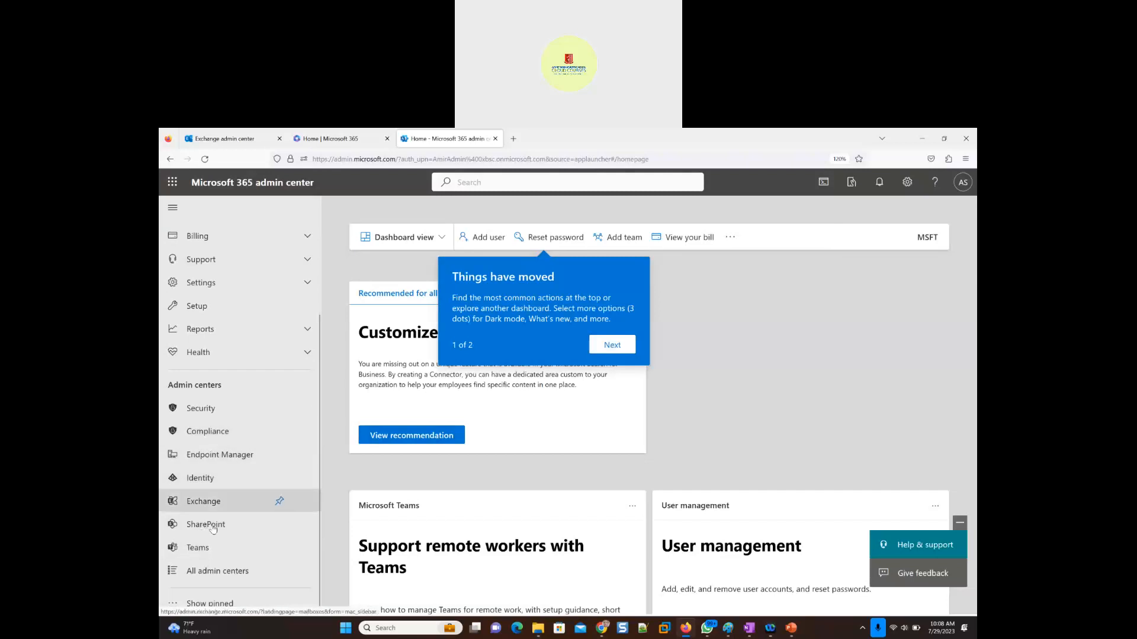
- Open the Exchange admin center, browse Groups and Contacts, then go to Resources listing Meeting_Hall_F7
left_click(189, 507)
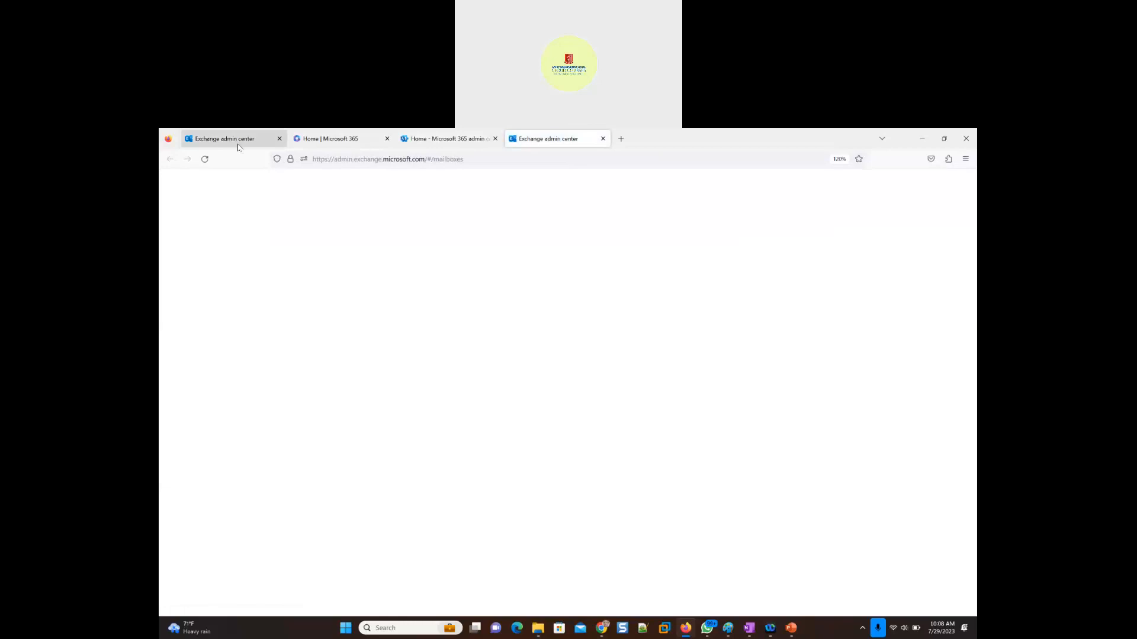
left_click(280, 138)
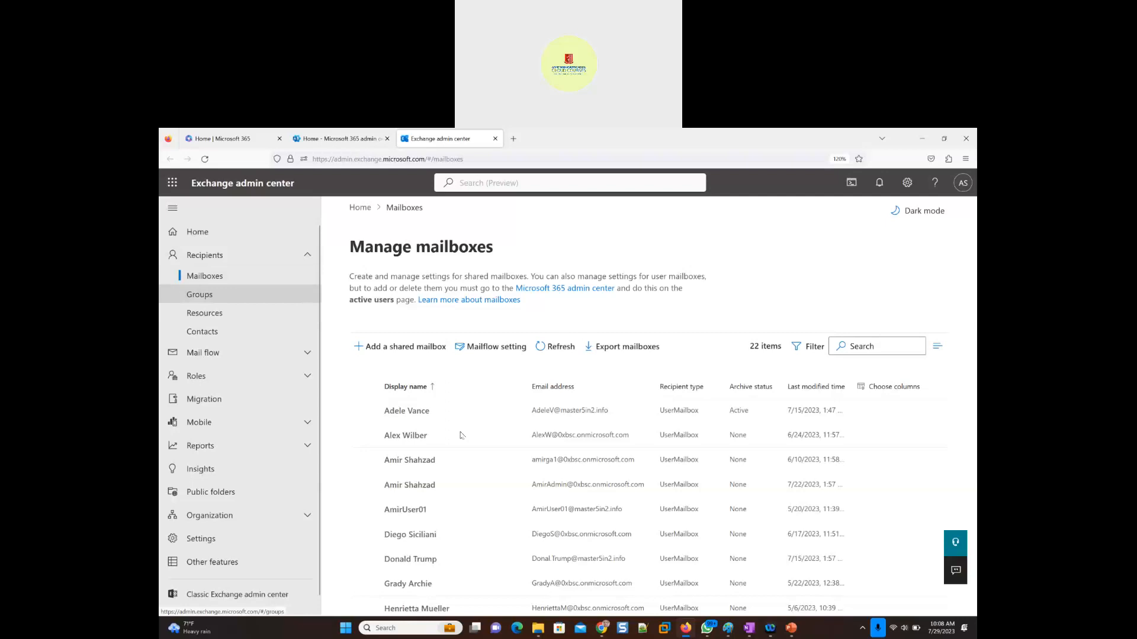
left_click(218, 296)
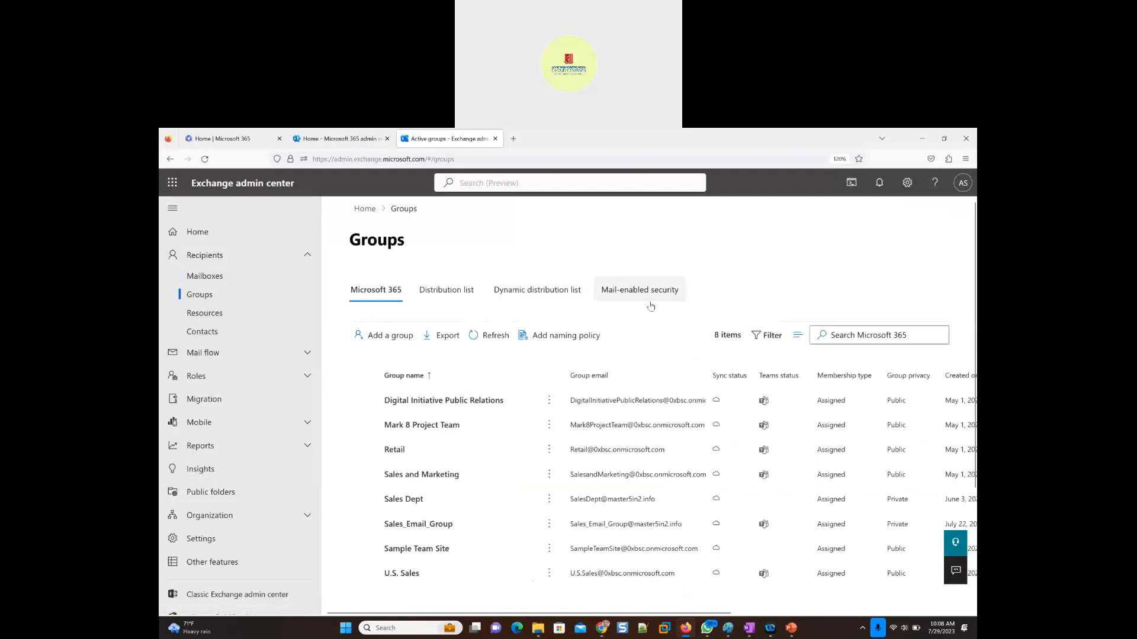
left_click(199, 333)
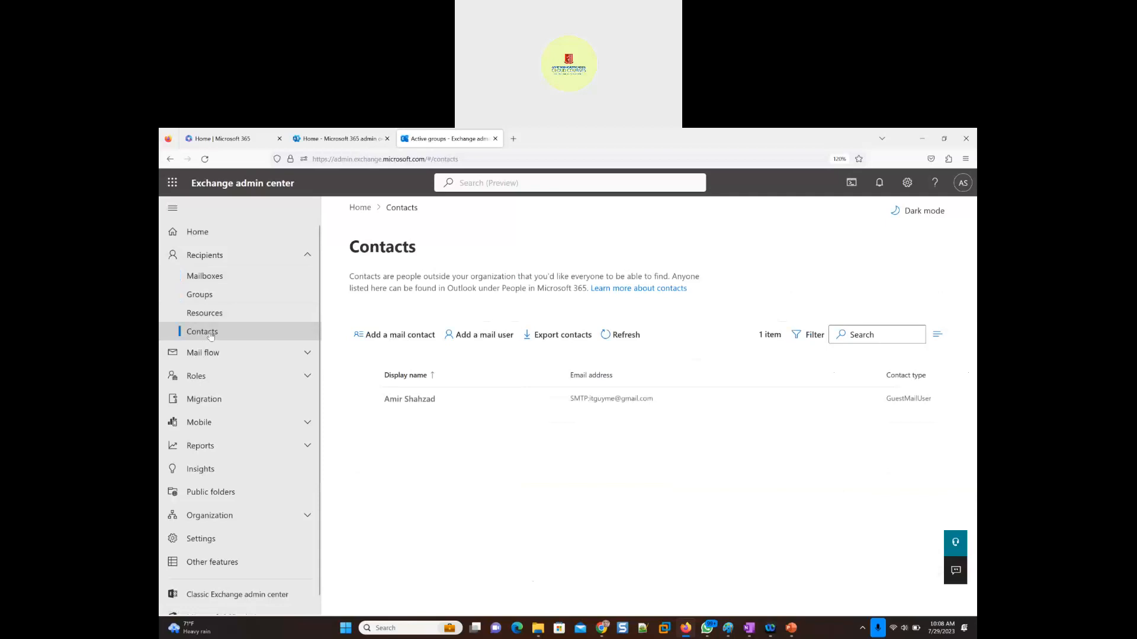
left_click(203, 314)
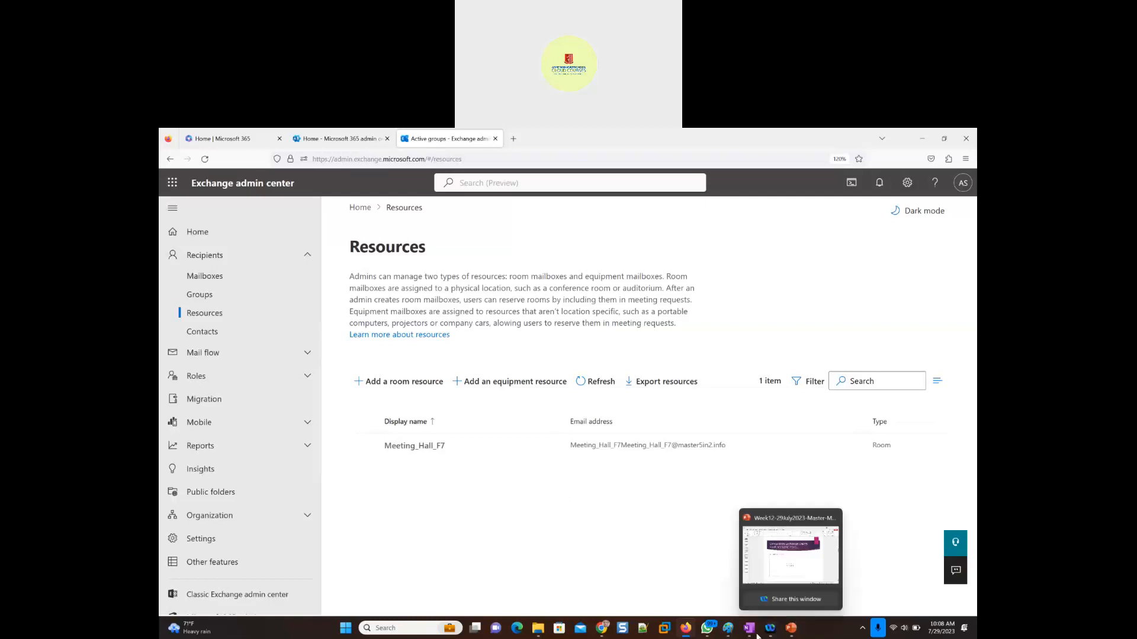
mouse_move(730, 635)
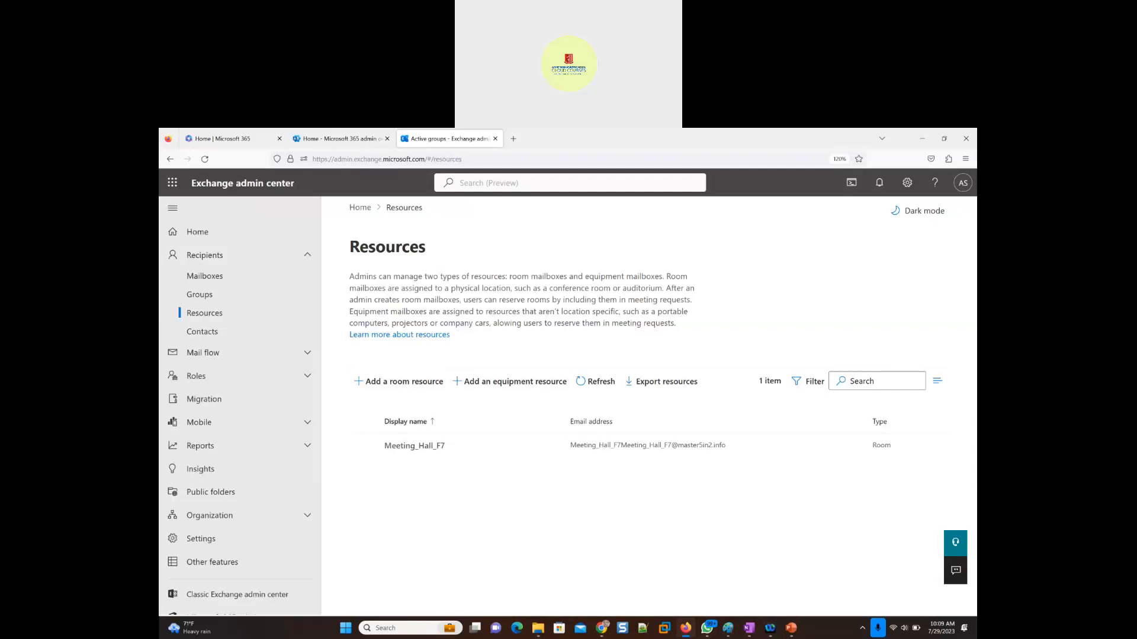
- Open a new Paint window and pencil 'Meeting Room' with an arrow after it
right_click(727, 631)
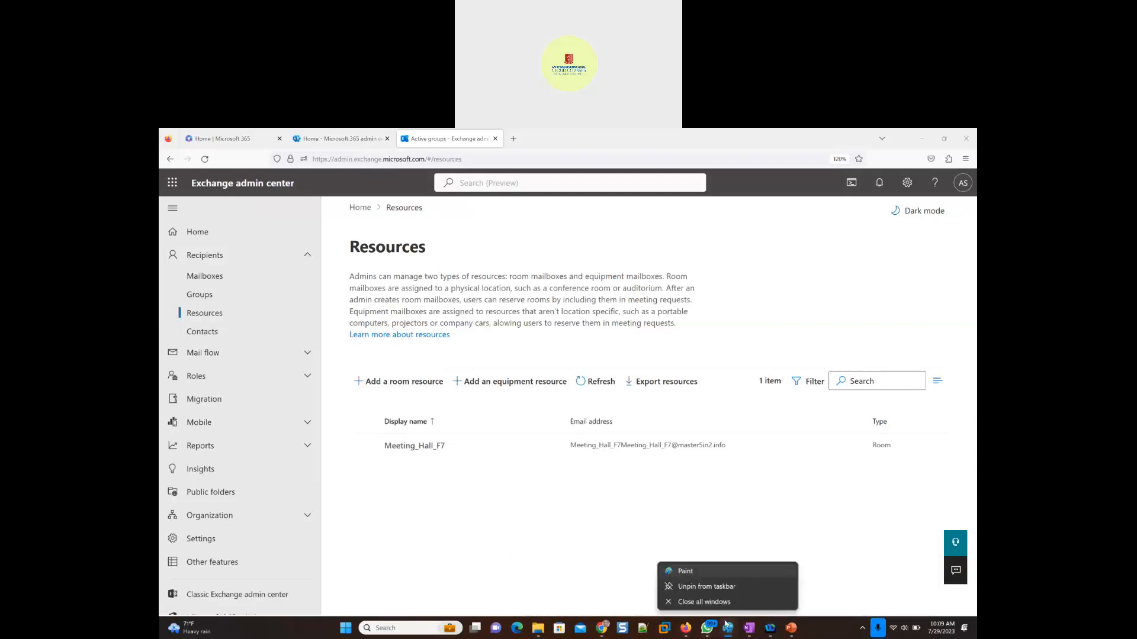
left_click(687, 576)
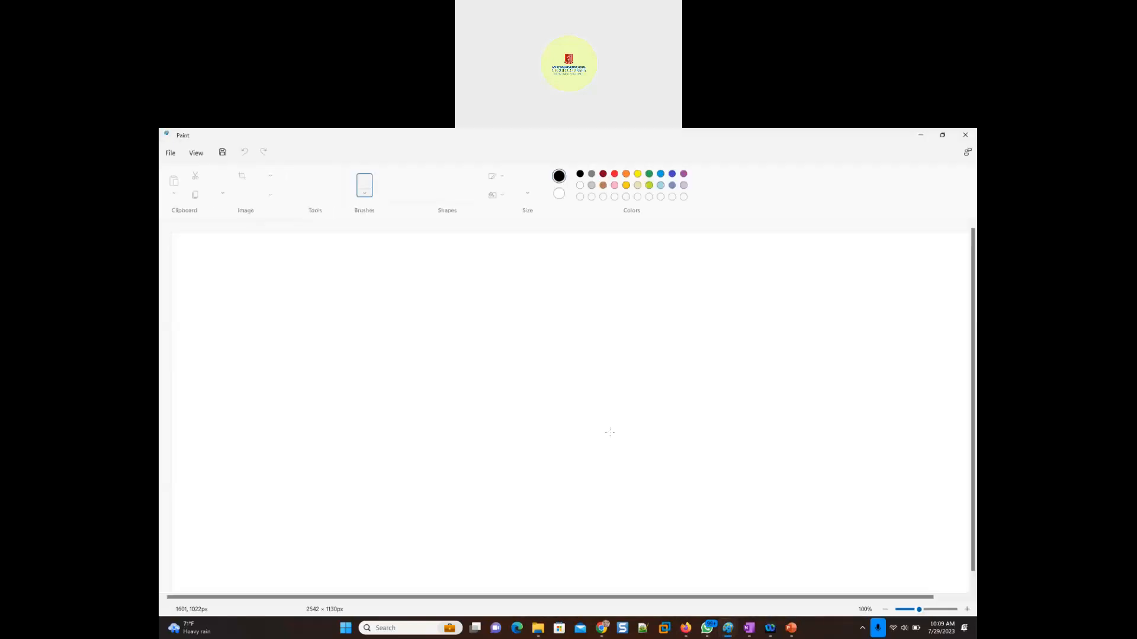
left_click(296, 175)
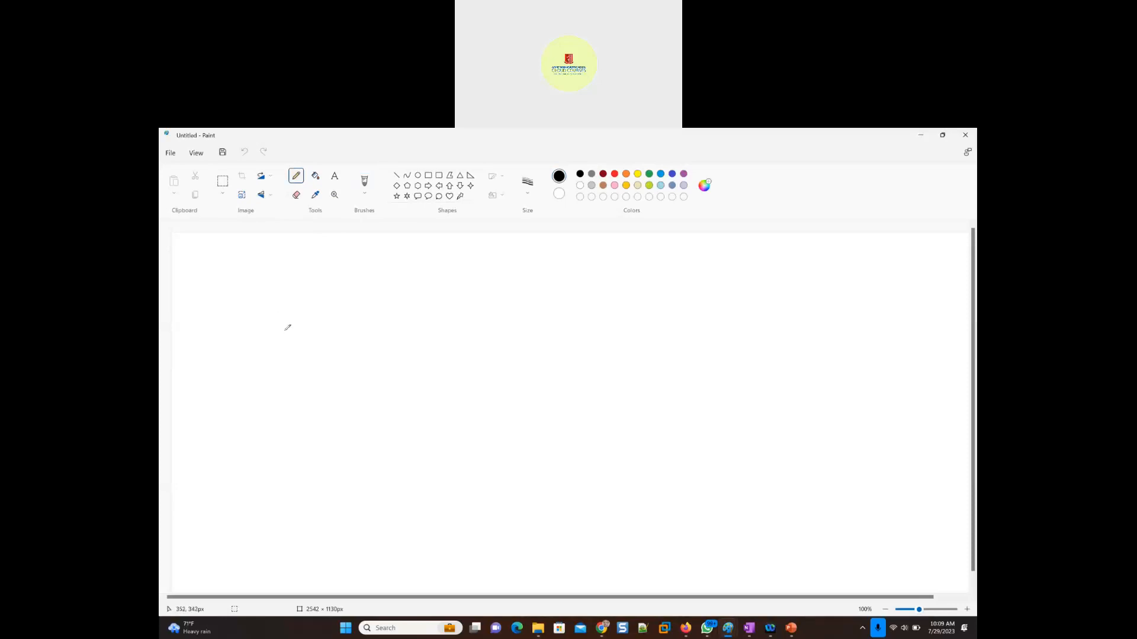
mouse_move(273, 338)
left_mouse_down()
mouse_move(280, 323)
mouse_move(325, 318)
mouse_move(384, 273)
mouse_move(380, 293)
left_mouse_up()
mouse_move(306, 342)
left_mouse_down()
mouse_move(317, 357)
mouse_move(340, 355)
mouse_move(384, 317)
left_mouse_up()
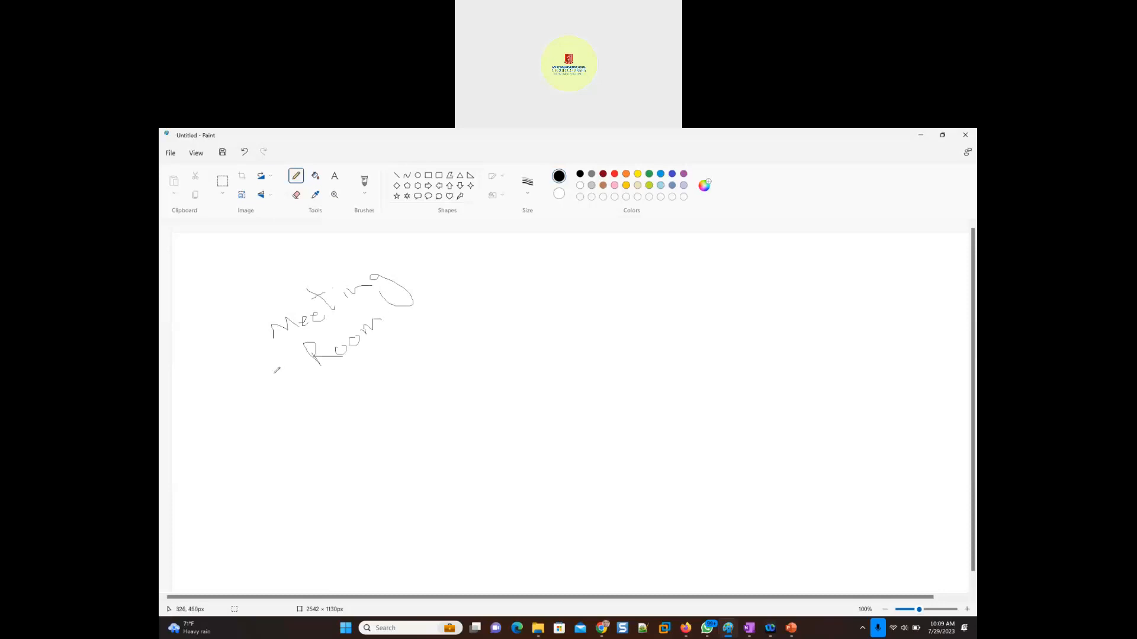
mouse_move(364, 372)
left_mouse_down()
mouse_move(395, 410)
mouse_move(416, 410)
left_mouse_up()
- Handwrite 'Schedule', another arrow, and 'Outlook Calendar' to complete the flow
left_click_drag(445, 368, 451, 402)
mouse_move(480, 365)
left_mouse_down()
mouse_move(503, 370)
mouse_move(546, 336)
mouse_move(539, 355)
left_mouse_up()
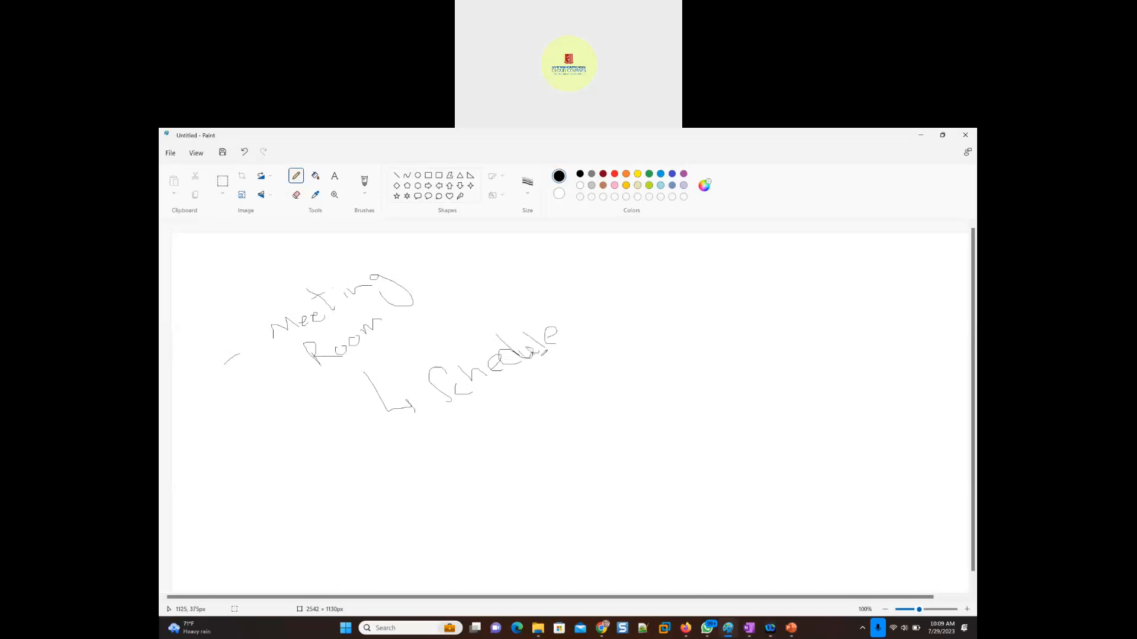
mouse_move(499, 389)
left_mouse_down()
mouse_move(531, 429)
mouse_move(548, 419)
mouse_move(554, 429)
left_mouse_up()
mouse_move(584, 382)
left_mouse_down()
mouse_move(621, 385)
mouse_move(654, 370)
mouse_move(664, 379)
left_mouse_up()
mouse_move(638, 373)
left_mouse_down()
mouse_move(651, 357)
mouse_move(758, 325)
left_mouse_up()
mouse_move(637, 423)
left_mouse_down()
mouse_move(674, 468)
mouse_move(668, 445)
mouse_move(713, 409)
mouse_move(720, 416)
left_mouse_up()
mouse_move(707, 366)
left_mouse_down()
mouse_move(743, 408)
mouse_move(765, 380)
mouse_move(777, 388)
left_mouse_up()
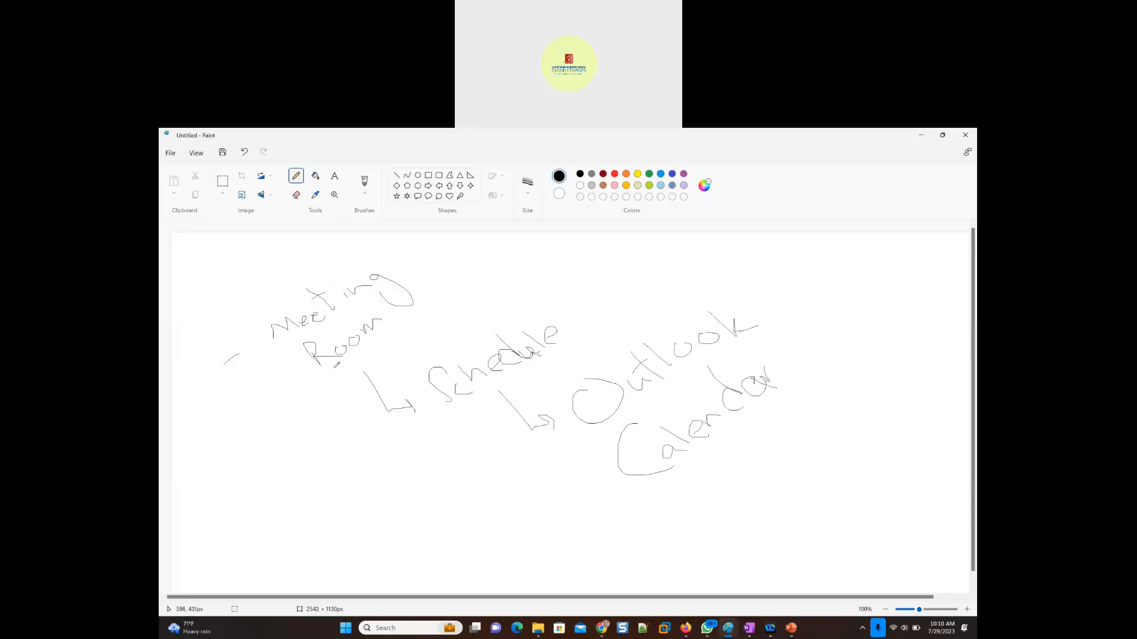
key("super+Tab")
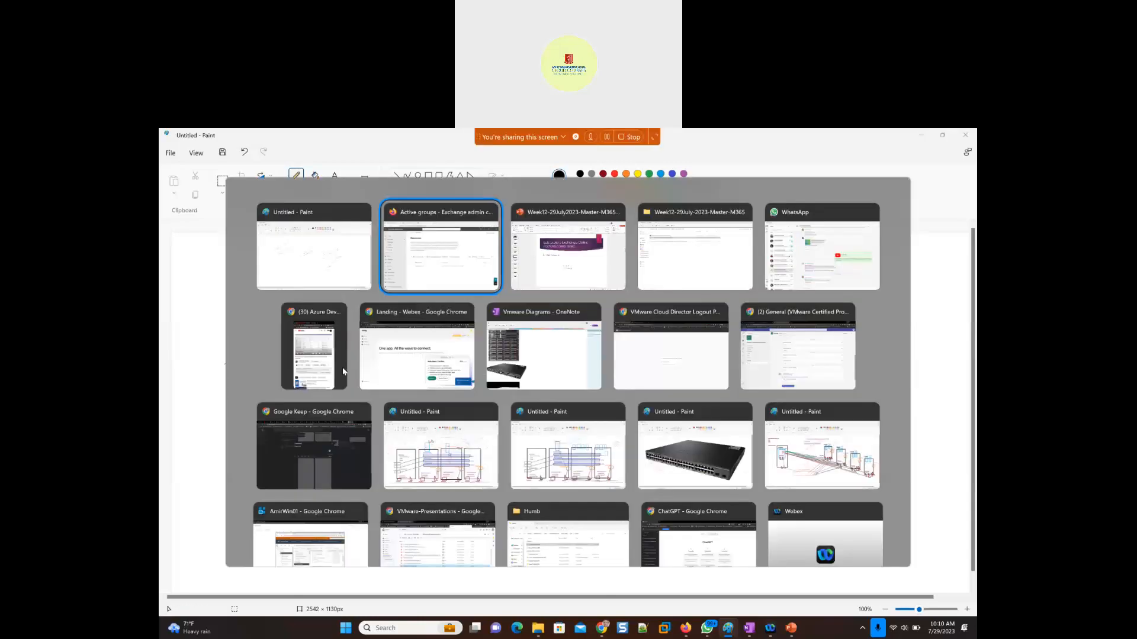
- Glance at the Exchange Resources page and draw a check mark beside Calendar
left_click(440, 431)
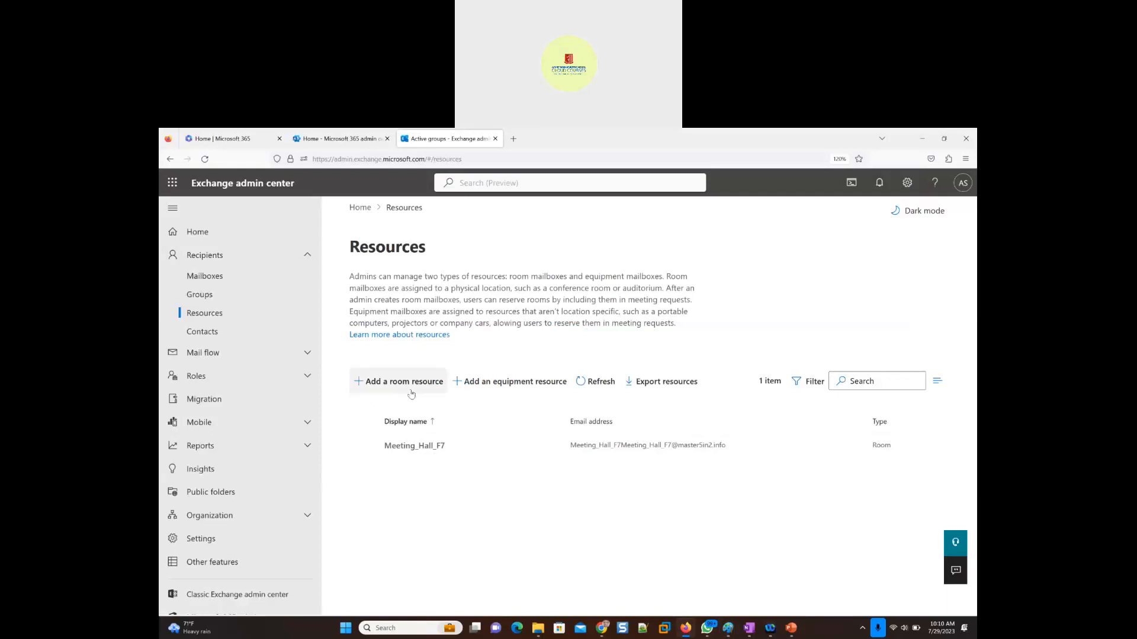
key("alt+Tab")
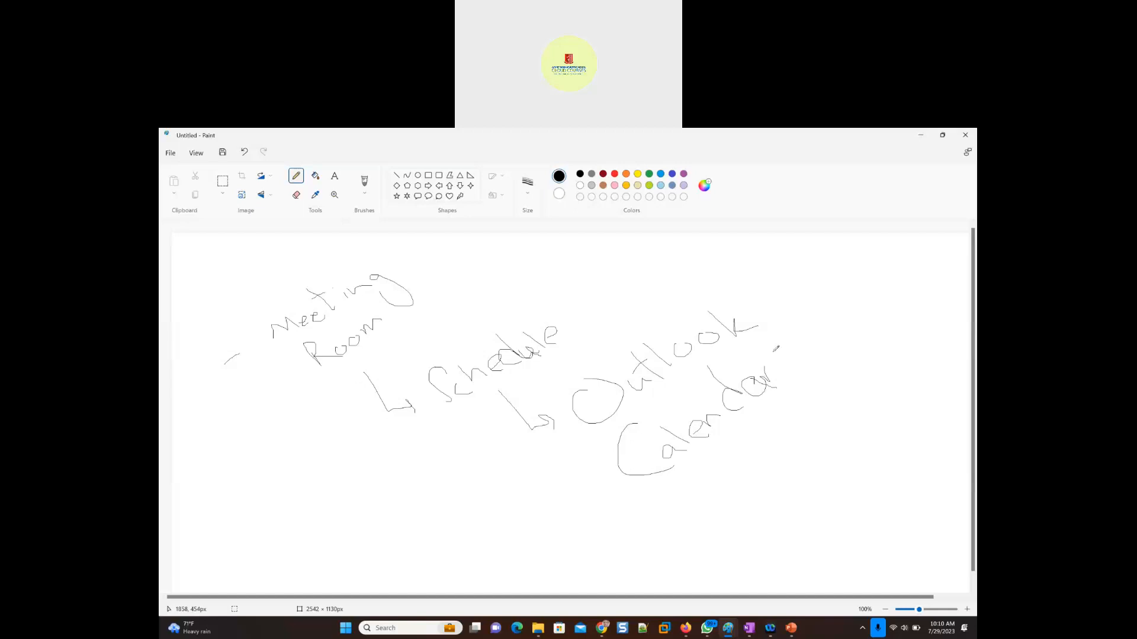
mouse_move(776, 359)
left_mouse_down()
mouse_move(824, 294)
mouse_move(574, 305)
mouse_move(414, 270)
left_mouse_up()
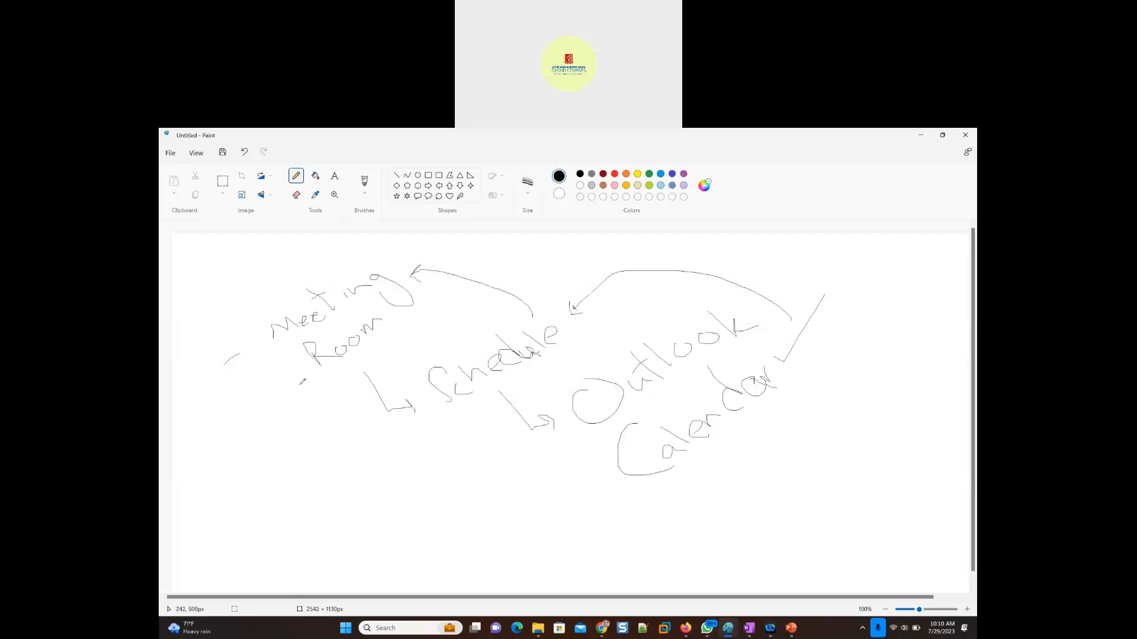
key("alt+Tab")
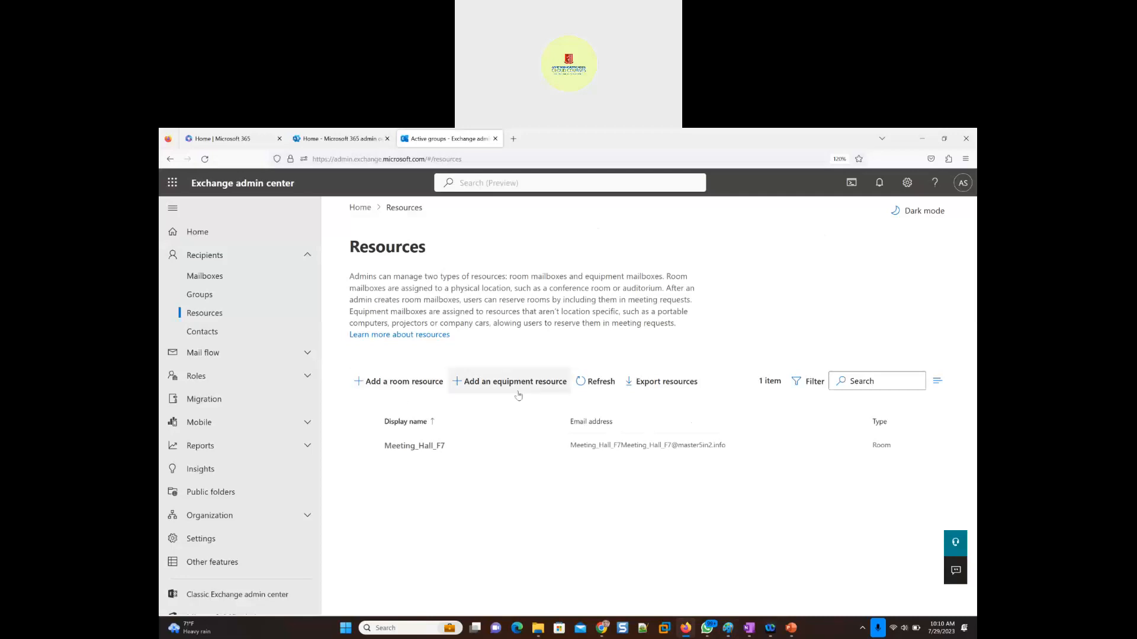
key("alt+Tab")
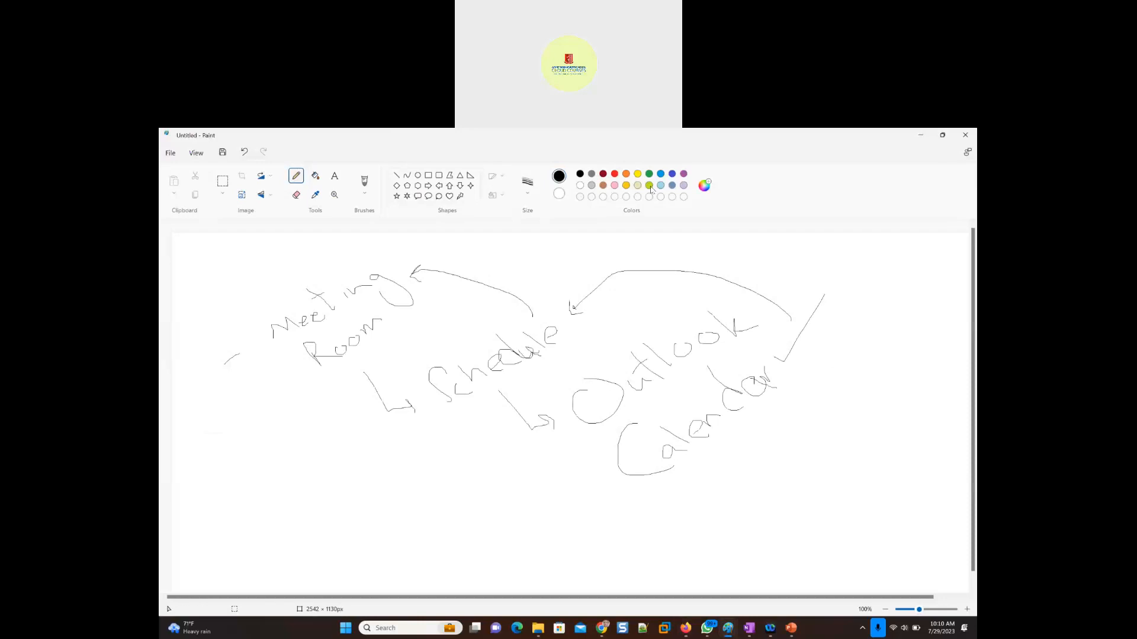
- In purple, write 'equipment Resource' with an arrow below it
left_click(684, 173)
mouse_move(201, 481)
left_mouse_down()
mouse_move(225, 494)
mouse_move(219, 470)
mouse_move(285, 437)
mouse_move(304, 386)
left_mouse_up()
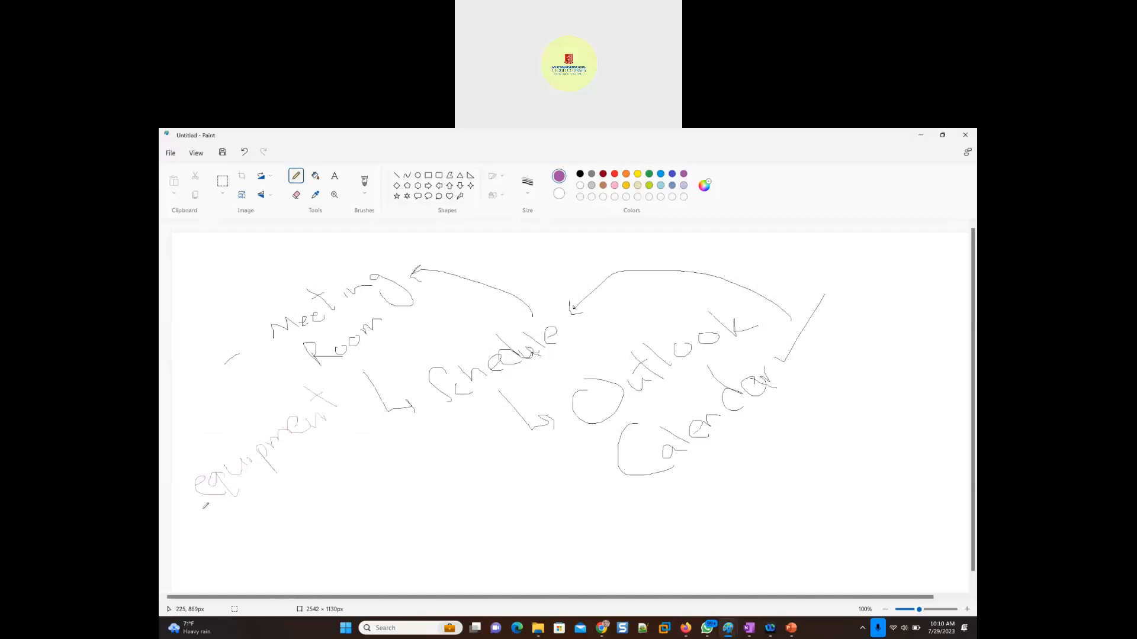
key("alt+Tab")
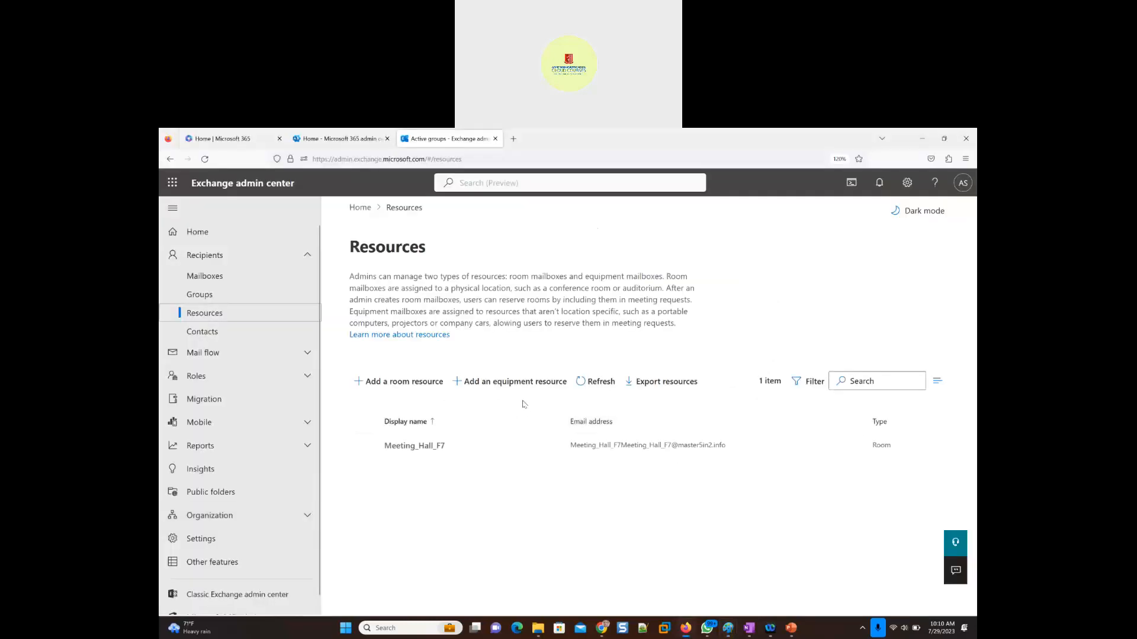
key("alt+Tab")
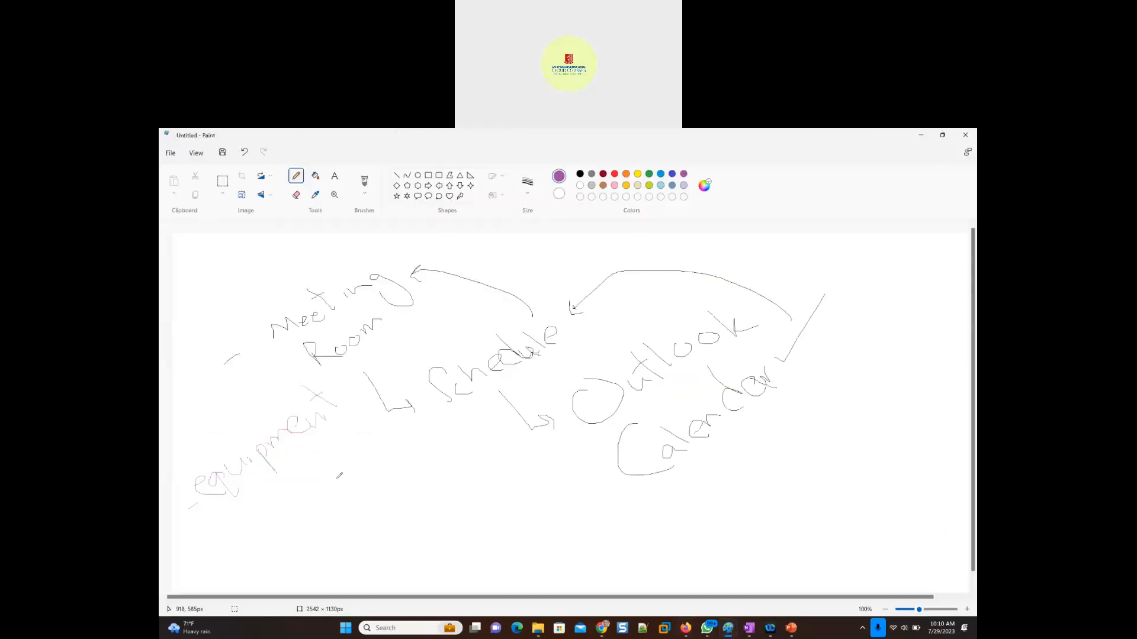
mouse_move(233, 517)
left_mouse_down()
mouse_move(248, 521)
mouse_move(359, 456)
left_mouse_up()
left_click_drag(306, 508, 382, 535)
key("alt+Tab")
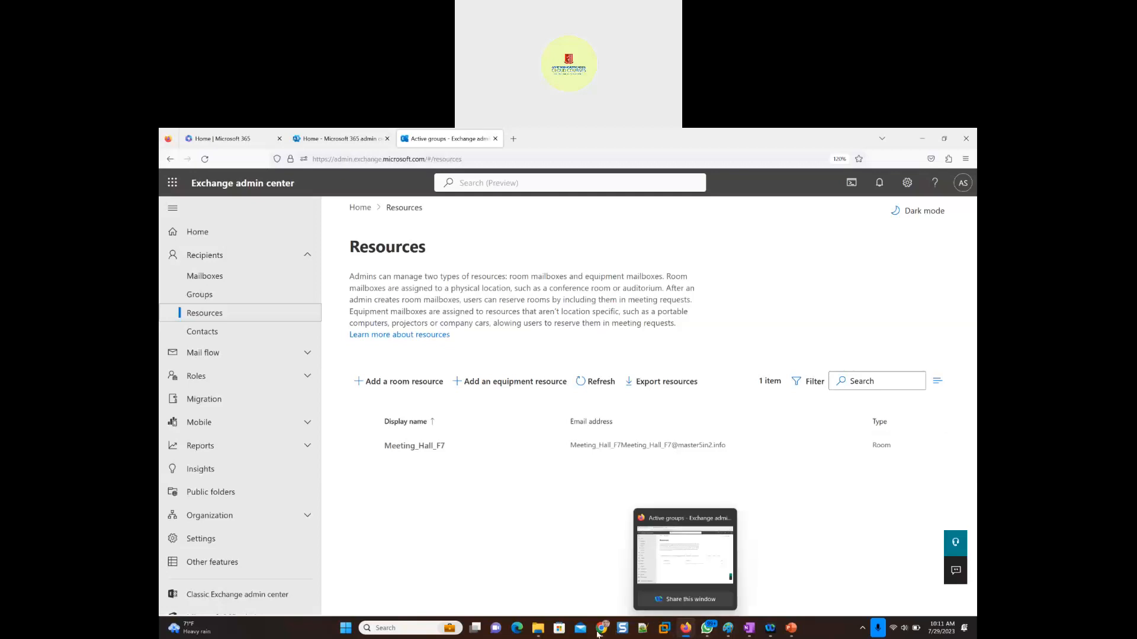
mouse_move(607, 636)
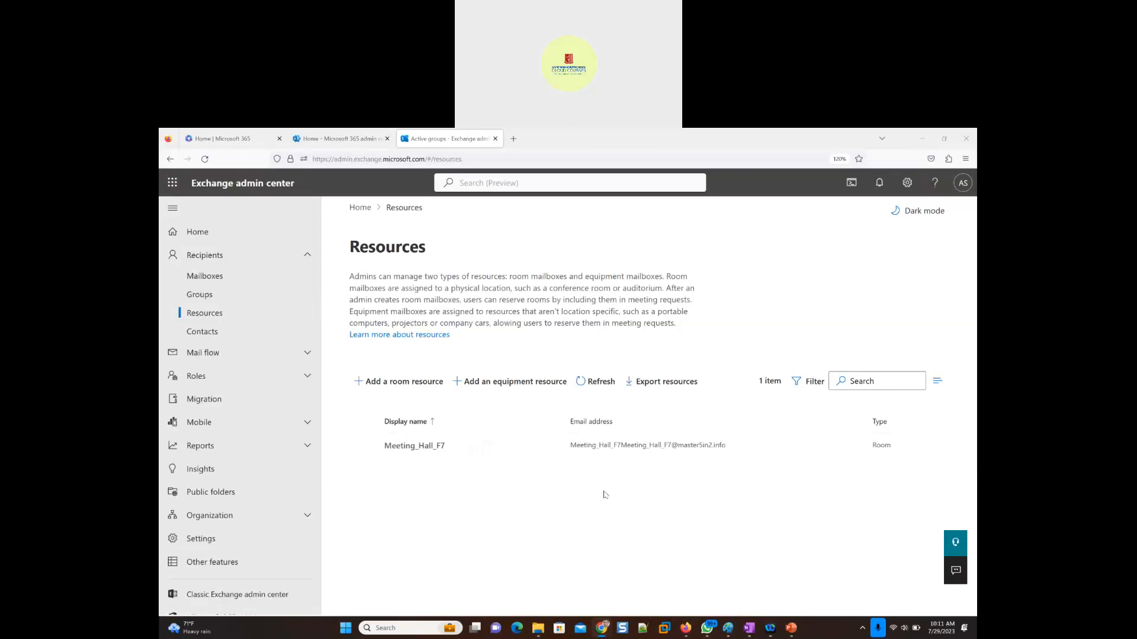
- Paste a projector picture and place it beside the Resource arrow
key("alt+Tab")
key("alt+Tab")
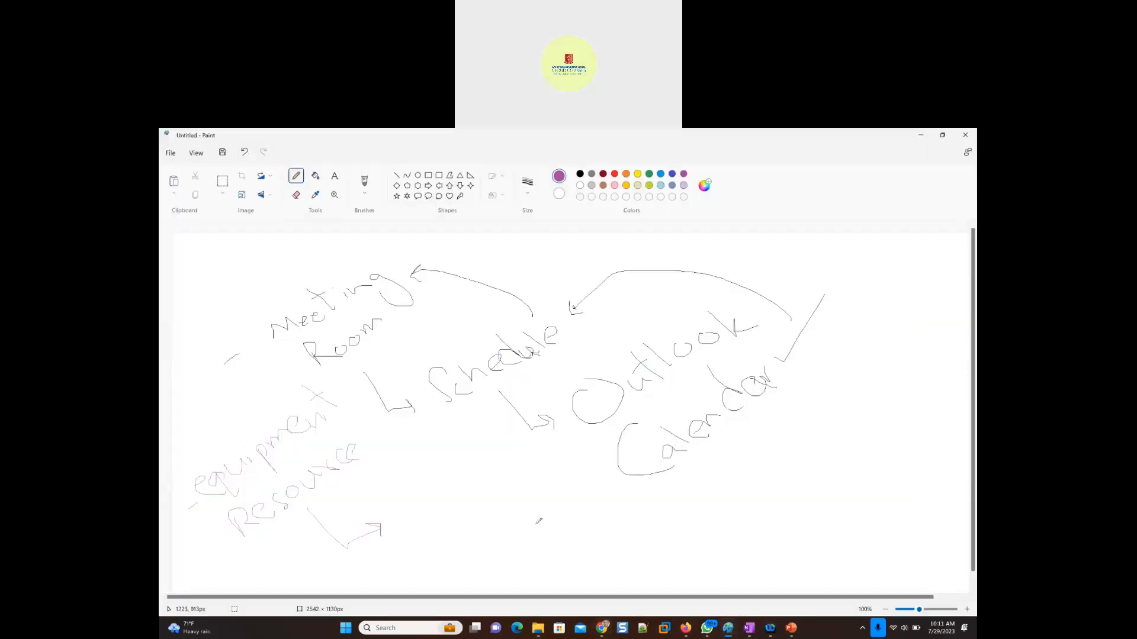
key("ctrl+v")
left_click_drag(190, 258, 413, 524)
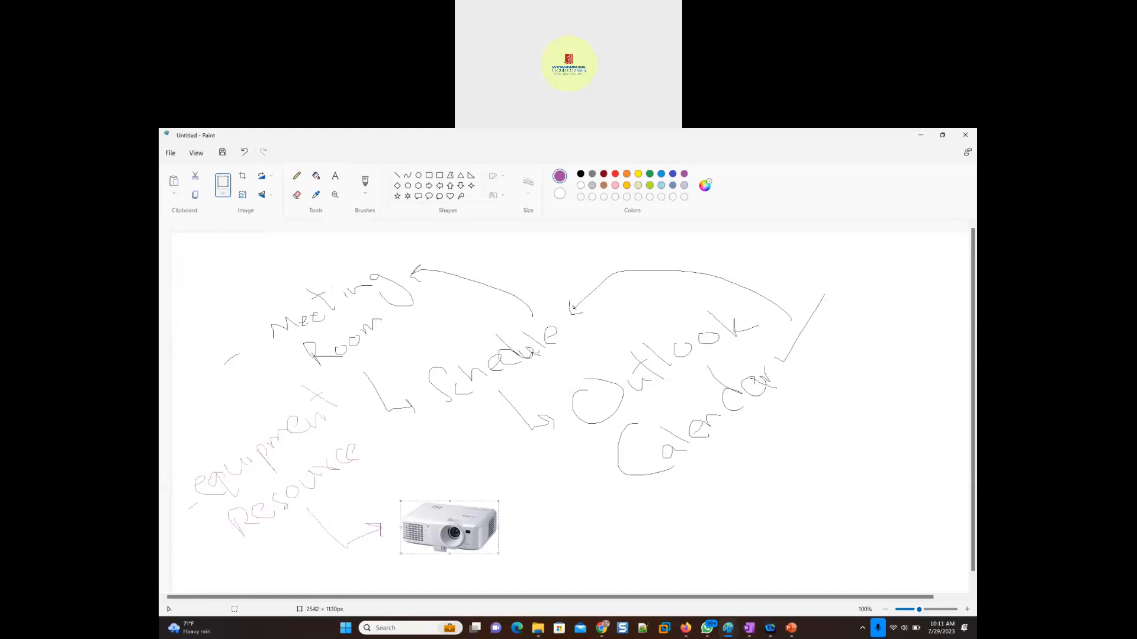
left_click(707, 629)
- Add a few small pencil marks near the '10' note by the projector
left_click(296, 176)
left_click_drag(539, 511, 540, 512)
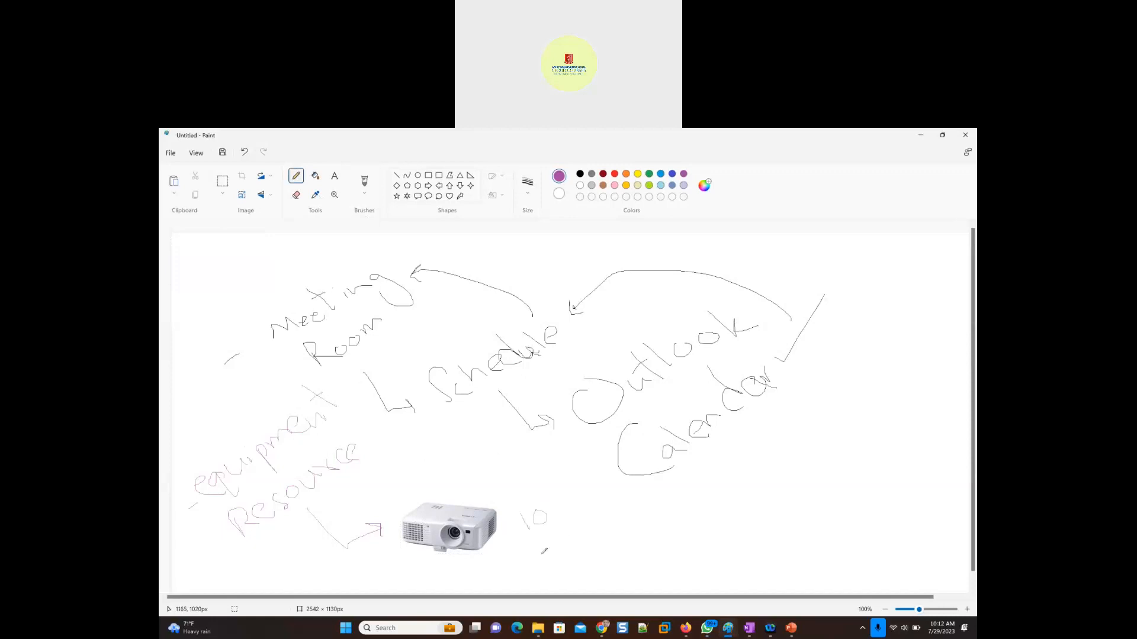
mouse_move(538, 561)
left_mouse_down()
mouse_move(573, 554)
mouse_move(612, 522)
mouse_move(582, 497)
left_mouse_up()
left_click_drag(517, 537, 503, 544)
key("alt+Tab")
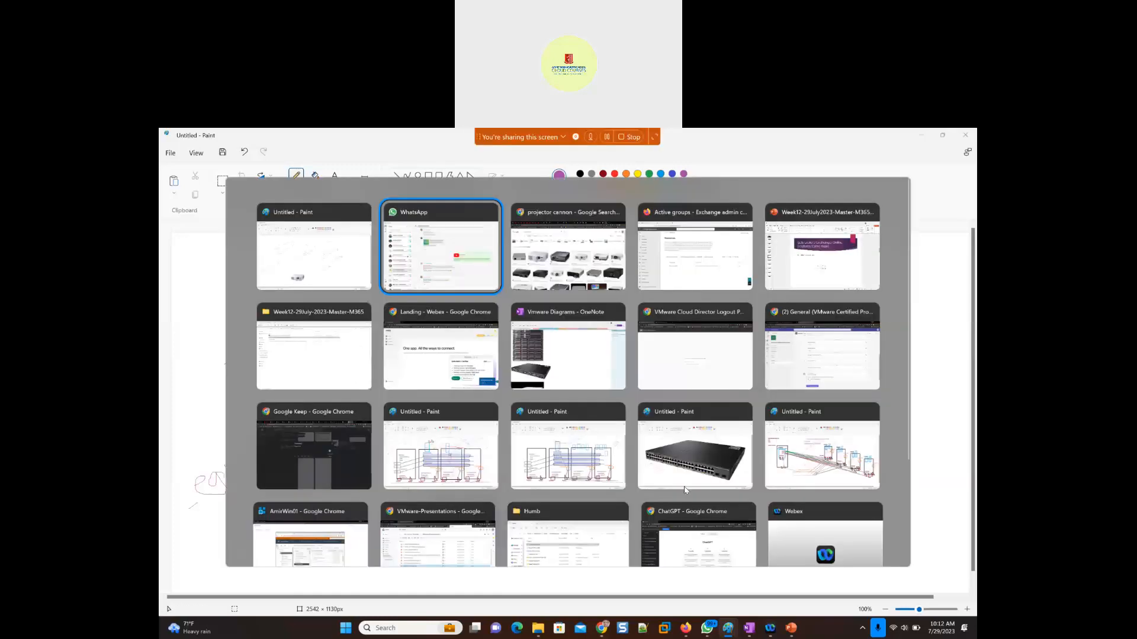
- Open Outlook on the web from the app launcher and go to Calendar
key("alt+Tab")
key("alt+Tab")
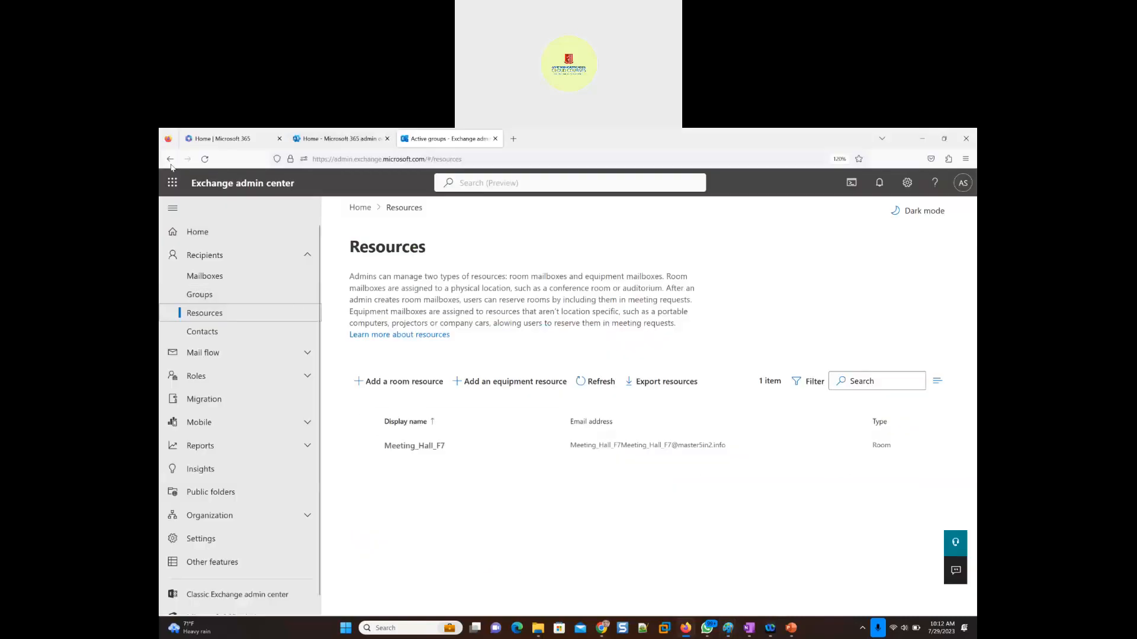
left_click(173, 182)
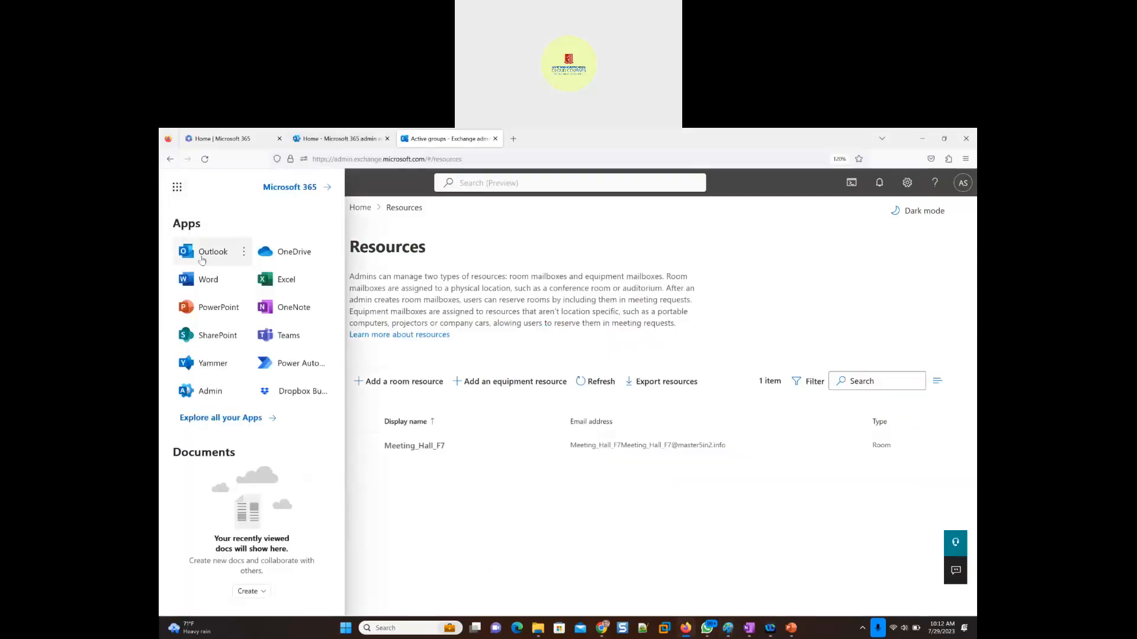
left_click(198, 255)
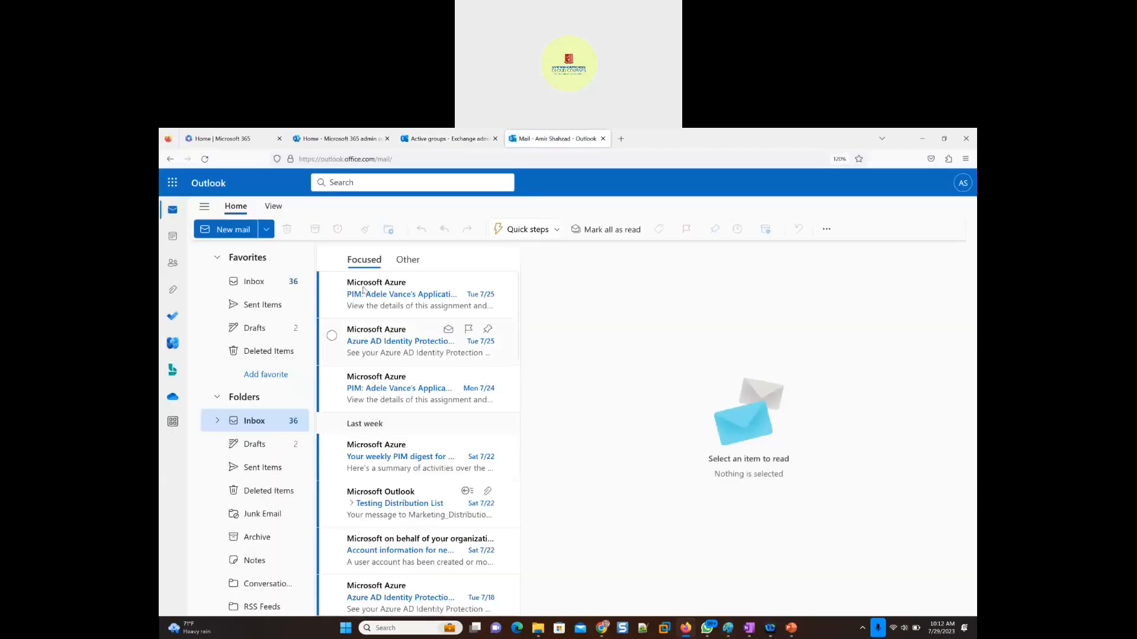
left_click(174, 240)
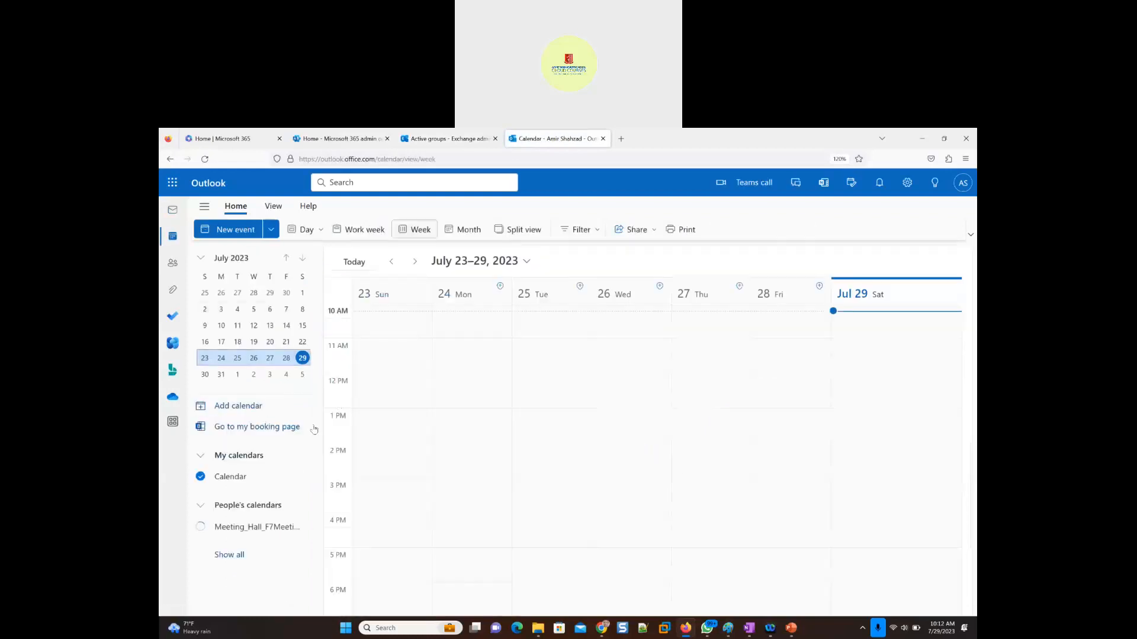
- Show the Meeting_Hall_F7 calendar in split view, then return to Exchange Resources
left_click(247, 532)
left_click(240, 533)
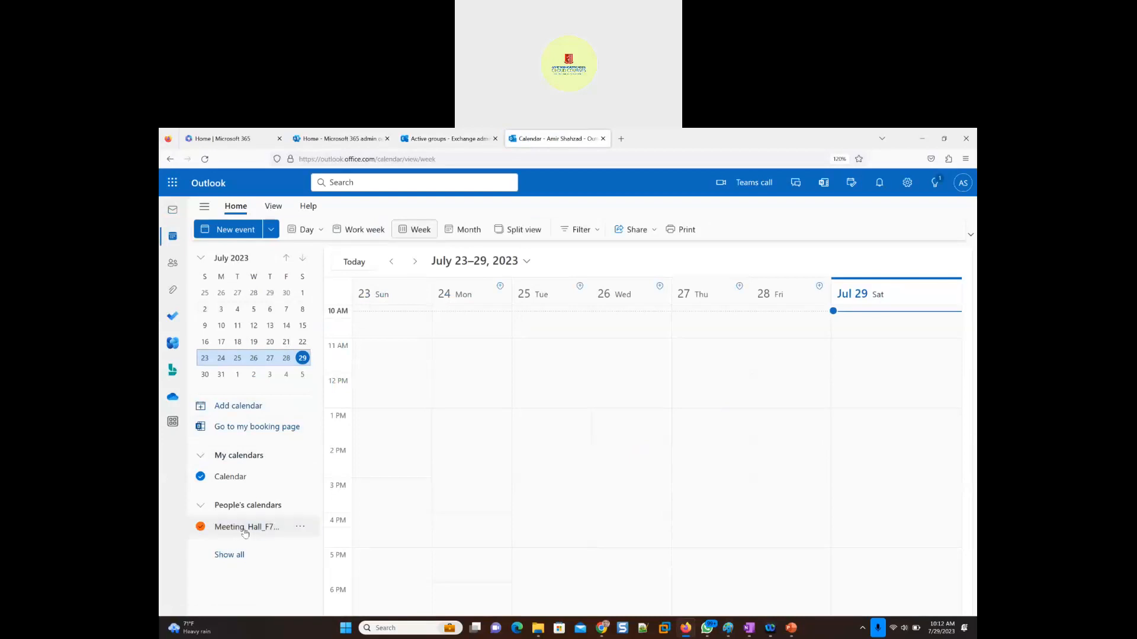
left_click(515, 230)
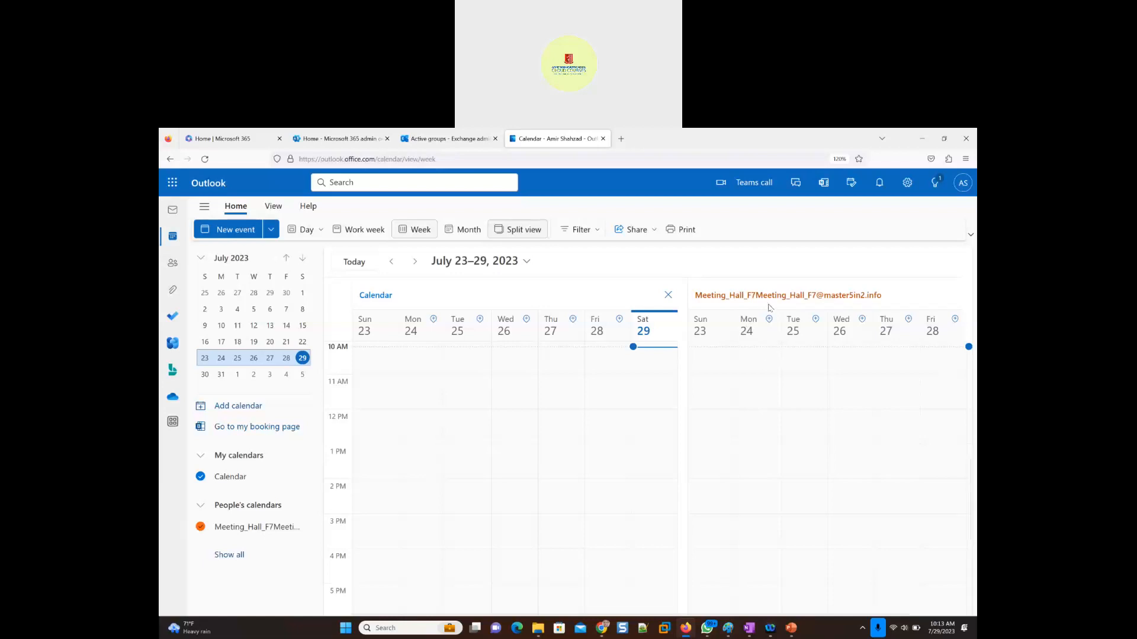
key("alt+Tab")
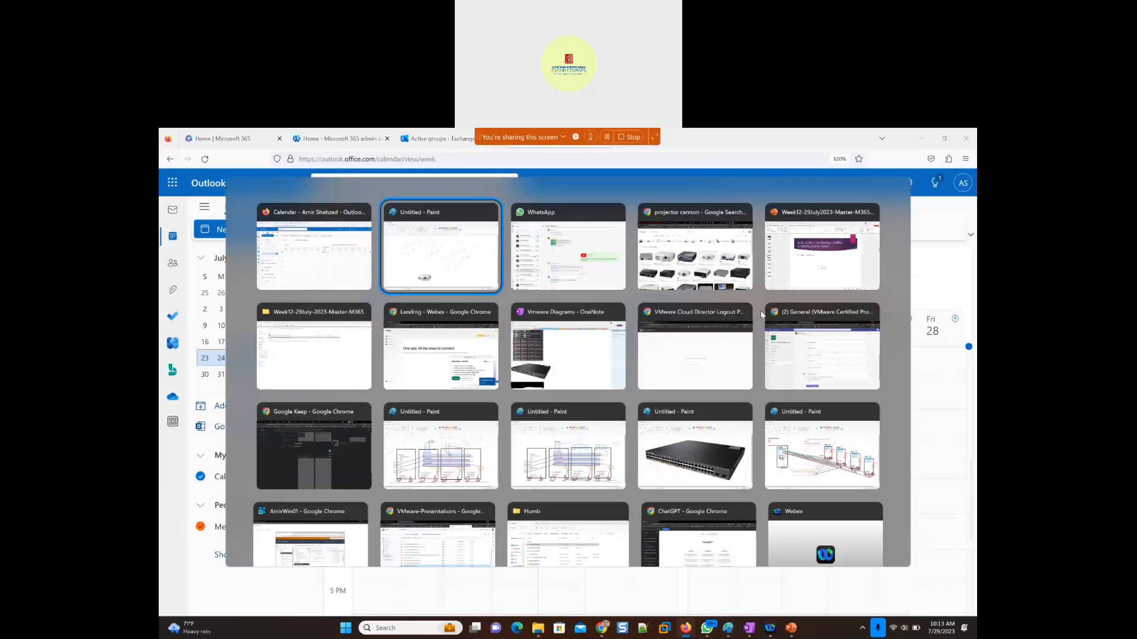
key("alt+Tab")
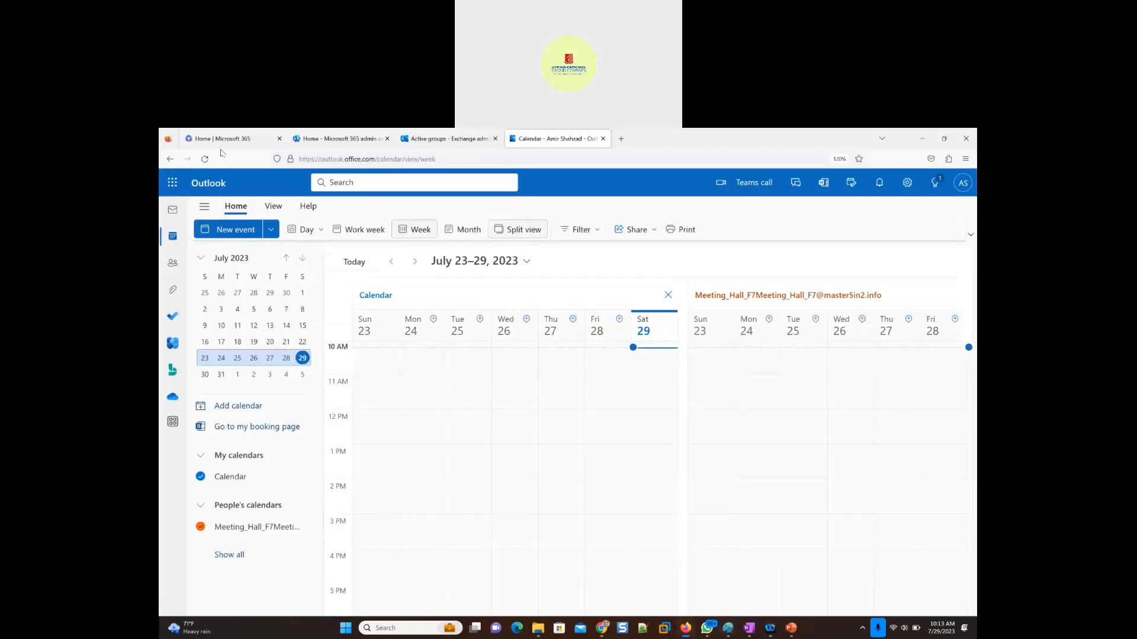
left_click(447, 142)
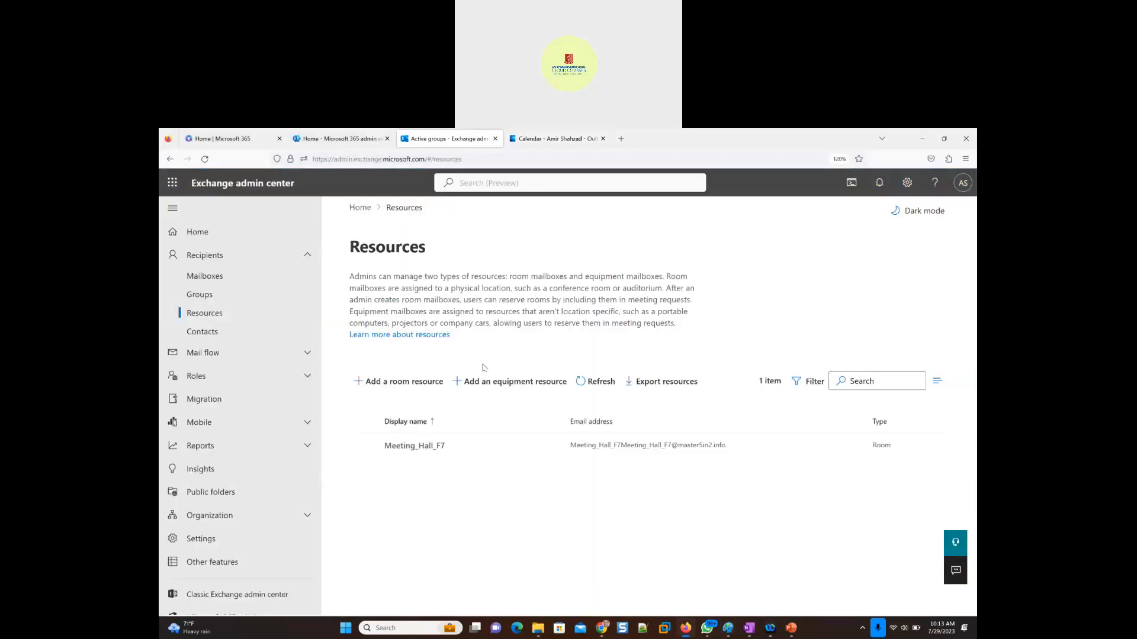
- Start a new equipment resource named 'Canon Projector 1312'
left_click(508, 384)
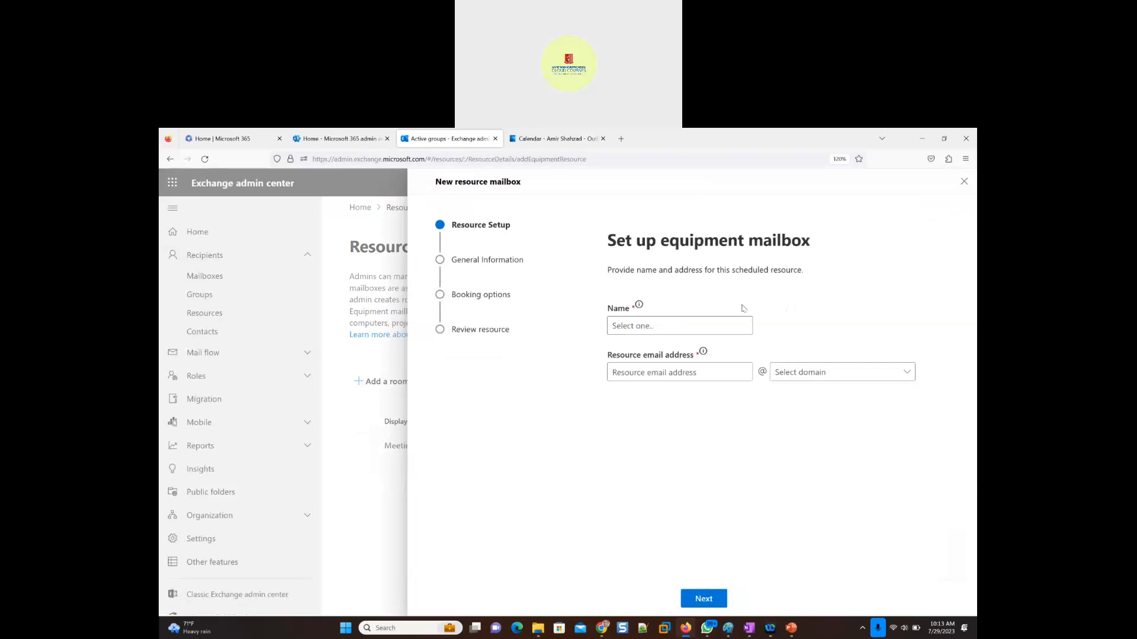
left_click(654, 325)
type("Cano")
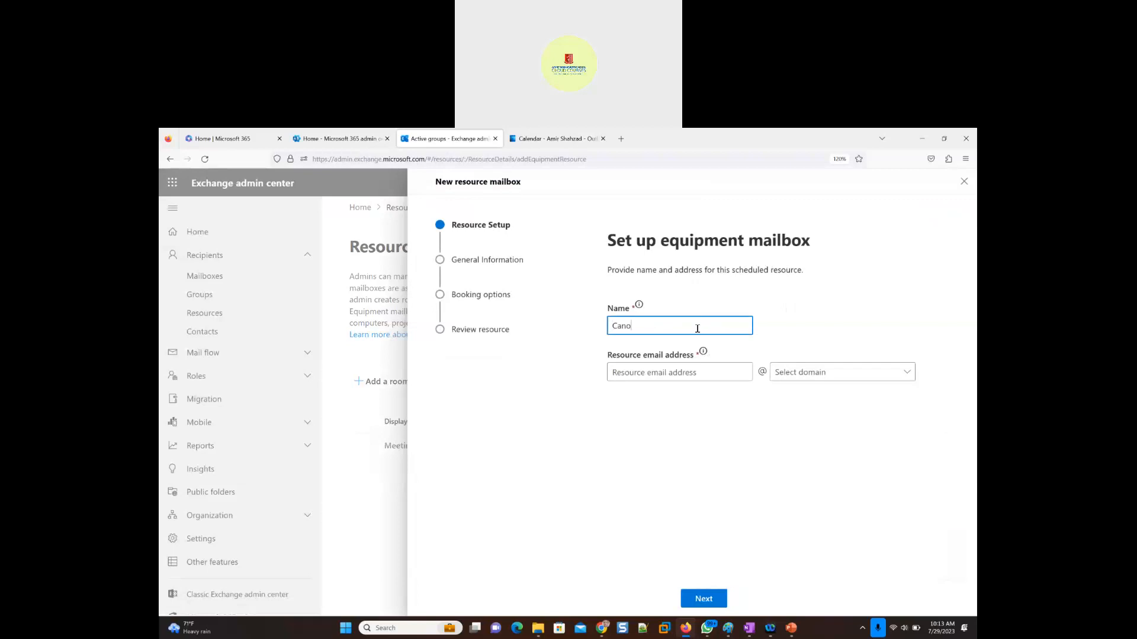
type("n Project")
type("or 1323")
key("BackSpace")
key("BackSpace")
type("12")
left_click(655, 370)
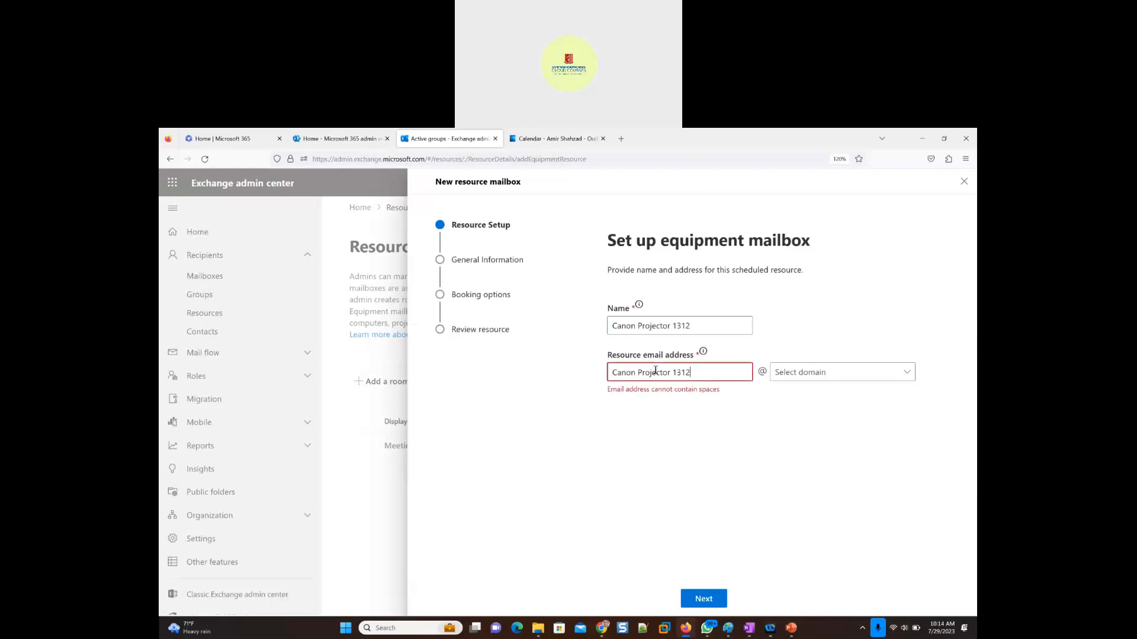
left_click(695, 324)
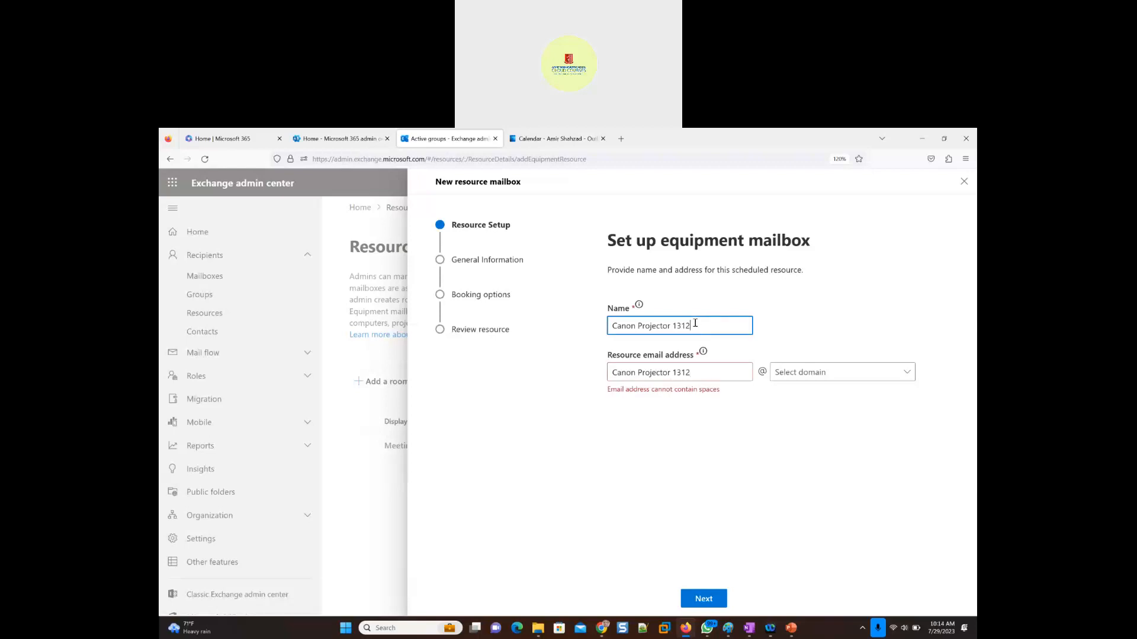
left_click(638, 371)
key("BackSpace")
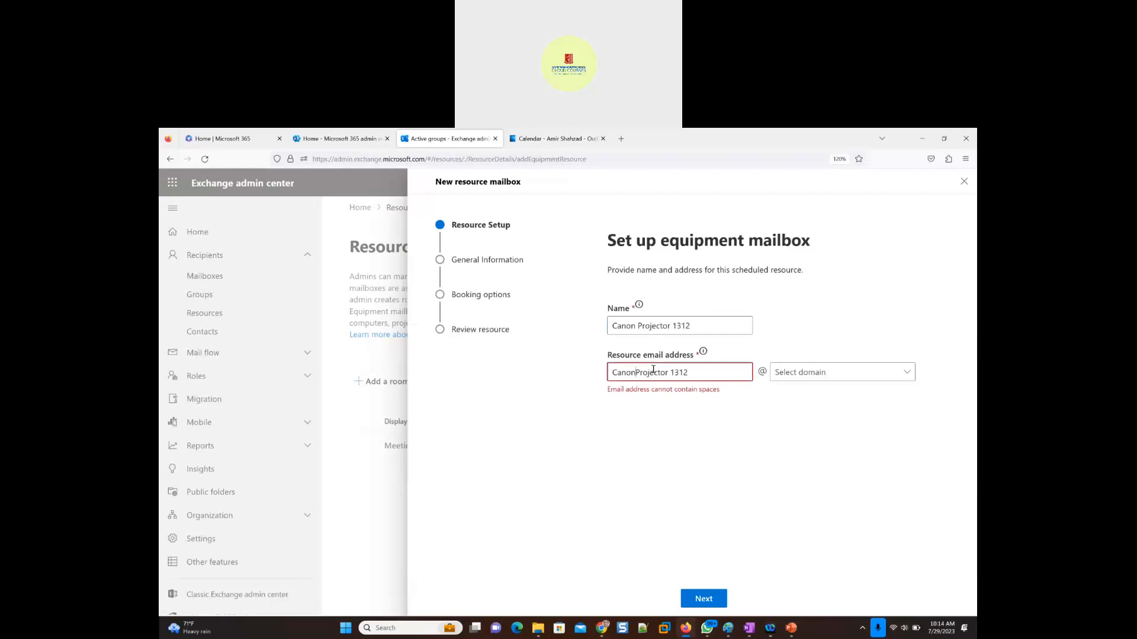
type("-")
type("-")
key("Delete")
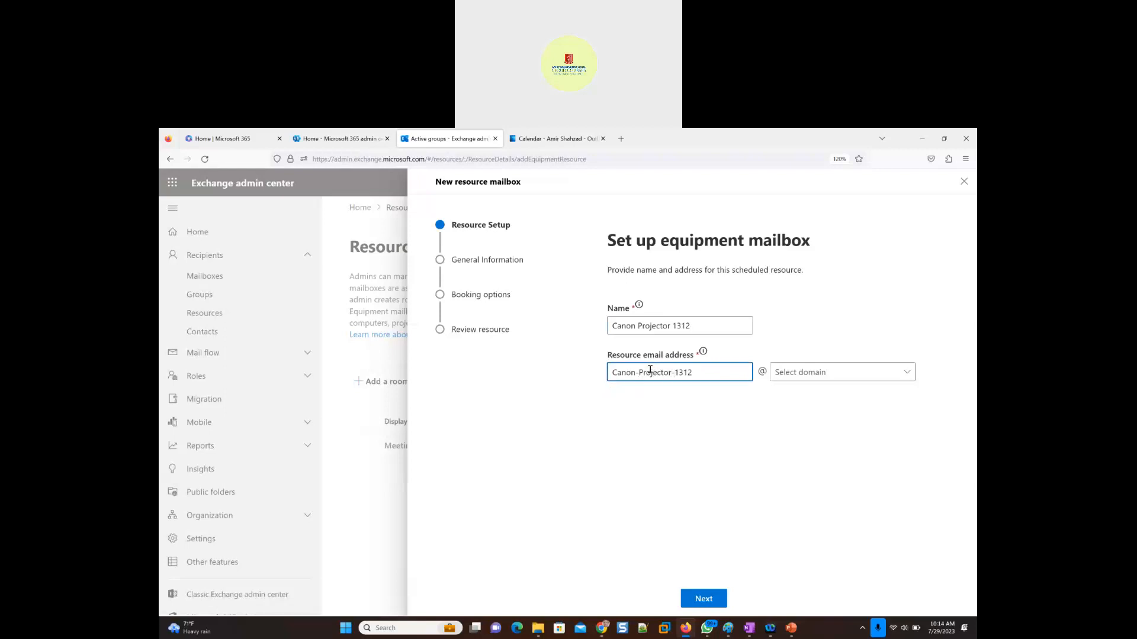
left_click(806, 372)
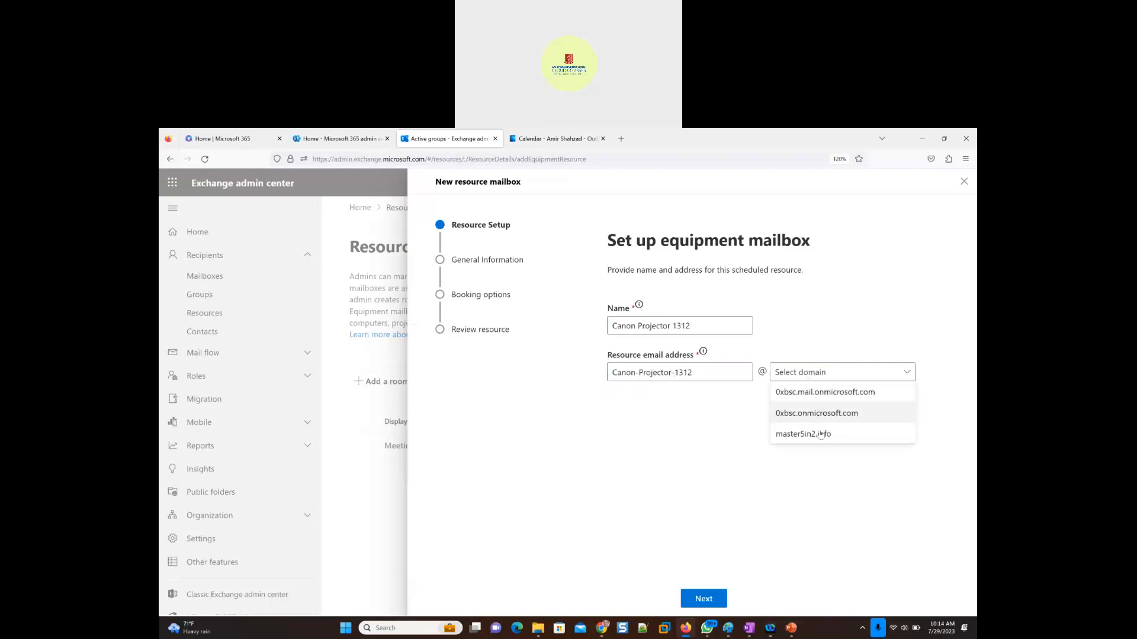
left_click(804, 434)
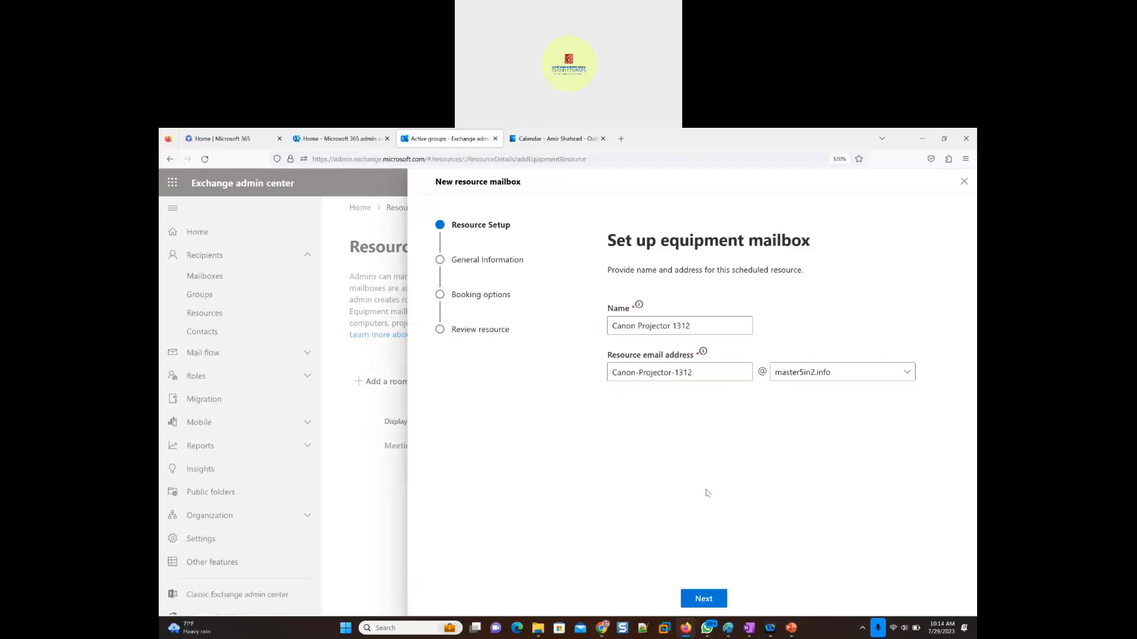
left_click(704, 599)
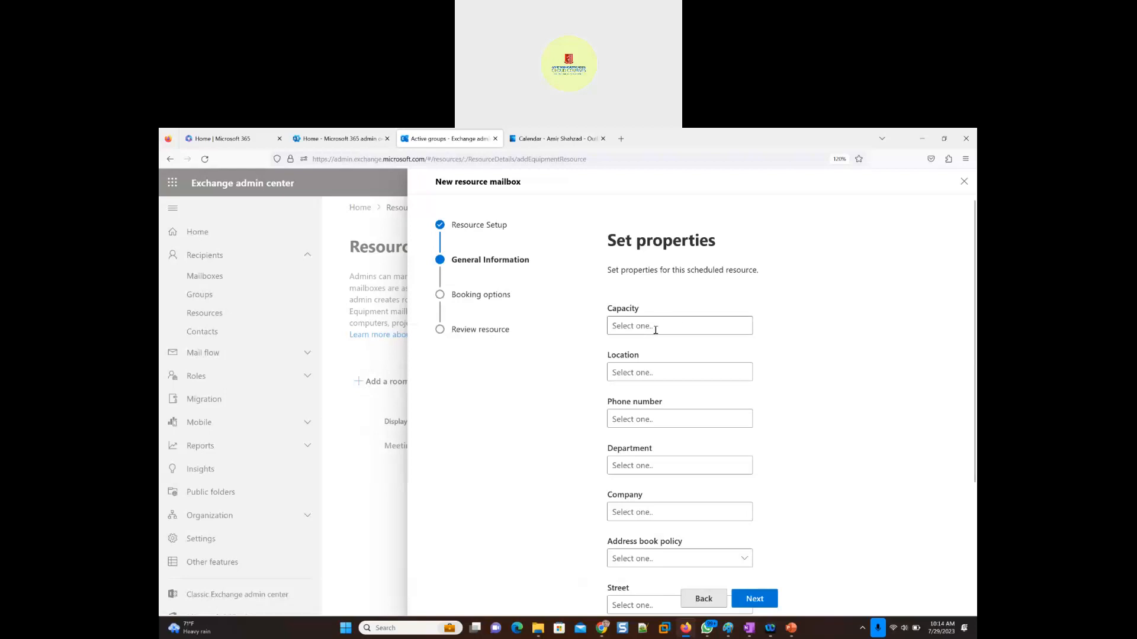
left_click(655, 326)
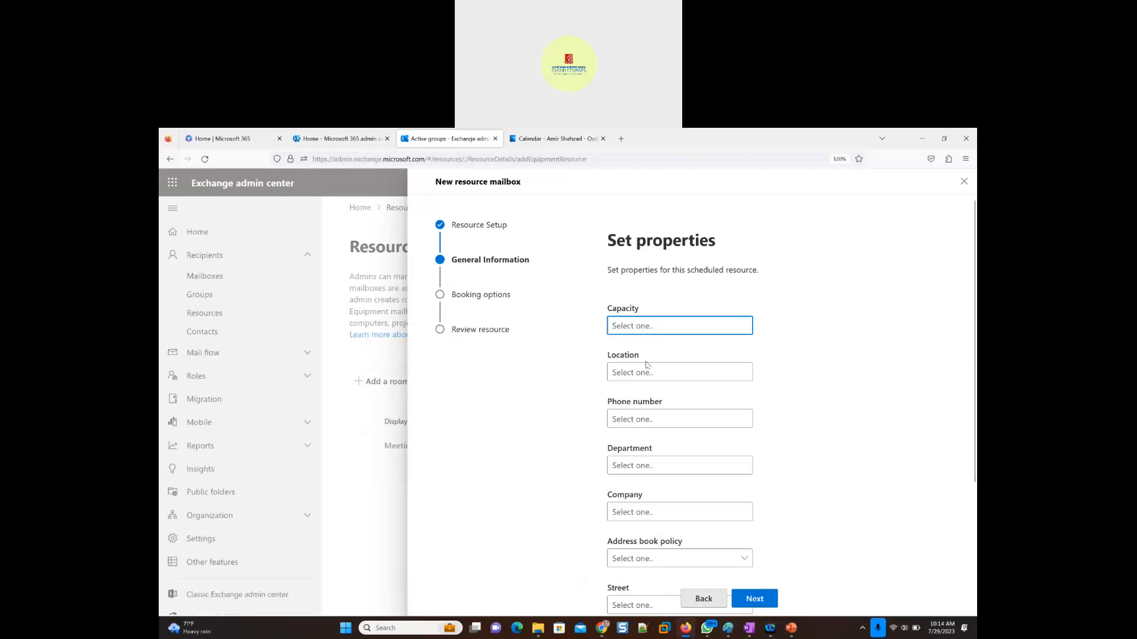
scroll(761, 392, "down", 1)
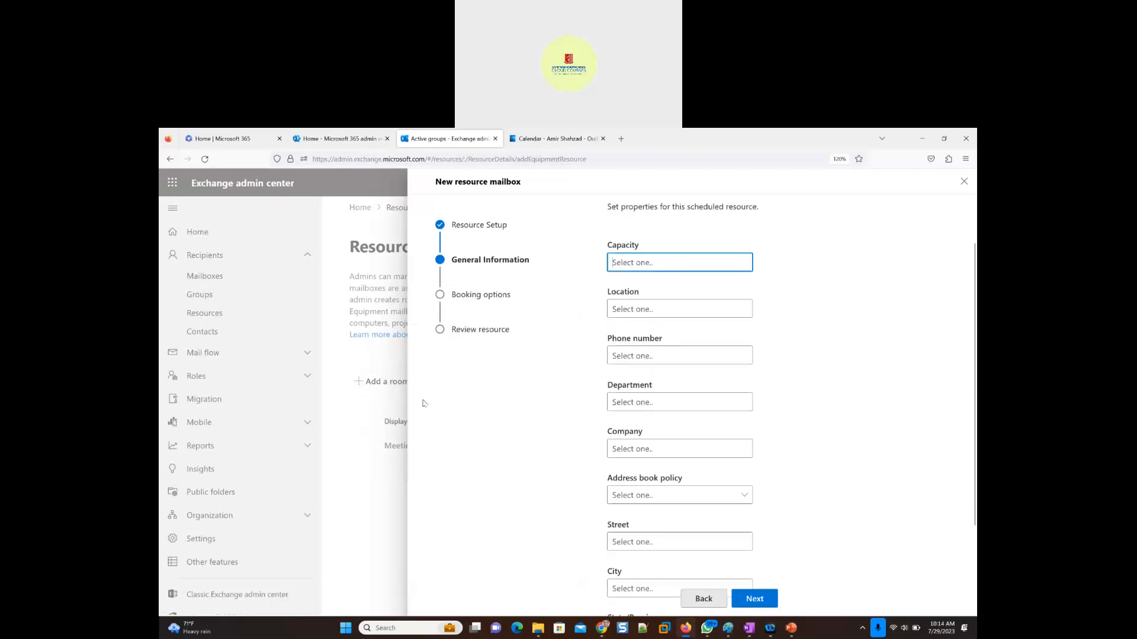
scroll(622, 296, "up", 1)
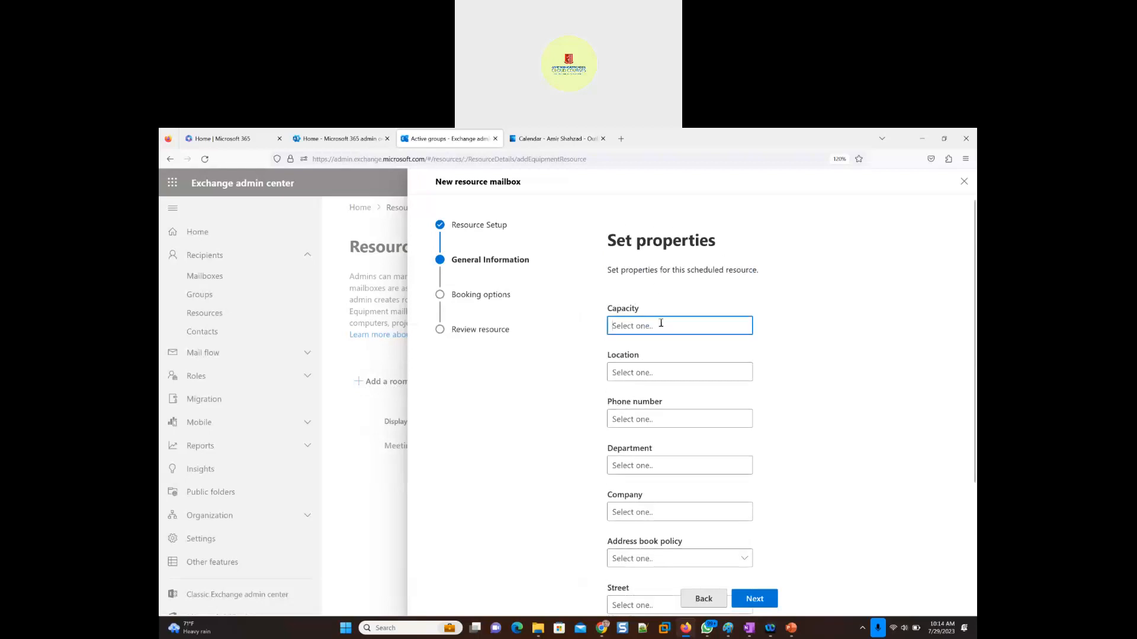
scroll(663, 329, "down", 1)
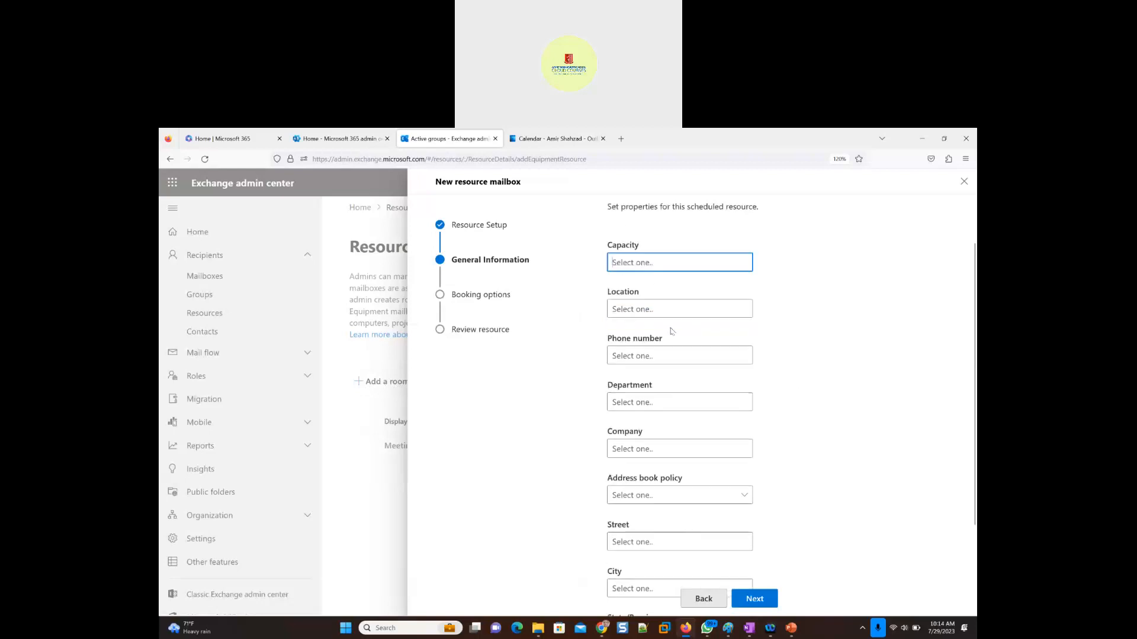
left_click(624, 311)
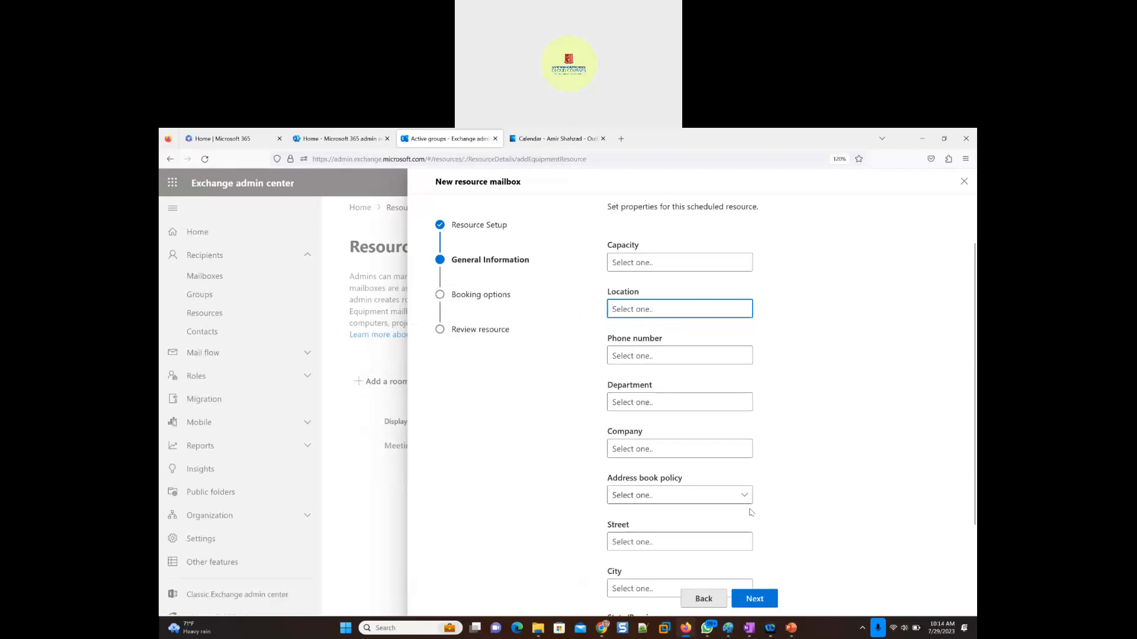
scroll(777, 467, "down", 3)
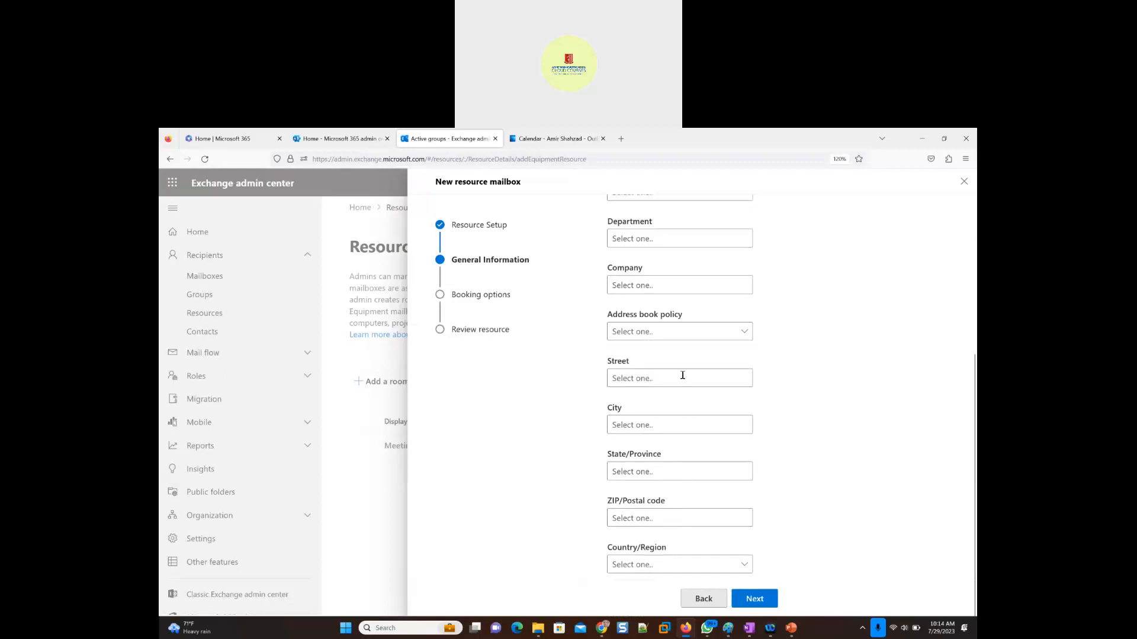
left_click(745, 333)
left_click(746, 336)
left_click(807, 445)
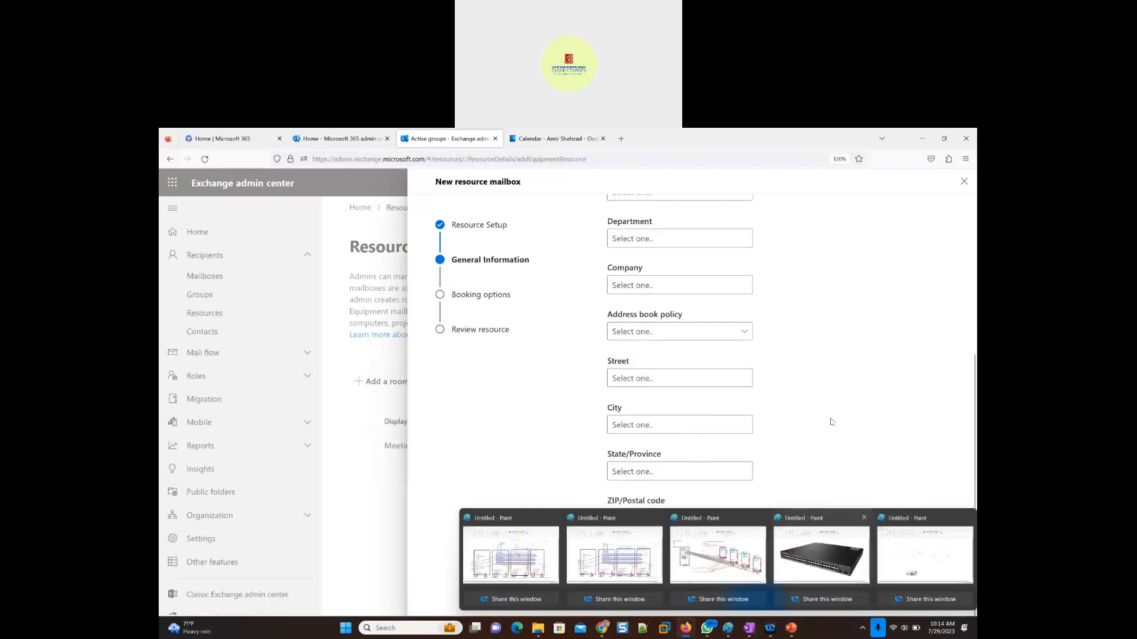
- Advance to Booking options and look over the booking delegate settings
left_click(766, 601)
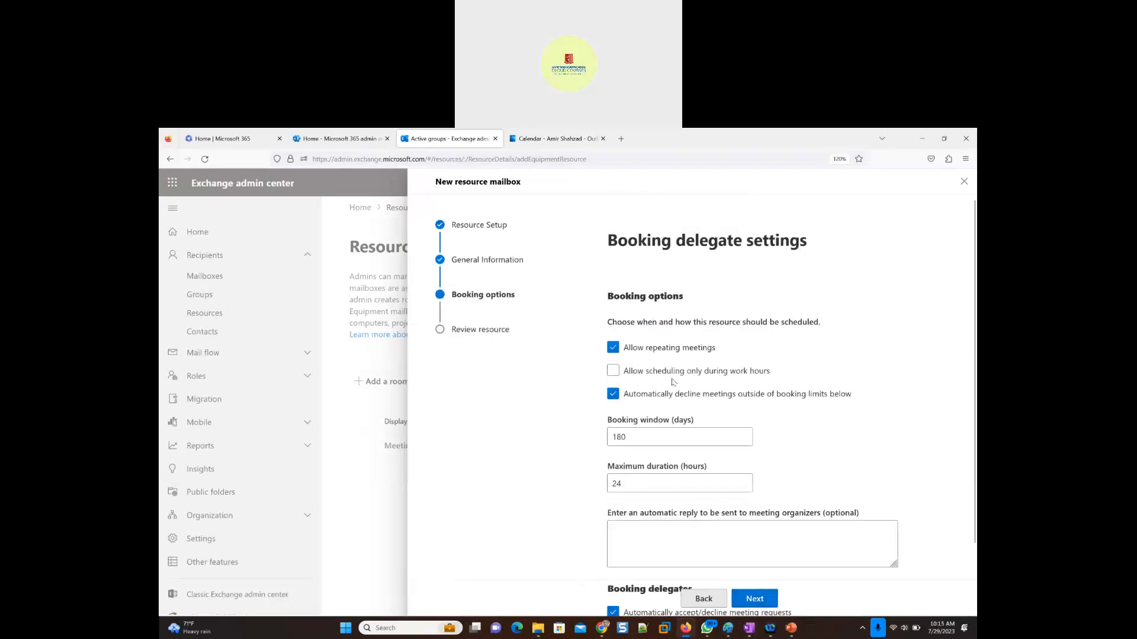
scroll(853, 406, "down", 2)
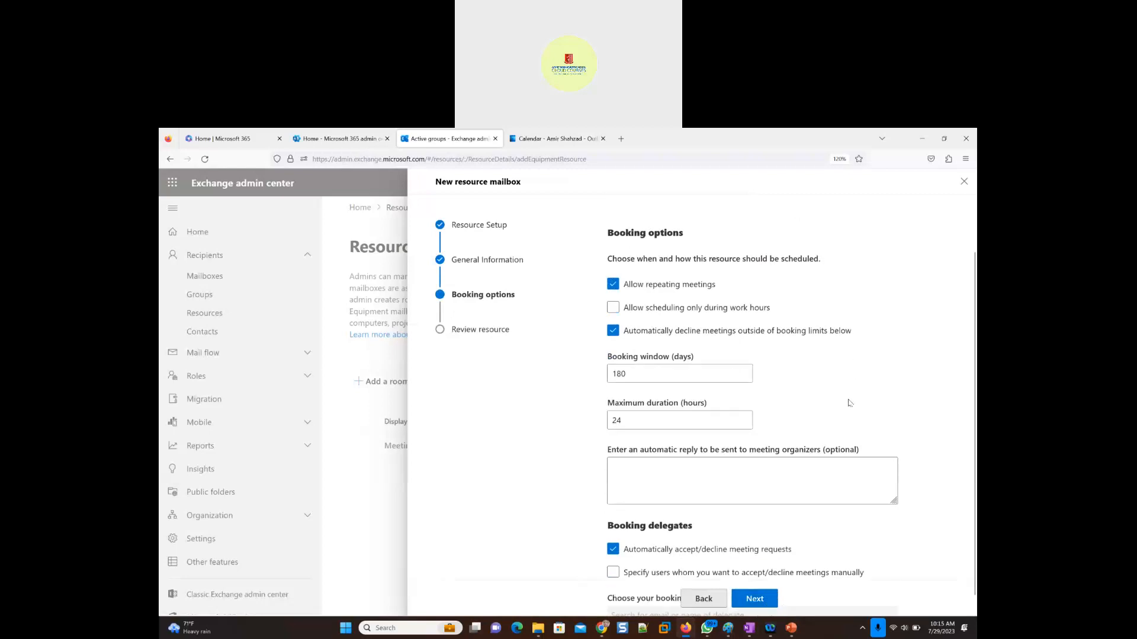
scroll(851, 404, "up", 2)
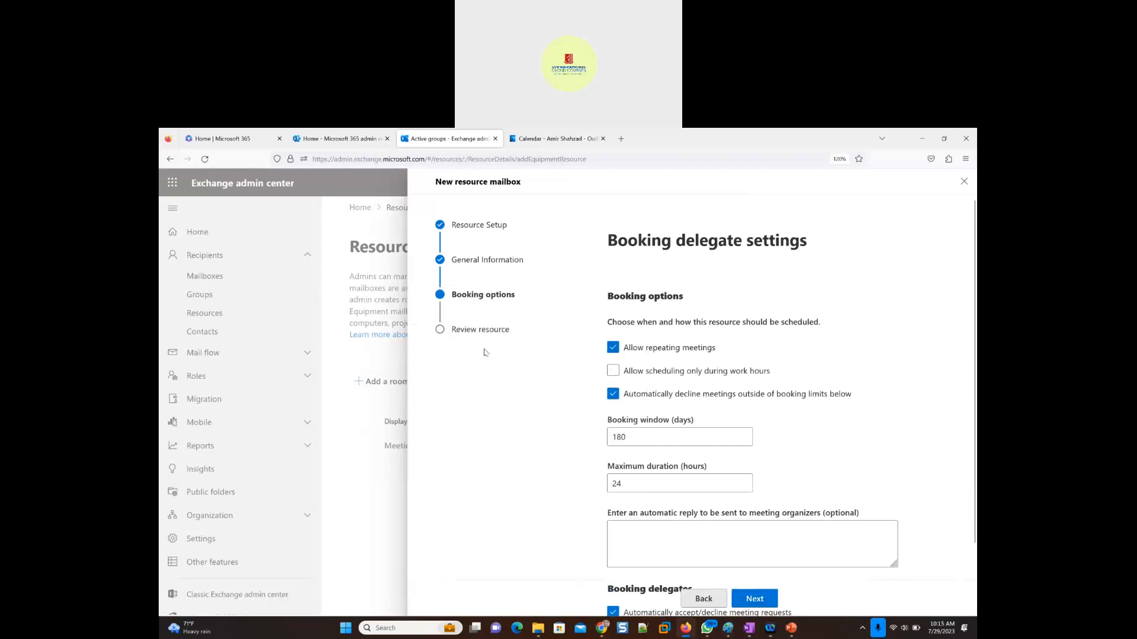
scroll(811, 373, "down", 2)
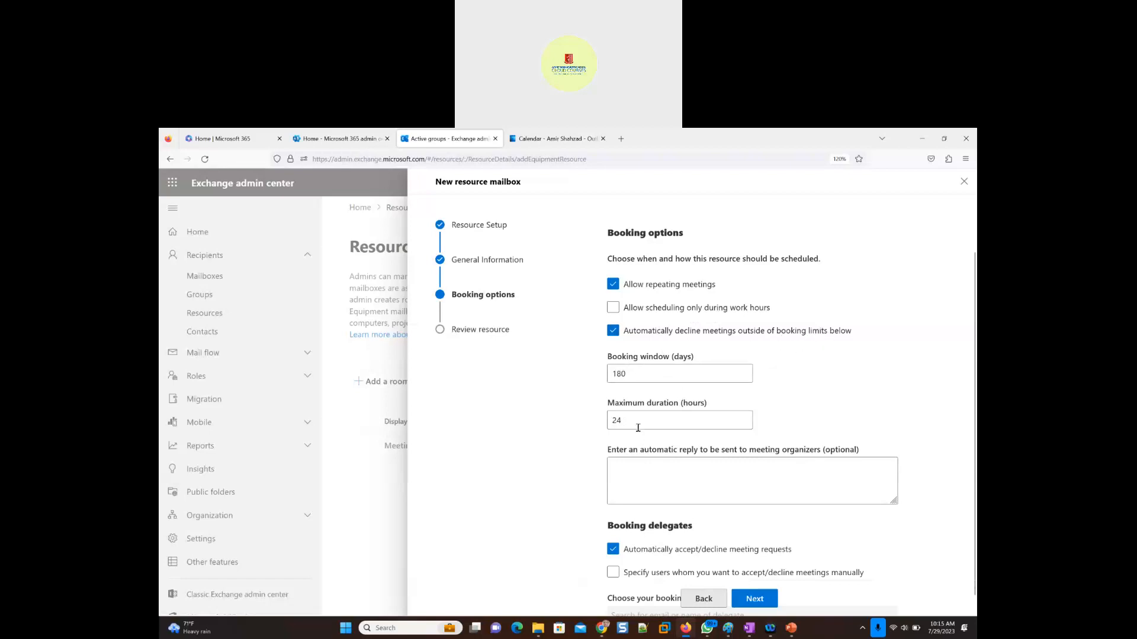
- Set the maximum booking duration to 3 hours
scroll(769, 432, "down", 2)
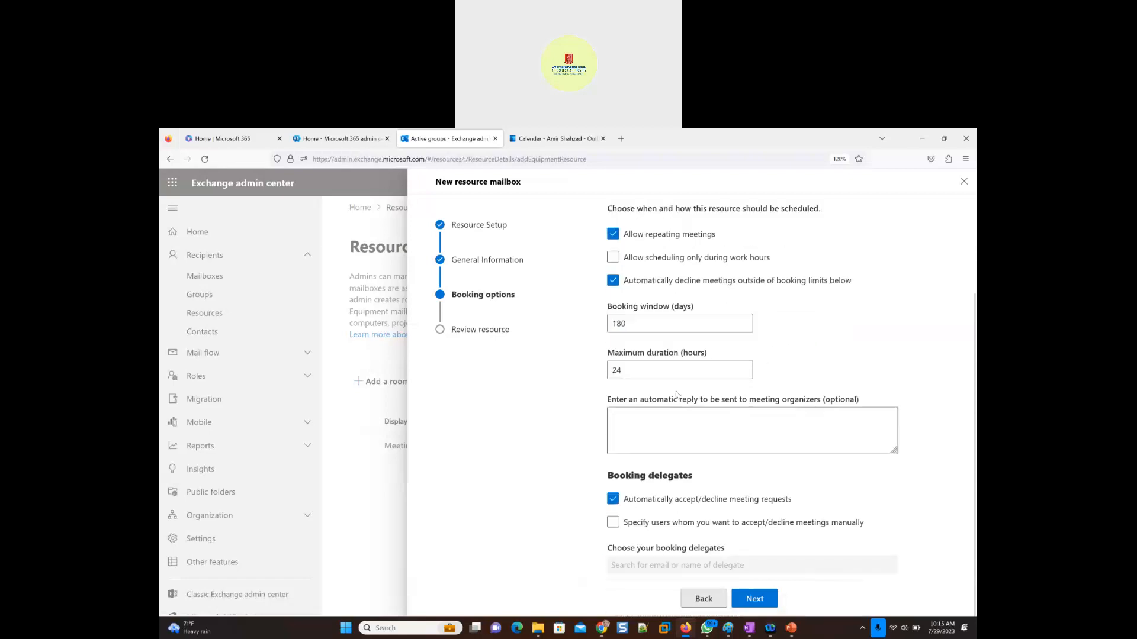
left_click(627, 370)
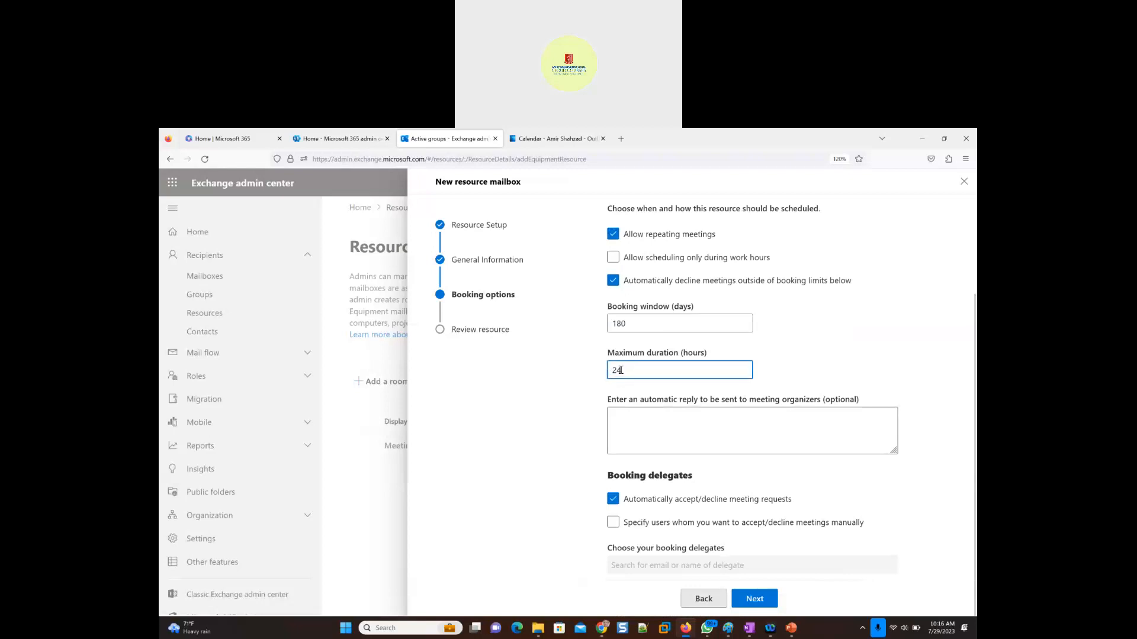
left_click_drag(621, 370, 606, 373)
type("3")
- Add the auto-reply 'It is your responsibility to keep undamaged and return on time'
left_click(699, 422)
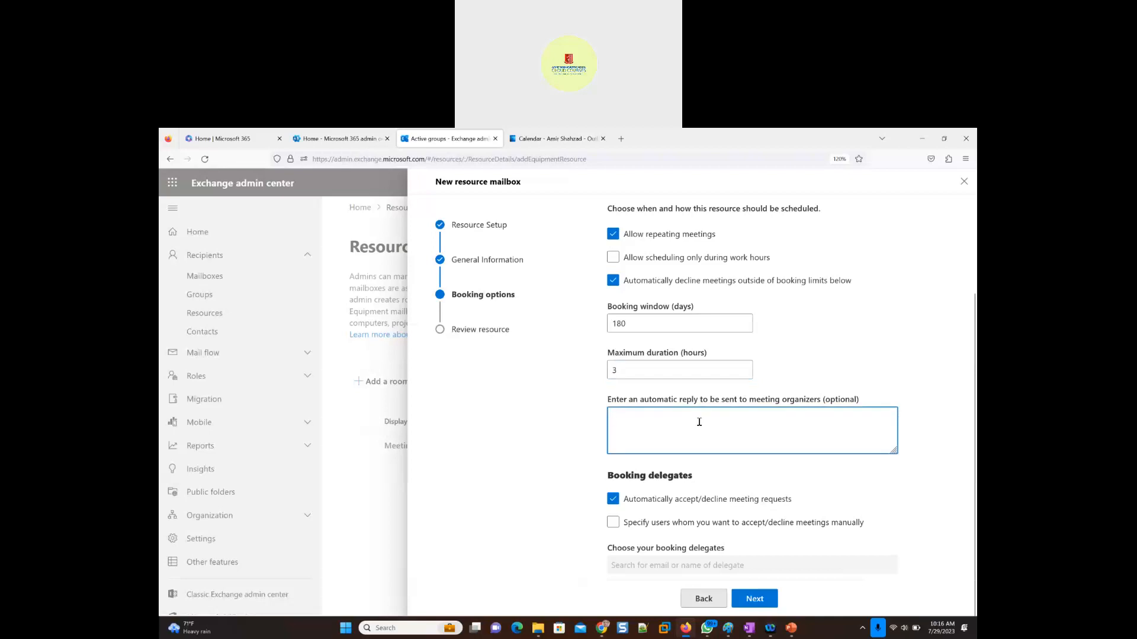
type("It is your r")
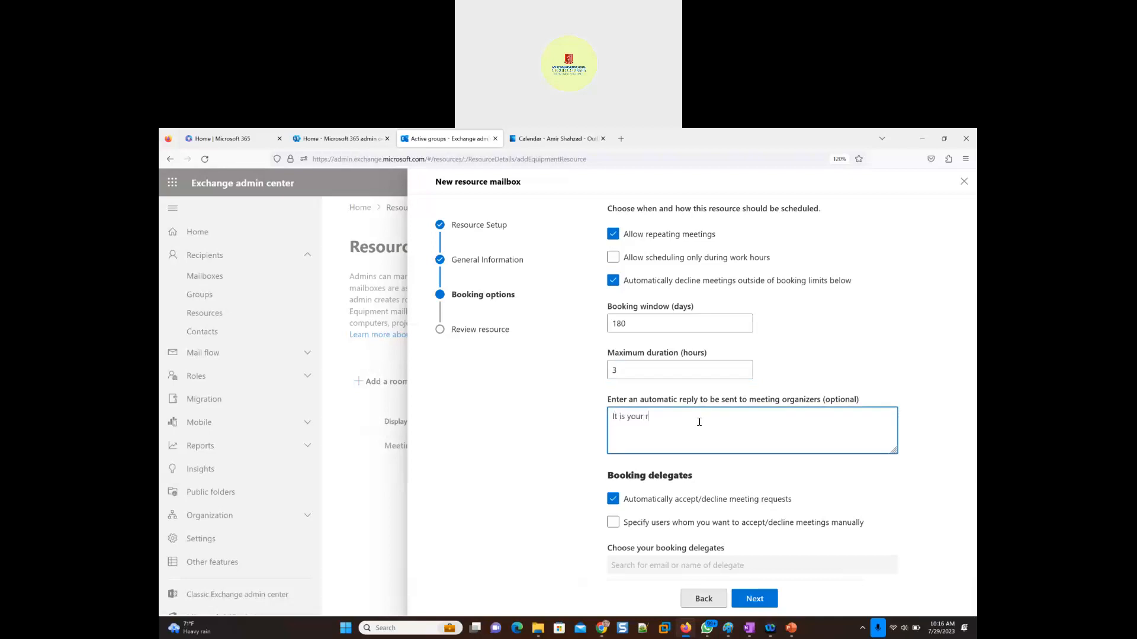
type("esponsibility to keep the Item")
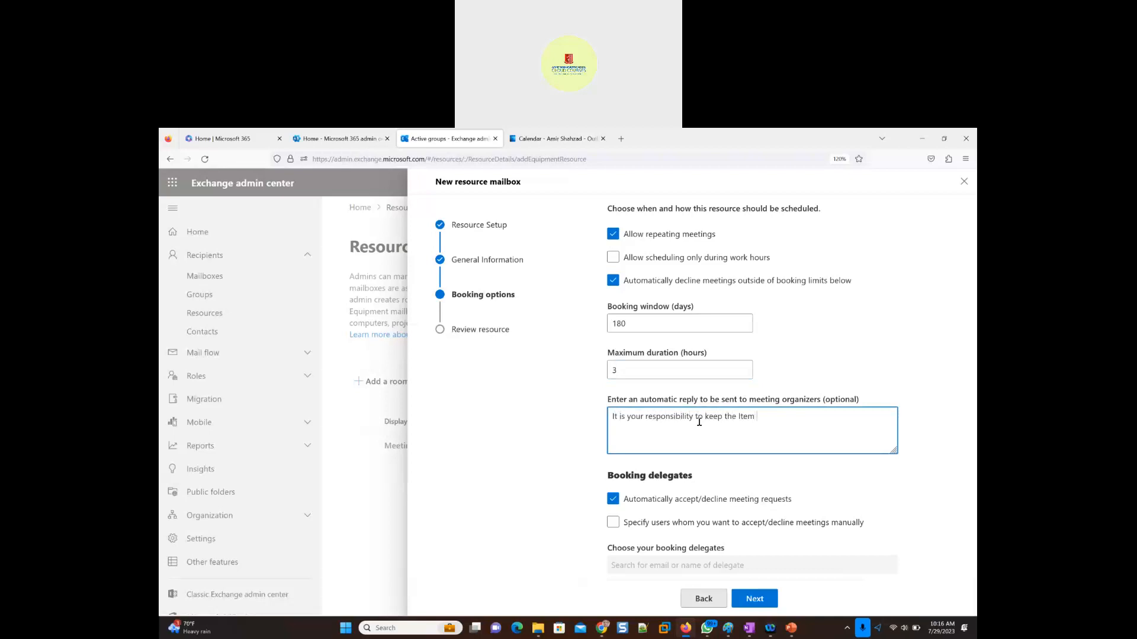
type("undama")
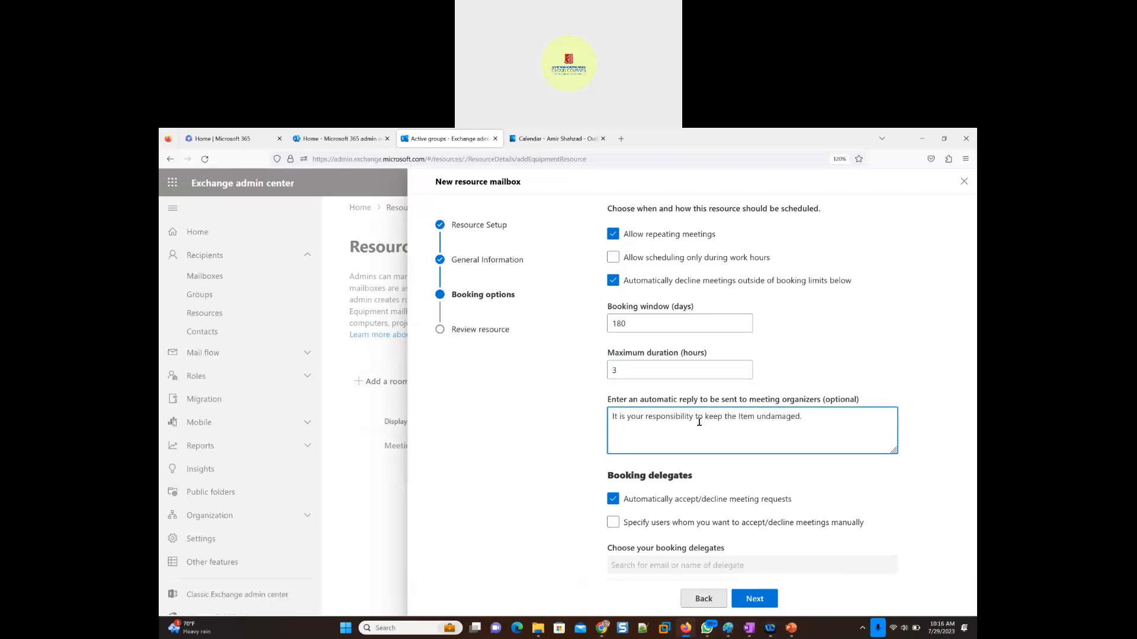
type("ged and return on time")
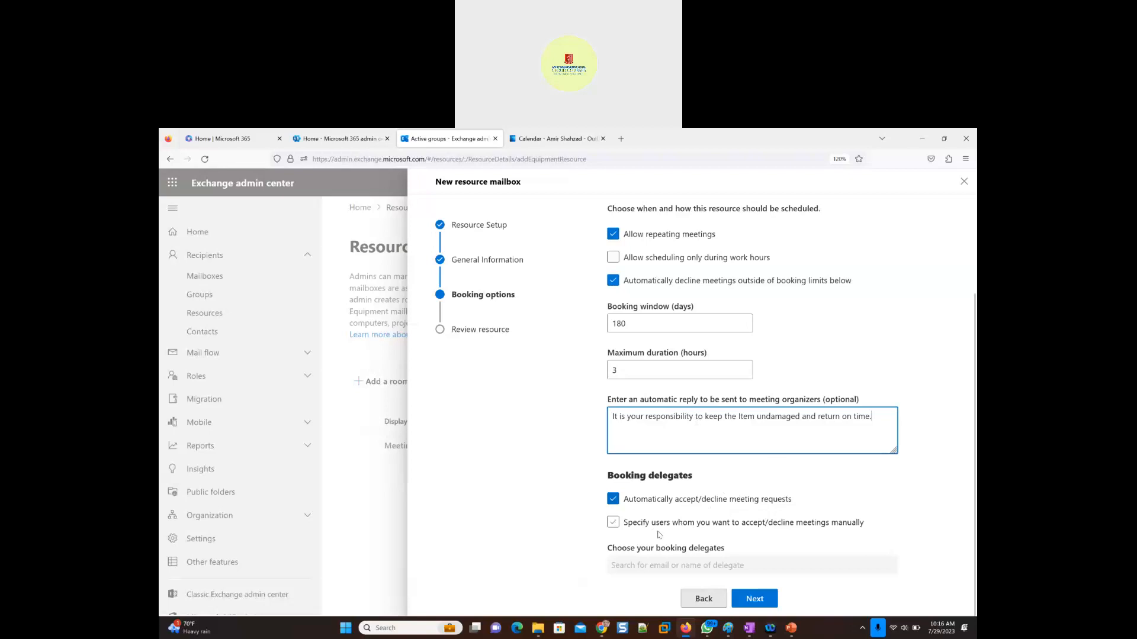
left_click(713, 529)
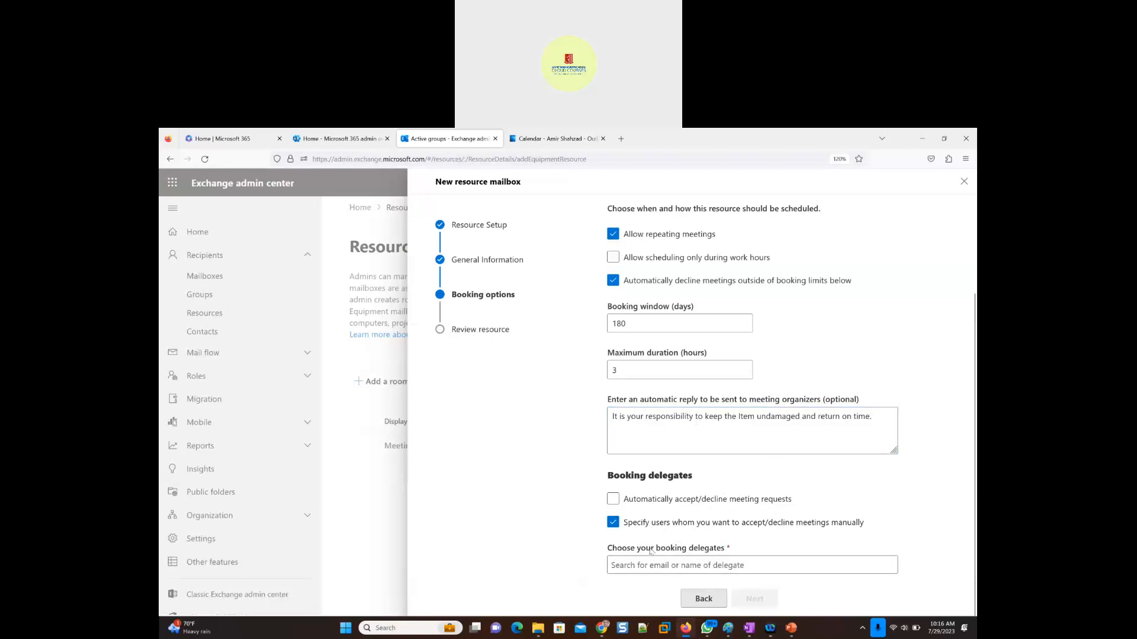
left_click(614, 499)
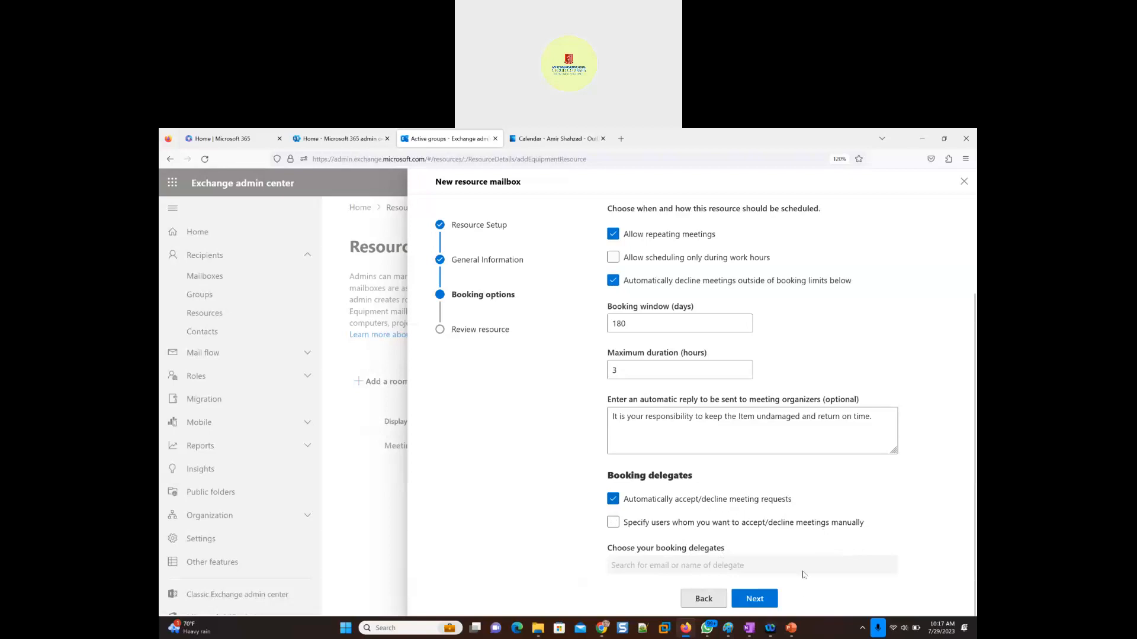
- Review the Canon Projector 1312 summary and create the equipment mailbox
left_click(760, 601)
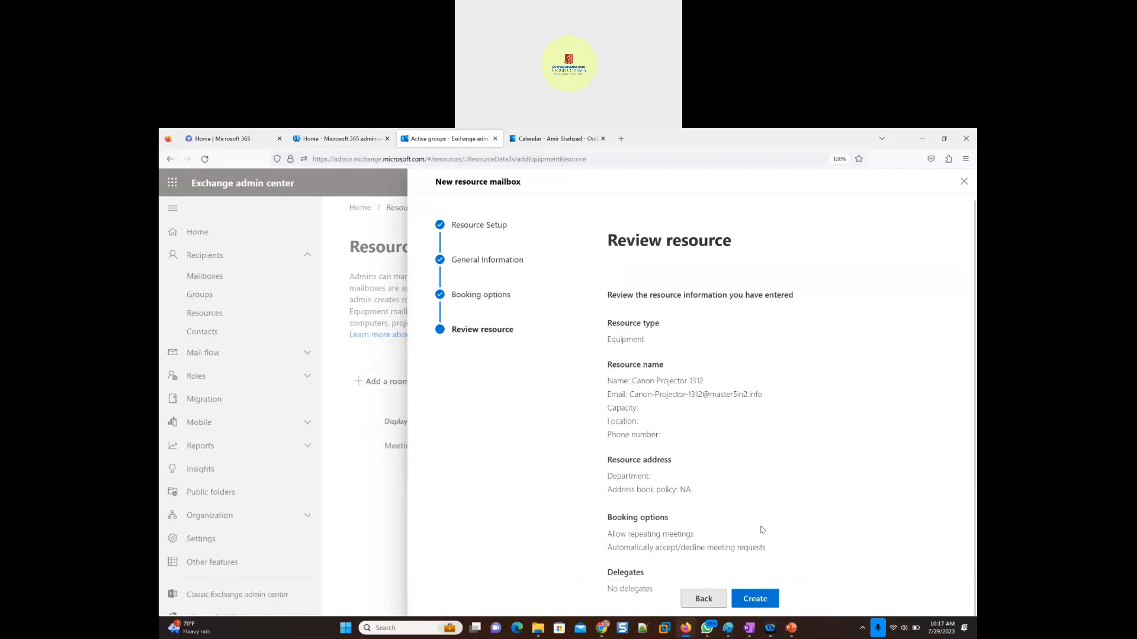
scroll(762, 530, "down", 1)
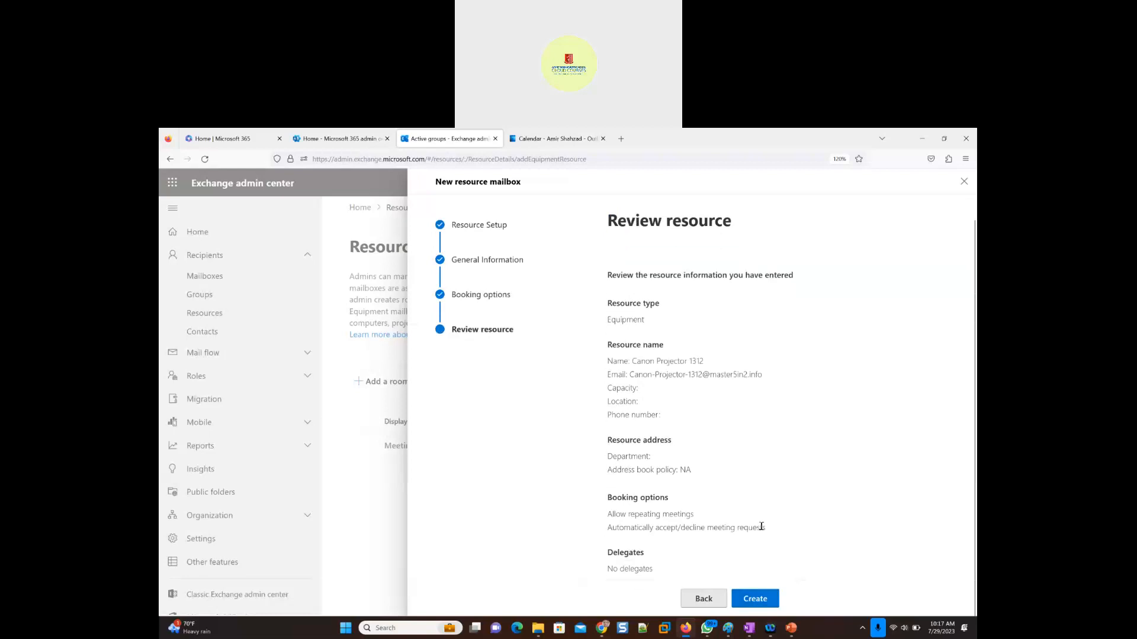
left_click(763, 602)
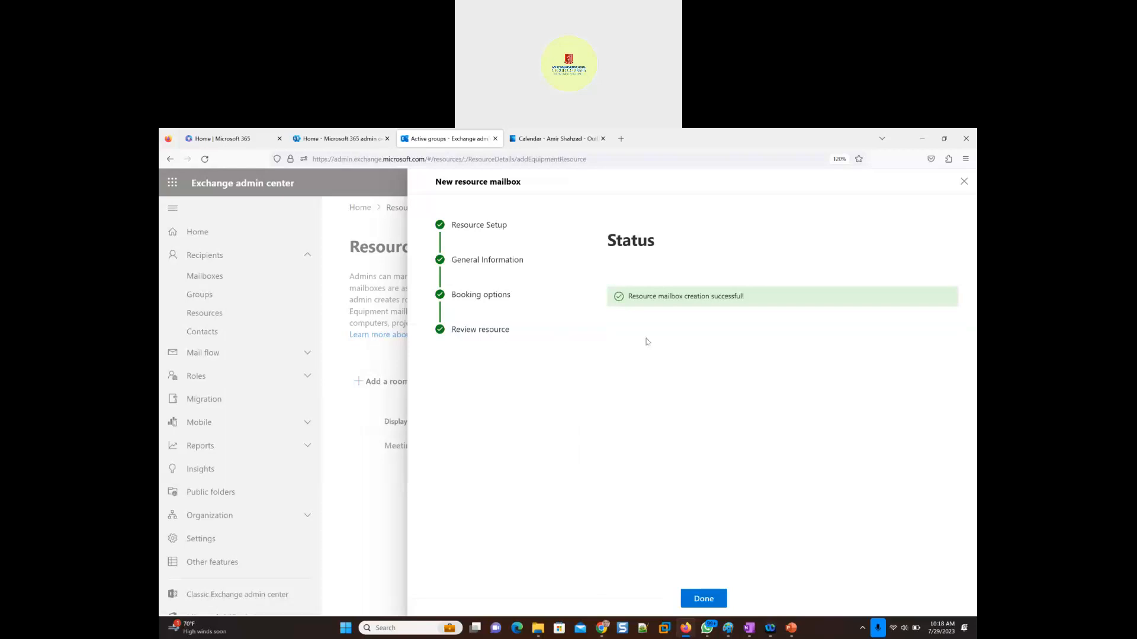
- Finish the wizard, check the Outlook calendar, and close the Microsoft 365 admin center tab
left_click(703, 599)
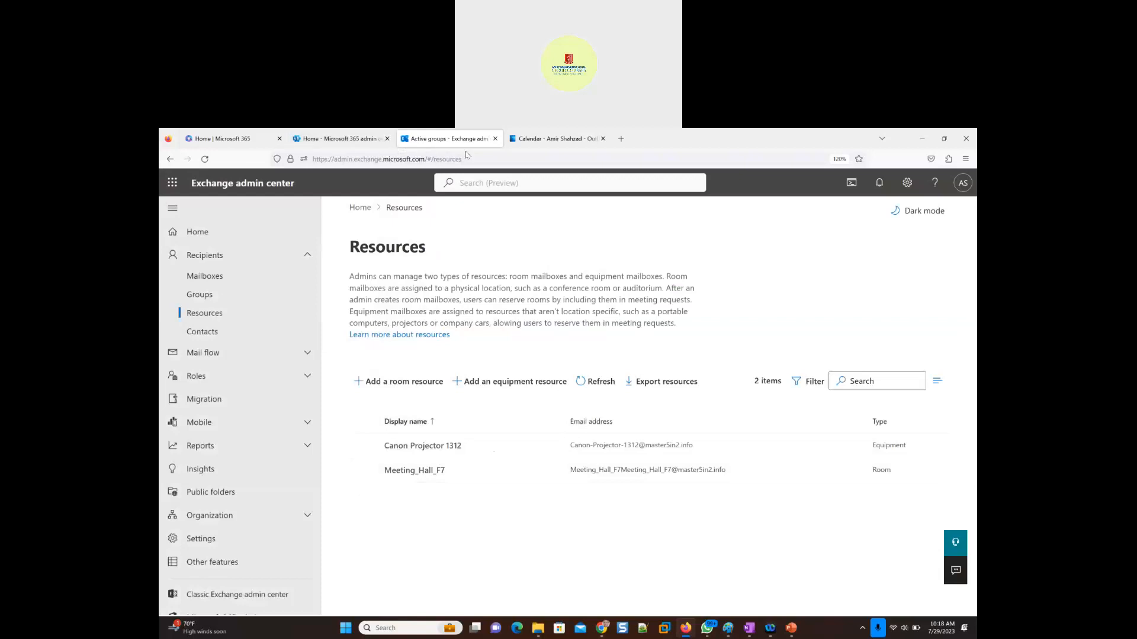
left_click(517, 146)
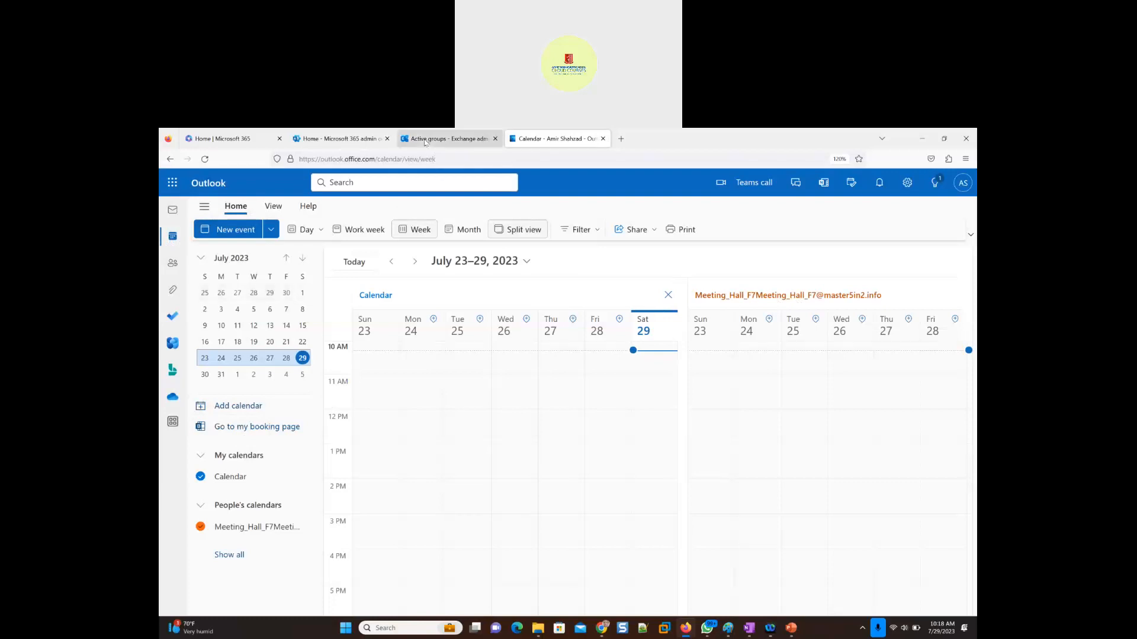
left_click(433, 142)
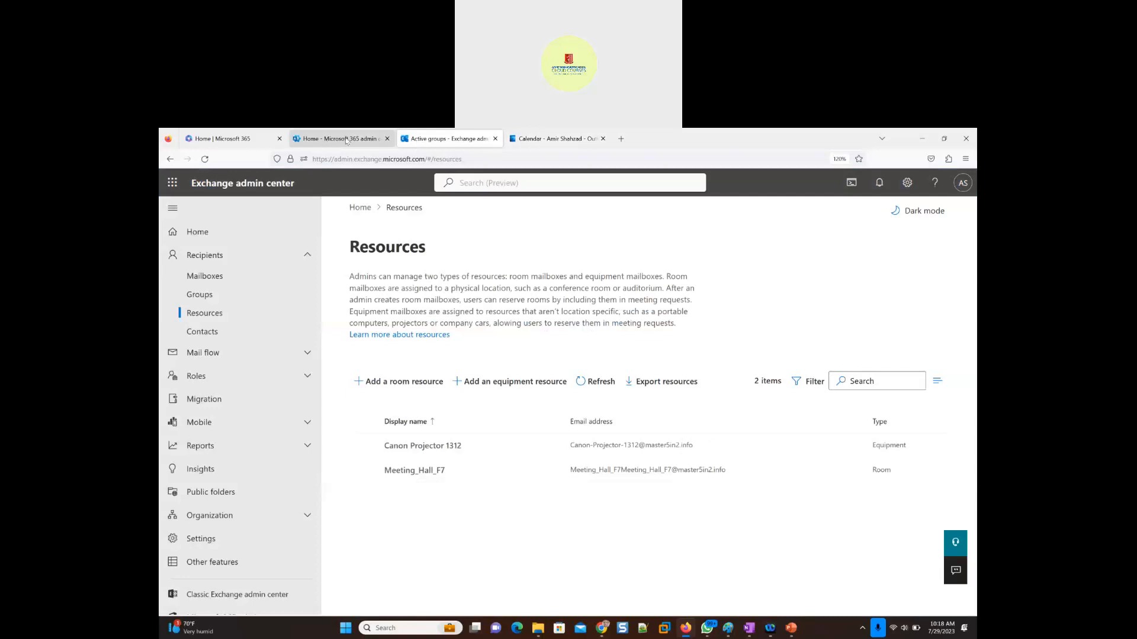
left_click(347, 140)
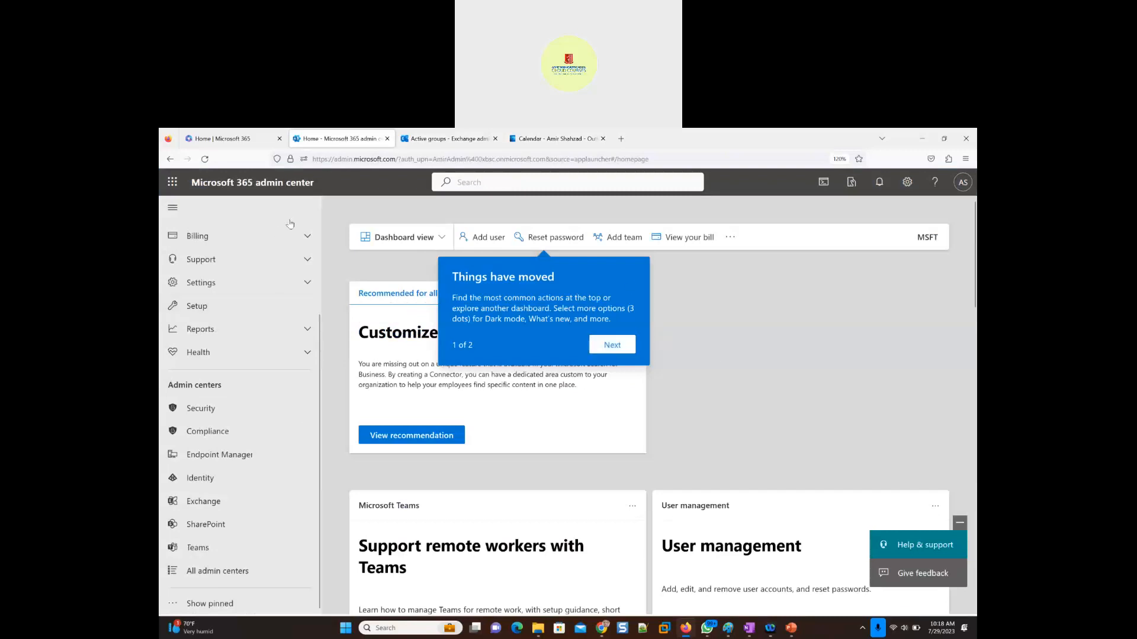
left_click(387, 140)
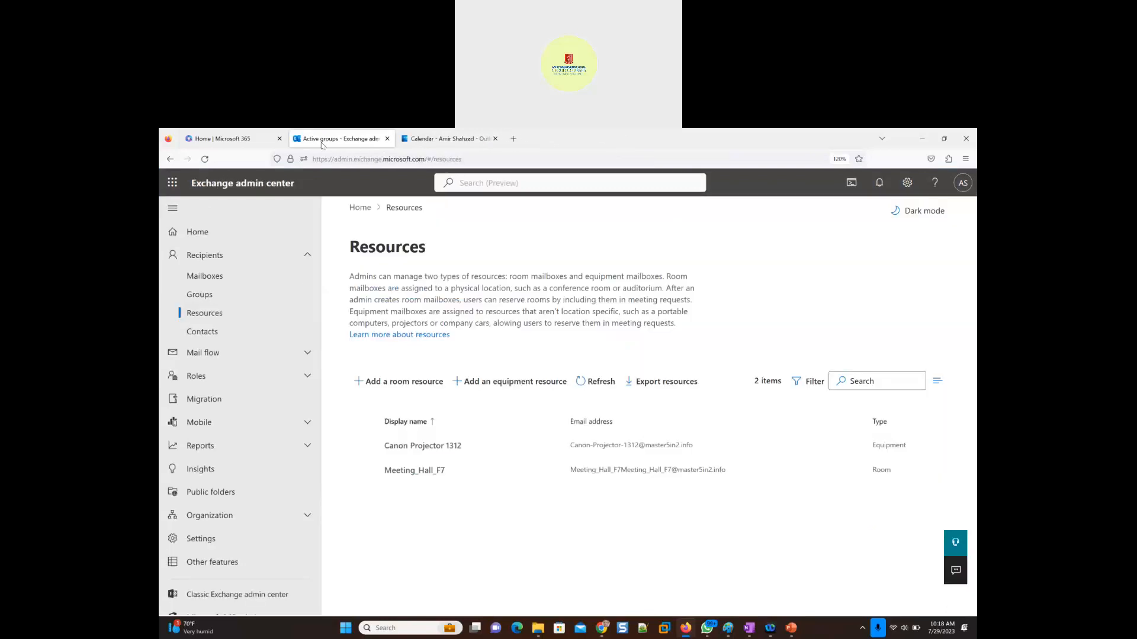
- Show the Contacts list, with its single GuestMailUser contact, then bring up the blank Paint canvas
left_click(213, 336)
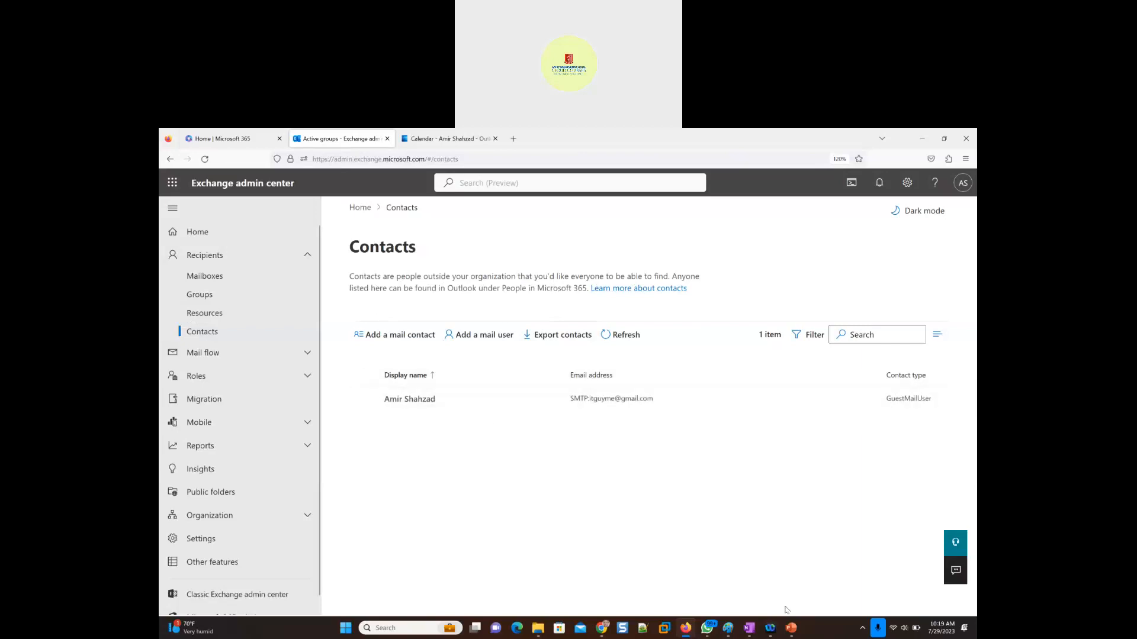
left_click(728, 630)
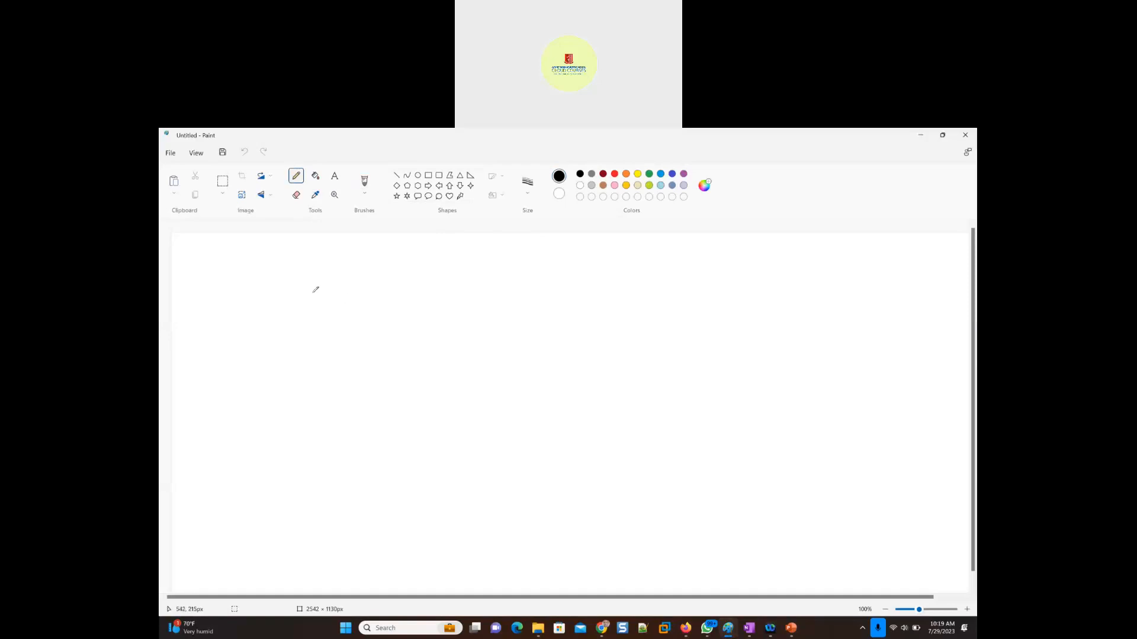
- Draw a freehand squiggle and a couple of short pencil strokes on the Paint canvas
left_click_drag(330, 281, 394, 259)
mouse_move(305, 305)
left_mouse_down()
mouse_move(295, 311)
mouse_move(313, 335)
left_mouse_up()
- In PowerPoint, title slide 7 'Contacts' and begin its first bullet with 'We can c'
left_click(790, 629)
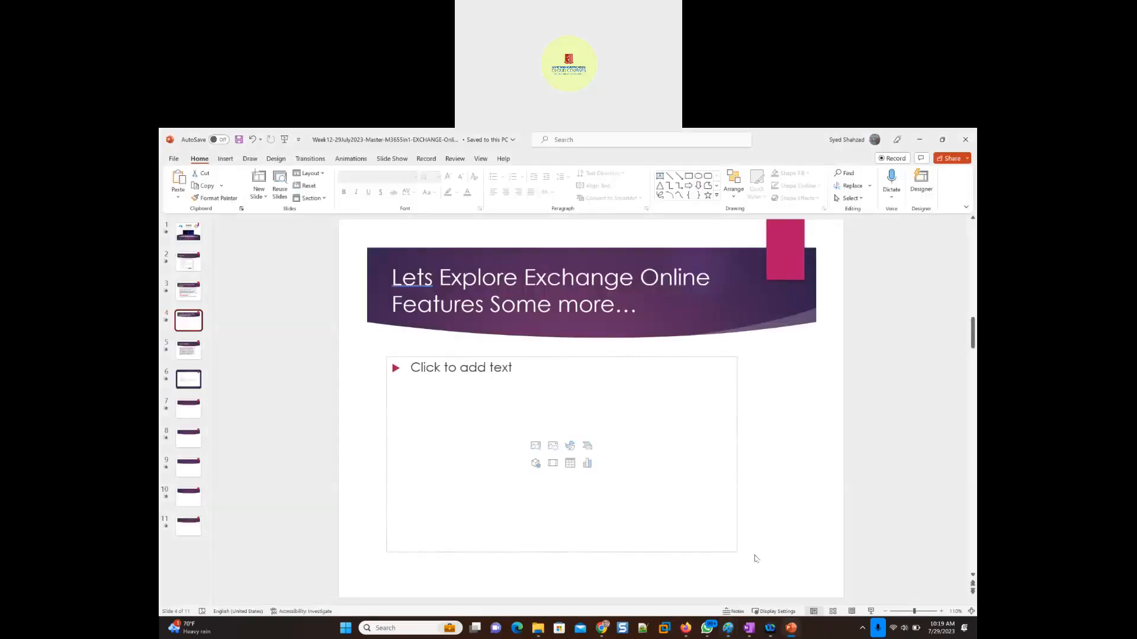
left_click(188, 408)
left_click(453, 290)
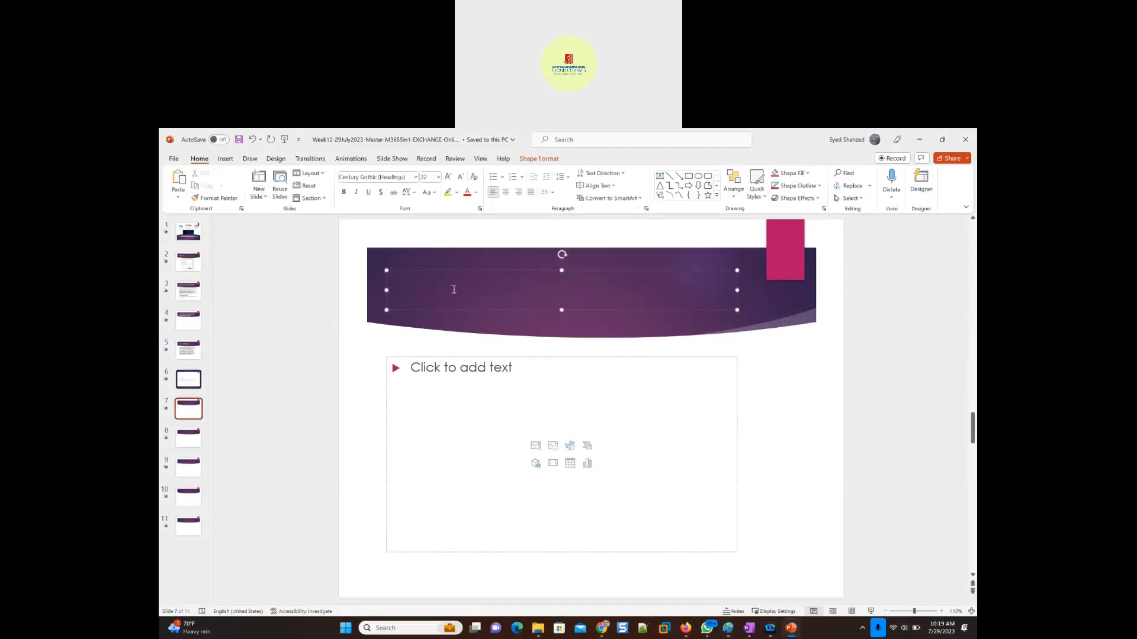
type("Contacts")
left_click(489, 389)
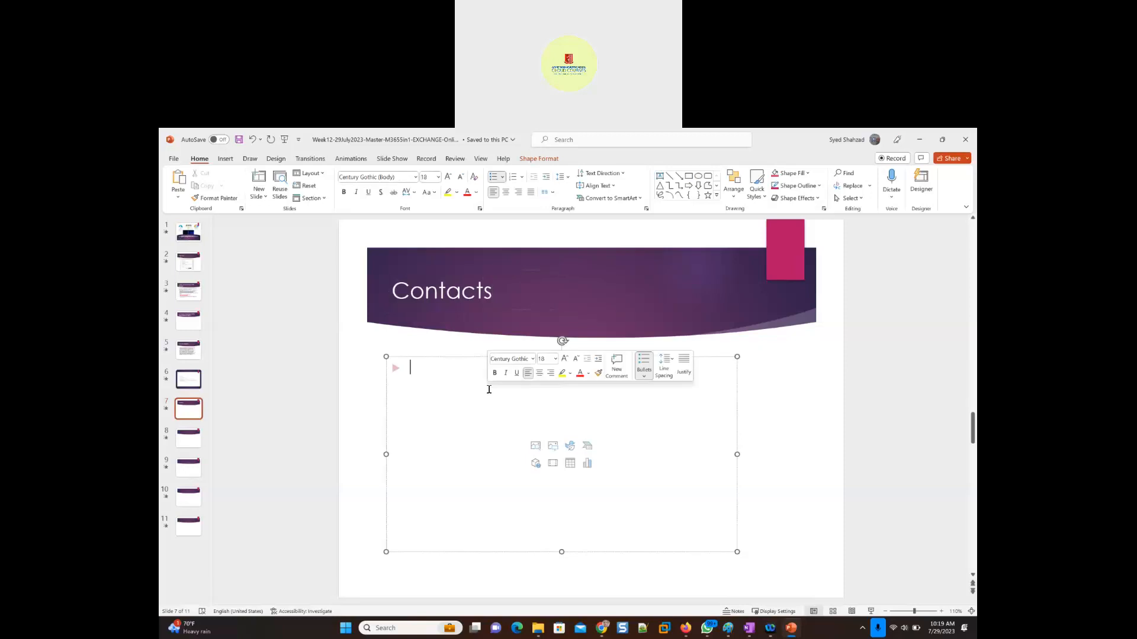
type("We can c")
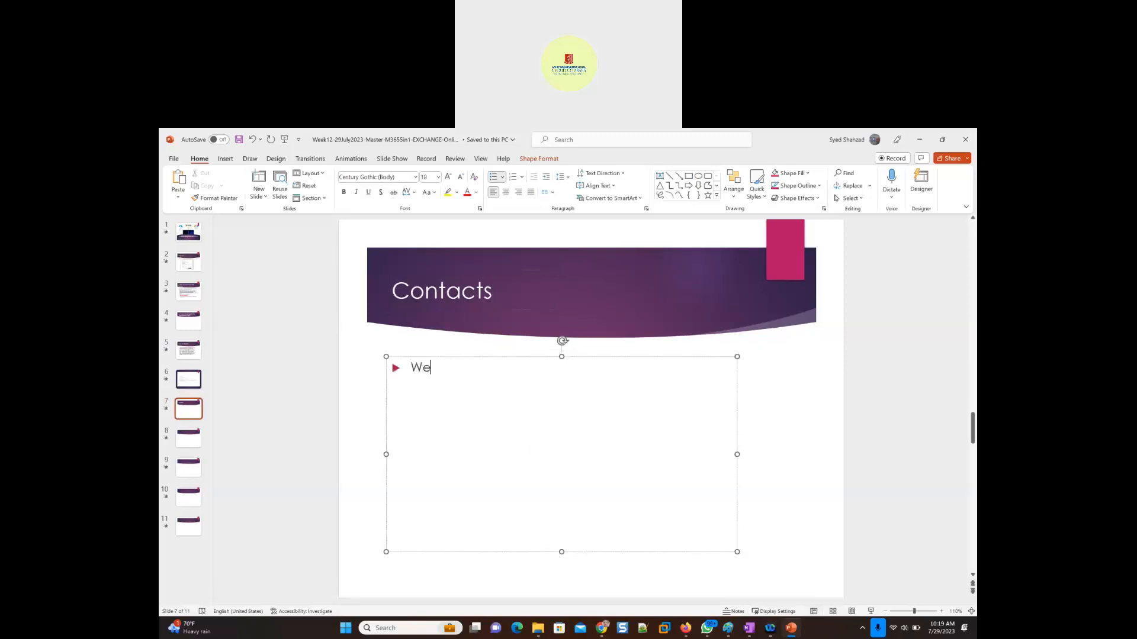
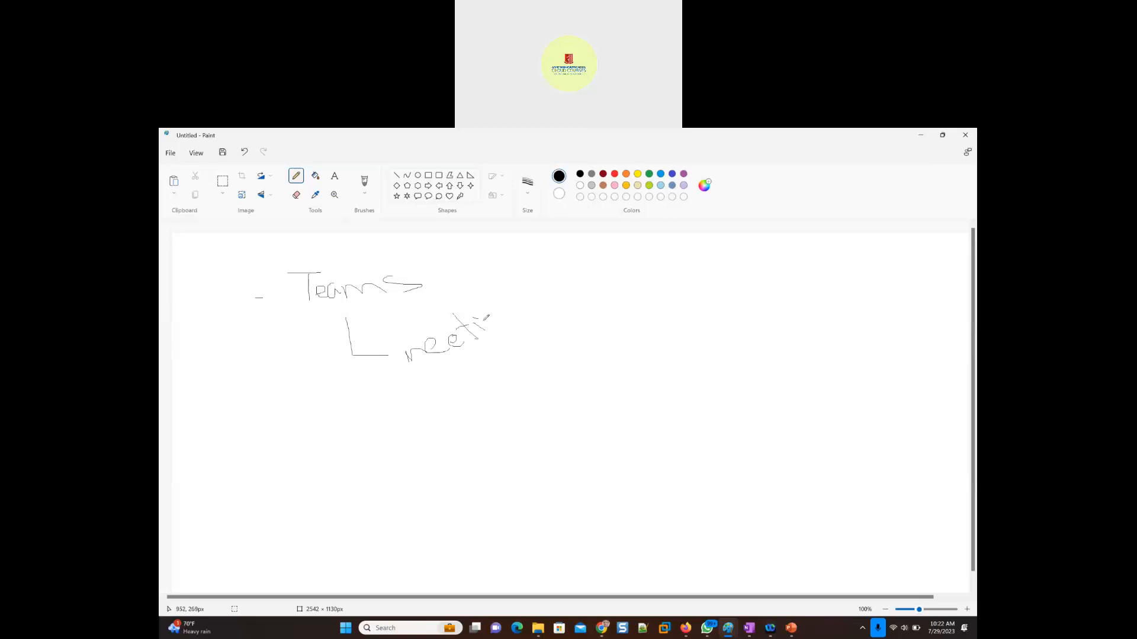
- Handwrite 'Room Calendar' beside Meeting with the pencil, undoing one stray stroke
mouse_move(521, 286)
left_mouse_down()
mouse_move(536, 295)
mouse_move(554, 284)
left_mouse_up()
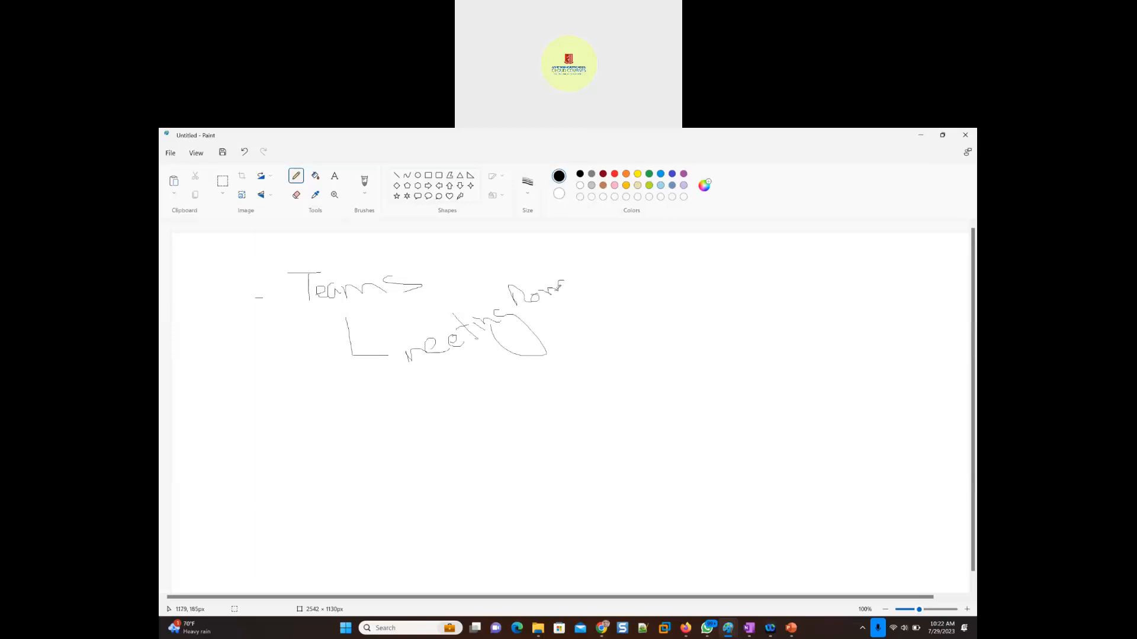
key("ctrl+z")
mouse_move(540, 292)
left_mouse_down()
mouse_move(561, 280)
mouse_move(577, 308)
mouse_move(679, 259)
left_mouse_up()
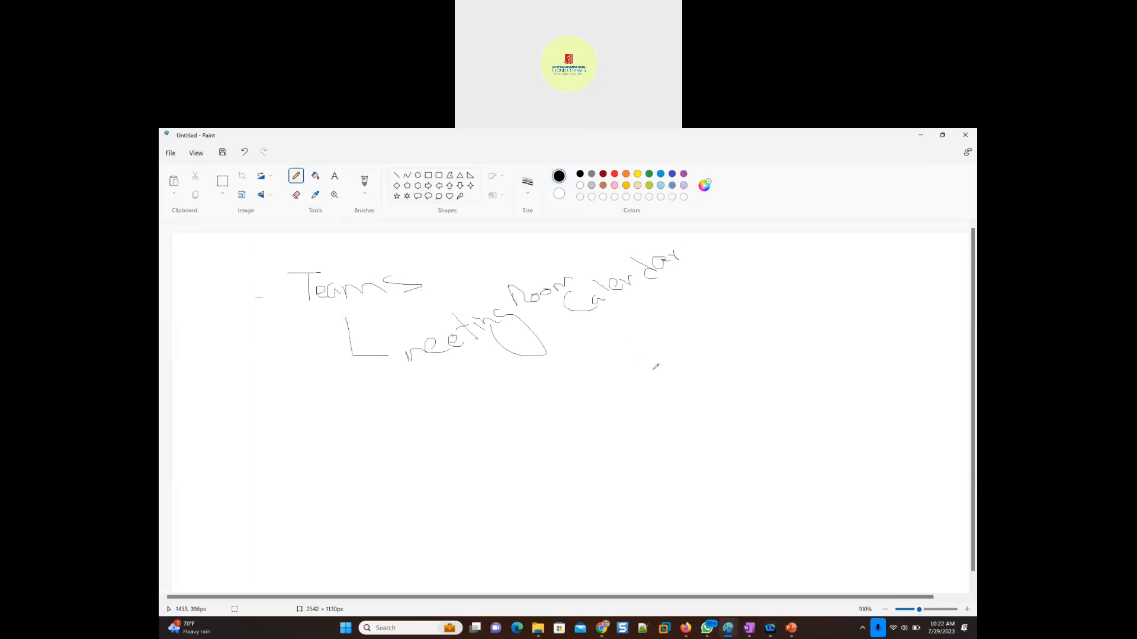
- Draw a long horizontal dividing line across the page and write 'board' beneath it
left_click_drag(210, 376, 903, 396)
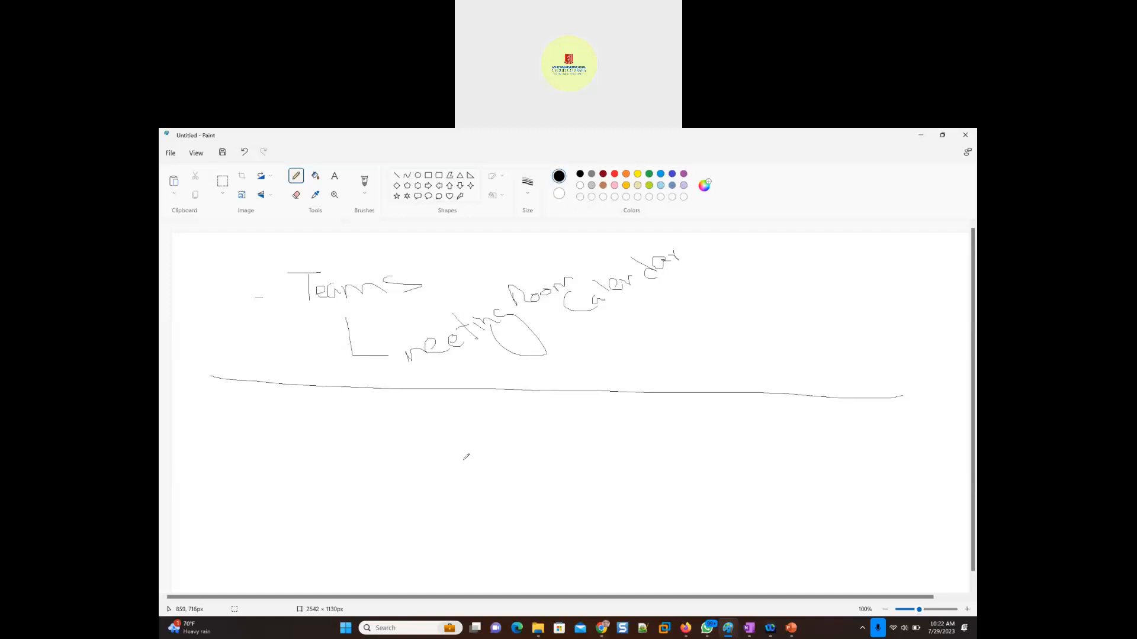
mouse_move(204, 440)
left_mouse_down()
mouse_move(228, 457)
mouse_move(276, 444)
left_mouse_up()
left_click_drag(306, 429, 323, 439)
key("alt+Tab")
- From the Exchange admin center's Microsoft 365 app launcher, open Teams in a new tab
mouse_move(682, 473)
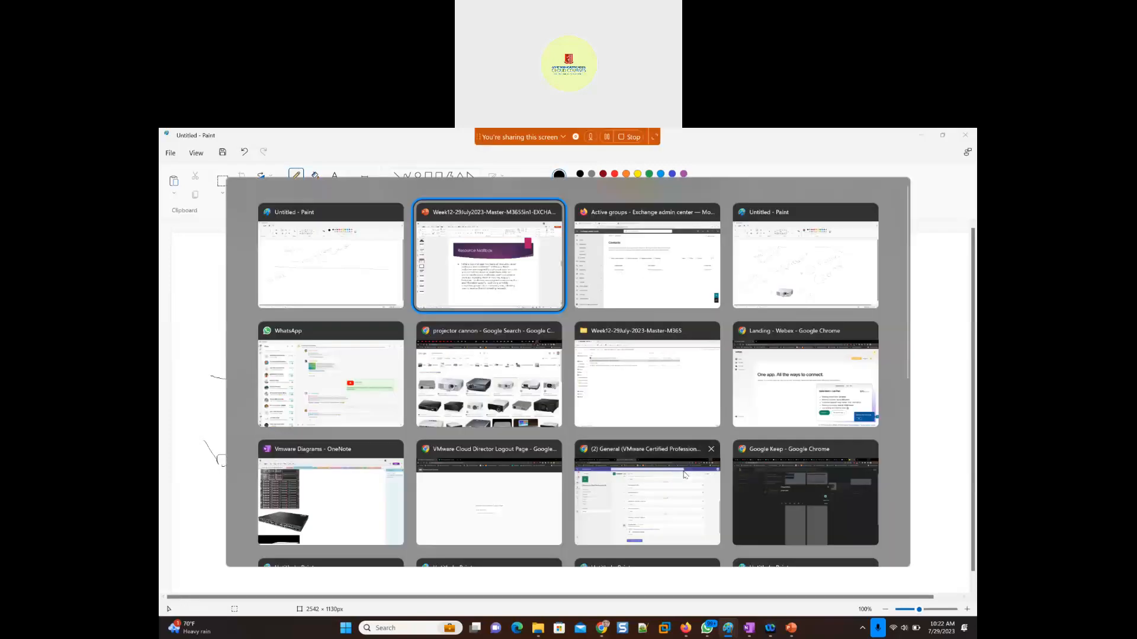
left_click(685, 258)
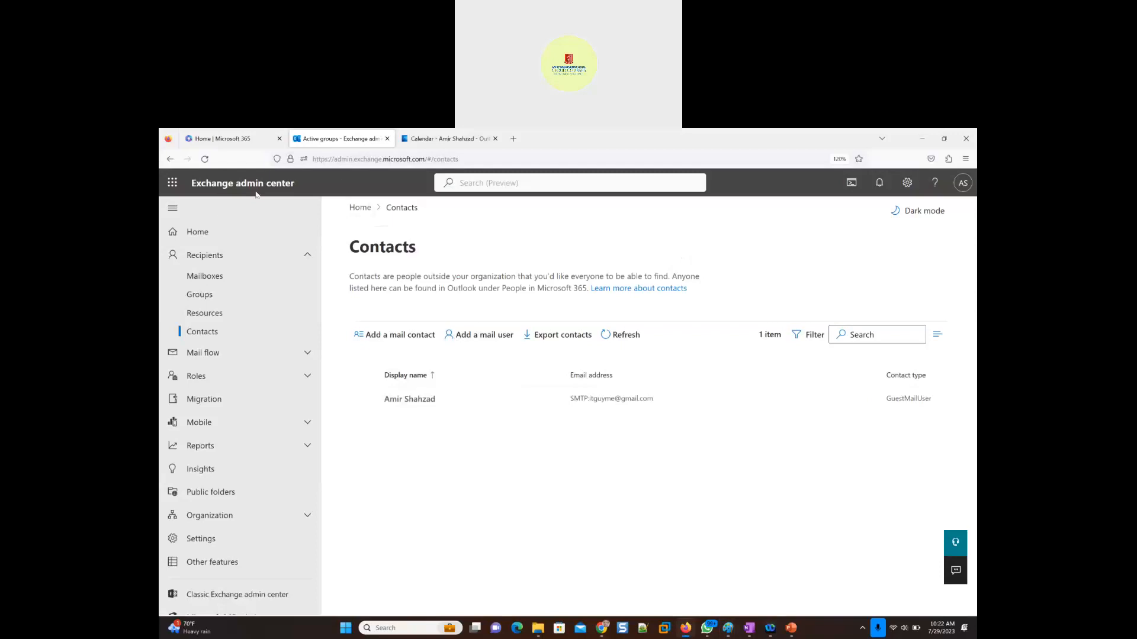
left_click(173, 183)
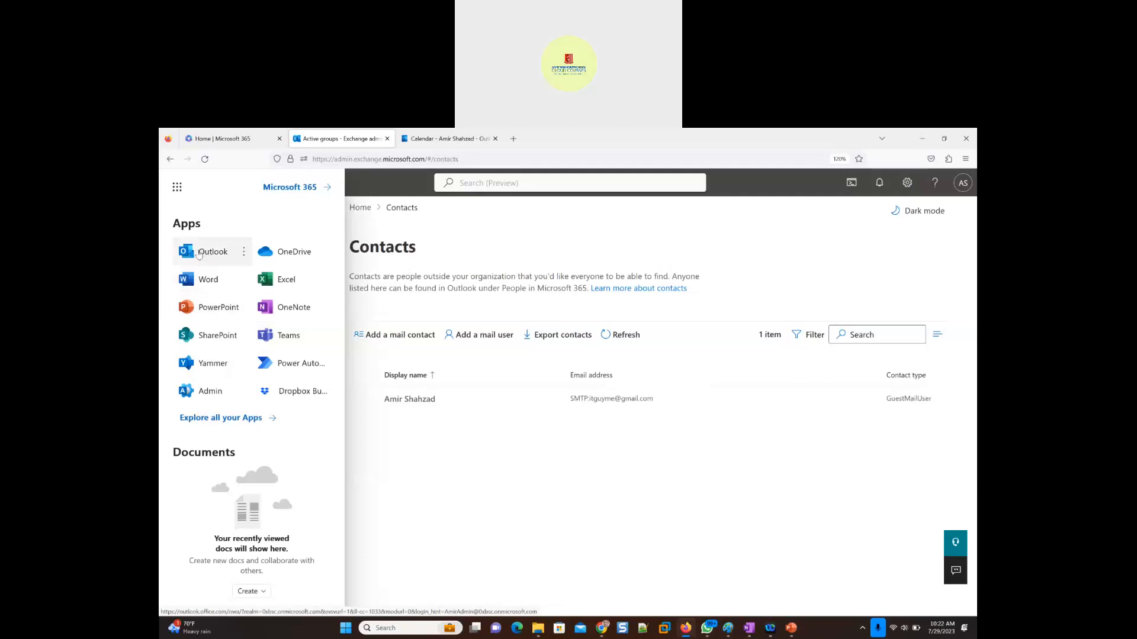
left_click(275, 336)
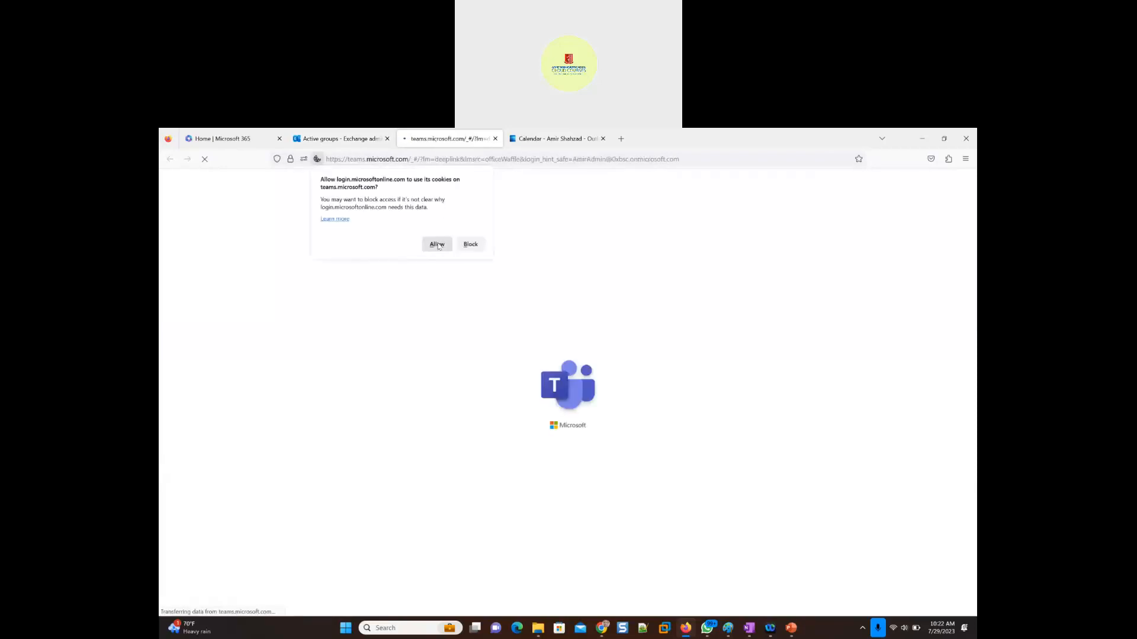
- Allow cookies, then create the Digital Initiative Public Relations Shifts schedule in Eastern Time, skipping the tour
left_click(437, 245)
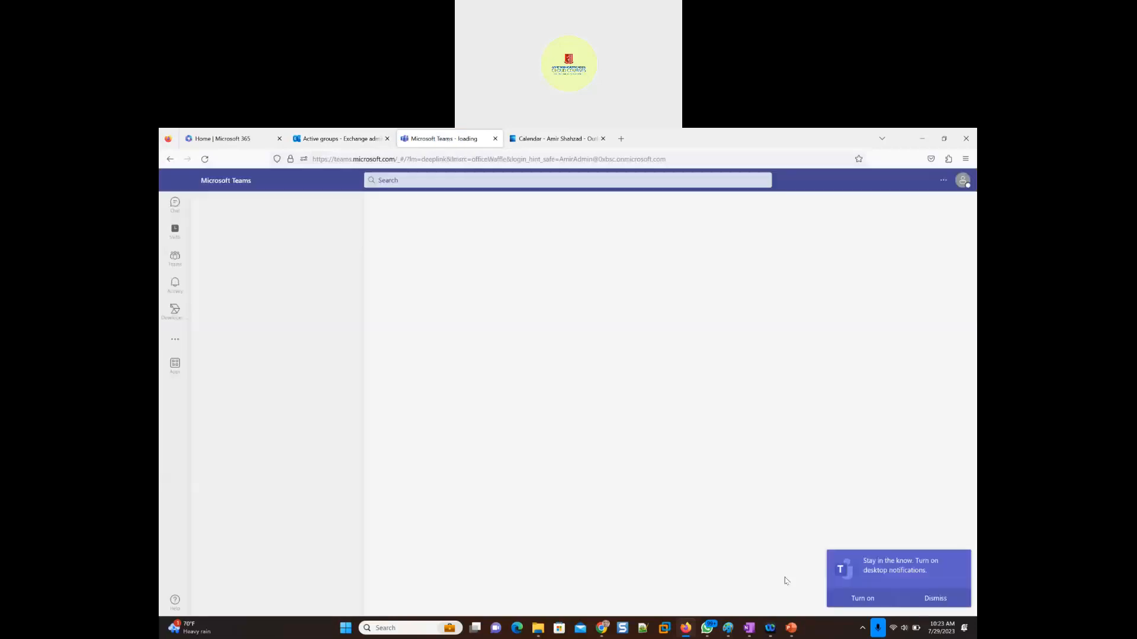
left_click(943, 600)
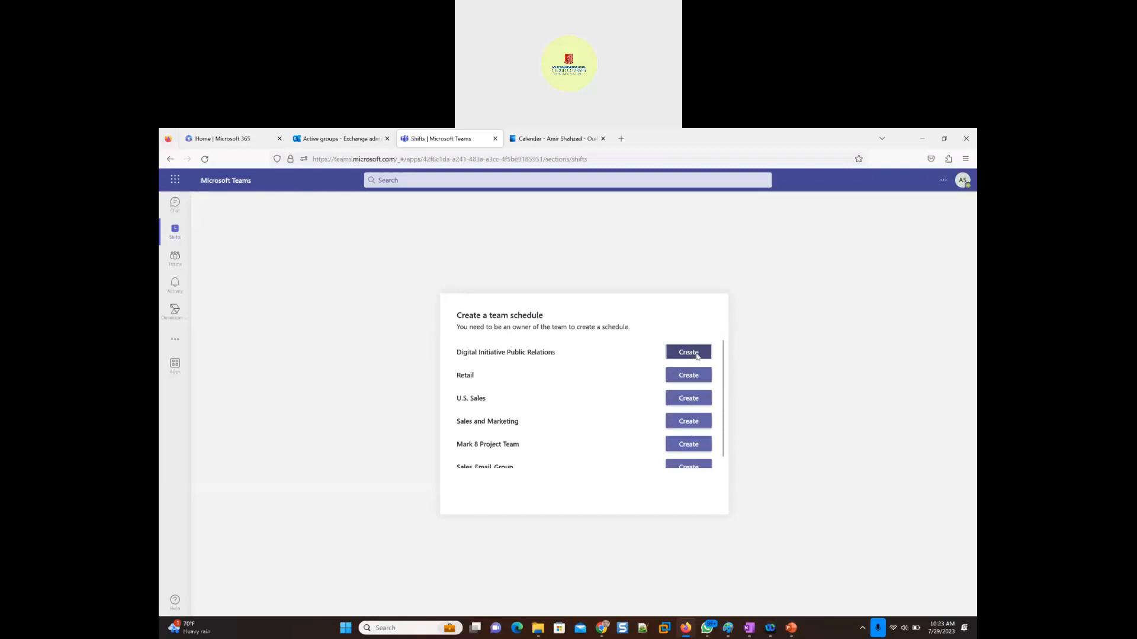
left_click(697, 356)
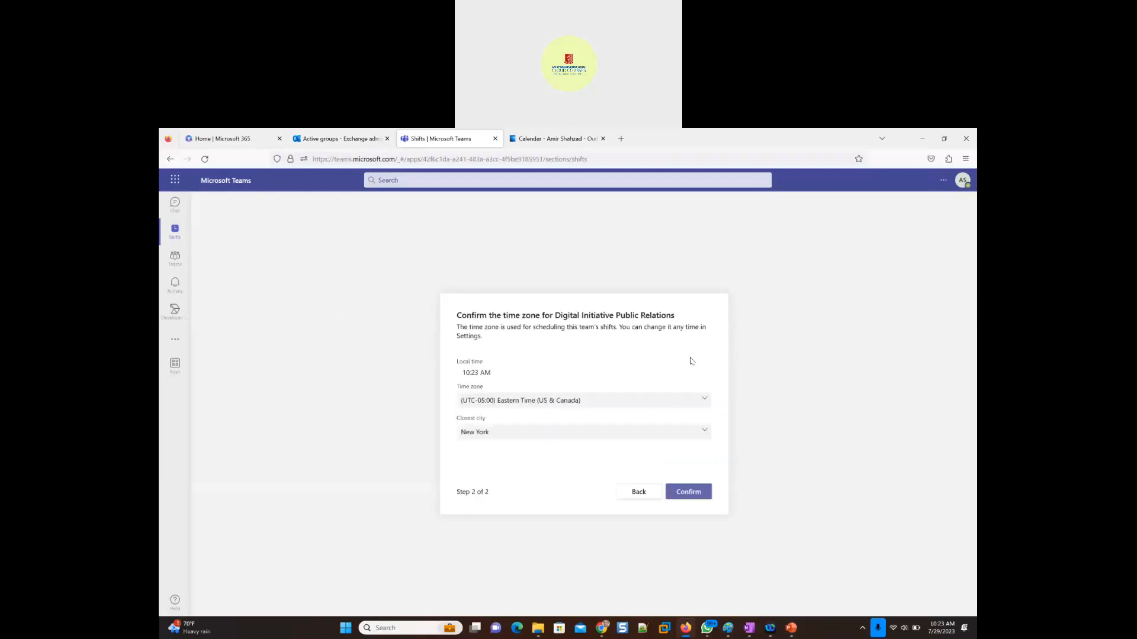
left_click(687, 494)
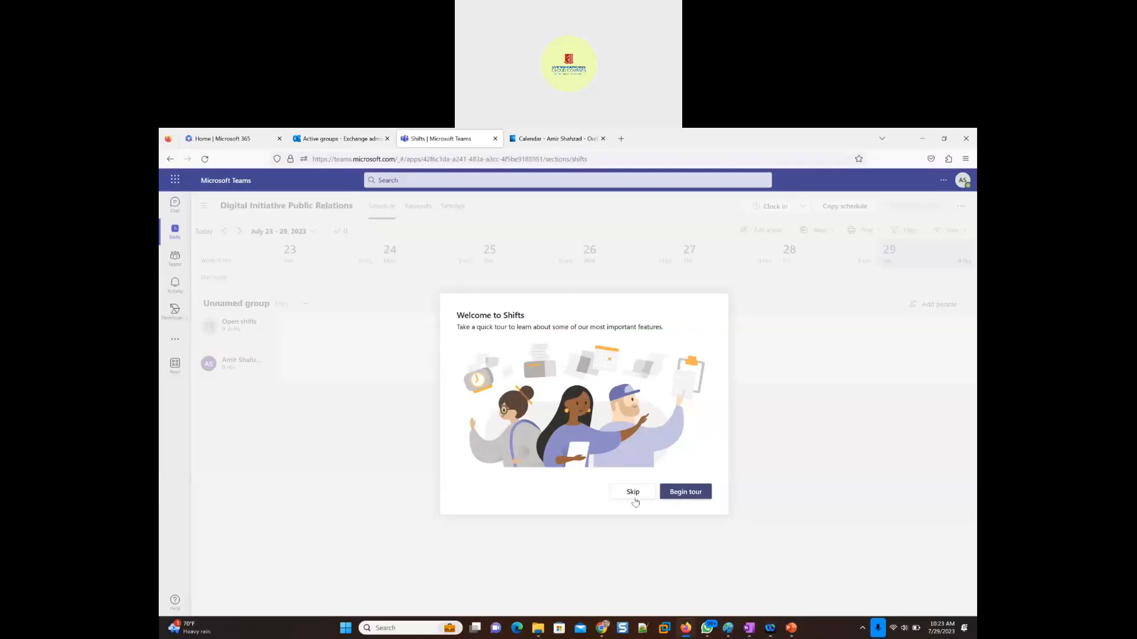
left_click(633, 493)
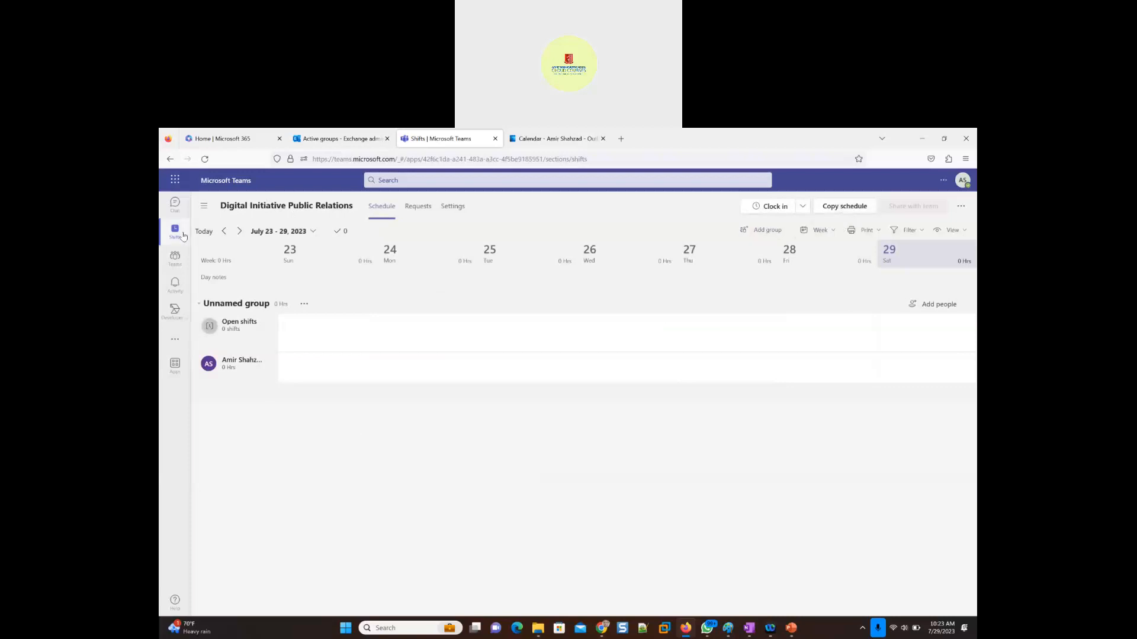
- Open Sales_Email_Group's General channel and check the Meeting_Hall_F7 calendar in Outlook
left_click(175, 263)
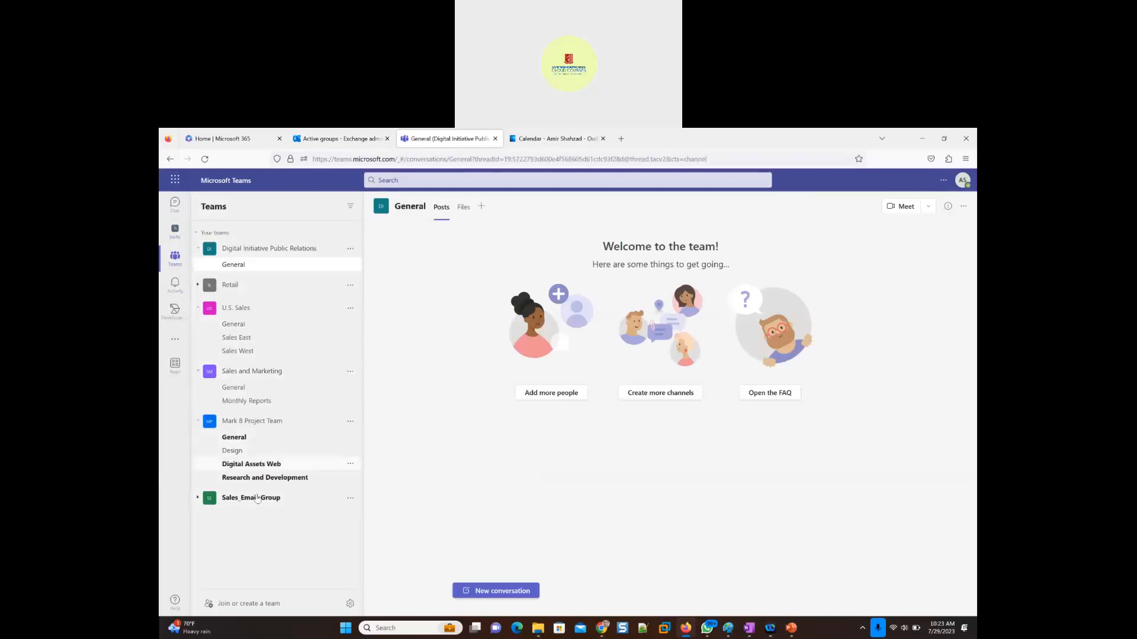
left_click(202, 503)
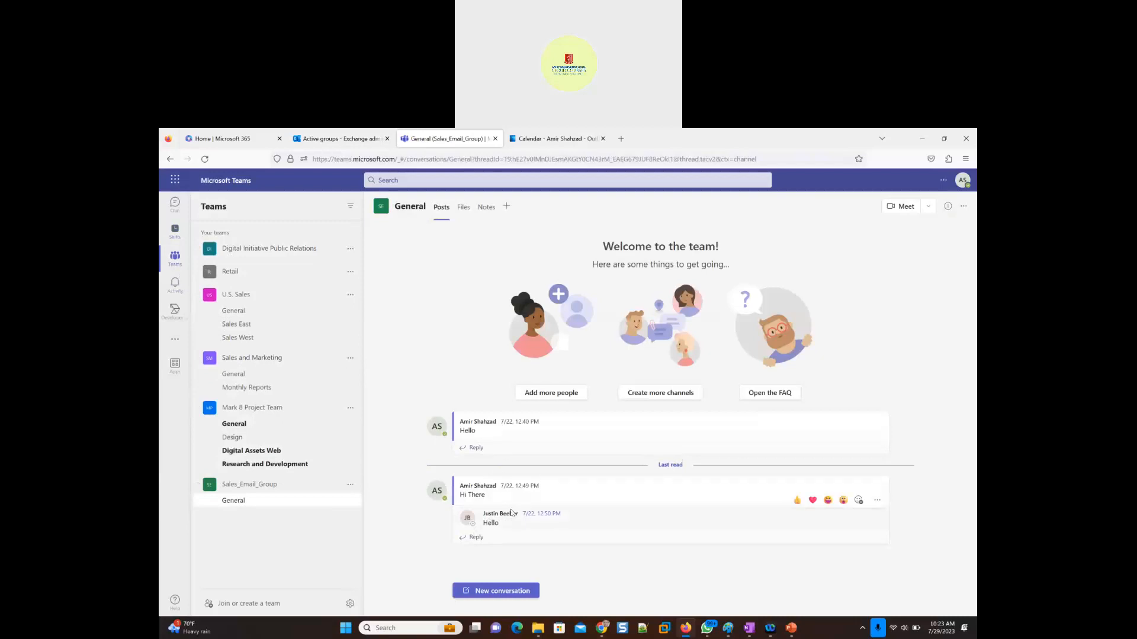
left_click_drag(487, 424, 459, 423)
left_click(530, 145)
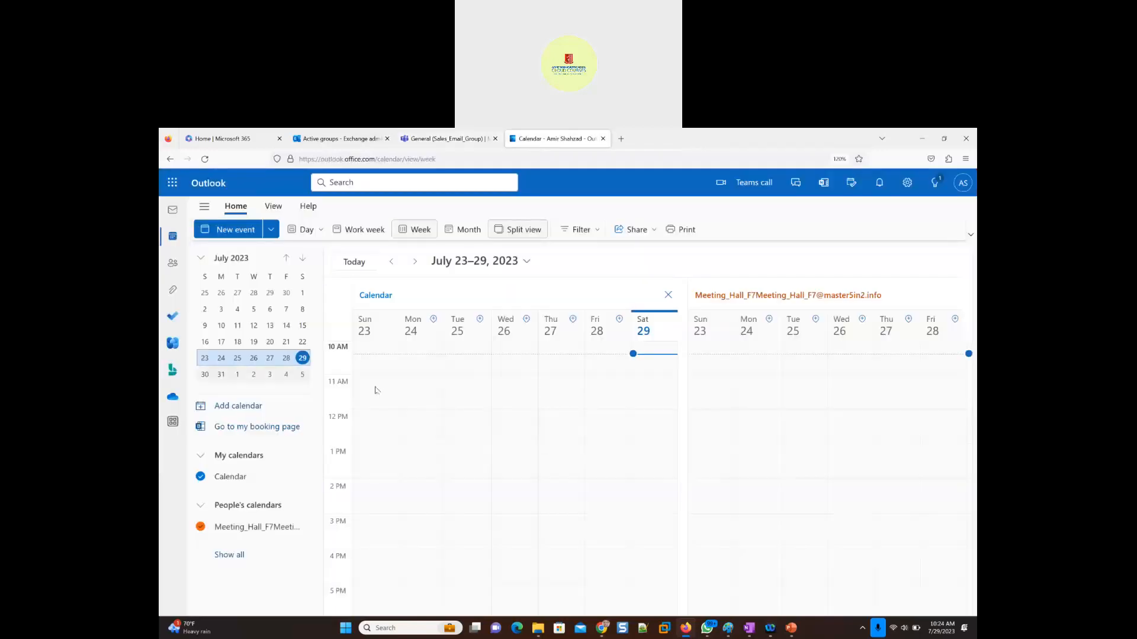
left_click(420, 141)
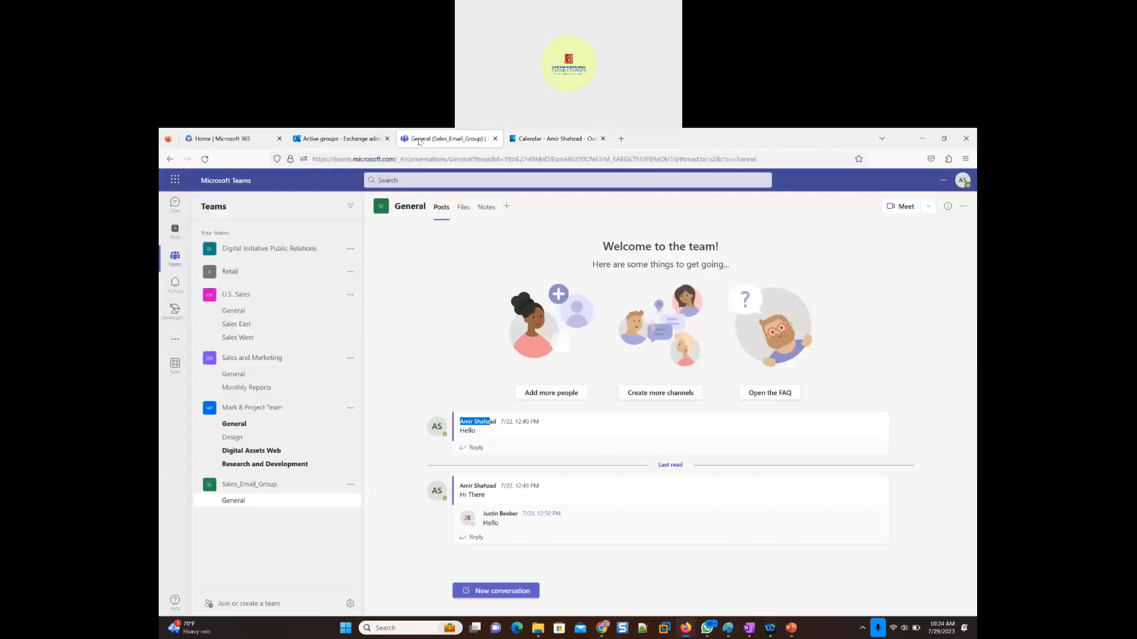
- Look over the channel options, then bring up the list of more Teams apps
left_click(964, 207)
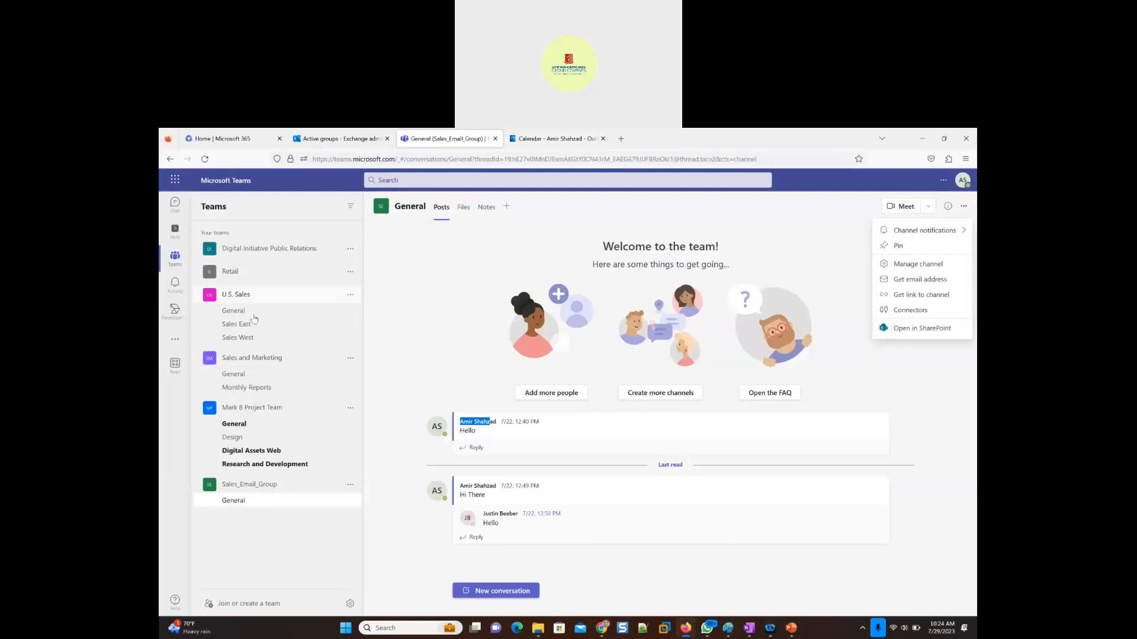
left_click(433, 299)
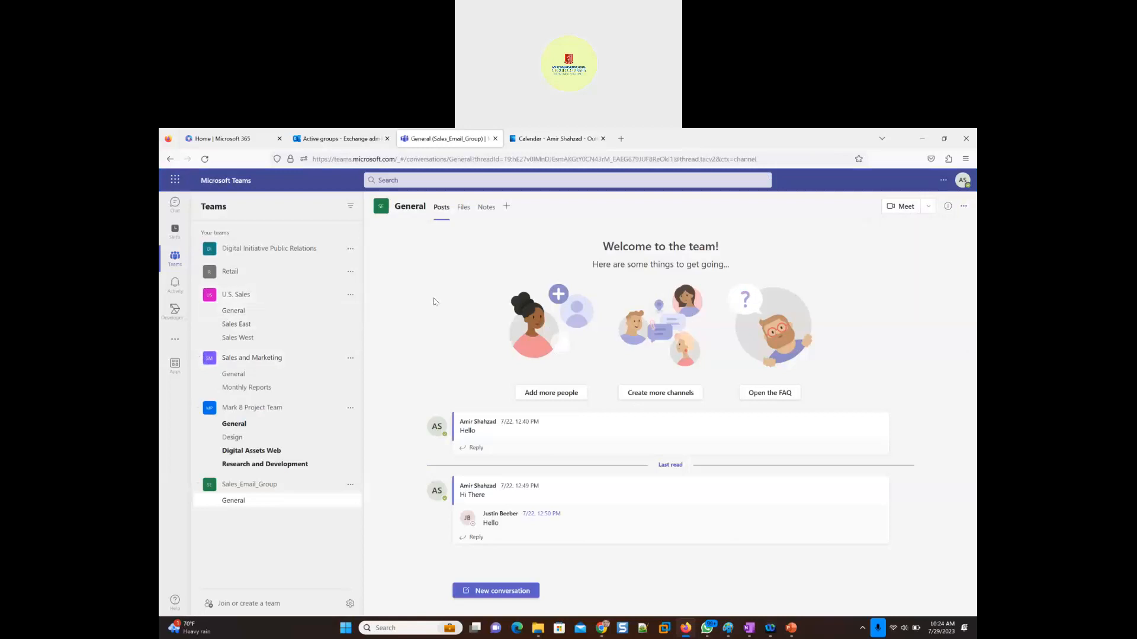
left_click(176, 342)
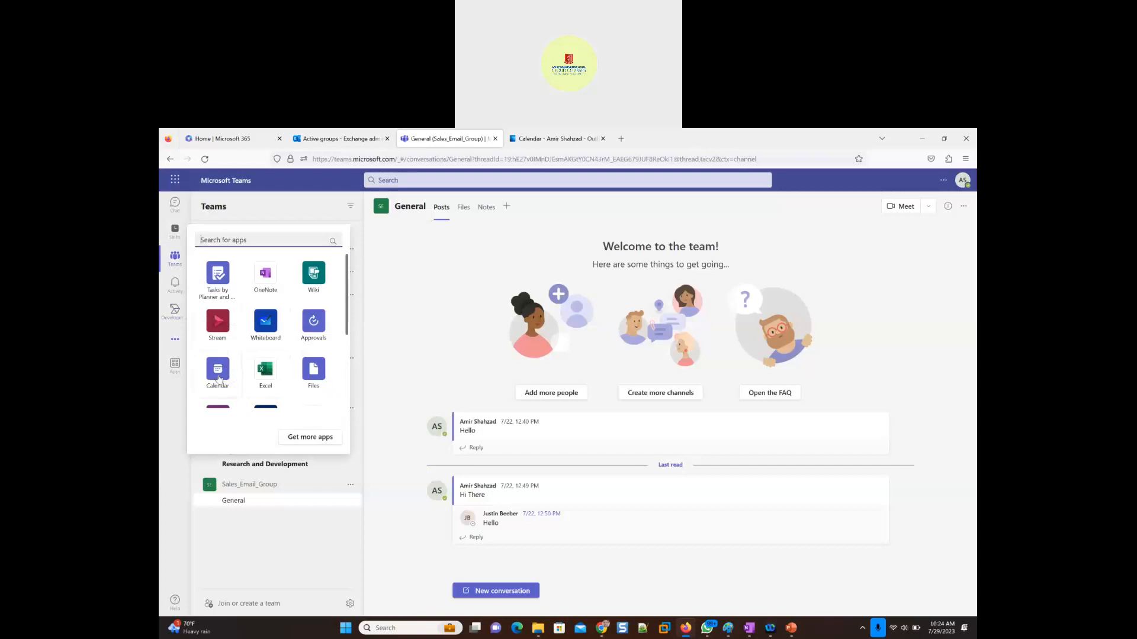
- From the Teams Calendar, start a new scheduled meeting for 7/29/2023, 10:30–11:00 AM
left_click(218, 370)
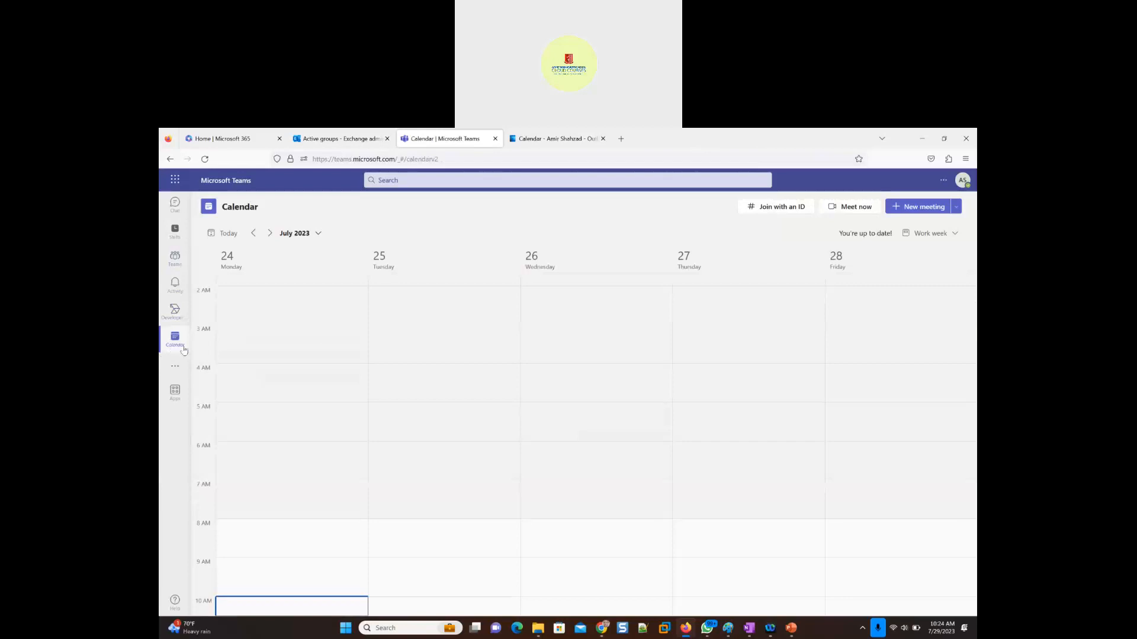
right_click(177, 346)
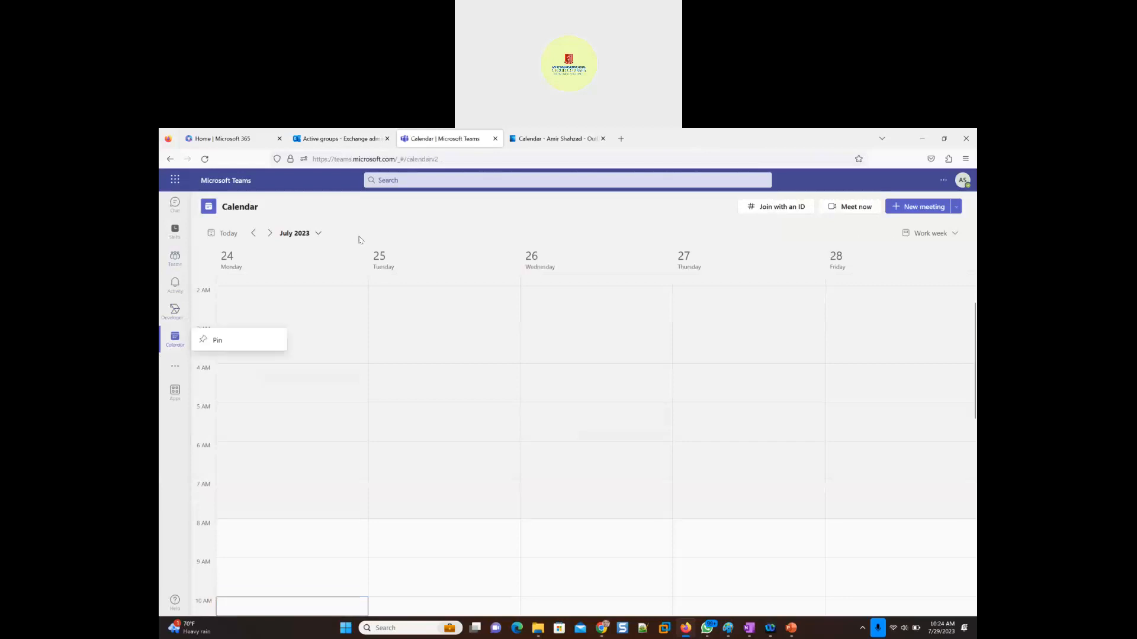
left_click(580, 214)
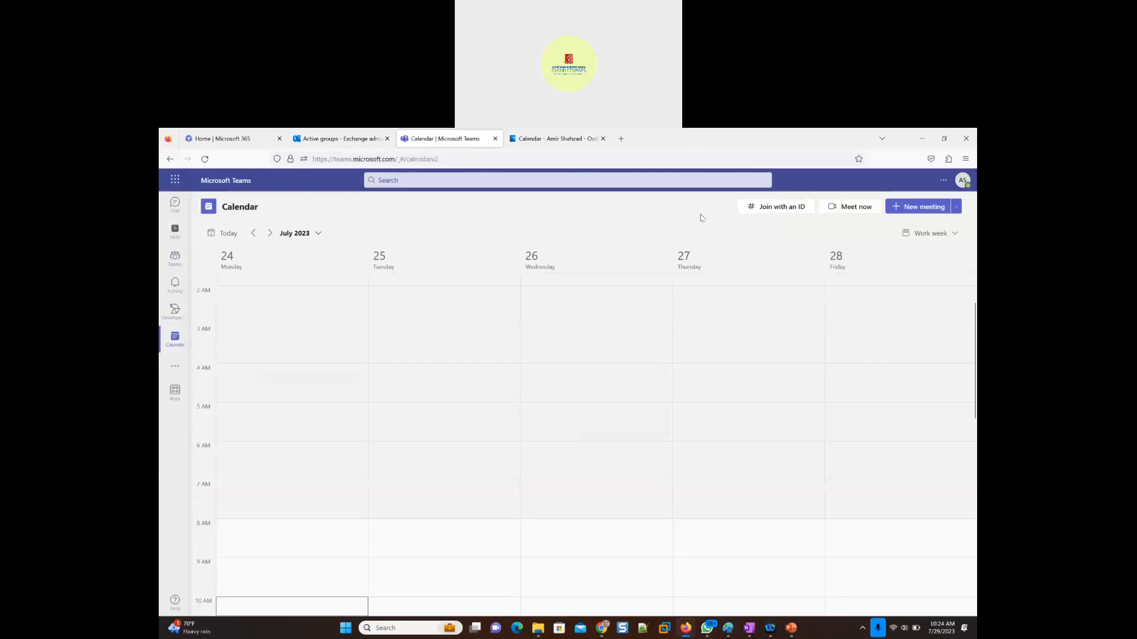
left_click(955, 209)
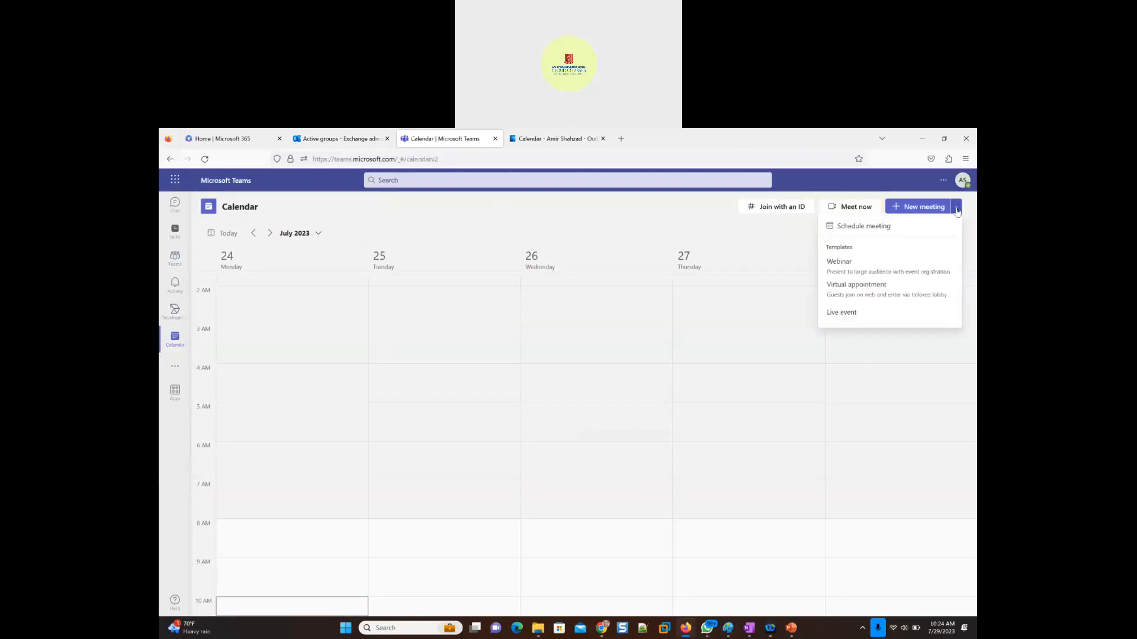
left_click(866, 228)
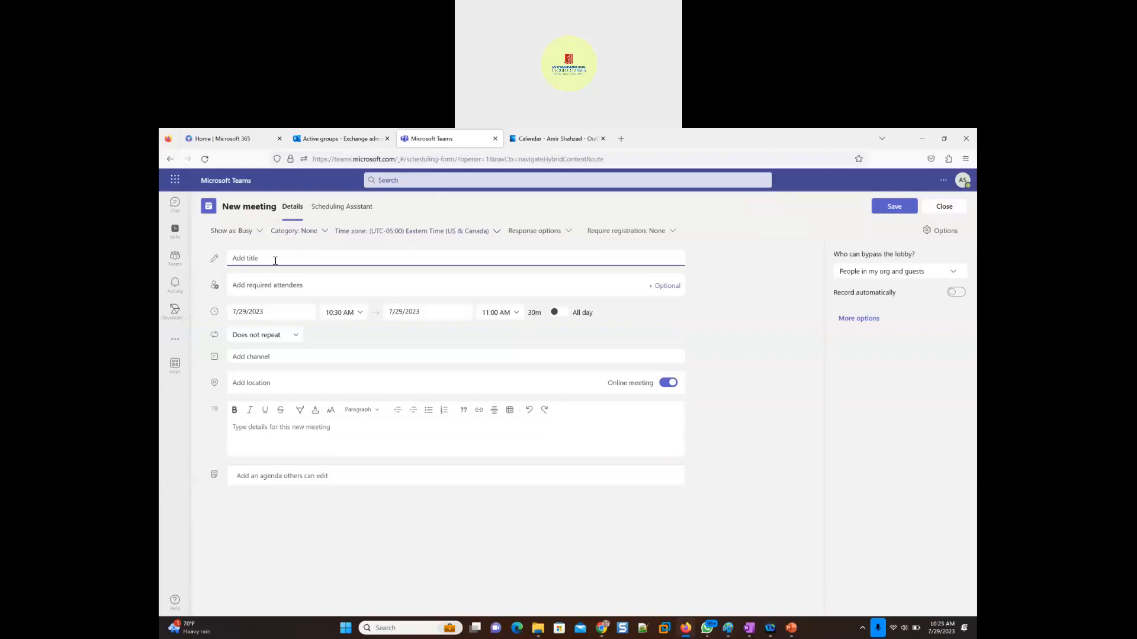
- Copy the Meeting_Hall_F7 name from its Exchange room resource details, then return to Teams
left_click(337, 140)
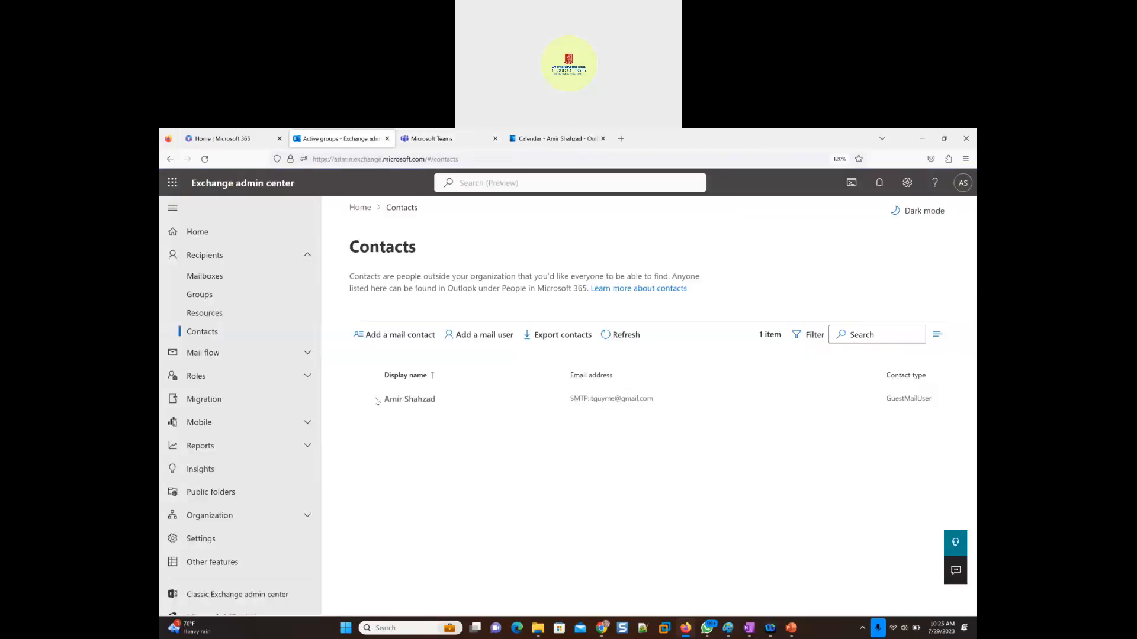
left_click(204, 313)
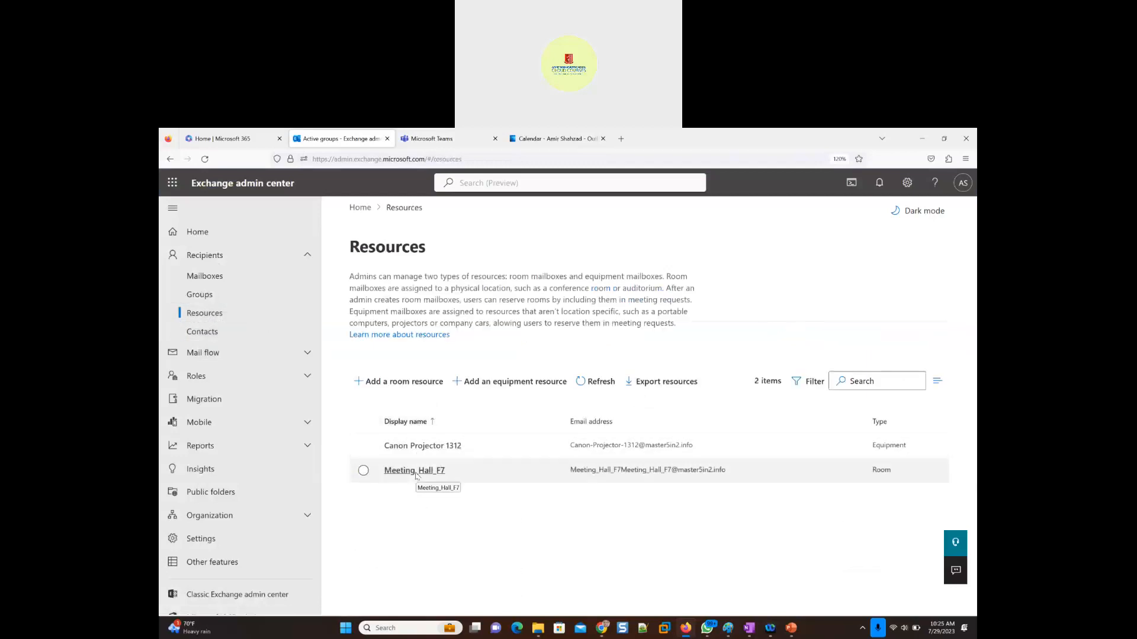
left_click(415, 470)
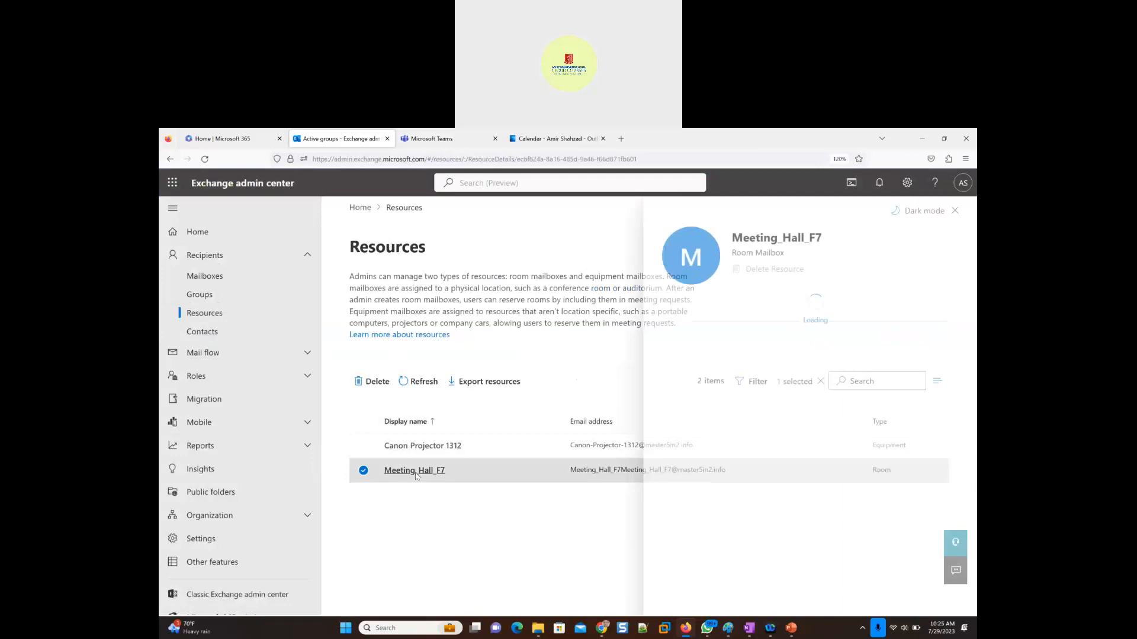
double_click(761, 238)
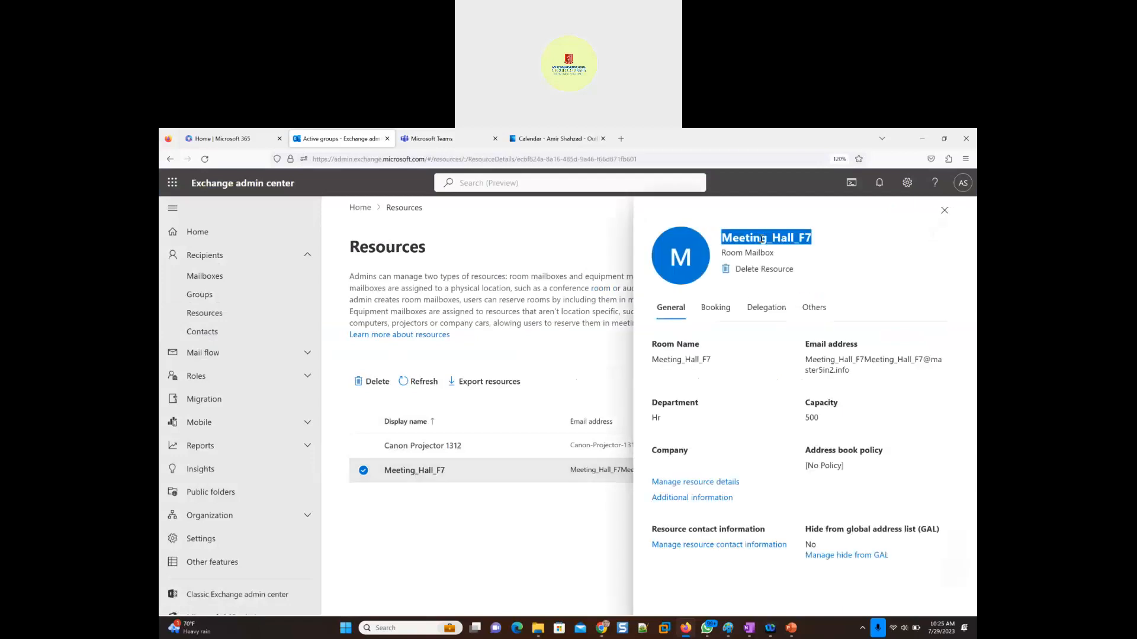
right_click(761, 238)
left_click(768, 253)
left_click(419, 140)
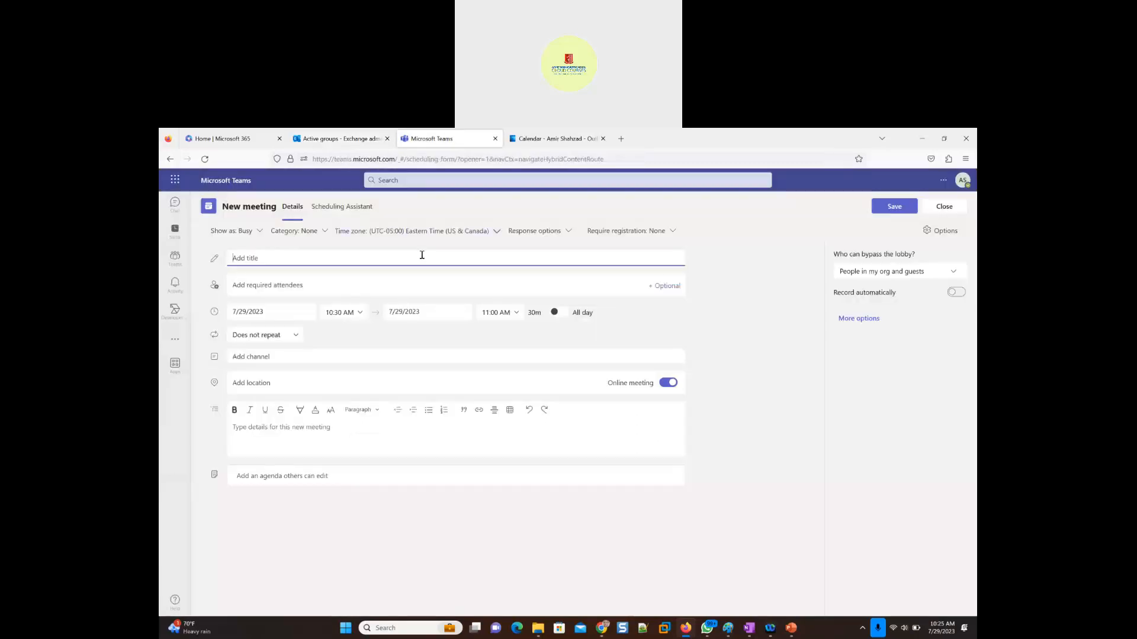
- Paste Meeting_Hall_F7 as the meeting title and add two suggested colleagues as required attendees
key("ctrl+v")
left_click(294, 287)
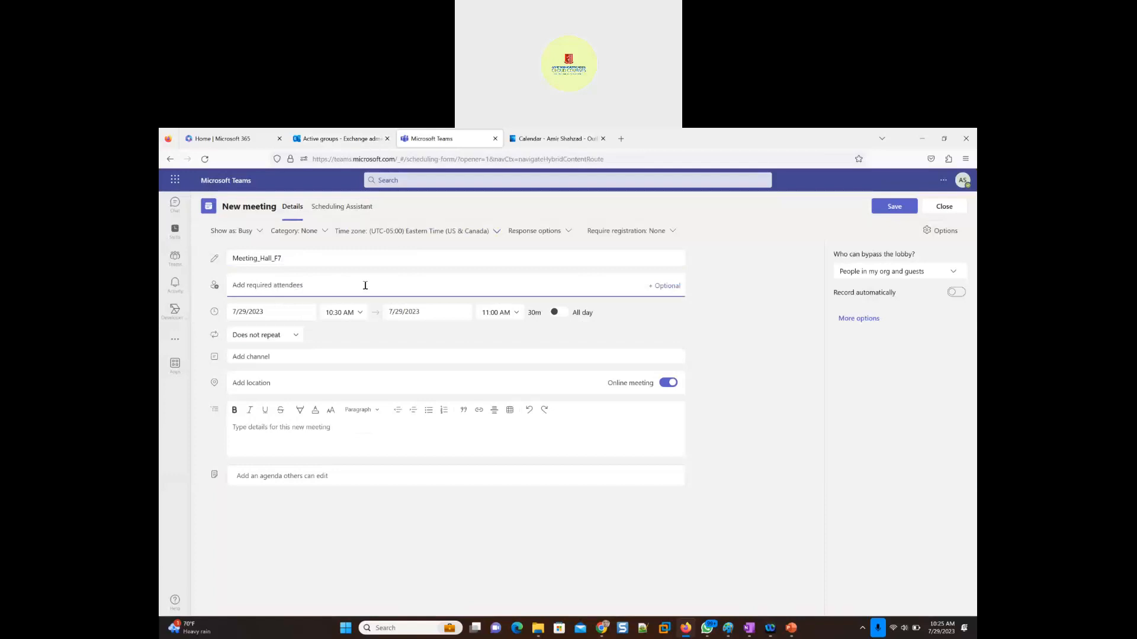
type("al")
left_click(365, 314)
type("justin")
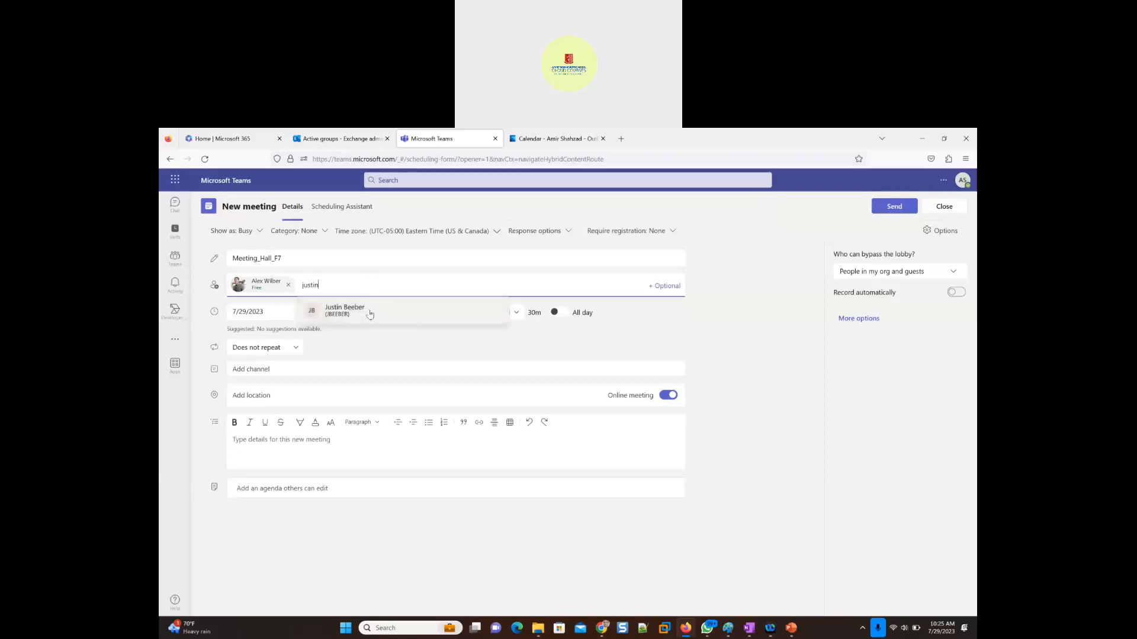
left_click(370, 314)
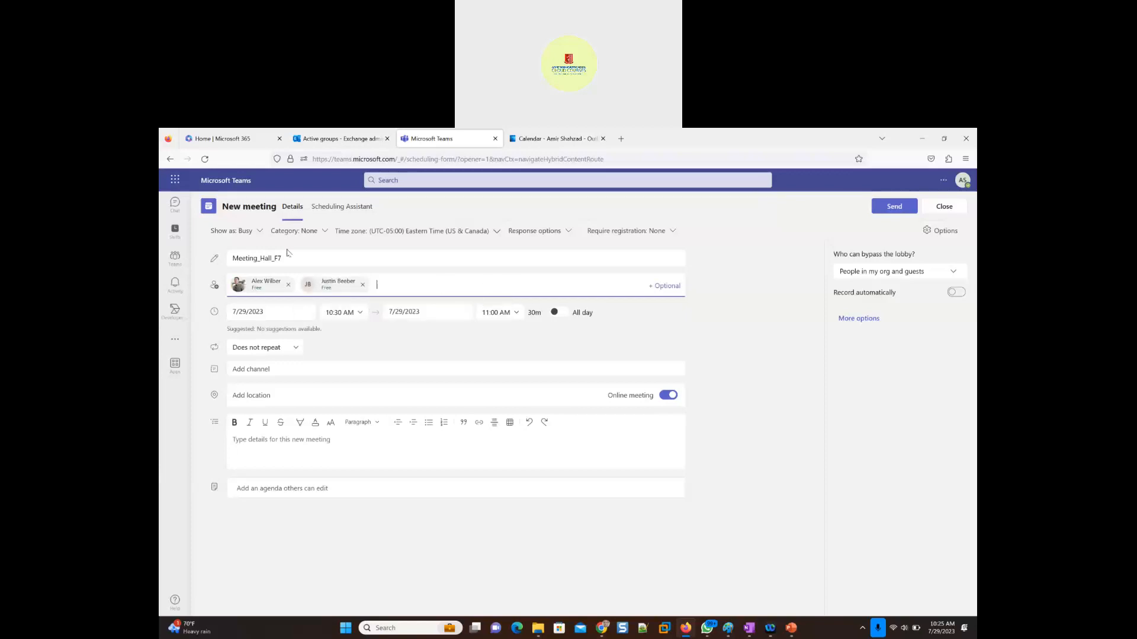
- Prefix the title with 'We meet in the "' so it reads We meet in the "Meeting_Hall_F7"
double_click(274, 258)
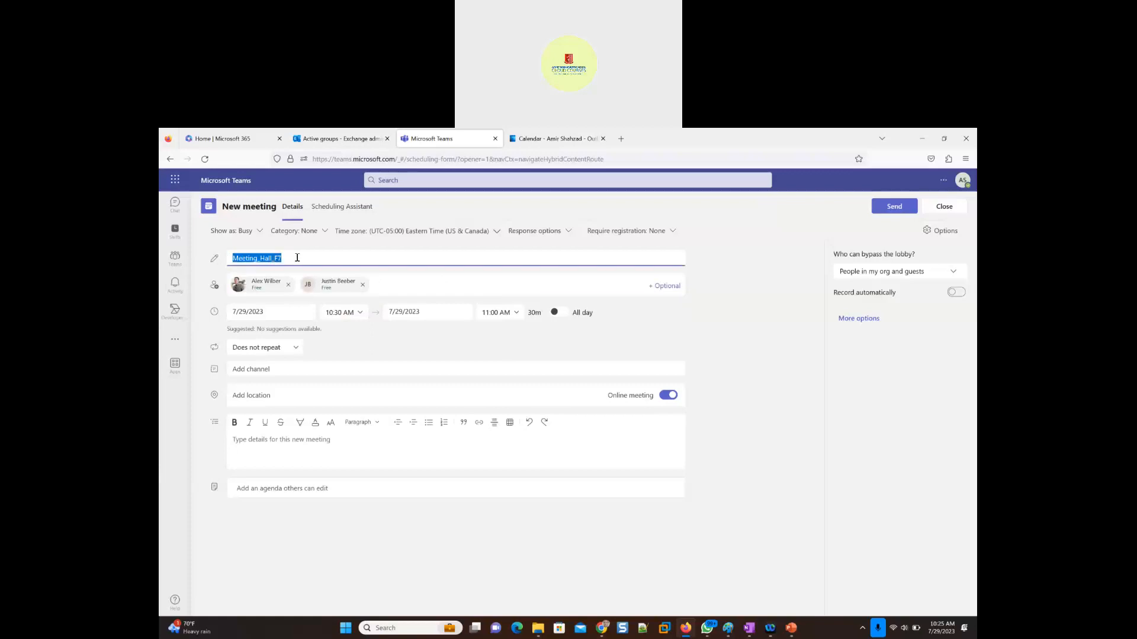
left_click(333, 252)
type("We meet in the \"")
- Move the meeting to 7/31/2023 and post it in Digital Initiative Public Relations > General
left_click(300, 311)
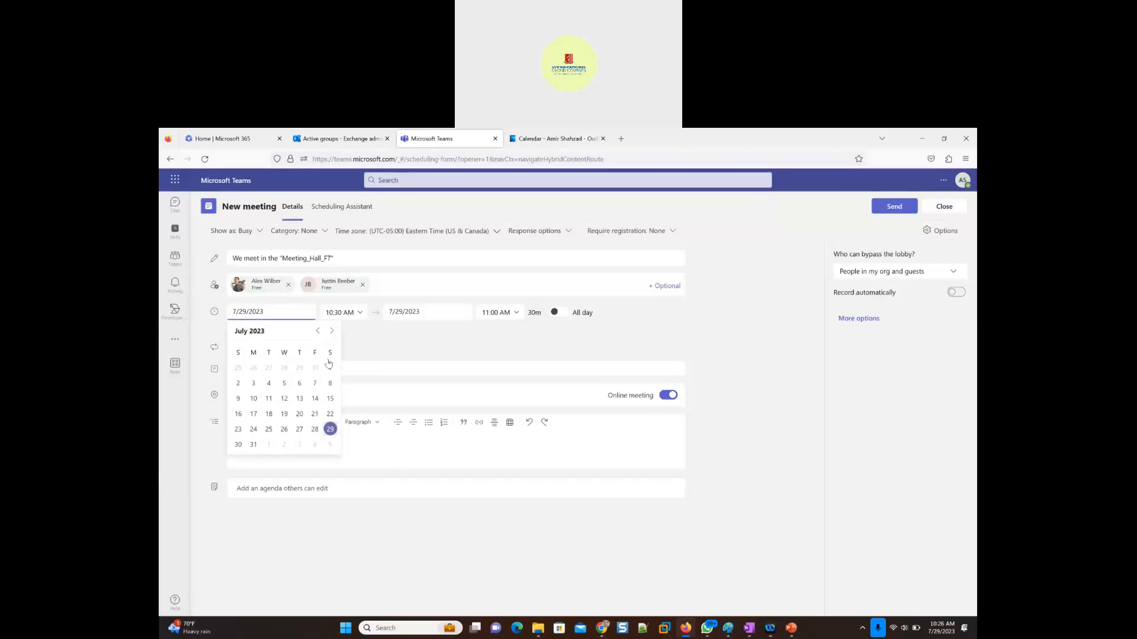
left_click(253, 445)
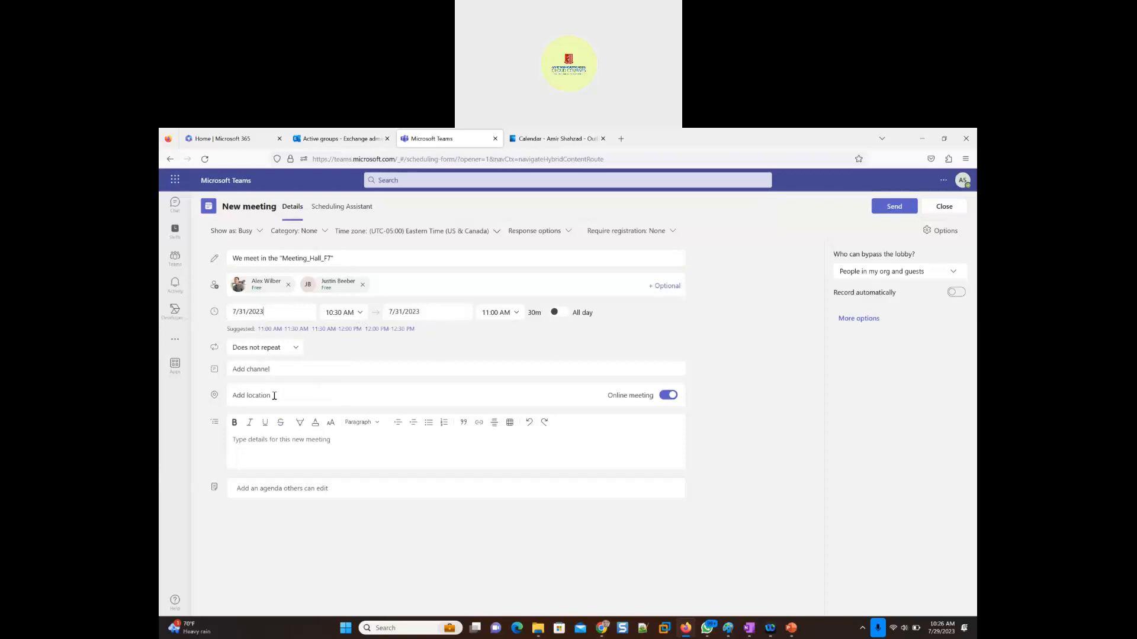
left_click(257, 368)
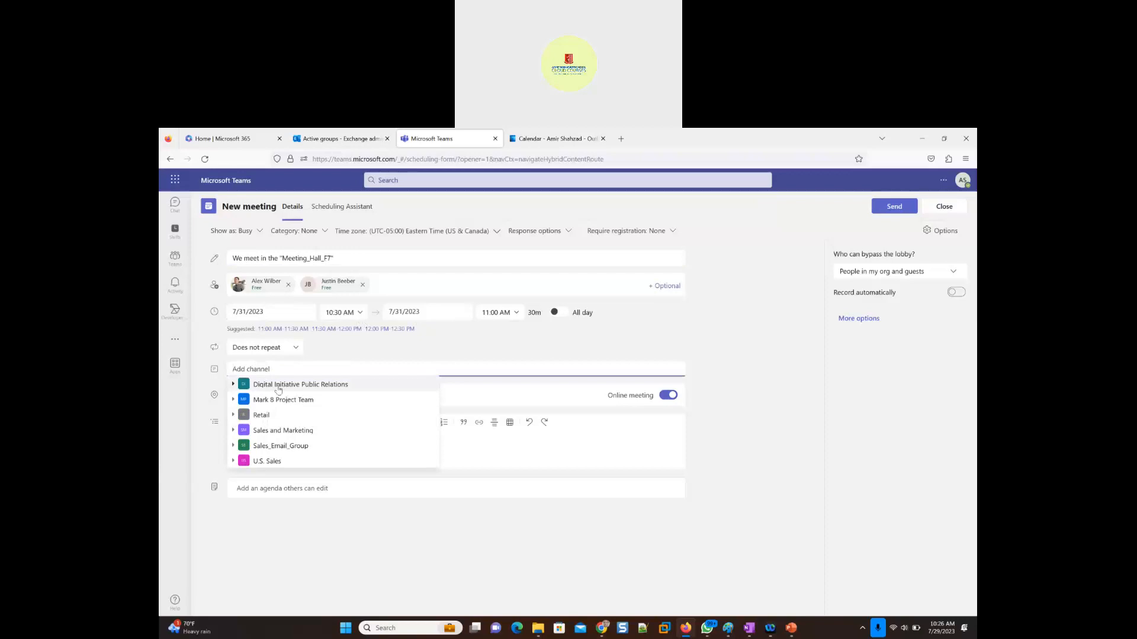
left_click(233, 385)
left_click(265, 399)
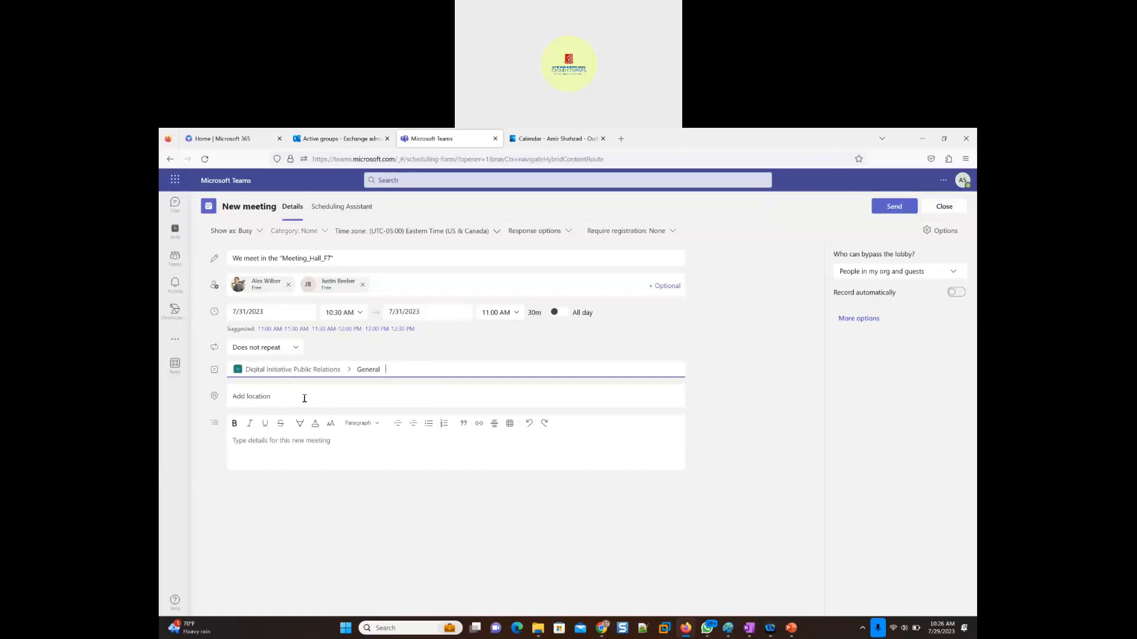
left_click(303, 398)
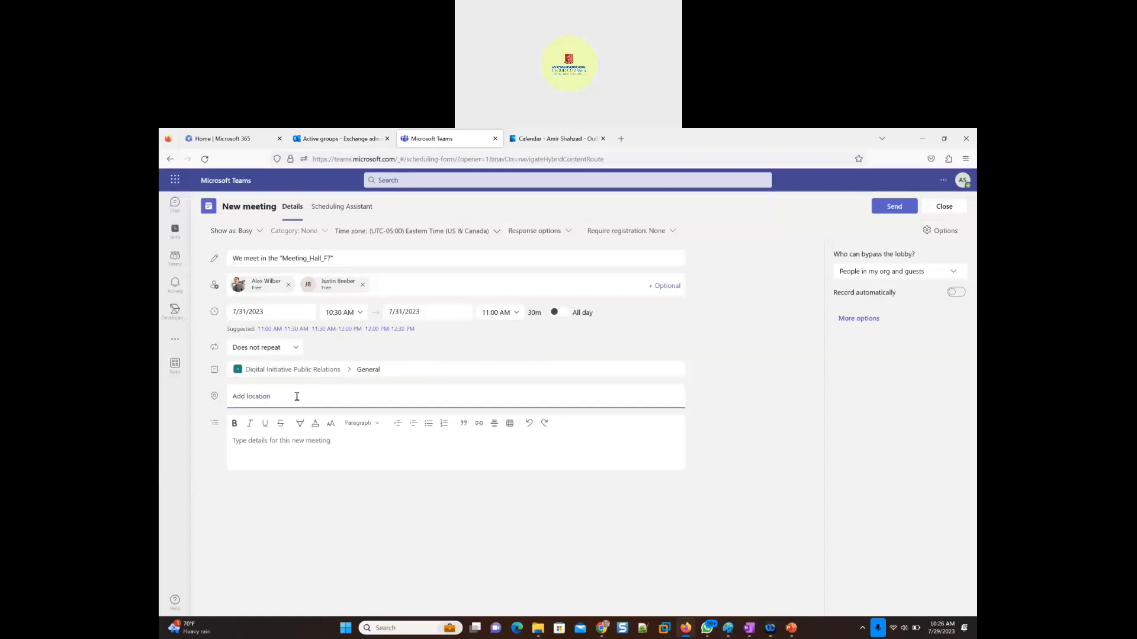
- Set the location to 'Teams Online Meeting for those who ar enot attending in the meeting hall'
type("Teams")
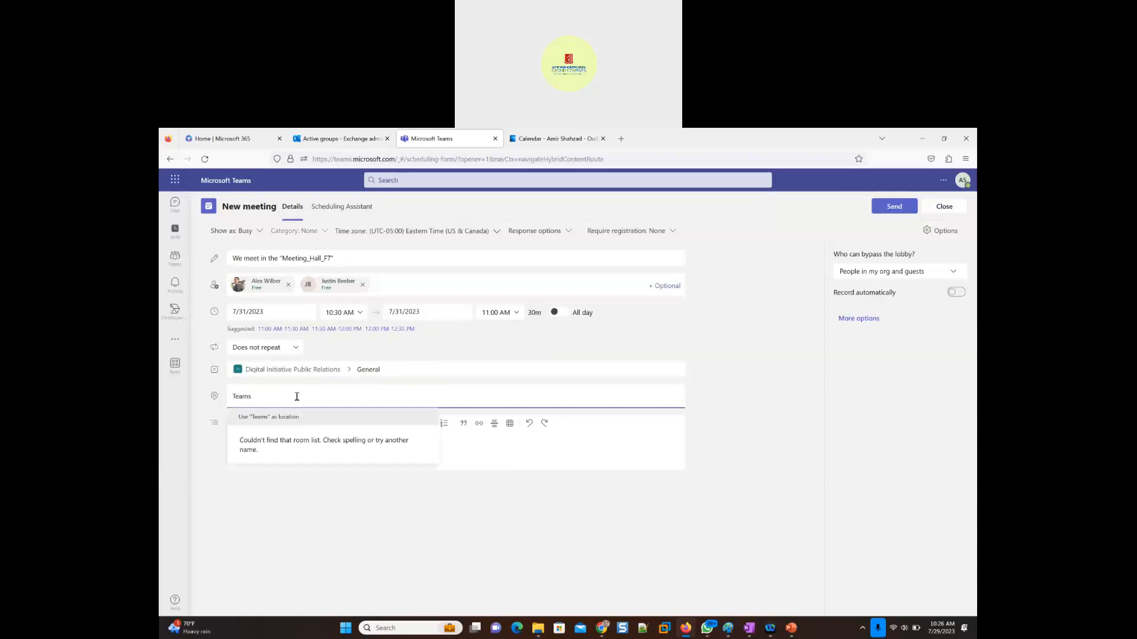
type(" Online")
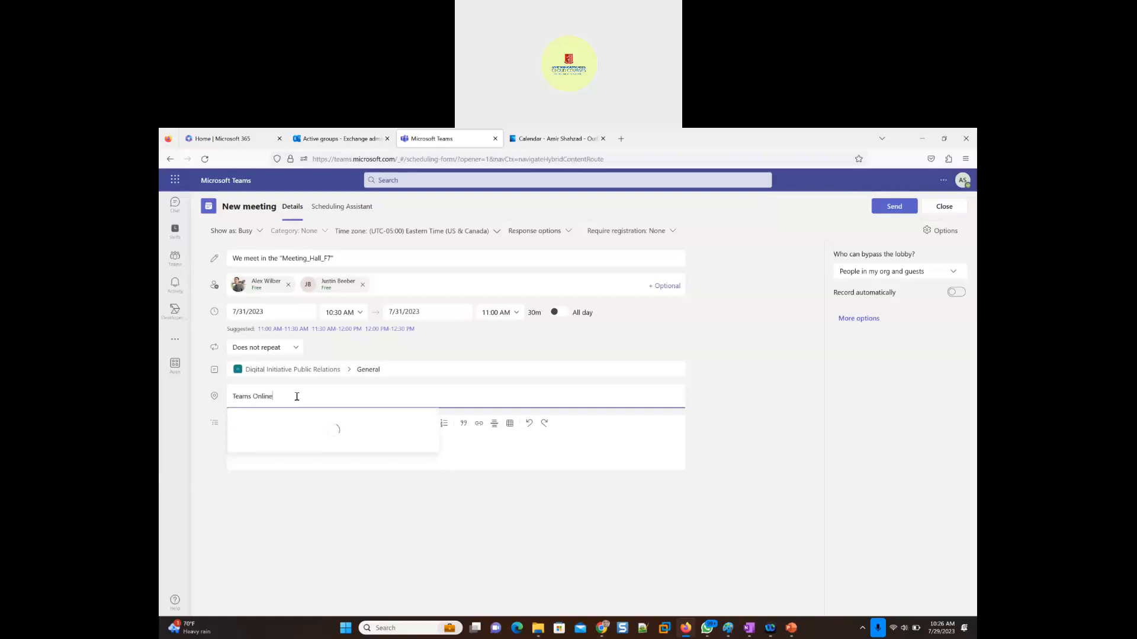
type(" Meeting")
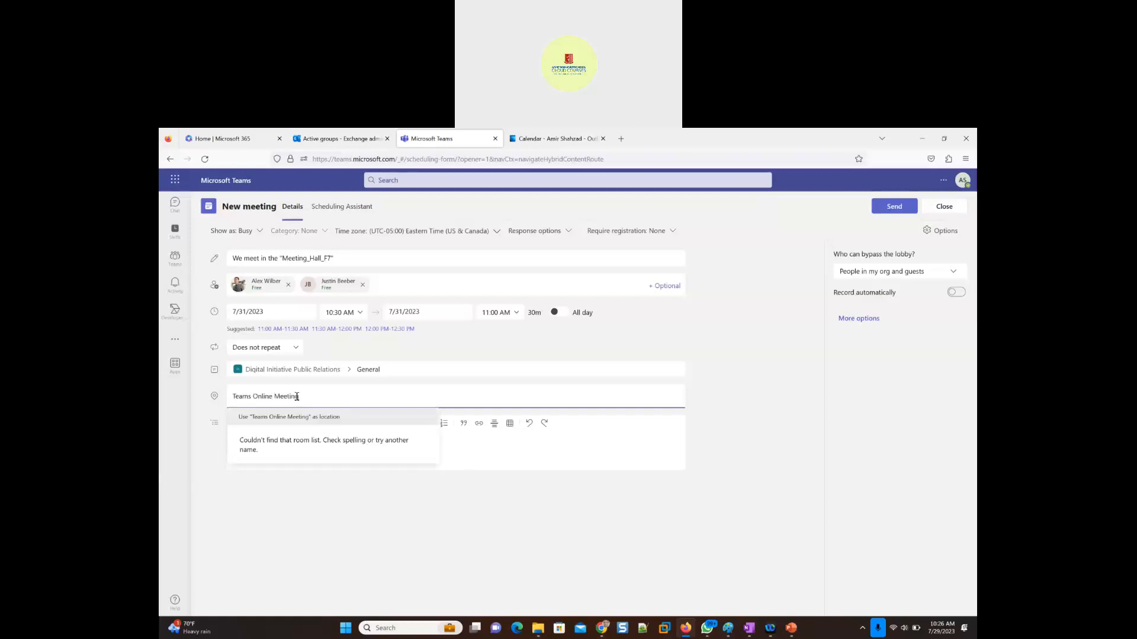
type(" for thos")
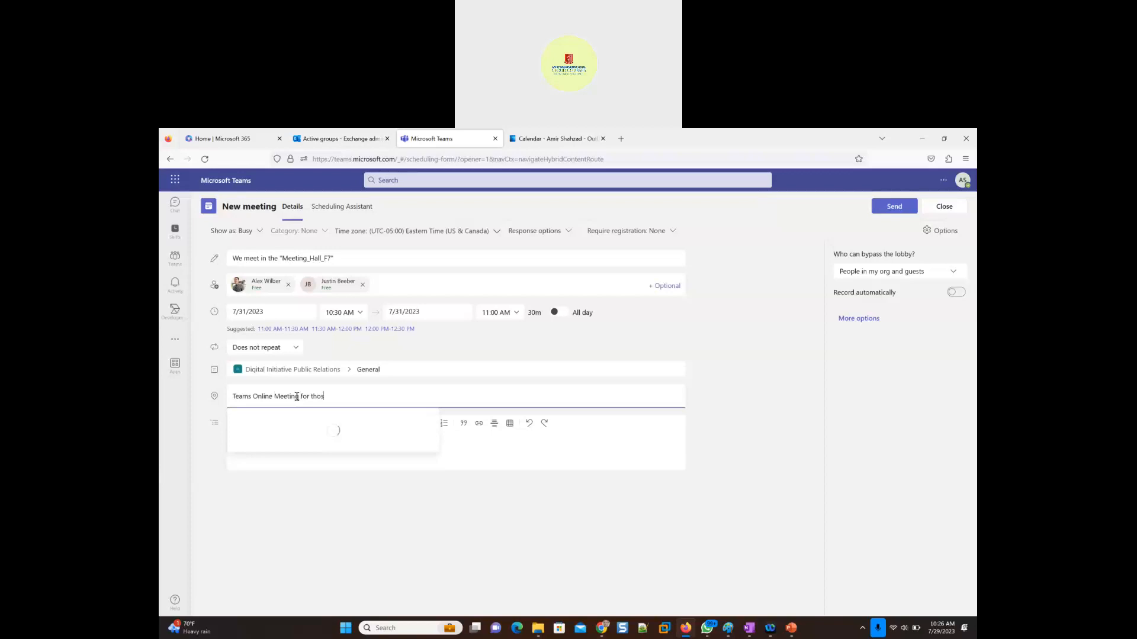
type("e who ar enot attending in the")
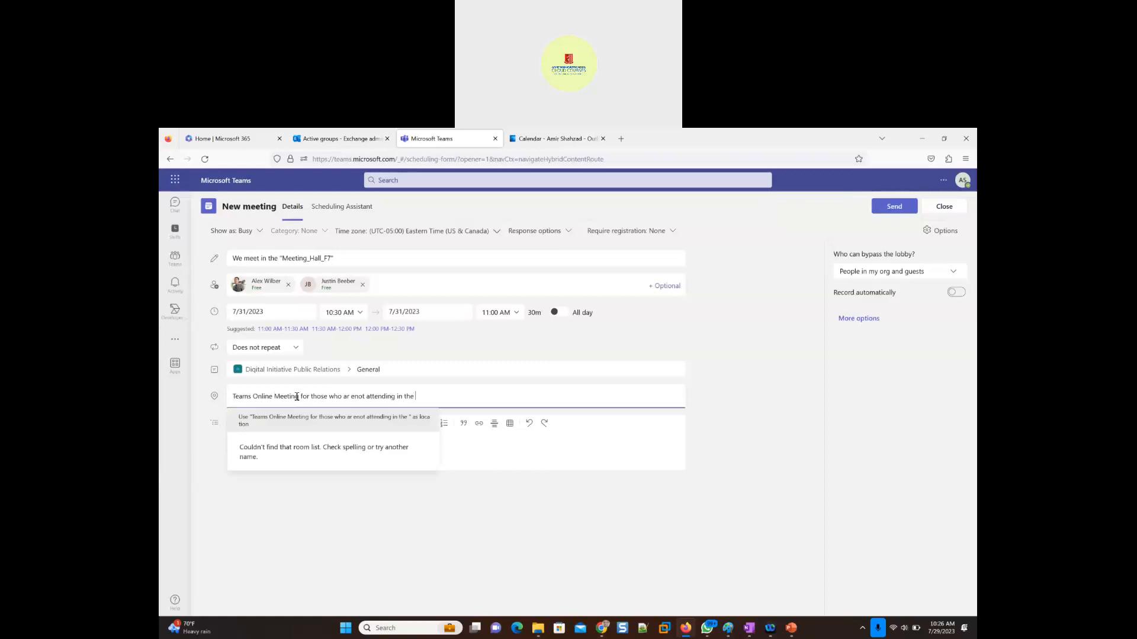
type(" meeting ")
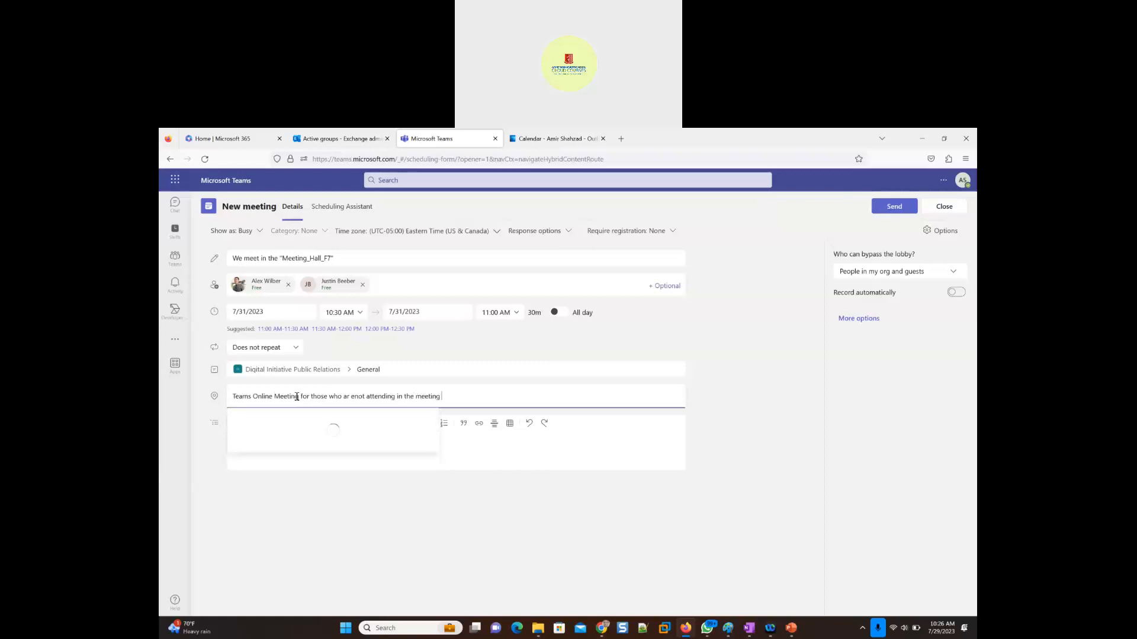
type("hall")
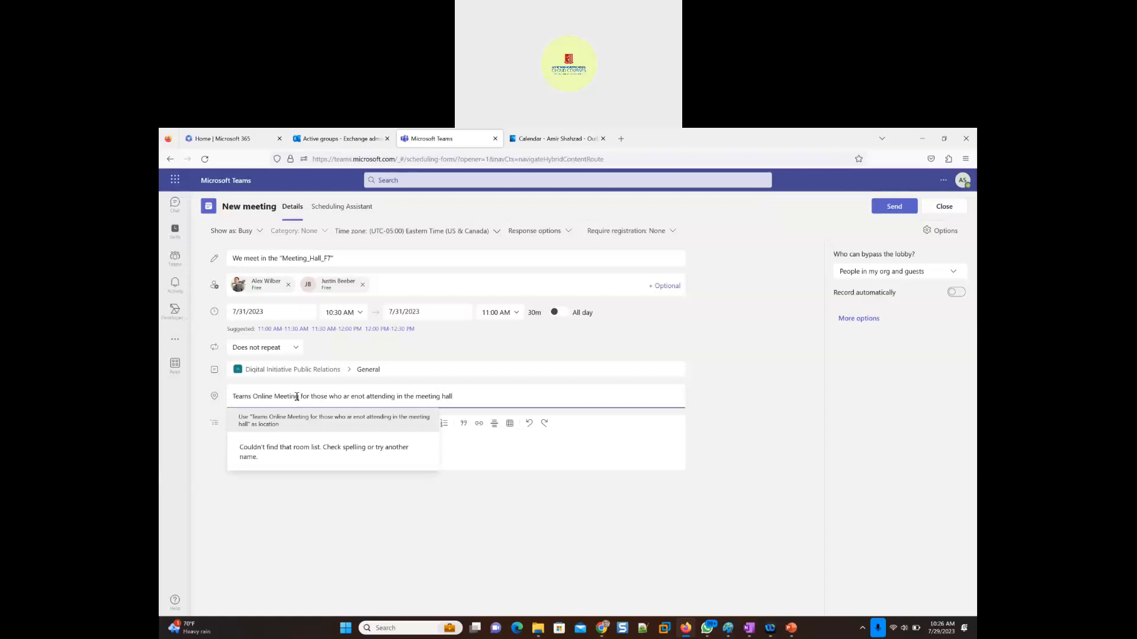
key("Return")
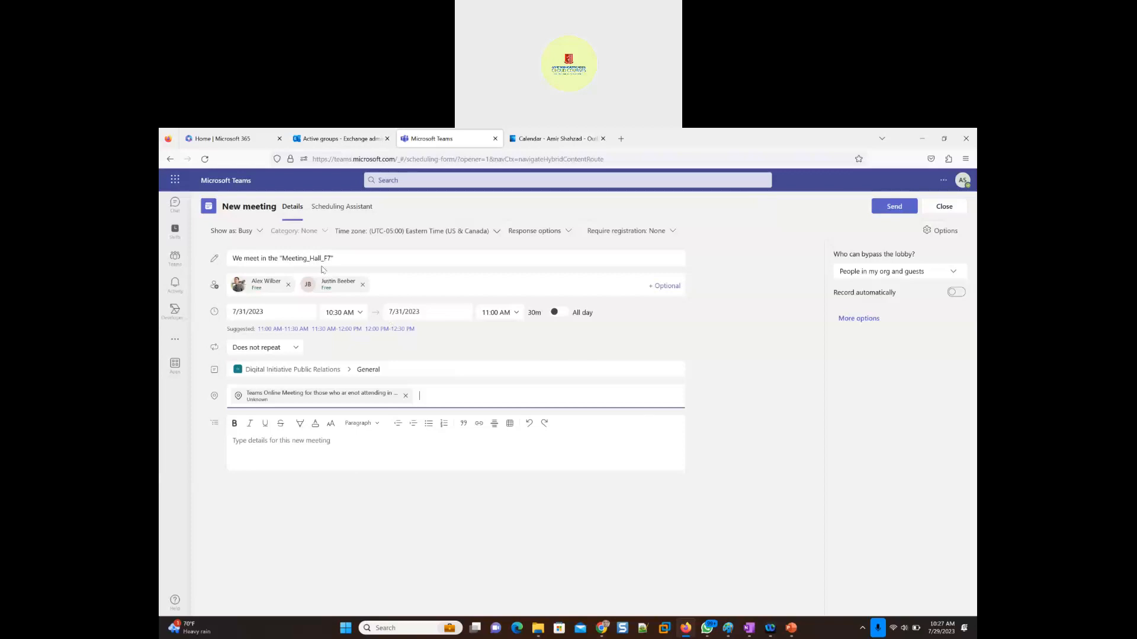
mouse_move(731, 632)
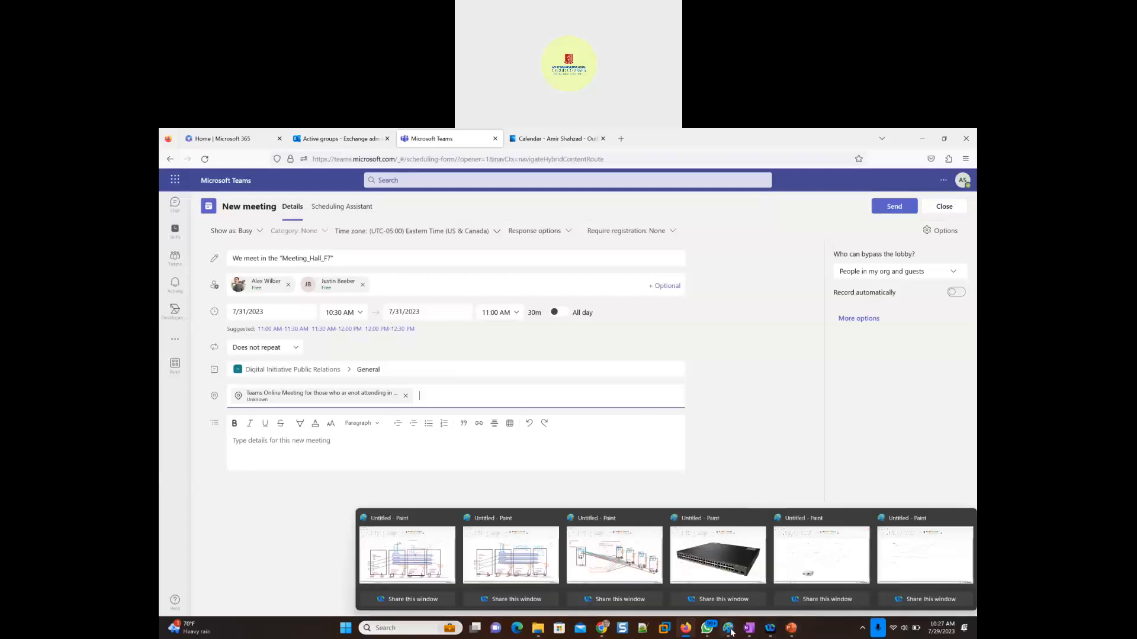
left_click(925, 553)
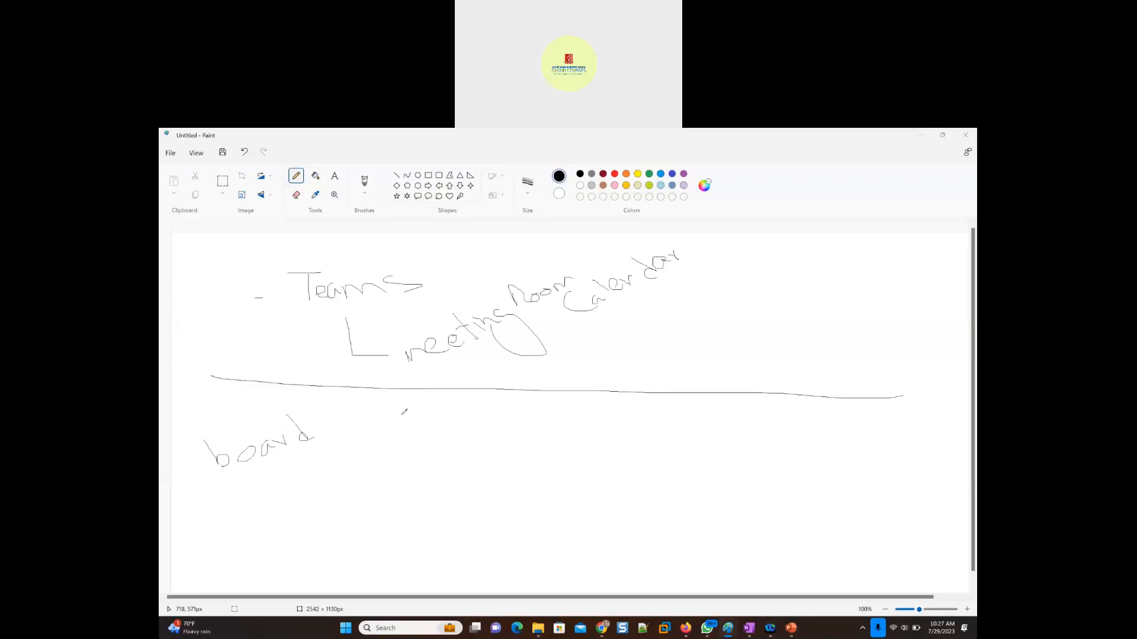
key("alt+Tab")
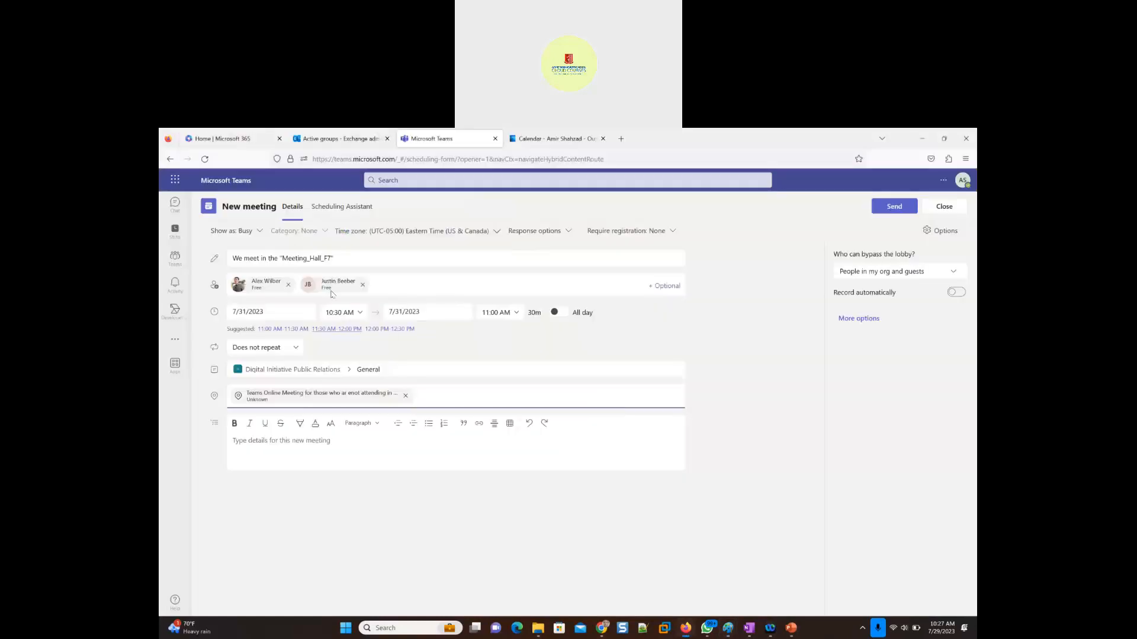
- Remove the added location and paste Meeting_Hall_F7 from the title into the location field
left_click(405, 396)
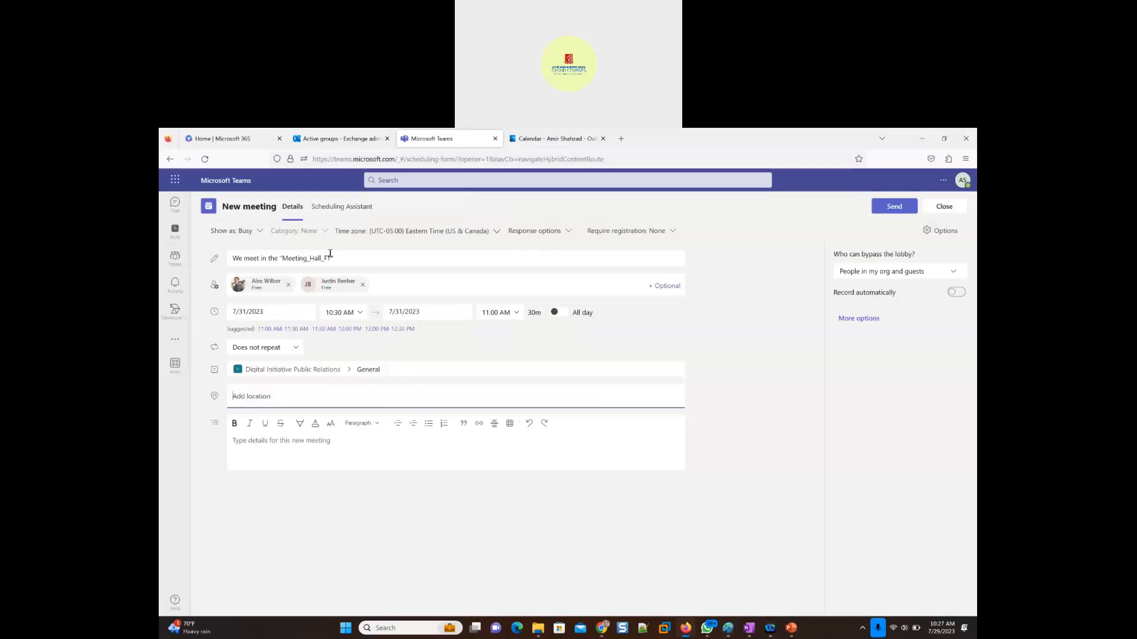
left_click_drag(331, 258, 281, 258)
key("ctrl+c")
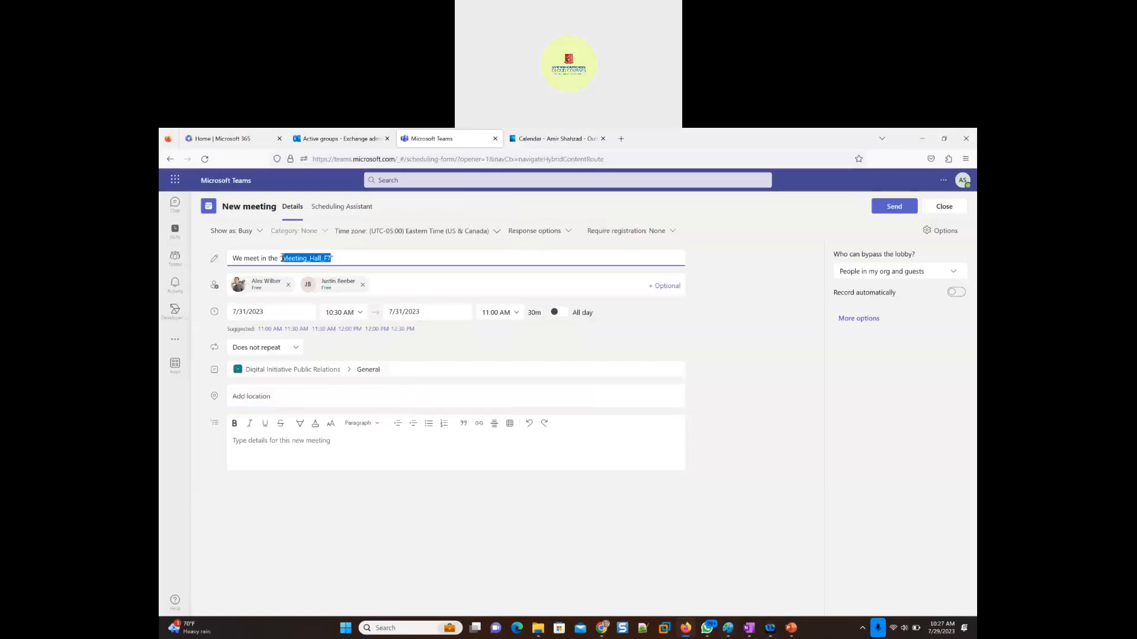
left_click(276, 397)
key("ctrl+v")
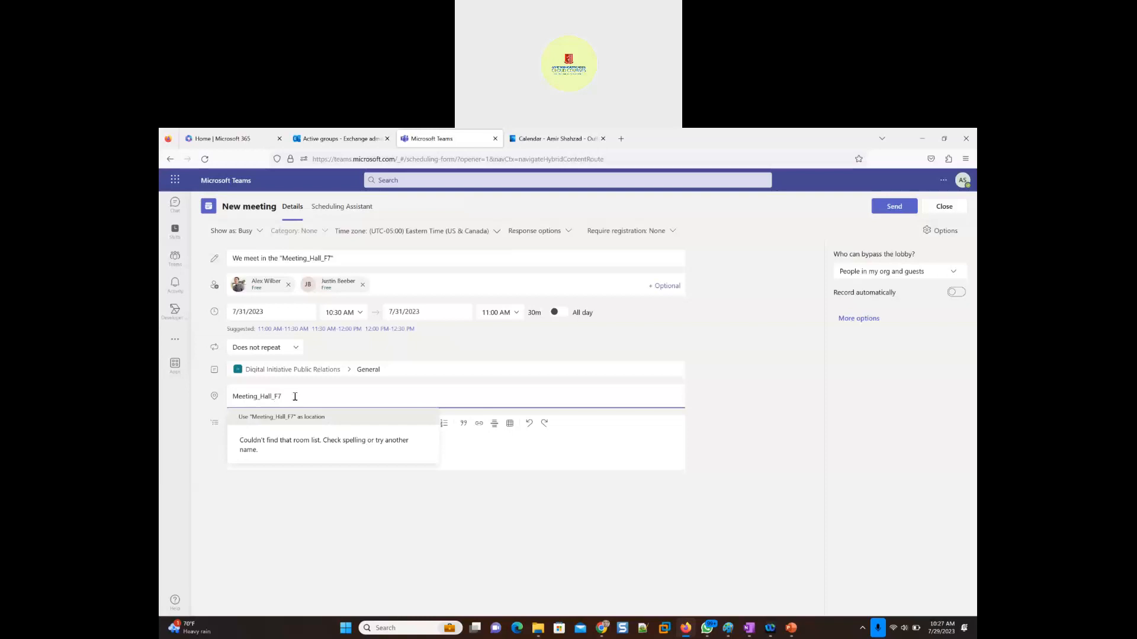
- Erase the unrecognised location text until the field is empty, then select Meeting_Hall_F7 in the title
double_click(229, 397)
type("22 adela")
key("BackSpace")
key("BackSpace")
key("BackSpace")
key("BackSpace")
key("BackSpace")
key("BackSpace")
key("BackSpace")
key("BackSpace")
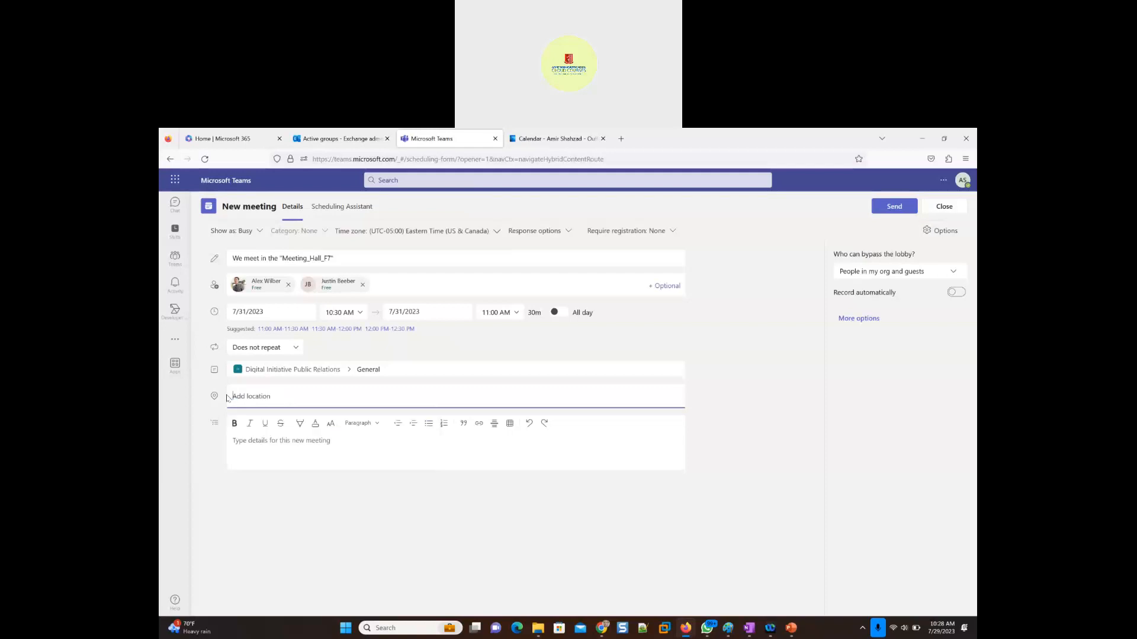
left_click(212, 397)
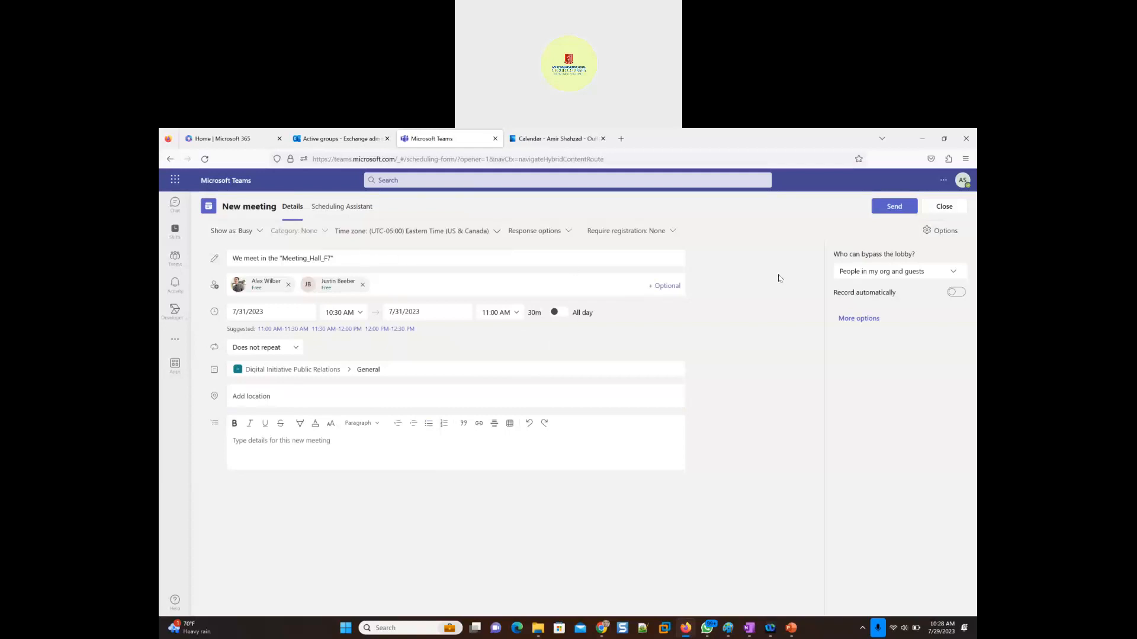
left_click_drag(336, 258, 279, 258)
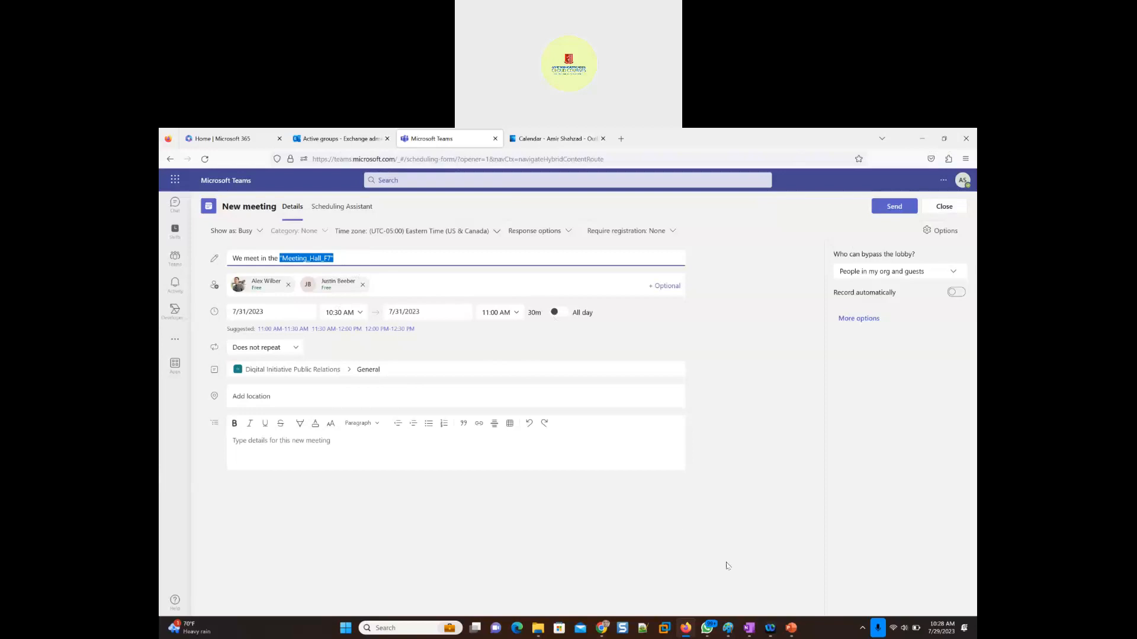
- Bring the room sketch in Paint to the front and complete the handwritten 'boardRoom' label
left_click(790, 628)
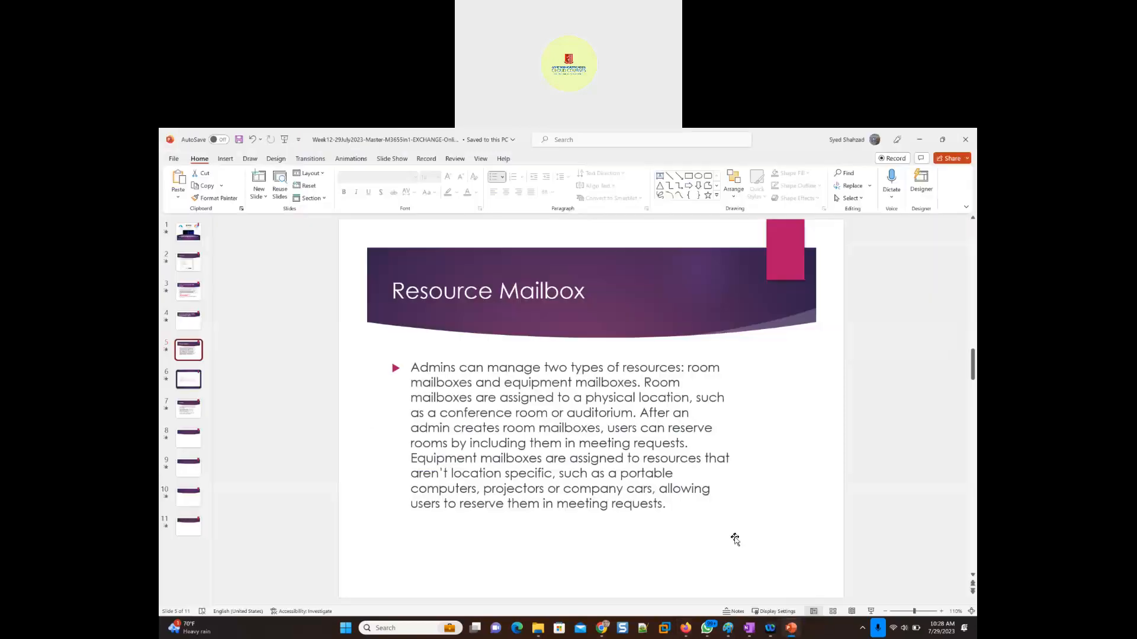
left_click(727, 630)
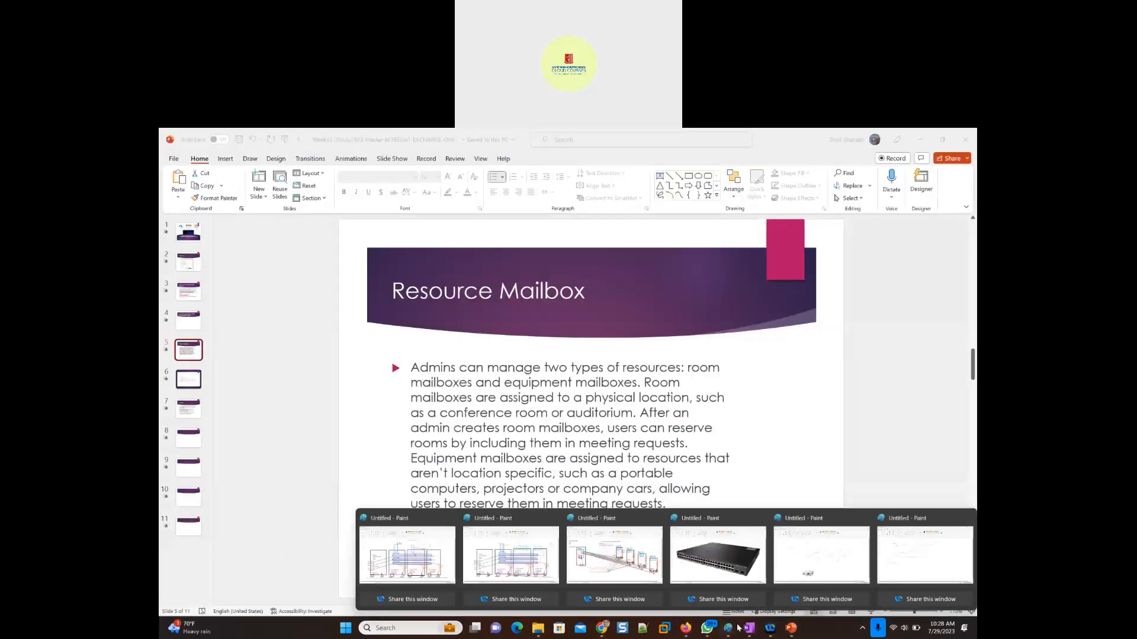
left_click(912, 572)
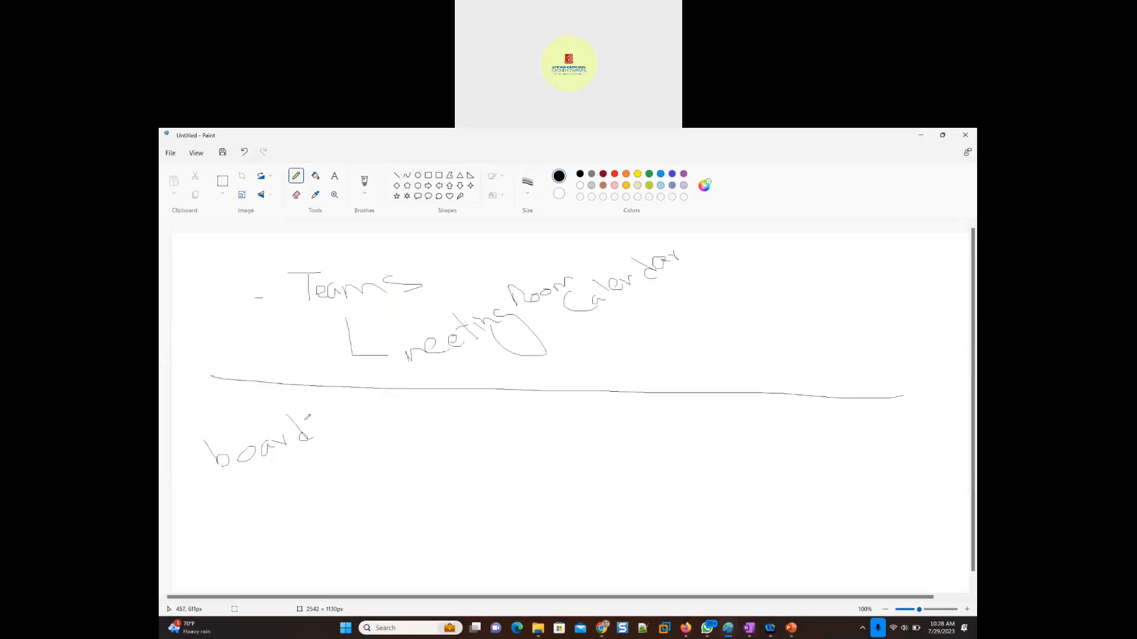
mouse_move(300, 435)
left_mouse_down()
mouse_move(304, 402)
mouse_move(343, 423)
left_mouse_up()
mouse_move(344, 413)
left_mouse_down()
mouse_move(339, 421)
mouse_move(365, 409)
left_mouse_up()
left_click_drag(369, 399, 392, 403)
key("ctrl+z")
- Write the 'in-person' and 'Online as well' notes beneath boardRoom
left_click(250, 551)
left_click_drag(252, 555, 356, 491)
mouse_move(289, 579)
left_mouse_down()
mouse_move(332, 570)
mouse_move(355, 544)
mouse_move(350, 532)
mouse_move(362, 541)
left_mouse_up()
mouse_move(359, 528)
left_mouse_down()
mouse_move(400, 512)
mouse_move(378, 517)
left_mouse_up()
mouse_move(416, 484)
left_mouse_down()
mouse_move(445, 468)
mouse_move(428, 451)
mouse_move(444, 449)
left_mouse_up()
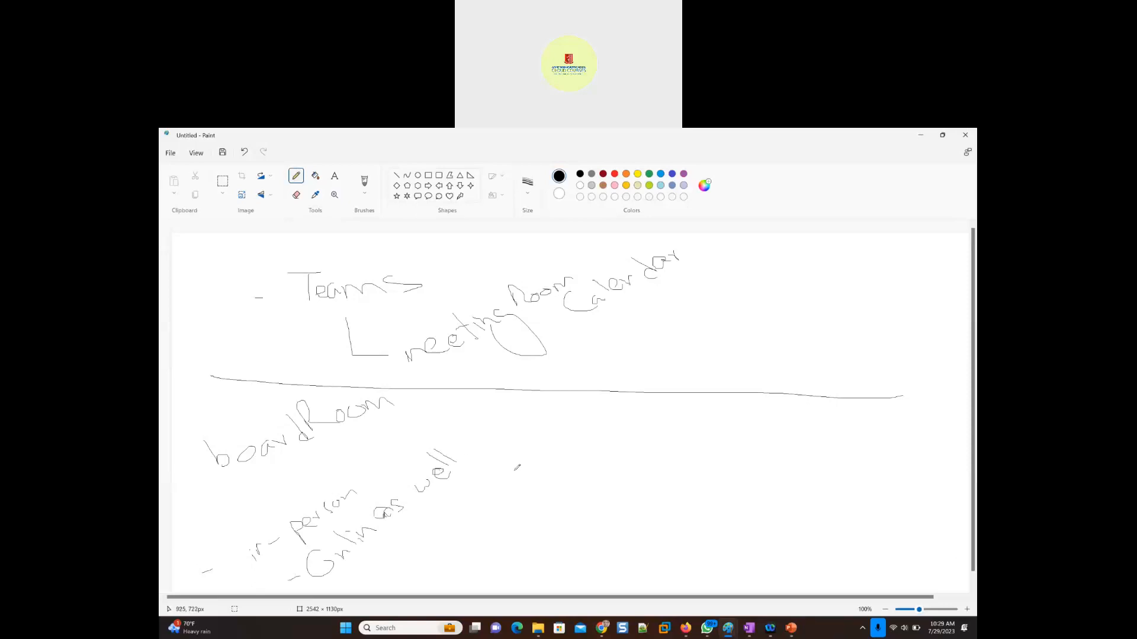
- Draw a 'TV Screen' box and connect it with a line to a 'PC' label
mouse_move(585, 444)
left_mouse_down()
mouse_move(577, 413)
mouse_move(779, 405)
mouse_move(817, 468)
mouse_move(636, 496)
mouse_move(595, 462)
mouse_move(588, 430)
left_mouse_up()
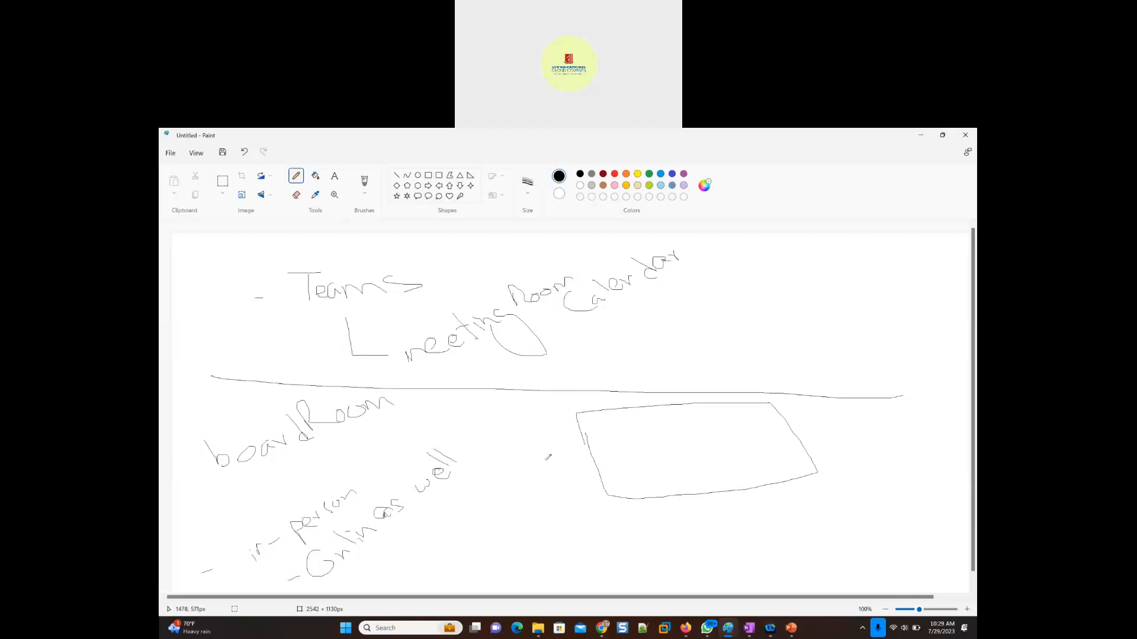
left_click_drag(534, 454, 553, 453)
left_click_drag(840, 425, 851, 426)
mouse_move(609, 419)
left_mouse_down()
mouse_move(651, 410)
mouse_move(629, 434)
mouse_move(751, 413)
left_mouse_up()
left_click_drag(786, 455, 887, 466)
left_click_drag(872, 443, 918, 455)
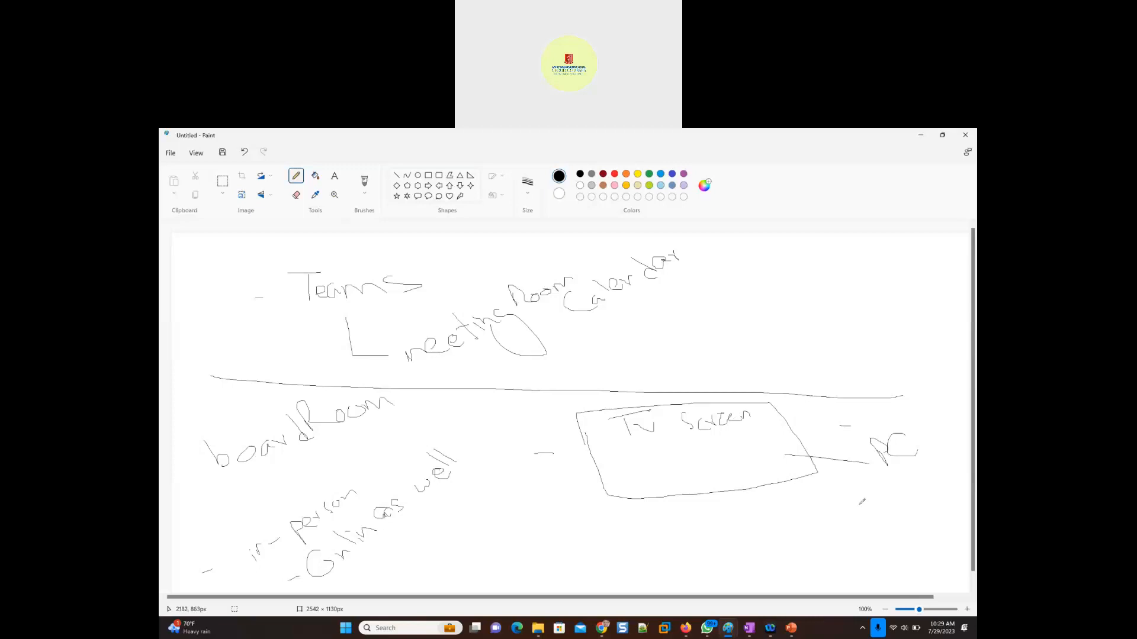
- Underline PC, write 'keyboard mouse' below the TV box, and draw connecting lines to the PC
left_click_drag(887, 479, 921, 466)
mouse_move(528, 546)
left_mouse_down()
mouse_move(543, 555)
mouse_move(606, 535)
mouse_move(620, 515)
mouse_move(595, 562)
mouse_move(636, 541)
mouse_move(643, 549)
mouse_move(638, 526)
left_mouse_up()
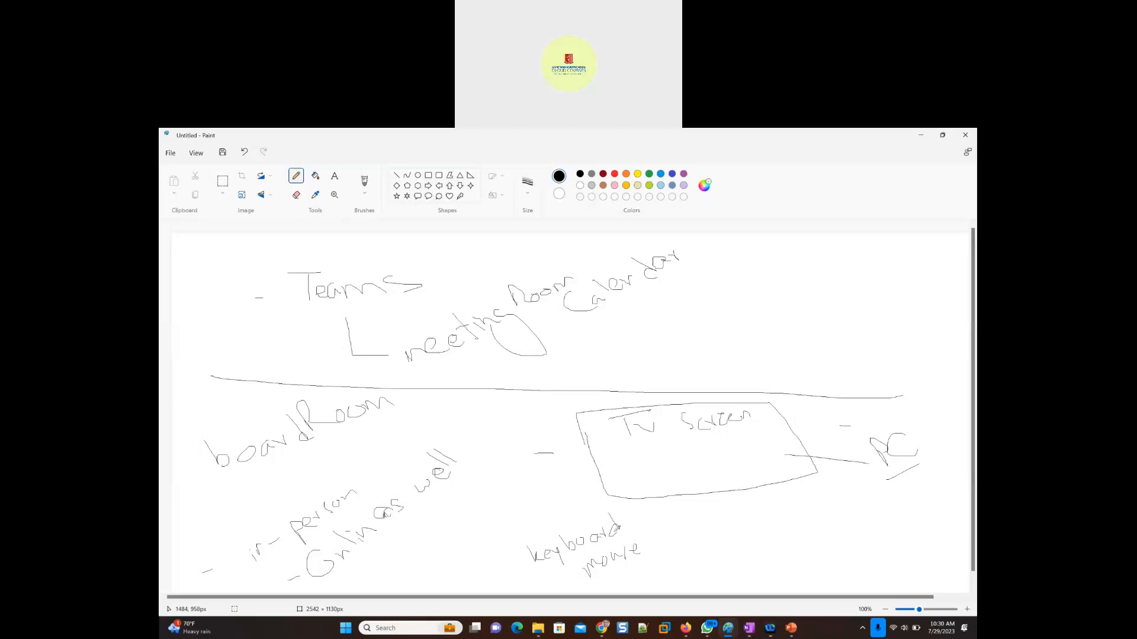
left_click_drag(522, 525, 506, 382)
mouse_move(538, 370)
left_mouse_down()
mouse_move(698, 377)
mouse_move(866, 439)
left_mouse_up()
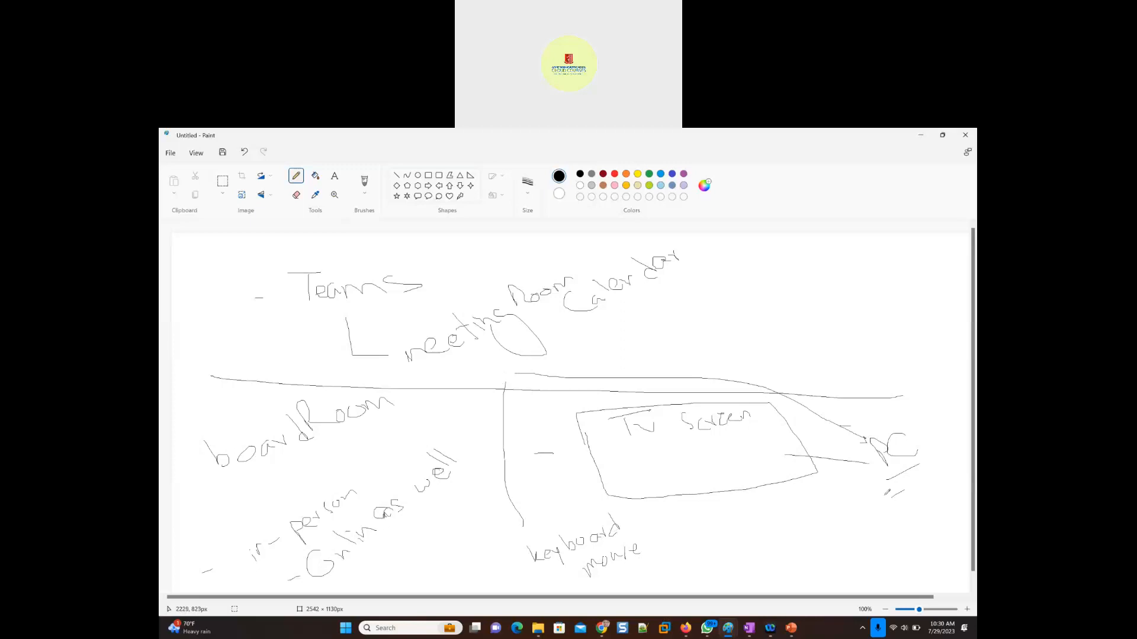
- Write the user account note, 'B.PC.' and 'Teams' under PC, redoing a botched underline
left_click_drag(881, 503, 948, 457)
mouse_move(879, 521)
left_mouse_down()
mouse_move(961, 460)
mouse_move(952, 450)
left_mouse_up()
key("ctrl+z")
key("ctrl+z")
left_click_drag(894, 521, 967, 470)
mouse_move(884, 538)
left_mouse_down()
mouse_move(889, 547)
mouse_move(911, 524)
left_mouse_up()
left_click(899, 535)
left_click(916, 521)
mouse_move(894, 554)
left_mouse_down()
mouse_move(921, 547)
mouse_move(913, 571)
mouse_move(943, 549)
mouse_move(950, 561)
mouse_move(963, 542)
mouse_move(888, 569)
mouse_move(904, 549)
left_mouse_up()
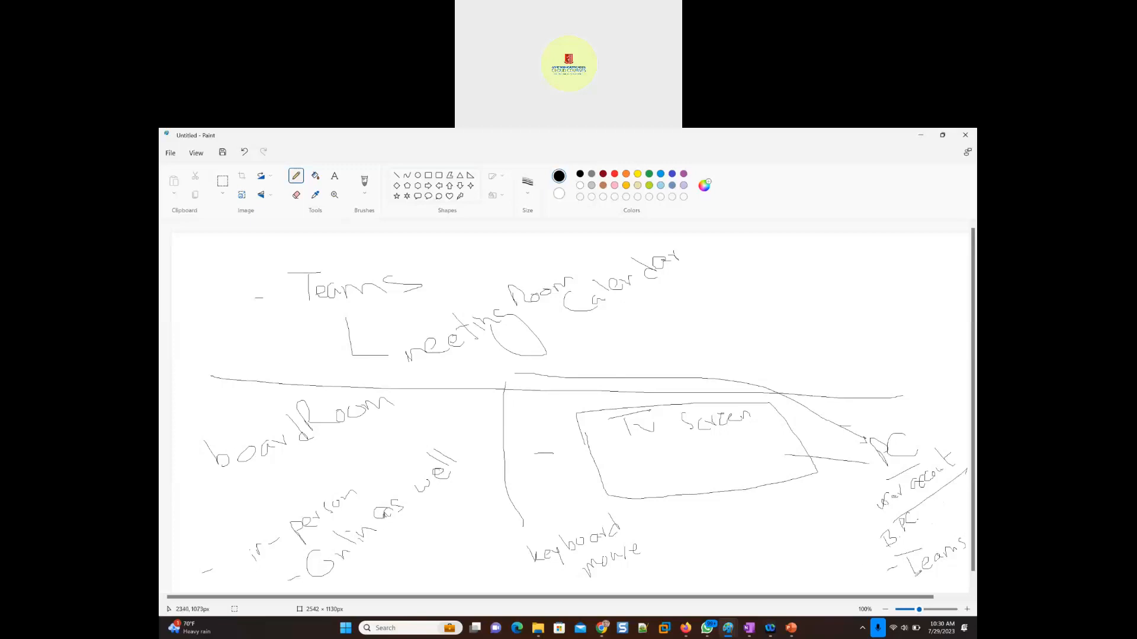
- Add arrows and touch-ups beside the account and Teams notes under PC
mouse_move(882, 577)
left_mouse_down()
mouse_move(867, 586)
mouse_move(881, 592)
left_mouse_up()
left_click_drag(887, 516, 922, 498)
left_click_drag(885, 504, 867, 532)
left_click_drag(868, 508, 878, 494)
- Split the TV Screen box with a line, write 'Teams' in its lower half, and arrow to keyboard
left_click_drag(603, 444, 813, 413)
left_click_drag(616, 469, 648, 460)
mouse_move(630, 467)
left_mouse_down()
mouse_move(632, 487)
mouse_move(680, 478)
left_mouse_up()
mouse_move(683, 469)
left_mouse_down()
mouse_move(706, 471)
mouse_move(718, 456)
left_mouse_up()
left_click_drag(517, 565, 482, 587)
- Draw a second box below the TV screen with sketch marks inside
mouse_move(667, 553)
left_mouse_down()
mouse_move(744, 582)
mouse_move(831, 540)
mouse_move(811, 506)
left_mouse_up()
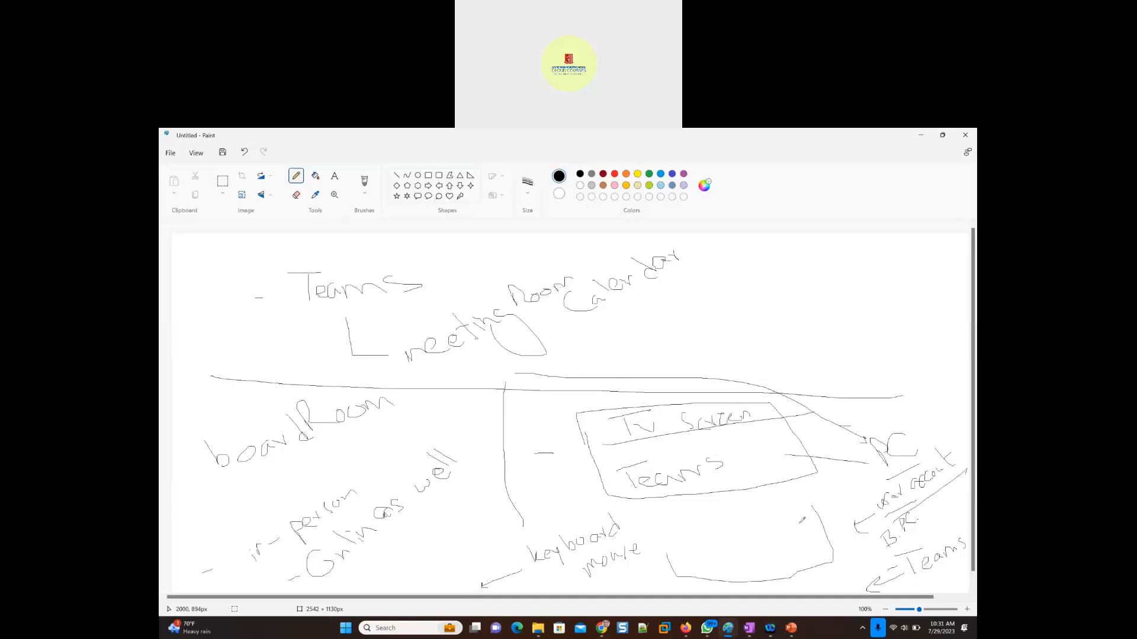
left_click_drag(799, 546, 806, 546)
left_click_drag(798, 556, 750, 572)
mouse_move(669, 555)
left_mouse_down()
mouse_move(686, 553)
mouse_move(679, 516)
mouse_move(647, 532)
left_mouse_up()
- Write 'Camera' left of the TV box with an arrow to it, then return to the Teams meeting form
left_click_drag(589, 422, 556, 420)
mouse_move(510, 446)
left_mouse_down()
mouse_move(487, 457)
mouse_move(571, 445)
left_mouse_up()
left_click_drag(550, 464, 537, 467)
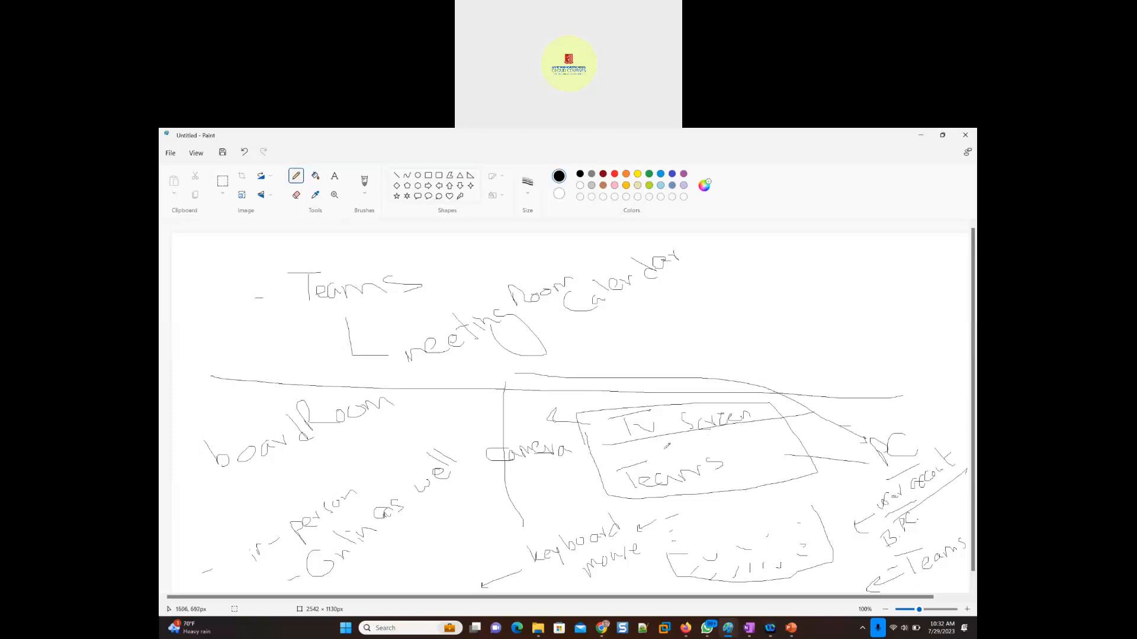
left_click_drag(586, 423, 567, 418)
mouse_move(563, 498)
left_mouse_down()
mouse_move(553, 490)
mouse_move(589, 471)
left_mouse_up()
key("alt+Tab")
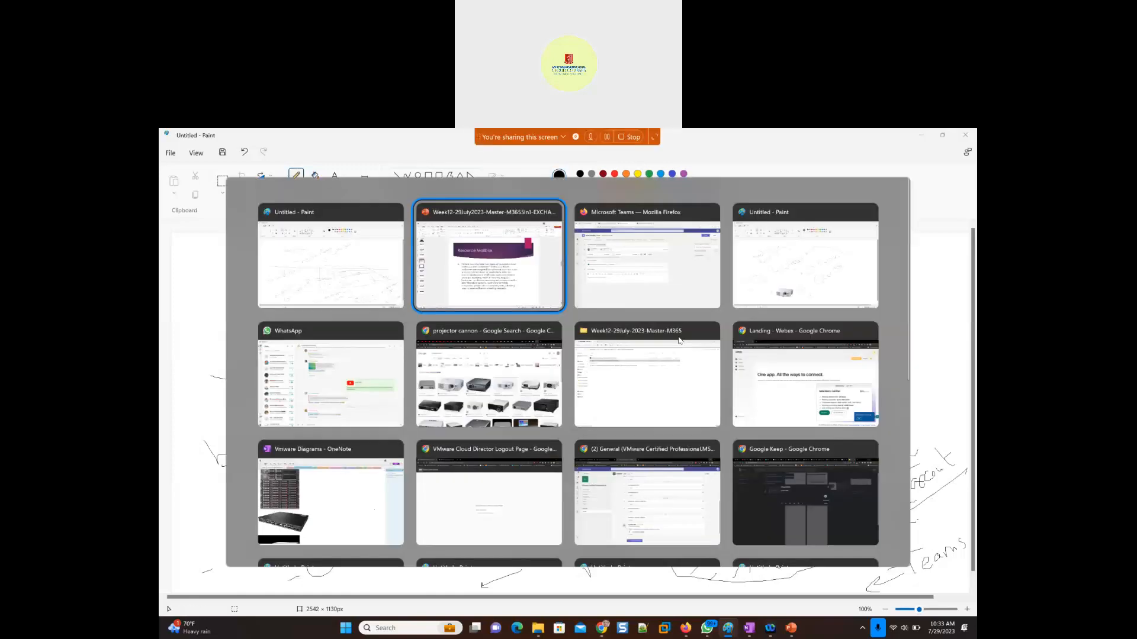
key("alt+Tab")
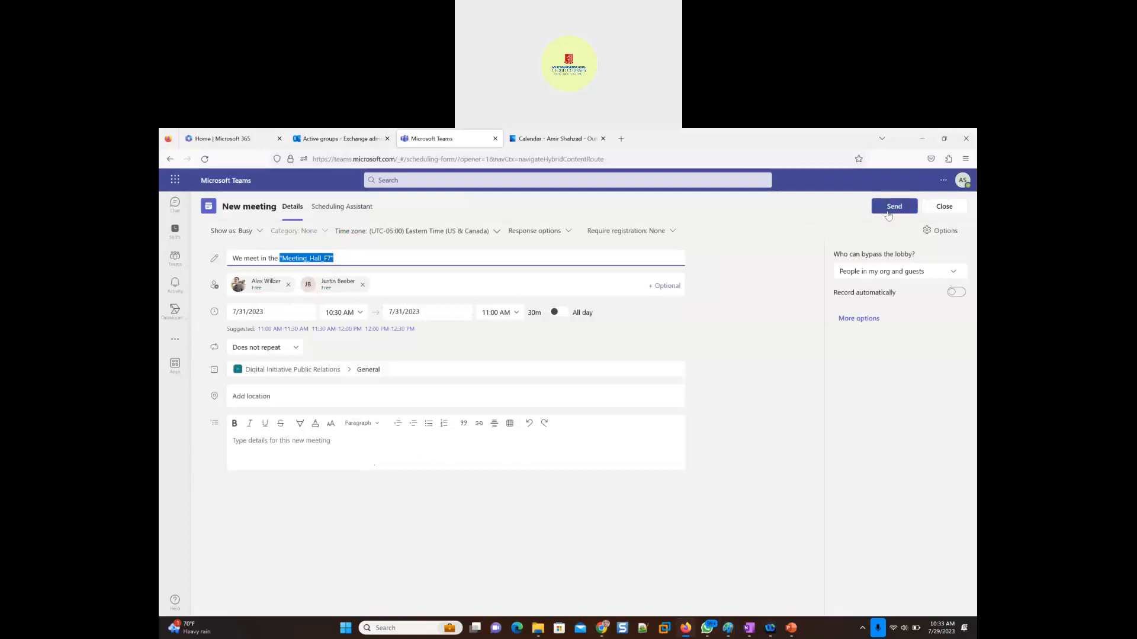
- Send the meeting invitation, then navigate via Activity and Apps to the Teams Calendar
left_click(888, 215)
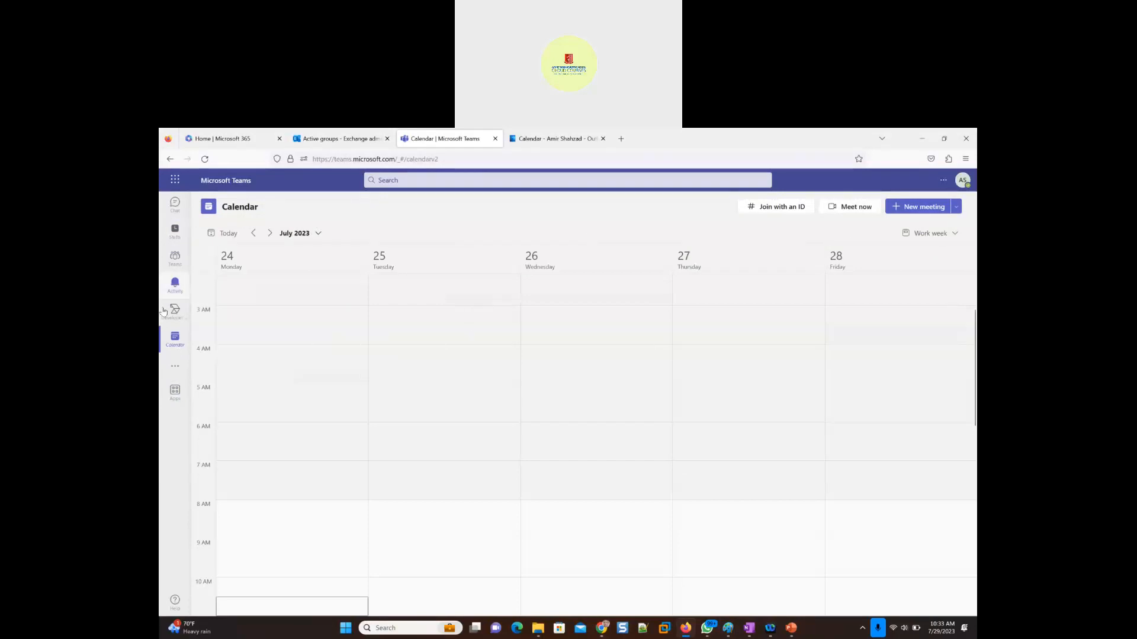
left_click(174, 290)
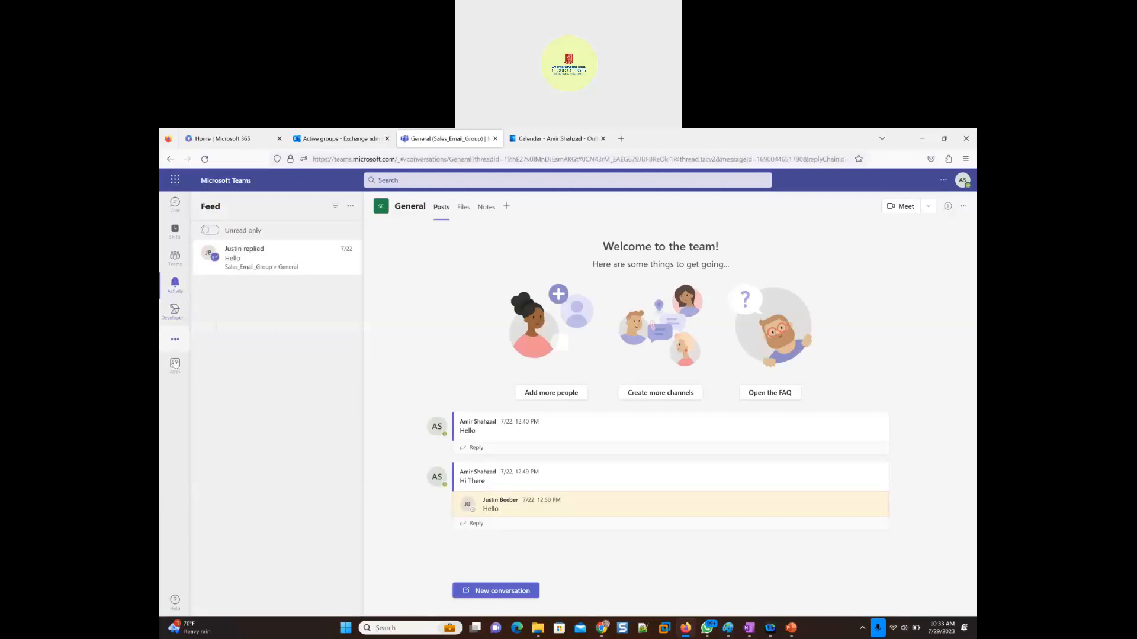
left_click(176, 367)
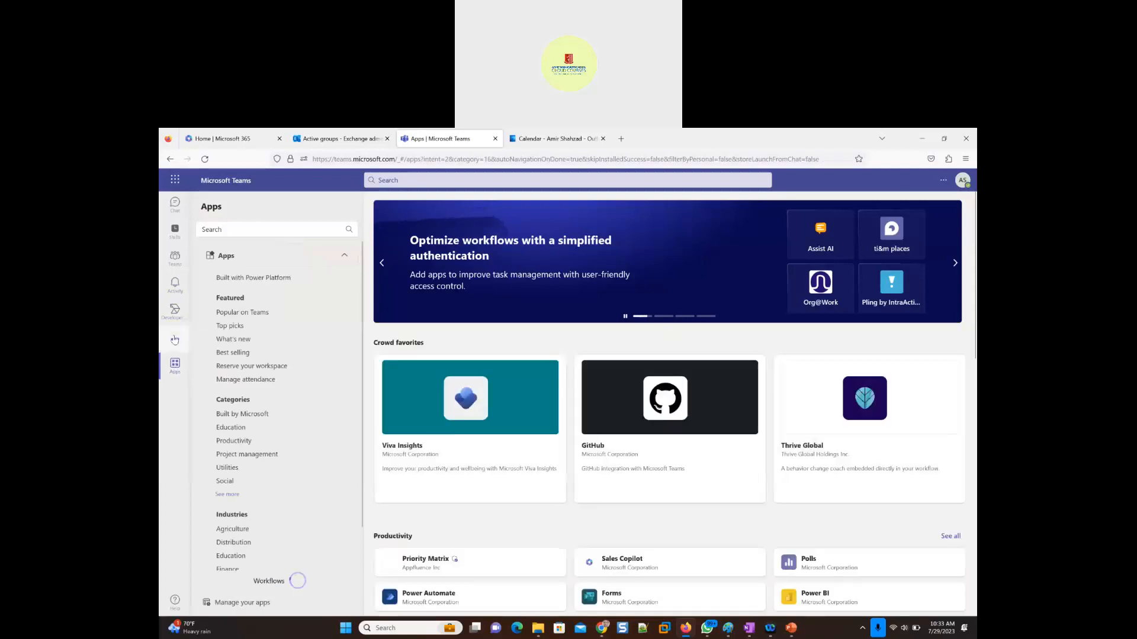
left_click(175, 342)
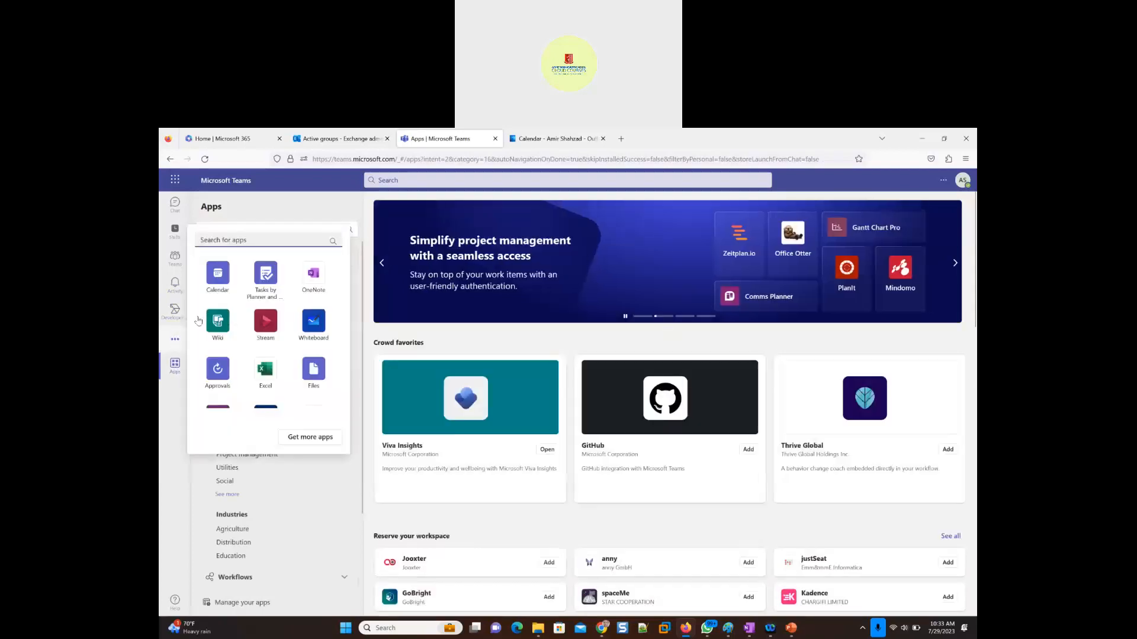
left_click(218, 276)
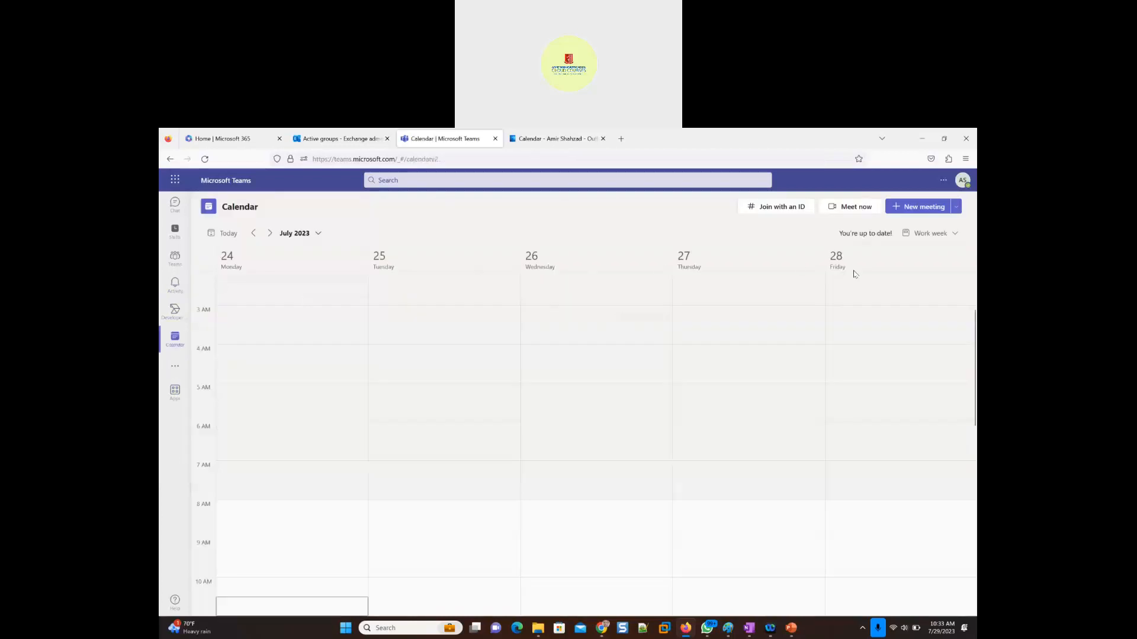
- Advance the calendar to the week of July 31 to find the Meeting Hall F7 meeting at 10:30 AM
left_click(270, 234)
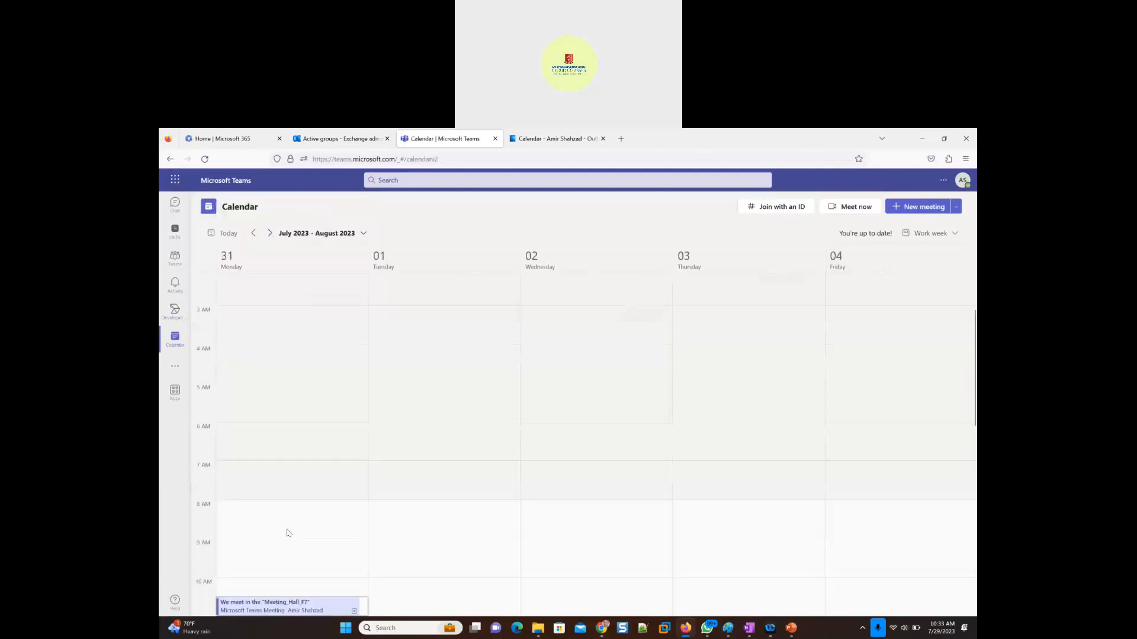
scroll(283, 536, "down", 2)
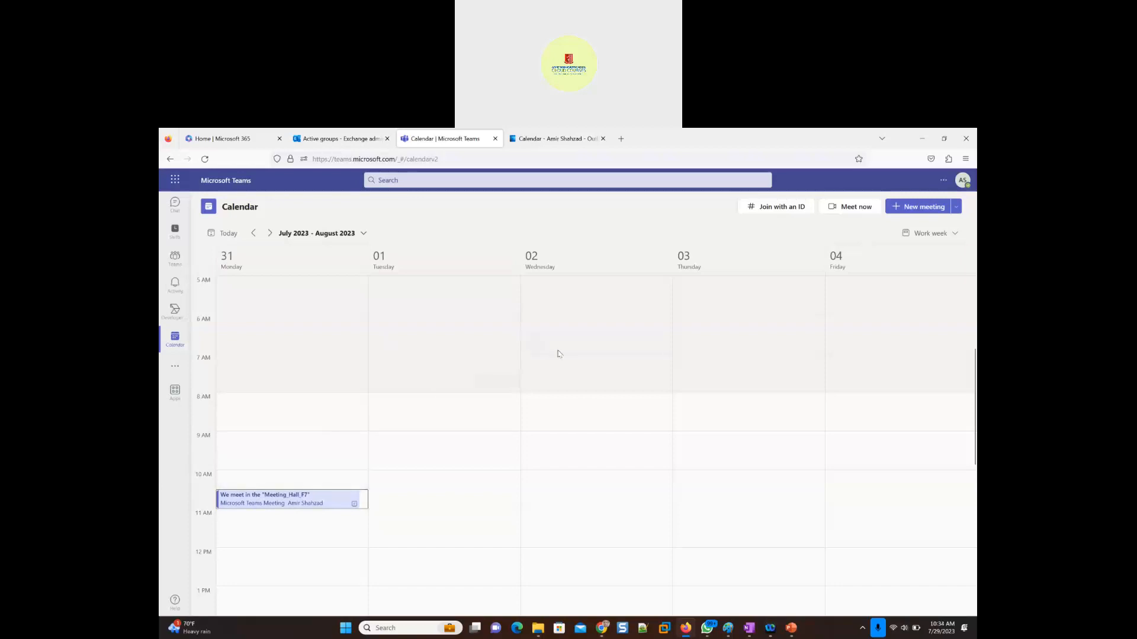
- Load portal.office.com in a new Firefox private window, then go back to the Teams calendar window
left_click(966, 158)
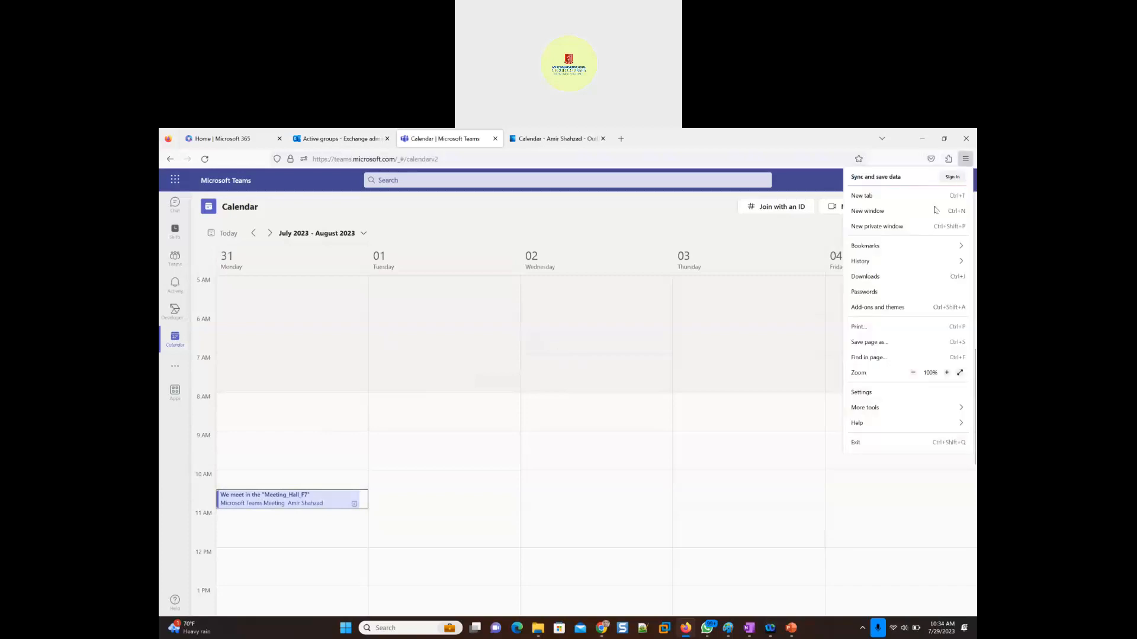
left_click(894, 228)
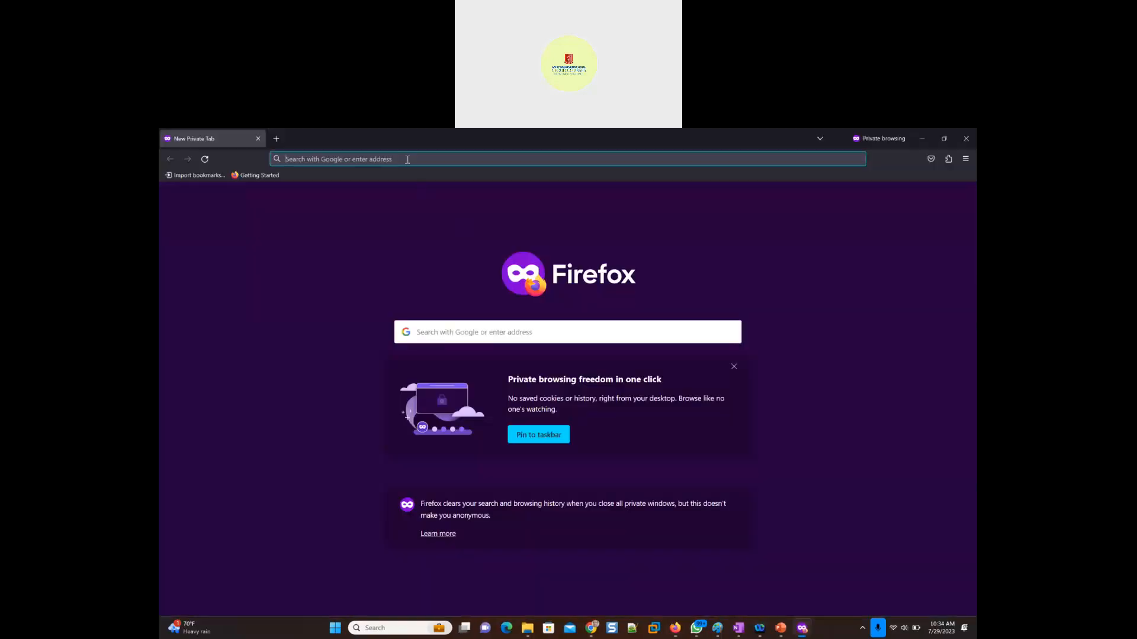
left_click(408, 159)
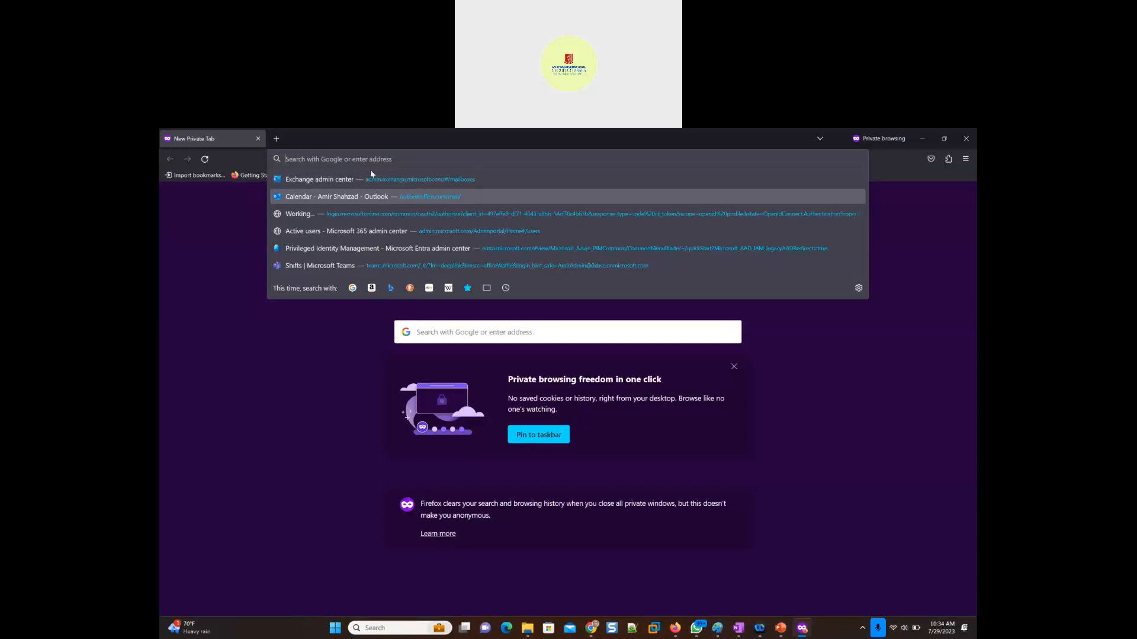
type("portal.office.com/")
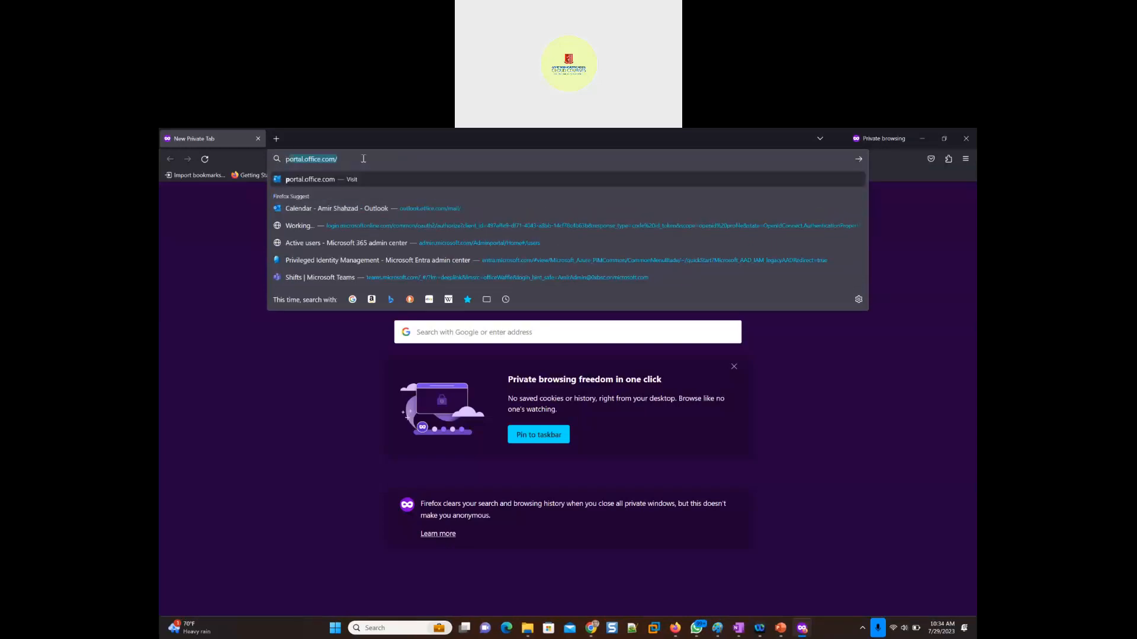
key("Return")
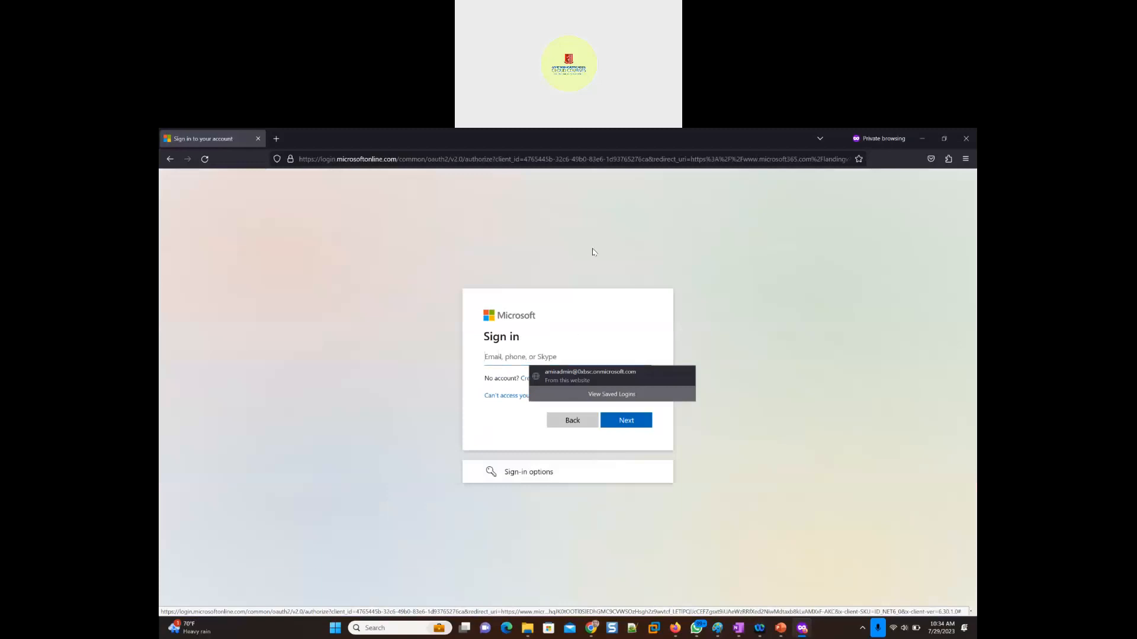
key("alt+Tab")
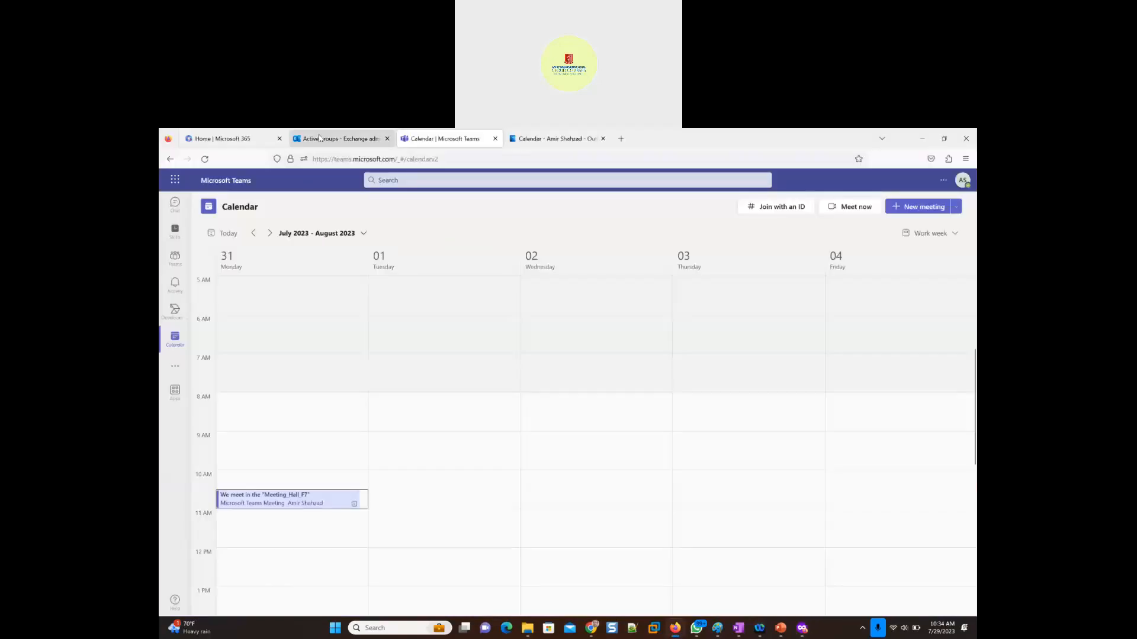
- From Exchange admin center, launch the Microsoft 365 admin center via the app launcher
left_click(319, 138)
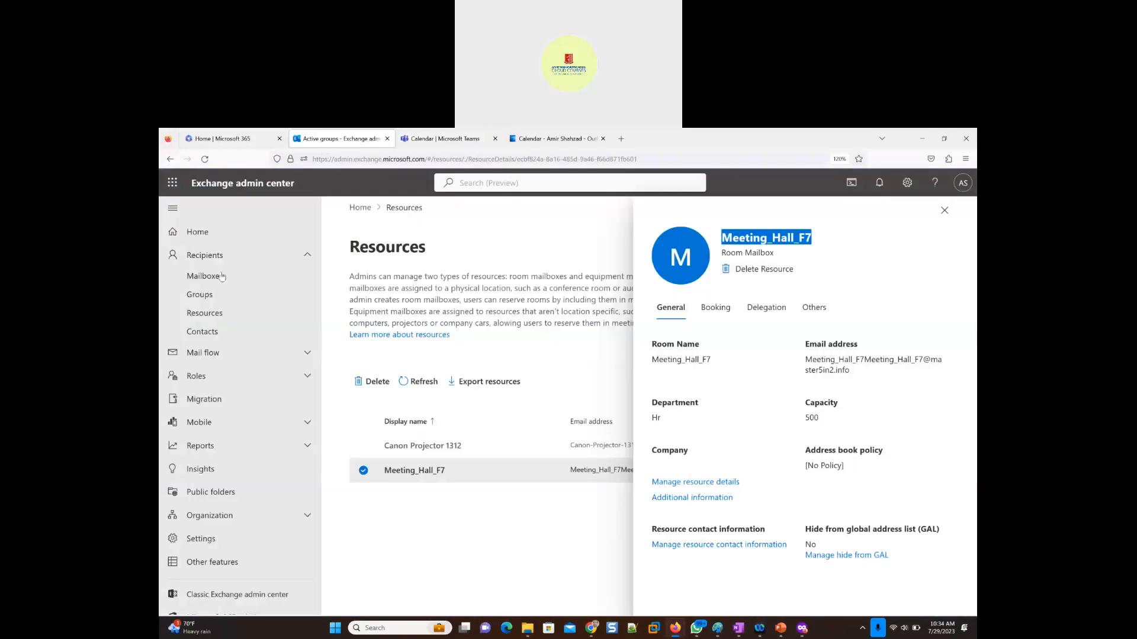
left_click(202, 277)
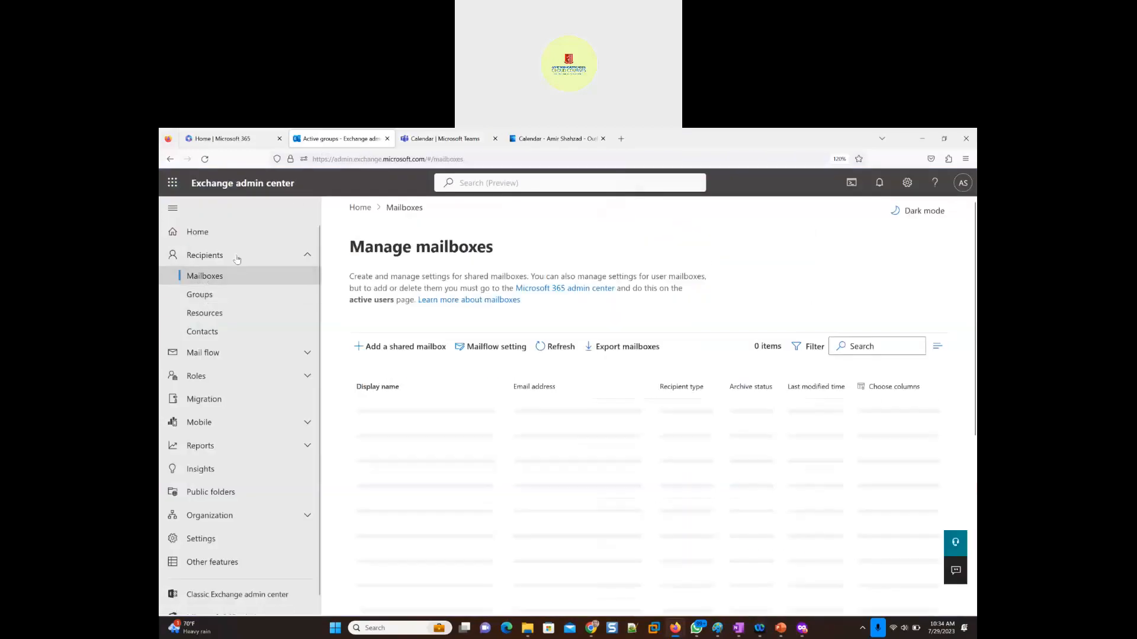
left_click(170, 188)
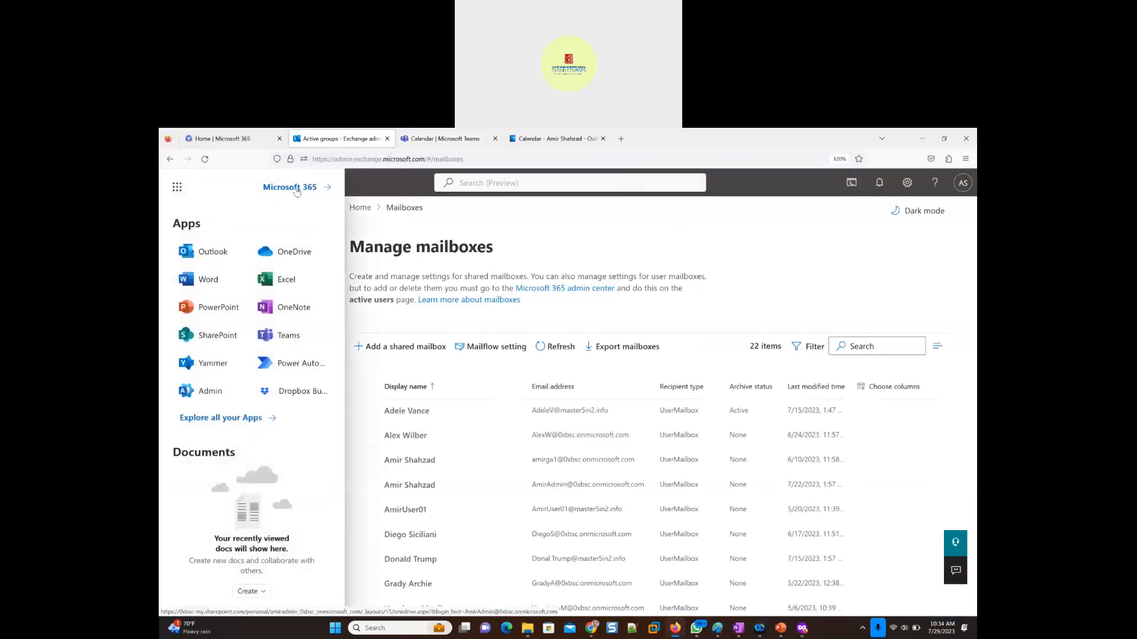
left_click(275, 250)
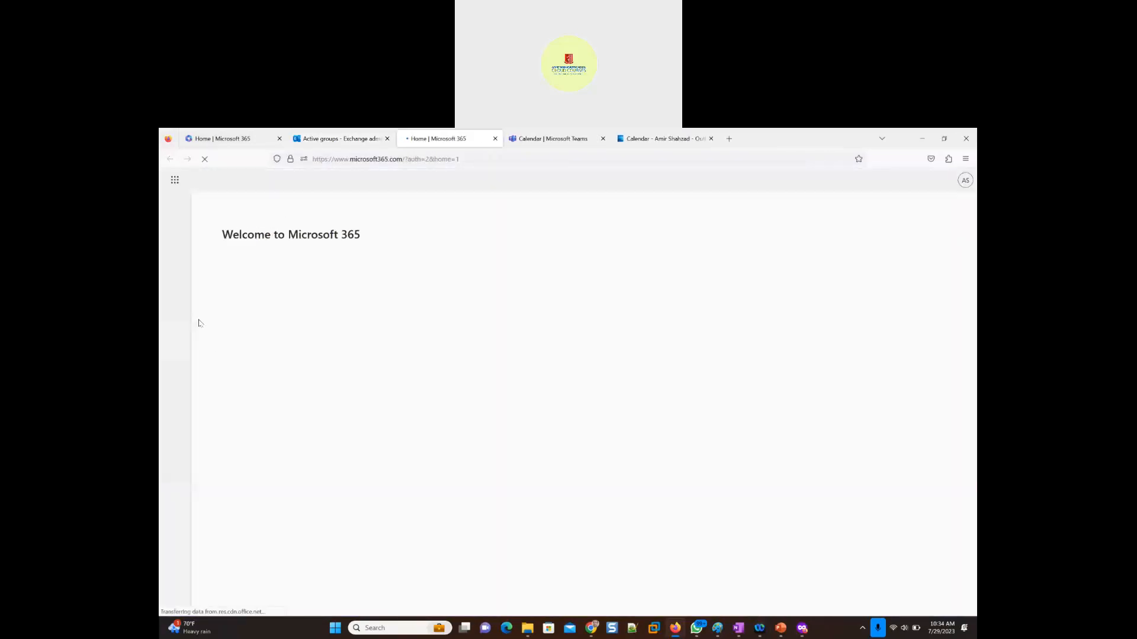
left_click(180, 342)
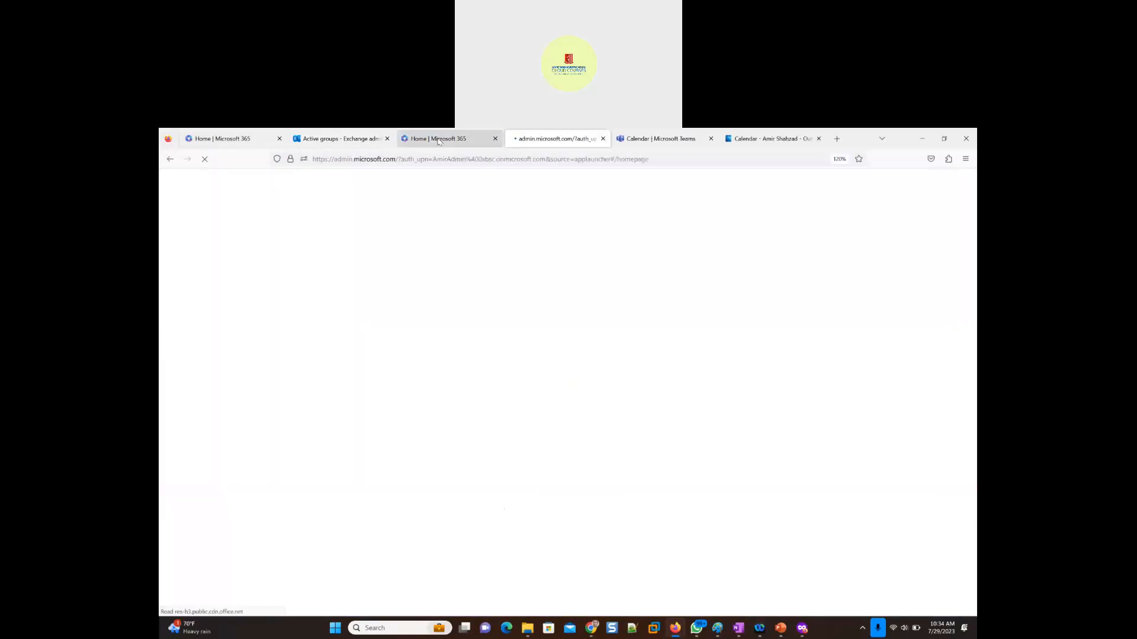
- Close the duplicate Microsoft 365 Home tab and bring the admin center tab to the front
left_click_drag(433, 143, 386, 142)
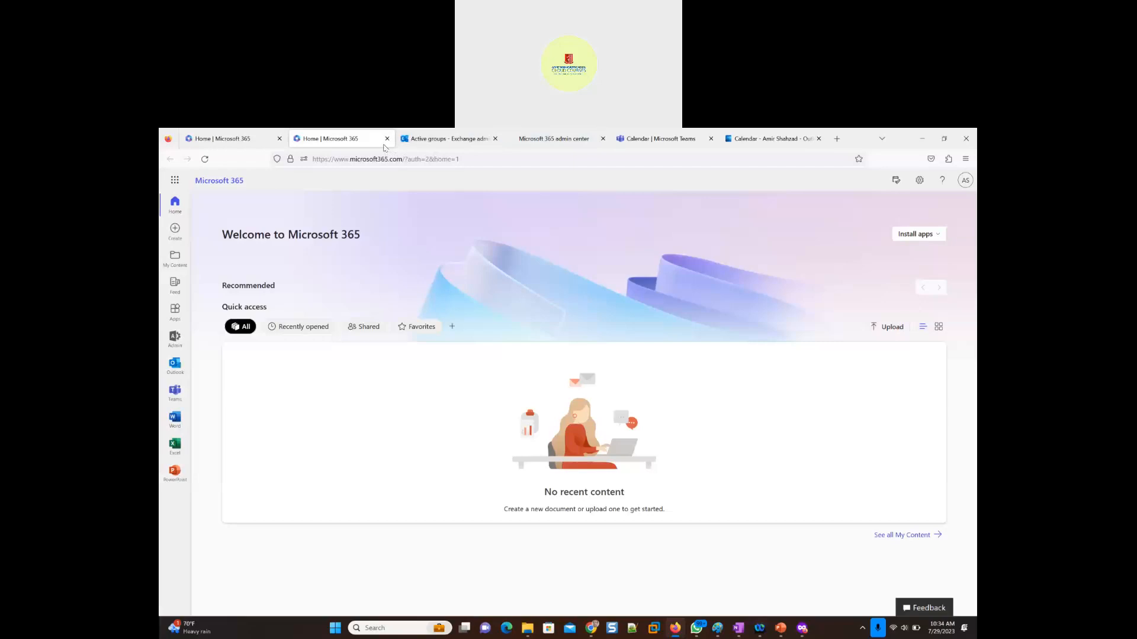
left_click(387, 139)
left_click(629, 244)
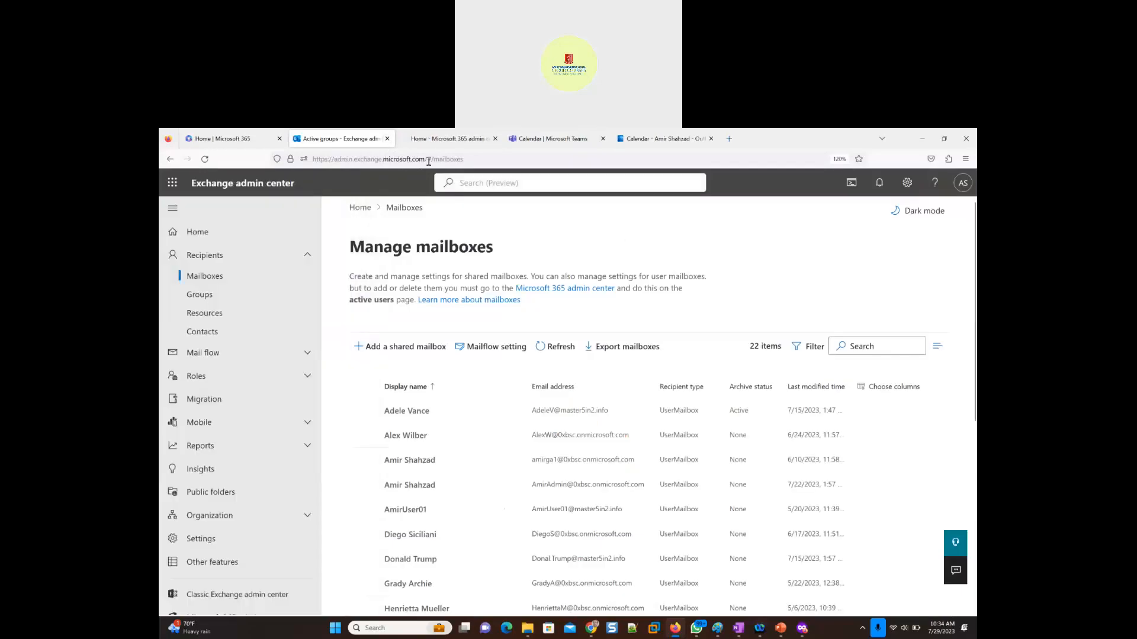
left_click(521, 139)
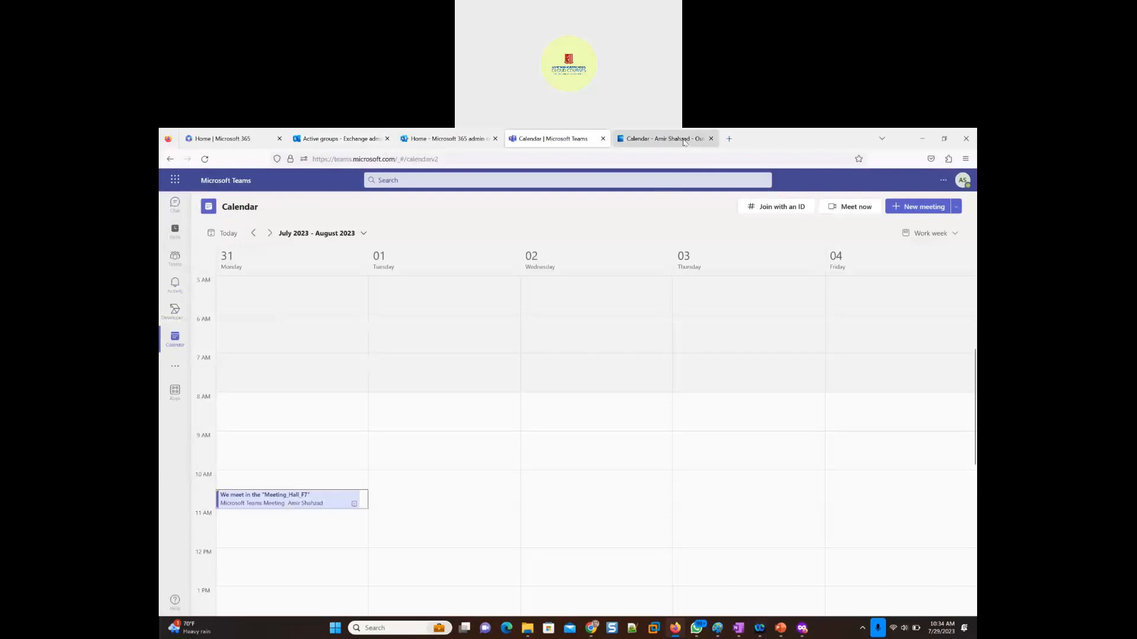
left_click(660, 138)
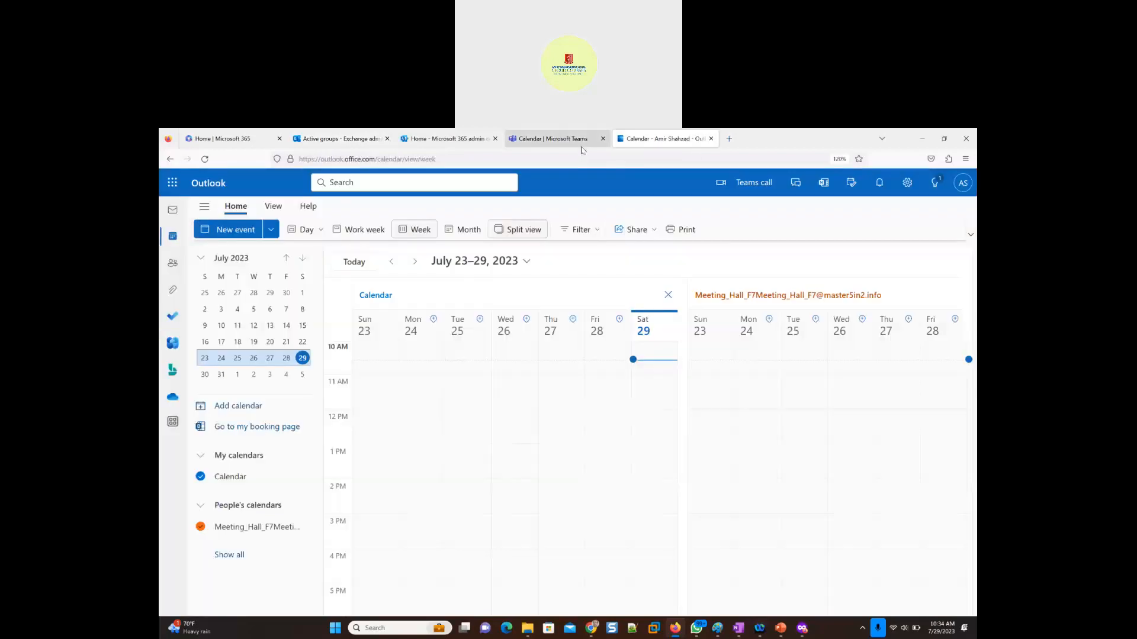
left_click(551, 139)
left_click(450, 140)
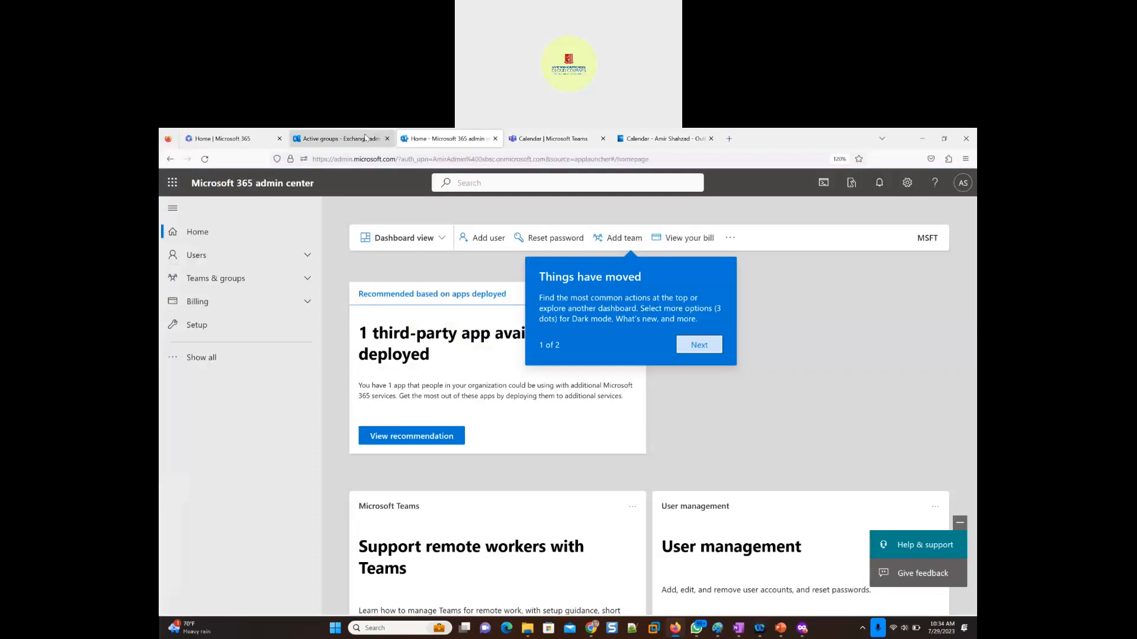
- Open Users > Active users, open the target user's details panel, and select their username
left_click(219, 256)
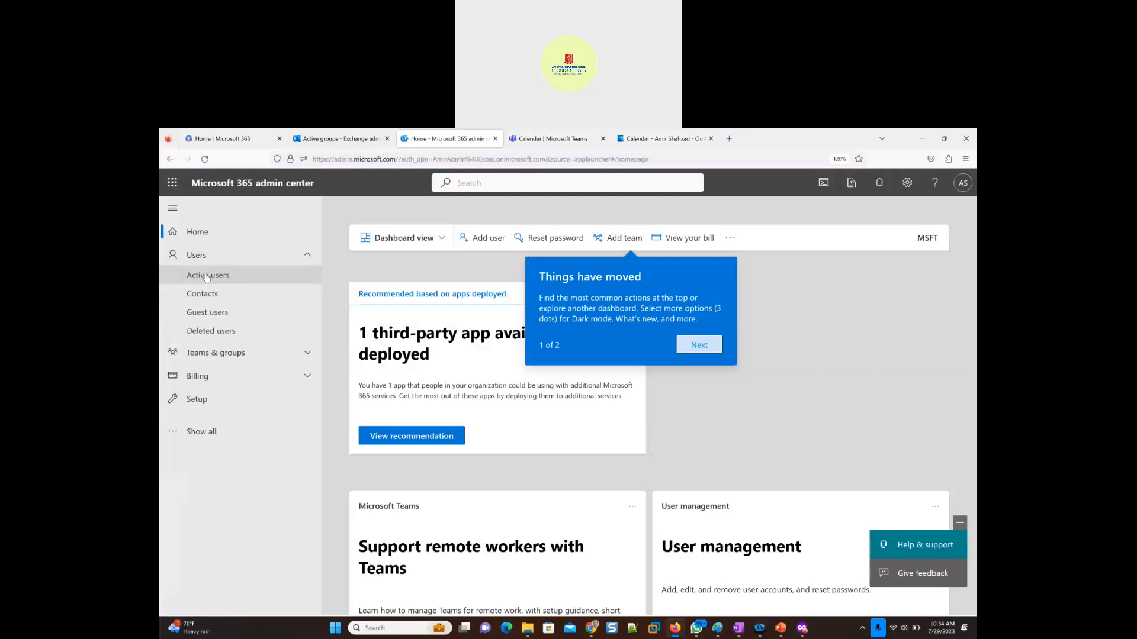
left_click(213, 276)
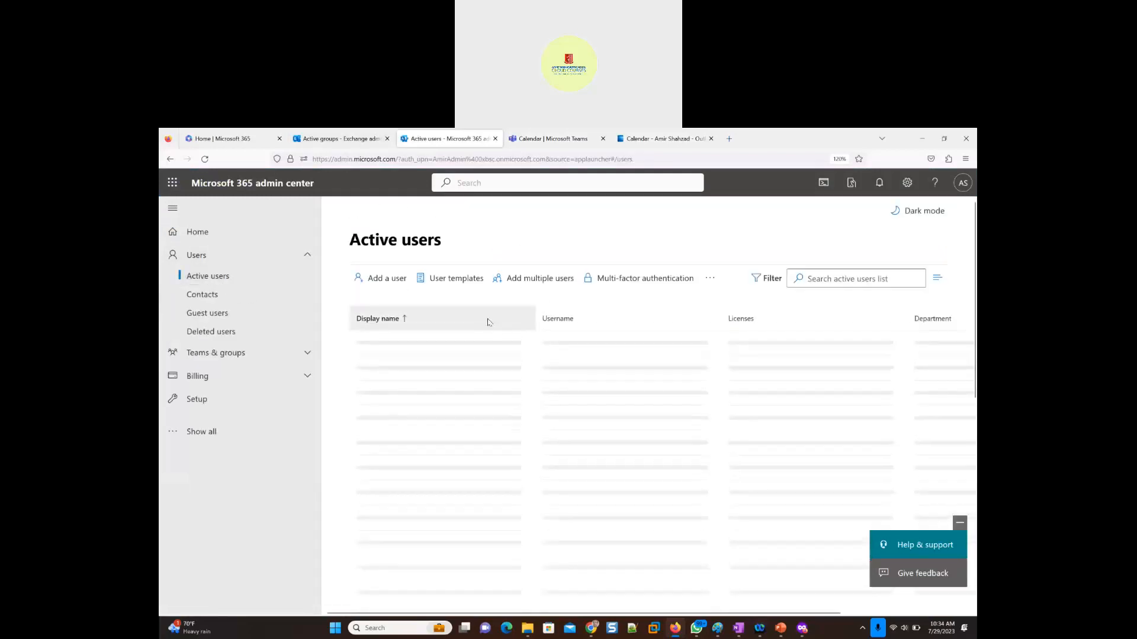
scroll(492, 519, "down", 4)
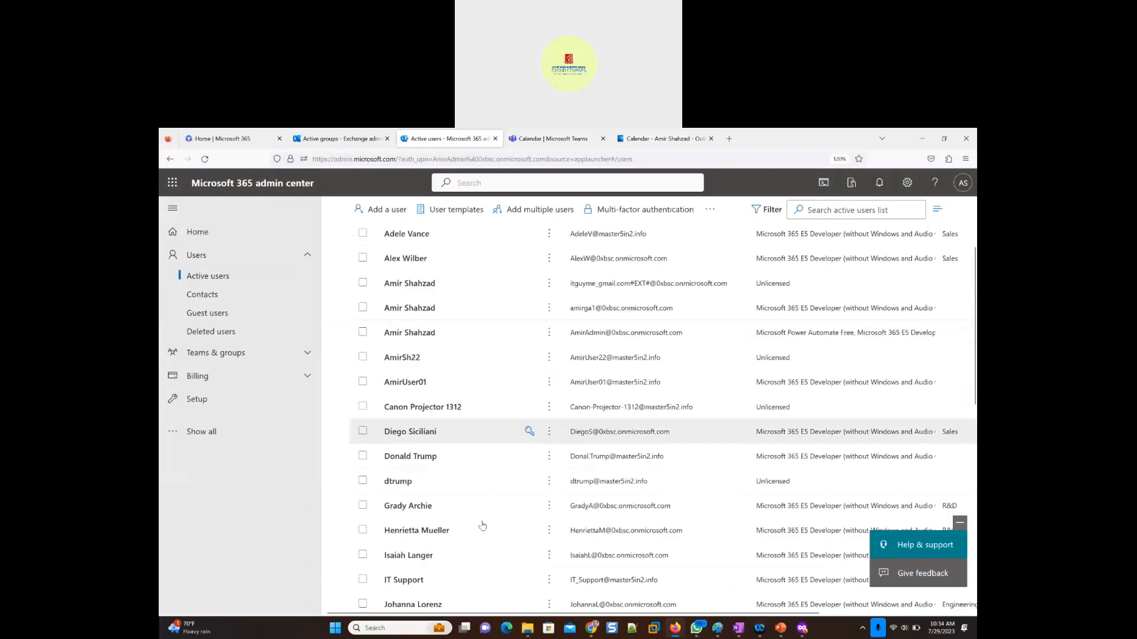
left_click(416, 546)
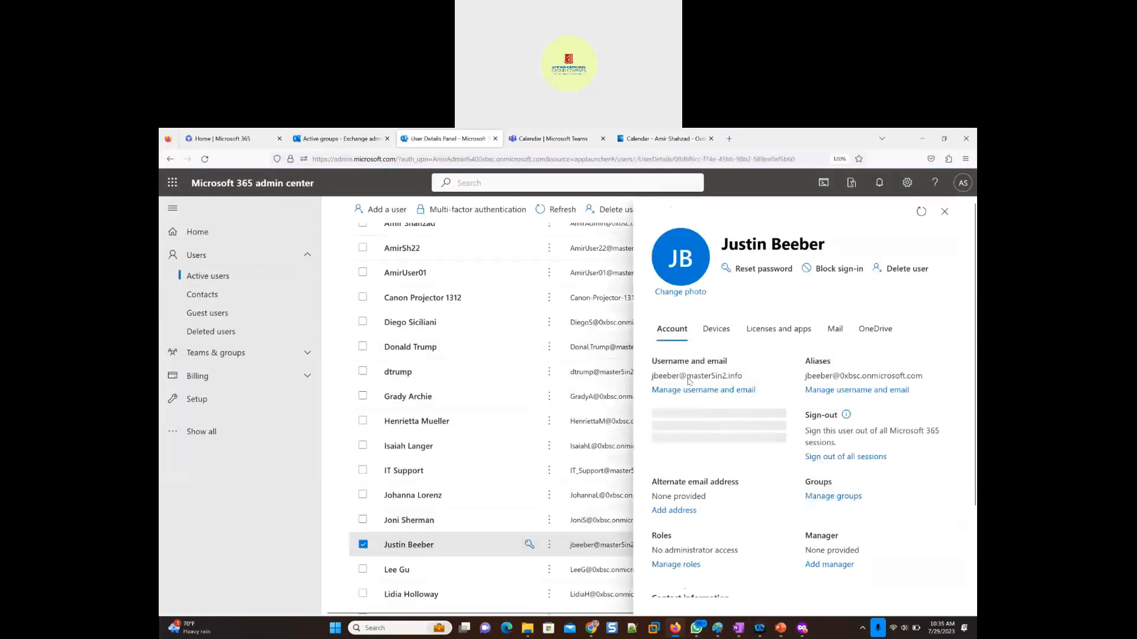
double_click(690, 376)
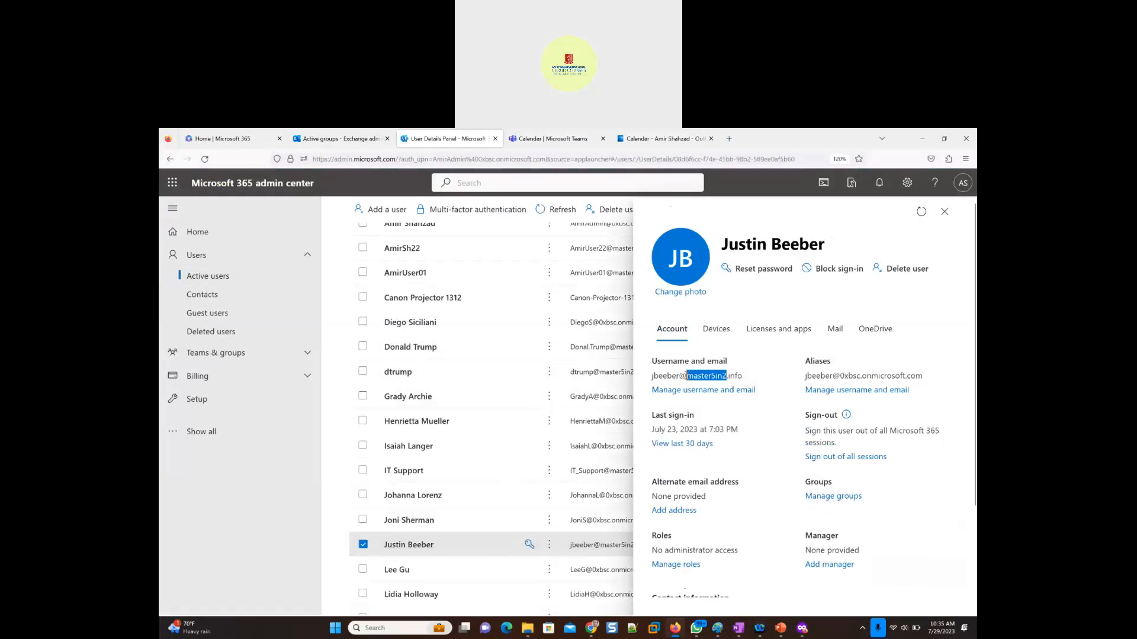
triple_click(690, 376)
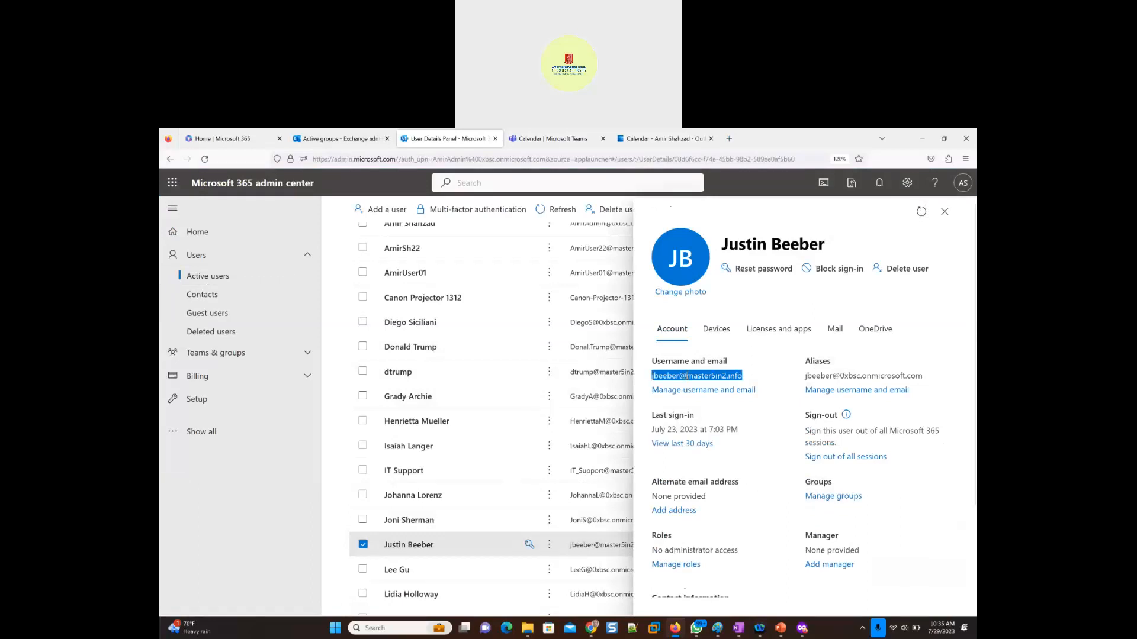
- Reset the user's password to an auto-generated one, select the new credentials, and switch to Notepad++
left_click(745, 271)
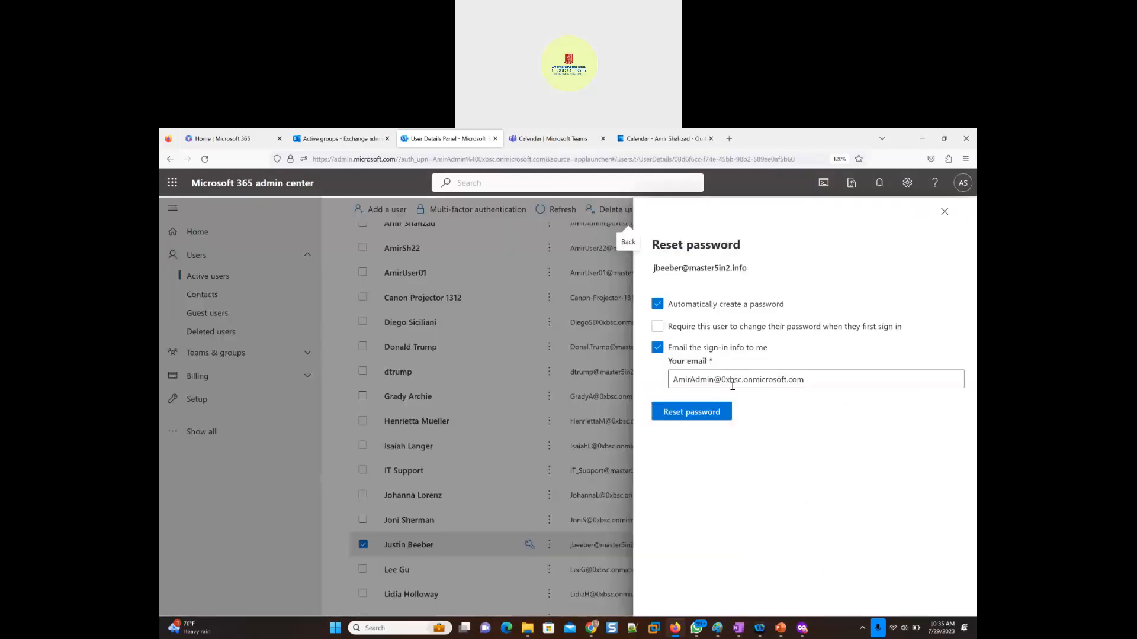
left_click(682, 414)
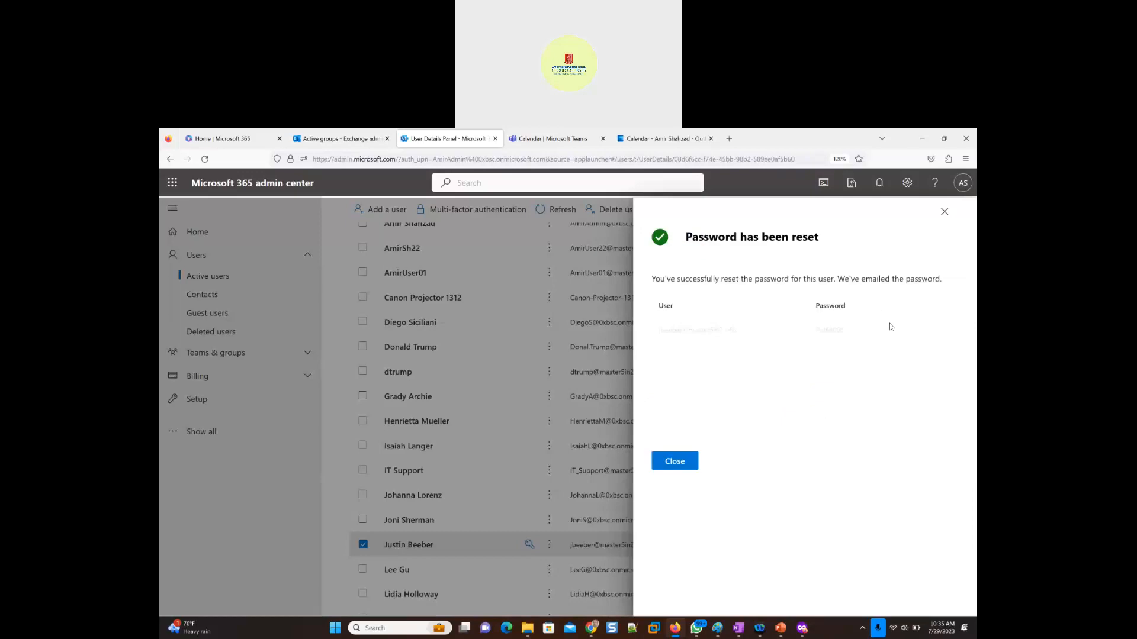
left_click_drag(850, 331, 638, 331)
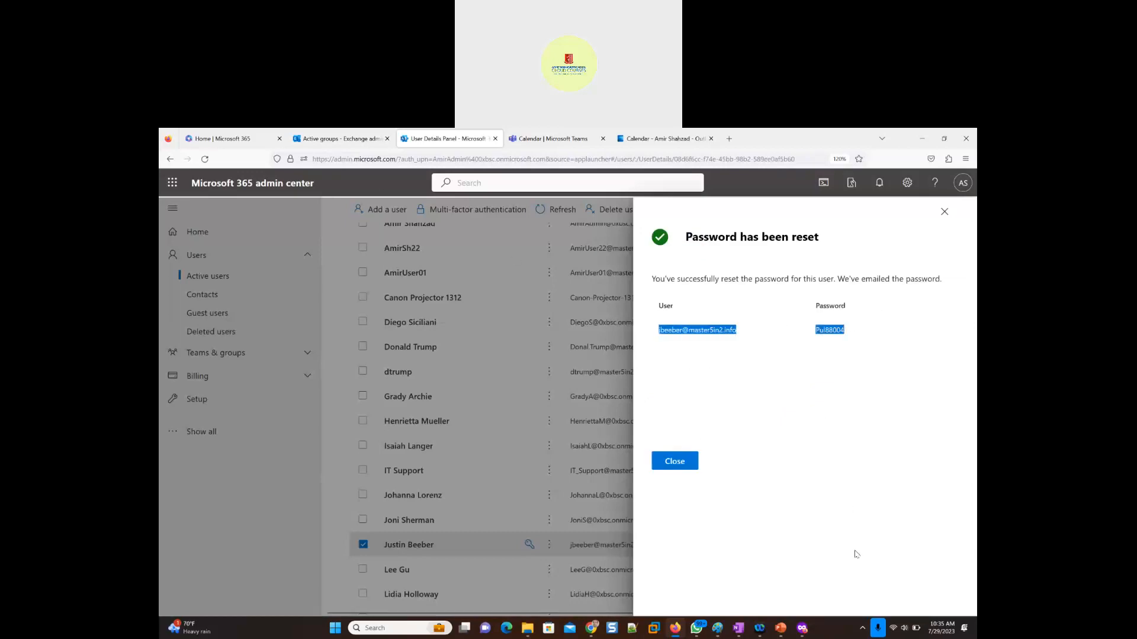
left_click(632, 629)
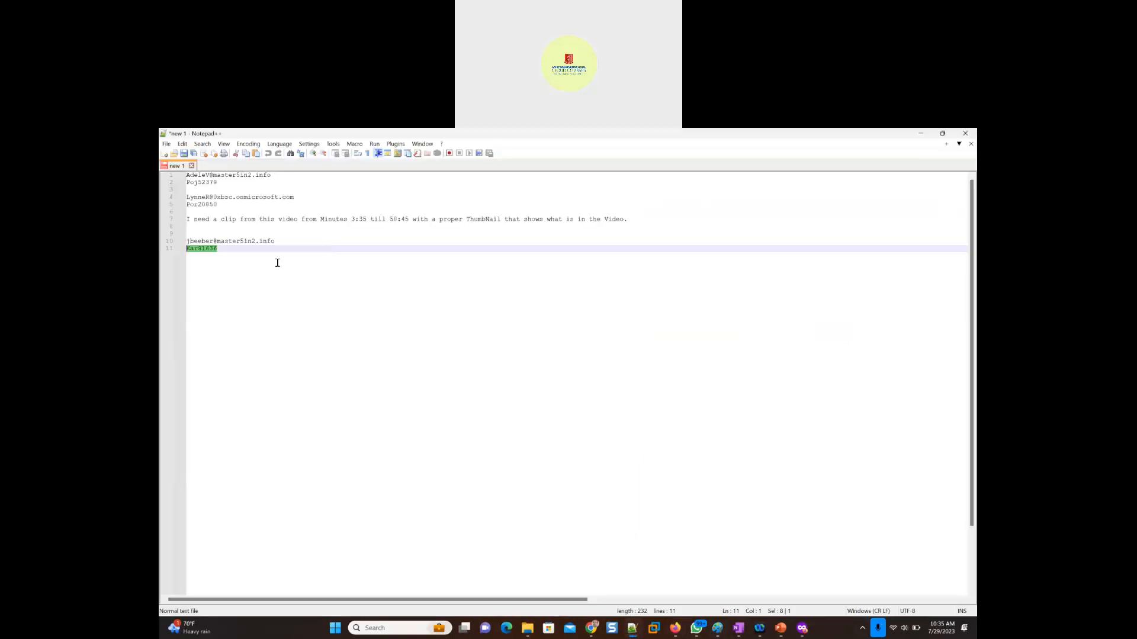
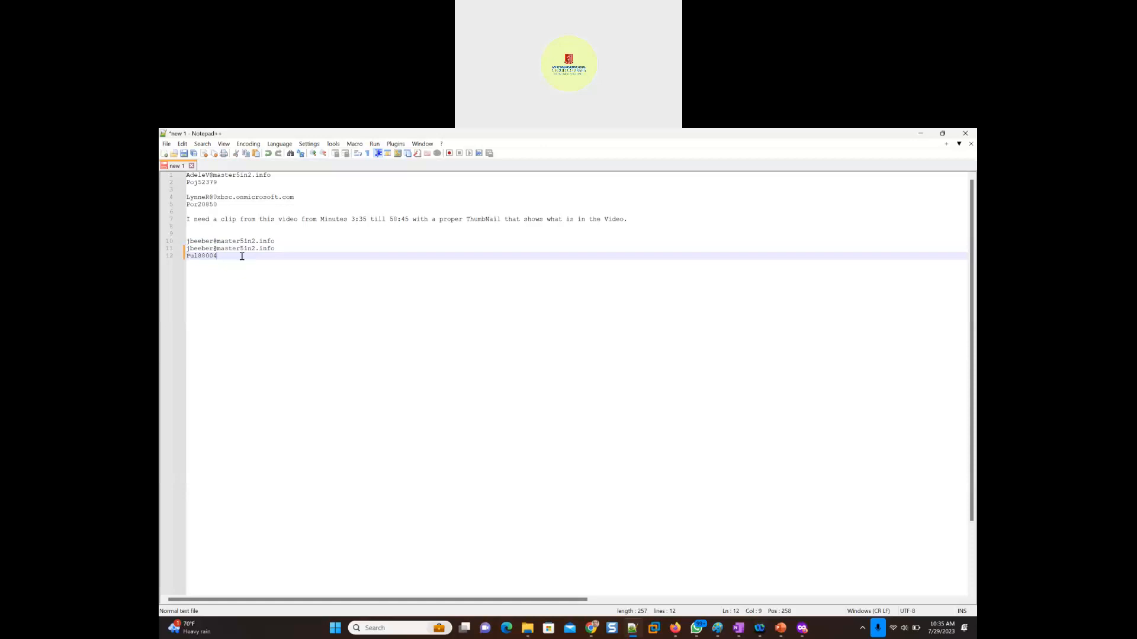
- Select the reset user's sign-in address on line 11 and switch to the Firefox Microsoft sign-in page
left_click_drag(272, 249, 183, 248)
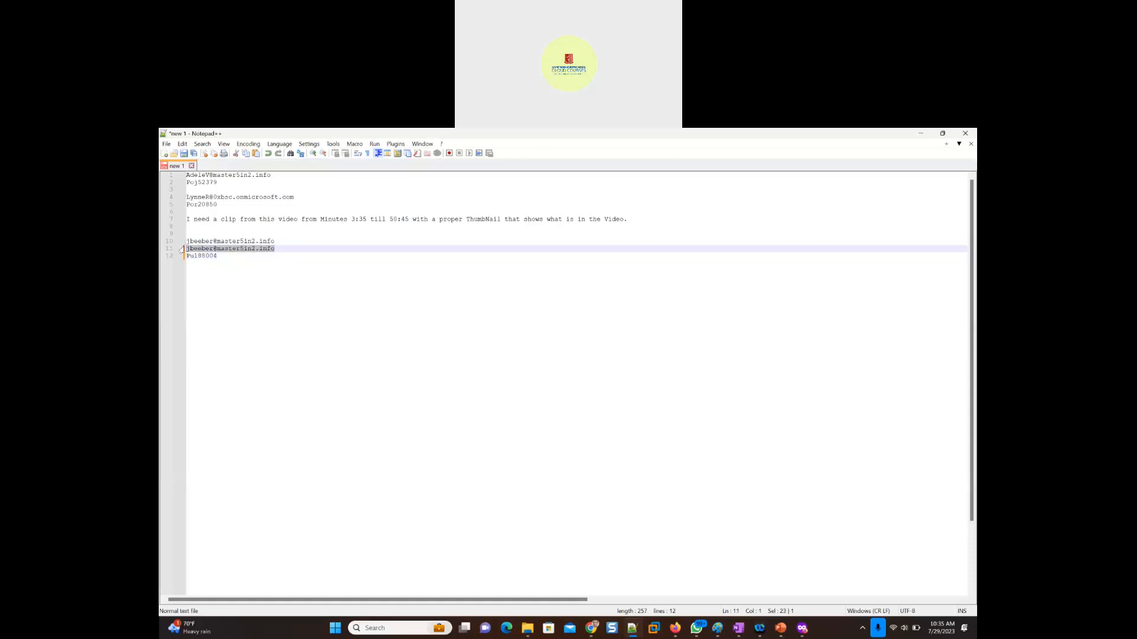
key("alt+Tab")
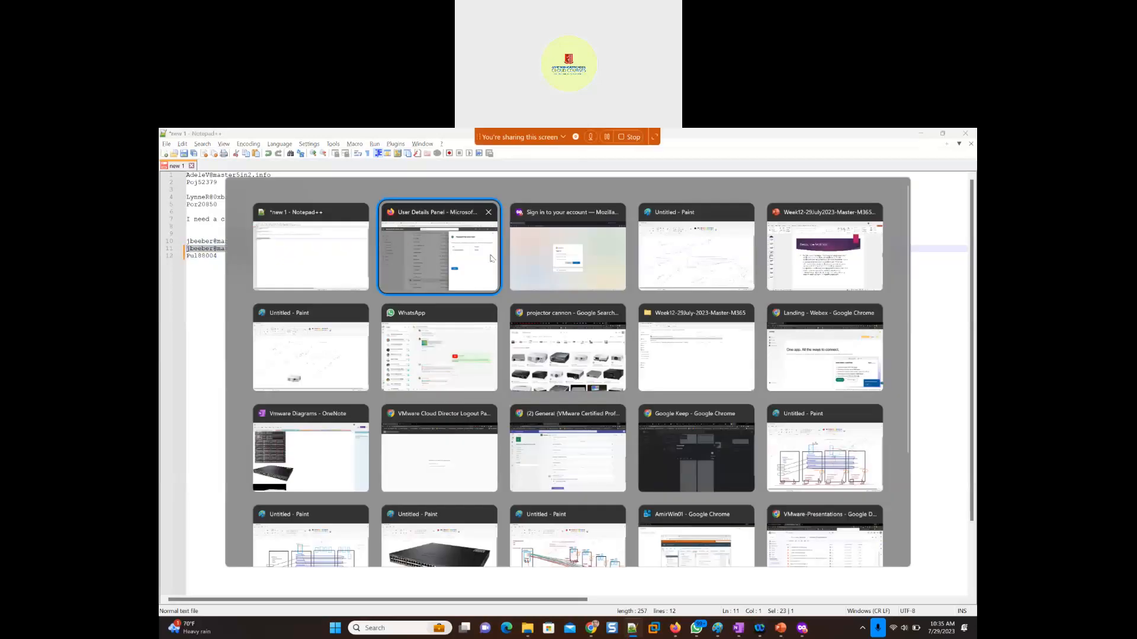
left_click(560, 264)
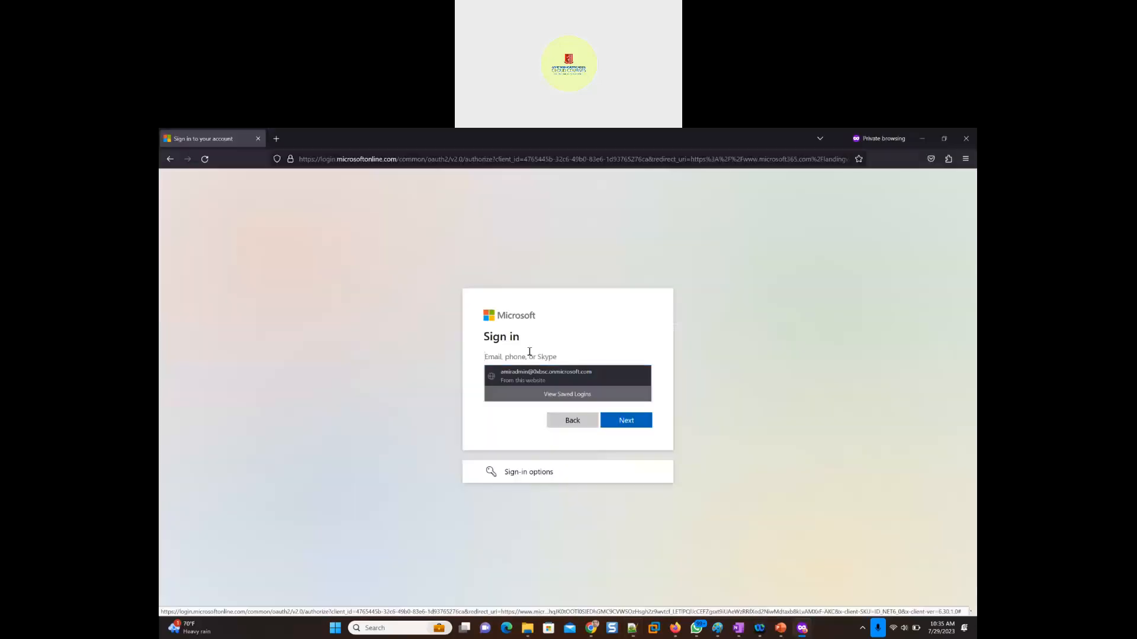
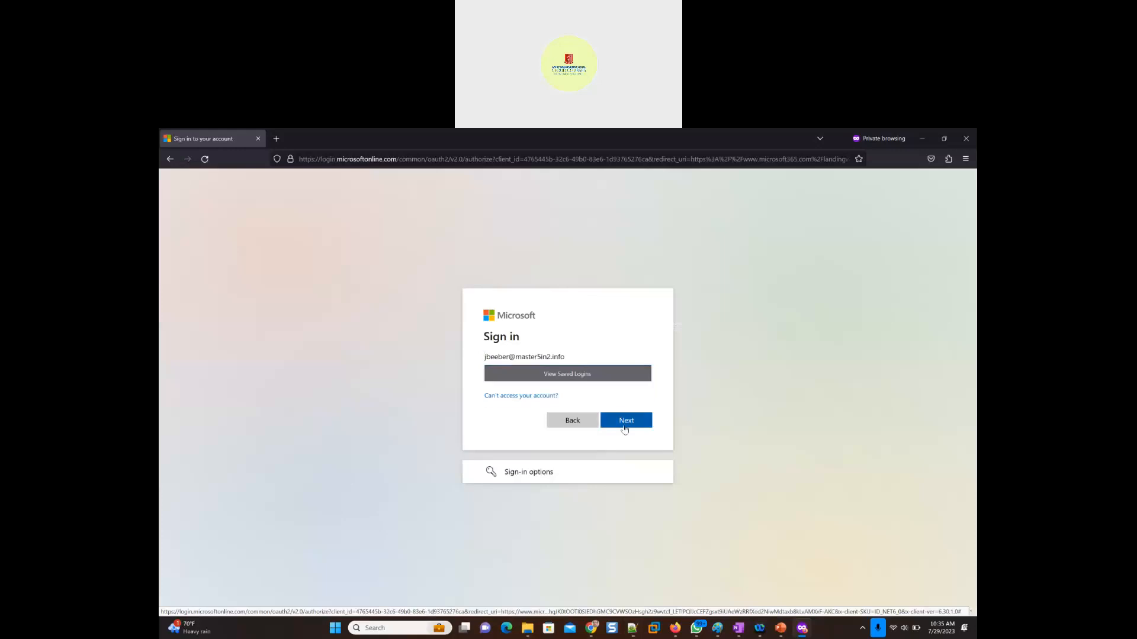
- Submit the account name in the Microsoft 365 sign-in to reach the password step
left_click(625, 424)
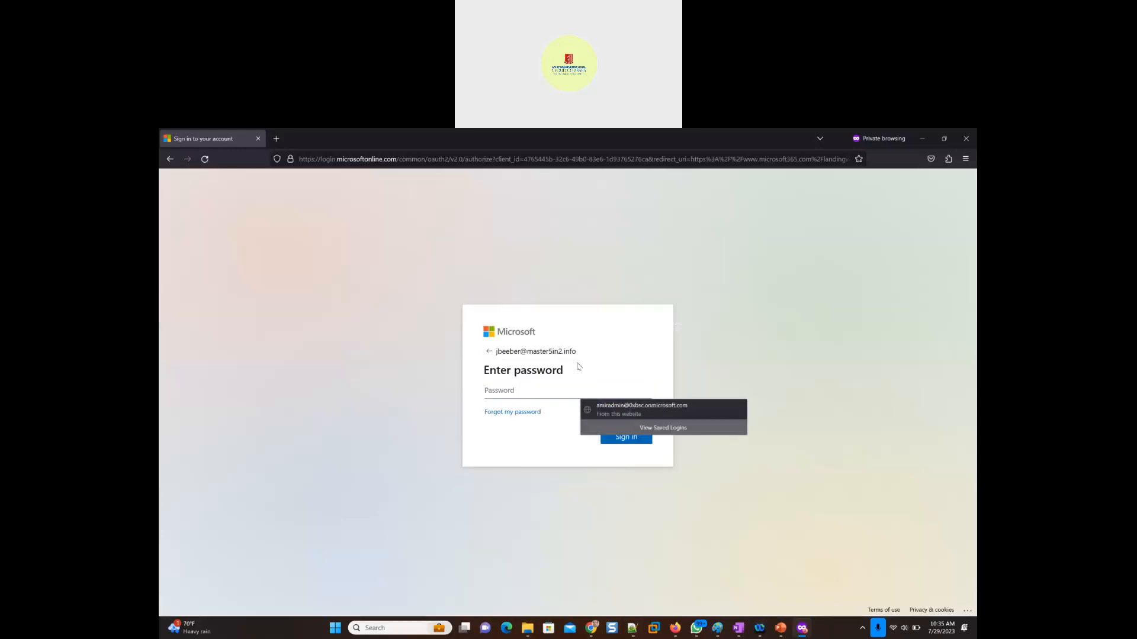
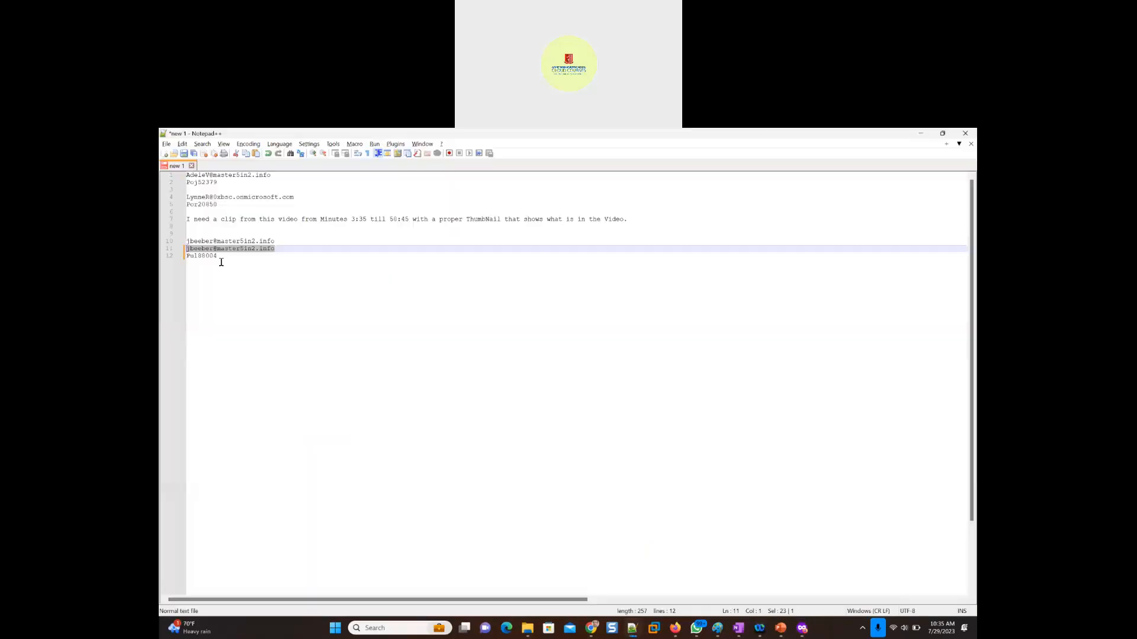
- Select the reset password on line 12, the note's last line, to copy into the sign-in page
left_click_drag(219, 257, 180, 259)
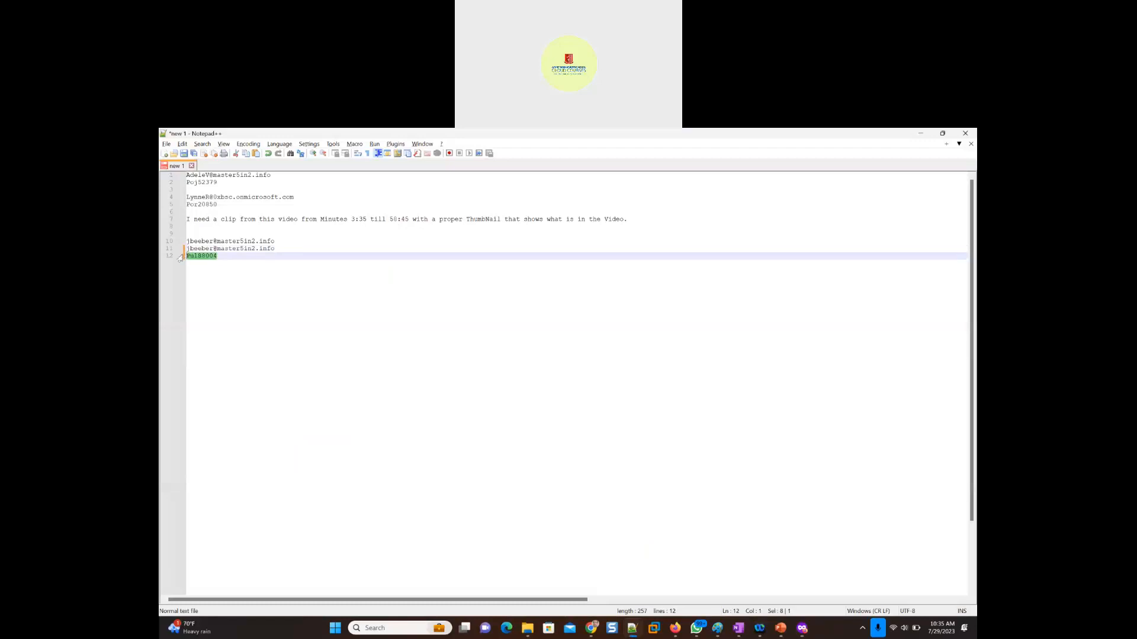
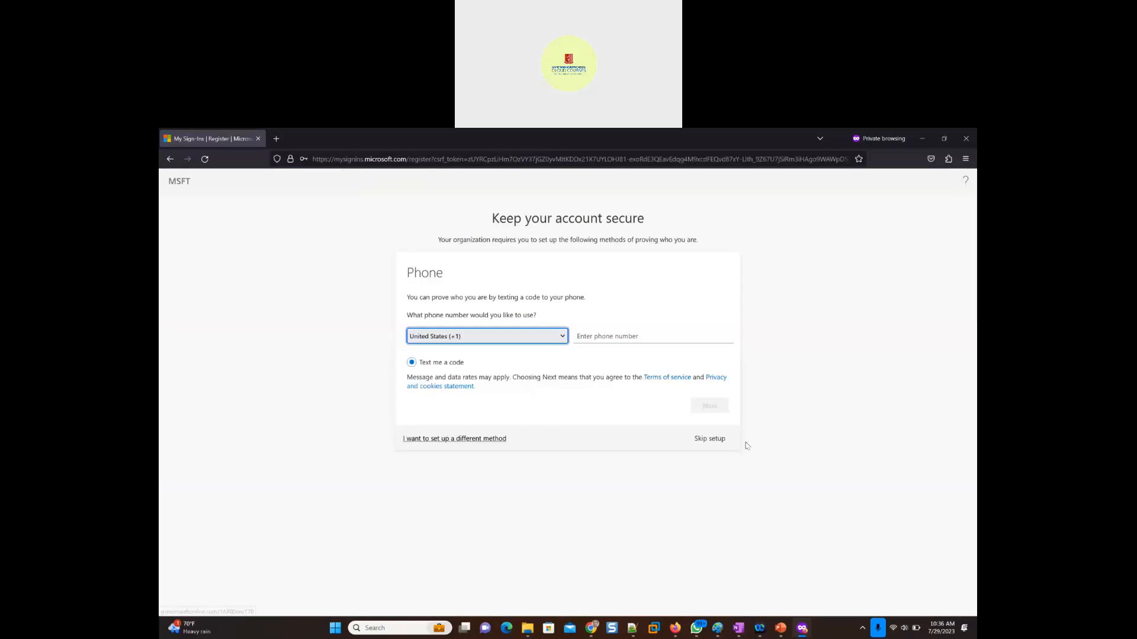
- Finish signing in as the reset user, skipping phone setup and staying signed in, then open Outlook
left_click(703, 443)
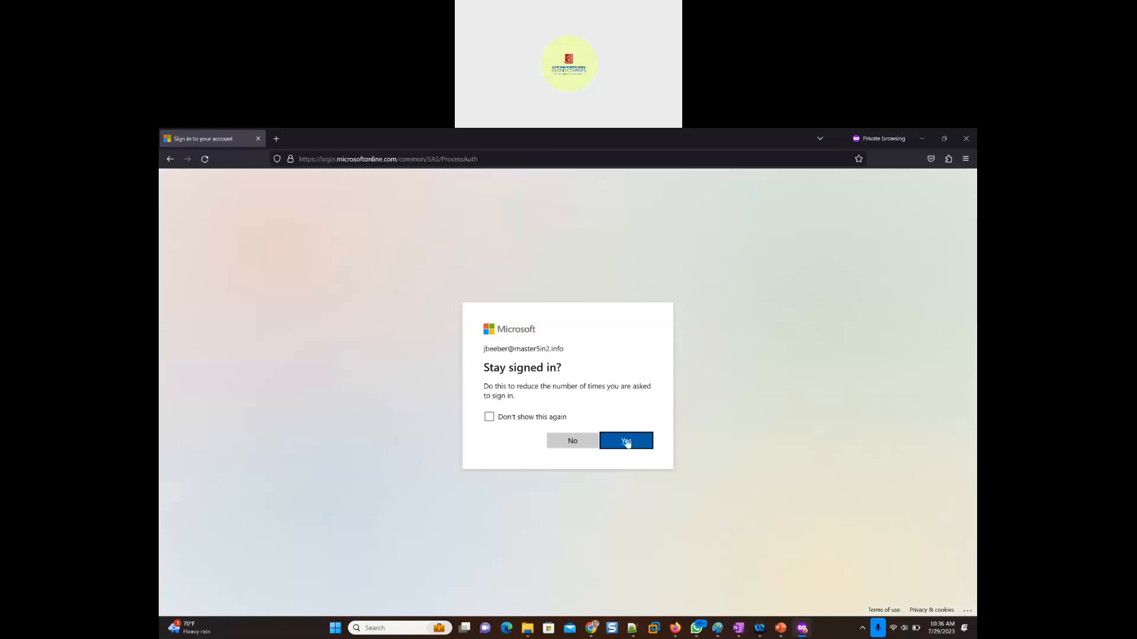
left_click(627, 443)
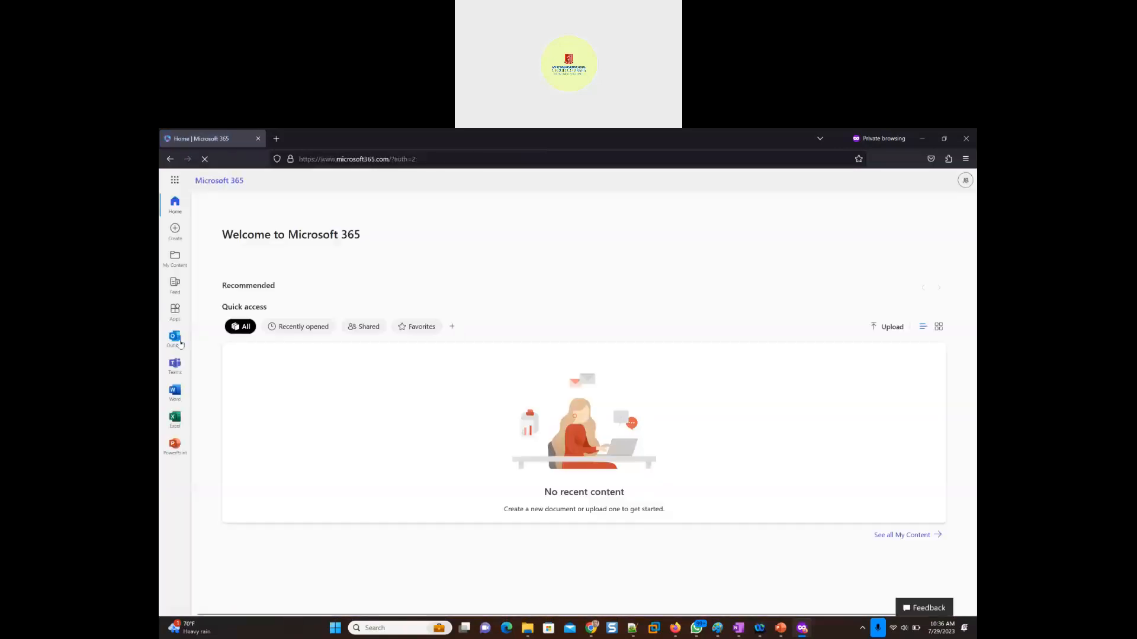
left_click(176, 339)
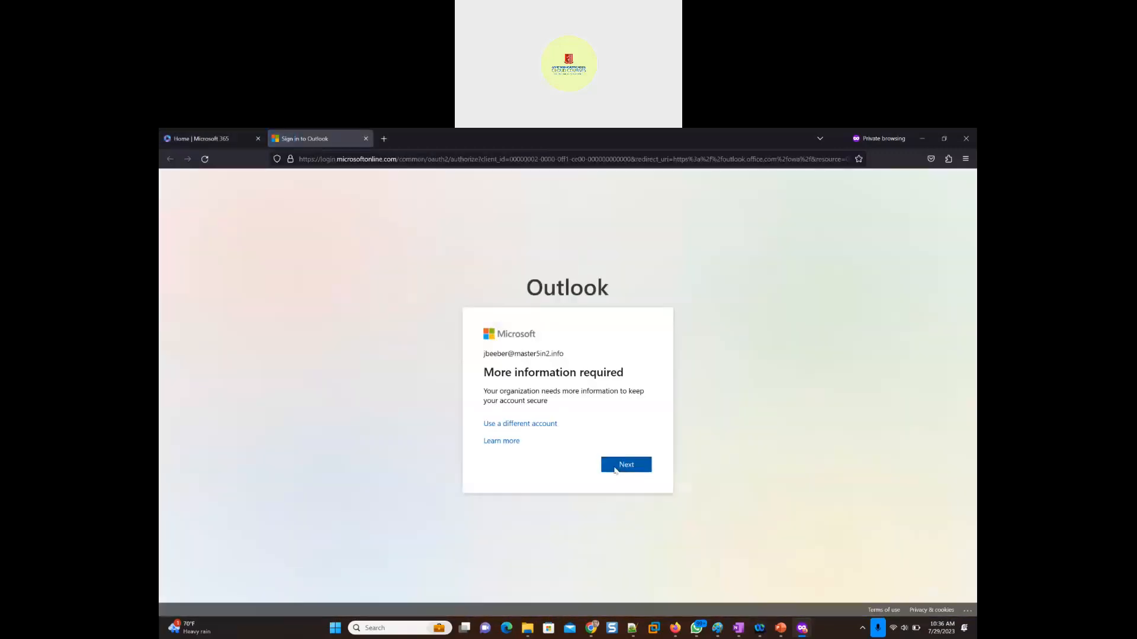
left_click(616, 466)
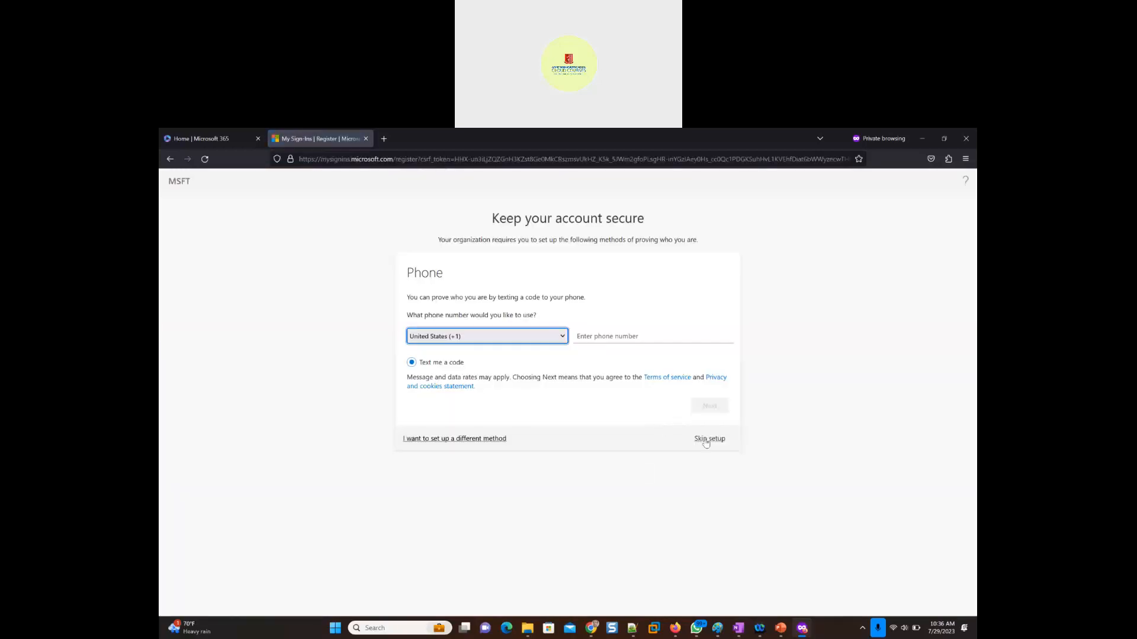
left_click(707, 439)
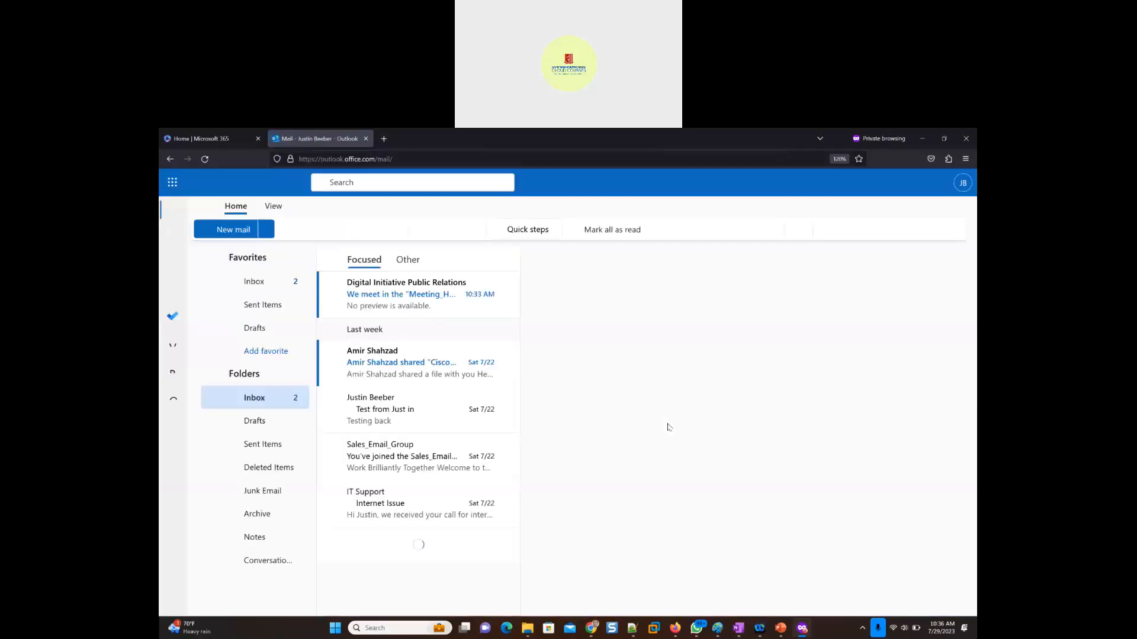
- Accept the Meeting_Hall_F7 Digital Initiative invite and switch to the July 2023 calendar
left_click(384, 303)
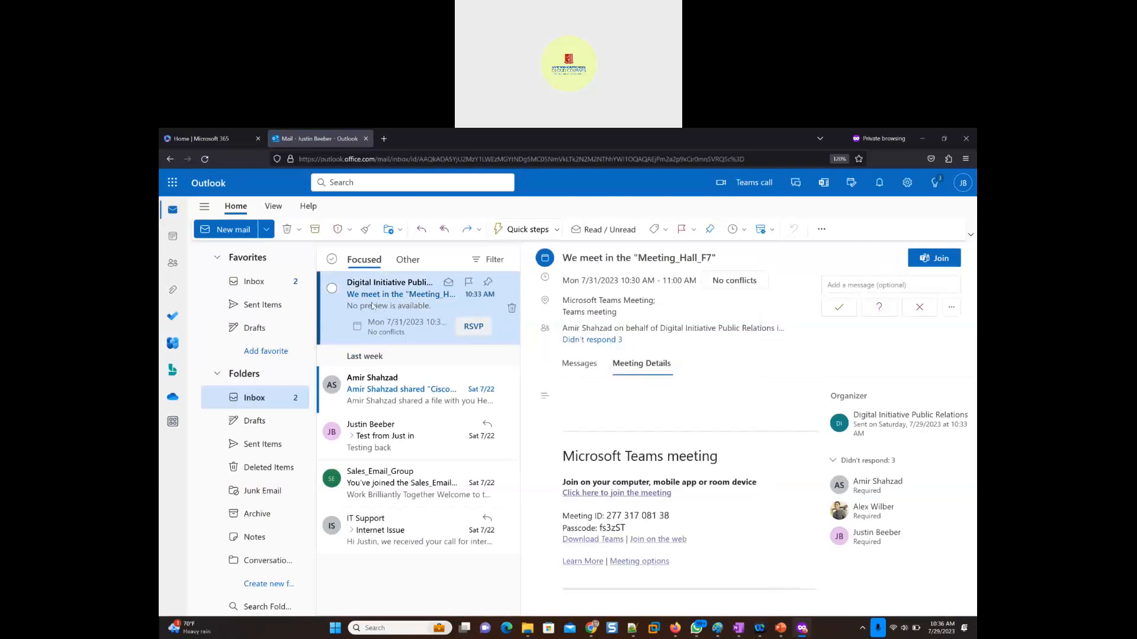
left_click(574, 369)
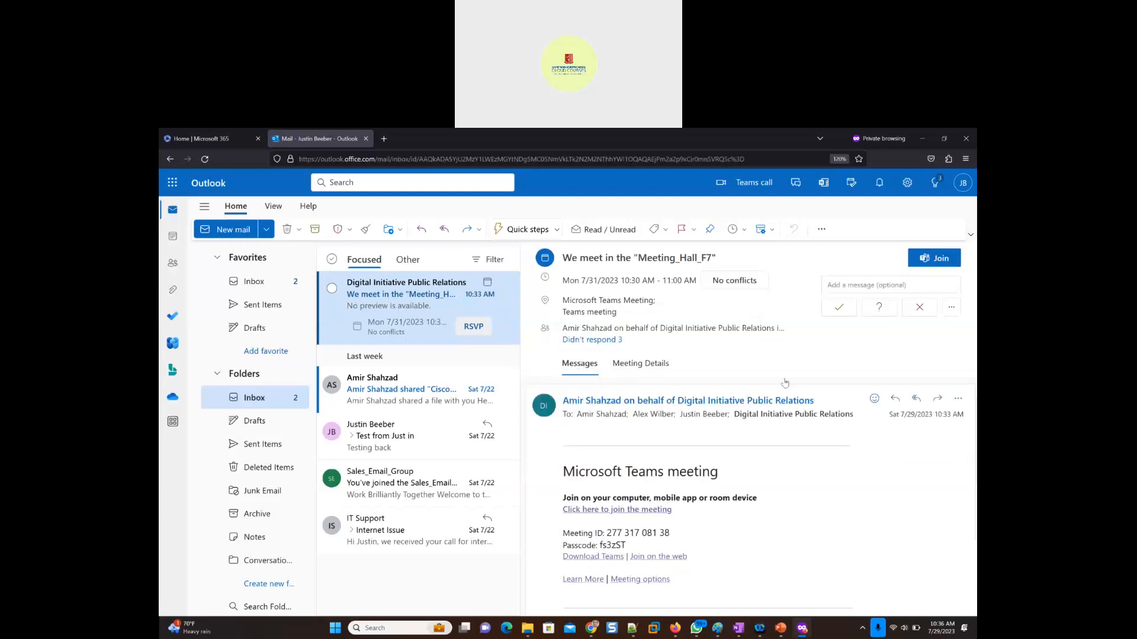
left_click(839, 307)
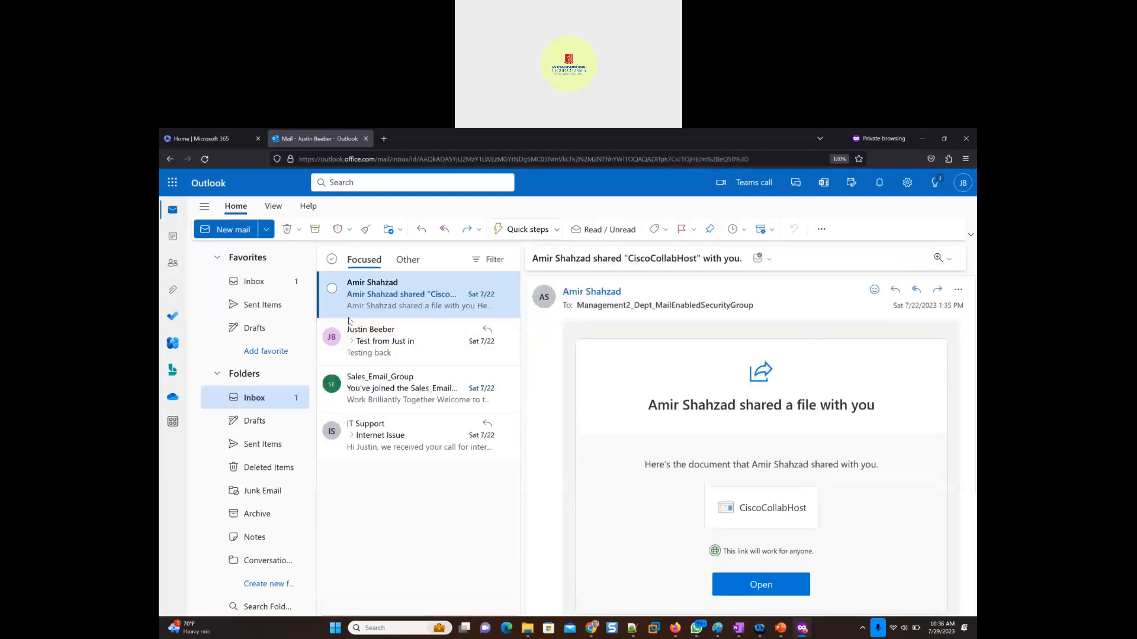
left_click(172, 237)
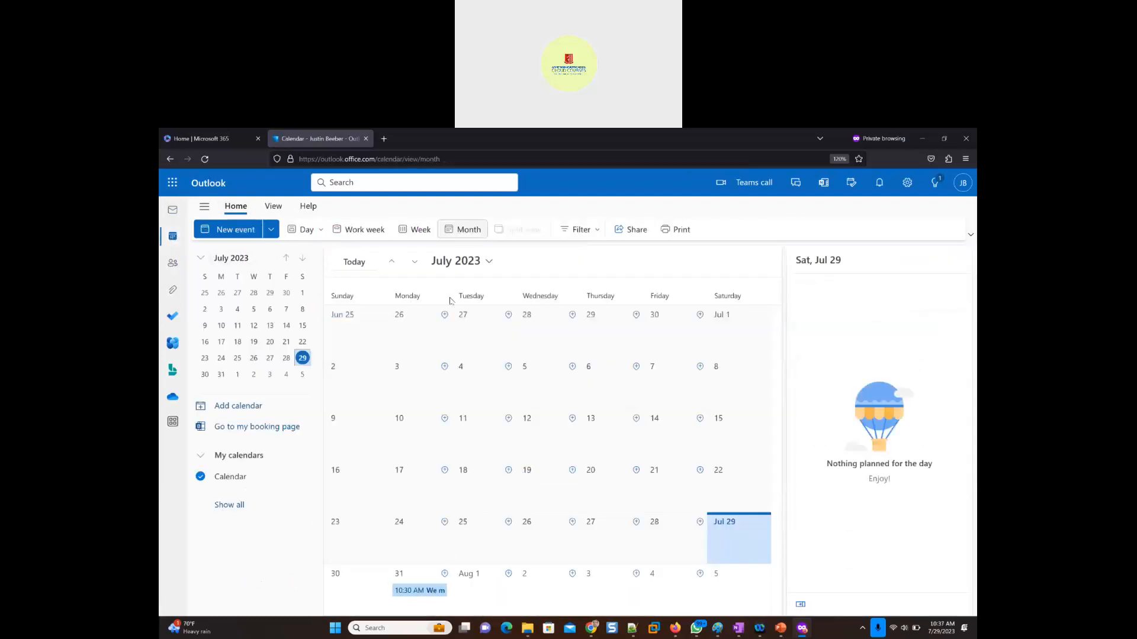
- Open the Jul 31 10:30 AM Meeting_Hall_F7 event to confirm it is marked attending
left_click(411, 595)
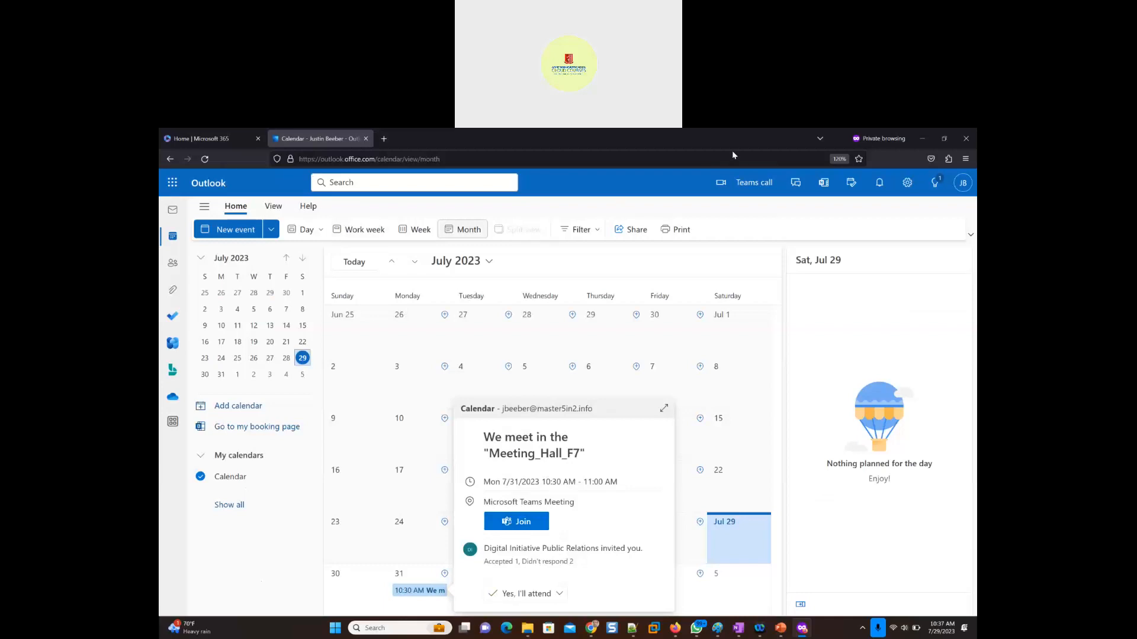
key("alt+Tab")
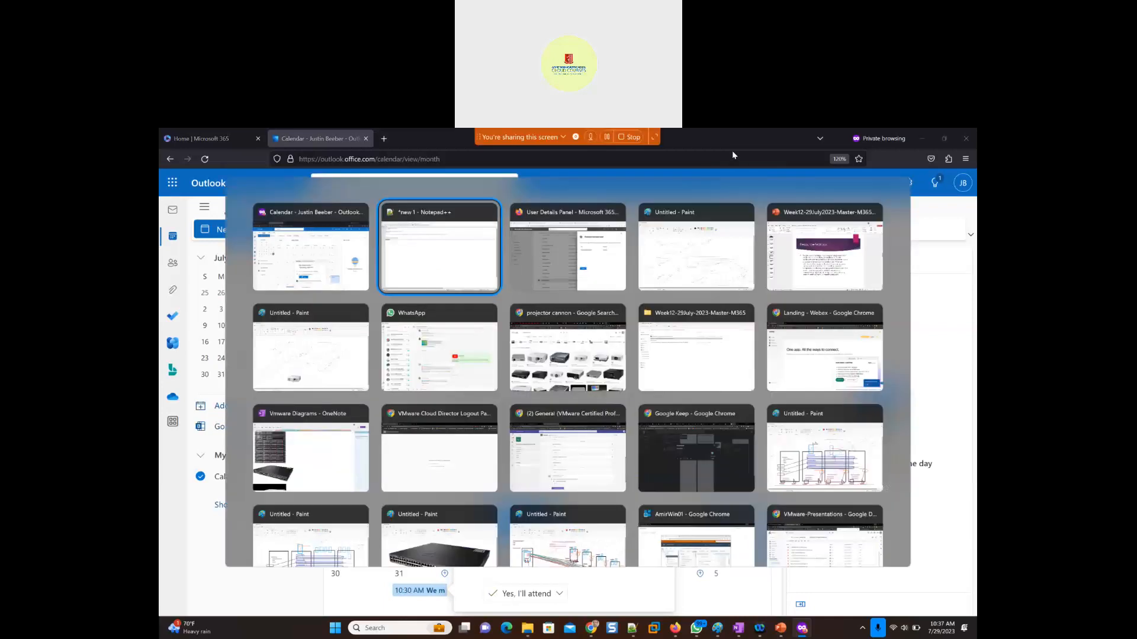
- Close the admin center's password-reset confirmation and go to slide 7 of the PowerPoint deck
key("alt+Tab")
key("Tab")
key("Tab")
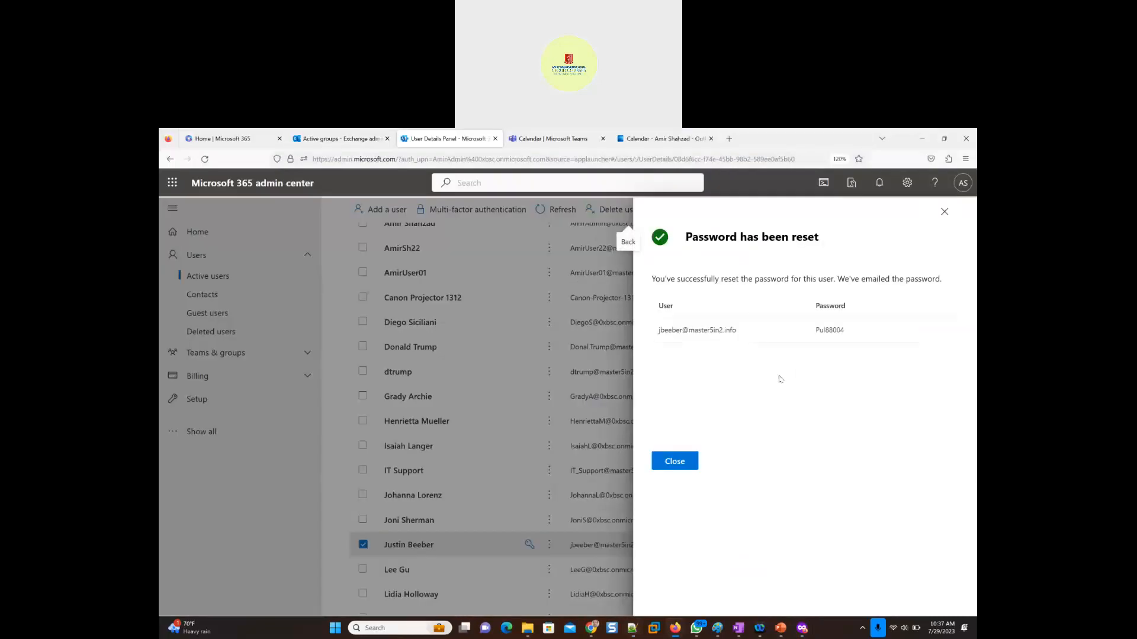
left_click(674, 461)
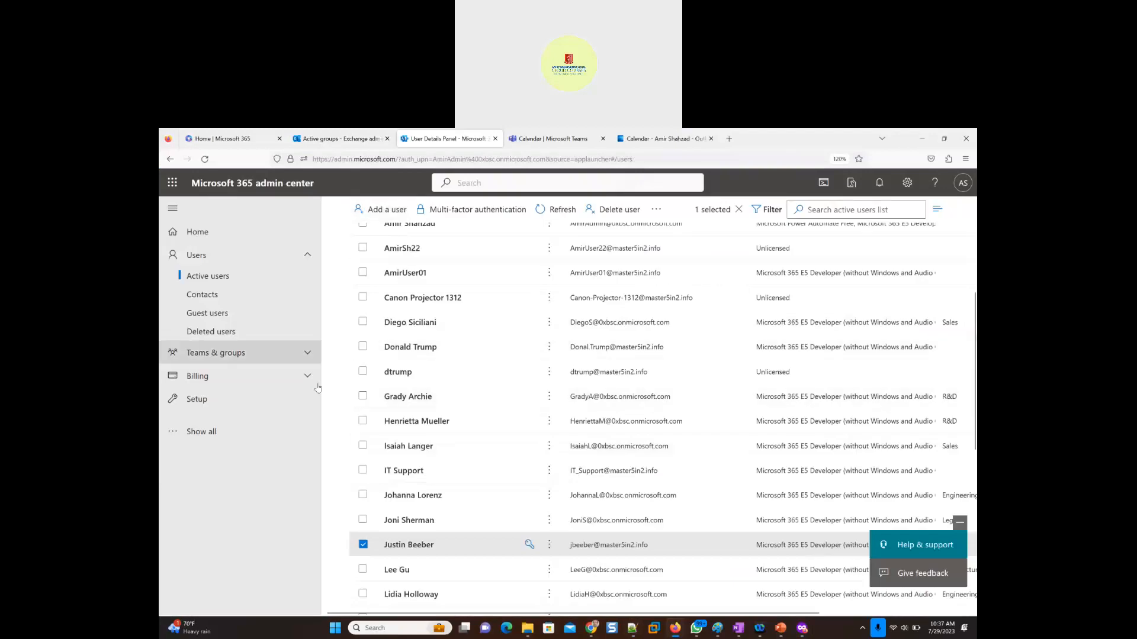
left_click(781, 628)
left_click(190, 417)
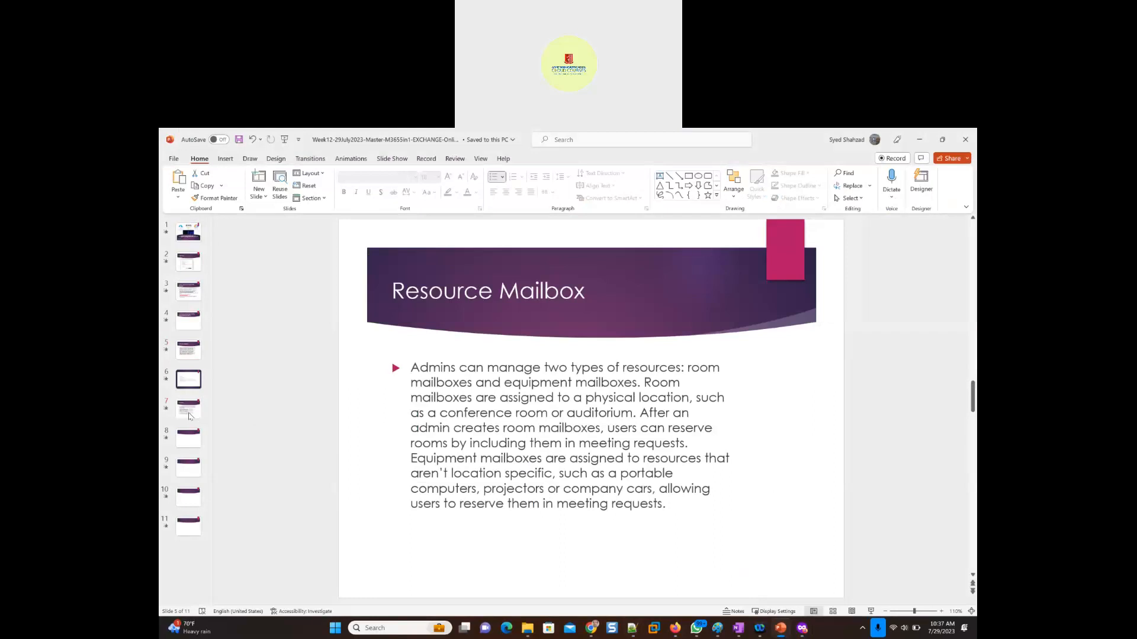
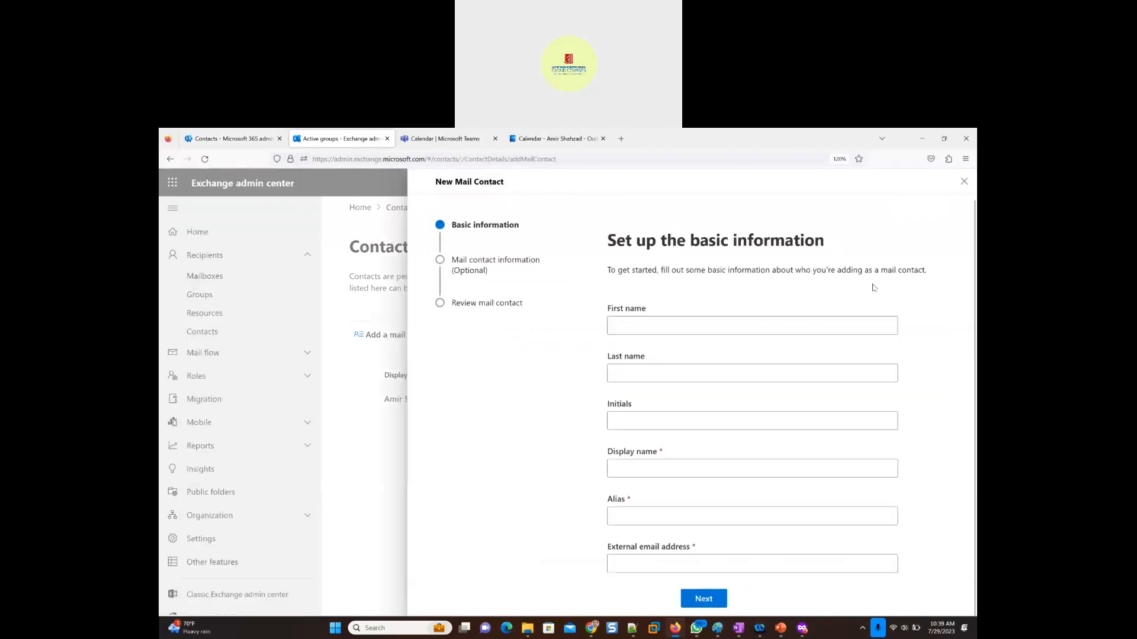
- Enter the contact's first name and move the surname into the Last name field
left_click(711, 320)
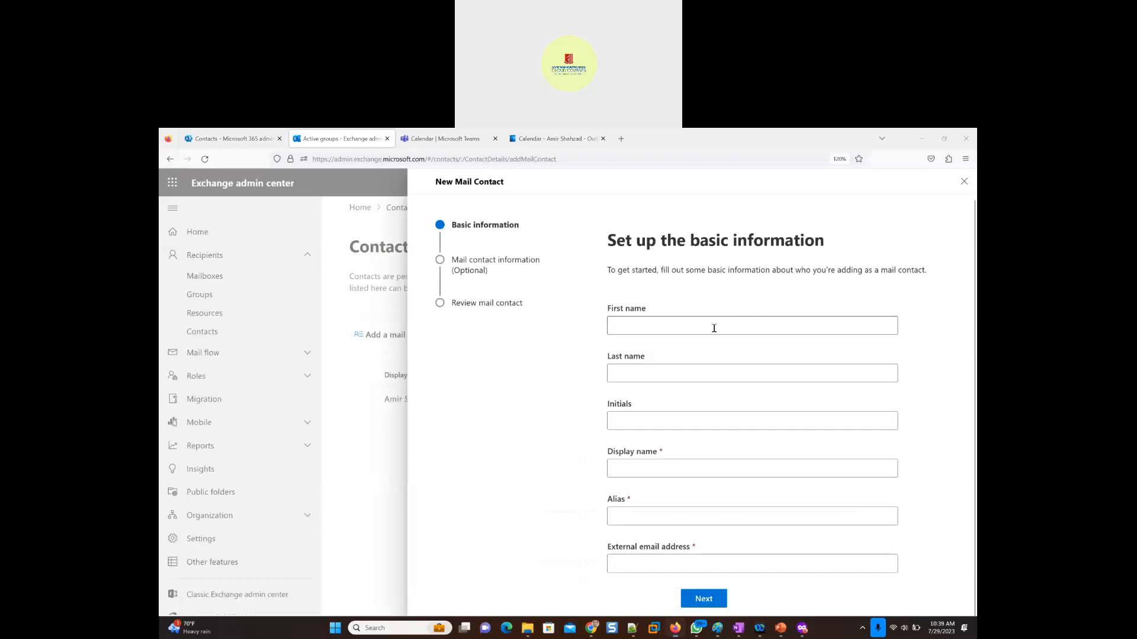
left_click(714, 329)
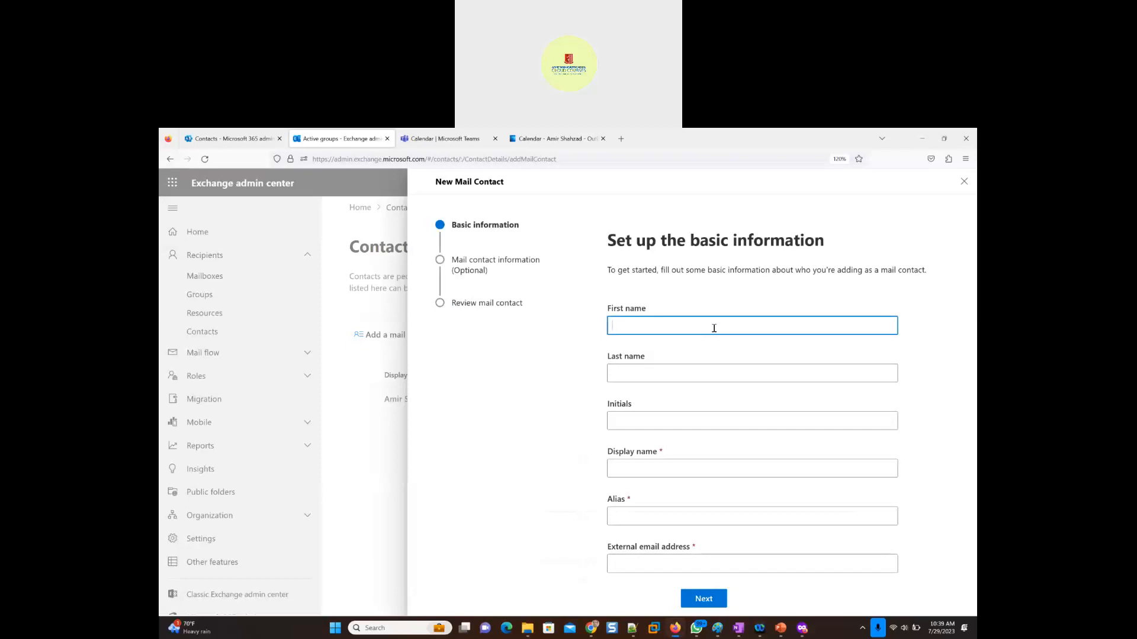
type("John Travolta")
key("Tab")
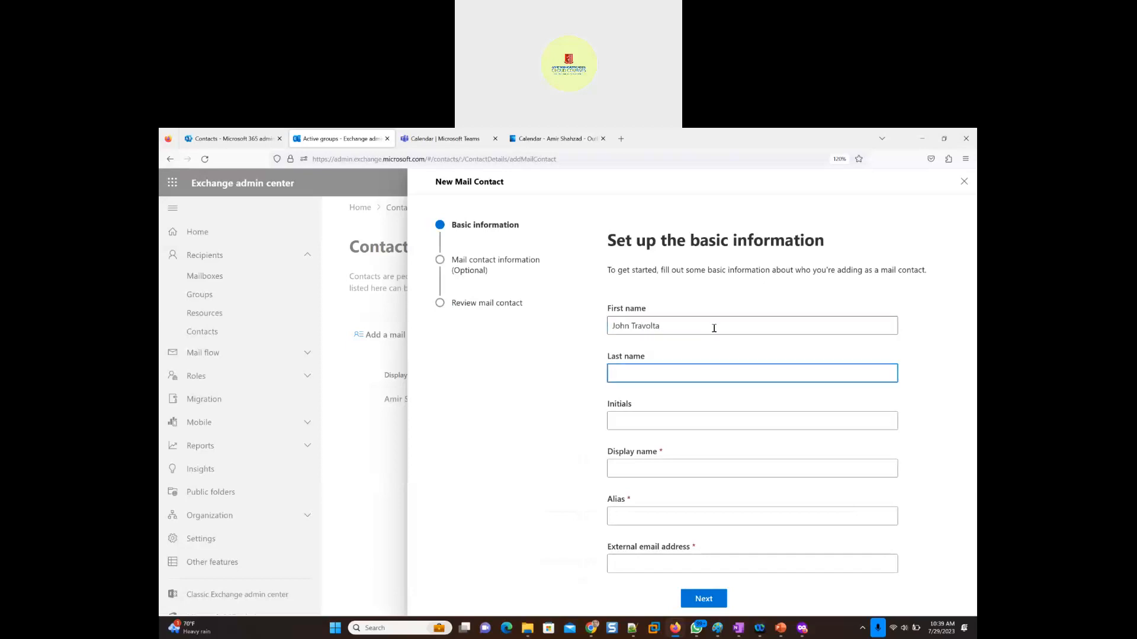
key("shift+Tab")
left_click(714, 328)
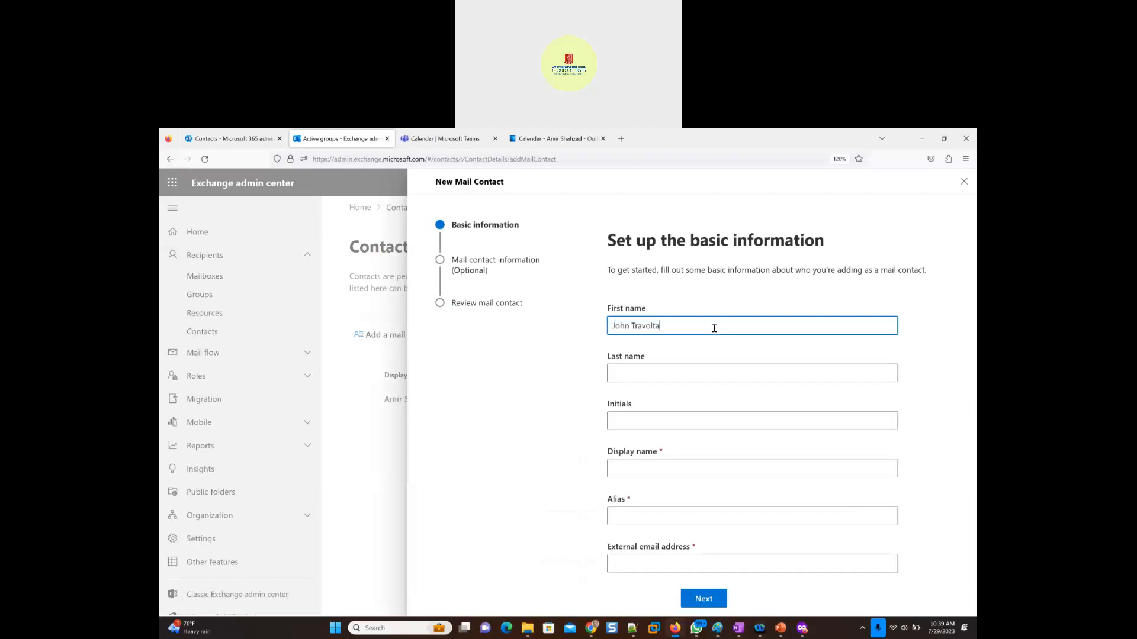
key("shift+Left")
key("shift+Left")
key("shift+Left")
key("shift+Left")
key("shift+Left")
key("shift+Left")
key("shift+Left")
key("shift+Left")
key("ctrl+x")
key("Tab")
key("ctrl+v")
key("Tab")
key("Tab")
- Type the contact's full name as the display name and copy it into Alias
type("John Tr")
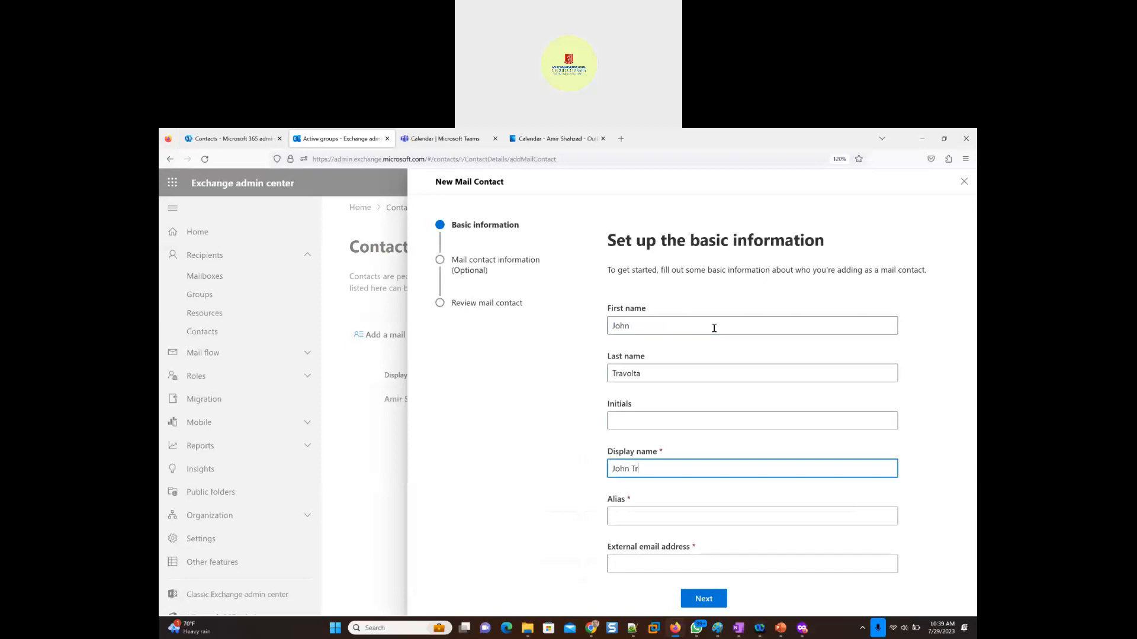
type("avolta")
left_click(656, 514)
left_click(675, 468)
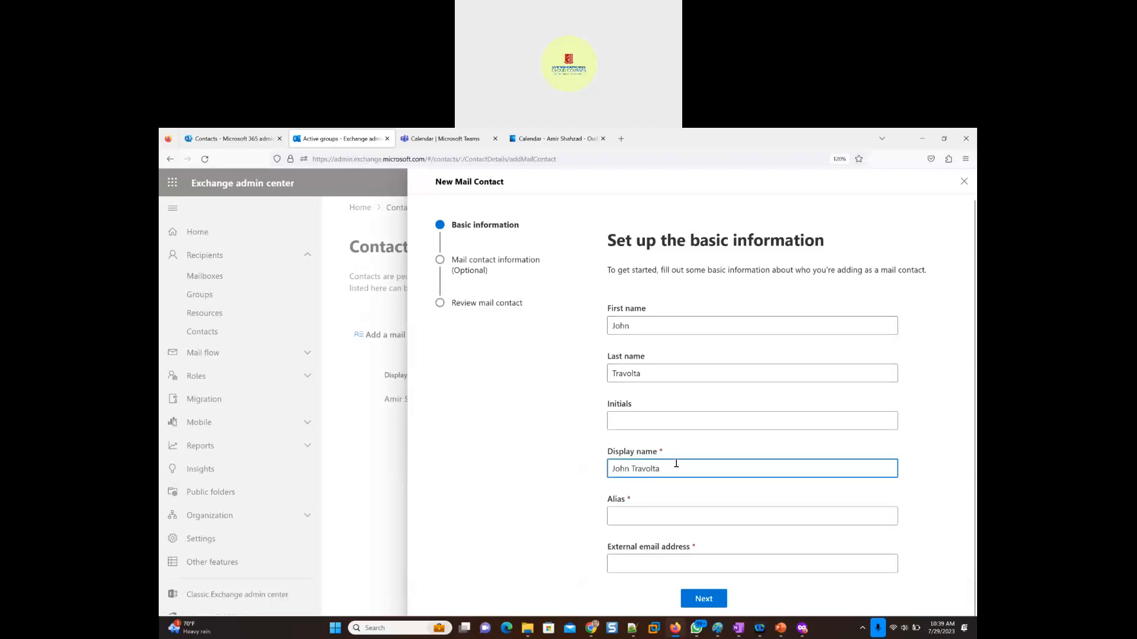
left_click_drag(608, 470, 600, 471)
key("ctrl+c")
left_click(629, 518)
key("ctrl+v")
- Enter the contact's external Gmail address as the external email address
left_click(643, 562)
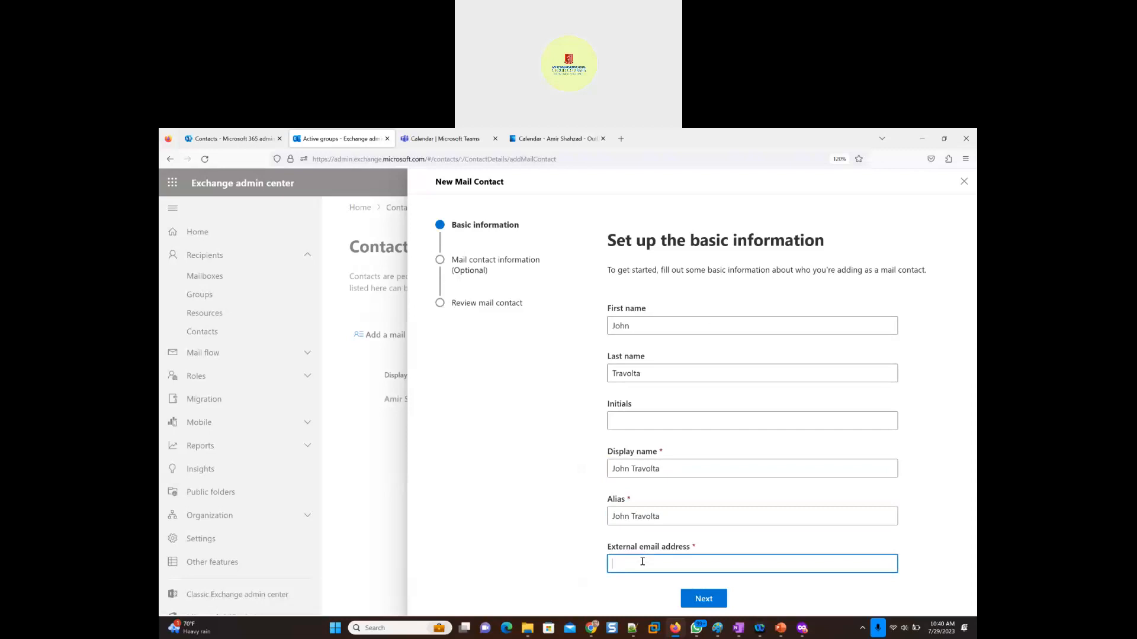
key("ctrl+v")
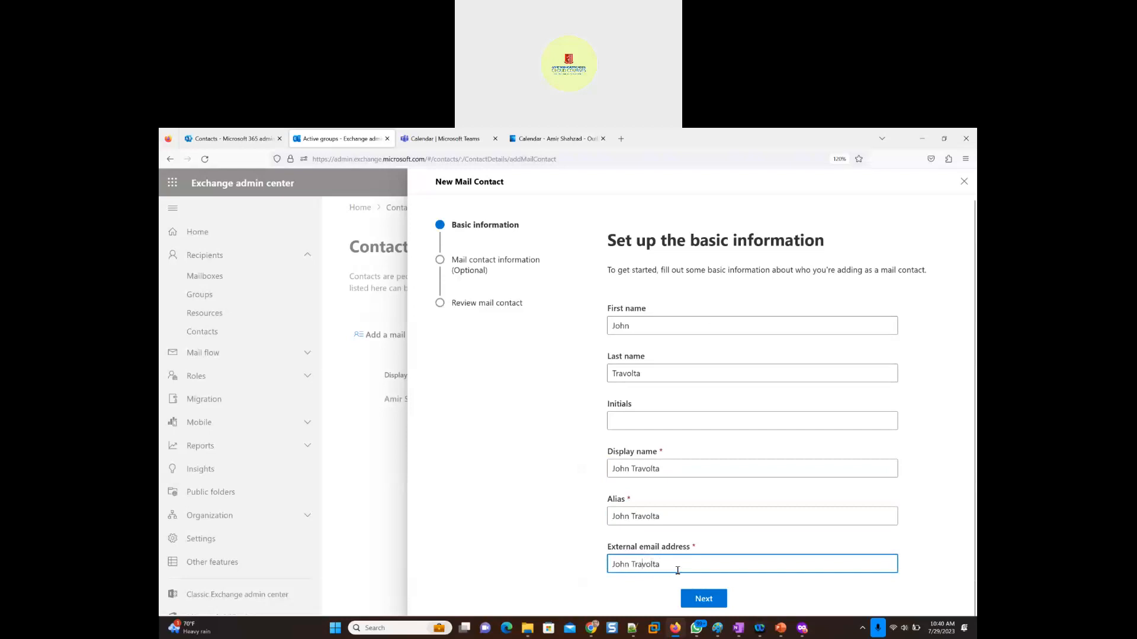
key("ctrl+Left")
key("BackSpace")
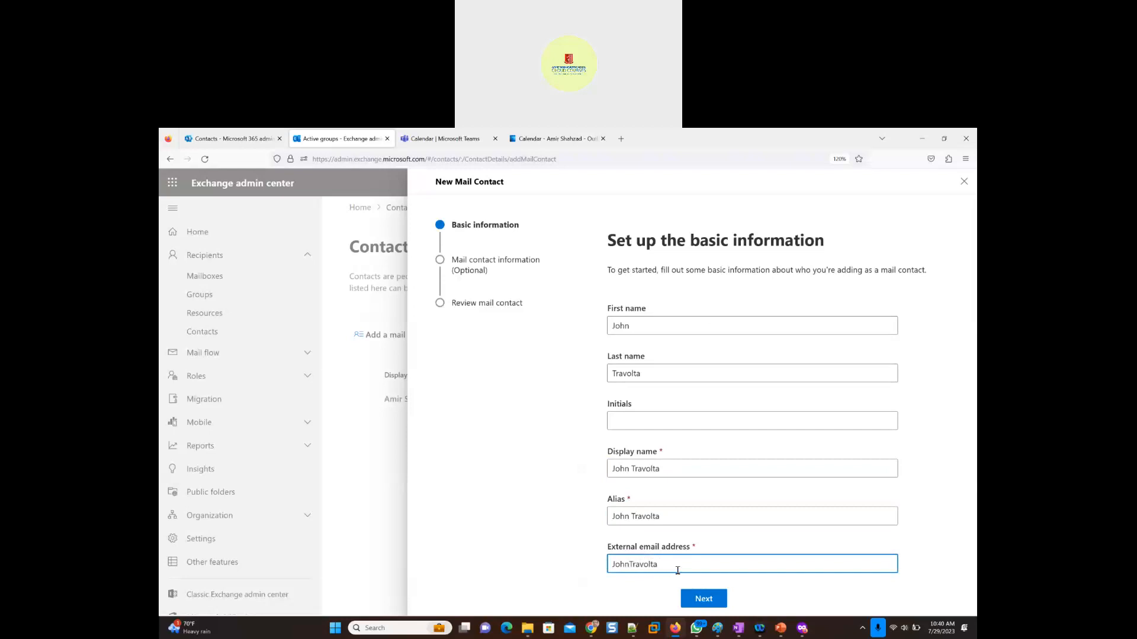
- Advance to the optional information step and expand the Organisation information section
left_click(709, 600)
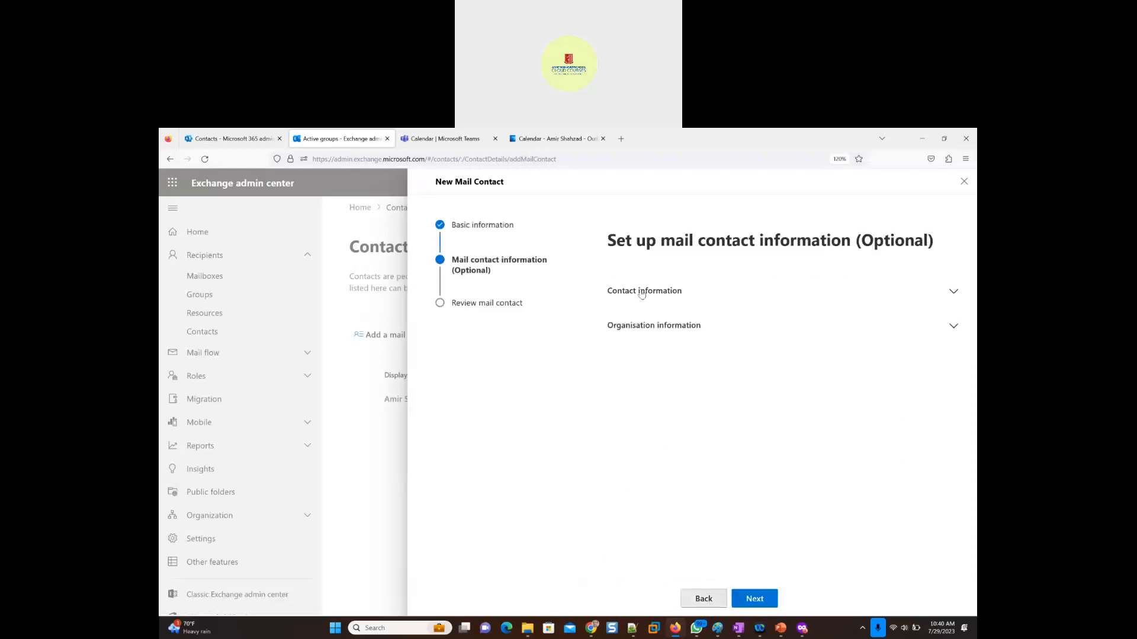
left_click(641, 292)
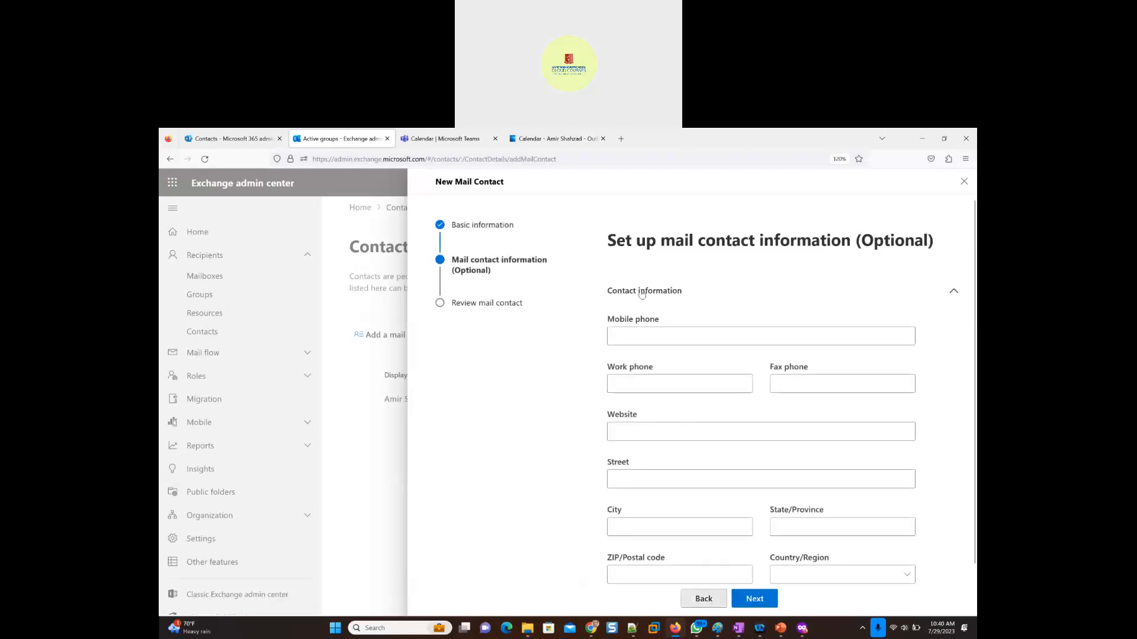
left_click(641, 292)
left_click(647, 328)
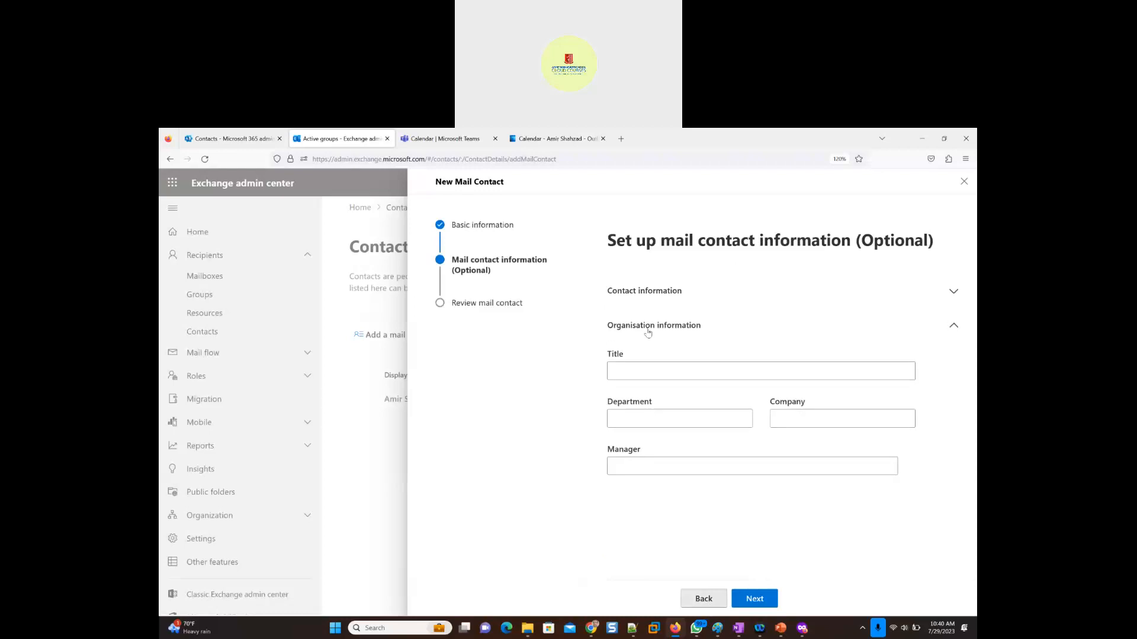
- Set title Contractor, department Sales and company ABC, then continue to the review step
left_click(641, 420)
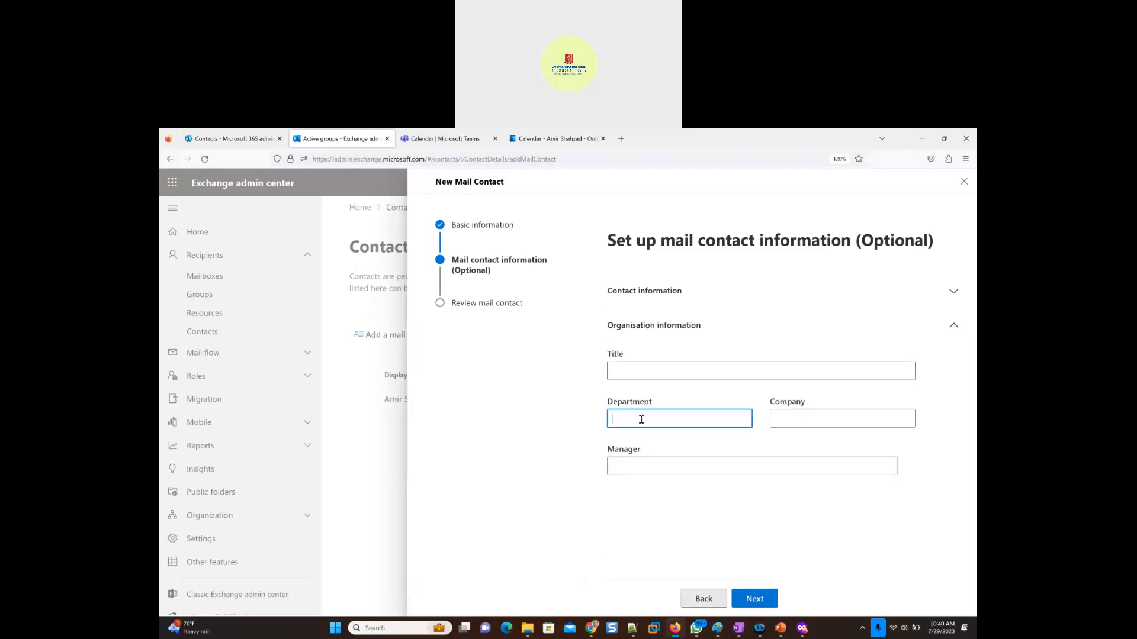
left_click(642, 372)
type("Contractor")
key("Tab")
type("Sales")
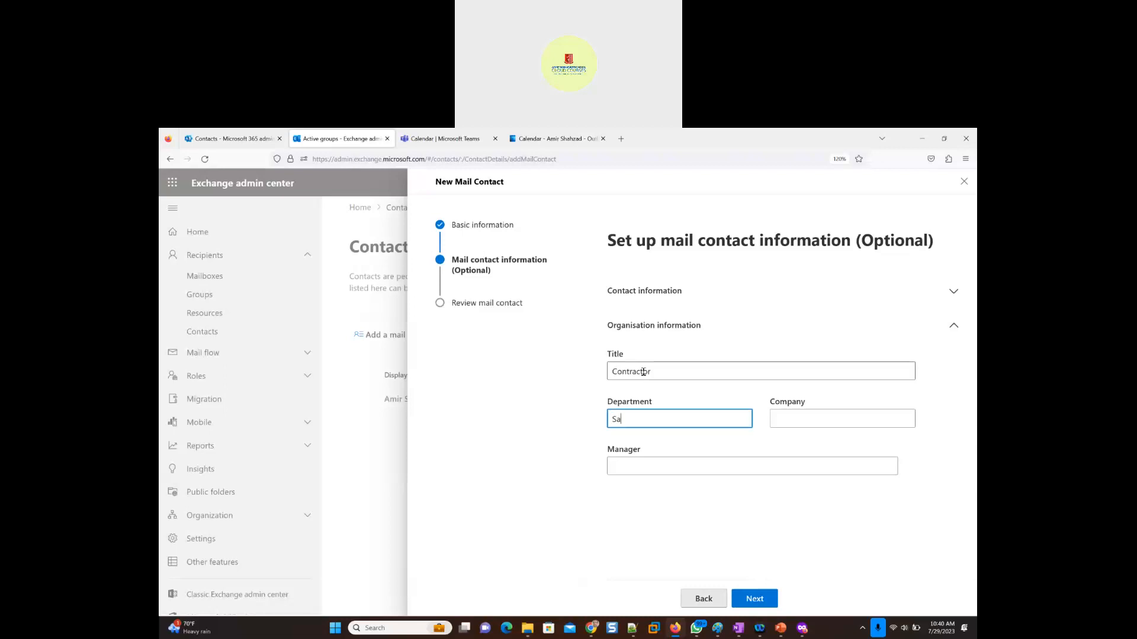
key("Tab")
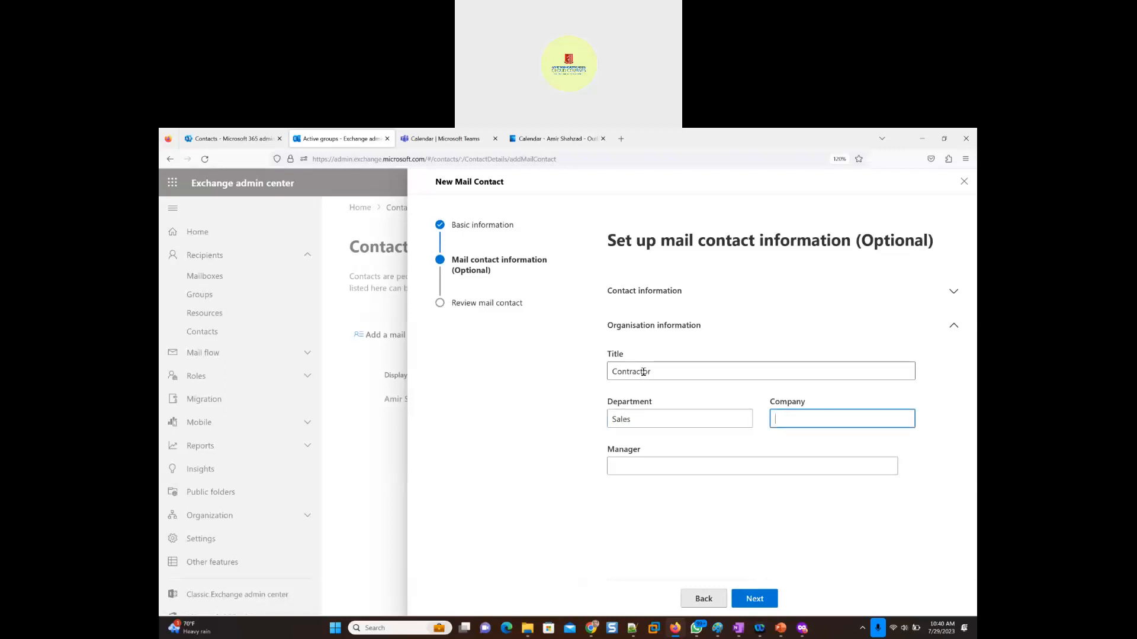
type("ABC")
key("Tab")
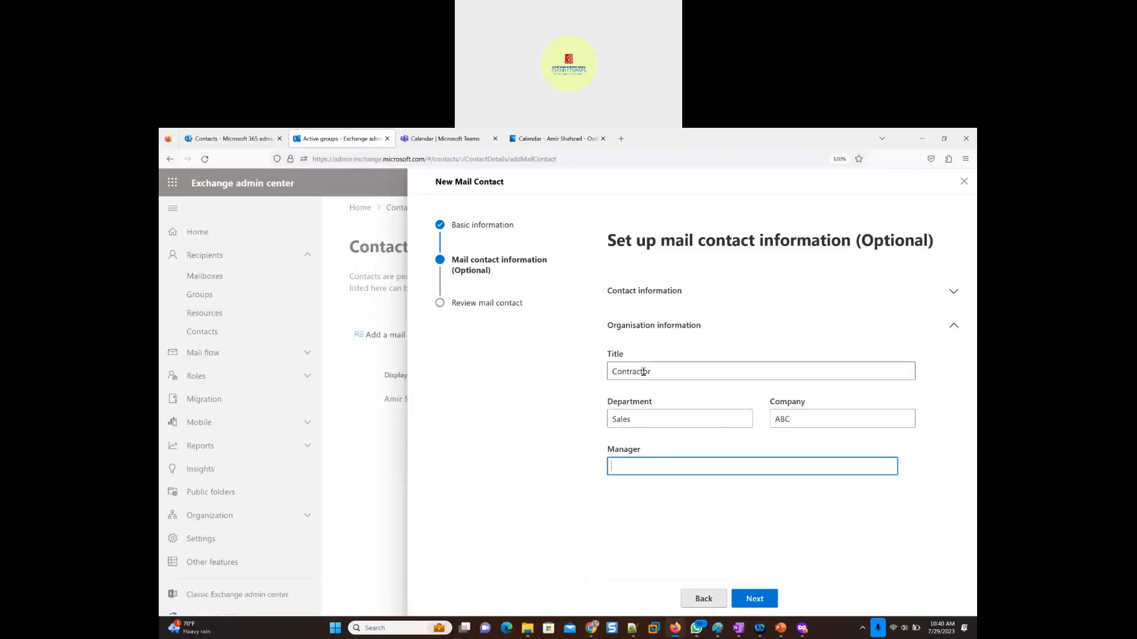
left_click(754, 599)
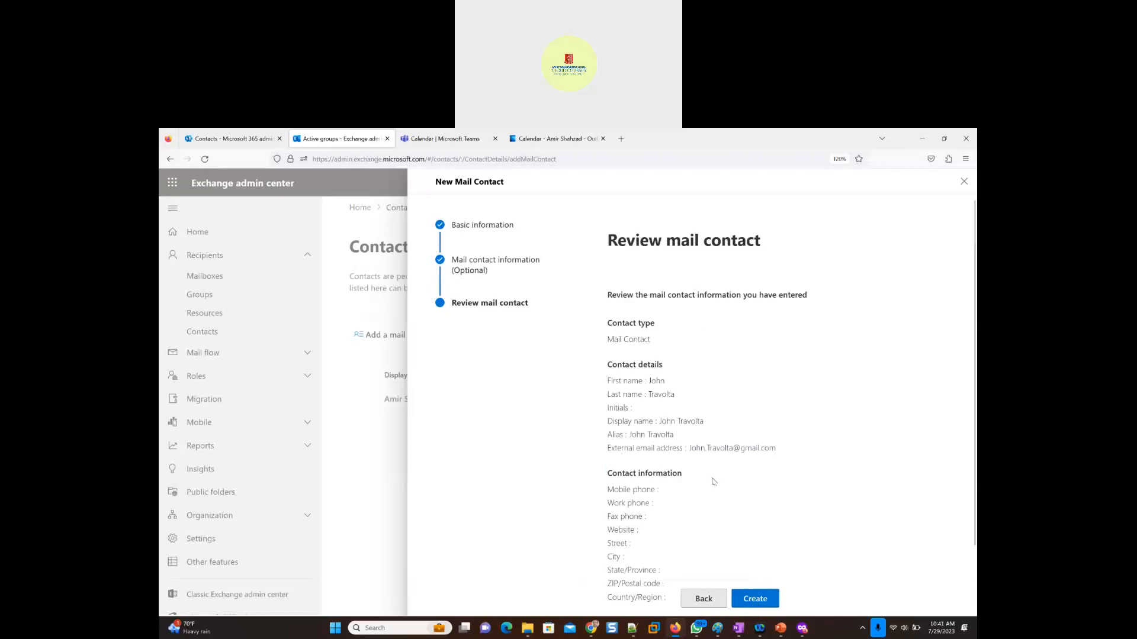
- Create the contact and inspect the 'Mail Contact Creation Failed!' error about the invalid alias
left_click(753, 595)
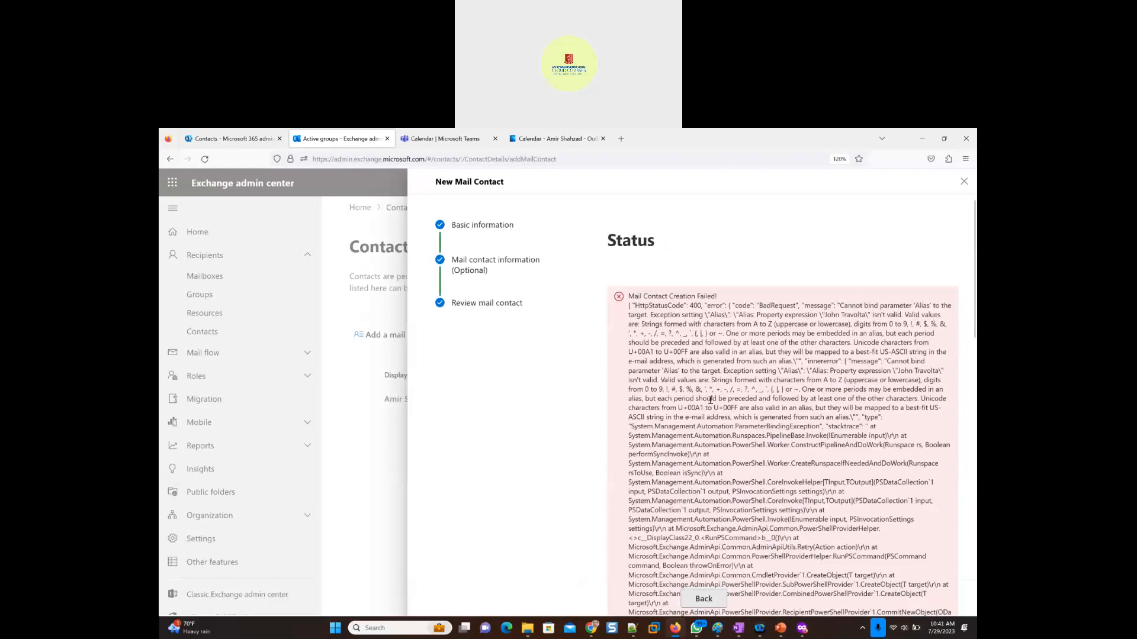
scroll(710, 400, "down", 5)
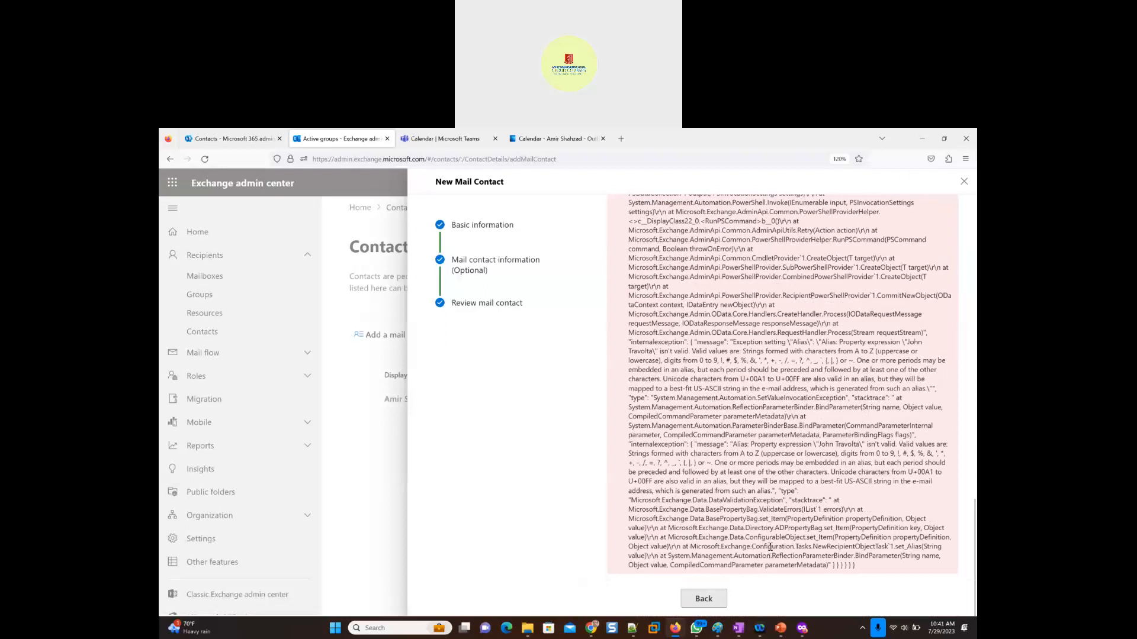
scroll(769, 532, "up", 3)
scroll(772, 445, "up", 3)
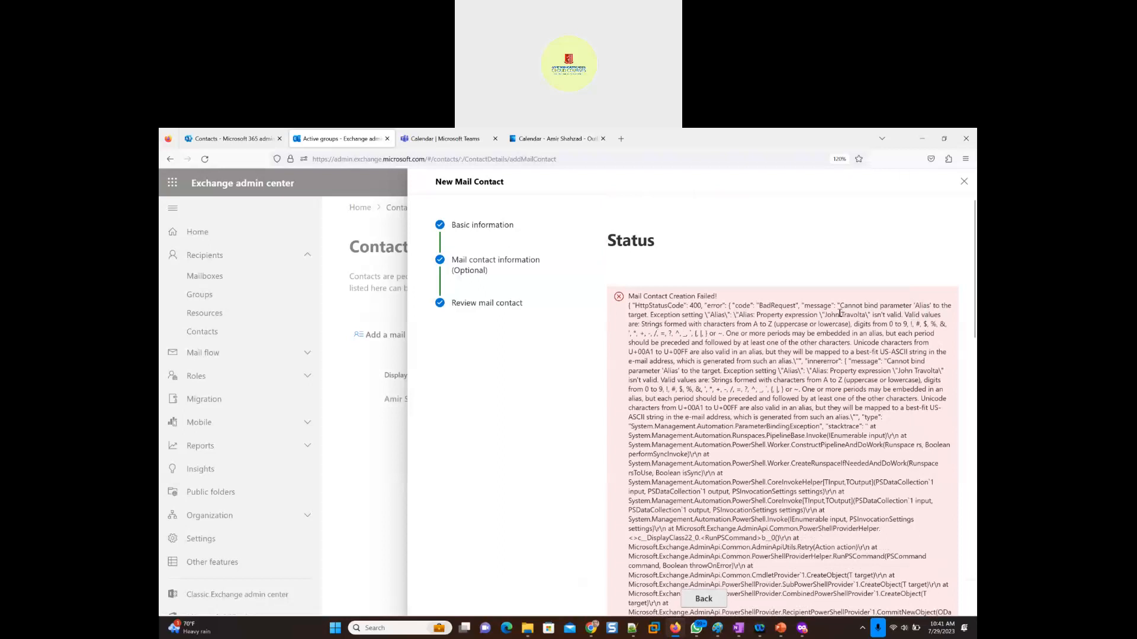
left_click_drag(844, 314, 834, 314)
- Return to basic information and replace the space in the alias with a period
left_click(703, 599)
left_click(703, 599)
left_click(704, 600)
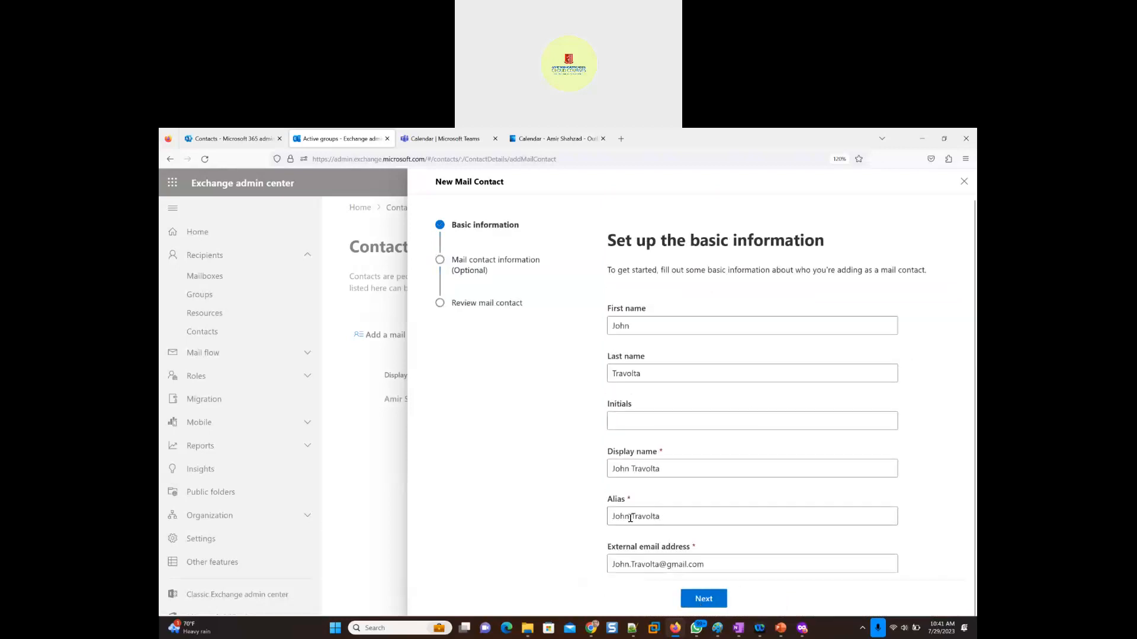
left_click(631, 517)
key("BackSpace")
type(".")
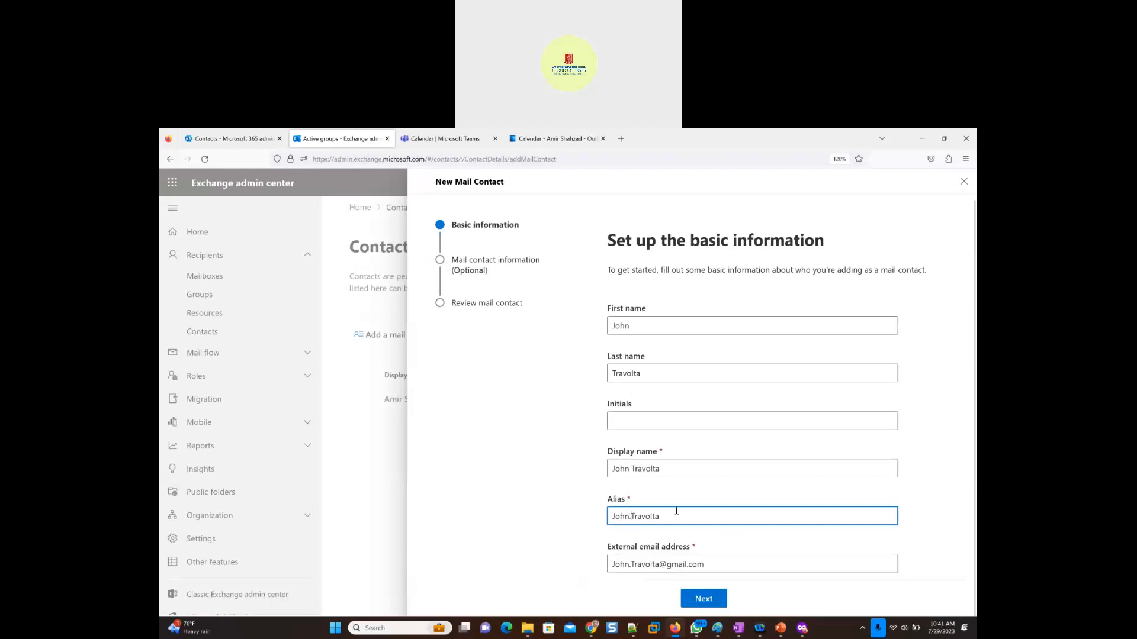
- Step through to the review page and create the mail contact again
left_click(703, 601)
left_click(758, 601)
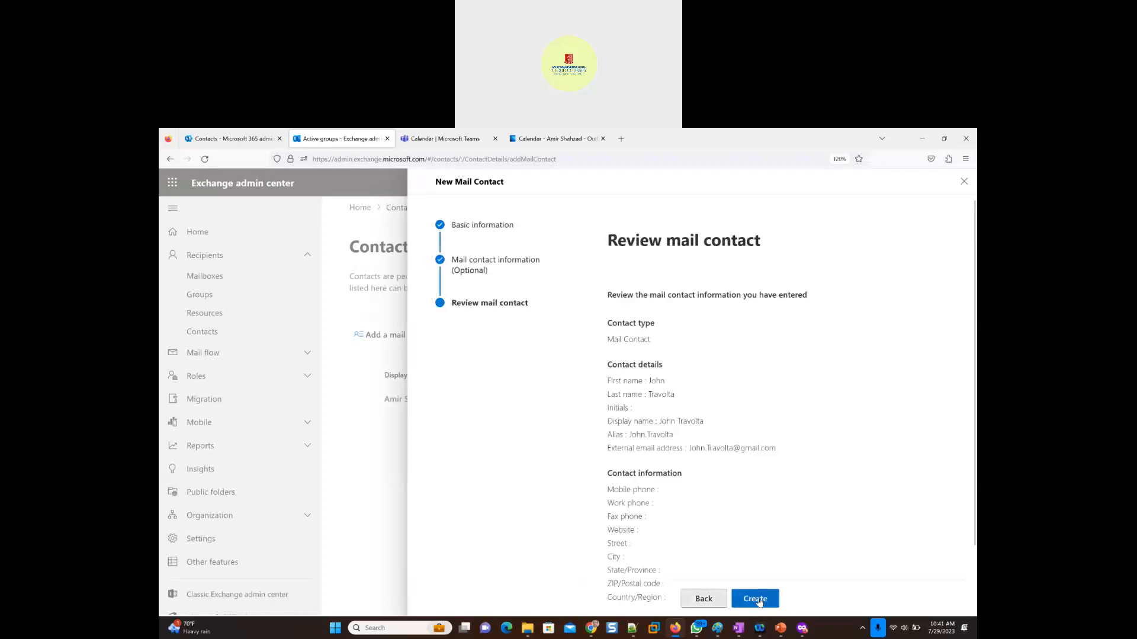
left_click(760, 600)
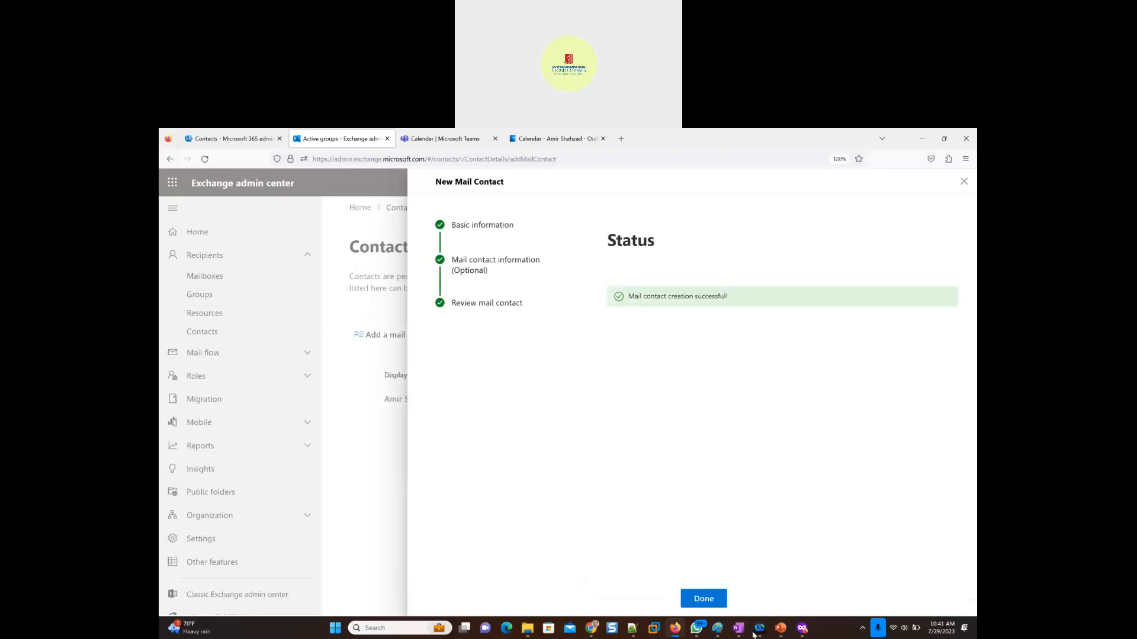
- Close the wizard, refresh Contacts to confirm the new MailContact is listed, then switch to Outlook
left_click(699, 602)
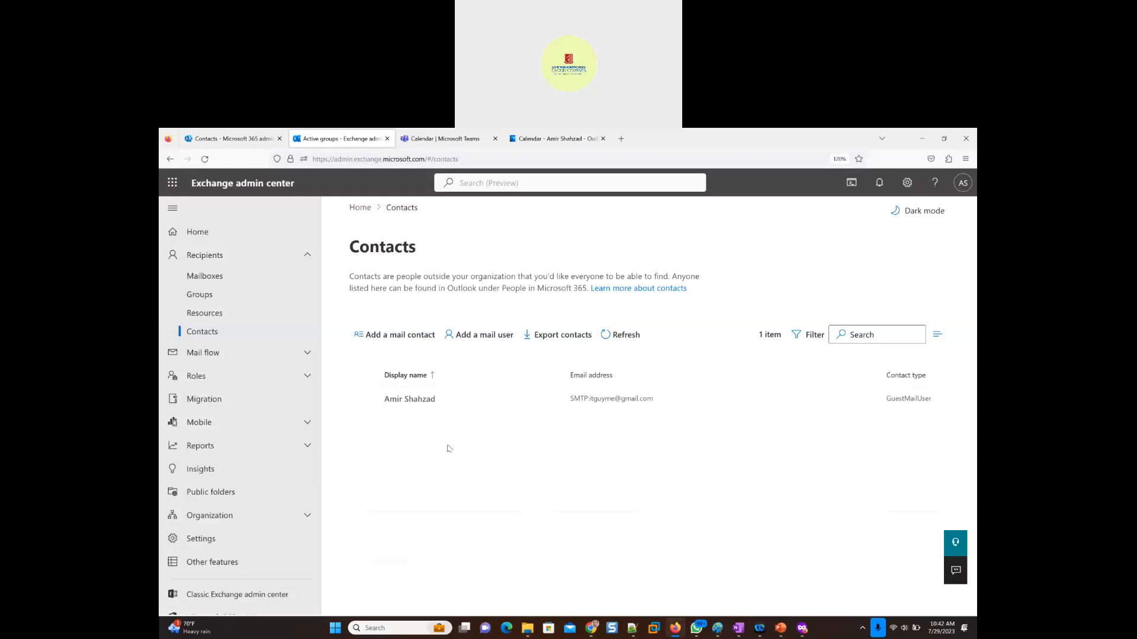
left_click(627, 337)
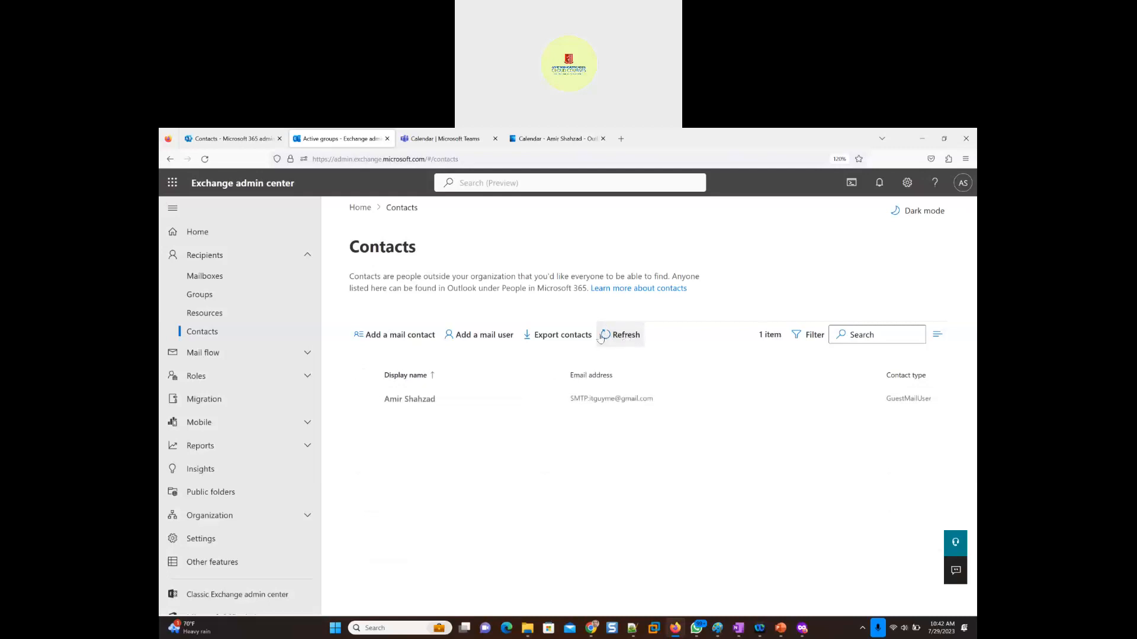
left_click(395, 340)
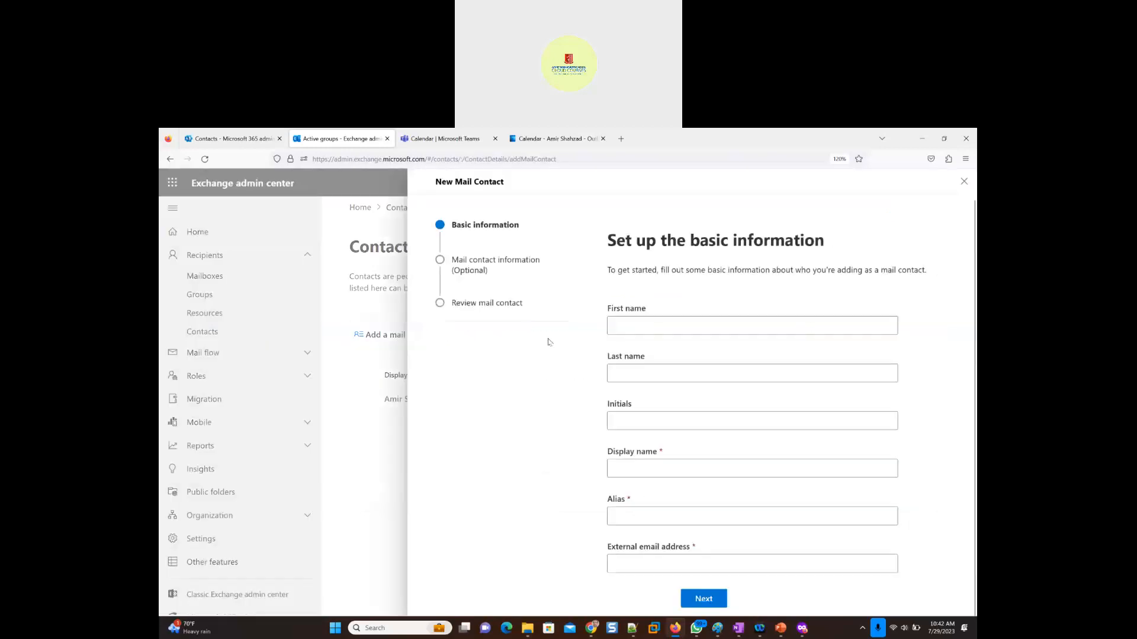
left_click(963, 181)
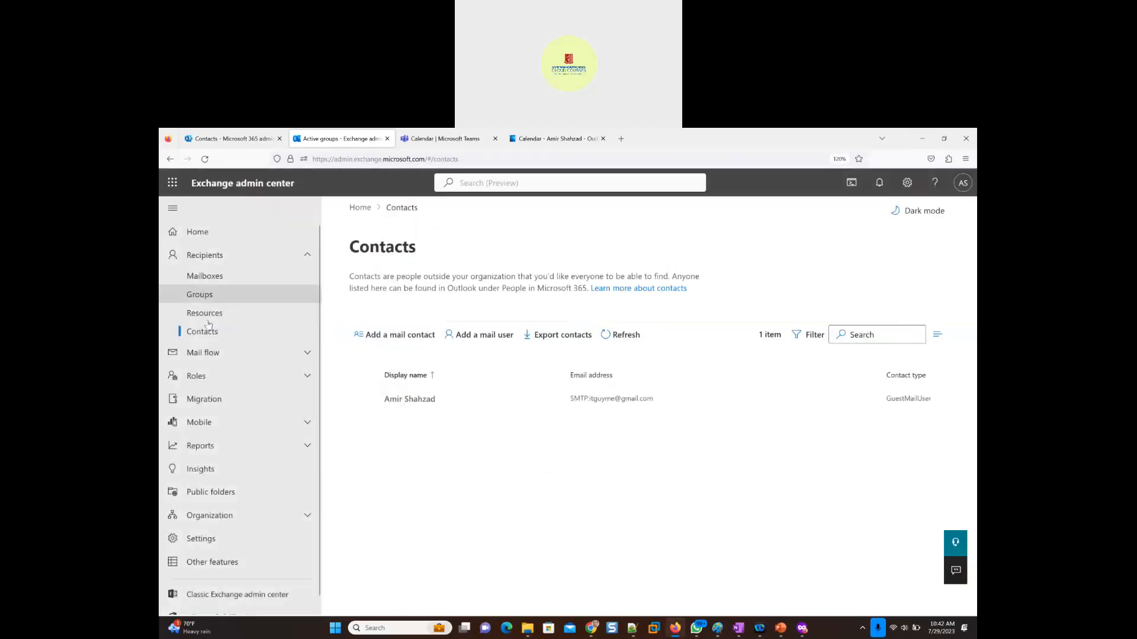
left_click(210, 314)
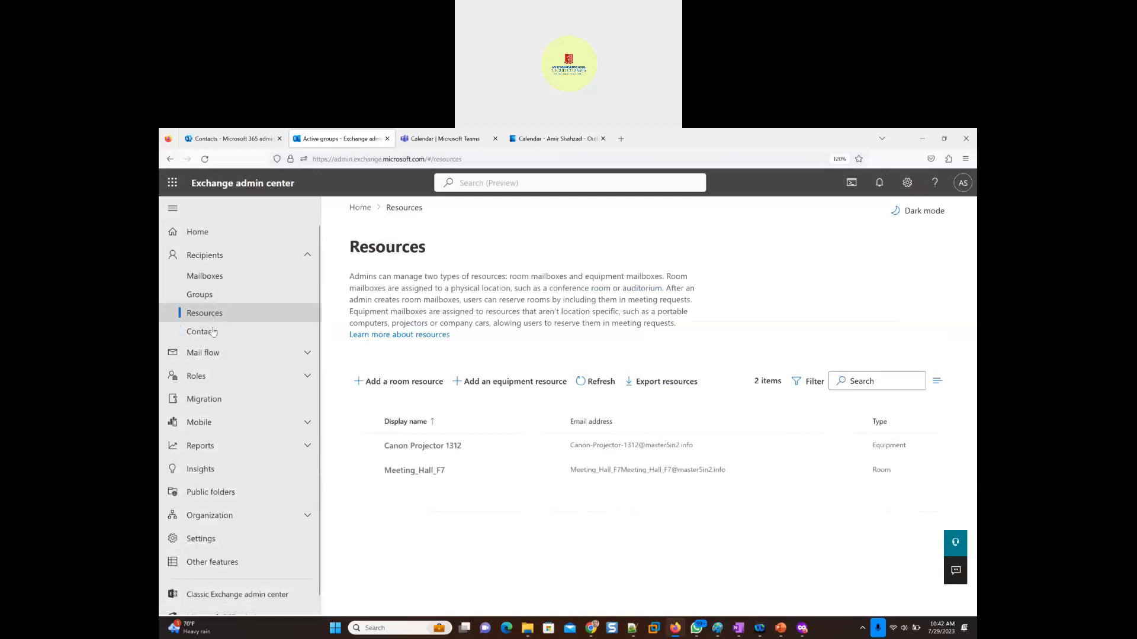
left_click(209, 335)
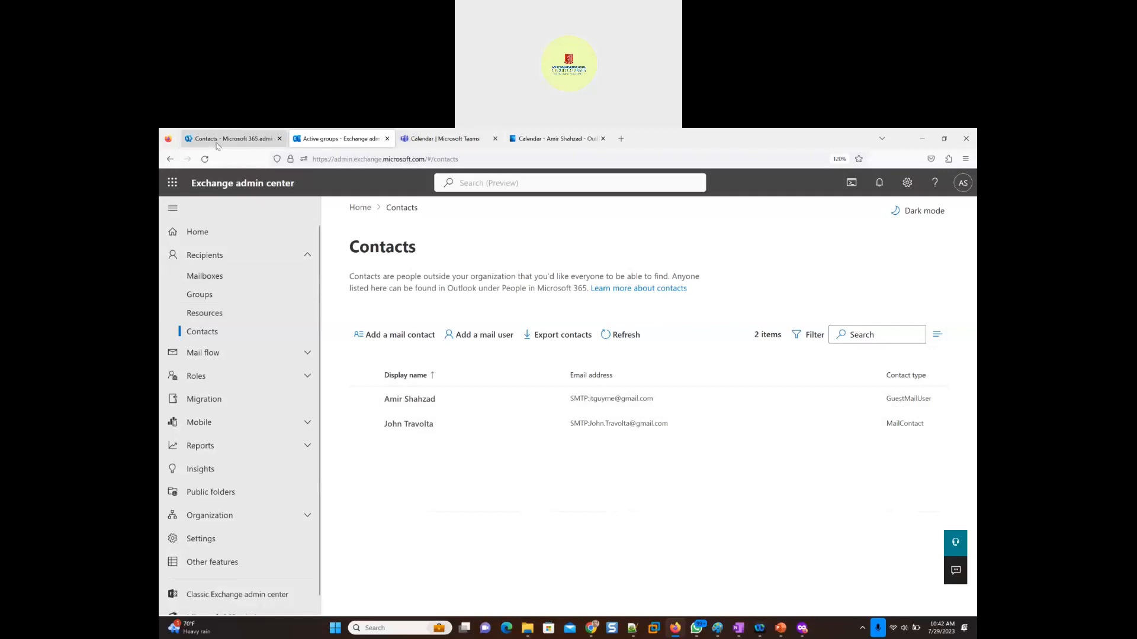
left_click(516, 145)
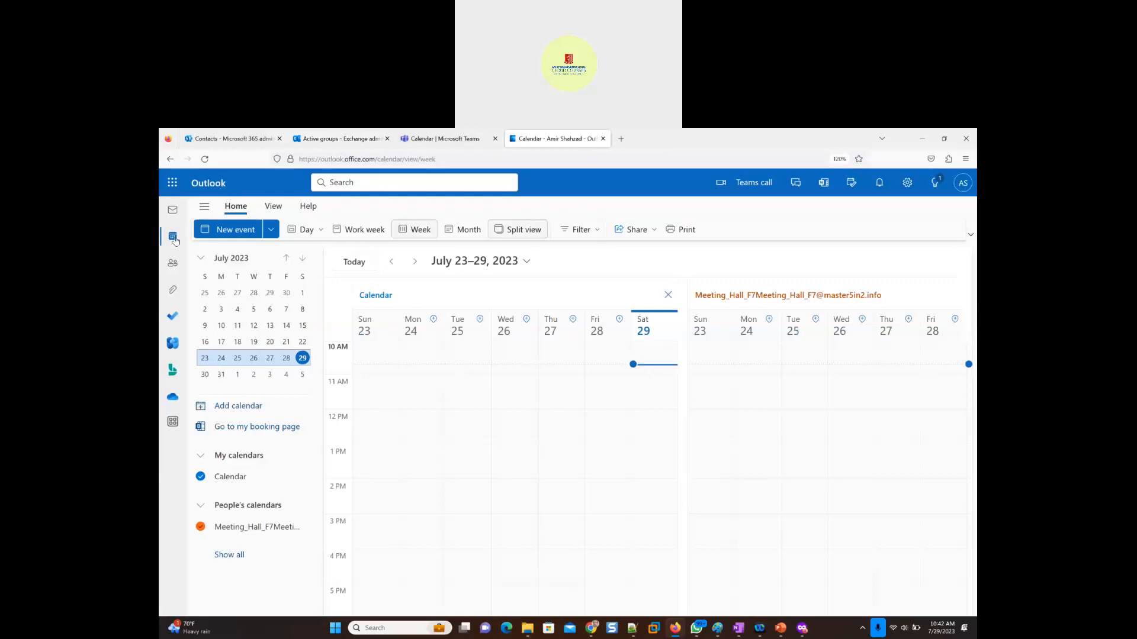
- Switch Outlook from the calendar to Mail and start a new message
left_click(172, 213)
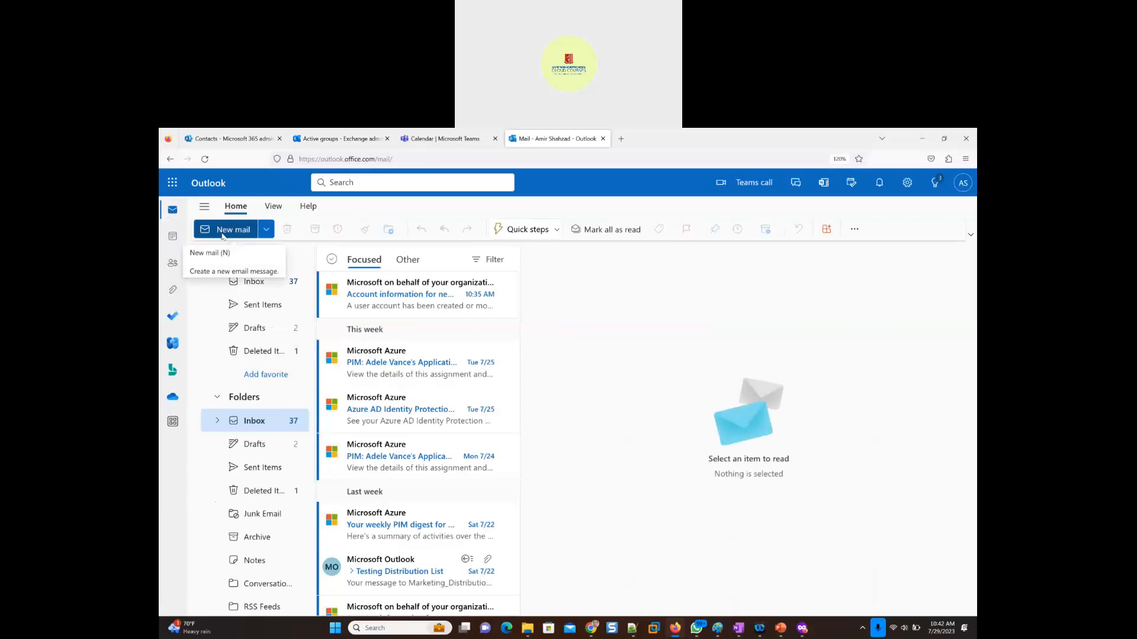
left_click(222, 235)
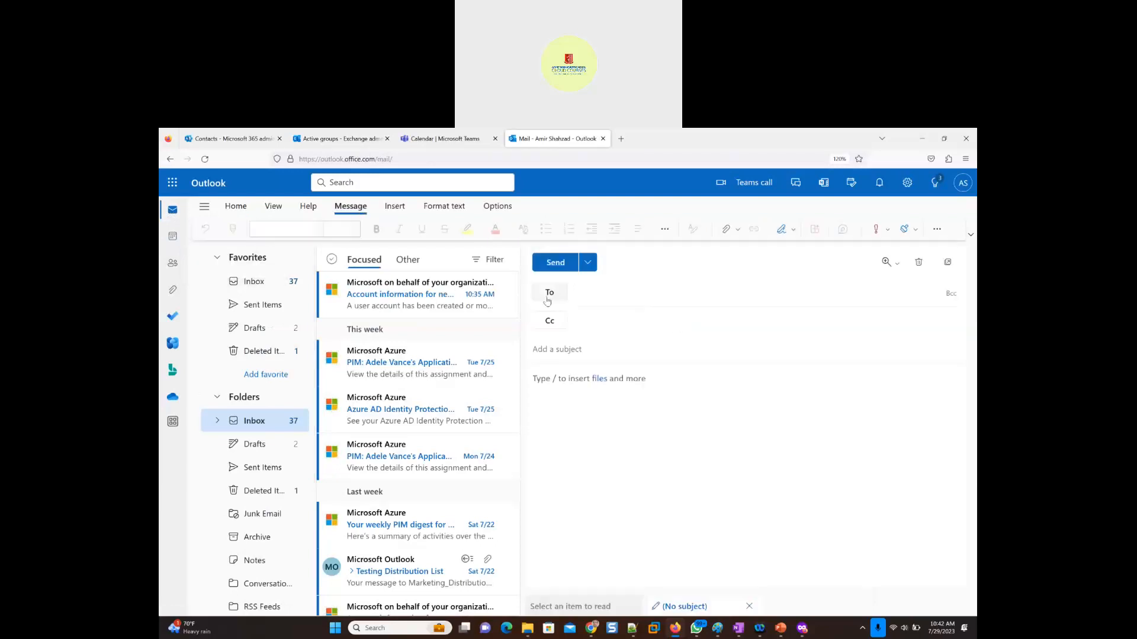
- Add the new external contact from the Default Global Address List as recipient, then discard the draft
left_click(547, 301)
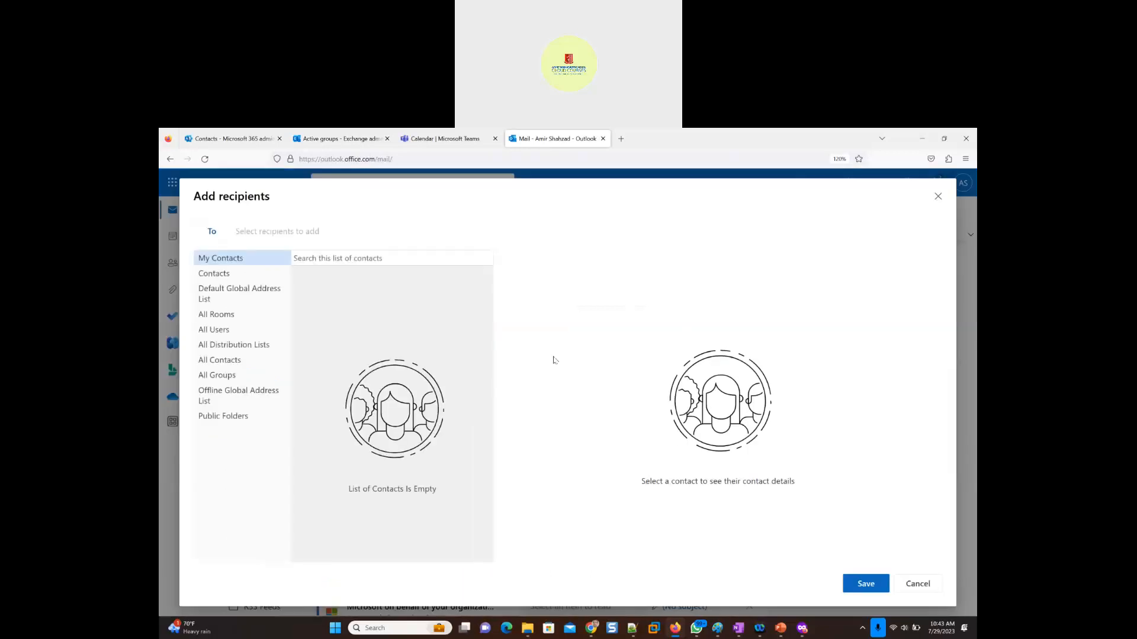
left_click(213, 277)
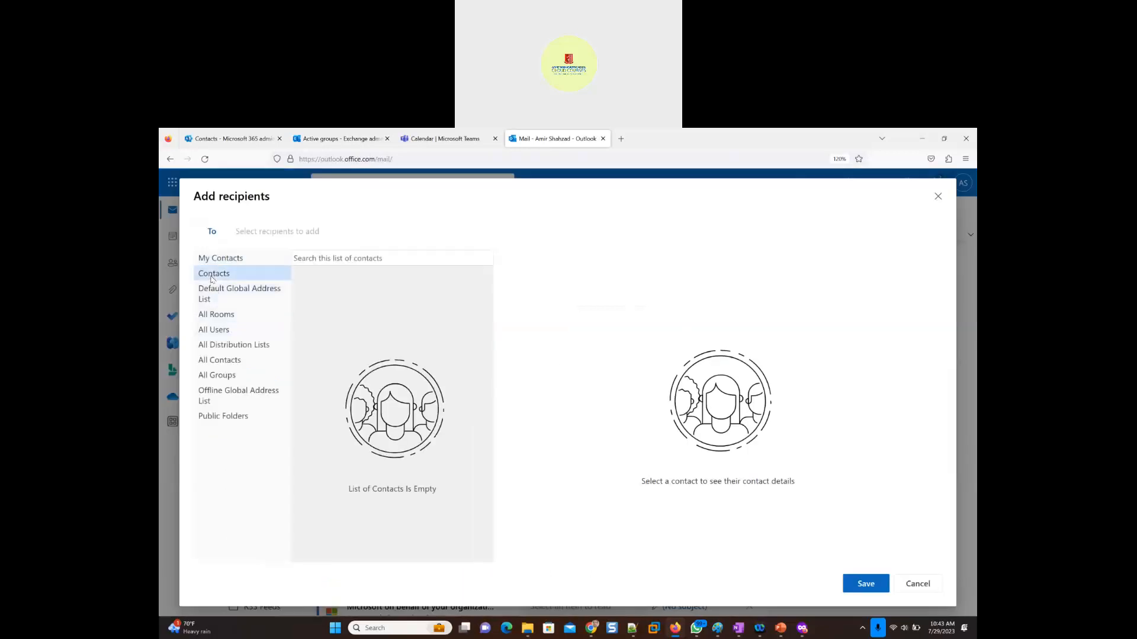
left_click(218, 297)
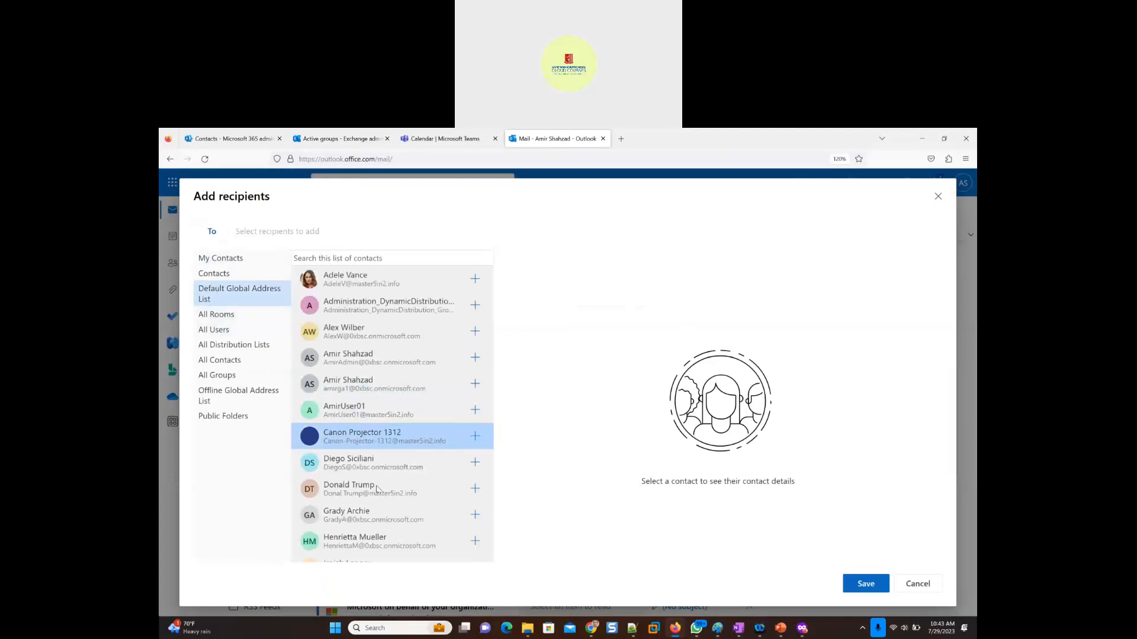
scroll(379, 507, "down", 2)
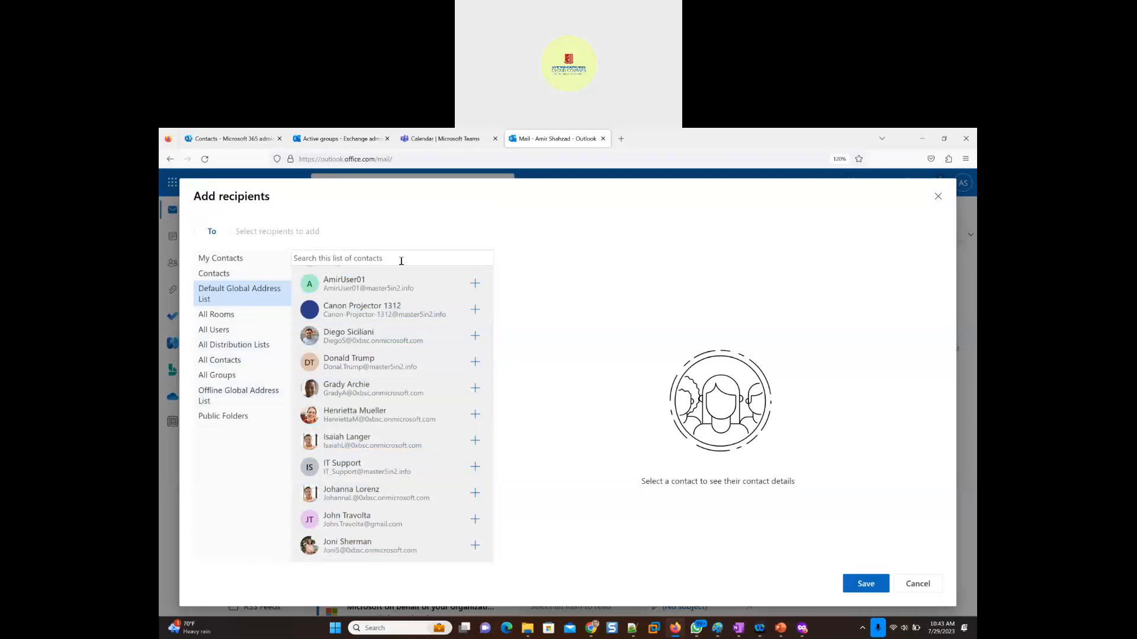
left_click(356, 524)
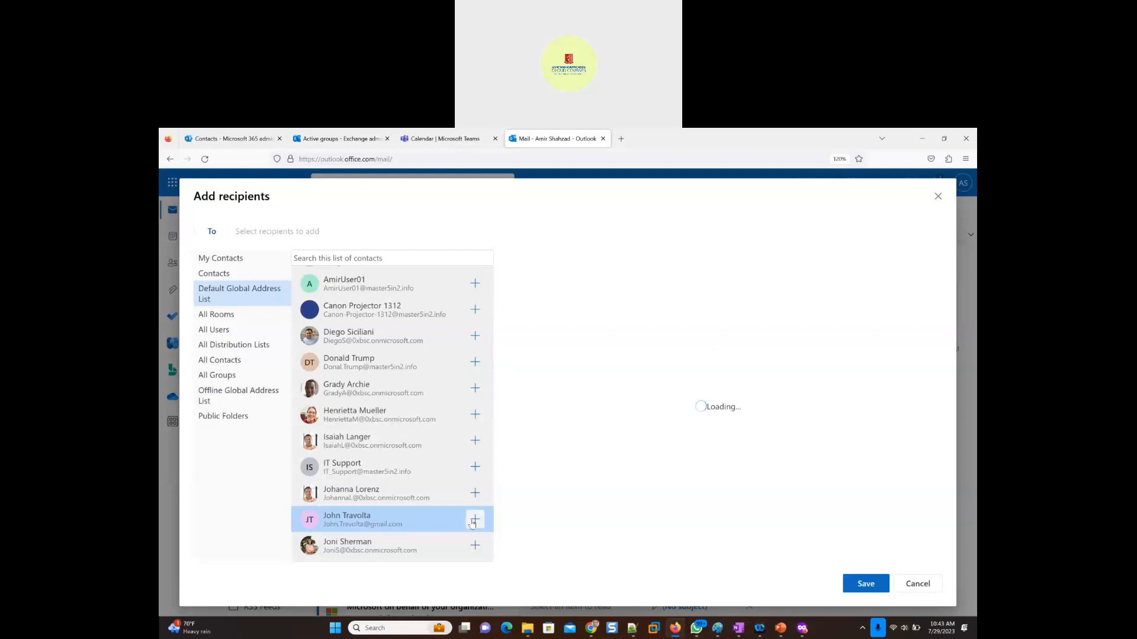
left_click(475, 520)
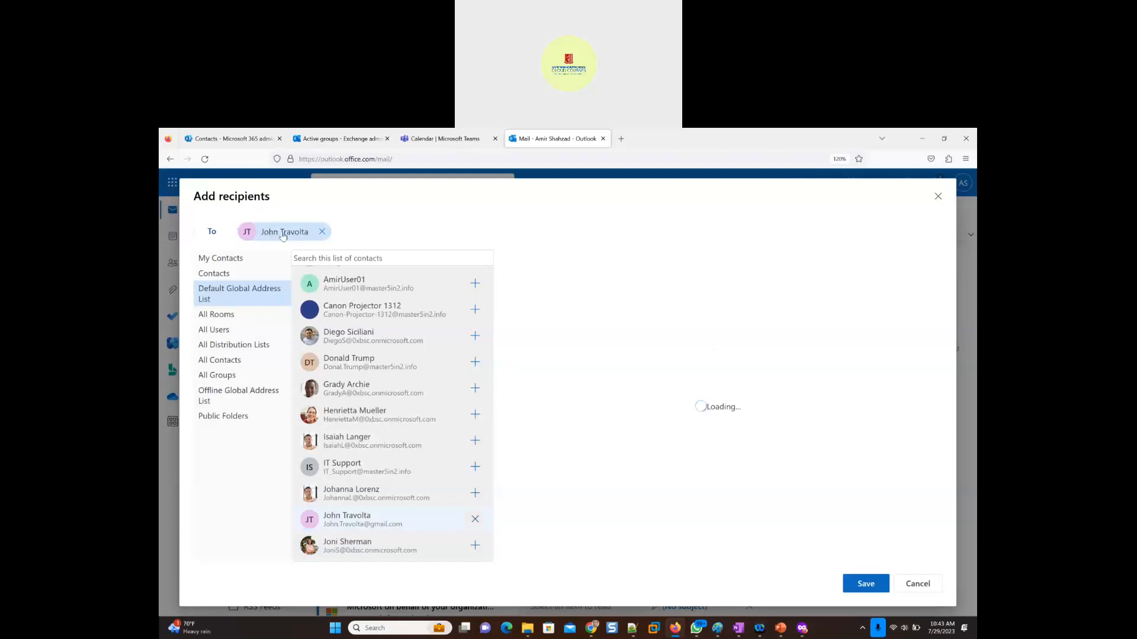
left_click(364, 521)
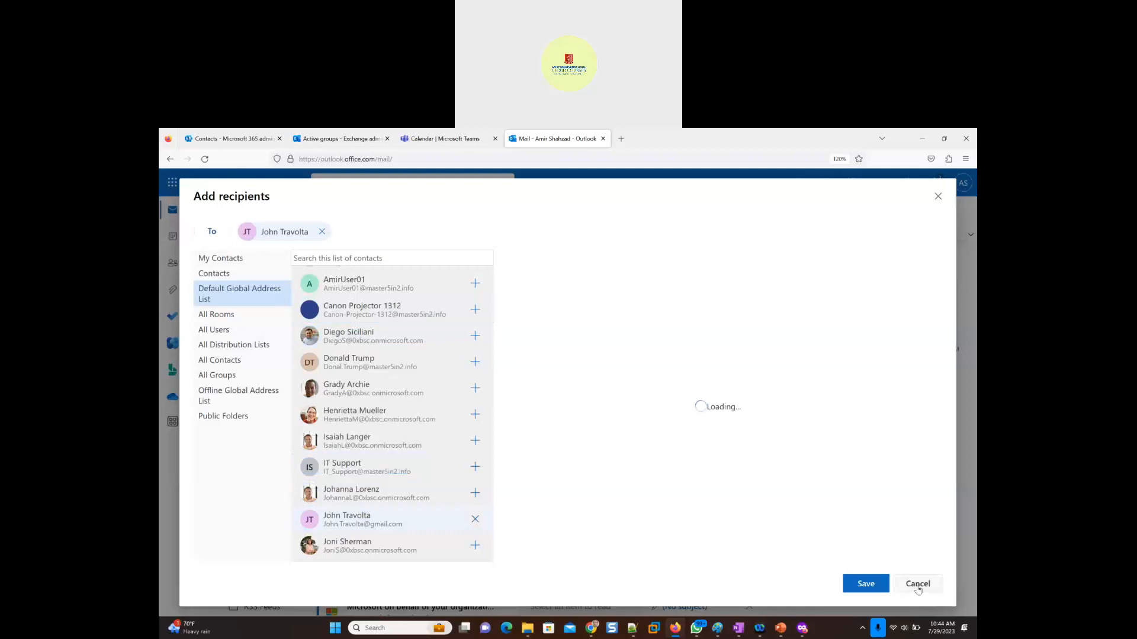
left_click(874, 586)
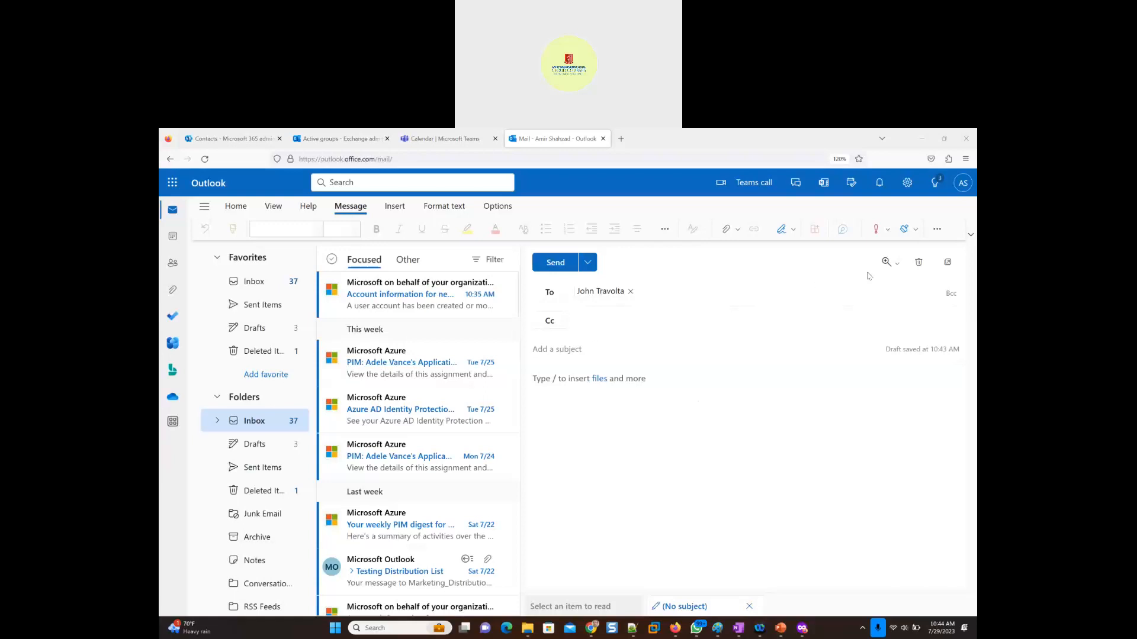
left_click(917, 263)
left_click(572, 416)
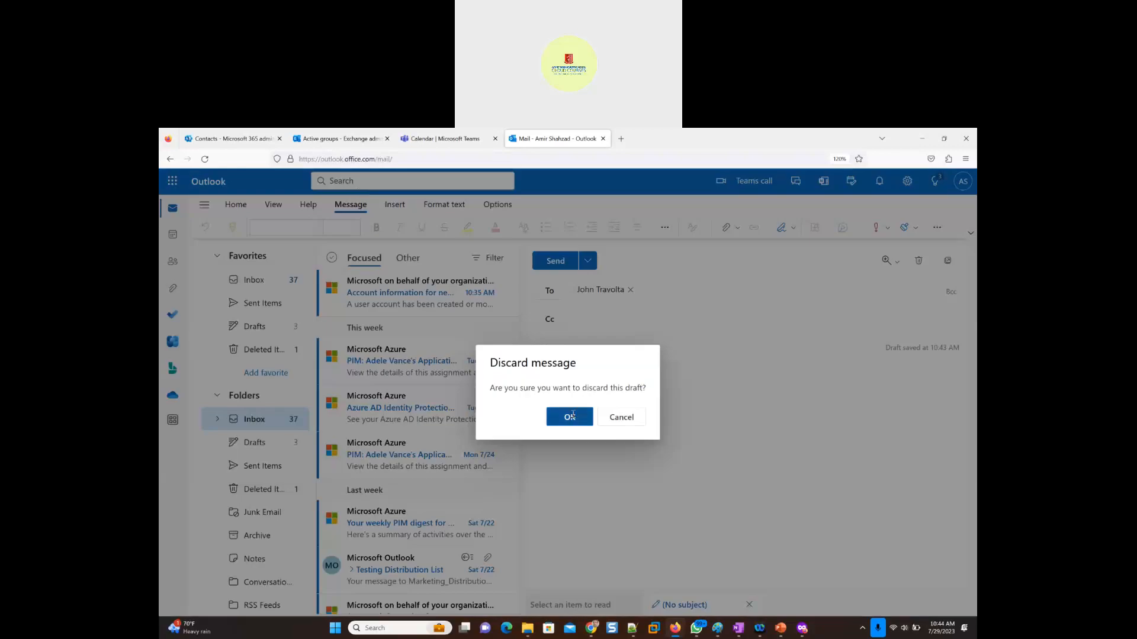
- Open the Add a mail user form from the Exchange Contacts page, then bring up Paint
left_click(331, 140)
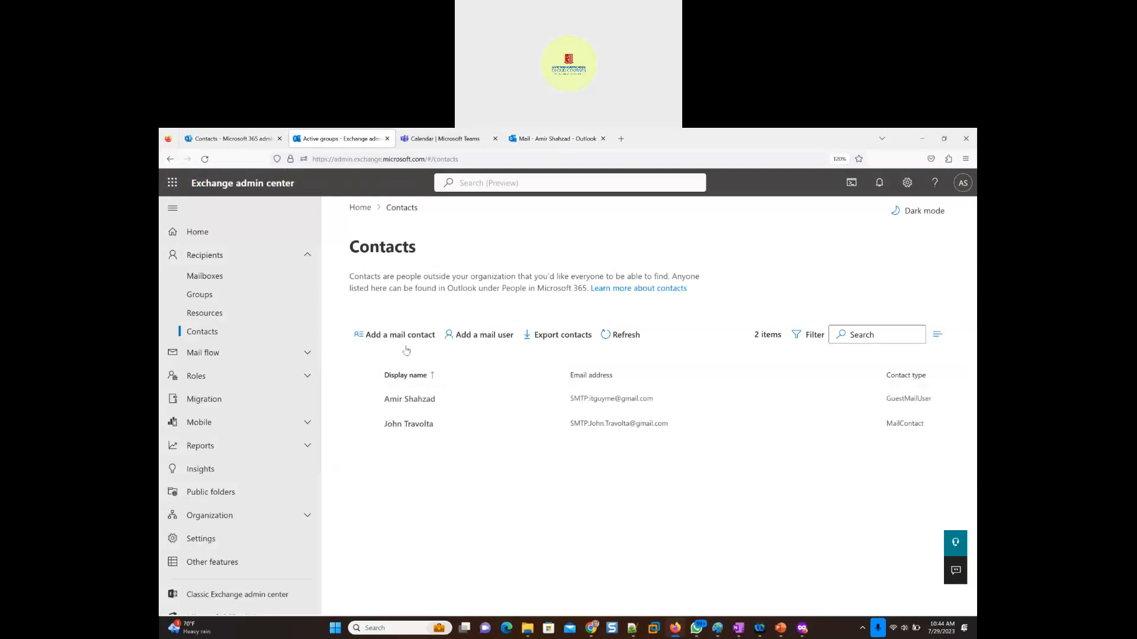
left_click(472, 338)
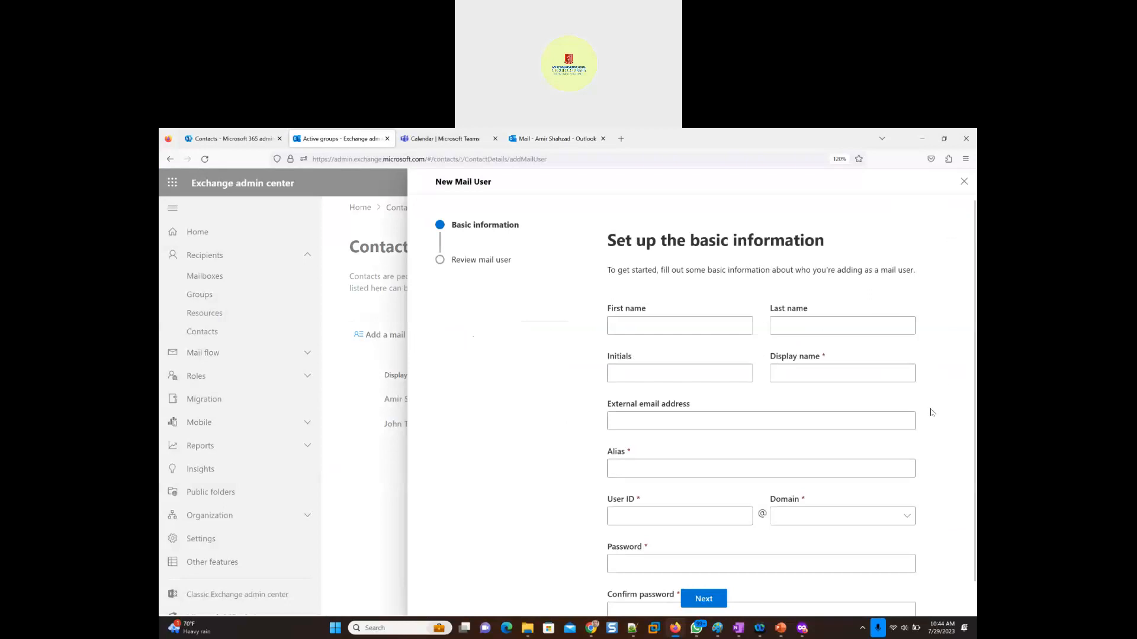
scroll(931, 413, "down", 1)
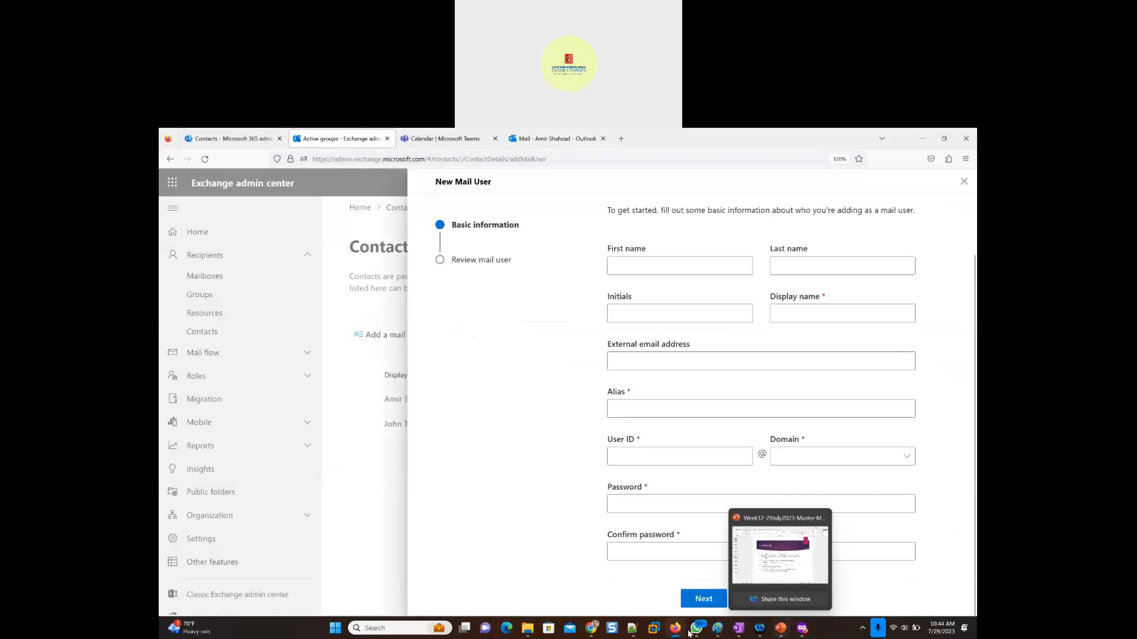
mouse_move(717, 629)
left_click(925, 555)
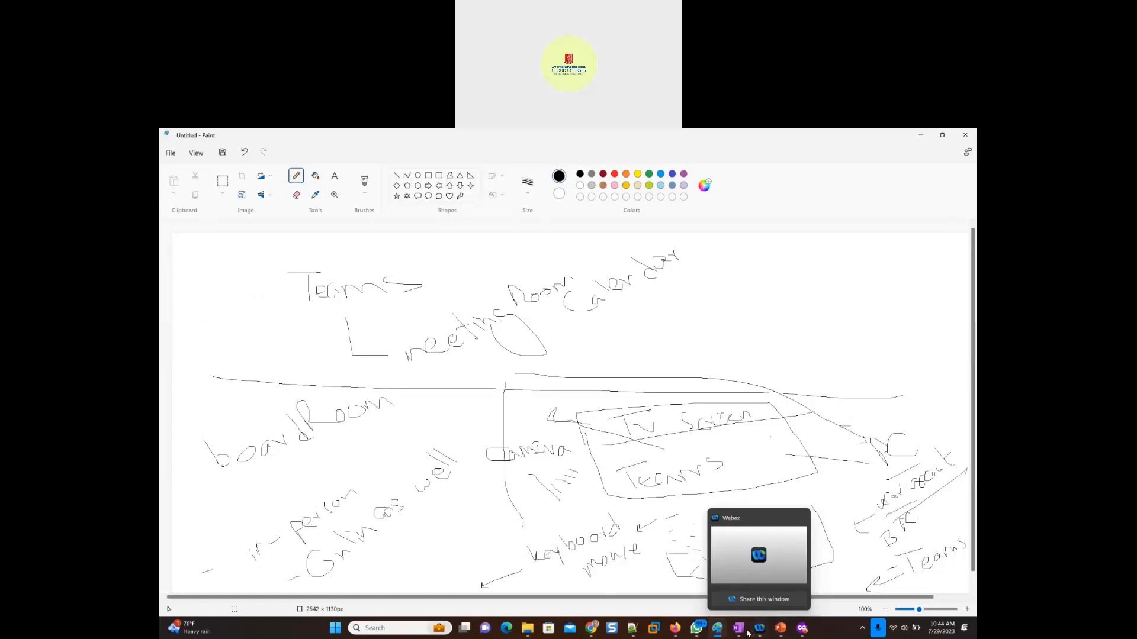
- Open a new blank Paint window and write 'Mail User' near the canvas top-left
right_click(716, 628)
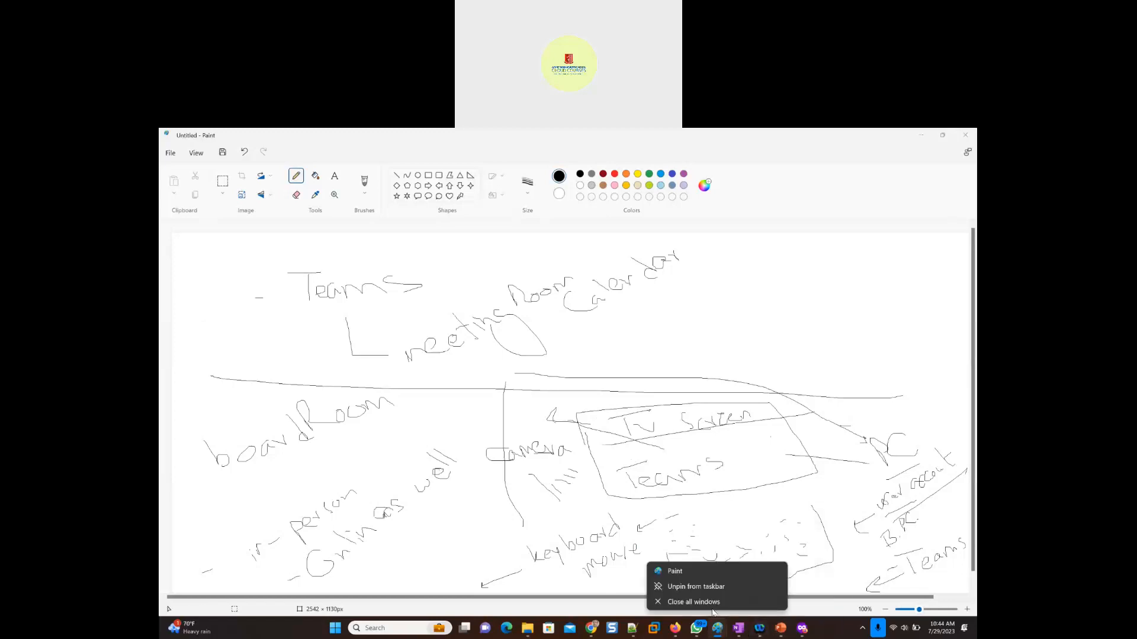
left_click(678, 565)
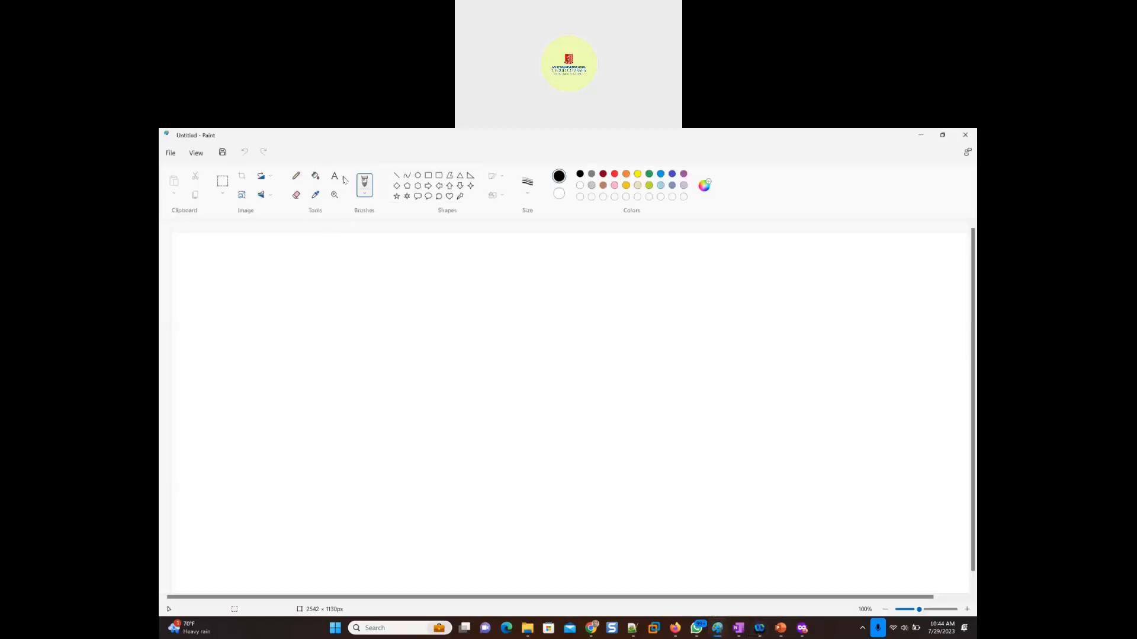
left_click(216, 272)
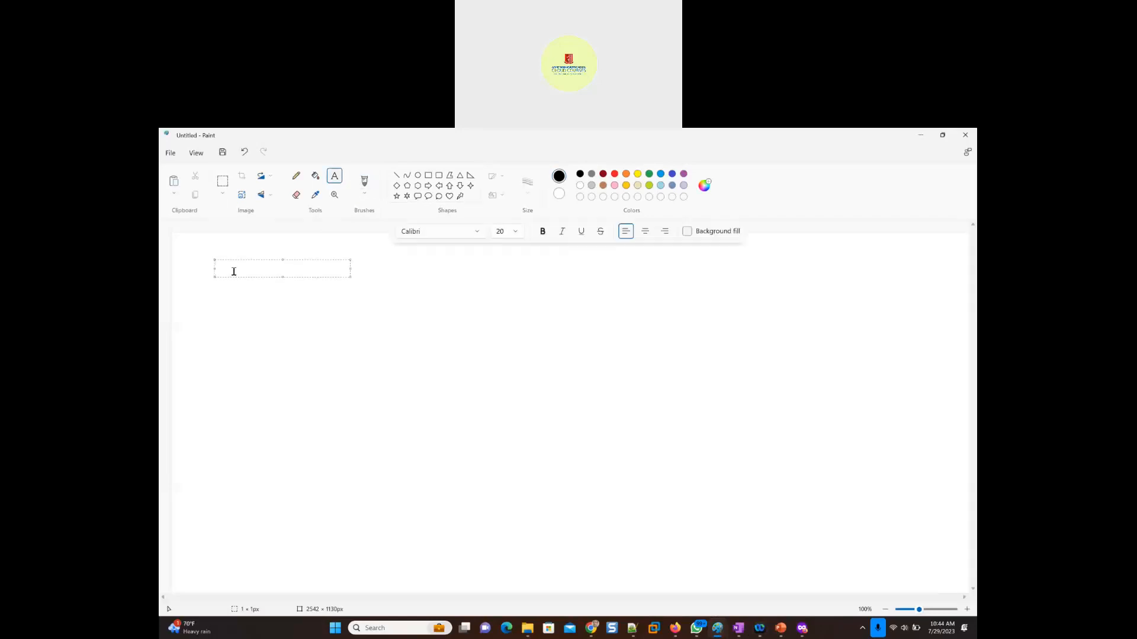
type("Mail User")
- Title PowerPoint slide 8 'Mail User' and start its body text with 'We create'
left_click(780, 628)
left_click(188, 443)
left_click(442, 289)
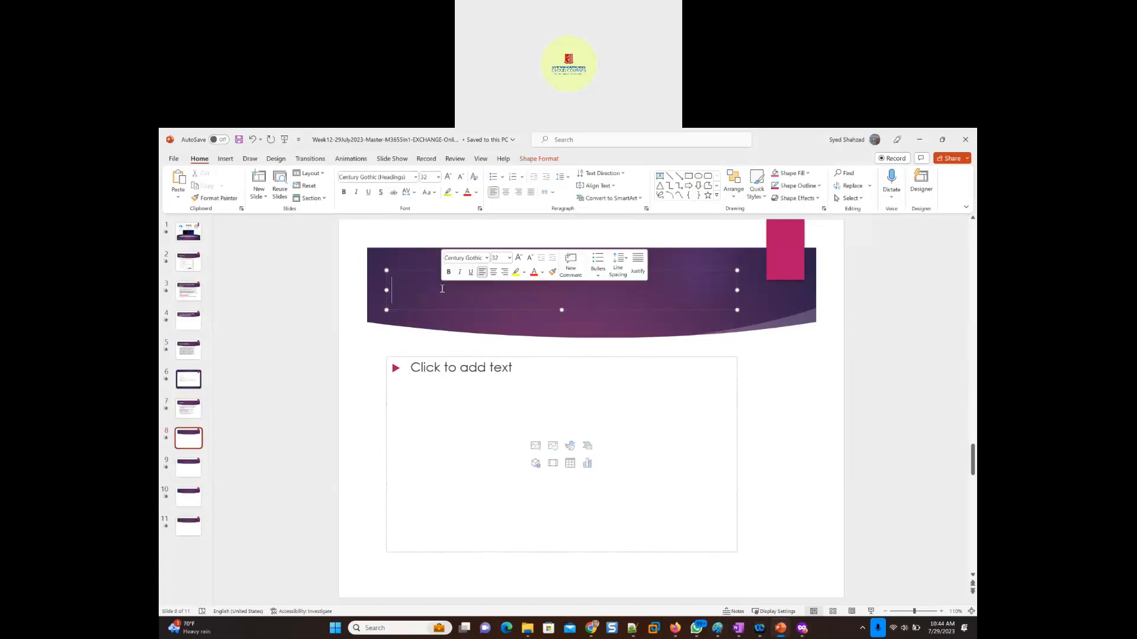
type("Mail User")
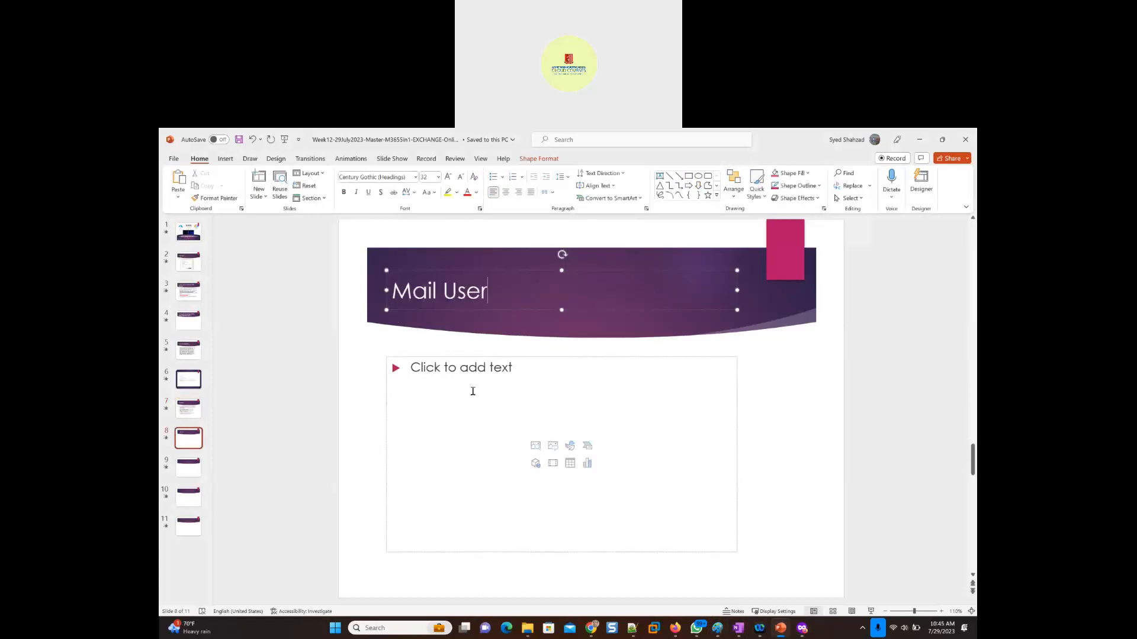
left_click(473, 392)
type("We")
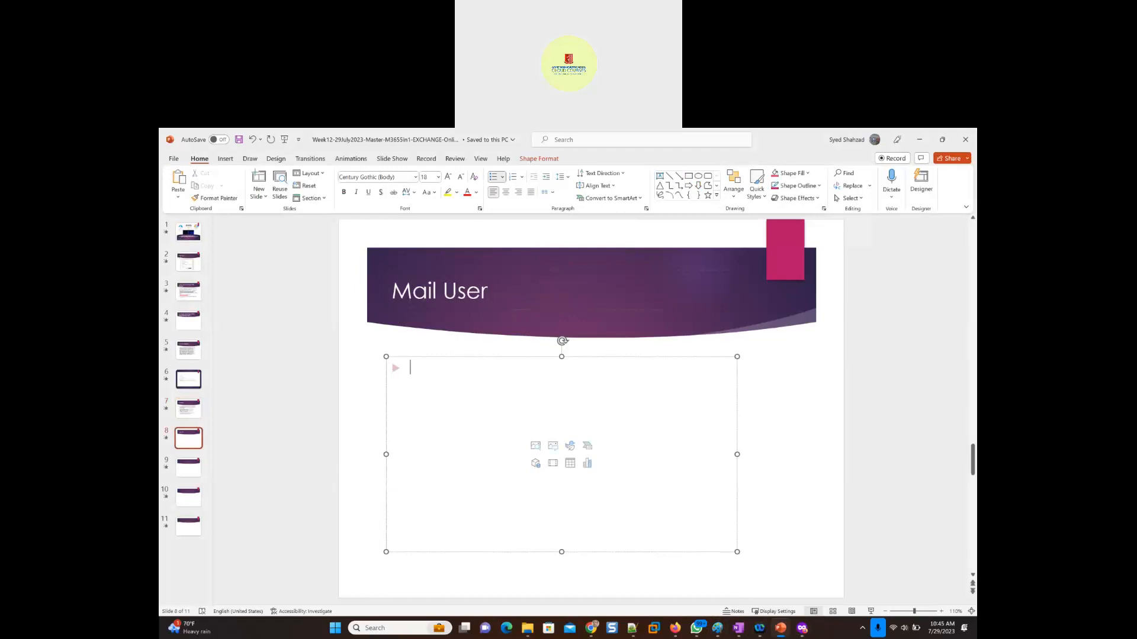
type(" create")
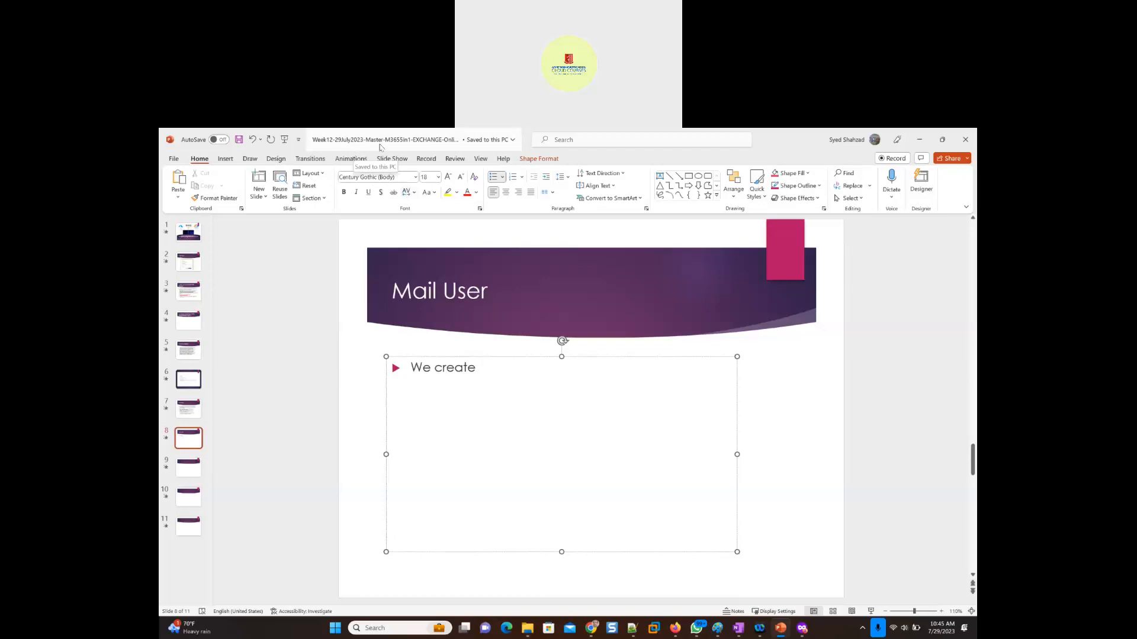
- In Paint, handwrite AAD under Mail User with an arrow pointing to Exchange
key("alt+Tab")
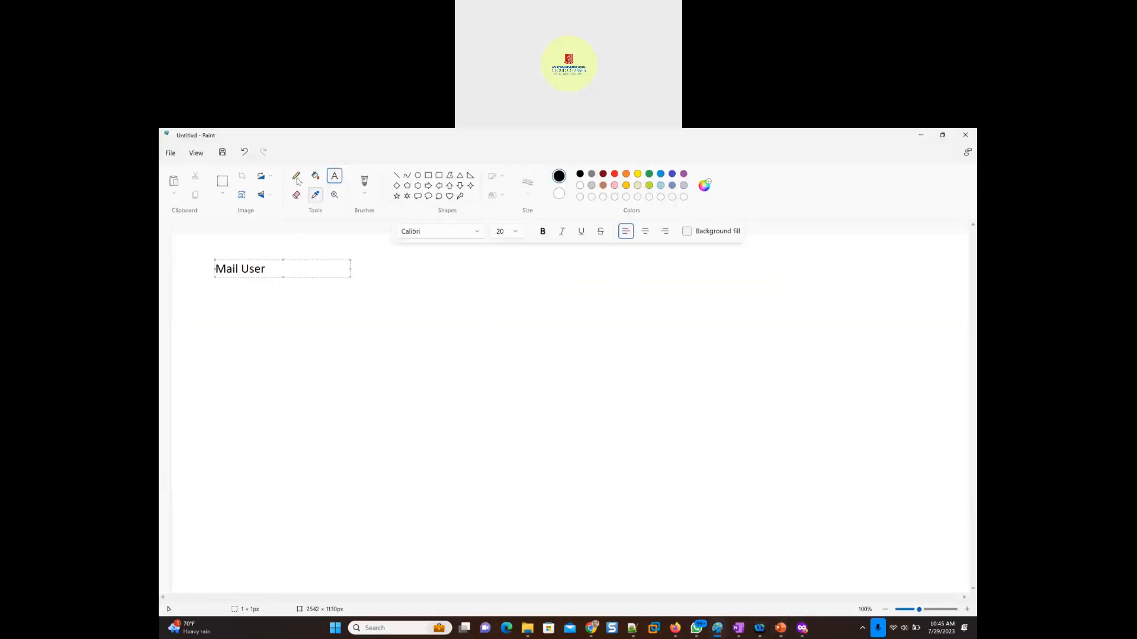
left_click(296, 176)
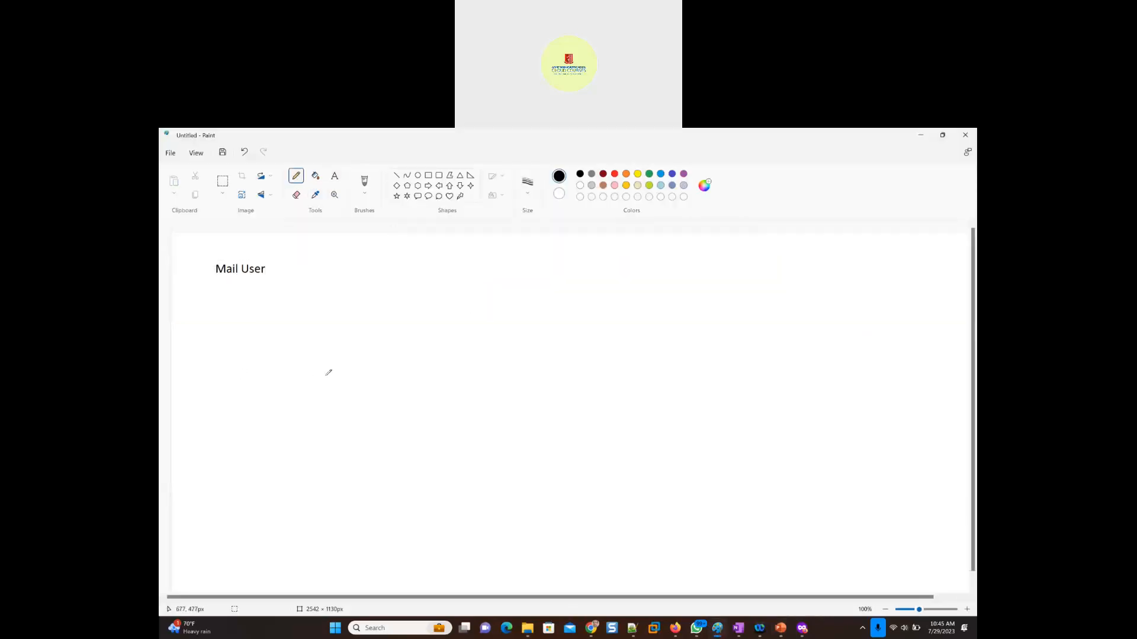
left_click_drag(239, 354, 236, 386)
mouse_move(238, 353)
left_mouse_down()
mouse_move(264, 382)
mouse_move(263, 348)
left_mouse_up()
left_click_drag(263, 348, 306, 359)
left_click_drag(325, 339, 387, 305)
mouse_move(400, 264)
left_mouse_down()
mouse_move(410, 292)
mouse_move(446, 278)
mouse_move(482, 240)
mouse_move(545, 245)
left_mouse_up()
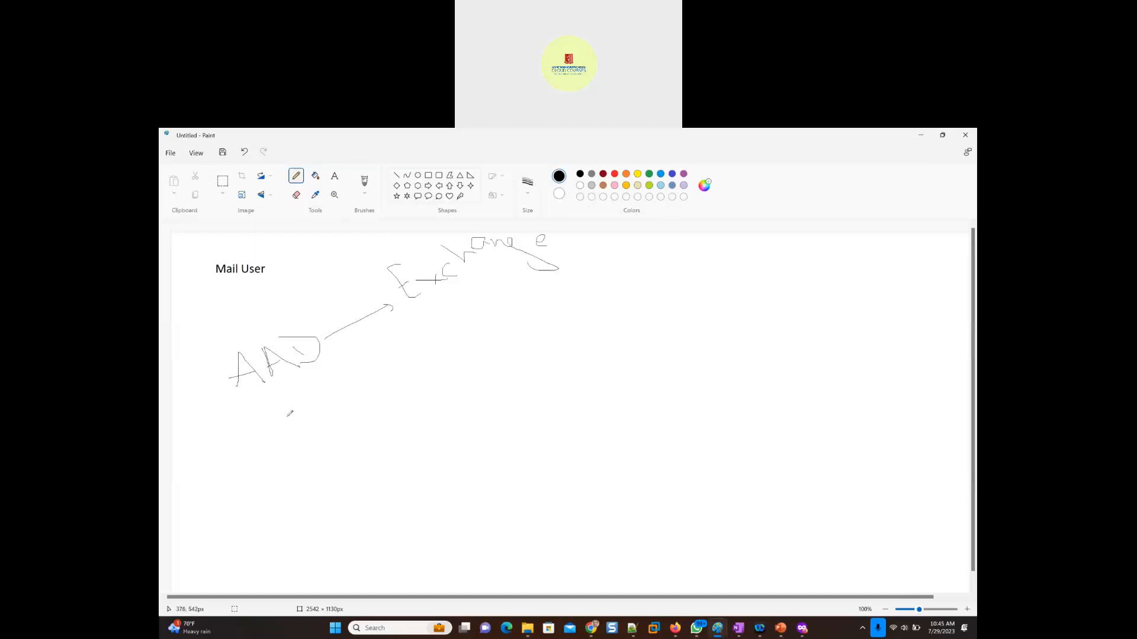
- Write a bracketed 'Admin Center' below, add a return arrow to AAD, then go back to PowerPoint
left_click_drag(278, 445, 343, 384)
left_click_drag(324, 377, 359, 372)
mouse_move(395, 353)
left_mouse_down()
mouse_move(415, 325)
mouse_move(431, 329)
left_mouse_up()
mouse_move(259, 450)
left_mouse_down()
mouse_move(232, 455)
mouse_move(227, 408)
left_mouse_up()
mouse_move(449, 333)
left_mouse_down()
mouse_move(473, 323)
mouse_move(459, 297)
mouse_move(451, 302)
left_mouse_up()
left_click_drag(374, 294, 318, 319)
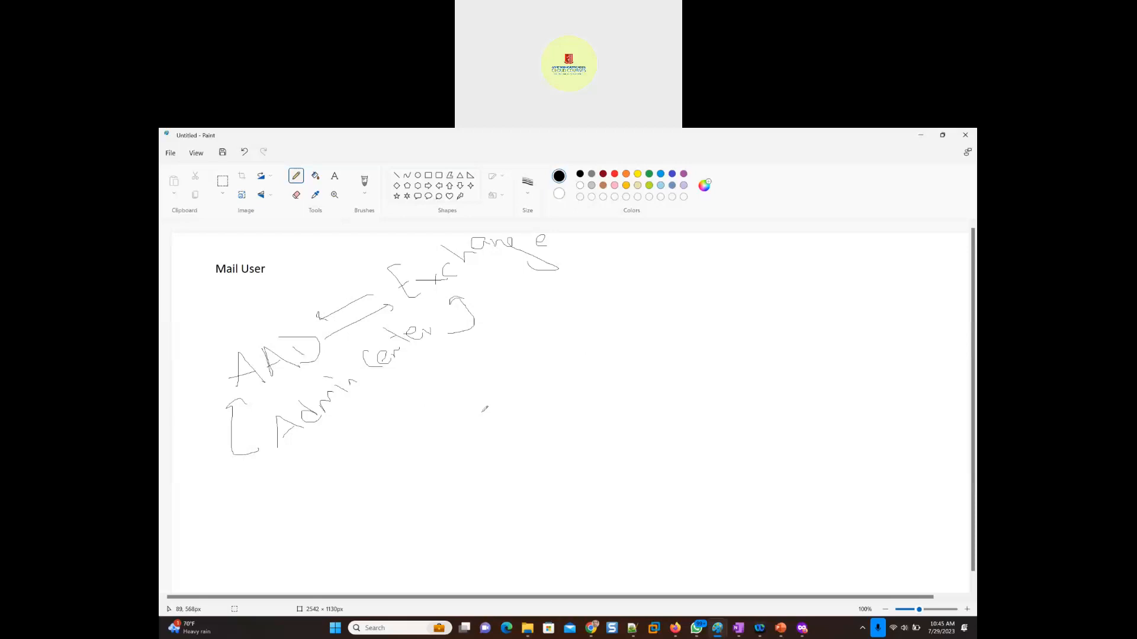
key("alt+Tab")
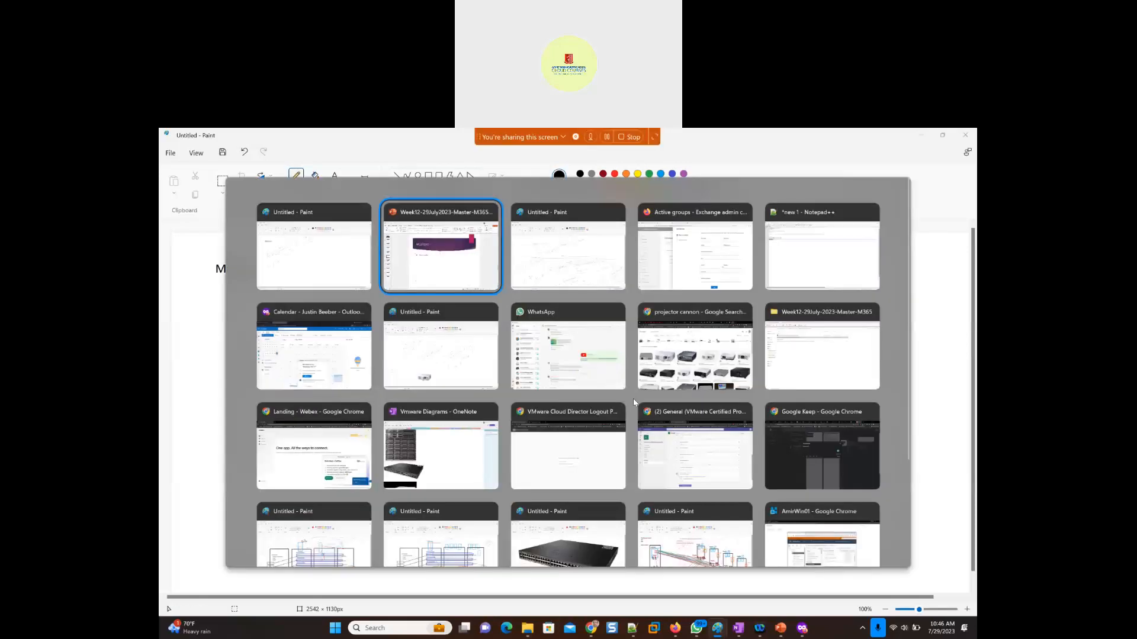
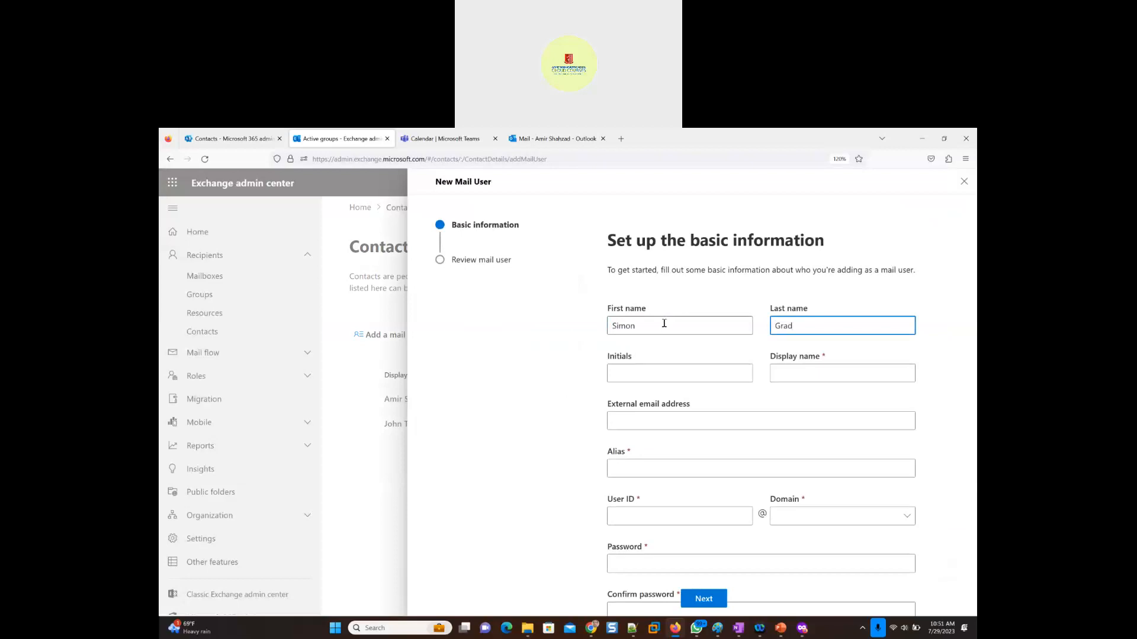
- Enter the mail user's display name, external e-mail address and alias
key("Tab")
key("Tab")
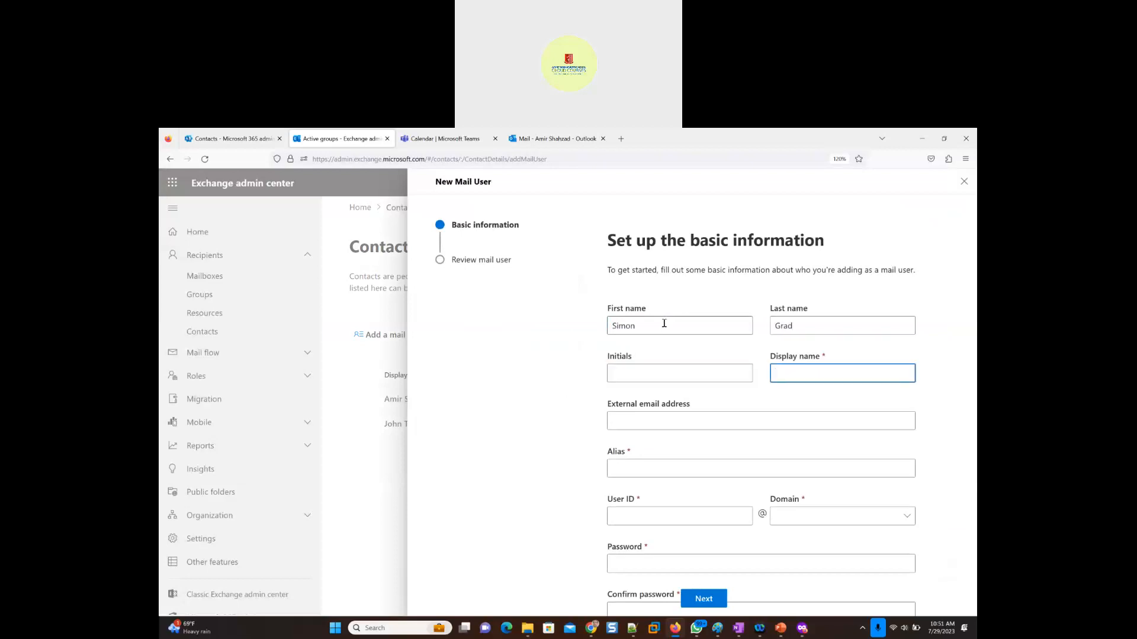
key("Tab")
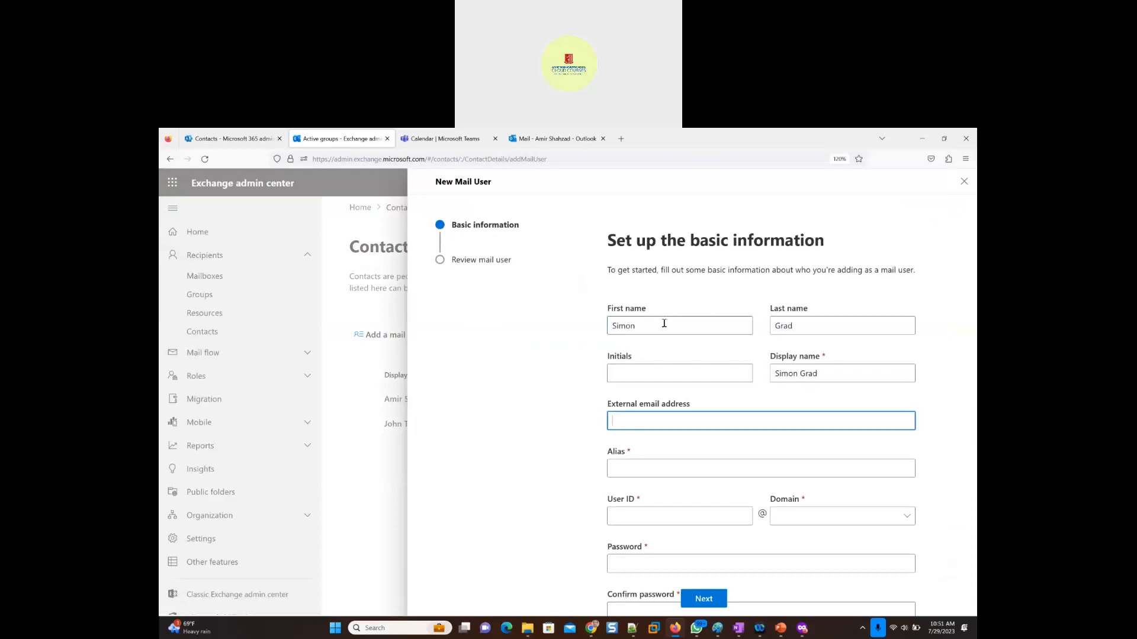
key("Tab")
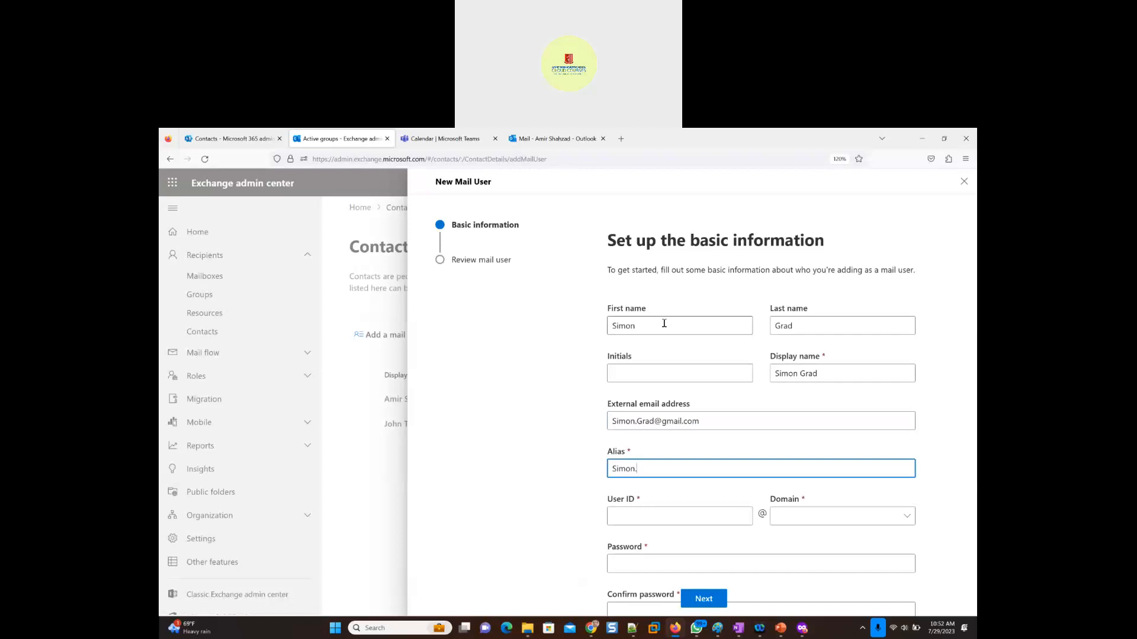
- Enter the user ID and choose master5in2.info as its domain
key("Tab")
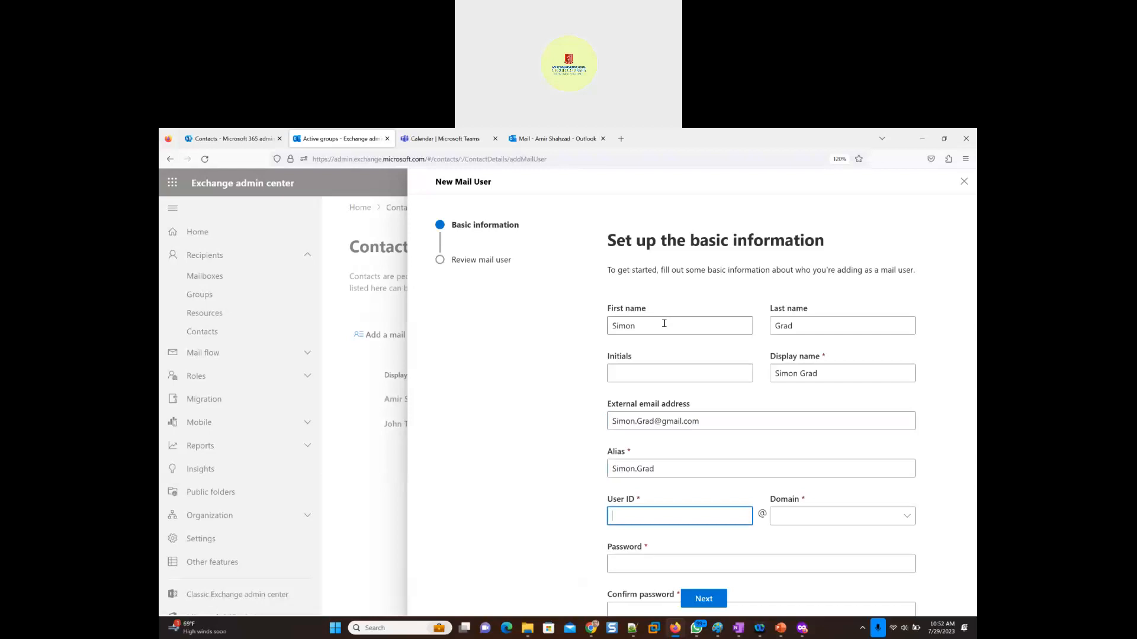
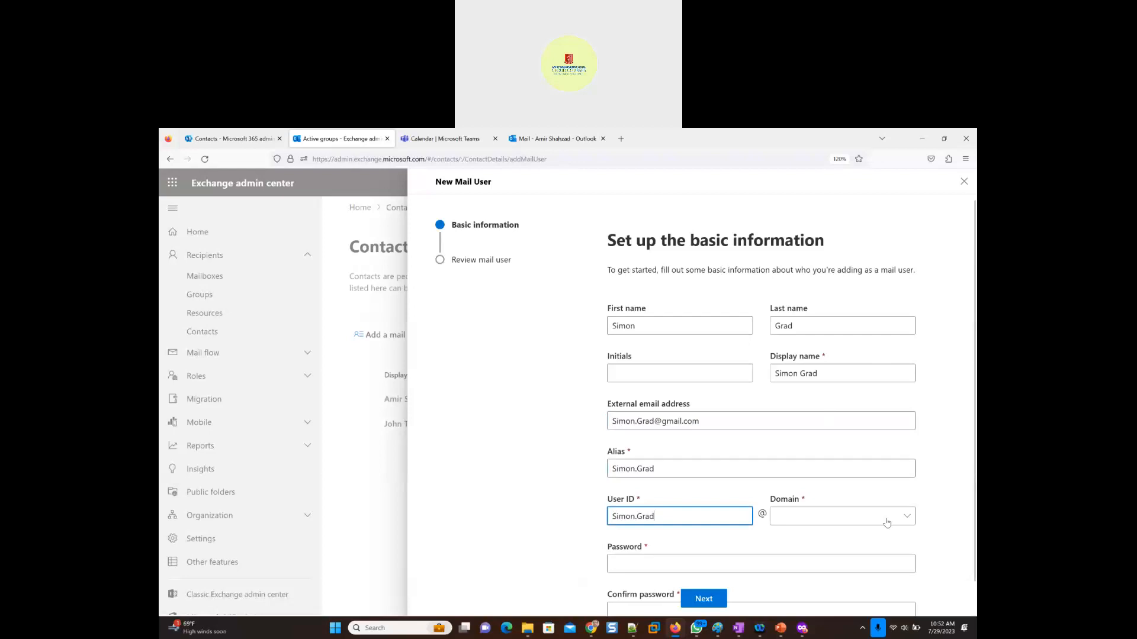
left_click(905, 523)
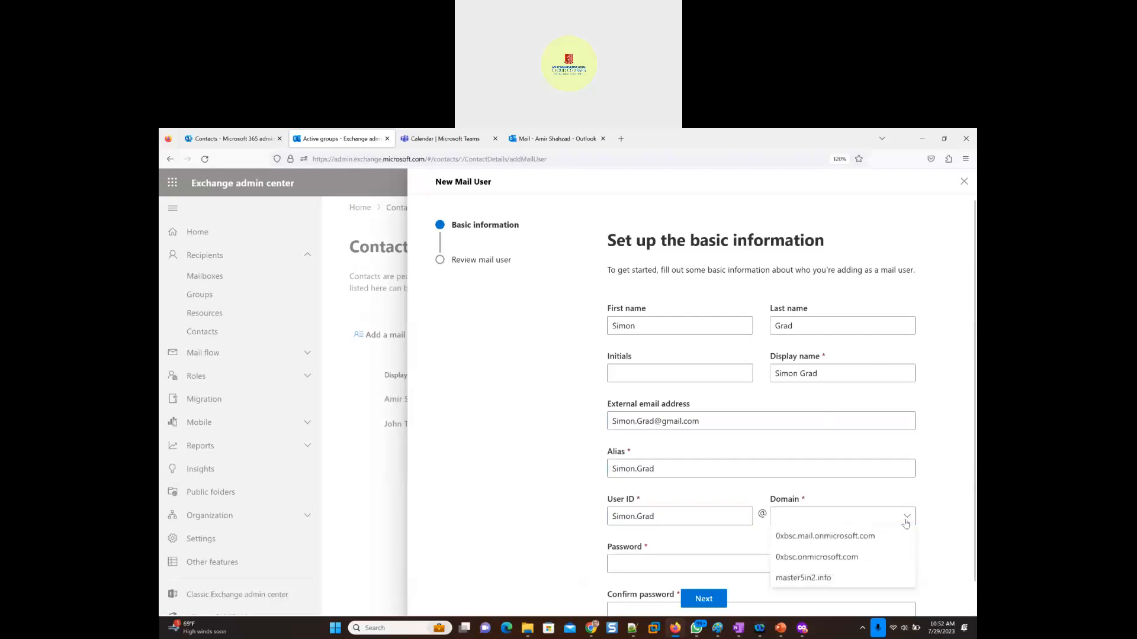
left_click(821, 580)
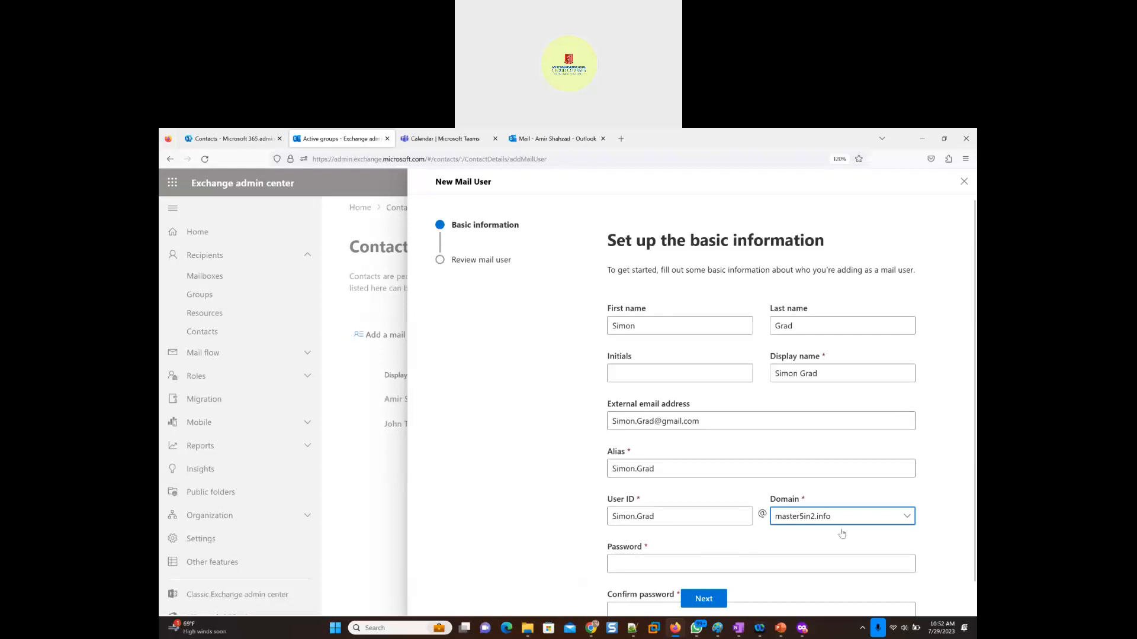
scroll(920, 535, "down", 2)
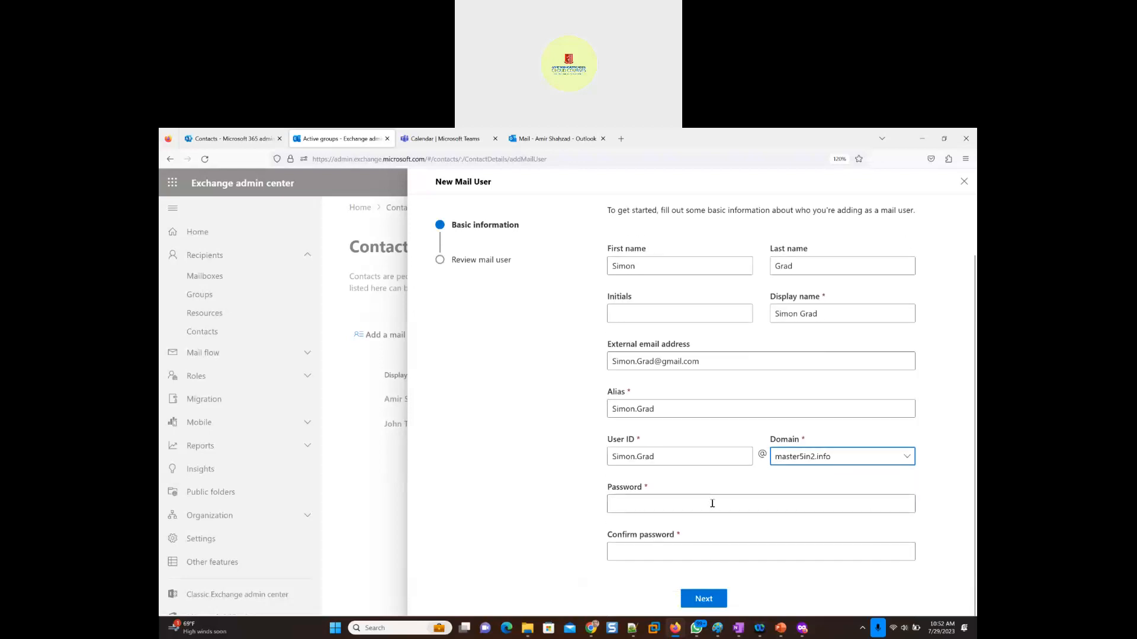
- Type and confirm the mail user's password, then continue to the Review mail user page
left_click(713, 503)
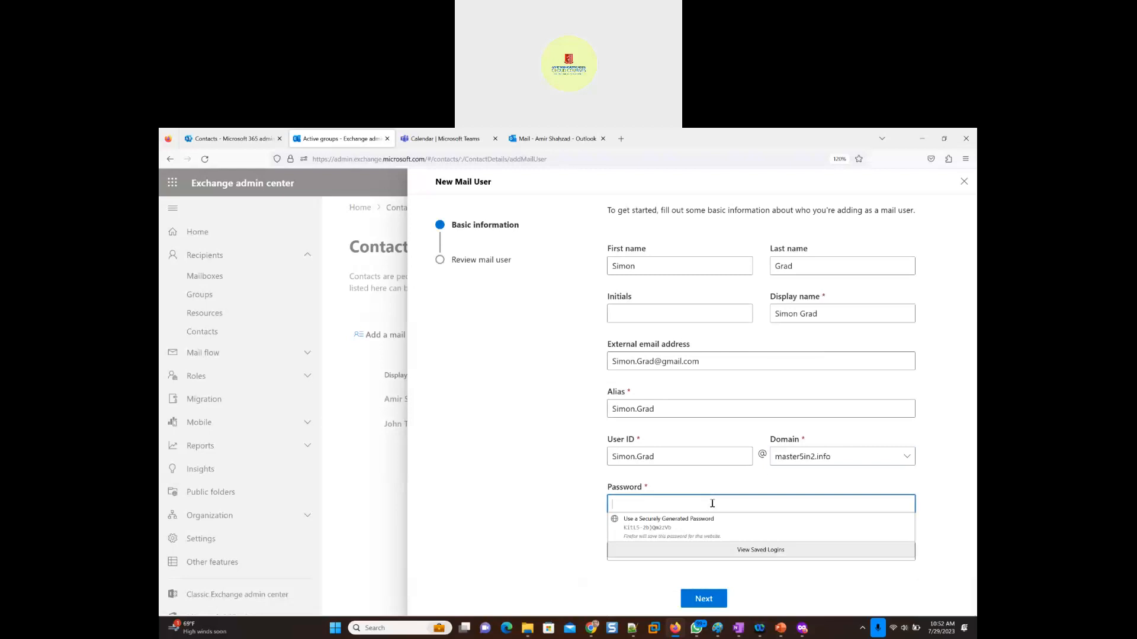
type("******")
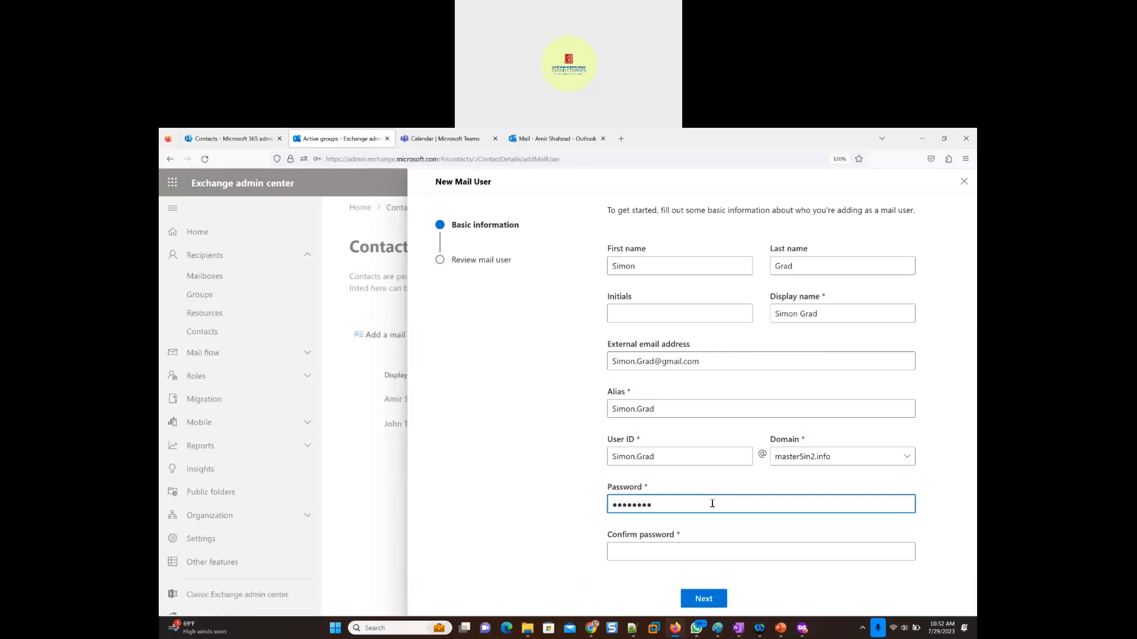
key("Tab")
type("******")
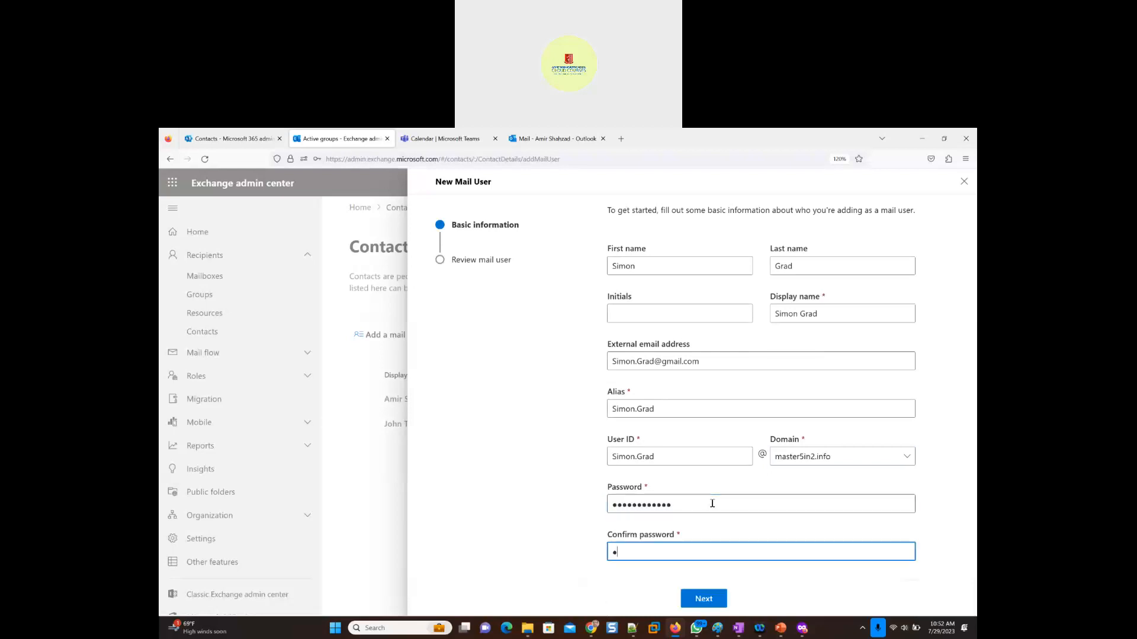
type("******")
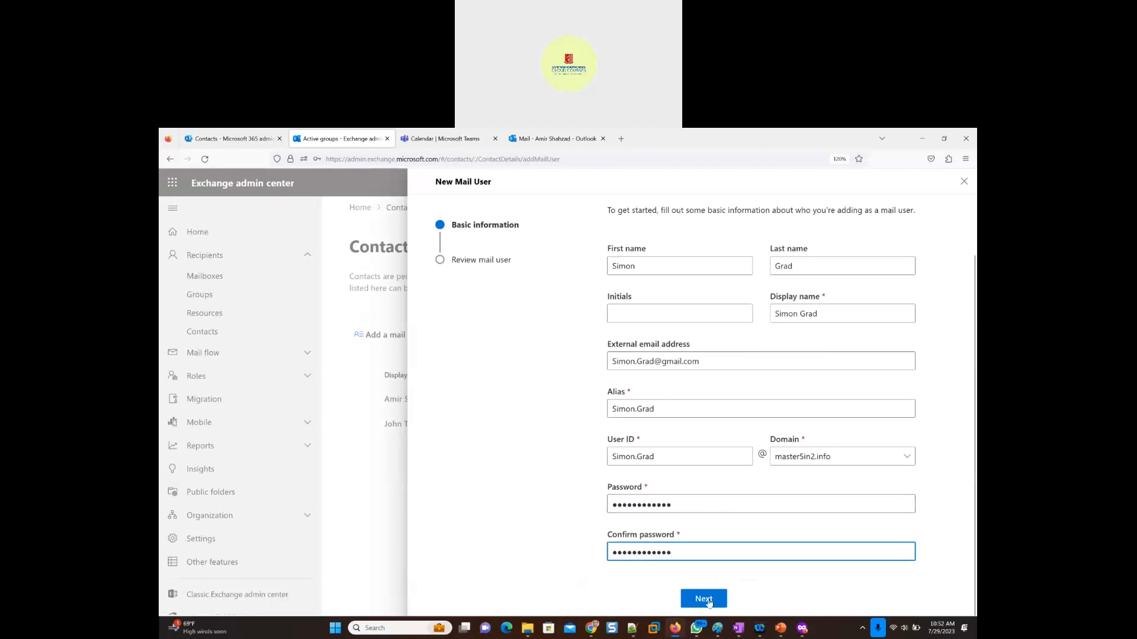
left_click(703, 599)
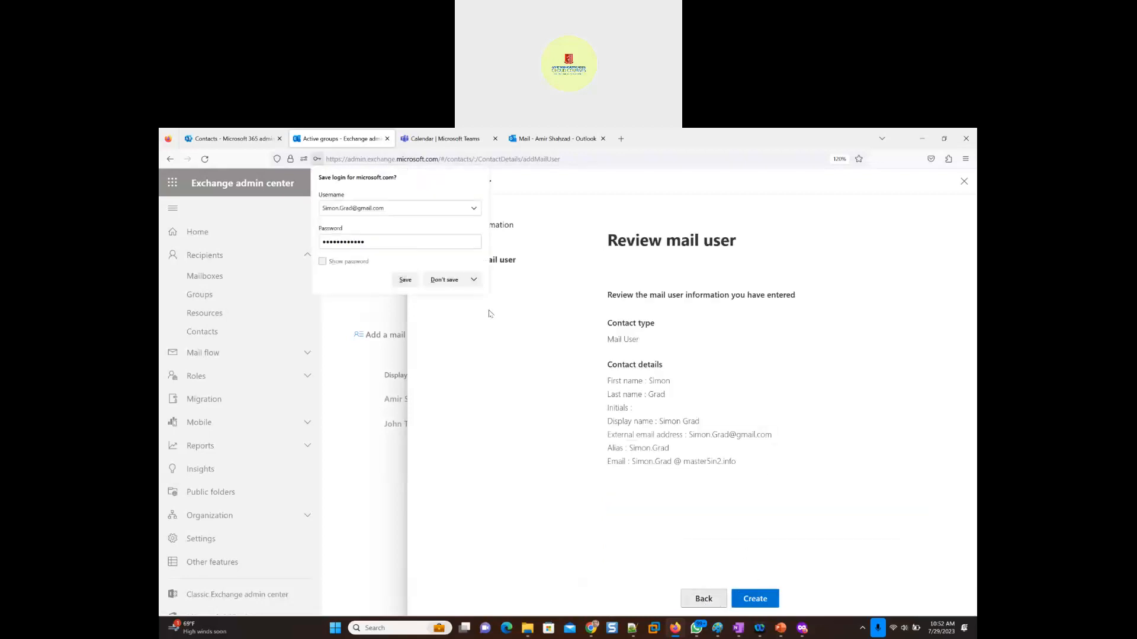
- Dismiss Firefox's save-login prompt, create the mail user and close the Status page
left_click(444, 280)
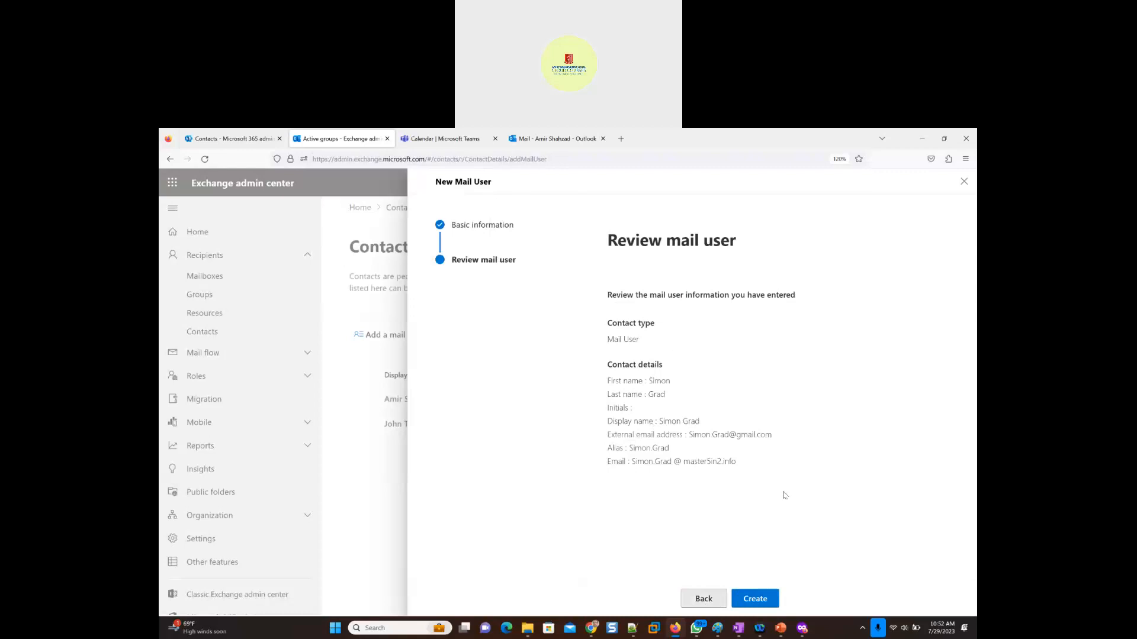
left_click(760, 603)
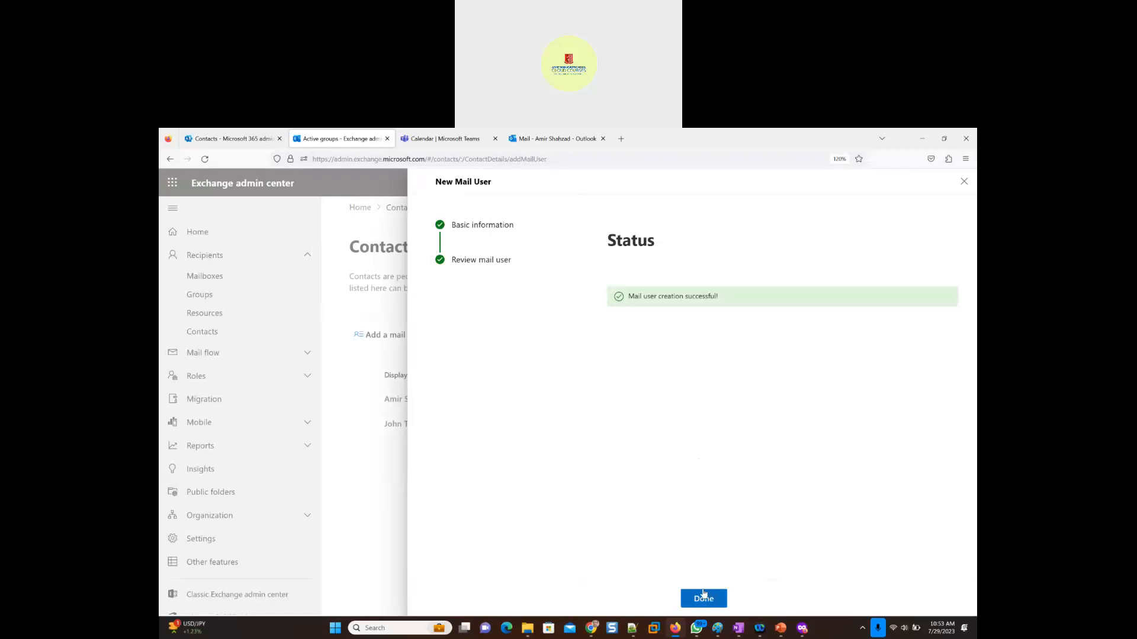
left_click(704, 597)
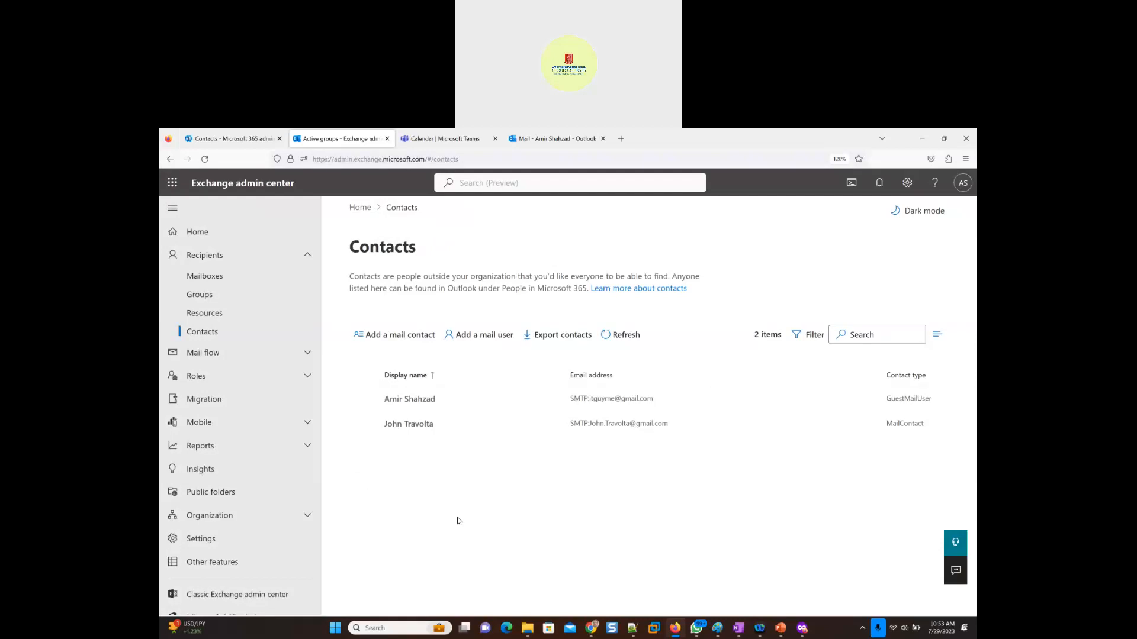
- Refresh Contacts to see the new MailUser among 3 items, then go to Microsoft 365 admin center Contacts
left_click(621, 336)
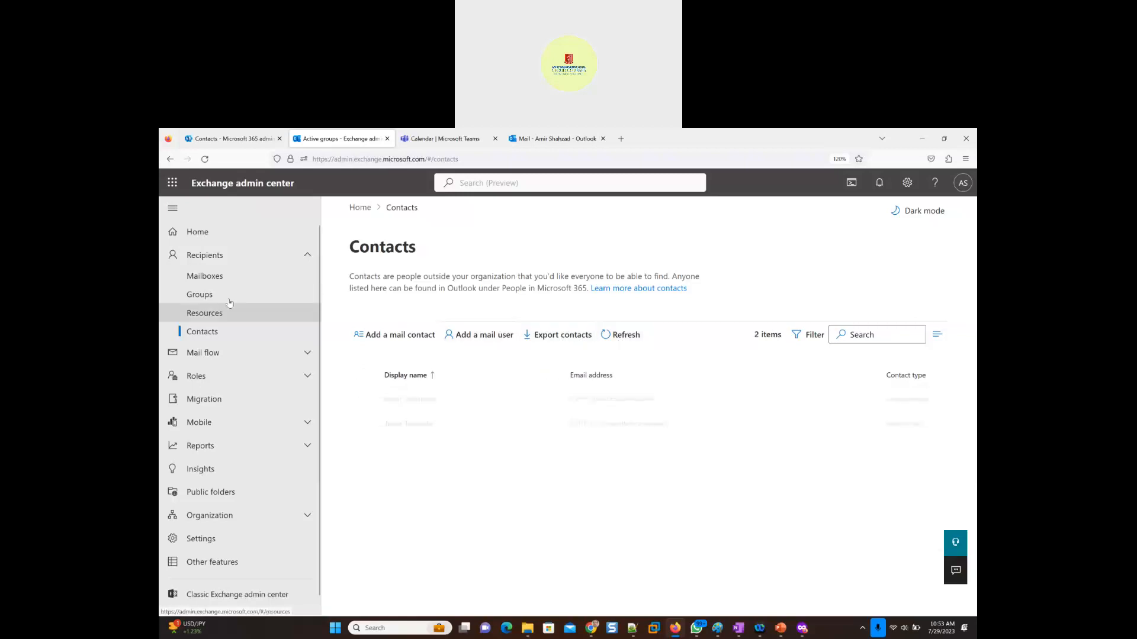
left_click(199, 314)
left_click(201, 296)
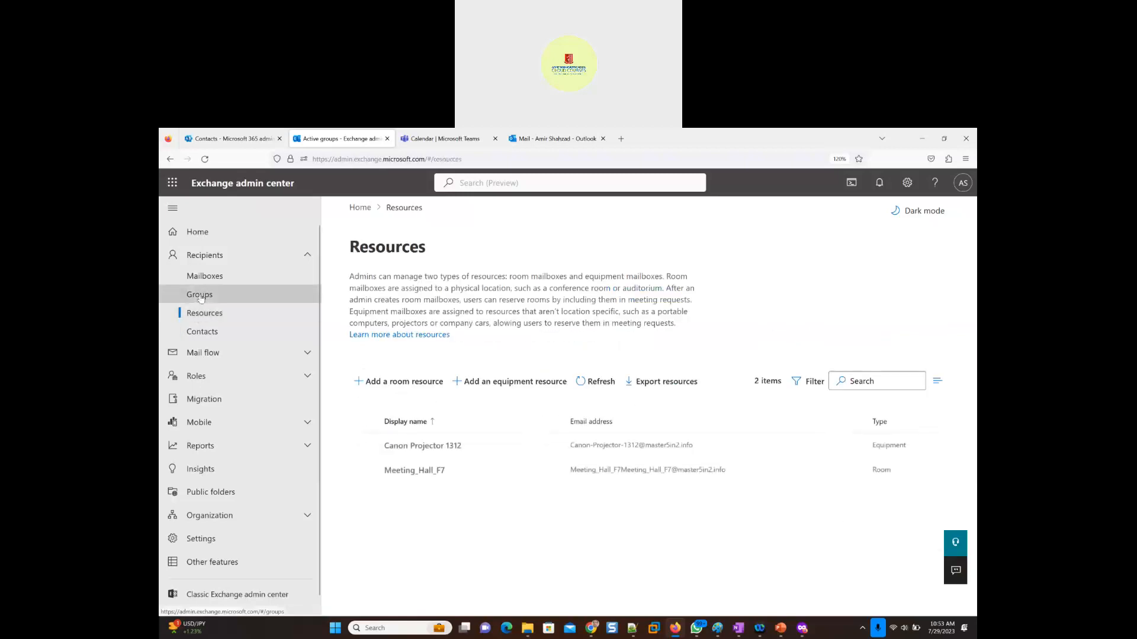
left_click(197, 334)
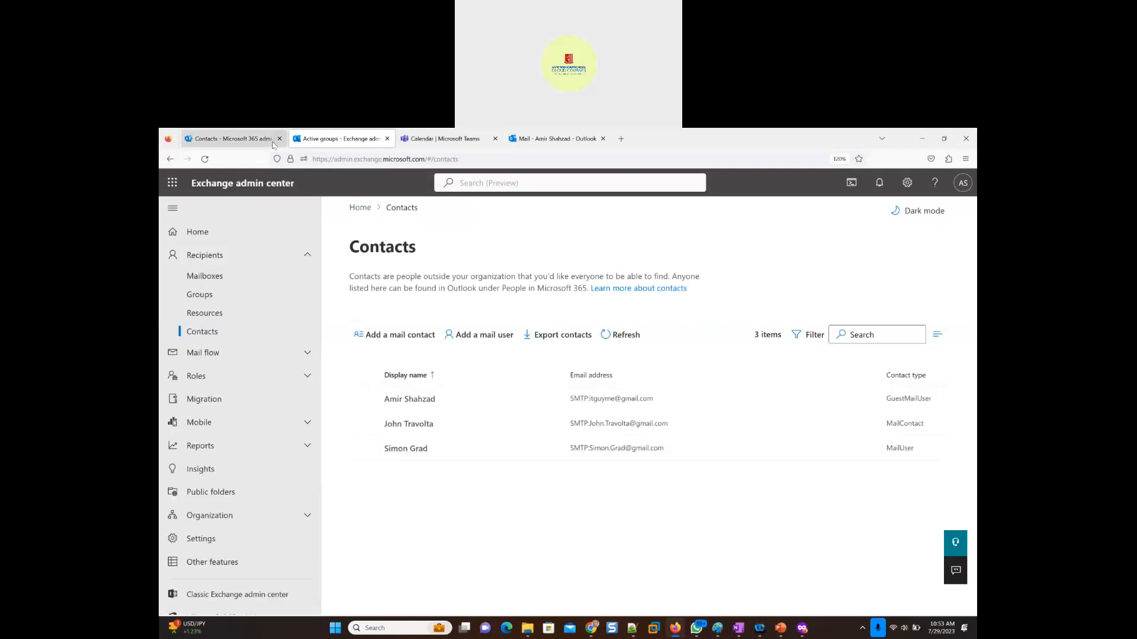
left_click(244, 139)
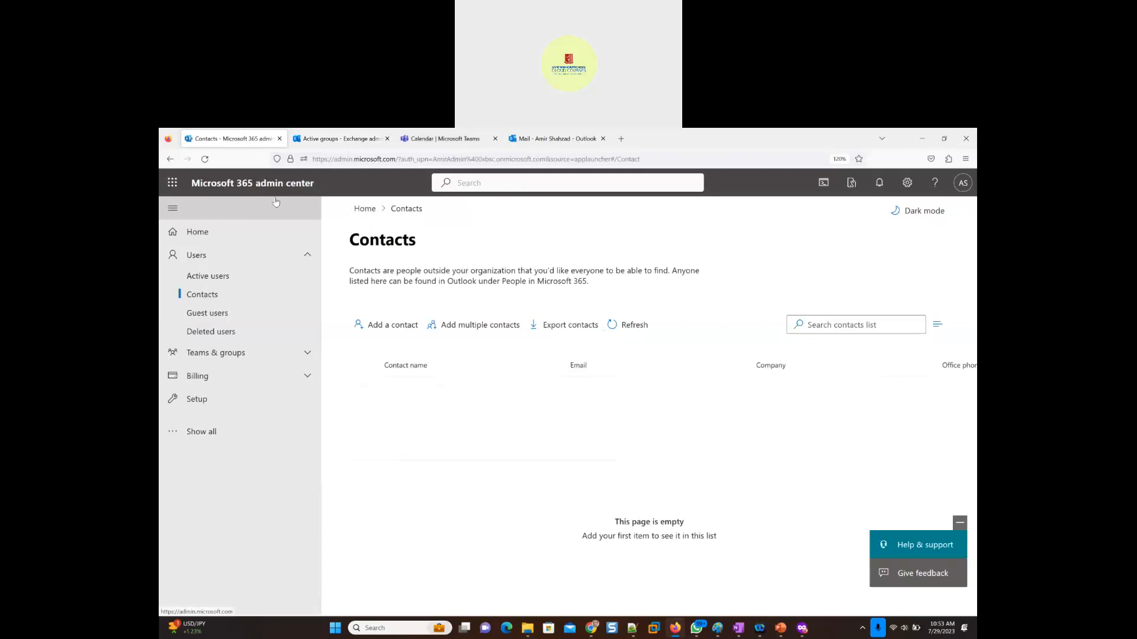
- Open the new, unlicensed mail user's account details from the bottom of Active users
left_click(202, 316)
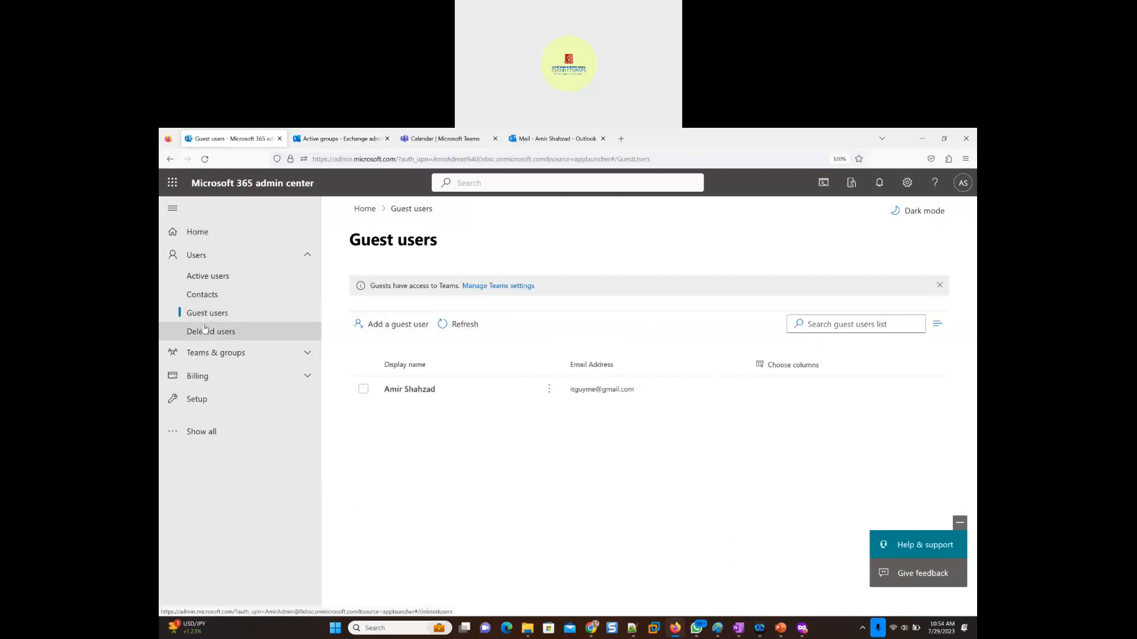
left_click(204, 276)
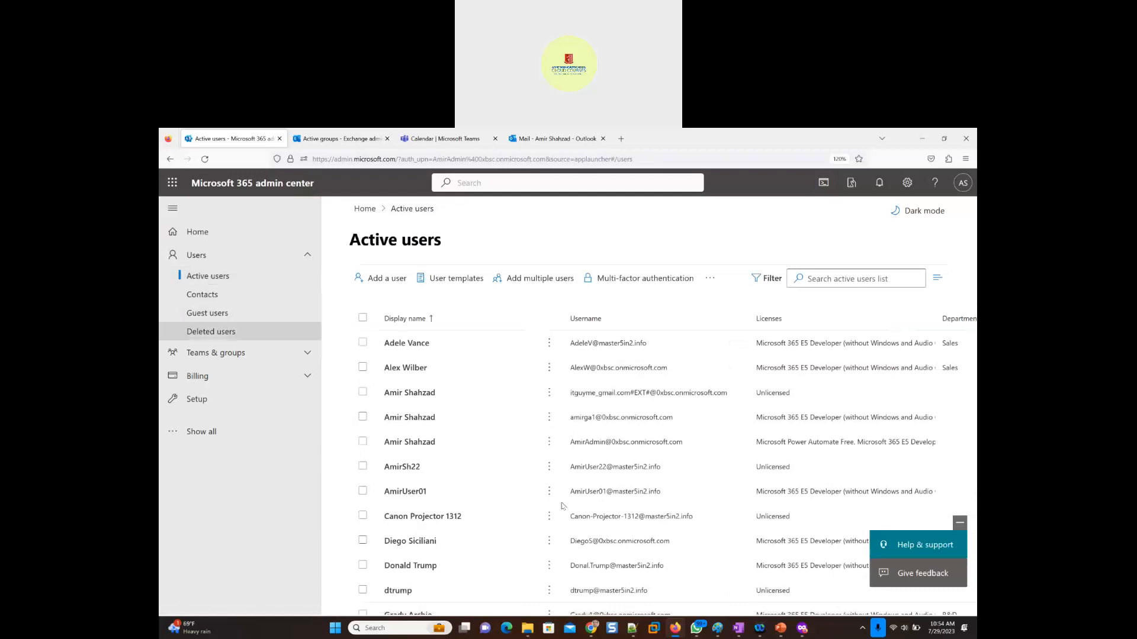
scroll(489, 551, "down", 3)
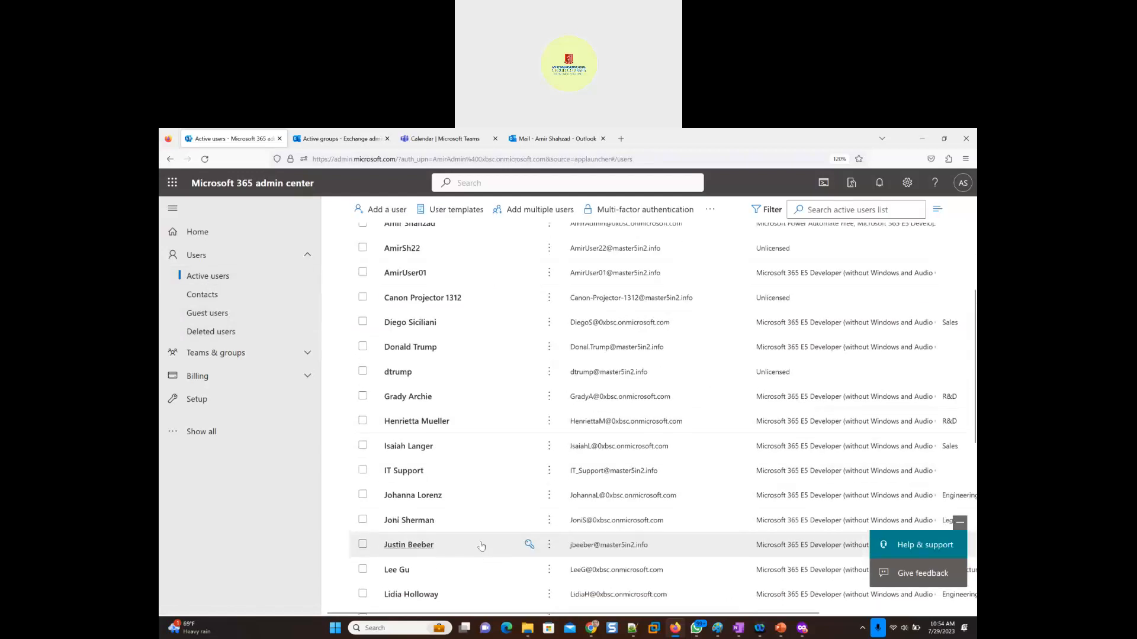
scroll(438, 546, "down", 1)
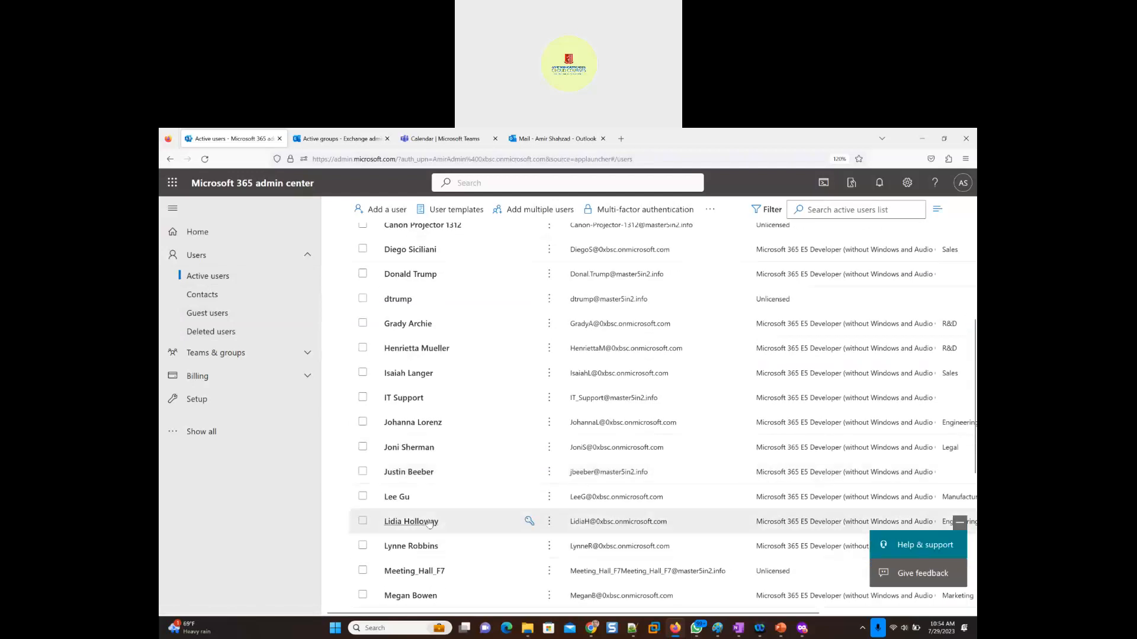
scroll(420, 521, "down", 5)
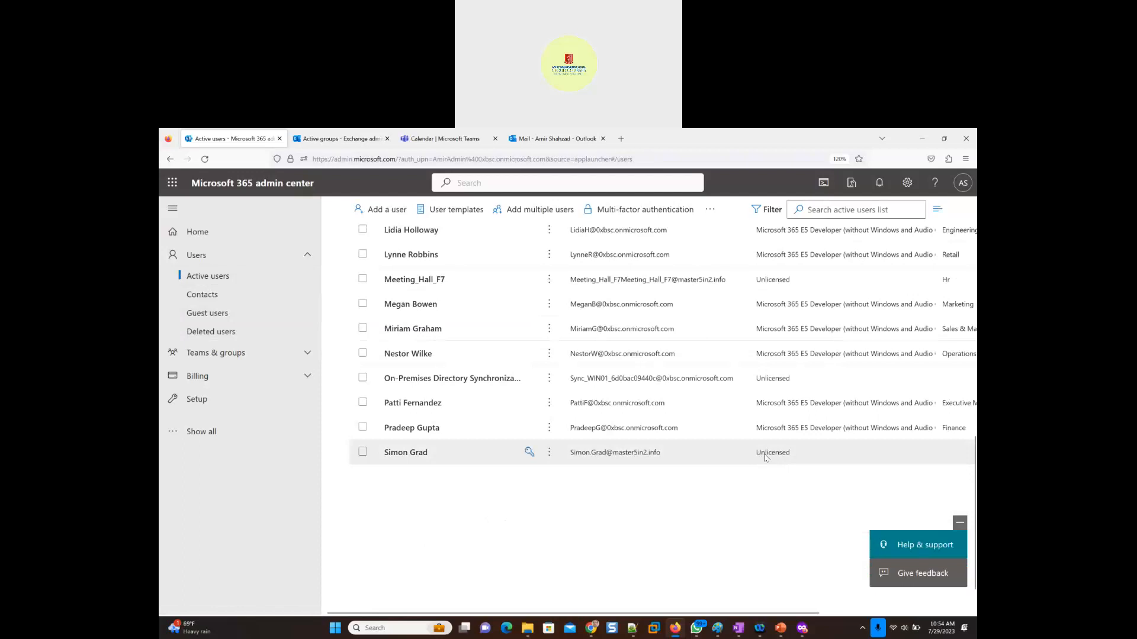
left_click(406, 453)
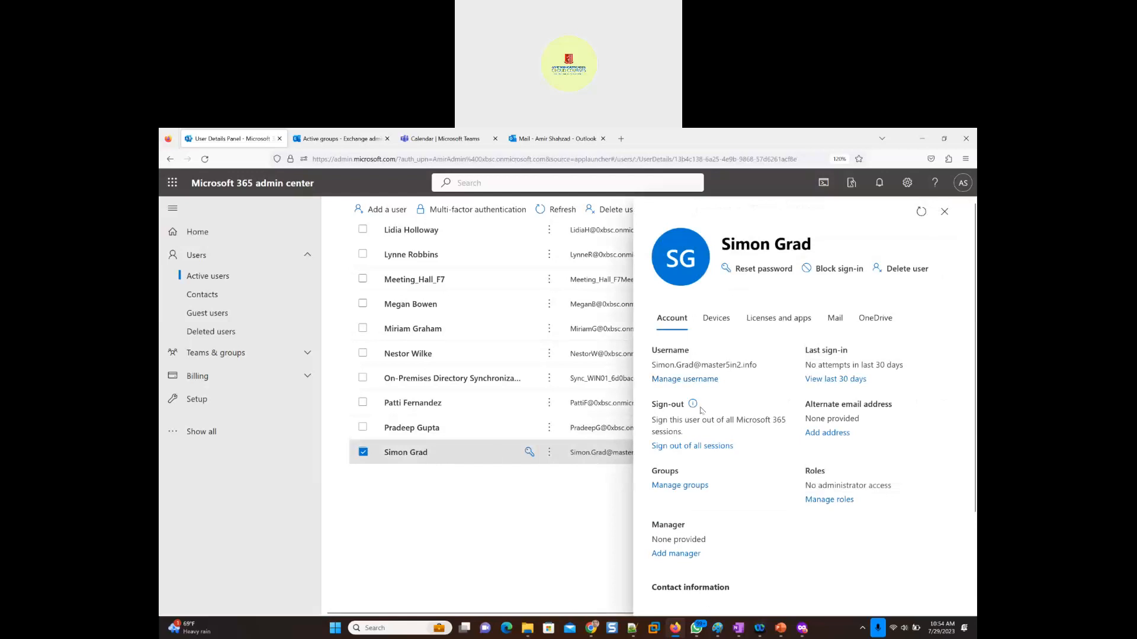
- Show the user's Licenses and apps tab, listing Licenses (0) and E5 Developer
left_click(770, 328)
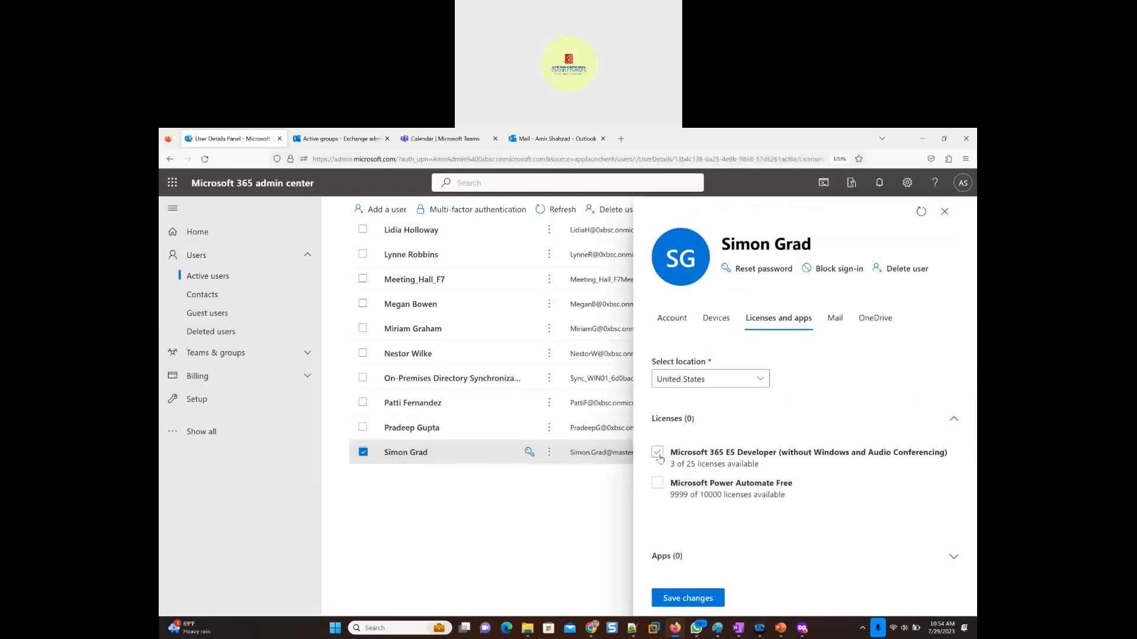
- Assign Microsoft 365 E5 Developer with Exchange Online (Plan 2), Audit Platform and Communication Compliance turned off, and try saving
left_click(658, 455)
left_click(953, 558)
scroll(876, 494, "down", 3)
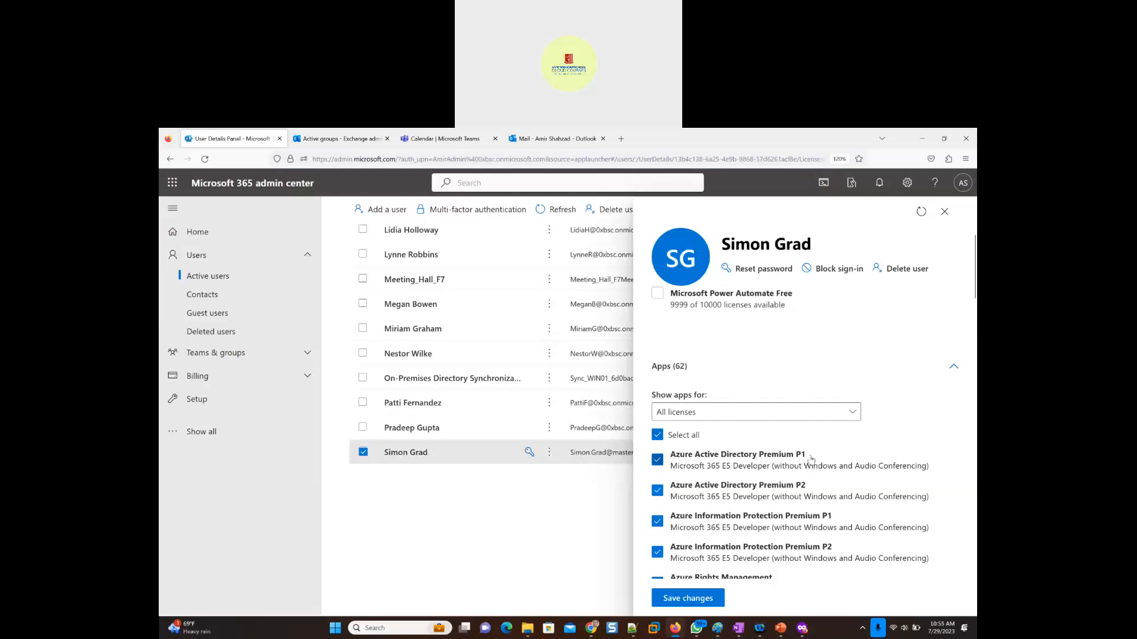
scroll(814, 458, "down", 2)
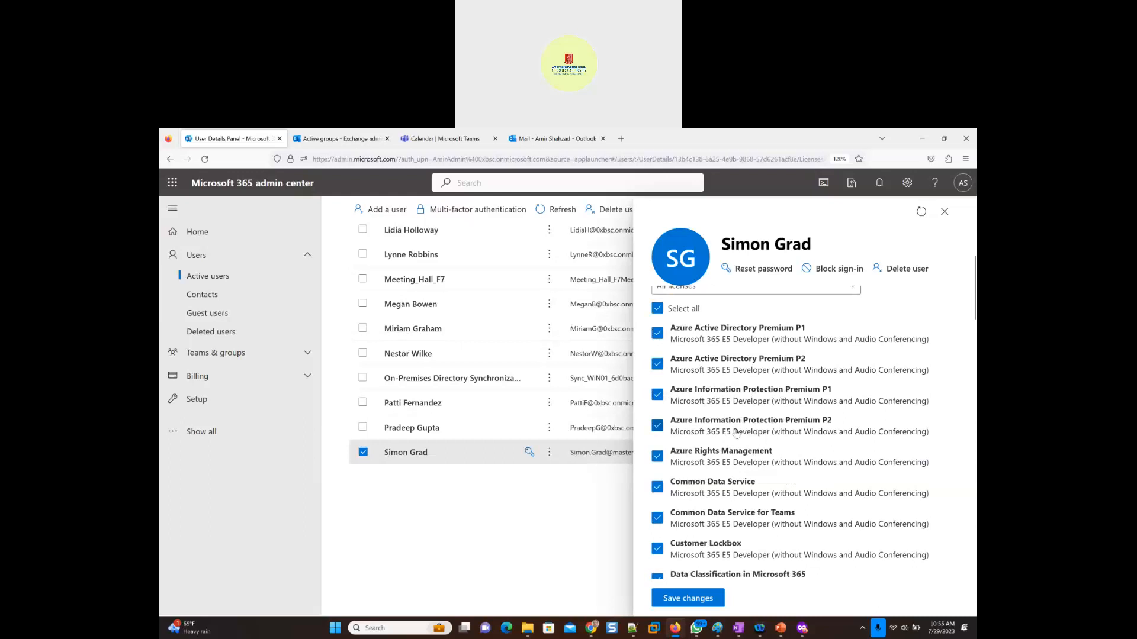
scroll(725, 496, "down", 1)
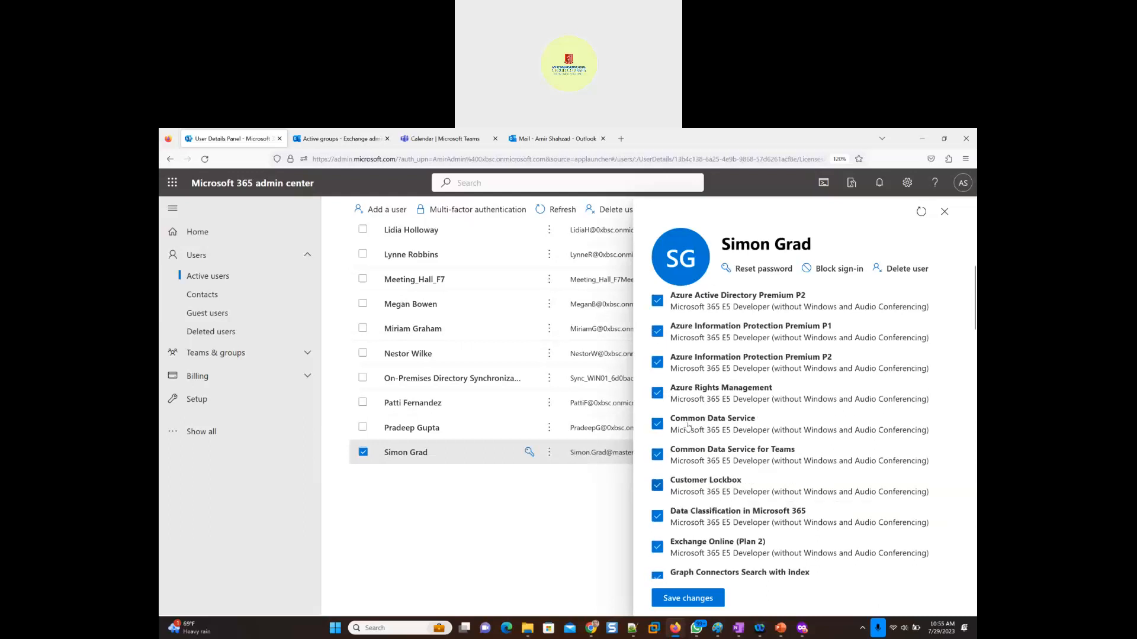
scroll(679, 473, "down", 2)
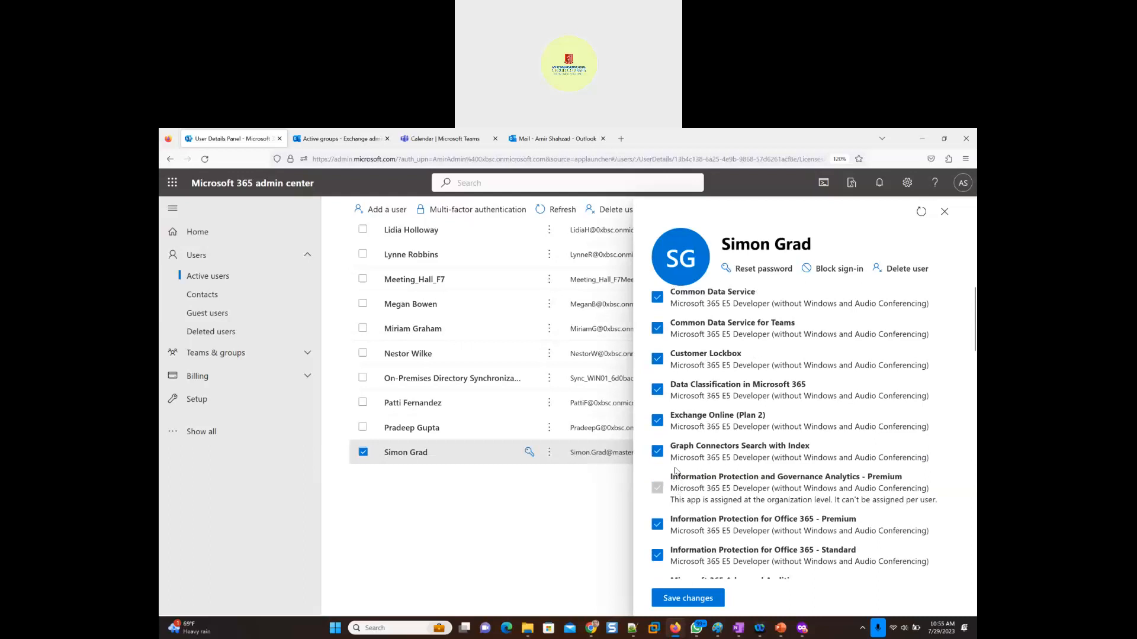
left_click(658, 422)
scroll(710, 444, "down", 2)
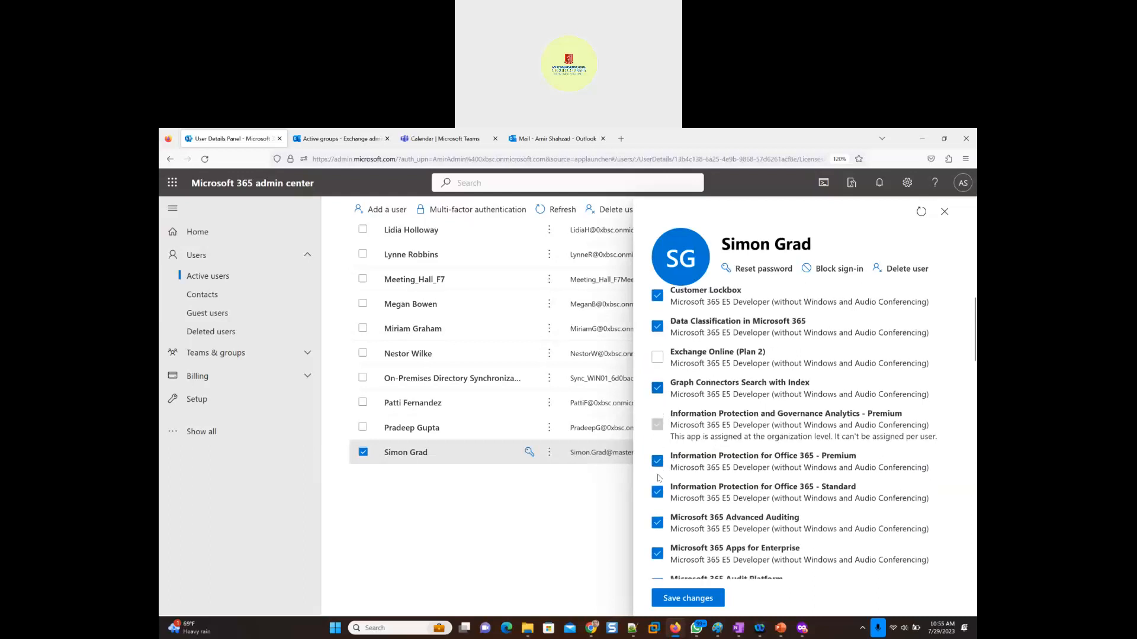
scroll(658, 480, "down", 4)
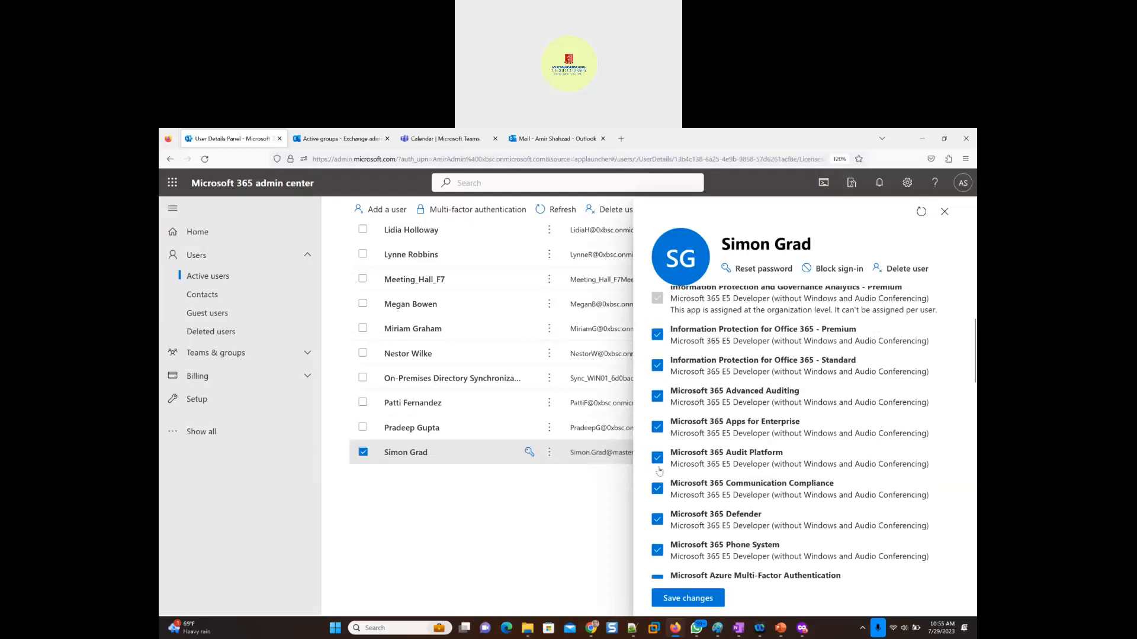
left_click(657, 461)
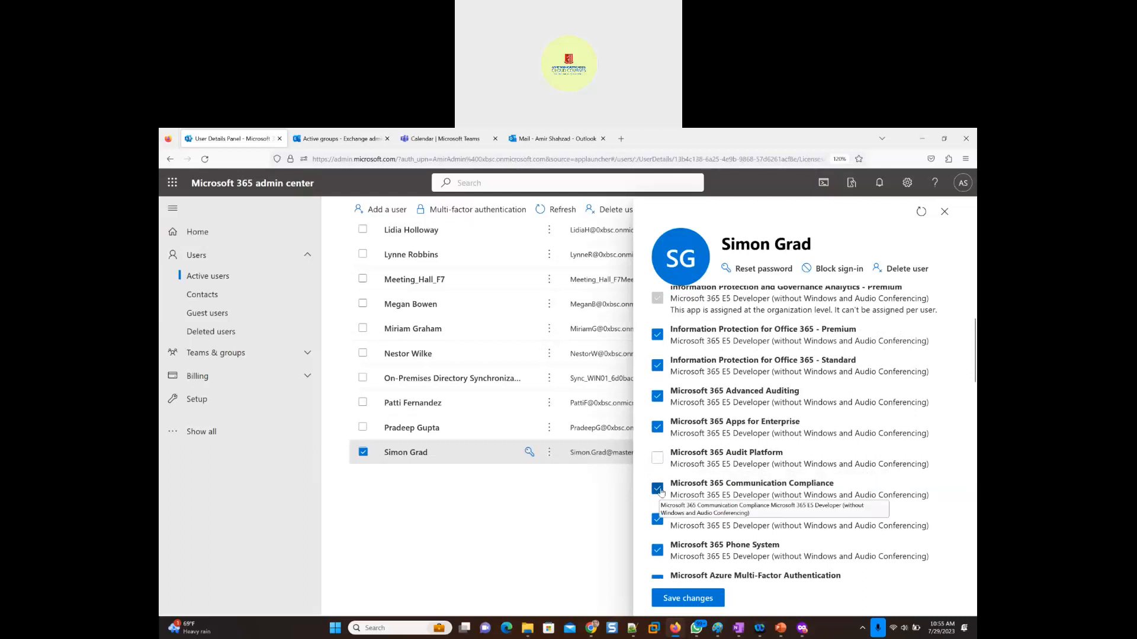
left_click(658, 490)
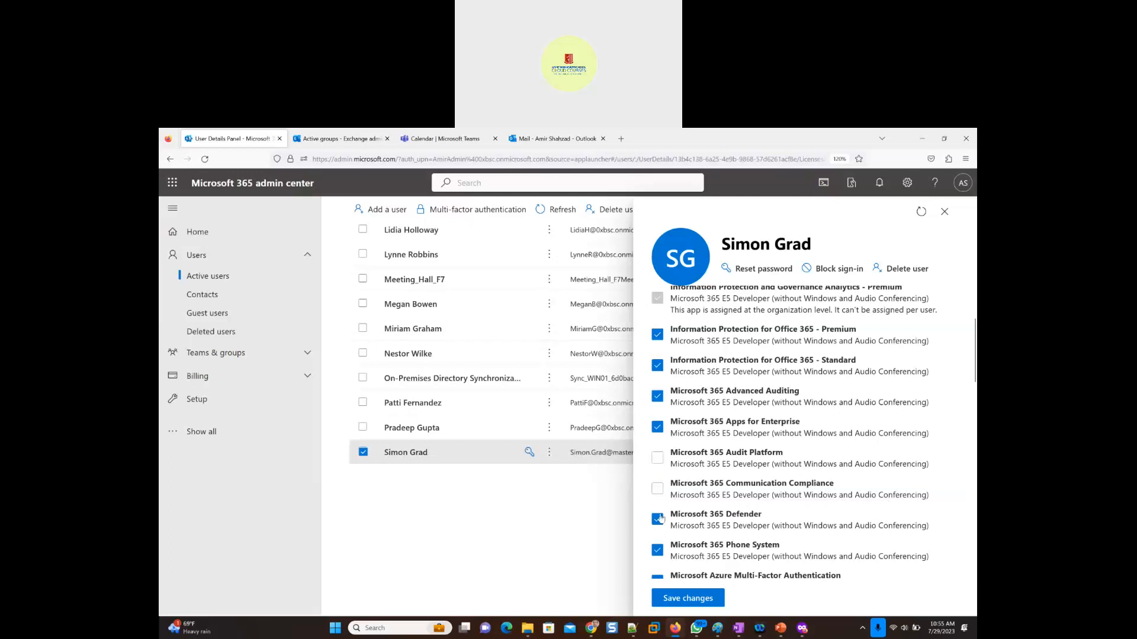
scroll(660, 518, "down", 3)
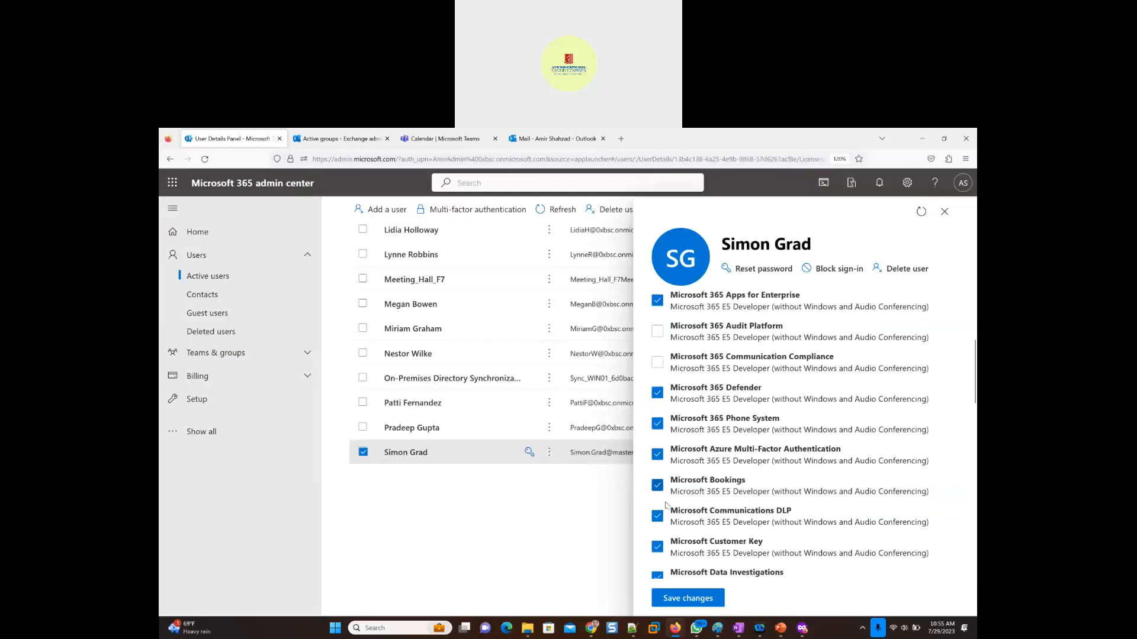
scroll(660, 485, "down", 3)
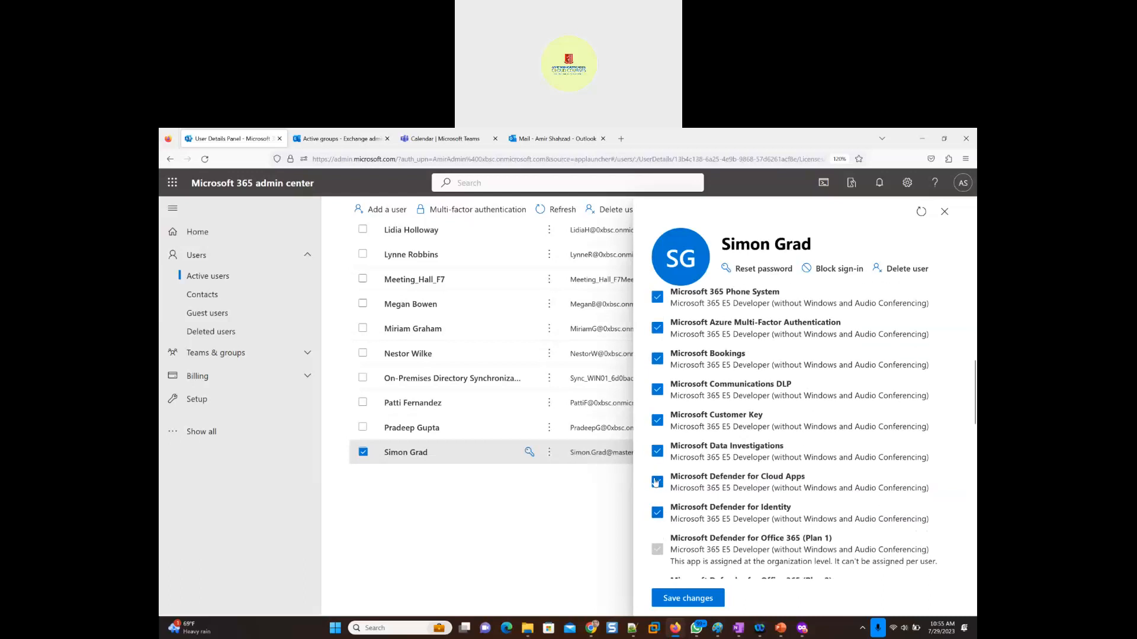
scroll(652, 514, "down", 4)
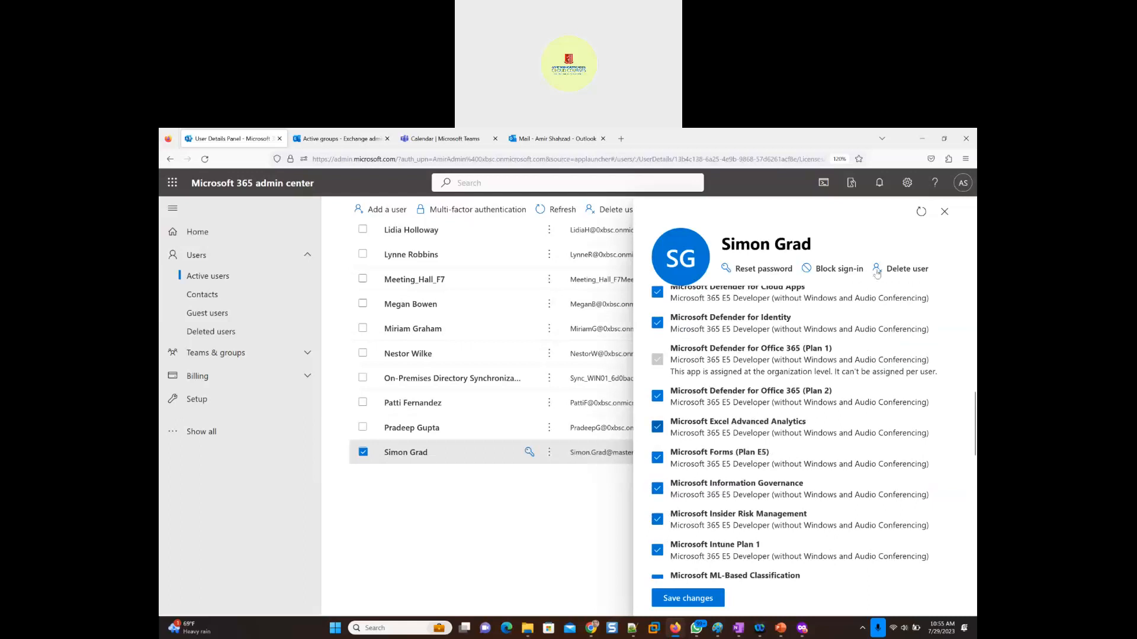
scroll(737, 469, "down", 10)
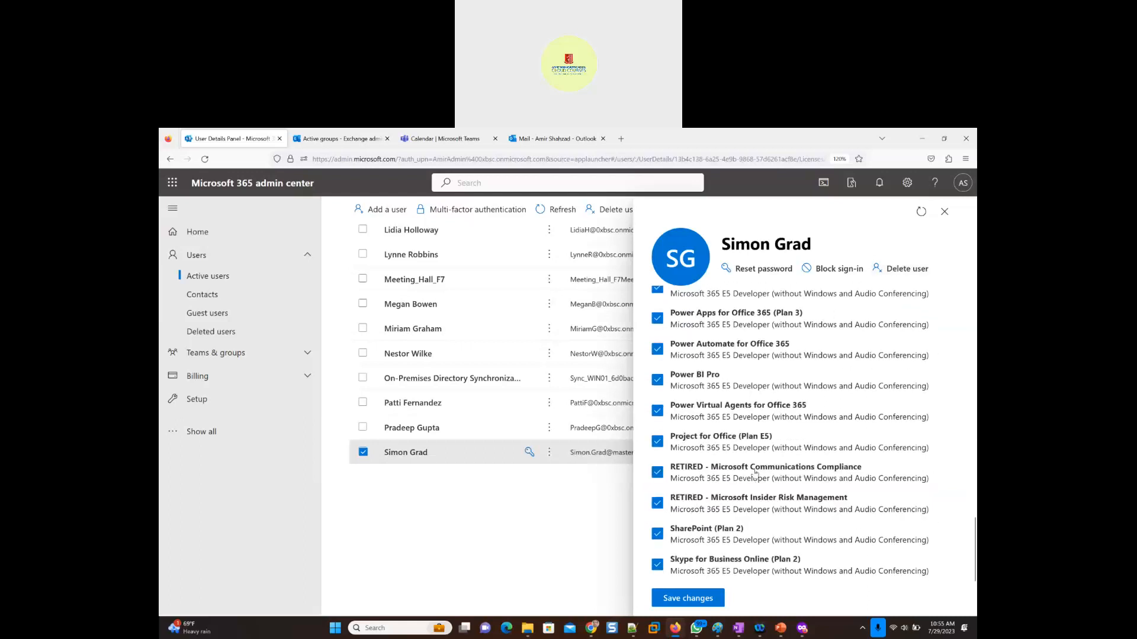
scroll(755, 473, "up", 5)
scroll(755, 472, "up", 10)
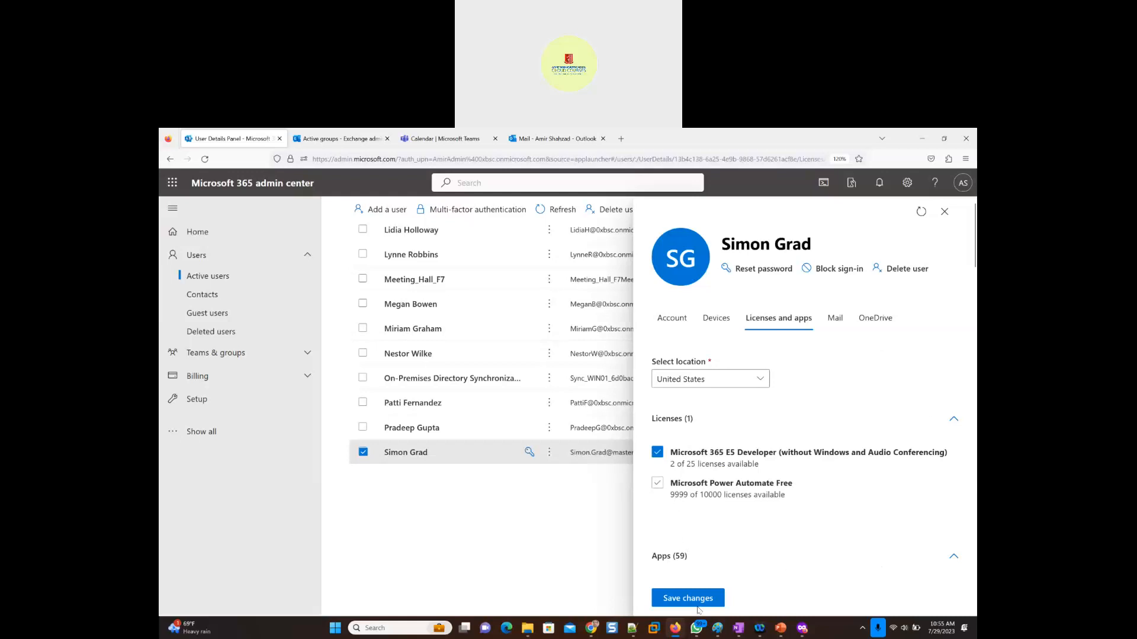
left_click(680, 600)
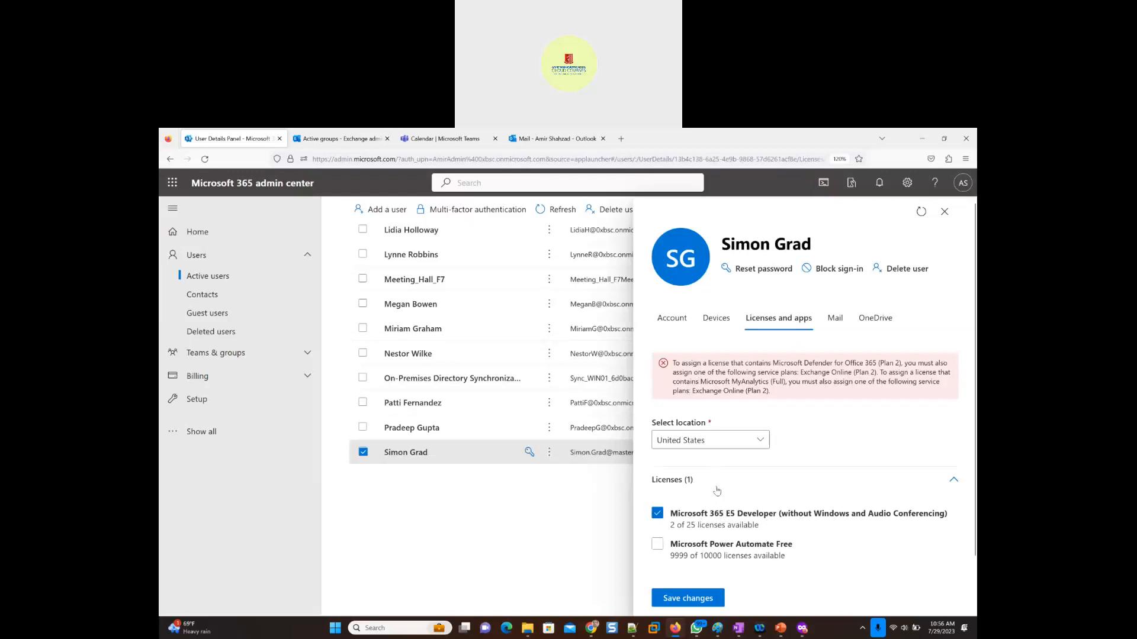
- Turn Exchange Online (Plan 2) back on, save the license changes and close the user panel
scroll(771, 478, "down", 2)
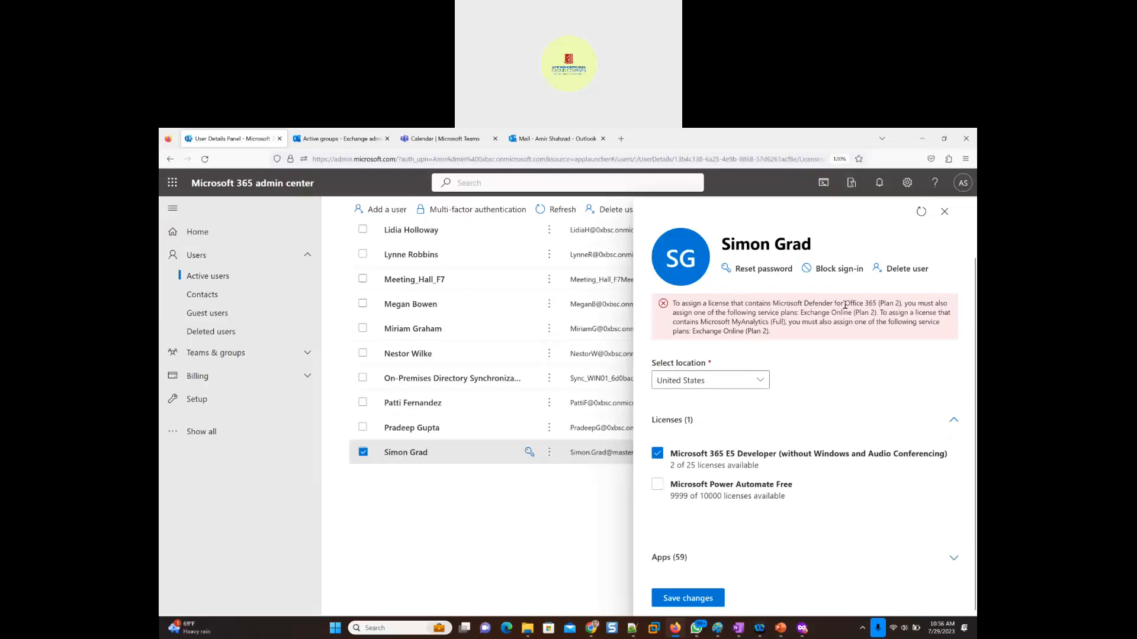
left_click(953, 558)
scroll(833, 552, "down", 10)
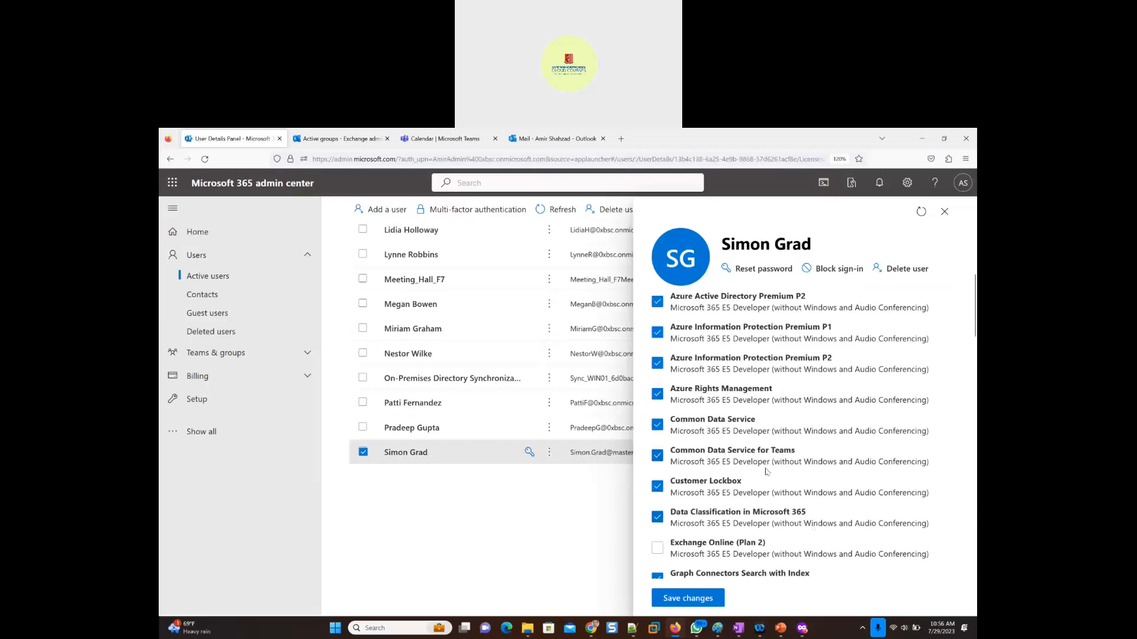
scroll(766, 471, "down", 1)
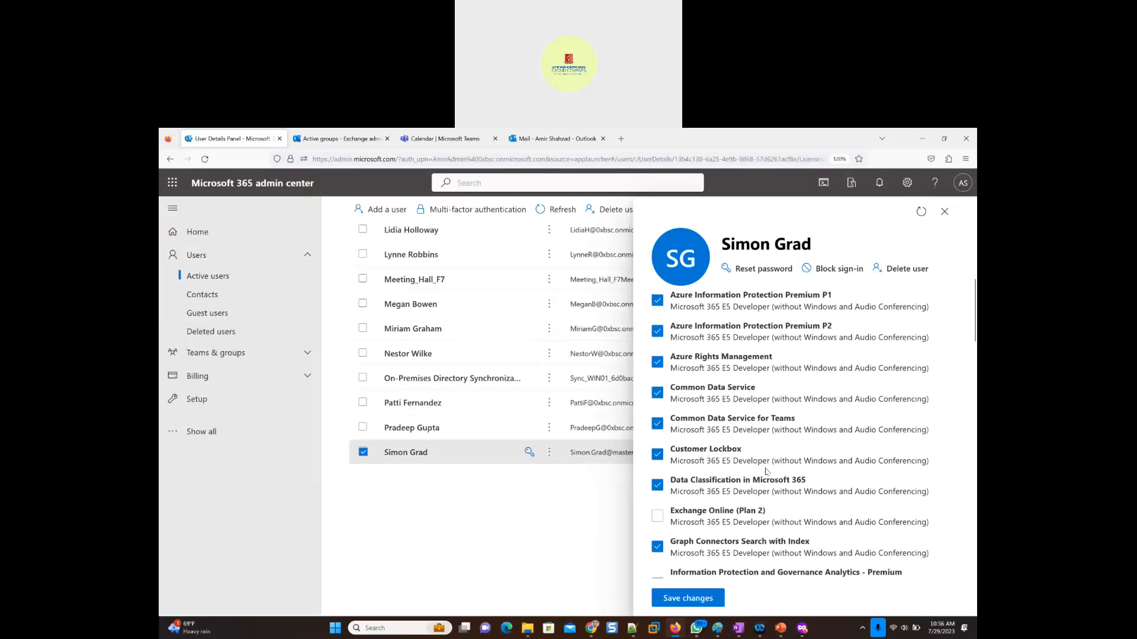
left_click(658, 484)
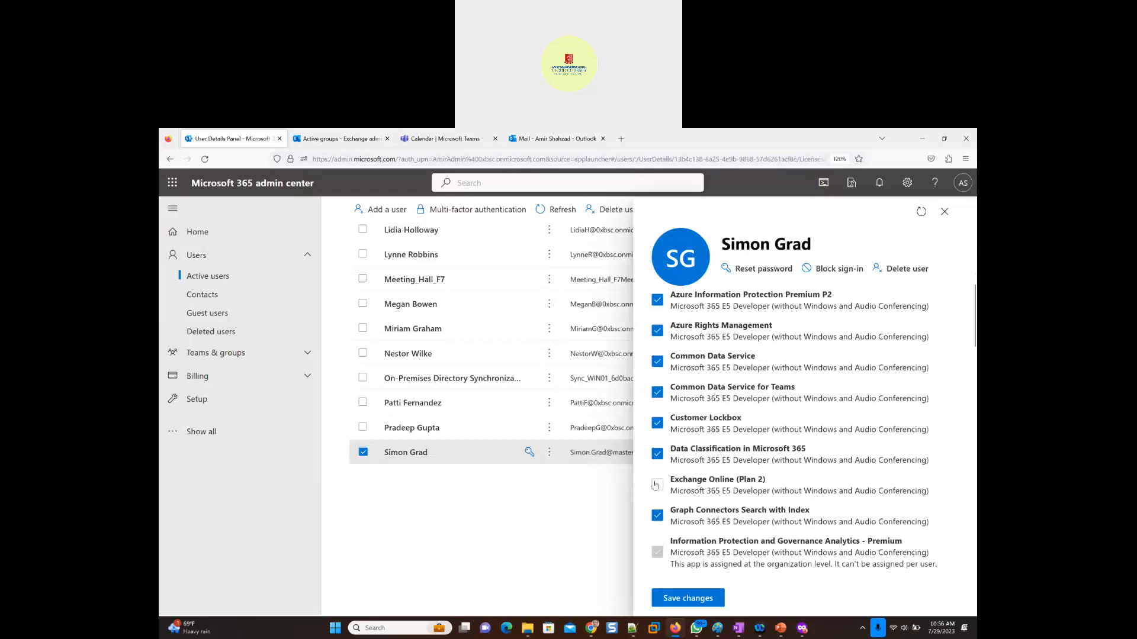
left_click(690, 603)
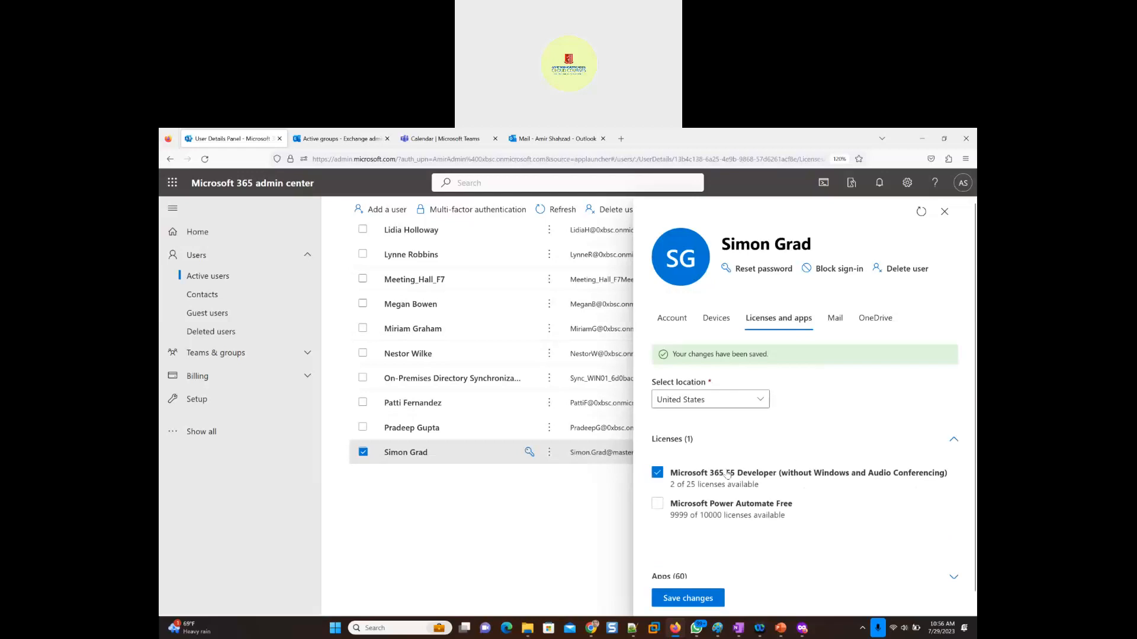
left_click(687, 599)
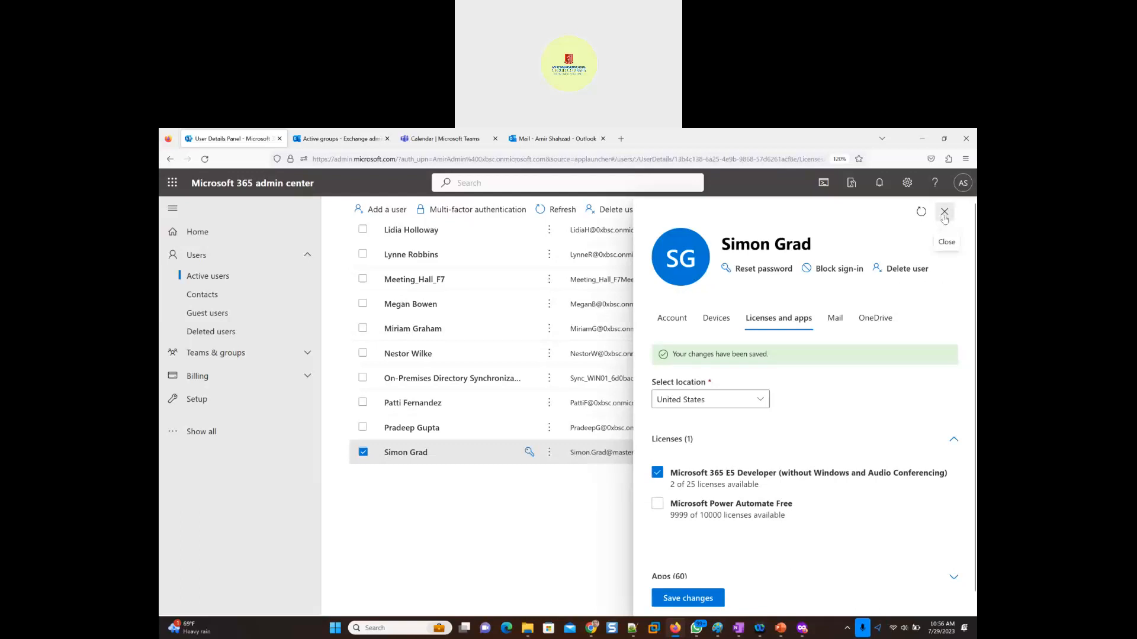
left_click(944, 212)
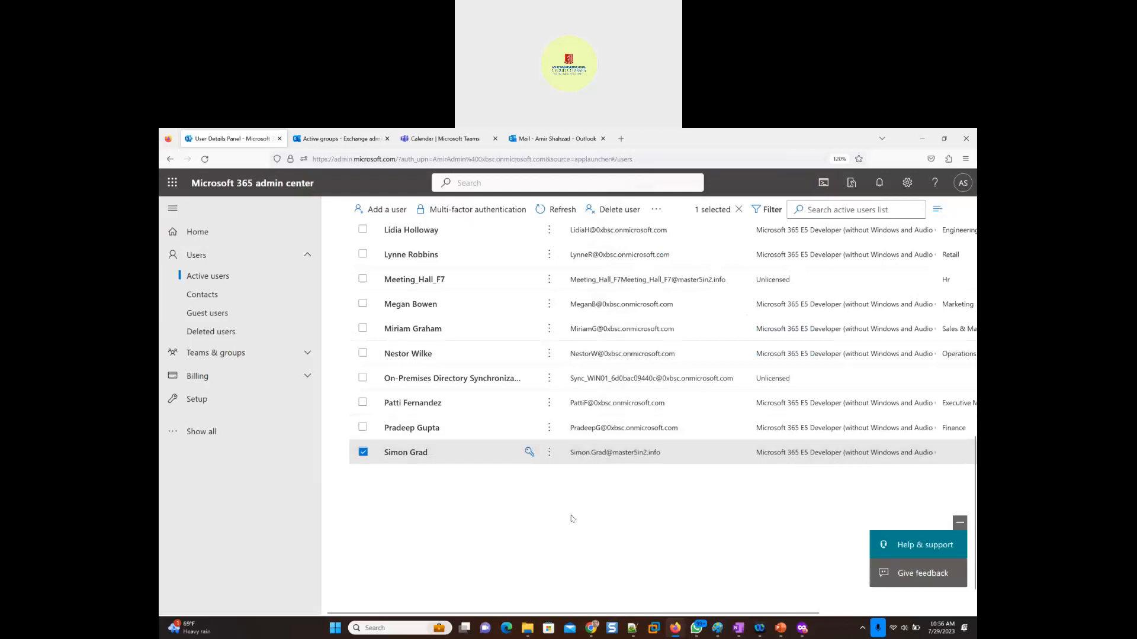
- Expand the left navigation with Show all and scroll down to Admin centers
scroll(421, 493, "up", 3)
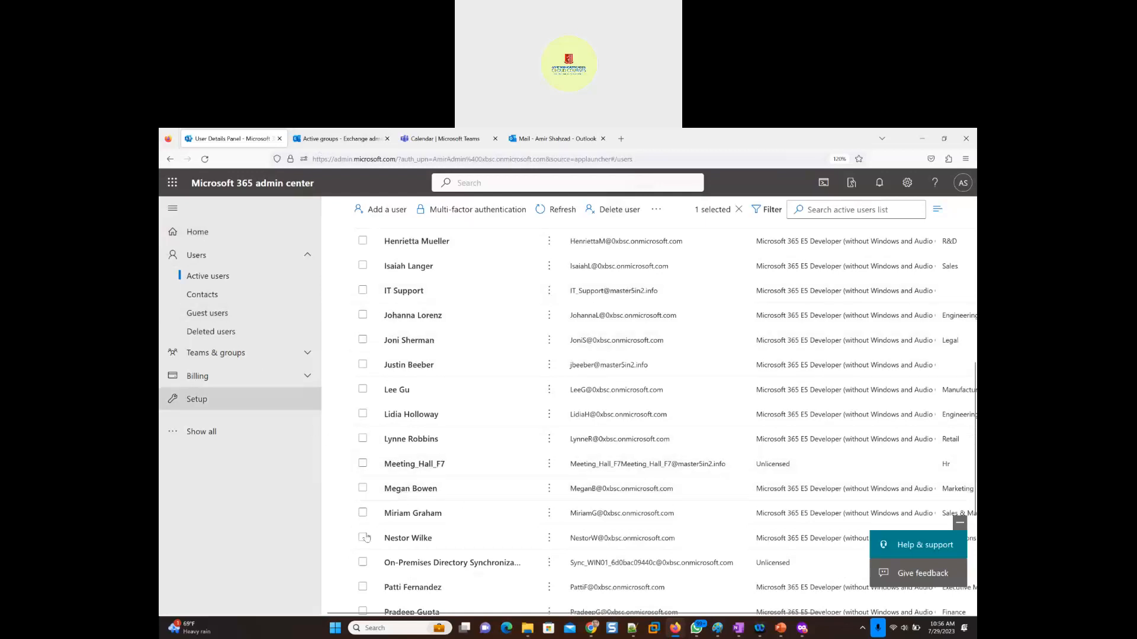
scroll(408, 480, "down", 4)
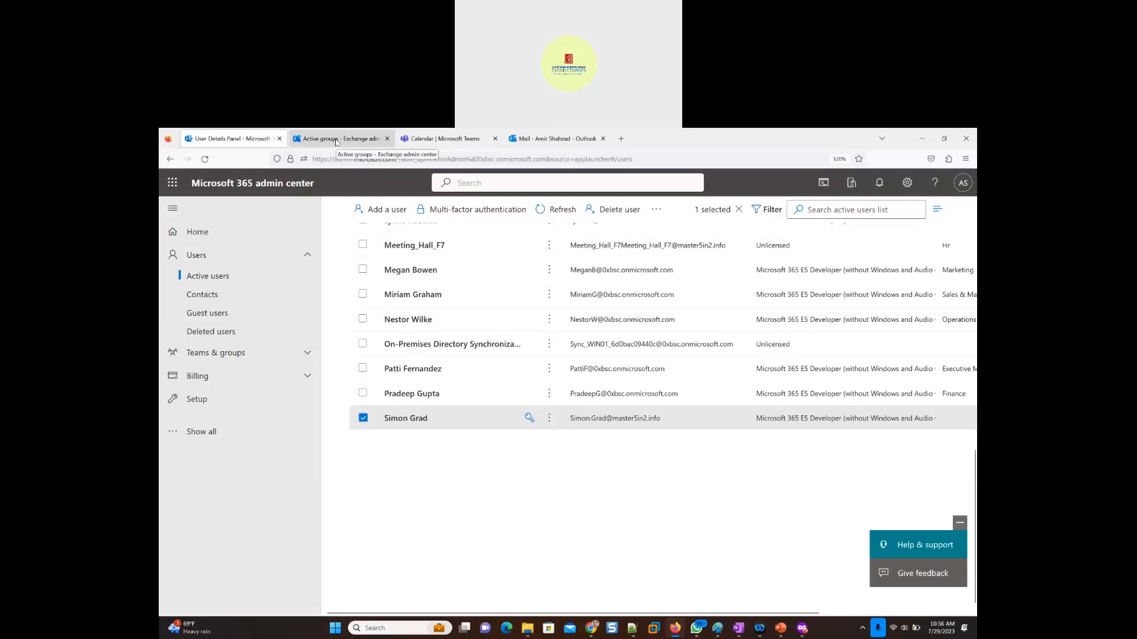
left_click(210, 433)
scroll(209, 414, "down", 5)
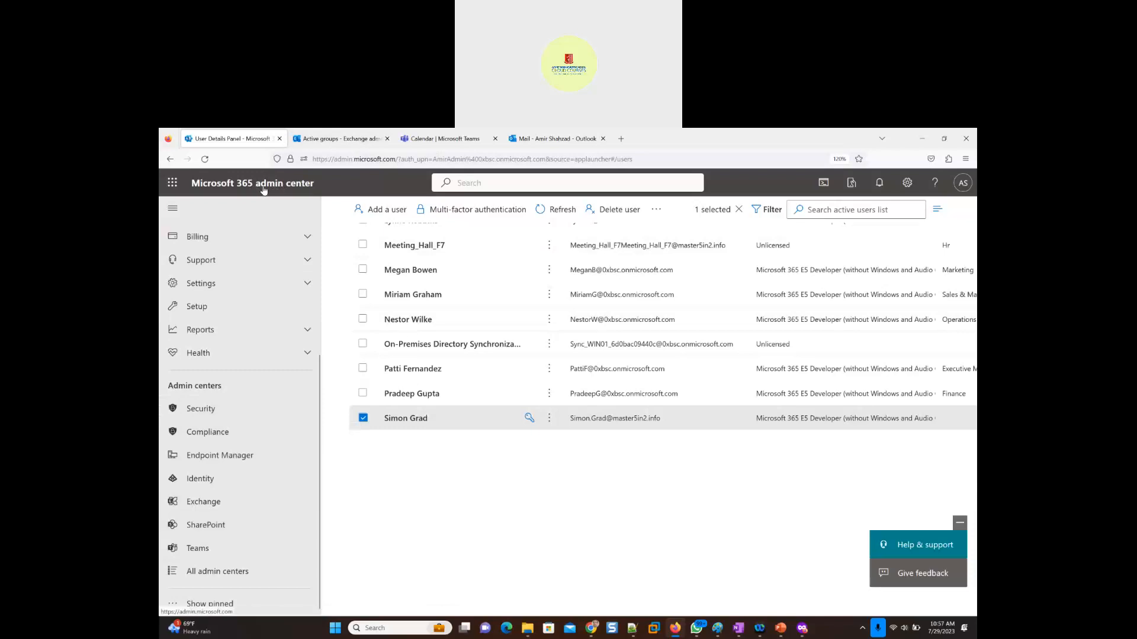
- Open SharePoint admin center, select Communication site in Active sites and follow its site address
left_click(200, 532)
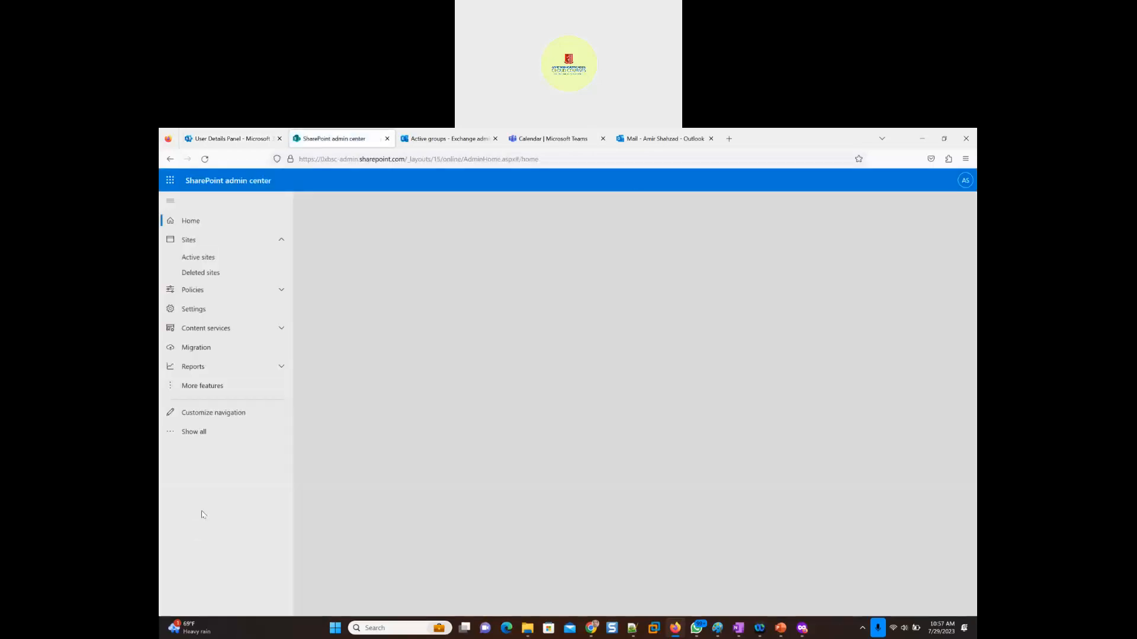
left_click(210, 259)
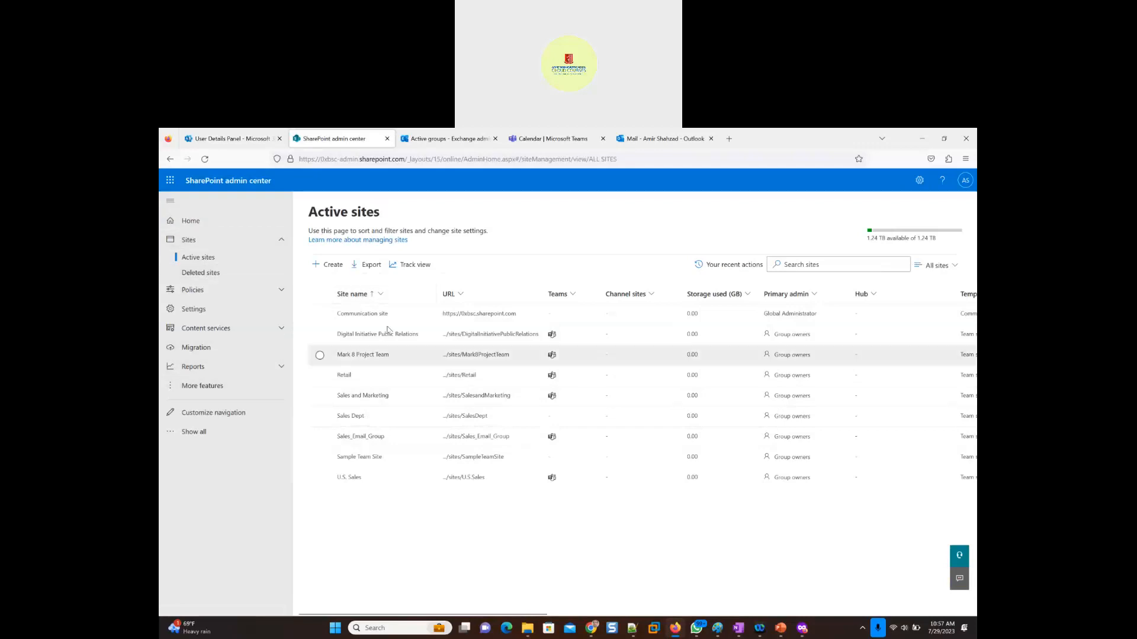
left_click(371, 315)
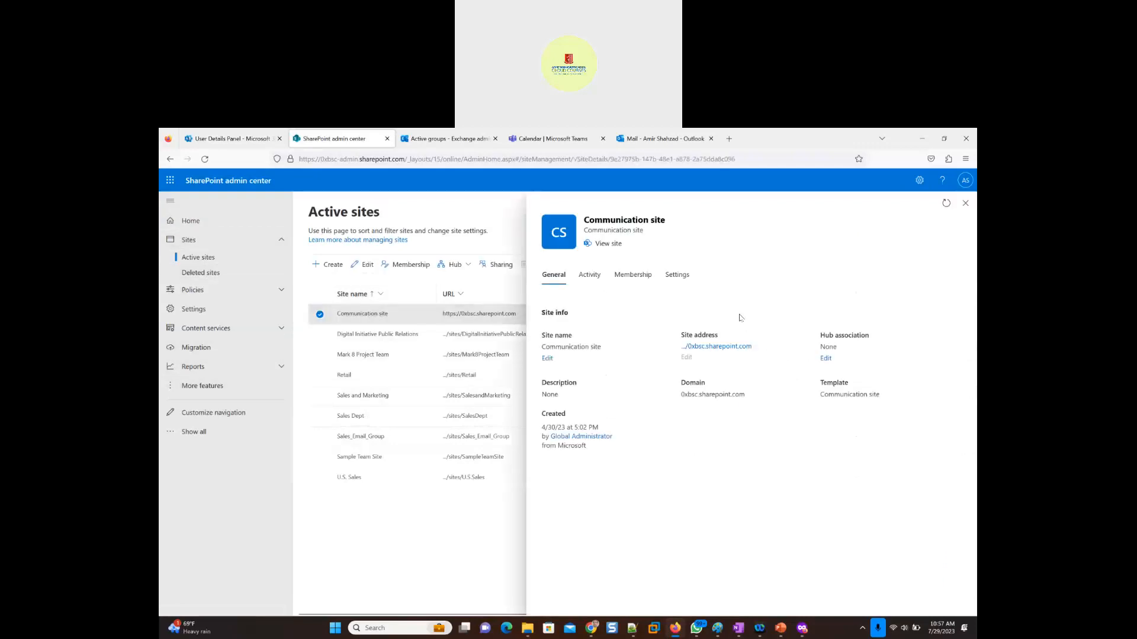
left_click(719, 347)
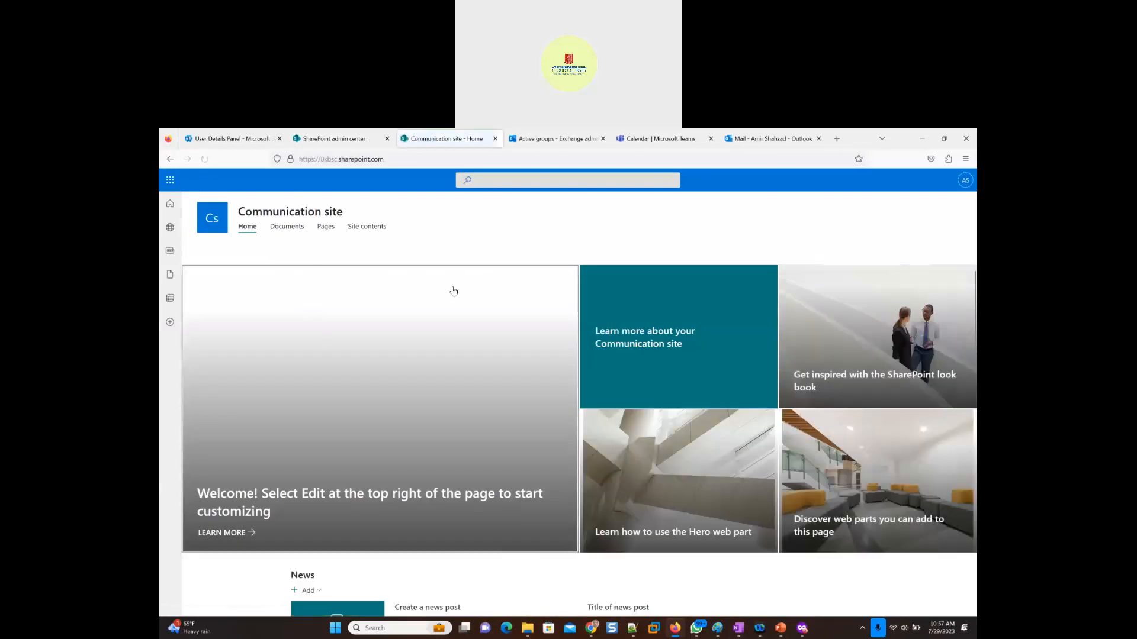
- Create a new Word document, Document.docx, in the Communication site's Documents library
left_click(285, 229)
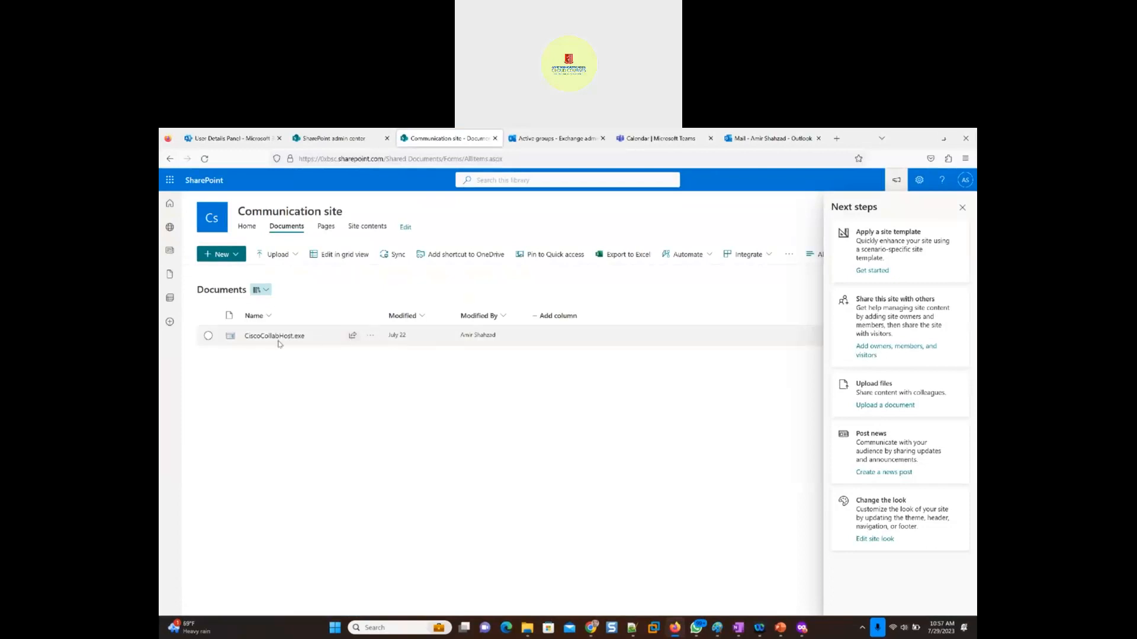
left_click(237, 260)
left_click(228, 295)
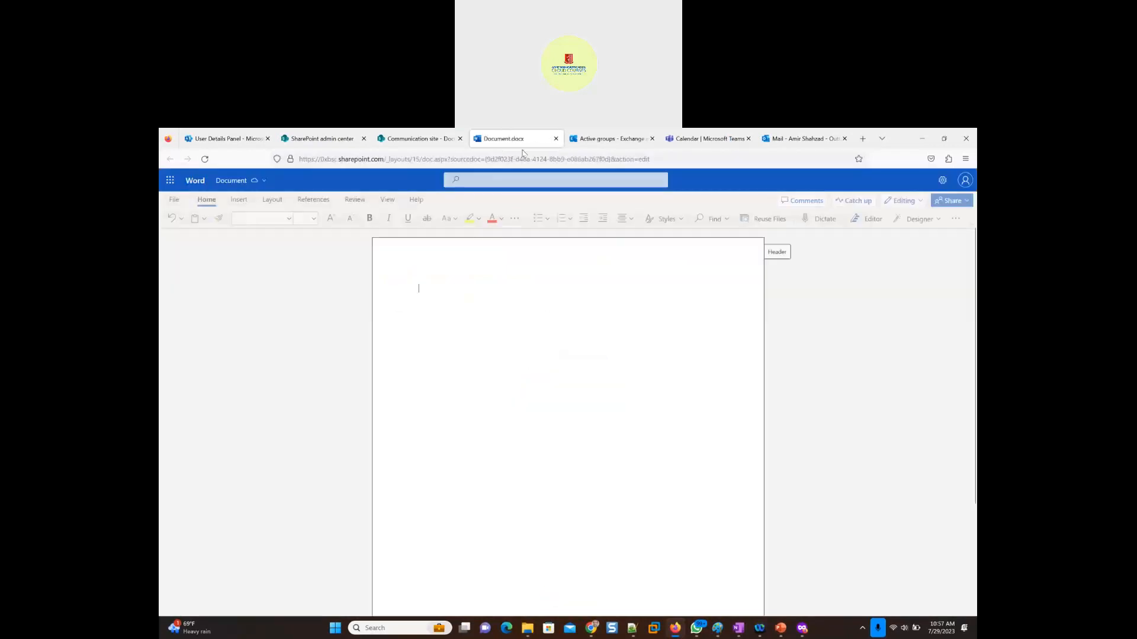
left_click(406, 140)
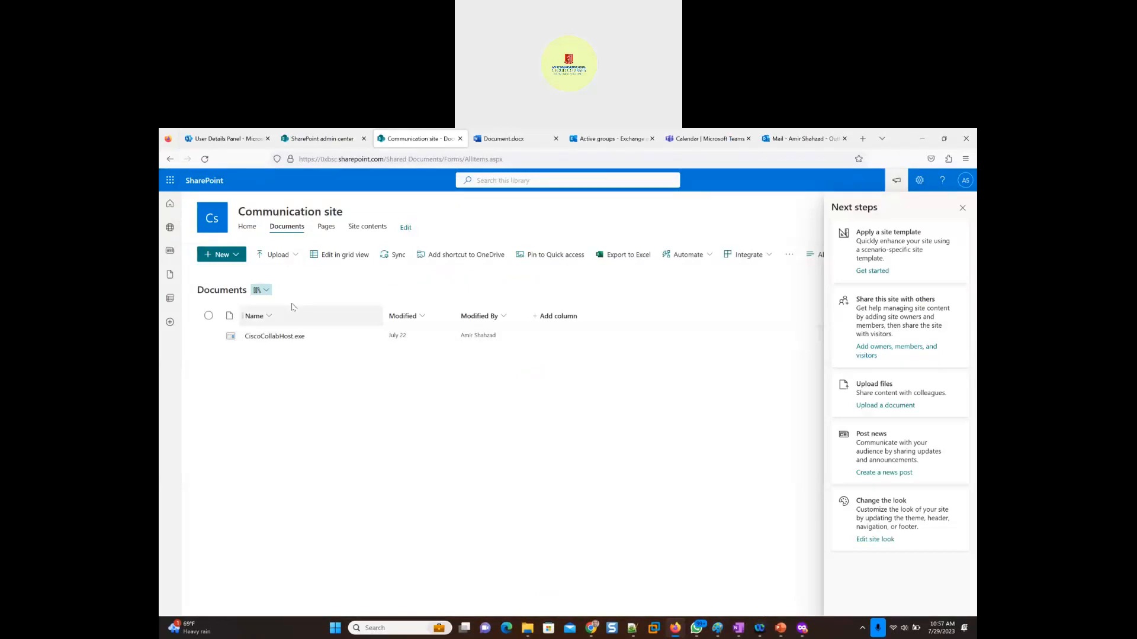
left_click(962, 209)
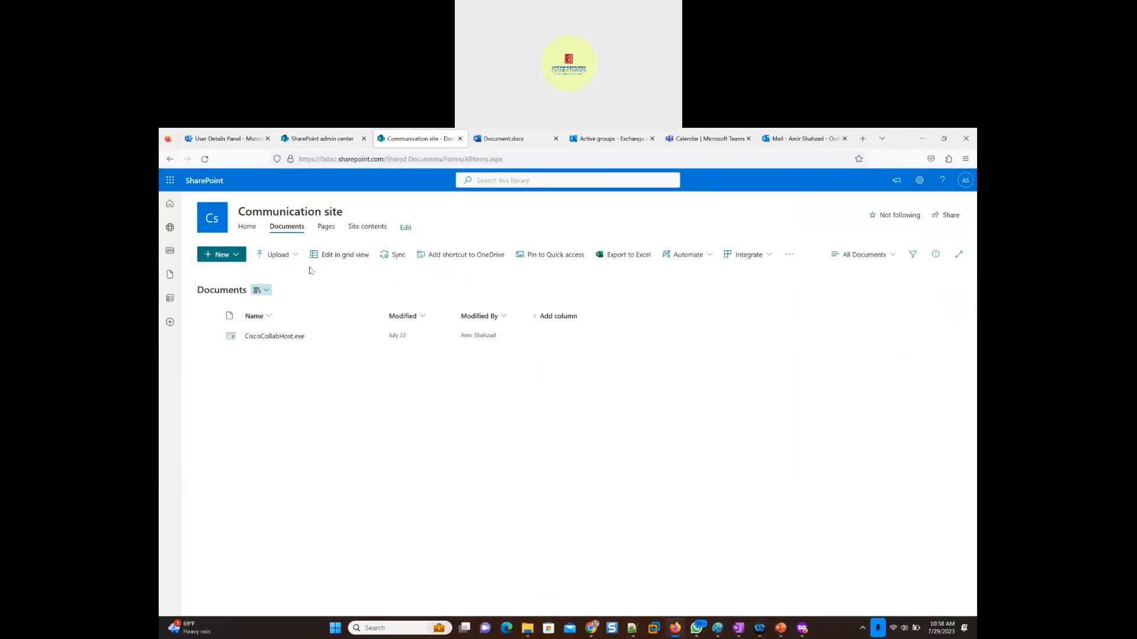
mouse_move(277, 361)
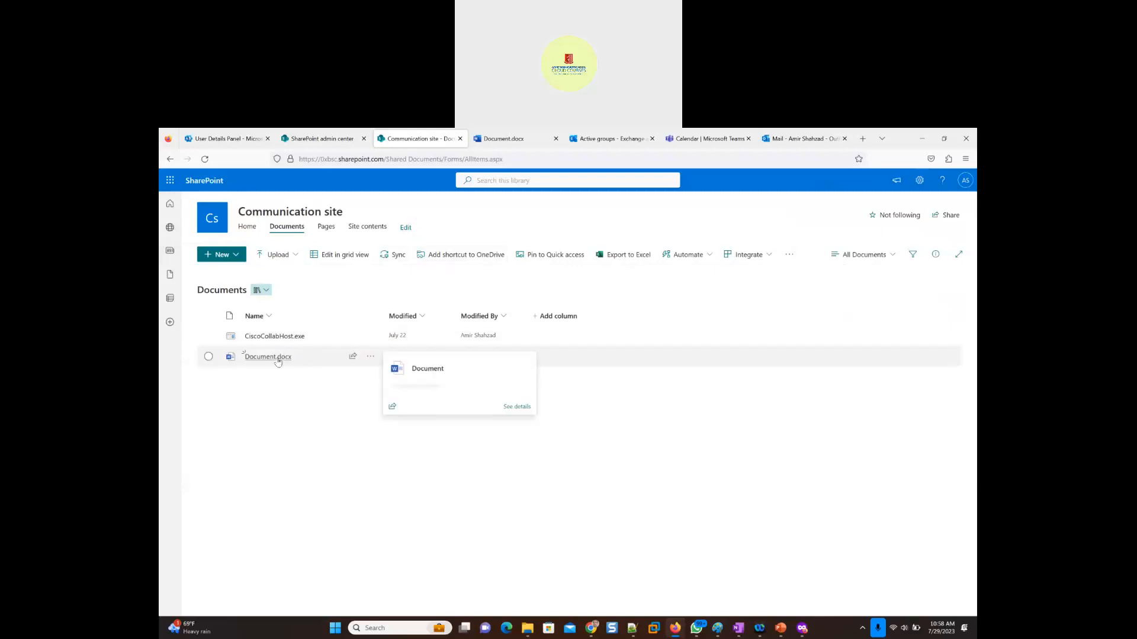
- Send a colleague an anyone-with-the-link-can-edit link to Document.docx from Manage access
left_click(370, 358)
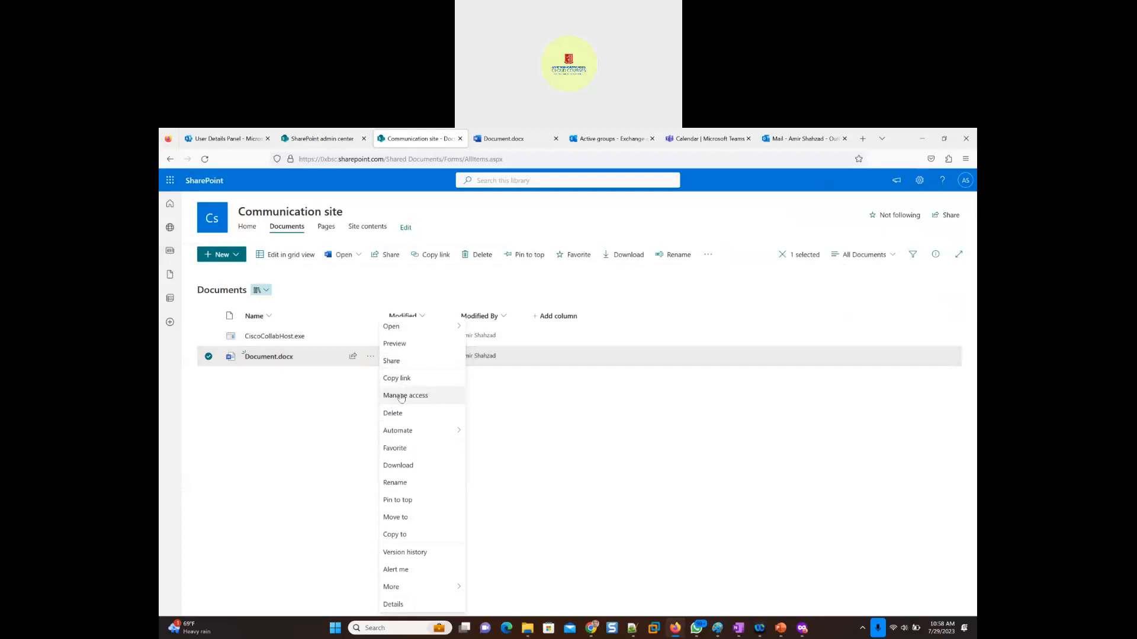
left_click(403, 394)
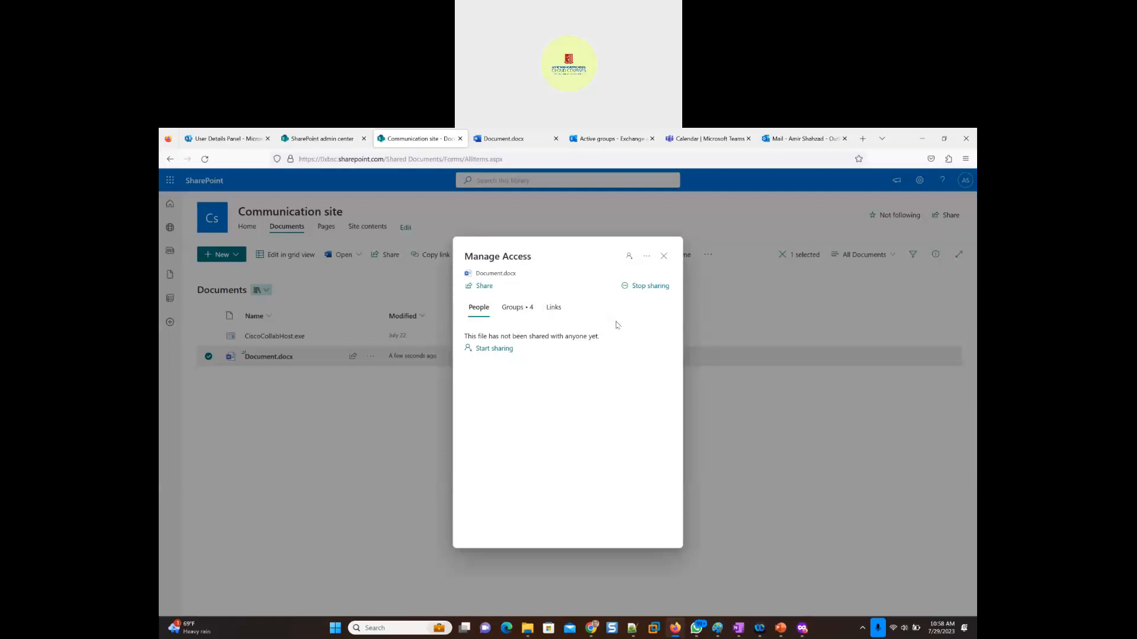
left_click(495, 348)
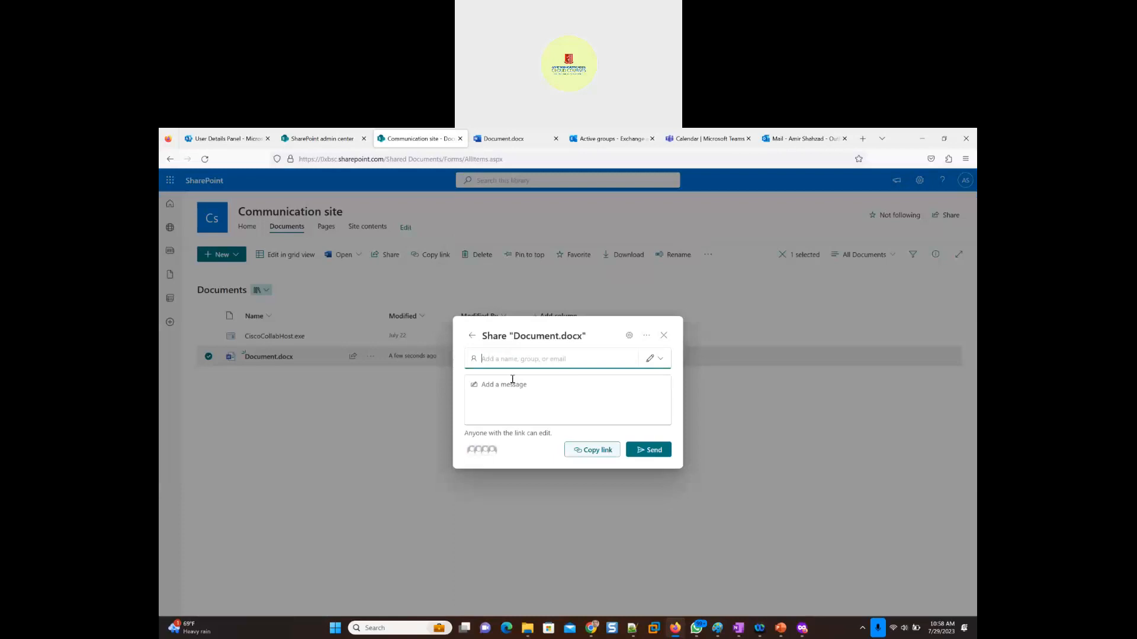
type("simon")
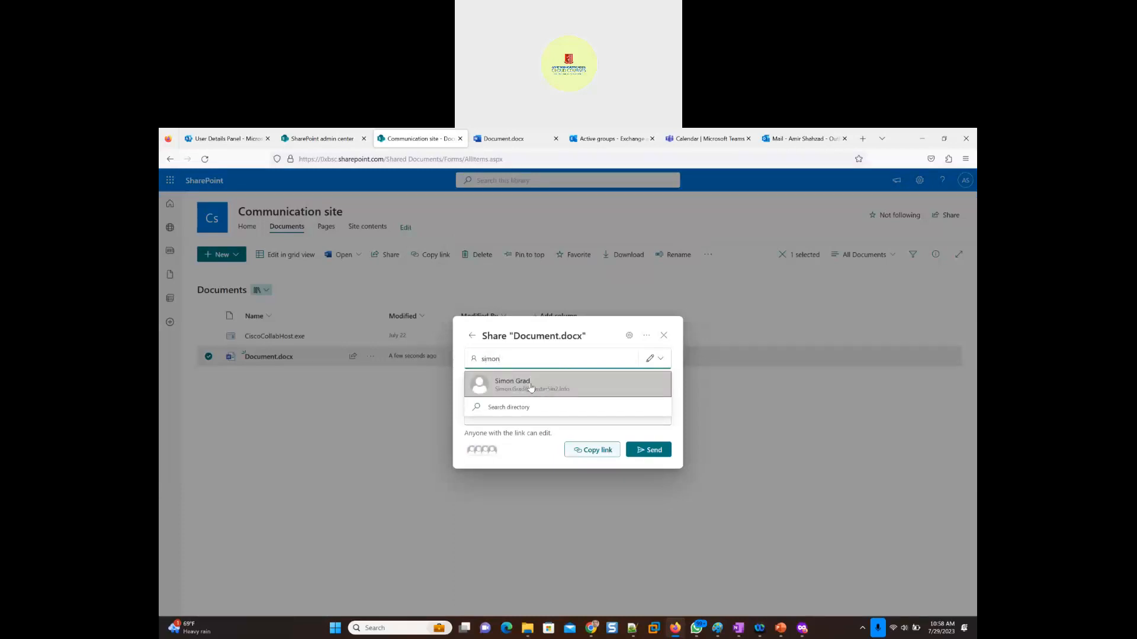
left_click(531, 384)
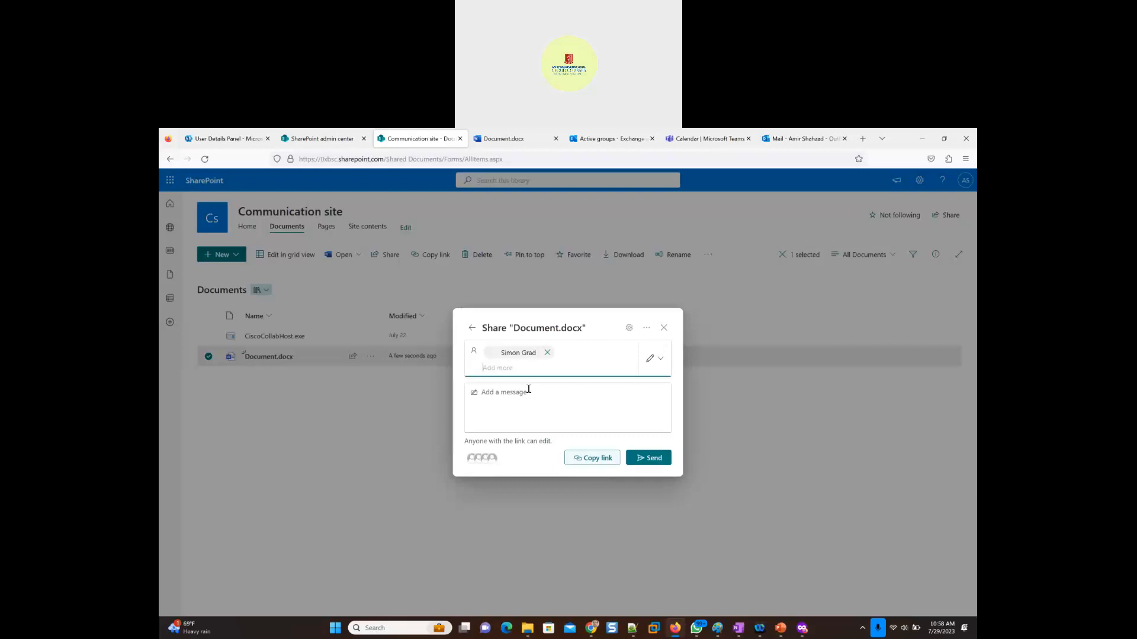
left_click(641, 463)
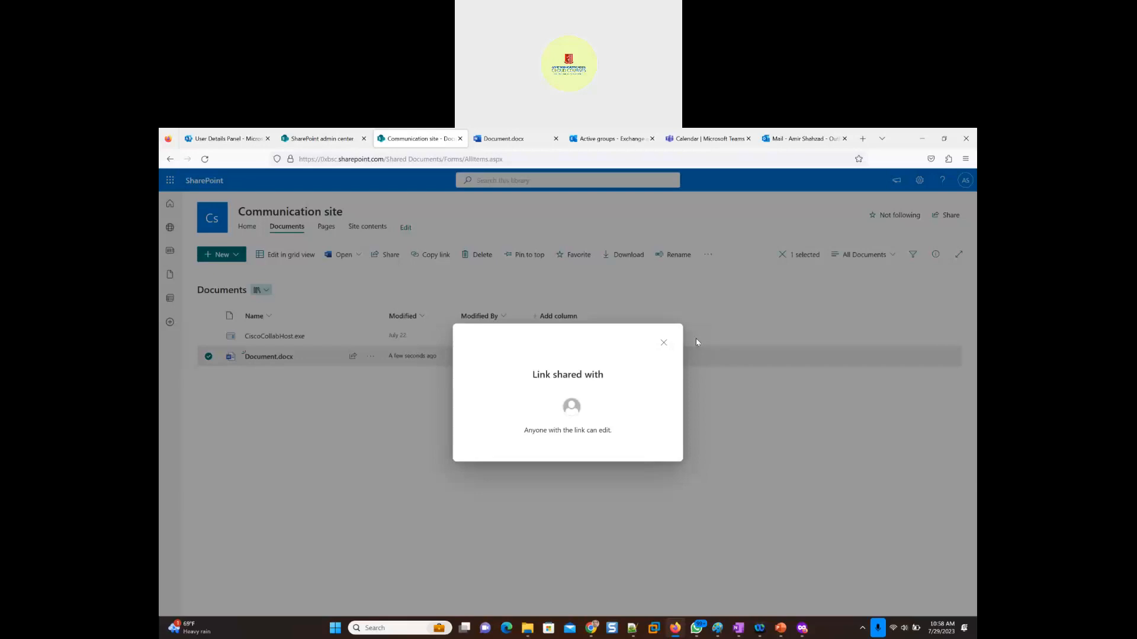
left_click(665, 343)
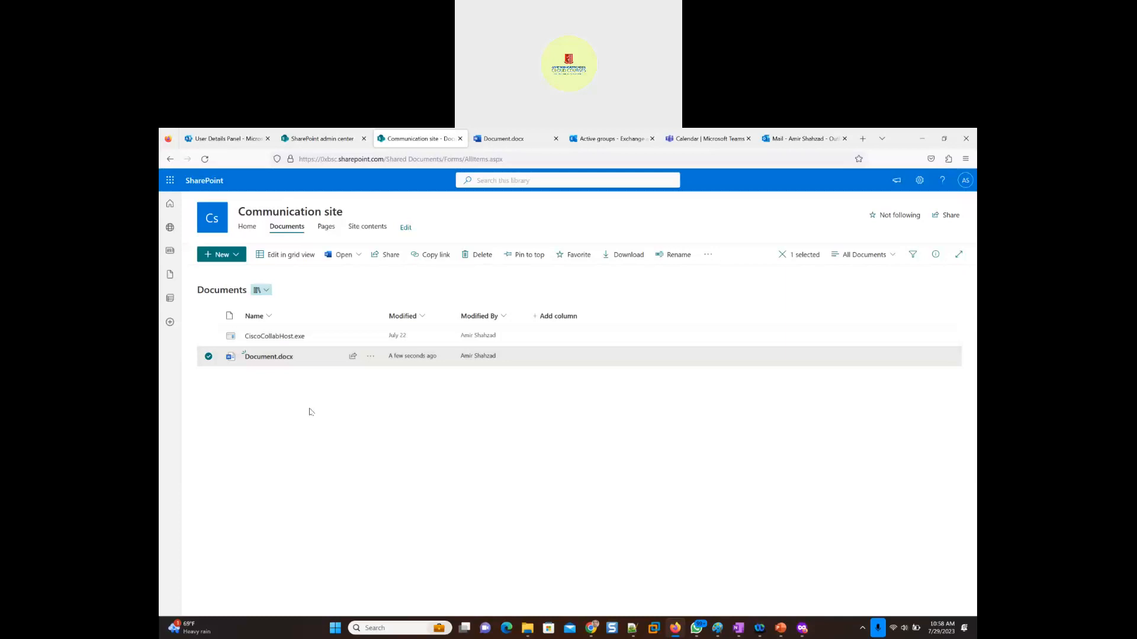
- Review Document.docx's access list and start a new share, searching for a second colleague by name
left_click(371, 357)
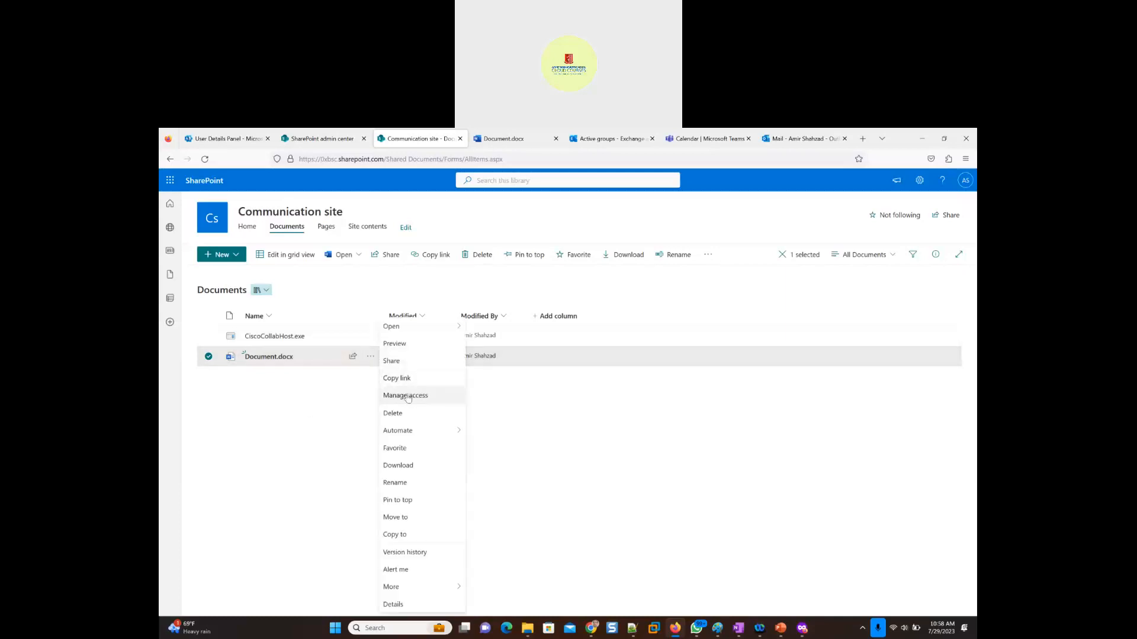
left_click(408, 399)
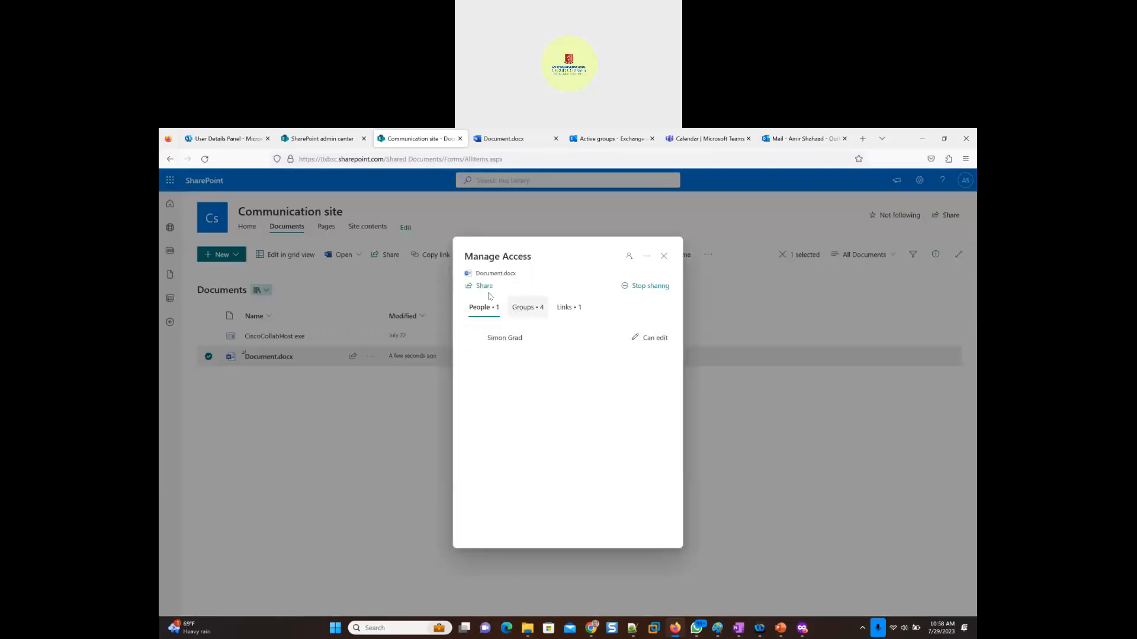
left_click(484, 287)
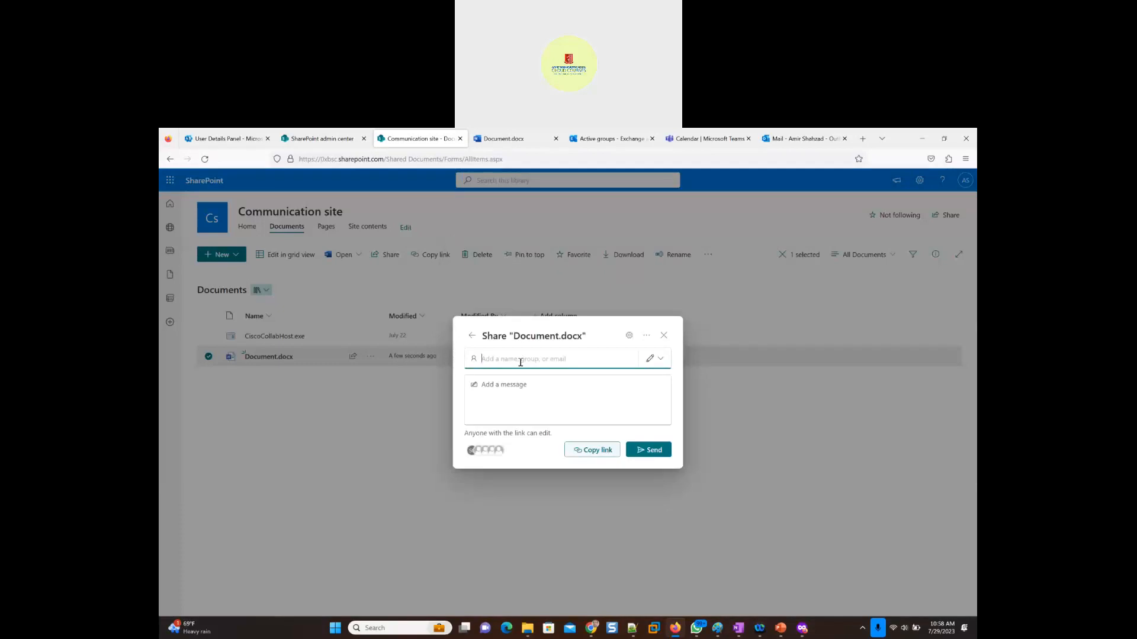
type("john")
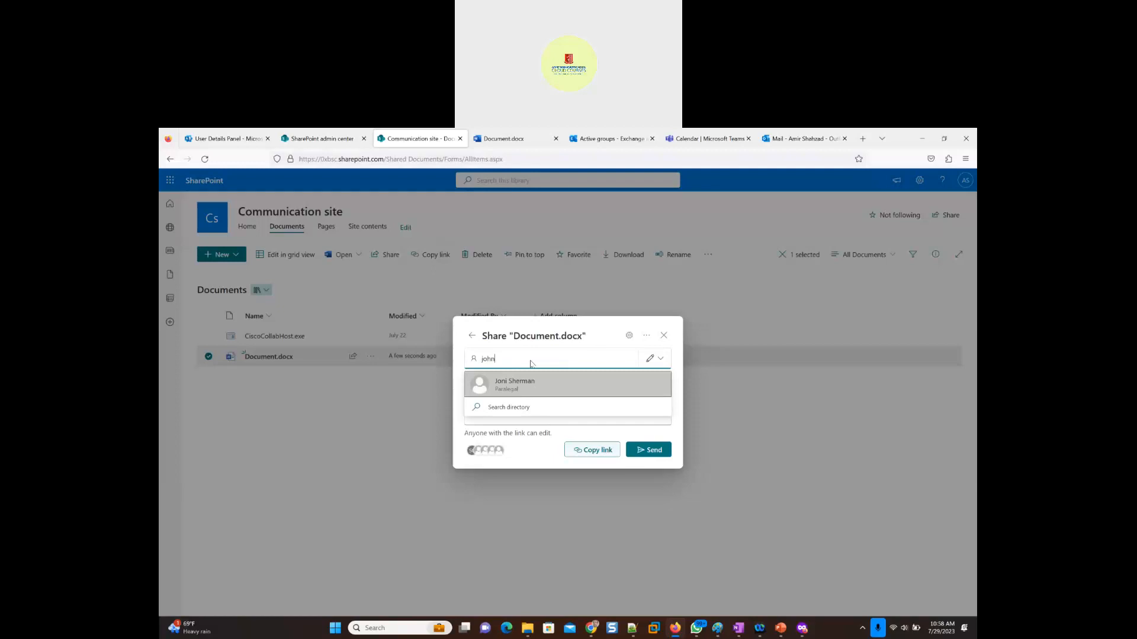
type(".t")
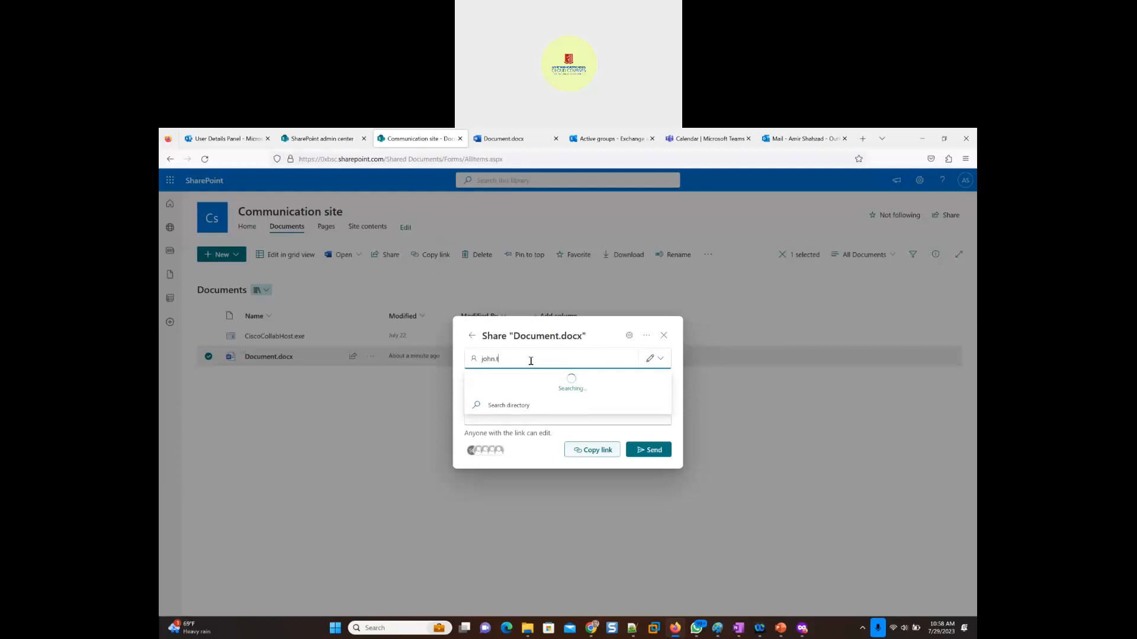
type("ra")
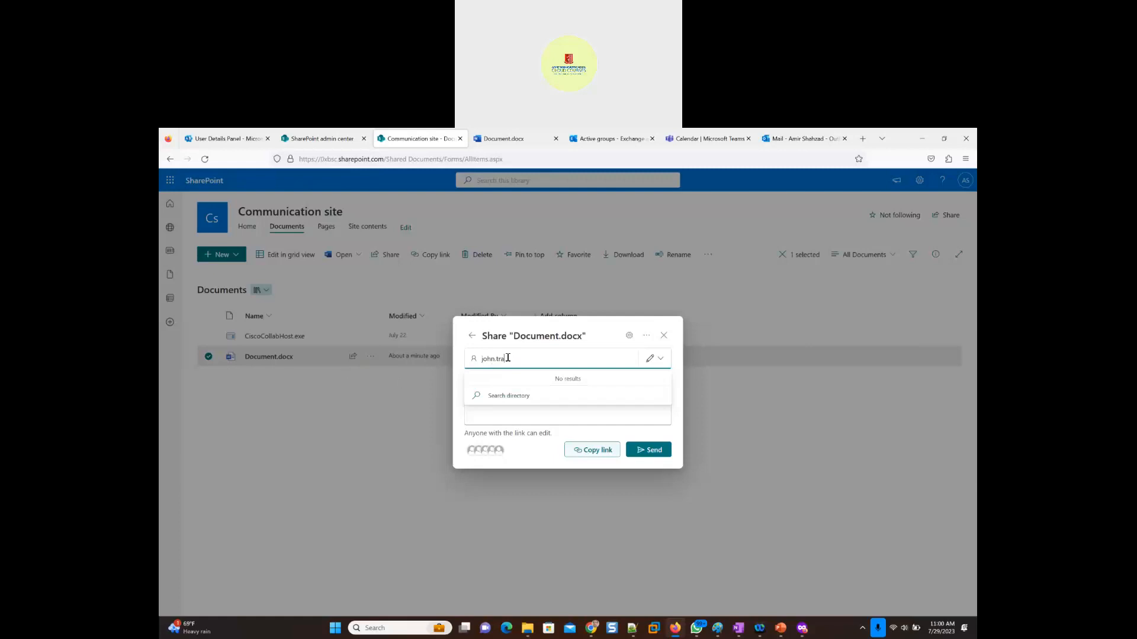
- Replace the recipient search text with two different colleague names to test the suggestions
left_click_drag(509, 358, 470, 359)
type("simon")
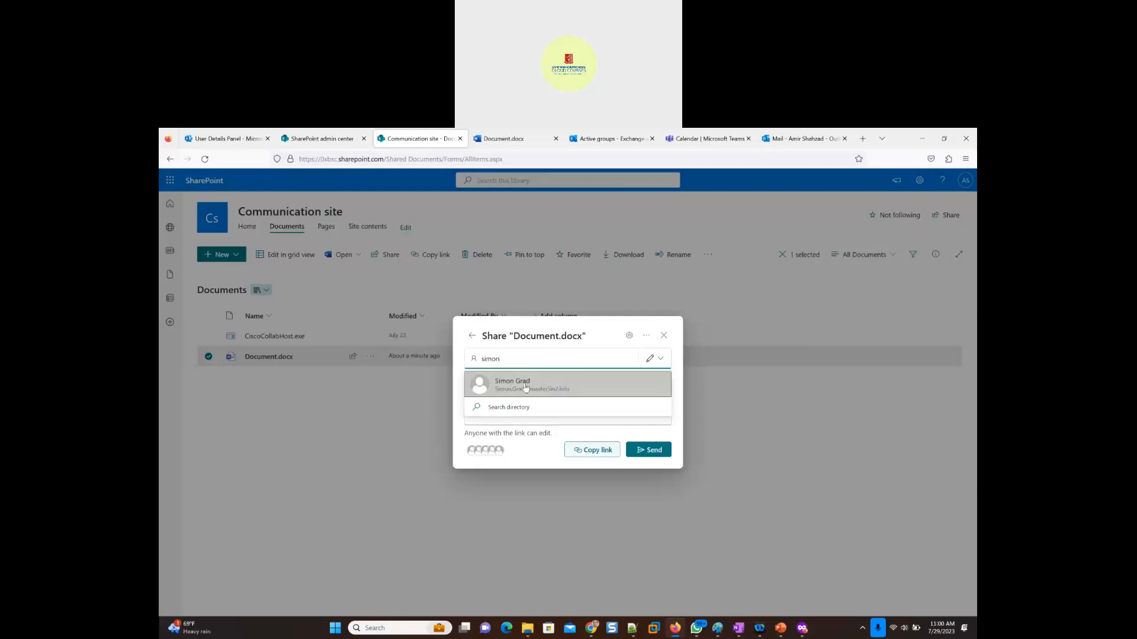
left_click_drag(503, 360, 466, 371)
type("john")
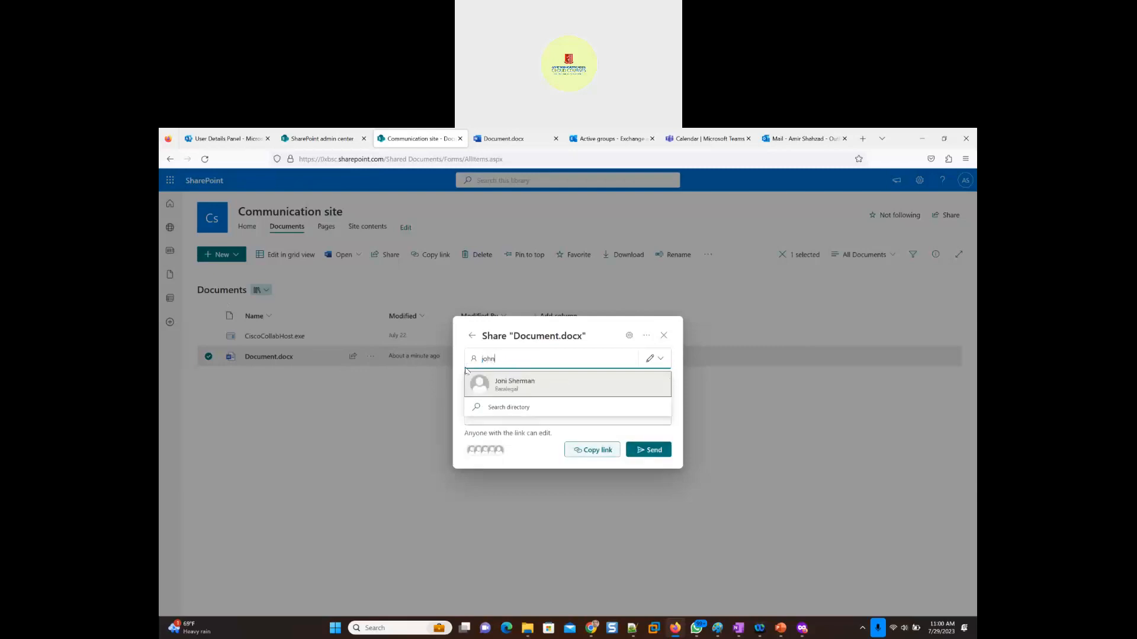
type(".tra")
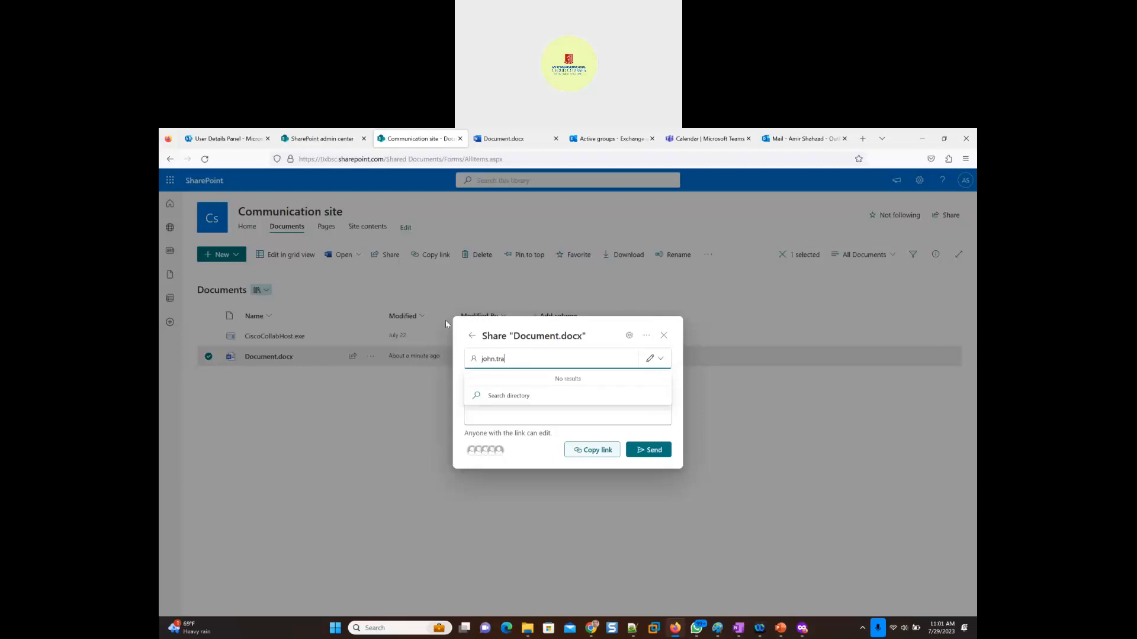
- Close the Share dialog without sending and deselect Document.docx
left_click(665, 336)
left_click(664, 336)
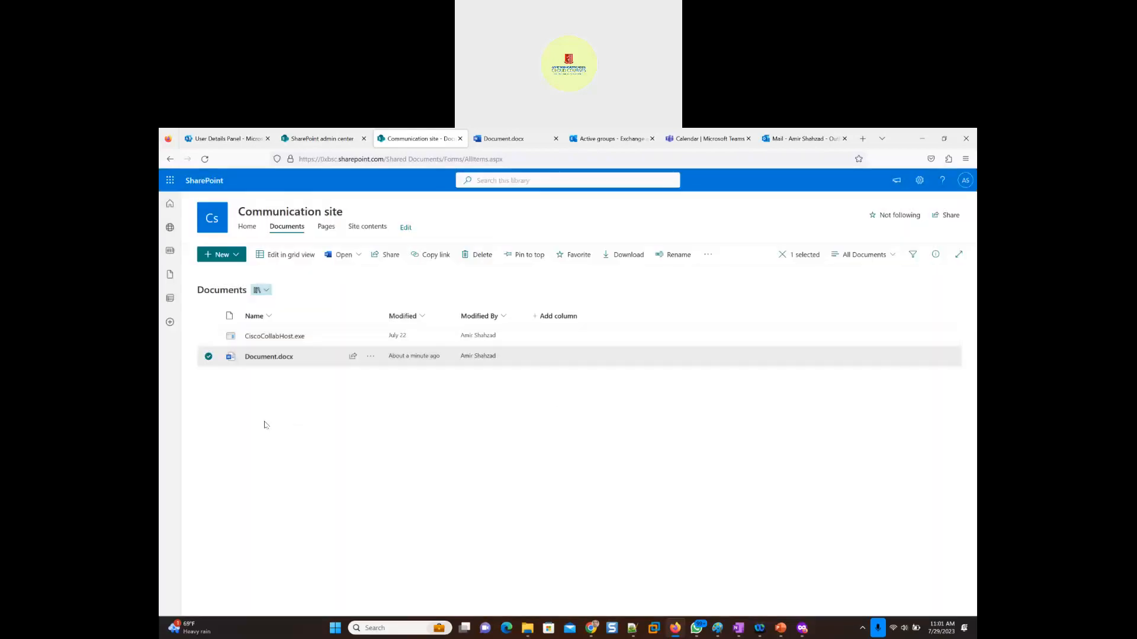
left_click(361, 398)
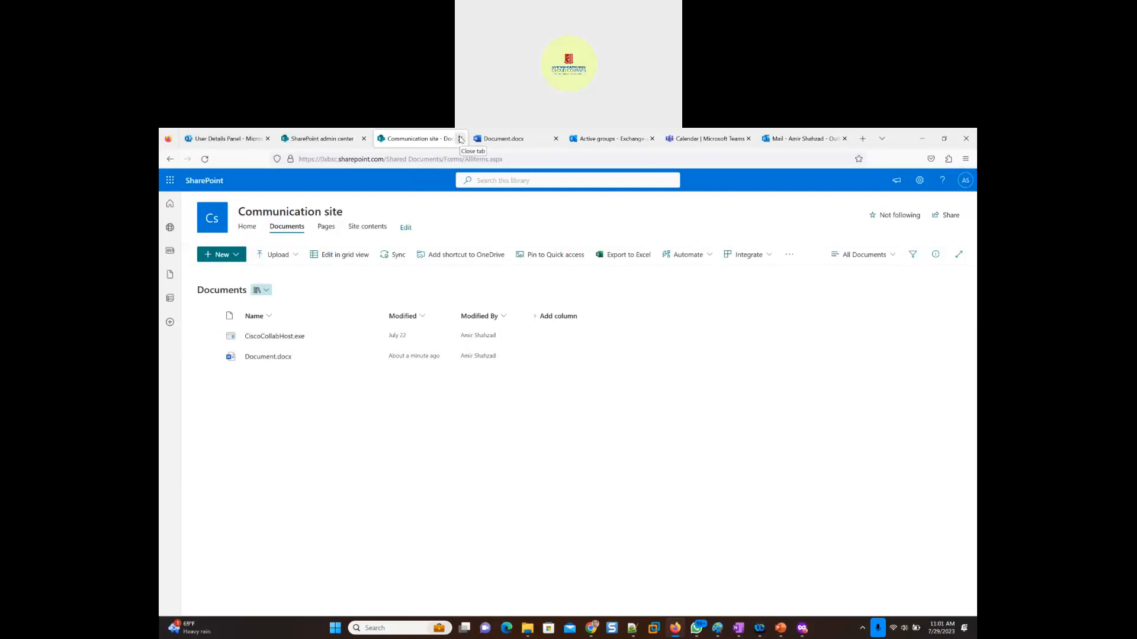
- Close the Communication site and Document.docx tabs, dismissing Word's privacy notice
left_click(460, 139)
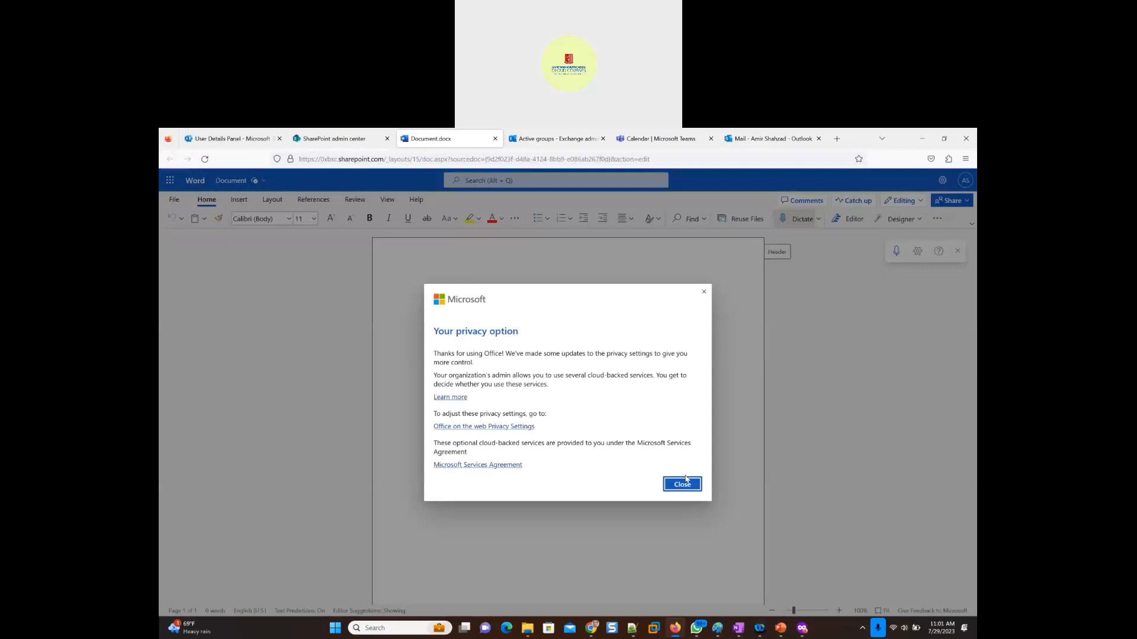
left_click(682, 484)
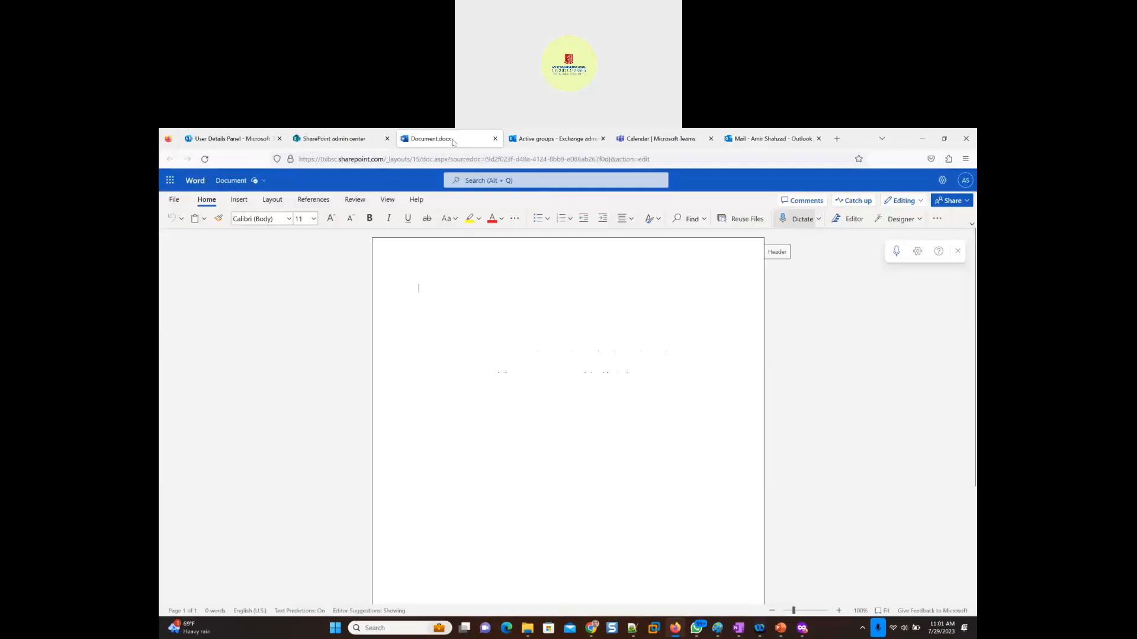
left_click_drag(452, 143, 379, 140)
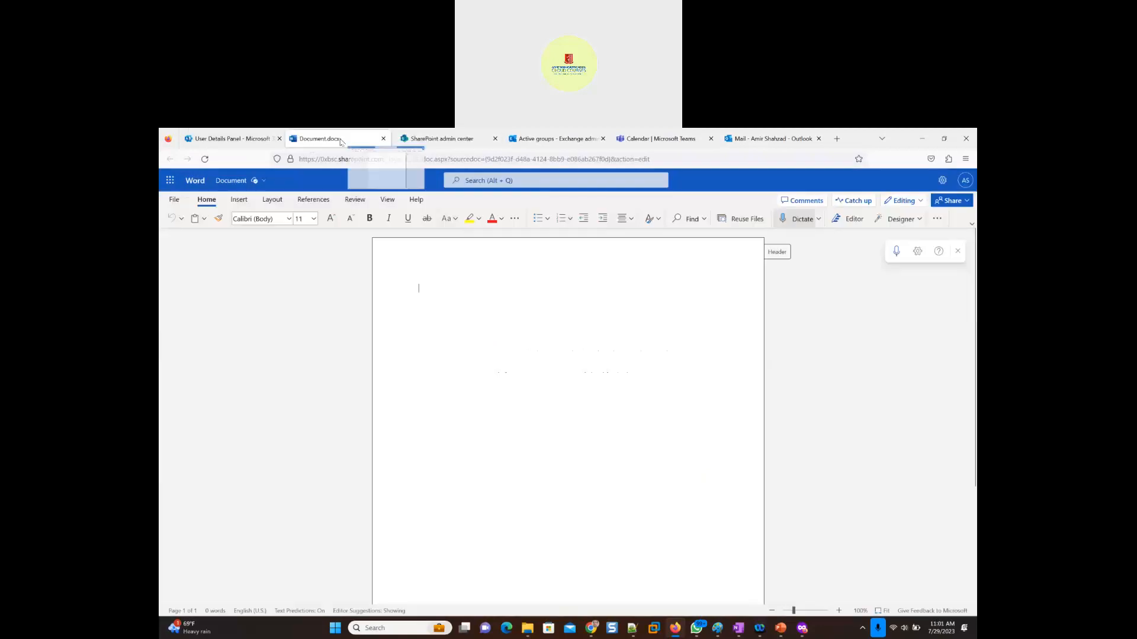
left_click(387, 139)
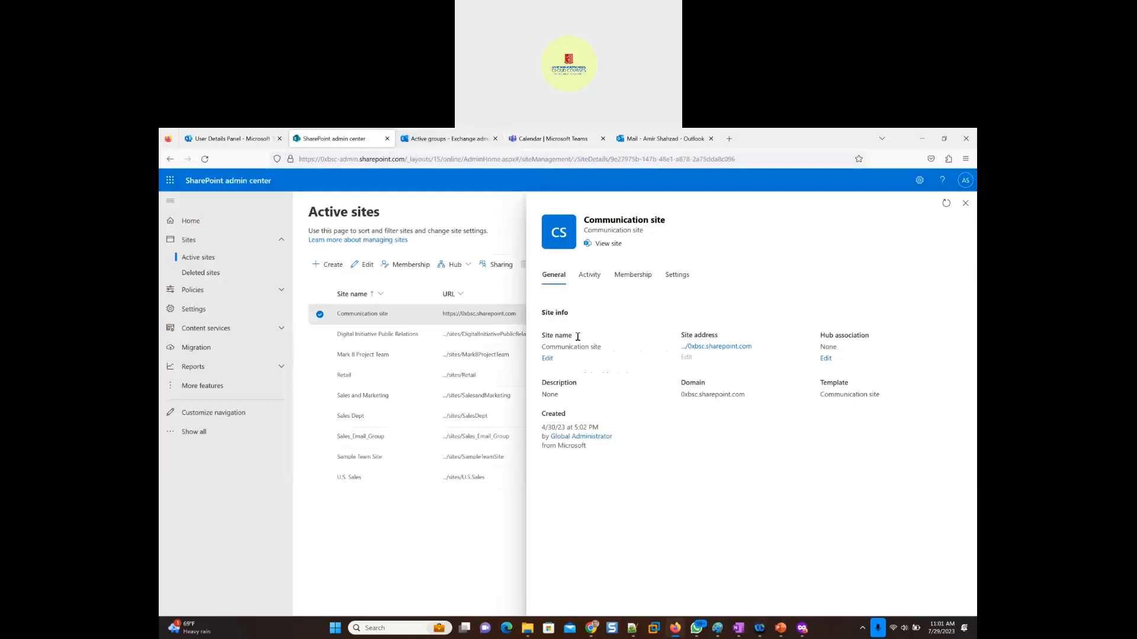
- Go back to the admin users list, then switch to the Exchange admin center Contacts page
left_click(214, 141)
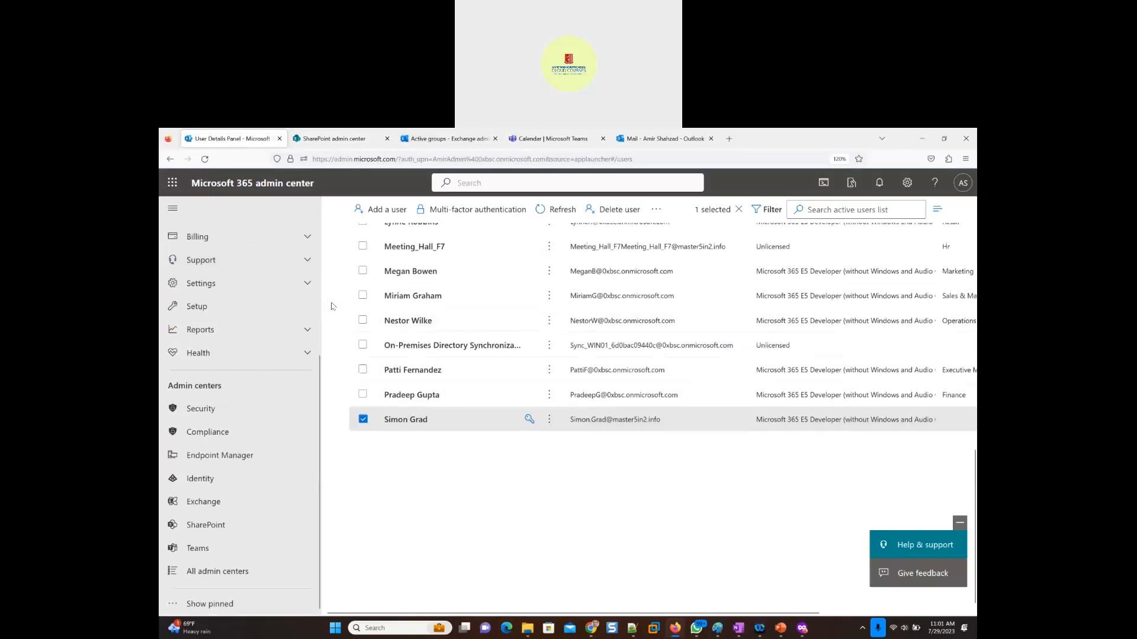
scroll(344, 362, "up", 5)
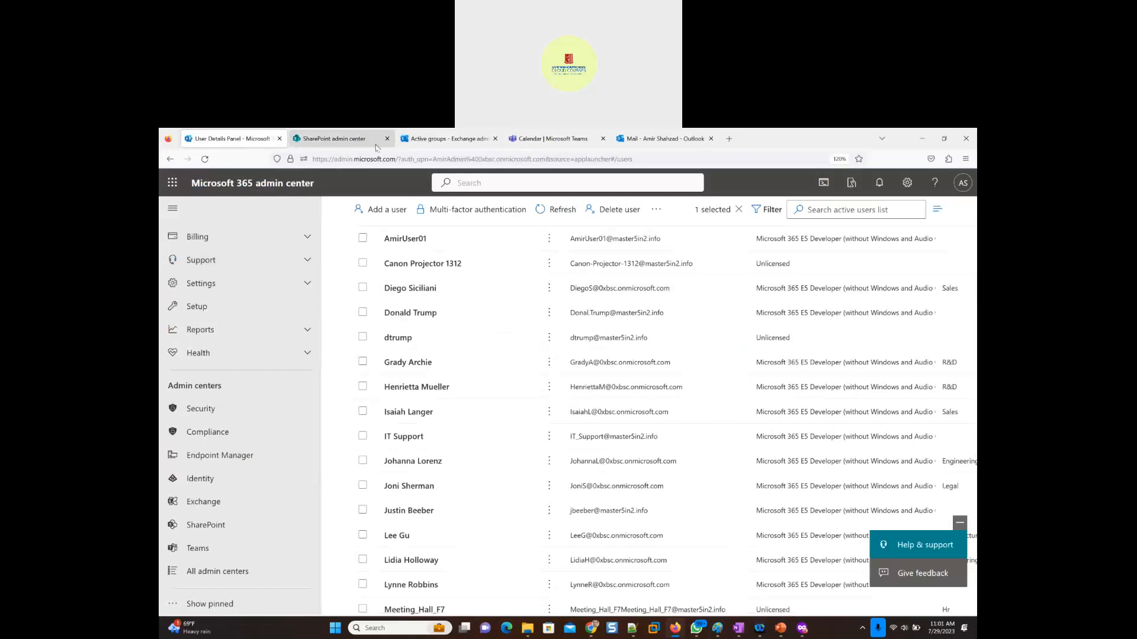
left_click(437, 141)
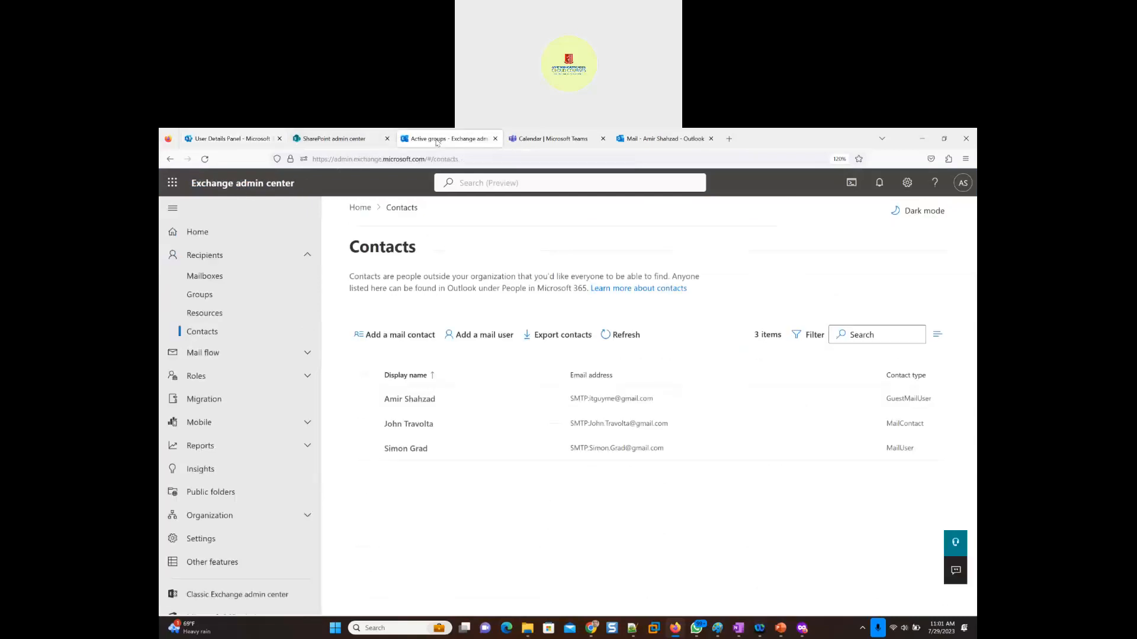
- Close the SharePoint admin center and open Mail flow > Message trace
left_click(388, 139)
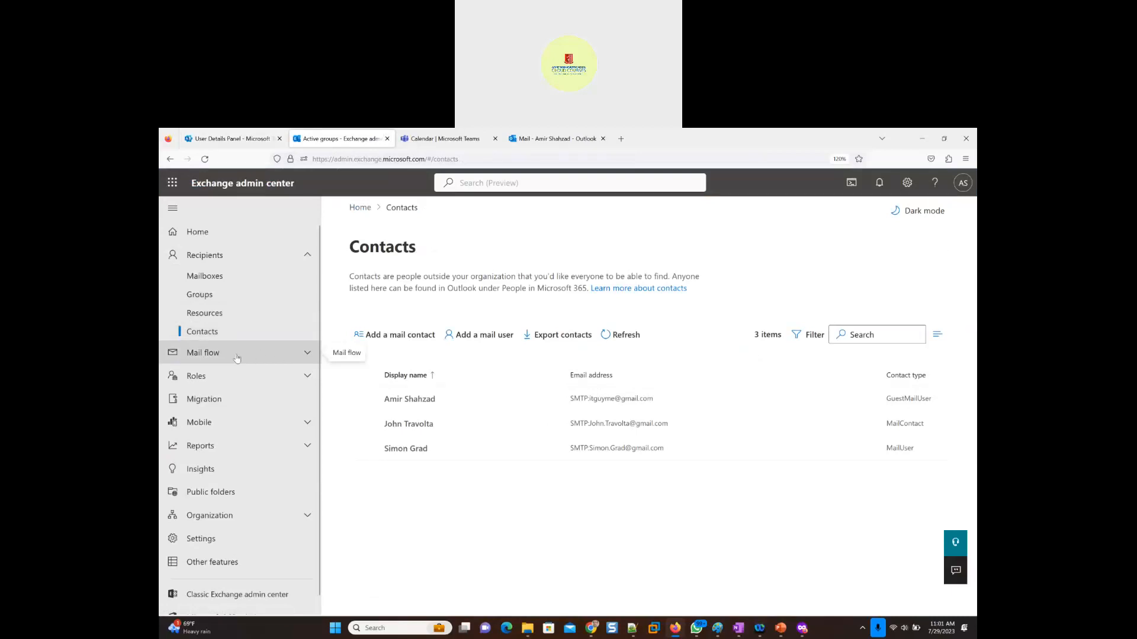
left_click(295, 355)
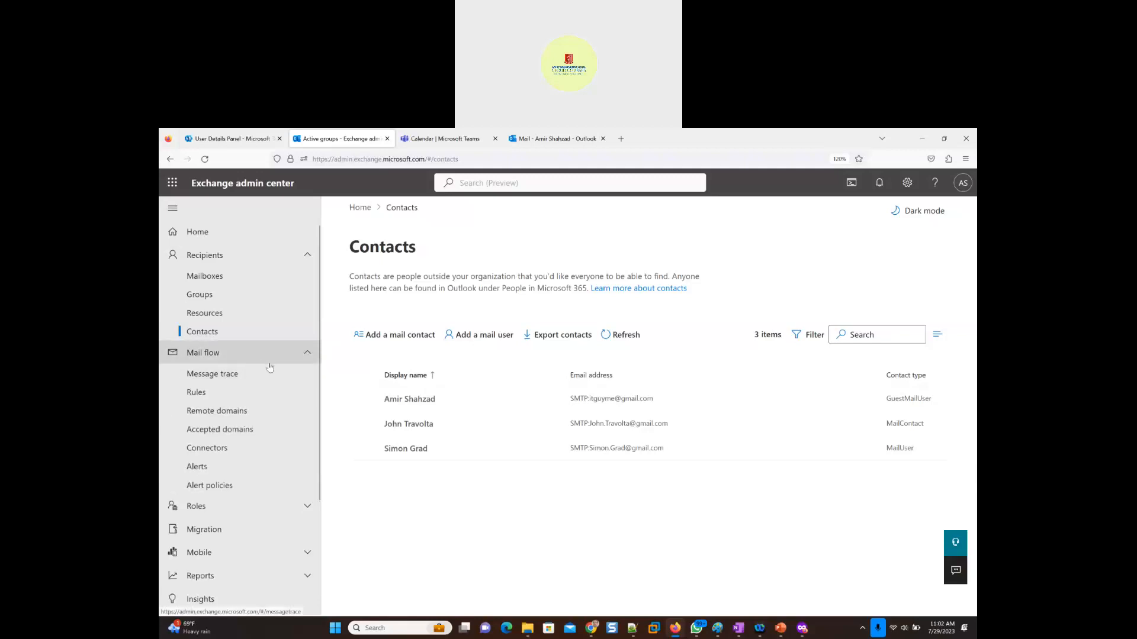
left_click(212, 374)
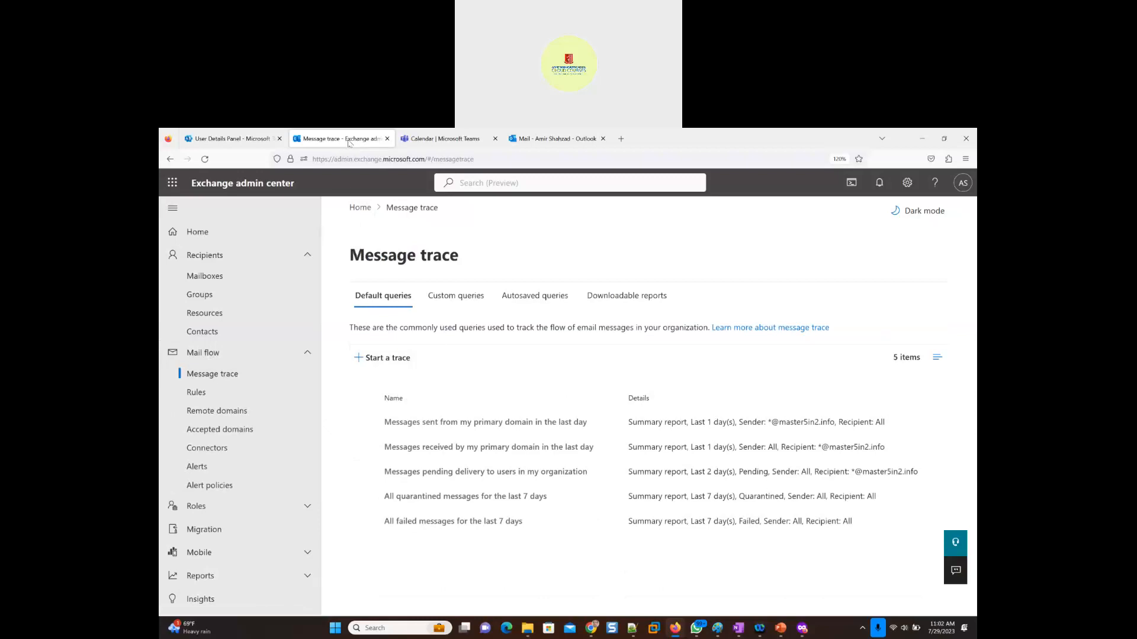
- Check the Outlook mailbox, then return to the admin users list and the message trace page
left_click(533, 140)
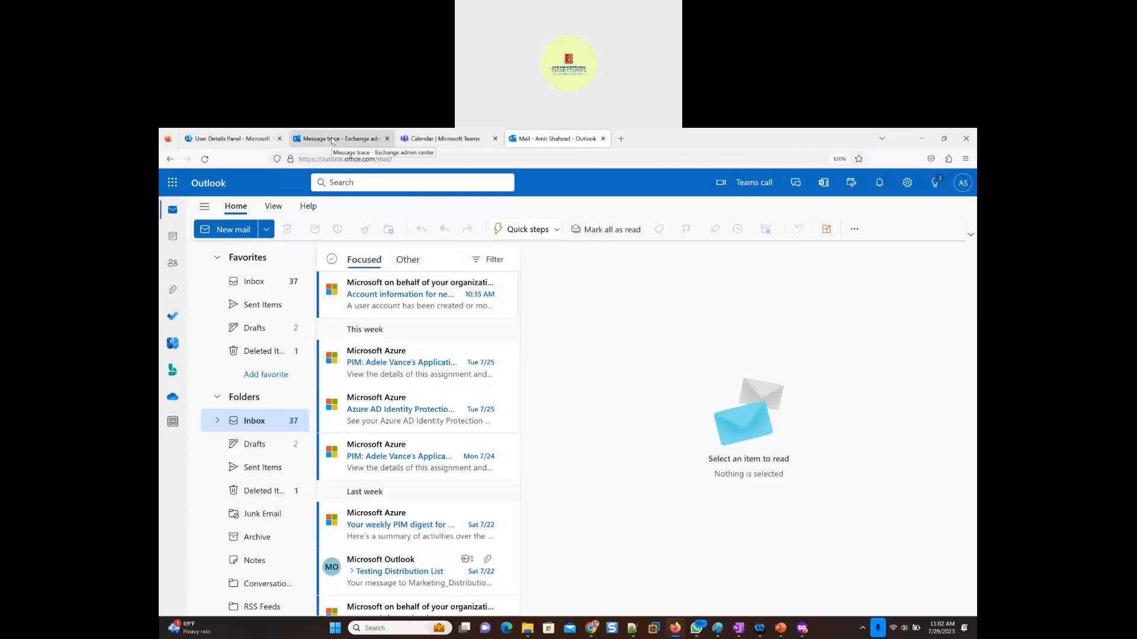
left_click(226, 139)
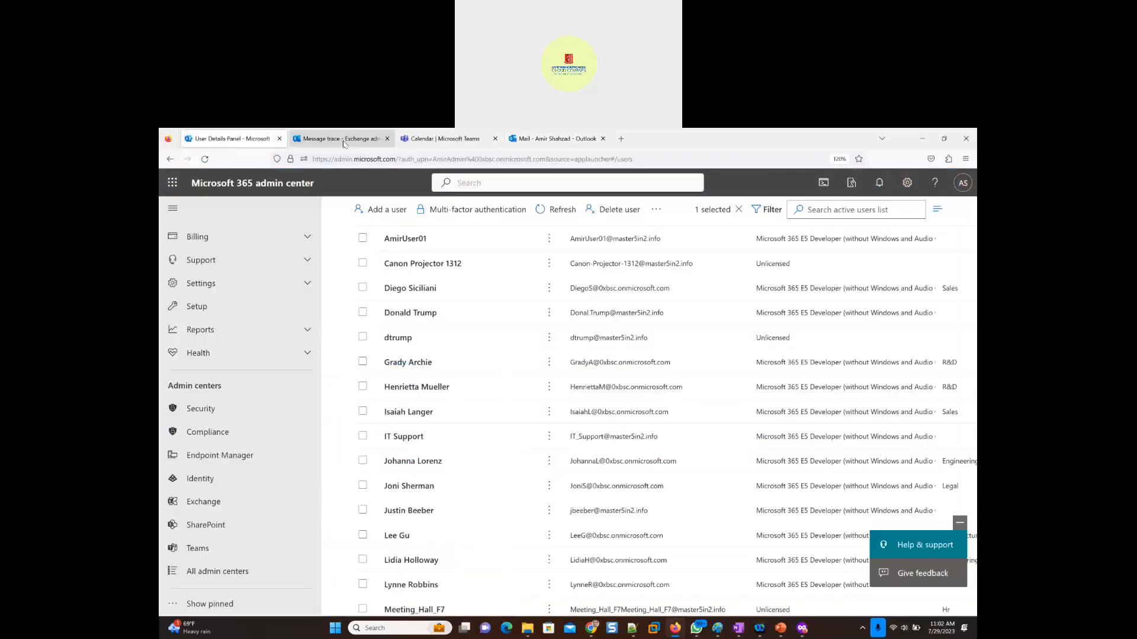
left_click(344, 142)
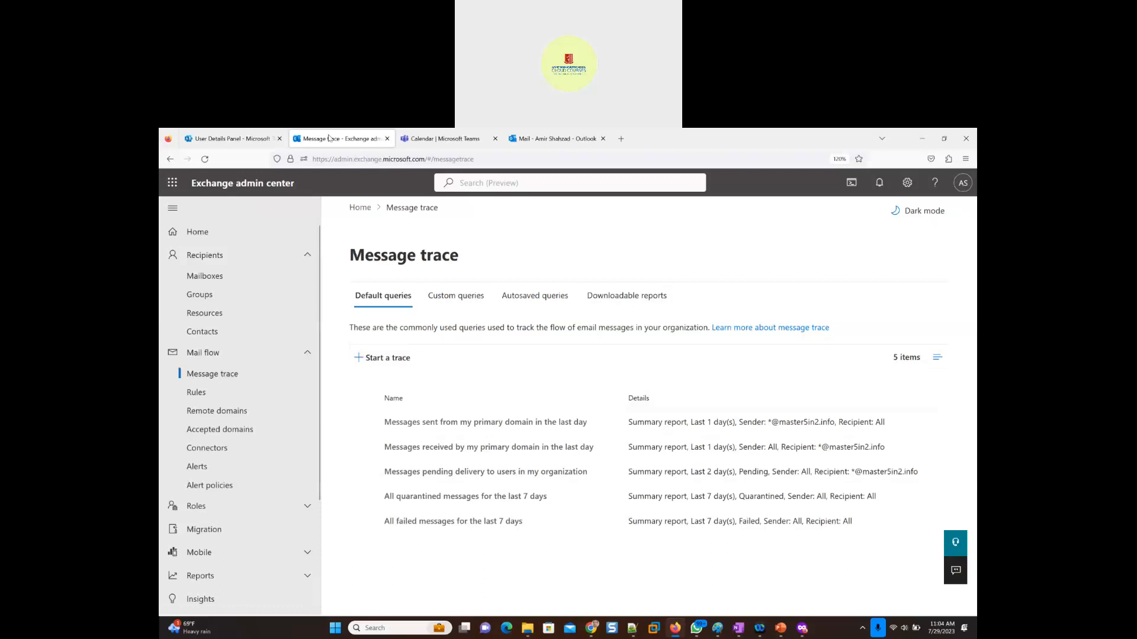
- In the Outlook inbox, view the signed-in account's details and close them again
left_click(539, 140)
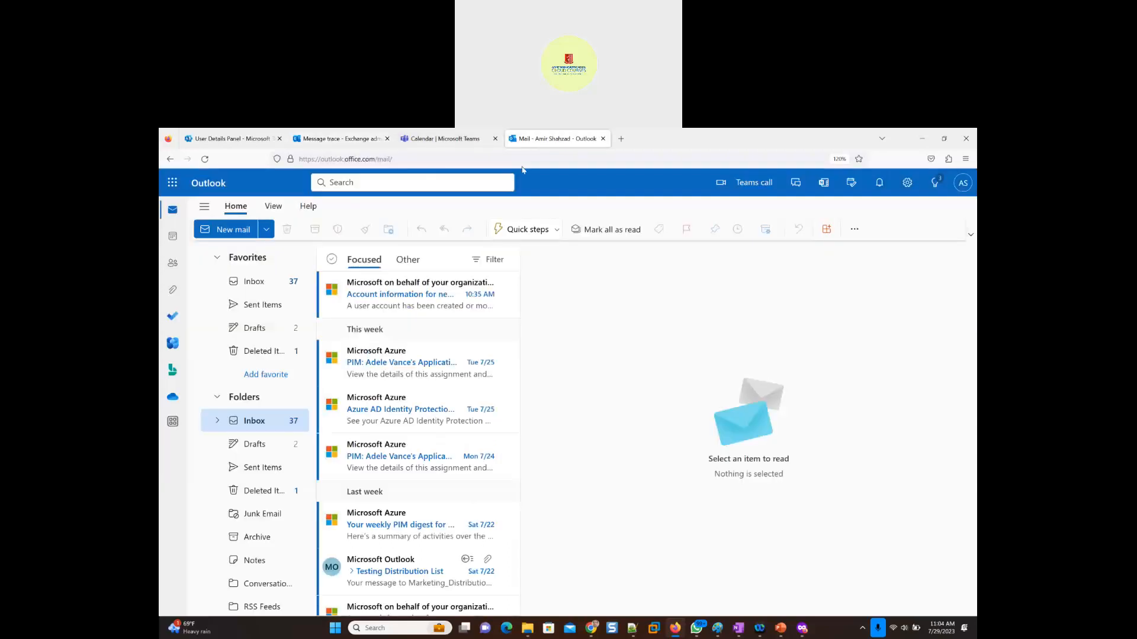
scroll(405, 492, "down", 4)
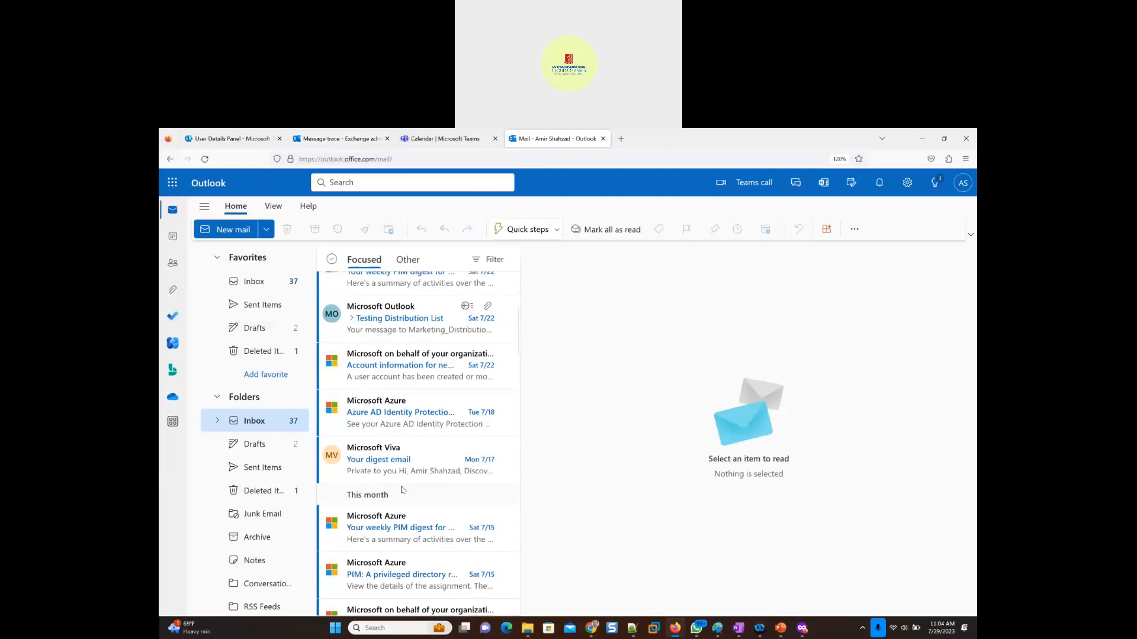
scroll(402, 489, "up", 4)
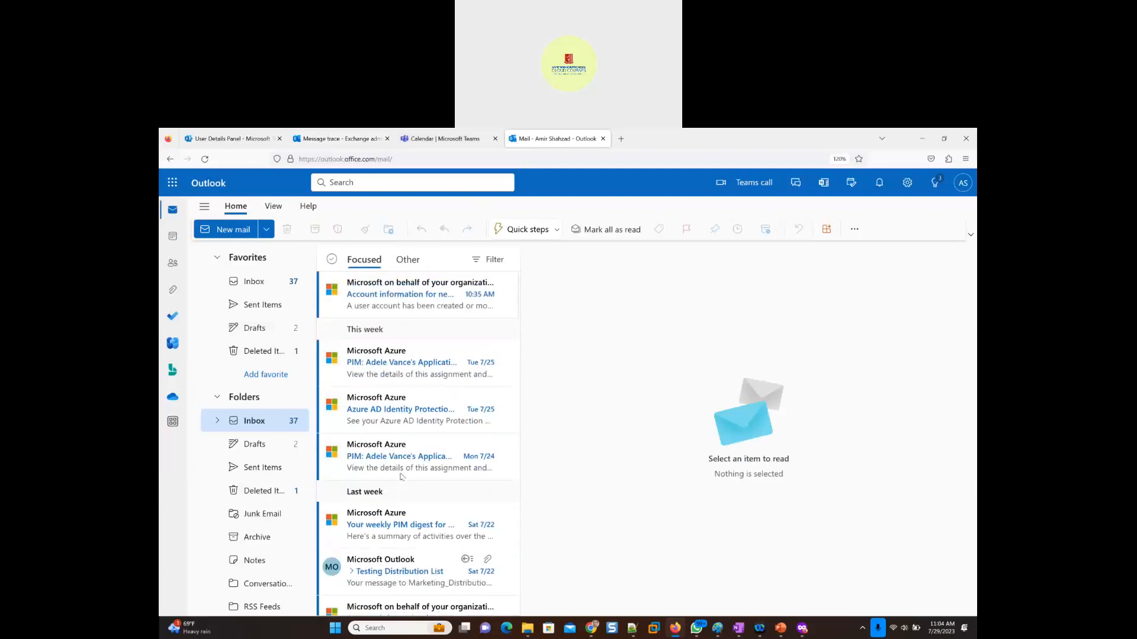
left_click(962, 183)
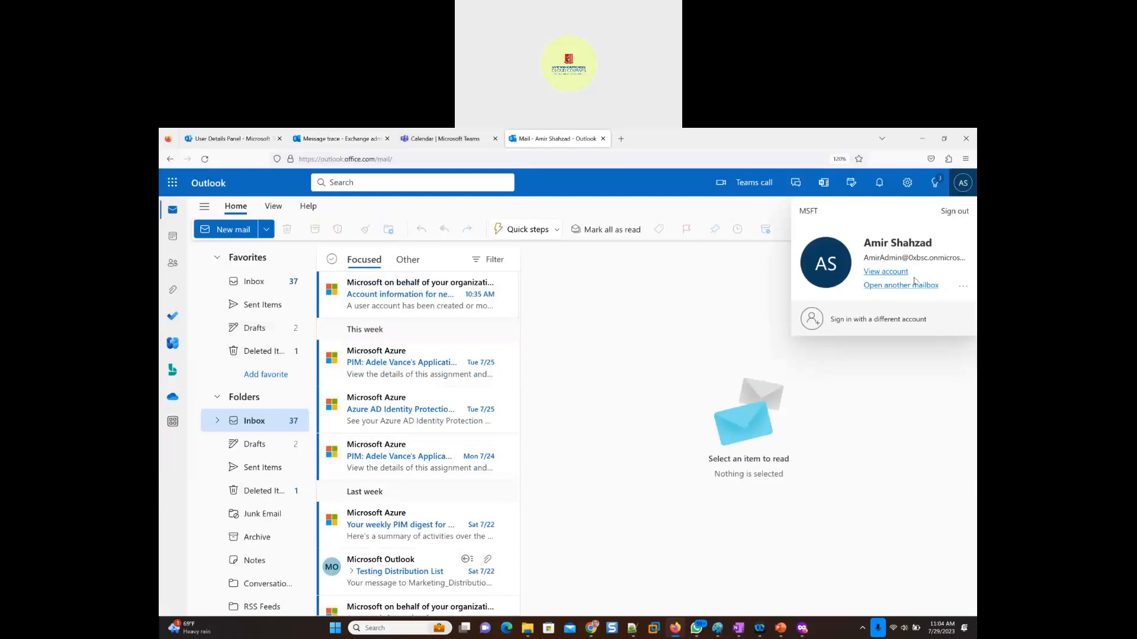
left_click(651, 288)
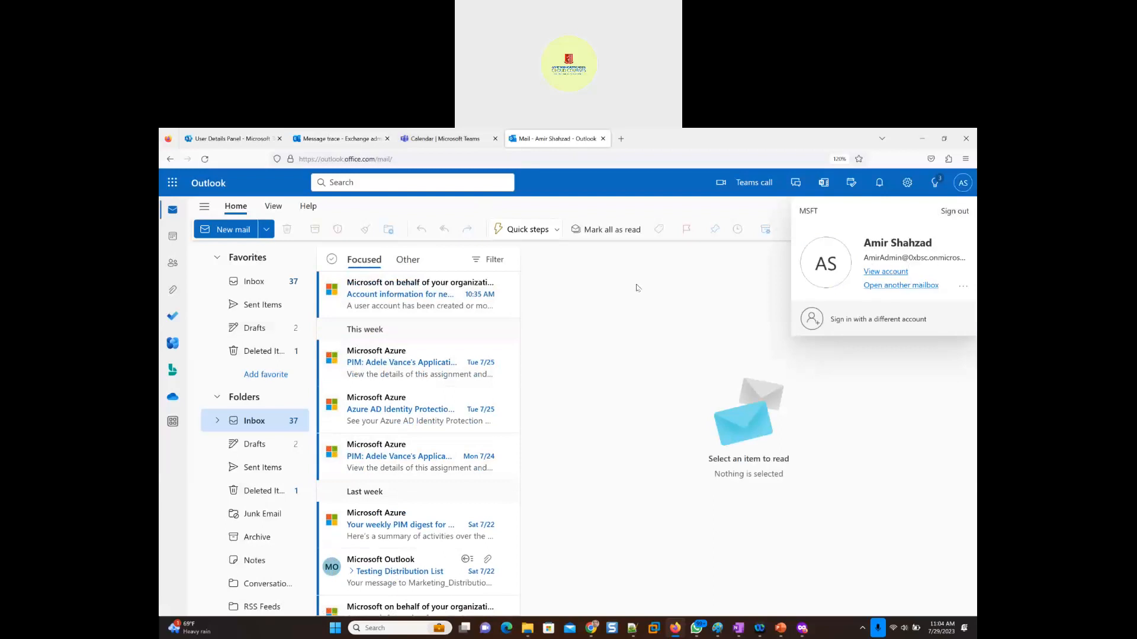
- Start a new message trace covering the last 10 days with the admin account as recipient
left_click(324, 140)
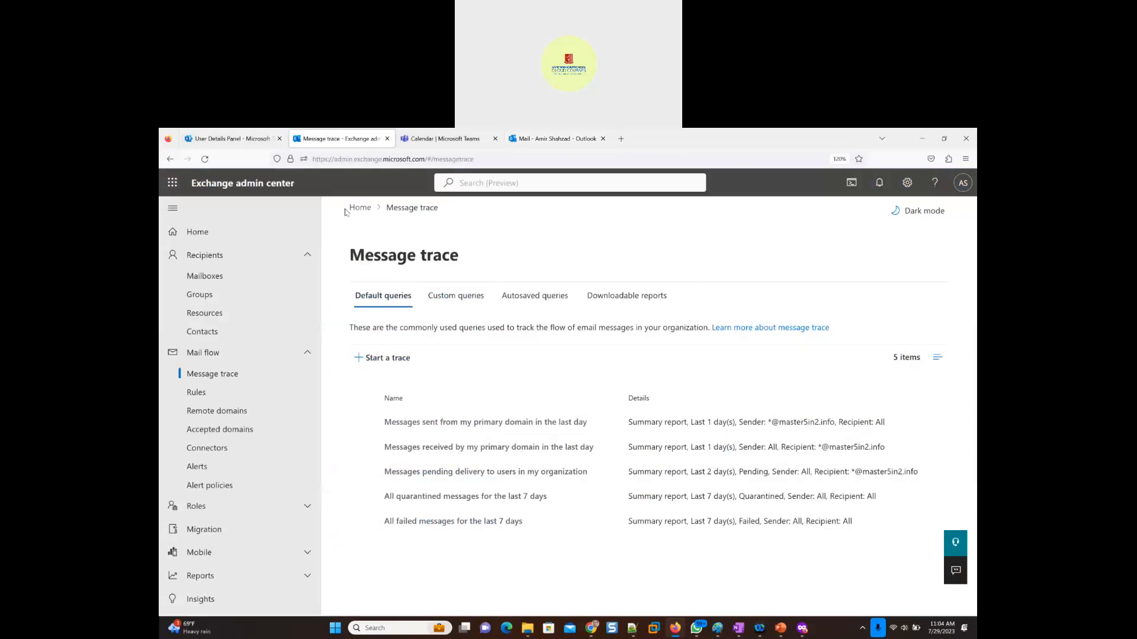
left_click(382, 358)
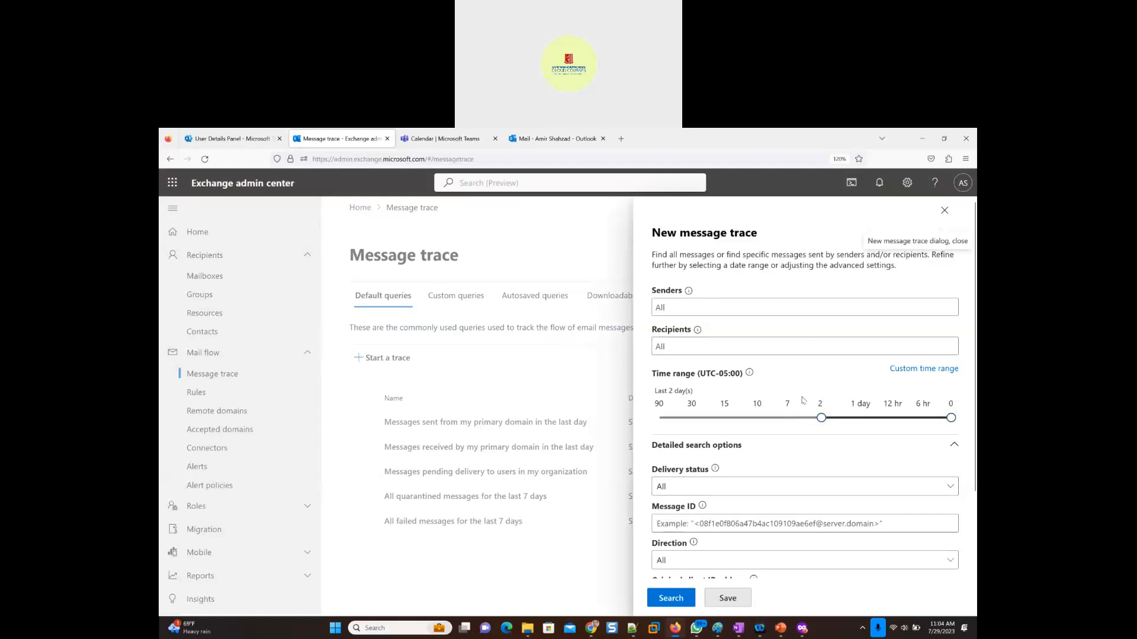
left_click_drag(821, 418, 762, 419)
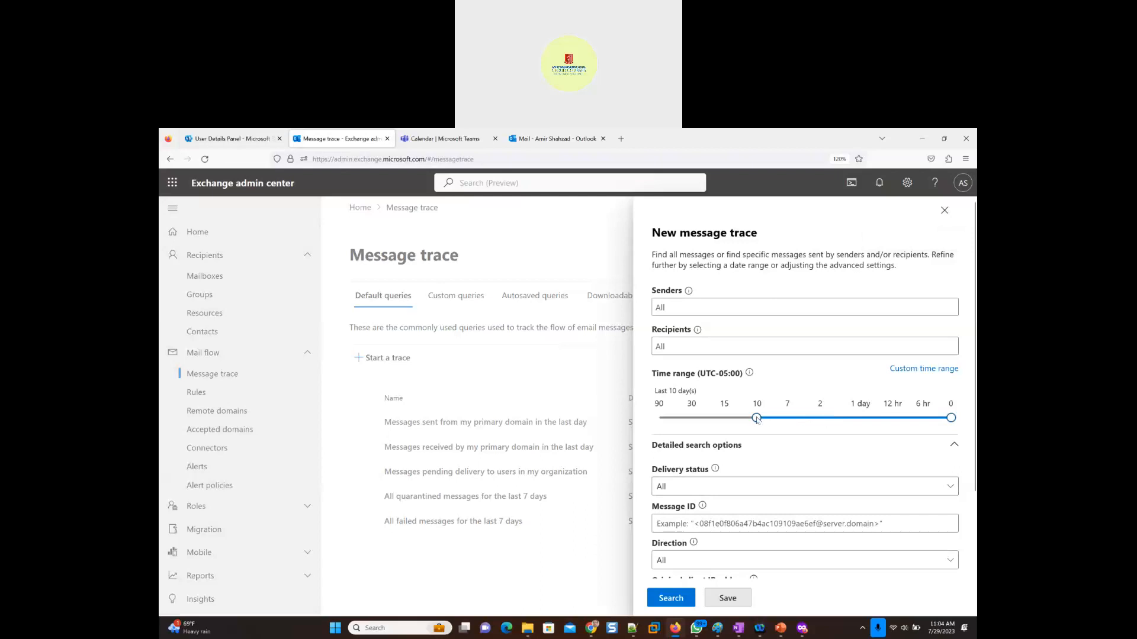
mouse_move(756, 420)
left_mouse_down()
mouse_move(731, 420)
mouse_move(757, 419)
left_mouse_up()
left_click(685, 346)
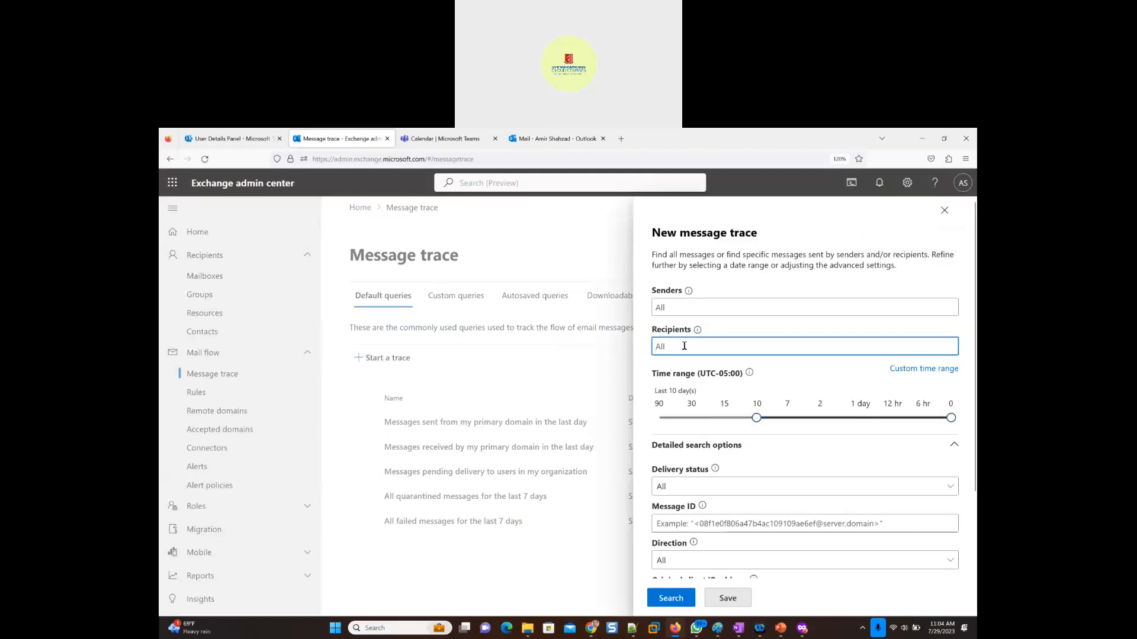
type("amiradmin")
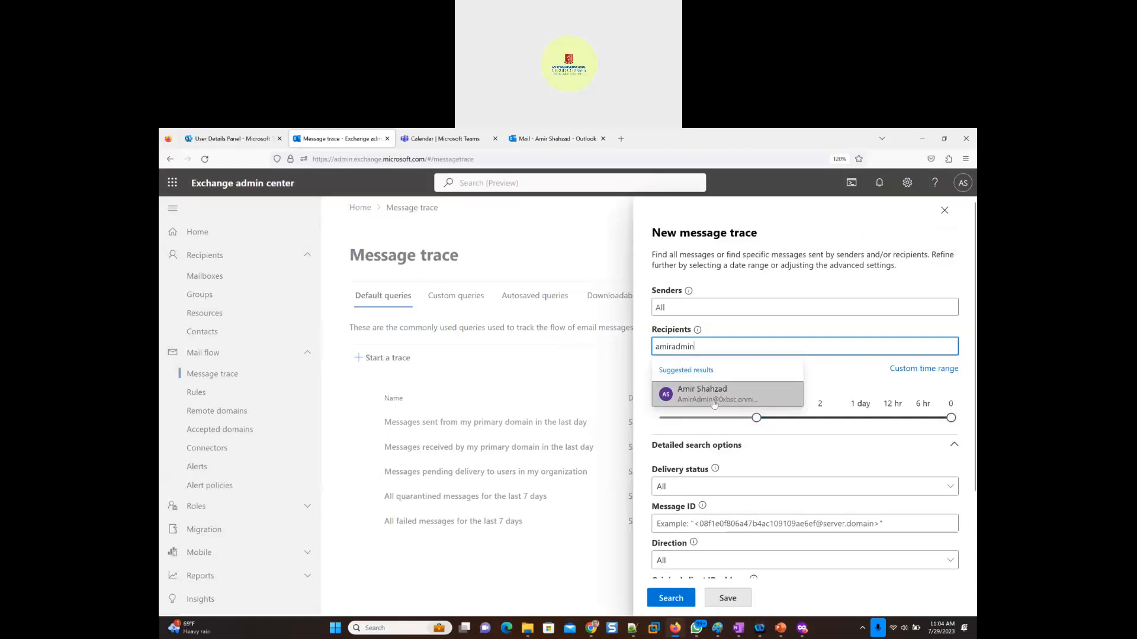
left_click(716, 402)
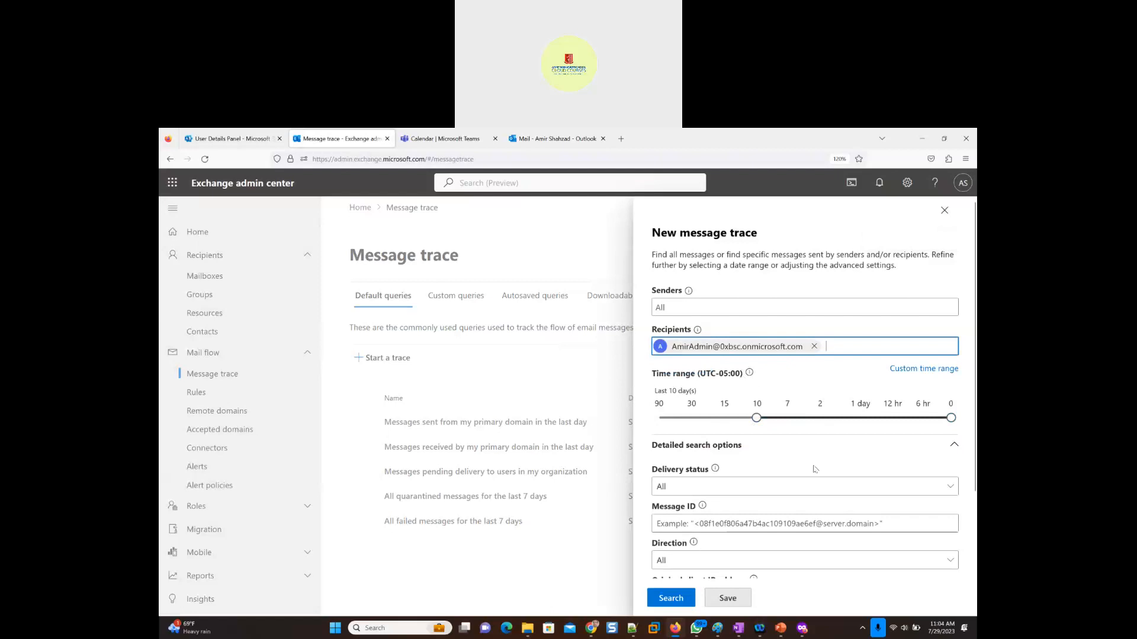
scroll(737, 381, "down", 3)
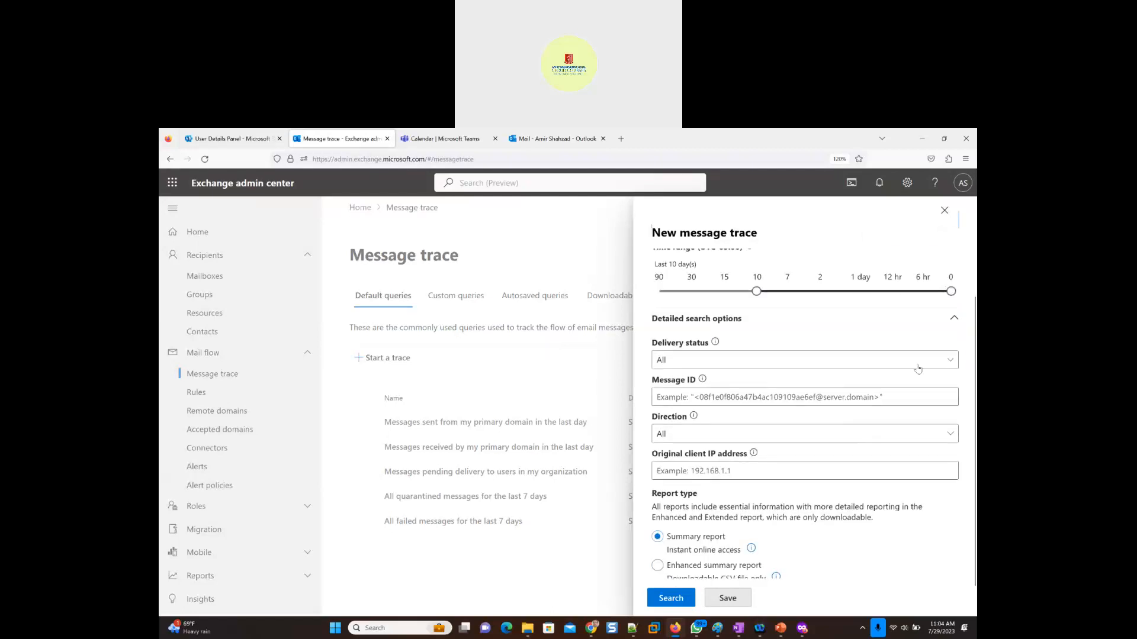
- Keep delivery status and message direction at All in the trace's detailed search options
left_click(952, 362)
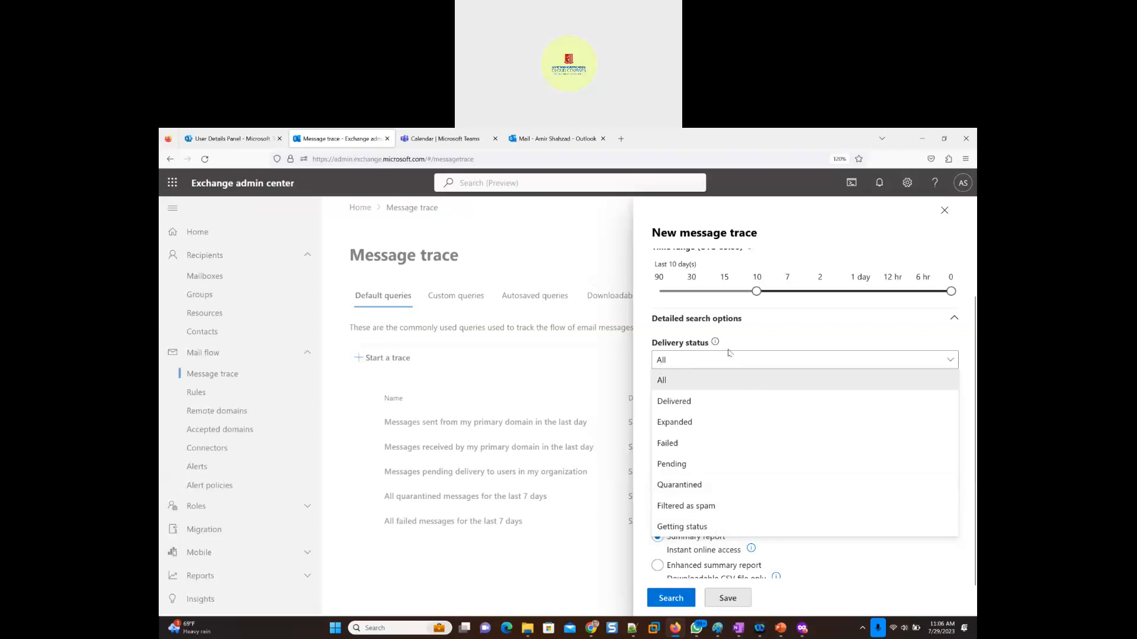
left_click(779, 333)
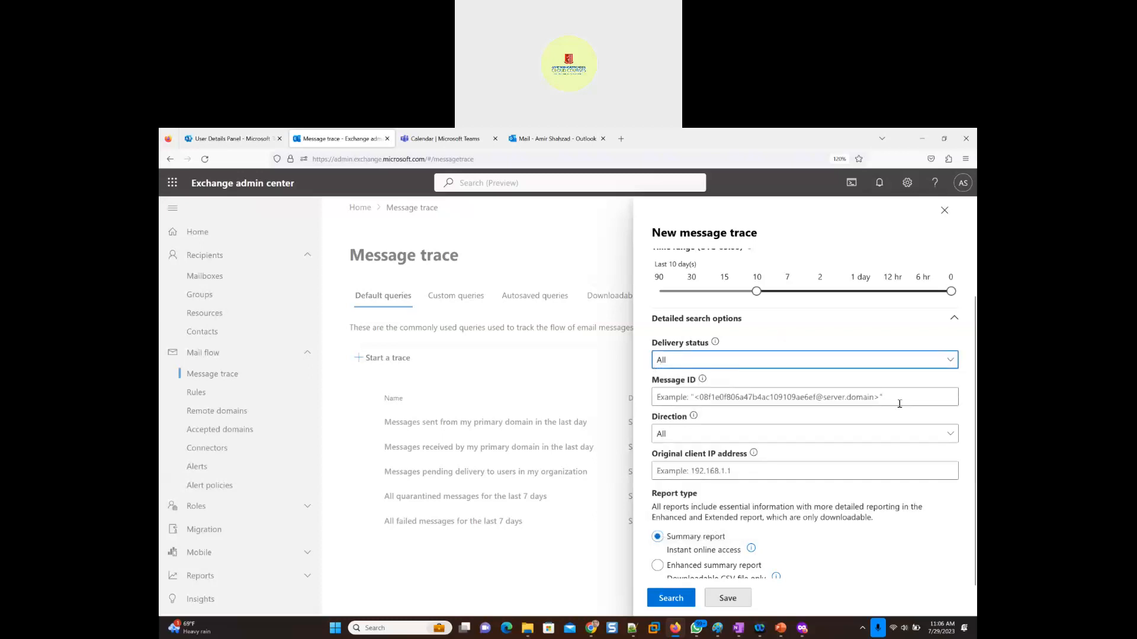
left_click(881, 396)
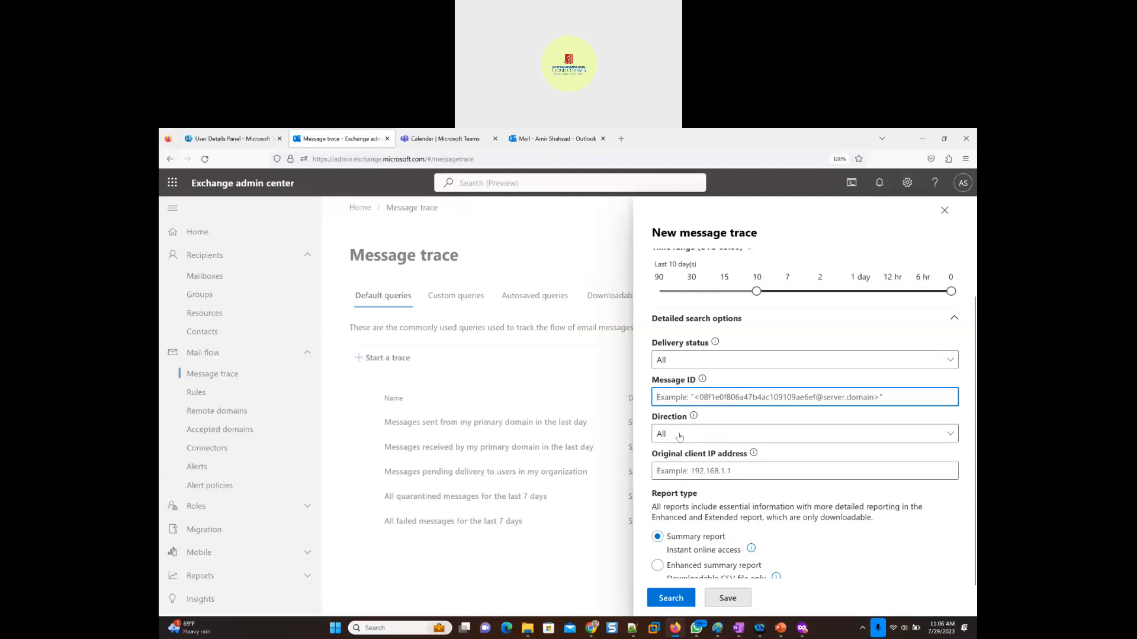
left_click(950, 435)
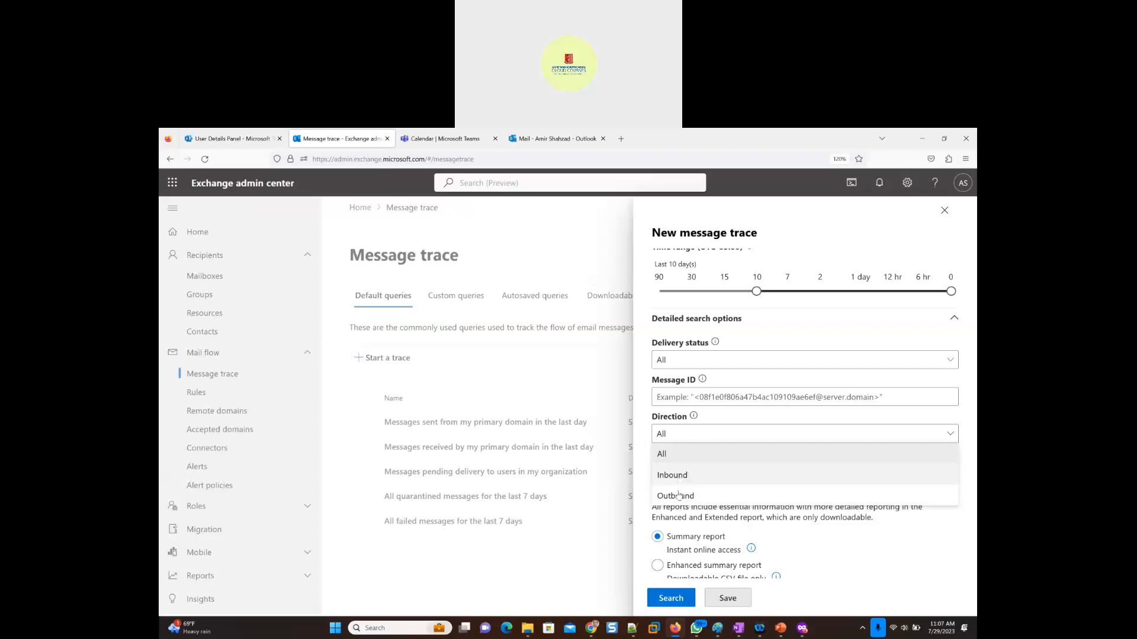
left_click(675, 455)
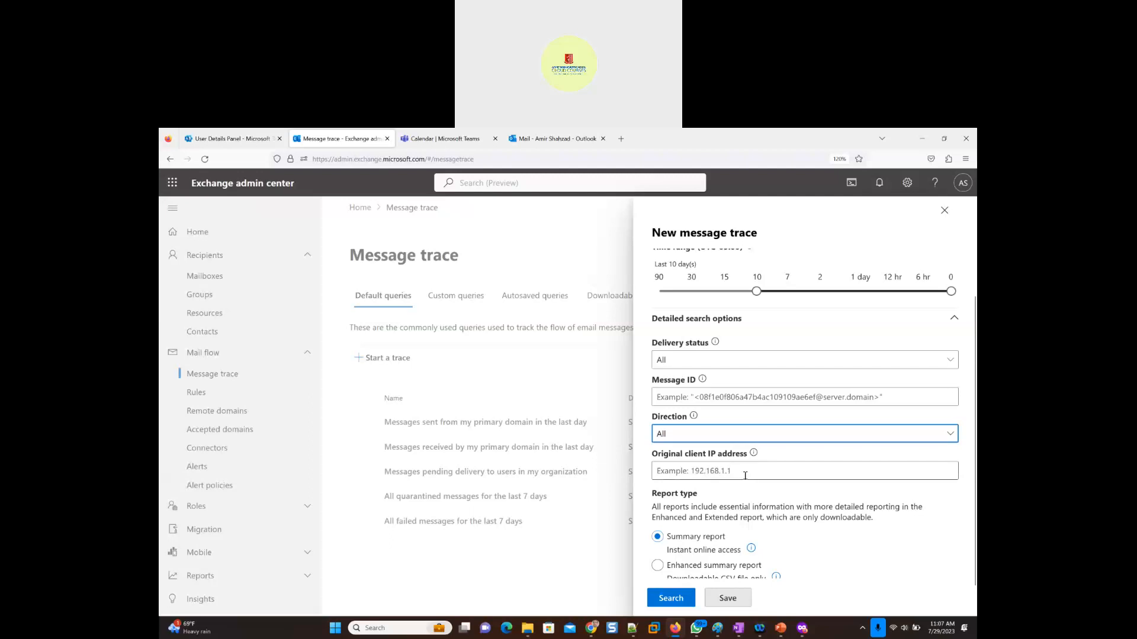
scroll(968, 404, "up", 3)
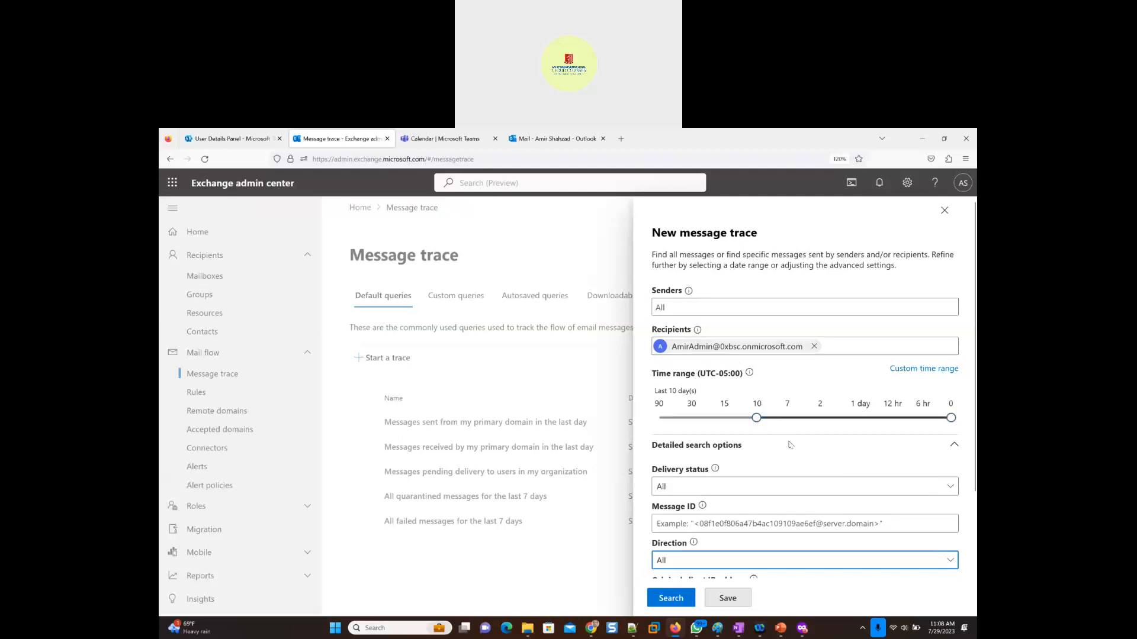
scroll(963, 493, "down", 3)
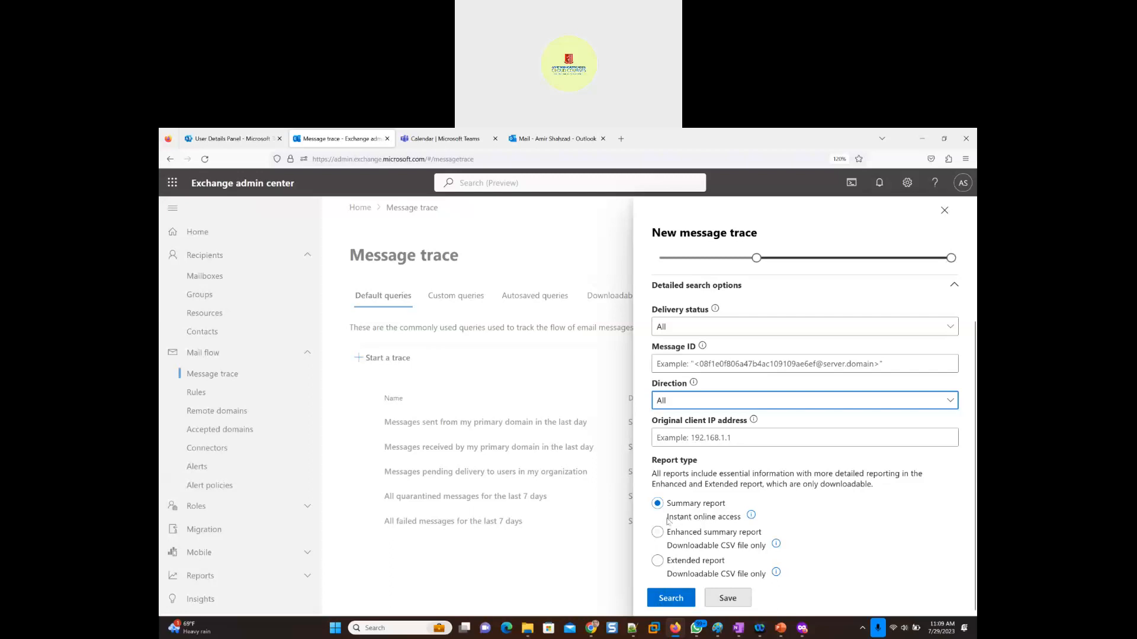
- Run the message trace, review its eight delivered messages, and return to the queries list
left_click(671, 599)
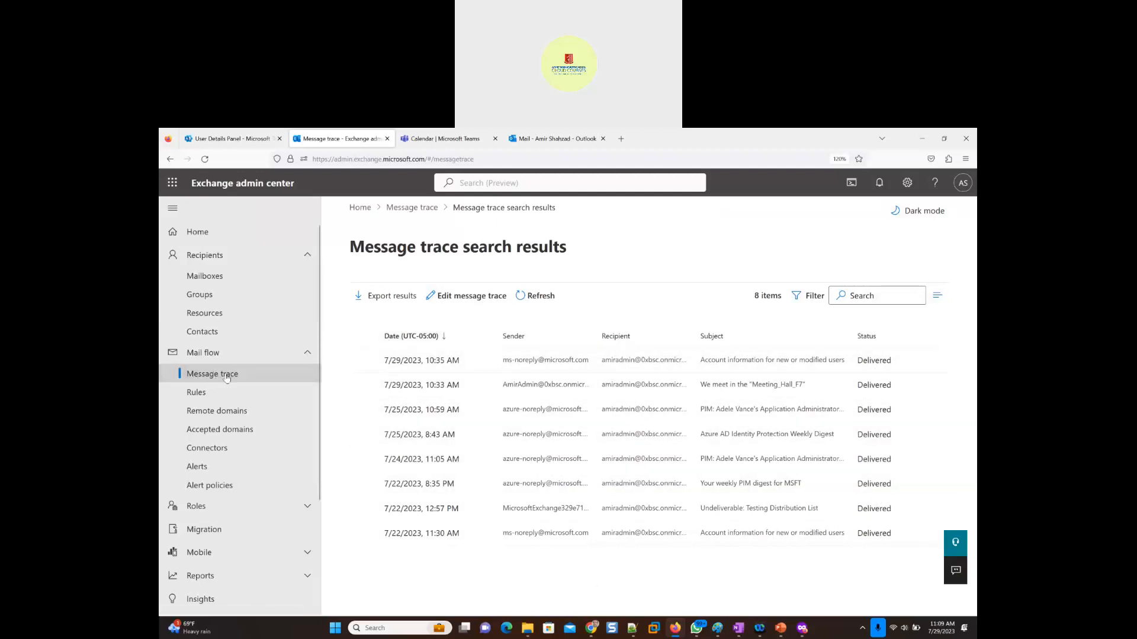
left_click(411, 209)
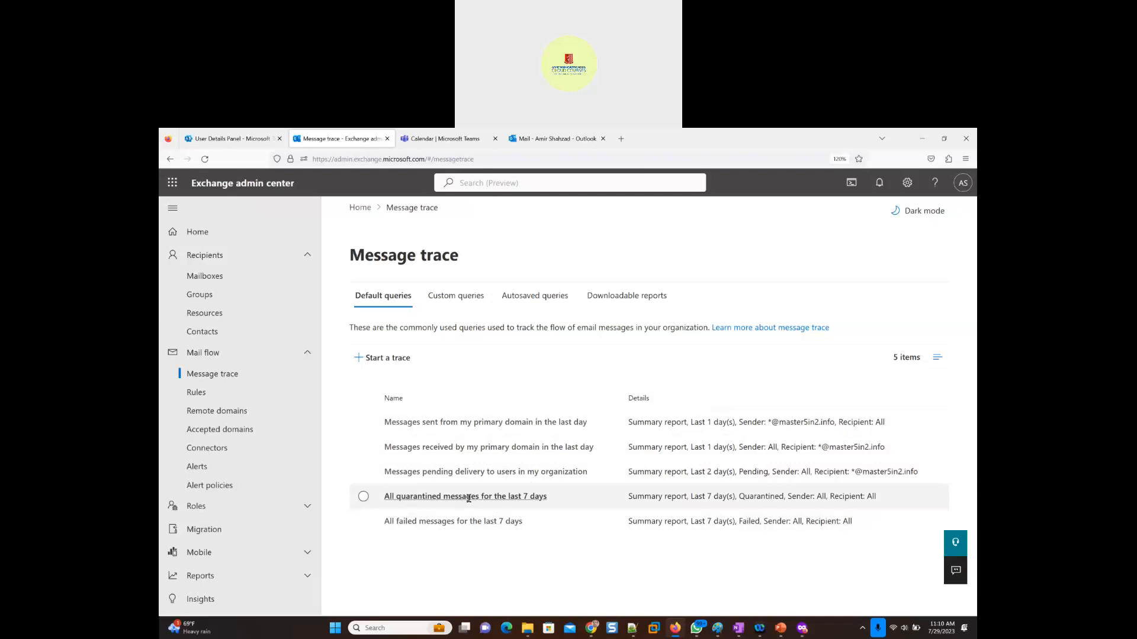
- Run the 'All quarantined messages for the last 7 days' query, then return to the queries list
left_click(433, 496)
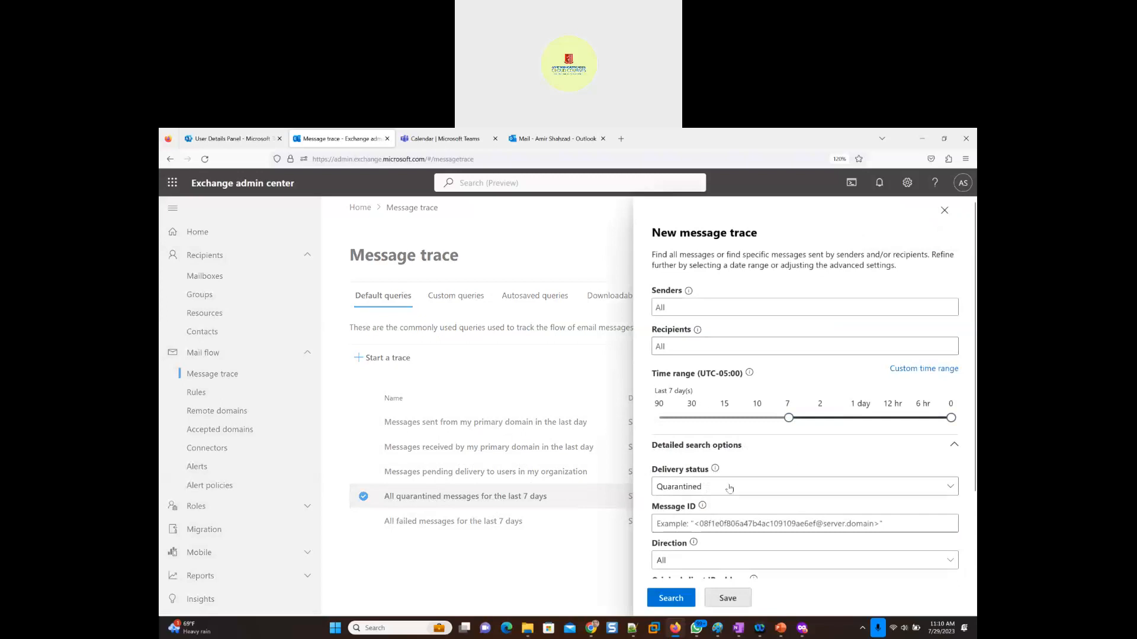
scroll(729, 488, "down", 3)
left_click(669, 599)
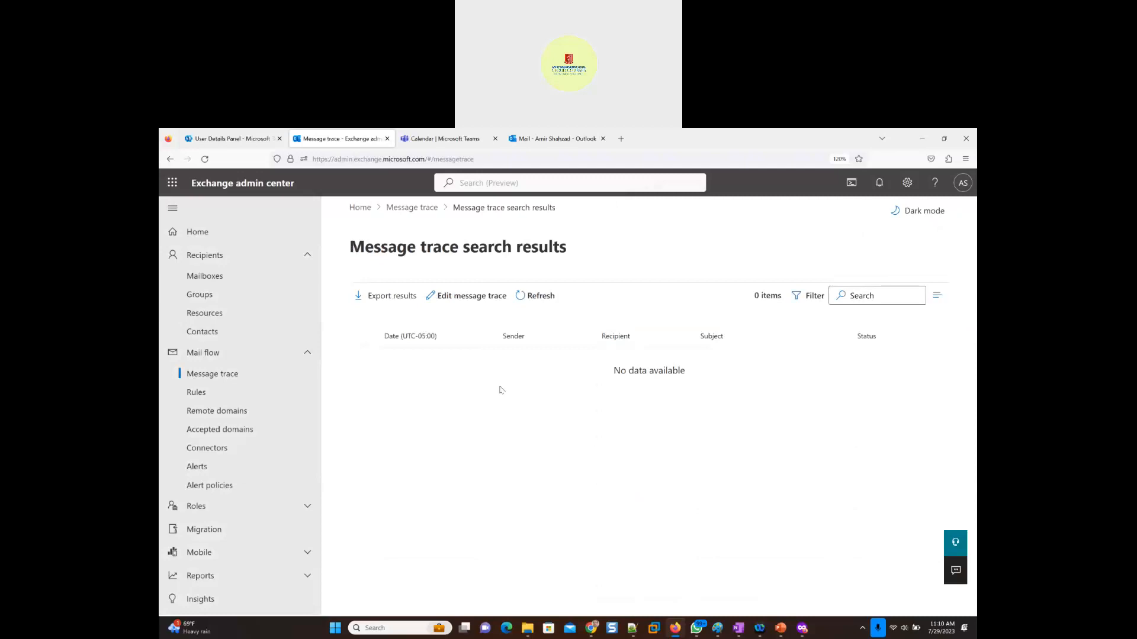
left_click(412, 207)
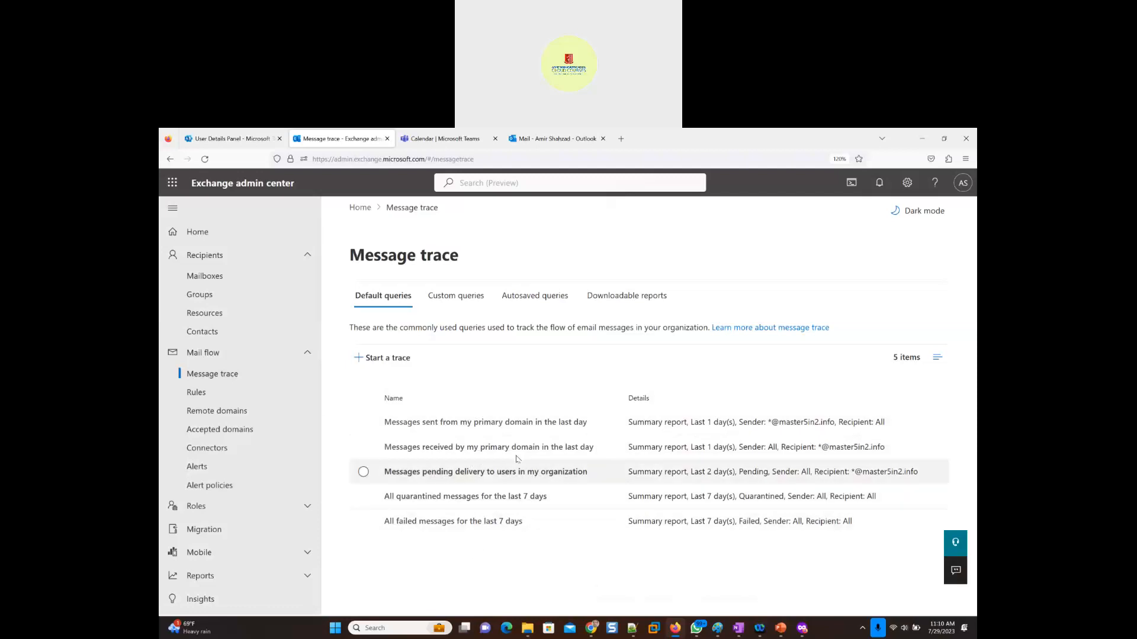
- Run 'All failed messages for the last 7 days' and widen Recipient to read both failed results
left_click(468, 522)
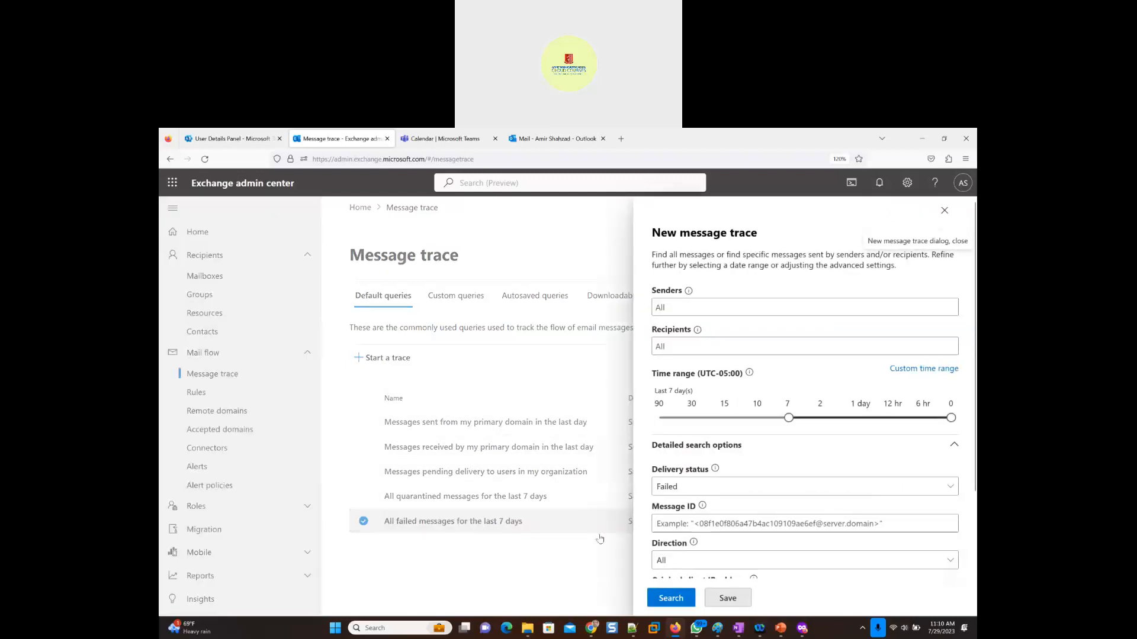
left_click(664, 600)
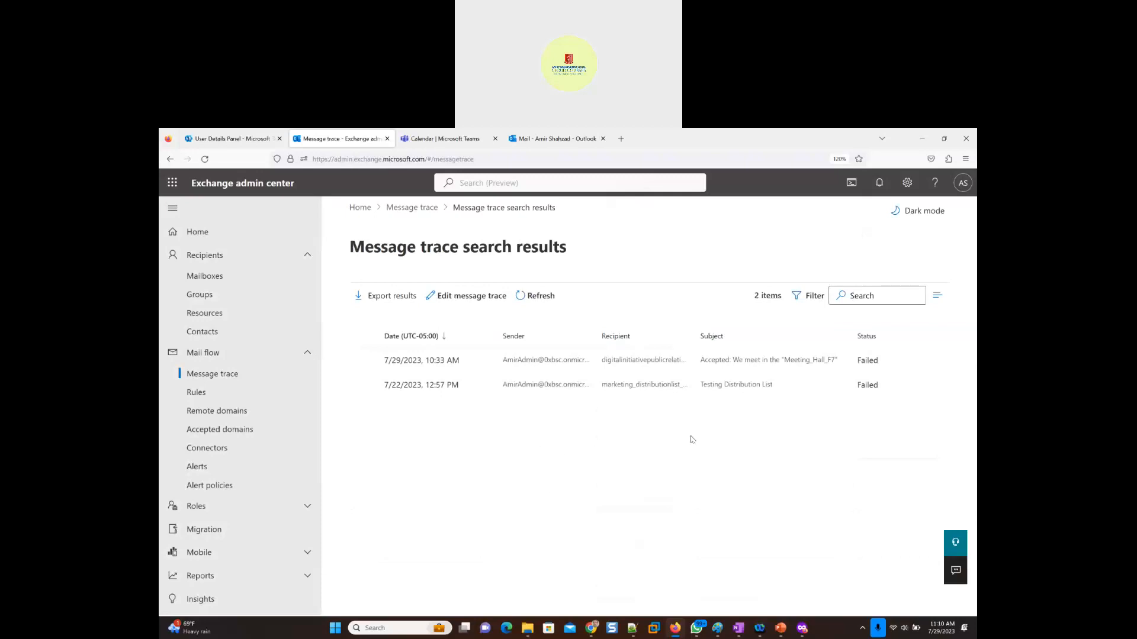
left_click_drag(694, 337, 818, 344)
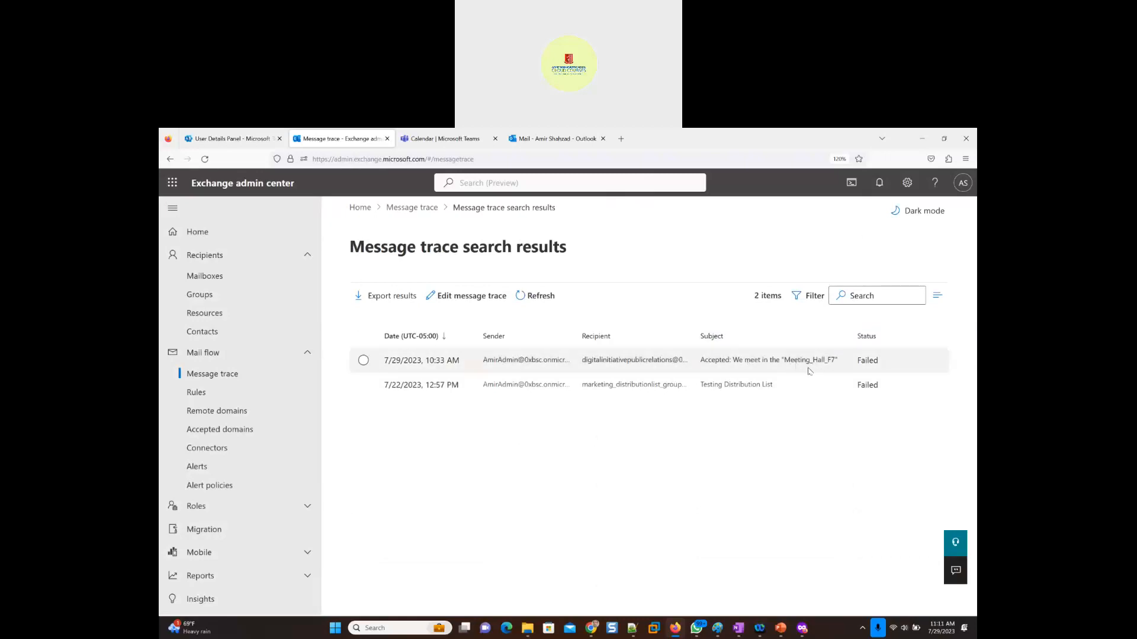
left_click(745, 386)
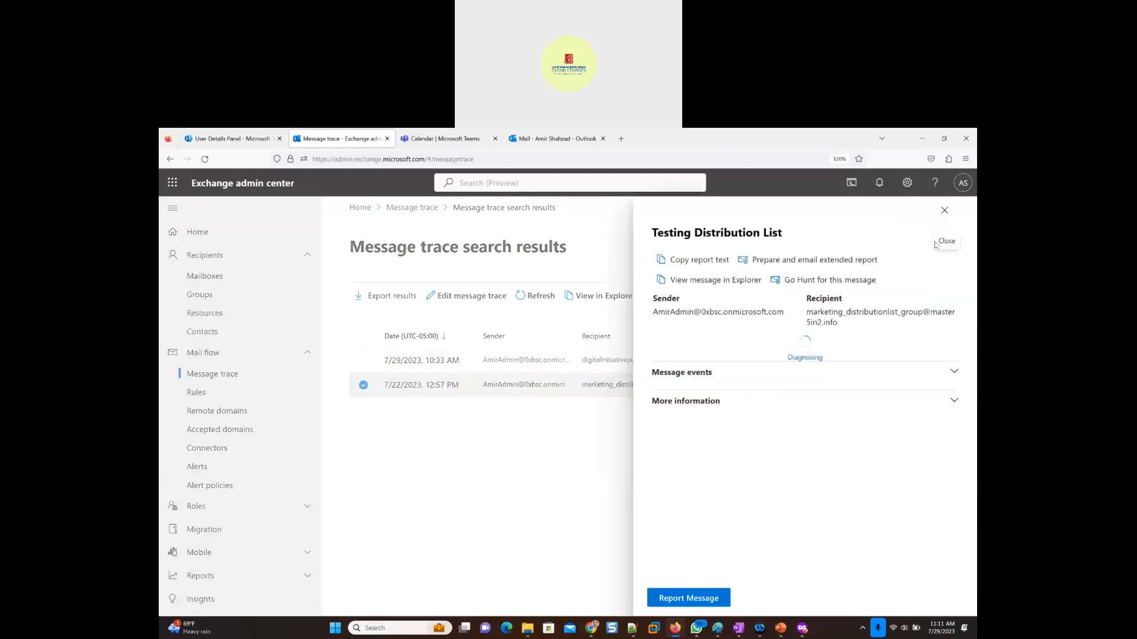
left_click(944, 211)
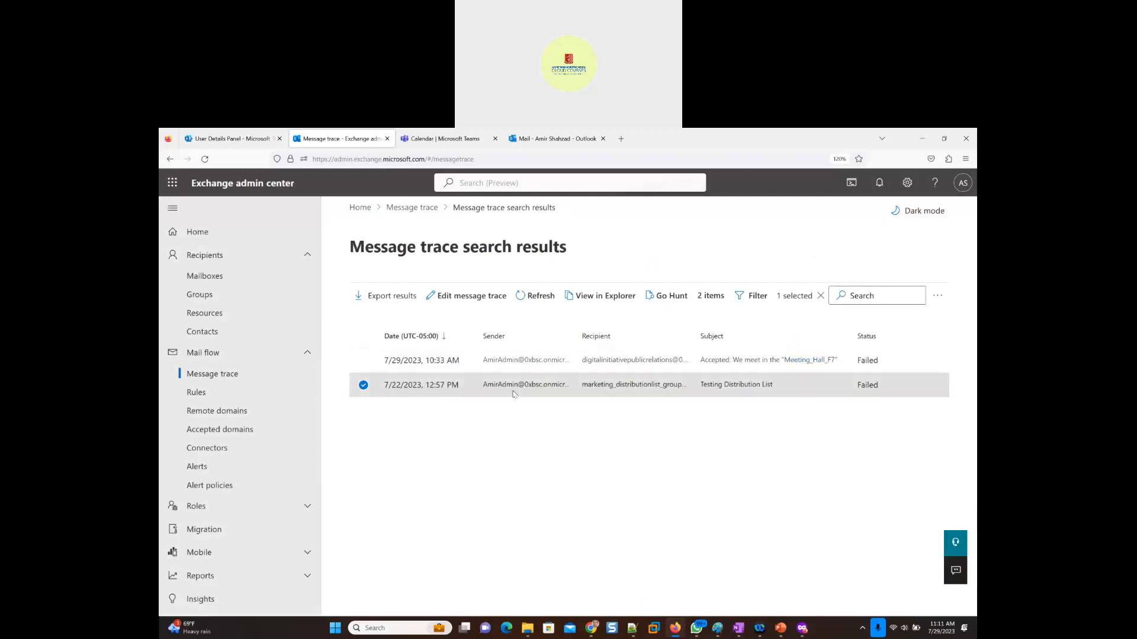
left_click(711, 385)
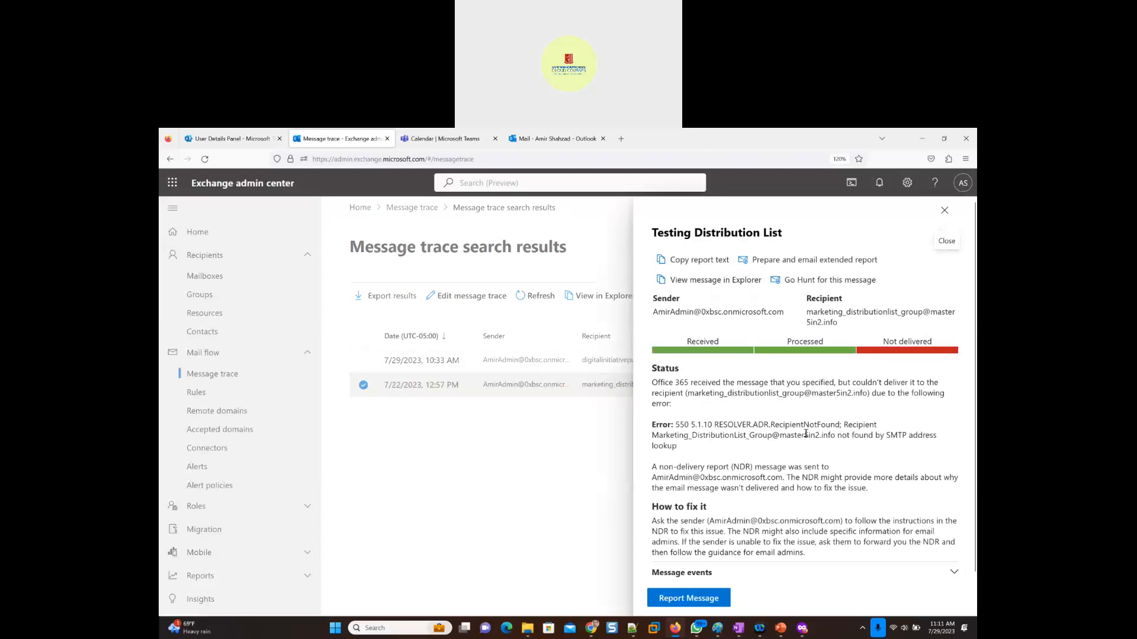
left_click_drag(763, 424, 846, 425)
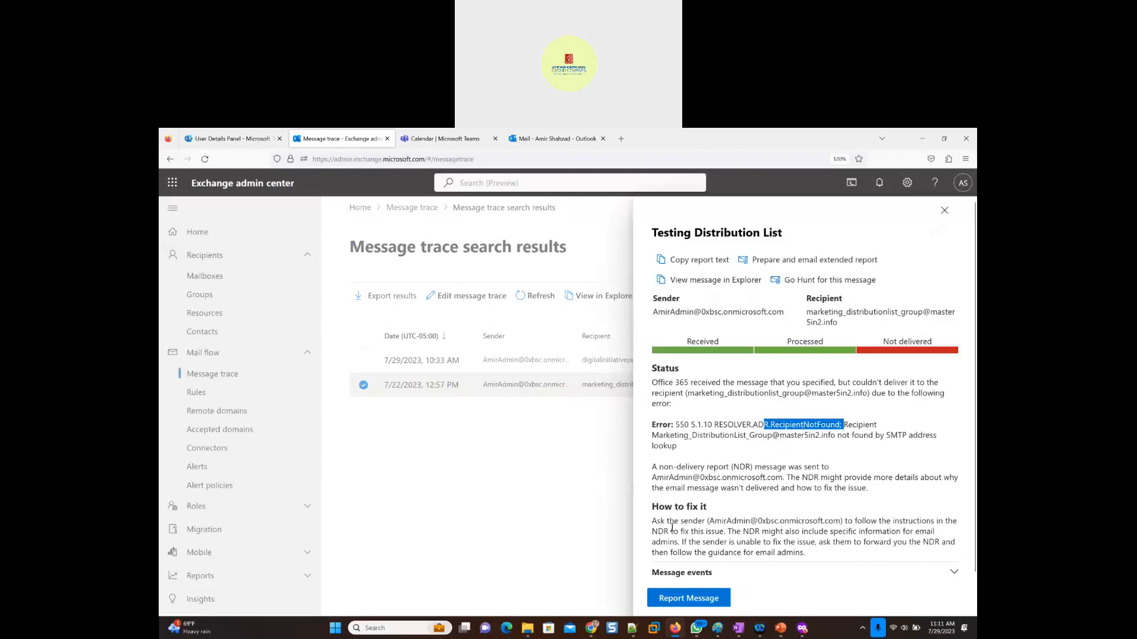
left_click_drag(668, 531, 654, 536)
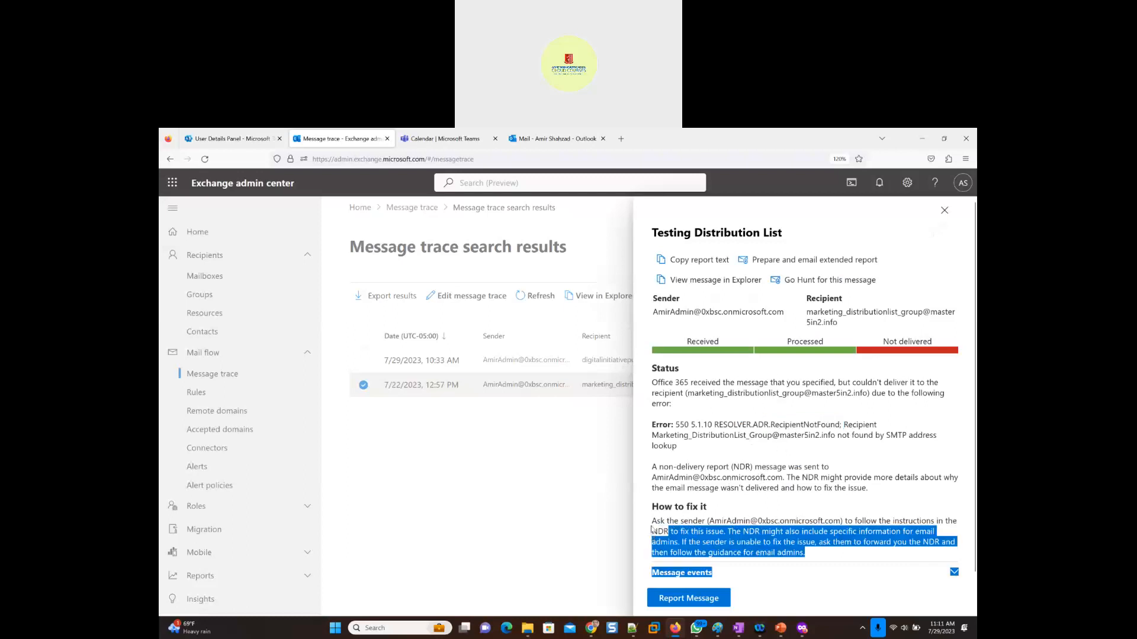
double_click(653, 531)
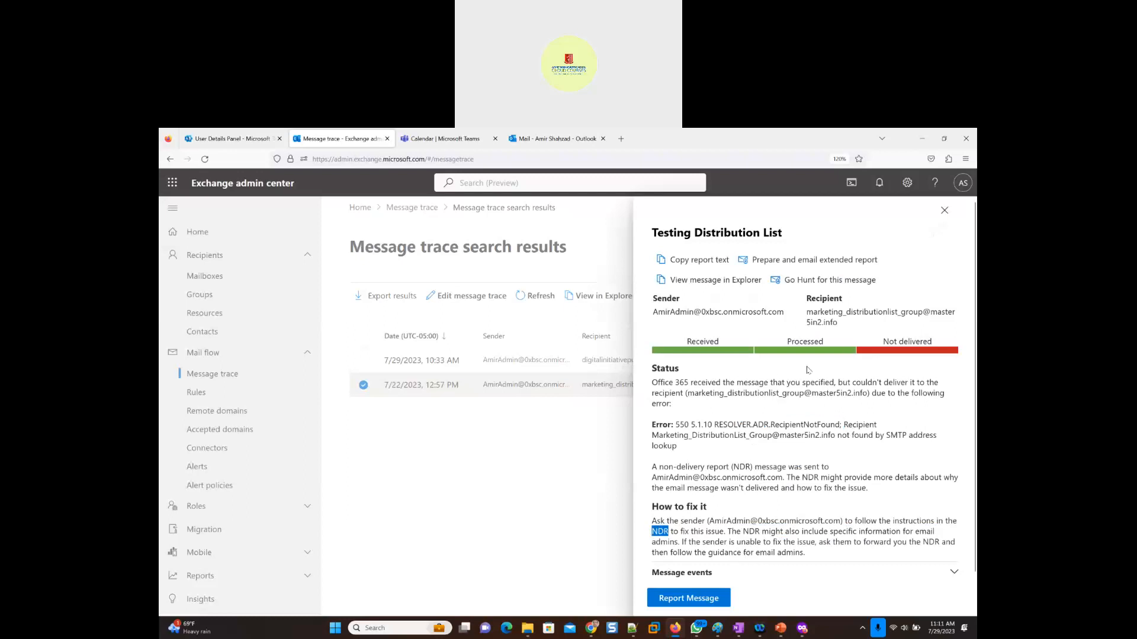
scroll(792, 438, "down", 1)
scroll(787, 420, "up", 1)
left_click(945, 211)
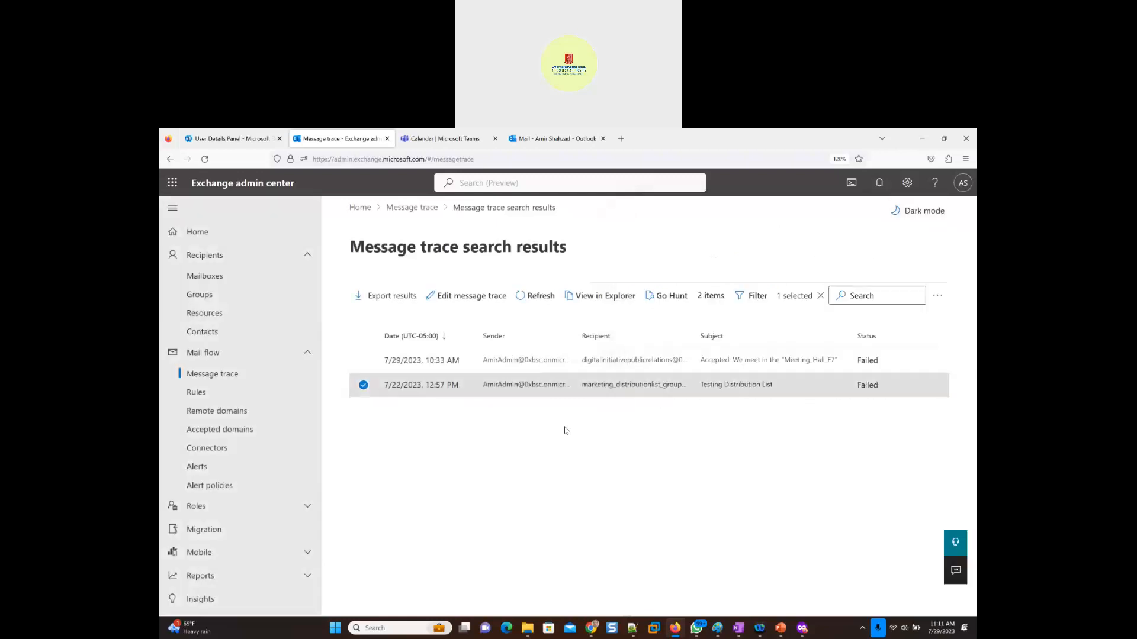
- Deselect the 7/22 message, go back, and start a new trace, focusing Recipients then Message ID
left_click(363, 387)
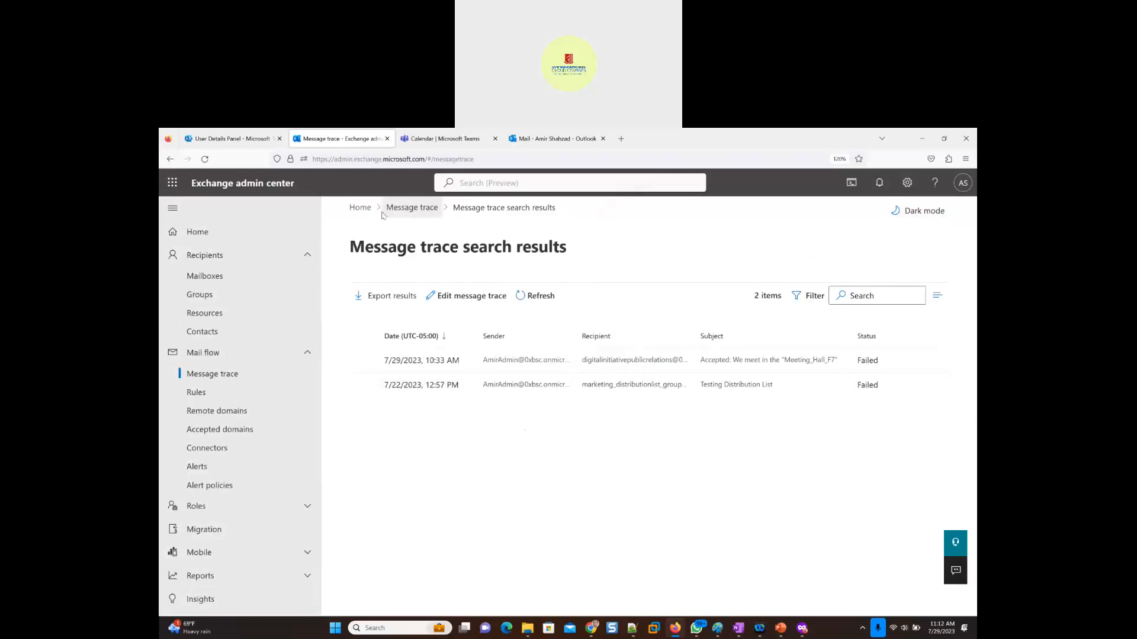
left_click(425, 209)
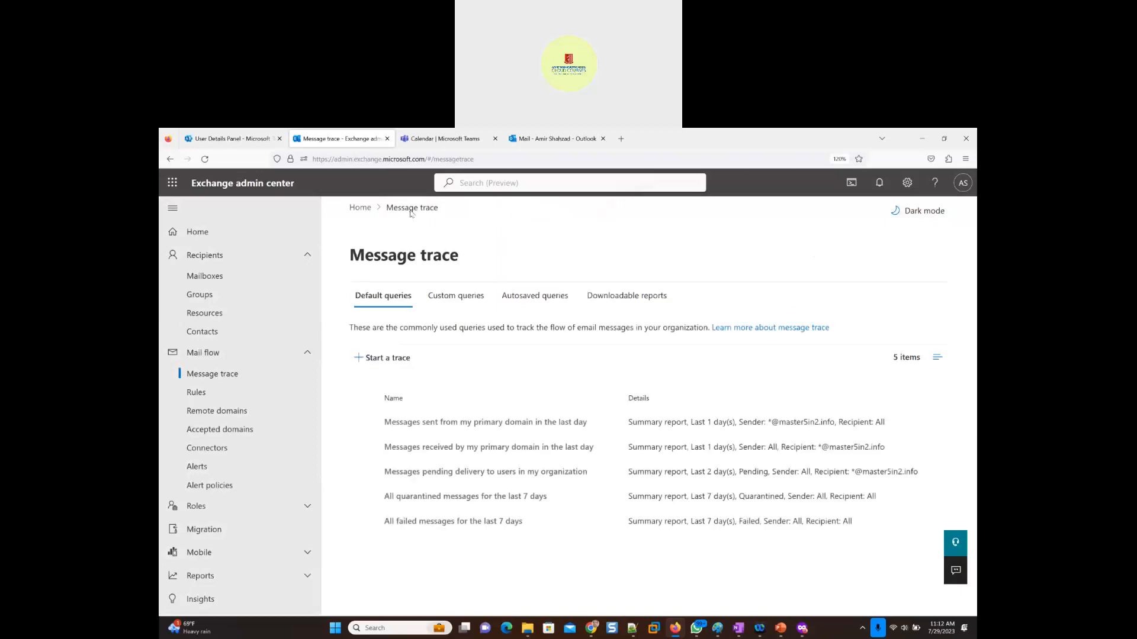
left_click(389, 359)
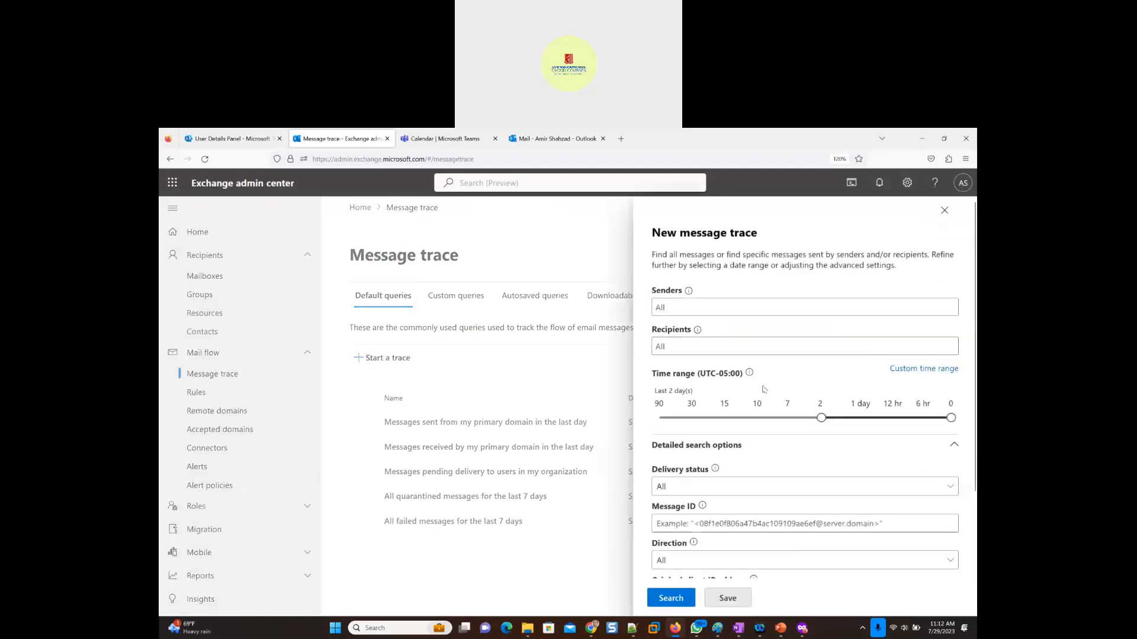
left_click(682, 349)
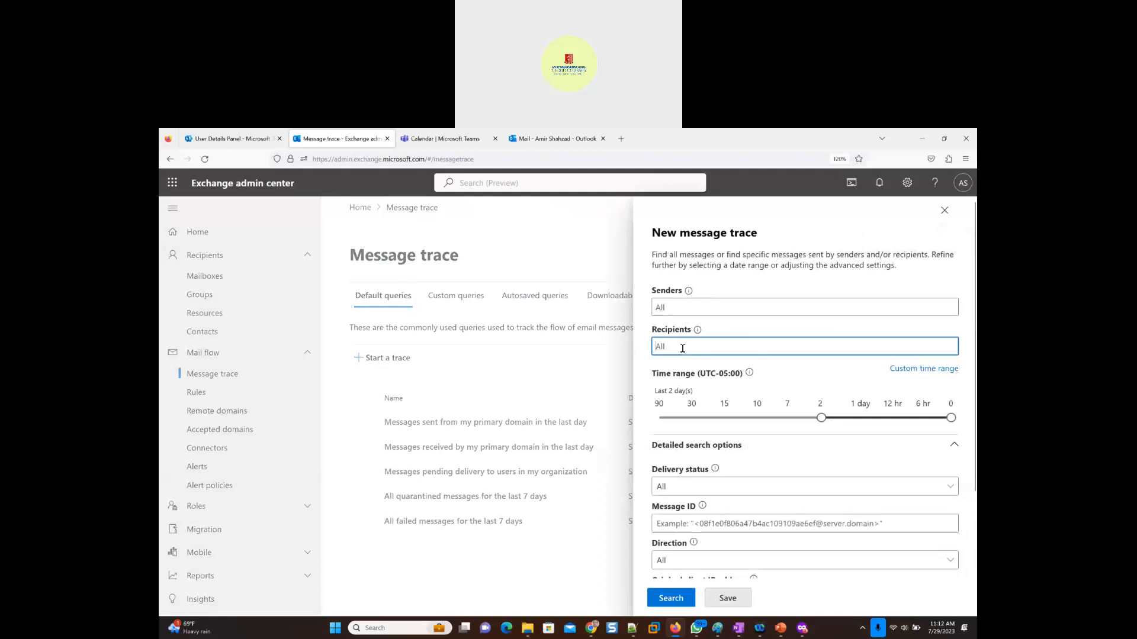
left_click(713, 524)
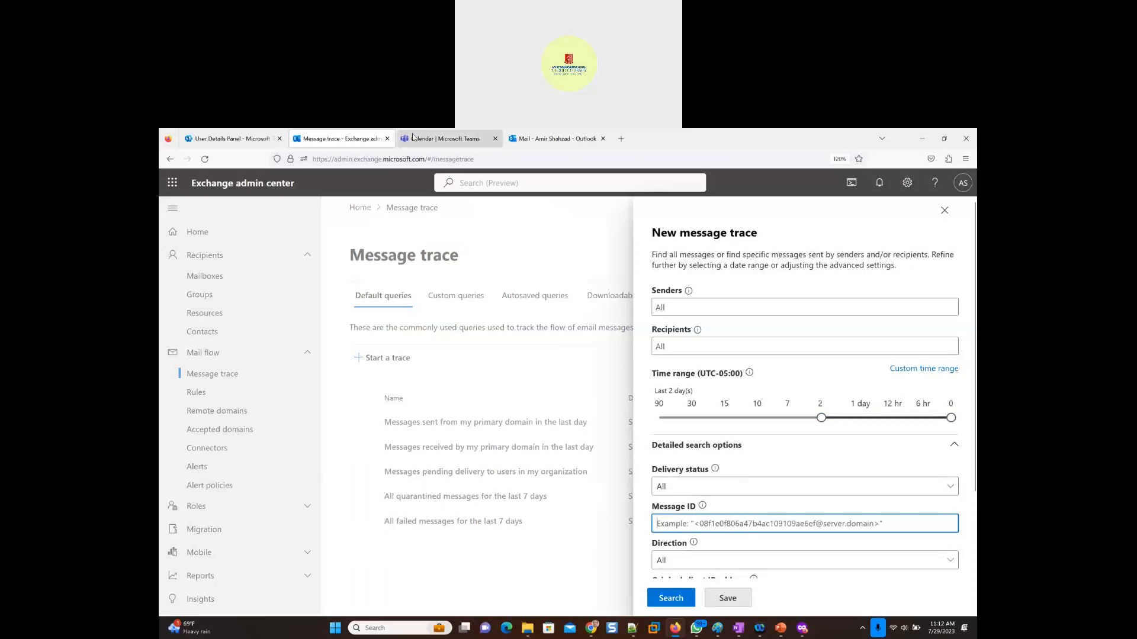
- In the Outlook inbox, read the Microsoft Azure PIM email about the expiring Application Administrator role
left_click(547, 140)
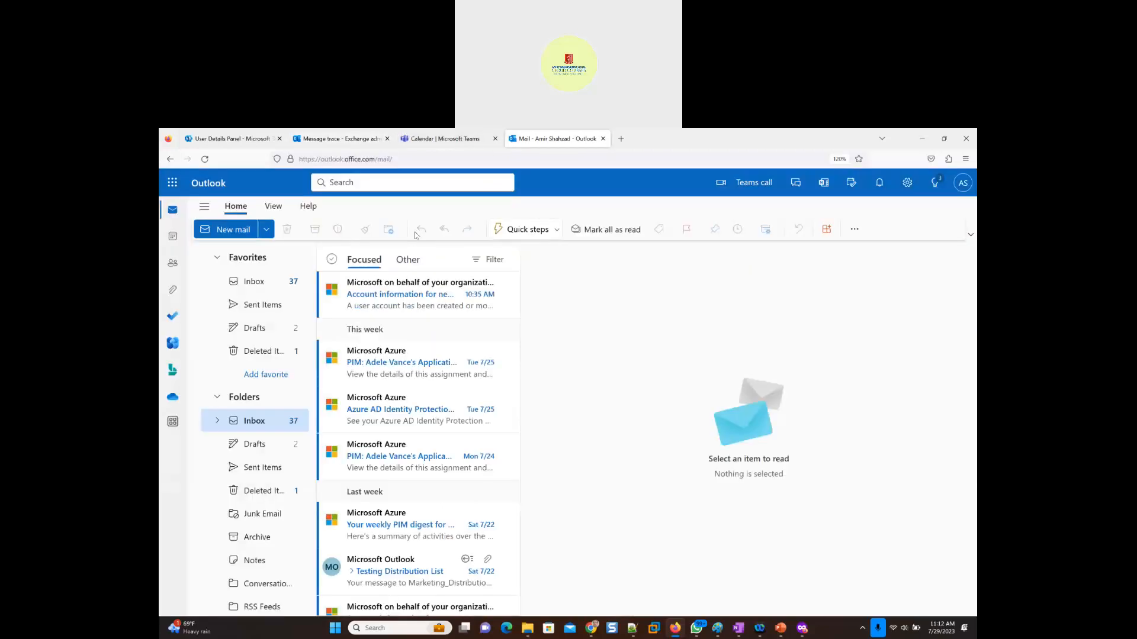
left_click(386, 367)
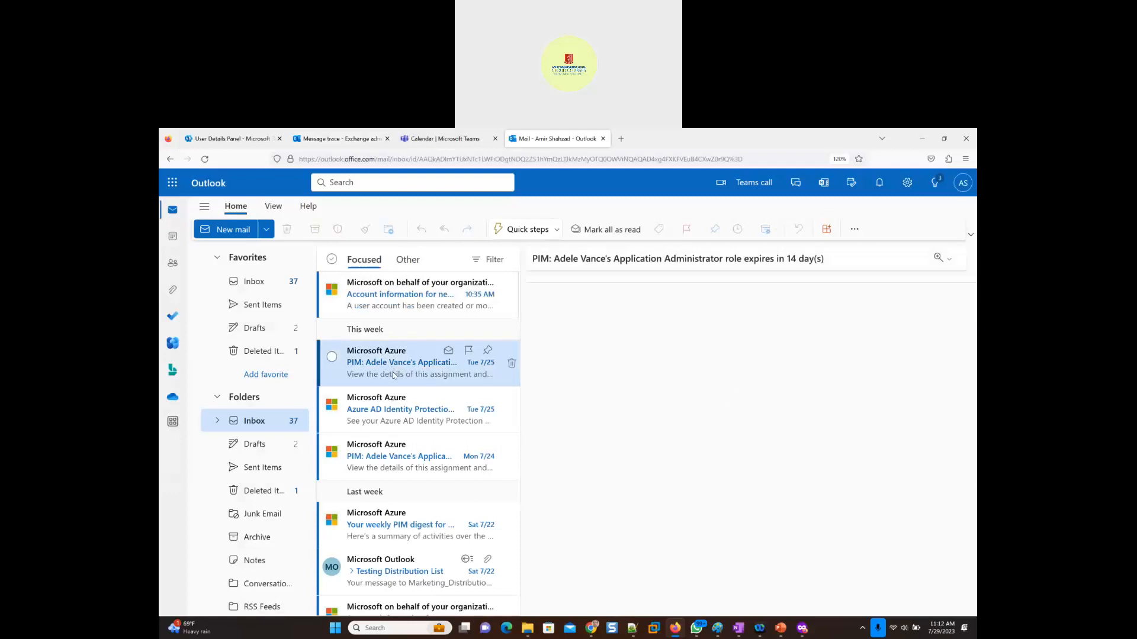
scroll(379, 471, "down", 5)
scroll(376, 466, "down", 8)
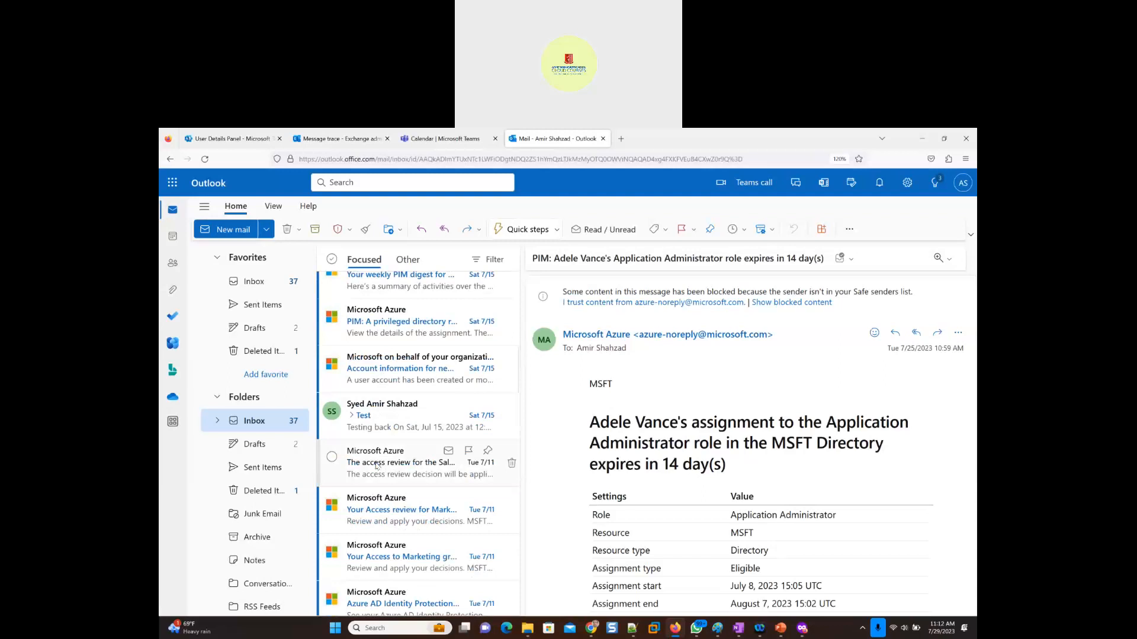
scroll(375, 466, "down", 8)
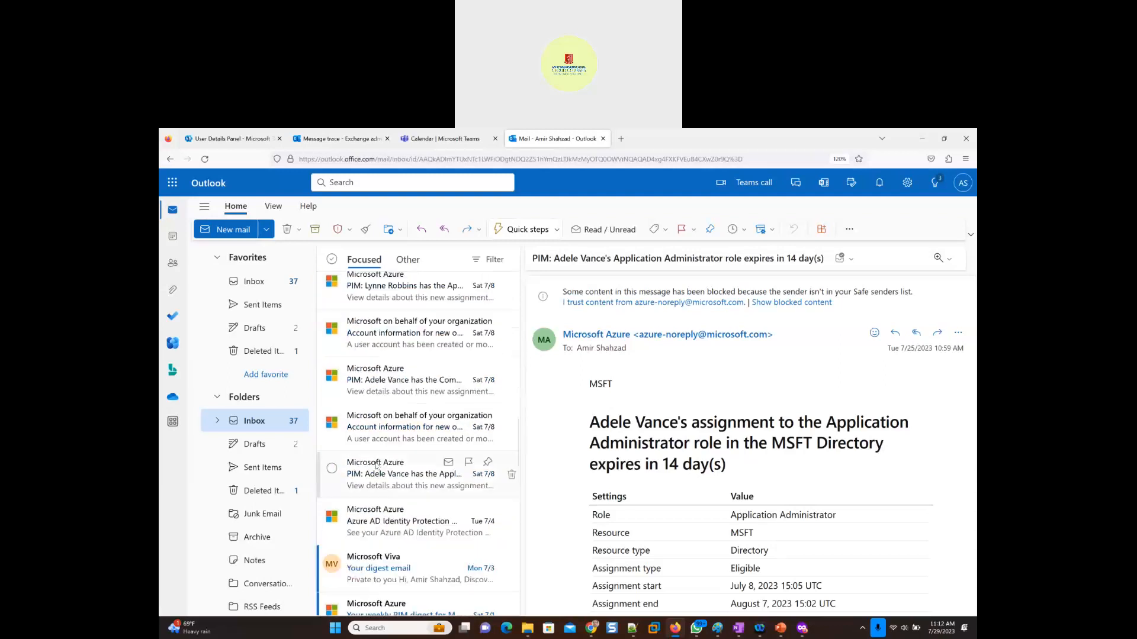
scroll(376, 466, "down", 8)
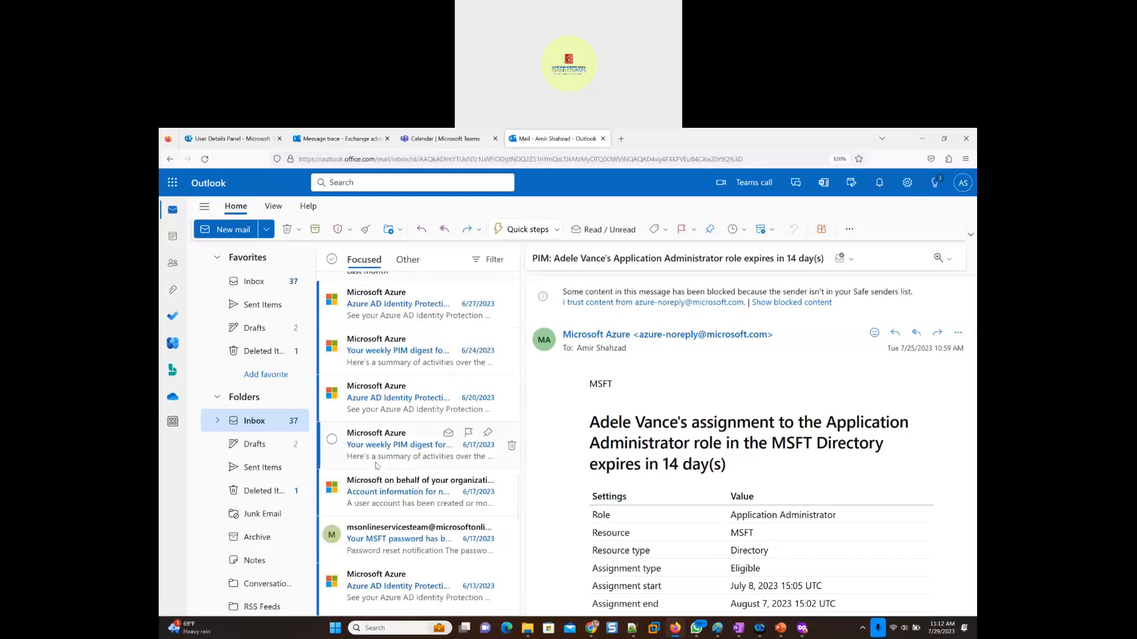
scroll(377, 466, "down", 8)
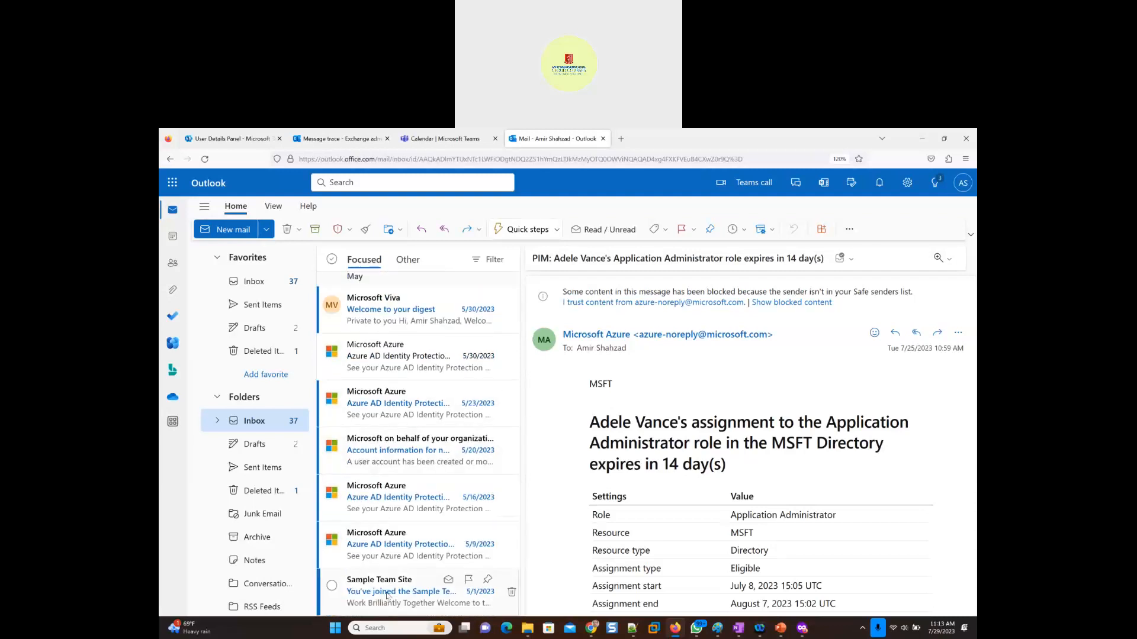
scroll(408, 428, "up", 10)
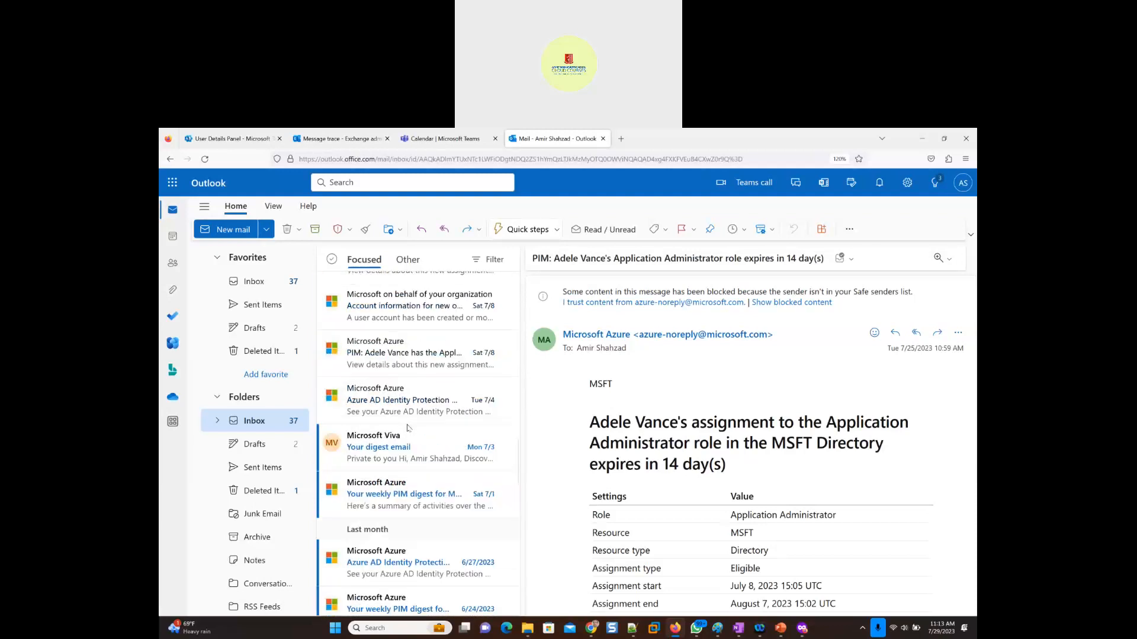
scroll(407, 428, "up", 10)
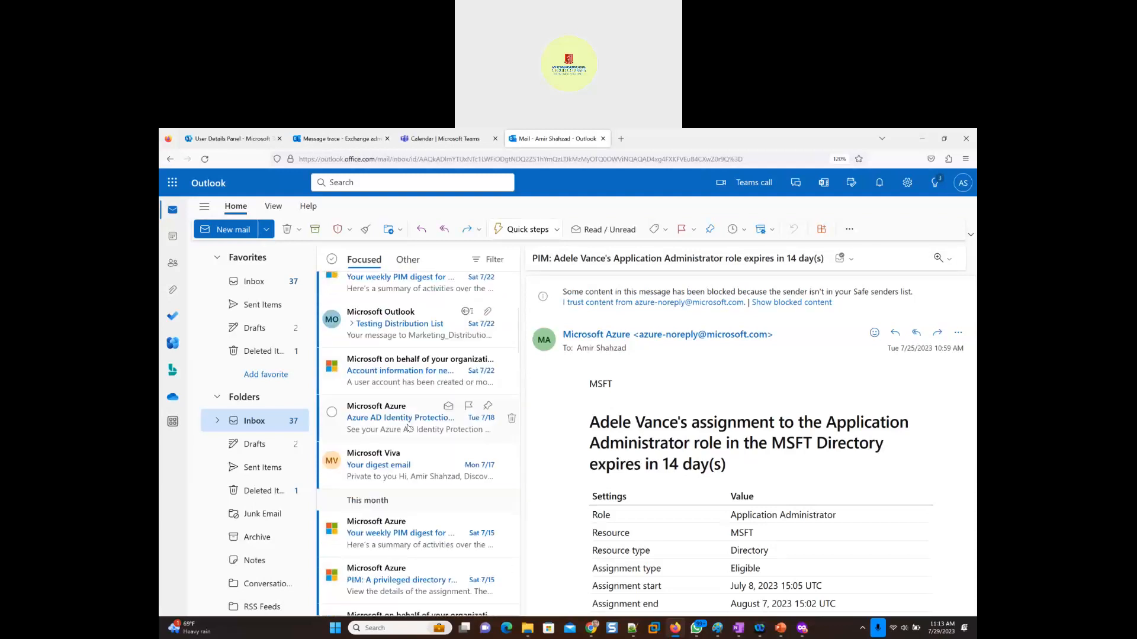
scroll(407, 428, "up", 5)
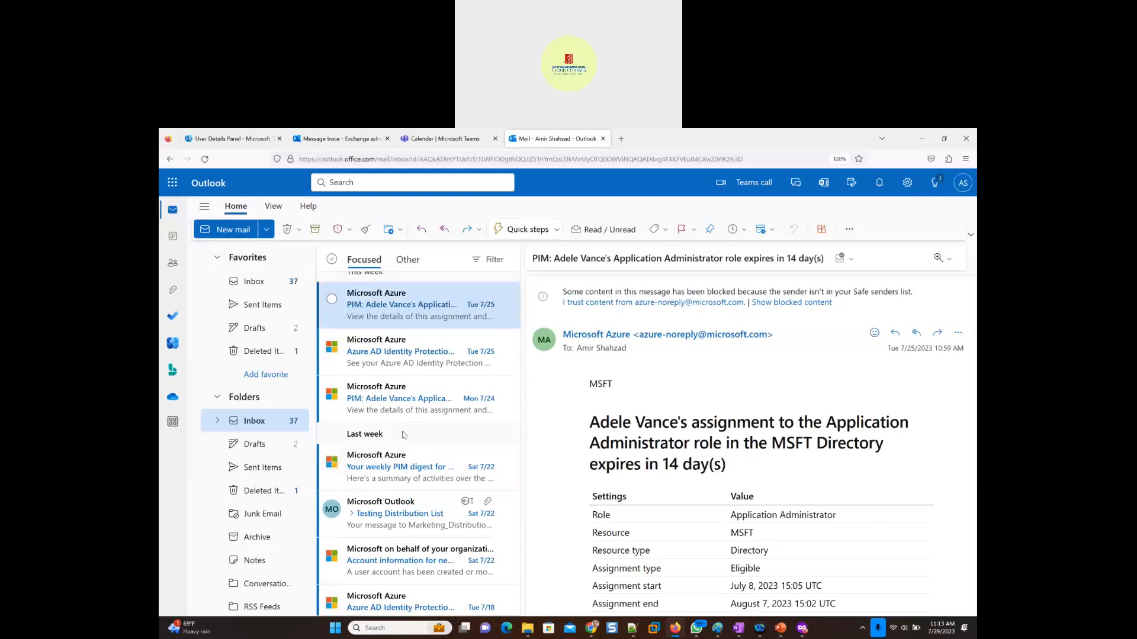
scroll(402, 435, "up", 3)
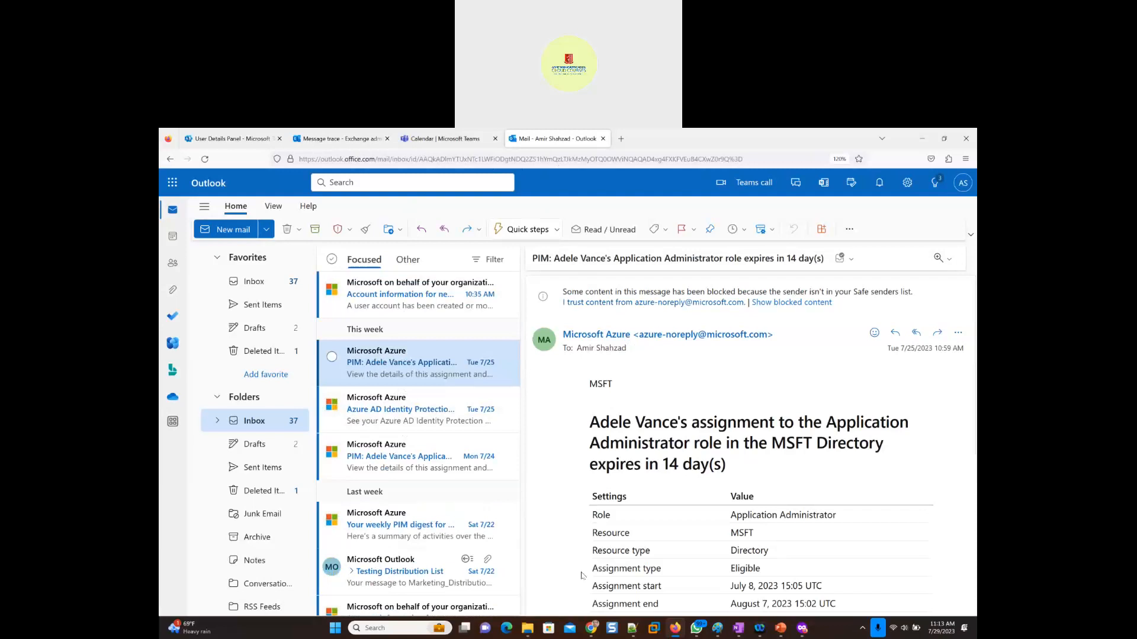
mouse_move(680, 632)
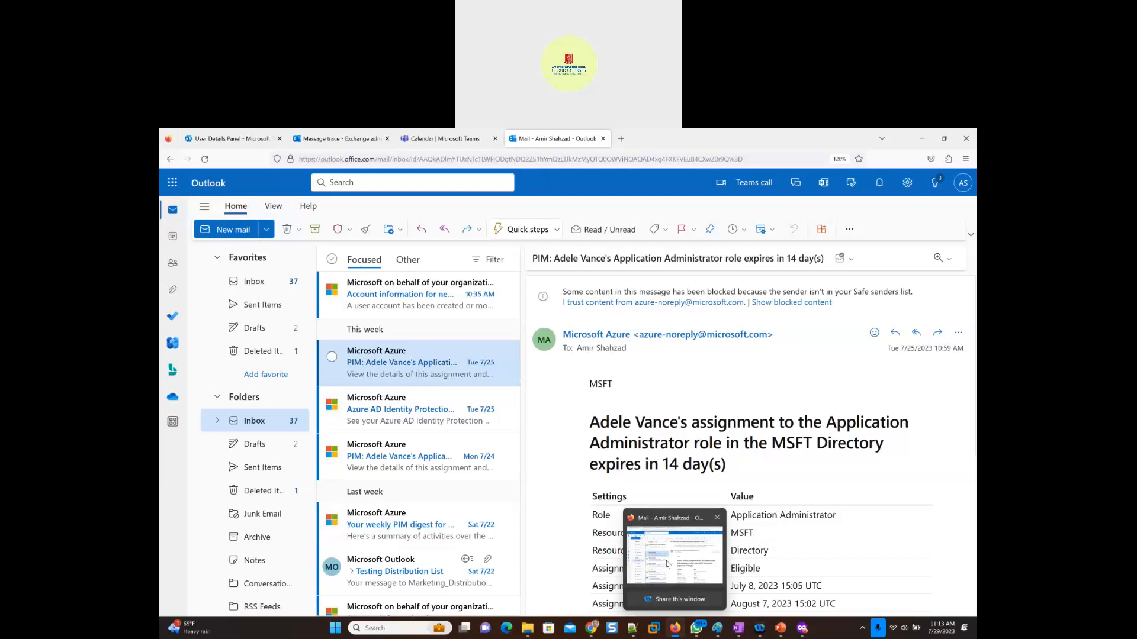
- In the second user's private window, start a new email addressed to the admin account
left_click(802, 628)
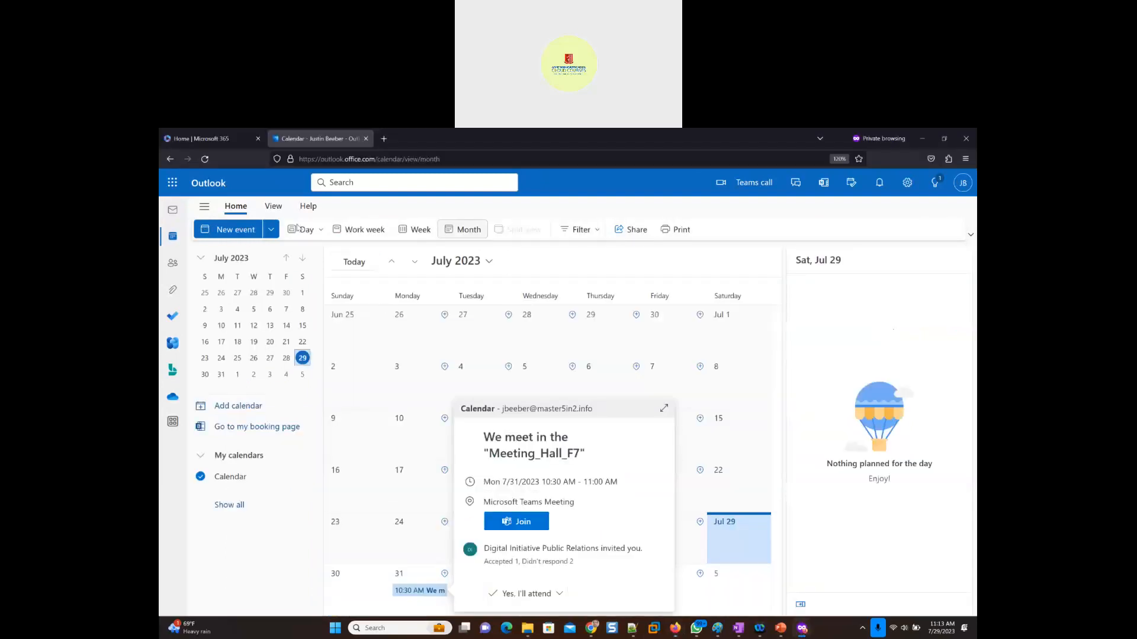
left_click(172, 210)
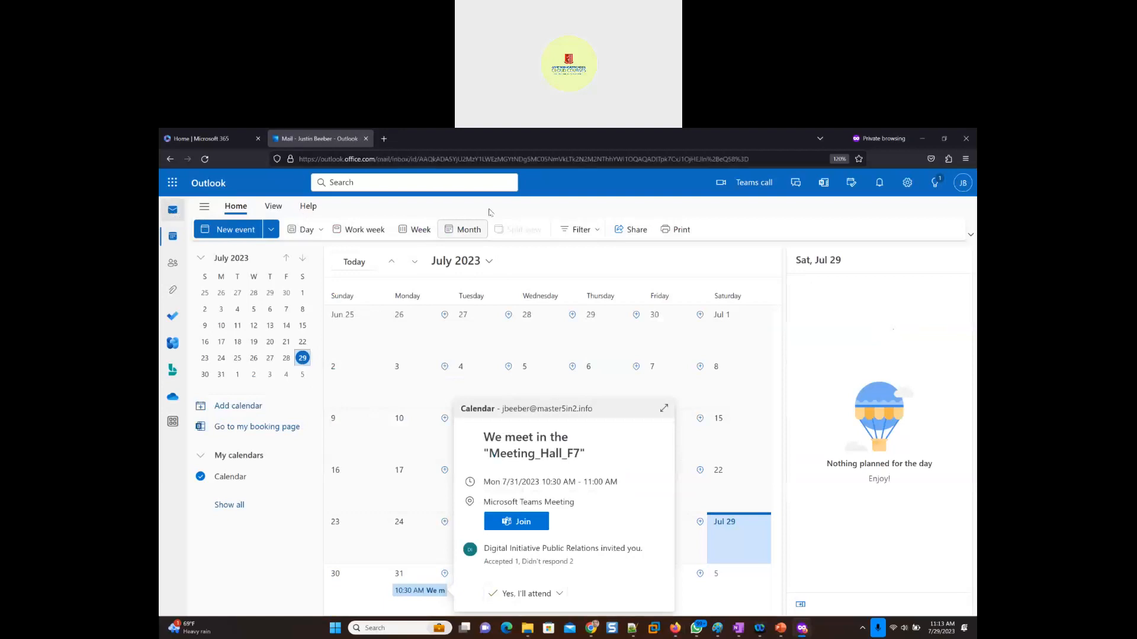
left_click(228, 229)
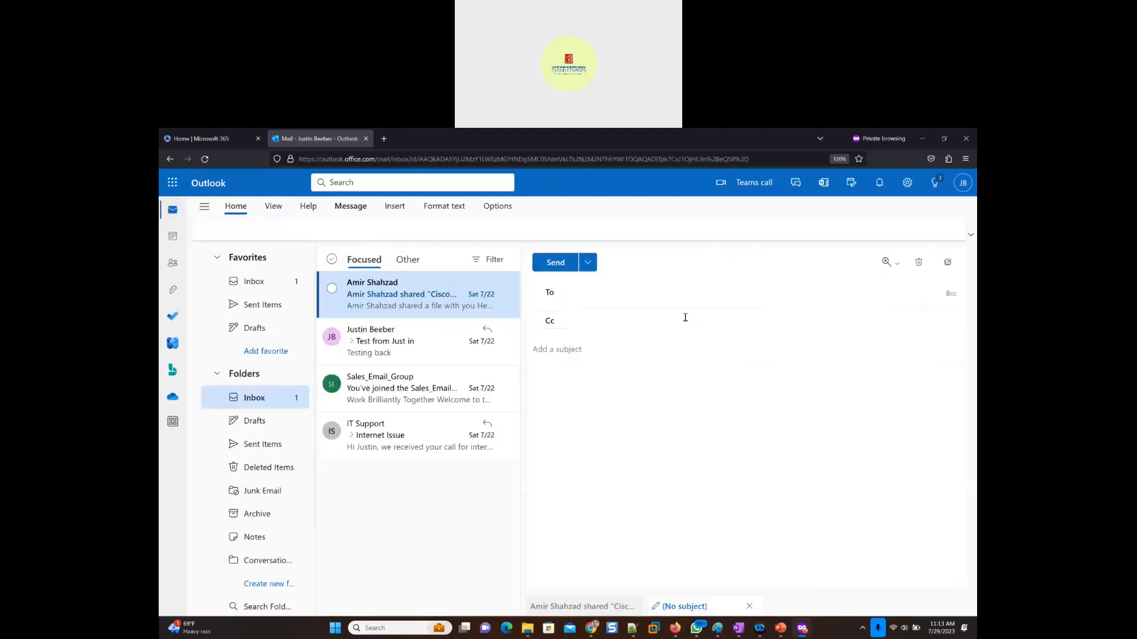
type("amiradmin")
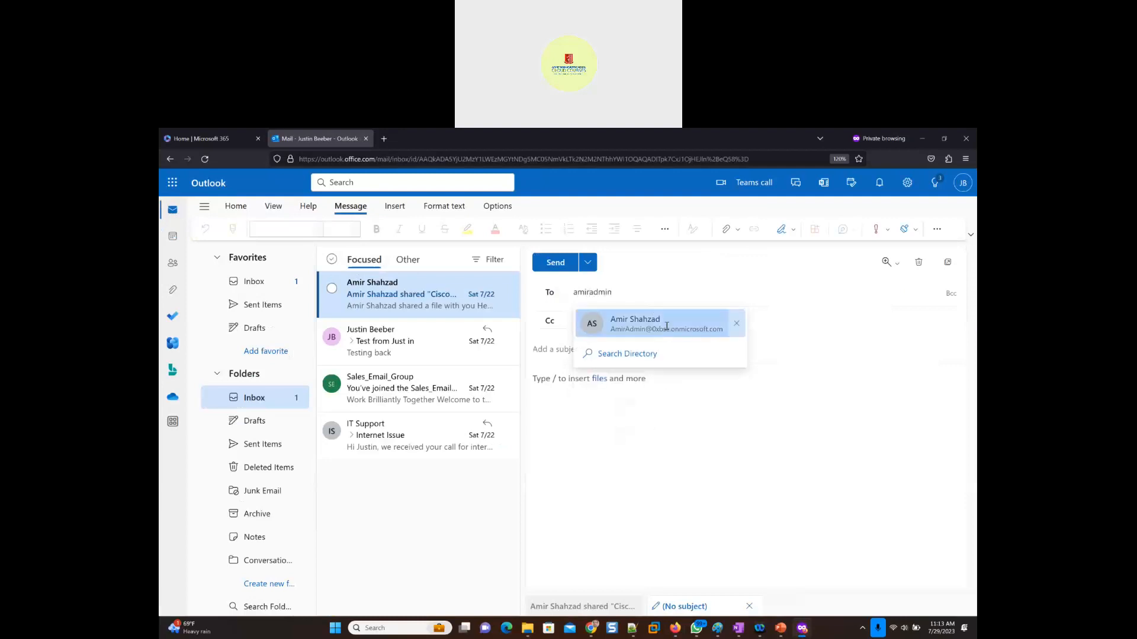
left_click(667, 324)
- Enter subject 'Yo! Party? Today', paste it into the body with 'Same Place.', and send
type("Yo! Party")
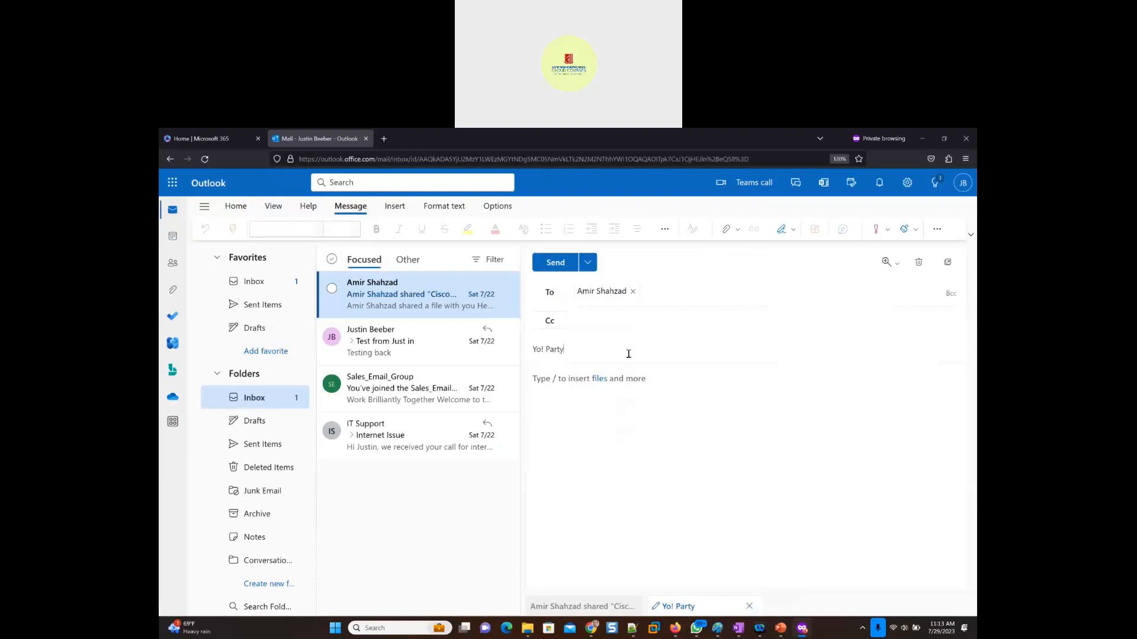
type("? Today? 9?")
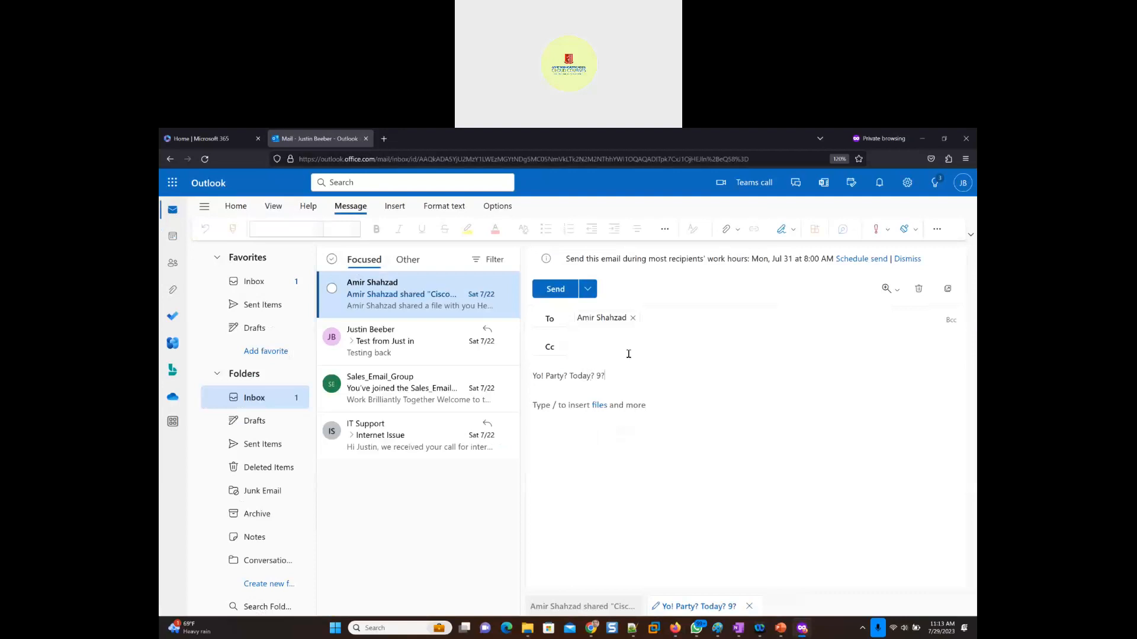
key("ctrl+a")
key("ctrl+c")
key("Tab")
key("ctrl+v")
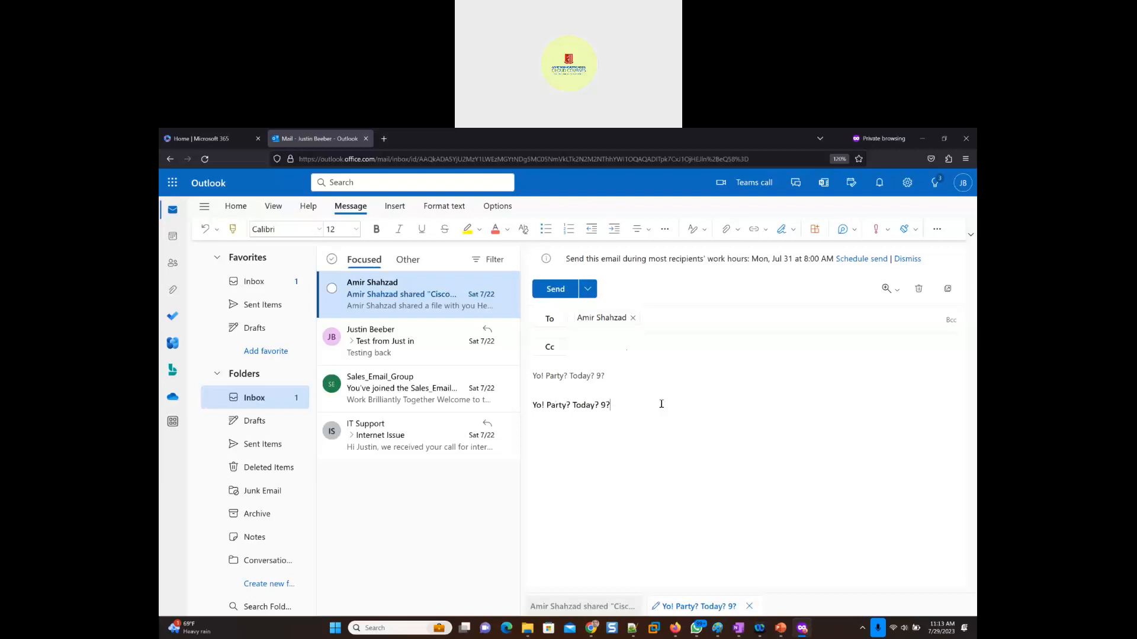
type("Same Place.")
left_click(560, 298)
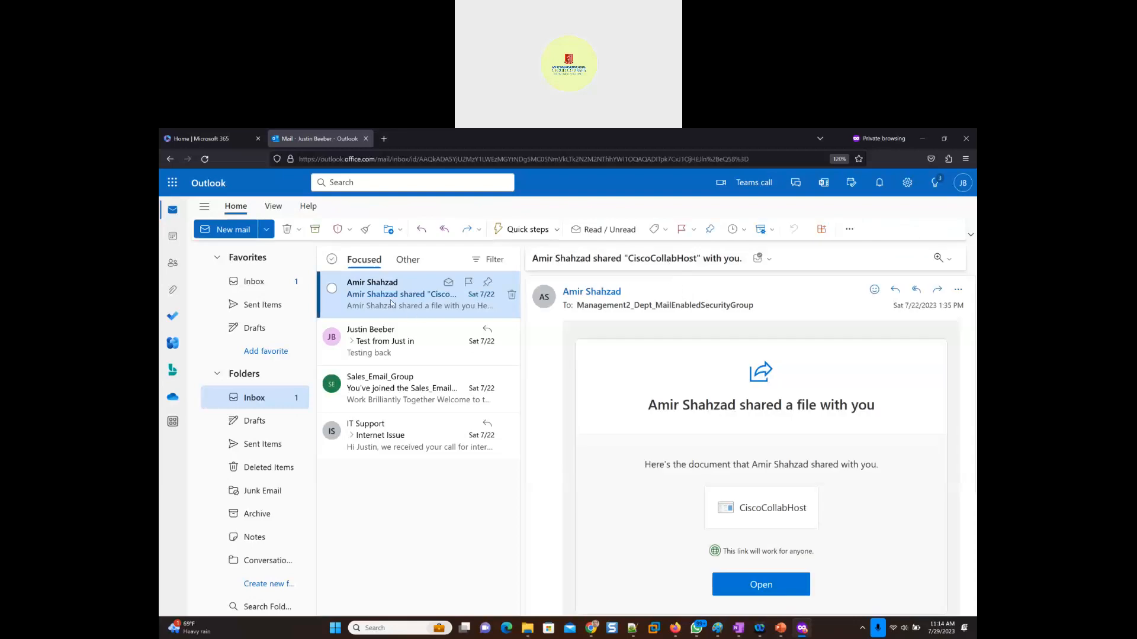
- From the admin's mailbox, reply 'I don't know you.!' to the 'Yo! Party? Today? 9?' email
key("alt+Tab")
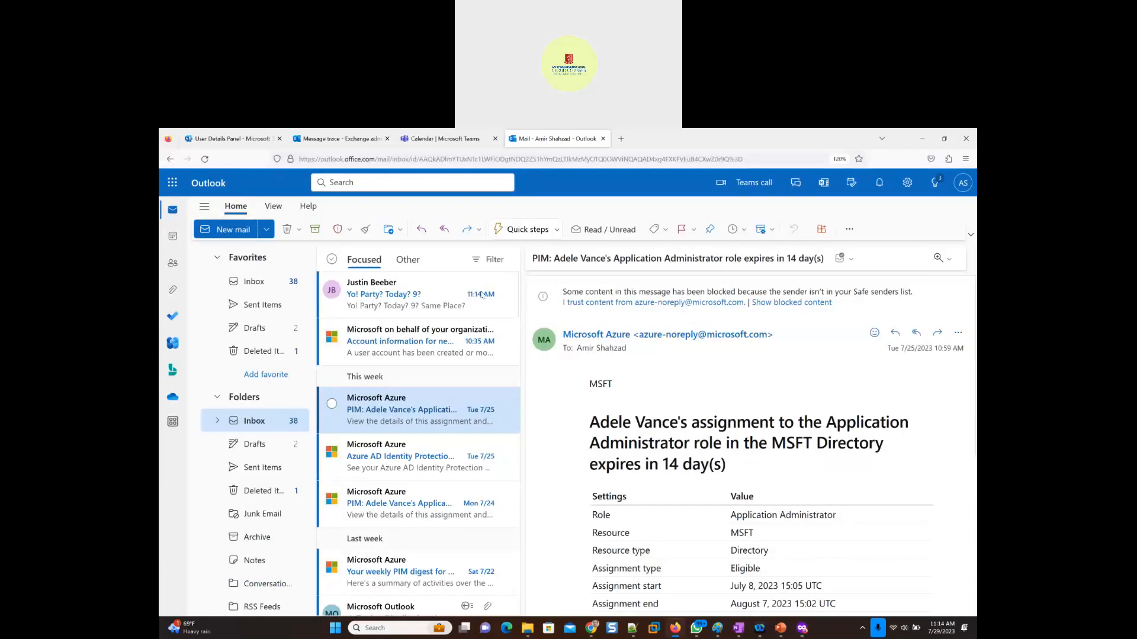
left_click(388, 301)
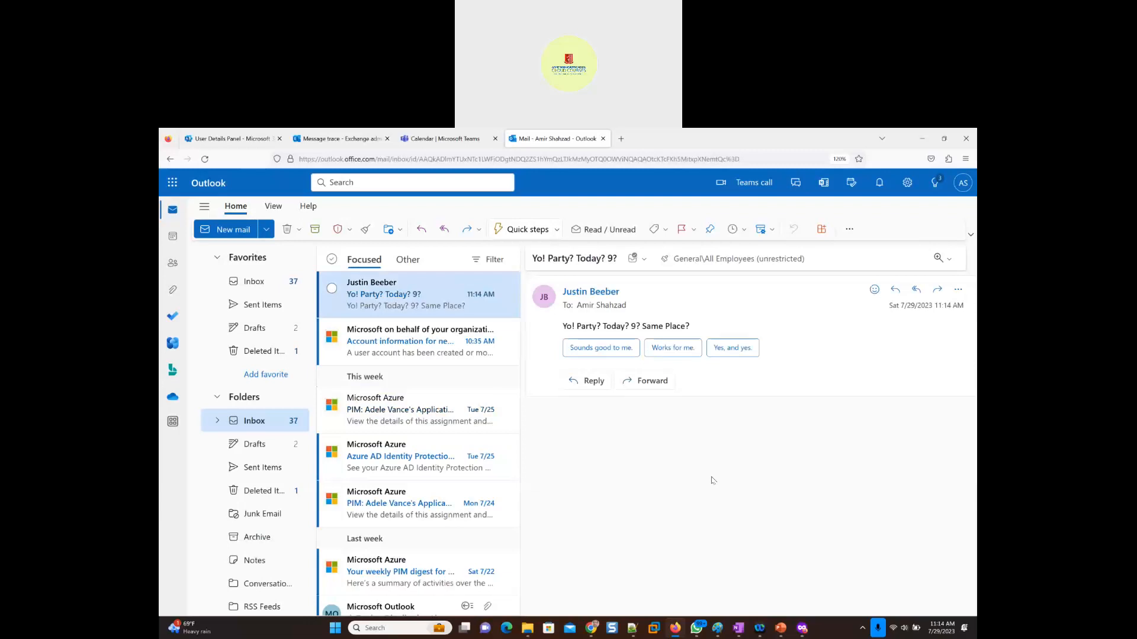
left_click(591, 381)
type("I don't know you")
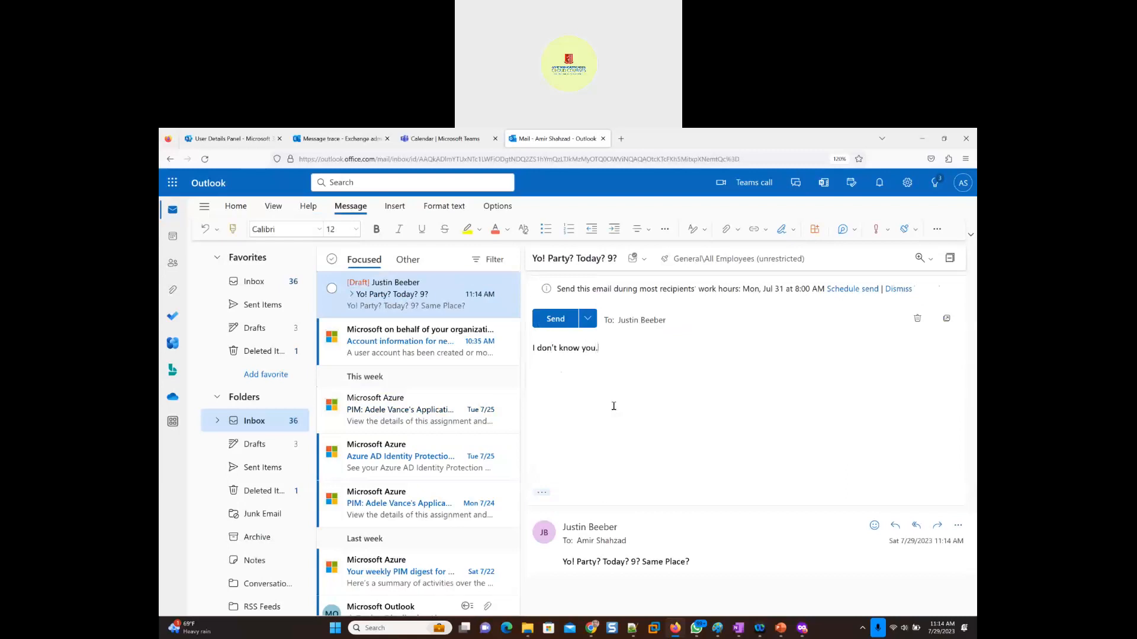
type(".!")
key("ctrl+Return")
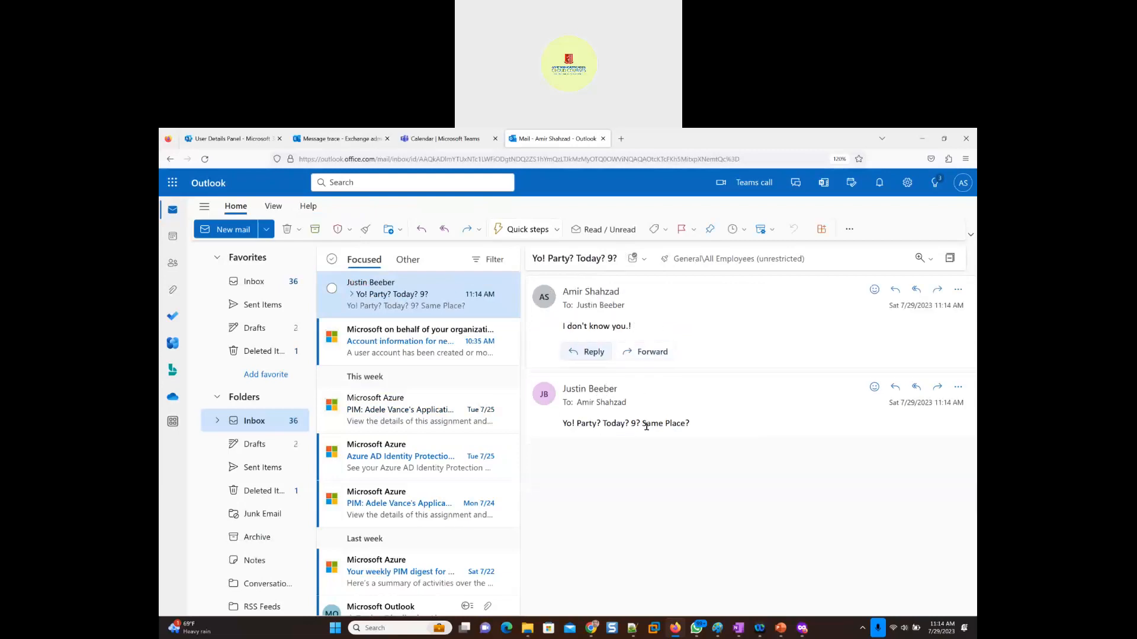
mouse_move(598, 402)
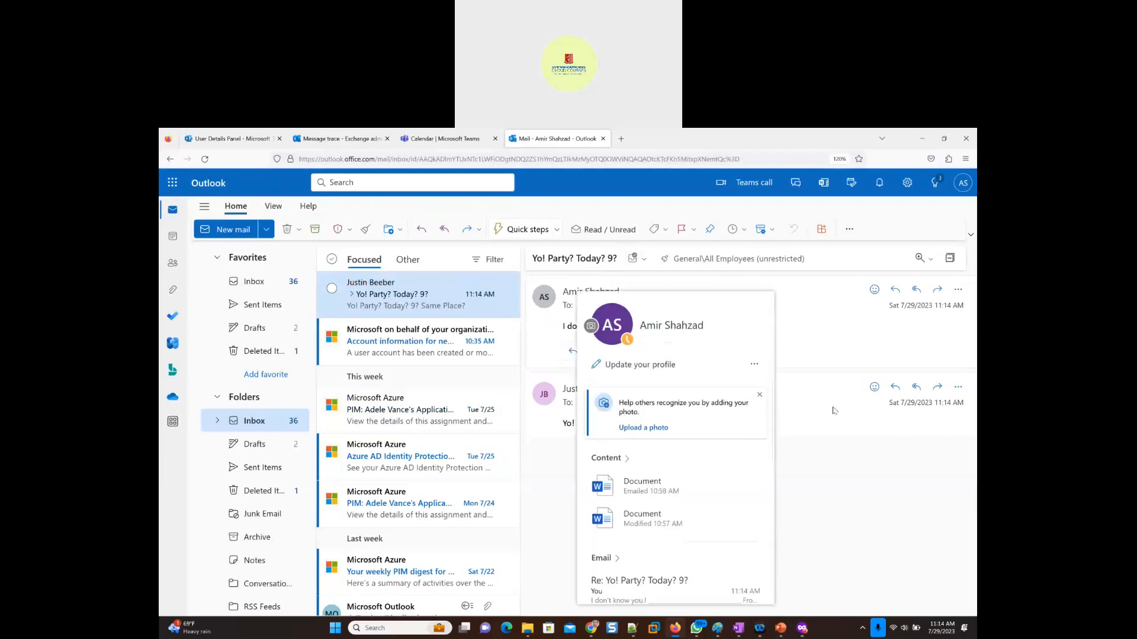
- Expand the party conversation thread and select the original incoming message
left_click(571, 405)
left_click(571, 404)
left_click(351, 294)
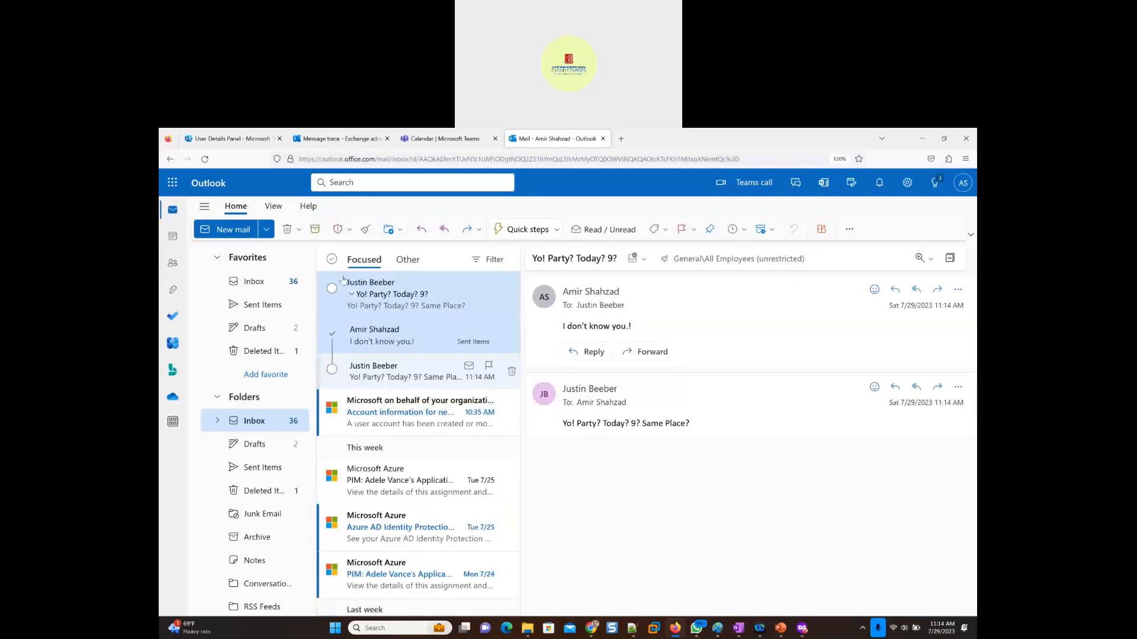
left_click(385, 374)
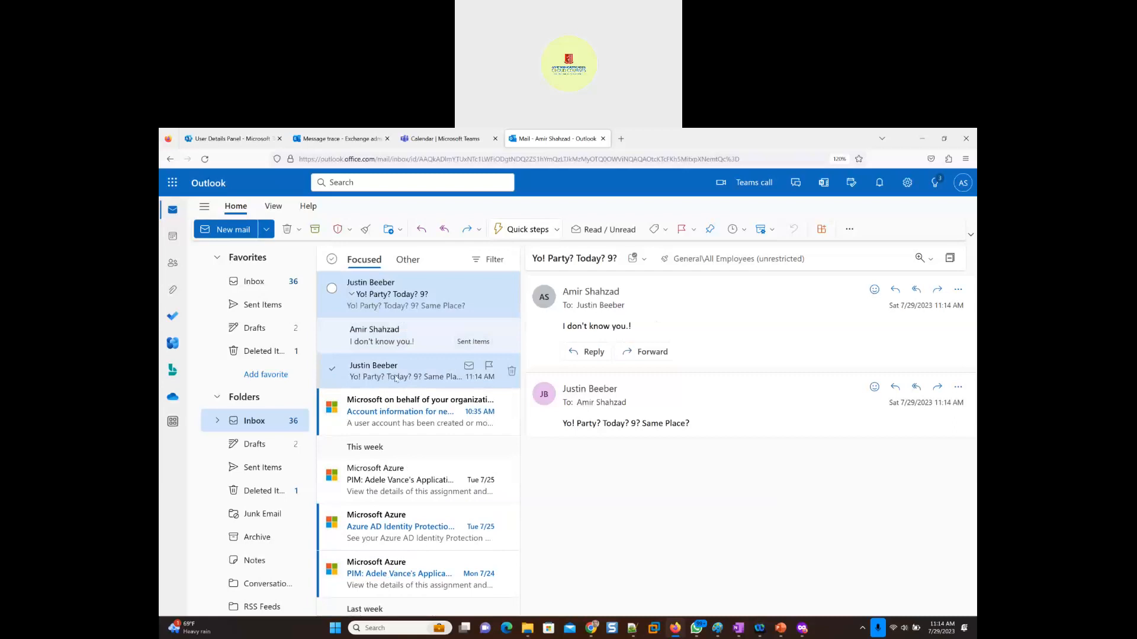
double_click(676, 423)
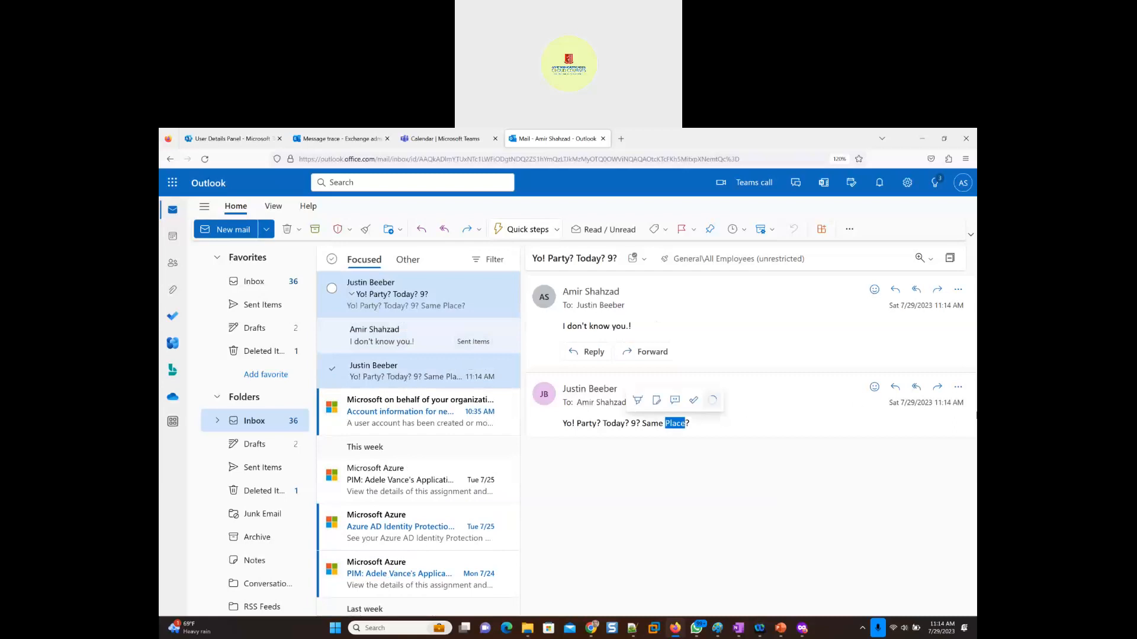
- Open and close the original message's actions menu, then return to the Exchange message trace tab
left_click(957, 388)
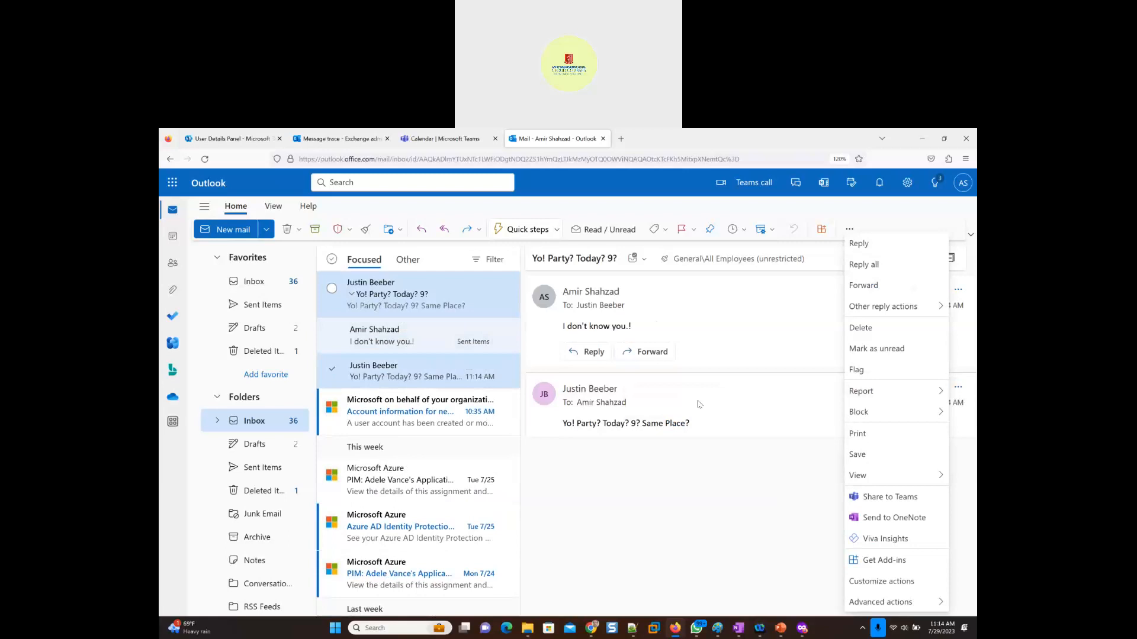
left_click(698, 405)
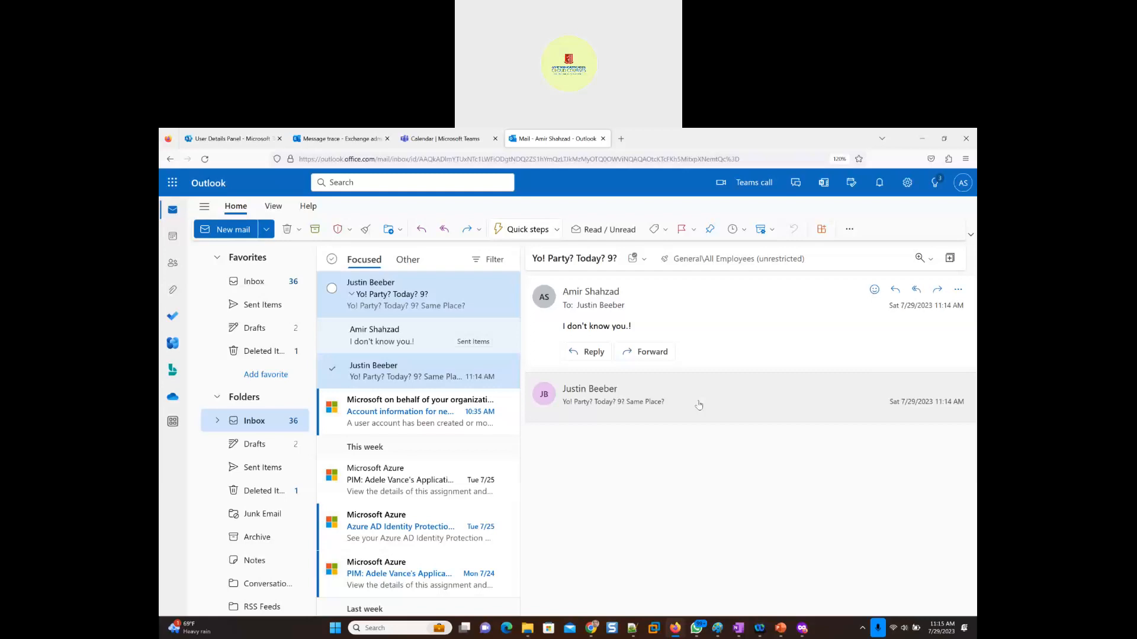
left_click(698, 405)
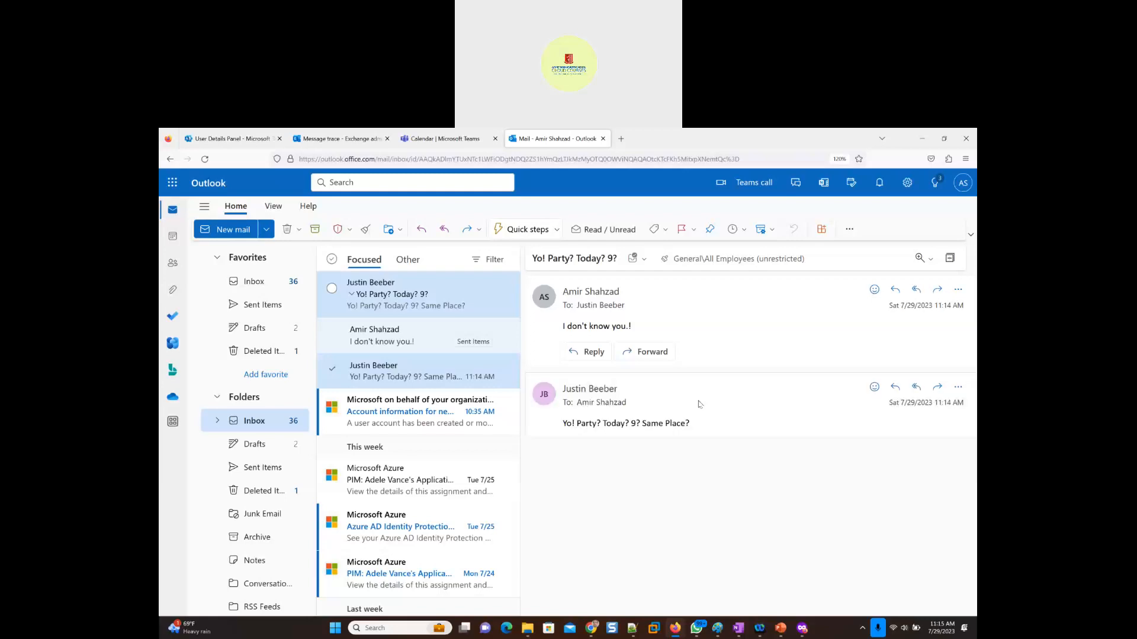
left_click(958, 388)
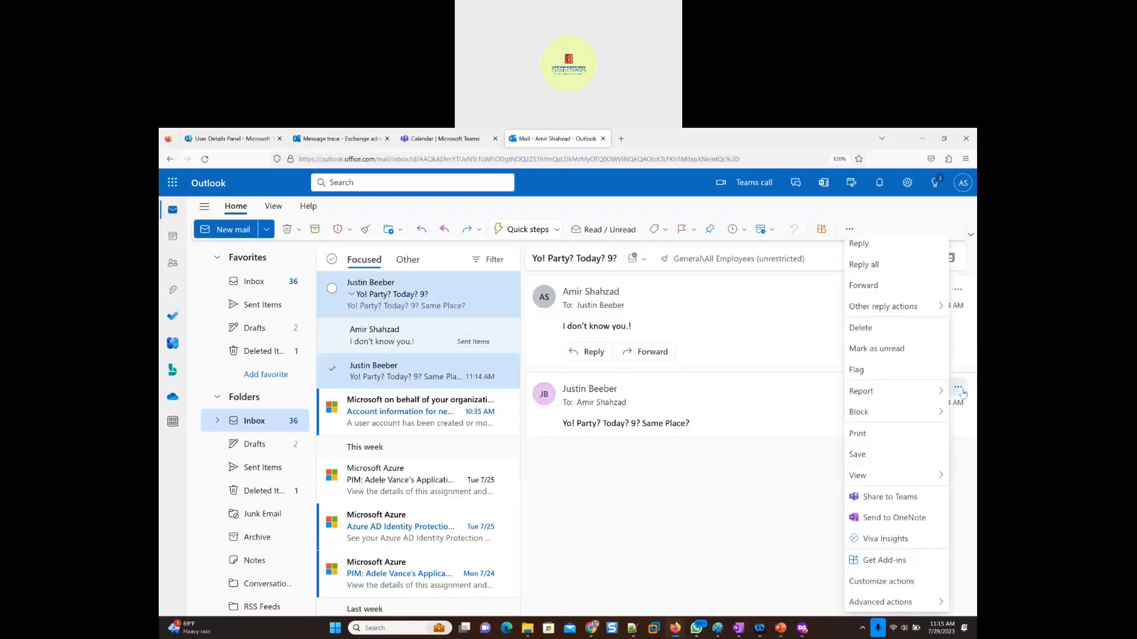
left_click(708, 418)
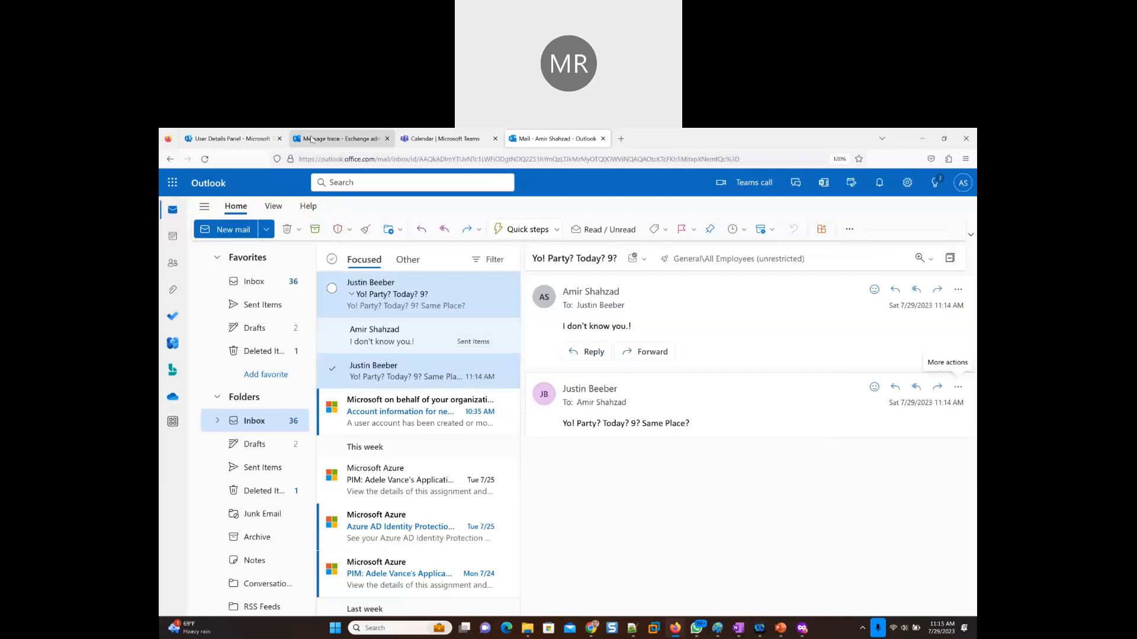
left_click(219, 140)
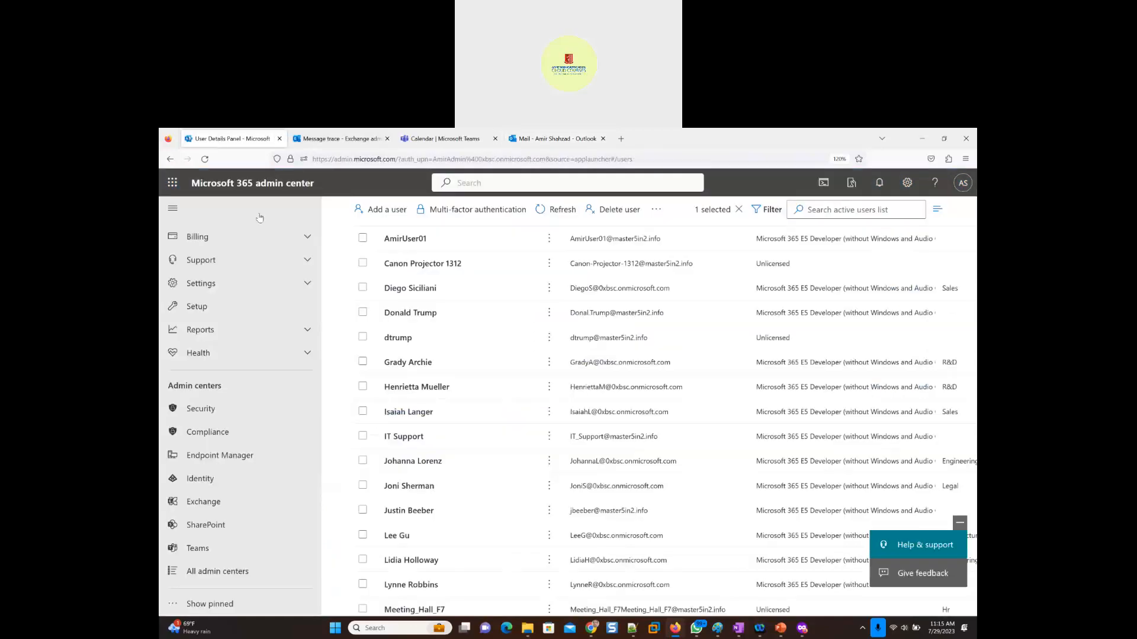
left_click(335, 140)
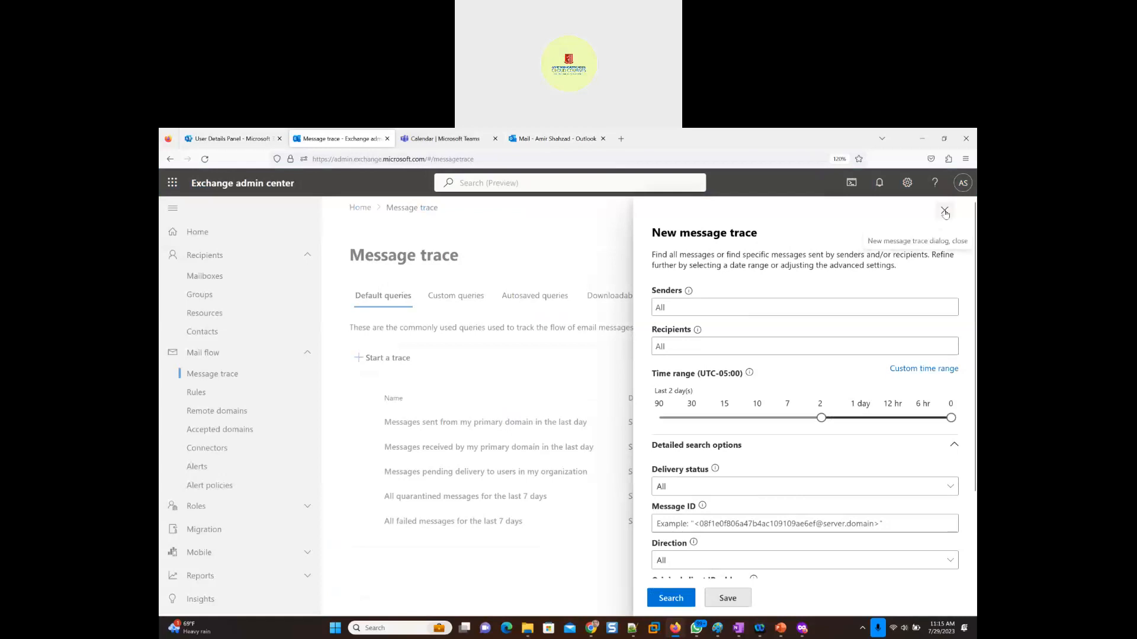
- Open the first user mailbox's contact information editor from Recipients > Mailboxes
left_click(945, 212)
left_click(204, 277)
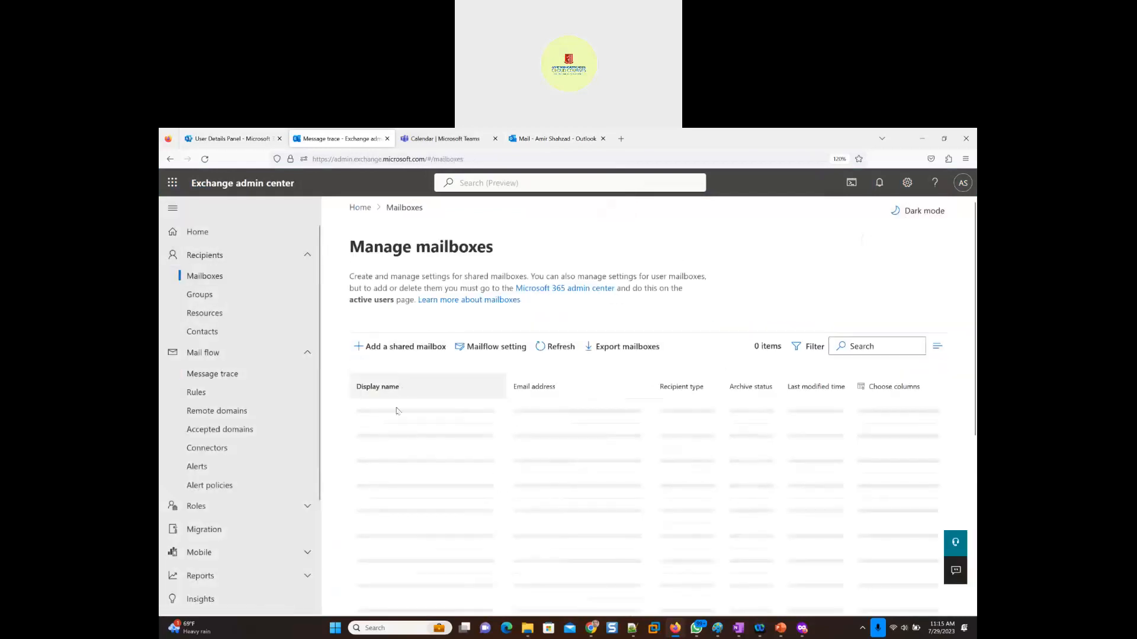
left_click(405, 413)
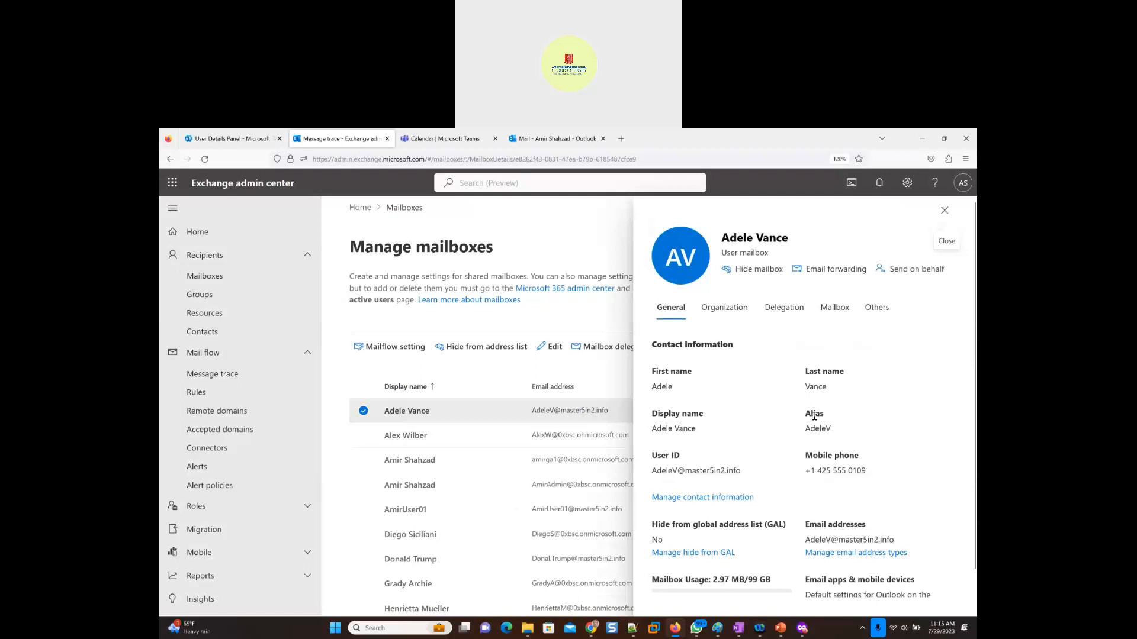
left_click(706, 498)
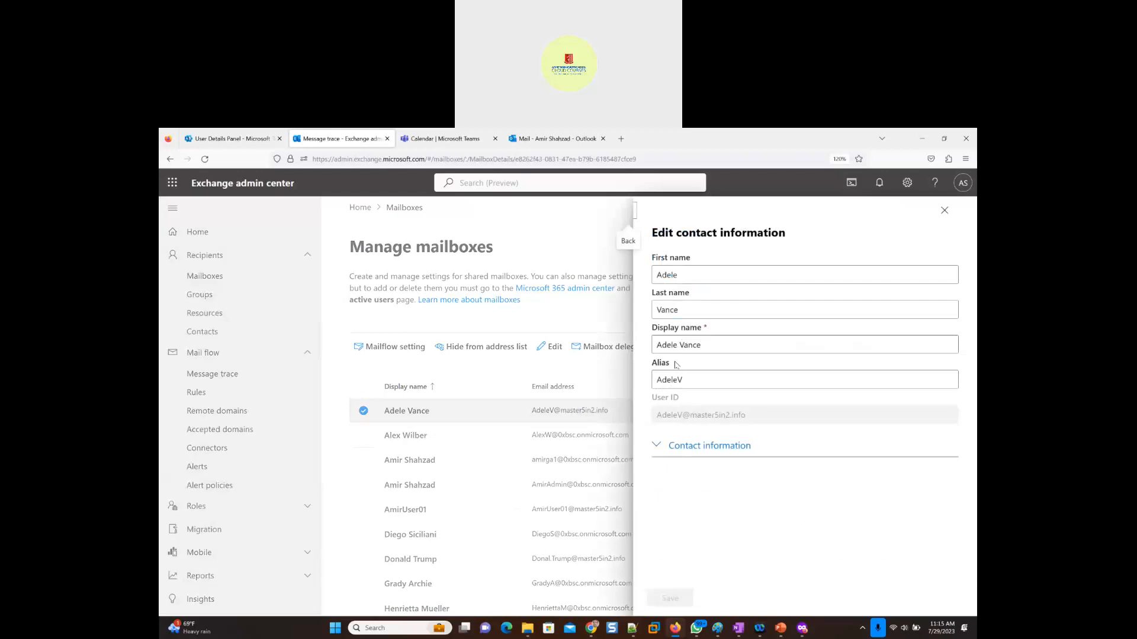
- Change the Alias to 'CEO-of-the-Company-so-Be-Afraid-of-me-Ha-ha' and save it
left_click(682, 379)
double_click(662, 380)
left_click(696, 381)
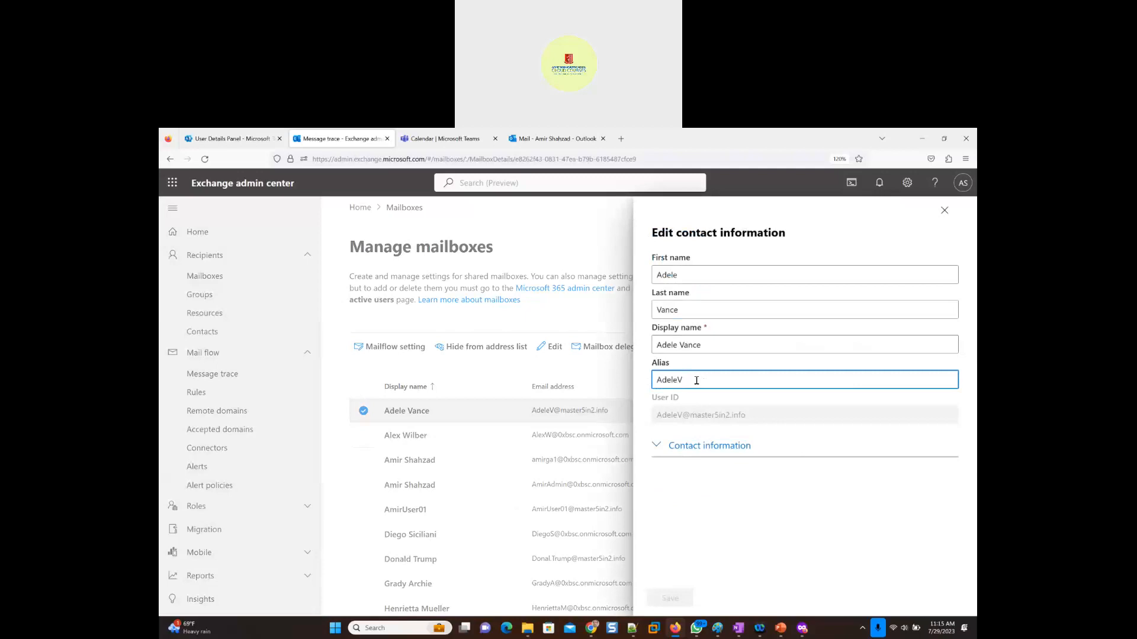
key("BackSpace")
key("BackSpace")
key("BackSpace")
key("BackSpace")
key("BackSpace")
type("CEO")
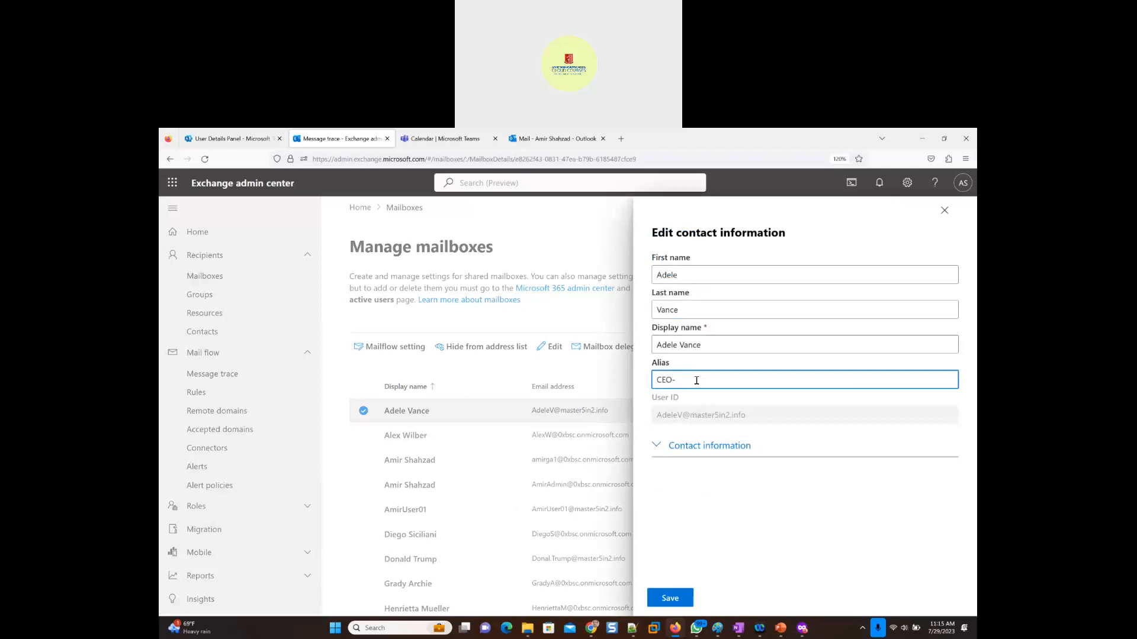
type("-of-the-Company-so-Be-Afraid-of-me-Ha-ha")
left_click(674, 601)
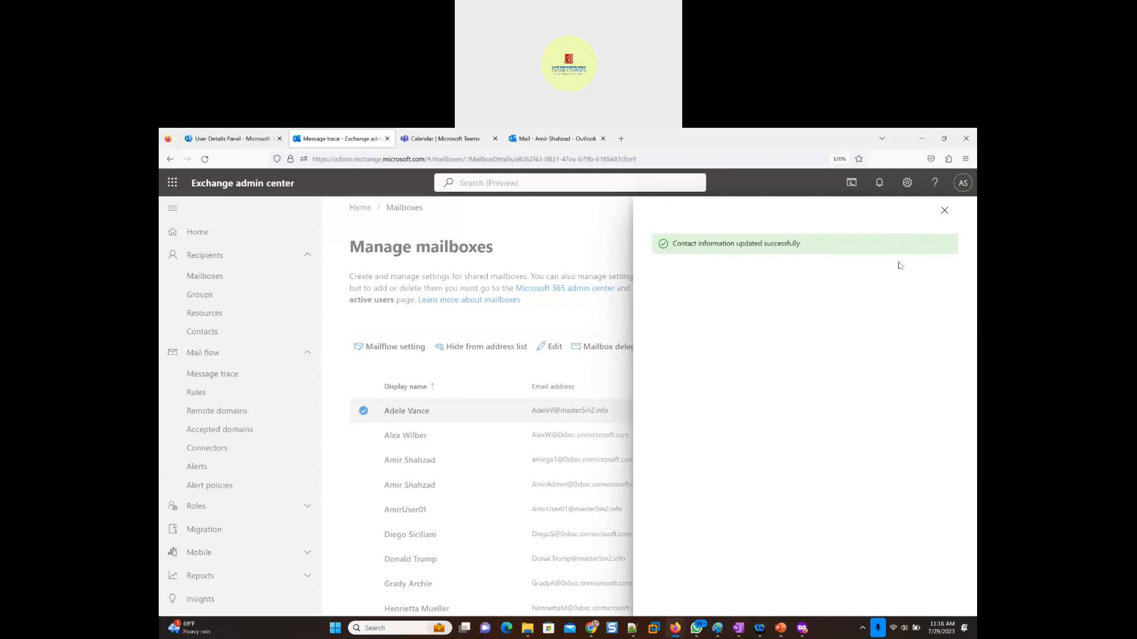
- Close the mailbox panel and start a new message trace with the Message ID box focused
left_click(944, 212)
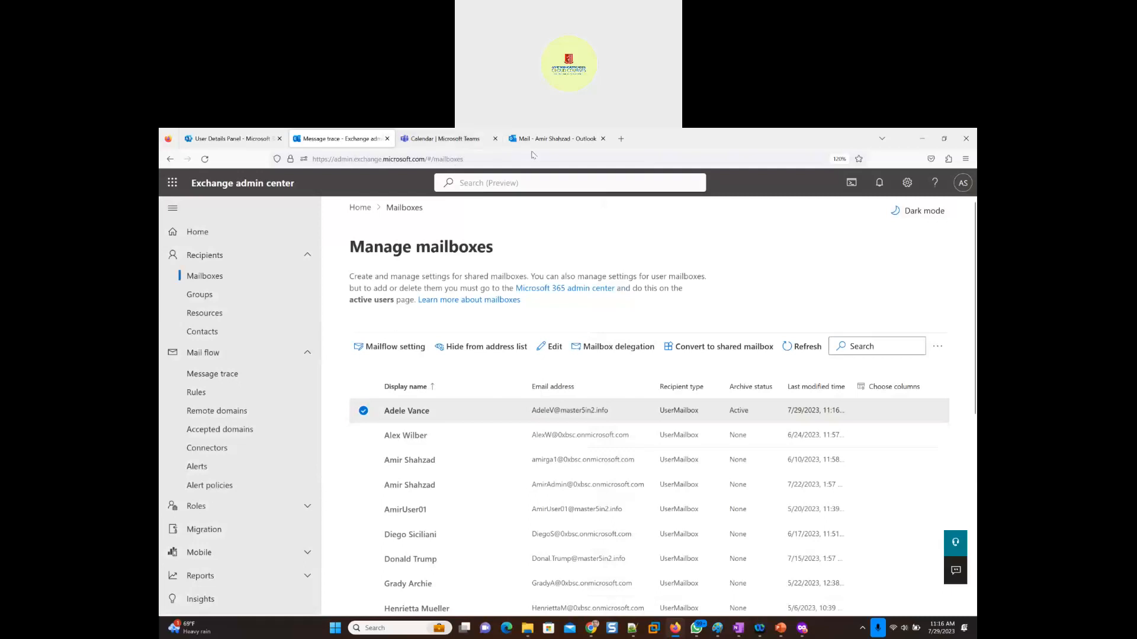
left_click(555, 138)
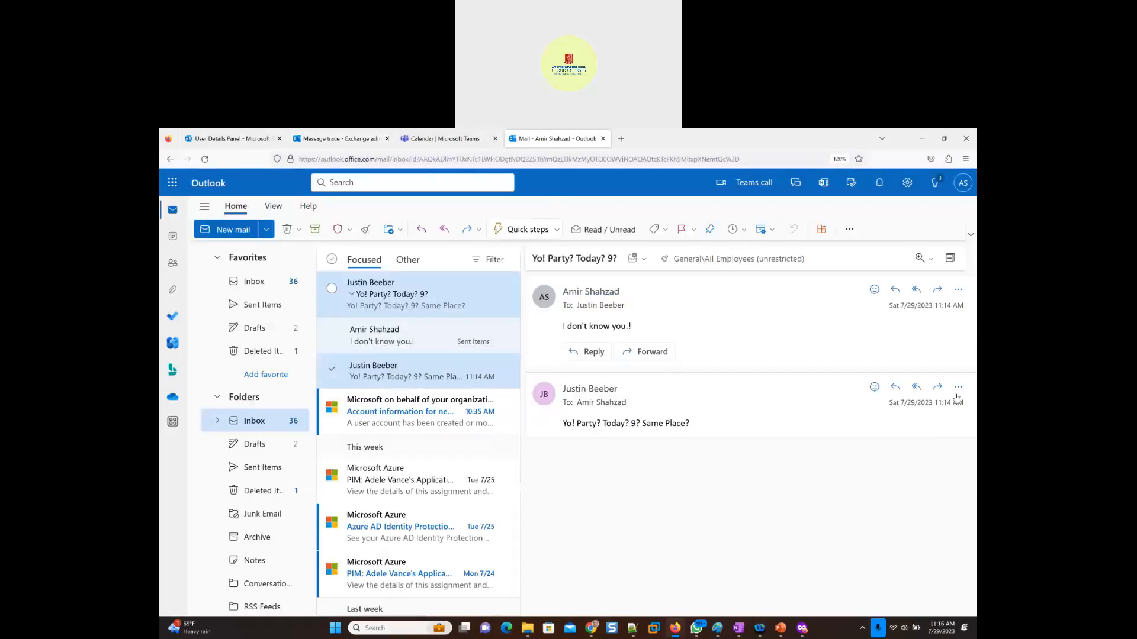
left_click(340, 138)
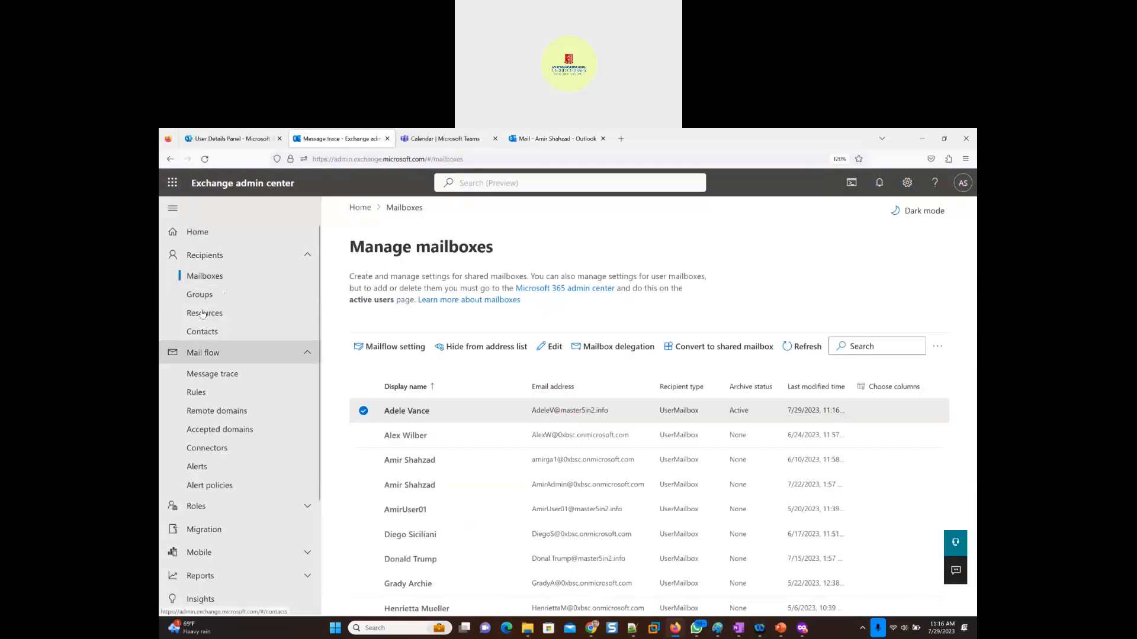
left_click(208, 375)
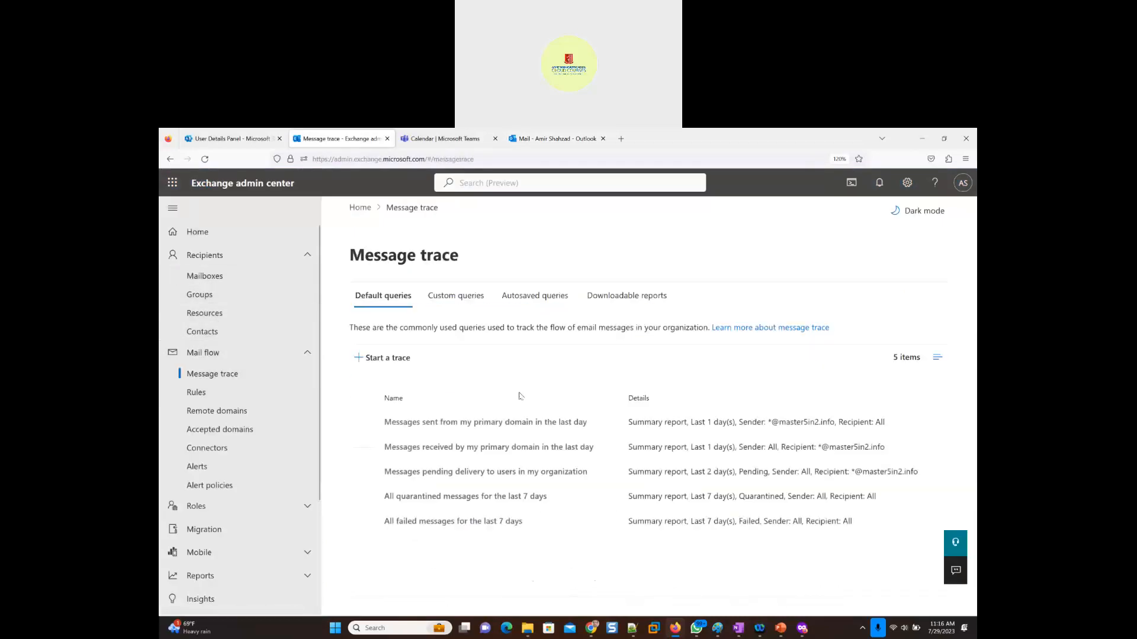
left_click(375, 362)
left_click(701, 525)
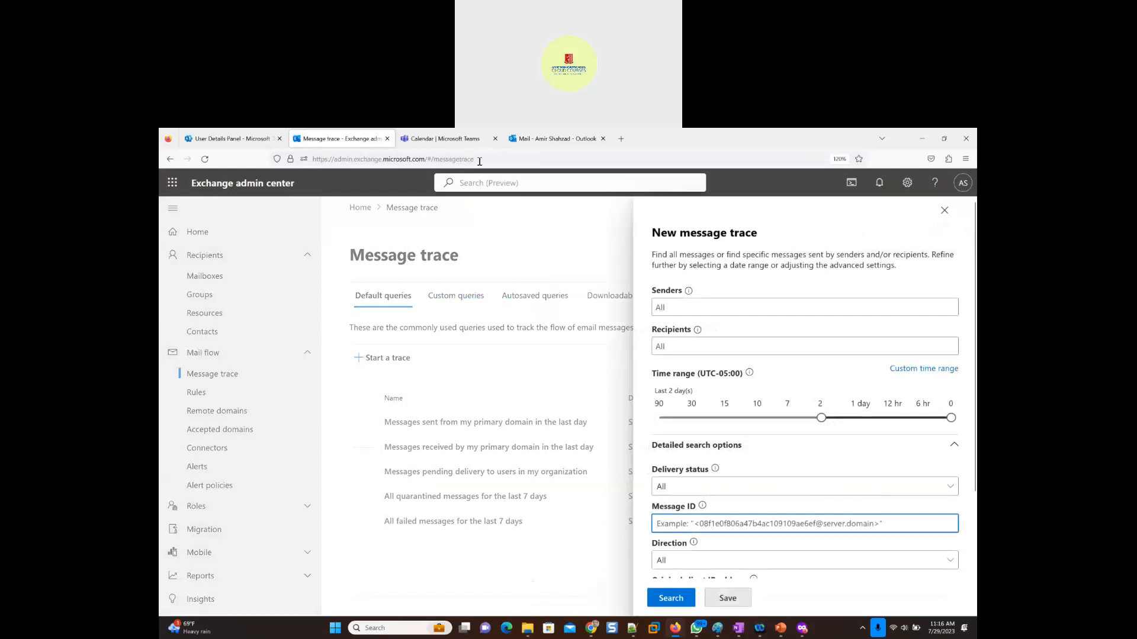
- Open the incoming party email's full message header details in Outlook
left_click(522, 142)
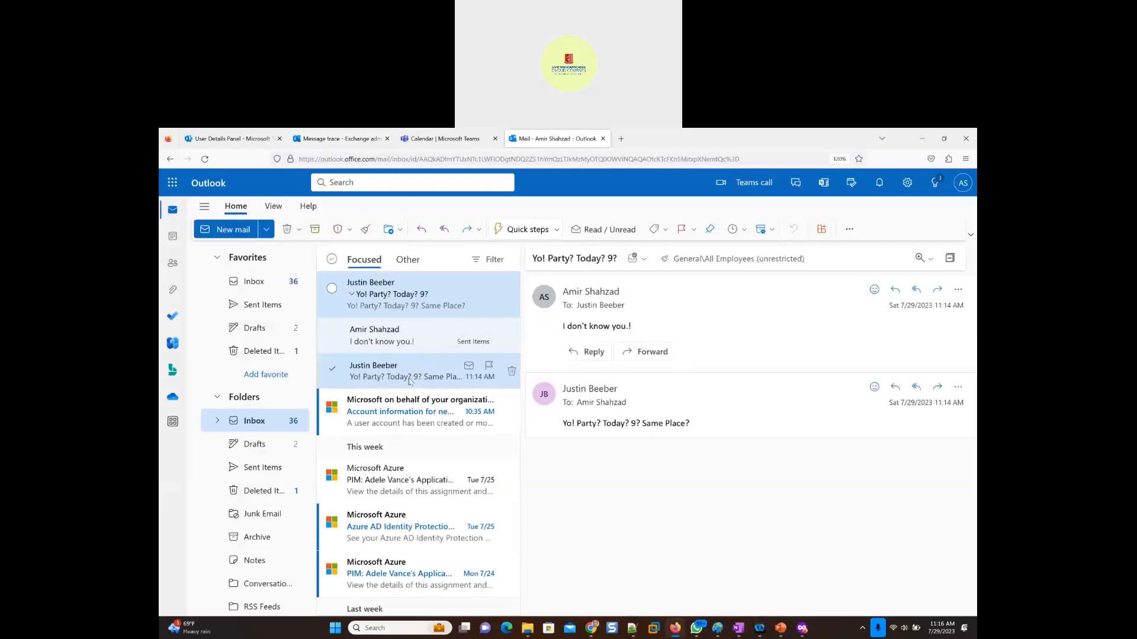
left_click(957, 387)
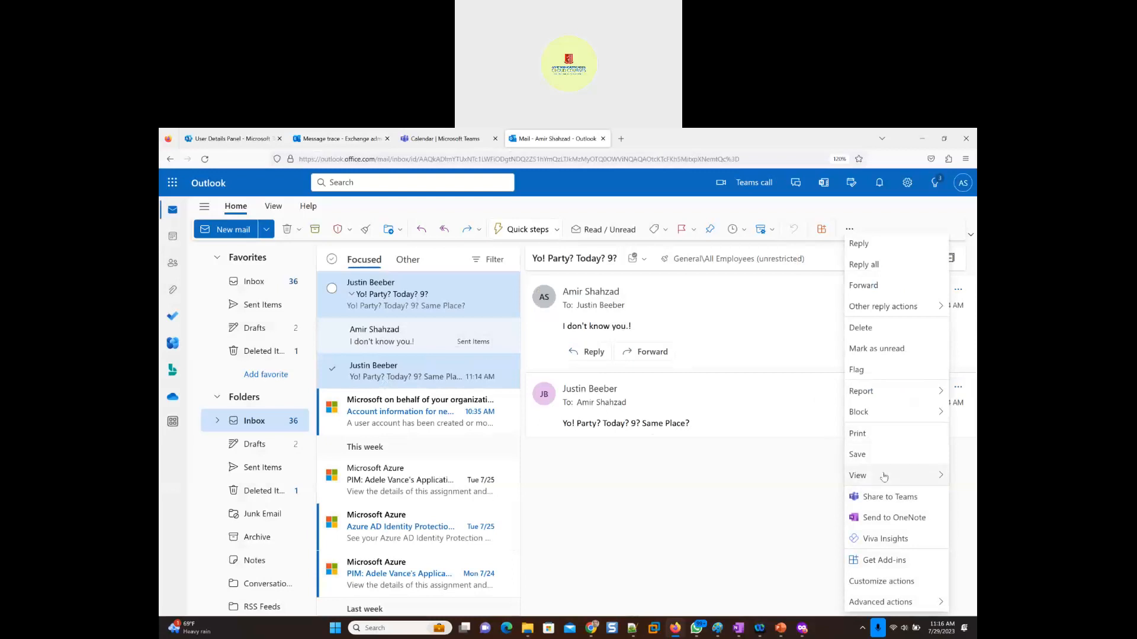
mouse_move(884, 477)
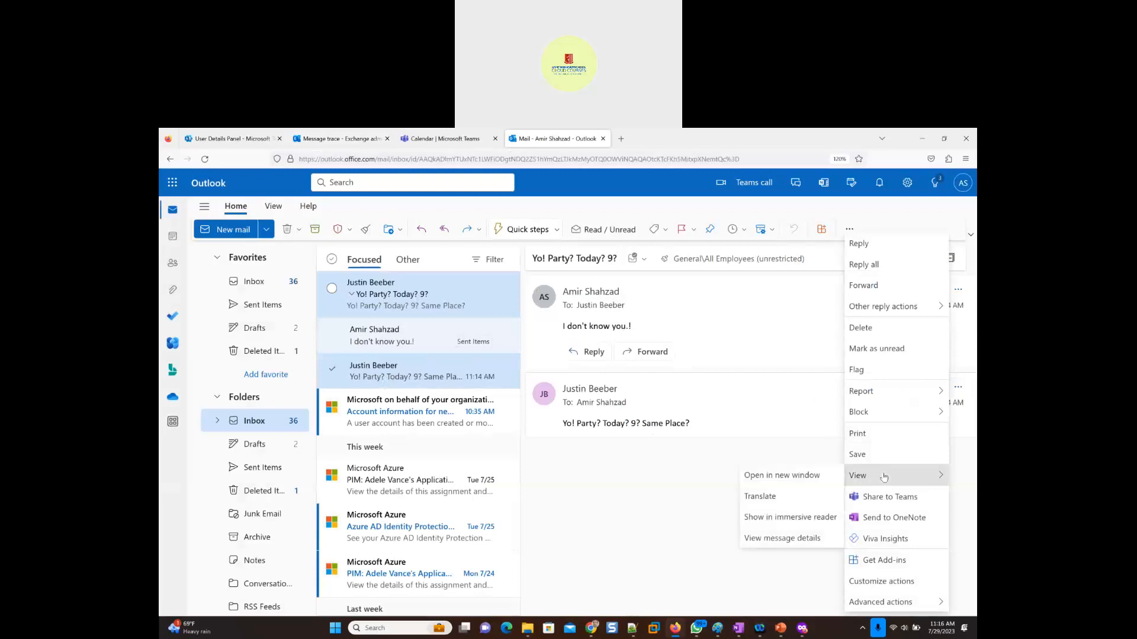
left_click(777, 543)
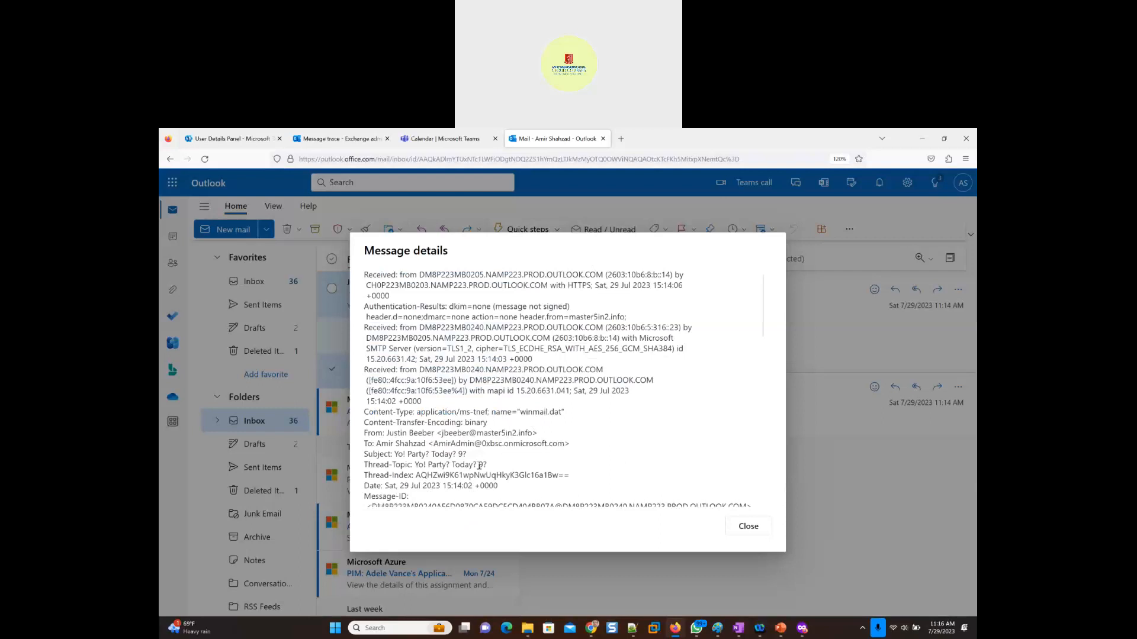
scroll(376, 459, "down", 2)
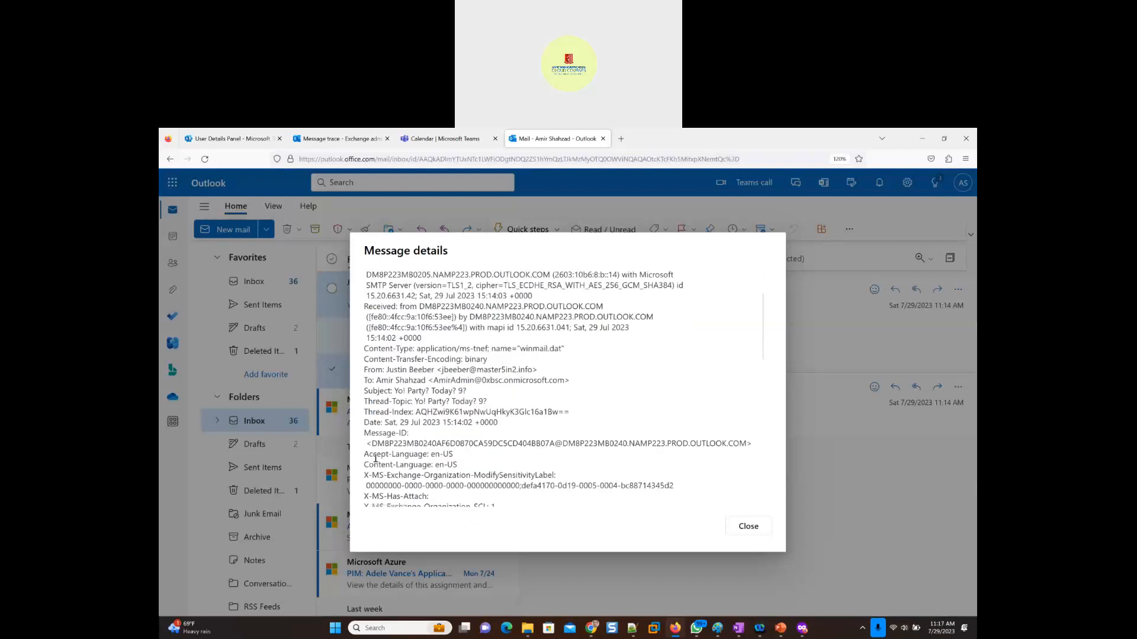
- Copy just the Message-ID value from the headers, then return to the Exchange message trace
left_click_drag(453, 438, 755, 444)
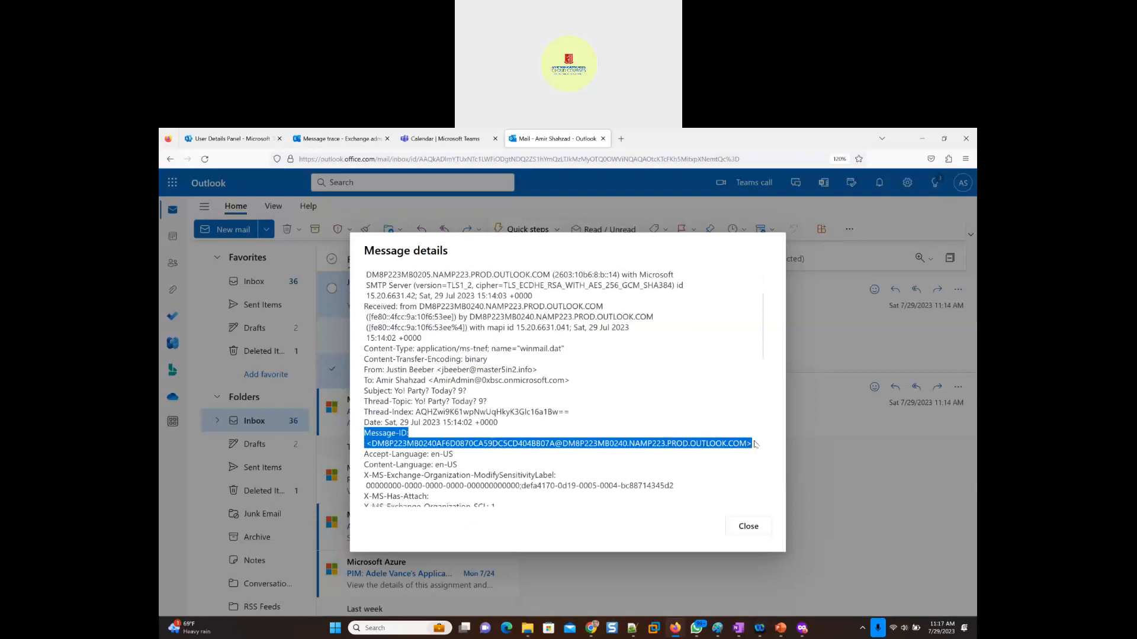
left_click(372, 444)
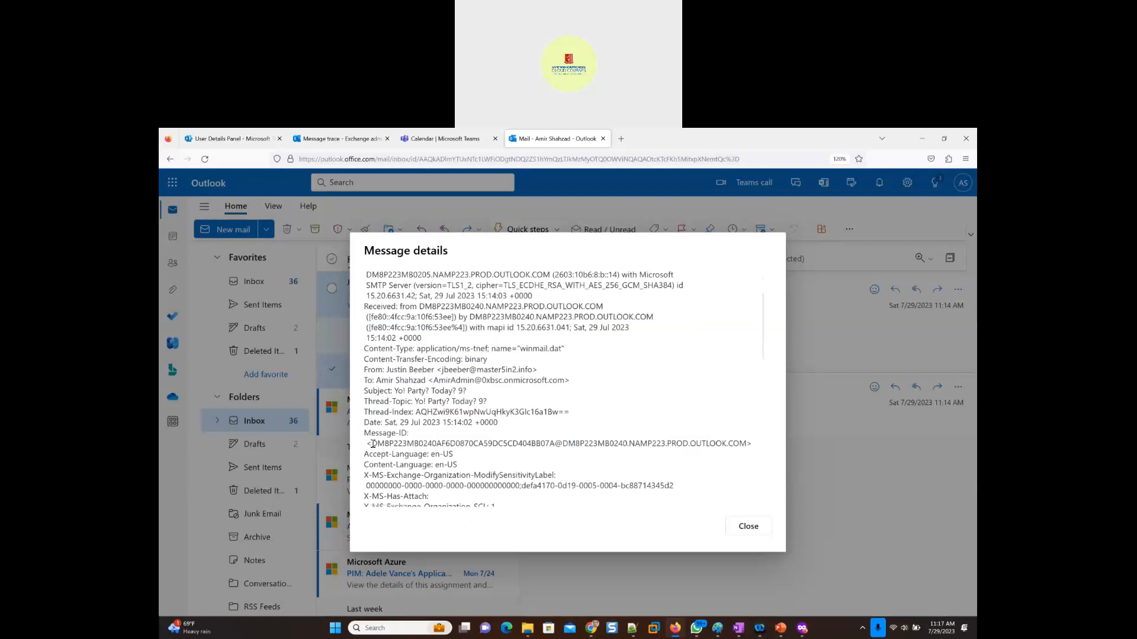
left_click_drag(404, 443, 748, 445)
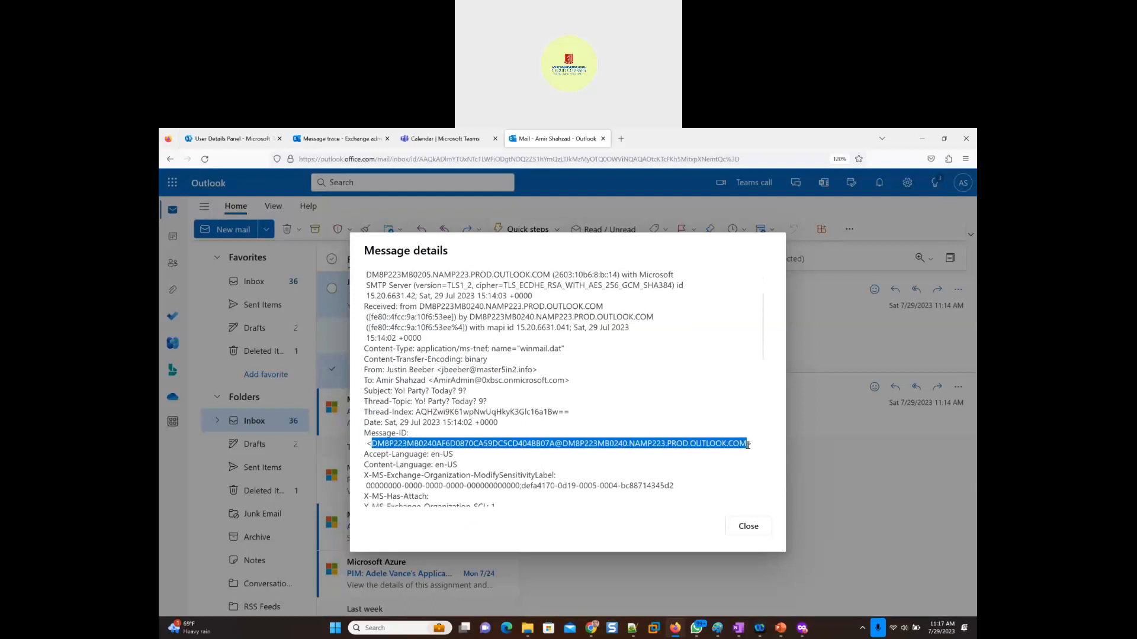
right_click(728, 446)
left_click(740, 453)
left_click(340, 139)
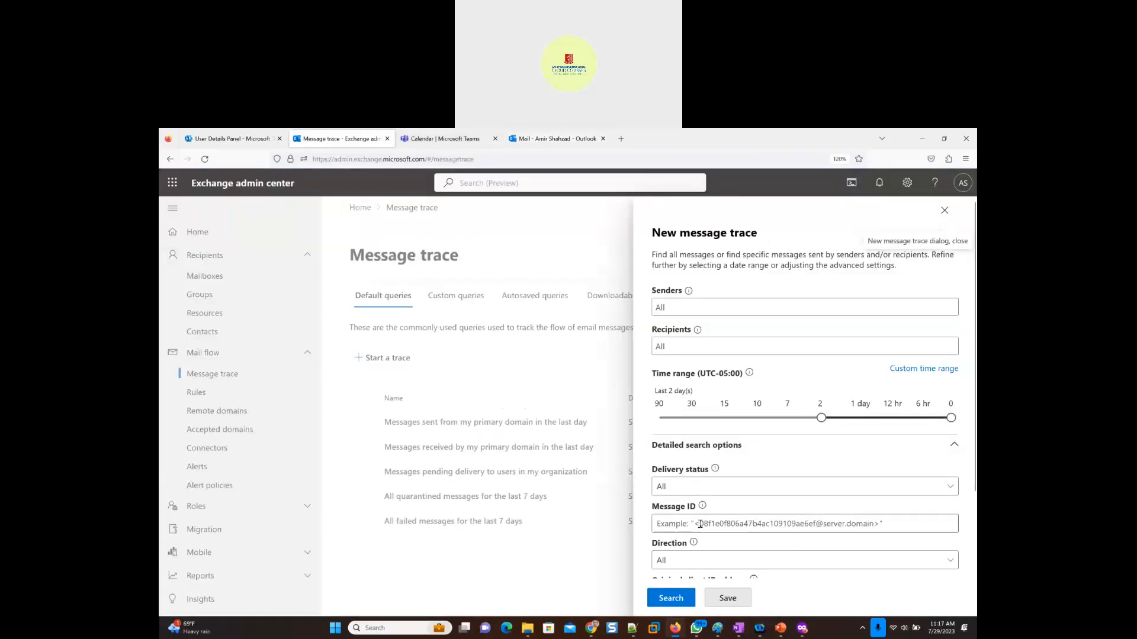
- Paste the Outlook message's copied Message-ID into the new message trace's Message ID field
left_click(701, 524)
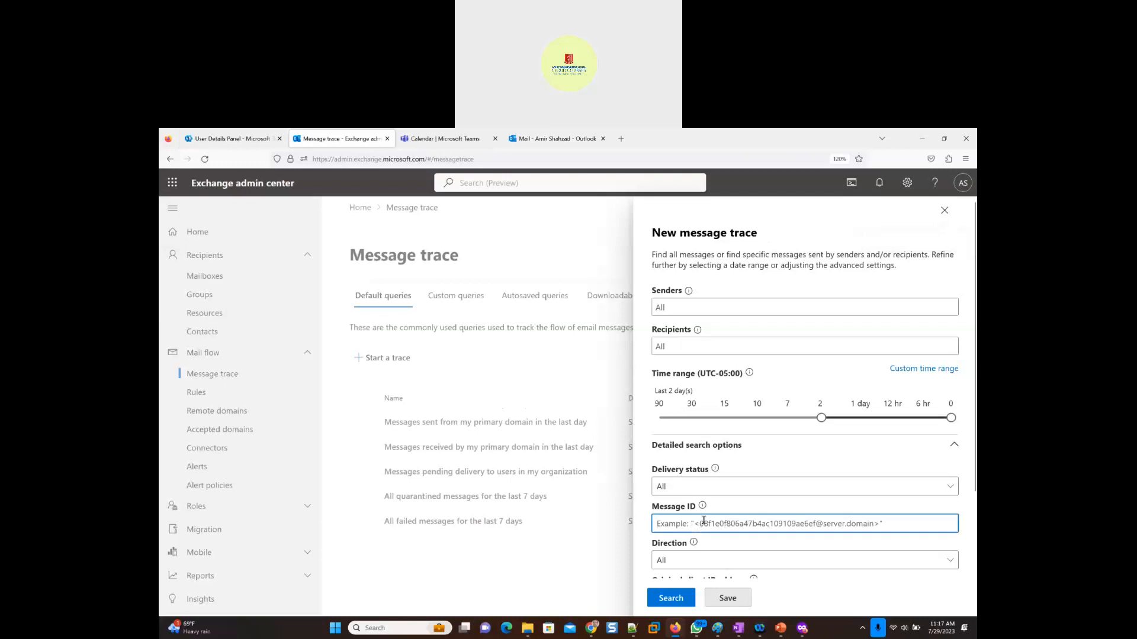
key("ctrl+v")
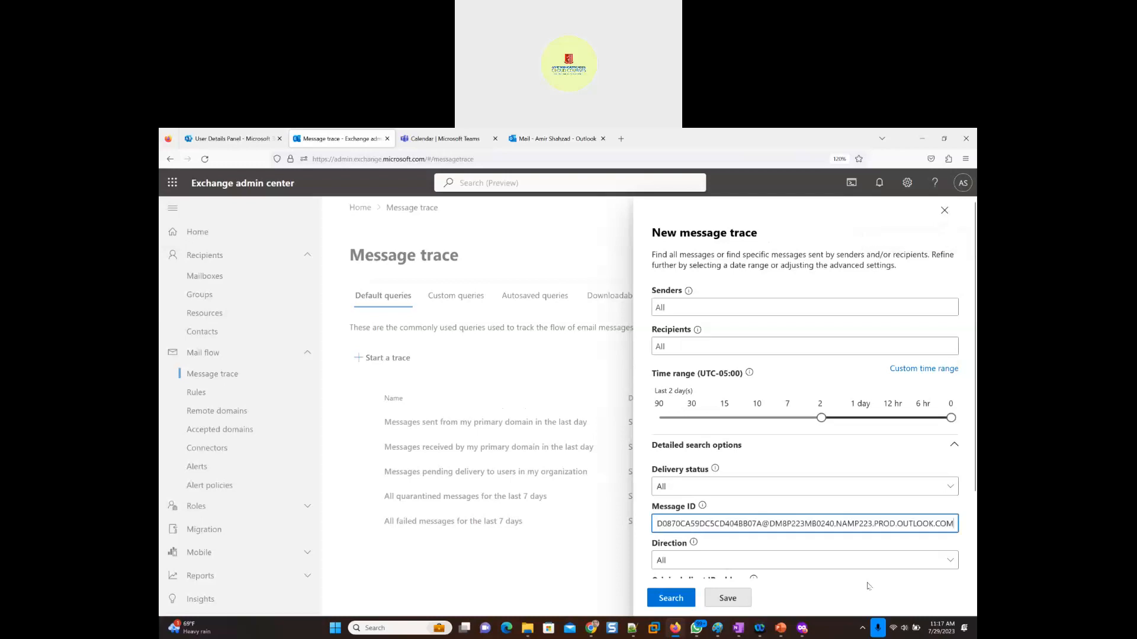
left_click(916, 589)
scroll(926, 542, "down", 3)
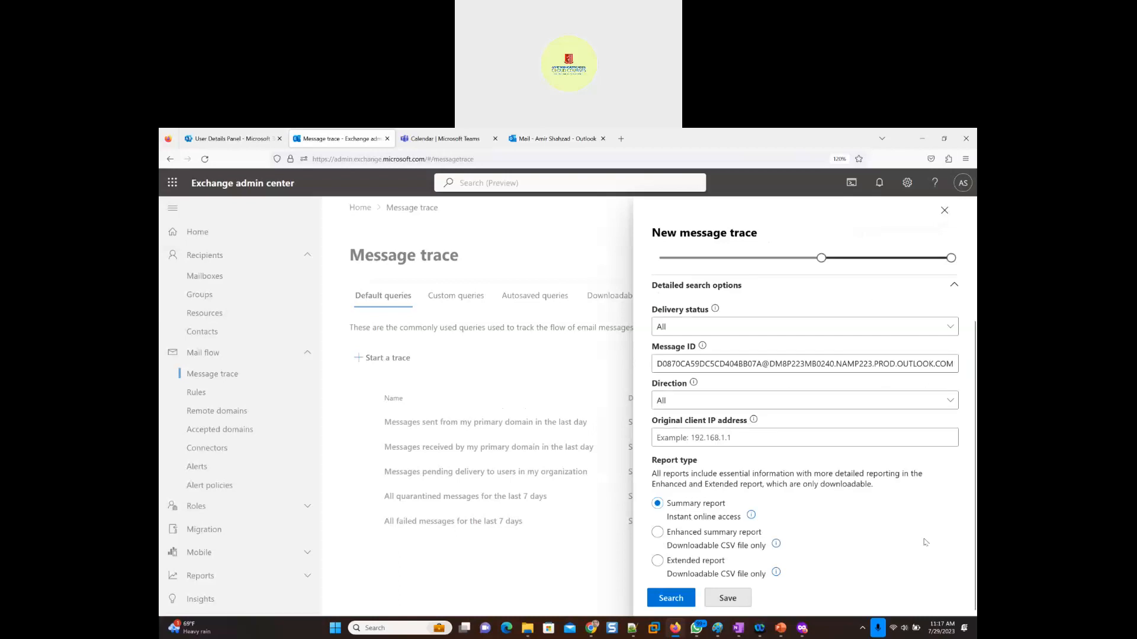
mouse_move(695, 384)
- Back in Outlook, close Message details and open the 'Yo! Party? Today? 9?' conversation in Sent Items
left_click(512, 148)
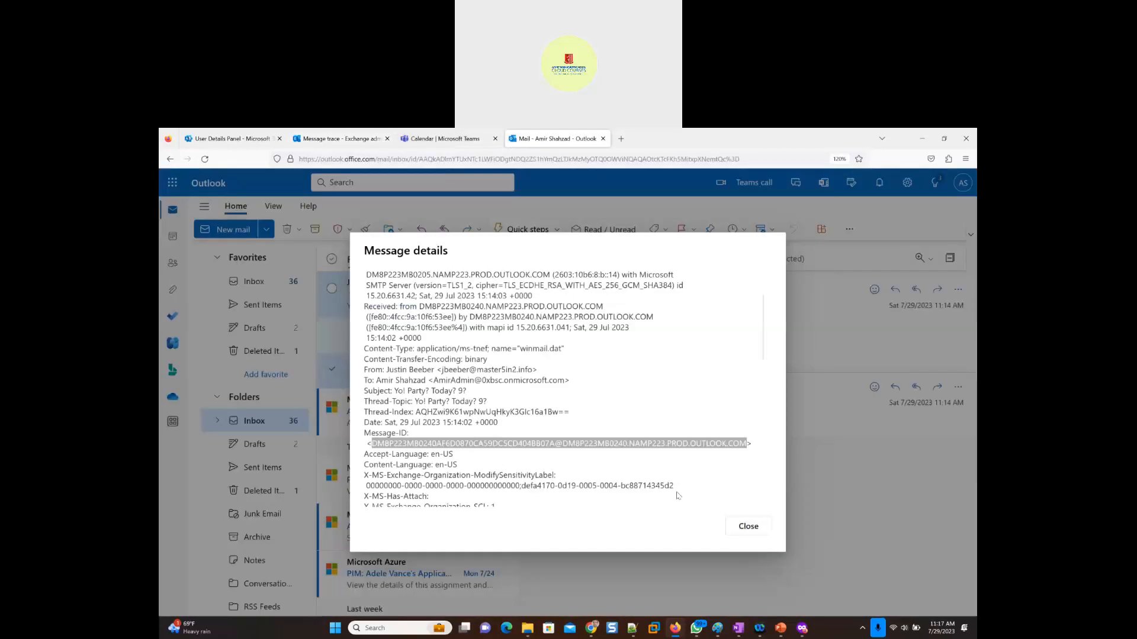
left_click(738, 528)
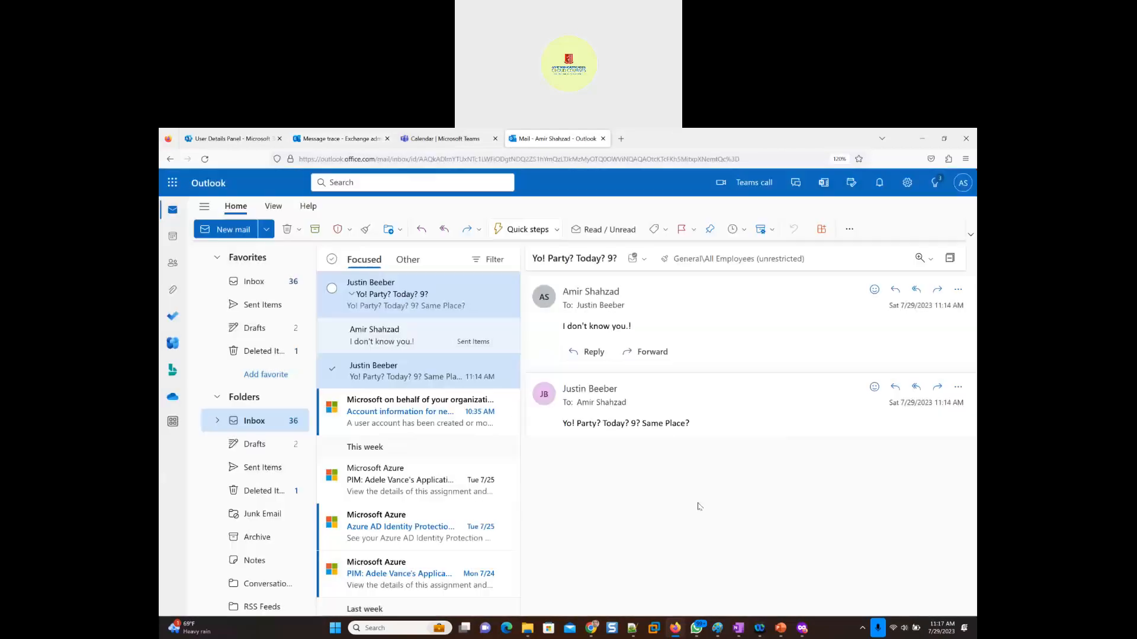
left_click(261, 305)
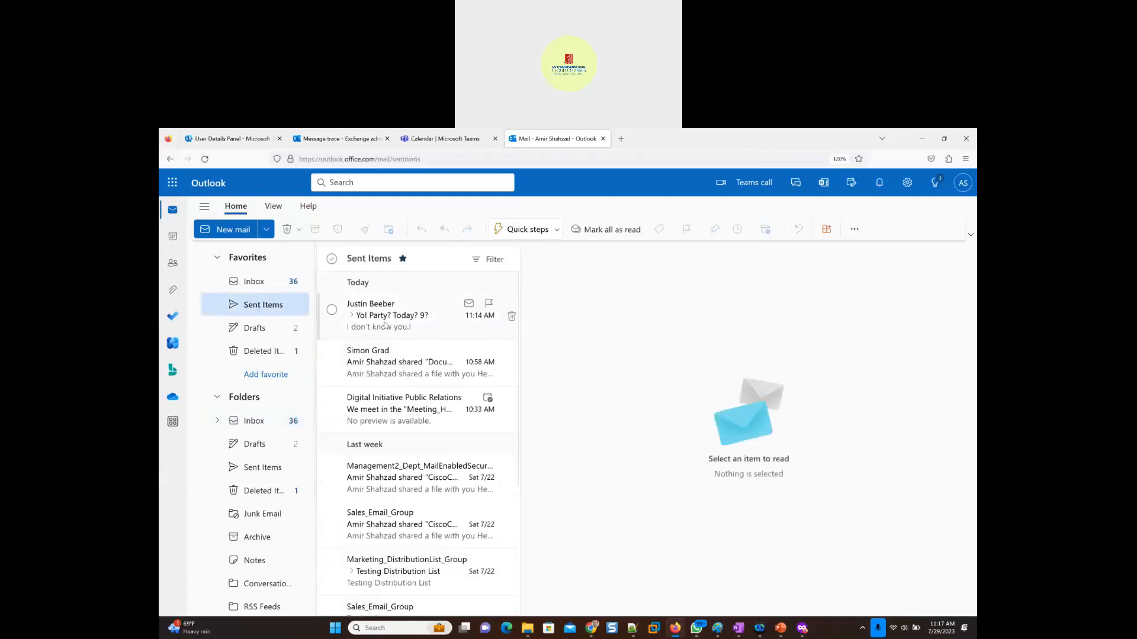
left_click(403, 330)
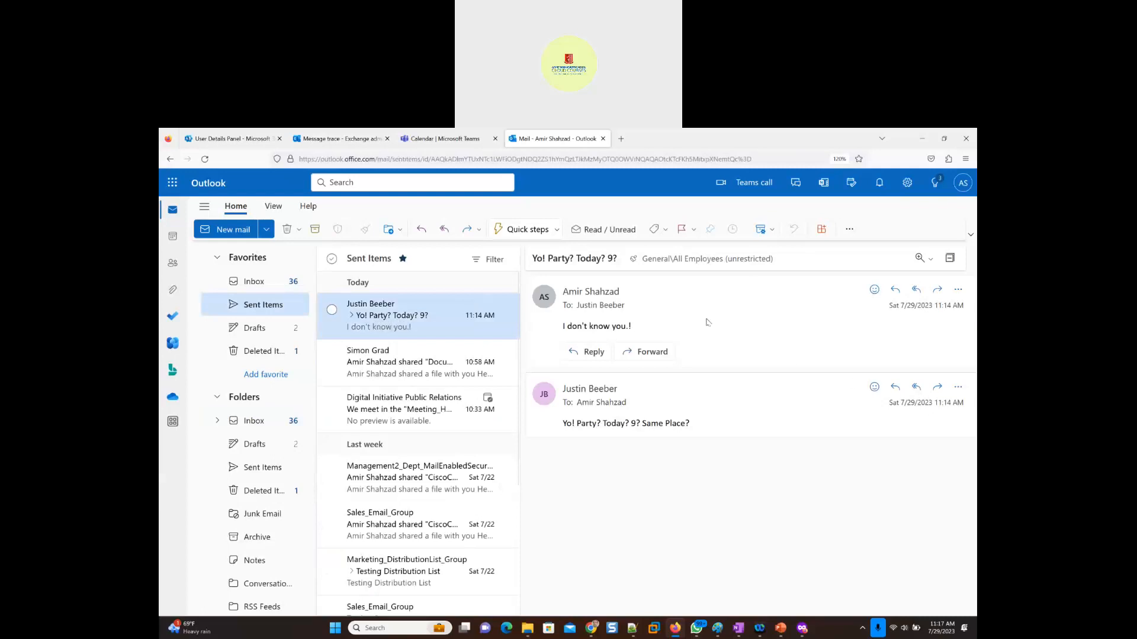
- Expand the conversation's first message and browse its More actions menu options
left_click(957, 290)
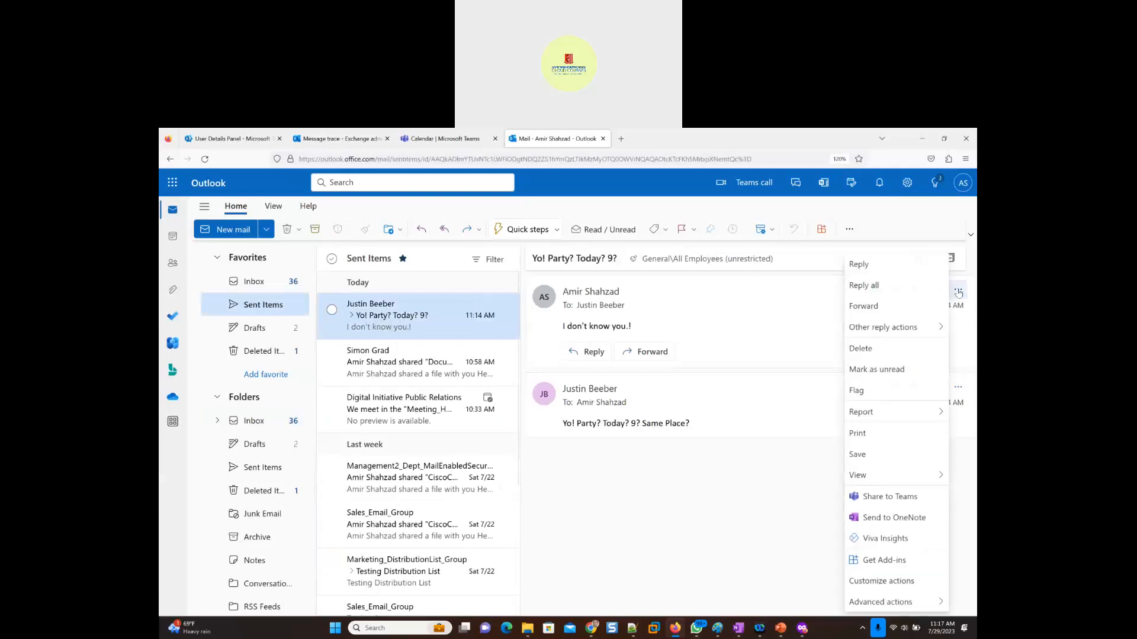
mouse_move(893, 474)
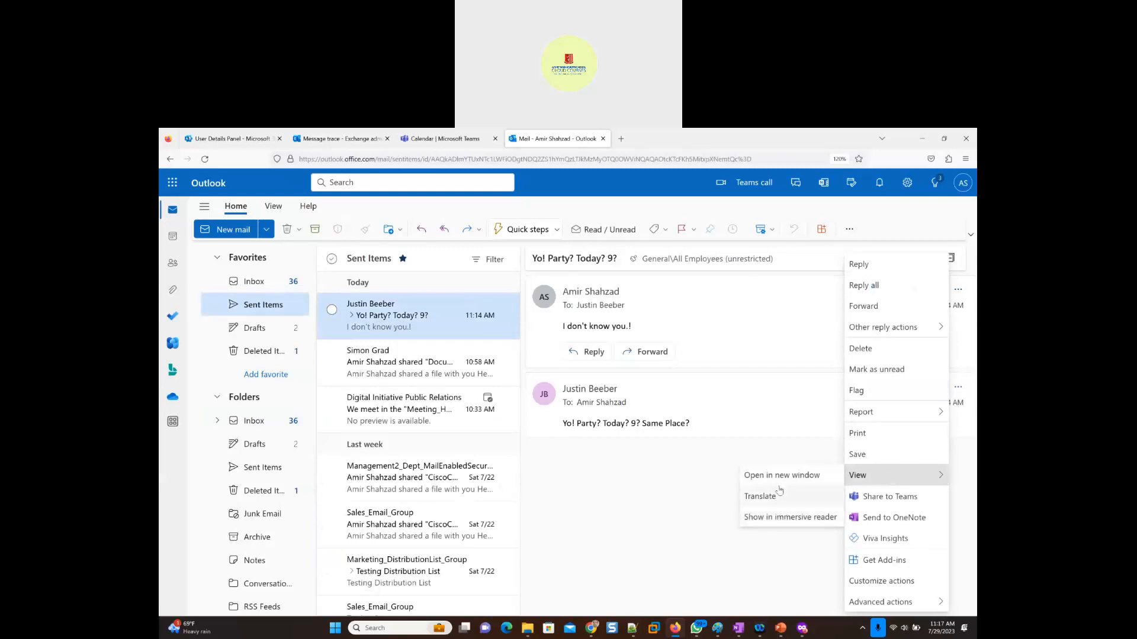
left_click(685, 314)
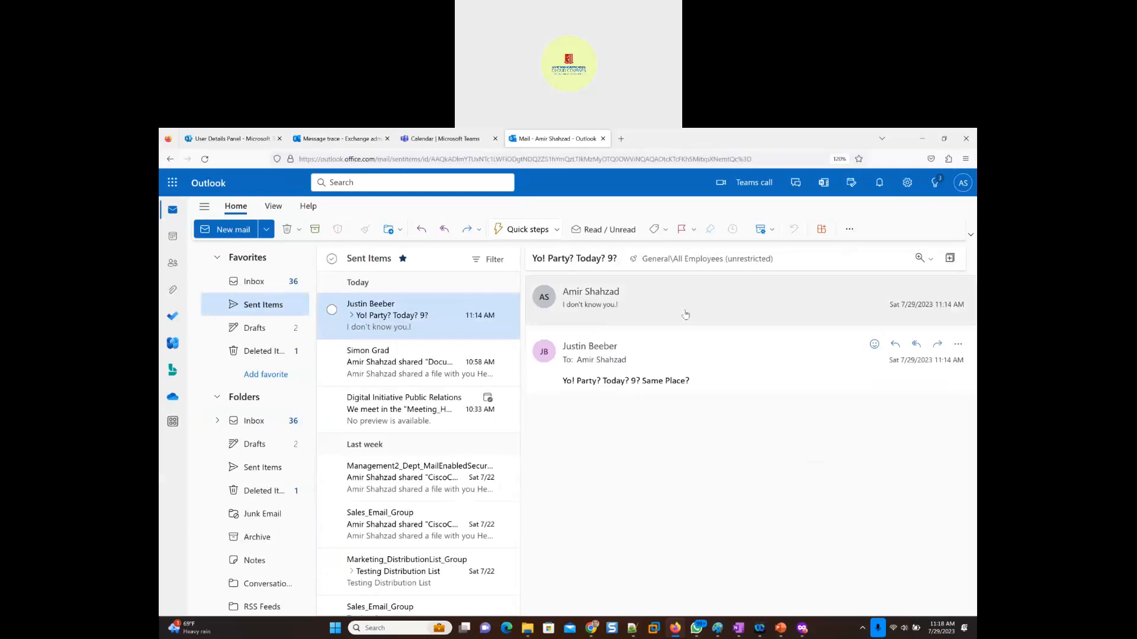
left_click(793, 308)
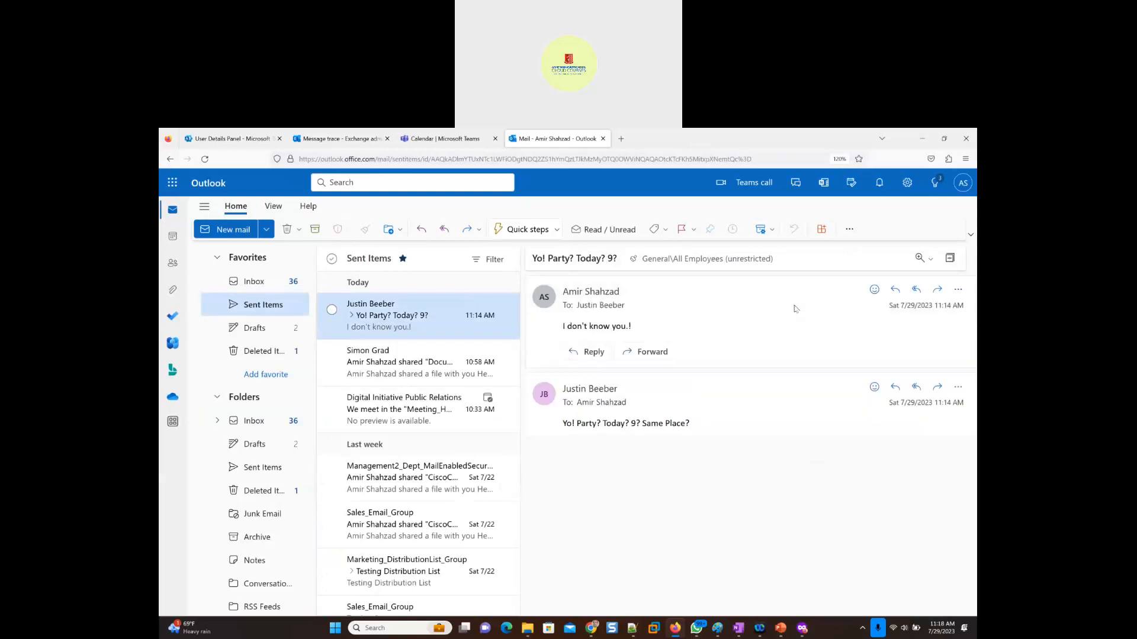
left_click(958, 290)
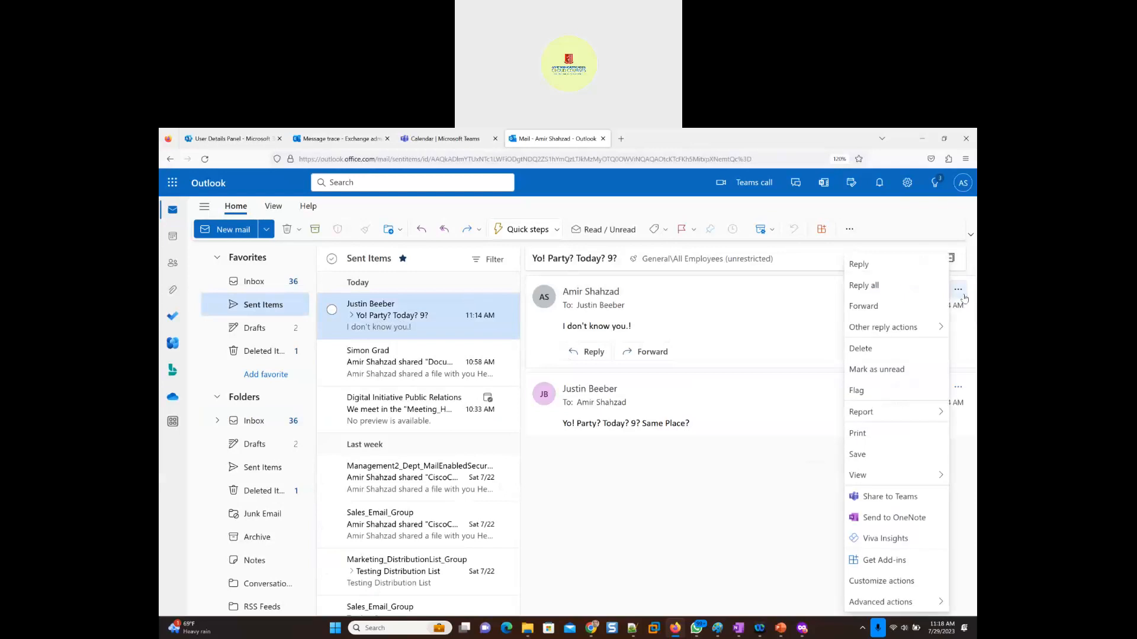
mouse_move(886, 601)
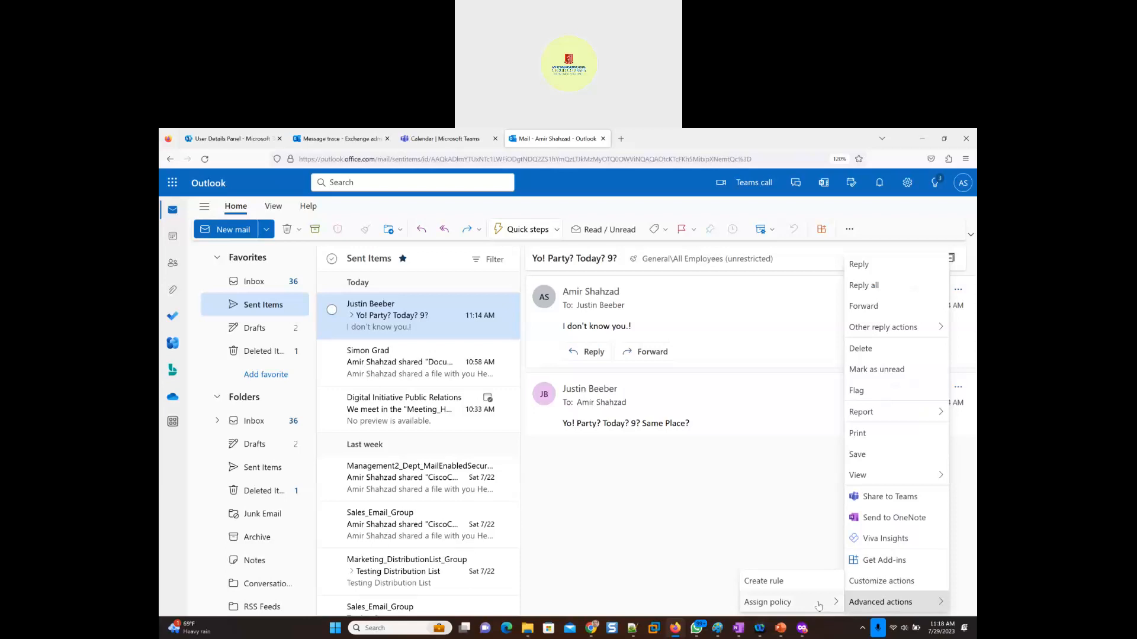
mouse_move(828, 603)
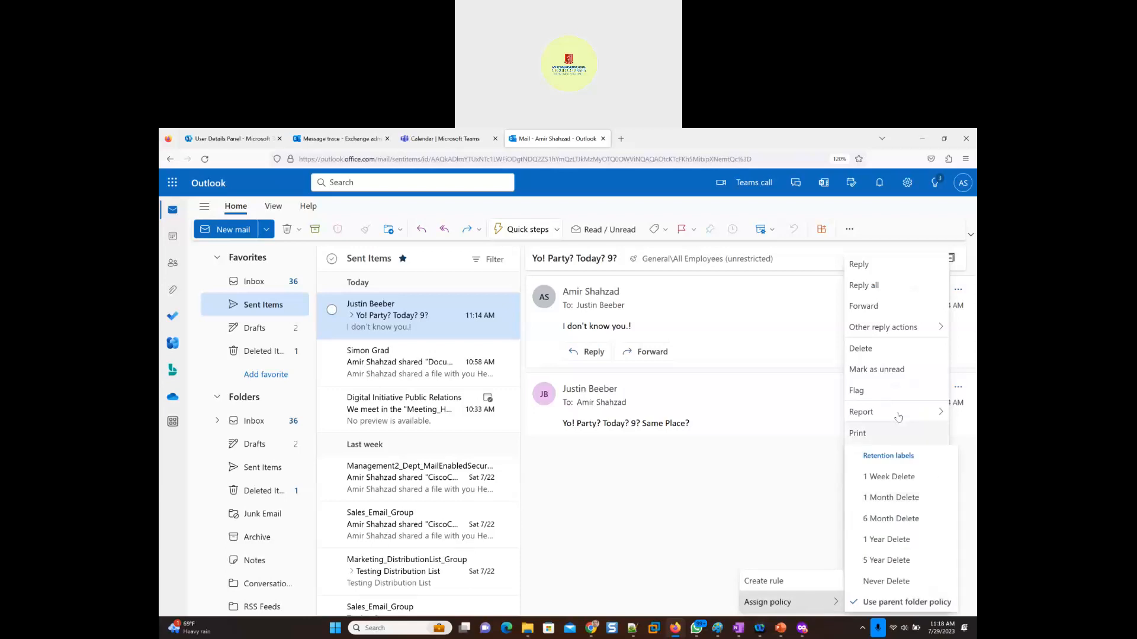
mouse_move(892, 415)
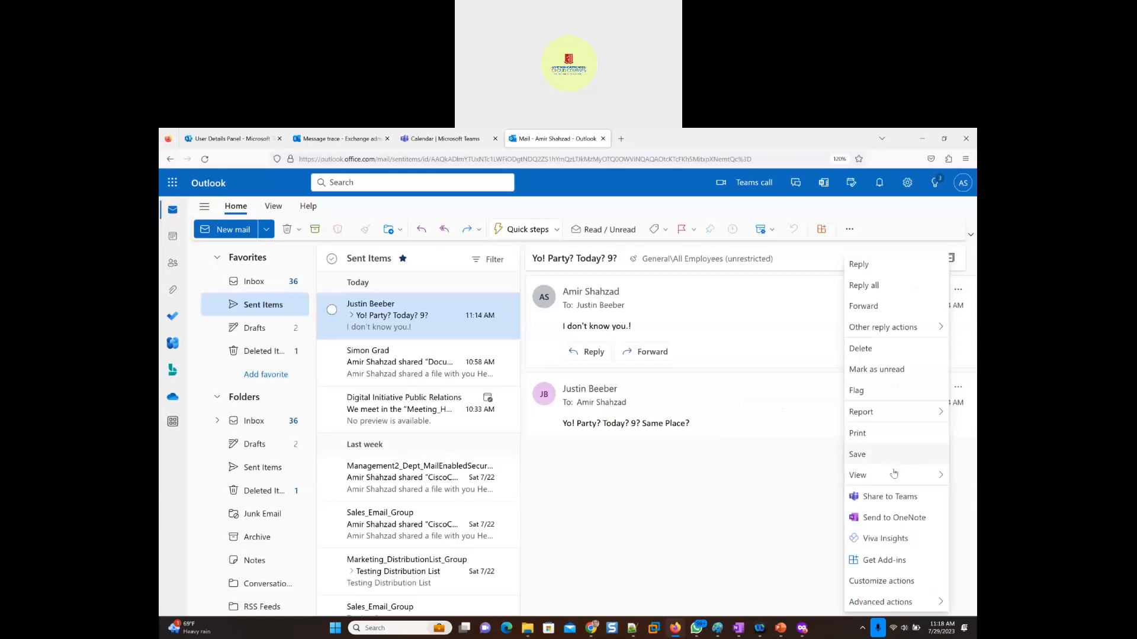
mouse_move(890, 479)
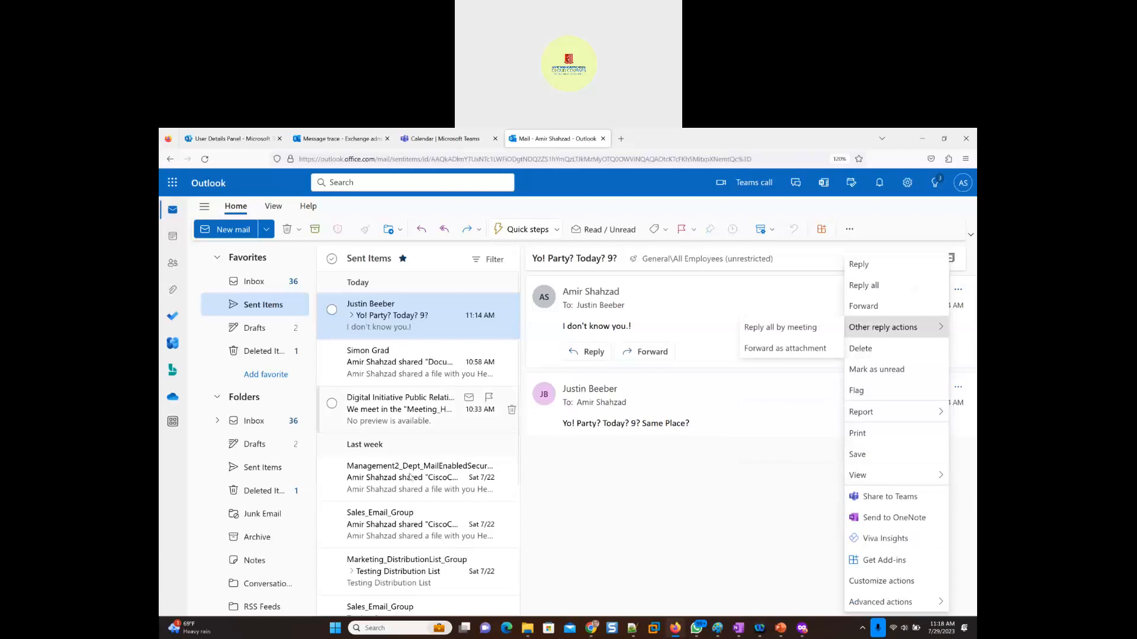
- Open the sent 'Test' message from 7/15 and view its More actions menu
scroll(394, 529, "down", 3)
left_click(385, 550)
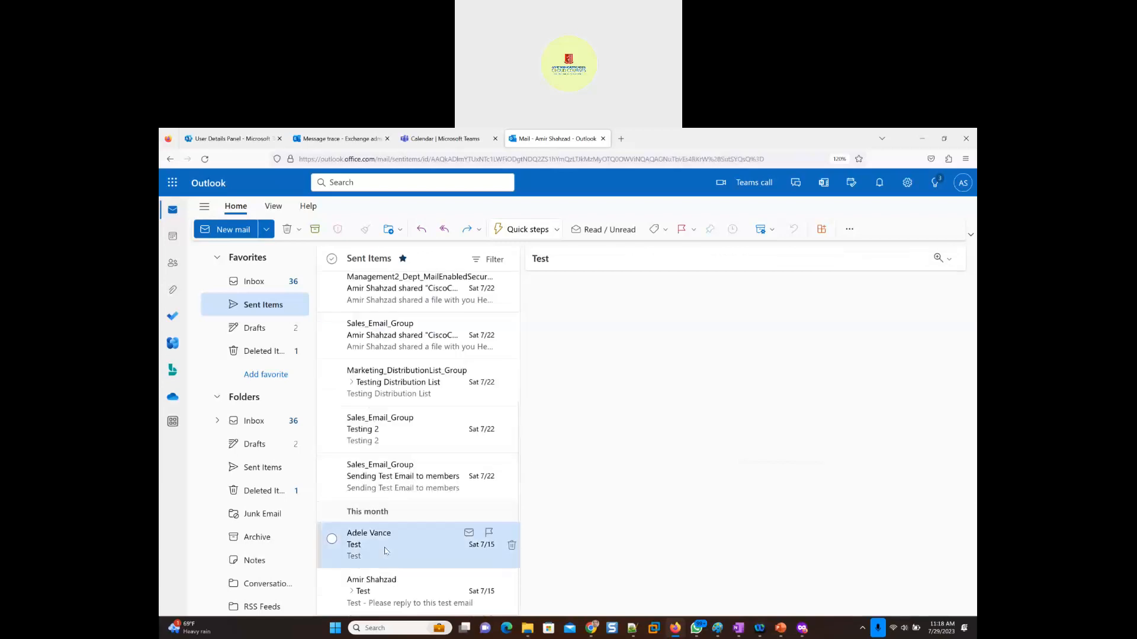
left_click(958, 290)
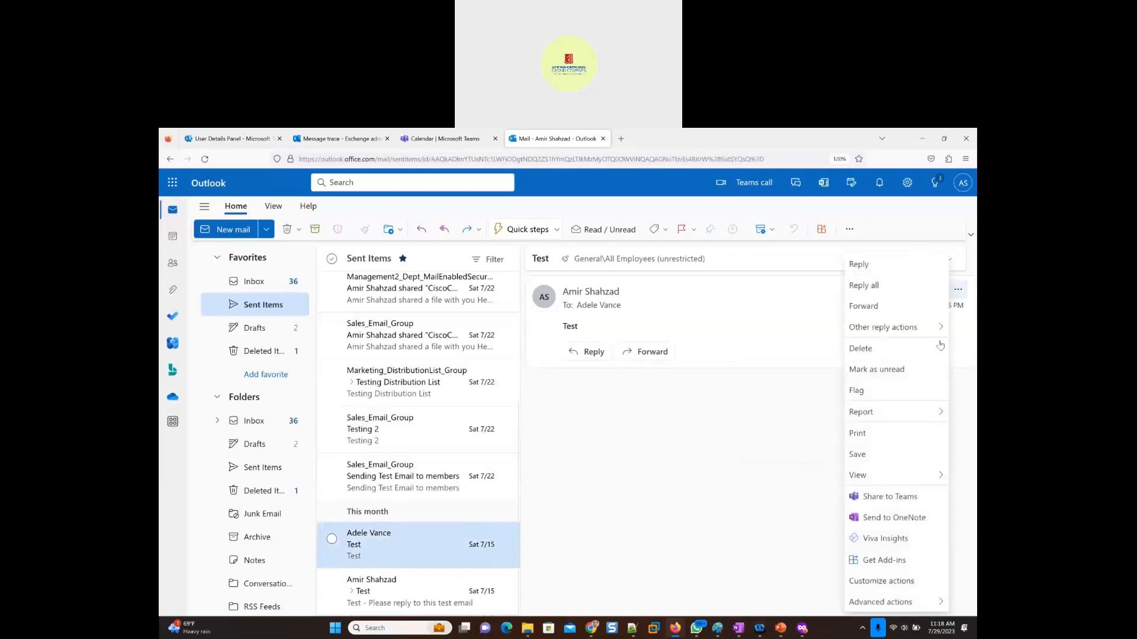
mouse_move(881, 476)
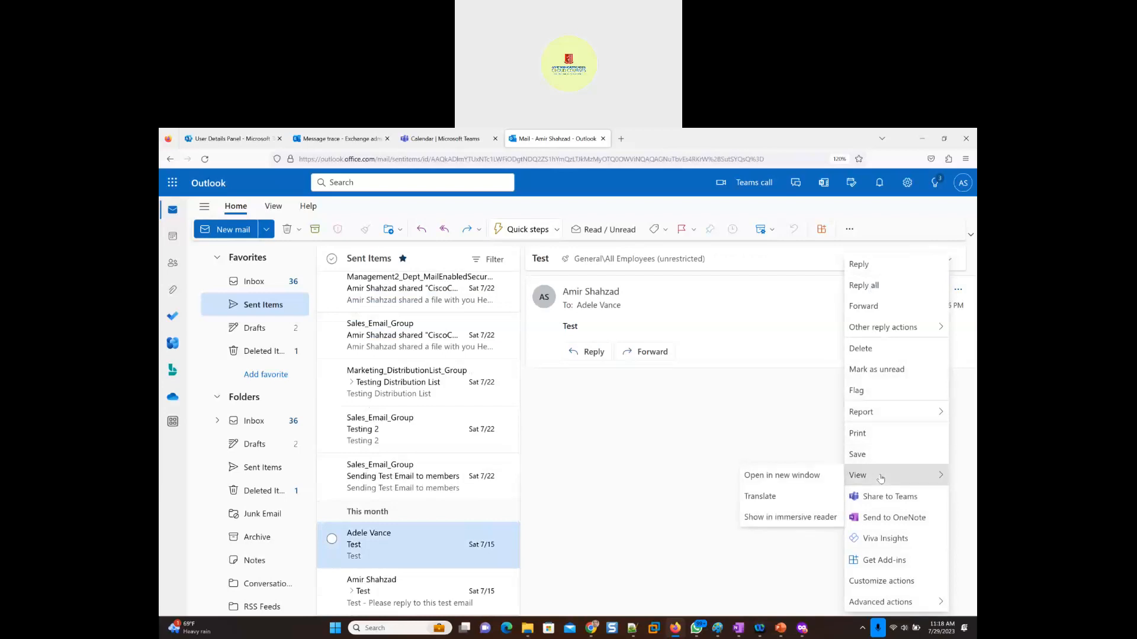
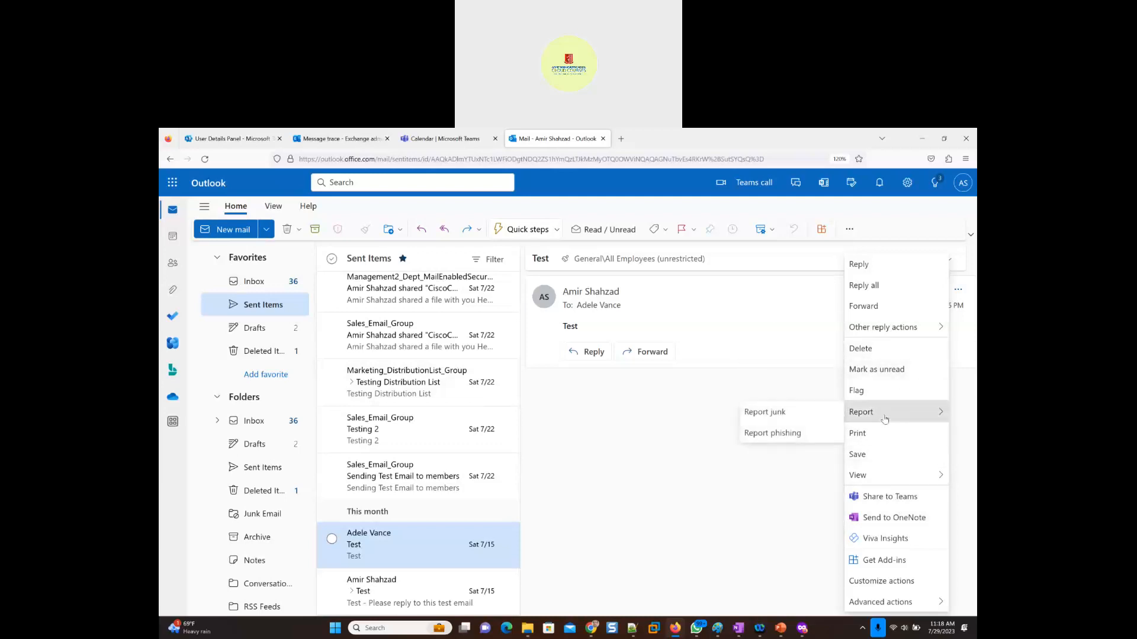
- Dismiss the More actions and Advanced actions menus on the sent Test email without choosing anything
mouse_move(888, 606)
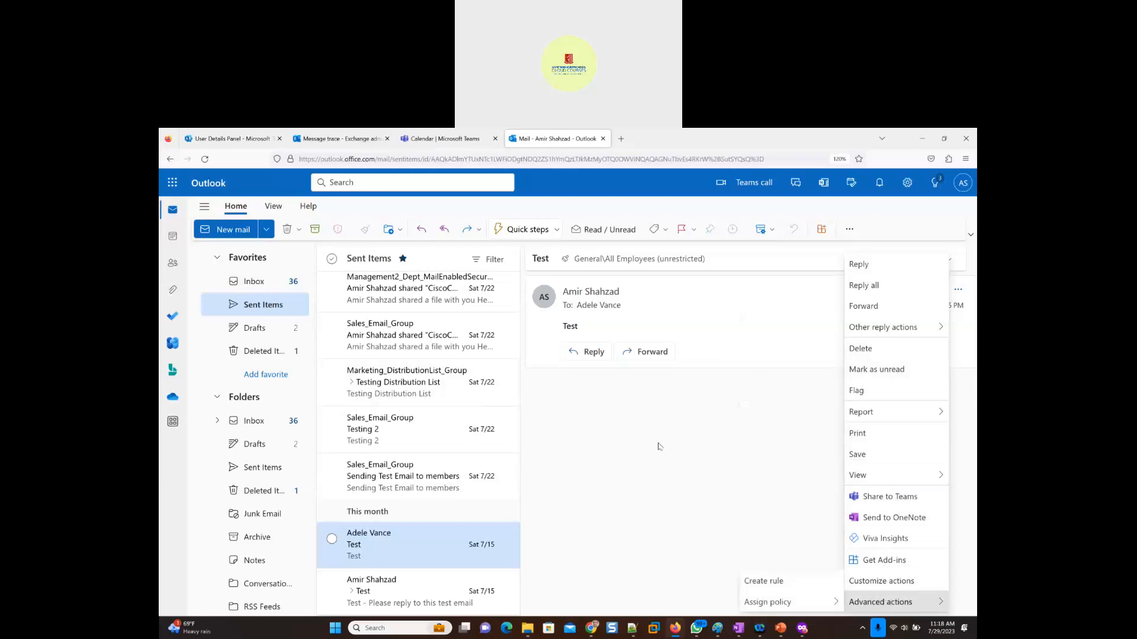
left_click(608, 437)
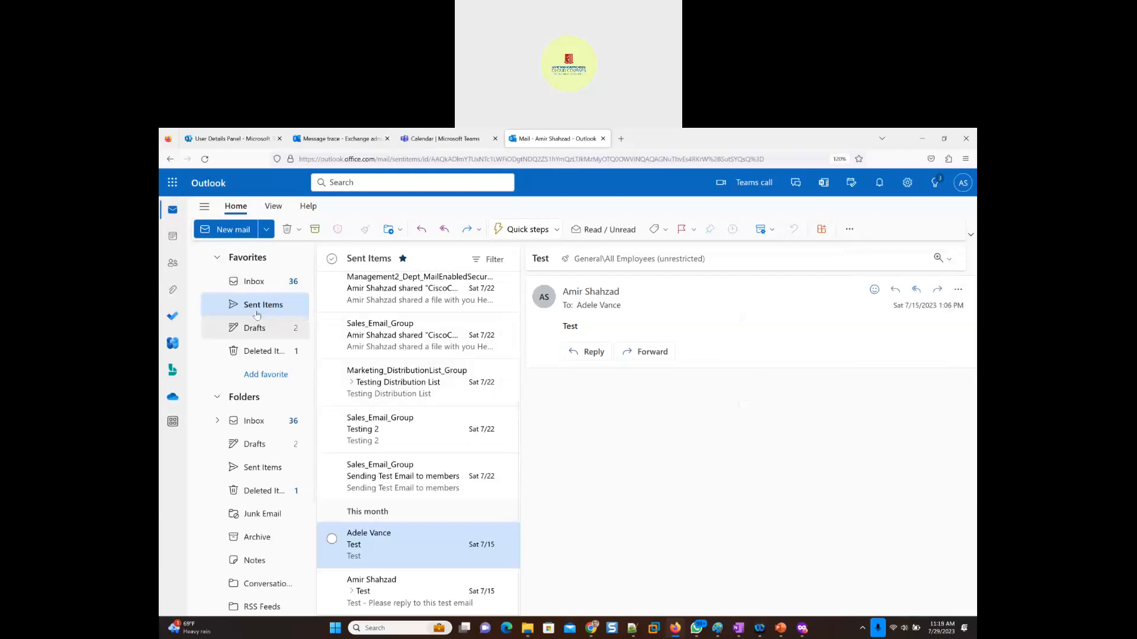
- Open the 'Yo! Party? Today? 9?' email from the Inbox and view its message details
left_click(249, 284)
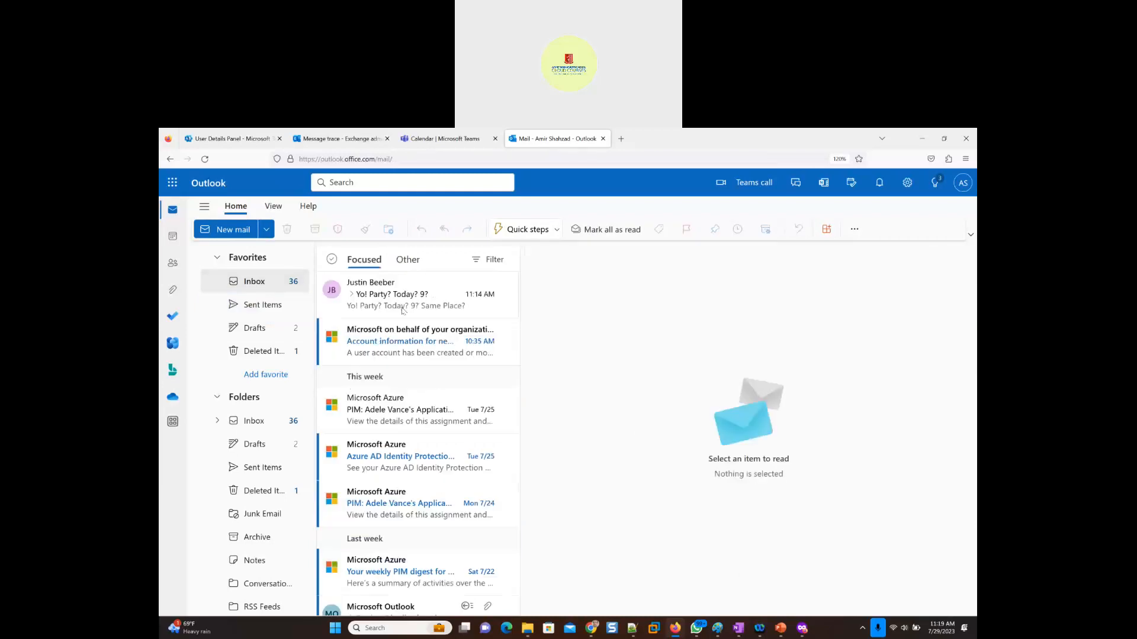
left_click(406, 293)
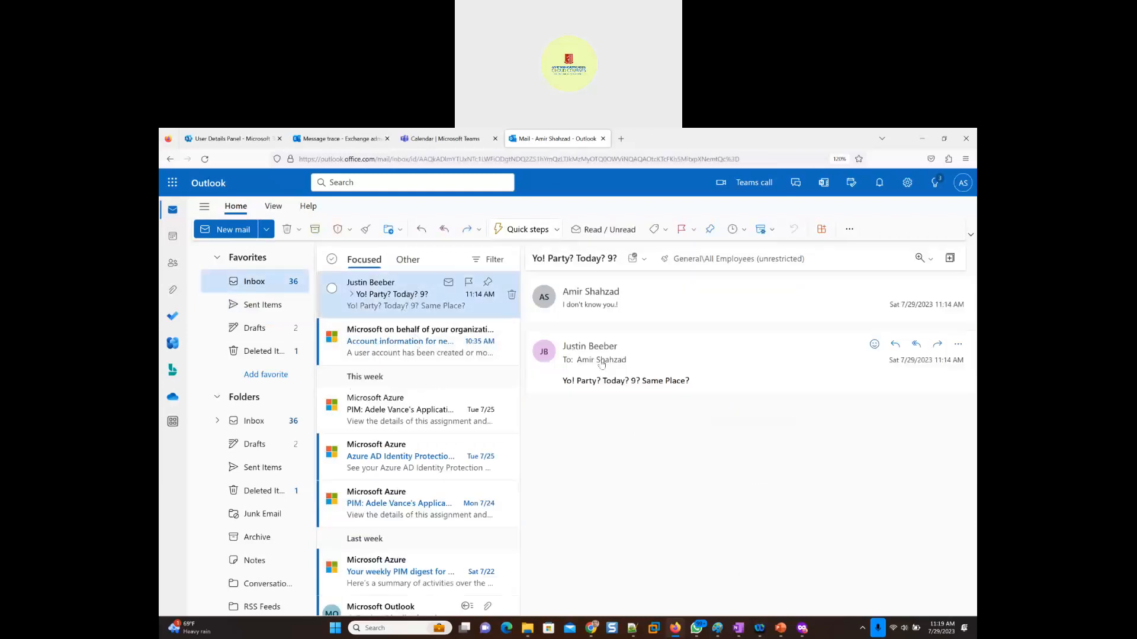
left_click(958, 344)
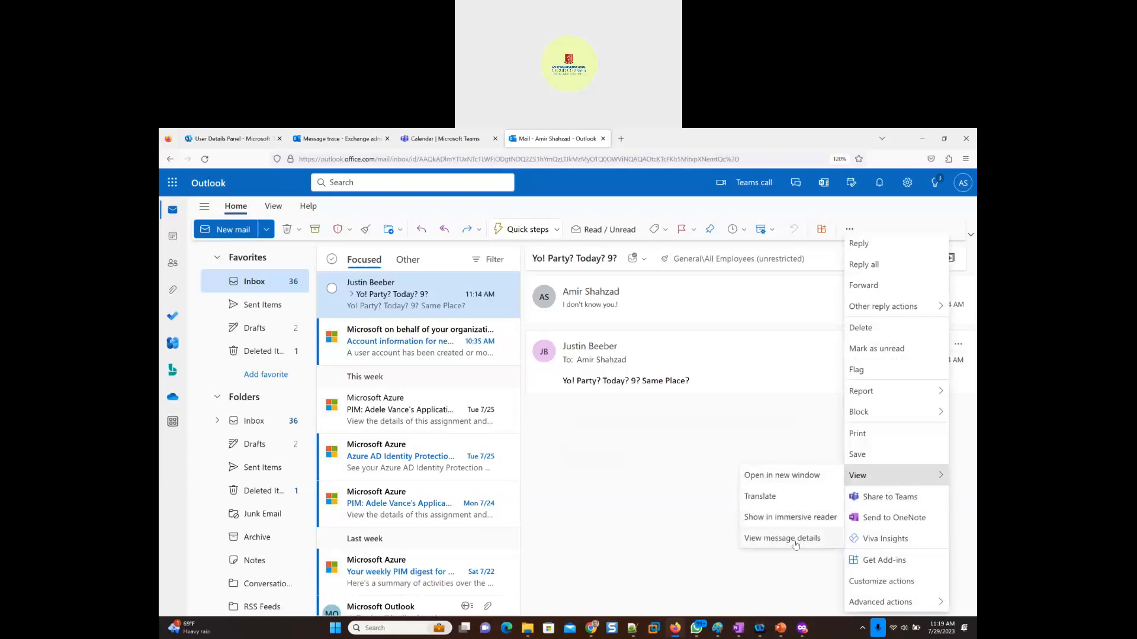
left_click(788, 538)
- Select the Message-ID header line and go to the Exchange message trace
scroll(433, 472, "down", 3)
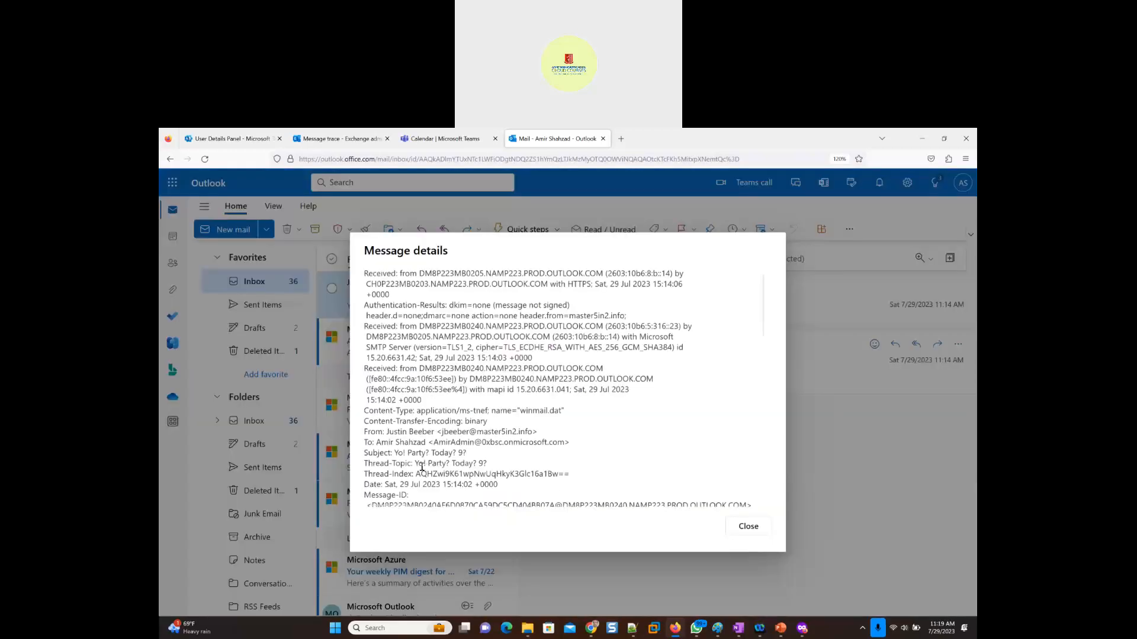
left_click_drag(365, 369, 718, 378)
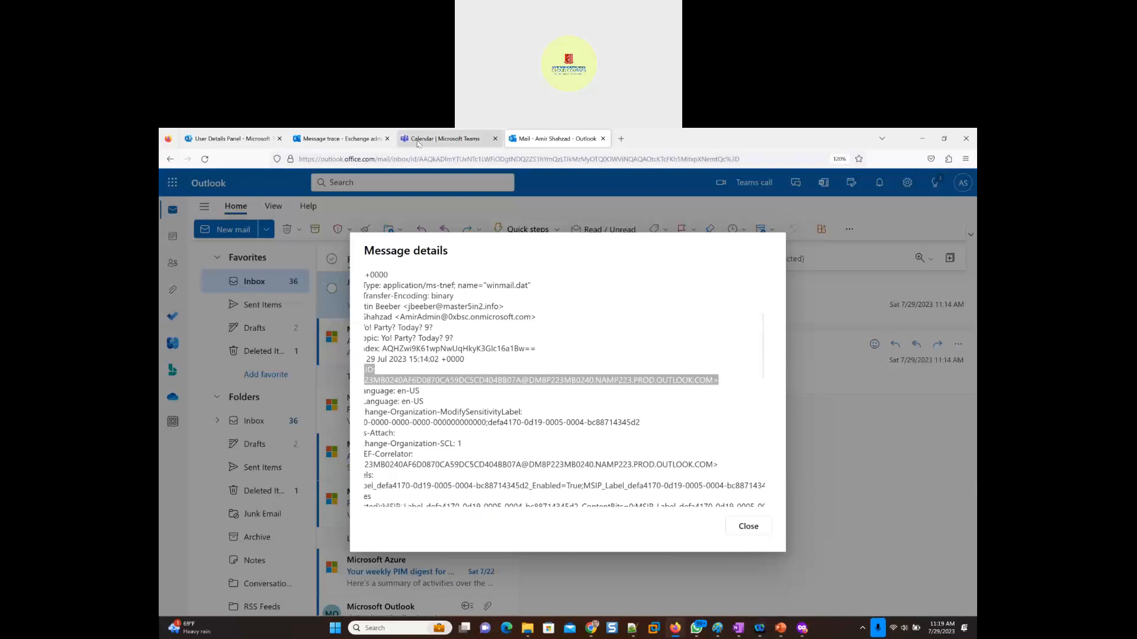
left_click(316, 140)
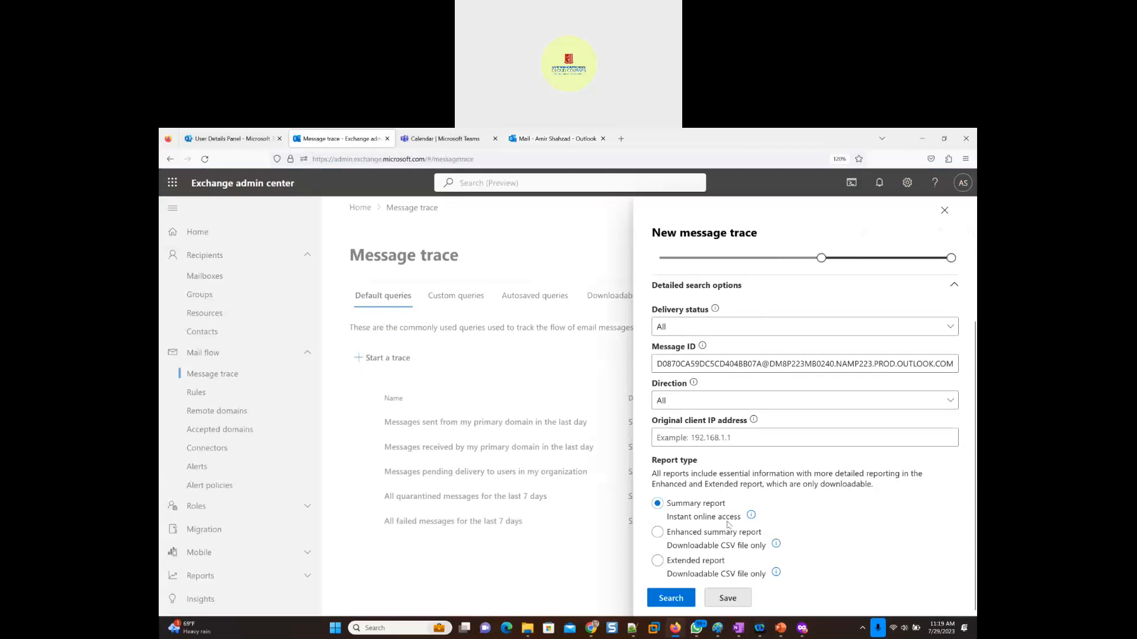
- Search the message trace for the copied Message ID over the last 2 days
scroll(734, 468, "up", 3)
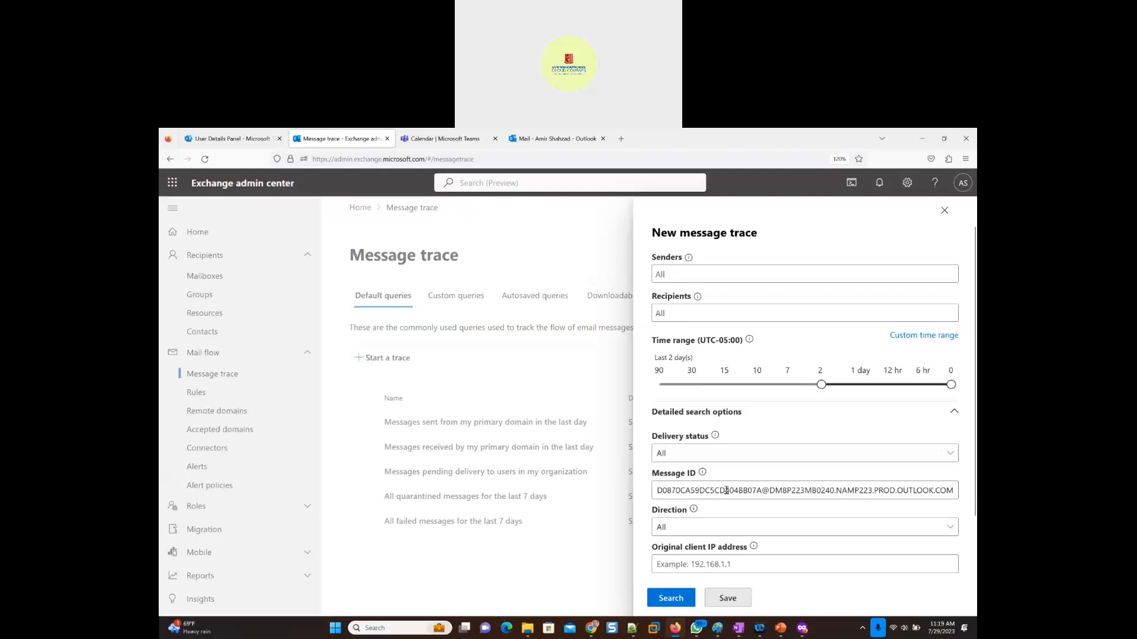
scroll(726, 490, "down", 3)
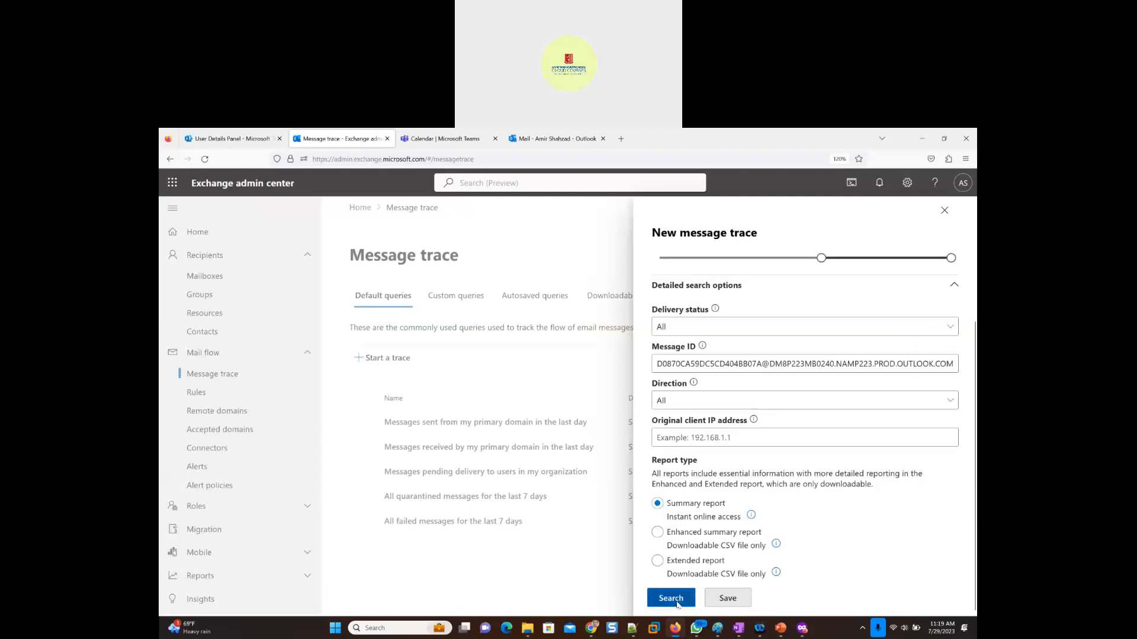
left_click(671, 598)
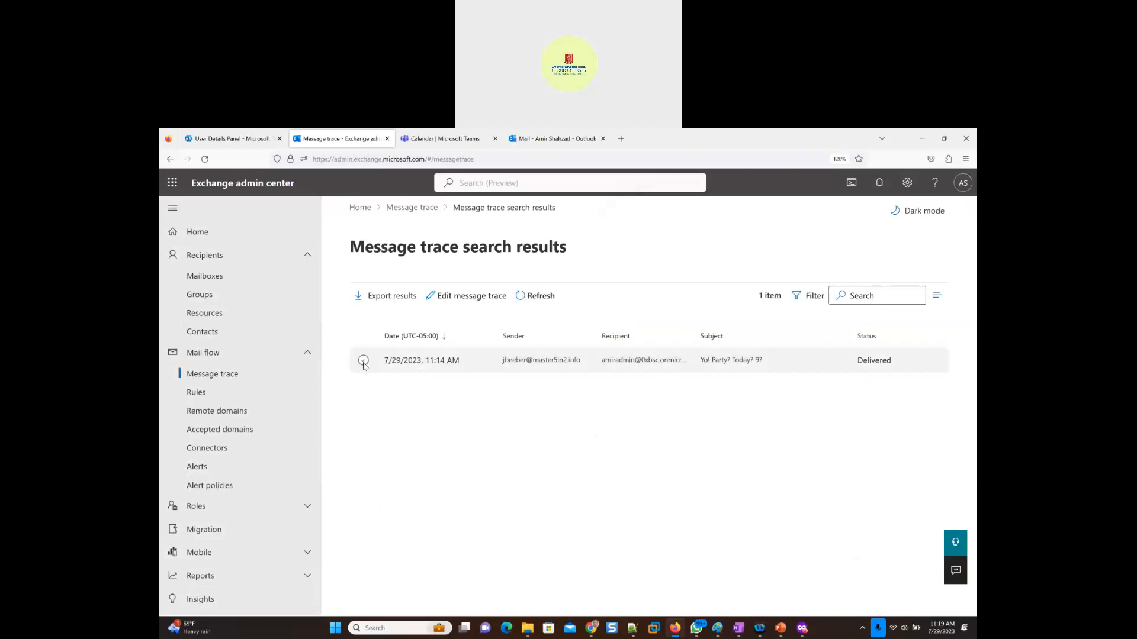
- Open the traced message's details and highlight its 3:14:07 PM delivery time and Inbox destination
left_click(390, 362)
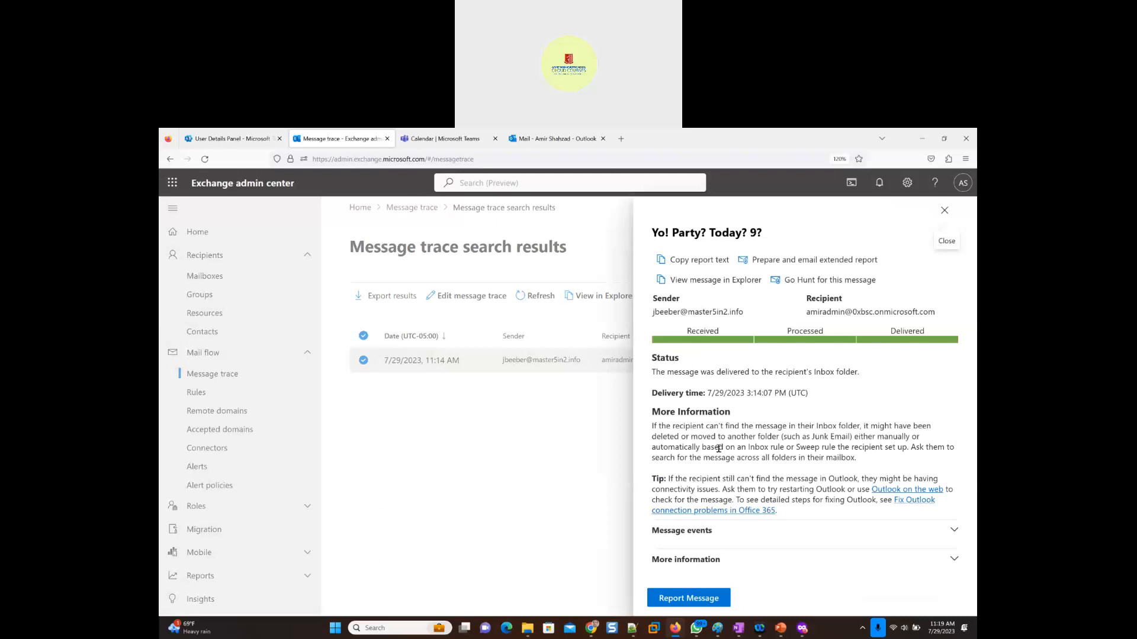
left_click_drag(706, 395, 811, 399)
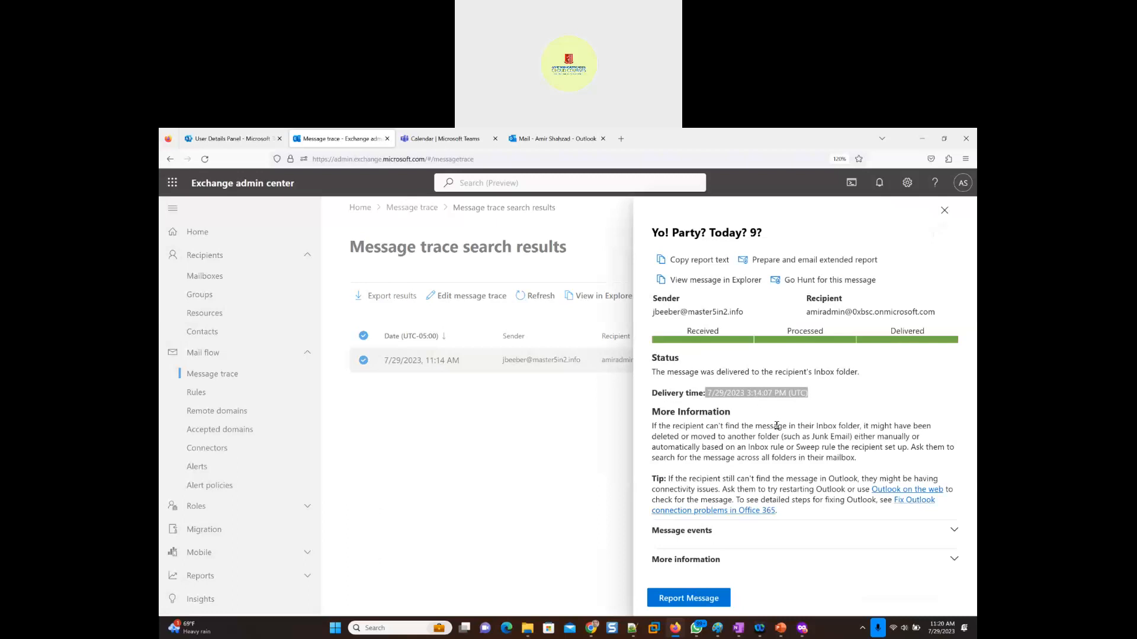
left_click_drag(775, 371, 853, 371)
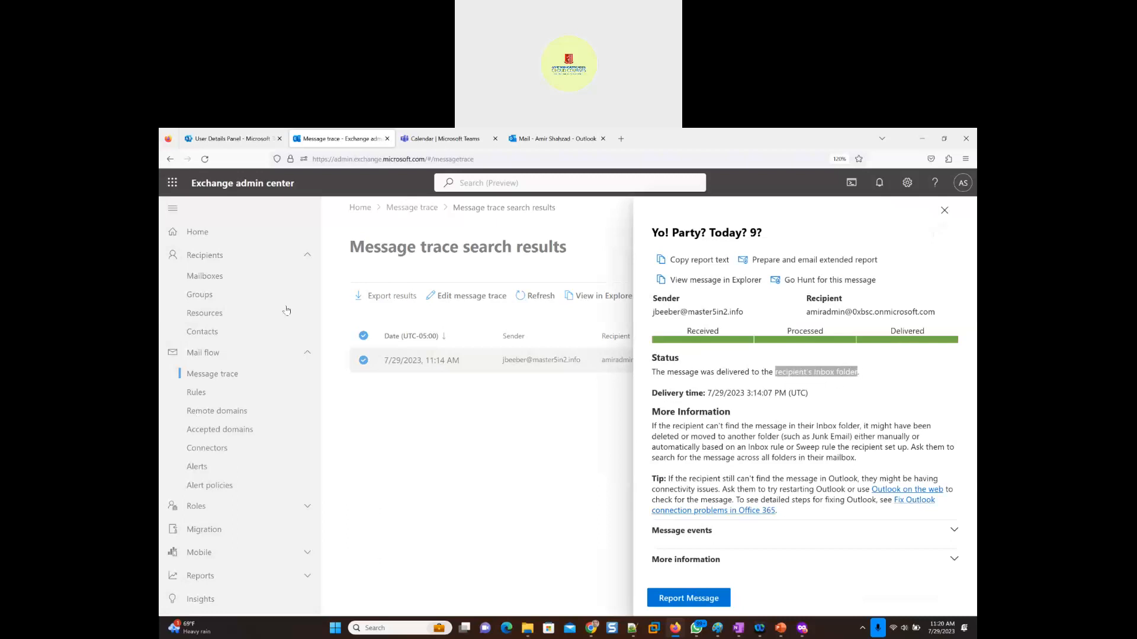
left_click(542, 150)
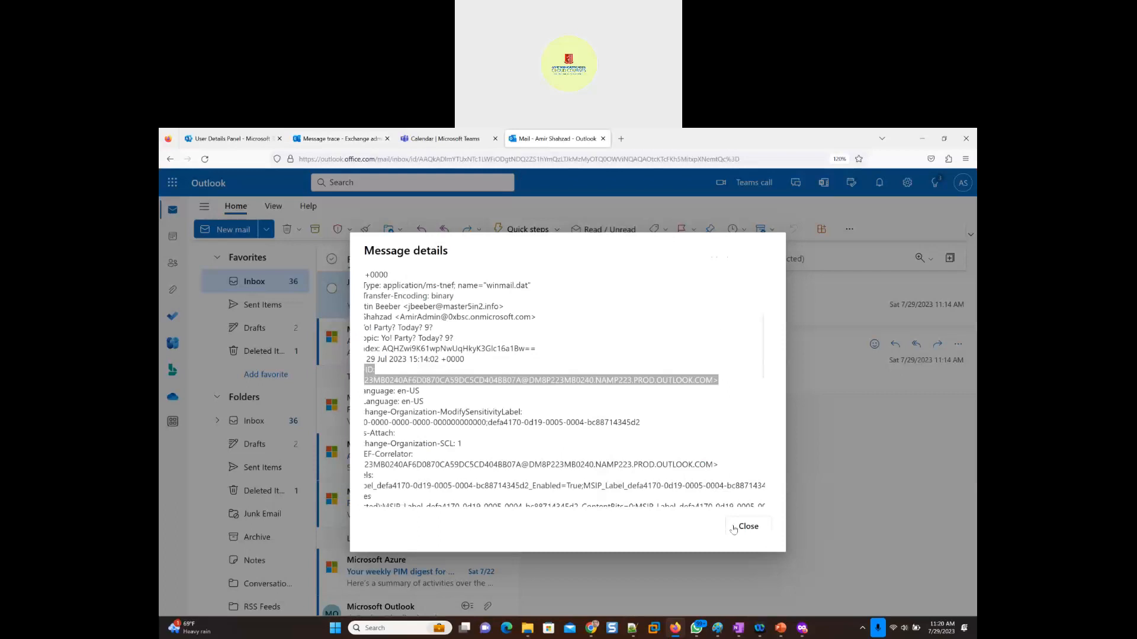
- Close the message headers and collapse then re-expand the folder list
left_click(740, 528)
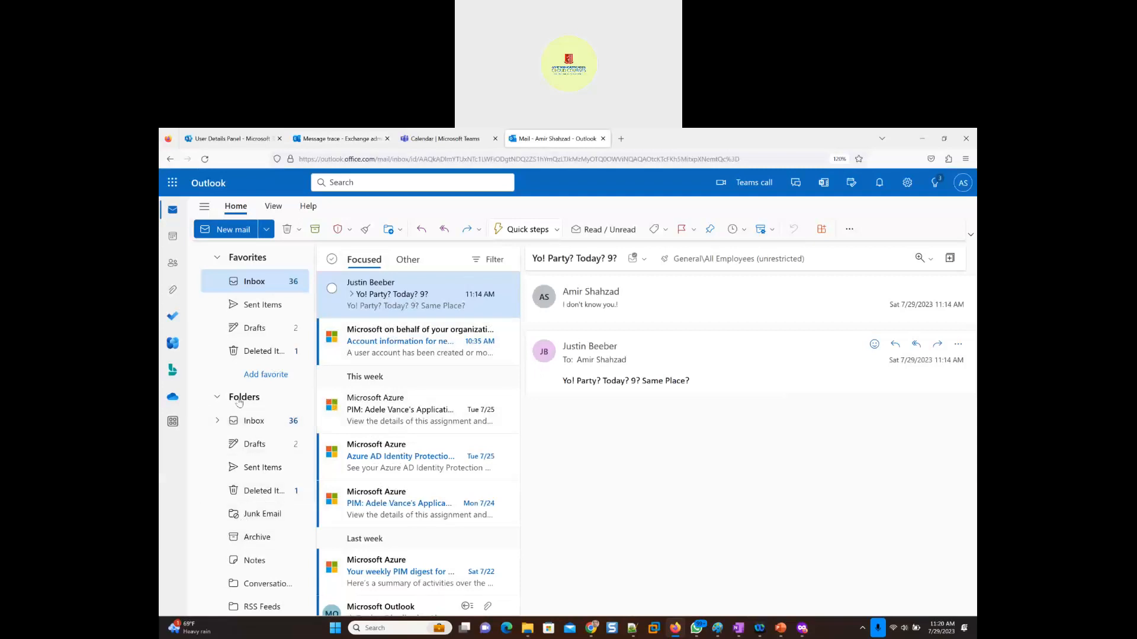
left_click(218, 398)
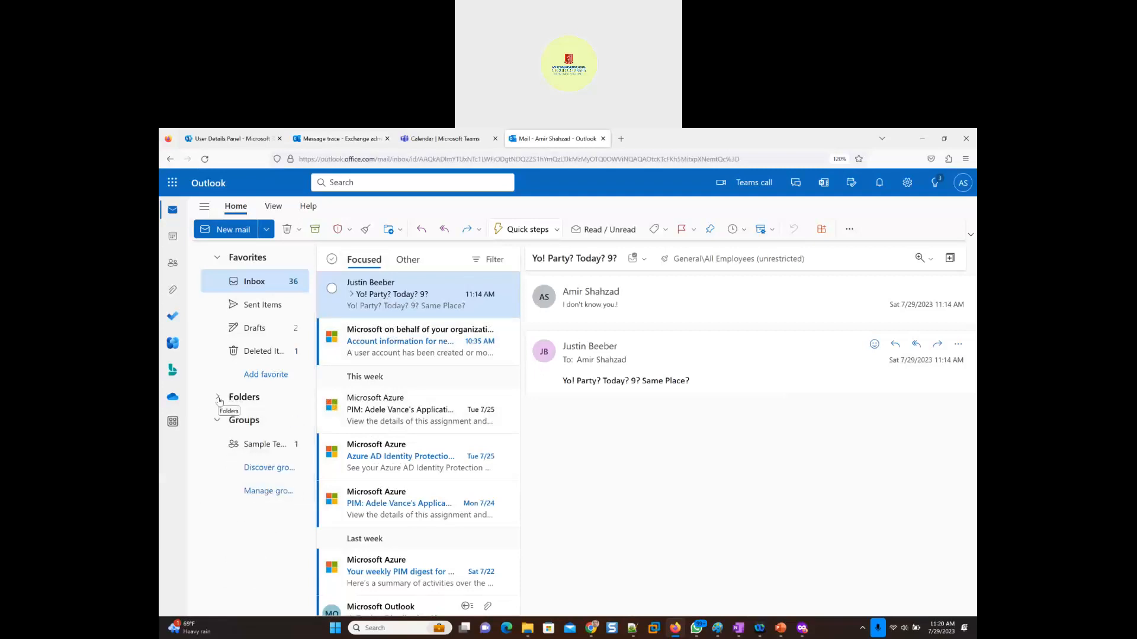
left_click(219, 400)
- Create a new mail folder named 'Sales'
right_click(248, 402)
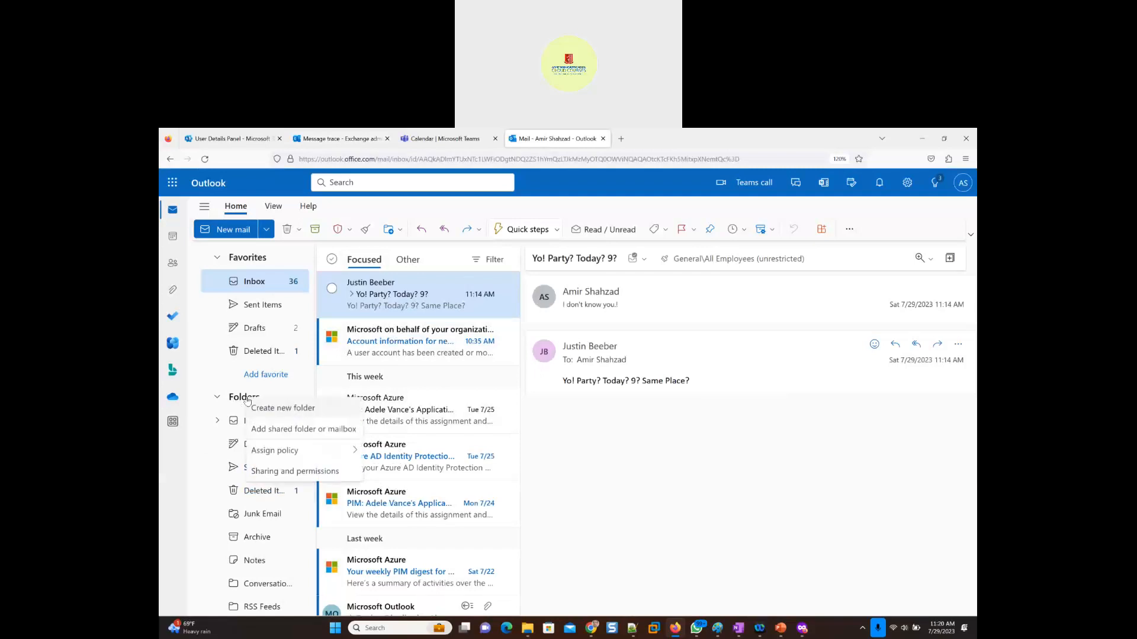
left_click(294, 414)
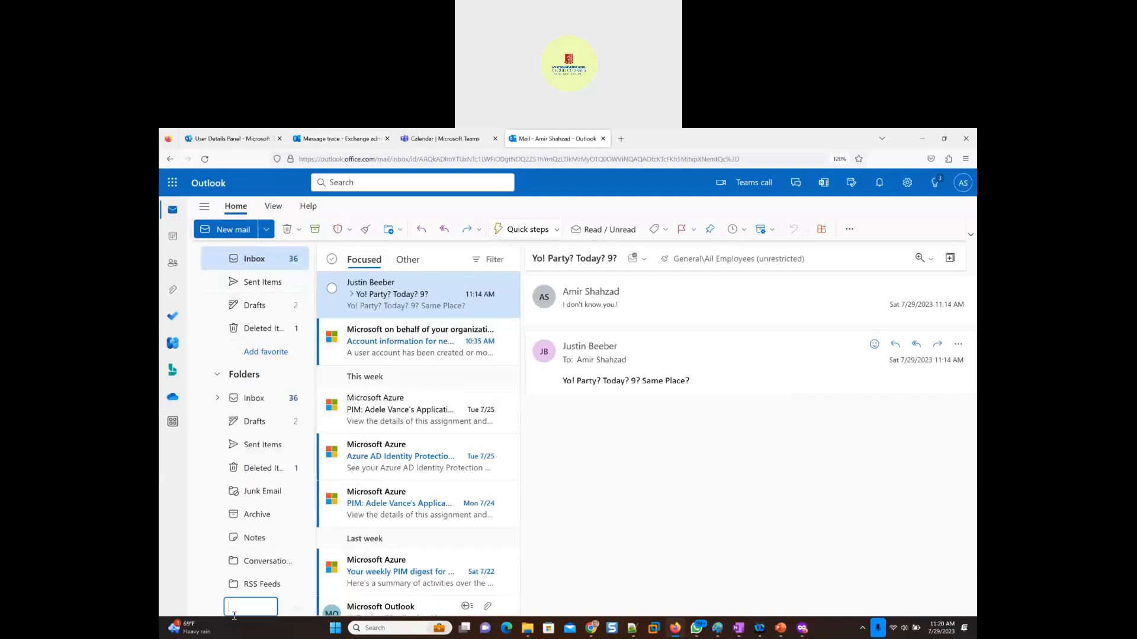
type("Sales")
key("Return")
- Create a rule from the 'Yo! Party? Today? 9?' email and open its full rule options
right_click(422, 294)
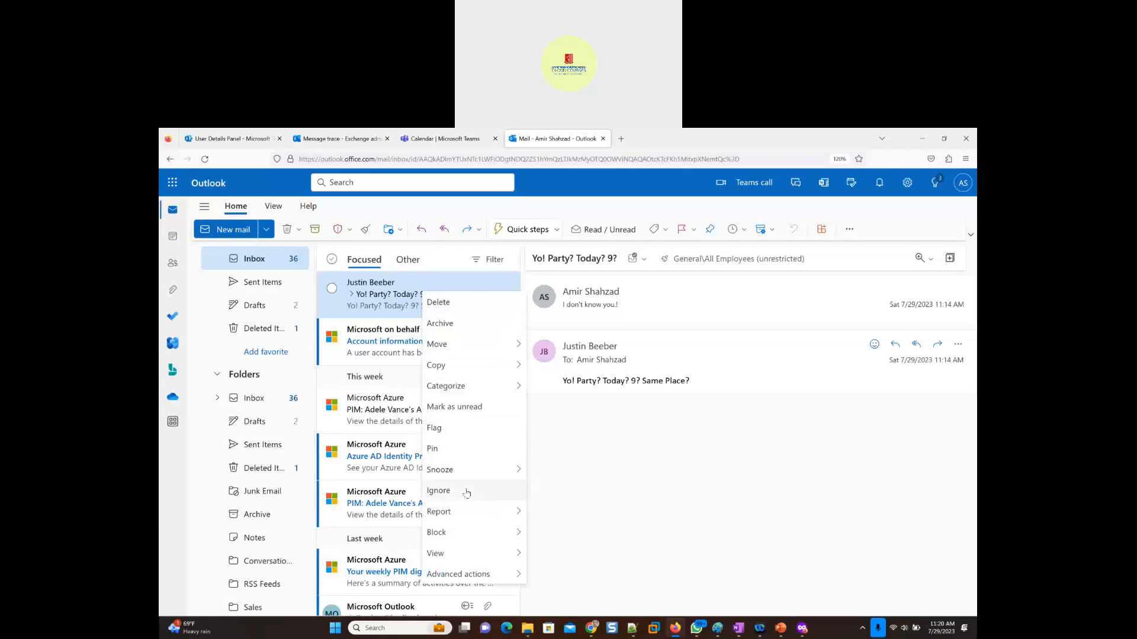
mouse_move(473, 575)
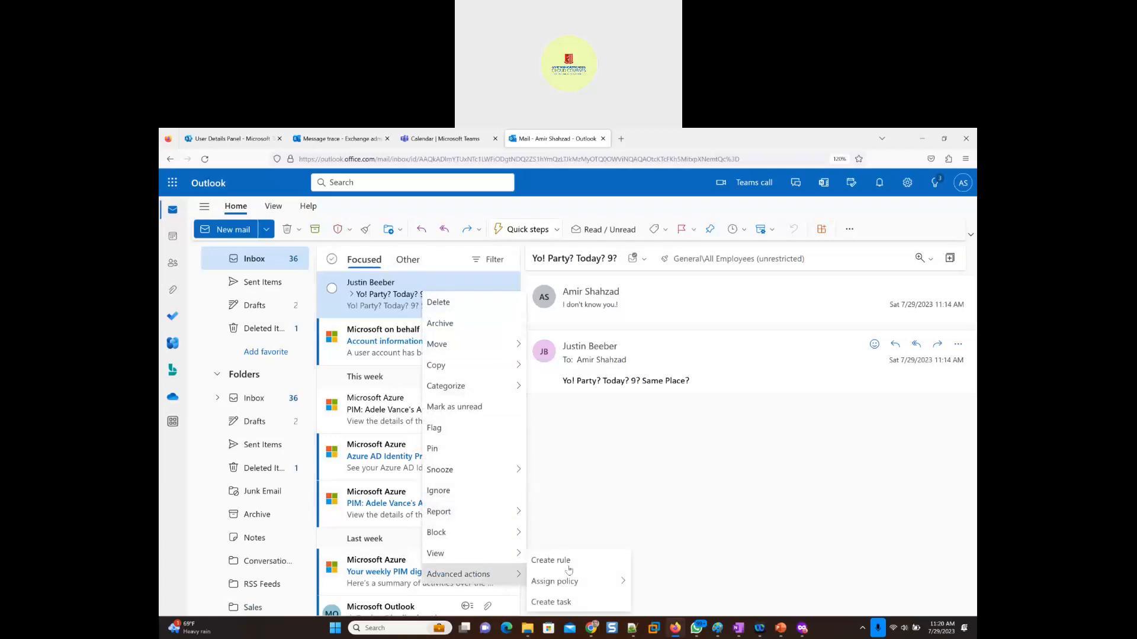
left_click(550, 561)
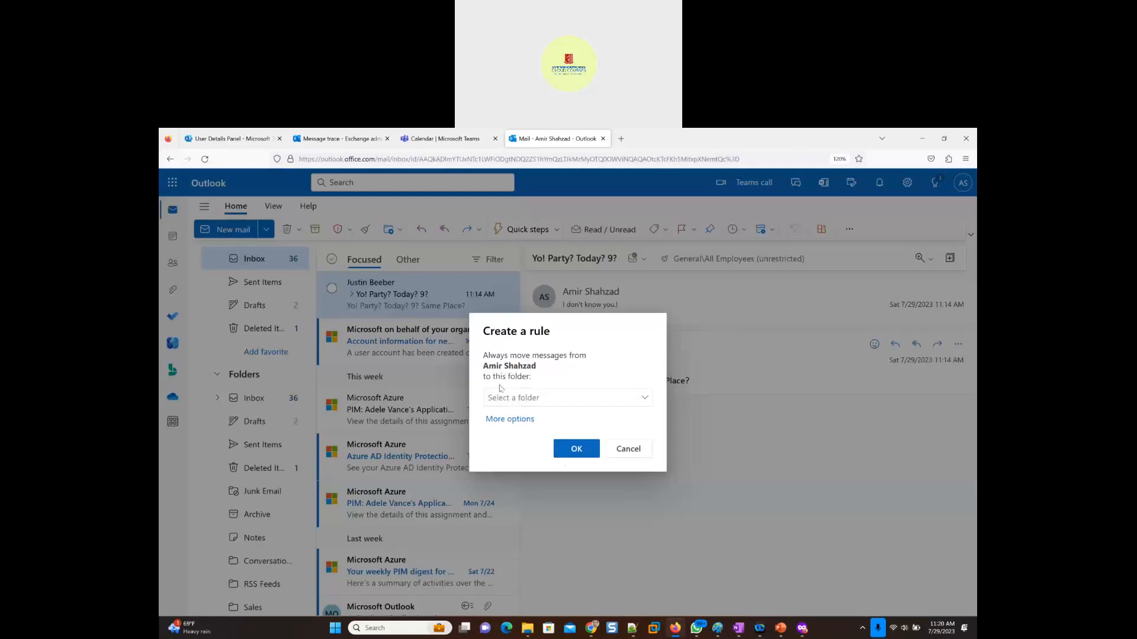
left_click(509, 419)
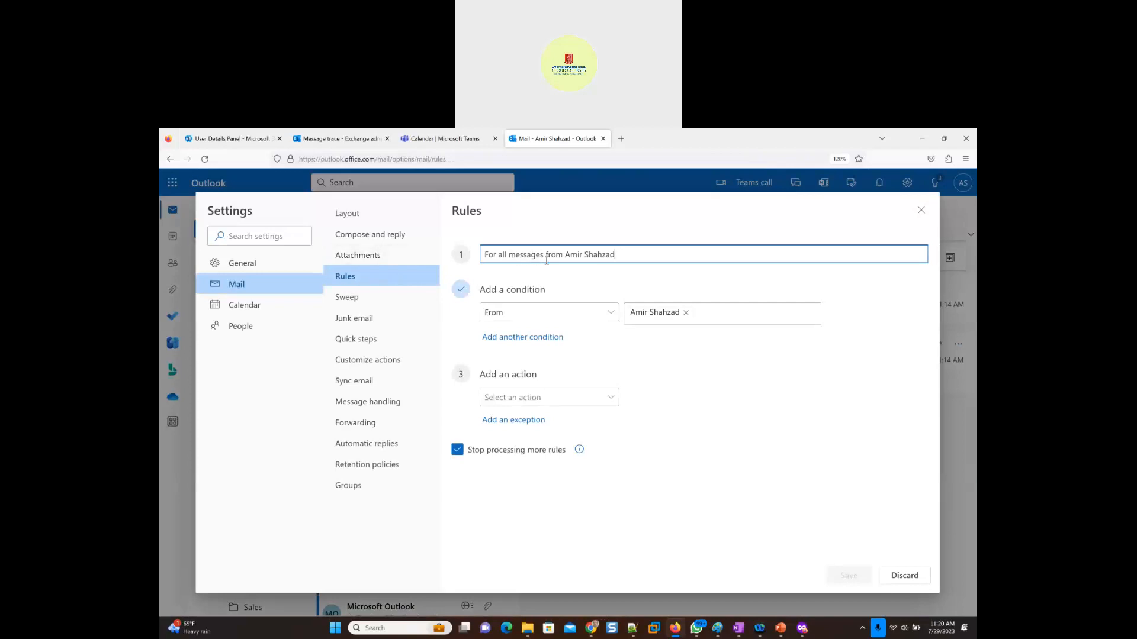
- Reset the From condition to the suggested sender and rename the rule after them
left_click(696, 313)
left_click(685, 313)
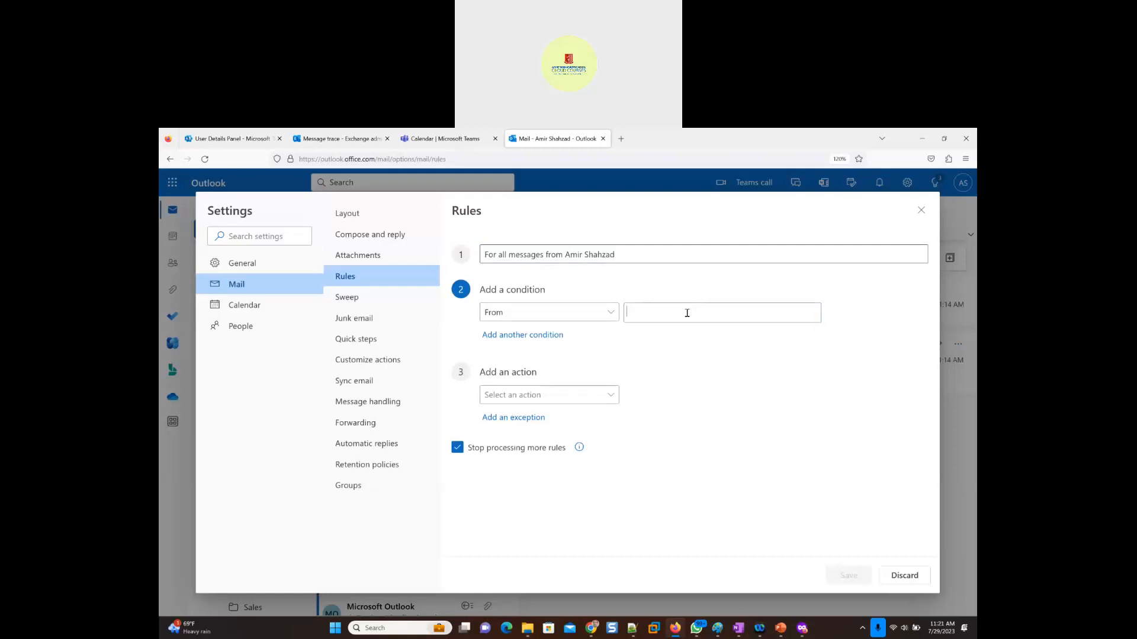
type("jb")
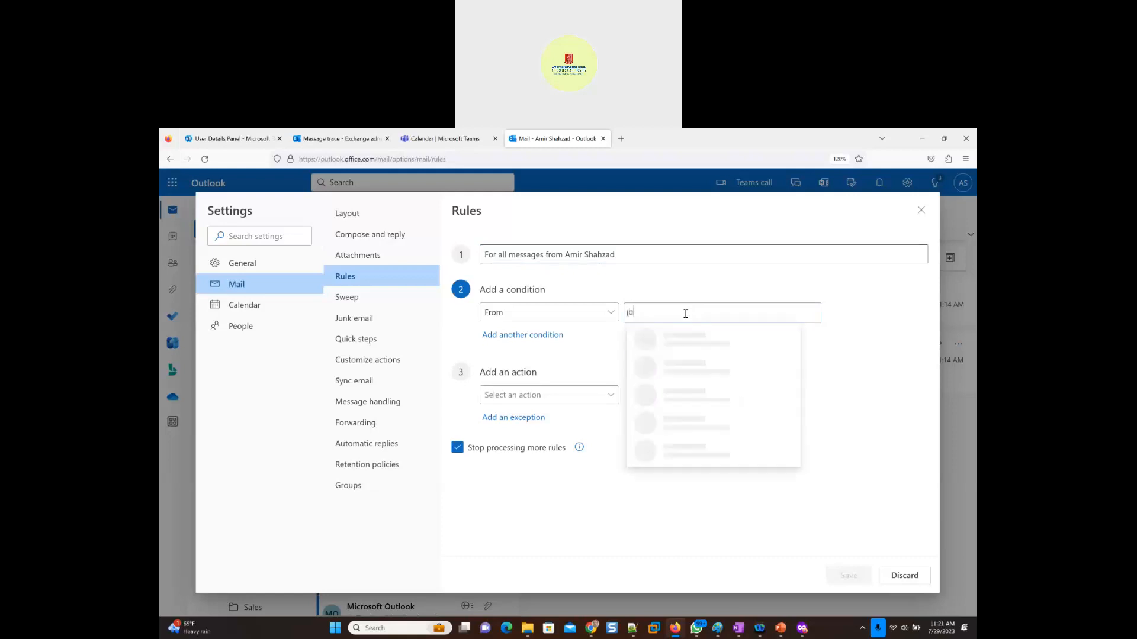
left_click(689, 339)
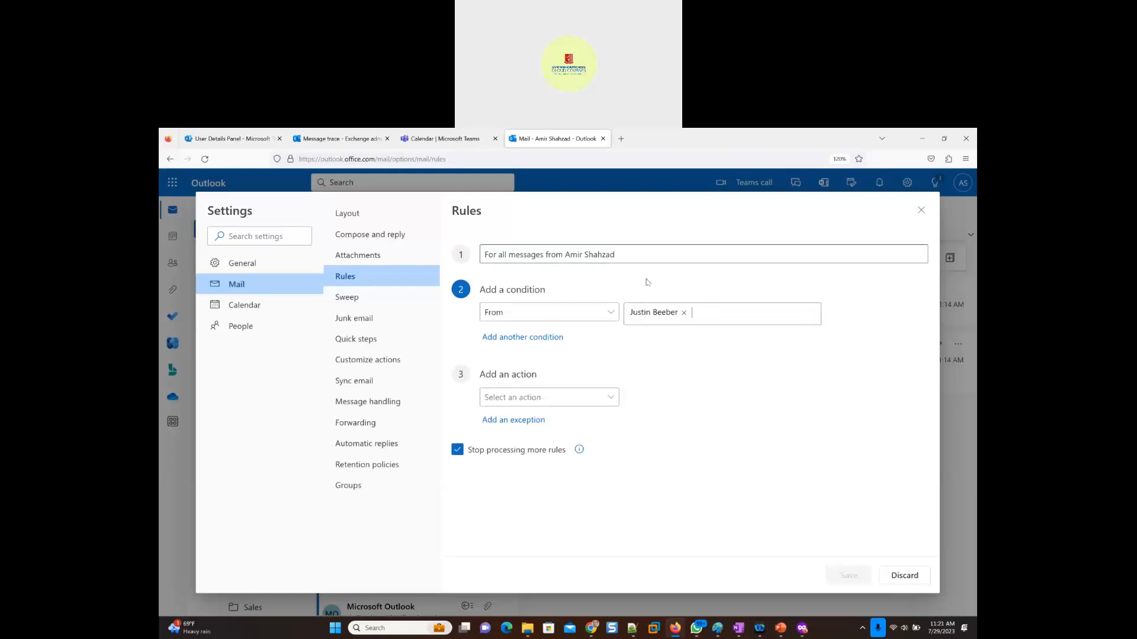
left_click(583, 255)
left_click_drag(565, 254, 666, 261)
type("Justin")
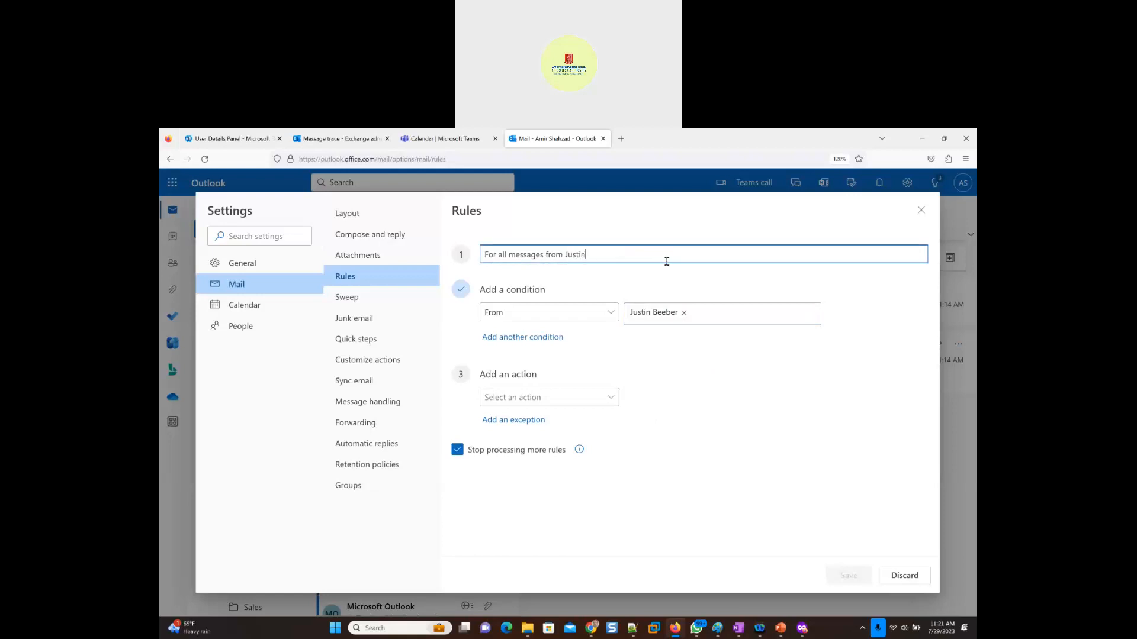
- Make the rule move messages to Sales-Dept, tick Run rule now, and save it
left_click(612, 398)
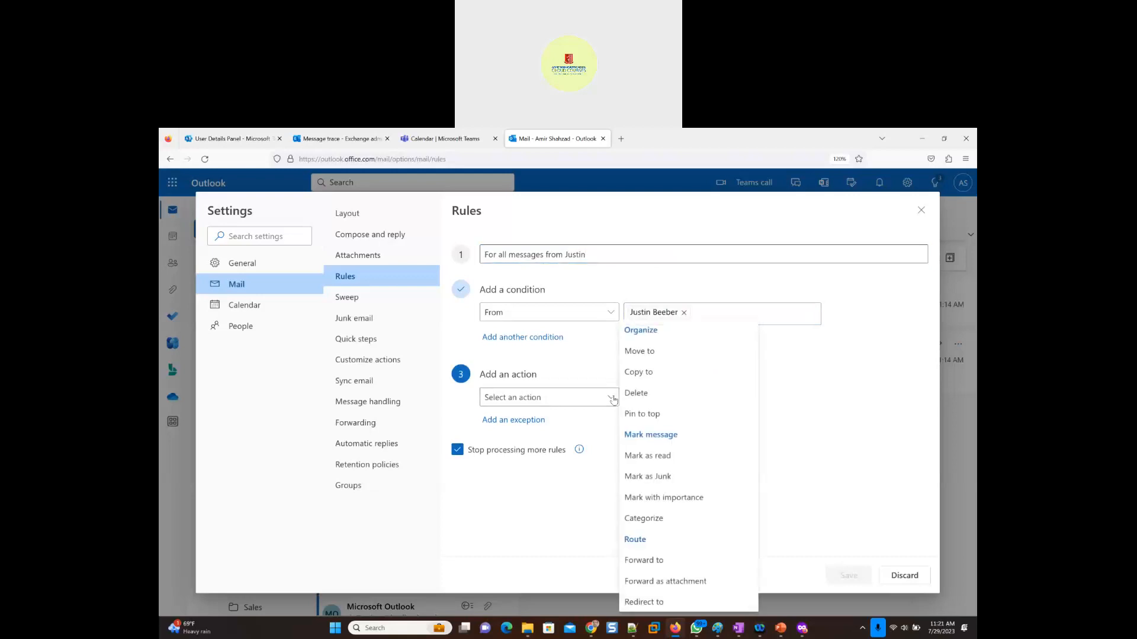
left_click(639, 351)
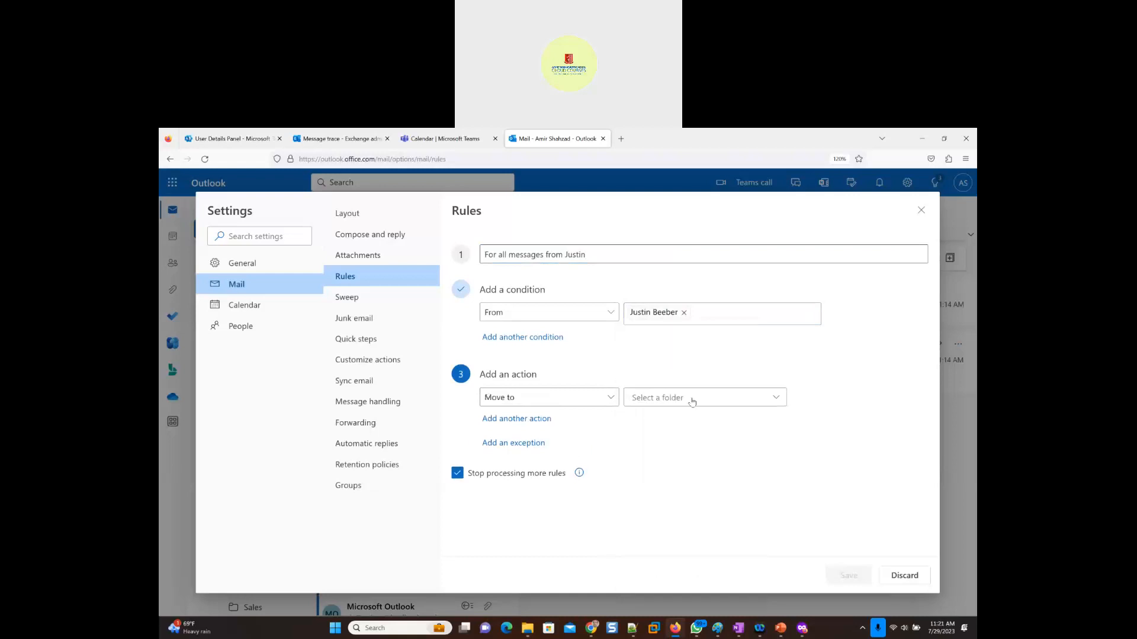
left_click(775, 397)
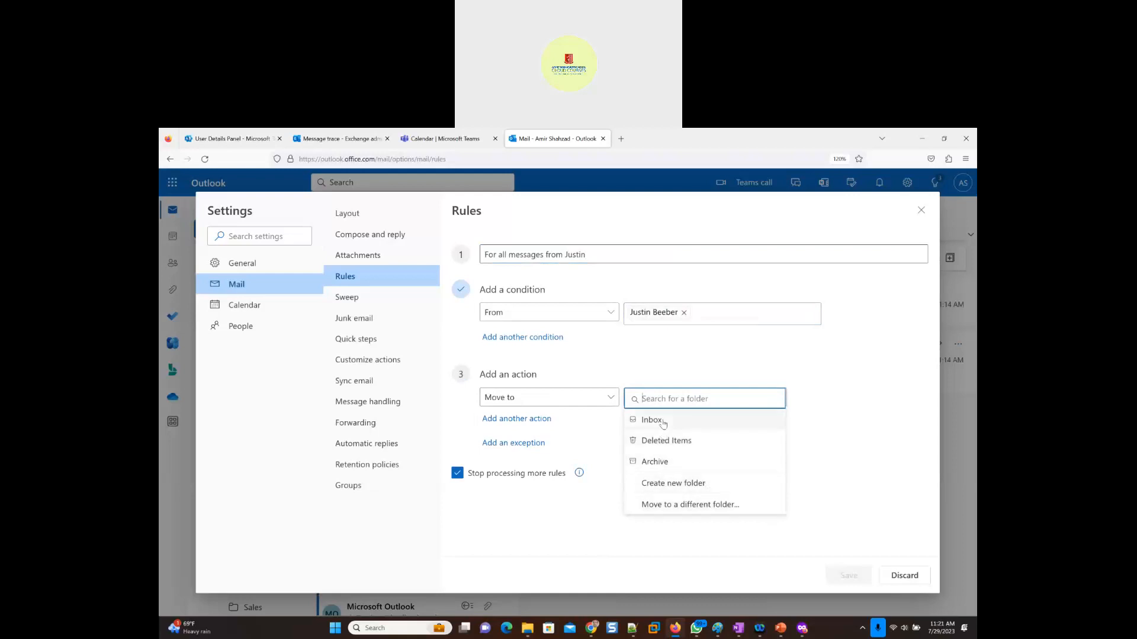
left_click(681, 504)
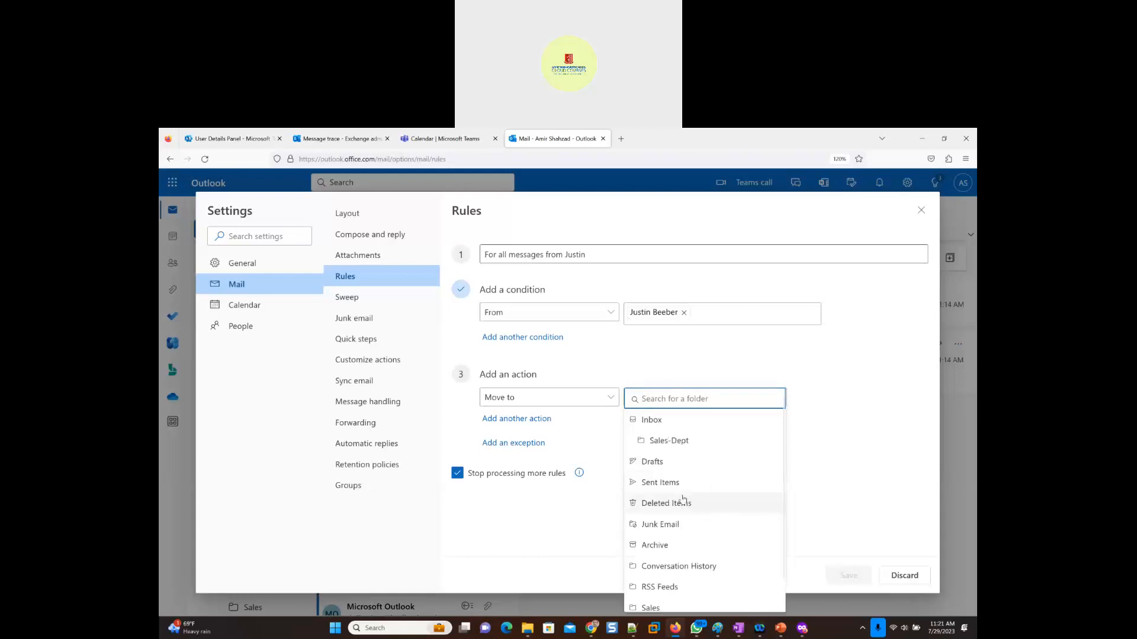
left_click(669, 442)
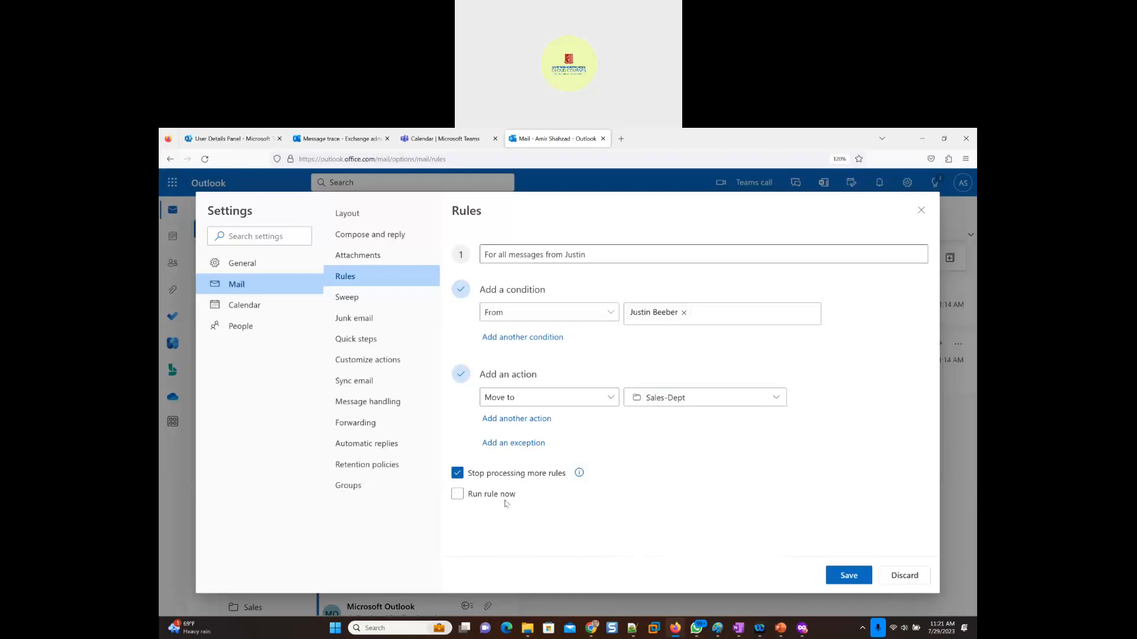
left_click(457, 494)
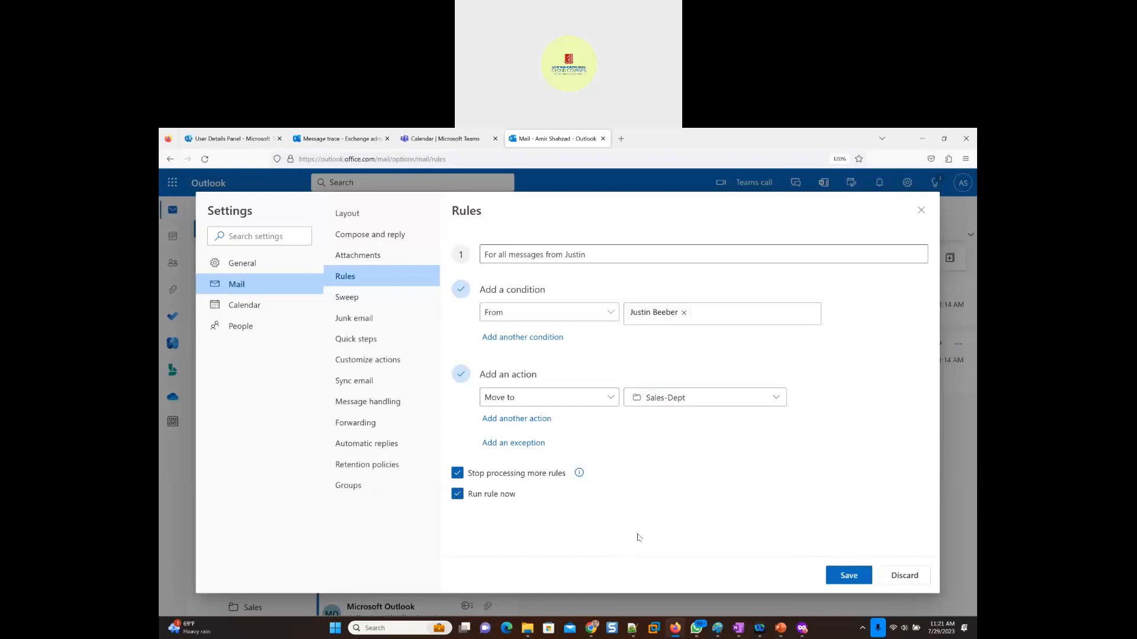
left_click(836, 584)
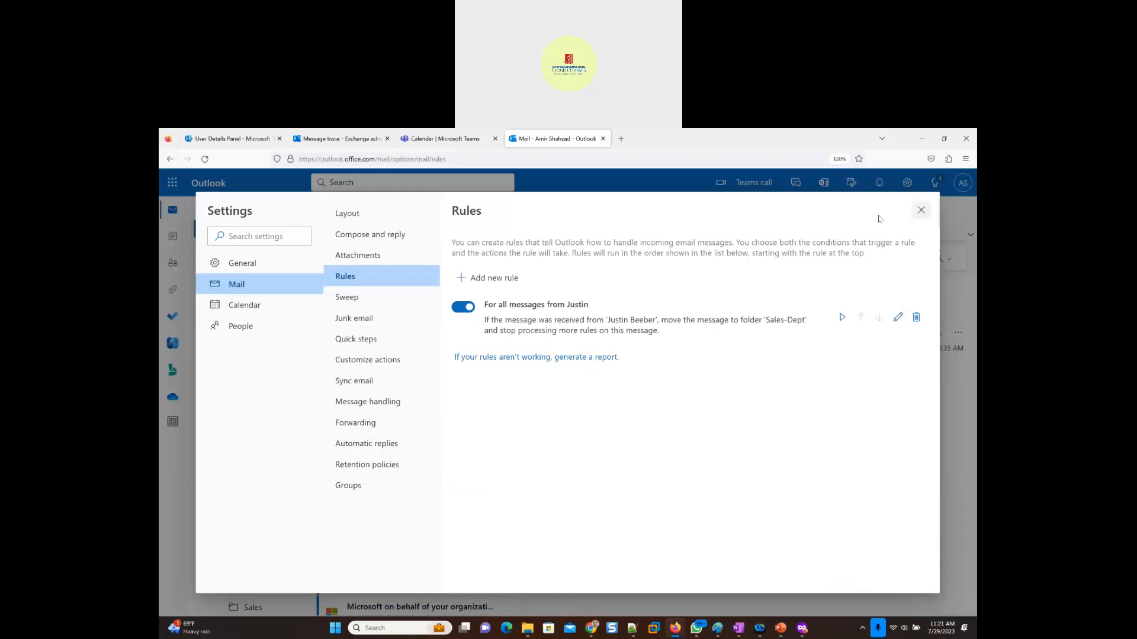
left_click(921, 212)
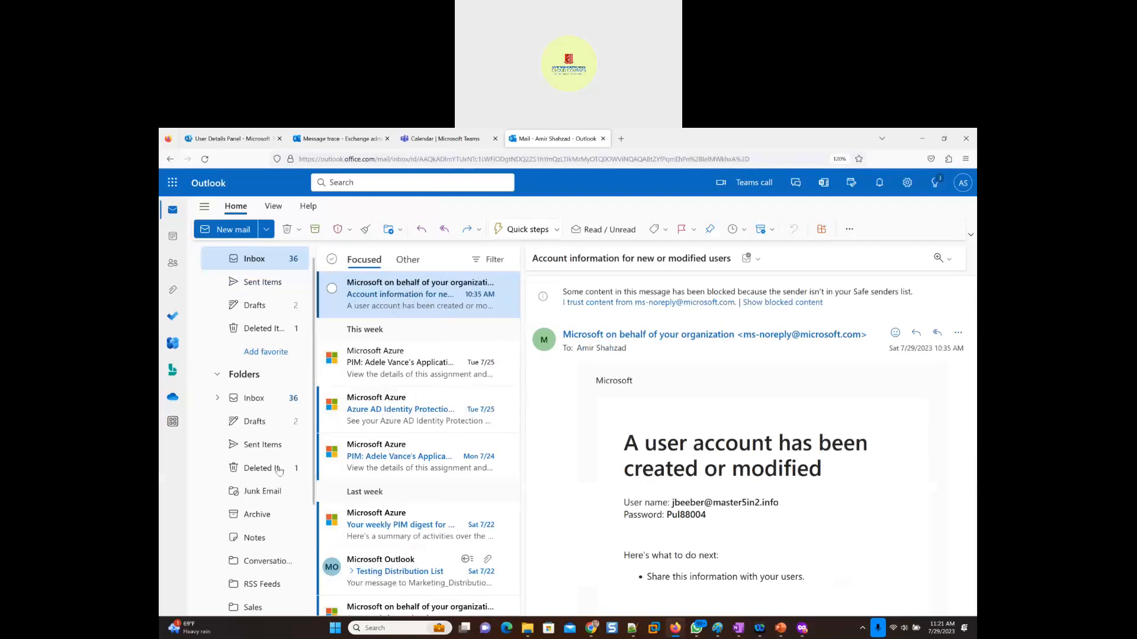
- Check the Sales, Sent Items and Inbox folders, finding Sales empty
left_click(251, 608)
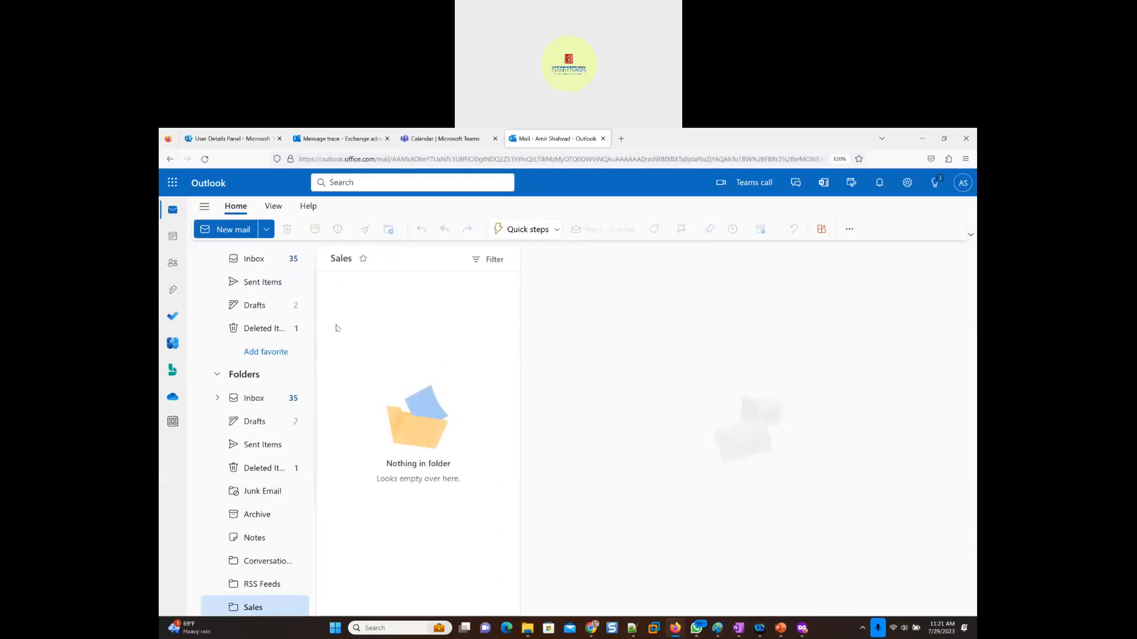
left_click(254, 284)
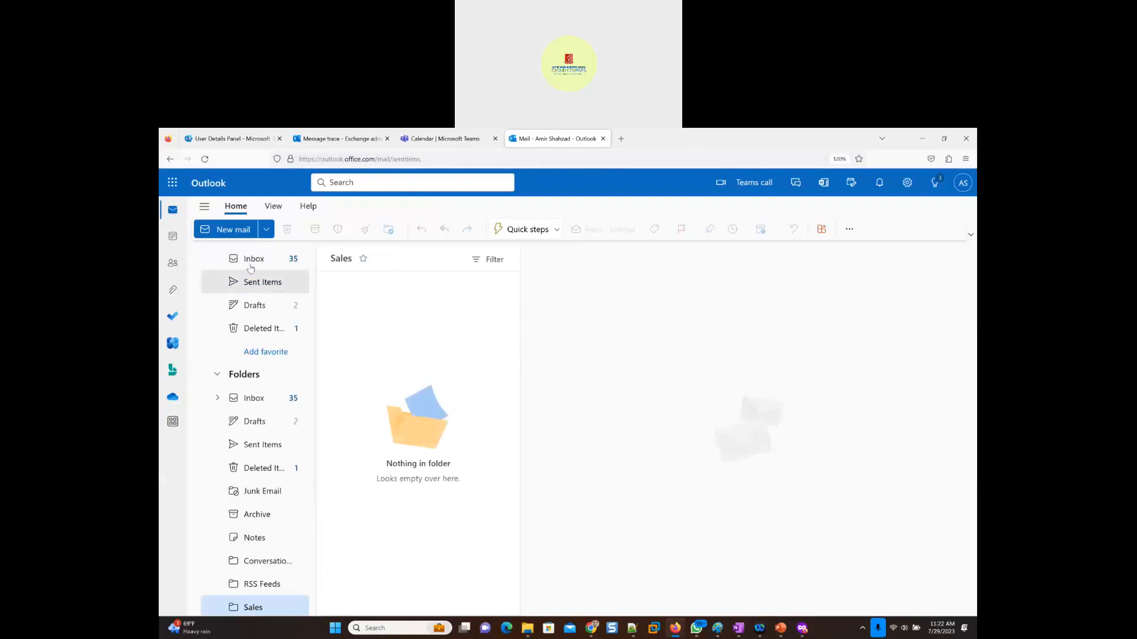
left_click(251, 264)
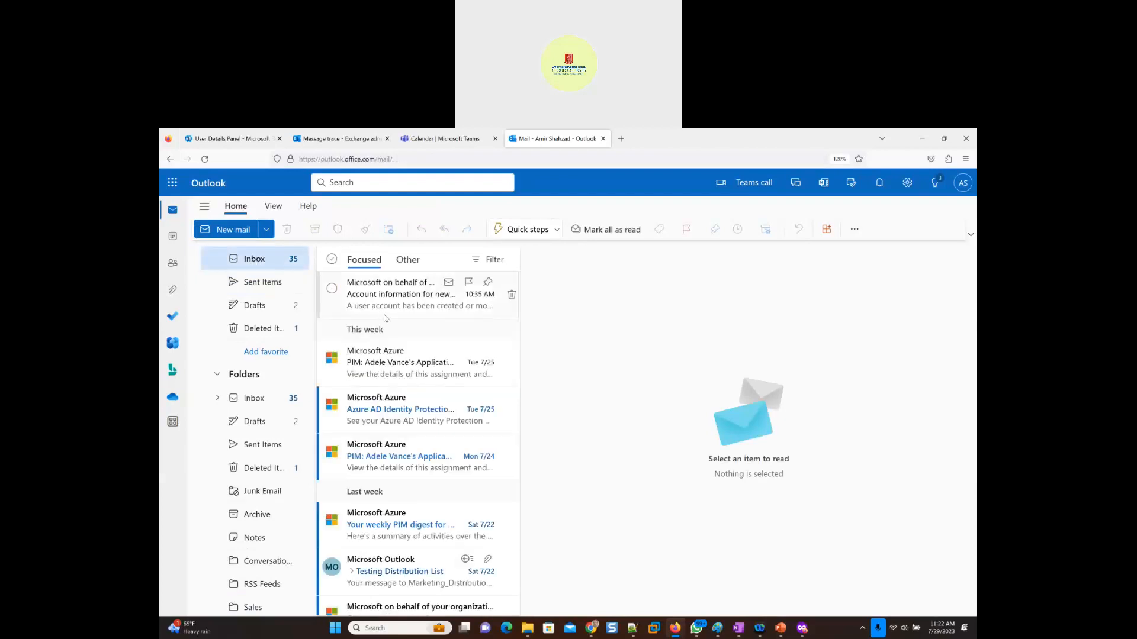
left_click(251, 610)
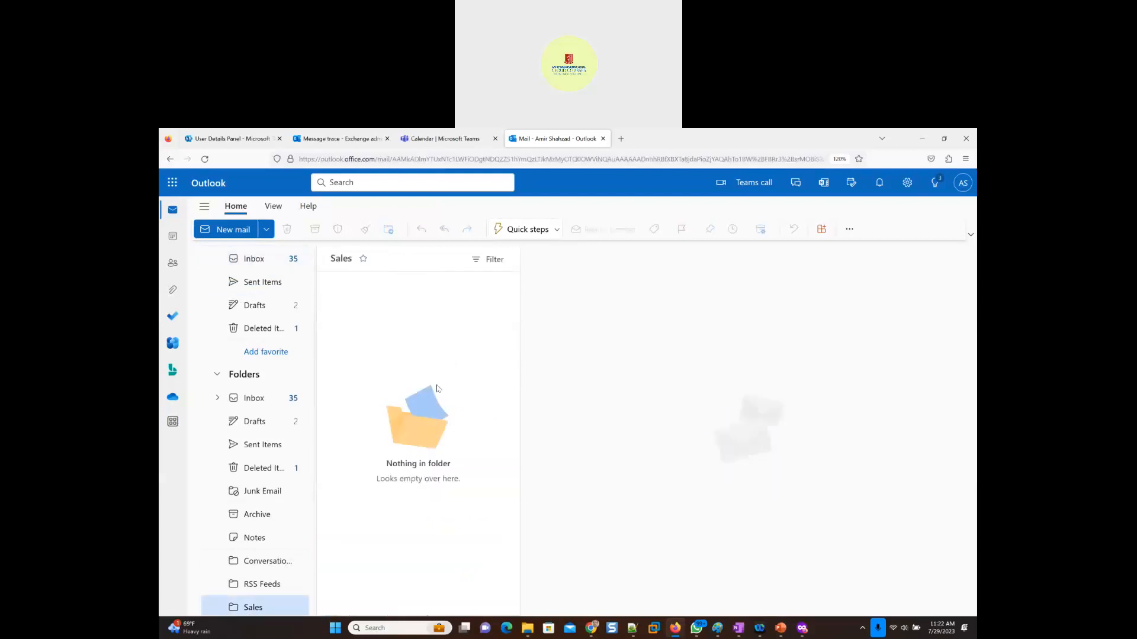
scroll(251, 512, "down", 3)
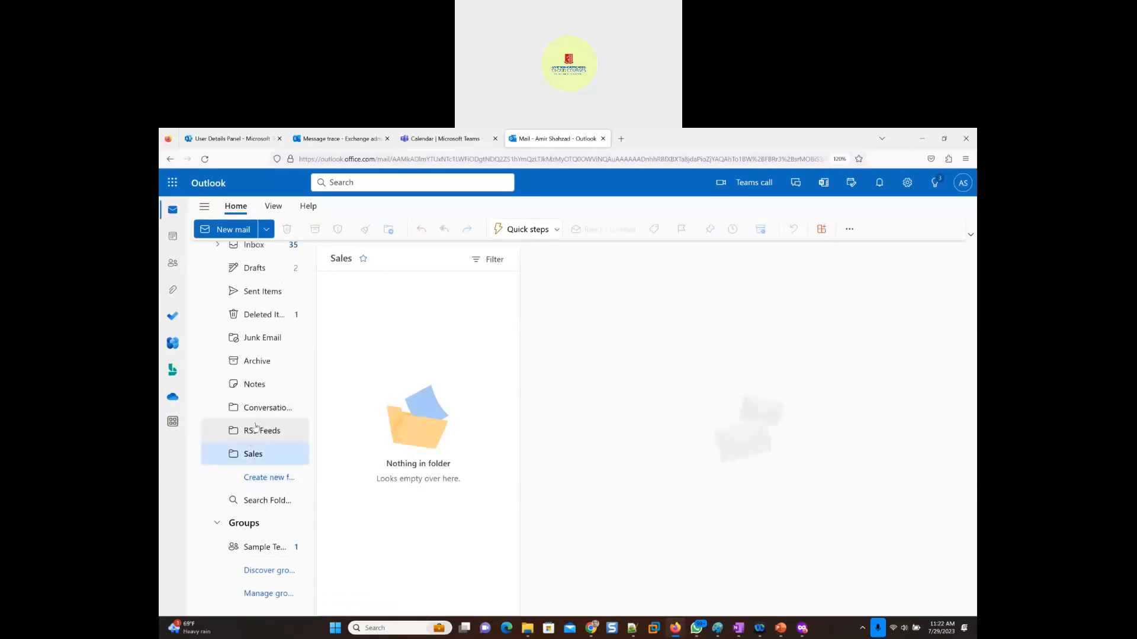
scroll(256, 426, "up", 1)
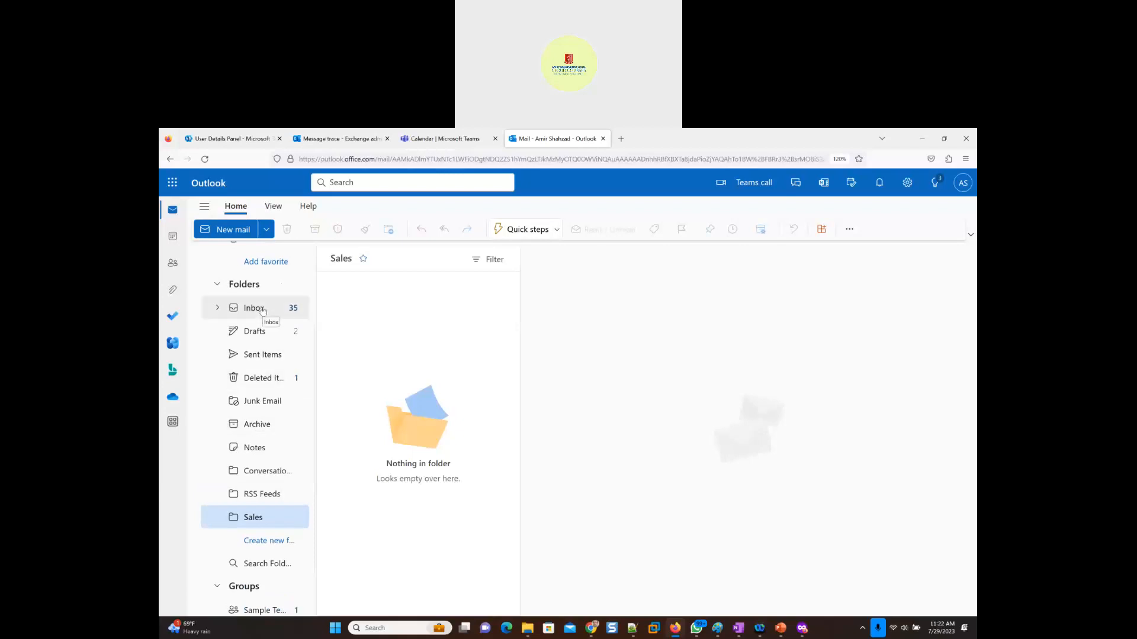
- Abandon a new-folder attempt, browse RSS Feeds and Sales, then return to the Inbox
left_click(260, 541)
left_click(257, 524)
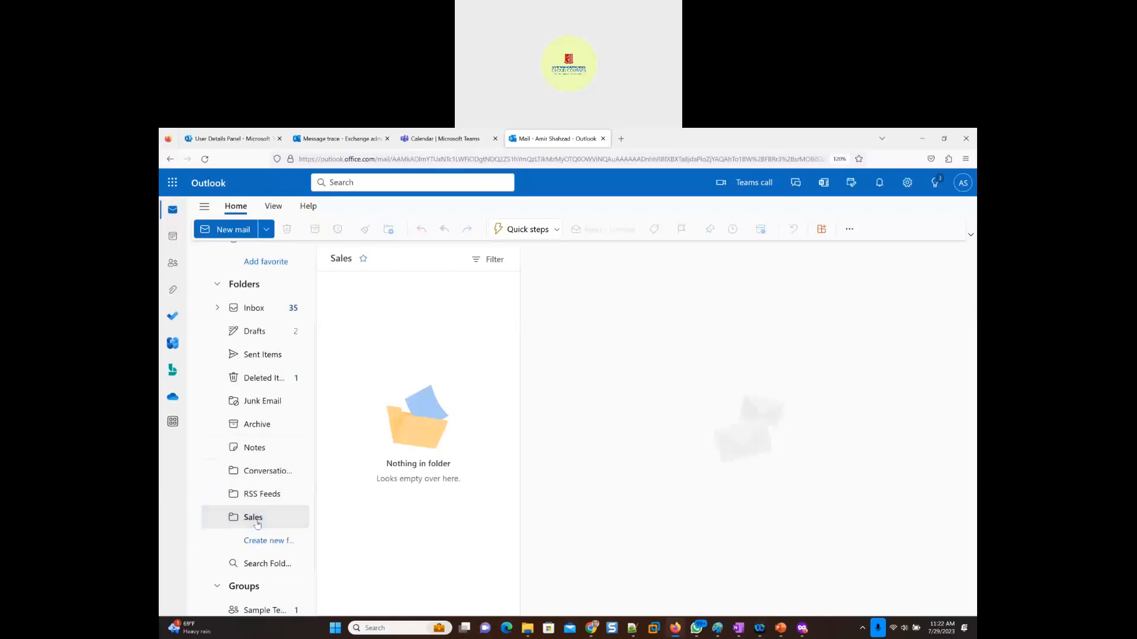
left_click(262, 541)
left_click(256, 523)
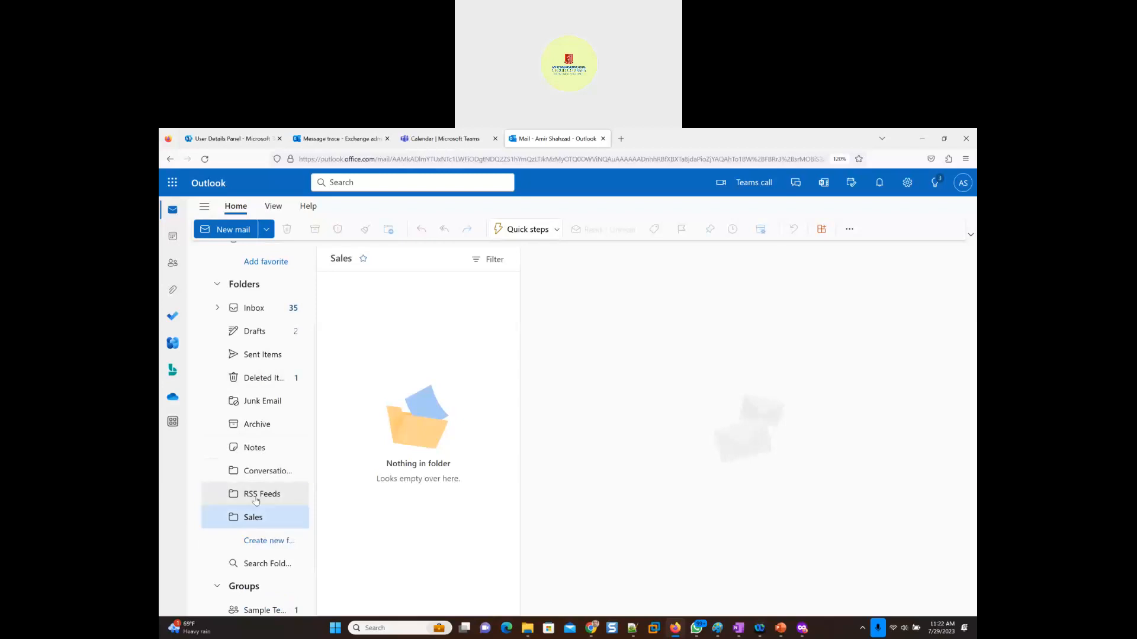
left_click(255, 499)
left_click(254, 520)
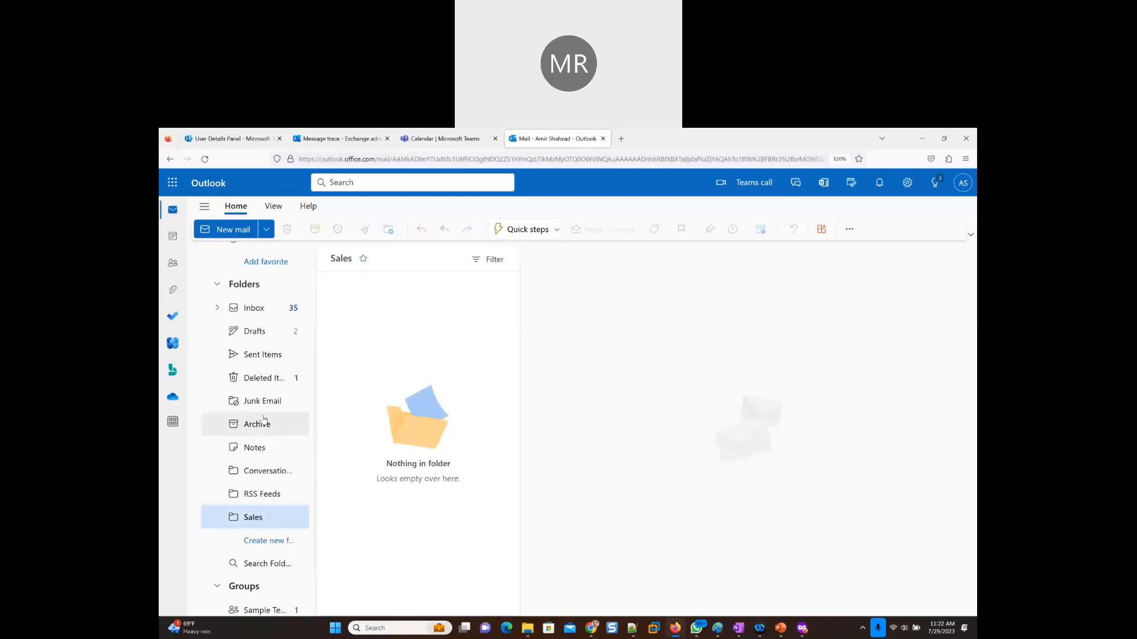
scroll(264, 421, "up", 2)
left_click(262, 373)
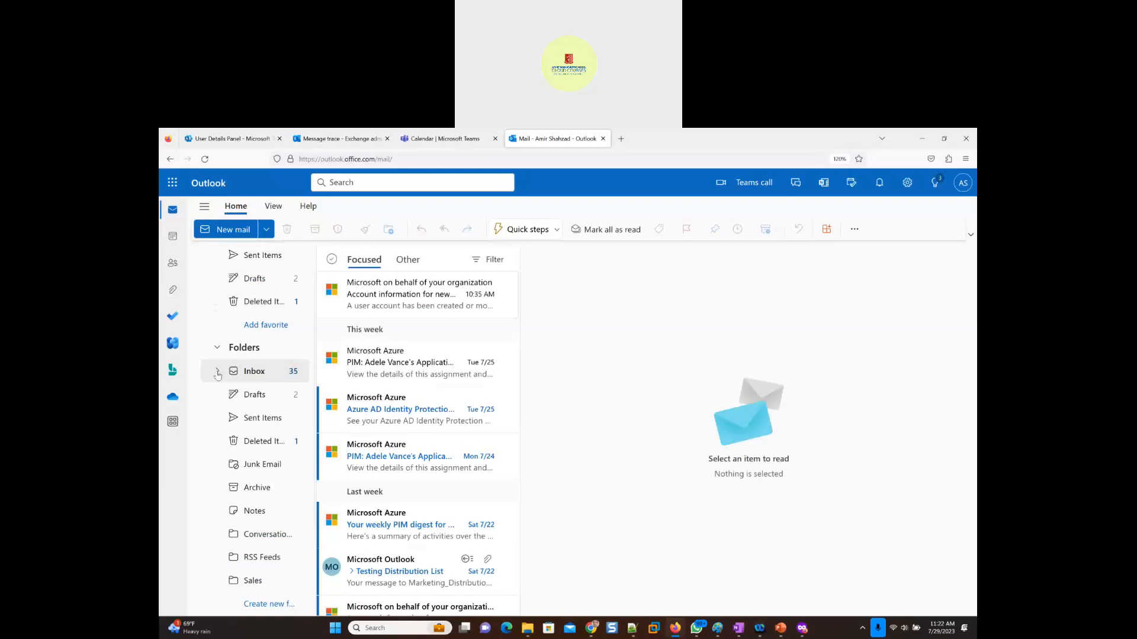
- Open the Inbox's Sales-Dept subfolder to find the party email, then switch to the sender's mailbox
left_click(218, 371)
left_click(267, 397)
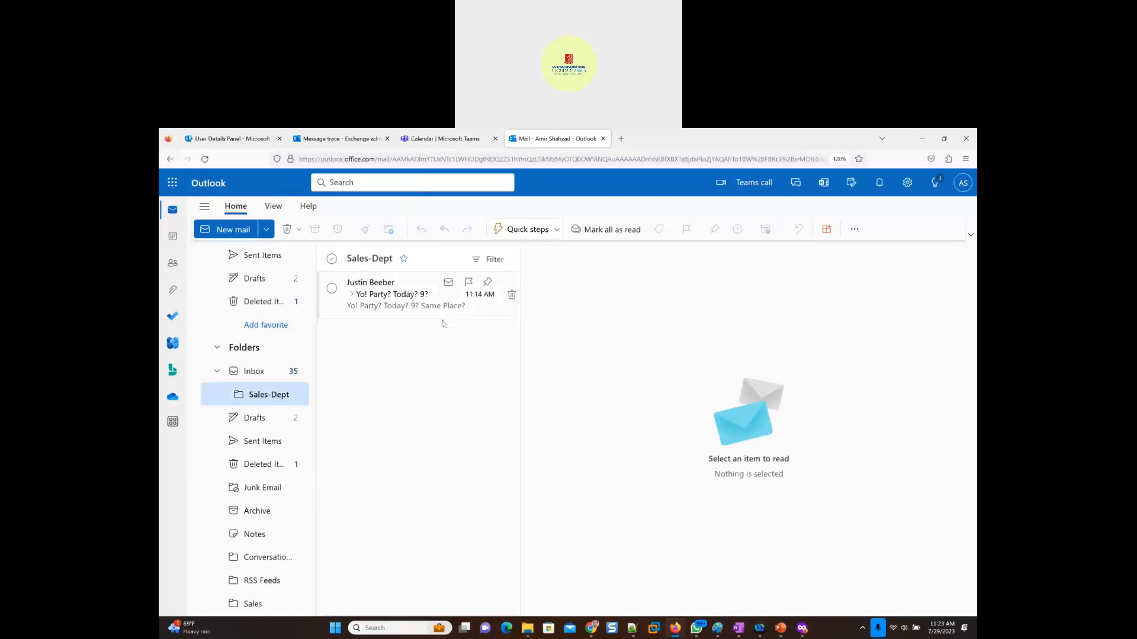
key("alt+Tab")
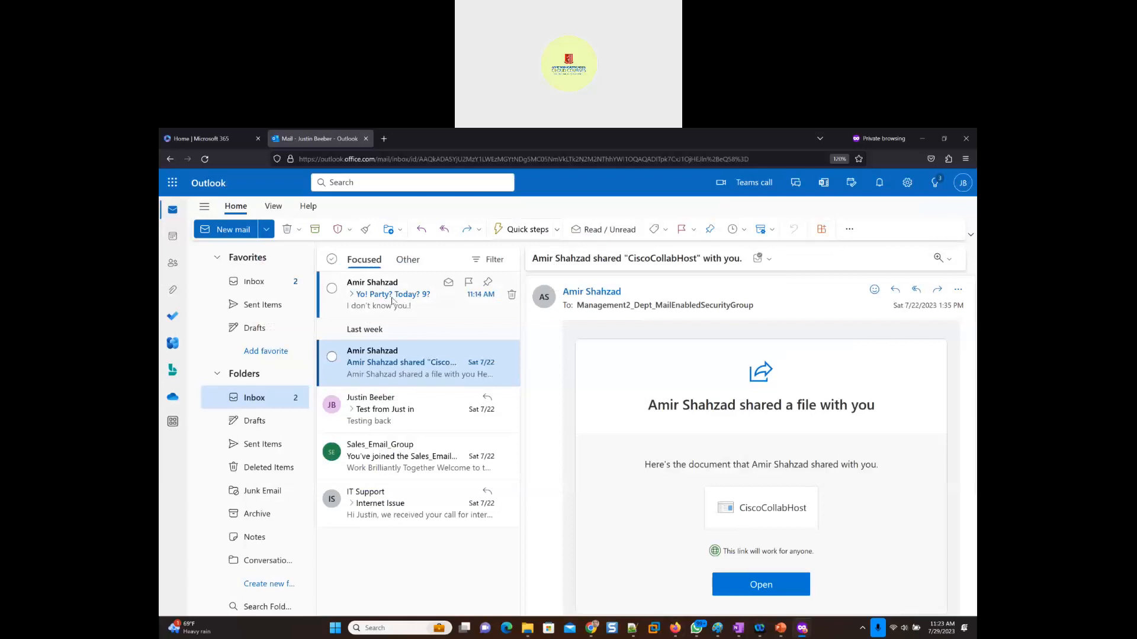
- Send the admin a new email titled 'Testing EMail Tracking' with the subject pasted as its body
left_click(353, 282)
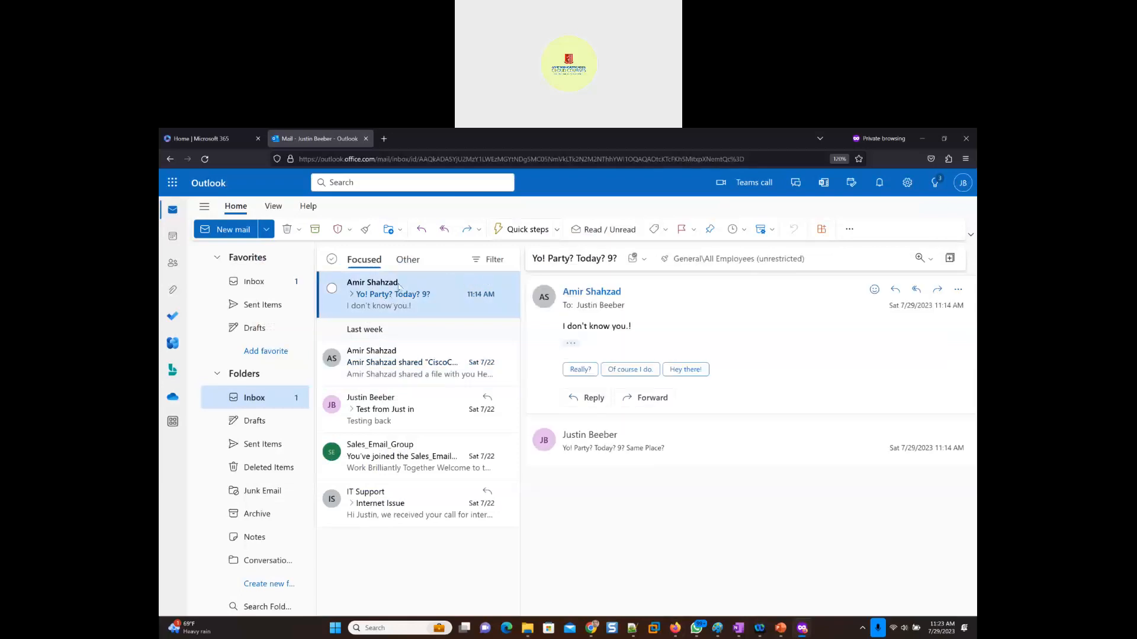
key("n")
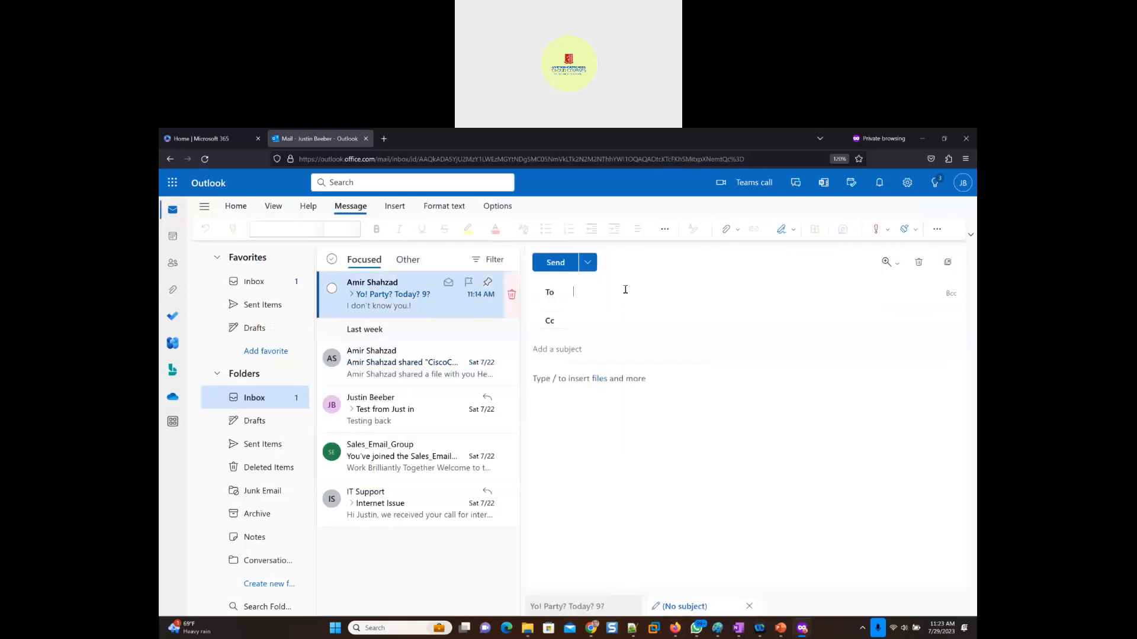
type("amir")
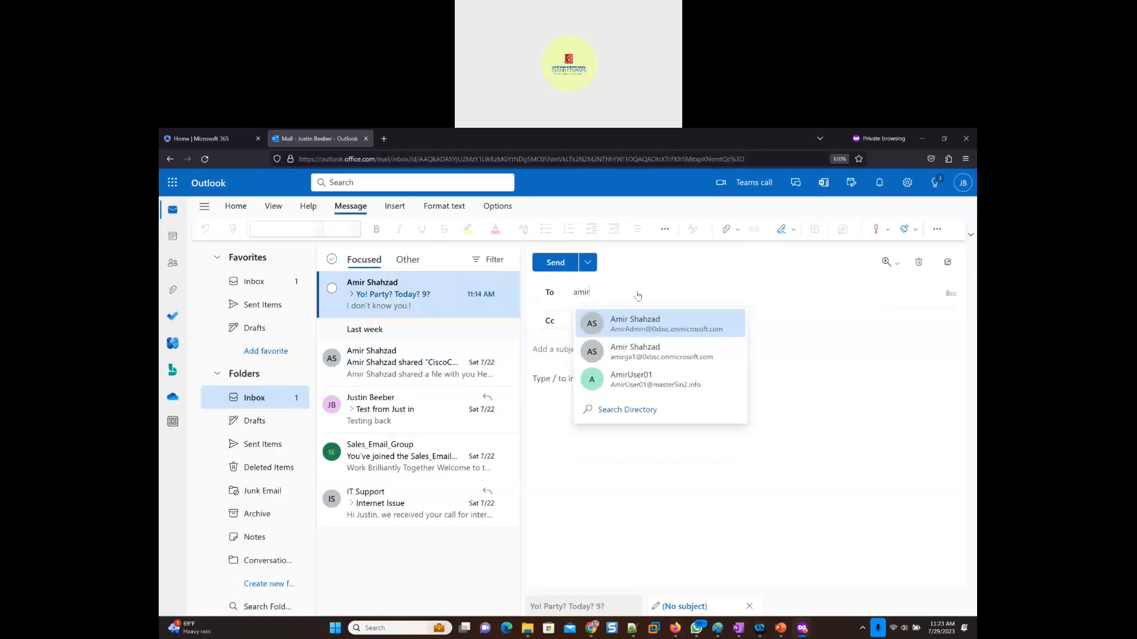
key("Tab")
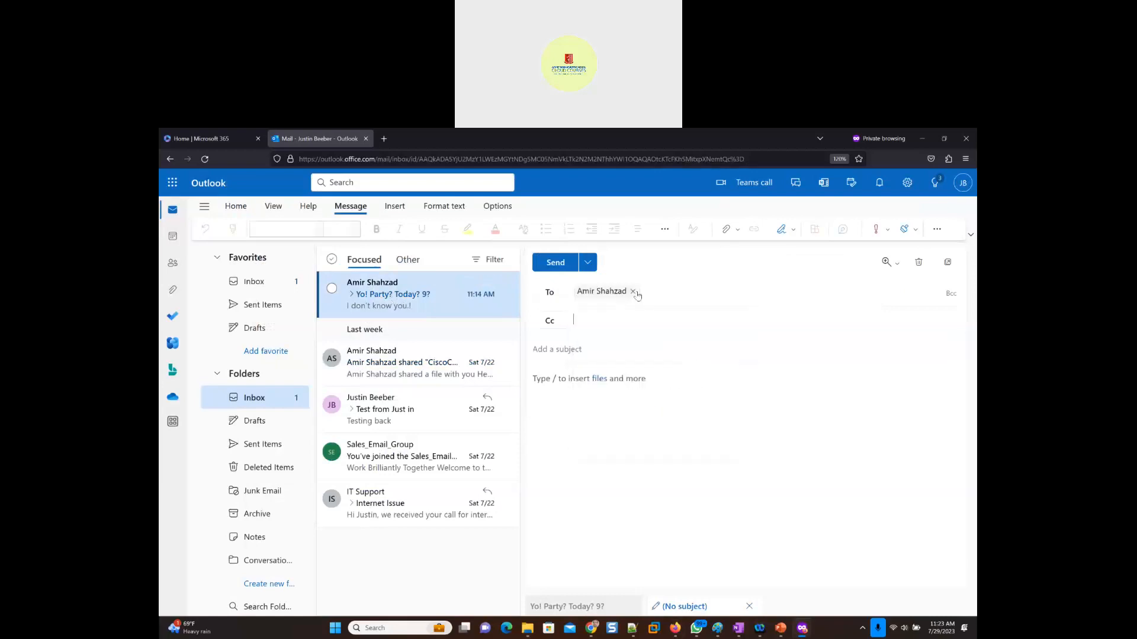
type("Testing EMail Tracking")
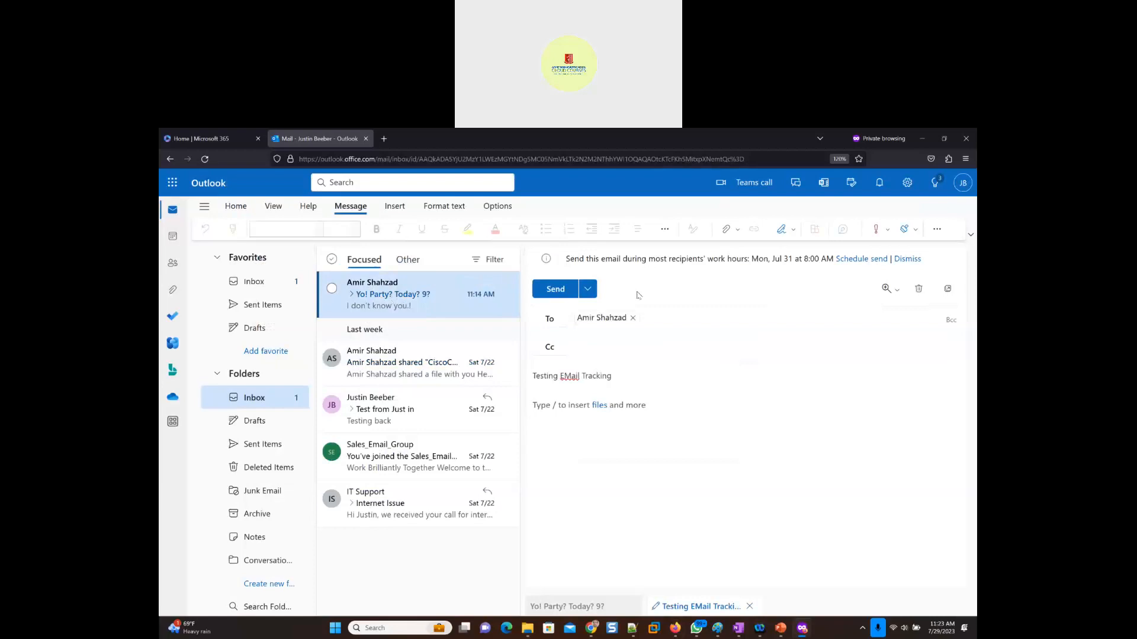
key("ctrl+a")
key("ctrl+c")
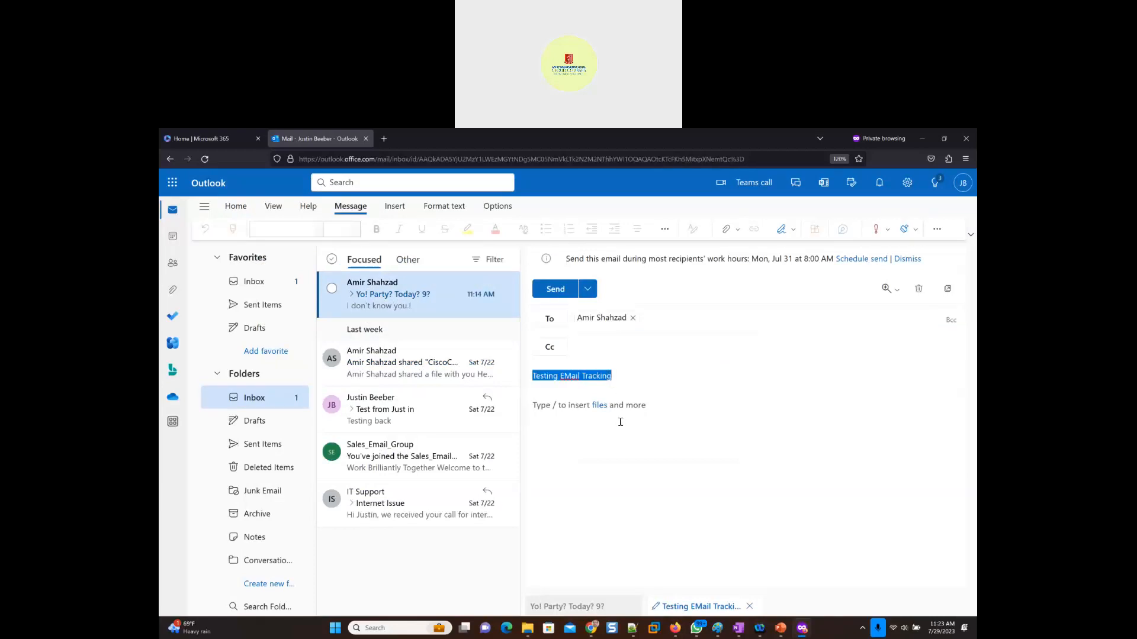
left_click(621, 421)
key("ctrl+v")
left_click(554, 290)
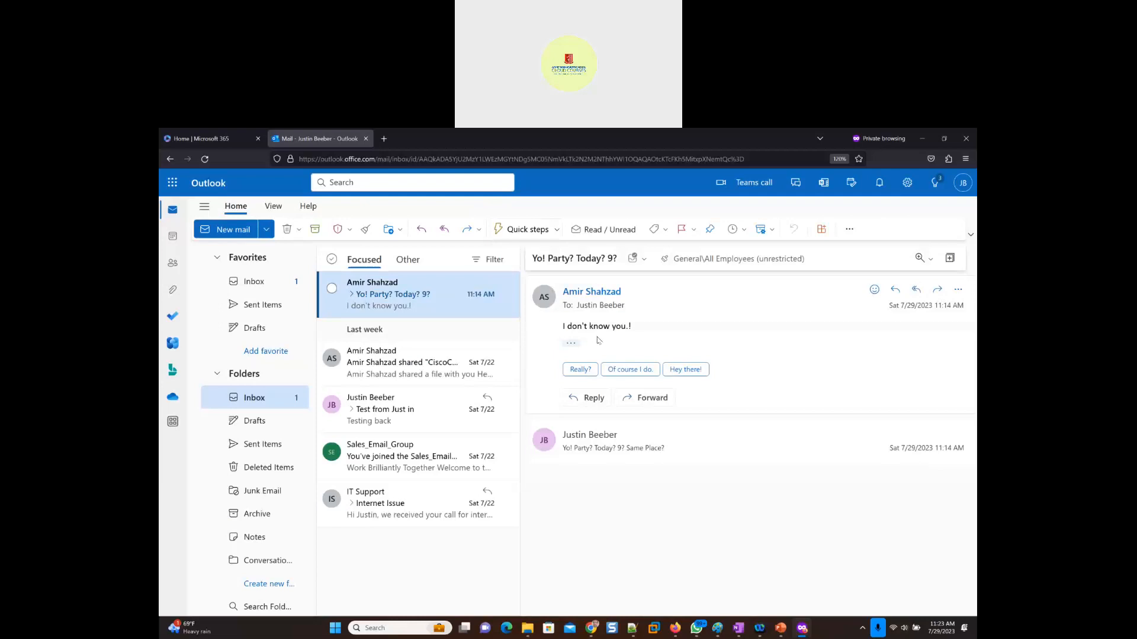
- Confirm 'Testing EMail Tracking' landed in the admin's Sales-Dept folder, then return to the users list
key("alt+Tab")
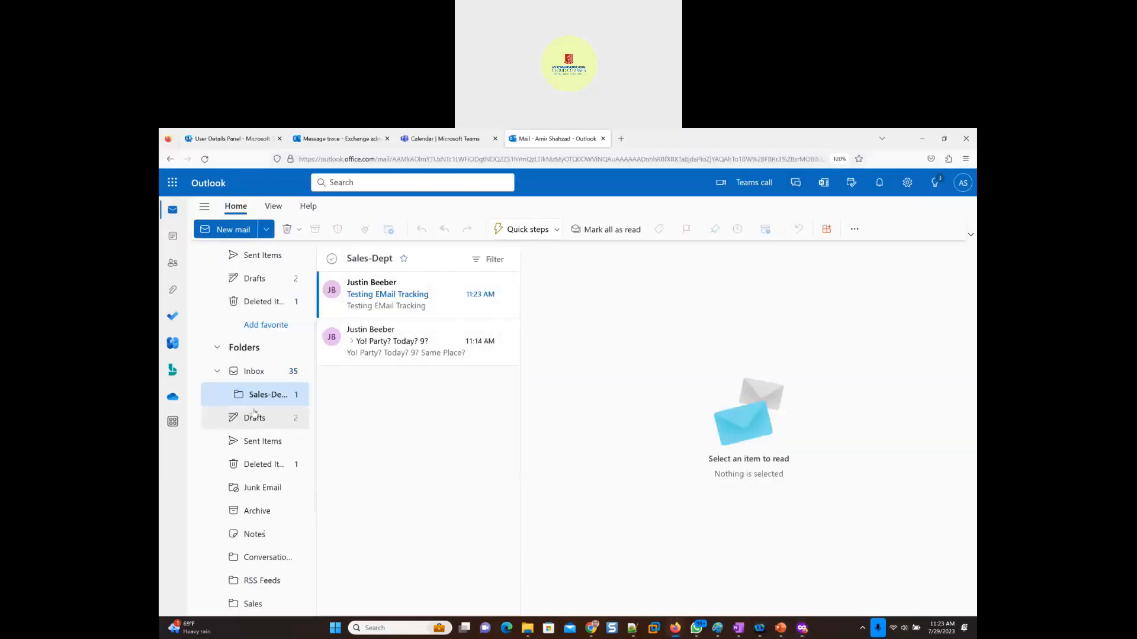
left_click(254, 373)
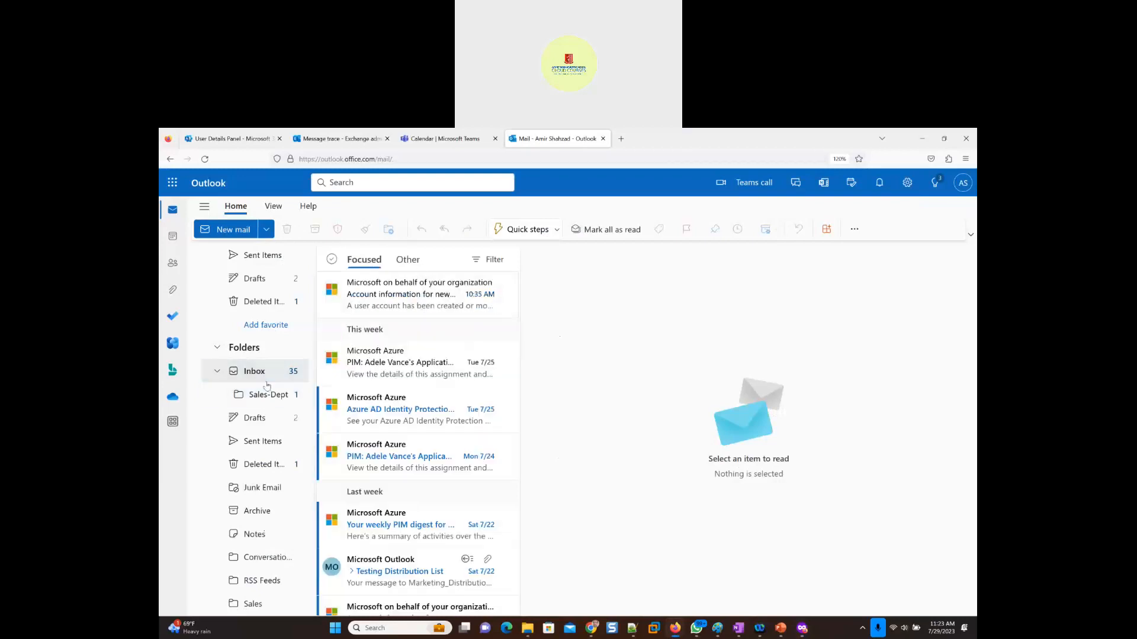
left_click(257, 397)
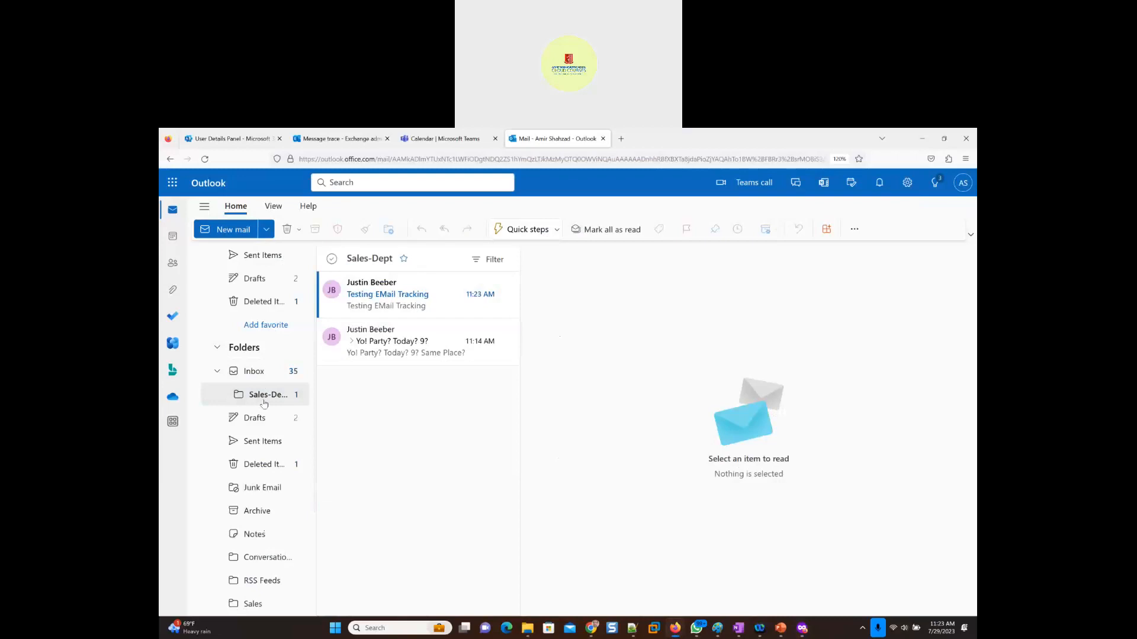
left_click(255, 372)
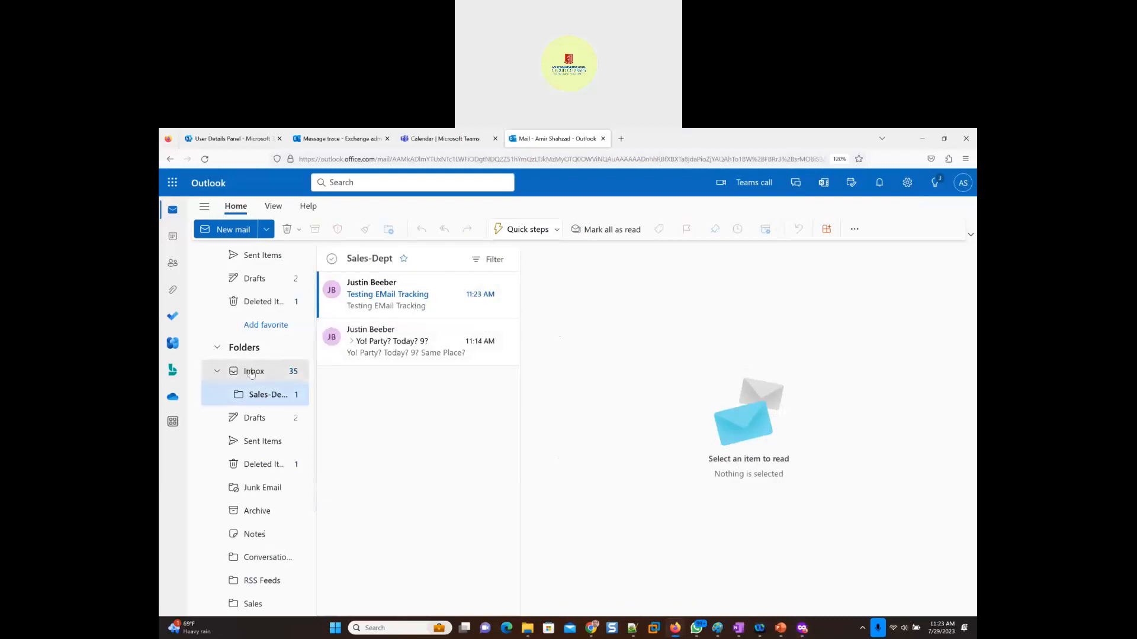
left_click(231, 139)
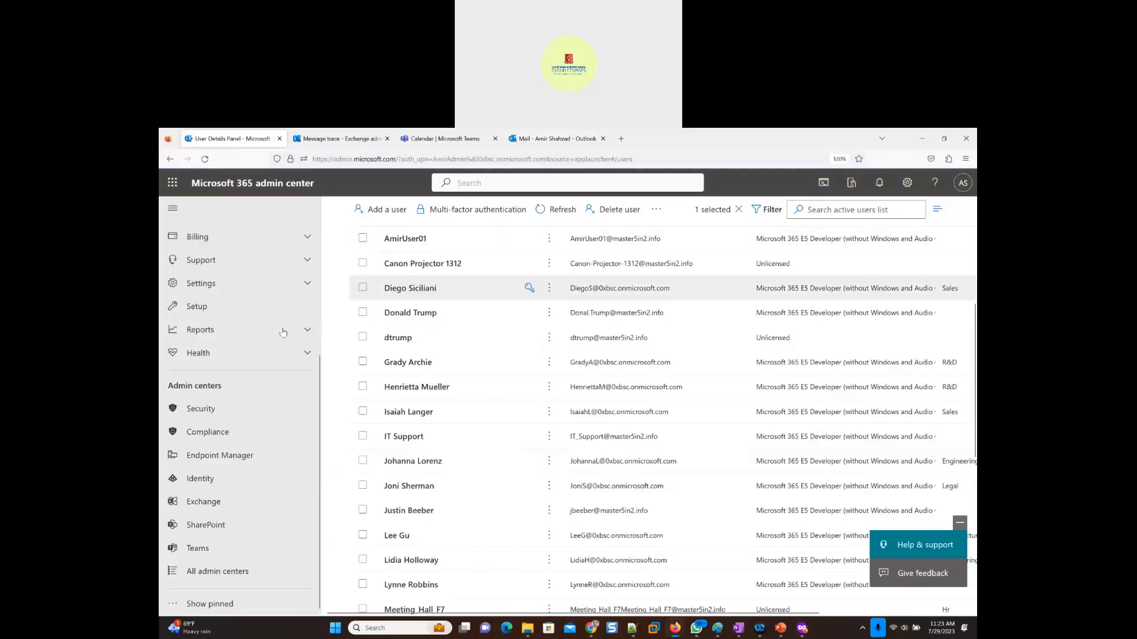
- Close the message details and begin a fresh message trace, then bring up the Outlook mailbox
left_click(355, 142)
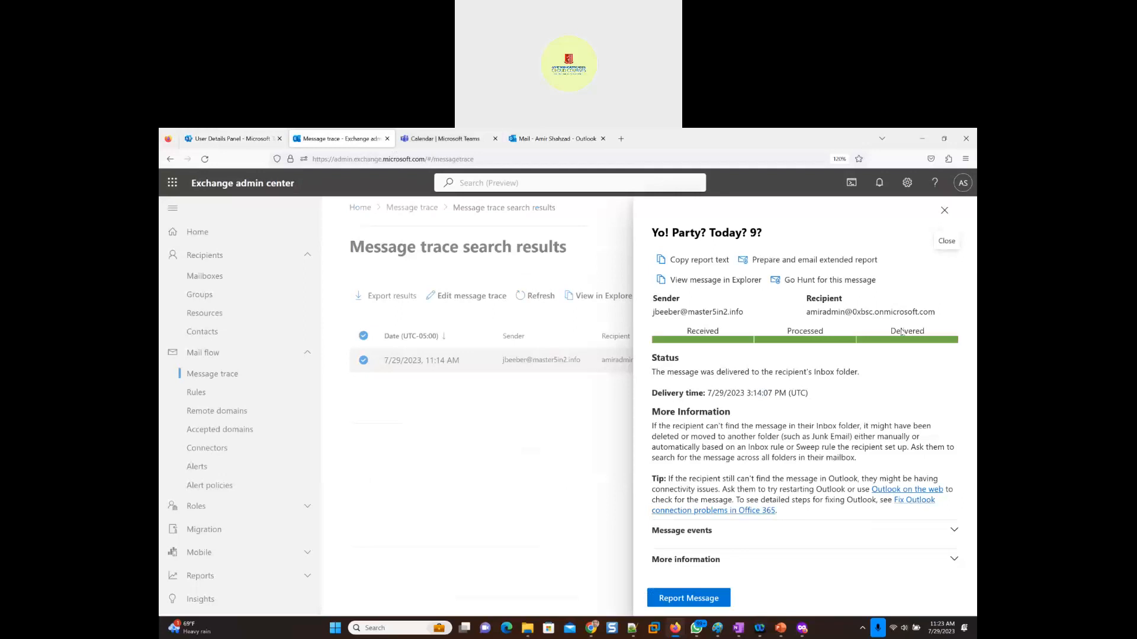
left_click(945, 210)
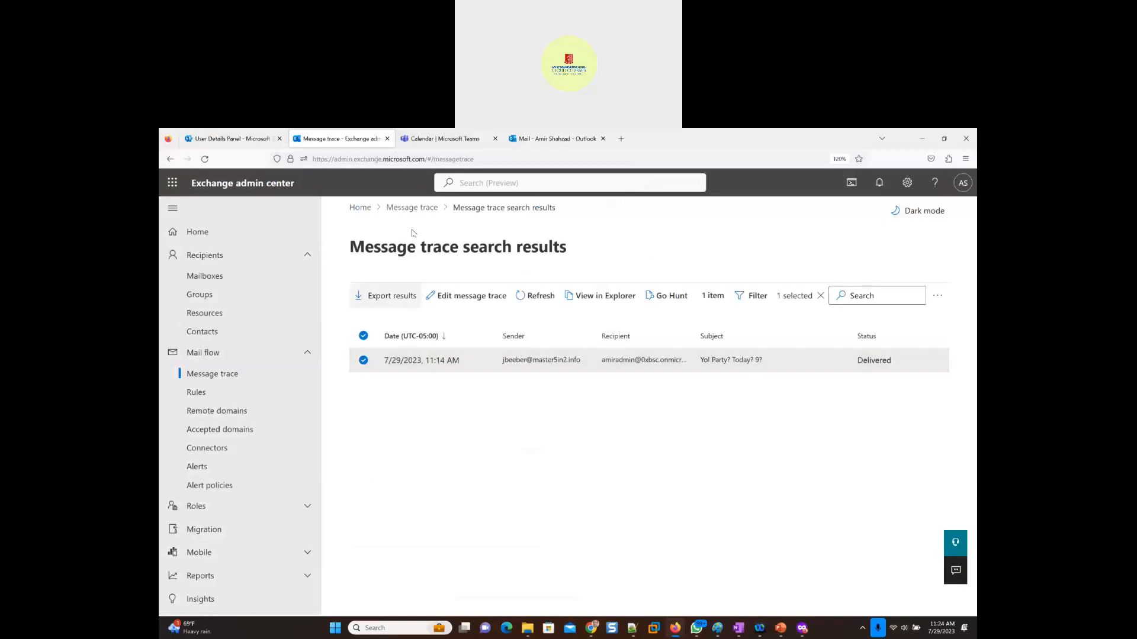
left_click(409, 210)
left_click(385, 358)
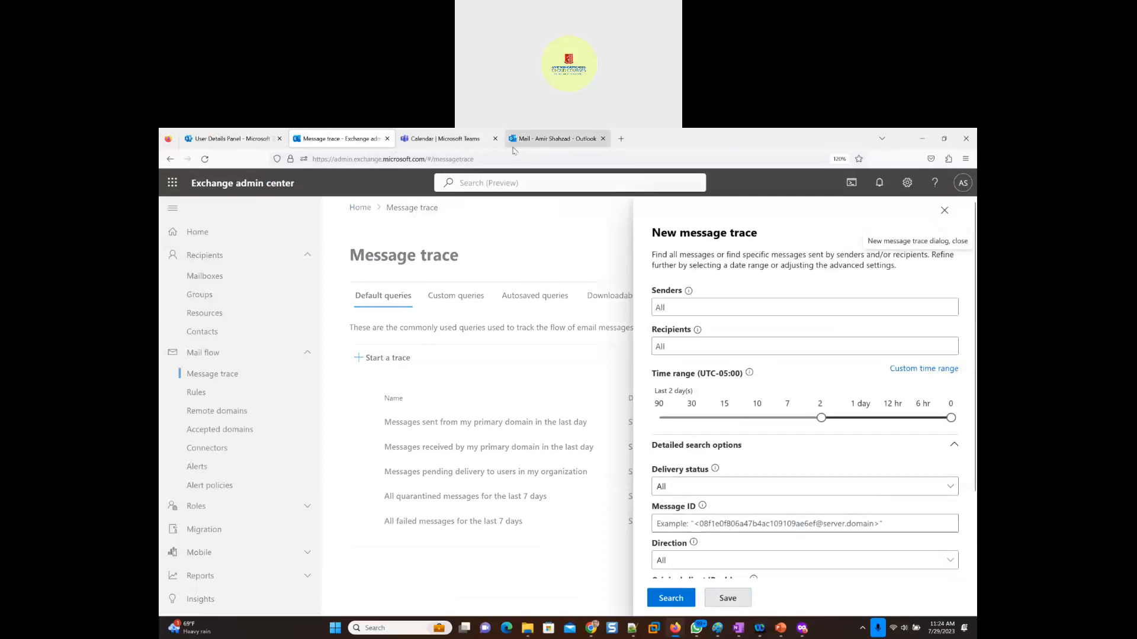
left_click(550, 139)
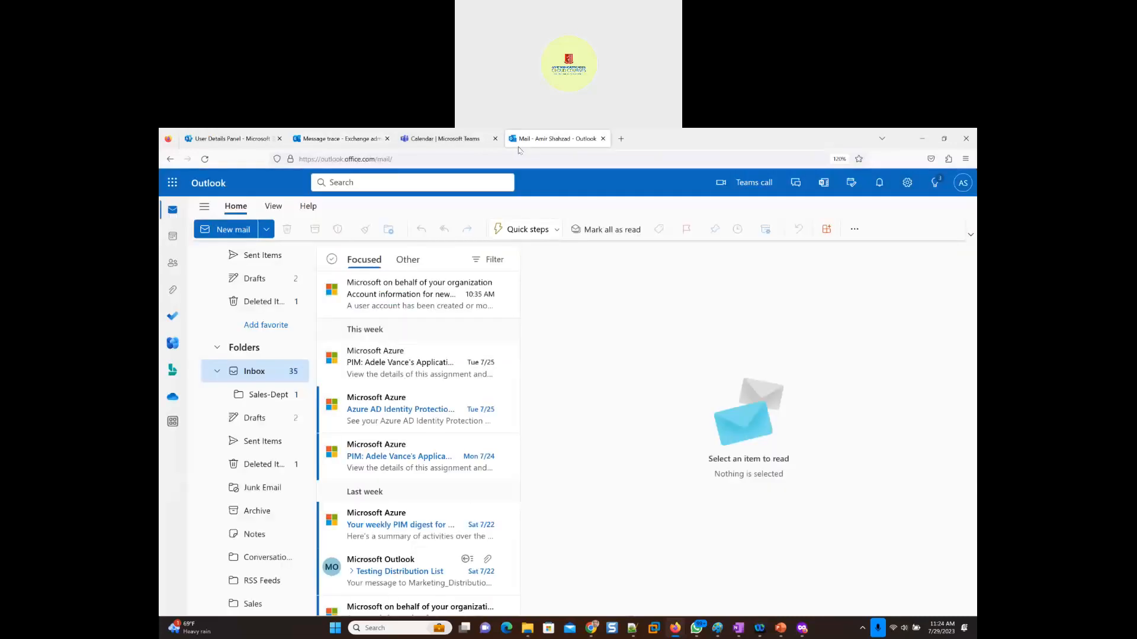
- Open the Testing EMail Tracking email in the Sales-Dept folder
left_click(216, 371)
left_click(217, 371)
left_click(265, 396)
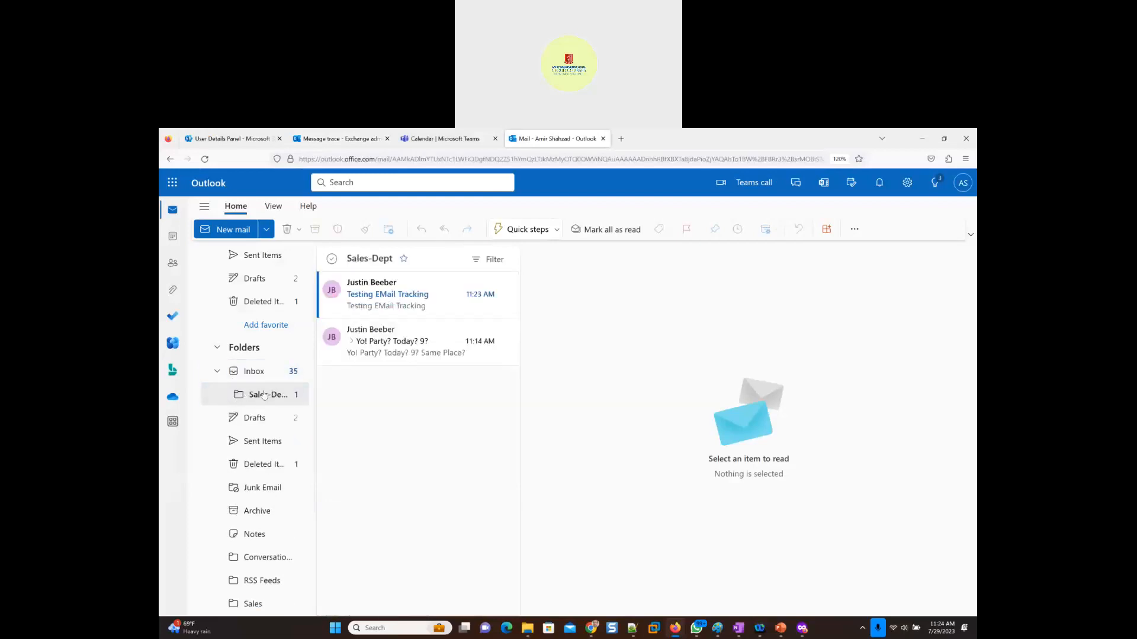
left_click(412, 296)
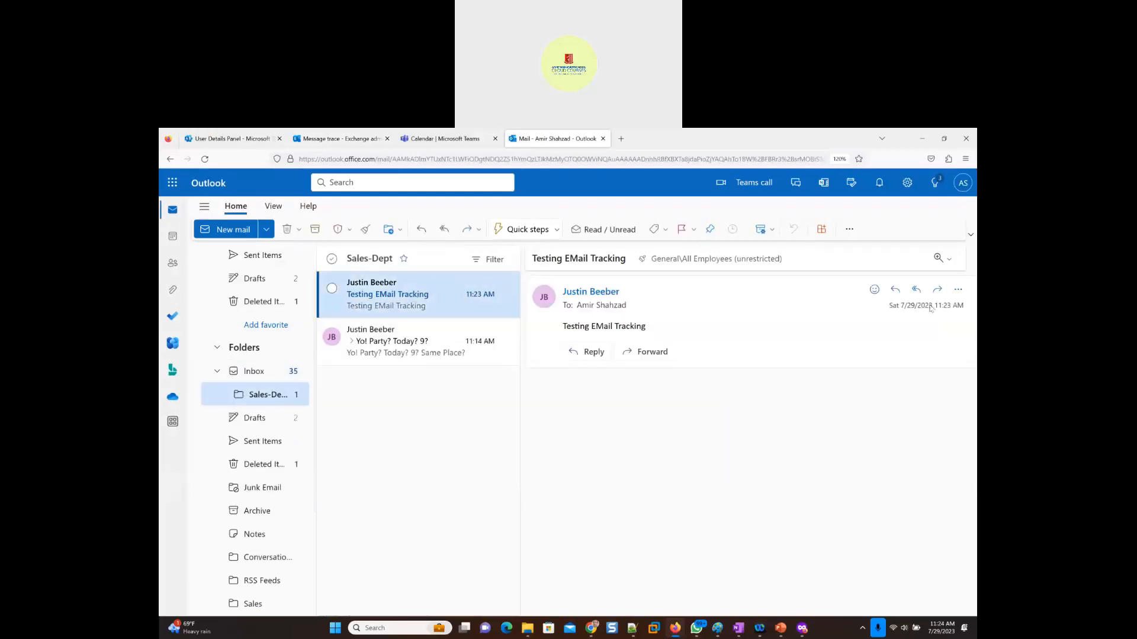
- Show the email's message details and select its Message-ID for the trace
left_click(958, 289)
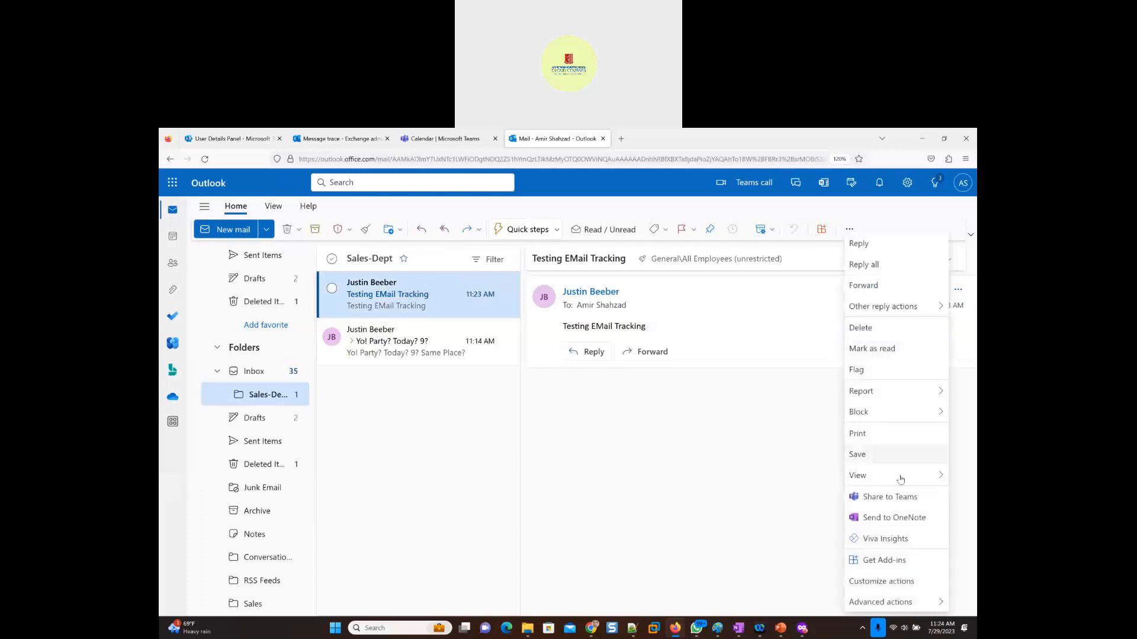
mouse_move(858, 476)
left_click(772, 536)
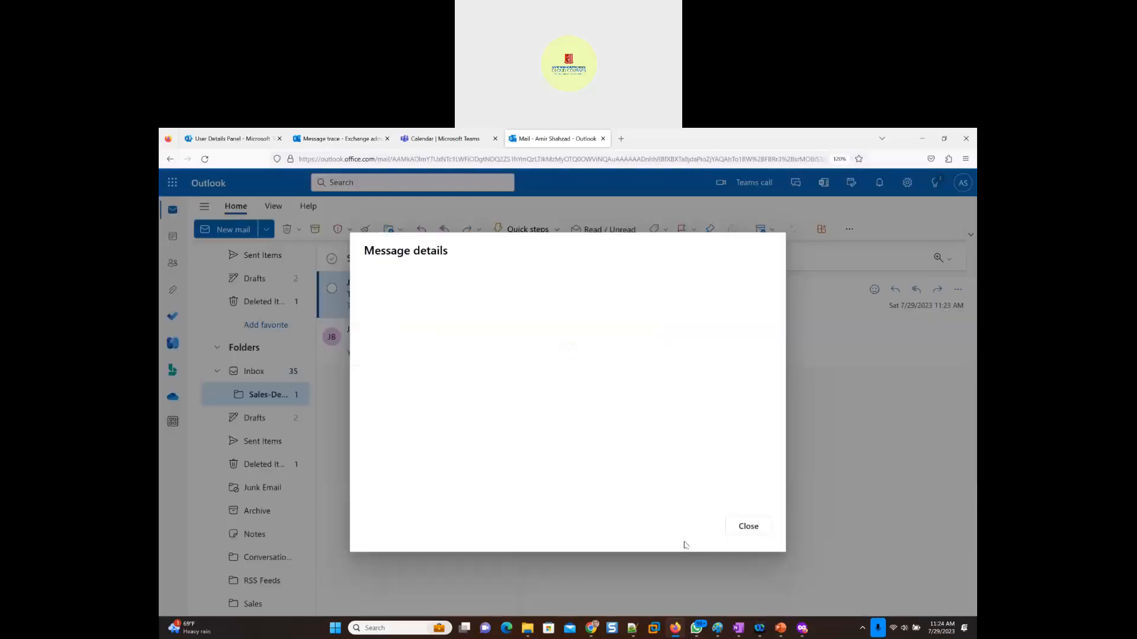
scroll(438, 477, "down", 2)
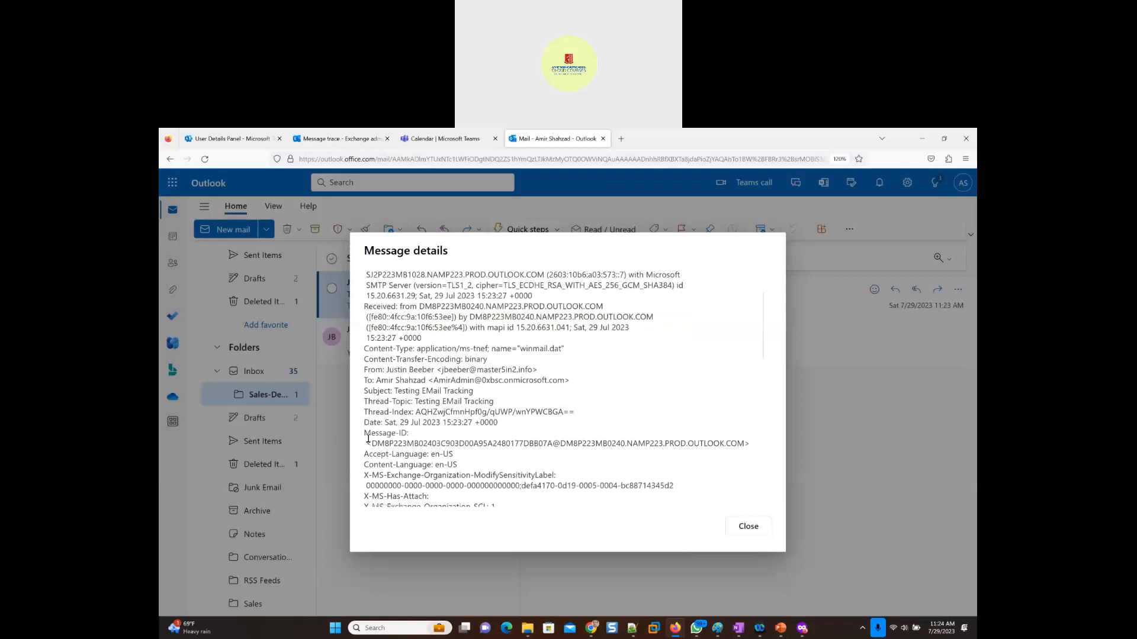
left_click_drag(373, 443, 747, 444)
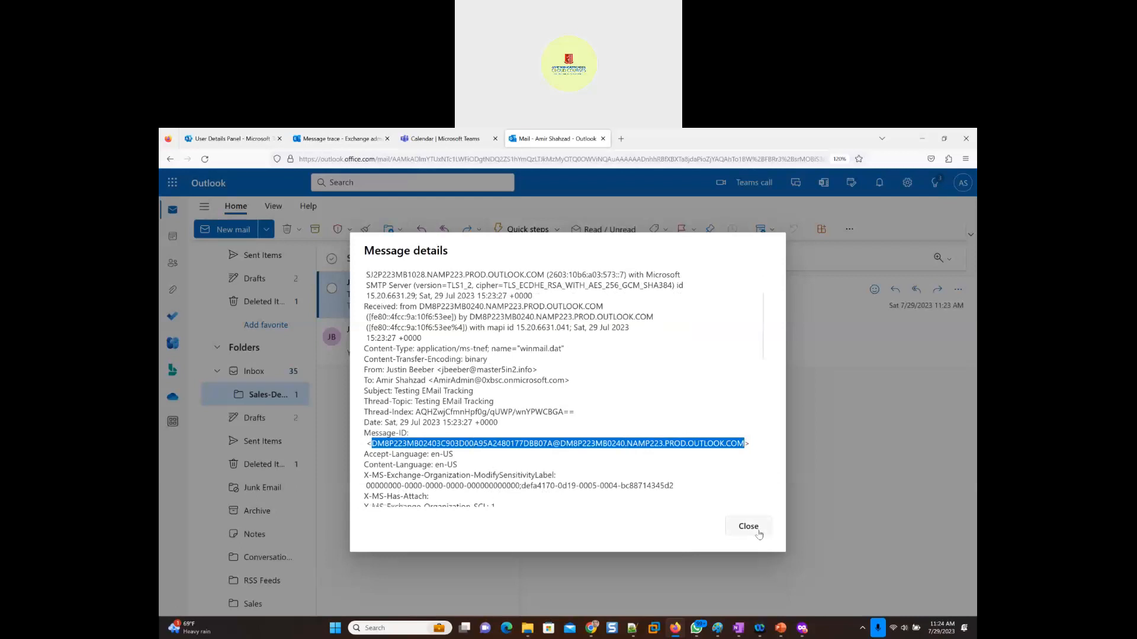
left_click(335, 141)
- Paste the copied Message-ID into the Message ID field and run the trace
left_click(719, 525)
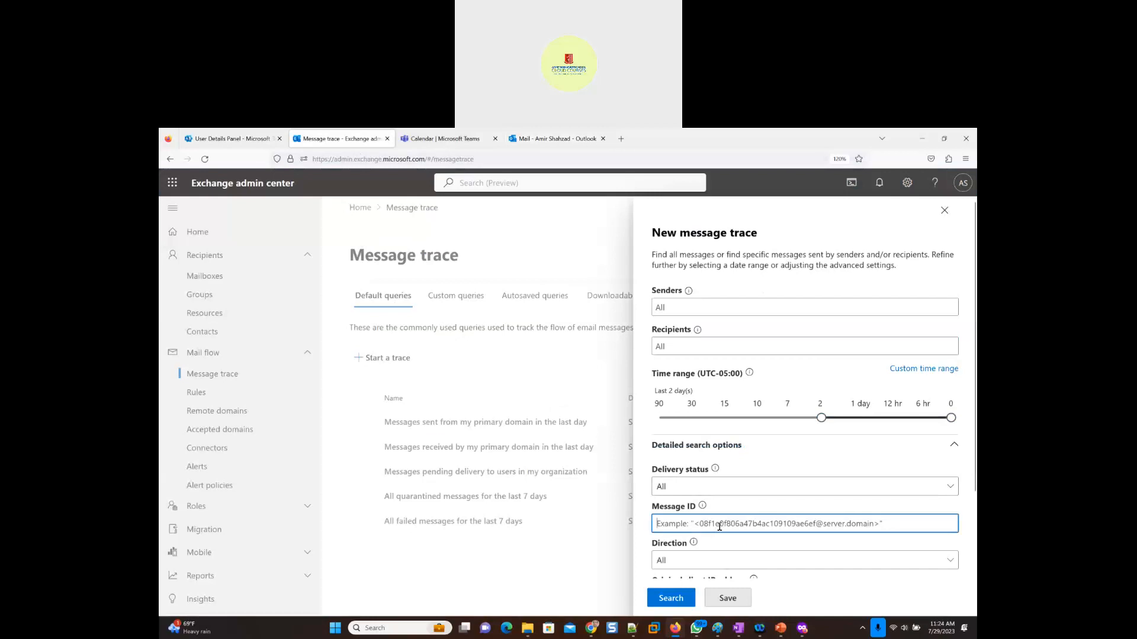
key("ctrl+v")
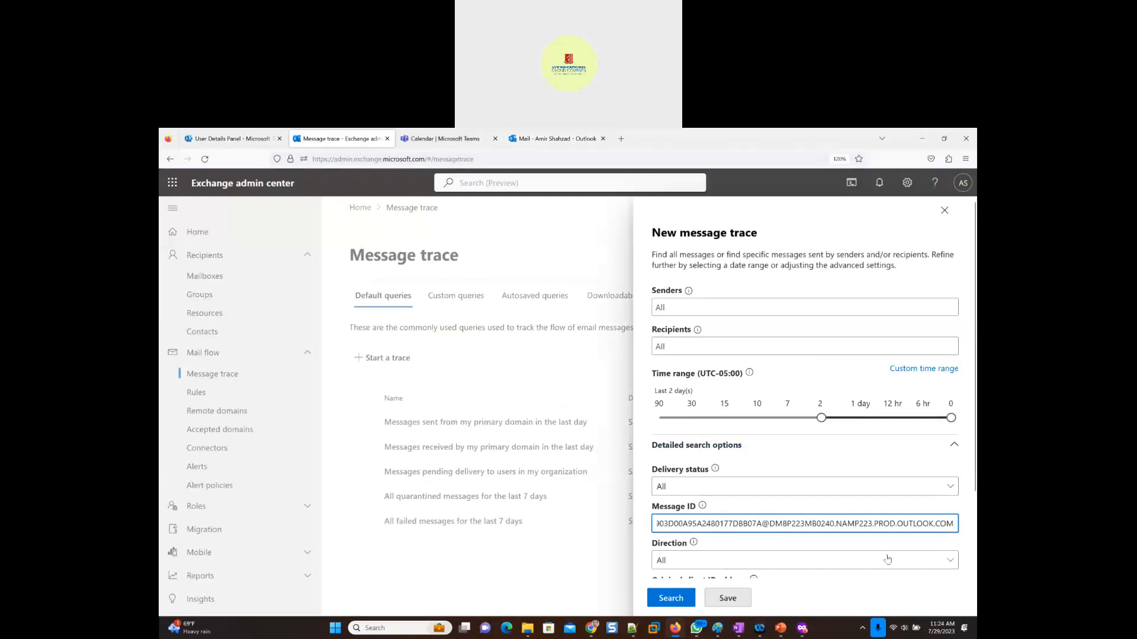
scroll(939, 579, "down", 3)
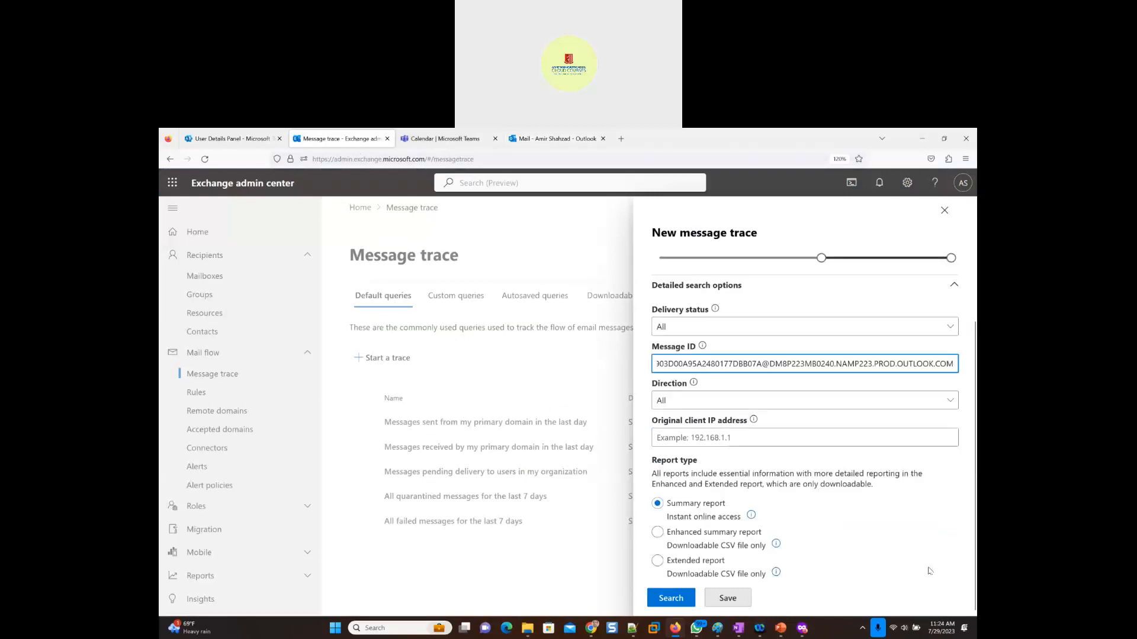
left_click(670, 599)
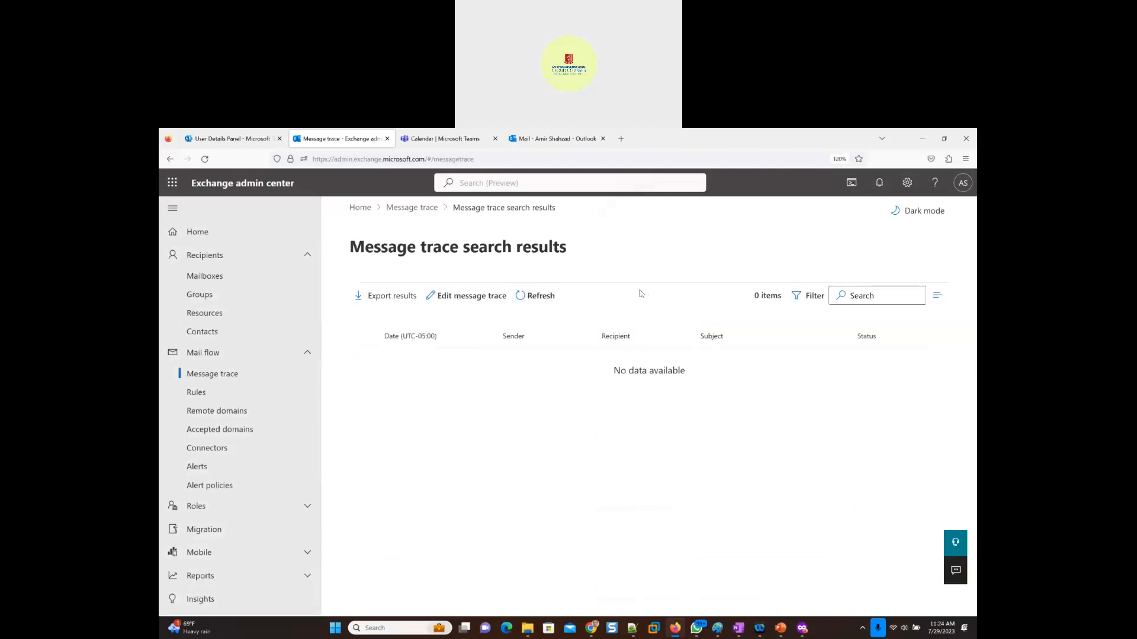
- Refresh until the Testing EMail Tracking result appears, then open its details
left_click(531, 297)
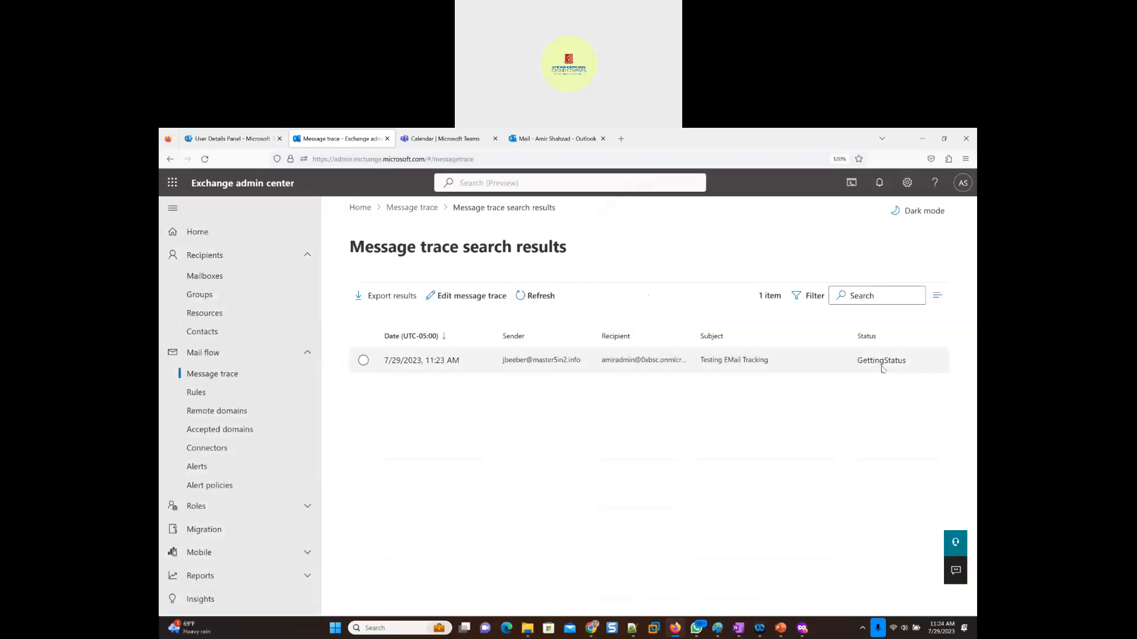
left_click(533, 299)
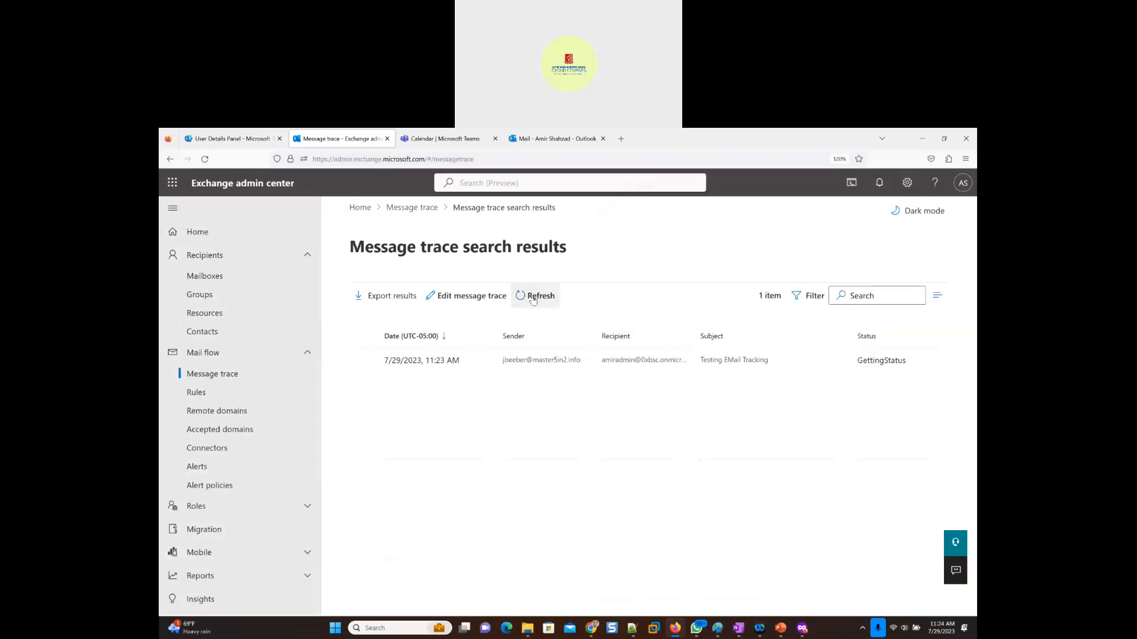
left_click(533, 299)
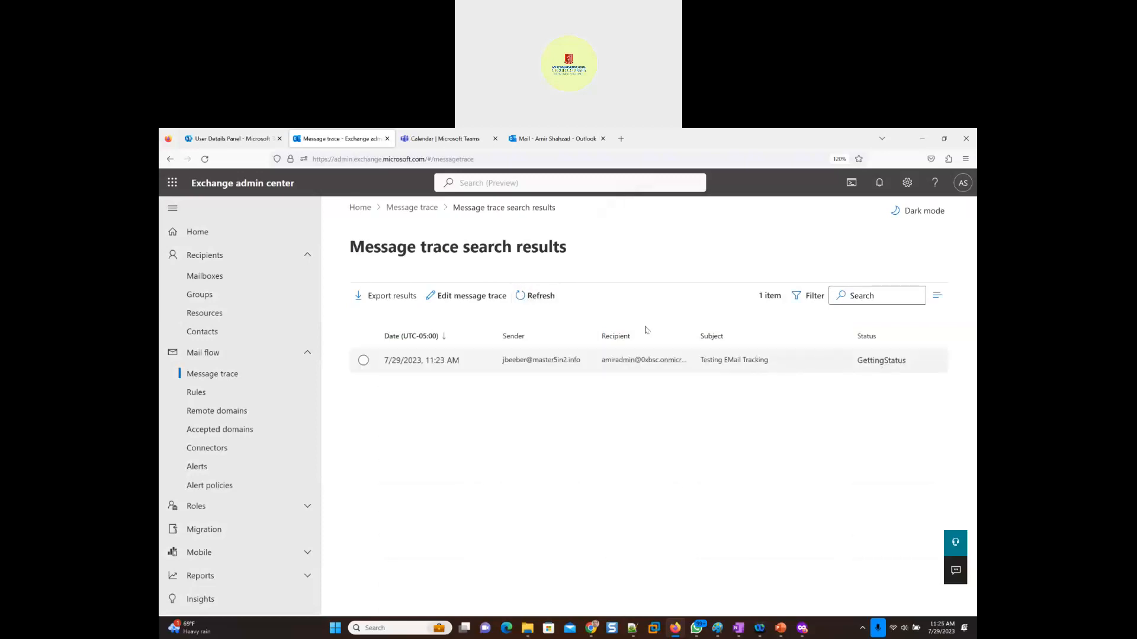
left_click(537, 297)
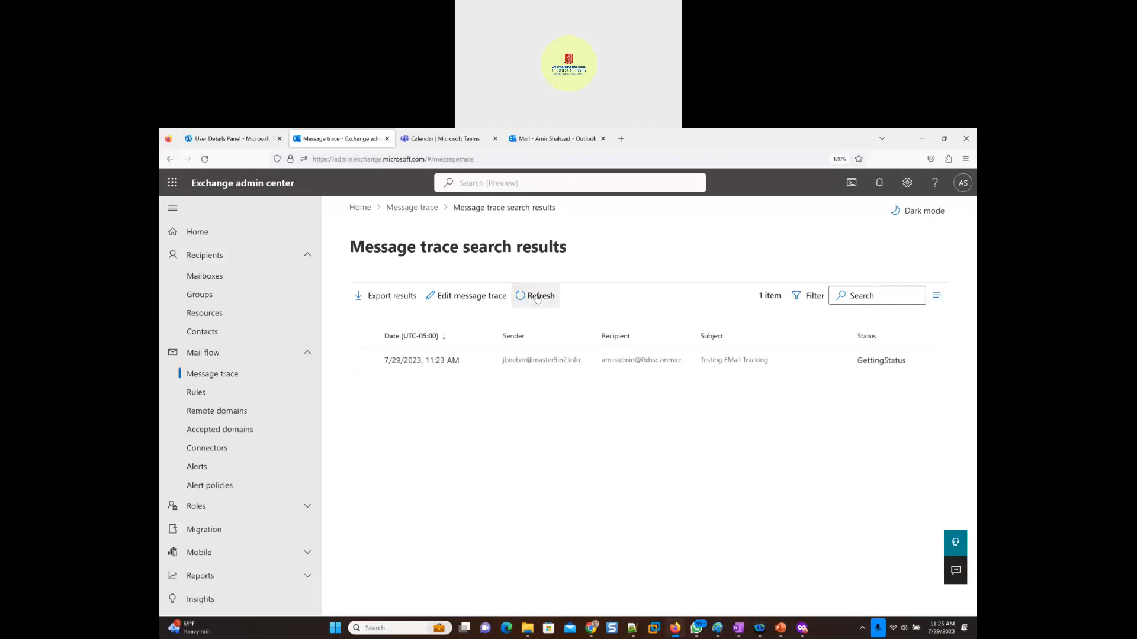
left_click(531, 302)
left_click(402, 365)
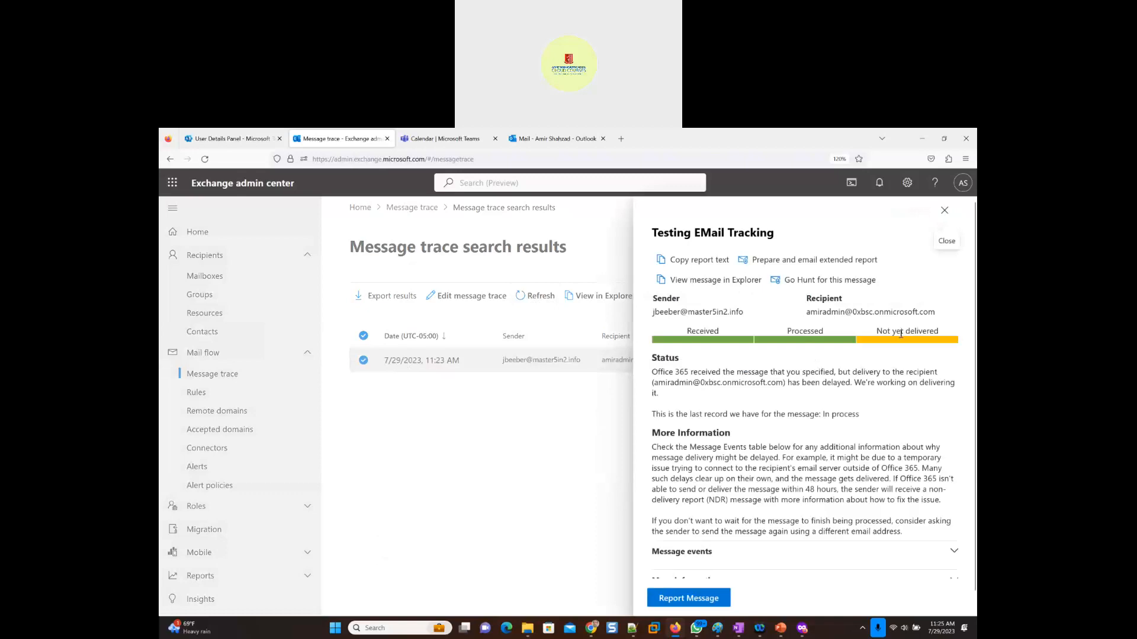
- Expand message events, inspect the Receive and Submit event details, then close the flyout
scroll(814, 438, "down", 1)
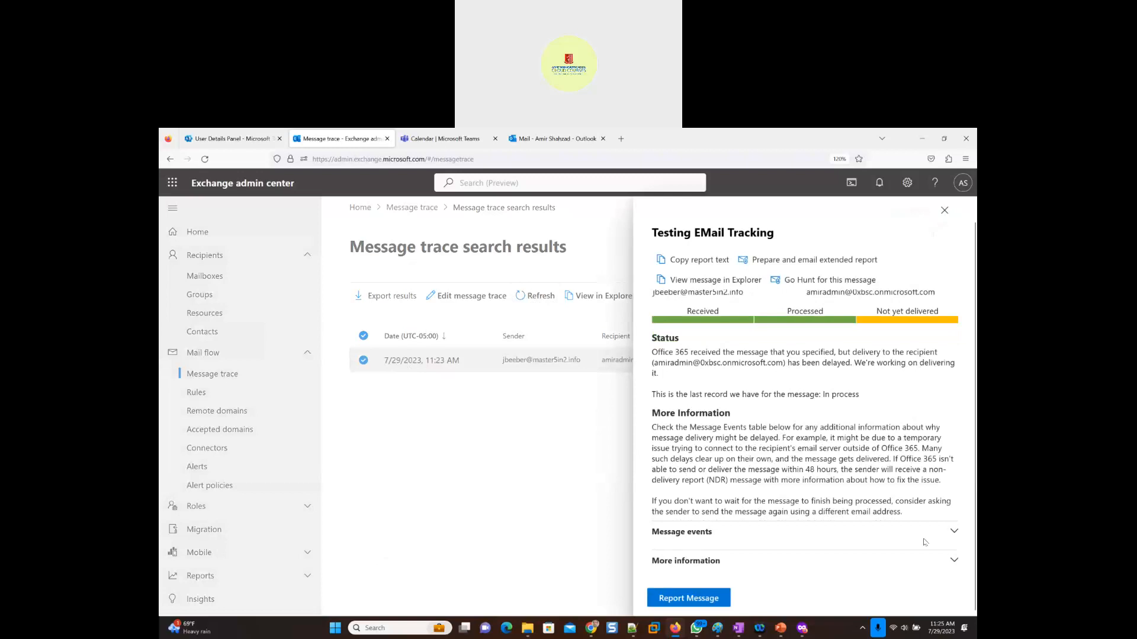
left_click(954, 532)
scroll(845, 468, "down", 2)
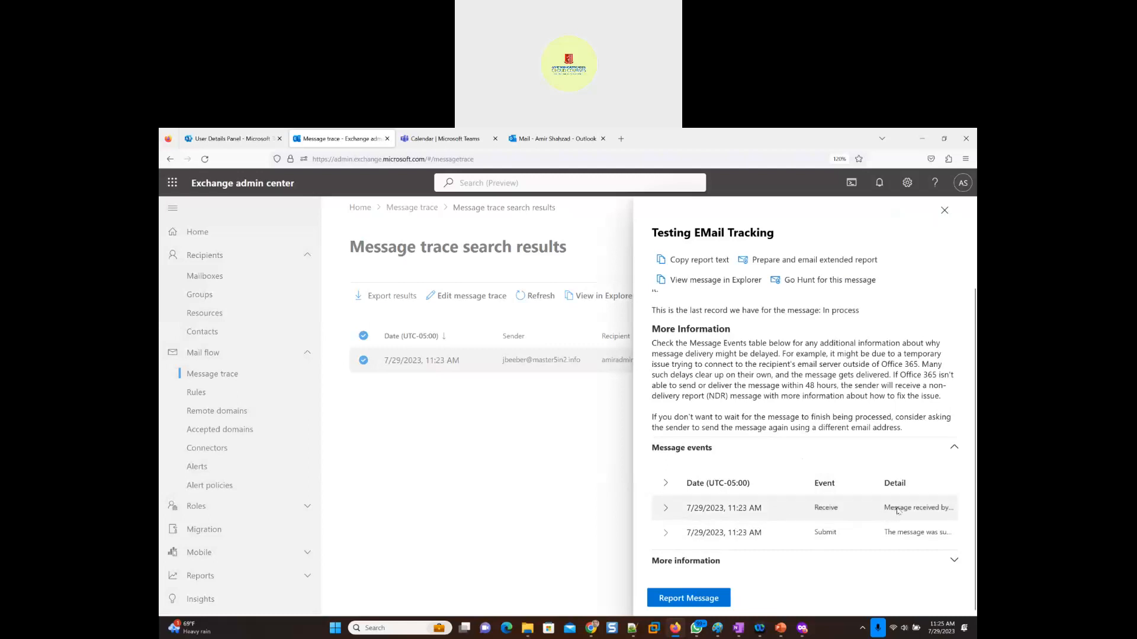
left_click(667, 510)
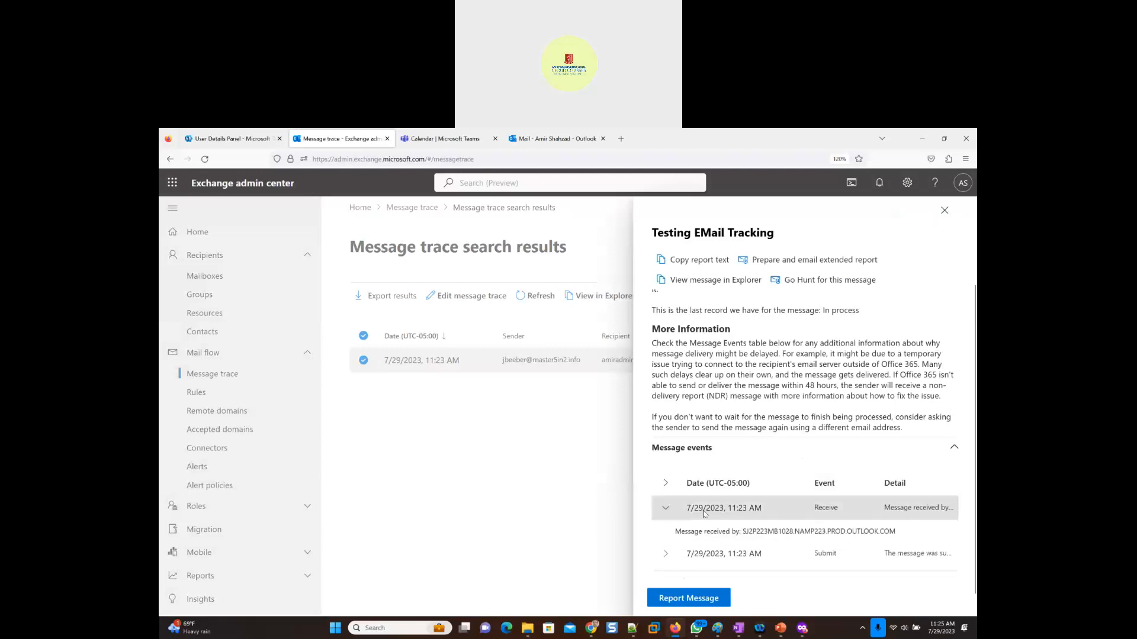
scroll(703, 513, "down", 1)
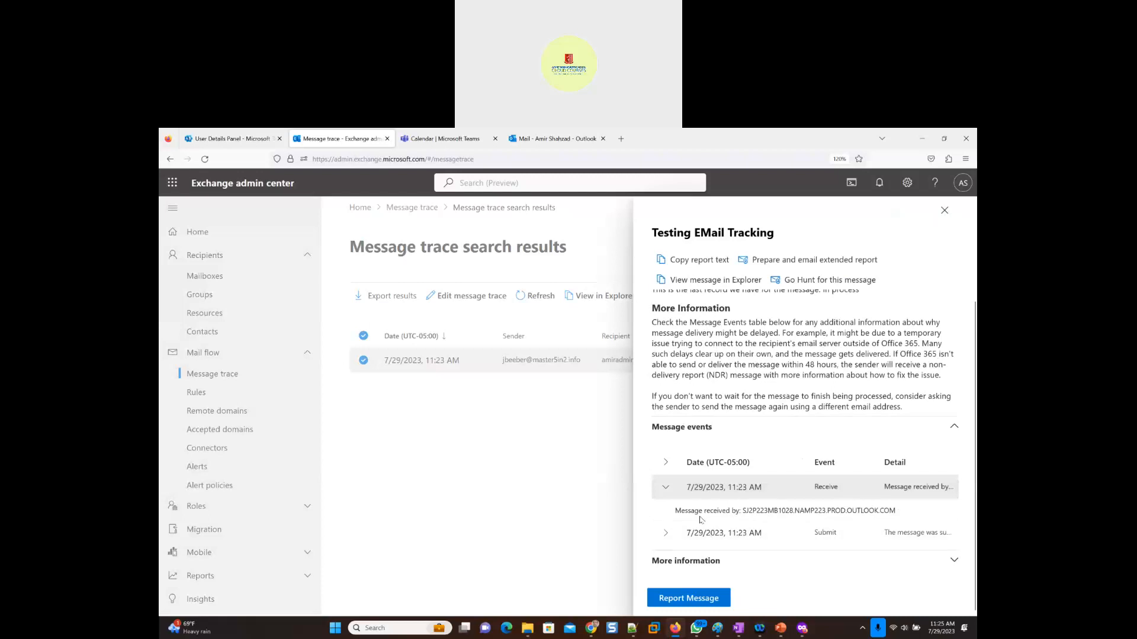
left_click(664, 535)
scroll(737, 536, "down", 1)
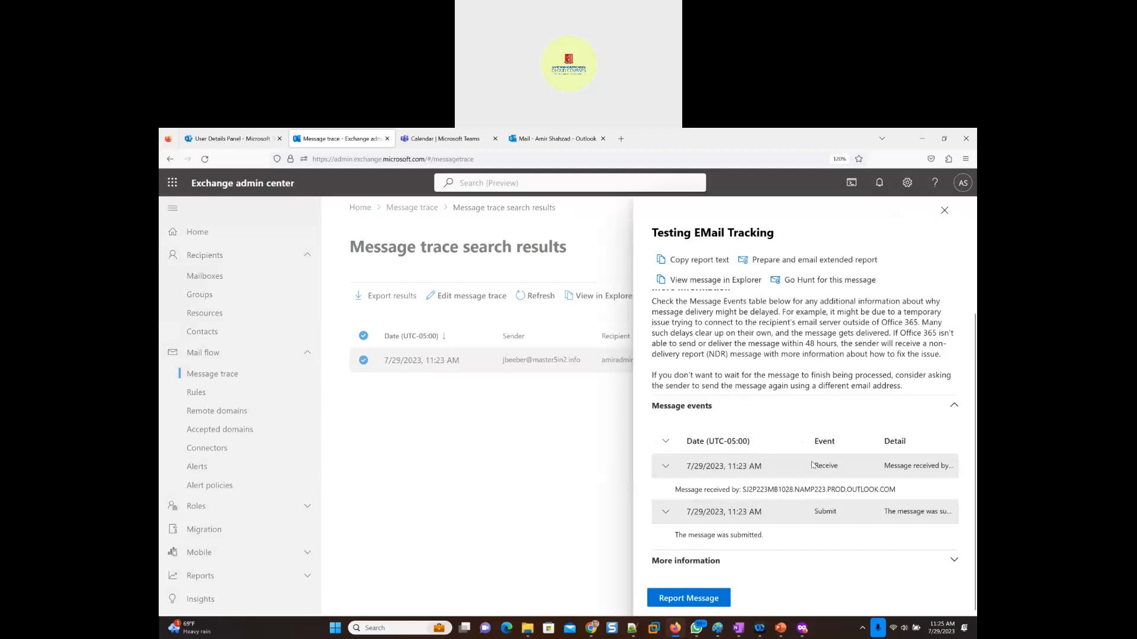
scroll(796, 418, "up", 3)
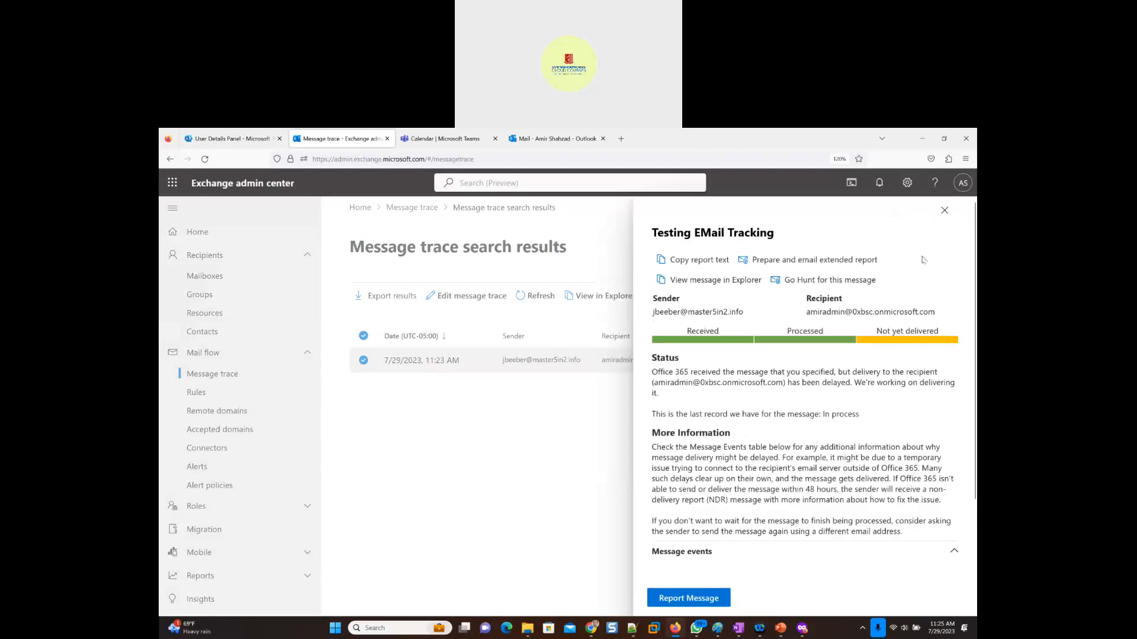
left_click(945, 211)
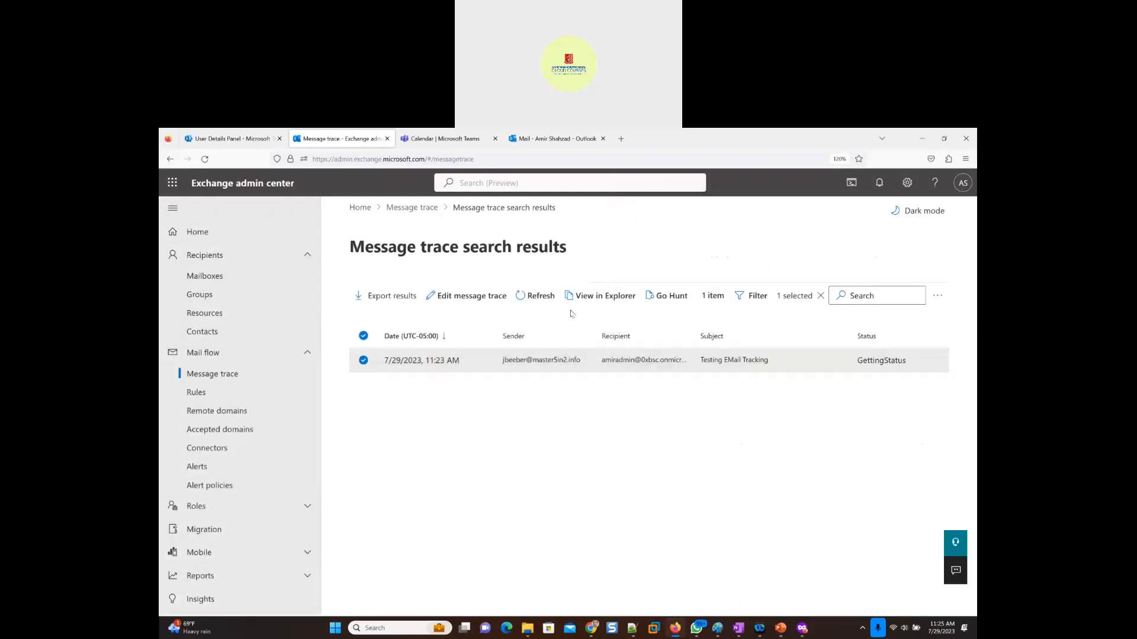
- Refresh to show Delivered, open the message details and highlight the Sales-Dept delivery folder
left_click(517, 297)
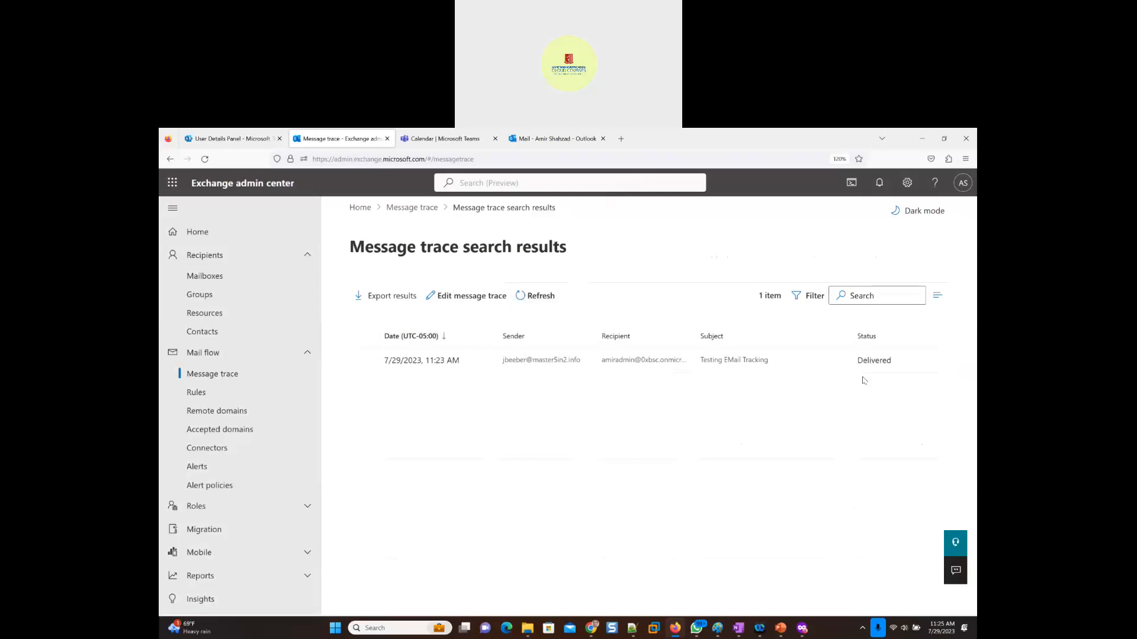
left_click(430, 363)
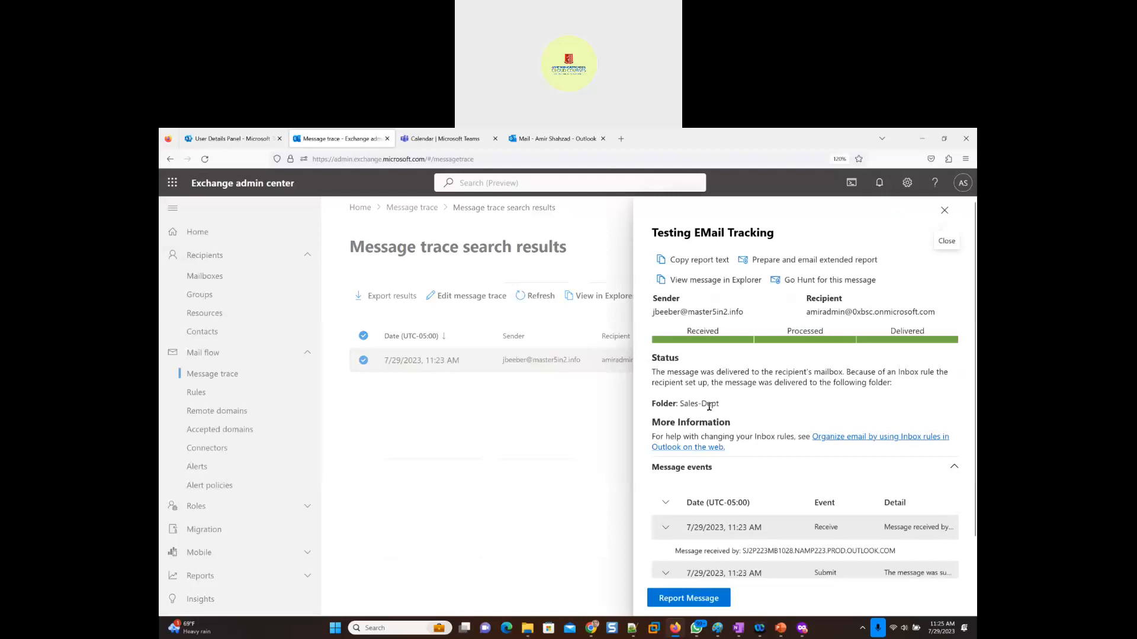
left_click_drag(720, 404, 678, 405)
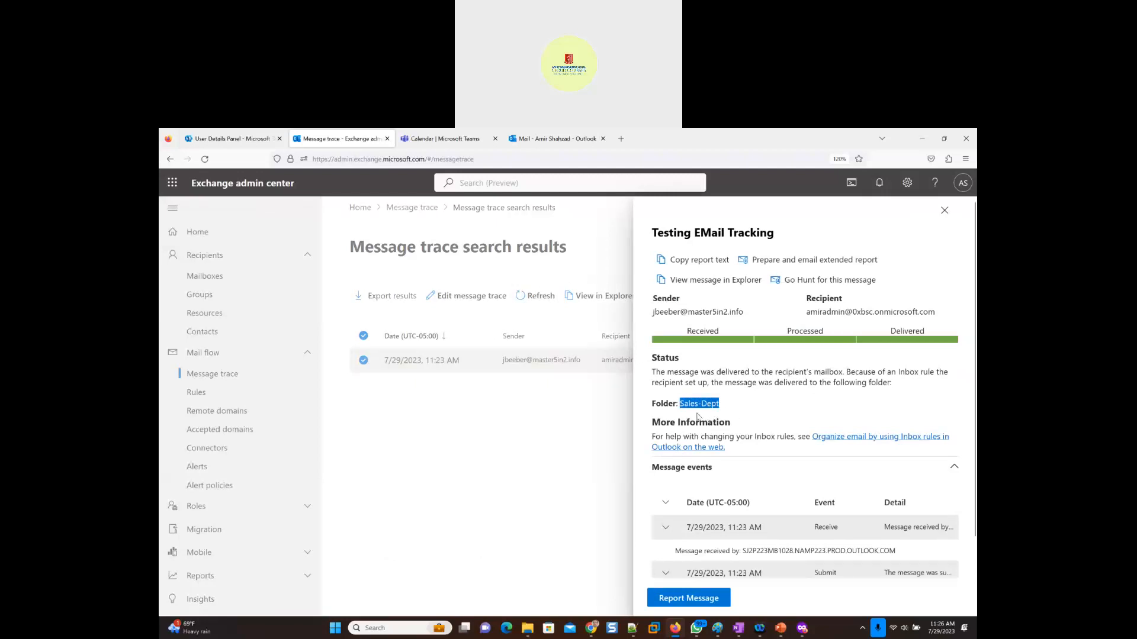
- Re-highlight the Sales-Dept folder name several times, then close the details flyout
left_click(727, 407)
left_click_drag(718, 404, 682, 407)
left_click(682, 404)
left_click_drag(681, 404, 739, 409)
left_click(682, 404)
left_click_drag(682, 403, 722, 408)
left_click(944, 211)
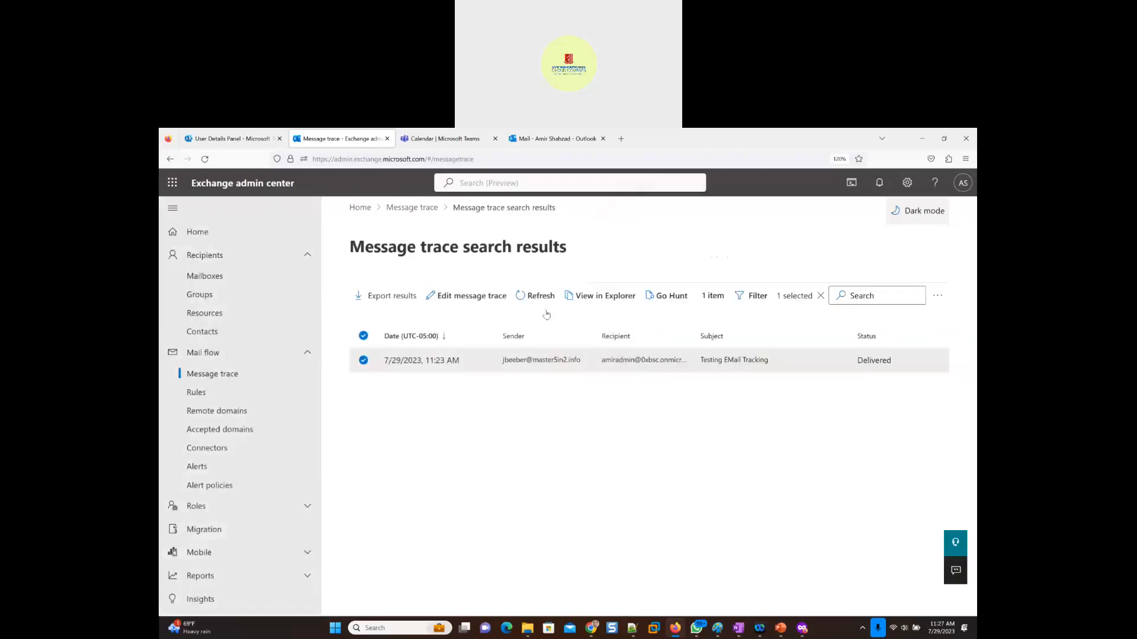
- Start a new message trace with a 90-day range, switched to custom start and end dates
left_click(418, 213)
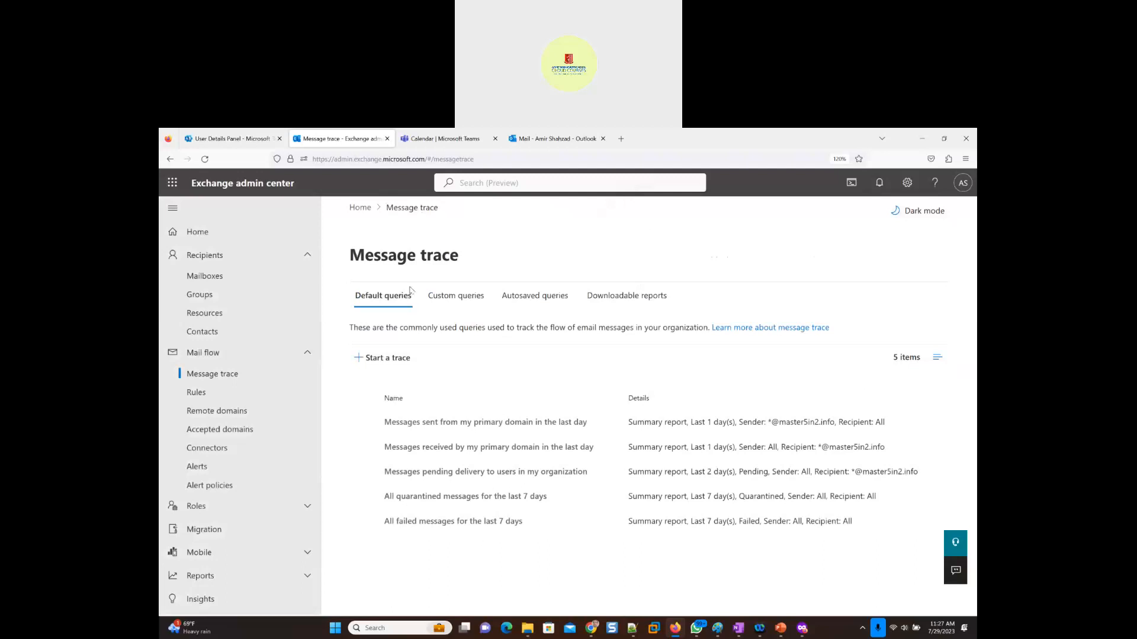
left_click(371, 358)
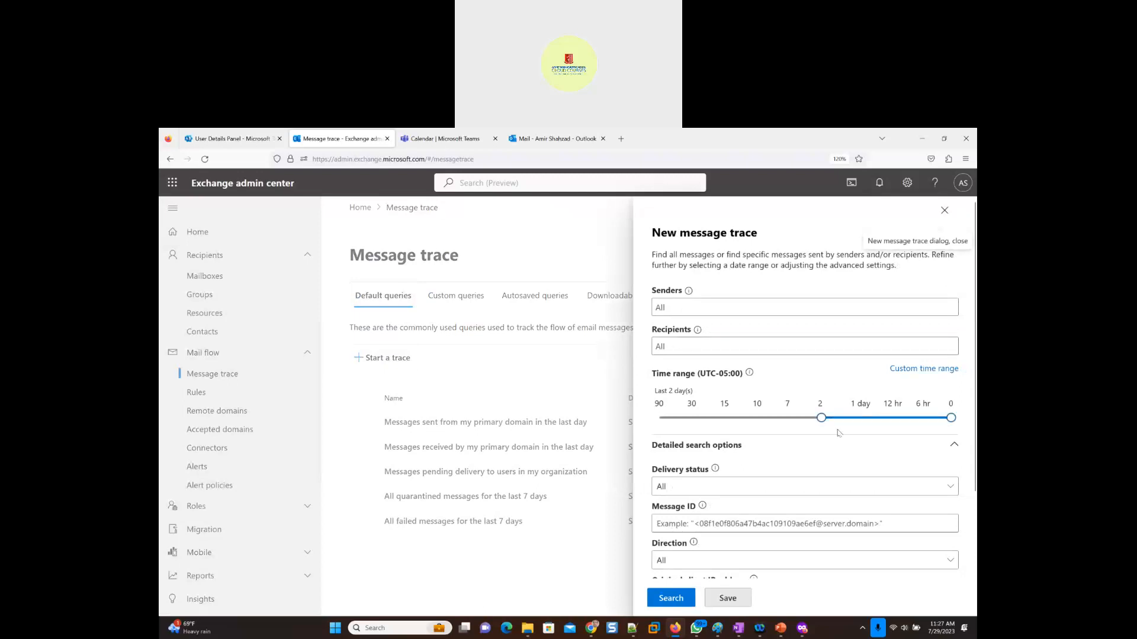
left_click_drag(718, 423, 659, 424)
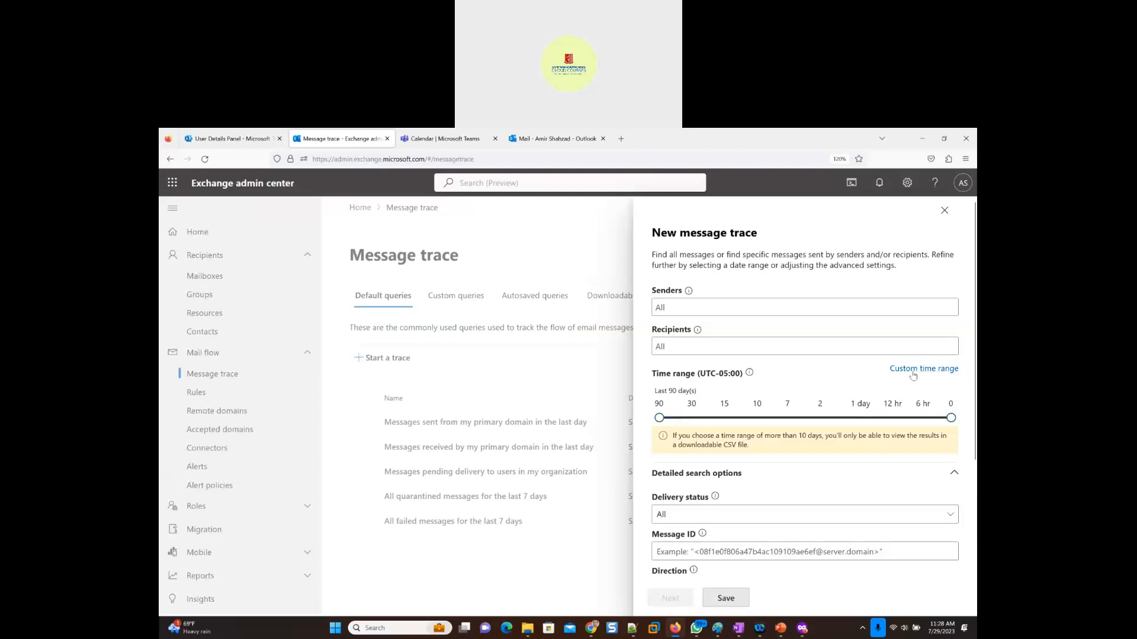
left_click(921, 369)
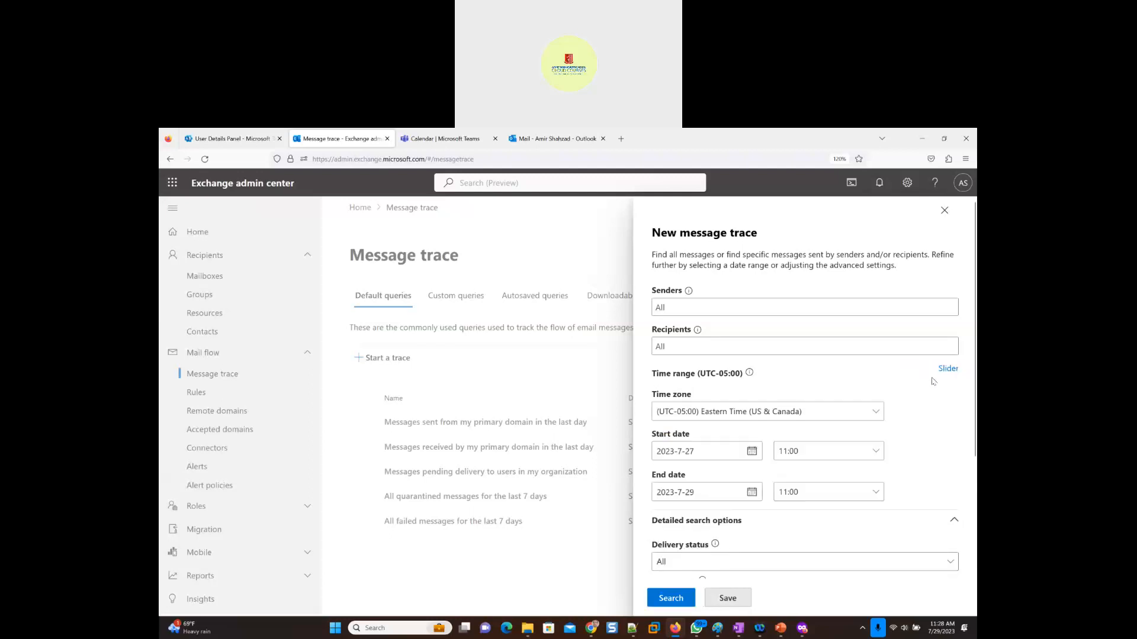
- Set the trace start date to April 30, 2023
left_click(752, 452)
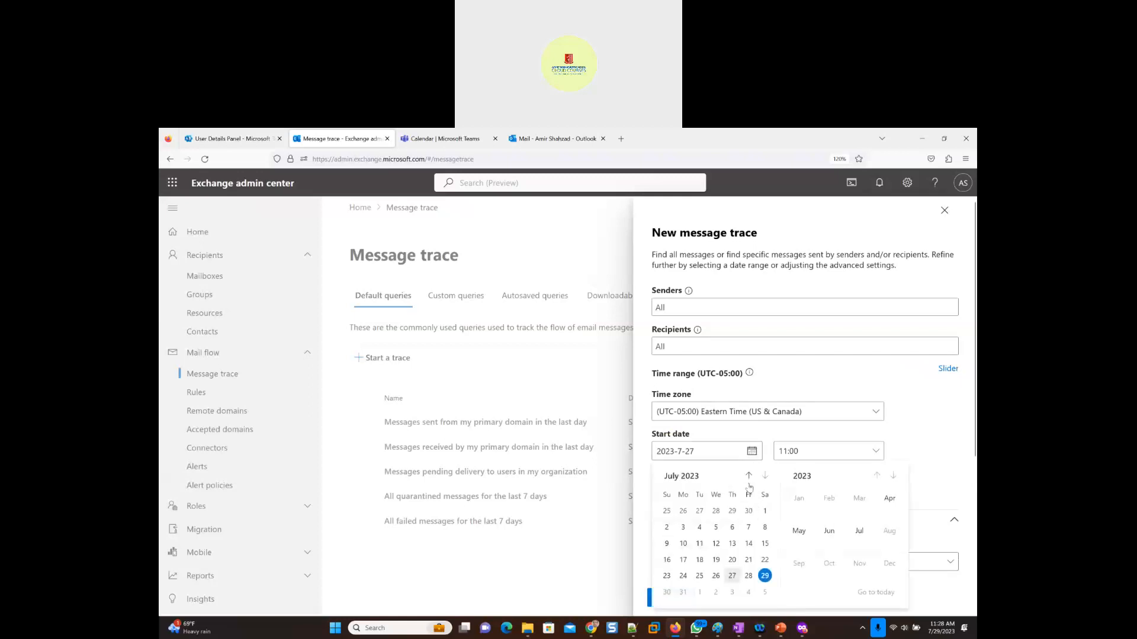
left_click(749, 476)
left_click(748, 476)
left_click(749, 476)
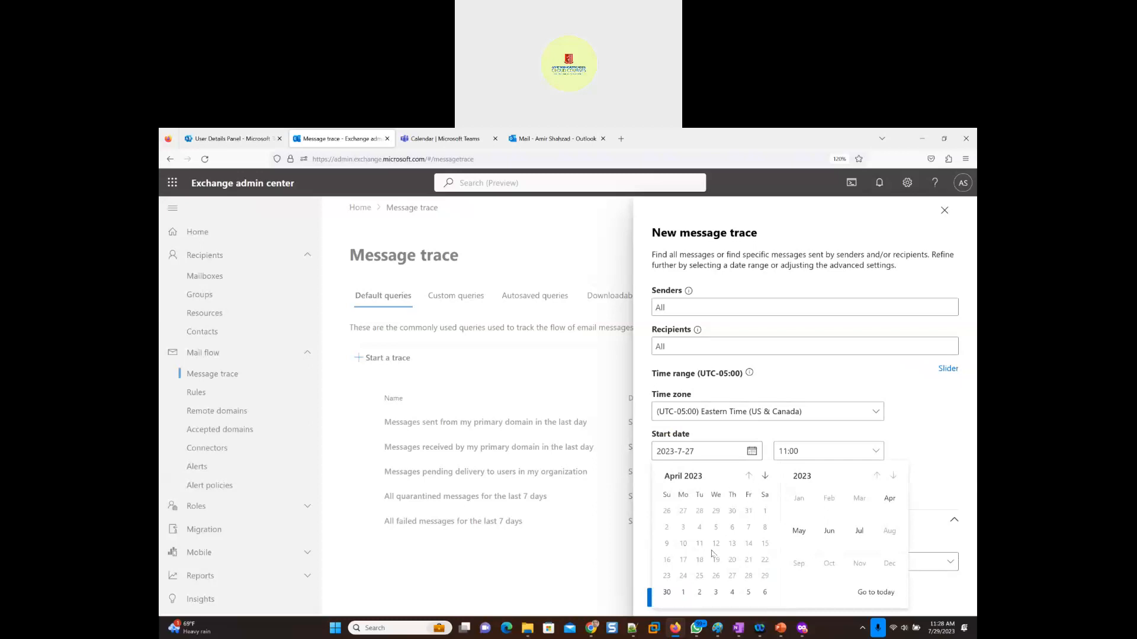
left_click(667, 593)
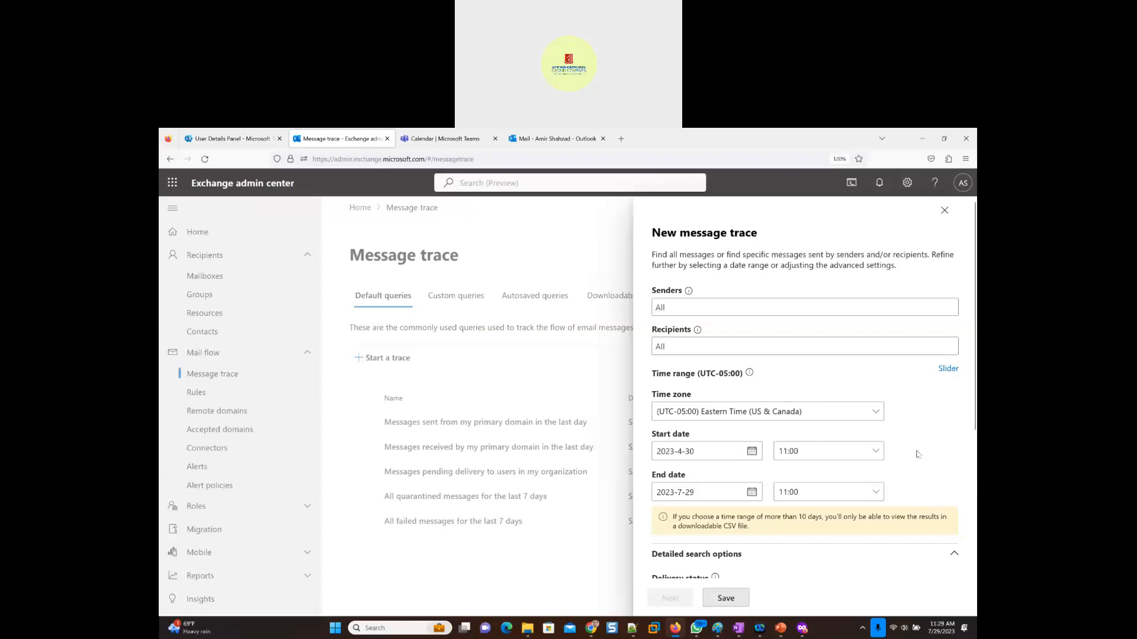
scroll(902, 444, "down", 5)
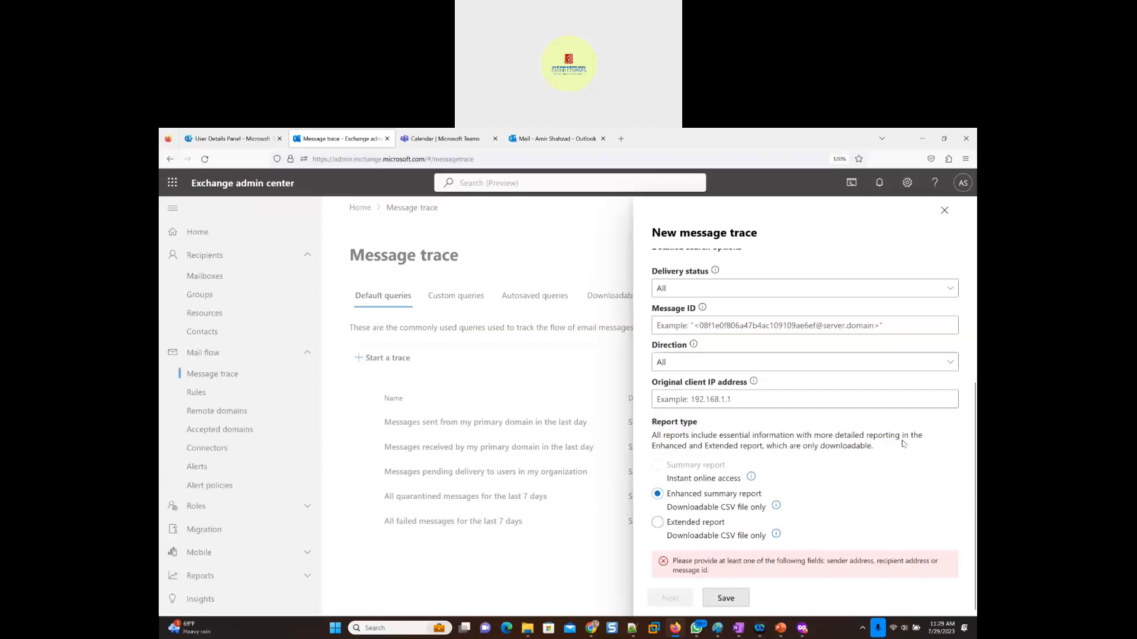
- Discard the unfinished trace and browse the custom, autosaved and default queries lists
scroll(902, 444, "up", 5)
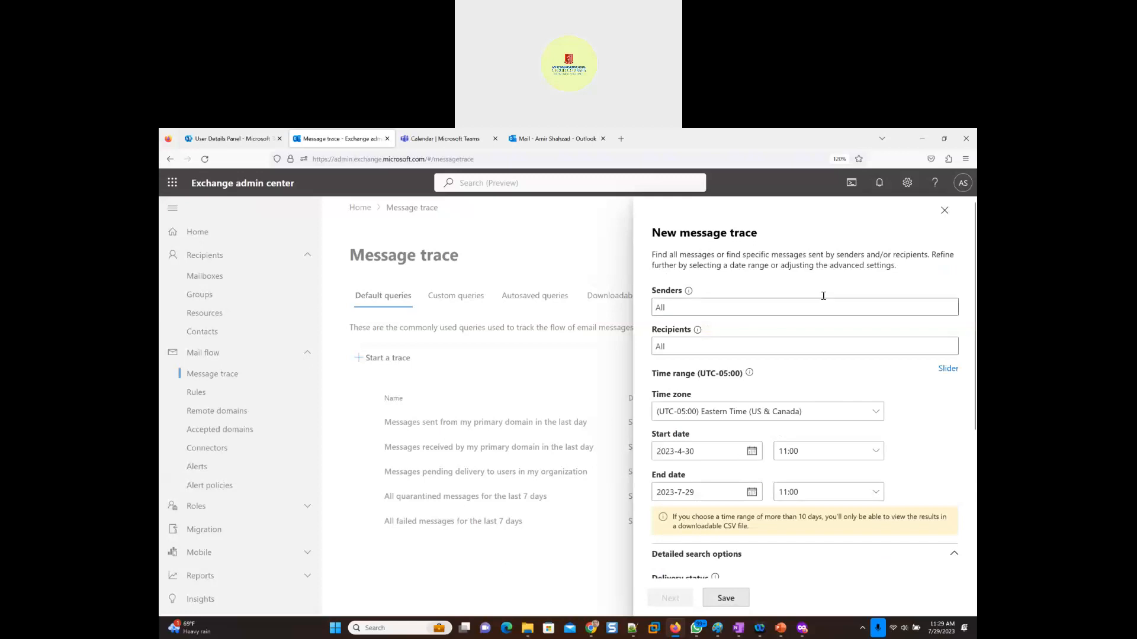
left_click(944, 212)
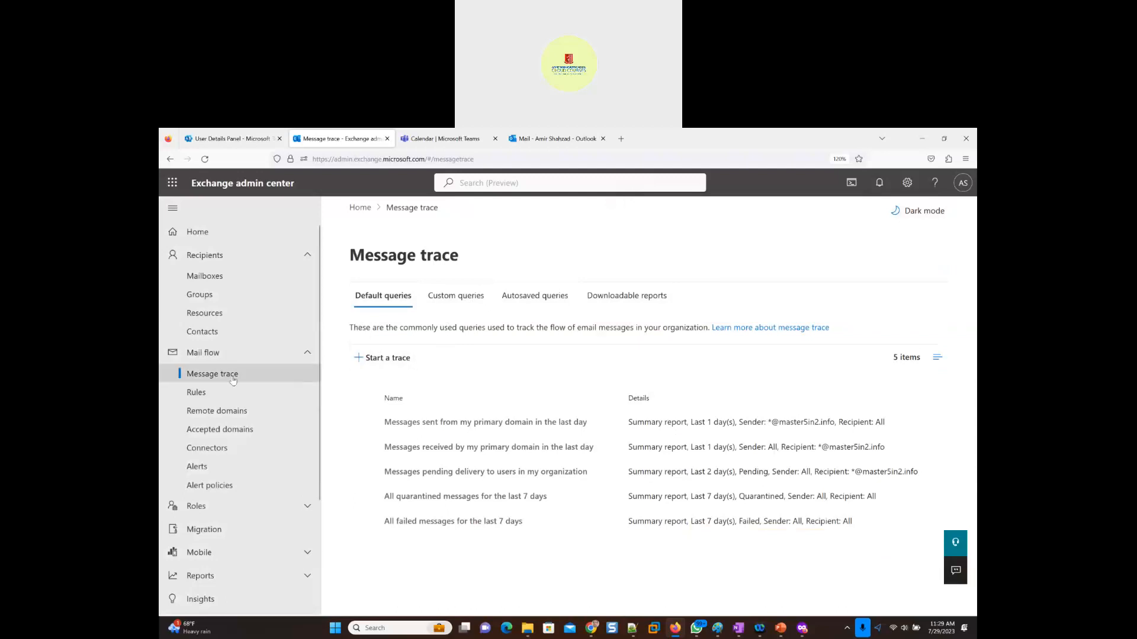
left_click(444, 301)
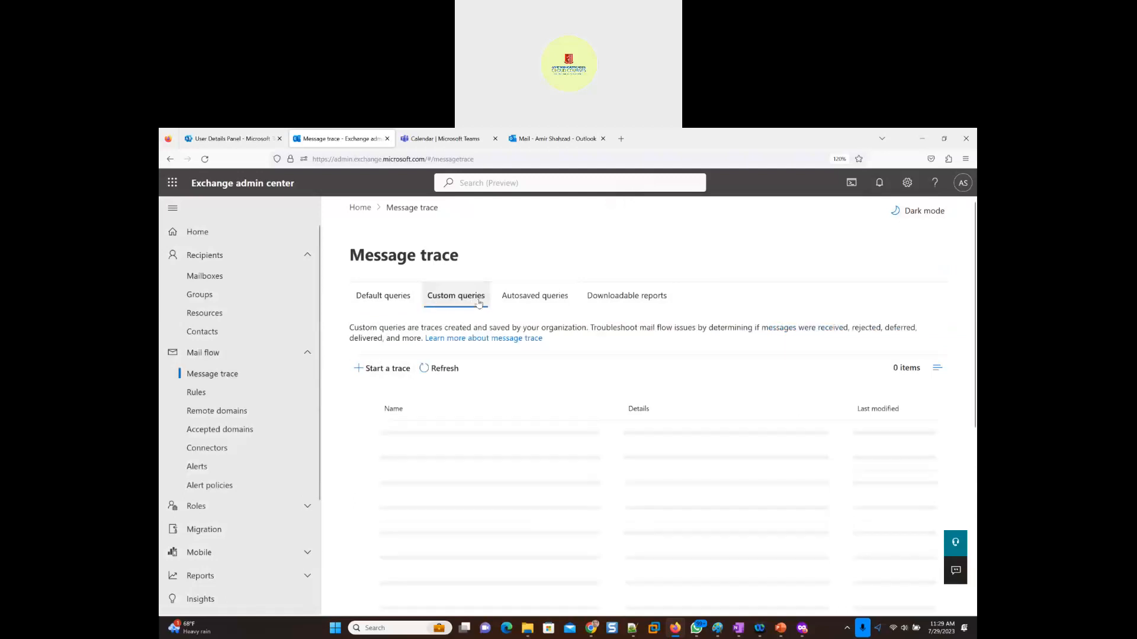
left_click(533, 303)
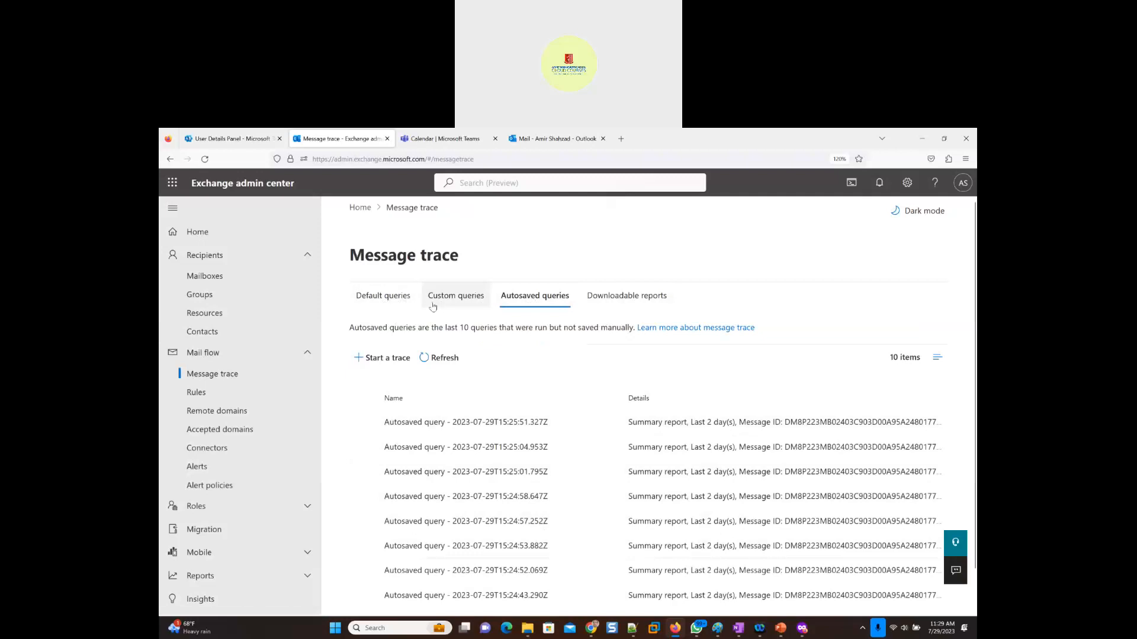
left_click(383, 303)
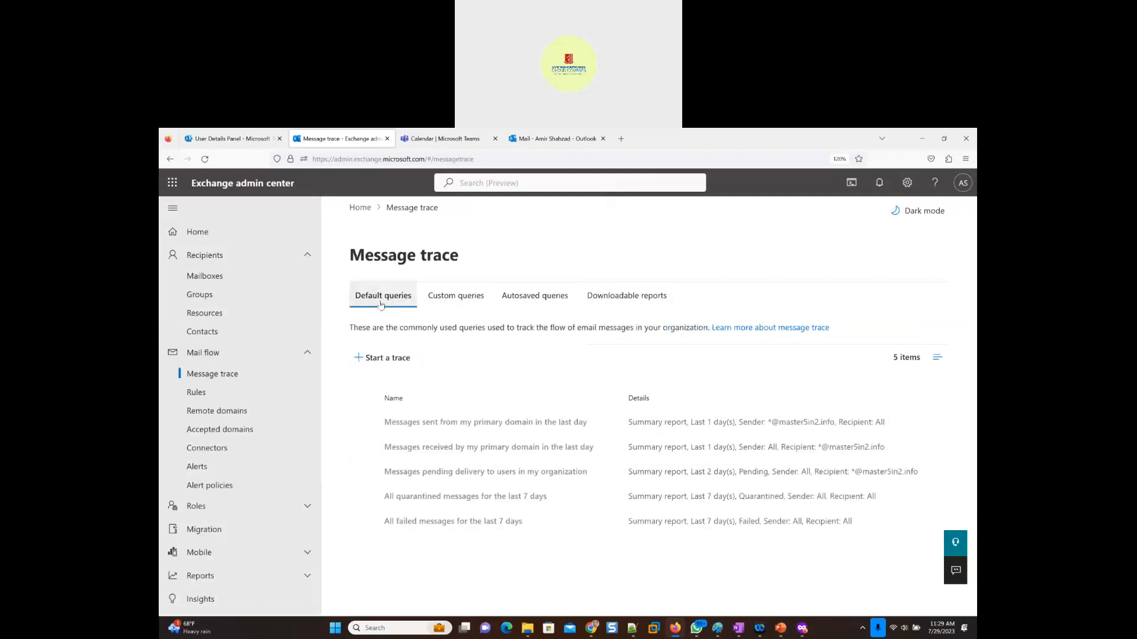
- Try new traces with the 90-day range and exact dates, close them, then open Mail flow > Rules
left_click(388, 359)
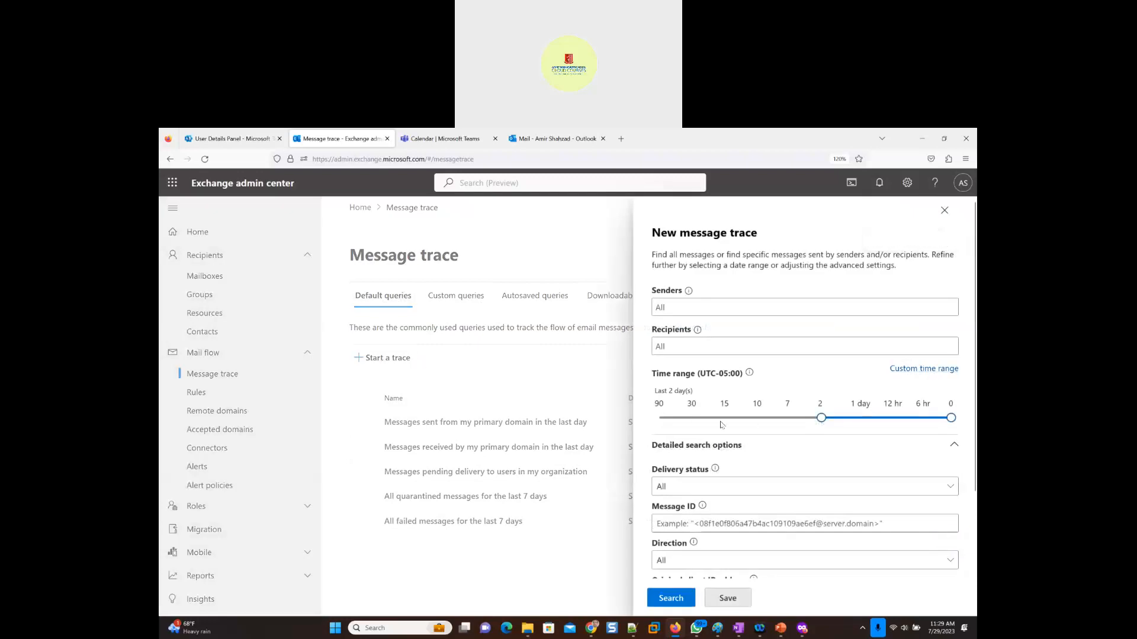
left_click_drag(821, 418, 657, 420)
left_click(945, 210)
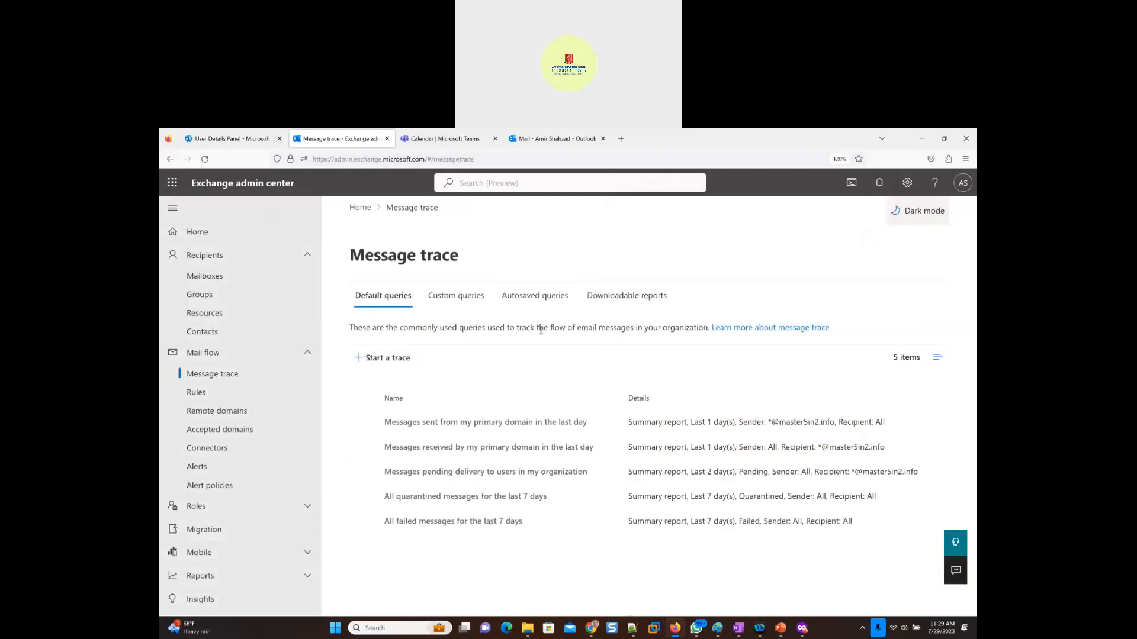
left_click(456, 296)
left_click(376, 369)
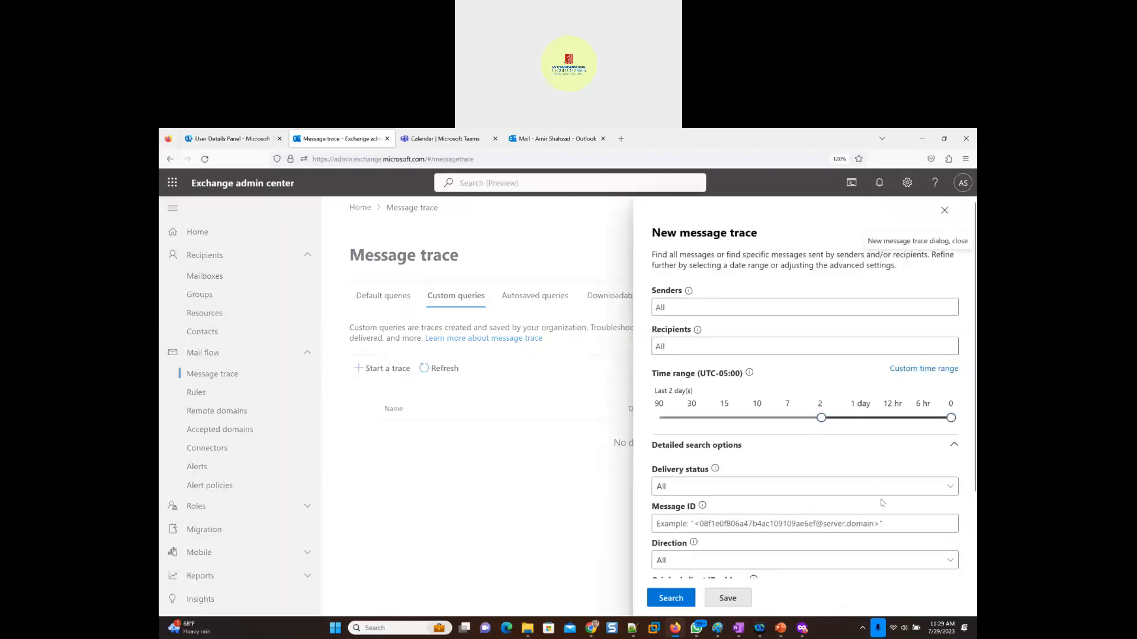
scroll(815, 489, "down", 3)
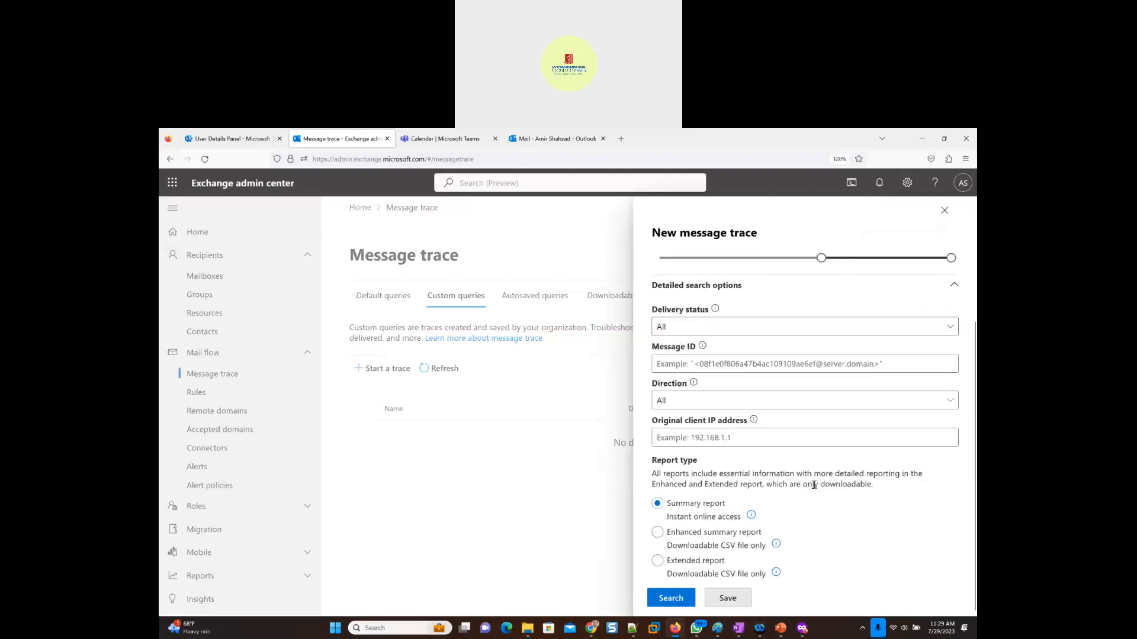
scroll(814, 486, "up", 3)
left_click(895, 377)
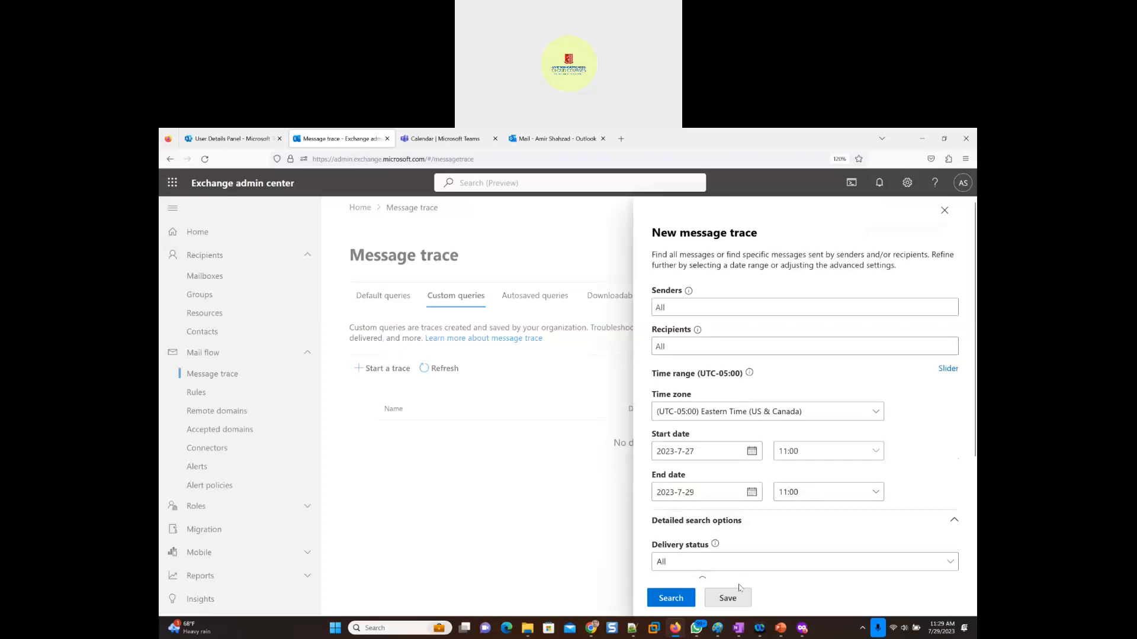
left_click(944, 211)
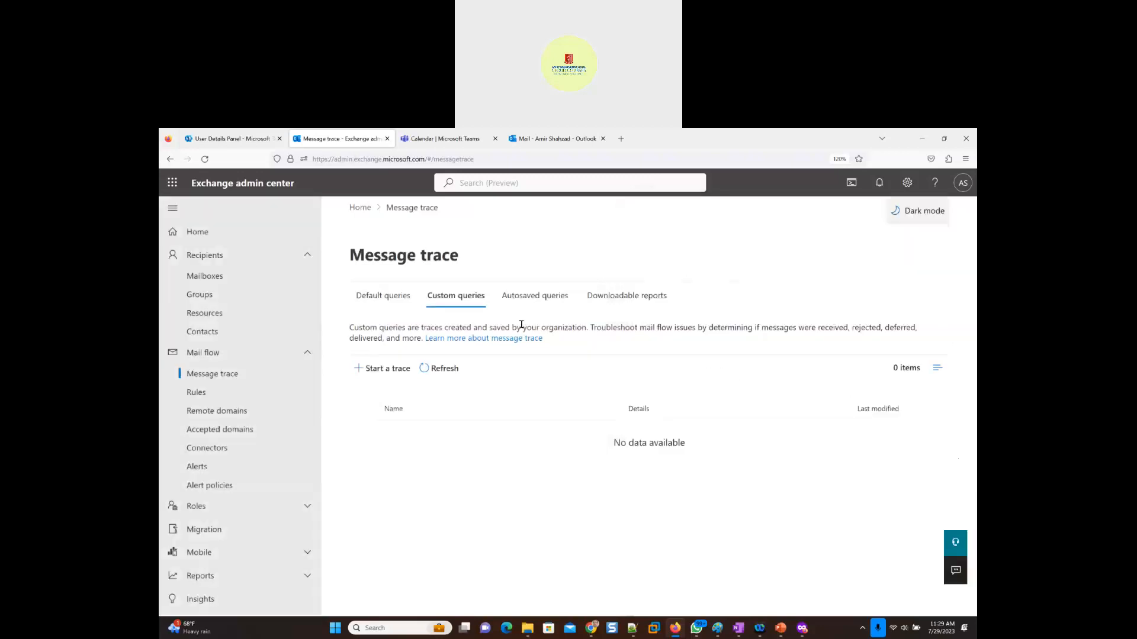
left_click(187, 393)
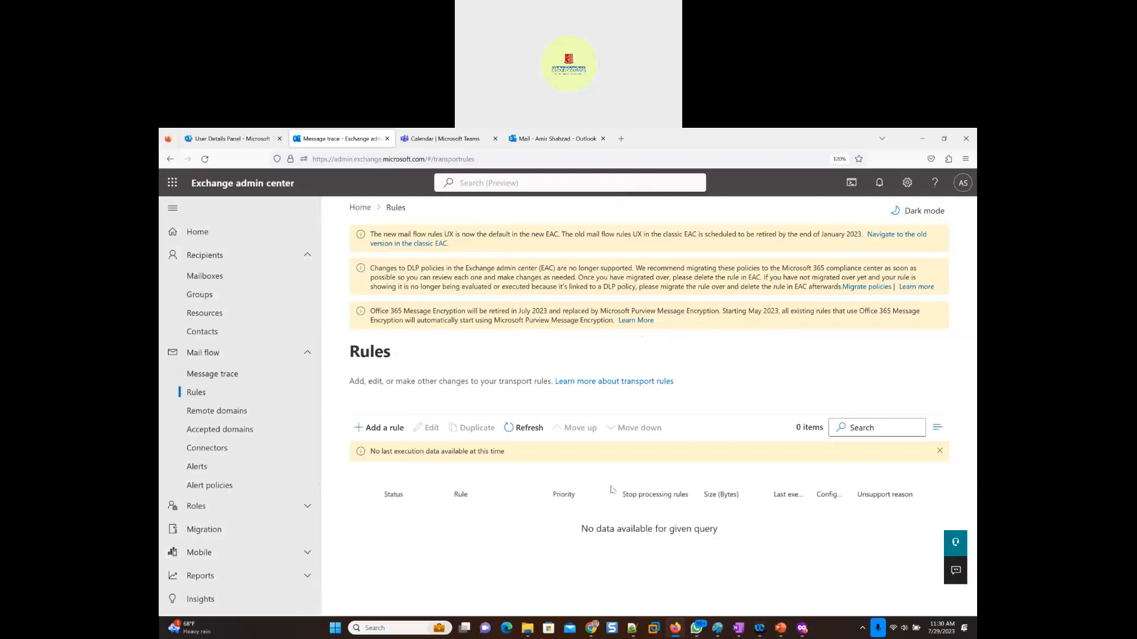
- Open the transport rules help article and highlight the EAC passage on easier rule management
mouse_move(720, 633)
left_click(597, 382)
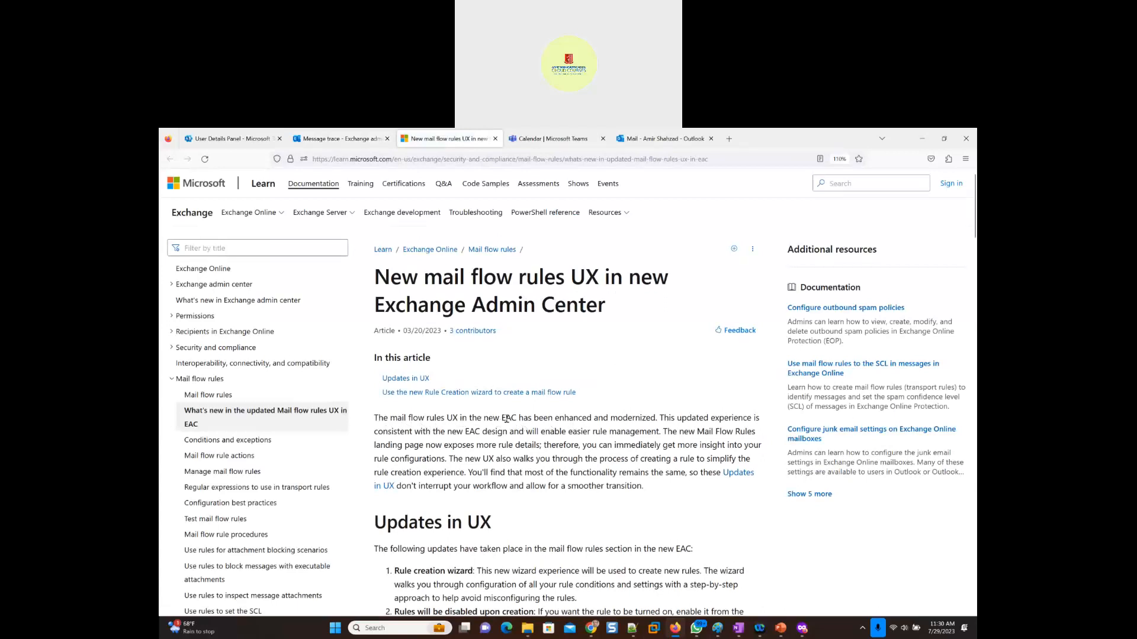
left_click_drag(505, 418, 516, 418)
left_click_drag(465, 432, 504, 432)
left_click_drag(661, 431, 567, 432)
- Open the Mail flow rules (transport rules) article and highlight its EOP and transport rules mentions
left_click(212, 401)
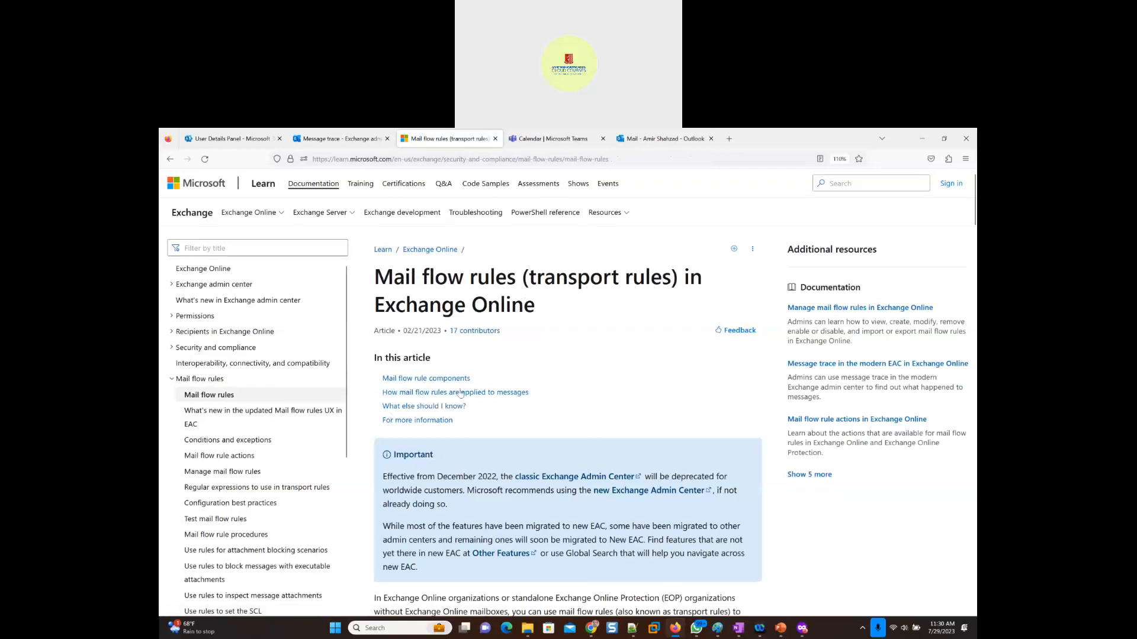
scroll(518, 400, "down", 2)
scroll(519, 400, "down", 1)
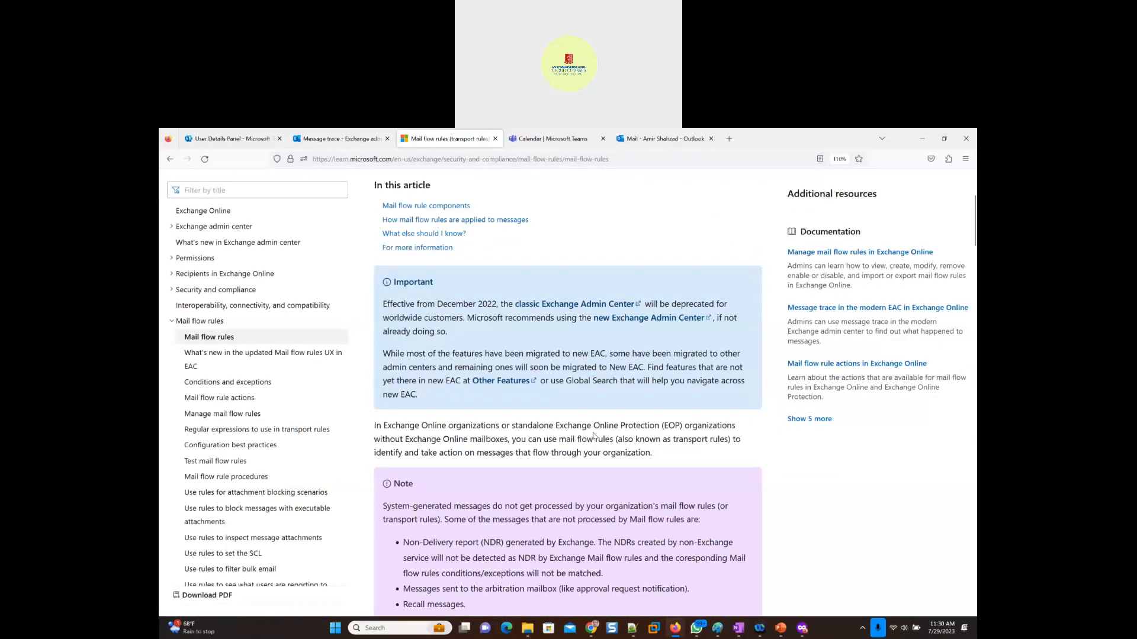
left_click_drag(685, 426, 526, 428)
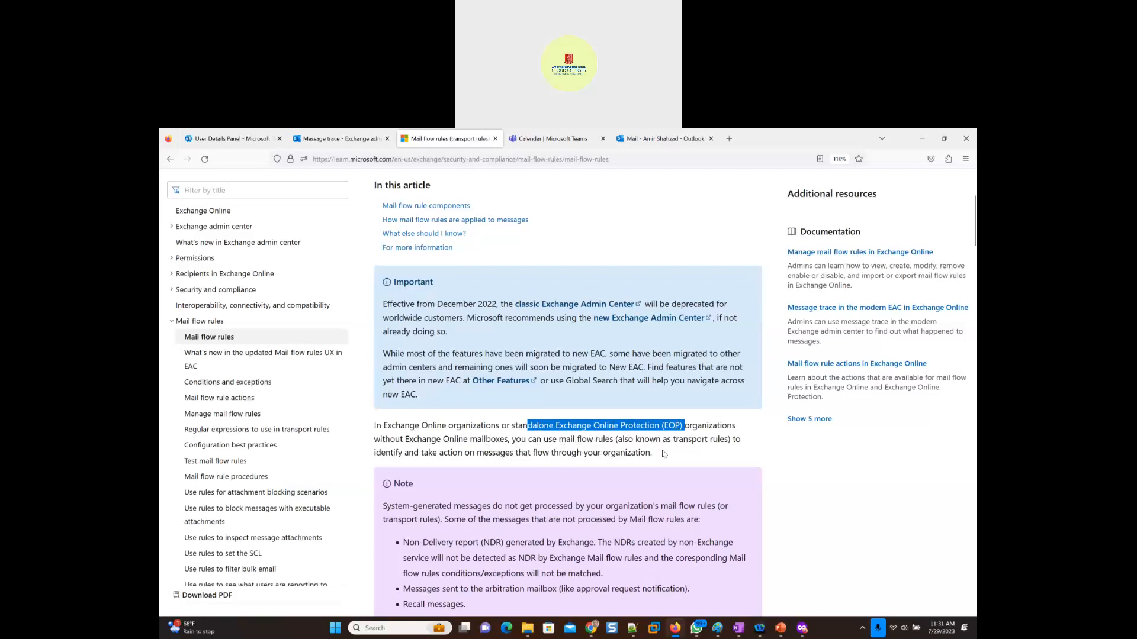
left_click_drag(727, 439, 671, 440)
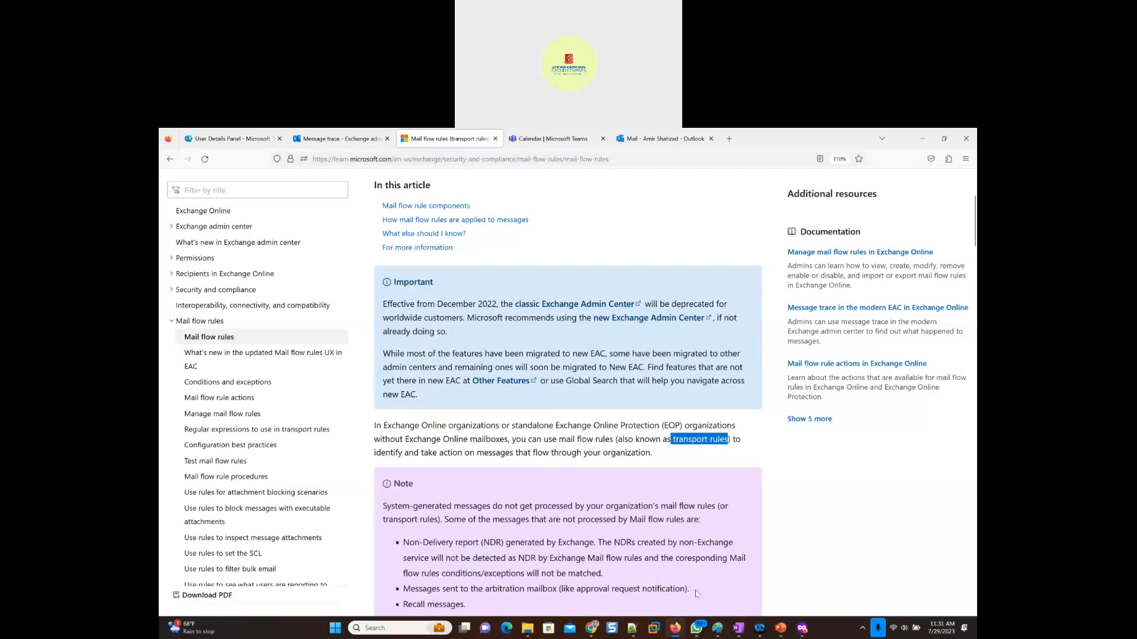
mouse_move(720, 631)
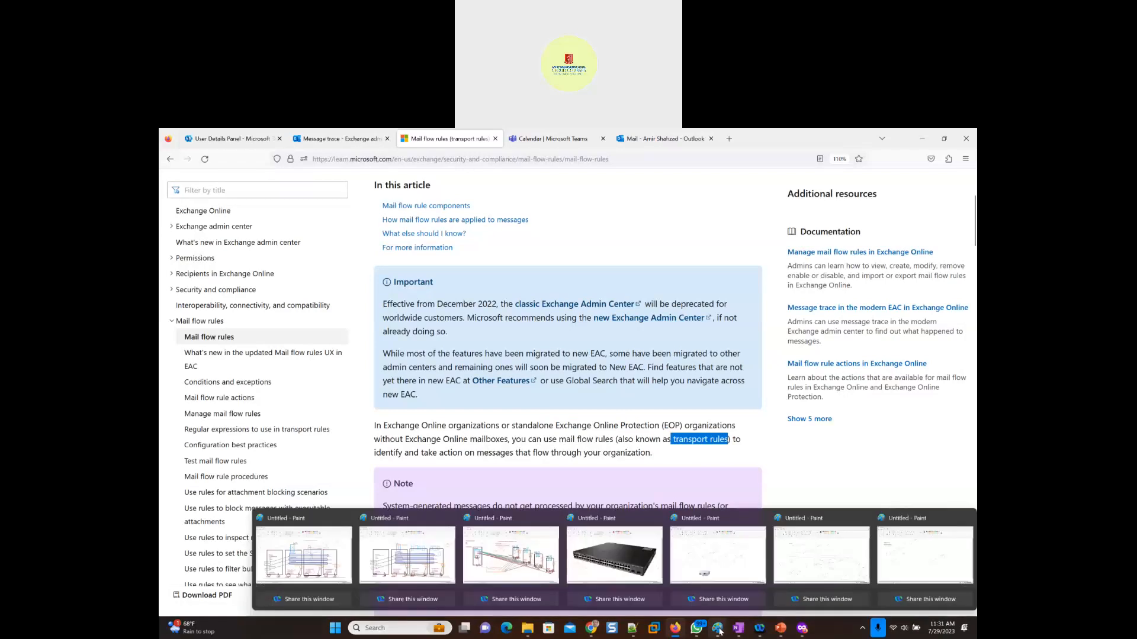
- Add a 'Transport Rule' text label below the sketch in Paint
left_click(925, 554)
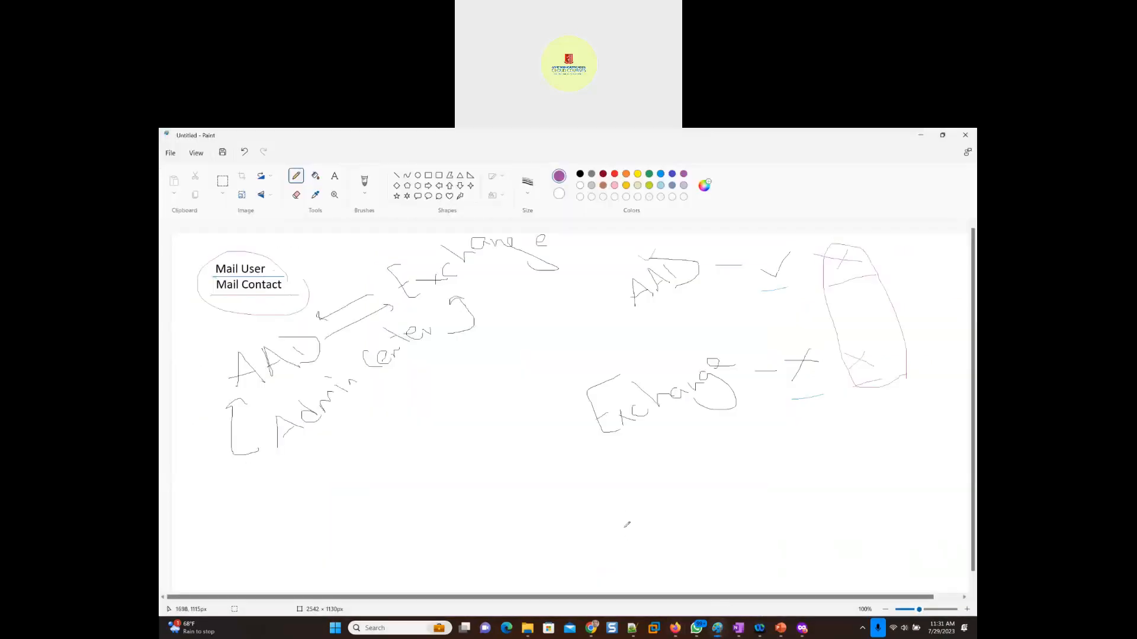
left_click(334, 177)
left_click(292, 487)
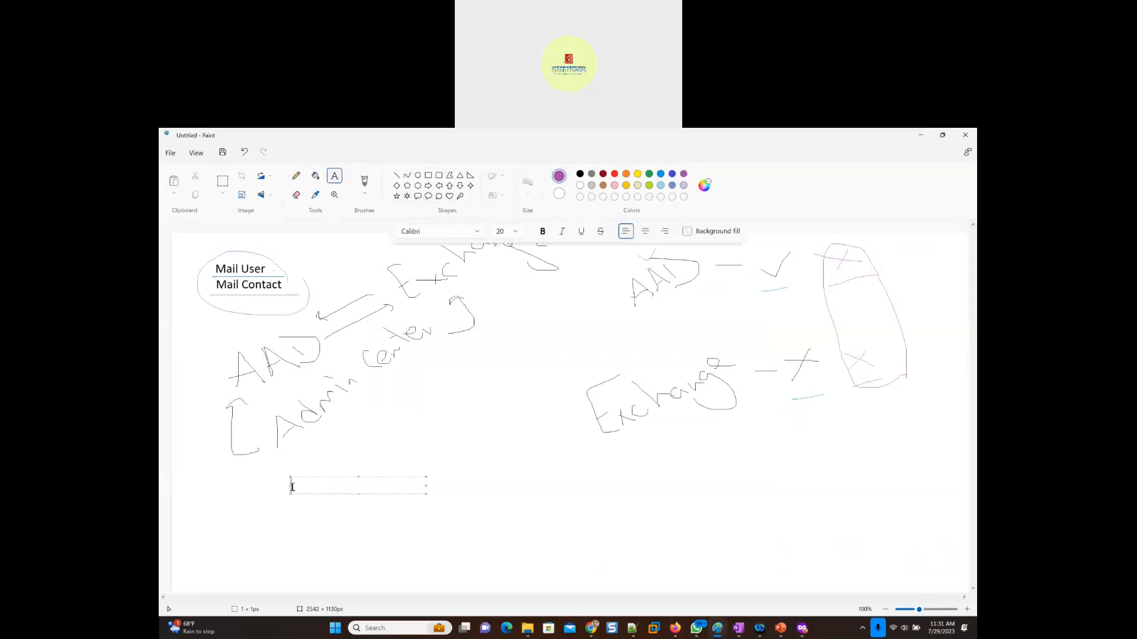
type("Transport Rule")
key("Escape")
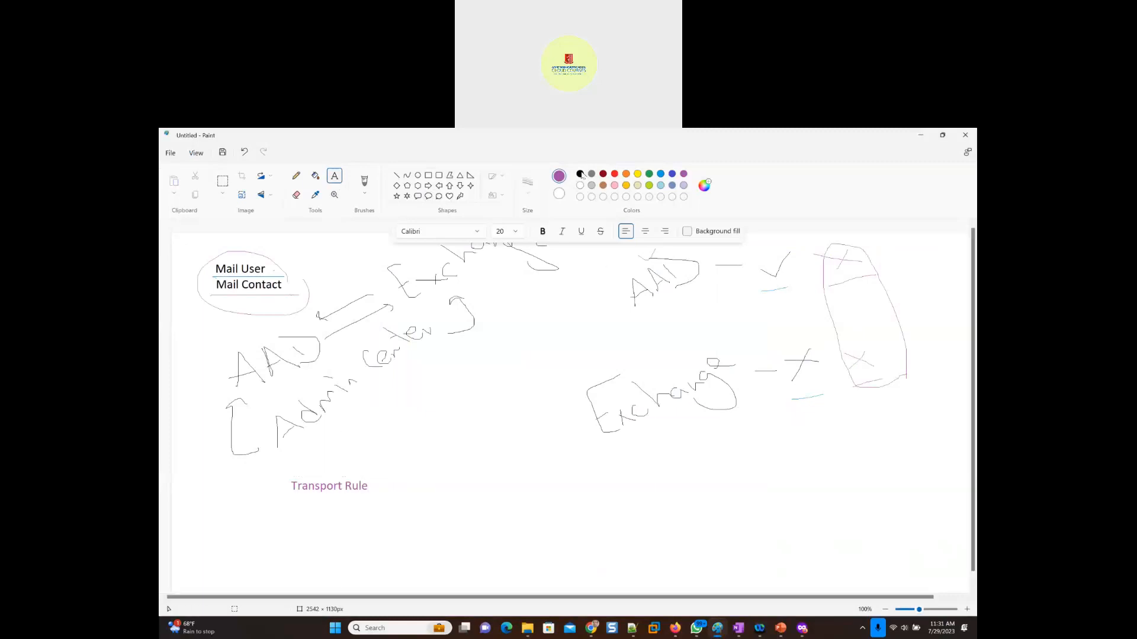
- Draw a black straight line beneath the Transport Rule label
left_click(581, 174)
left_click(397, 176)
left_click_drag(339, 537, 532, 497)
left_click_drag(629, 482, 813, 477)
- Add the note 'Rules we can apply to Inbound / Outbound Emails In-Transit' on one line, then start handwriting with the Pencil
left_click(334, 176)
left_click(520, 534)
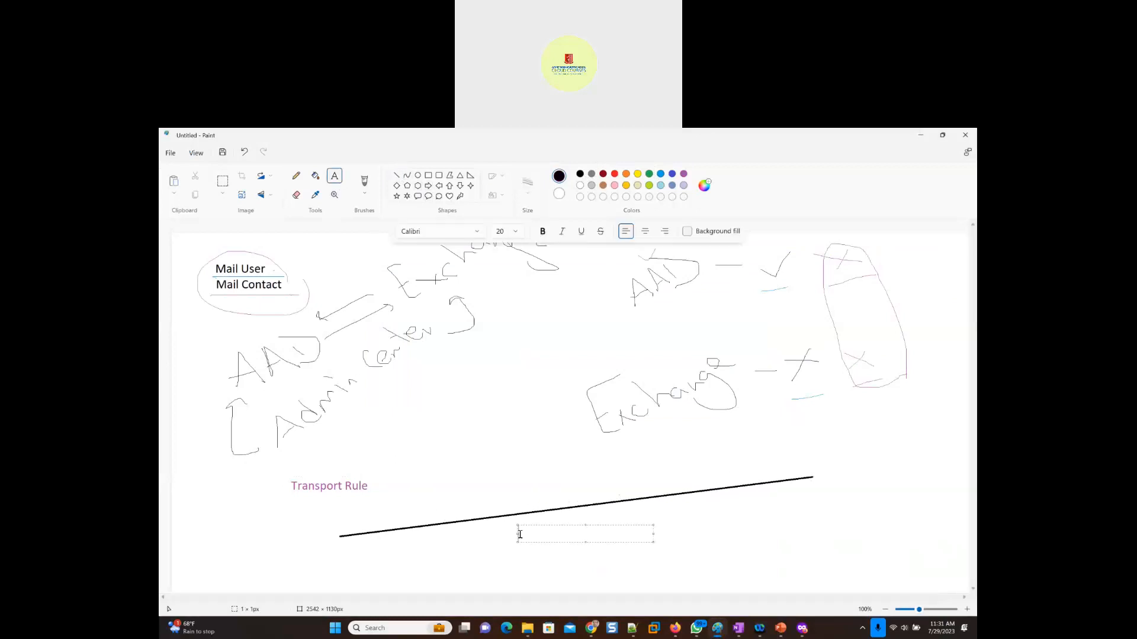
type("Rules we c")
type("an apply to ")
type("Inbound")
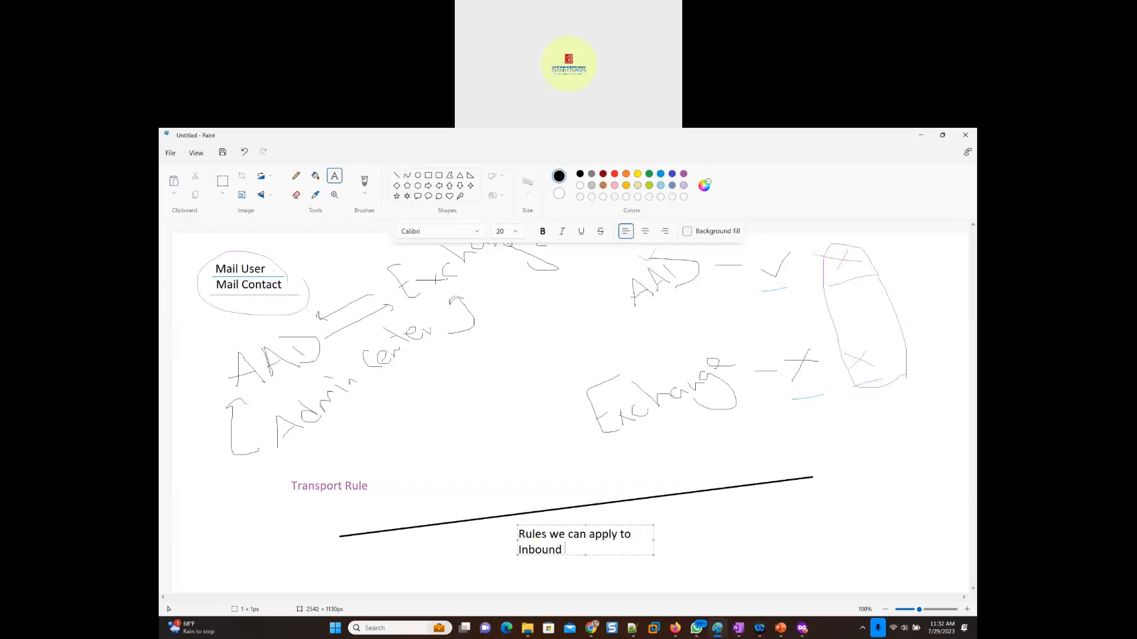
type("/ Outbound Emails")
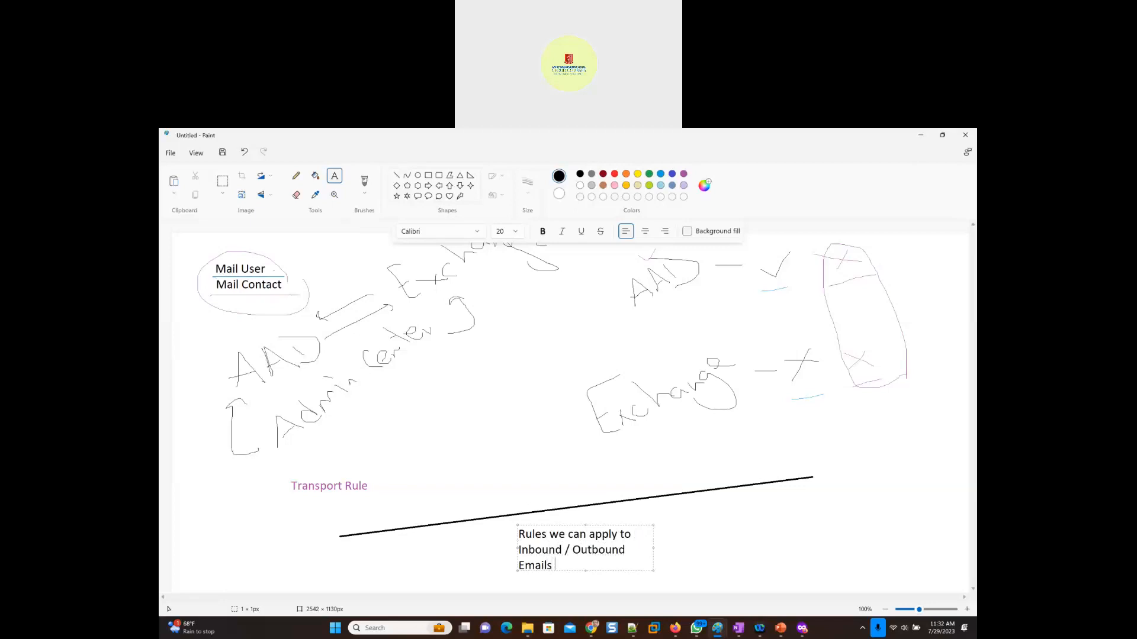
type(" In-Transit")
left_click_drag(653, 547, 880, 547)
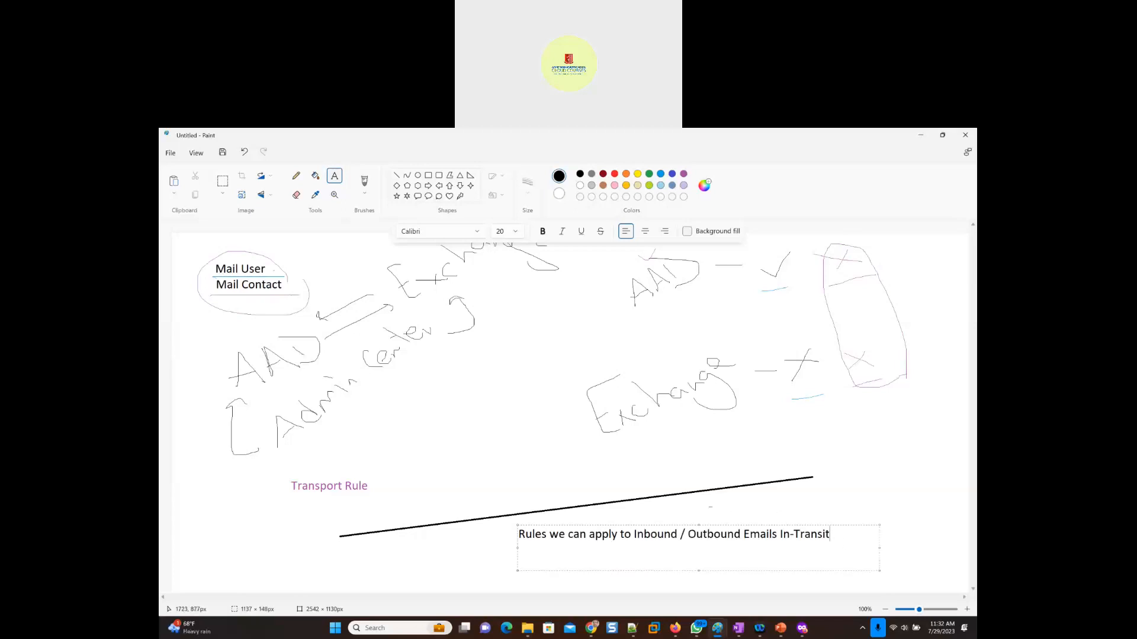
left_click(296, 175)
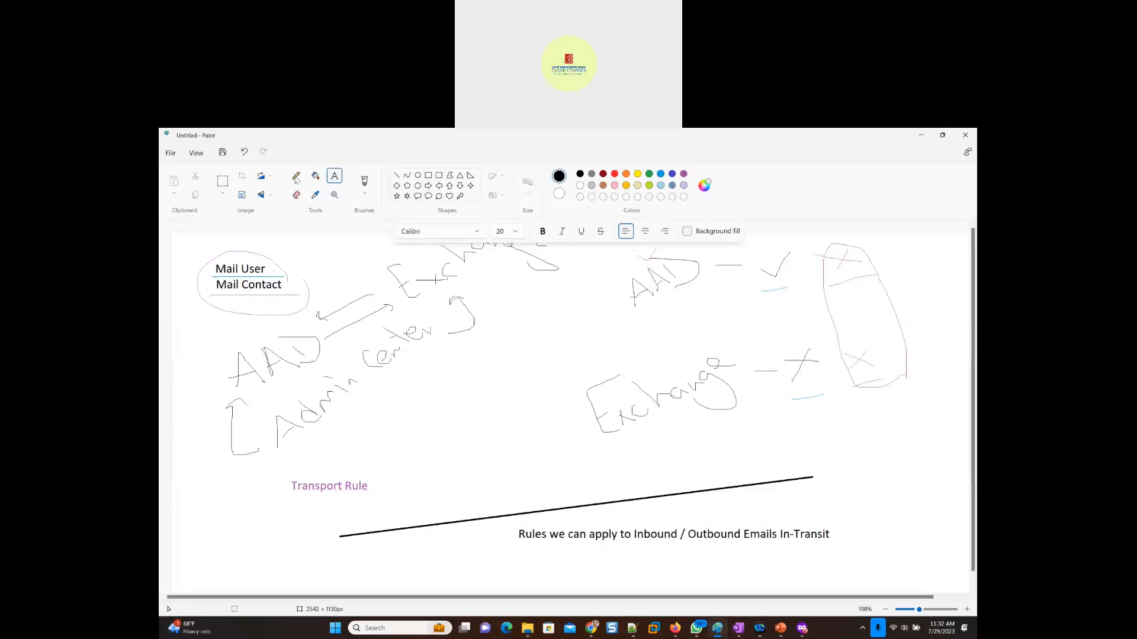
mouse_move(913, 468)
left_mouse_down()
mouse_move(915, 452)
mouse_move(910, 468)
mouse_move(951, 452)
mouse_move(960, 423)
mouse_move(951, 437)
mouse_move(875, 428)
mouse_move(814, 449)
left_mouse_up()
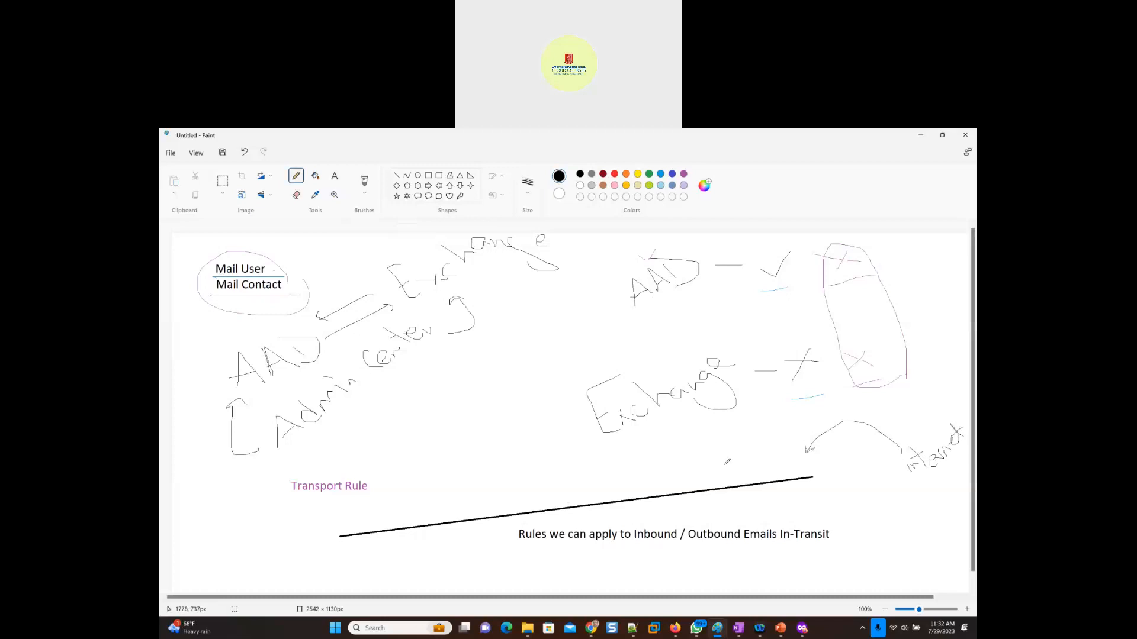
- Sketch the internet label, an incoming curved arrow, the org boundary and gmail
mouse_move(655, 454)
left_mouse_down()
mouse_move(654, 468)
mouse_move(669, 466)
left_mouse_up()
mouse_move(681, 455)
left_mouse_down()
mouse_move(697, 450)
mouse_move(699, 465)
left_mouse_up()
mouse_move(804, 477)
left_mouse_down()
mouse_move(835, 444)
mouse_move(887, 467)
left_mouse_up()
mouse_move(830, 587)
left_mouse_down()
mouse_move(821, 482)
mouse_move(792, 436)
mouse_move(680, 433)
mouse_move(259, 458)
mouse_move(246, 595)
left_mouse_up()
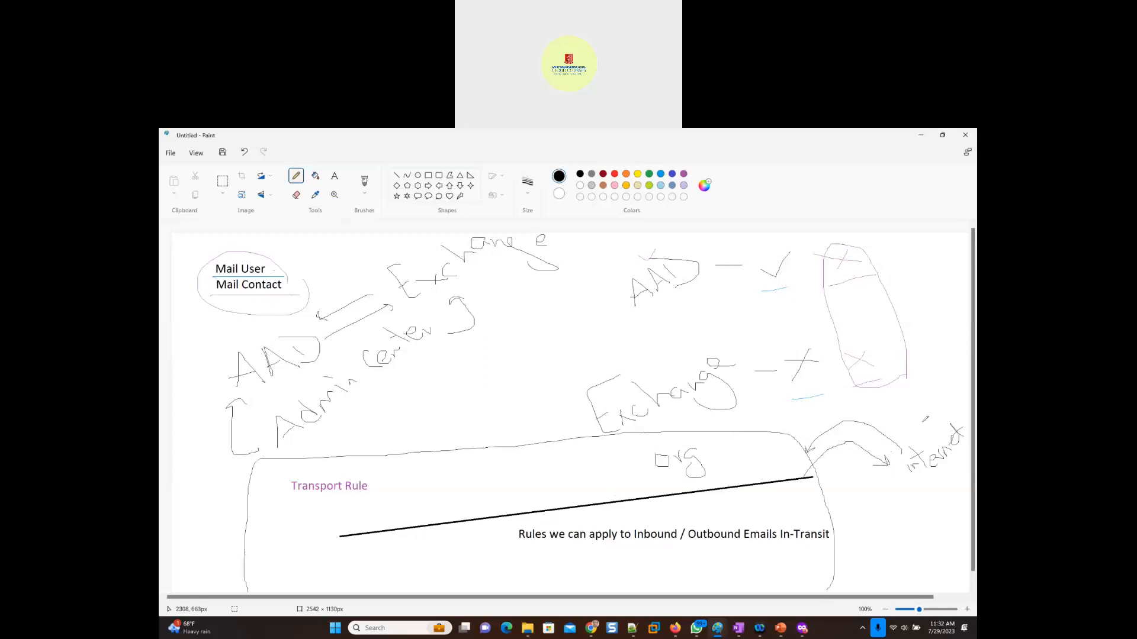
mouse_move(932, 389)
left_mouse_down()
mouse_move(949, 414)
mouse_move(935, 401)
mouse_move(941, 373)
mouse_move(957, 365)
left_mouse_up()
mouse_move(787, 450)
left_mouse_down()
mouse_move(802, 439)
mouse_move(793, 455)
left_mouse_up()
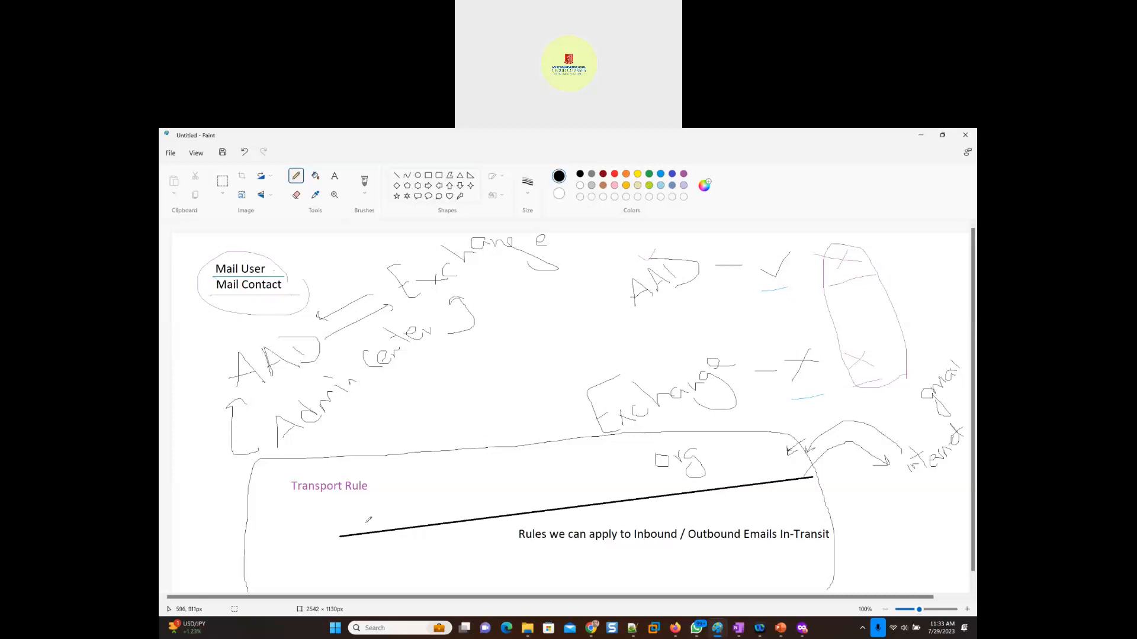
- Add an arrow above the line and underline Transport Rule and In-Transit
left_click_drag(366, 522, 439, 521)
left_click_drag(298, 498, 348, 498)
left_click_drag(785, 546, 824, 545)
- Snip the whole whiteboard canvas with Win+Shift+S
key("super+shift+s")
left_click_drag(172, 444, 975, 464)
mouse_move(822, 416)
left_mouse_down()
mouse_move(808, 367)
mouse_move(944, 533)
mouse_move(970, 602)
left_mouse_up()
left_click(781, 629)
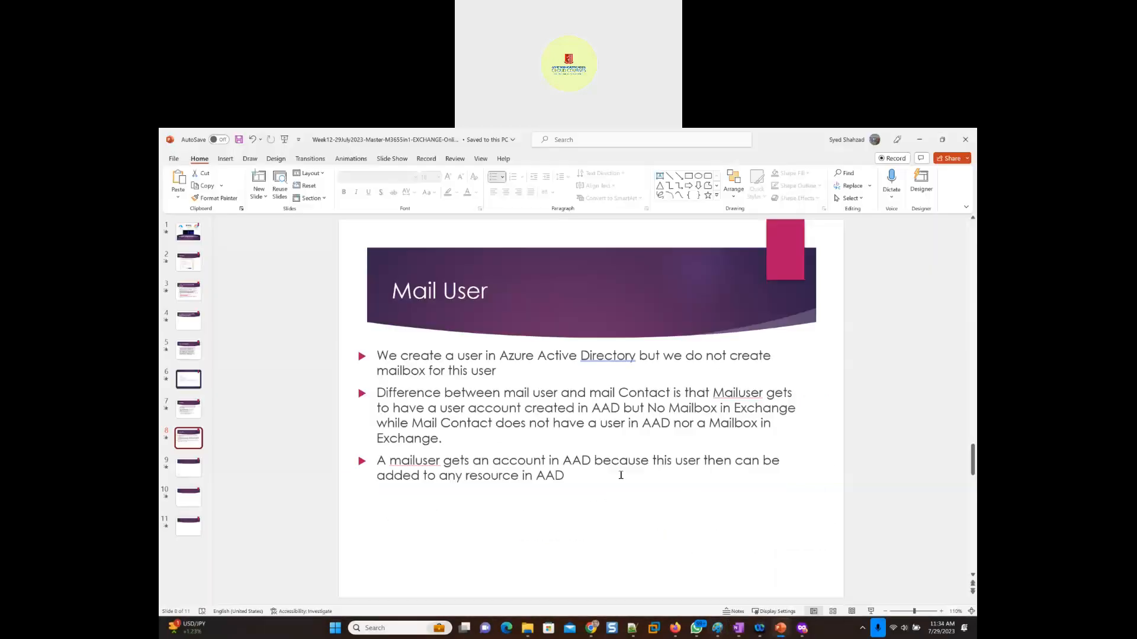
- Title slide 9 'Transport Rules'
left_click(185, 473)
left_click(432, 291)
type("Transport")
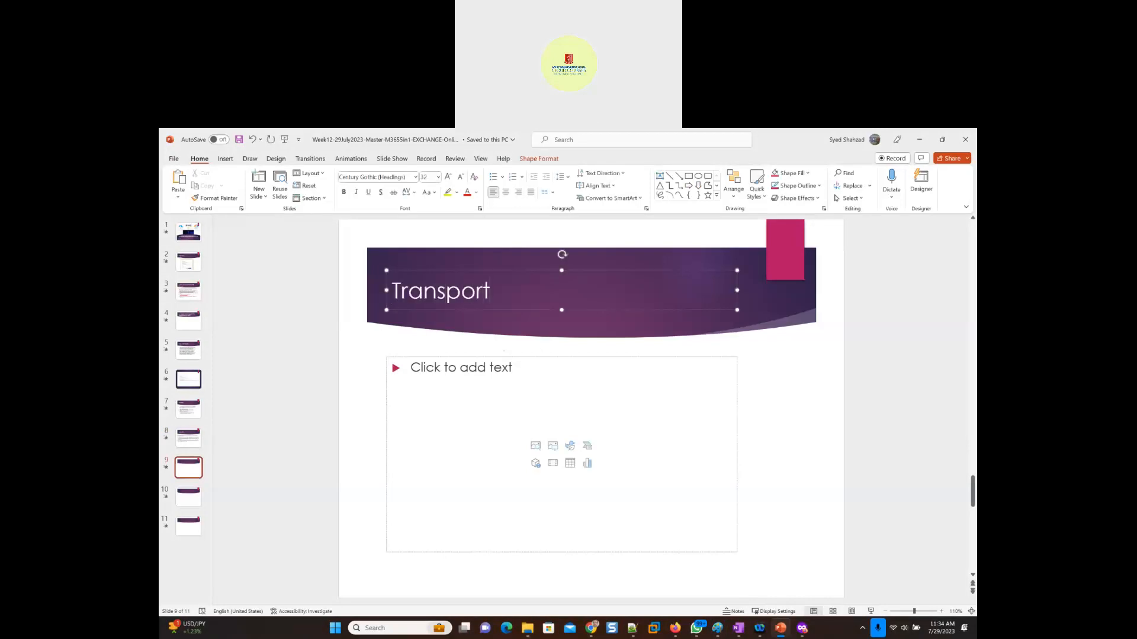
type(" Rules")
- Check the Exchange admin rules page, then bring up the mail flow rules documentation in Firefox
key("alt+Tab")
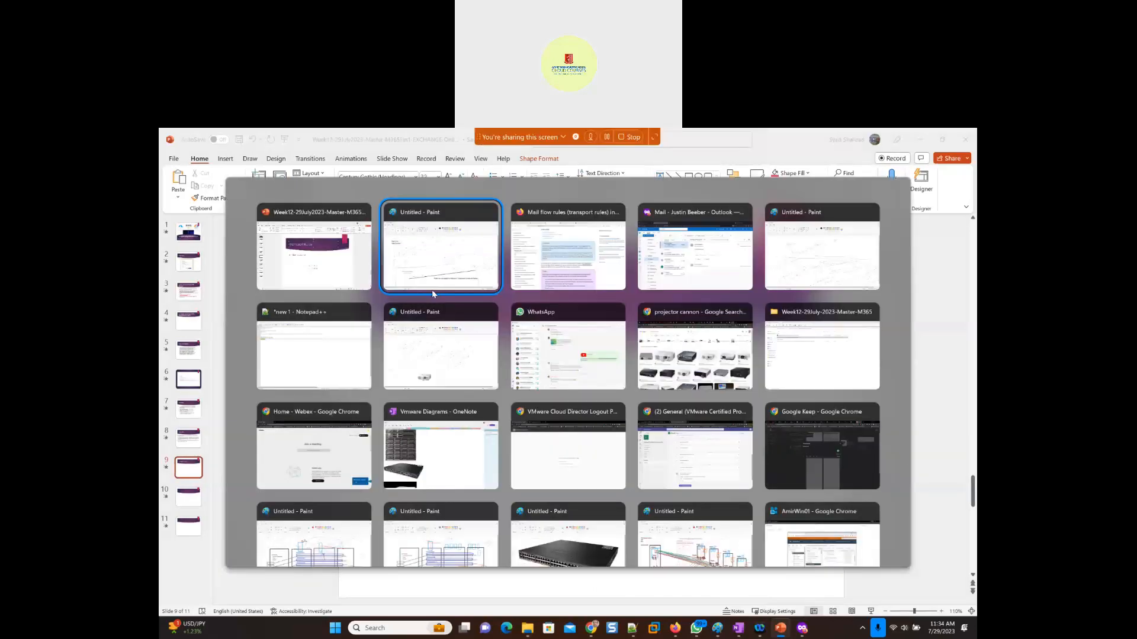
key("Tab")
left_click(313, 138)
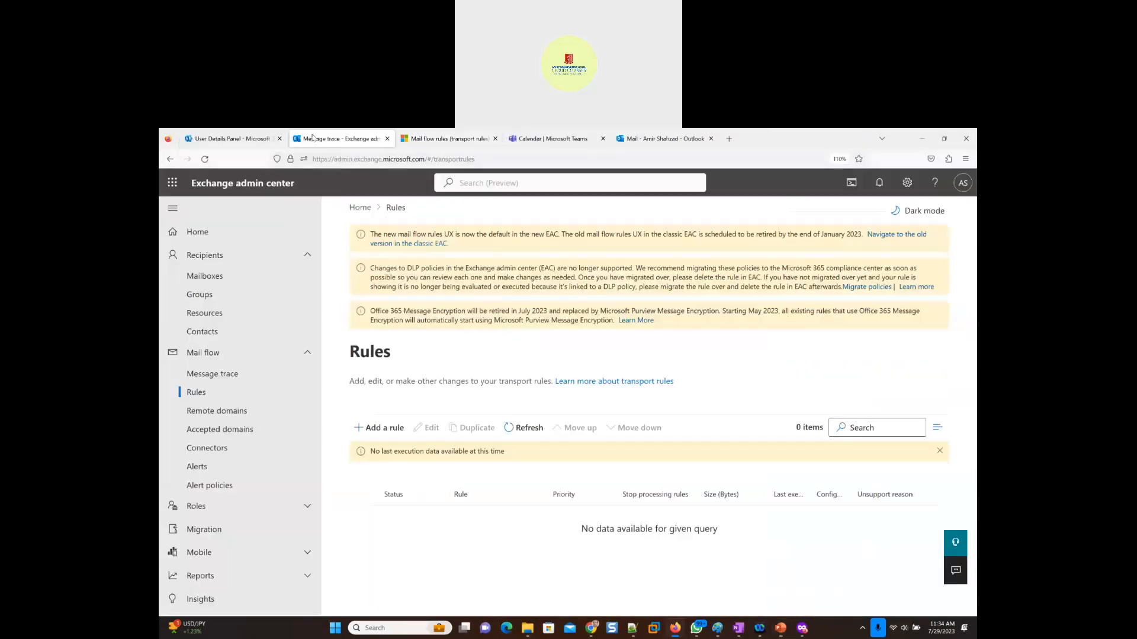
scroll(472, 376, "up", 1)
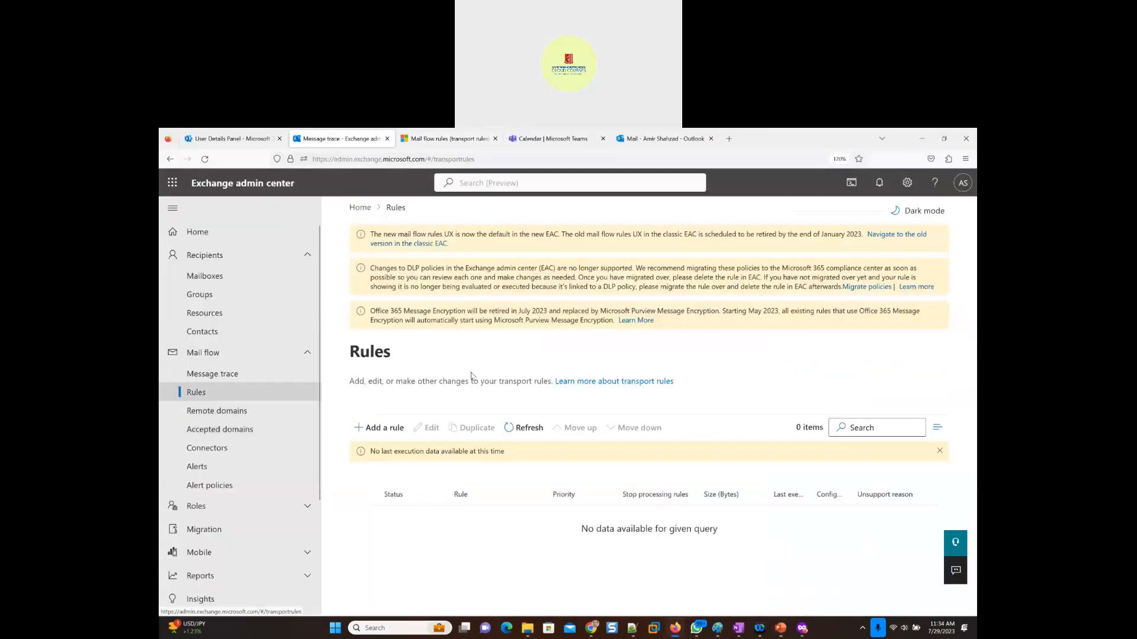
key("alt+Tab")
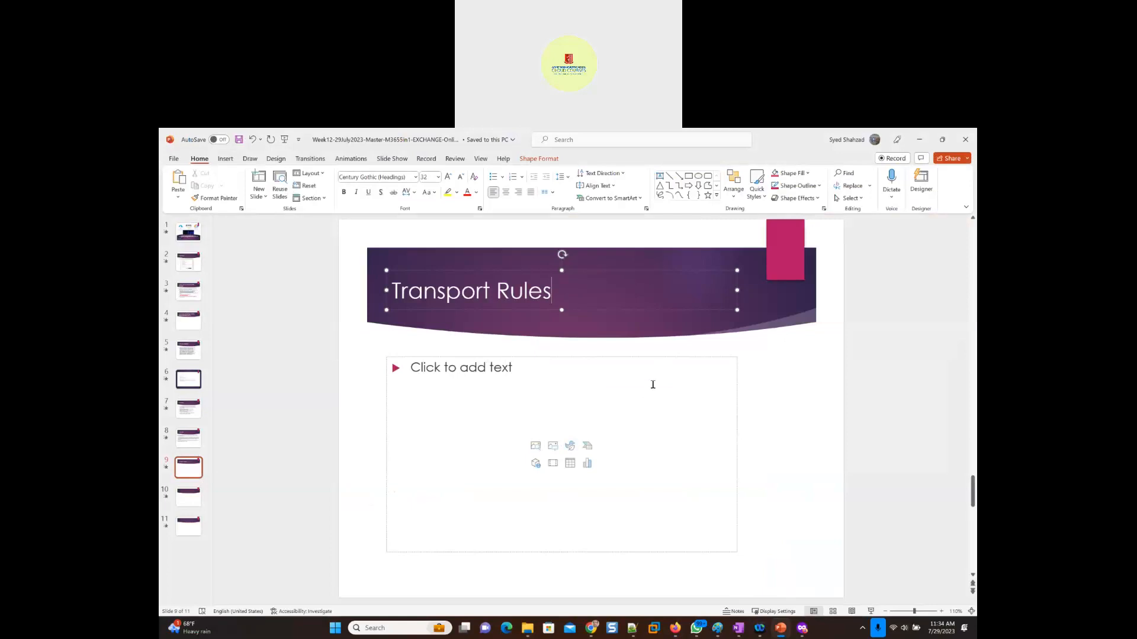
left_click(575, 374)
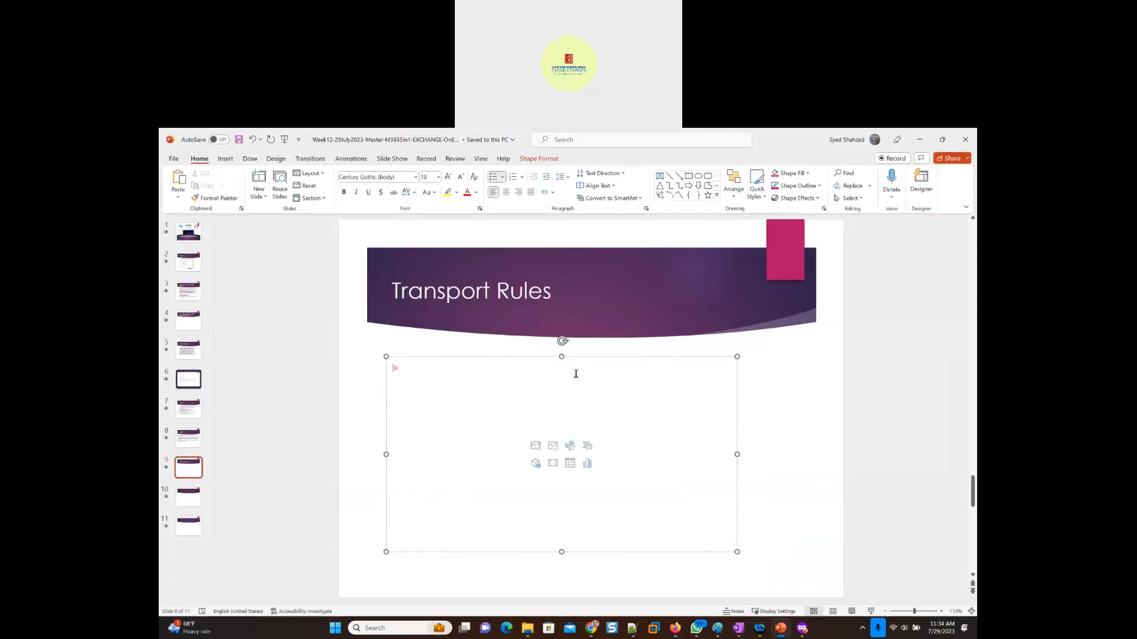
key("alt+Tab")
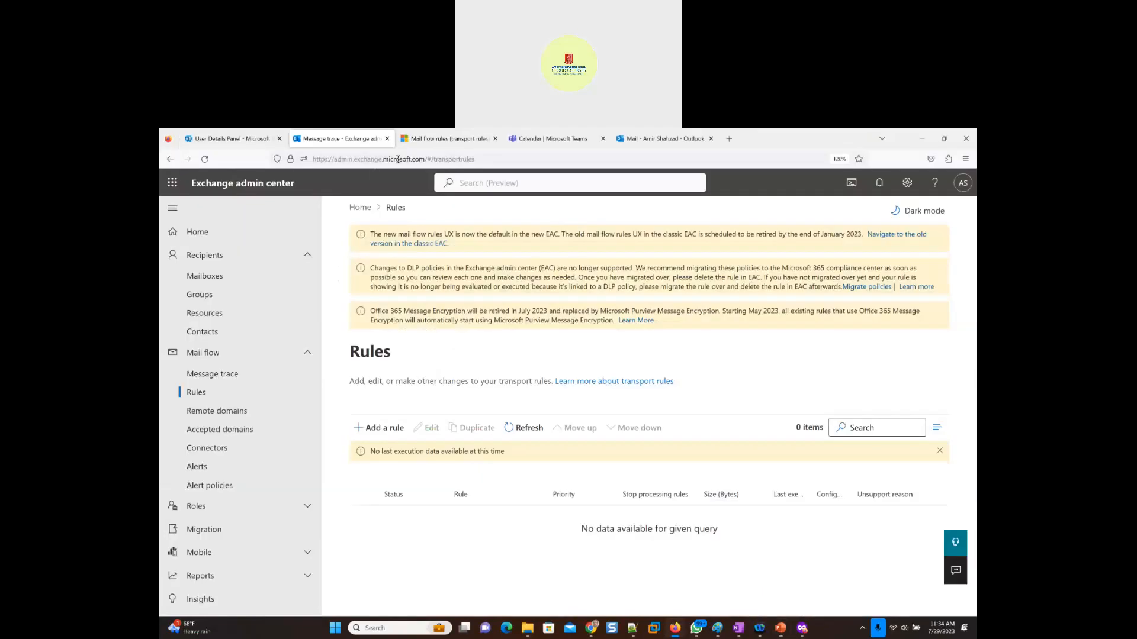
left_click(448, 138)
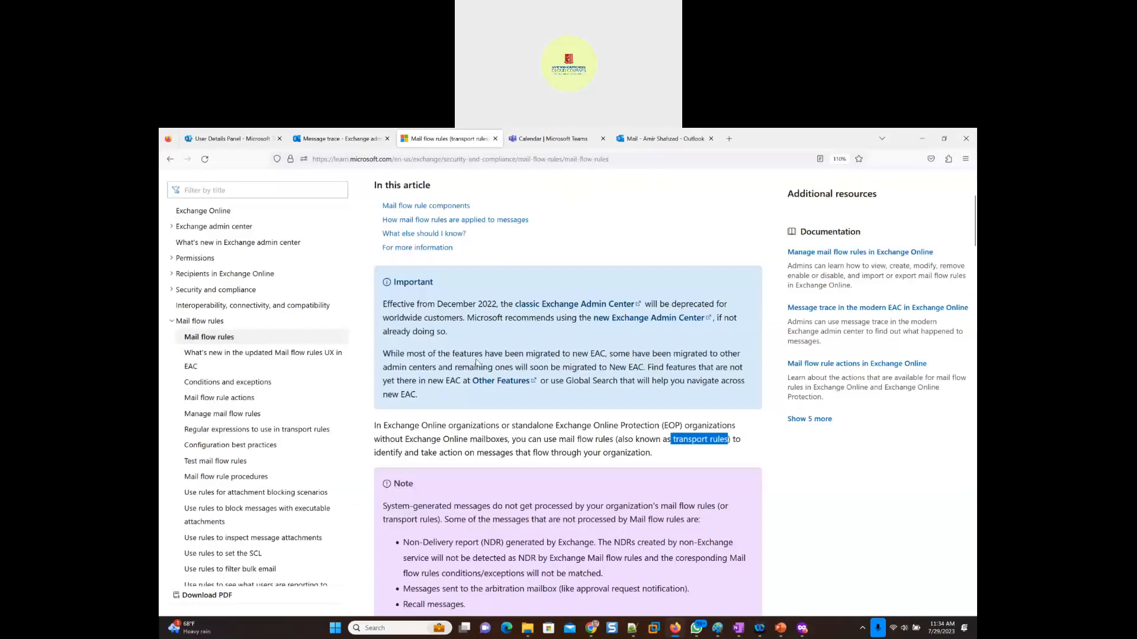
left_click(643, 168)
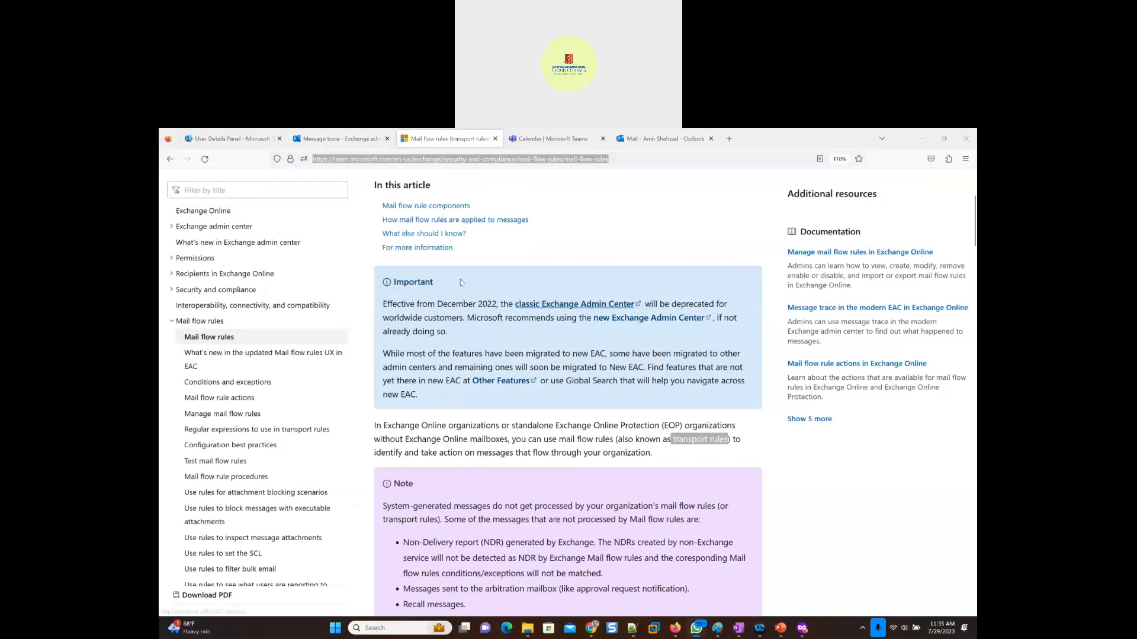
- Scroll past the Note box and select the paragraph from 'Mail flow rules are similar' to 'policies.'
scroll(479, 258, "up", 2)
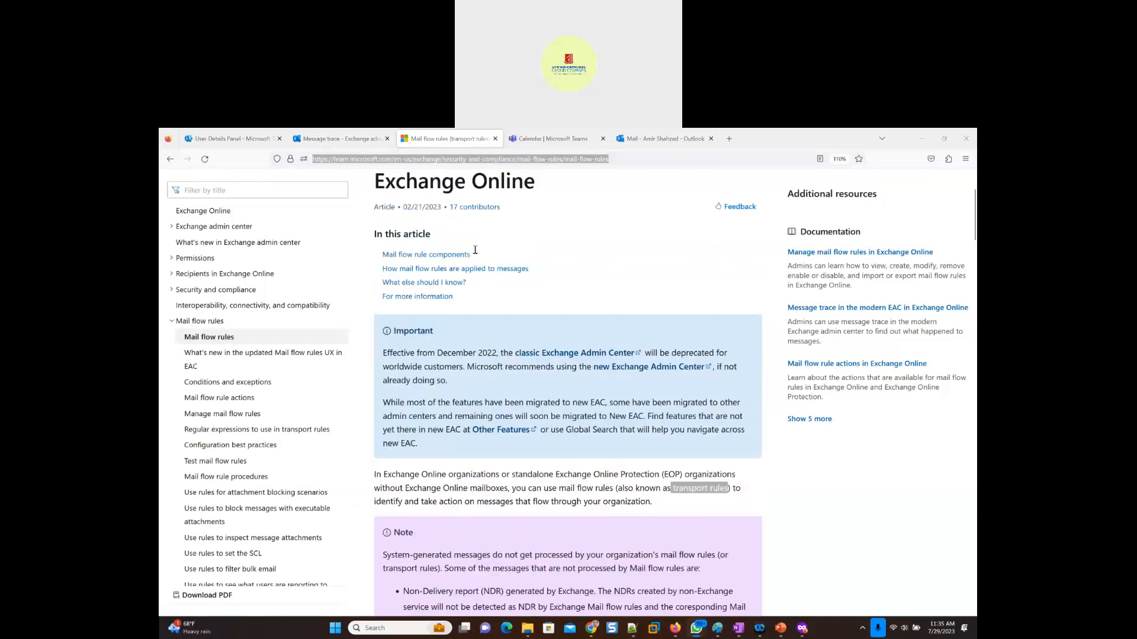
scroll(529, 323, "down", 2)
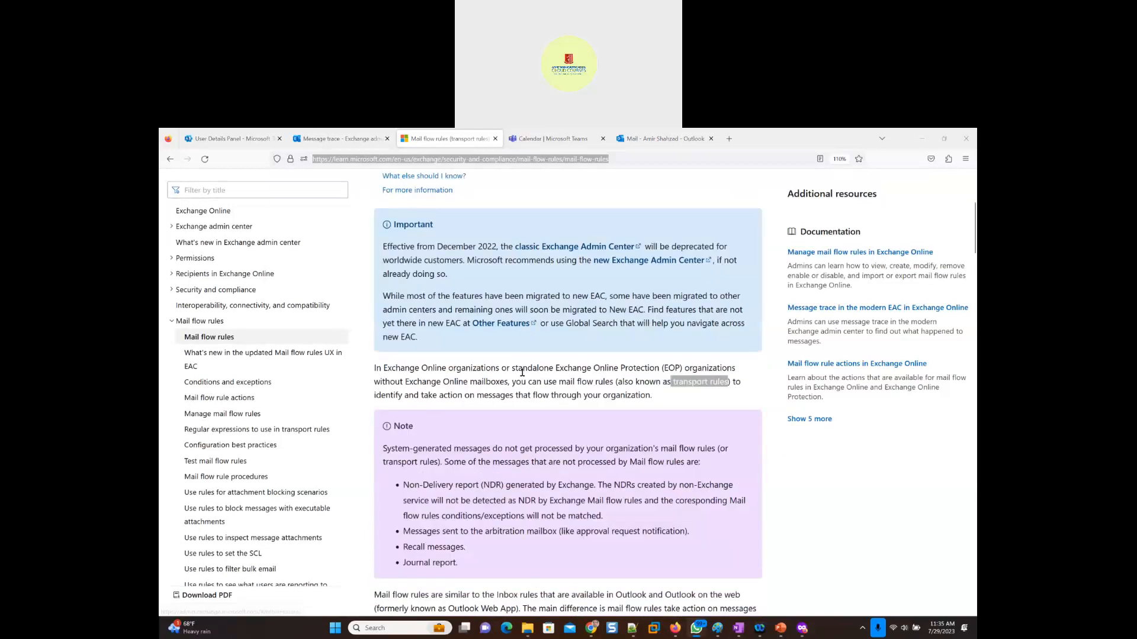
scroll(522, 373, "down", 3)
scroll(523, 373, "down", 2)
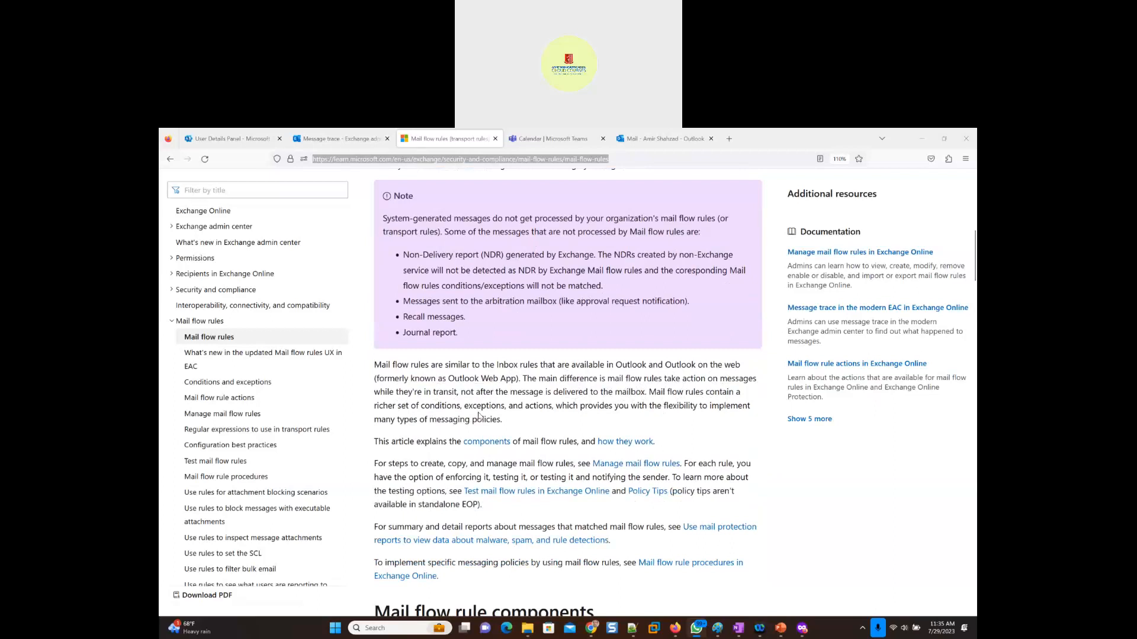
left_click_drag(554, 407, 548, 407)
left_click_drag(441, 408, 421, 407)
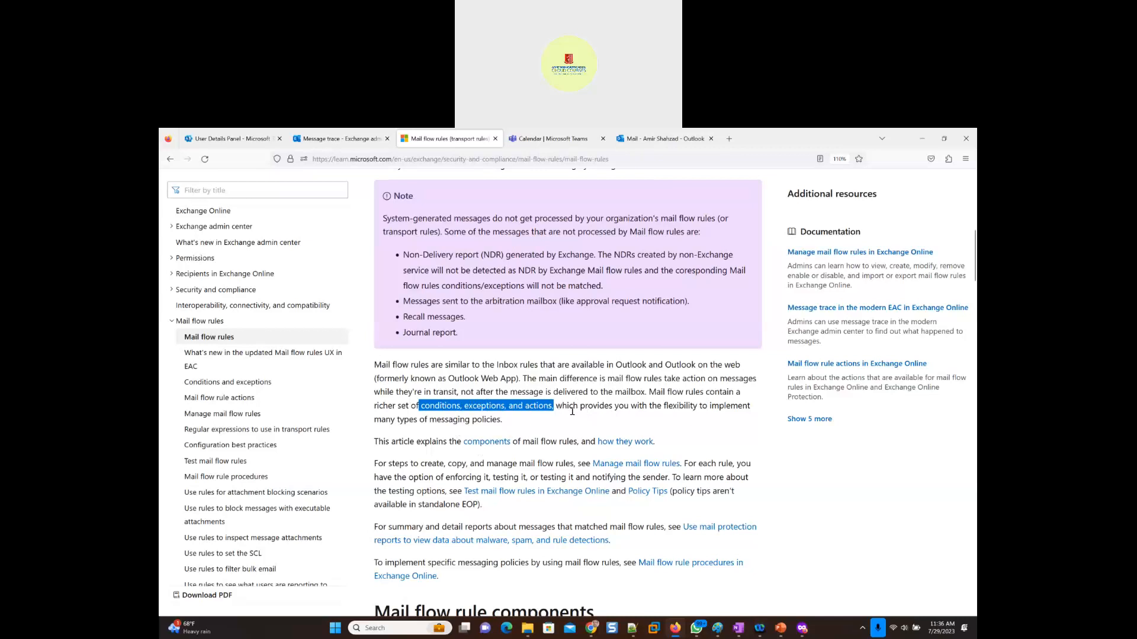
left_click_drag(503, 420, 369, 368)
key("ctrl+c")
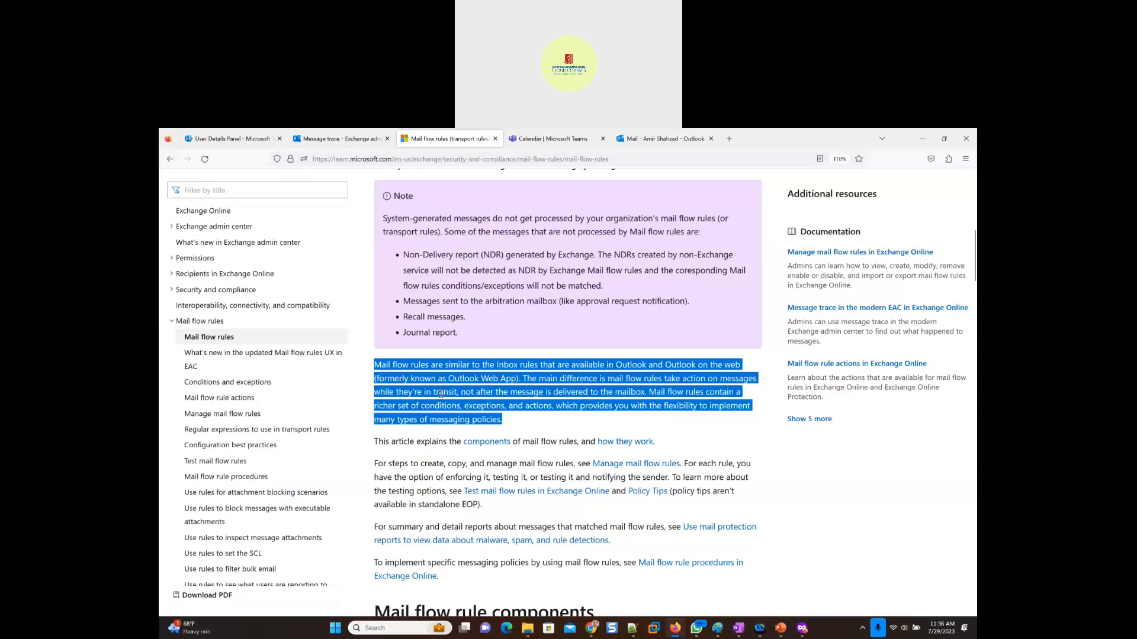
- Copy the selected Inbox-rules comparison paragraph and go back to PowerPoint
right_click(465, 365)
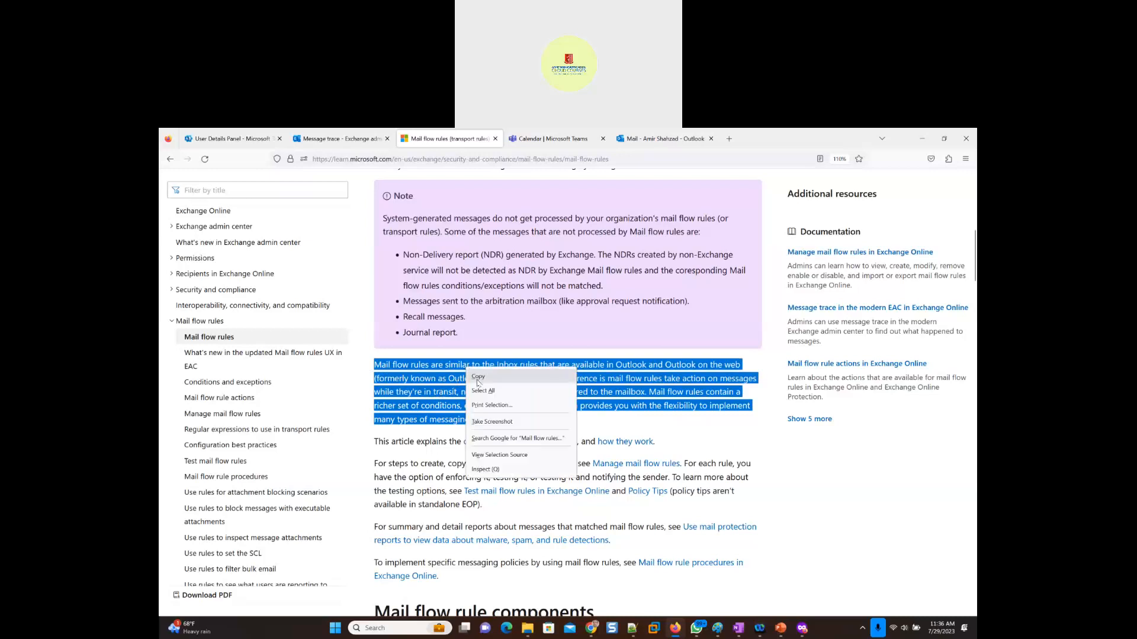
left_click(476, 379)
left_click(782, 633)
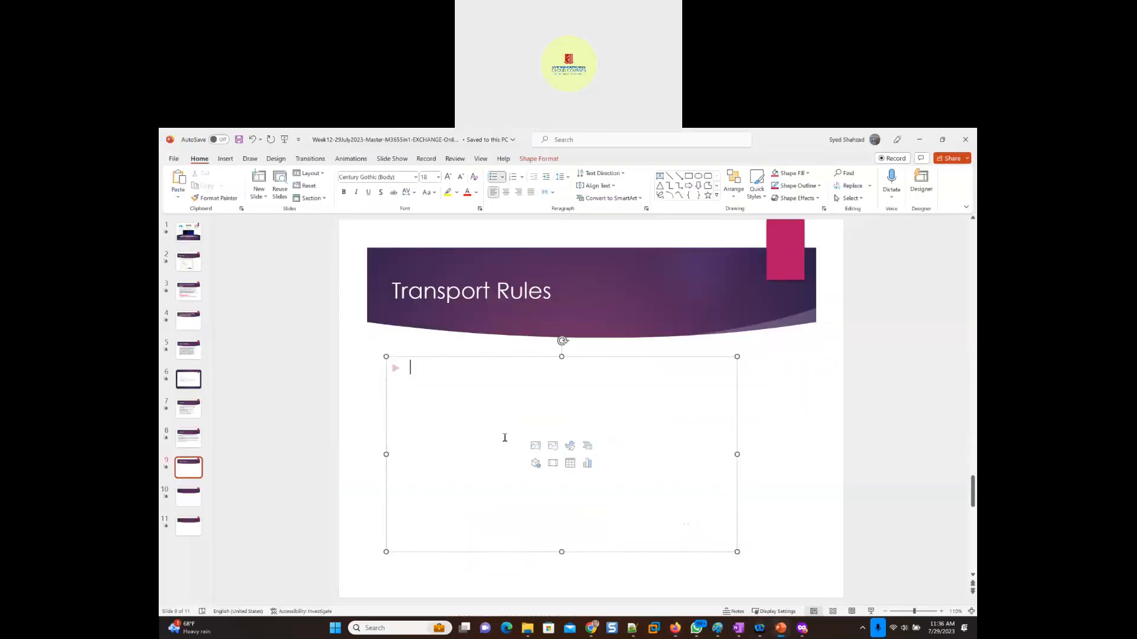
- Paste the mail flow rules paragraph into slide 9 and duplicate blank slide 11 to reach 20 slides
key("ctrl+v")
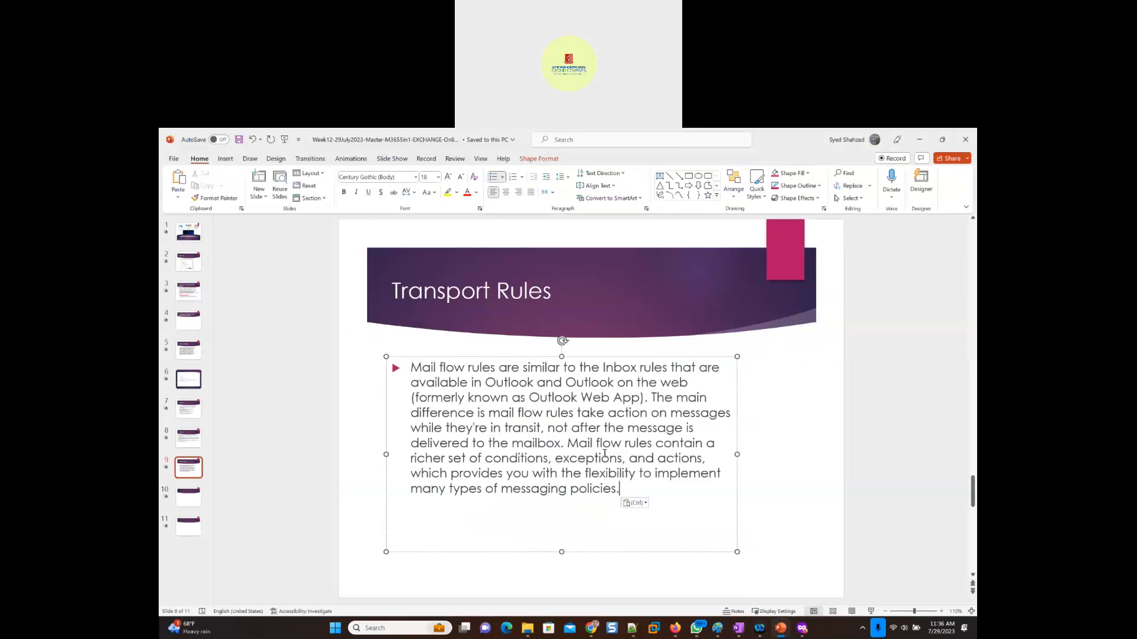
left_click(192, 529)
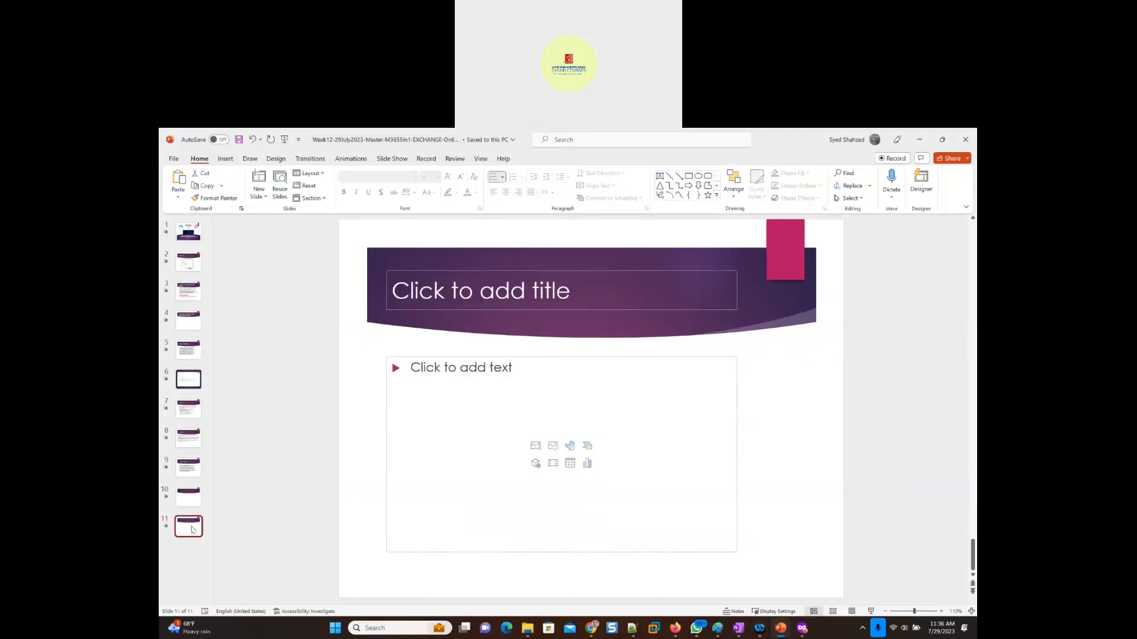
key("ctrl+c")
key("ctrl+v")
key("ctrl+v")
key("ctrl+v")
key("ctrl+v")
key("ctrl+v")
key("ctrl+v")
key("ctrl+v")
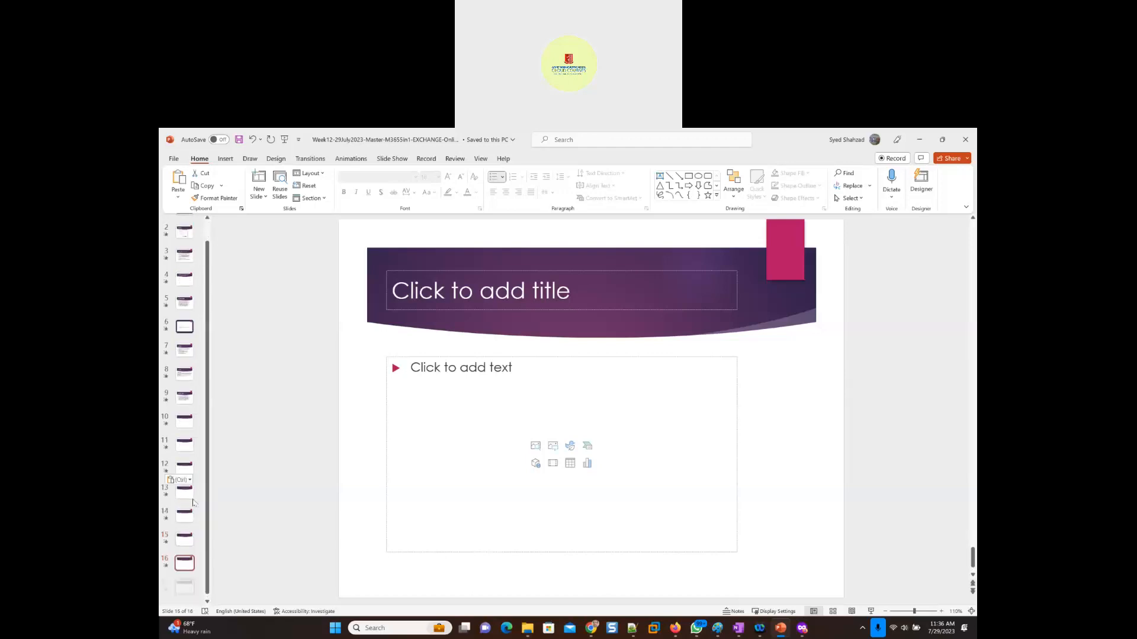
key("ctrl+v")
key("ctrl+v")
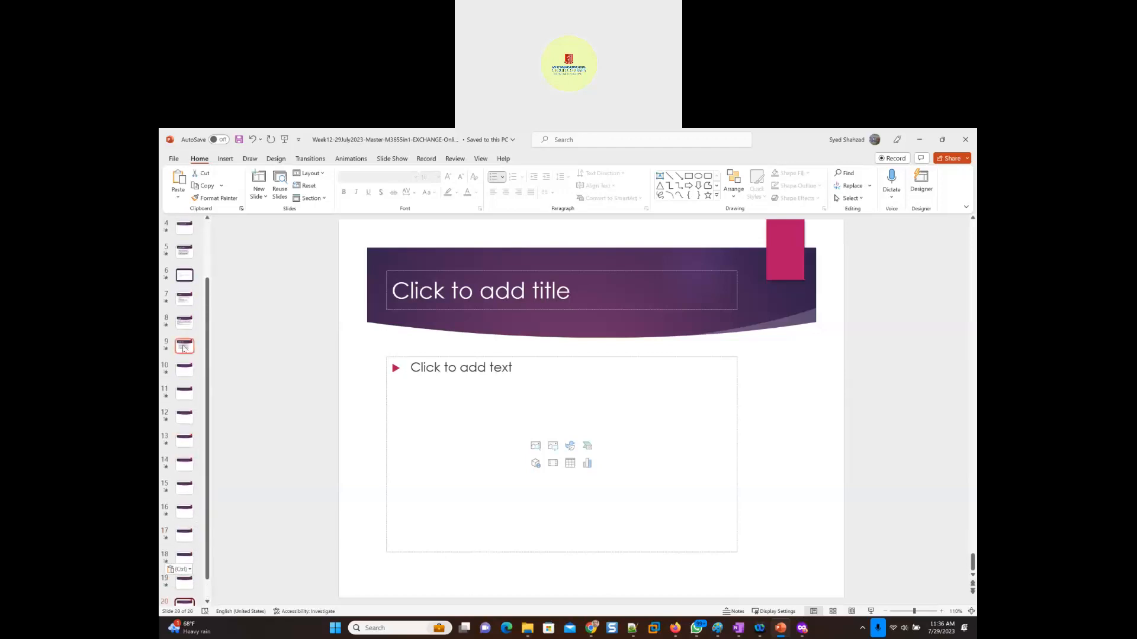
left_click(183, 348)
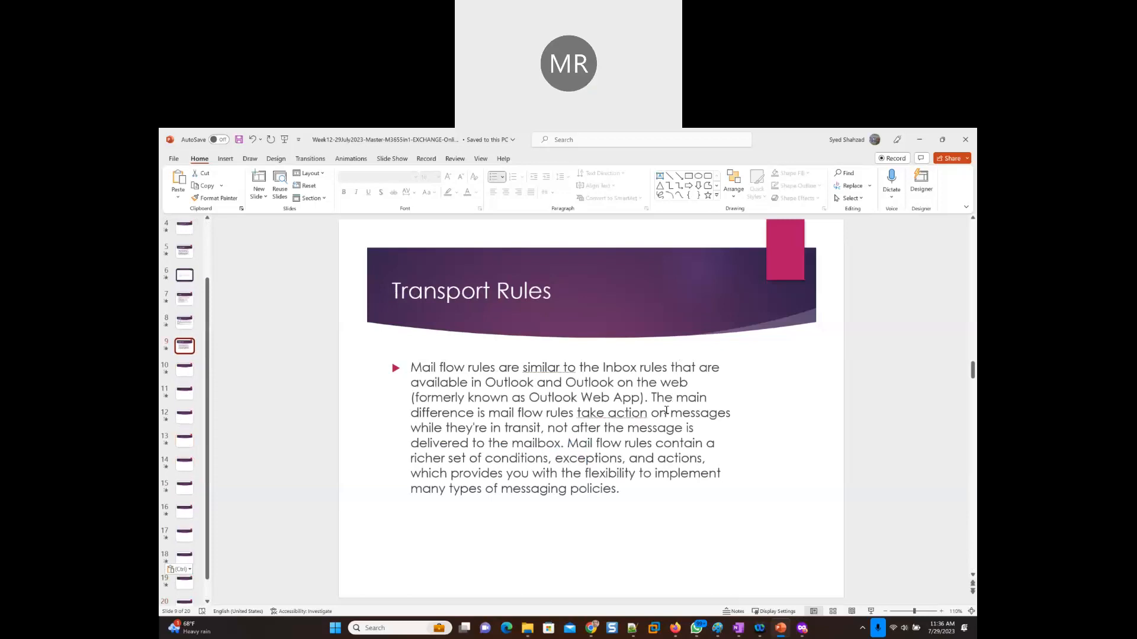
key("alt+Tab")
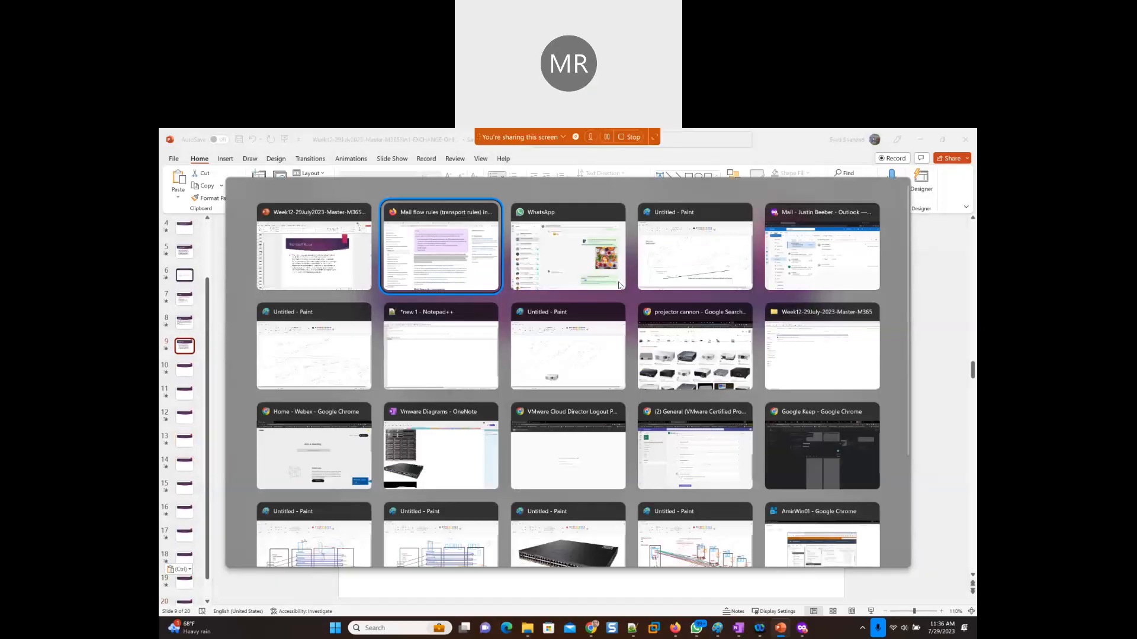
- Bring forward the Exchange admin browser window on its Mail flow > Rules tab
key("Tab")
key("Tab")
key("Tab")
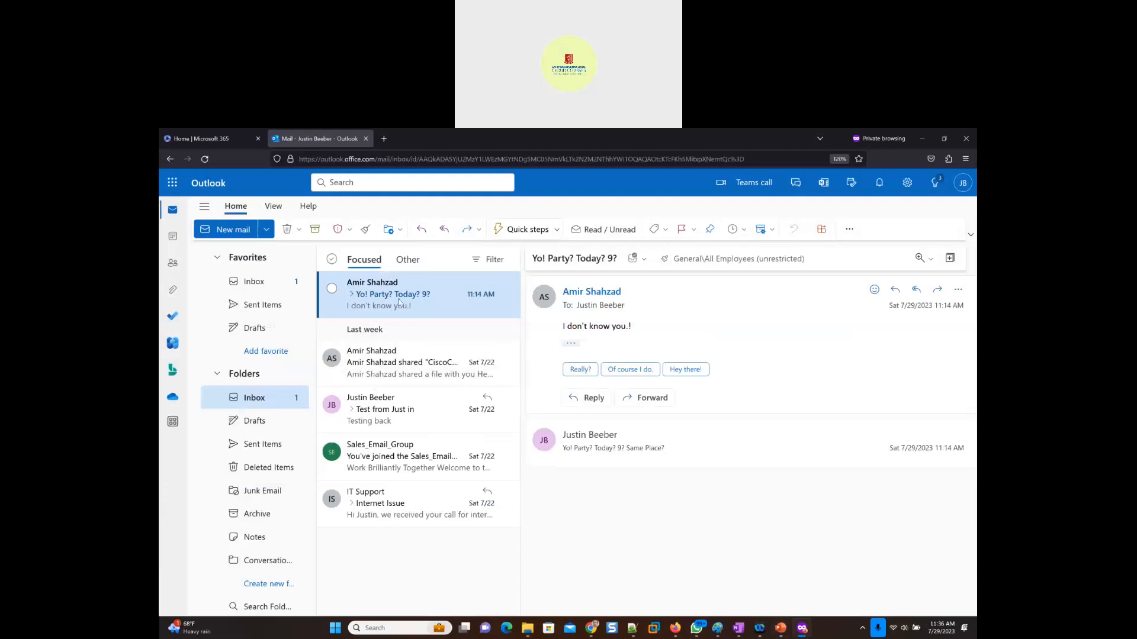
left_click(676, 632)
left_click(323, 139)
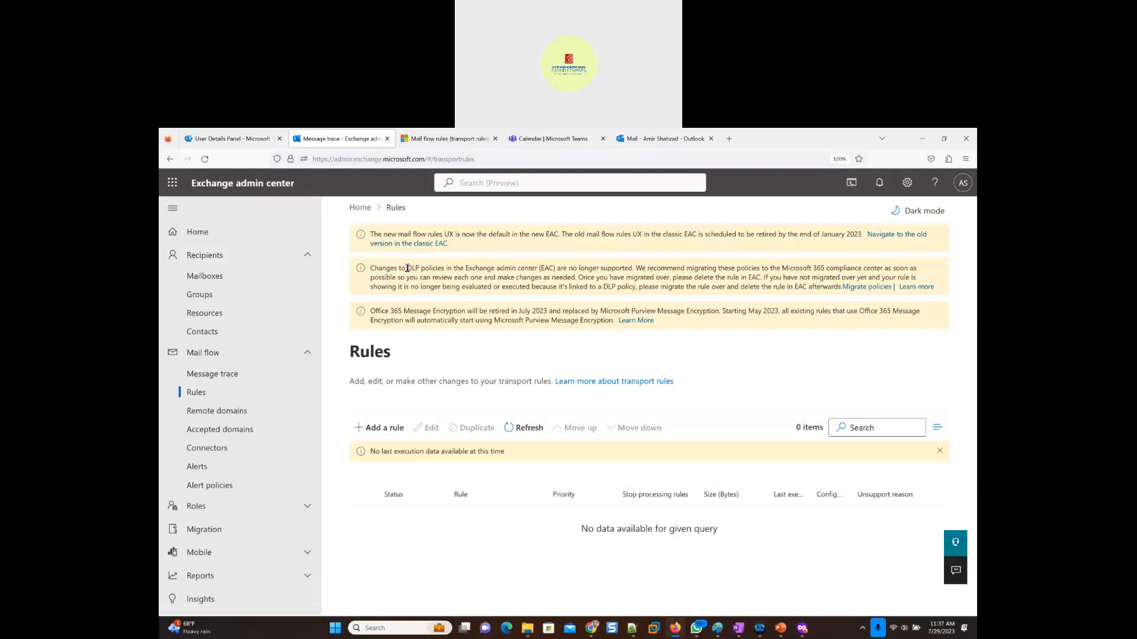
- Highlight DLP in the Exchange notice banner, then switch to the Microsoft Teams Calendar tab
left_click_drag(407, 269, 422, 268)
mouse_move(781, 627)
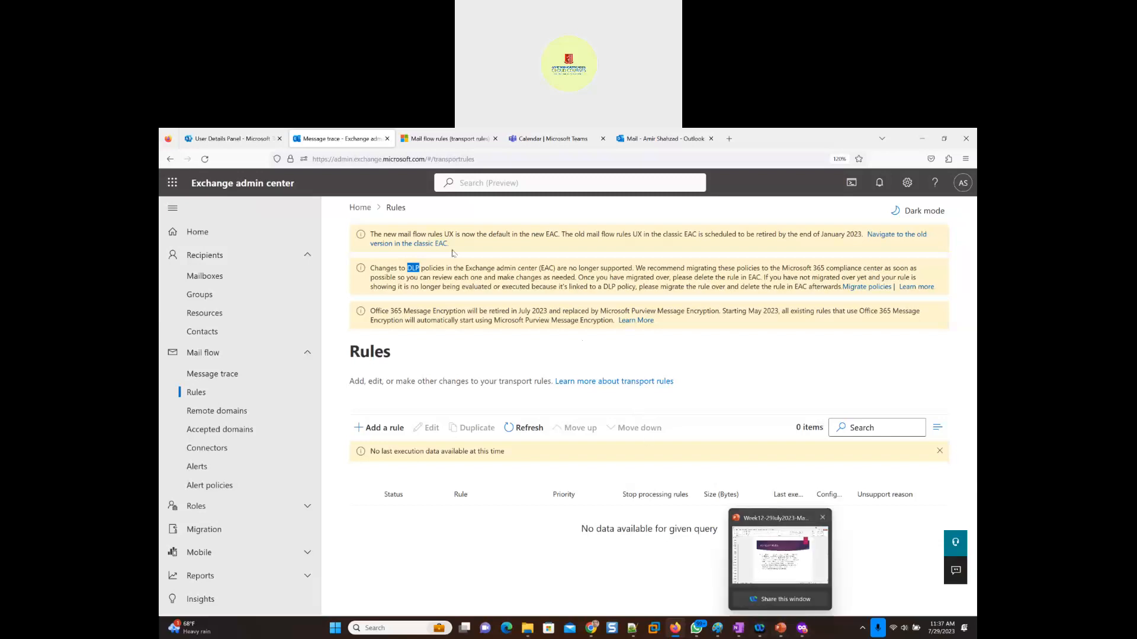
left_click(548, 140)
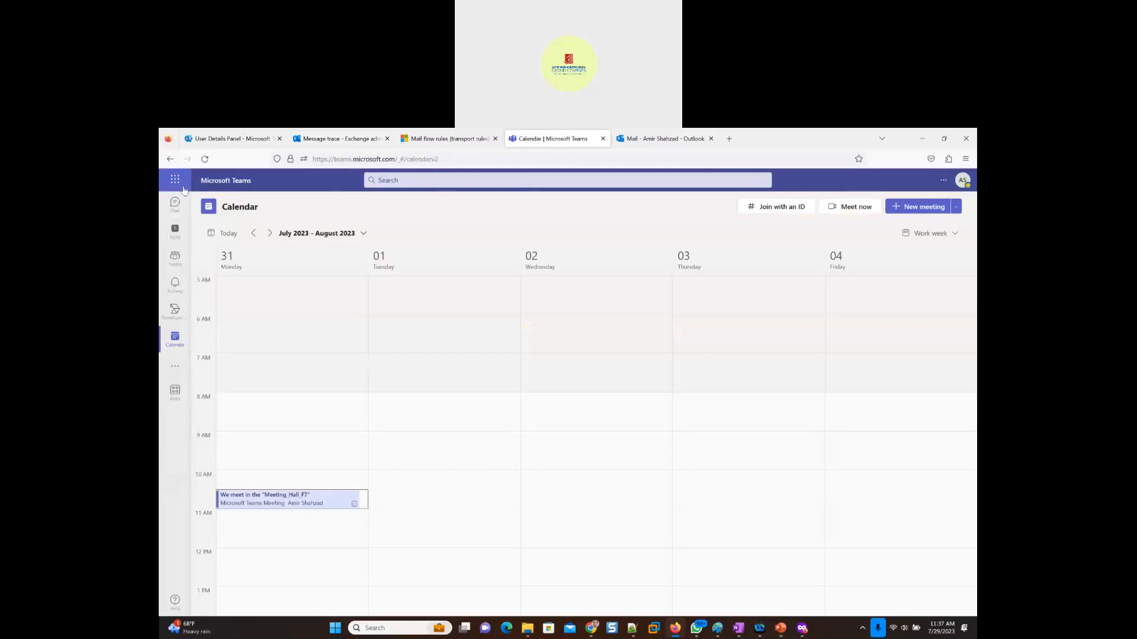
- Address a new Outlook message to the admin account with subject Test
left_click(800, 629)
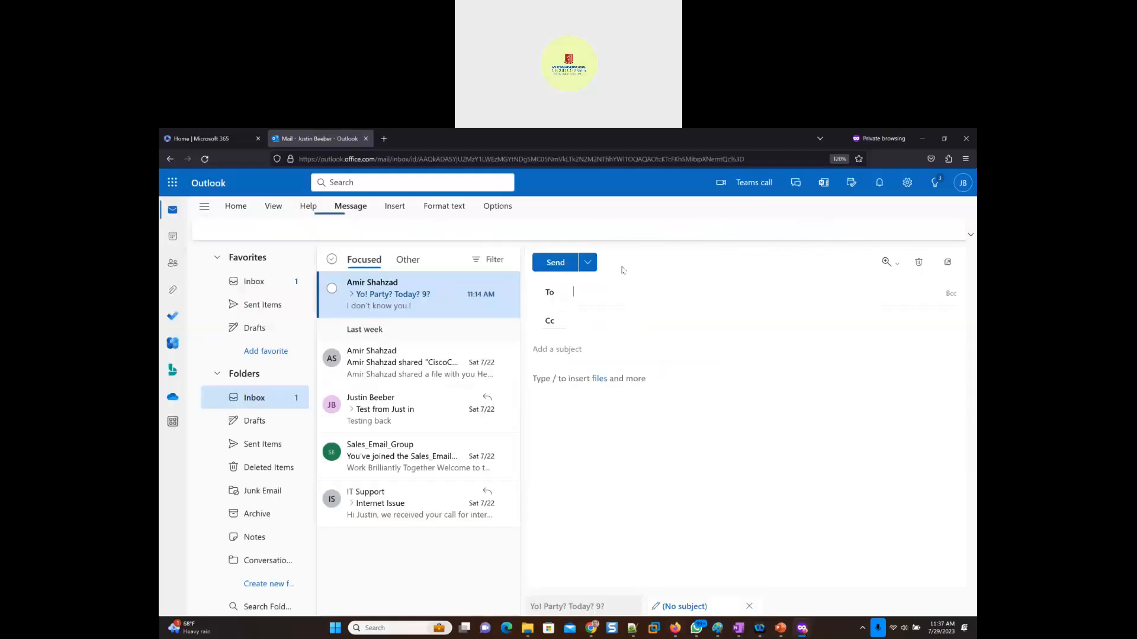
type("amiradmin")
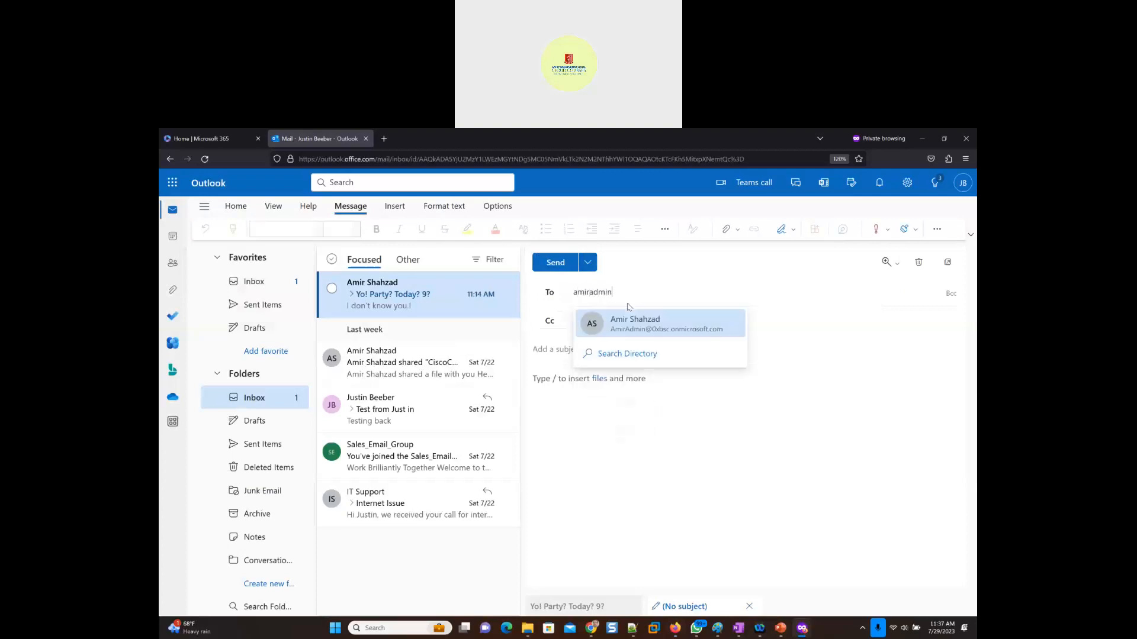
key("Return")
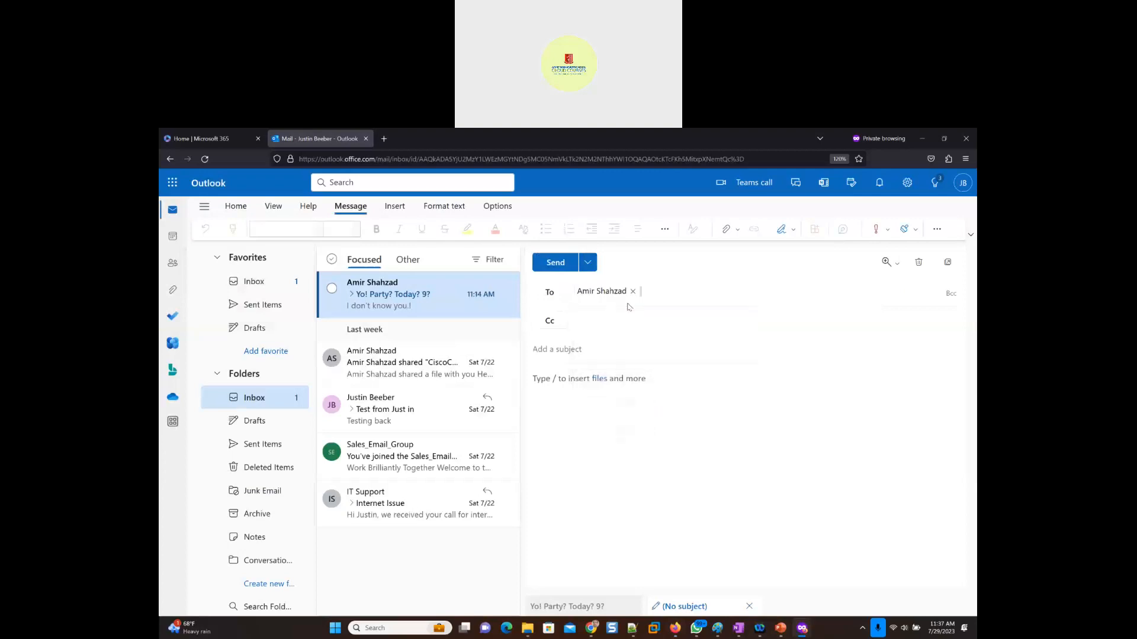
type("Test")
- Cc the external Gmail address, write Test in the body, and send the email
left_click(629, 306)
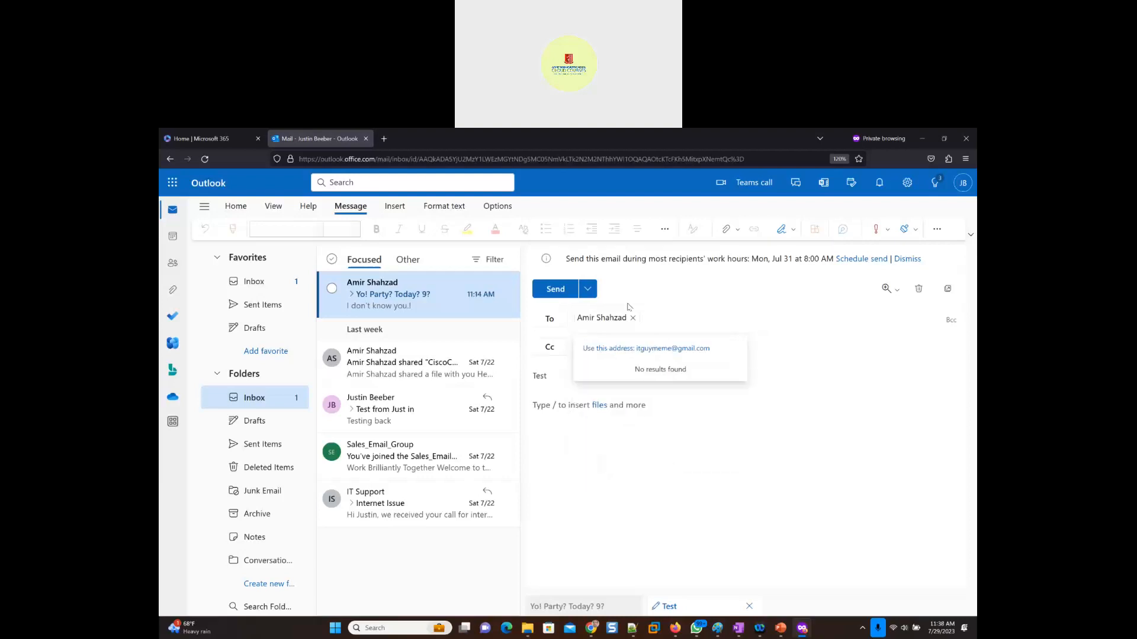
left_click(680, 353)
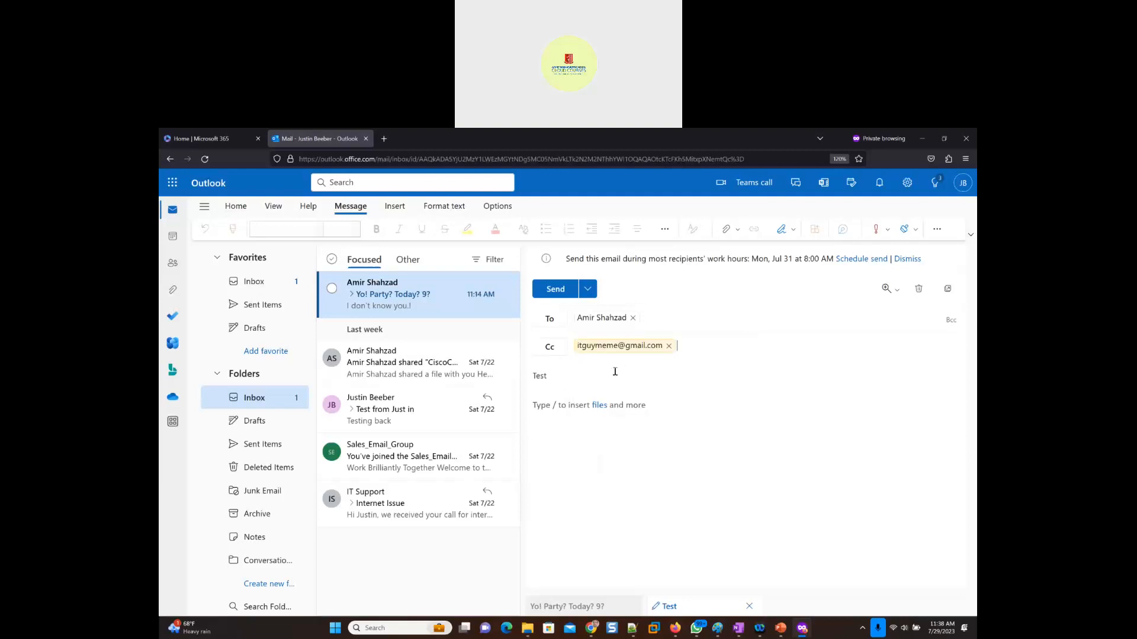
left_click(622, 408)
type("Test")
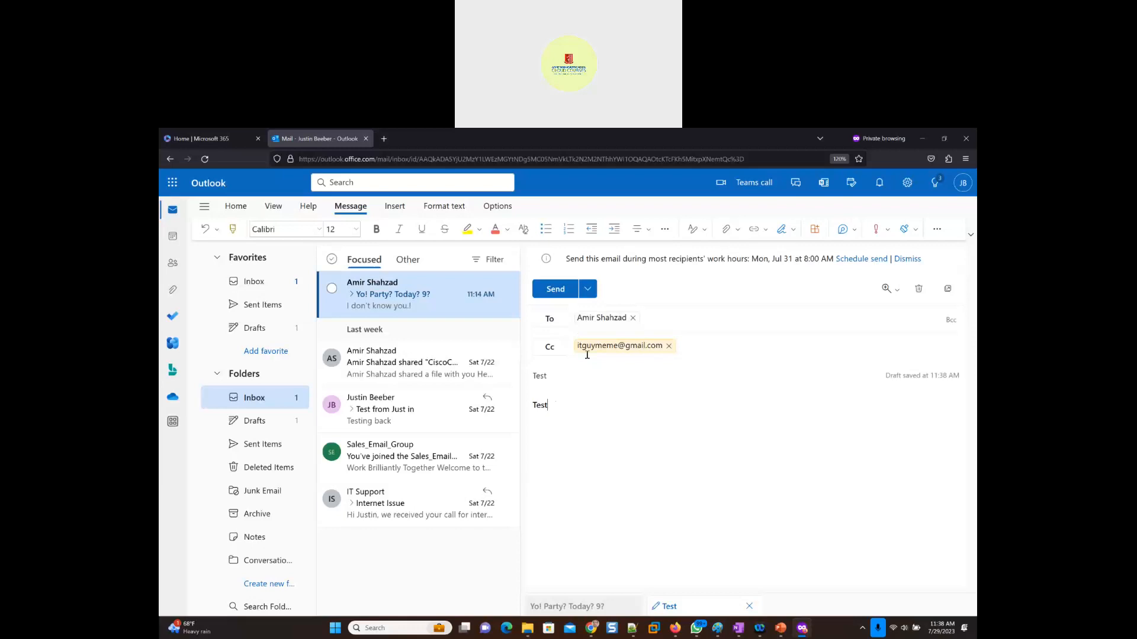
left_click(545, 294)
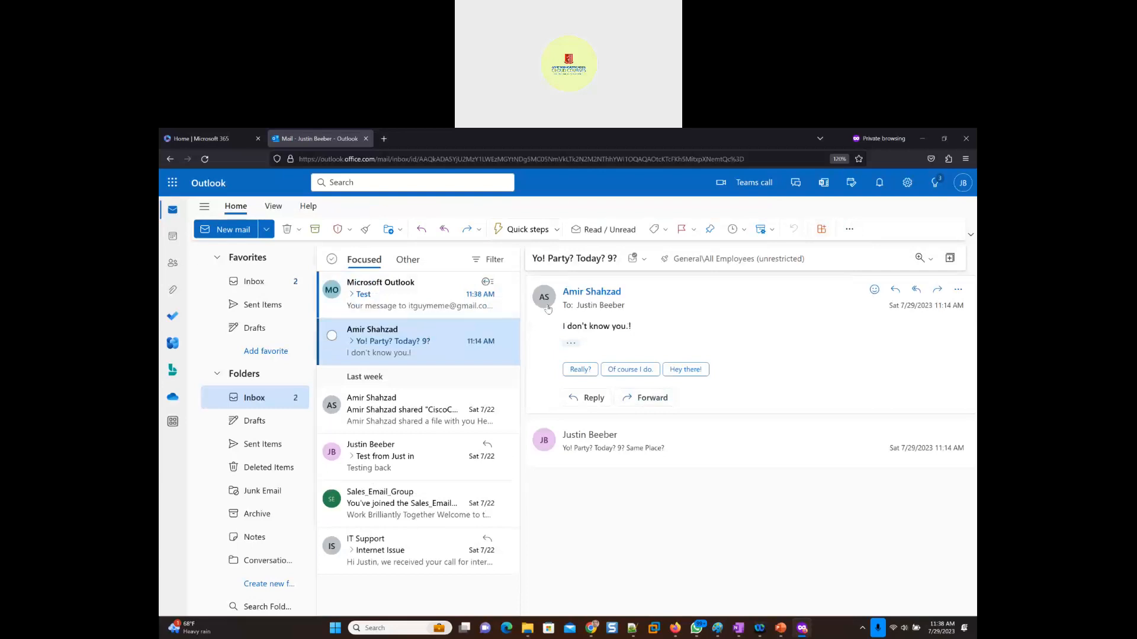
mouse_move(556, 299)
key("alt+Tab")
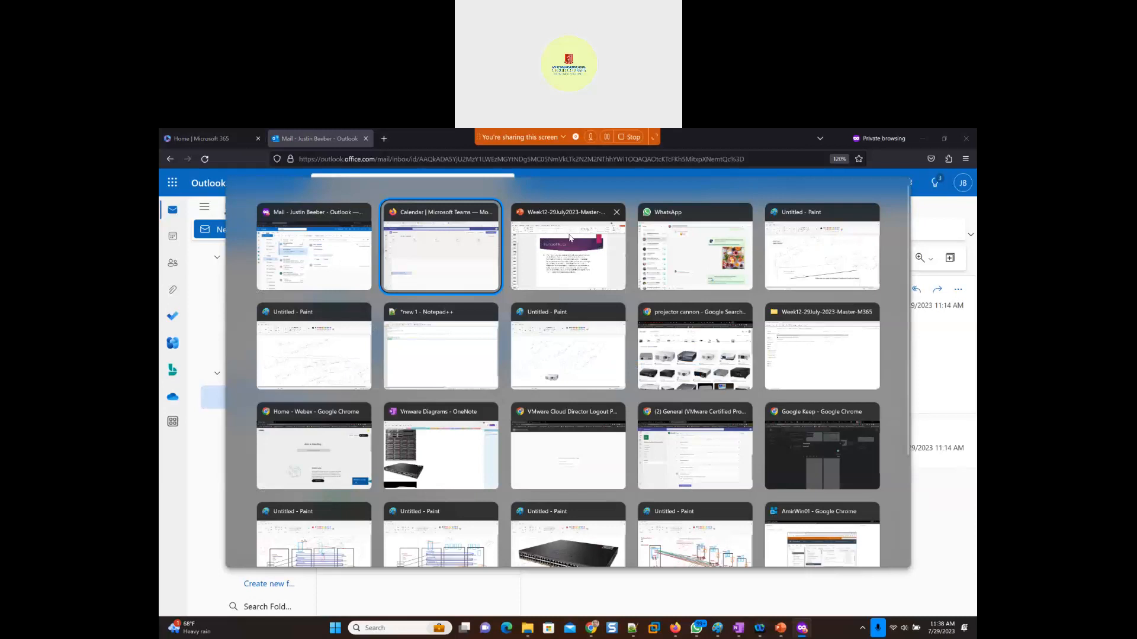
- Handwrite Exchange, John and Sandy, with arrows from John to Sandy and out toward the internet
left_click(821, 249)
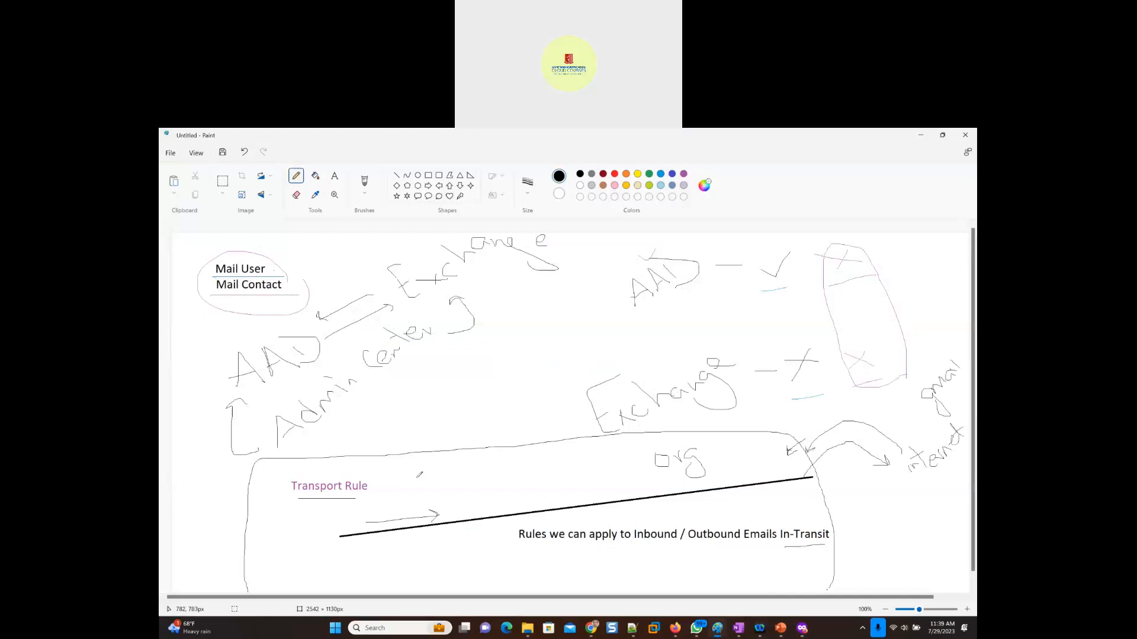
mouse_move(269, 516)
left_mouse_down()
mouse_move(250, 554)
mouse_move(287, 554)
mouse_move(269, 546)
left_mouse_up()
mouse_move(272, 540)
left_mouse_down()
mouse_move(374, 497)
mouse_move(406, 508)
left_mouse_up()
mouse_move(371, 563)
left_mouse_down()
mouse_move(359, 587)
mouse_move(418, 551)
left_mouse_up()
mouse_move(716, 555)
left_mouse_down()
mouse_move(688, 578)
mouse_move(732, 579)
mouse_move(791, 556)
mouse_move(791, 577)
left_mouse_up()
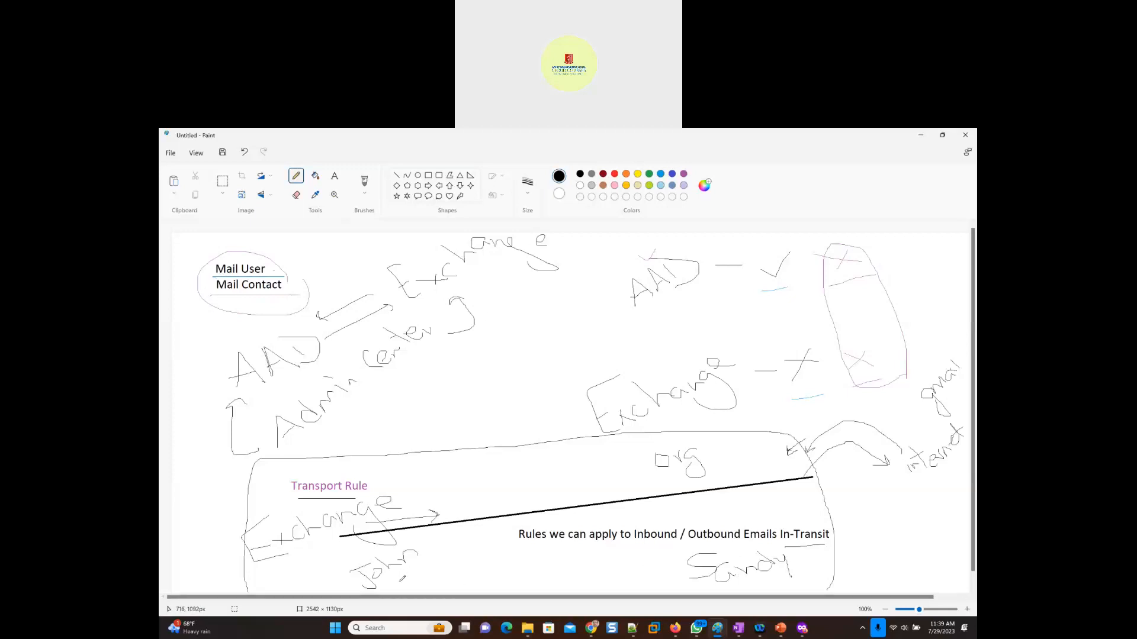
mouse_move(396, 576)
left_mouse_down()
mouse_move(491, 540)
mouse_move(681, 567)
mouse_move(665, 576)
left_mouse_up()
mouse_move(420, 583)
left_mouse_down()
mouse_move(479, 561)
mouse_move(638, 570)
mouse_move(628, 581)
left_mouse_up()
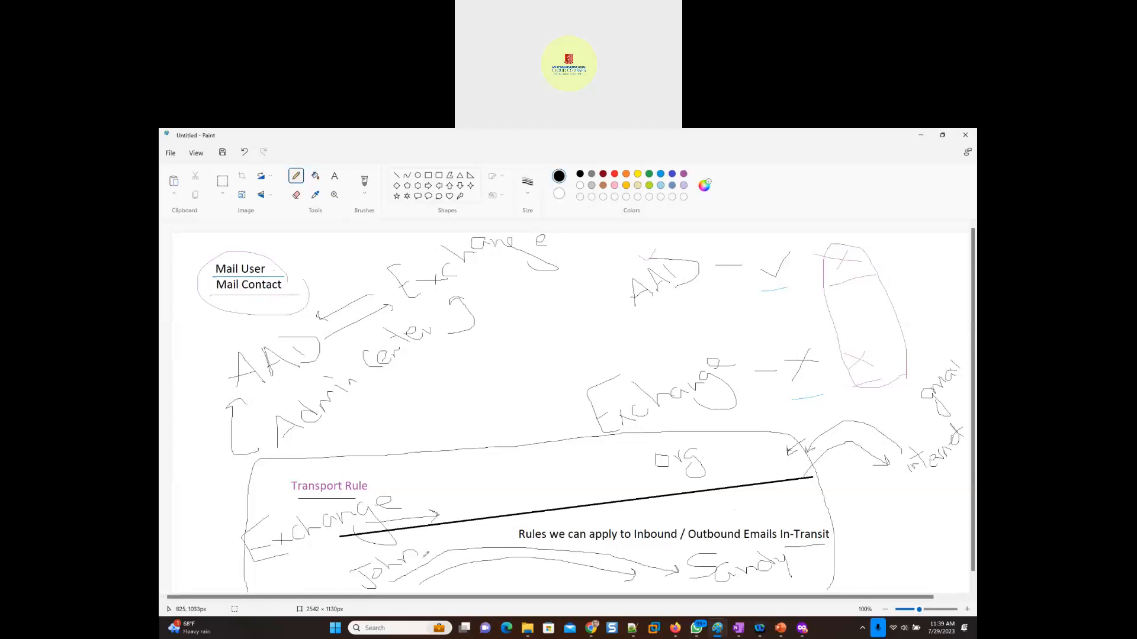
mouse_move(424, 553)
left_mouse_down()
mouse_move(656, 505)
mouse_move(891, 481)
mouse_move(882, 484)
left_mouse_up()
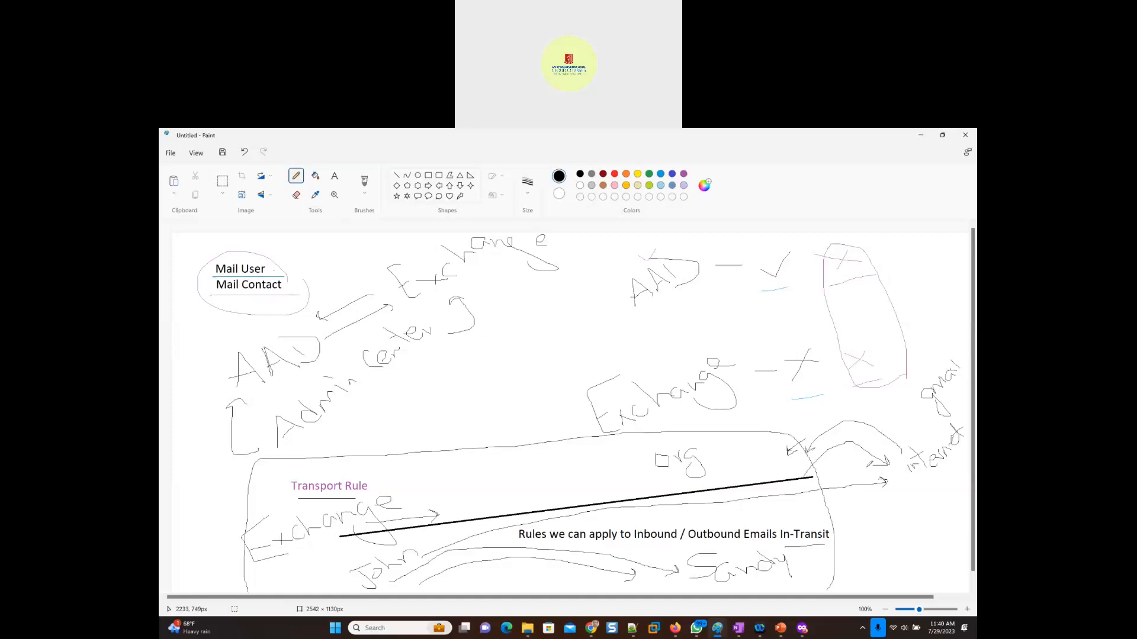
key("alt+Tab")
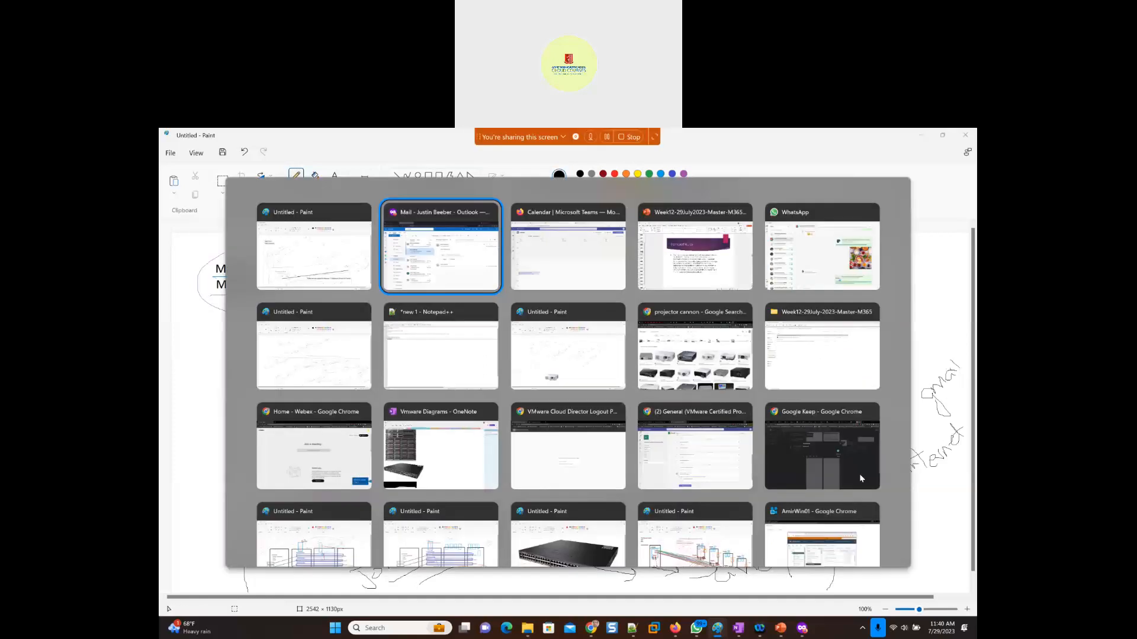
- Leave Paint and bring back the Firefox window's Exchange admin tab showing the empty mail flow Rules page
key("alt+Tab")
key("alt+Tab")
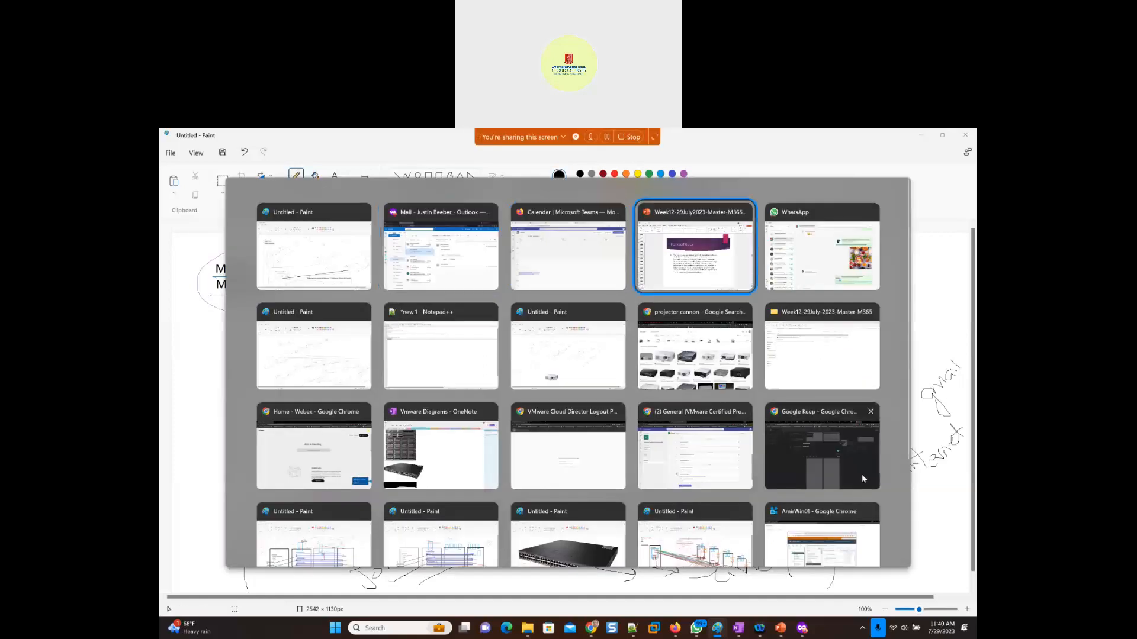
key("alt+Tab")
key("alt+Tab")
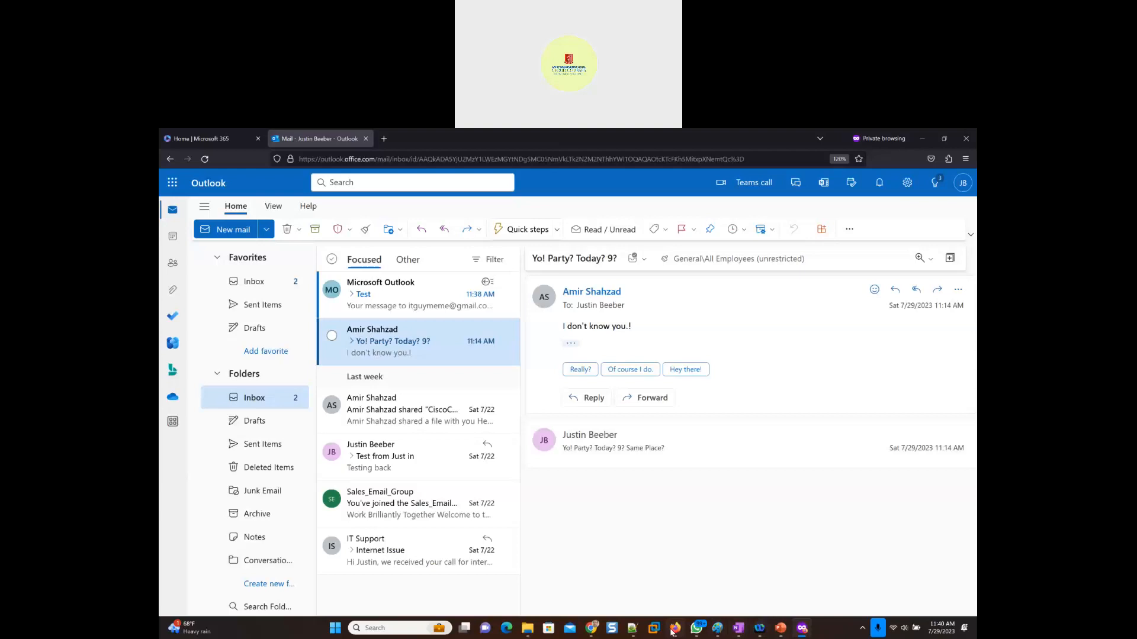
mouse_move(675, 628)
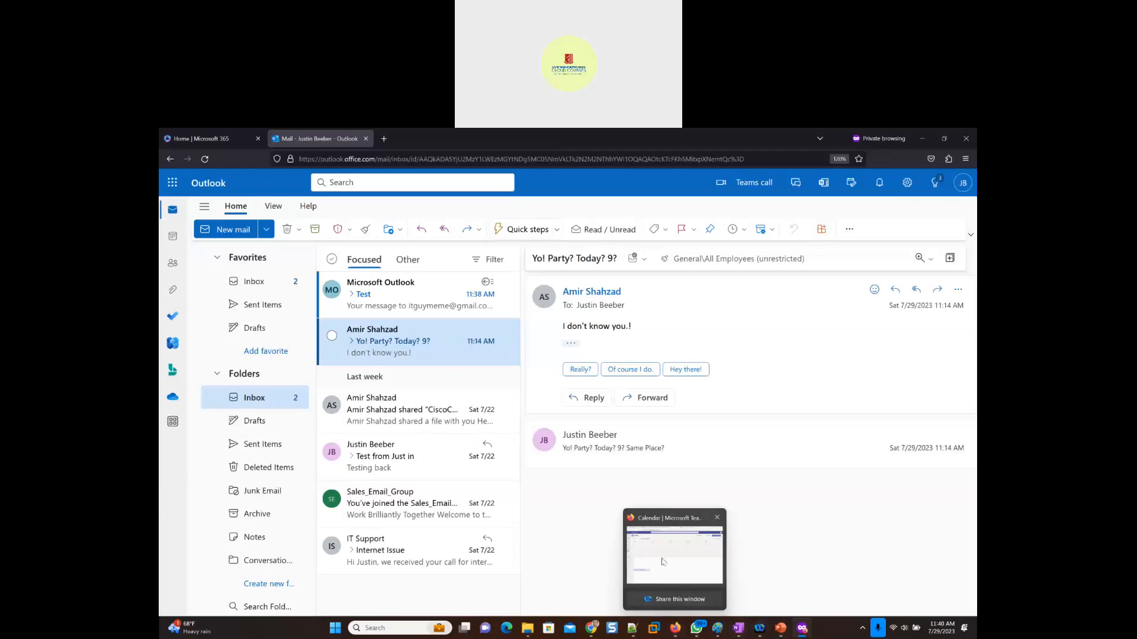
left_click(677, 583)
left_click(305, 141)
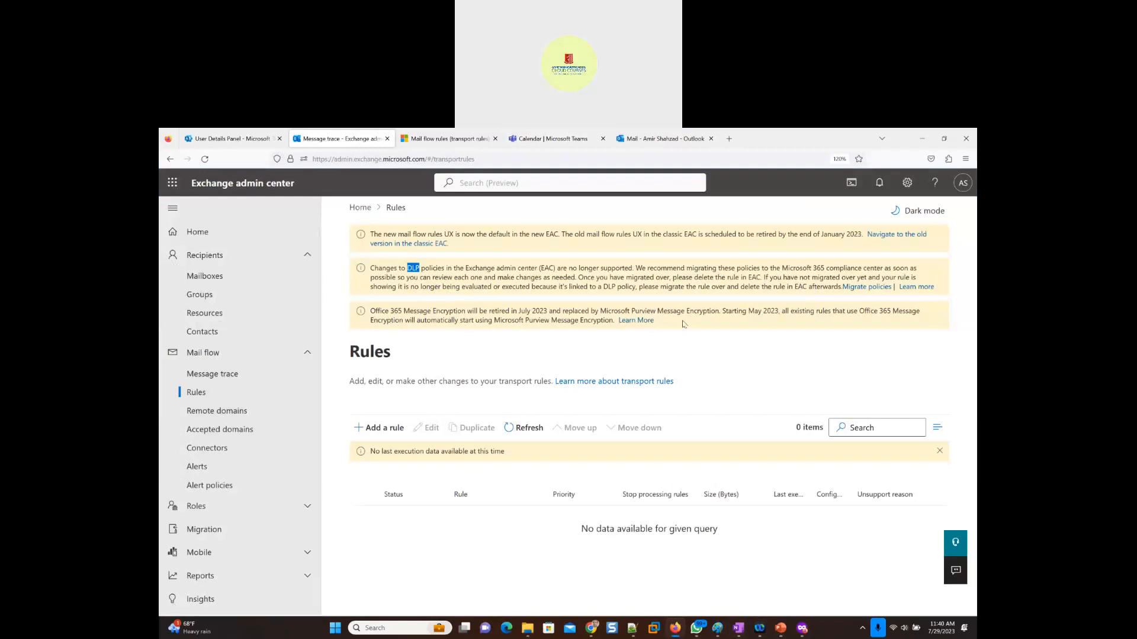
- Highlight the Microsoft Purview Message Encryption notice, refresh the empty rules list, and expand the Add a rule menu
left_click_drag(715, 312, 599, 313)
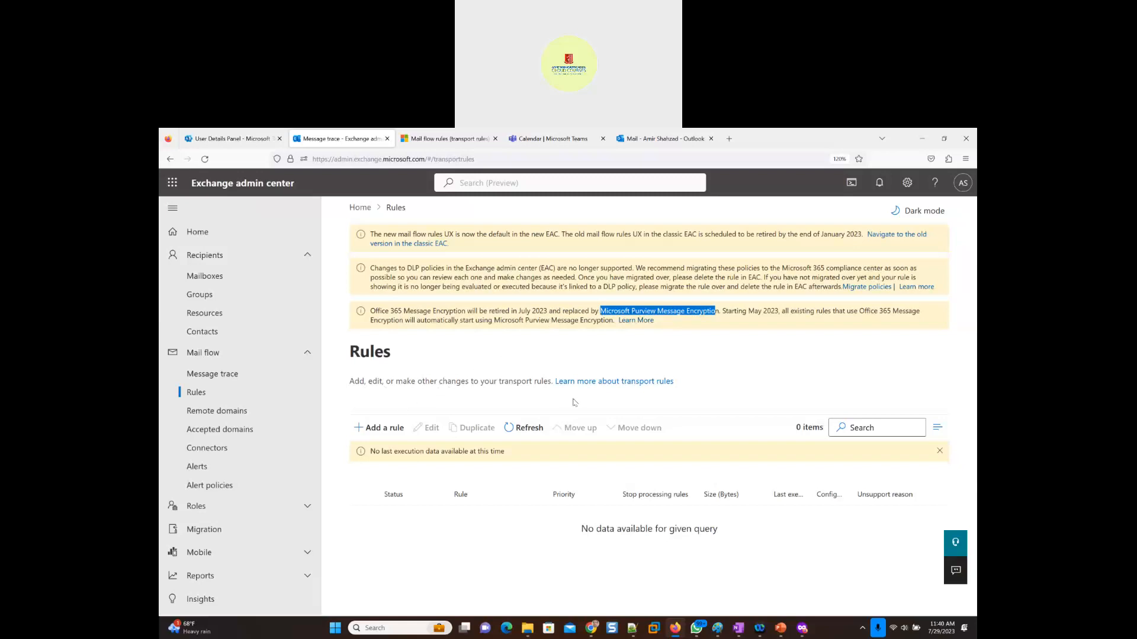
left_click(515, 427)
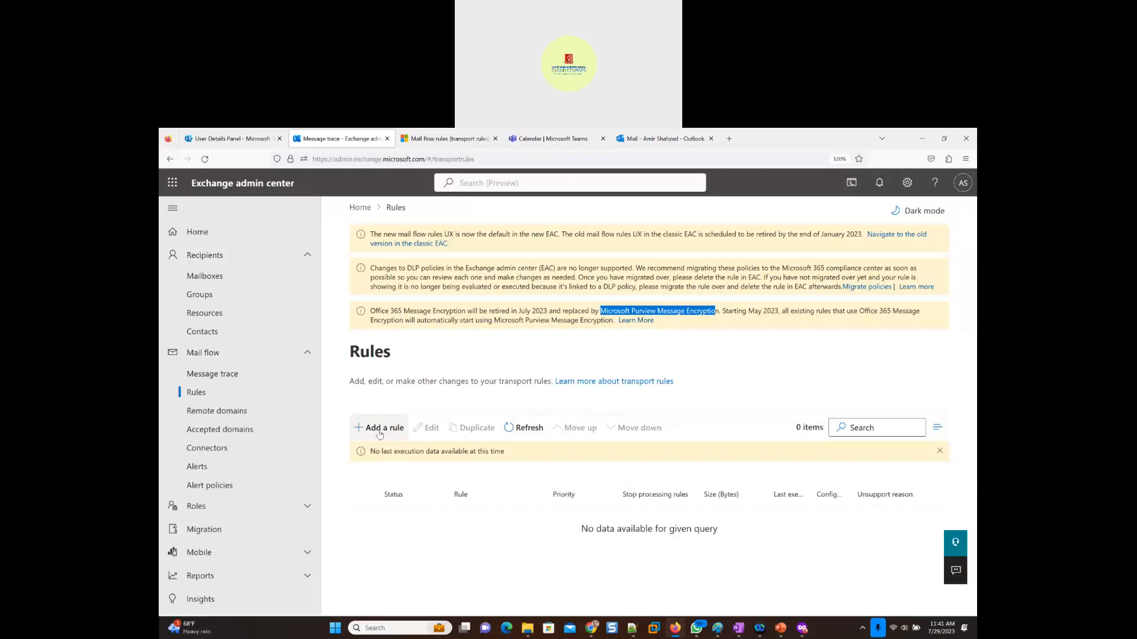
left_click(370, 432)
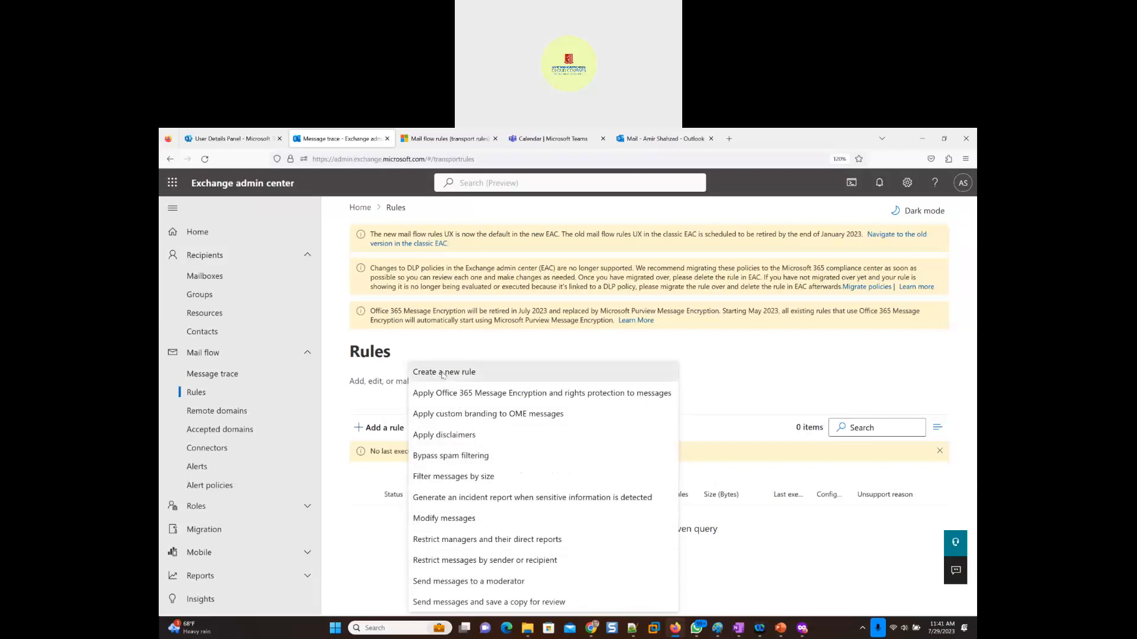
- Start a blank rule with Create a new rule, select its Name field, and expand the Apply this rule if conditions
left_click(441, 373)
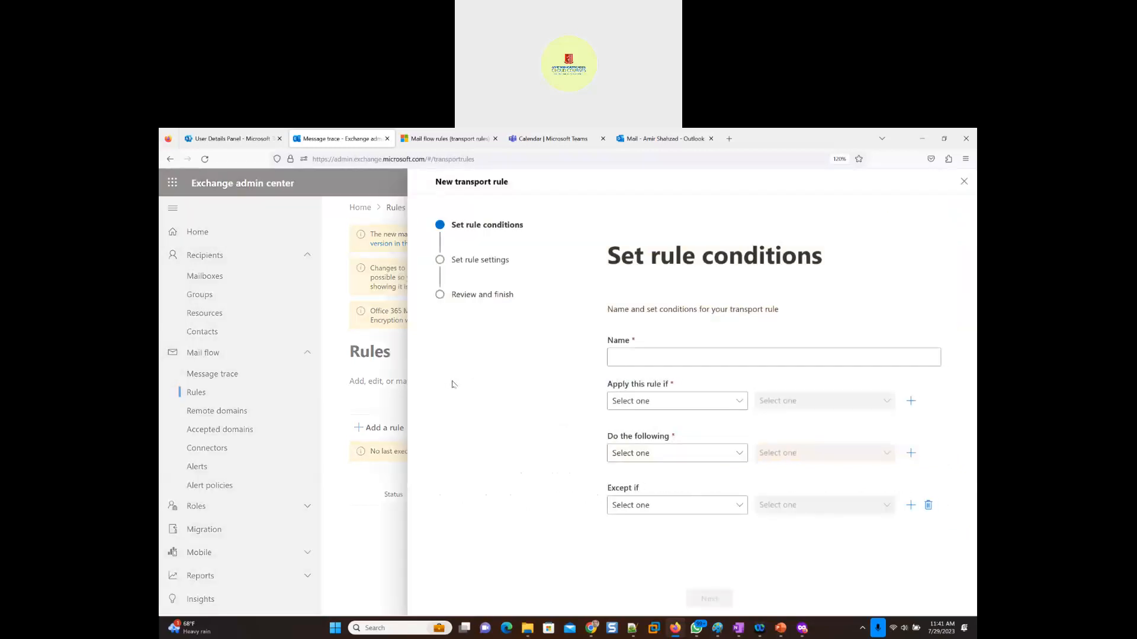
left_click(627, 355)
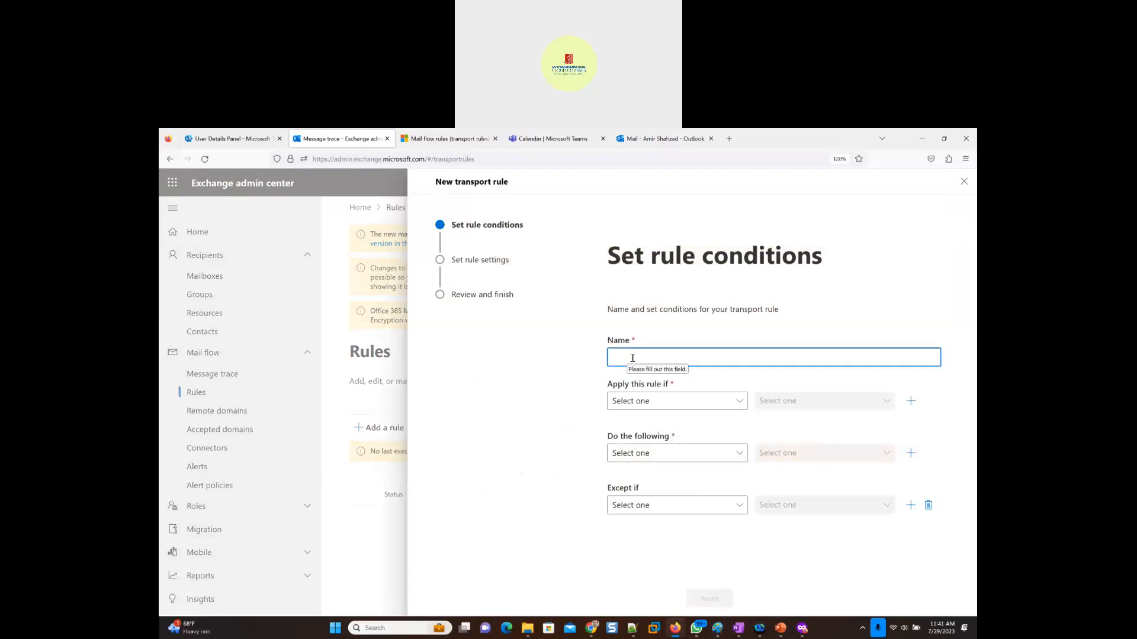
left_click(740, 403)
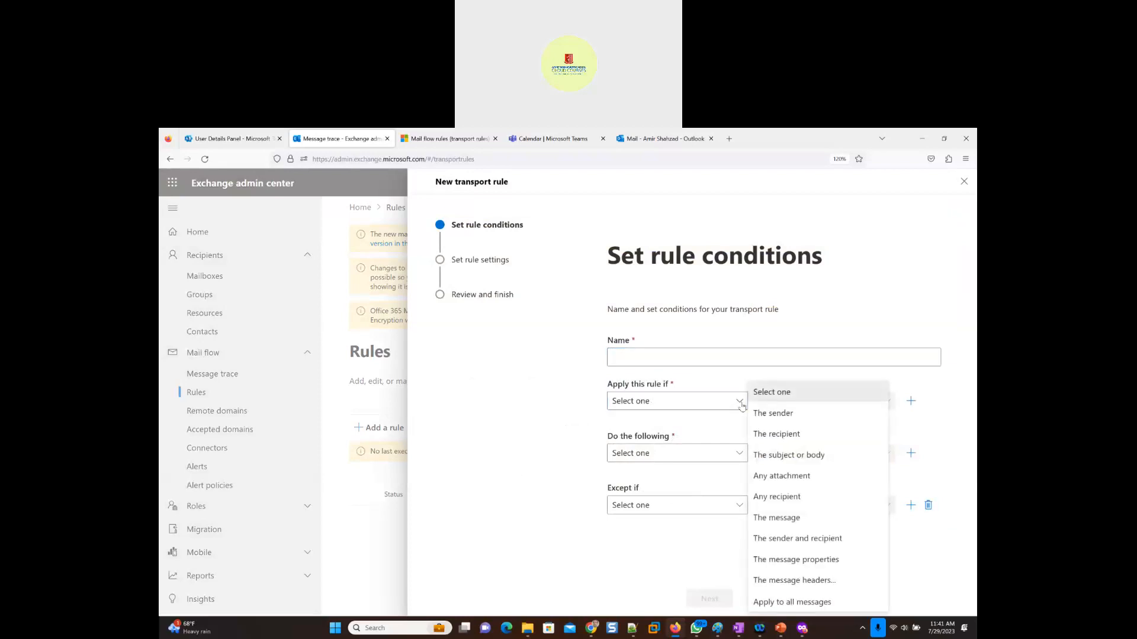
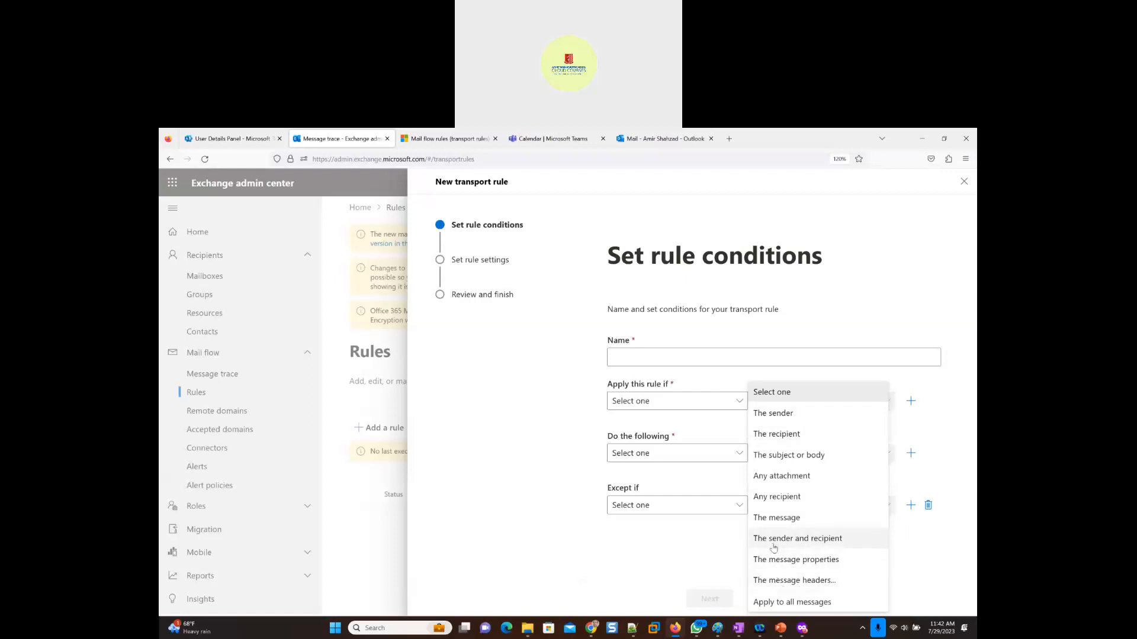
- Make the rule apply when the sender is the chosen user, and name it 'Transport RUle for' that sender
left_click(777, 417)
left_click(788, 403)
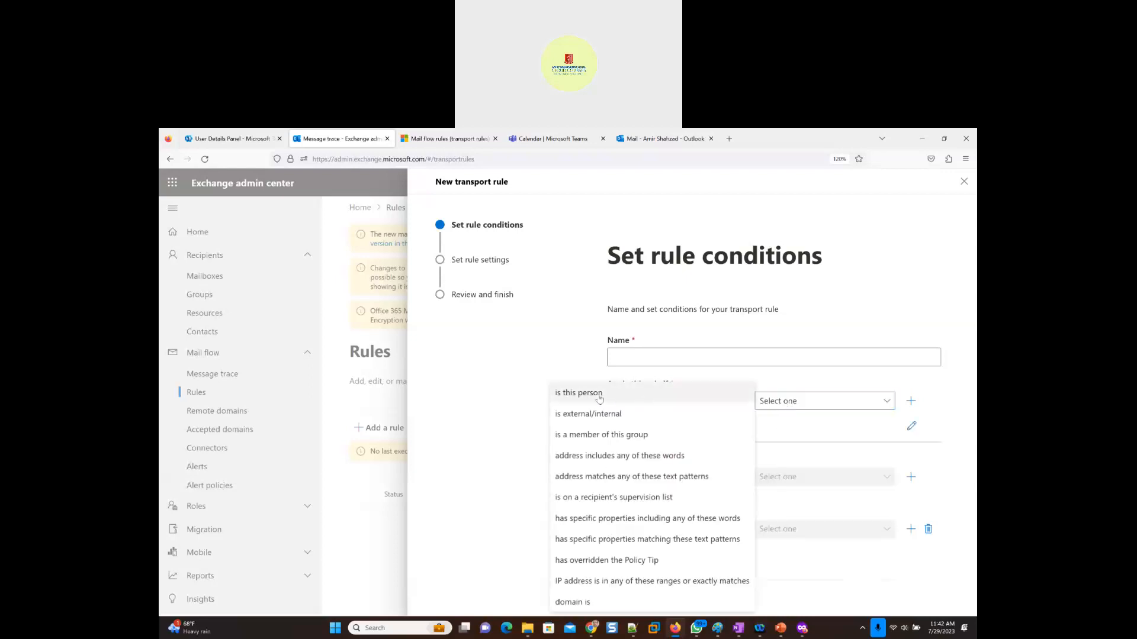
left_click(593, 398)
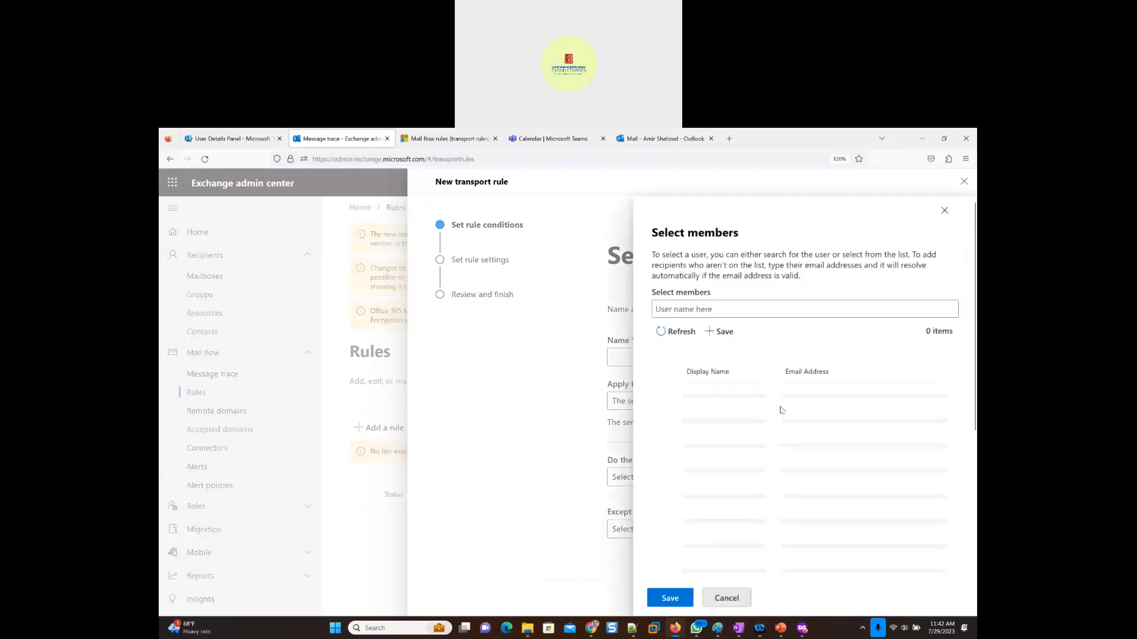
left_click(712, 309)
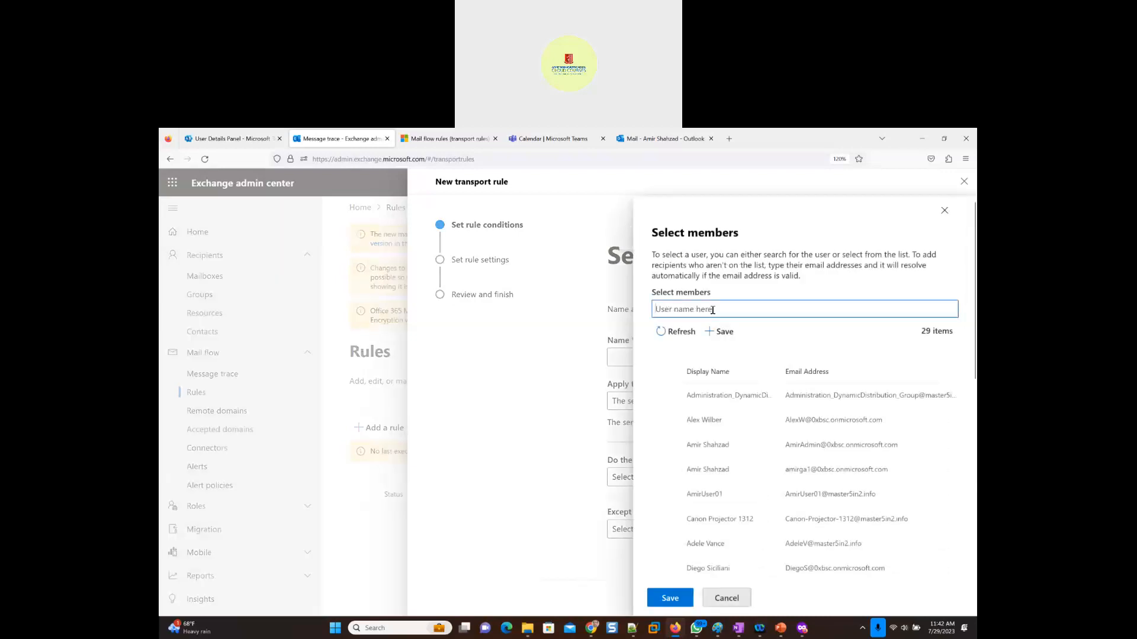
type("jb")
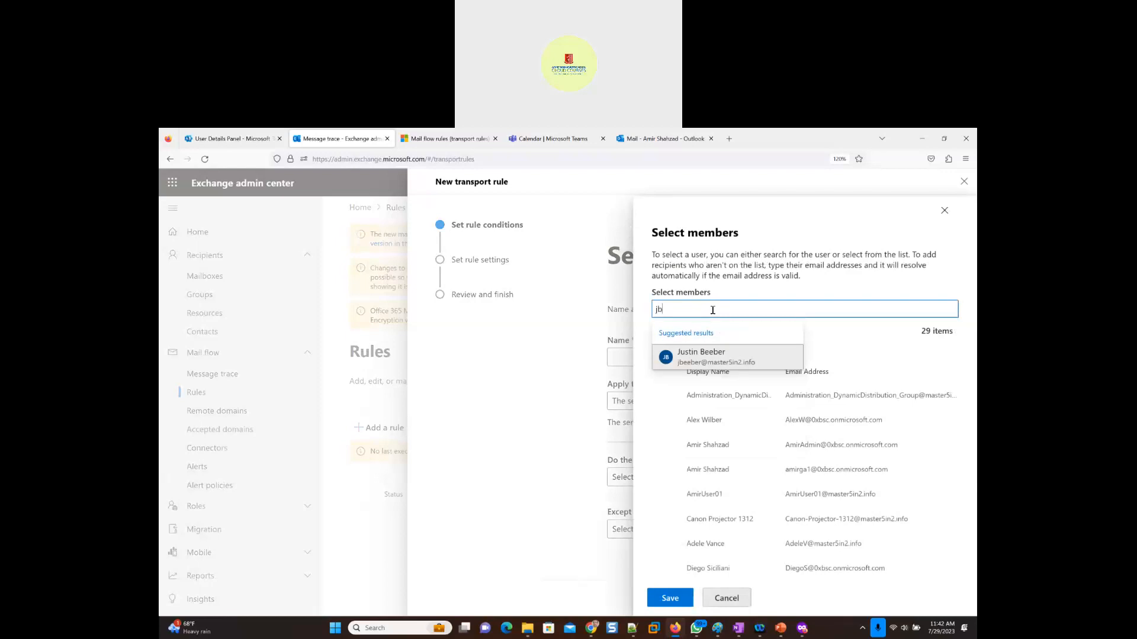
left_click(719, 355)
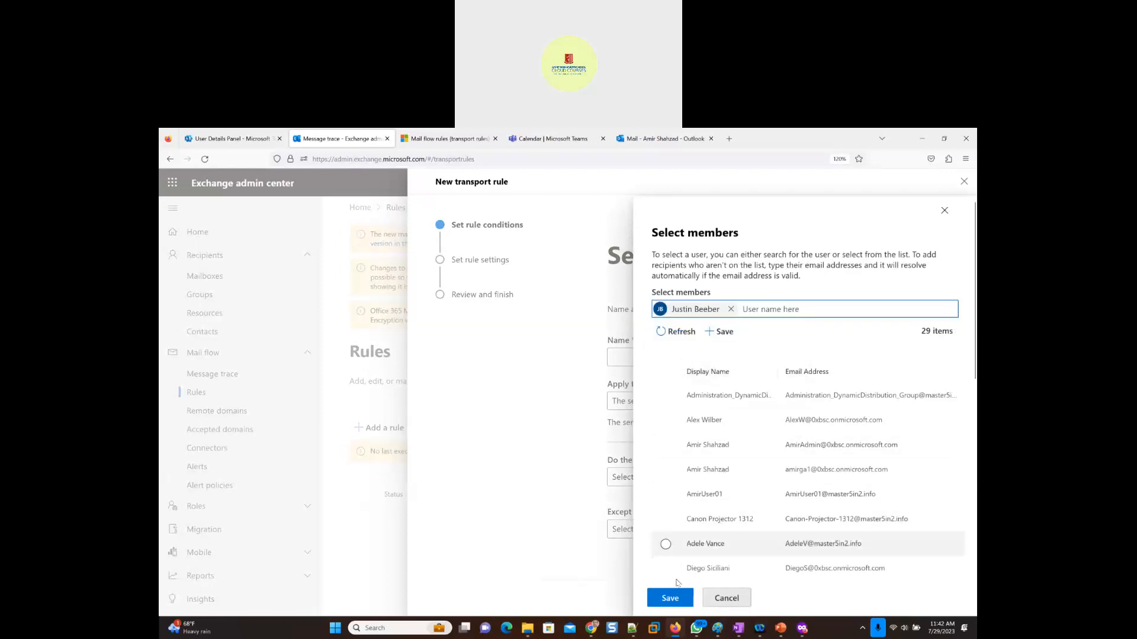
left_click(670, 599)
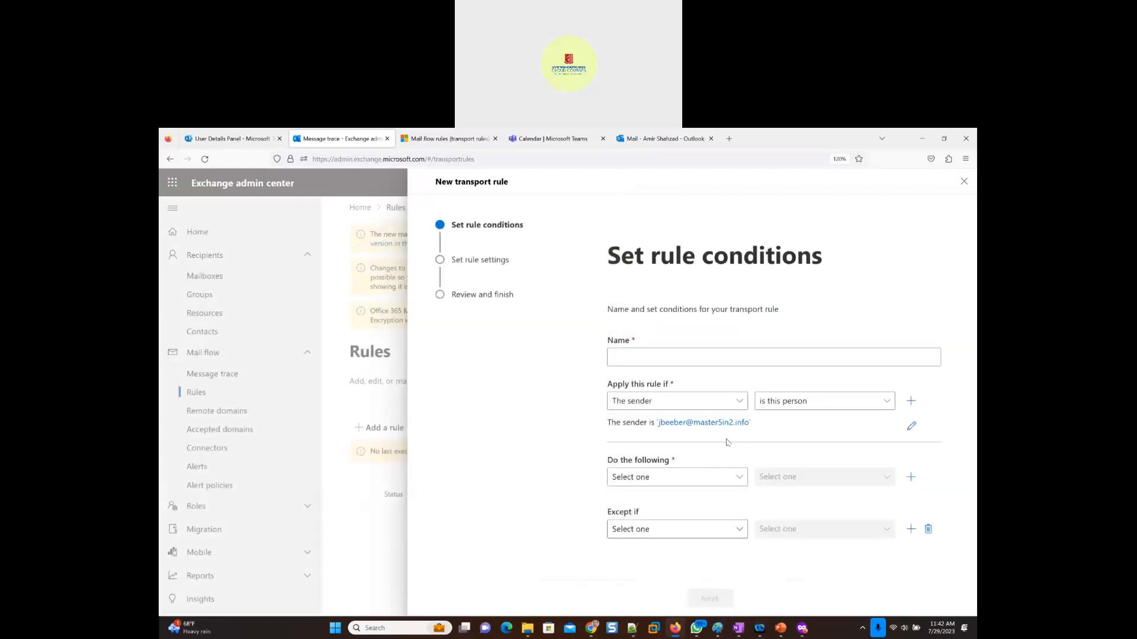
left_click(637, 355)
type("Transport")
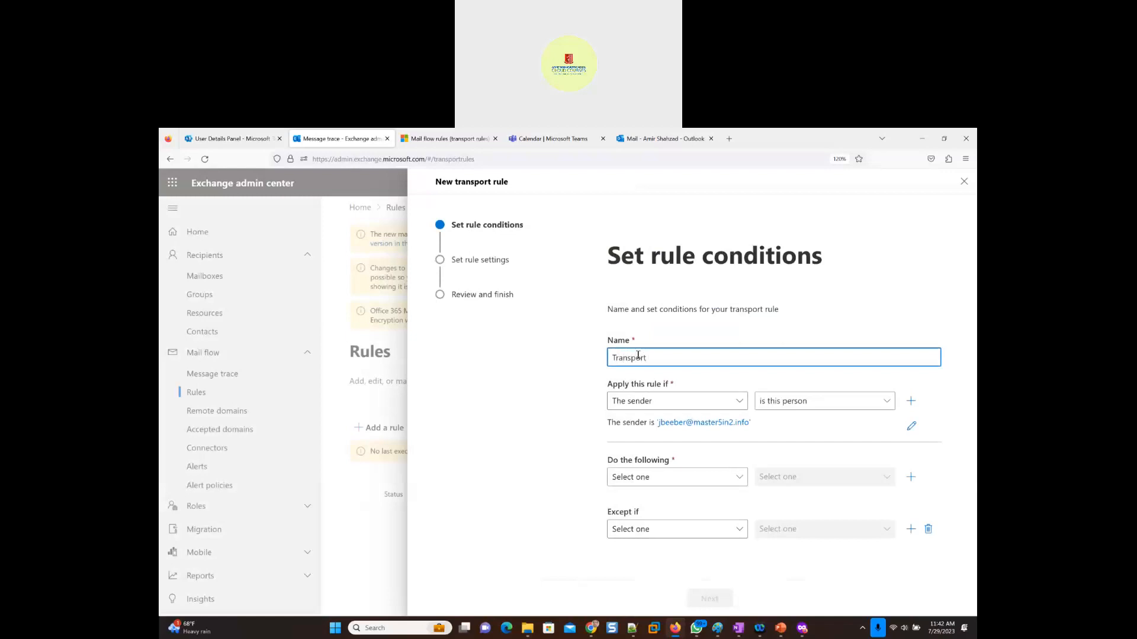
type(" RUle for JBeeber")
- Add a Redirect the message to these recipients action targeting the admin account
left_click(740, 478)
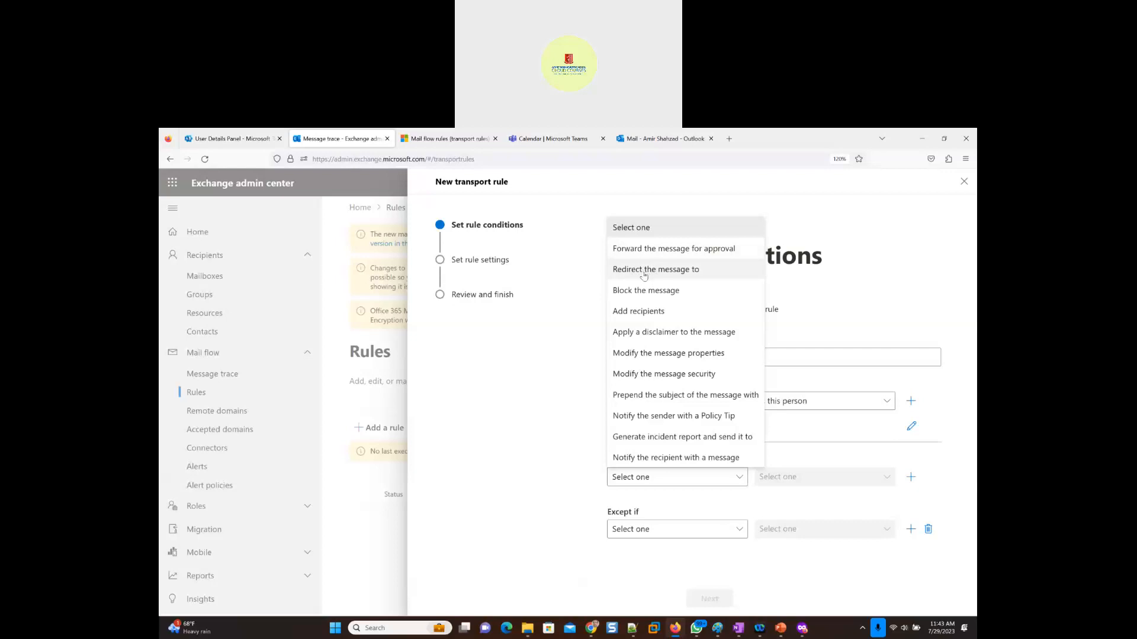
left_click(645, 271)
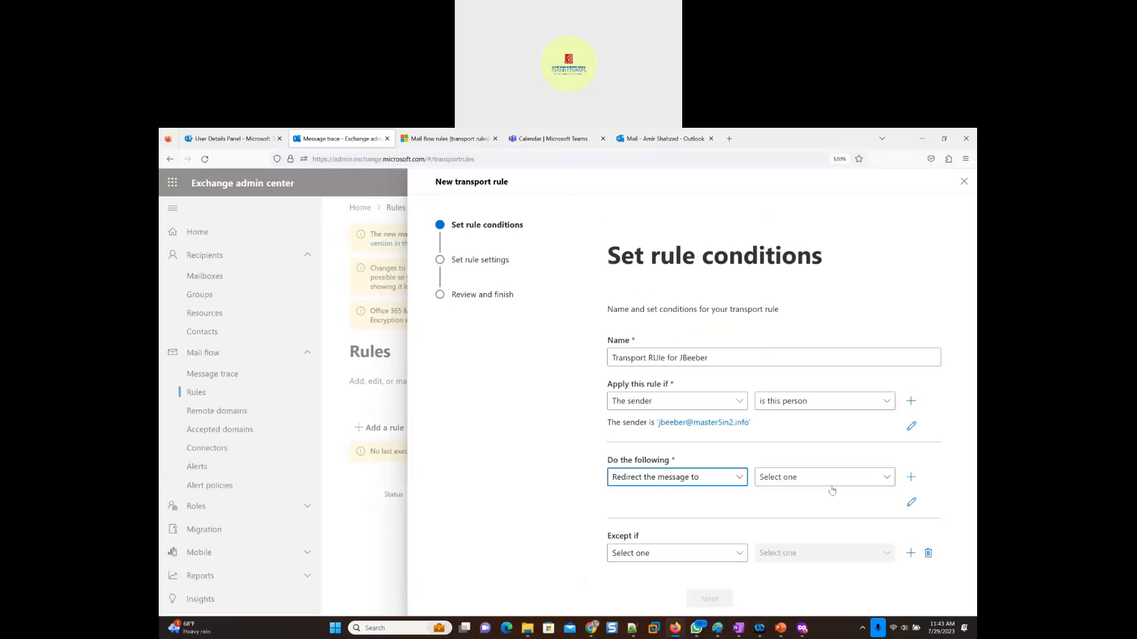
left_click(887, 479)
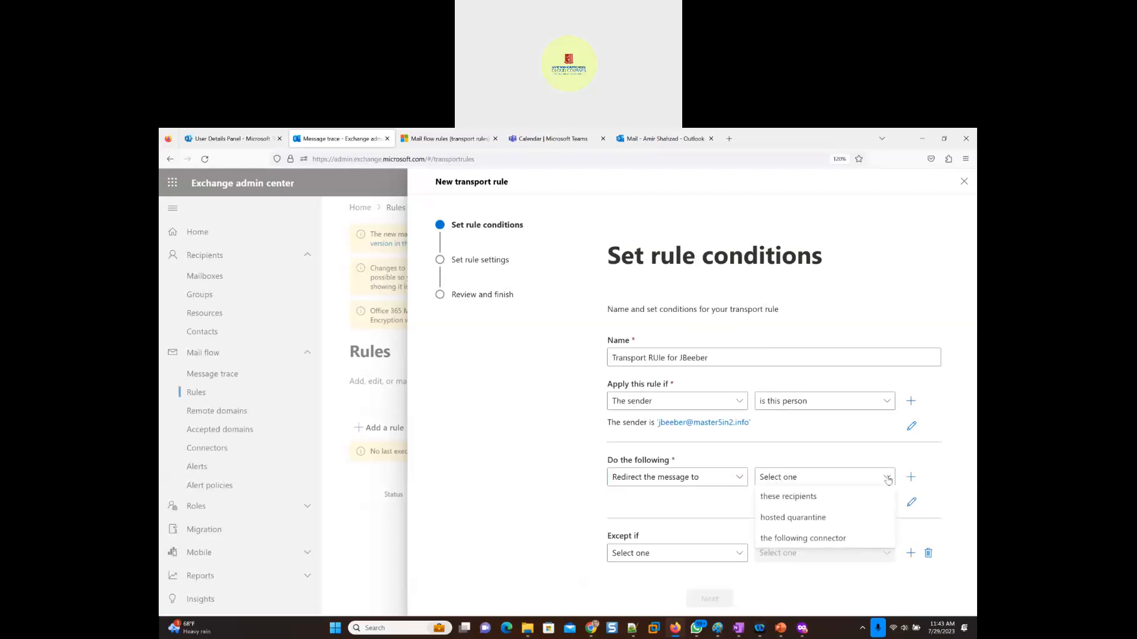
left_click(788, 498)
left_click(666, 307)
type("amir")
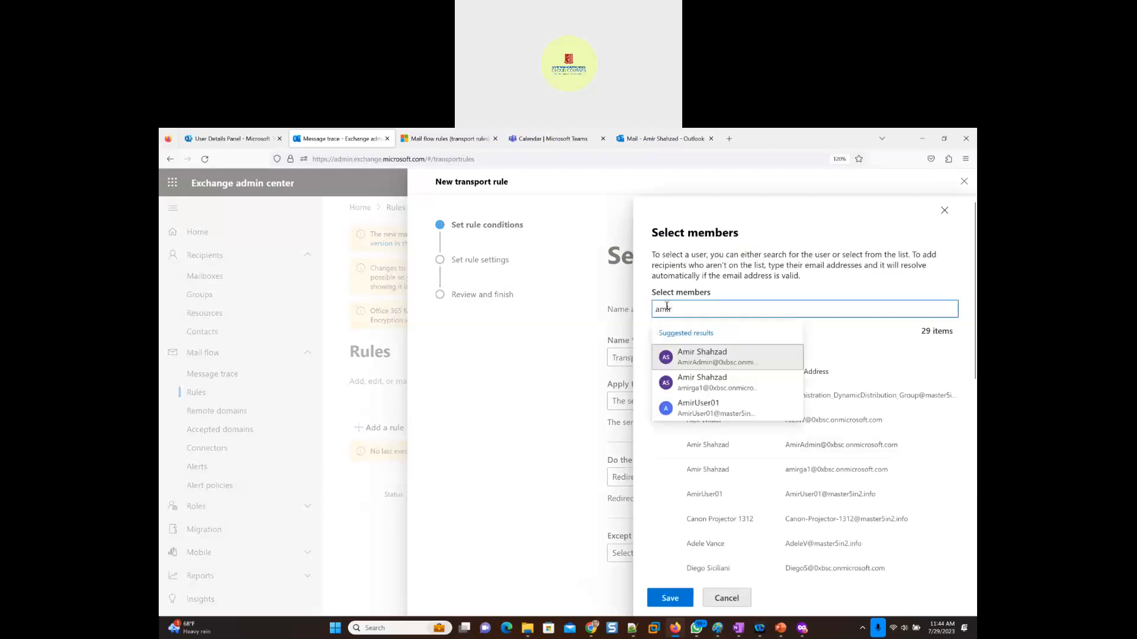
left_click(702, 359)
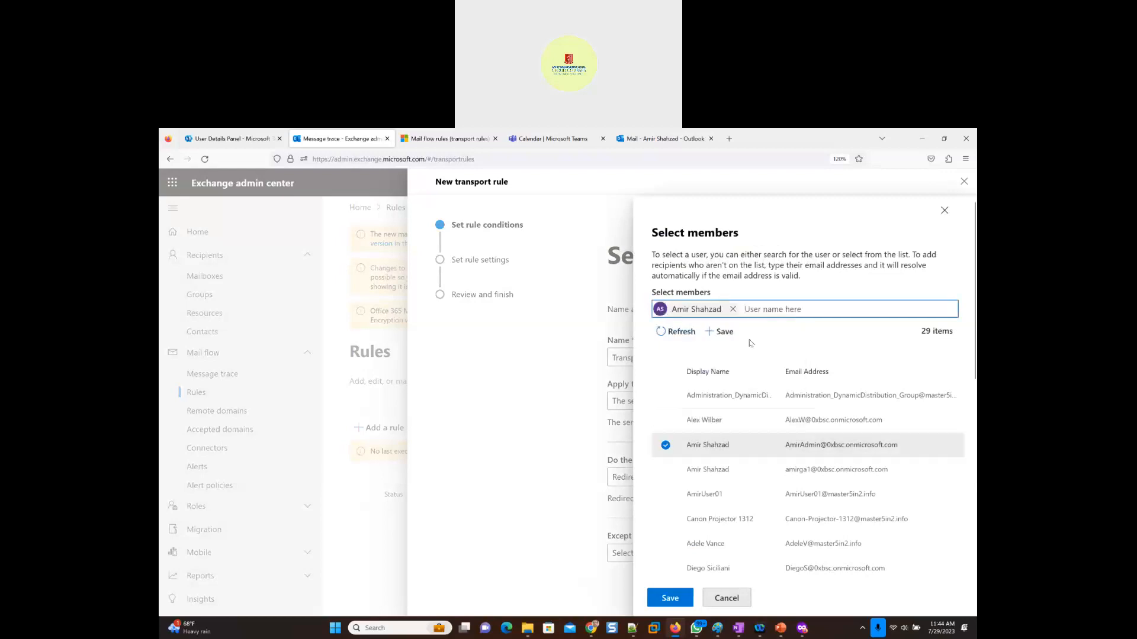
left_click(665, 600)
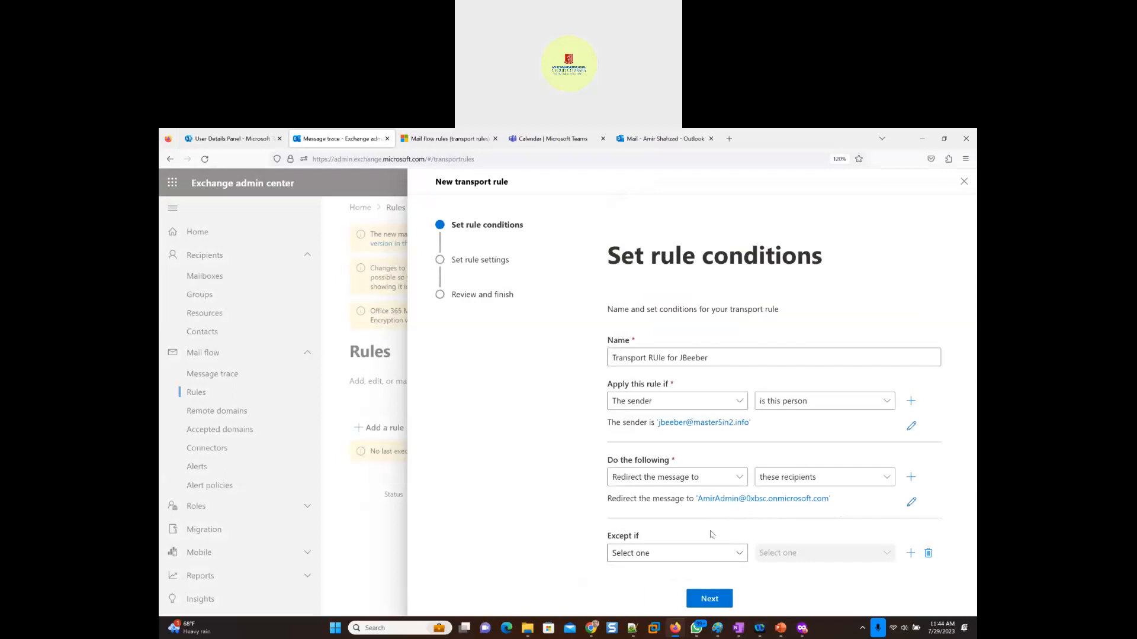
- Leave Except if empty and continue to the rule settings page
left_click(739, 553)
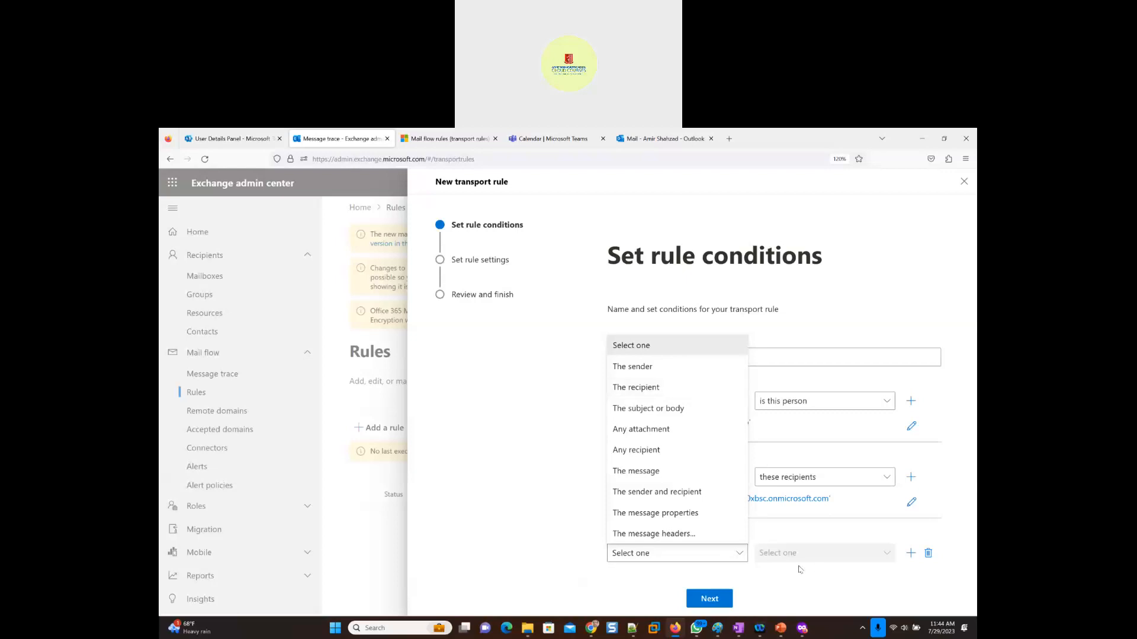
left_click(807, 580)
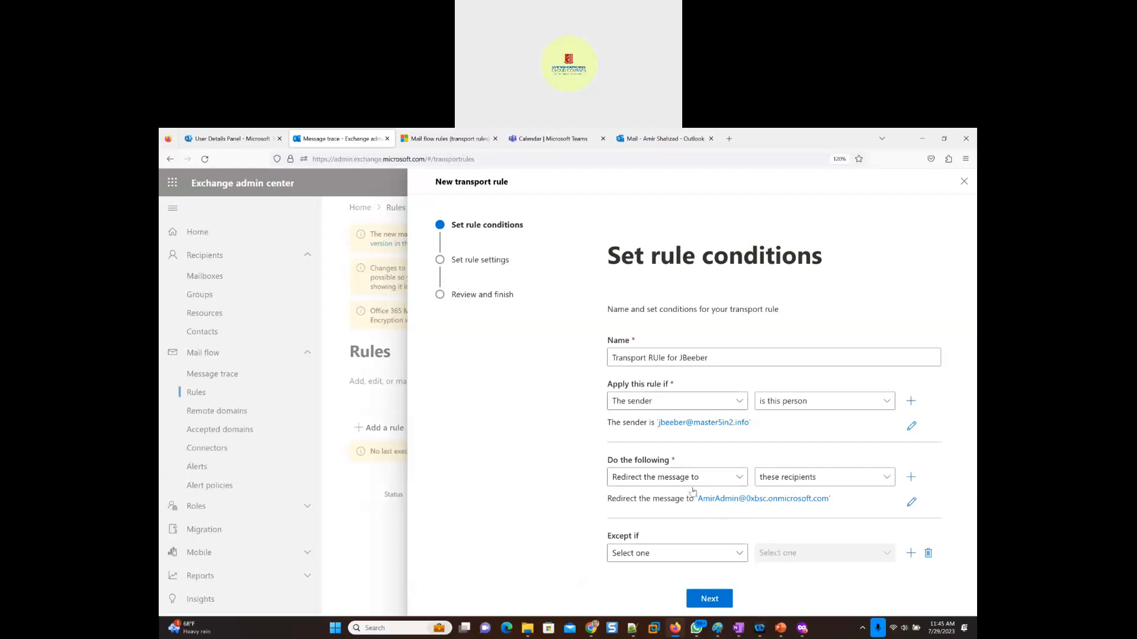
left_click(712, 600)
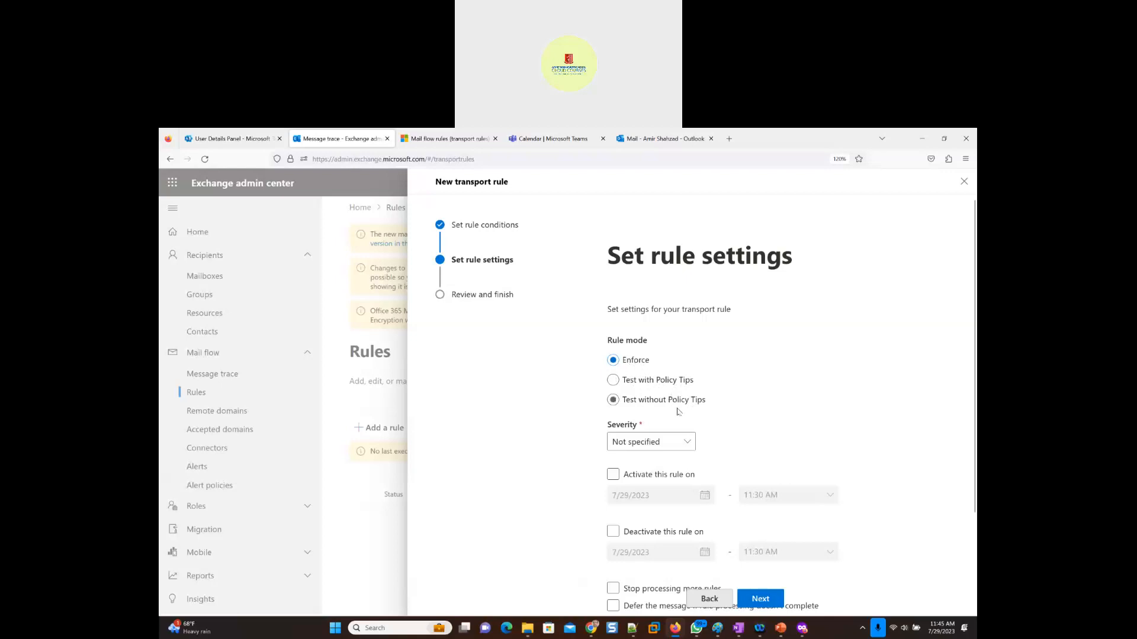
- Choose High in the rule's Severity dropdown
left_click(684, 445)
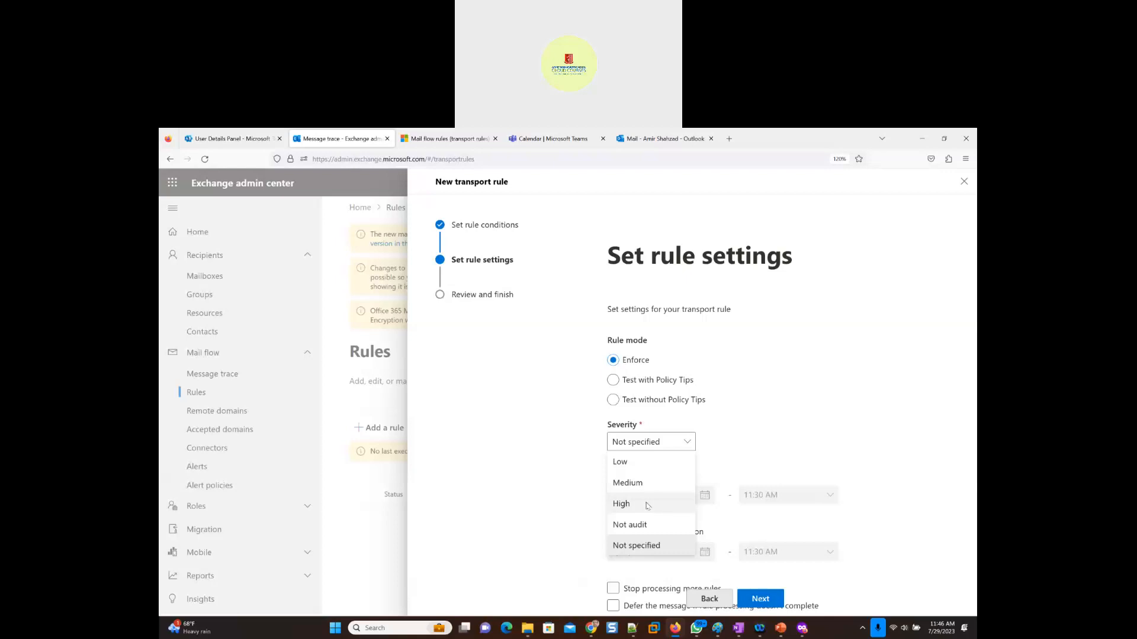
left_click(644, 507)
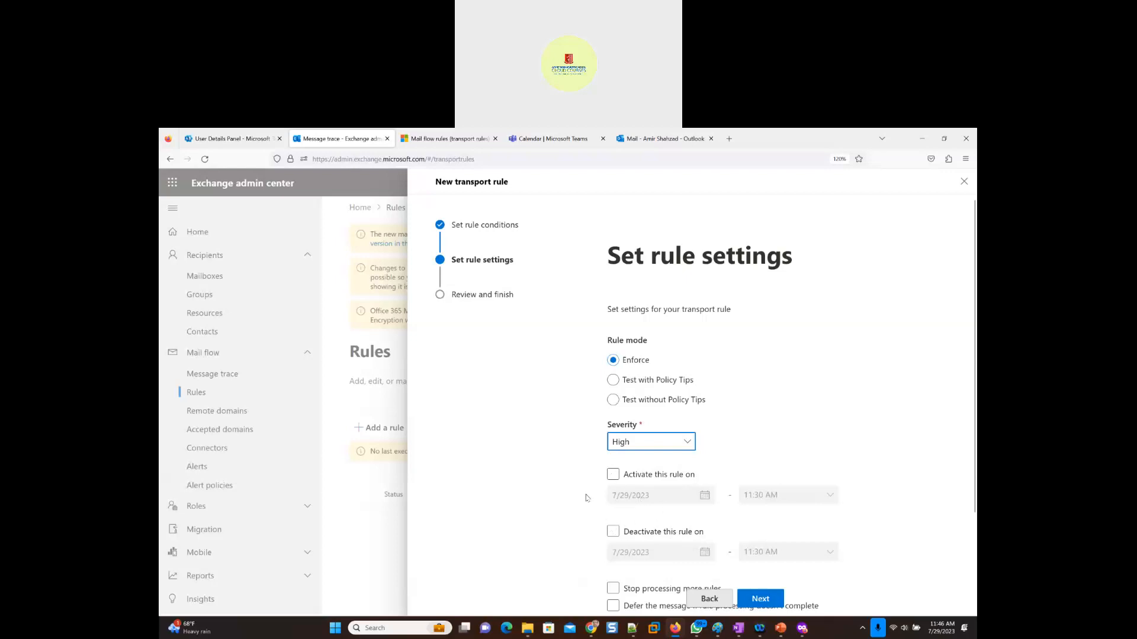
- Keep sender matching on Header and comment that the sender's emails go to Admin, approved by the Director
scroll(894, 544, "down", 3)
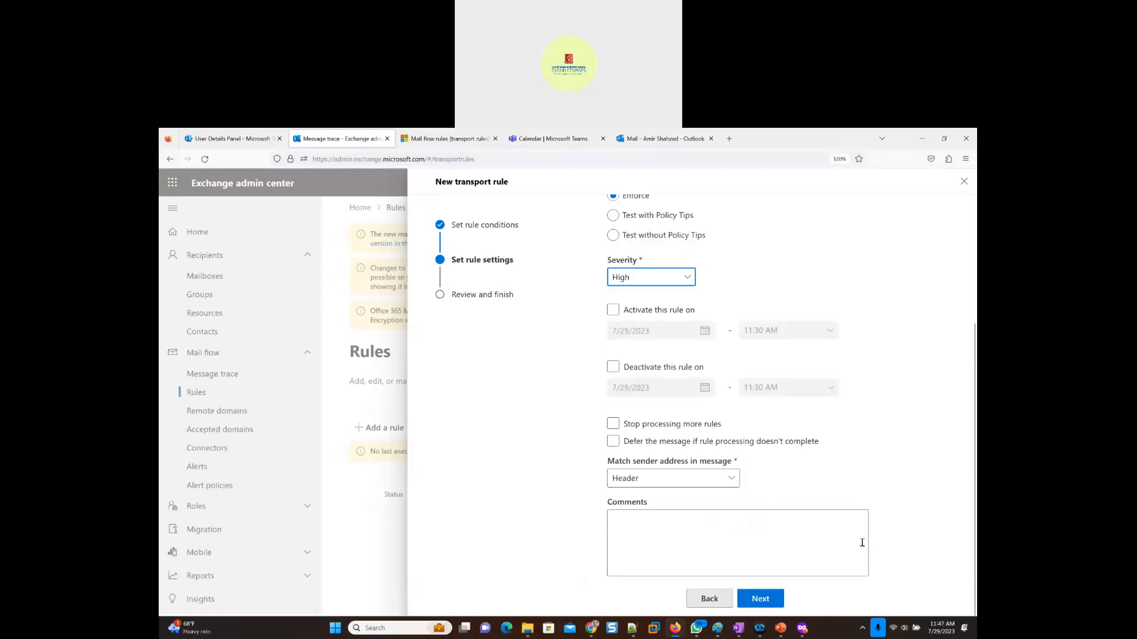
left_click(715, 442)
left_click(663, 424)
left_click(658, 438)
left_click(732, 479)
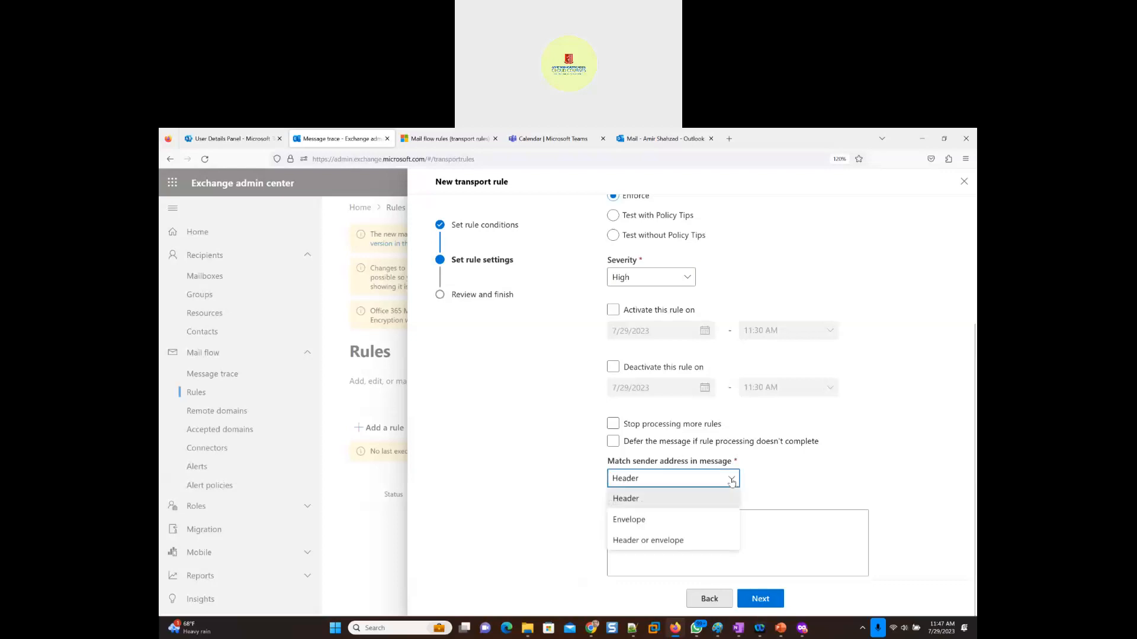
left_click(731, 479)
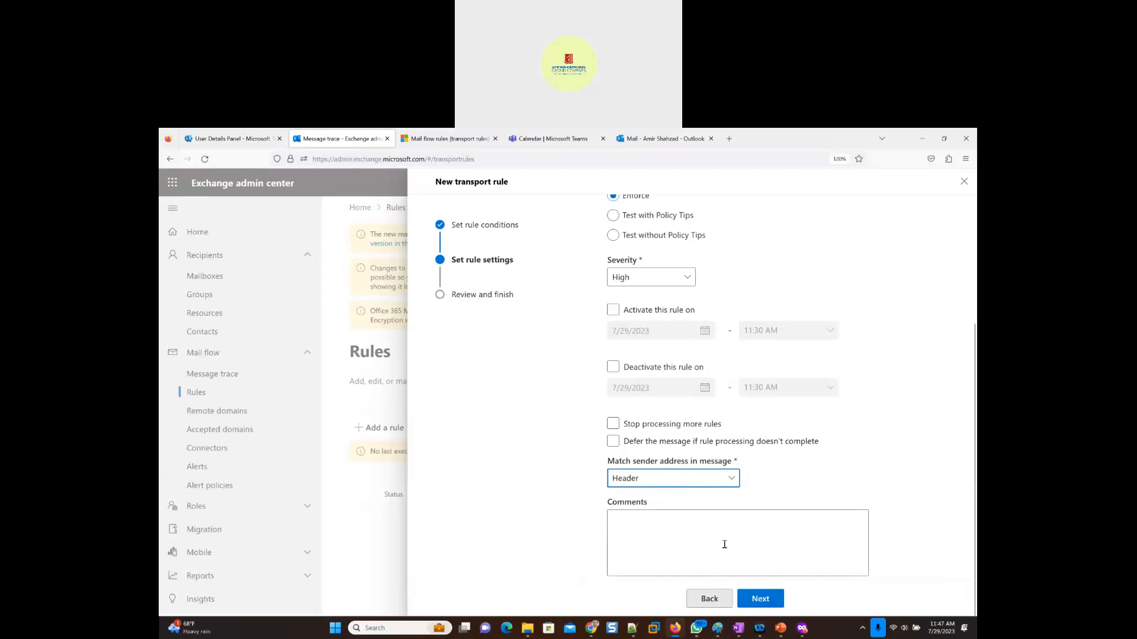
left_click(649, 526)
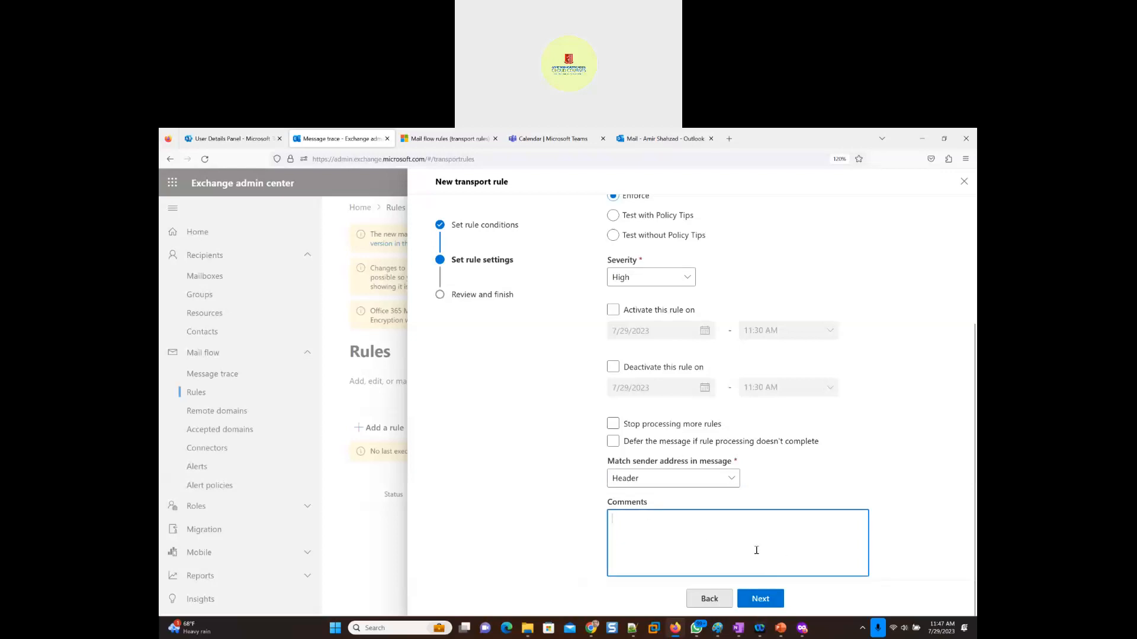
type("Justin's Emails")
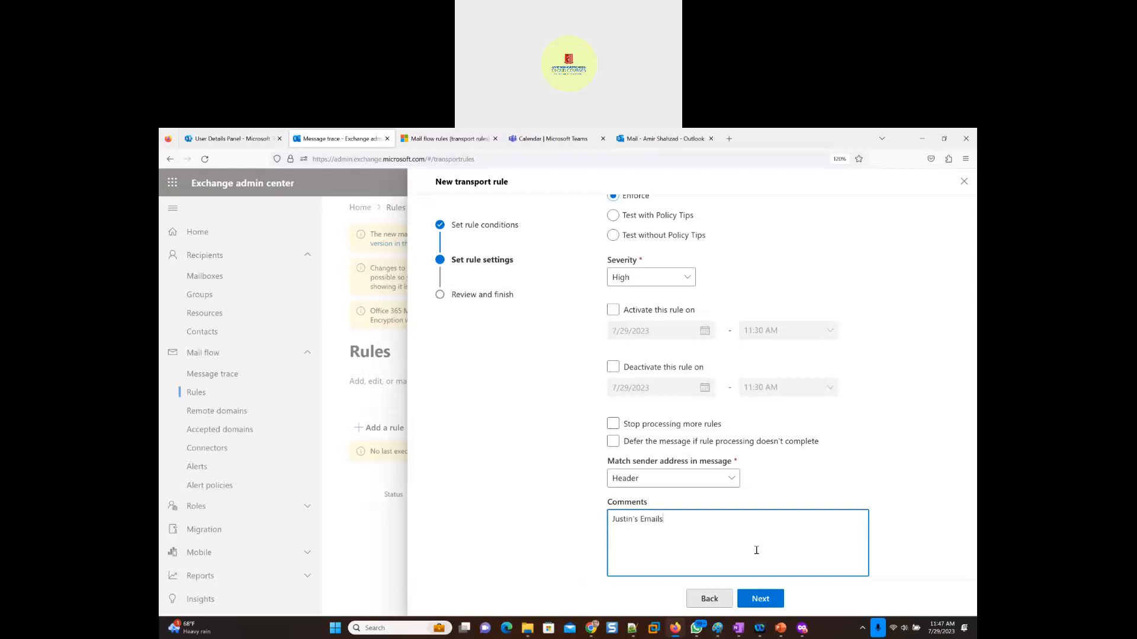
type(" will be redirected to Admin. Approved by th")
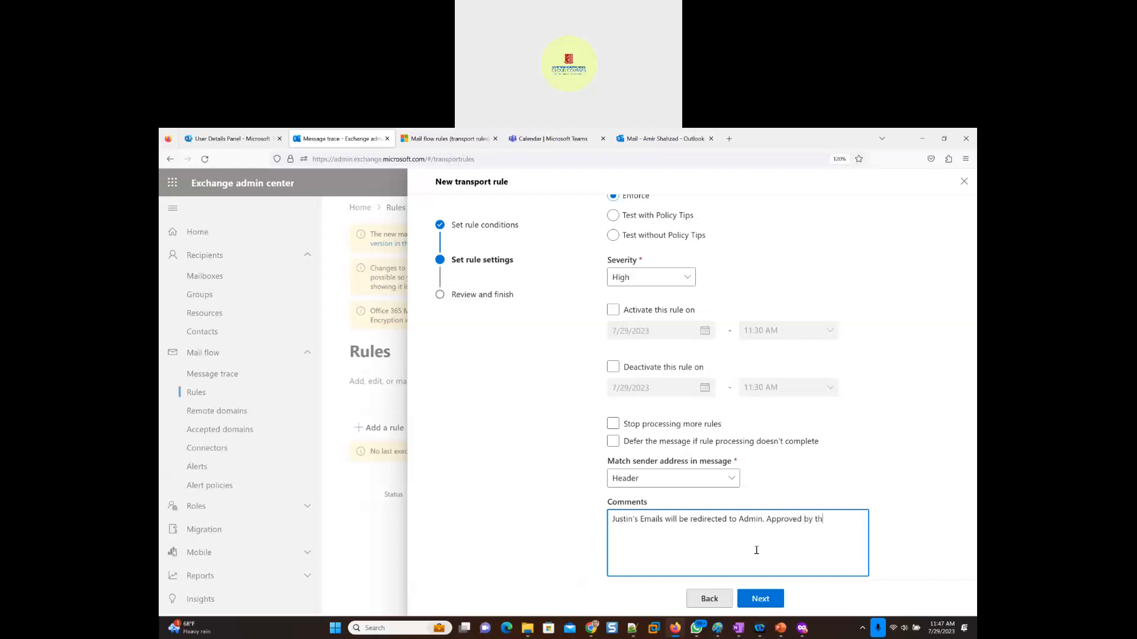
type("e Director.")
- Finish the redirect rule wizard, then switch to the test user's private Outlook window
left_click(765, 599)
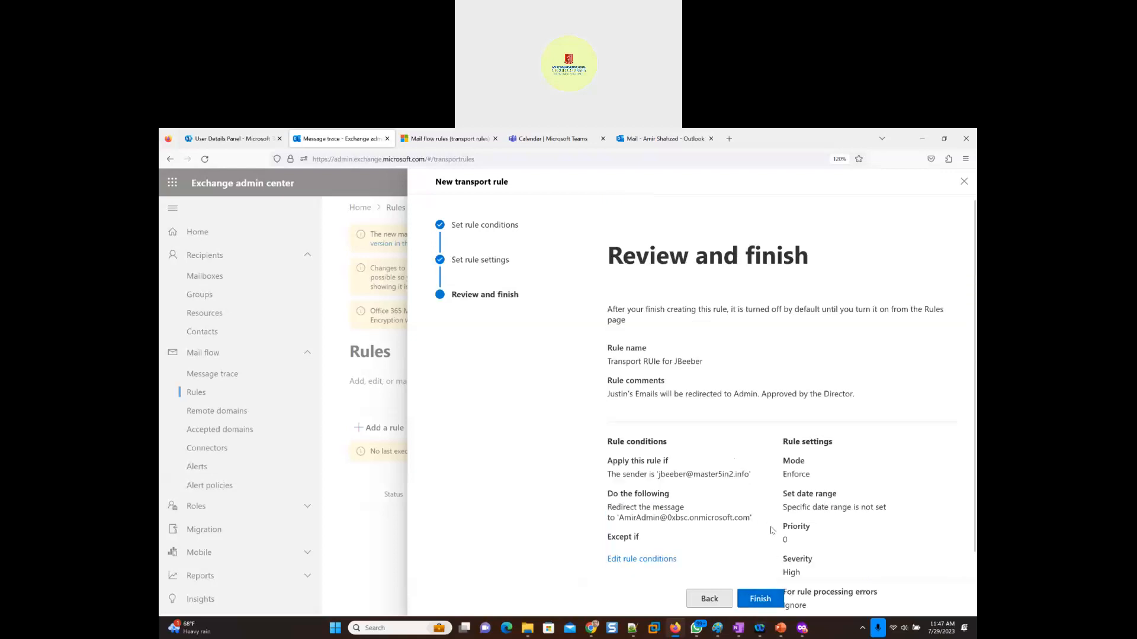
scroll(802, 495, "down", 3)
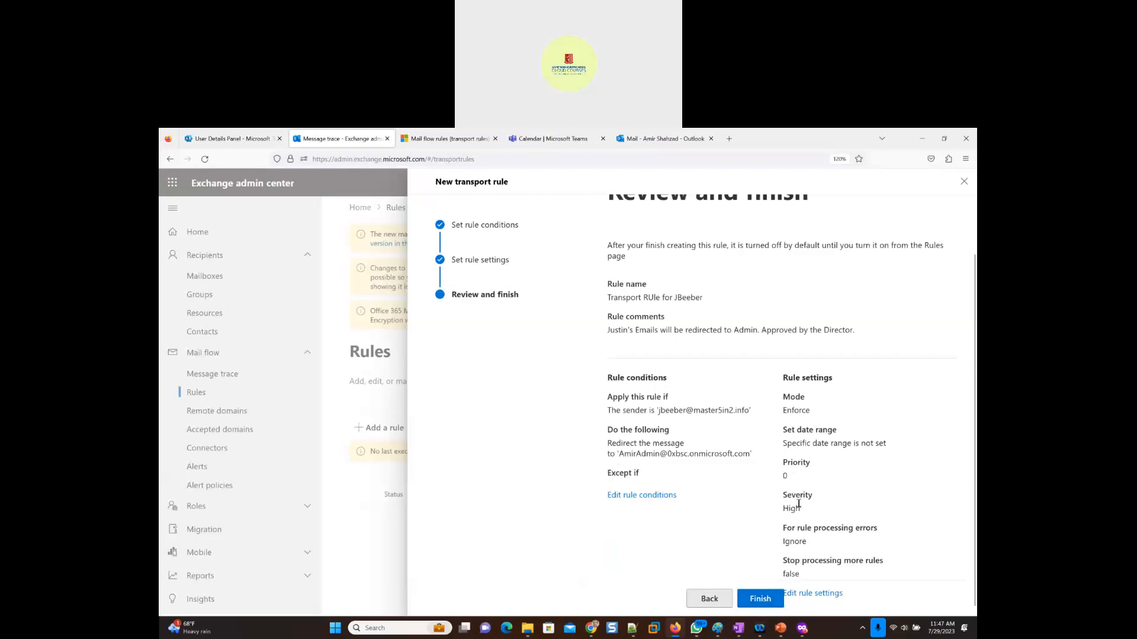
left_click(772, 601)
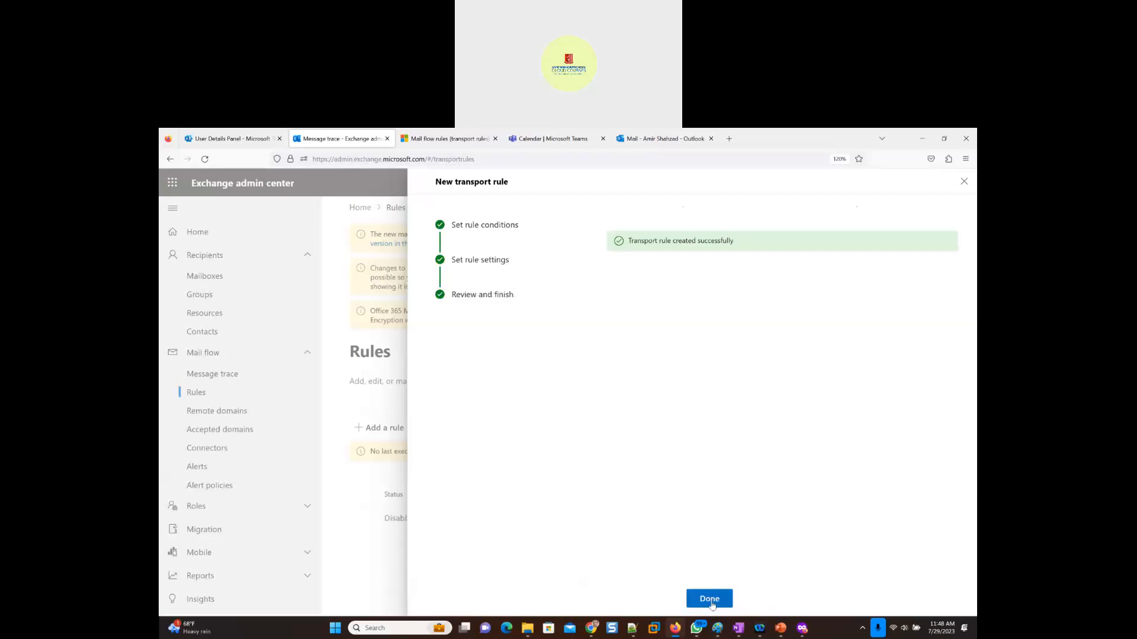
left_click(718, 594)
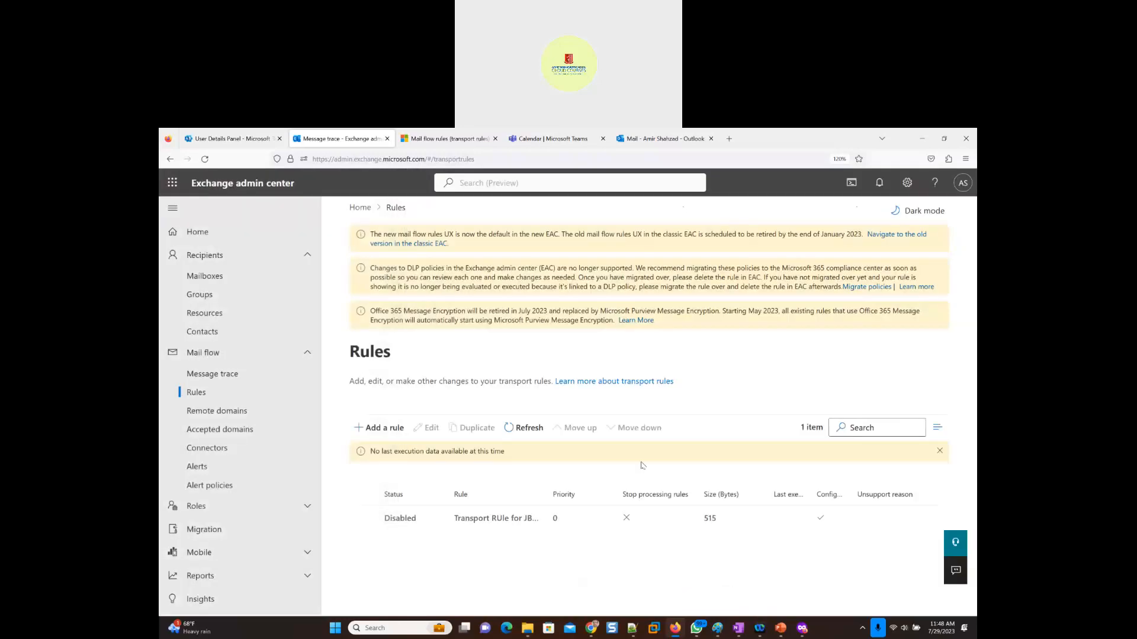
left_click(802, 628)
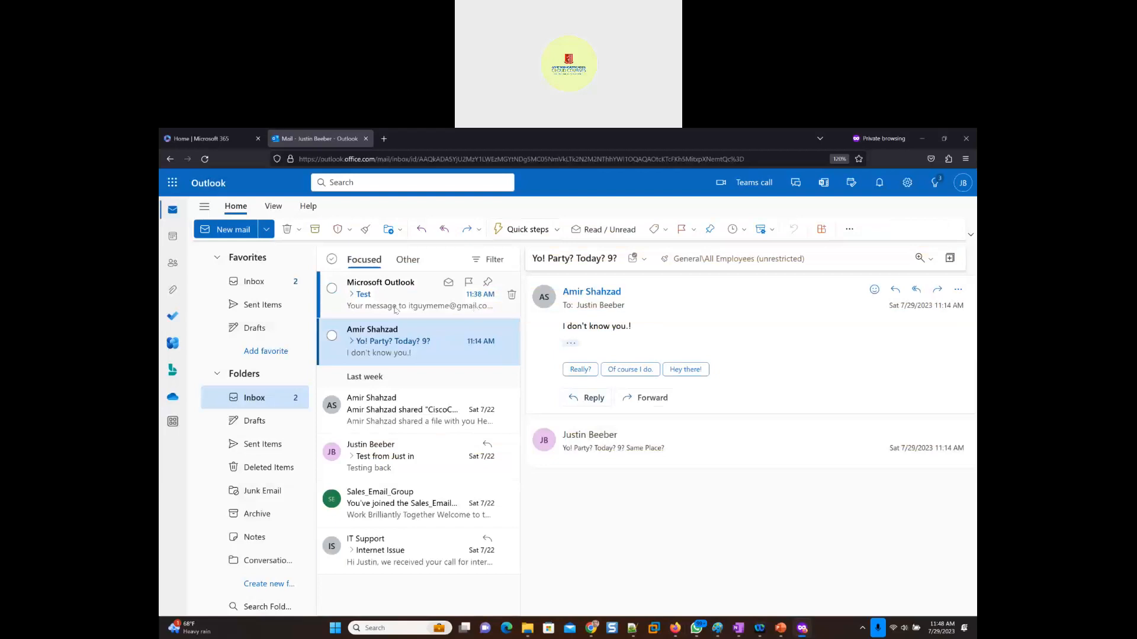
- Start a new message addressed to the suggested colleague
left_click(207, 232)
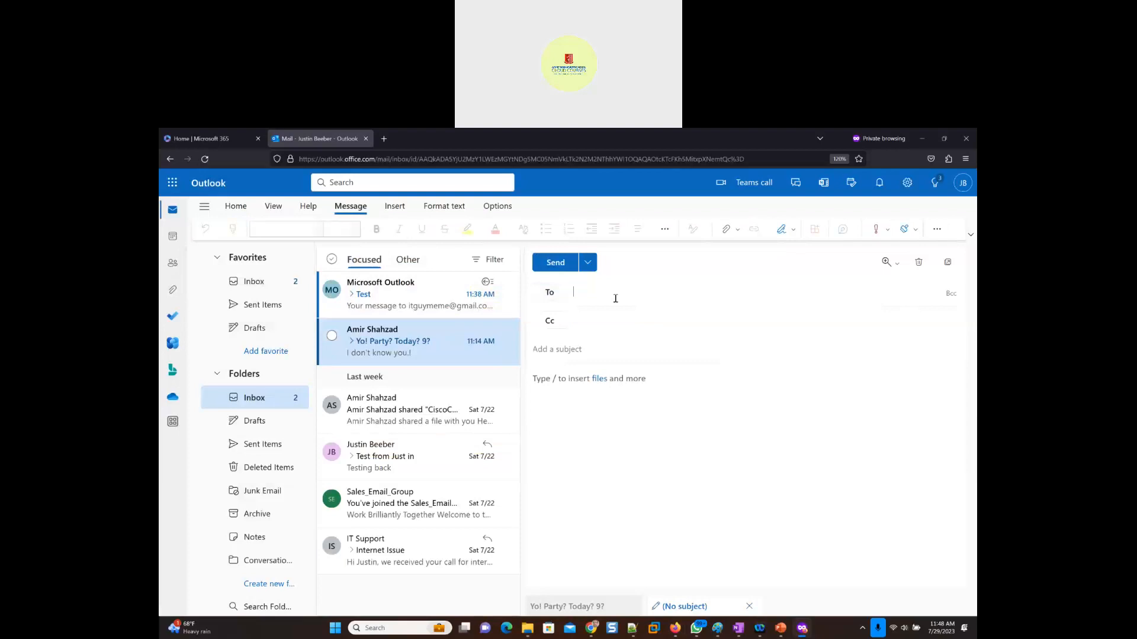
type("a")
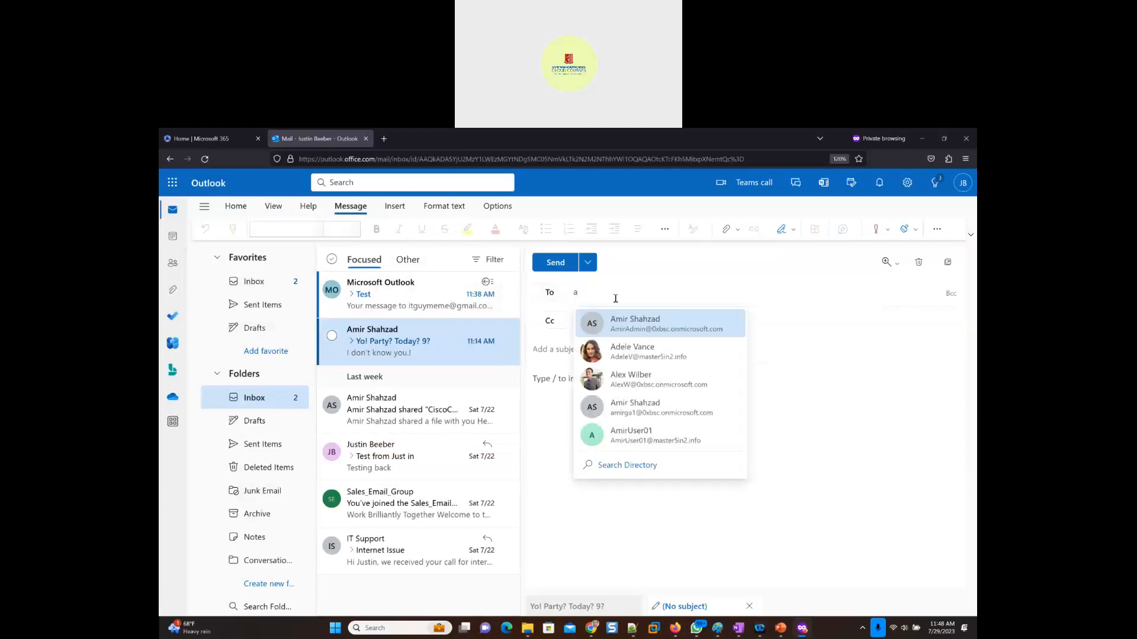
type("lex")
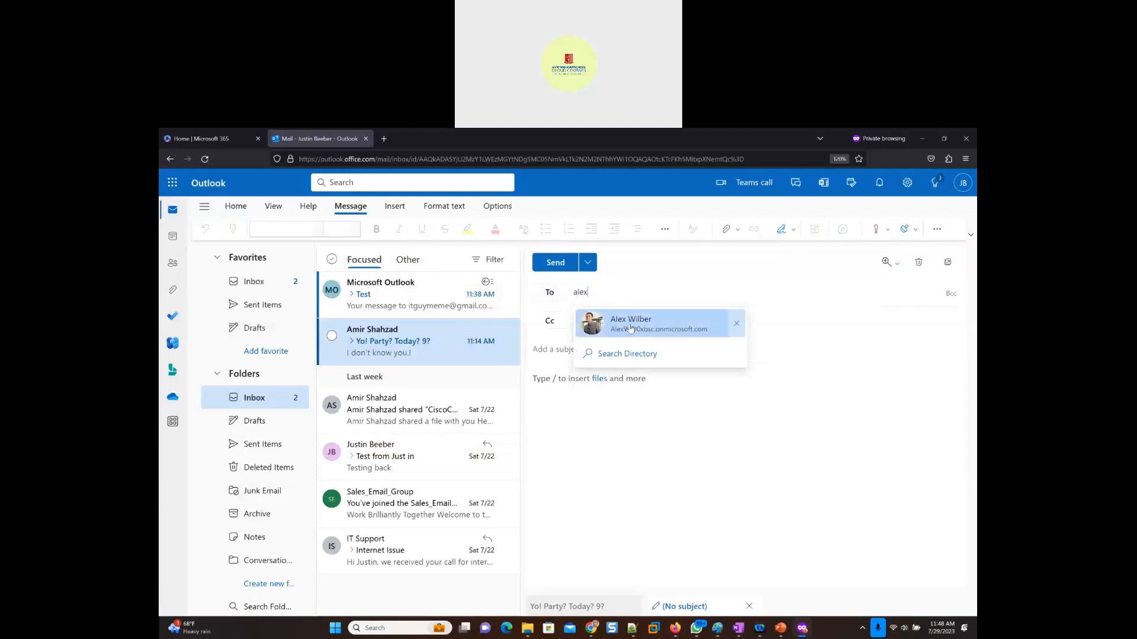
left_click(630, 325)
left_click(963, 184)
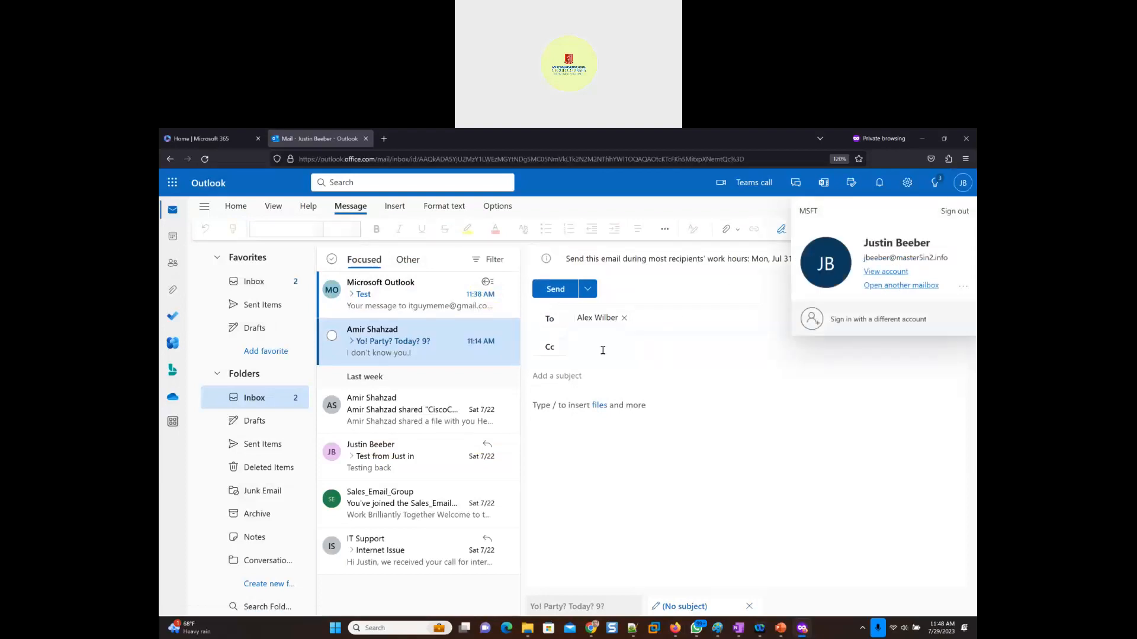
- Enter the subject 'Yo! Parrty ddat! but No Admin coz I hate him hahah' and paste it into the body
left_click(587, 377)
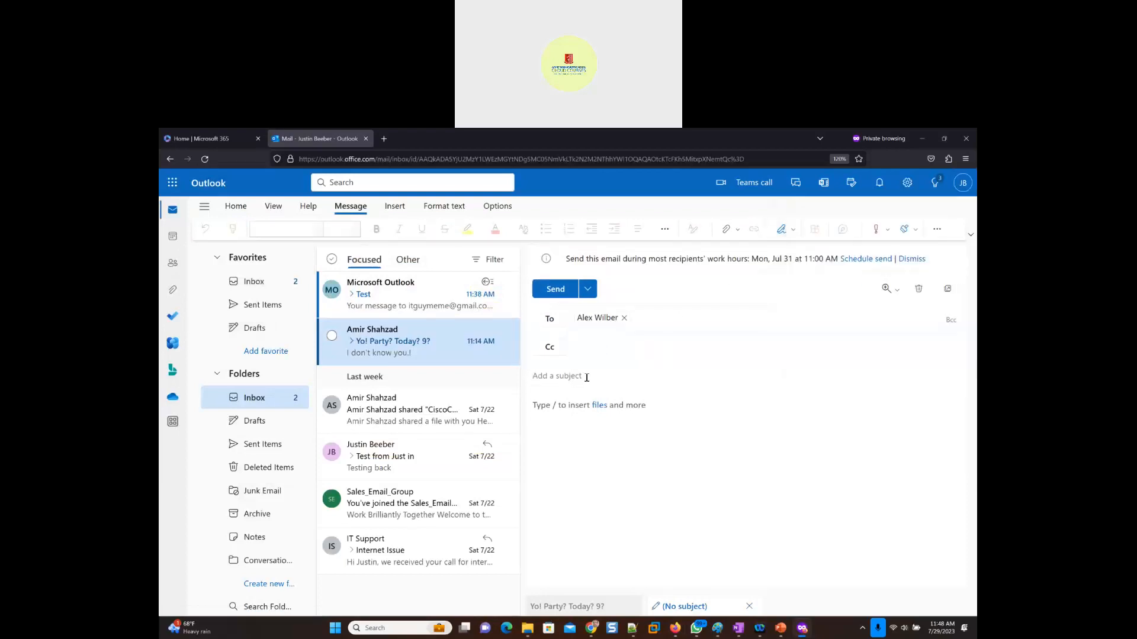
type("Y")
type("o! Parrty")
type("d")
type("dat")
type("!")
type(" but ")
type("No Admin")
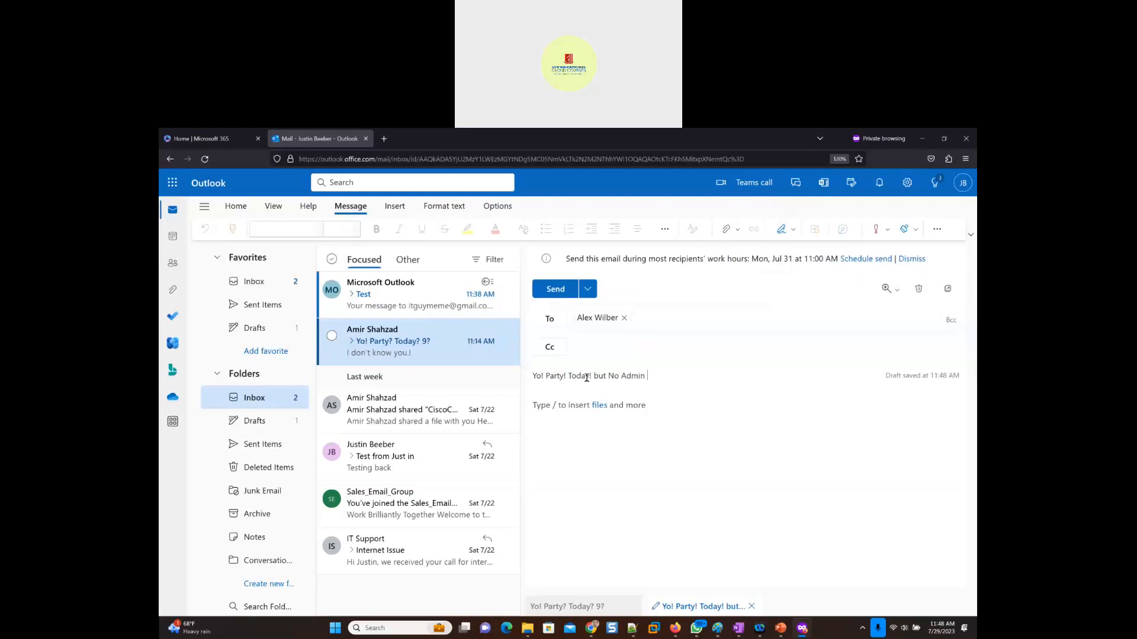
type(" coz I hate him hahah")
key("ctrl+a")
key("ctrl+c")
left_click(595, 413)
type("/")
key("BackSpace")
key("ctrl+v")
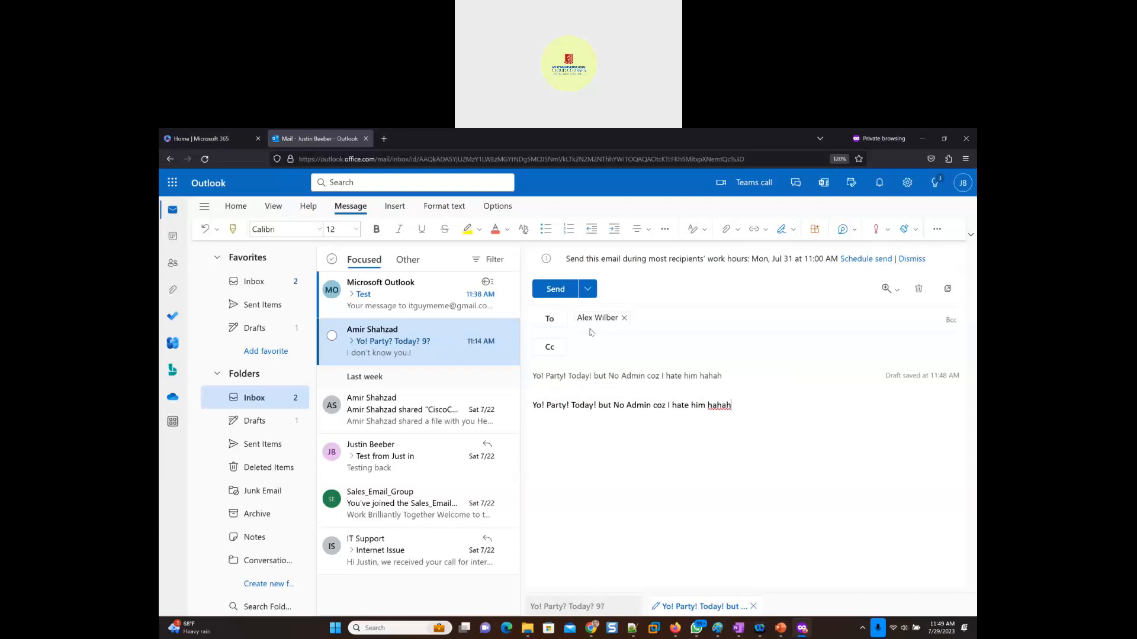
- Send the party email and return to the Exchange admin center window
left_click(547, 295)
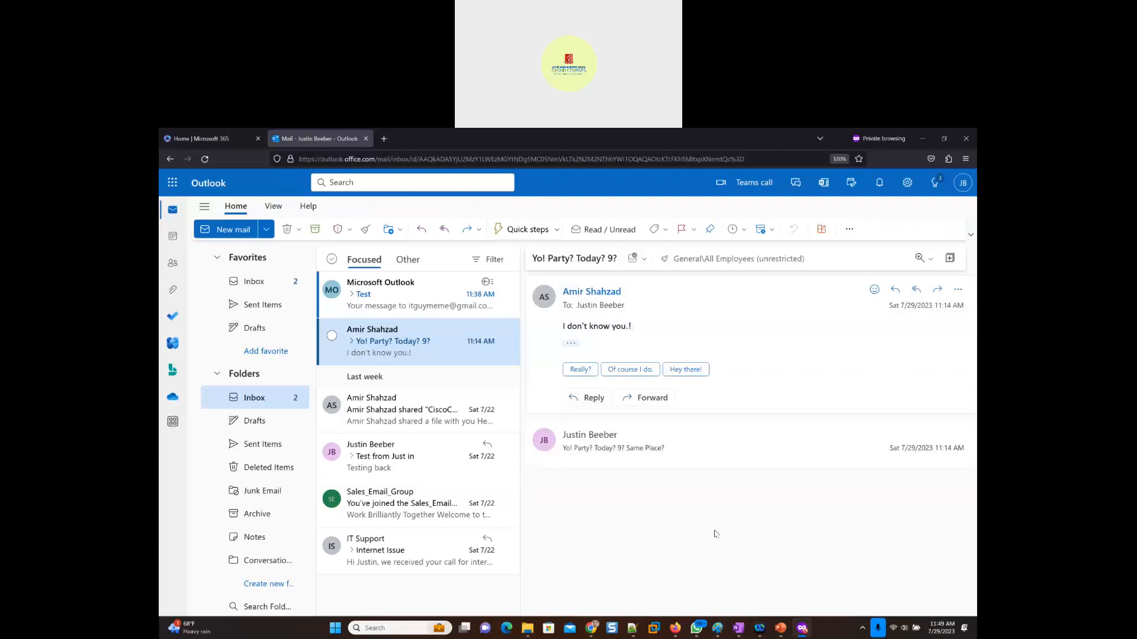
left_click(675, 630)
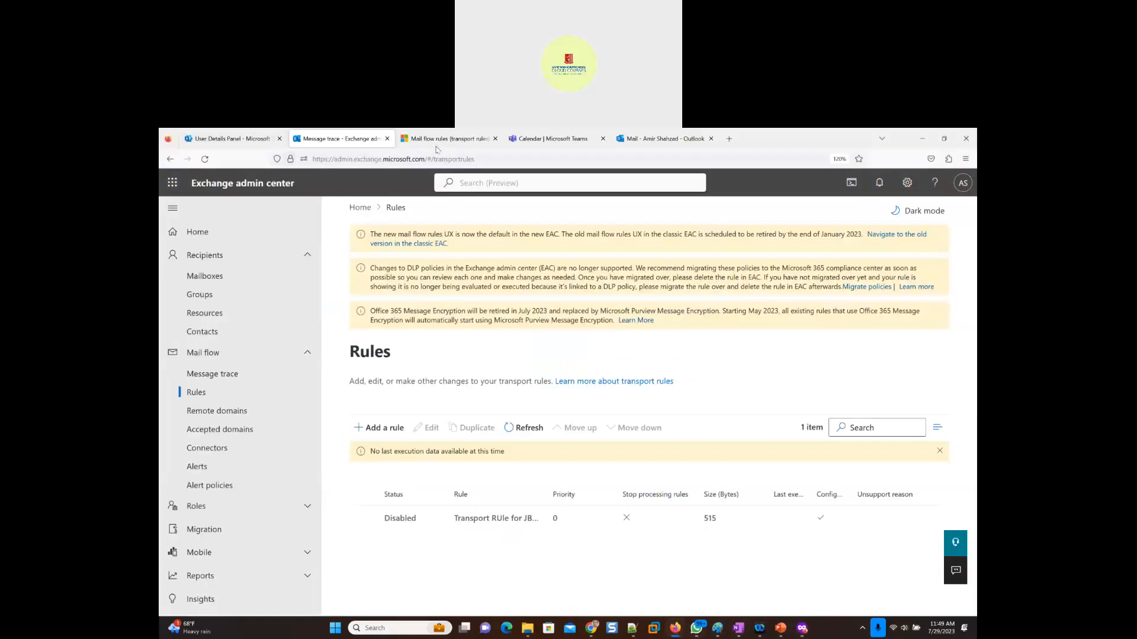
- In the admin's Outlook, open the Test message in the Sales-Dept folder
left_click(530, 150)
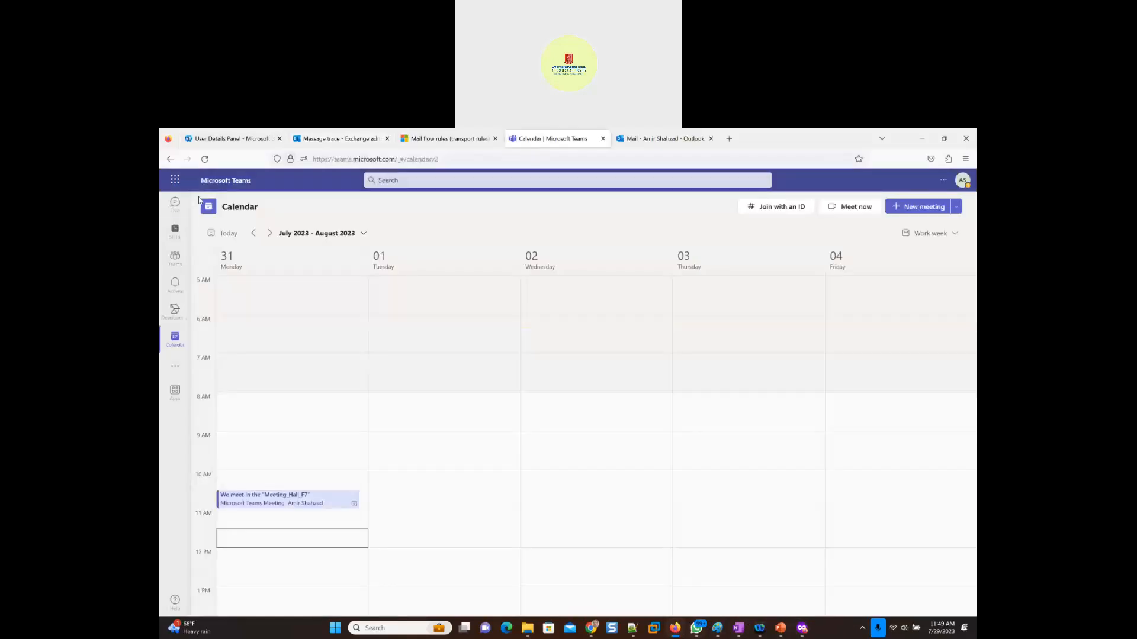
left_click(677, 143)
left_click(747, 527)
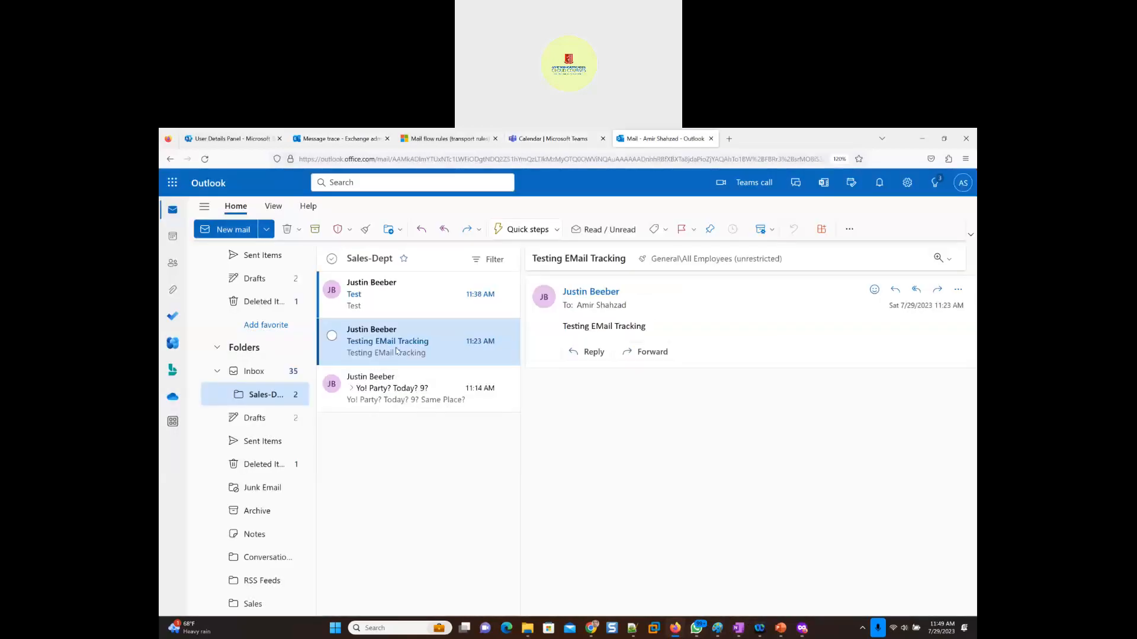
scroll(245, 287, "up", 1)
left_click(249, 283)
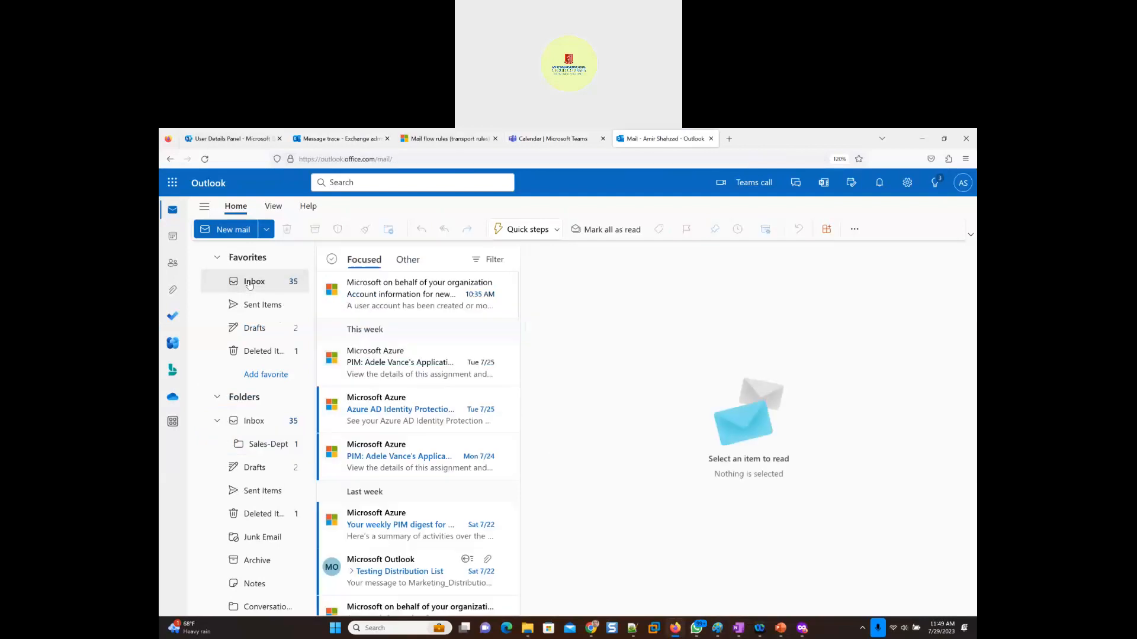
left_click(256, 447)
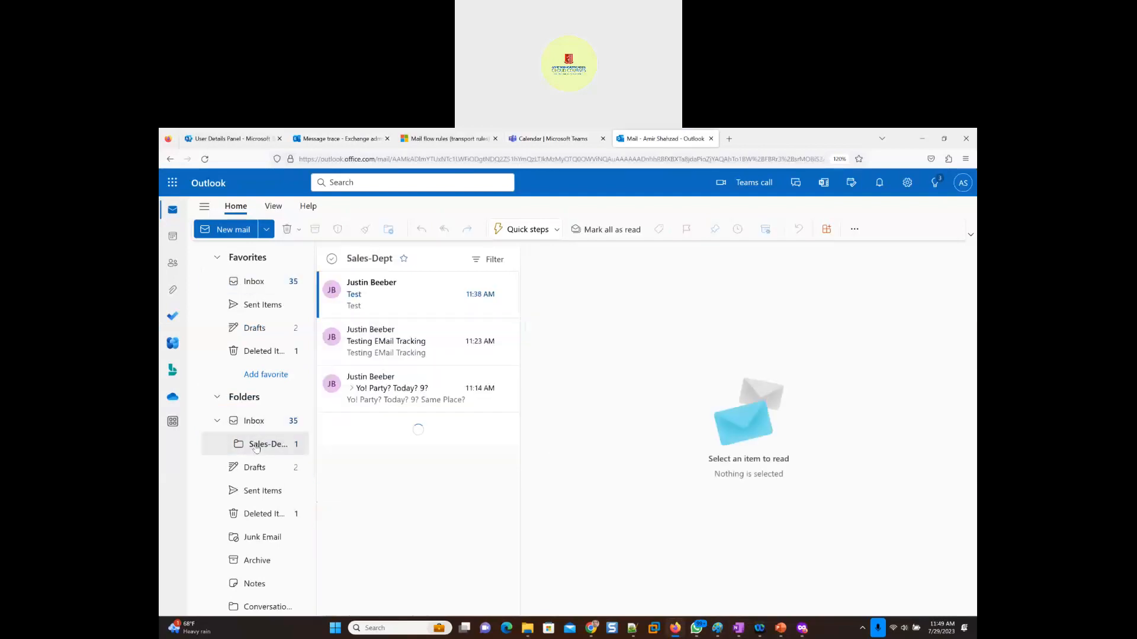
left_click(363, 294)
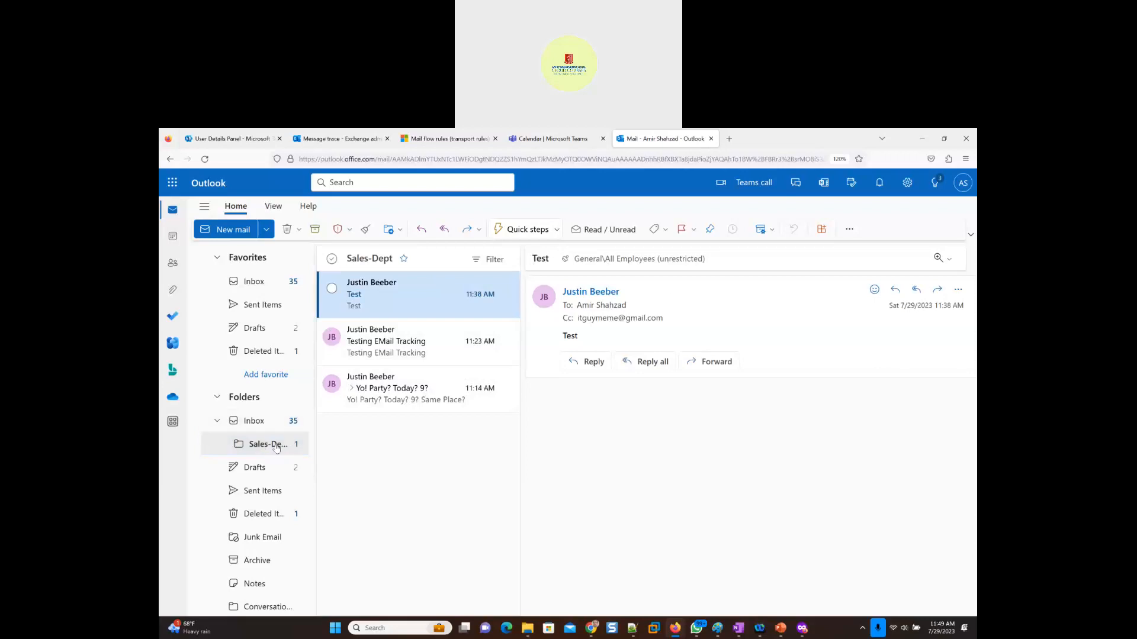
- Check the signed-in admin account card, then go back to the Inbox
left_click(276, 447)
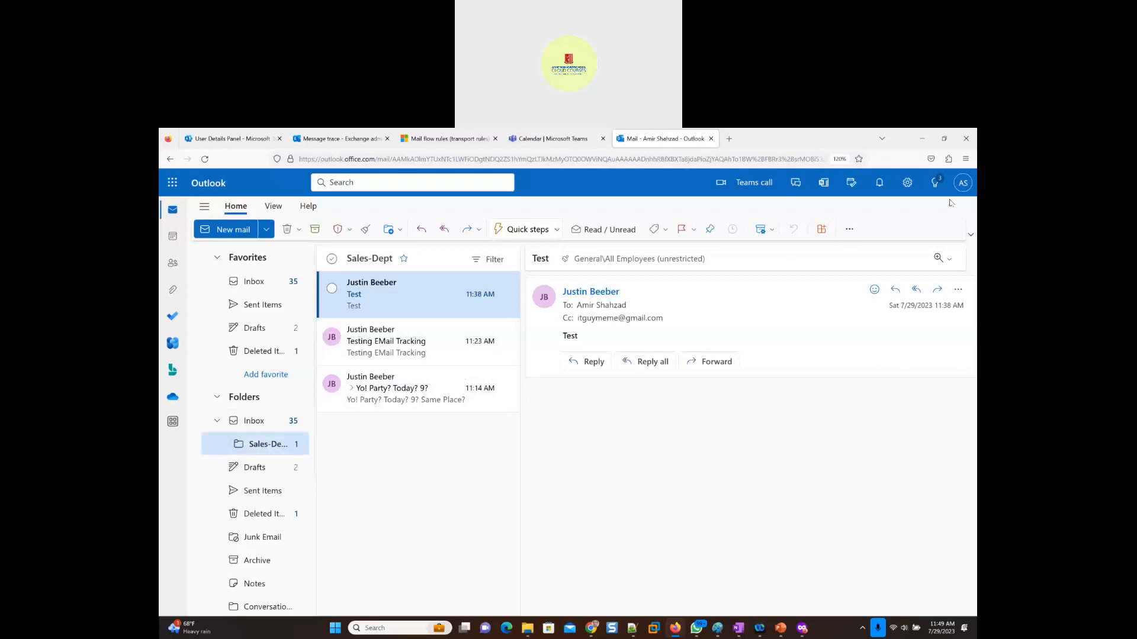
left_click(962, 185)
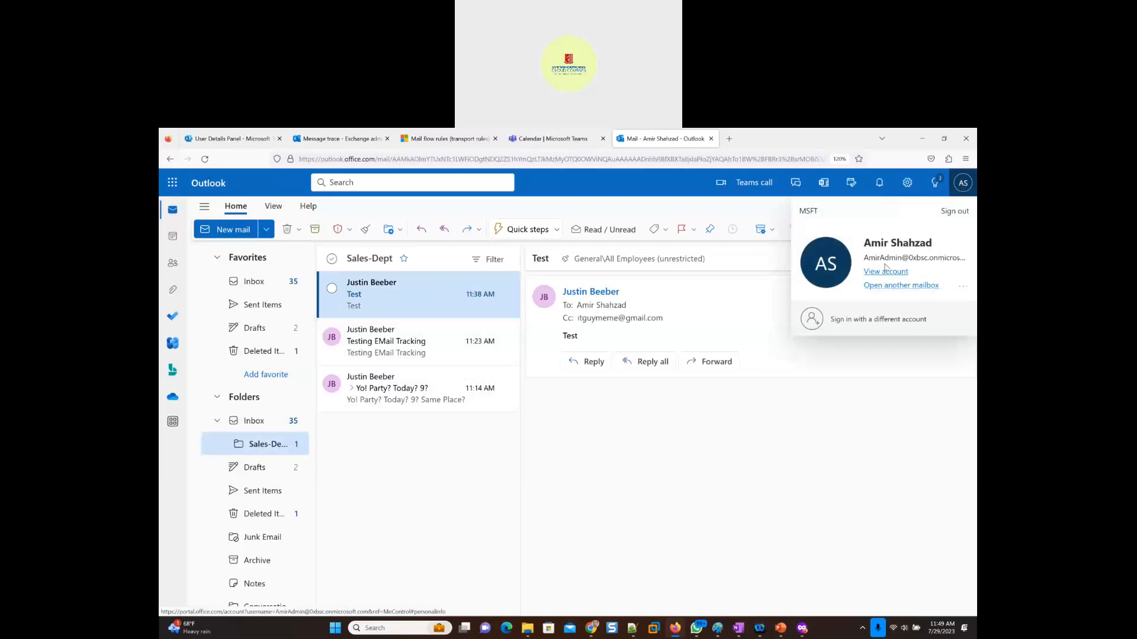
left_click(595, 456)
left_click(255, 283)
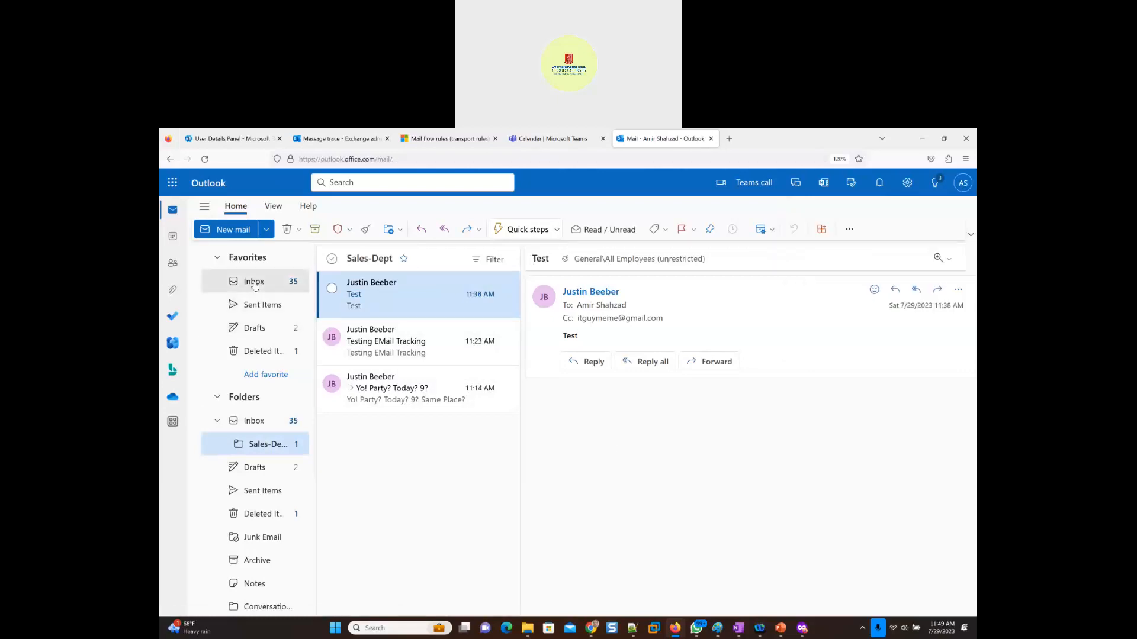
- Reload Outlook, recheck the Sales-Dept folder, and return to the admin's Inbox
left_click(204, 158)
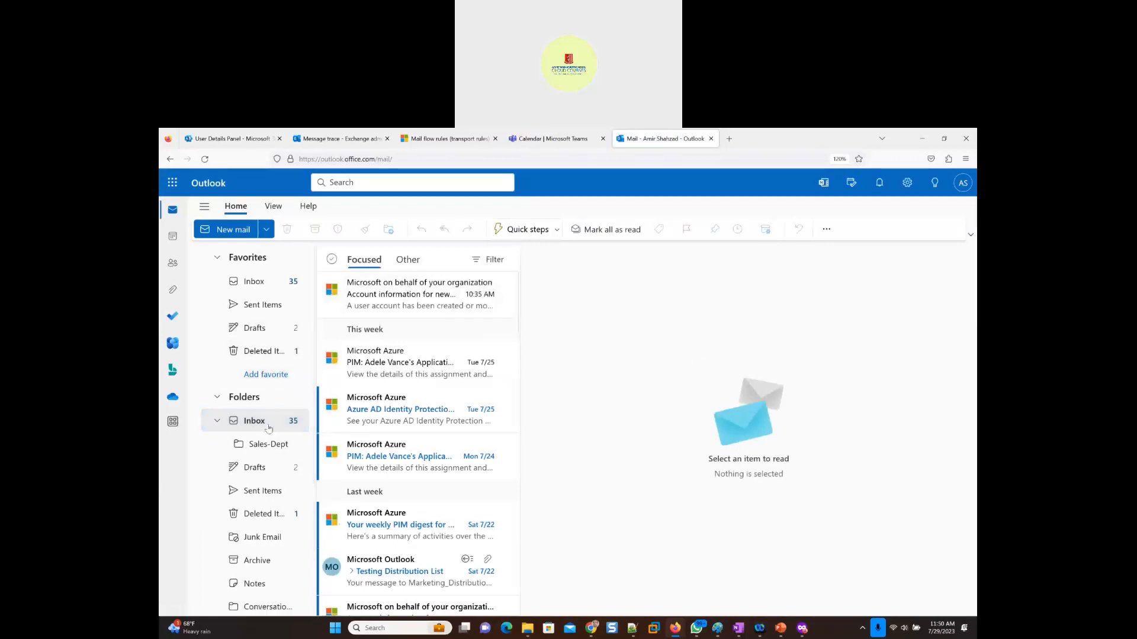
left_click(265, 445)
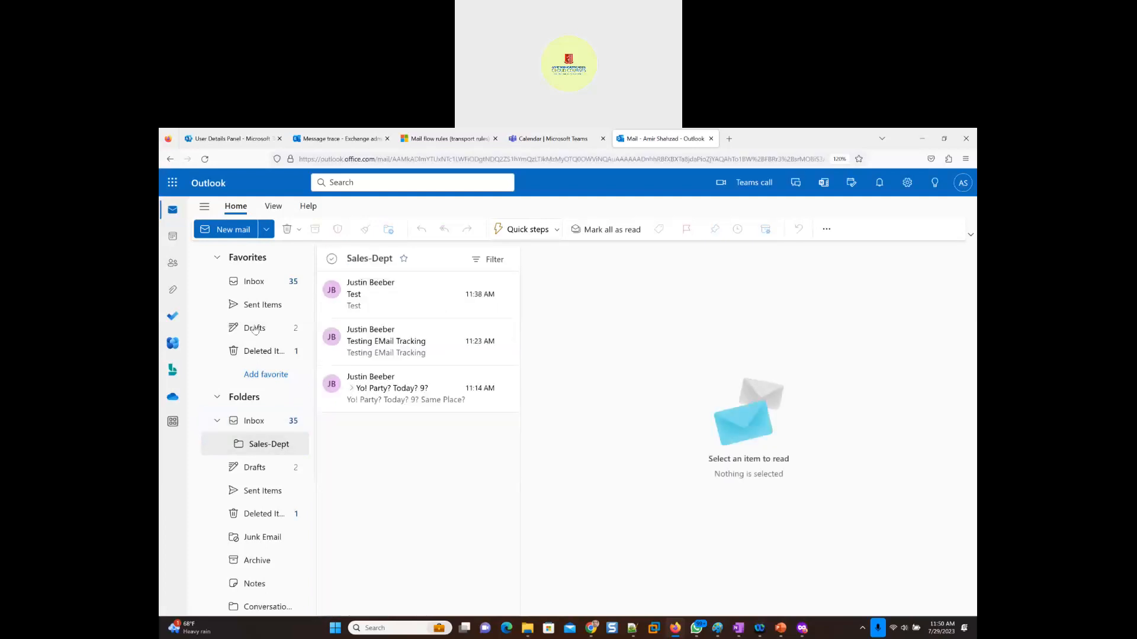
left_click(252, 282)
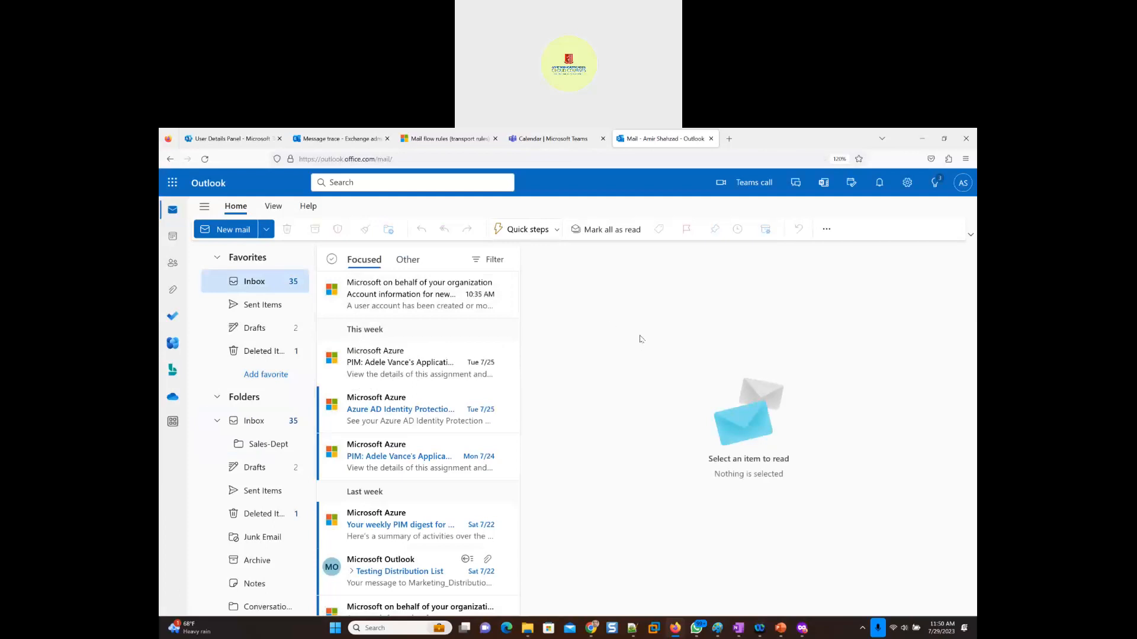
left_click(803, 629)
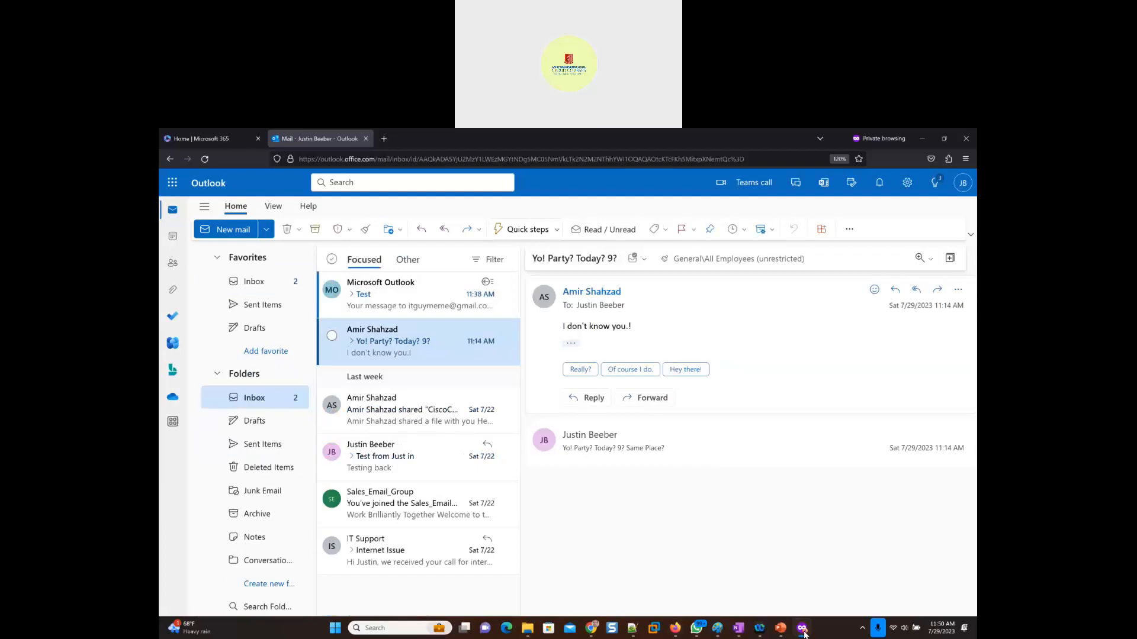
left_click(674, 628)
- Open portal.office.com in a new private window, then switch back to the admin's mail
left_click(965, 158)
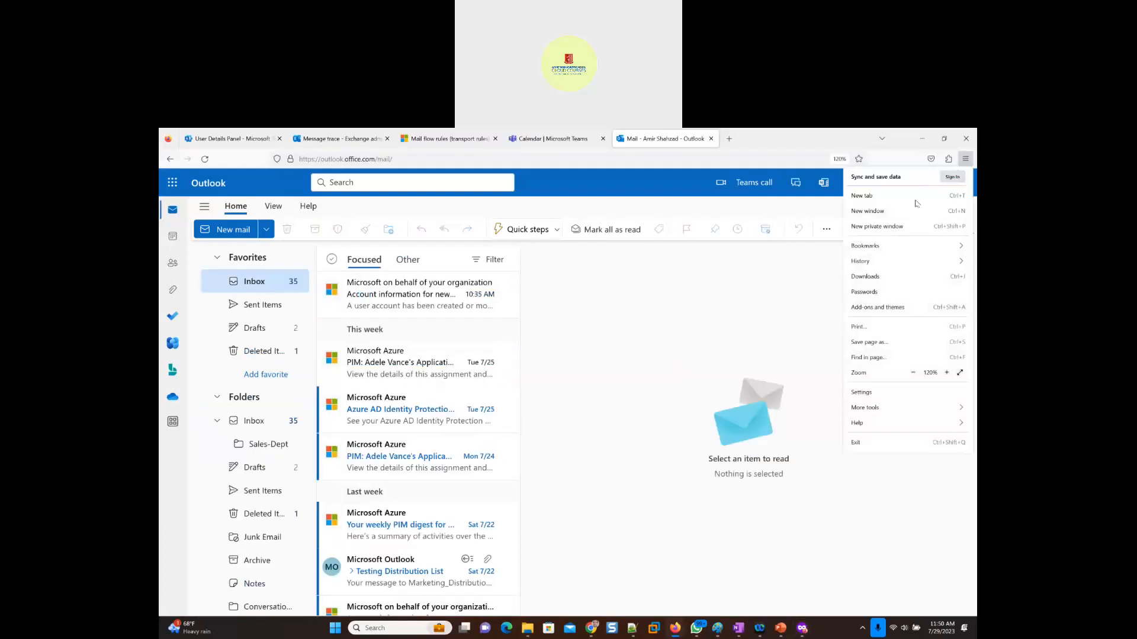
left_click(886, 229)
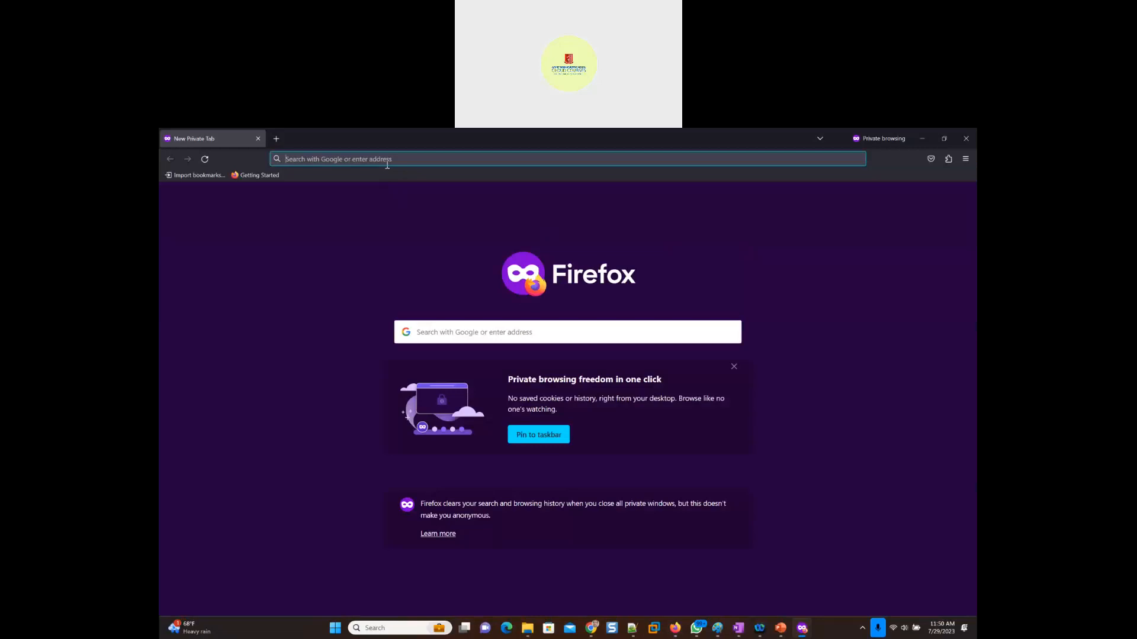
type("portal.office.com")
key("Return")
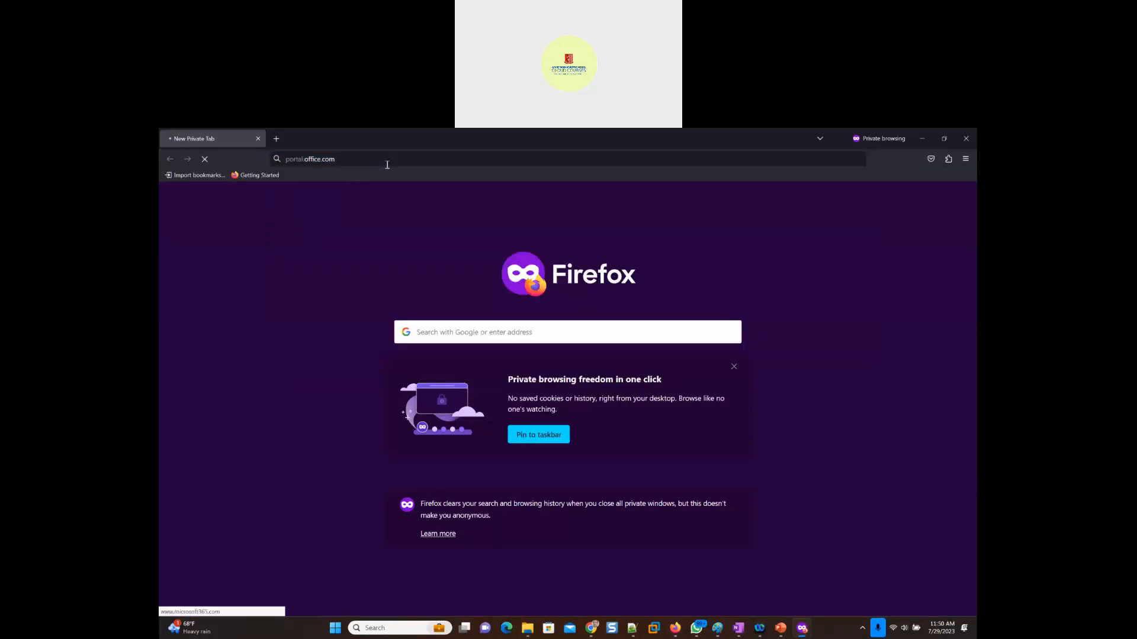
key("alt+Tab")
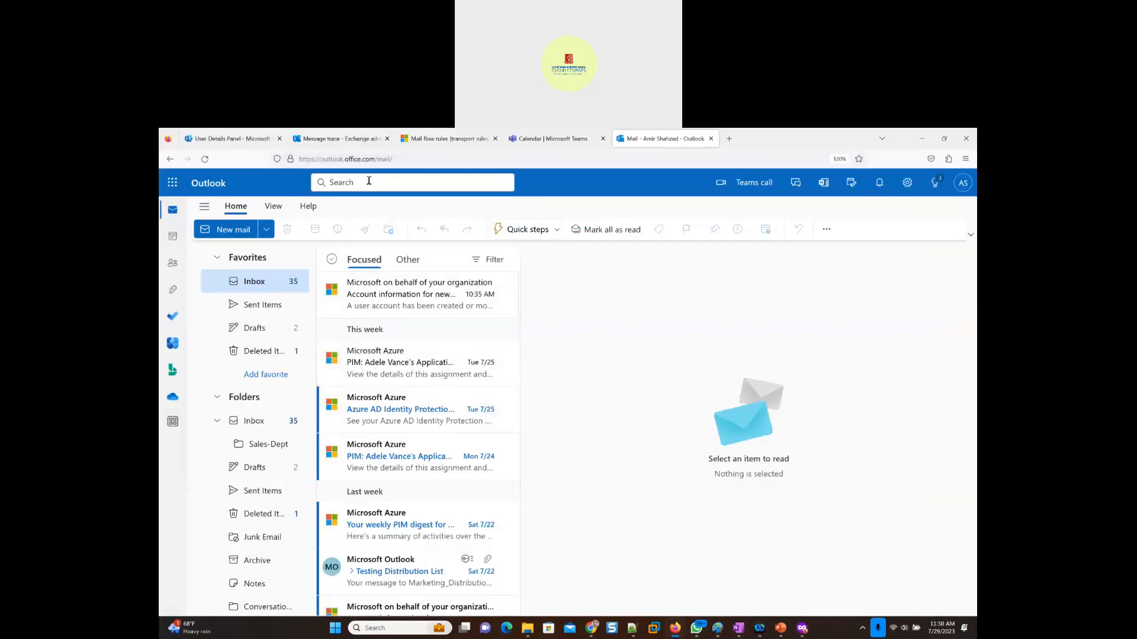
- Reset the test user's password in Active users to an auto-generated one and select the new sign-in details
left_click(249, 139)
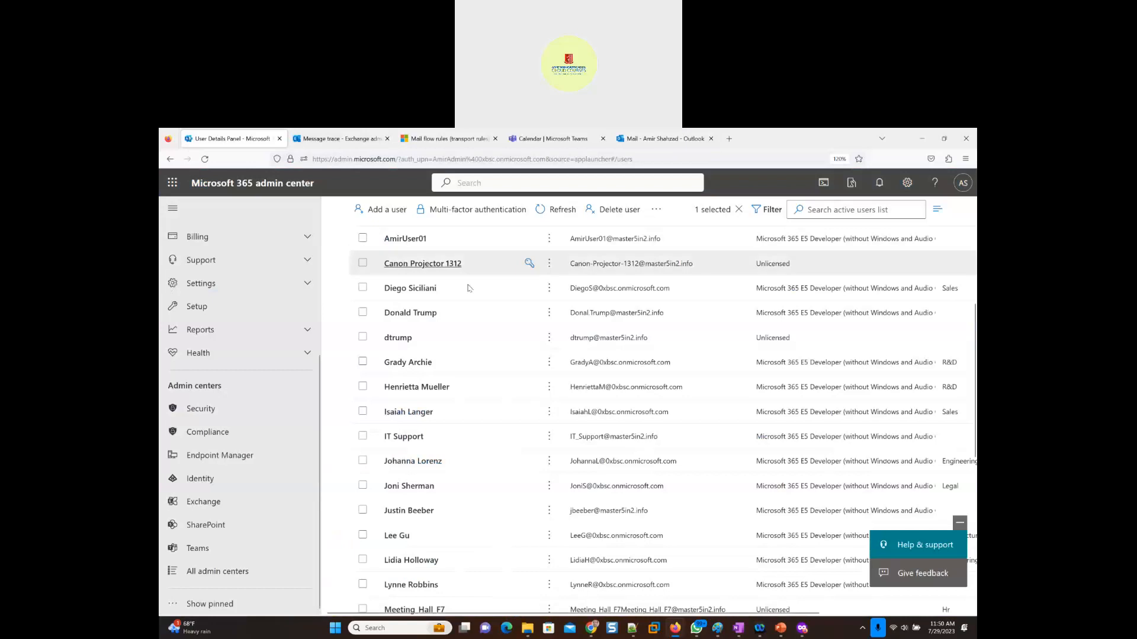
scroll(454, 302, "up", 5)
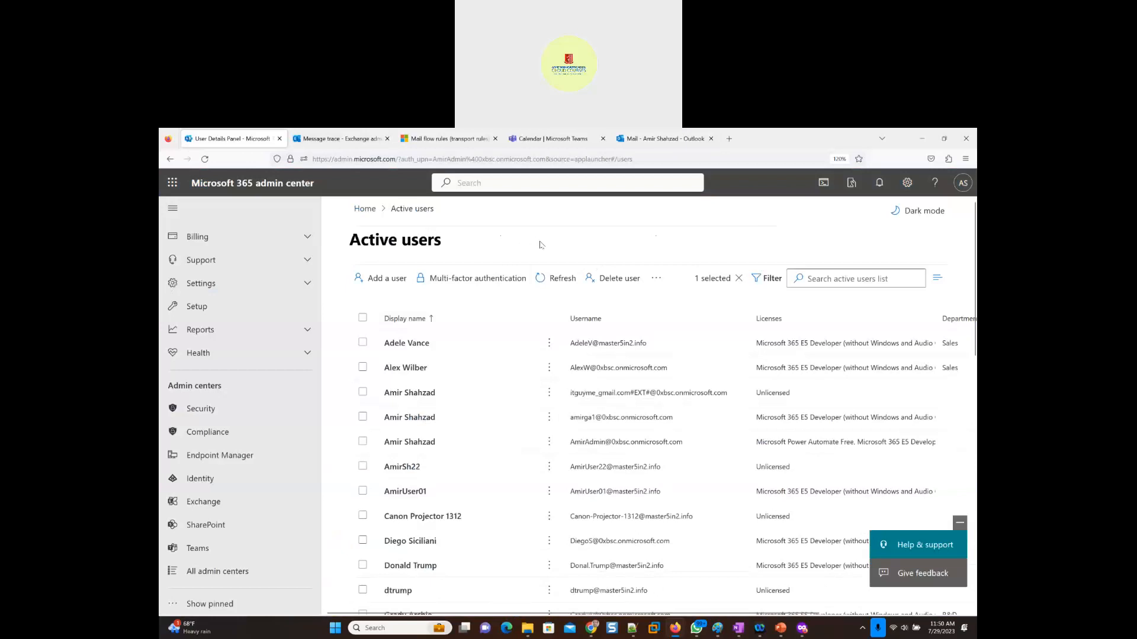
left_click(406, 368)
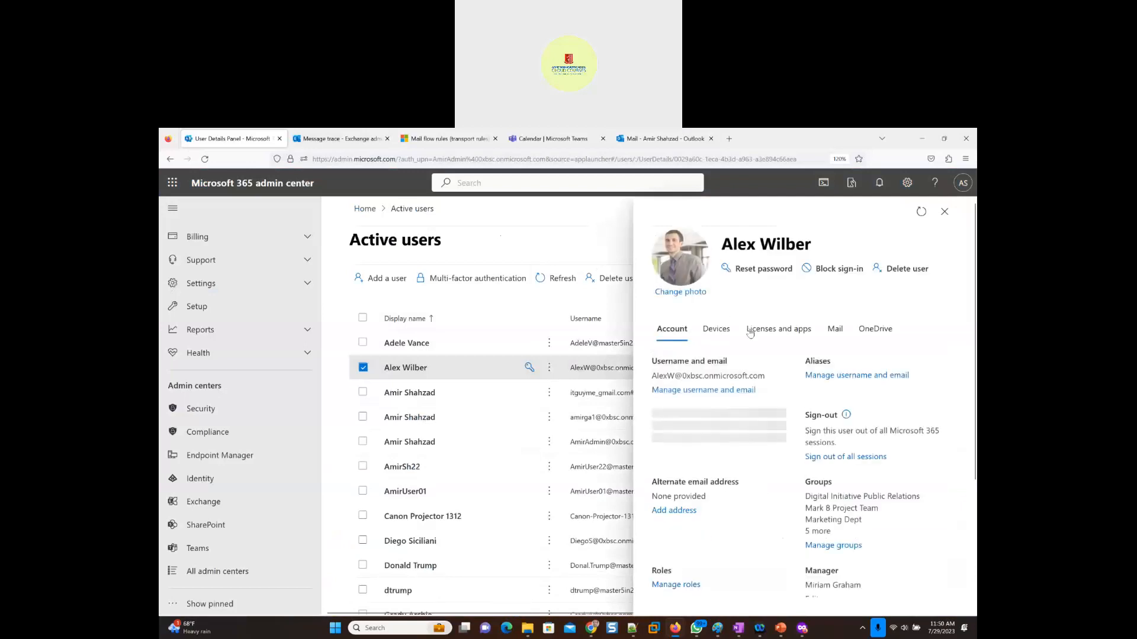
left_click(748, 270)
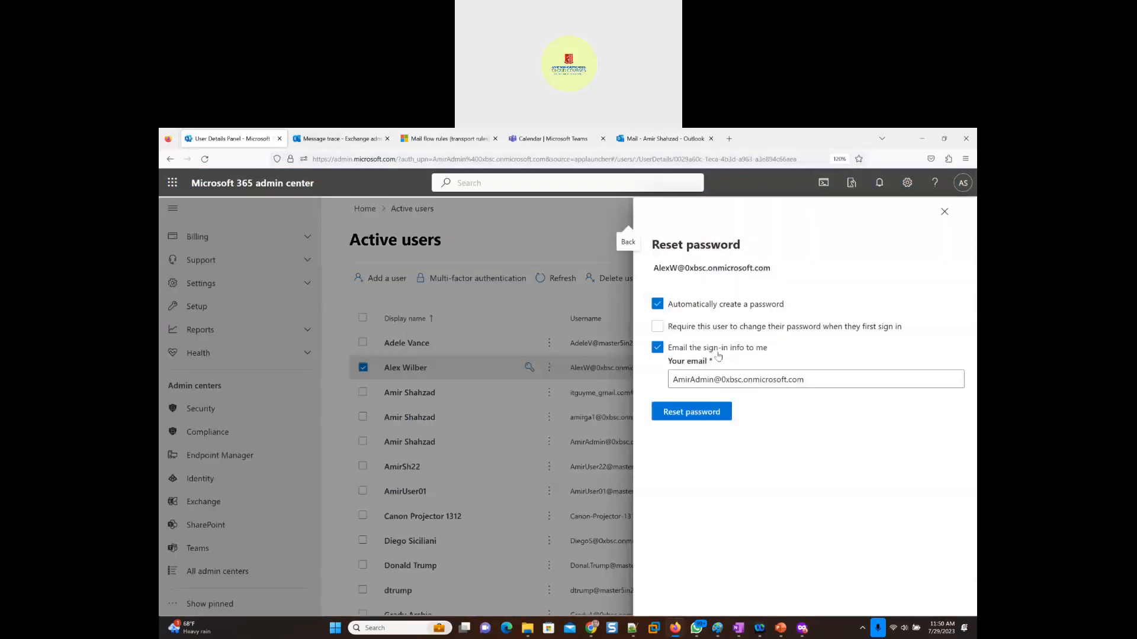
left_click(695, 414)
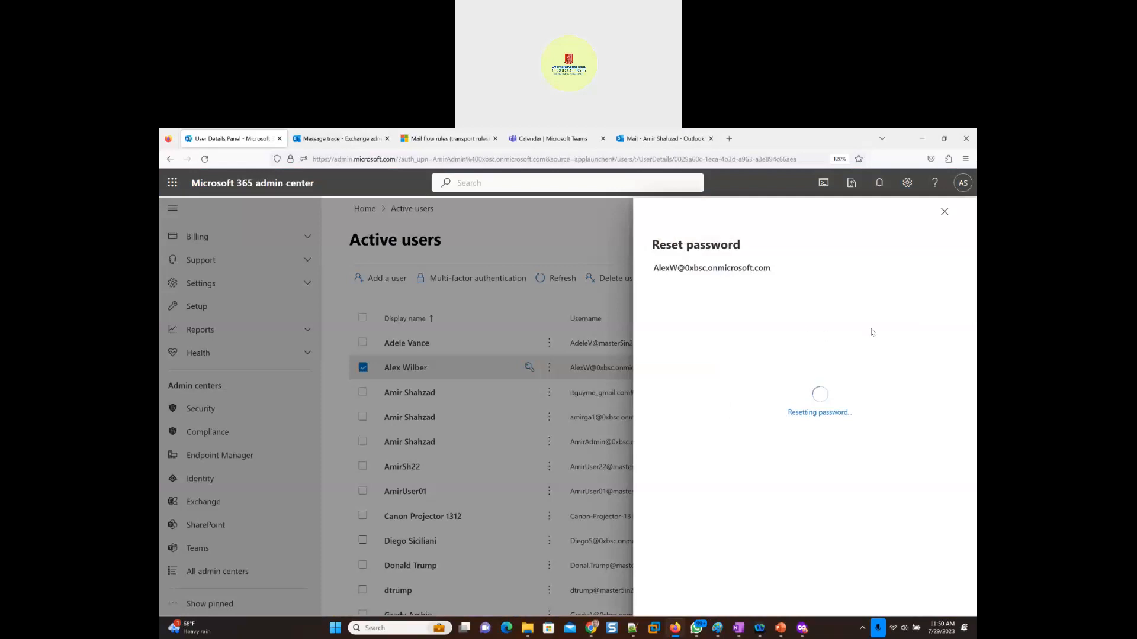
left_click_drag(868, 326, 650, 335)
key("ctrl+c")
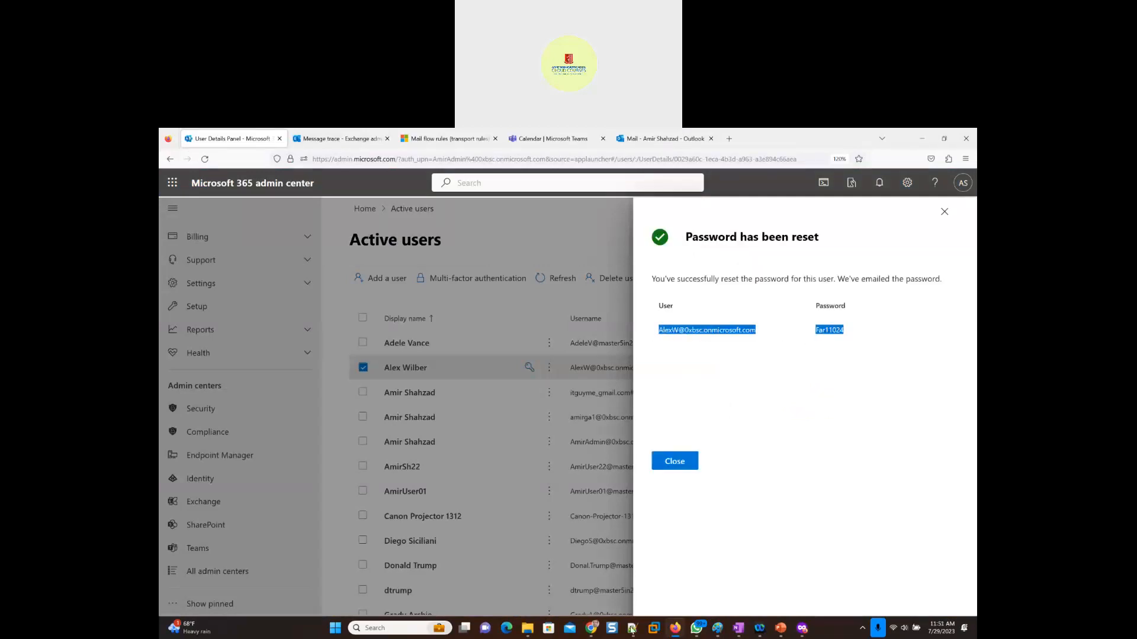
left_click(631, 629)
- Paste the test user's sign-in email and new password on new lines at the end of the notes
left_click(229, 259)
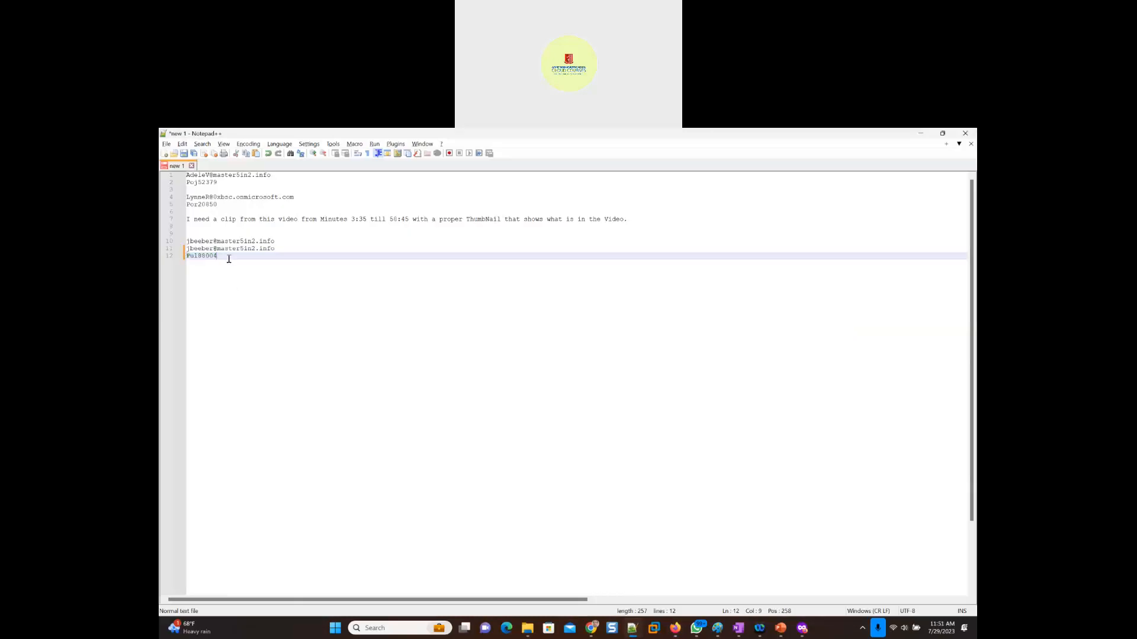
key("Return")
key("Return")
key("Return")
key("ctrl+v")
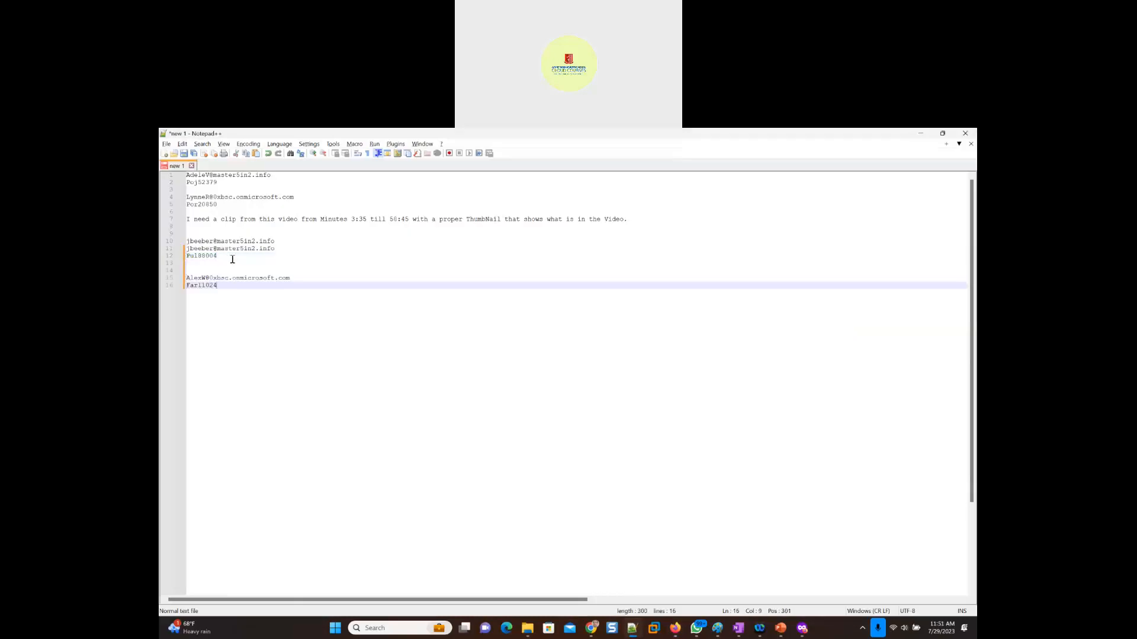
left_click_drag(288, 278, 184, 285)
key("ctrl+c")
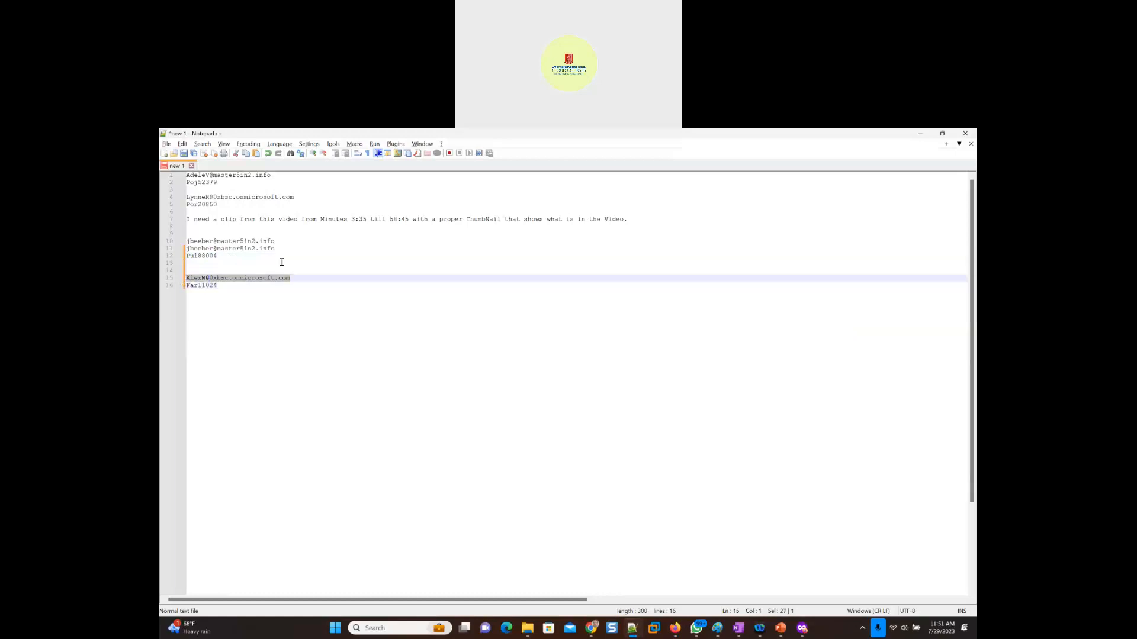
key("alt+Tab")
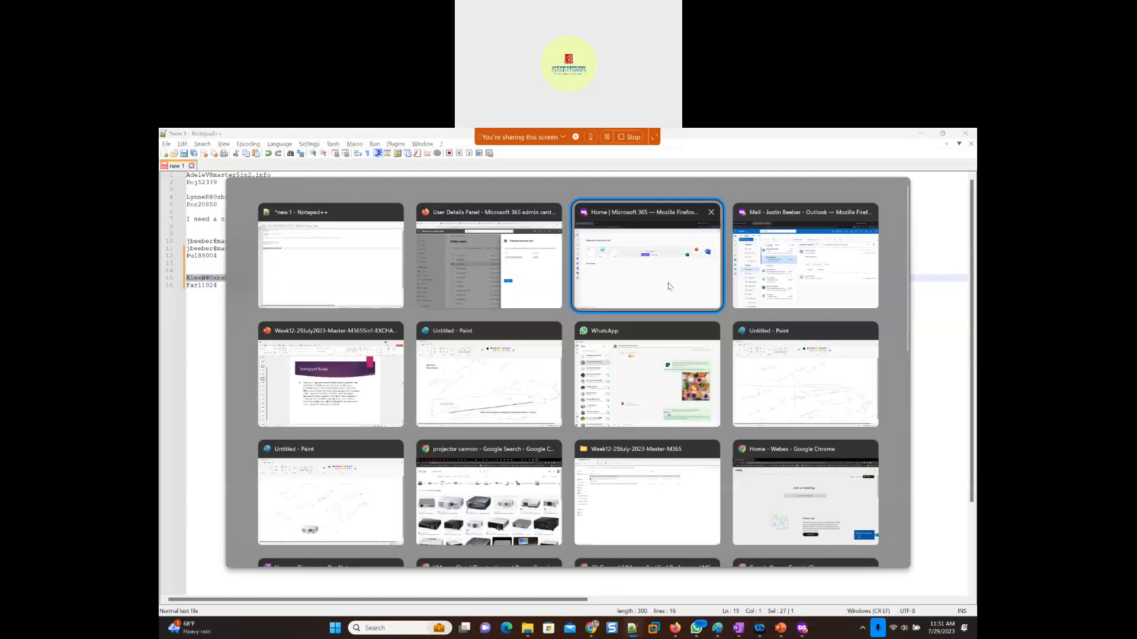
left_click(669, 286)
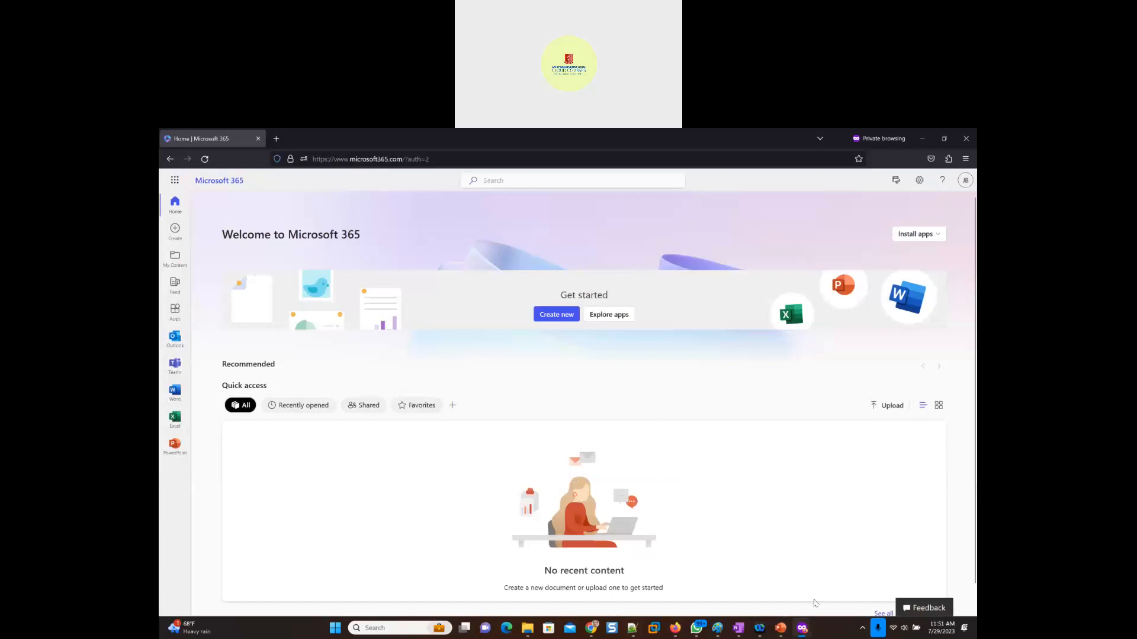
- Sign the current user out of Microsoft 365 from the account menu
mouse_move(803, 632)
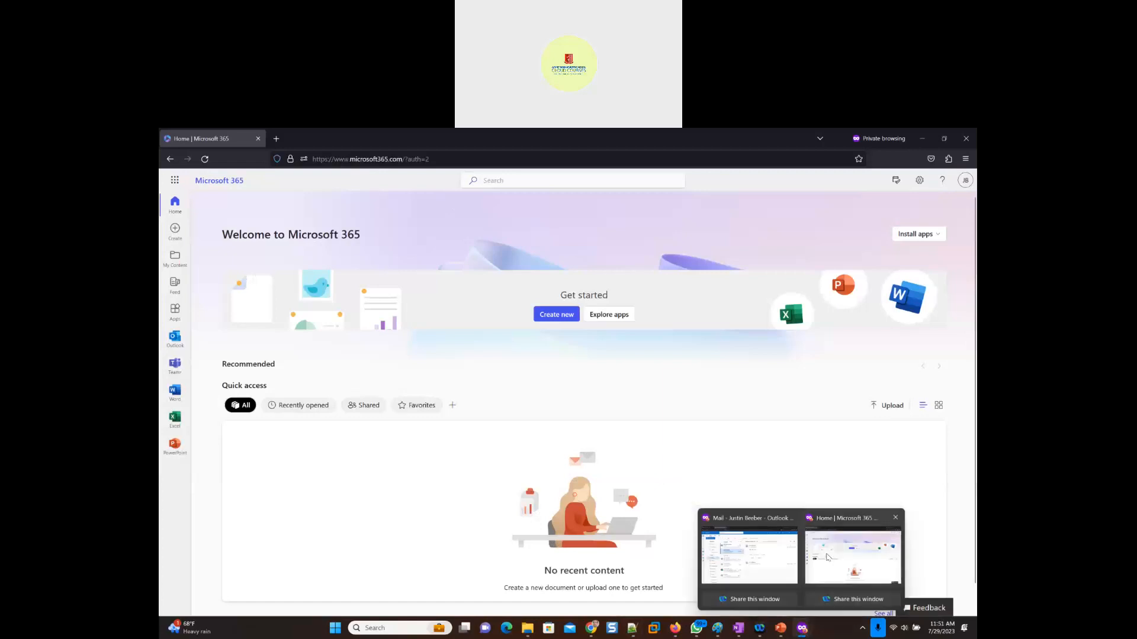
left_click(965, 180)
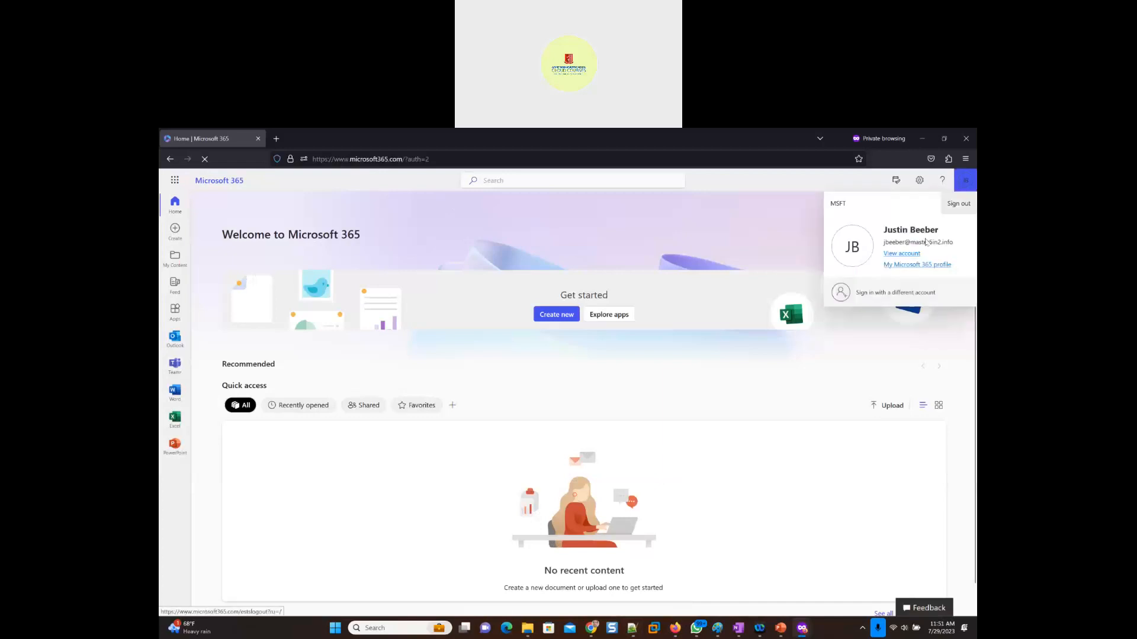
left_click(938, 211)
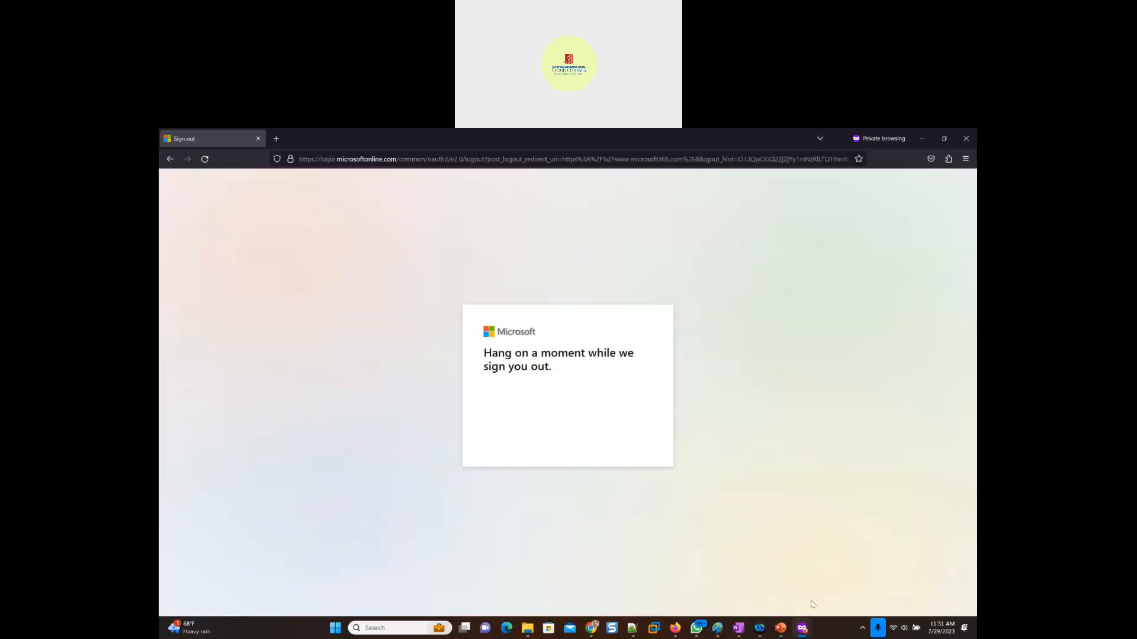
- Check the non-delivery report for the Test message in the mail window, then minimize it
mouse_move(802, 629)
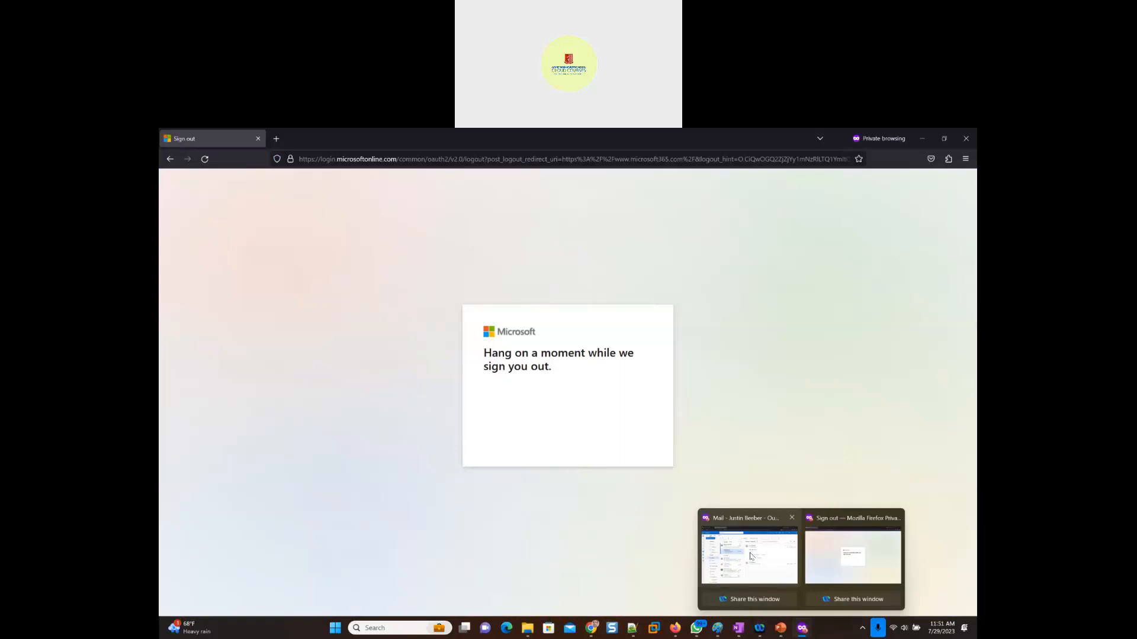
left_click(751, 556)
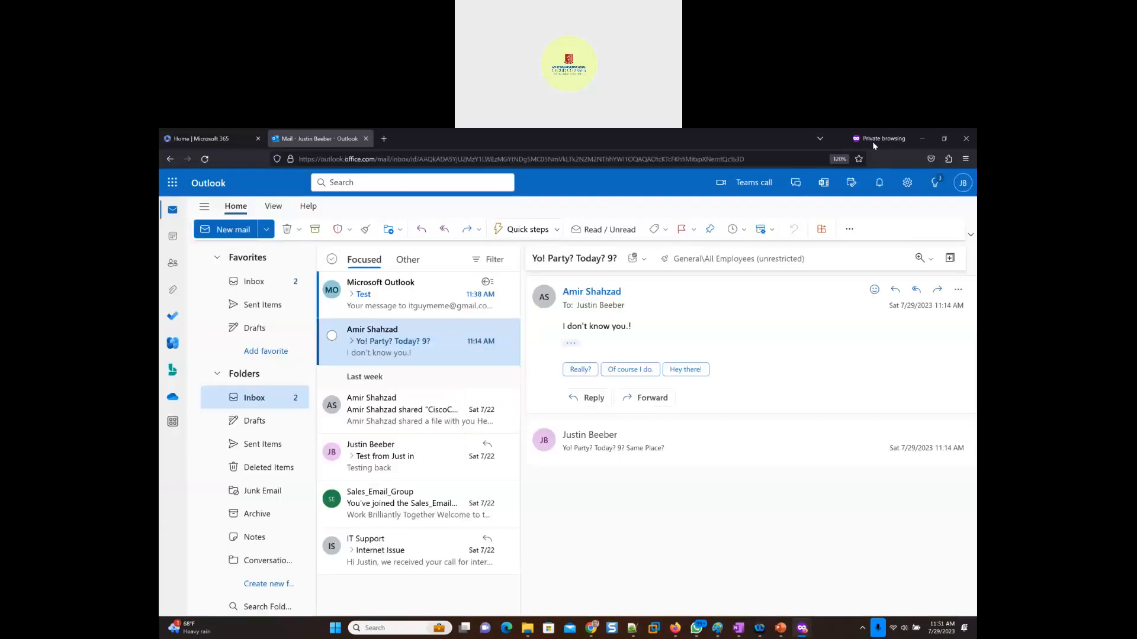
left_click(391, 296)
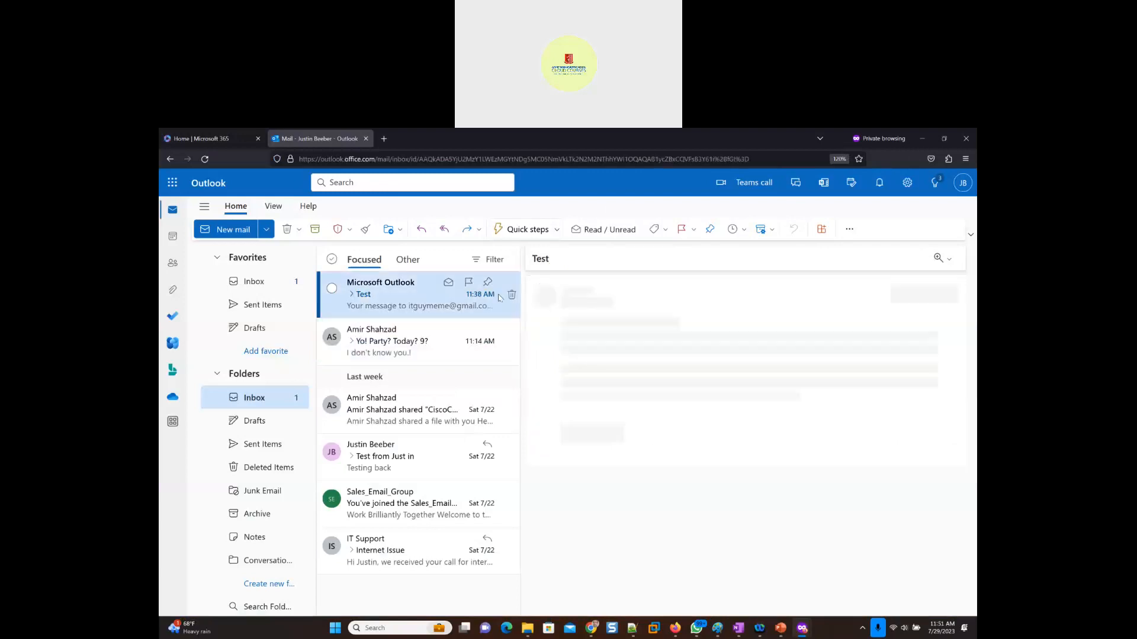
left_click(926, 140)
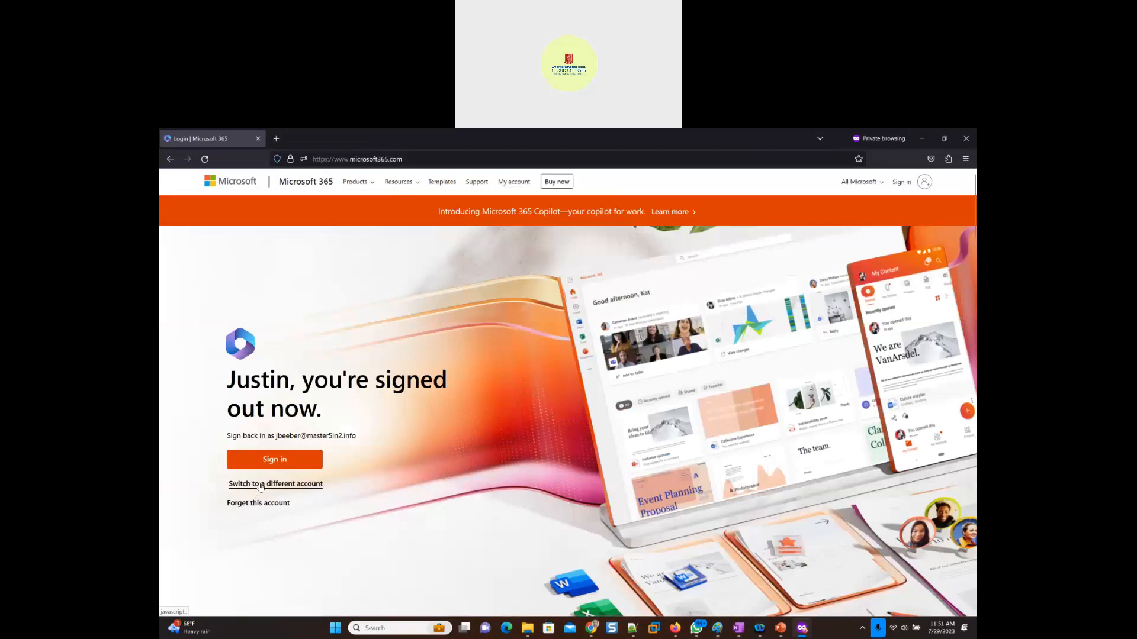
- Start signing in with a different account using the test user's pasted email address
left_click(261, 485)
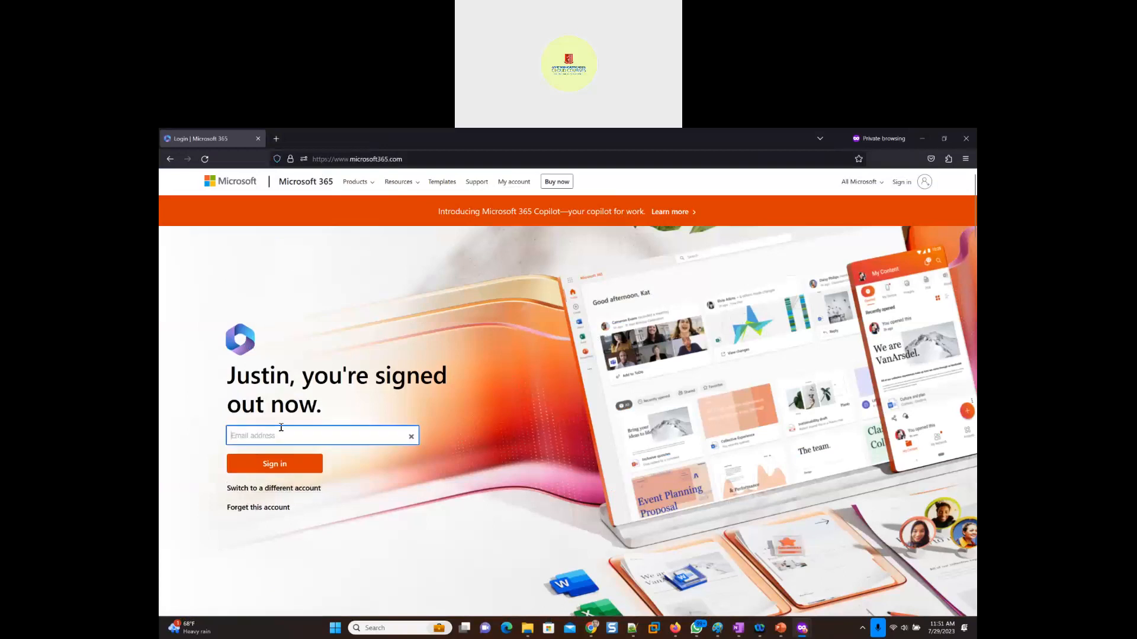
key("ctrl+v")
left_click(290, 465)
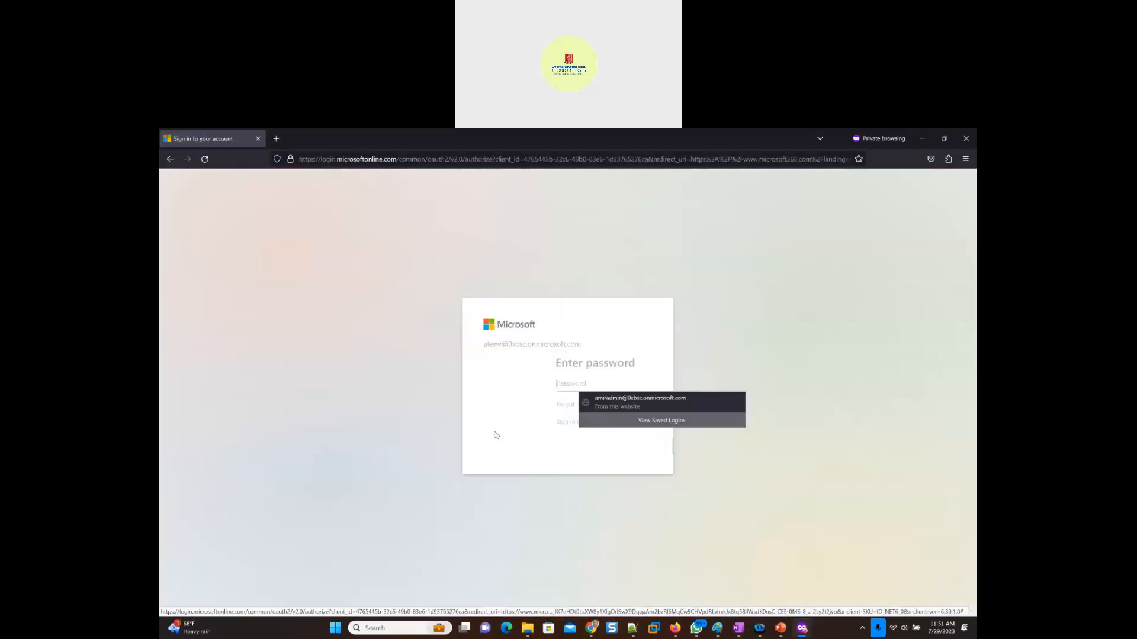
left_click(632, 628)
- Select the test user's new password in the Notepad++ notes
left_click_drag(216, 287, 182, 285)
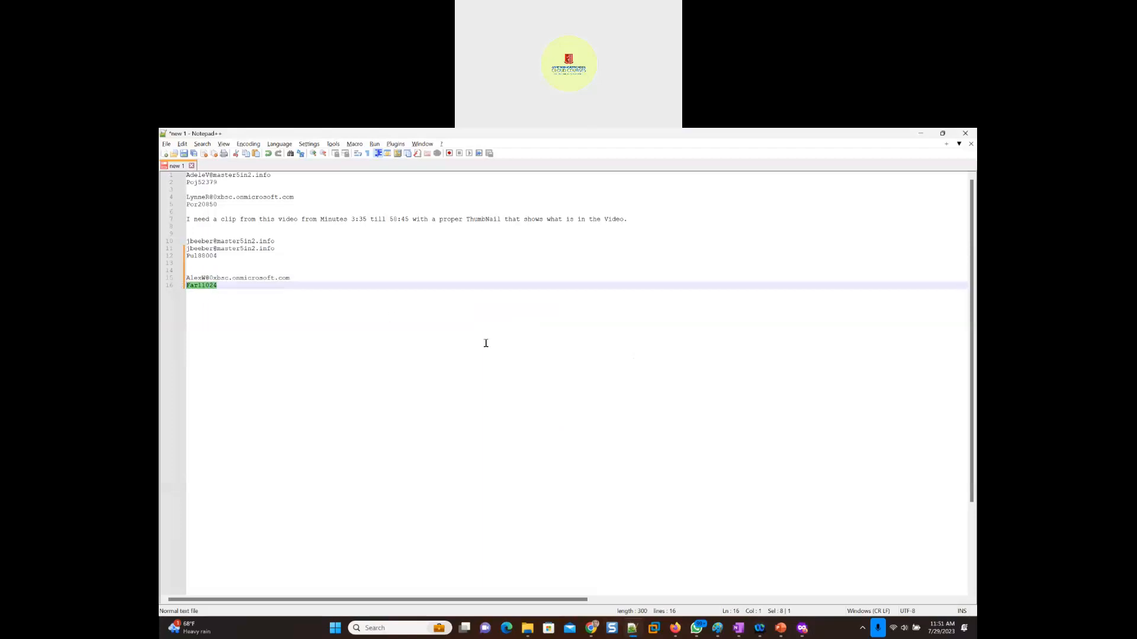
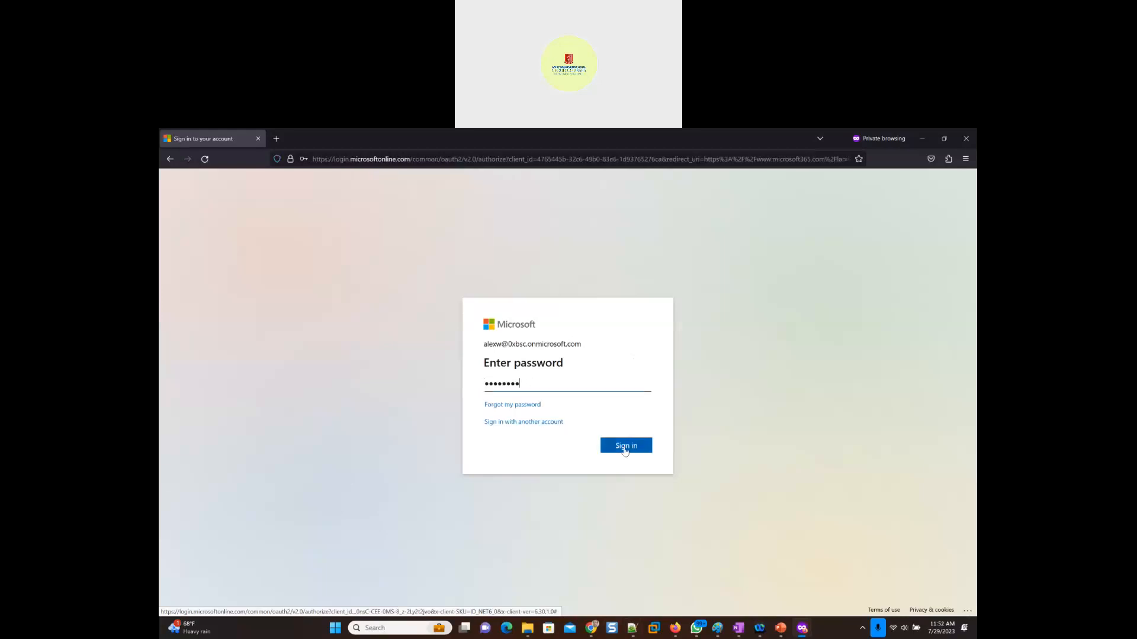
- Submit the test user's password and verify the sign-in with a text-message code
left_click(624, 449)
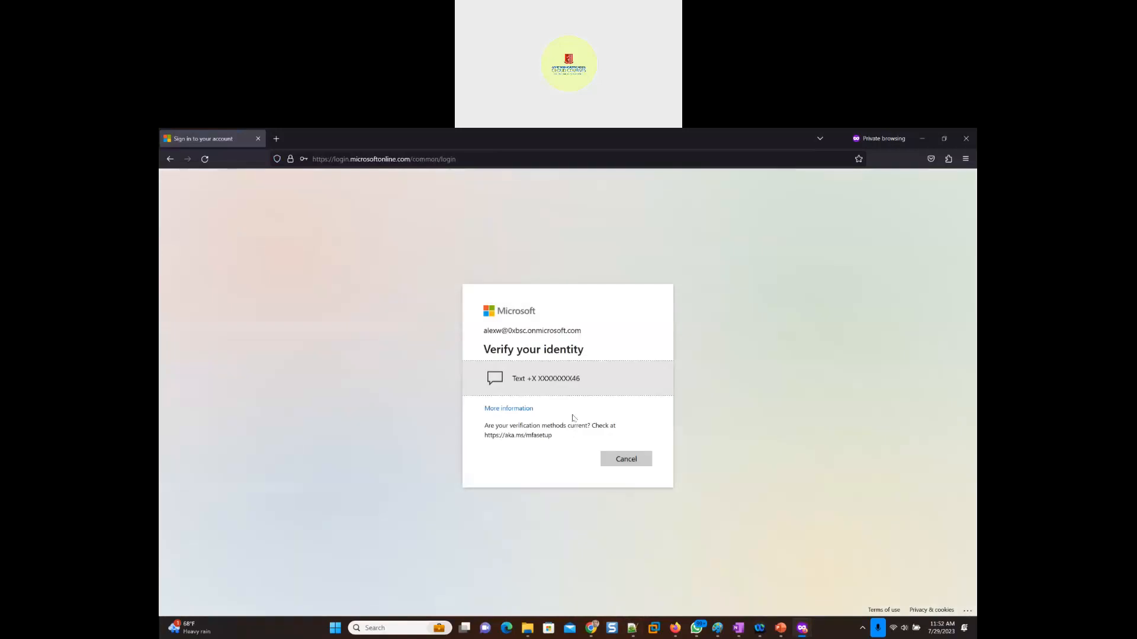
left_click(572, 383)
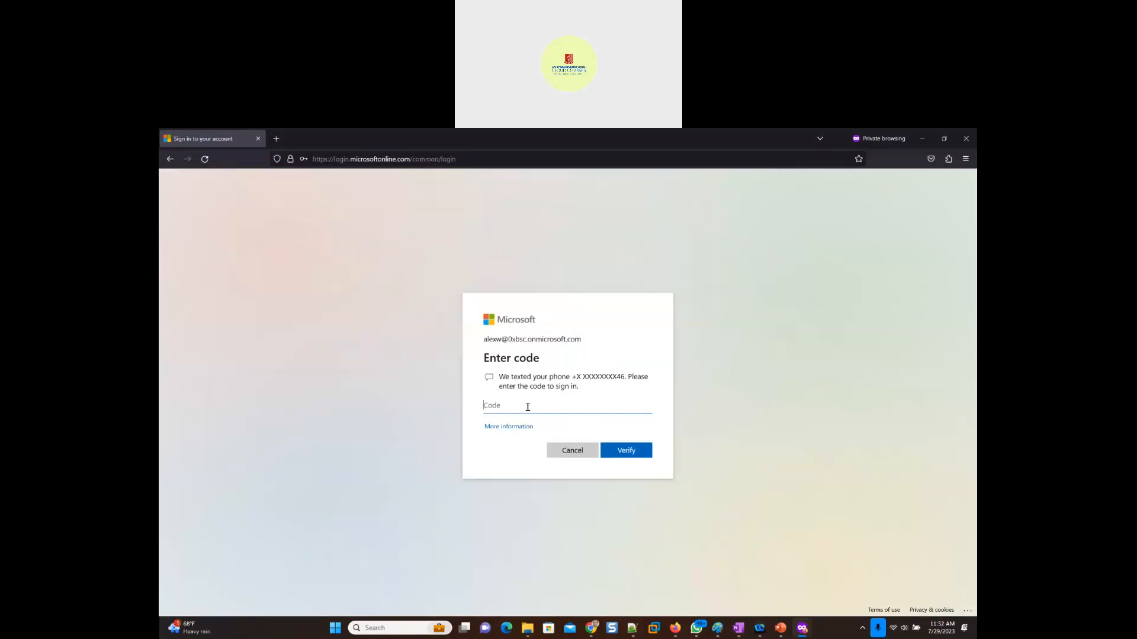
left_click(609, 456)
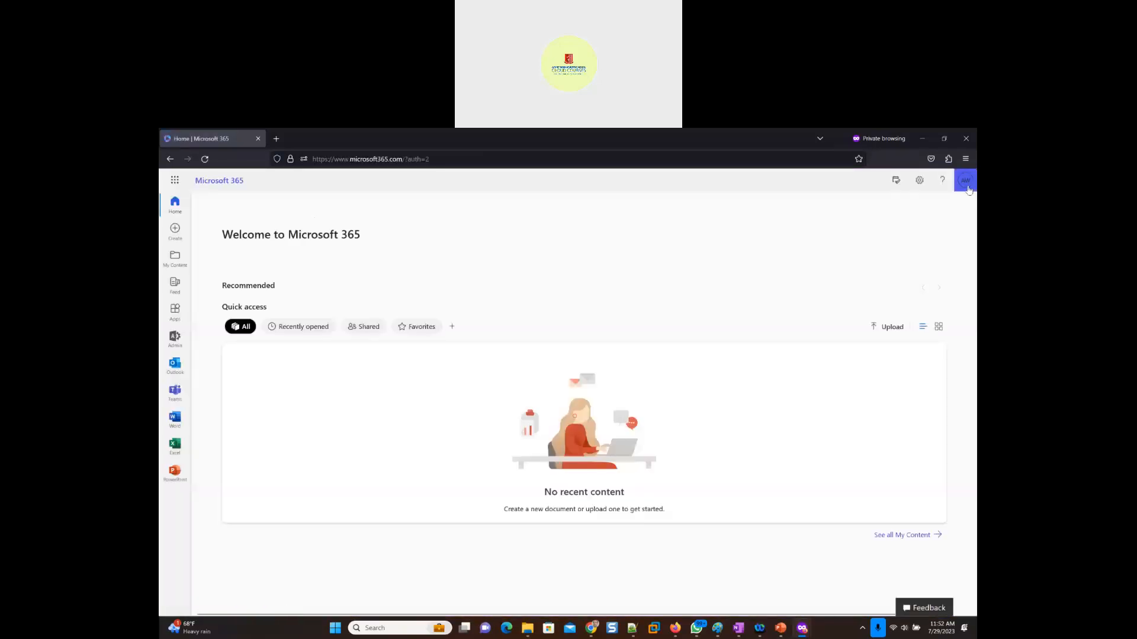
- Open Outlook from the account panel and read the newest party email in the inbox
left_click(963, 188)
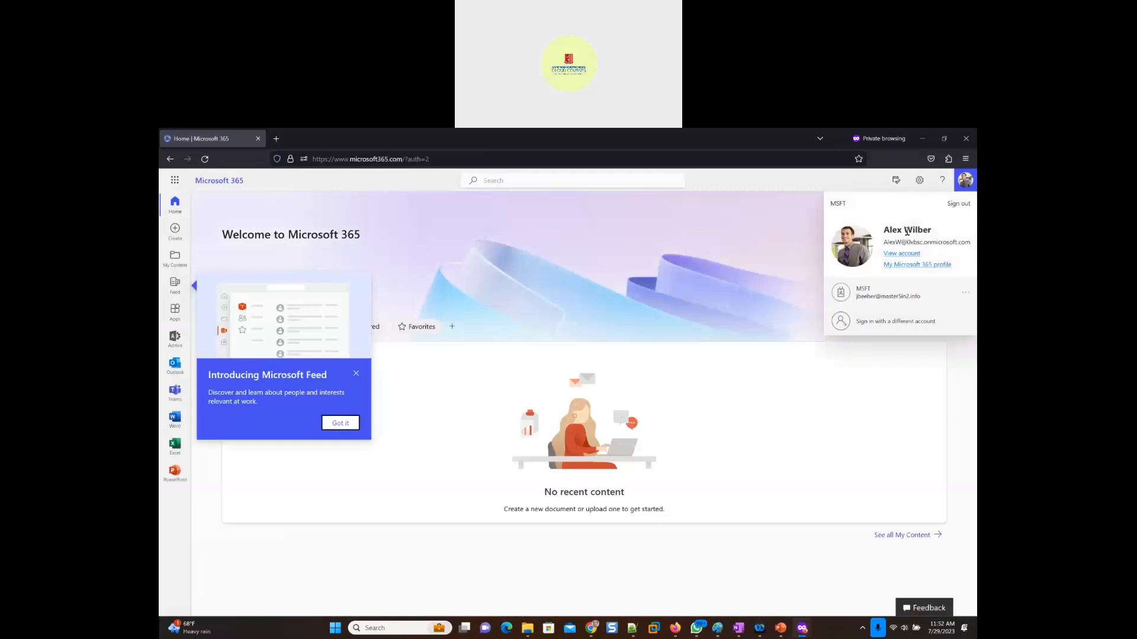
left_click(174, 365)
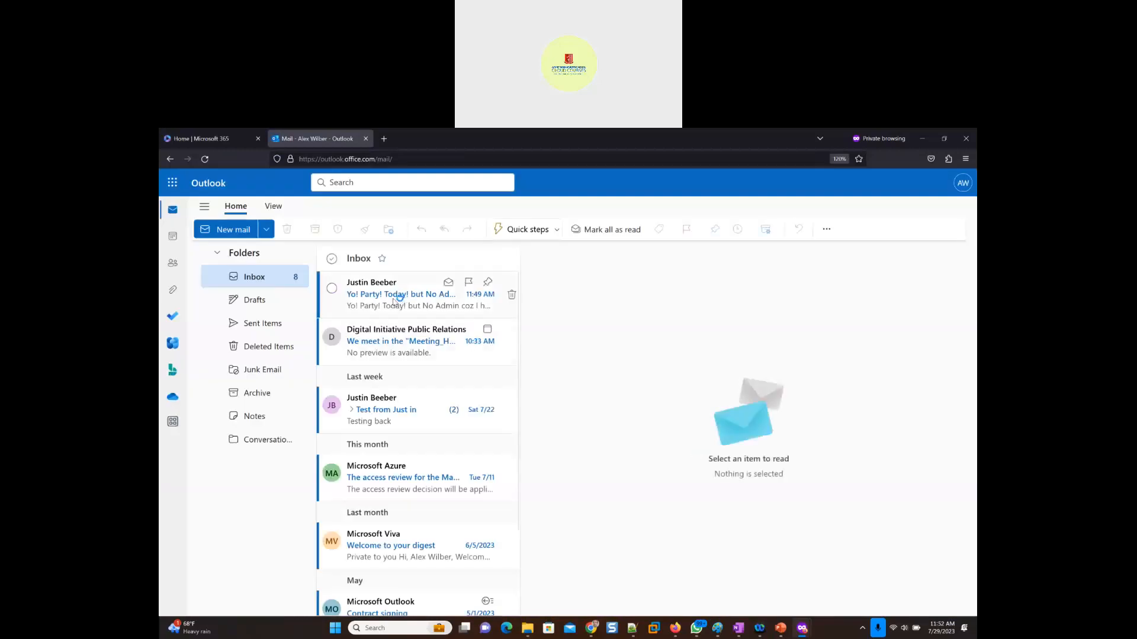
left_click(395, 301)
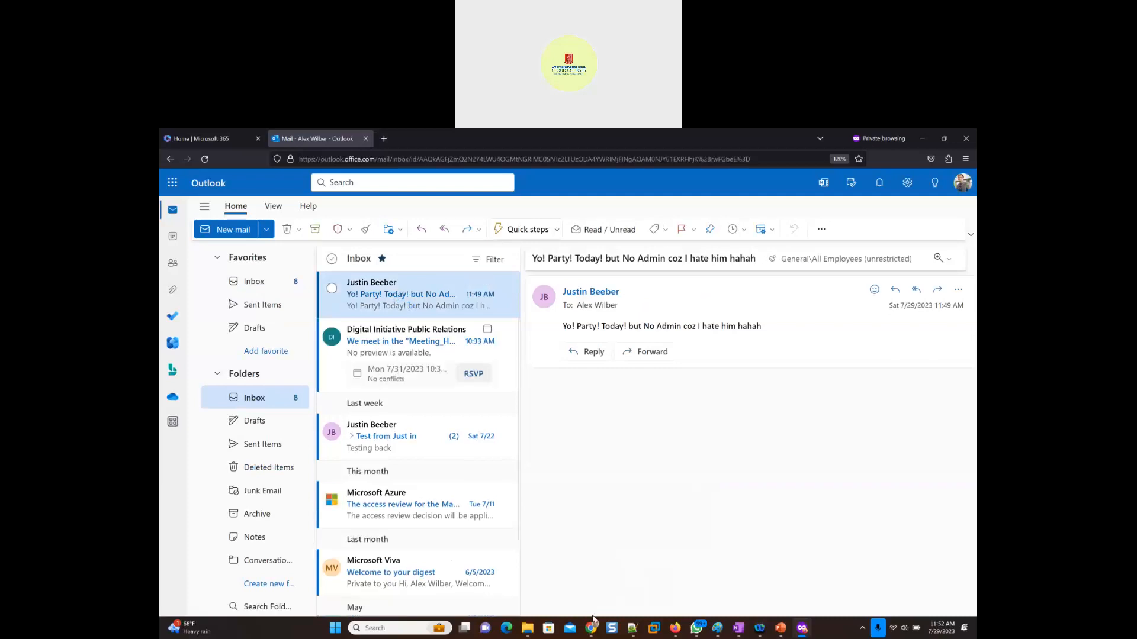
- Switch back to the Firefox window showing the admin center
left_click(593, 635)
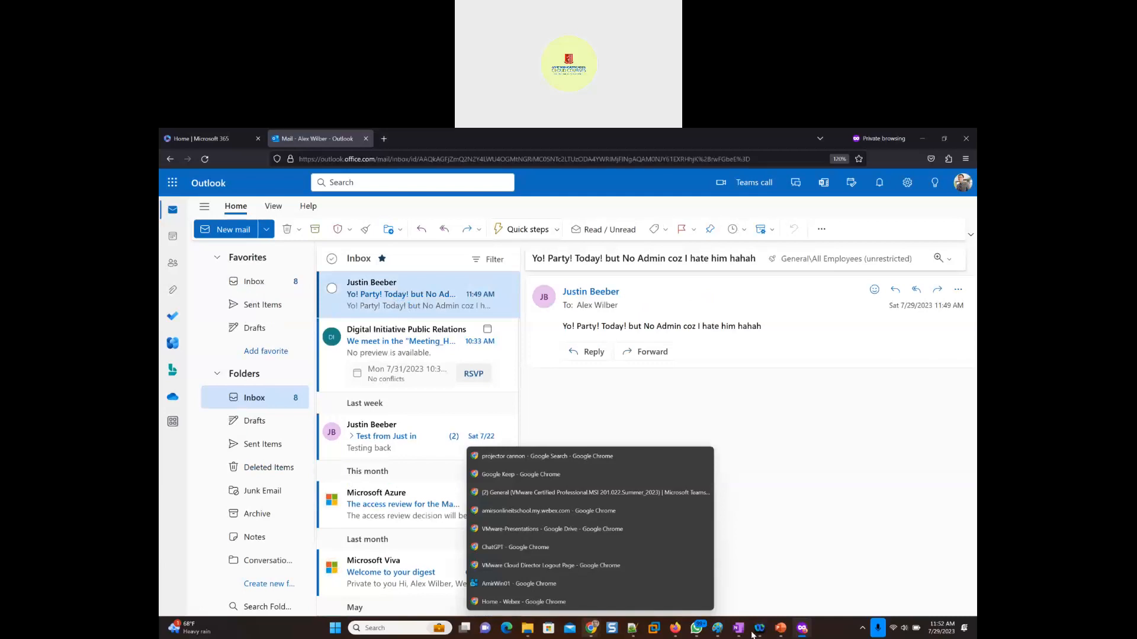
mouse_move(678, 634)
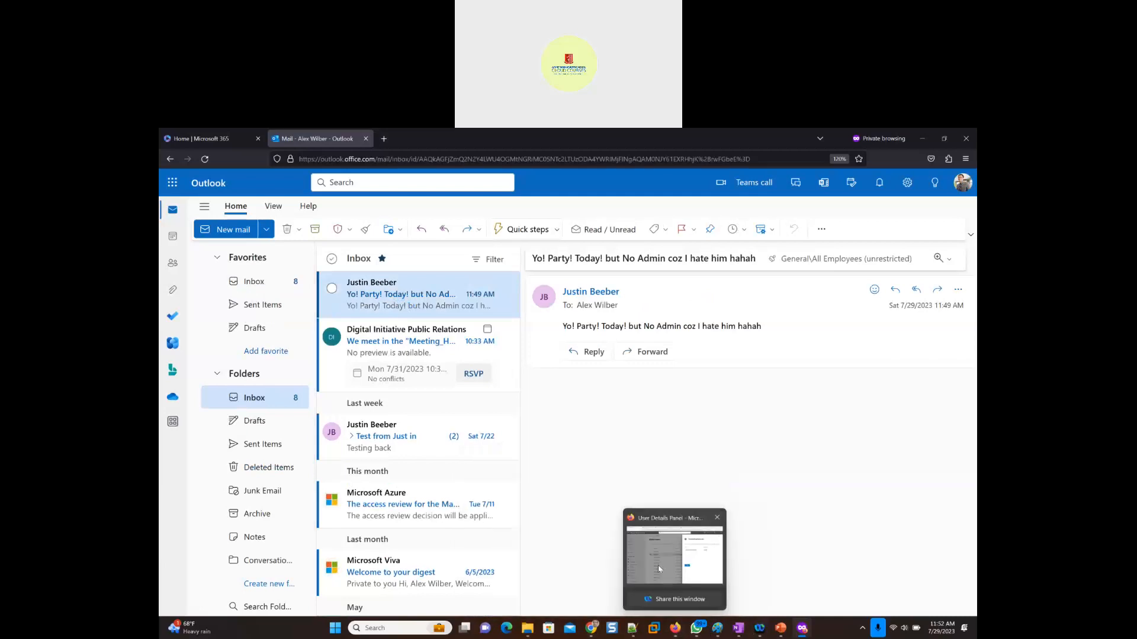
left_click(659, 569)
- Close the password reset confirmation and check the Test messages in the admin's Sales-Dept folder
left_click(675, 460)
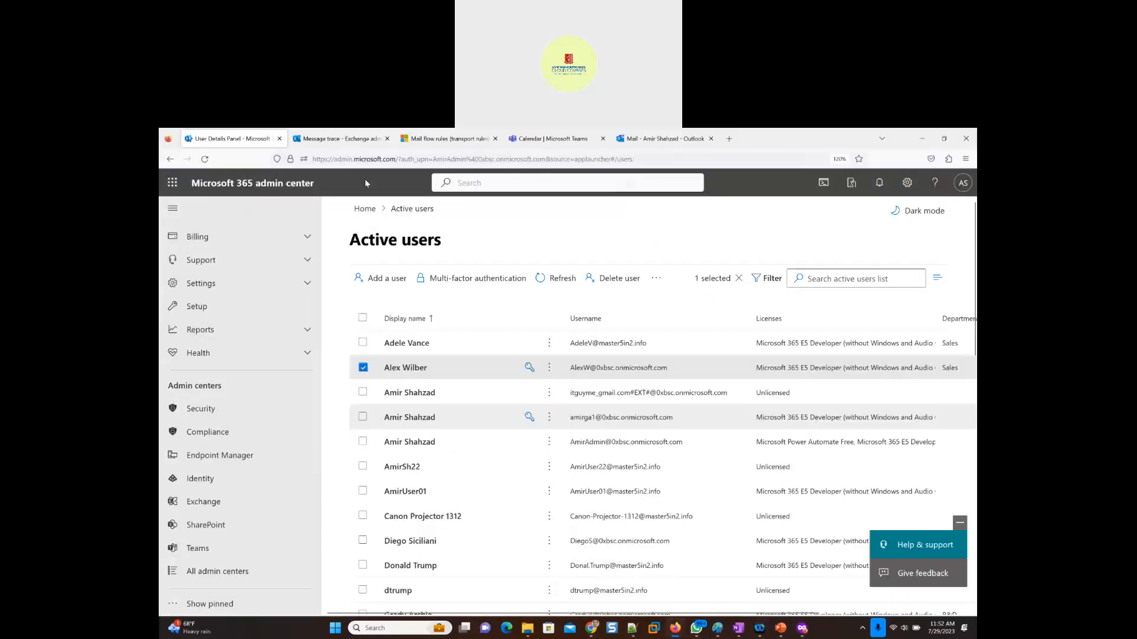
left_click(661, 139)
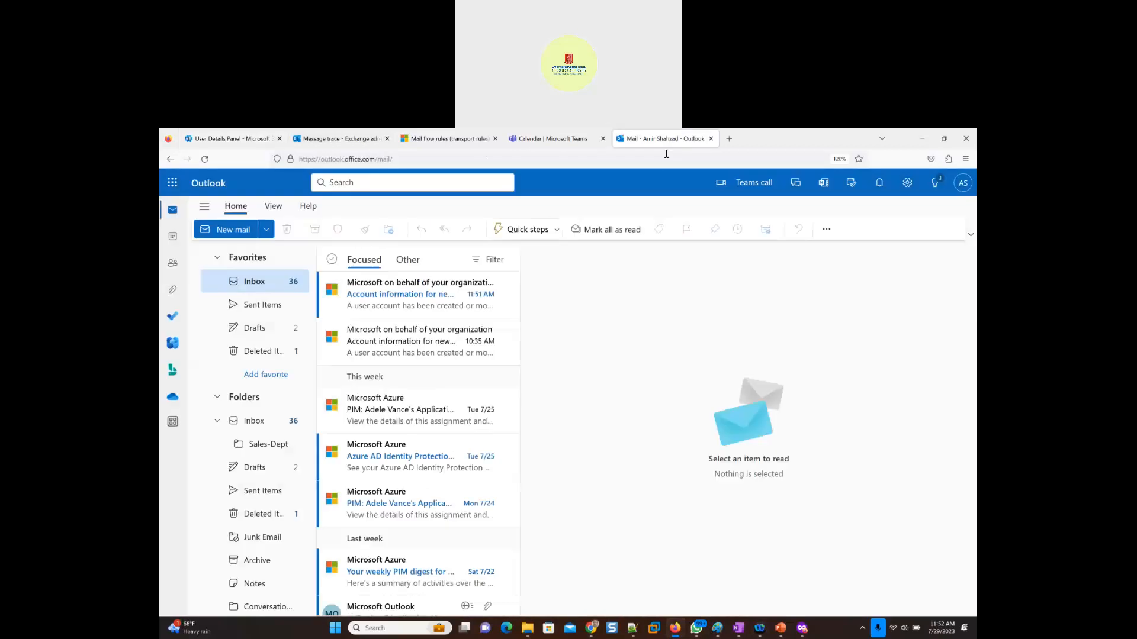
left_click(261, 450)
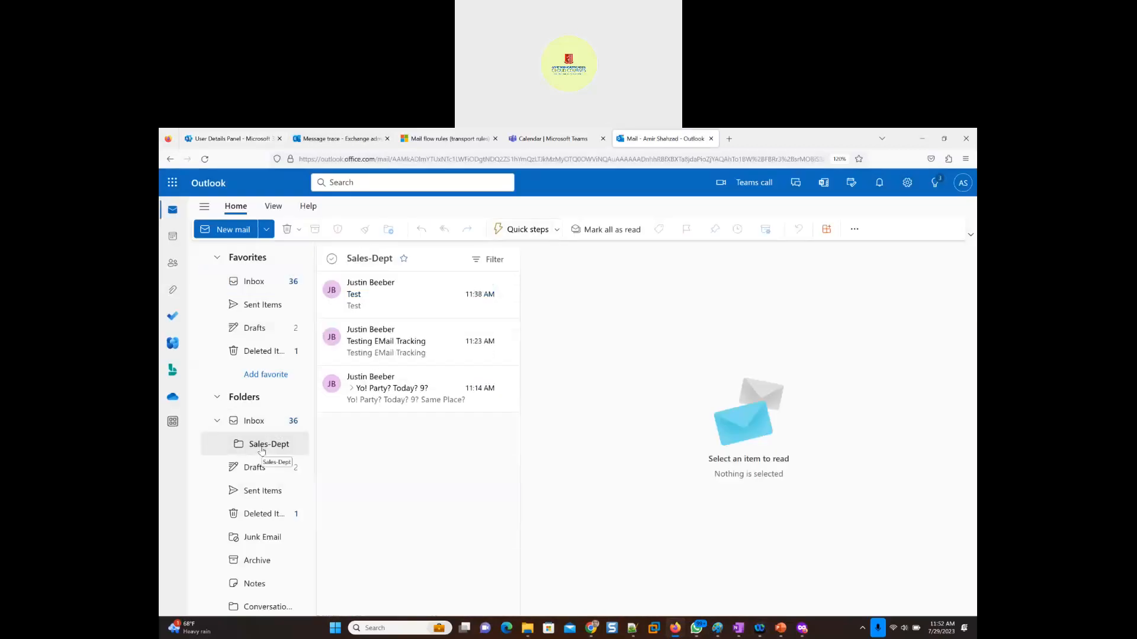
left_click(409, 293)
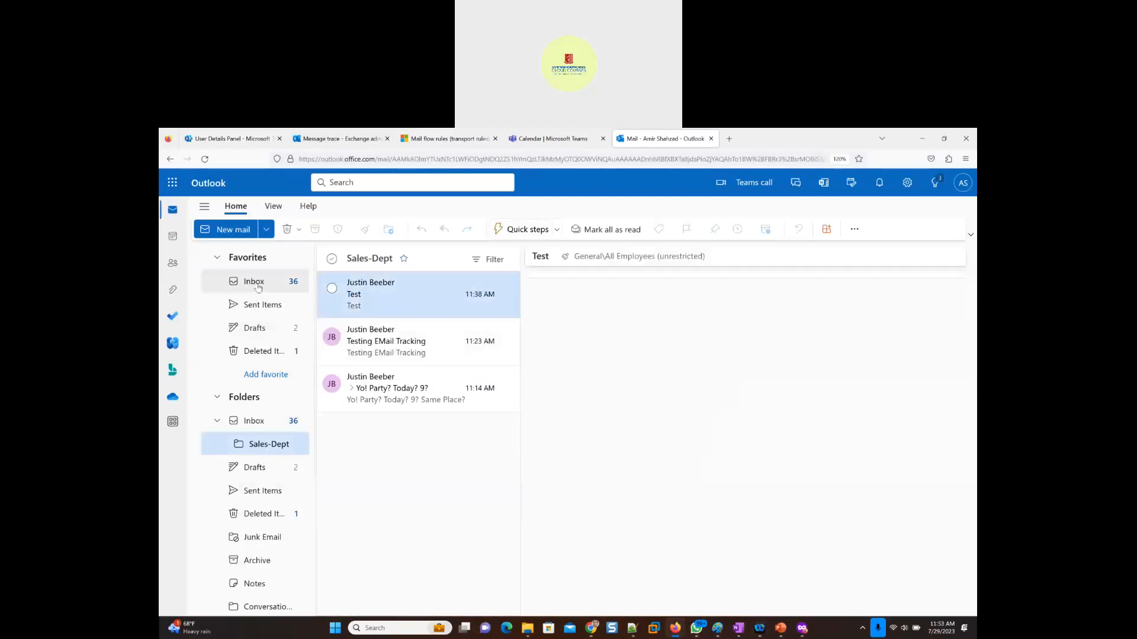
left_click(258, 286)
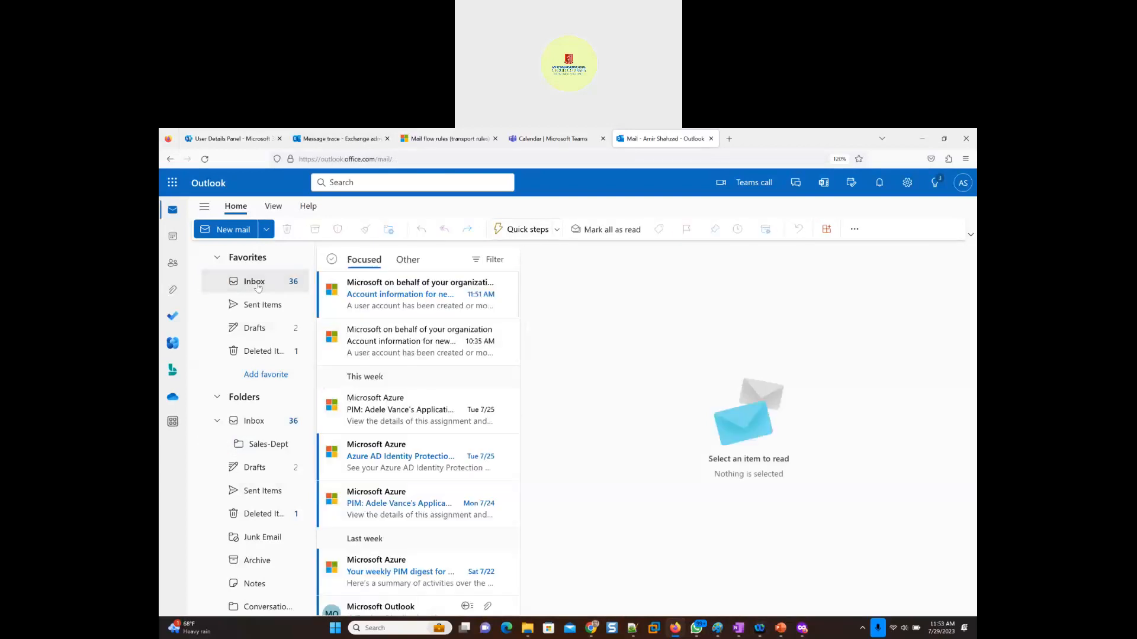
left_click(266, 448)
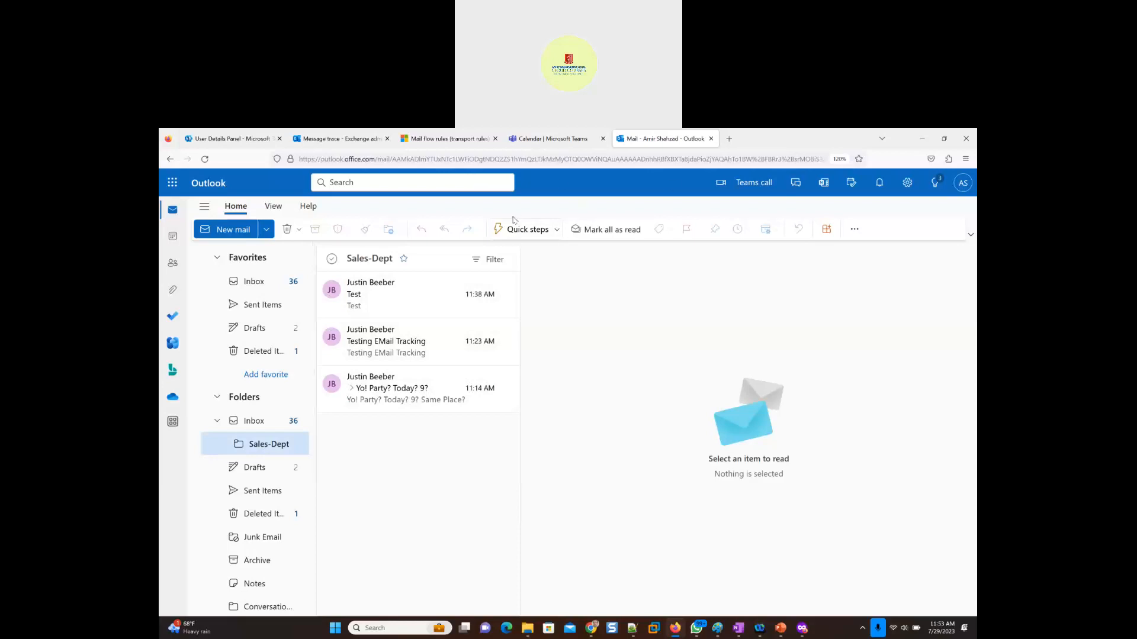
- Close the sender's private Outlook window and open a new Microsoft Edge window
mouse_move(801, 629)
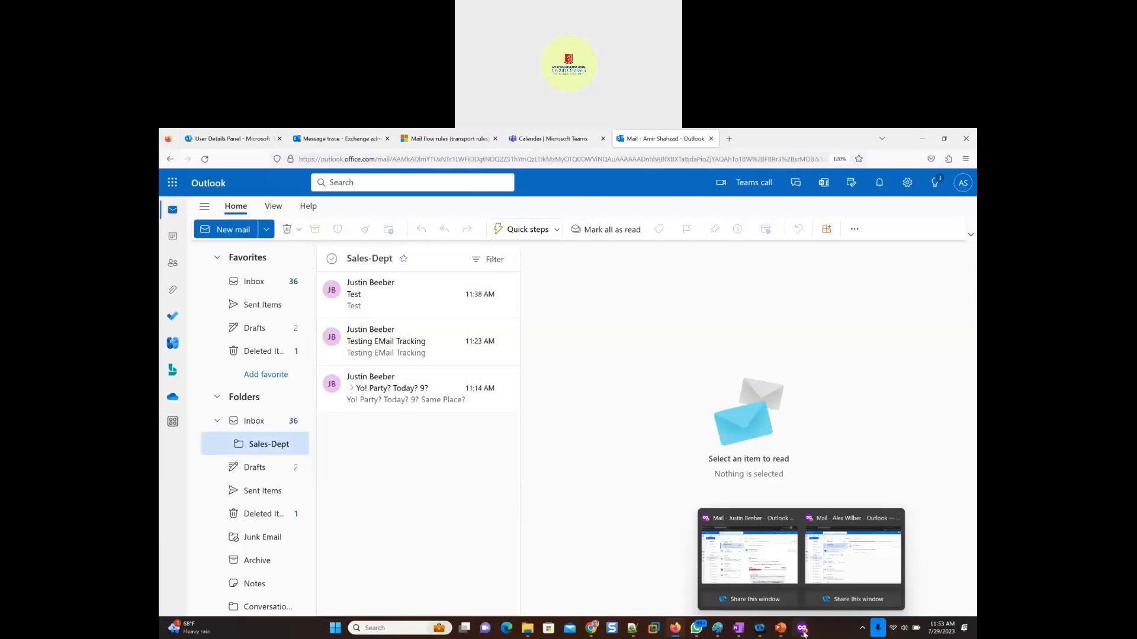
left_click(757, 560)
left_click(687, 418)
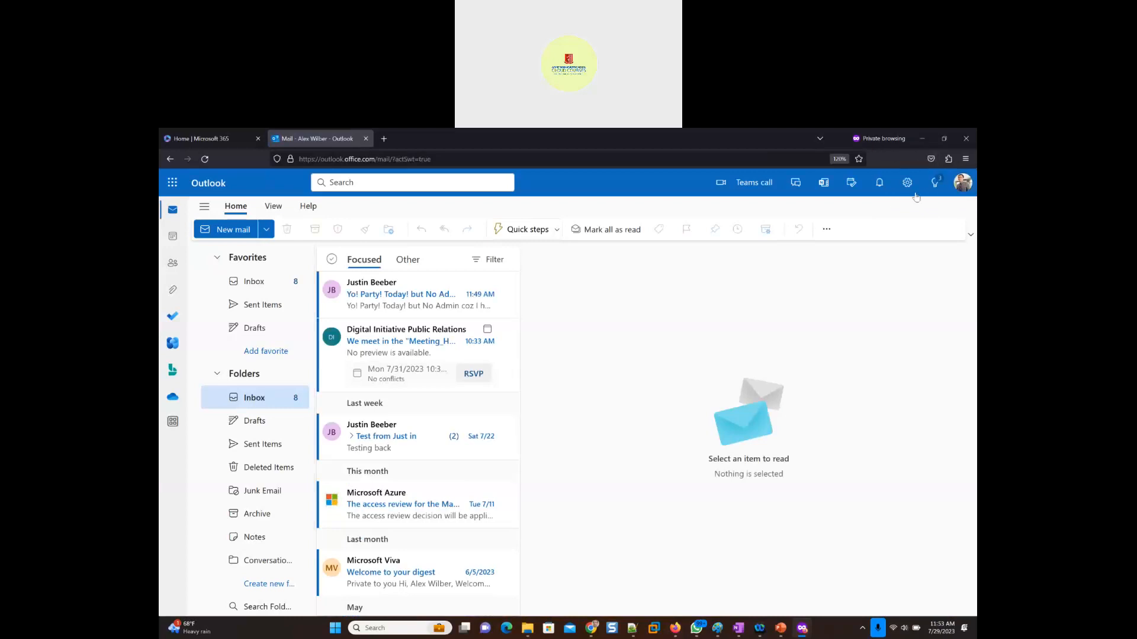
left_click(965, 140)
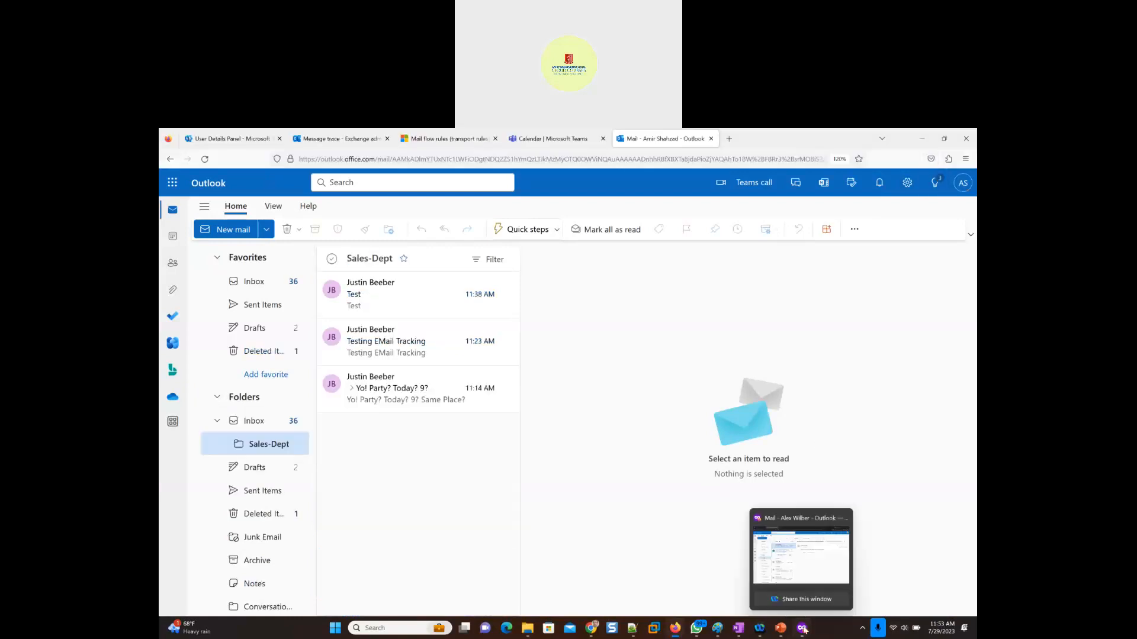
left_click(803, 629)
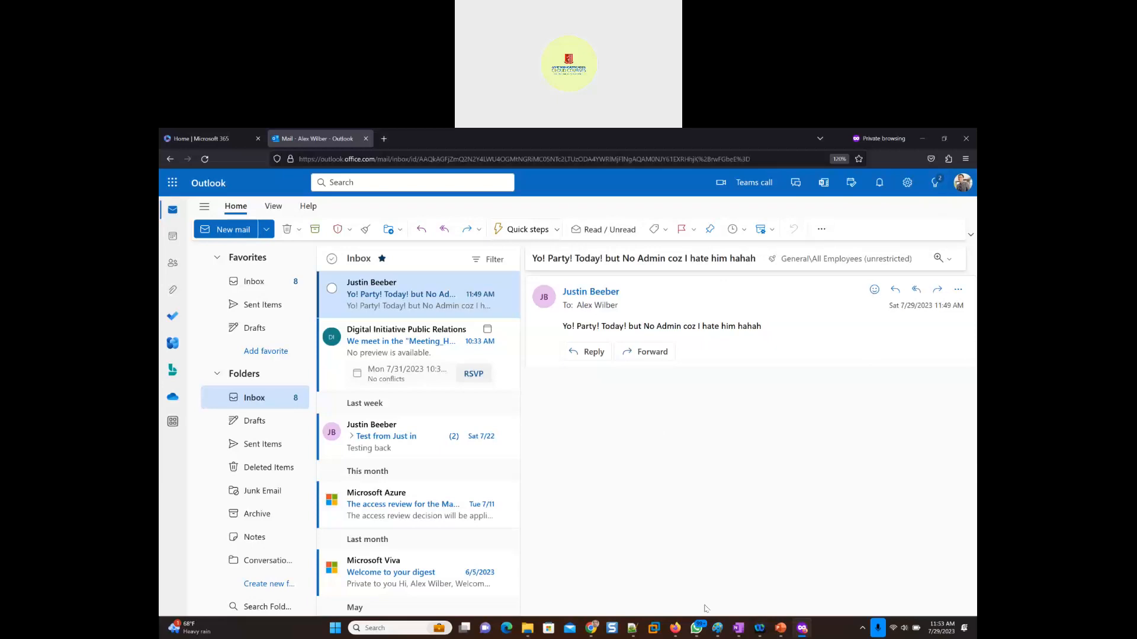
left_click(507, 628)
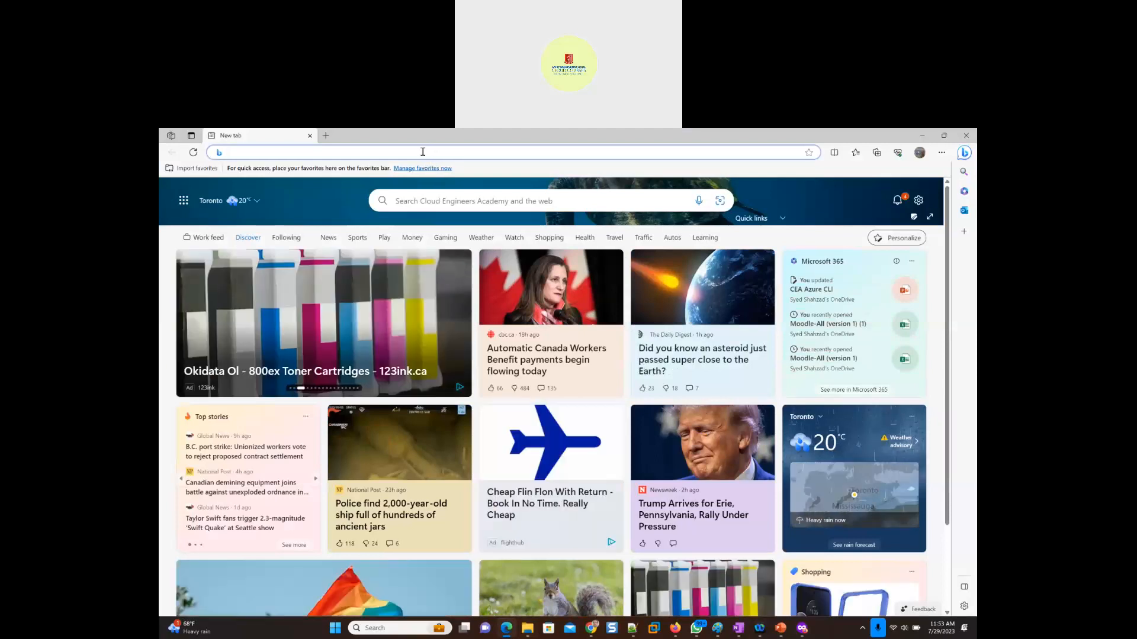
- Search Bing for the 'portal.office.com login' suggestion by entering 'portal.' in the address bar
left_click(422, 153)
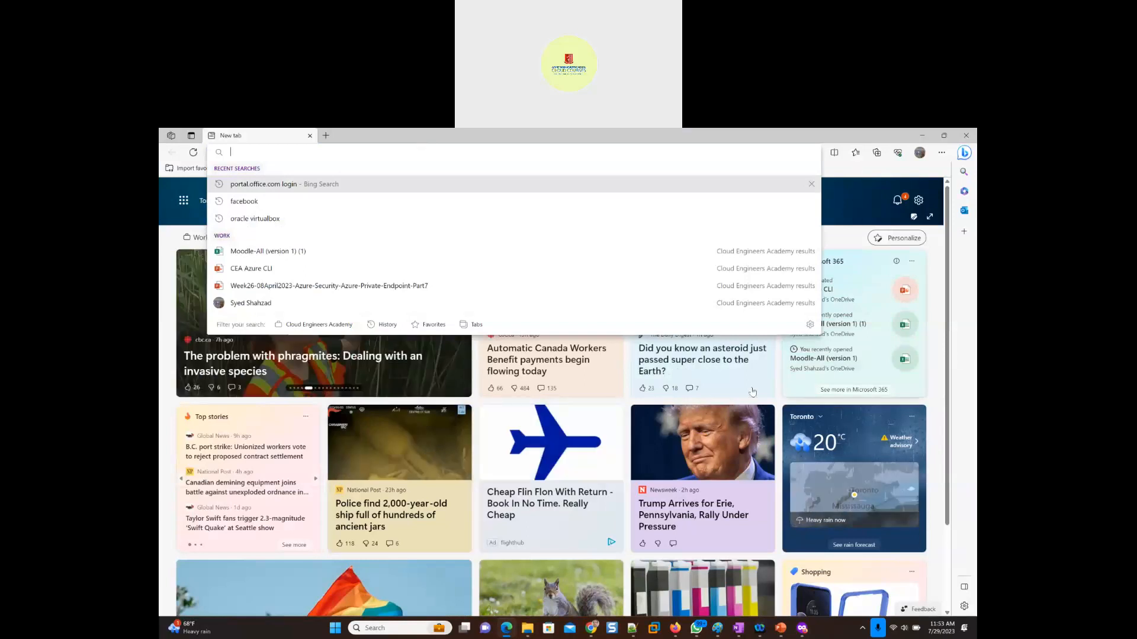
left_click(778, 402)
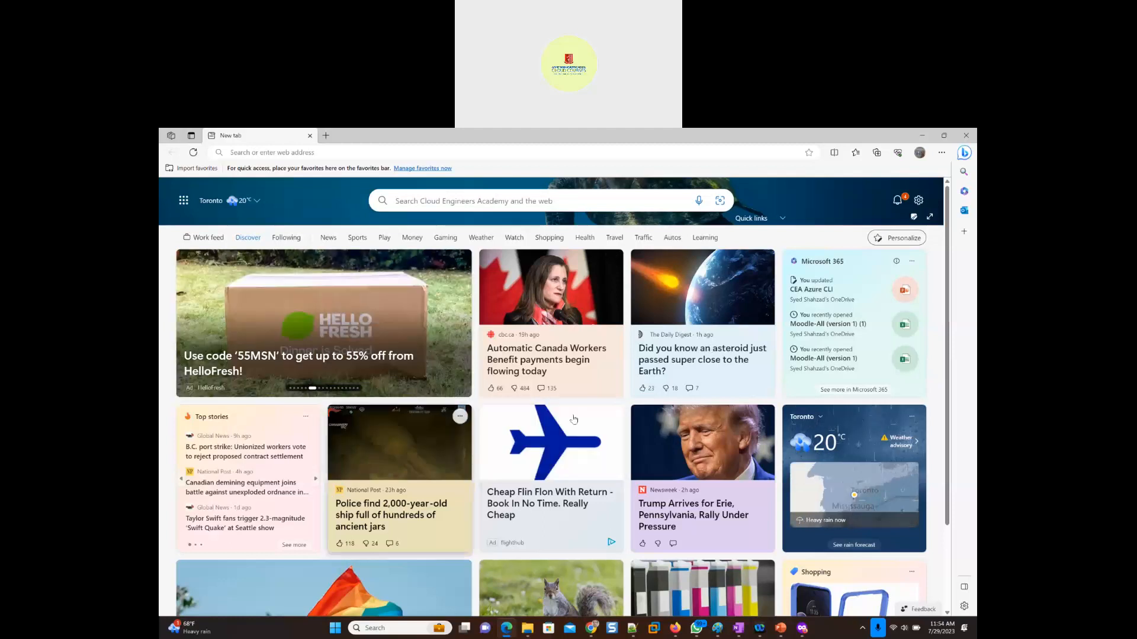
left_click(418, 148)
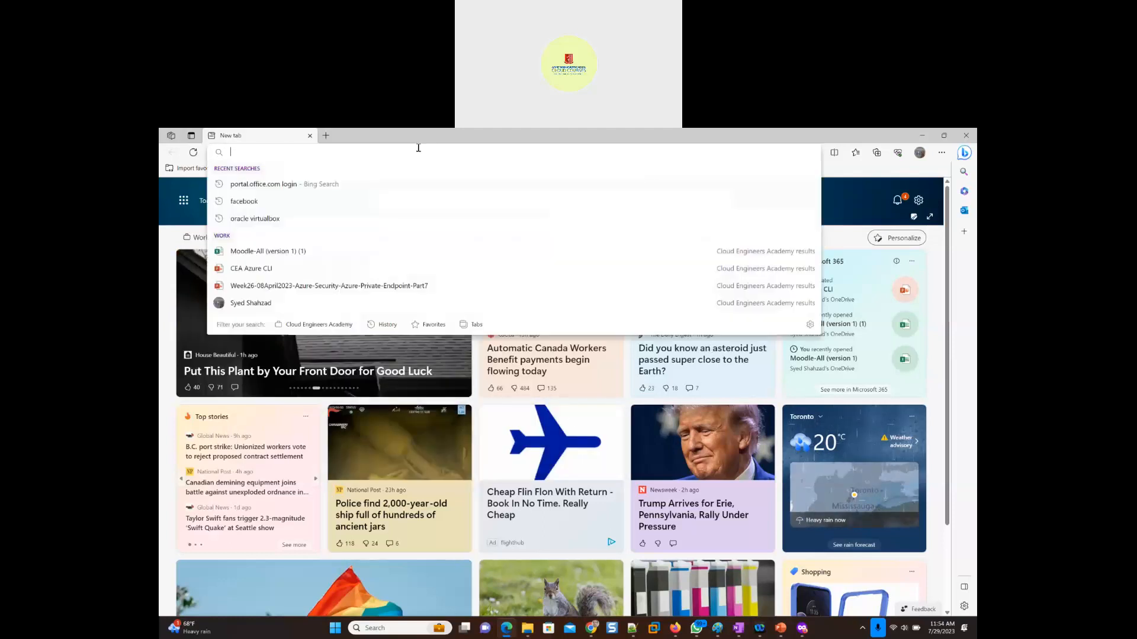
type("port")
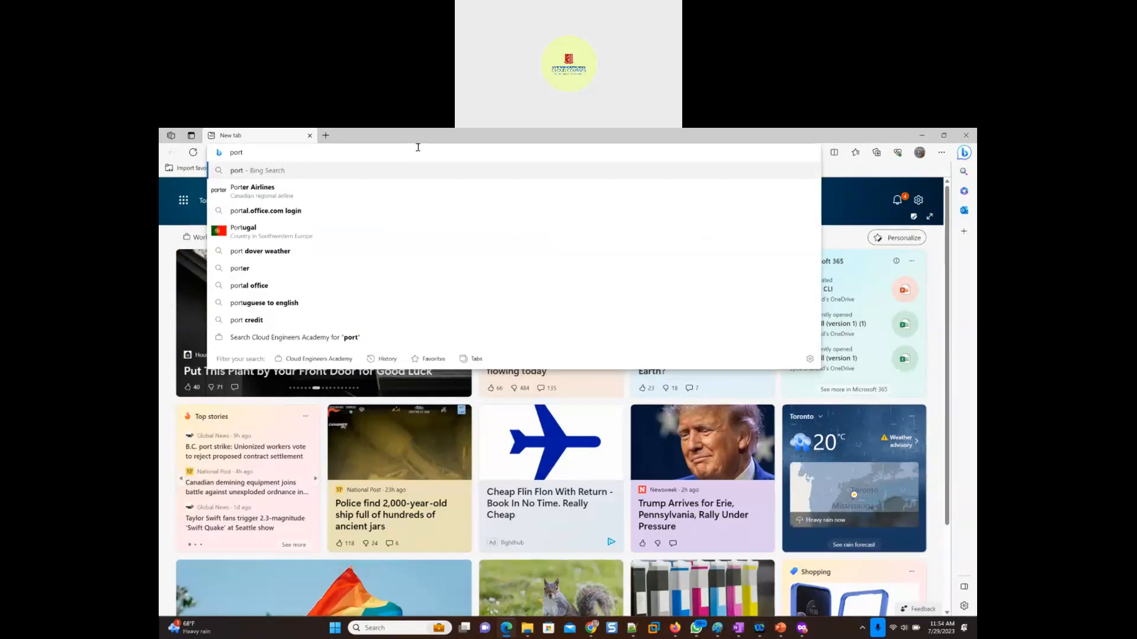
type("al.")
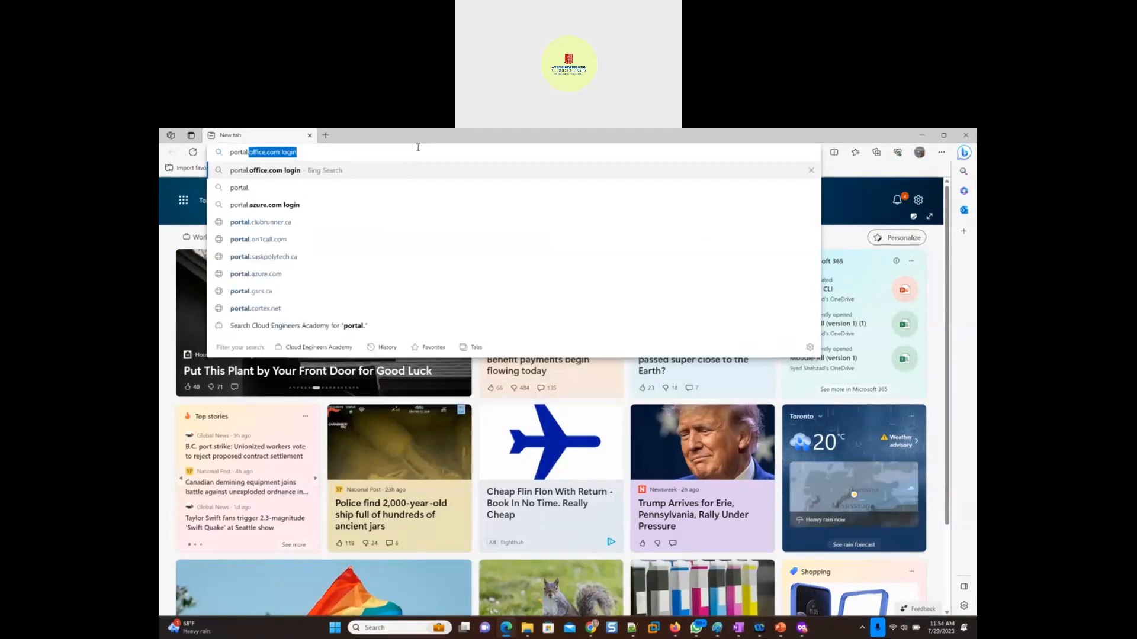
key("Return")
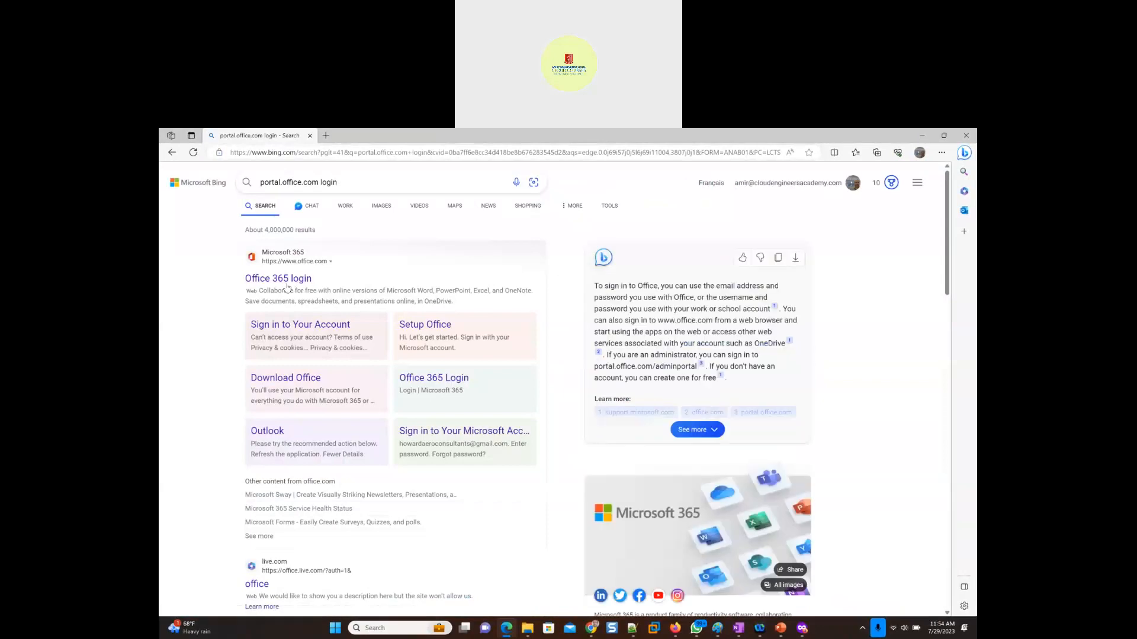
- Open the Sign in to Your Account result and sign out of the admin account
left_click(307, 329)
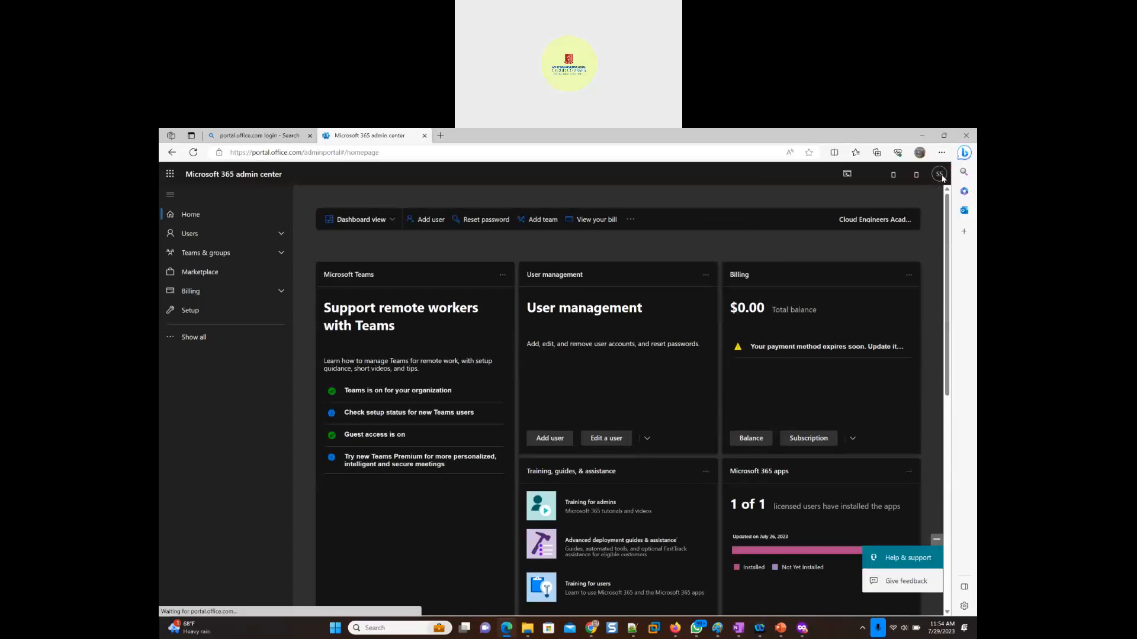
left_click(940, 176)
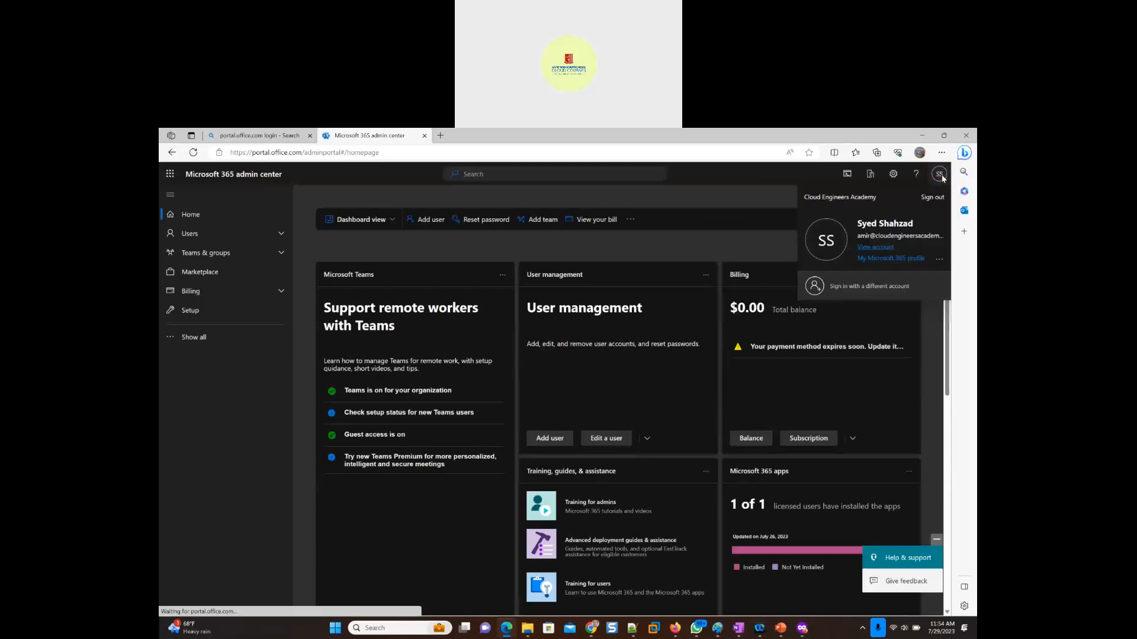
left_click(938, 199)
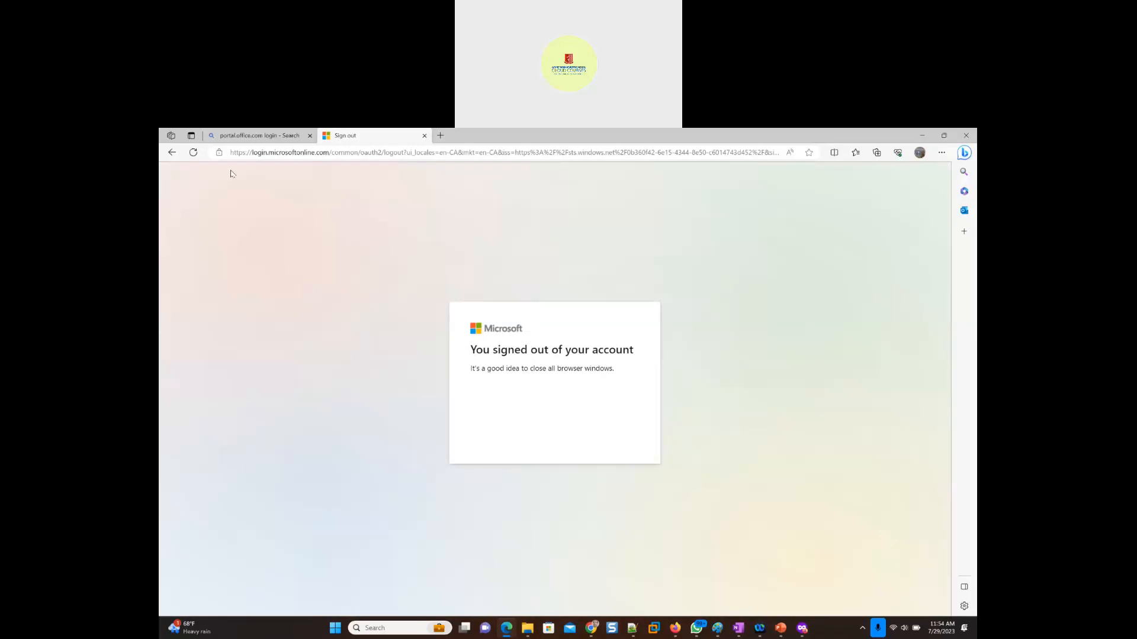
- Return to the admin center and choose 'Use another account' on the Pick an account page
left_click(194, 153)
left_click(172, 152)
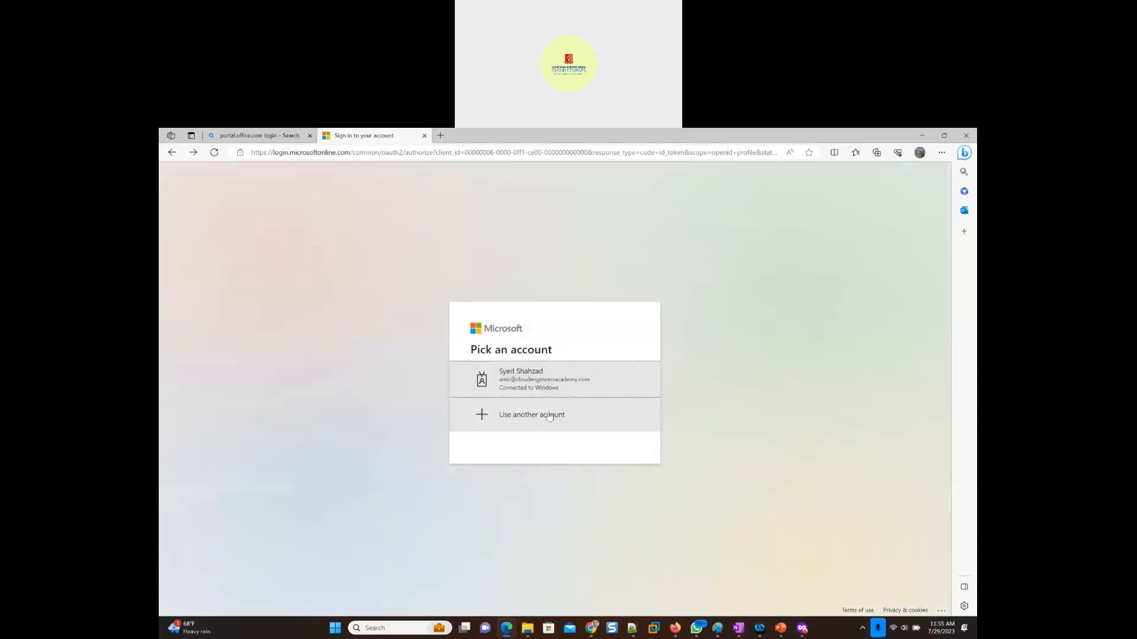
left_click(550, 416)
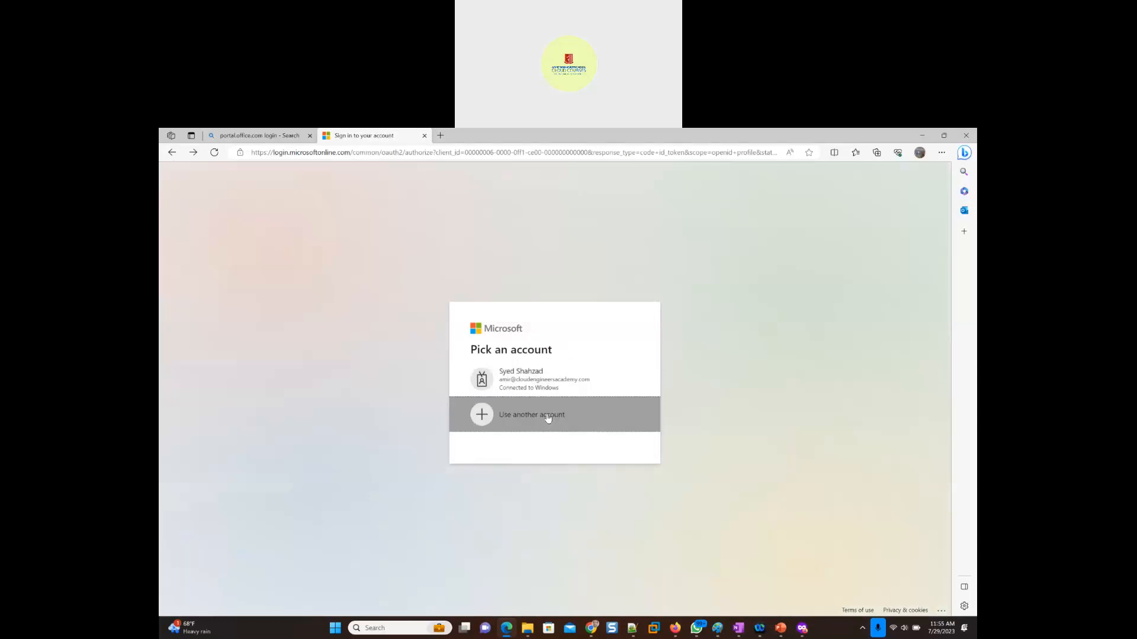
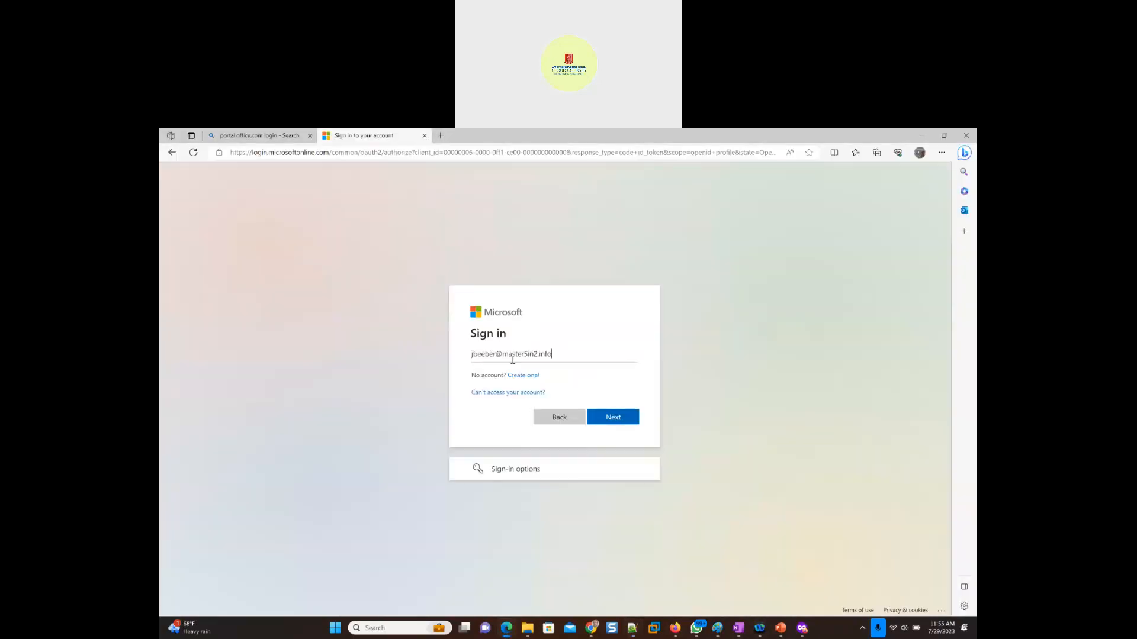
- Submit the account e-mail, then select the account's password on line 12 of the Notepad++ notes
left_click(621, 418)
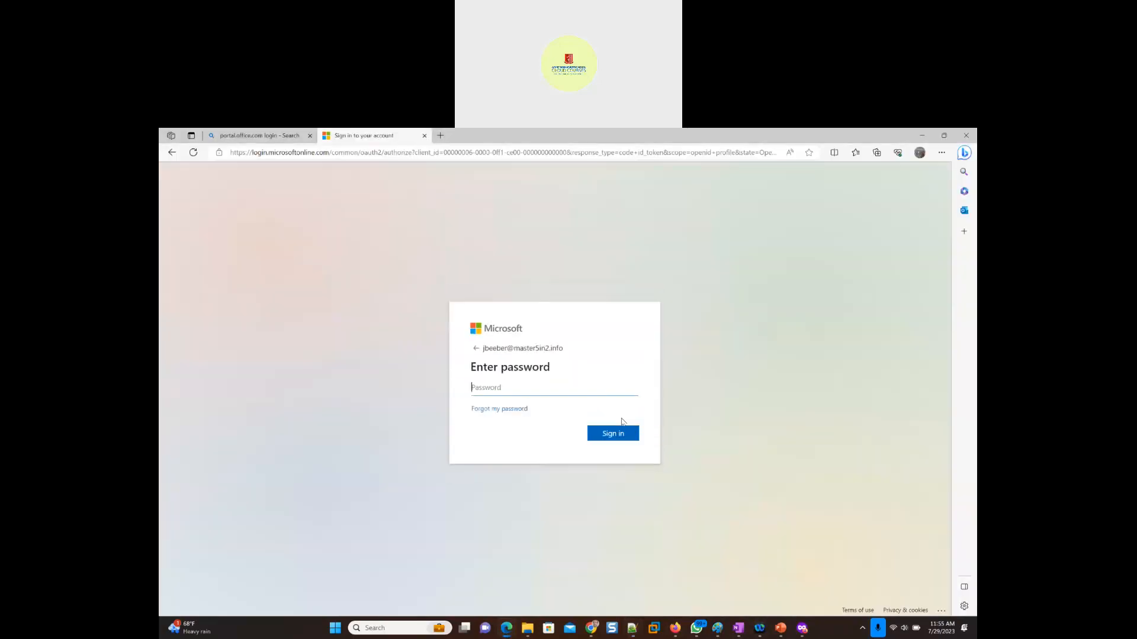
key("alt+Tab")
left_click_drag(218, 255, 186, 255)
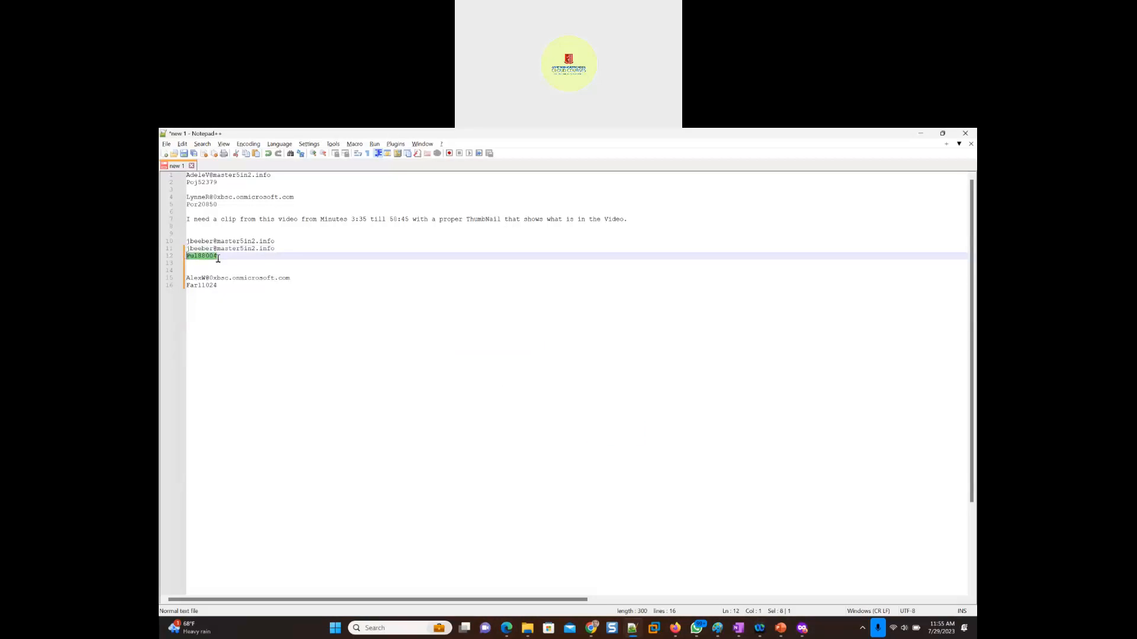
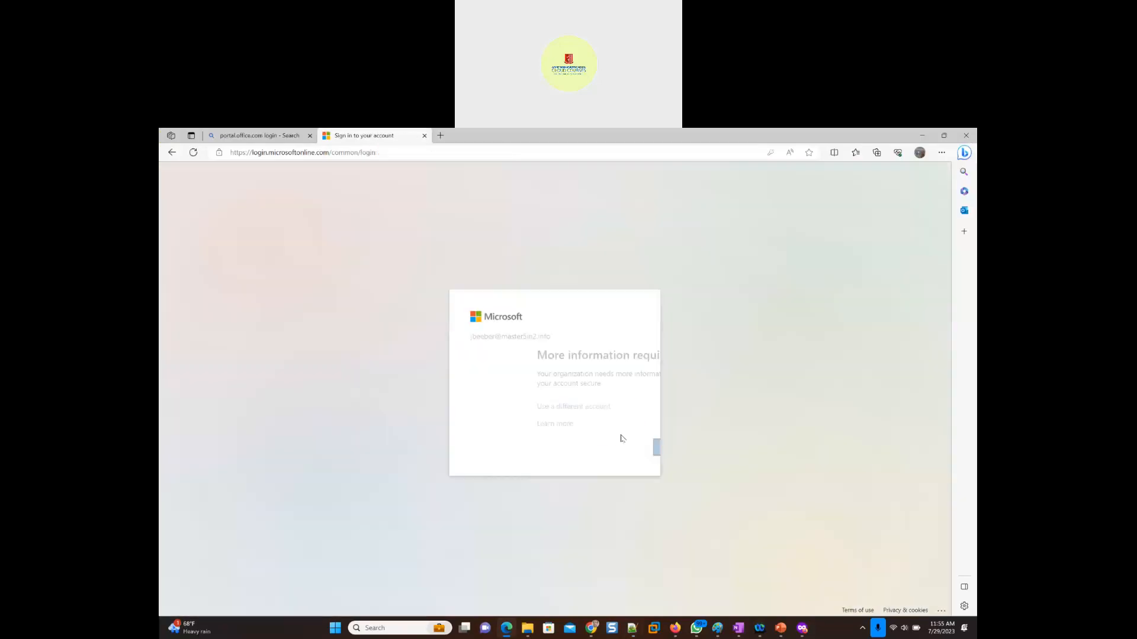
- Get past the extra-information notice, skip the security phone setup, and choose to stay signed in
left_click(616, 449)
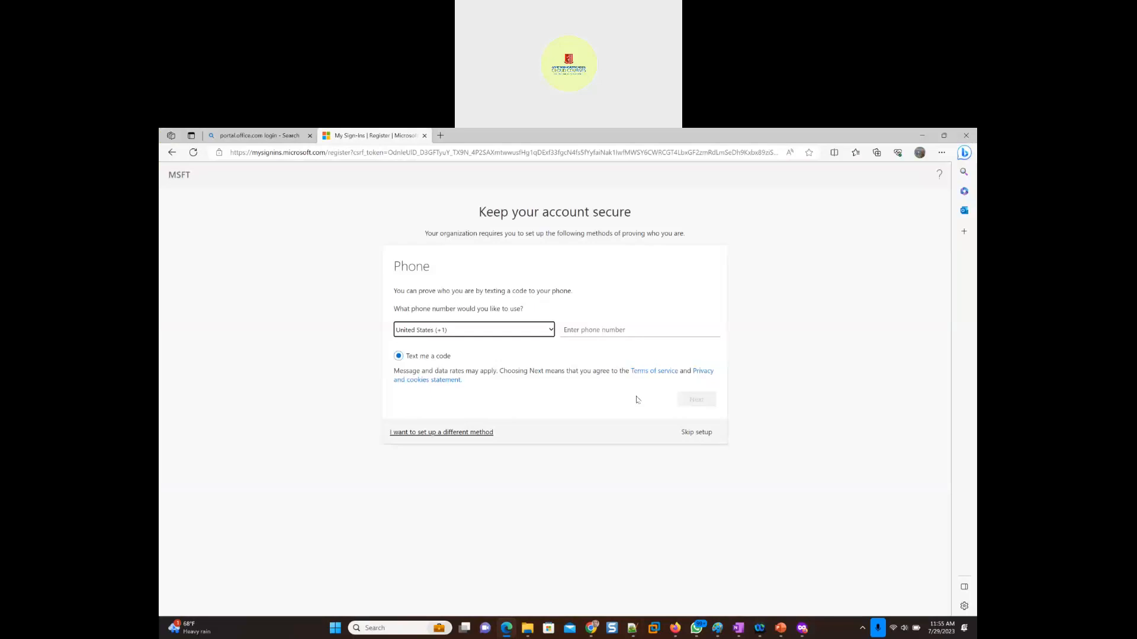
left_click(692, 435)
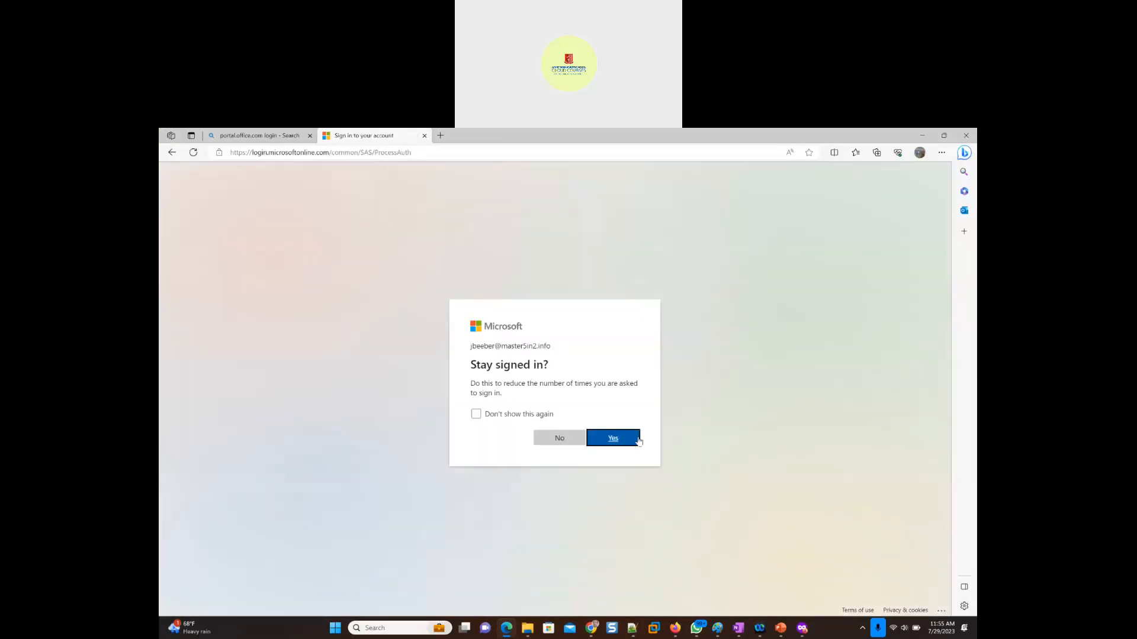
left_click(613, 438)
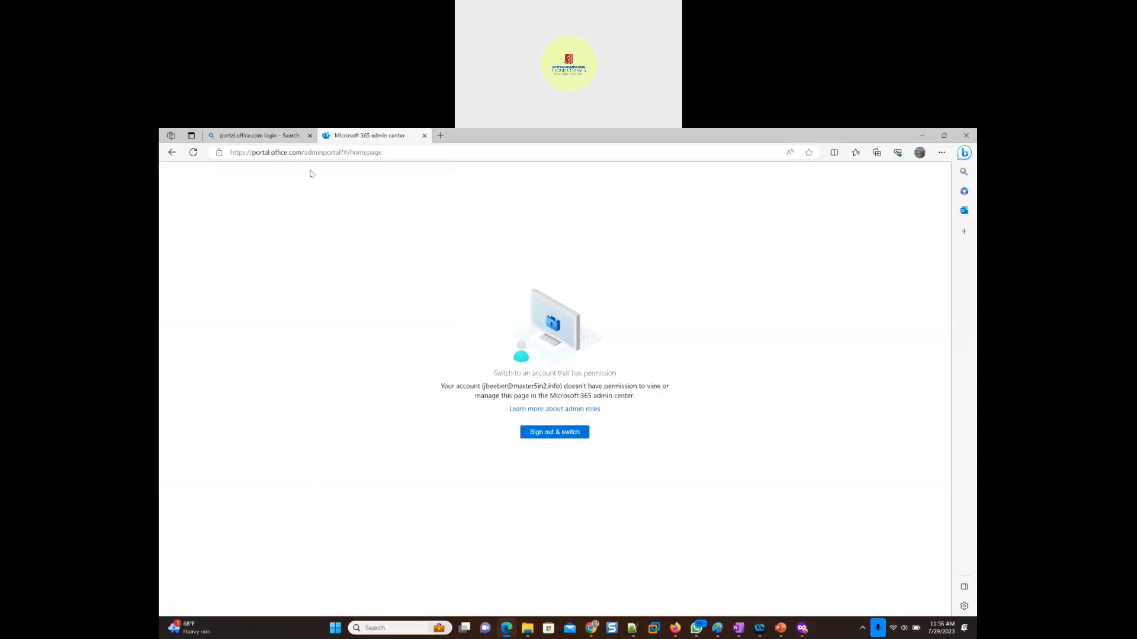
- Go to portal.office.com and sign in with the existing account, skipping phone verification
left_click(392, 154)
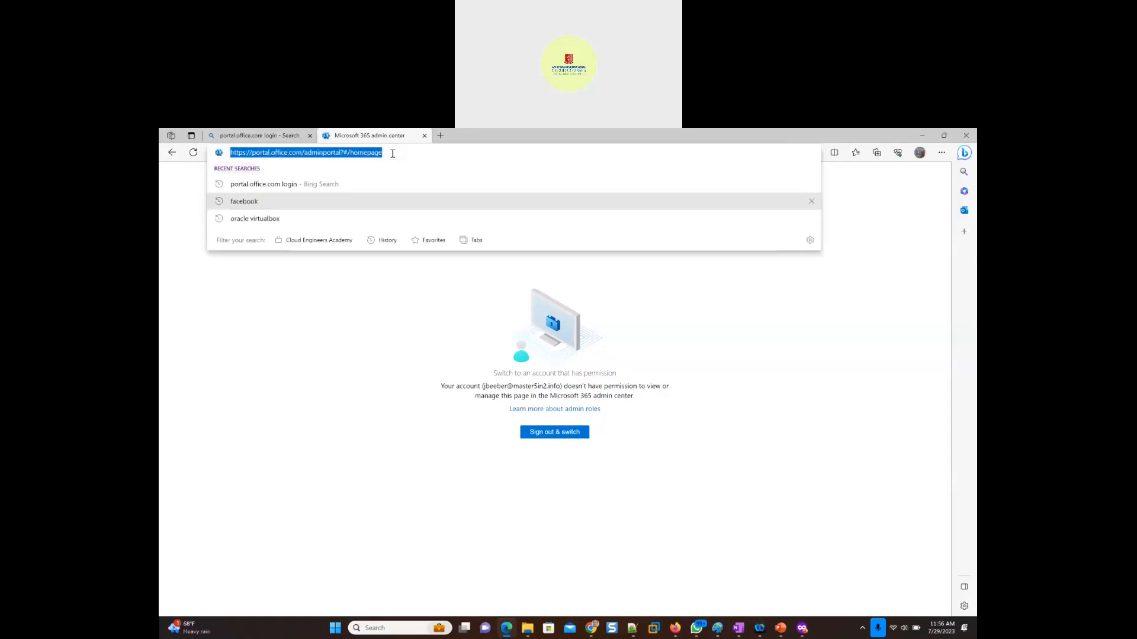
type("portal")
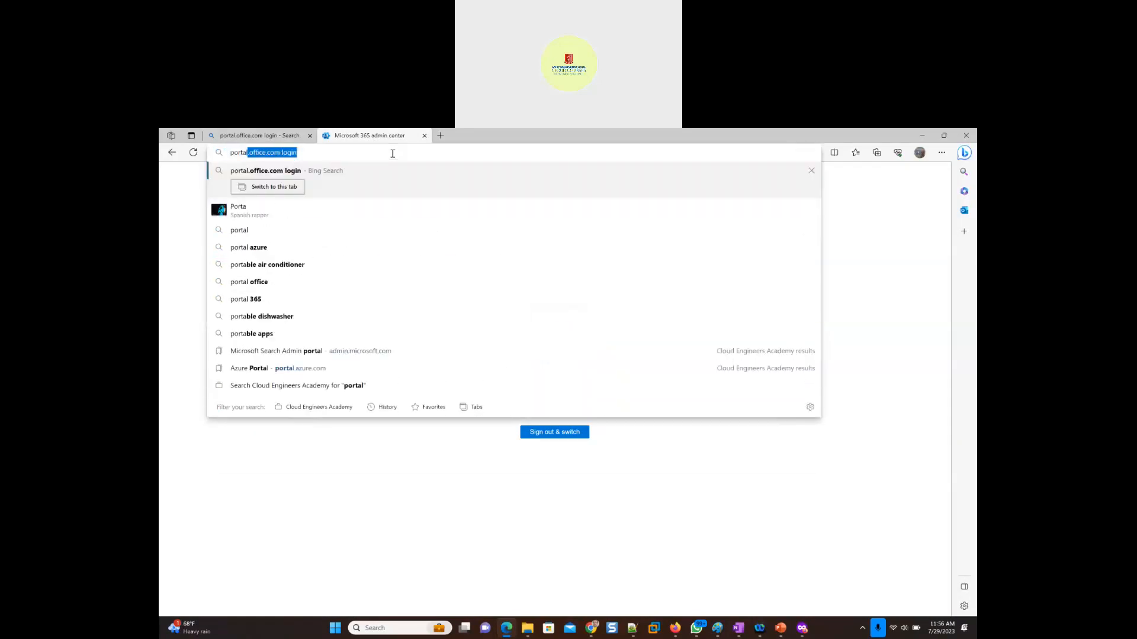
type(".office.com")
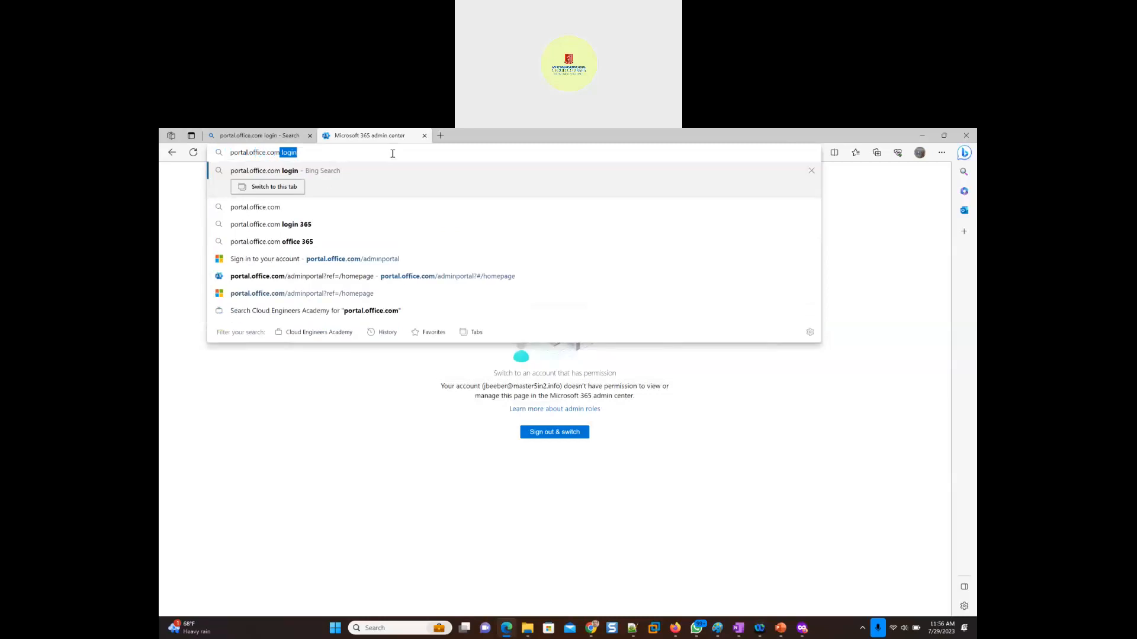
key("Delete")
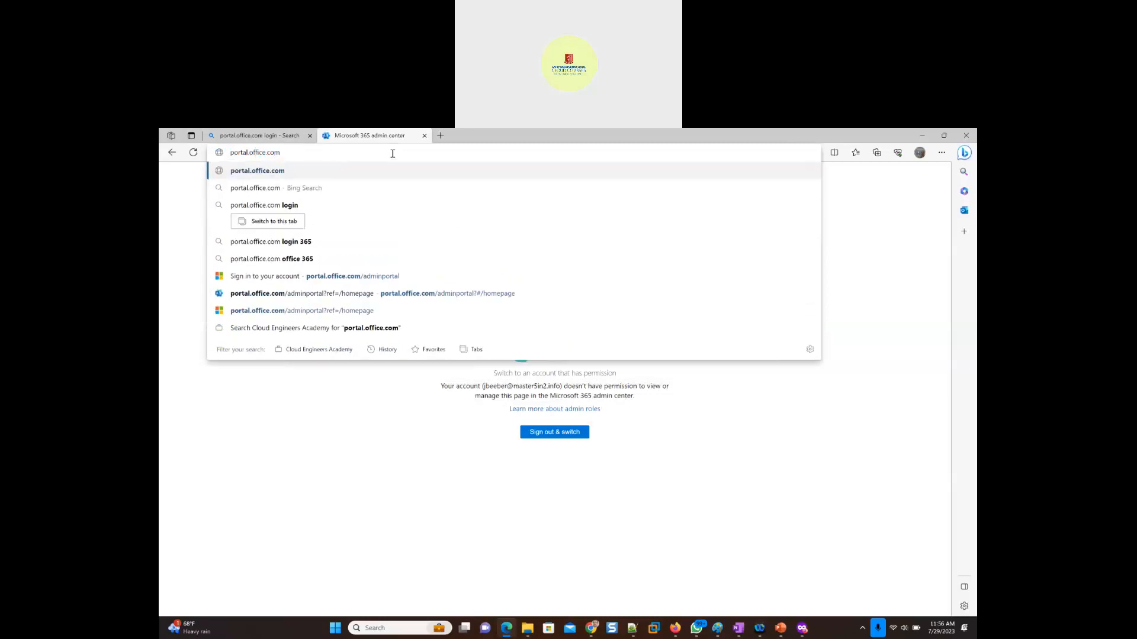
key("Return")
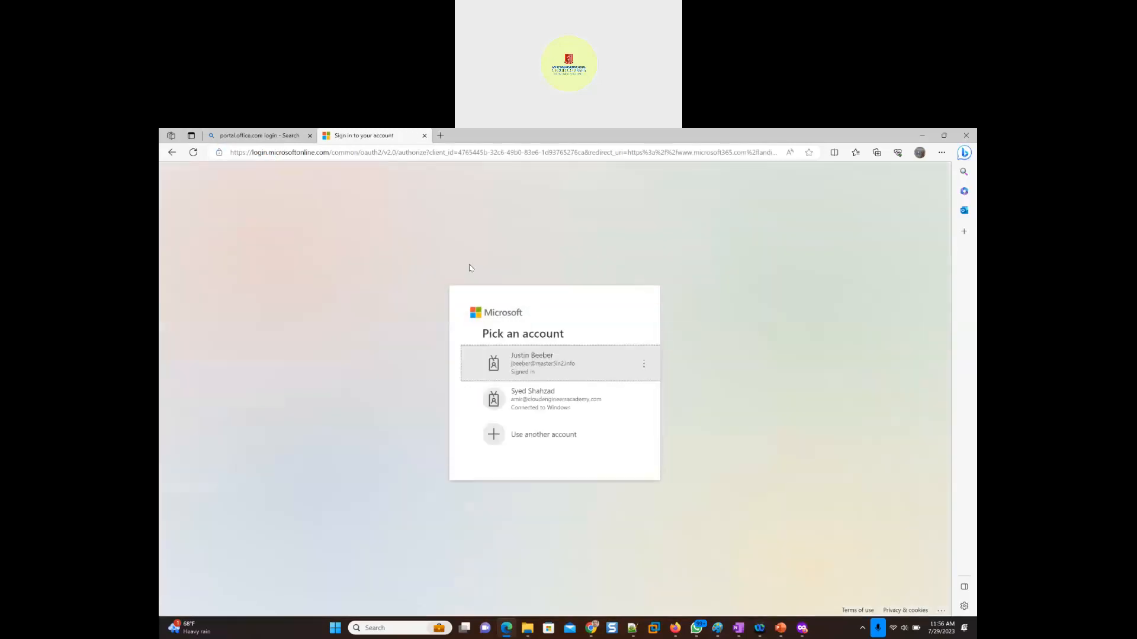
left_click(531, 371)
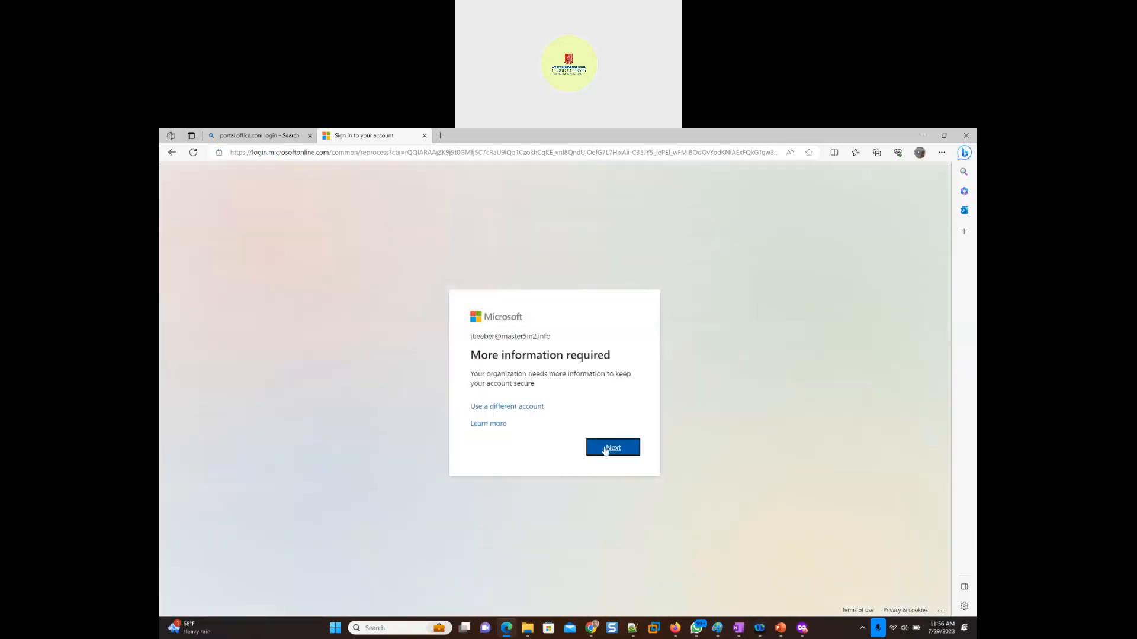
left_click(604, 450)
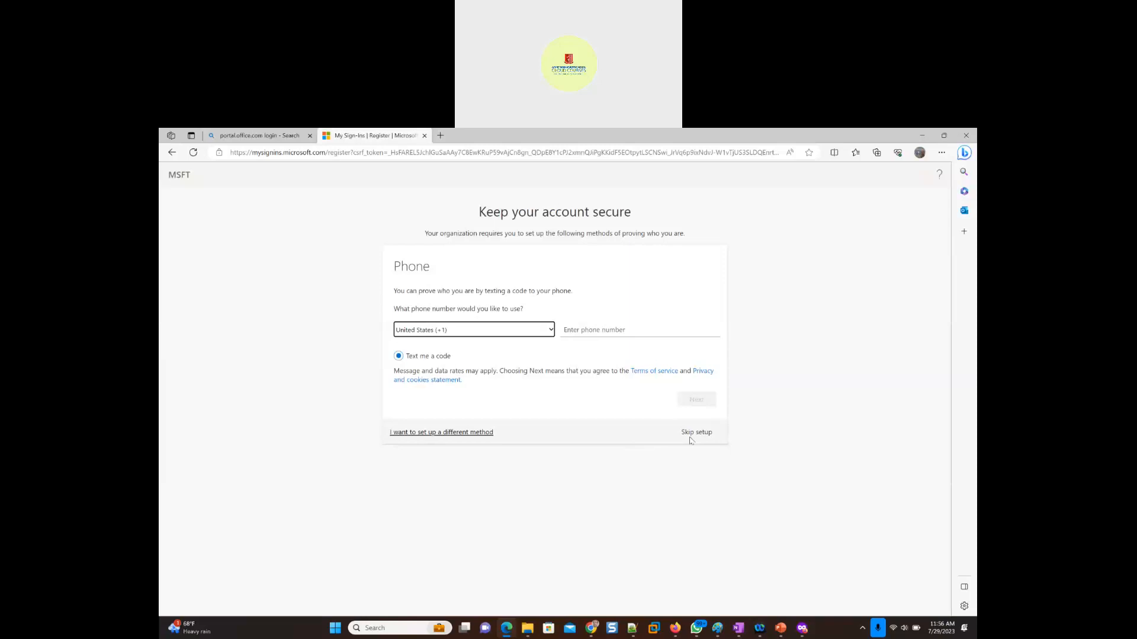
left_click(694, 437)
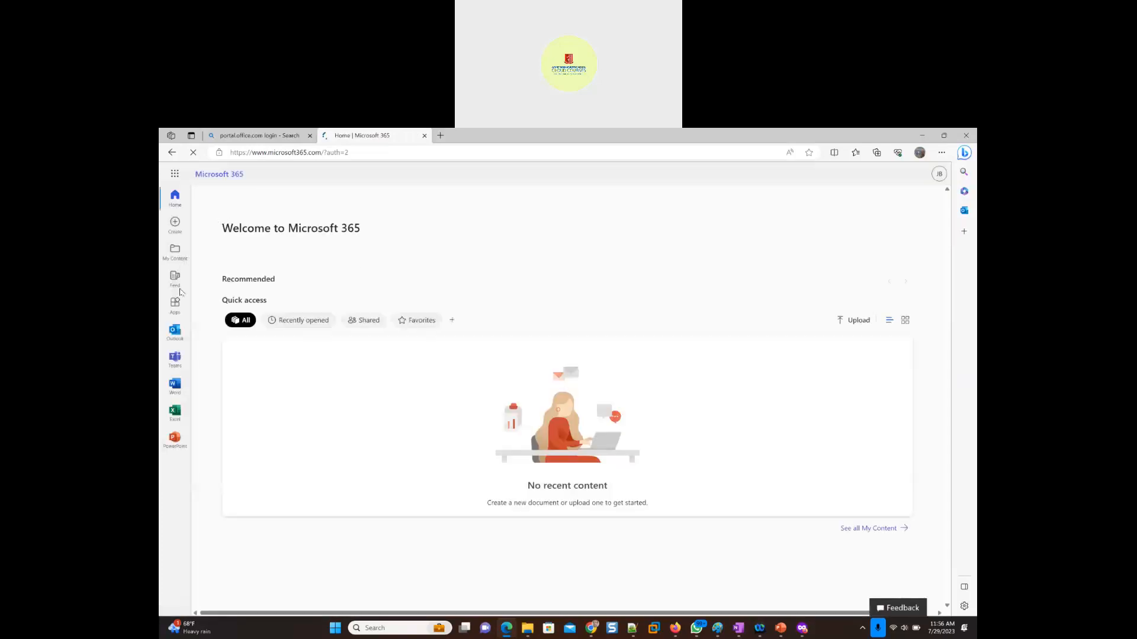
- Open Outlook mail in a new tab, skip the phone setup again, and check the signed-in account
left_click(179, 336)
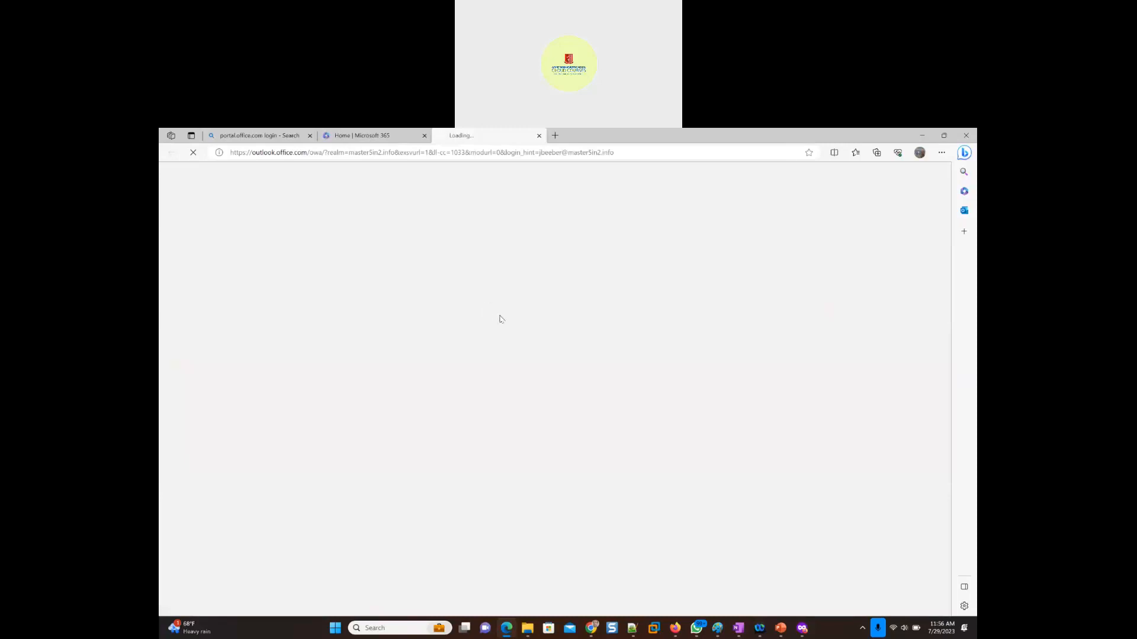
left_click(607, 471)
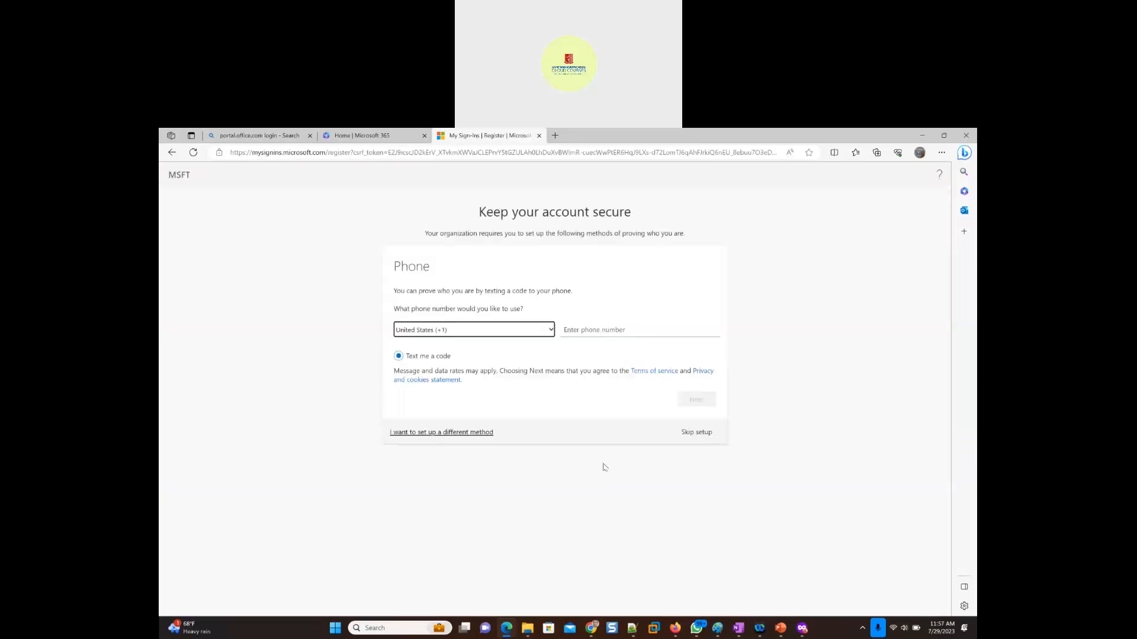
left_click(698, 434)
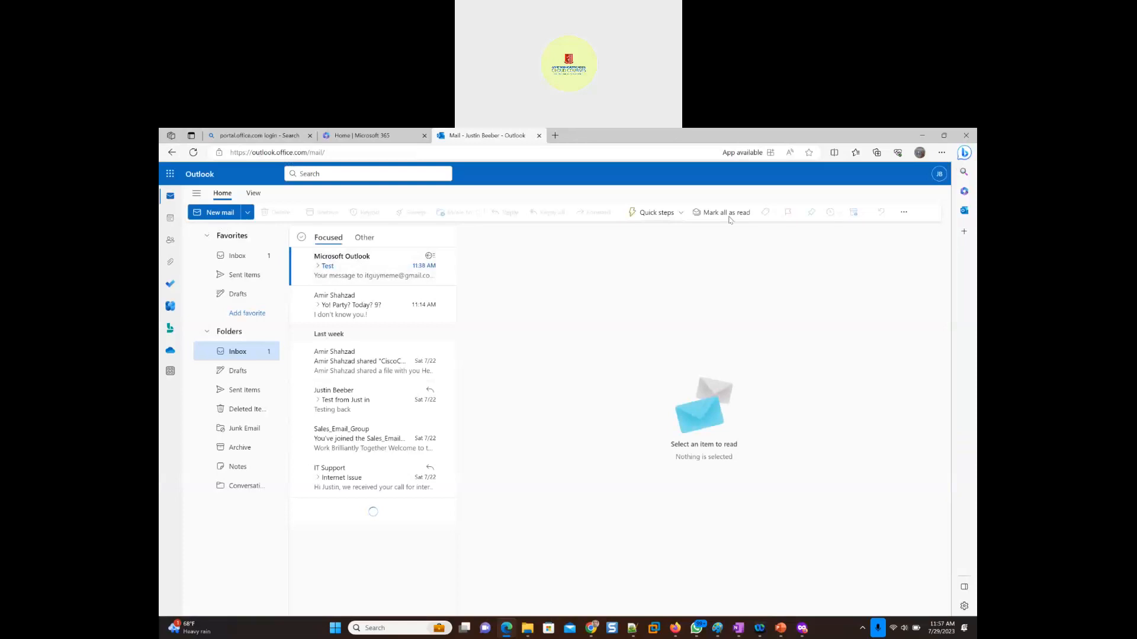
left_click(940, 174)
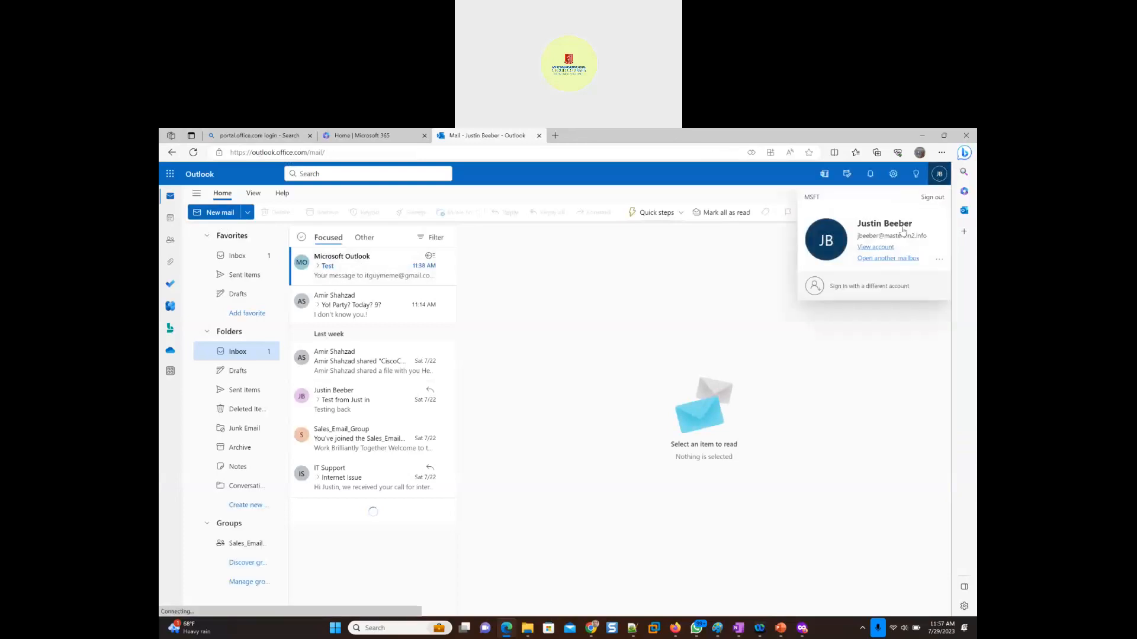
- Start a new email addressed to the colleague picked from the suggestions
left_click(215, 218)
left_click(215, 214)
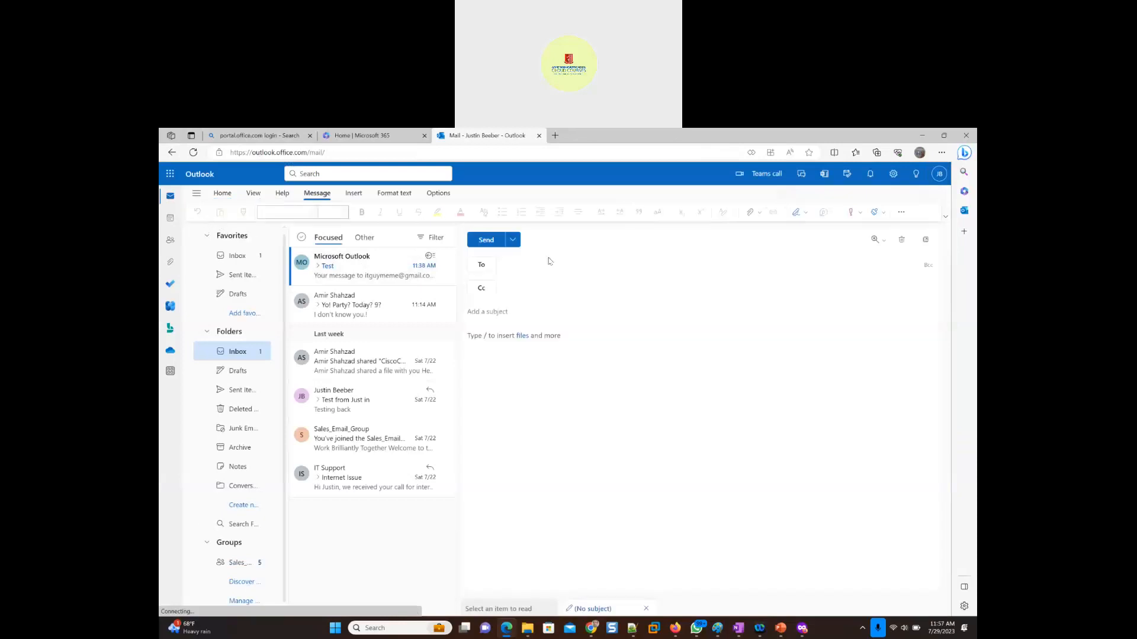
type("alex")
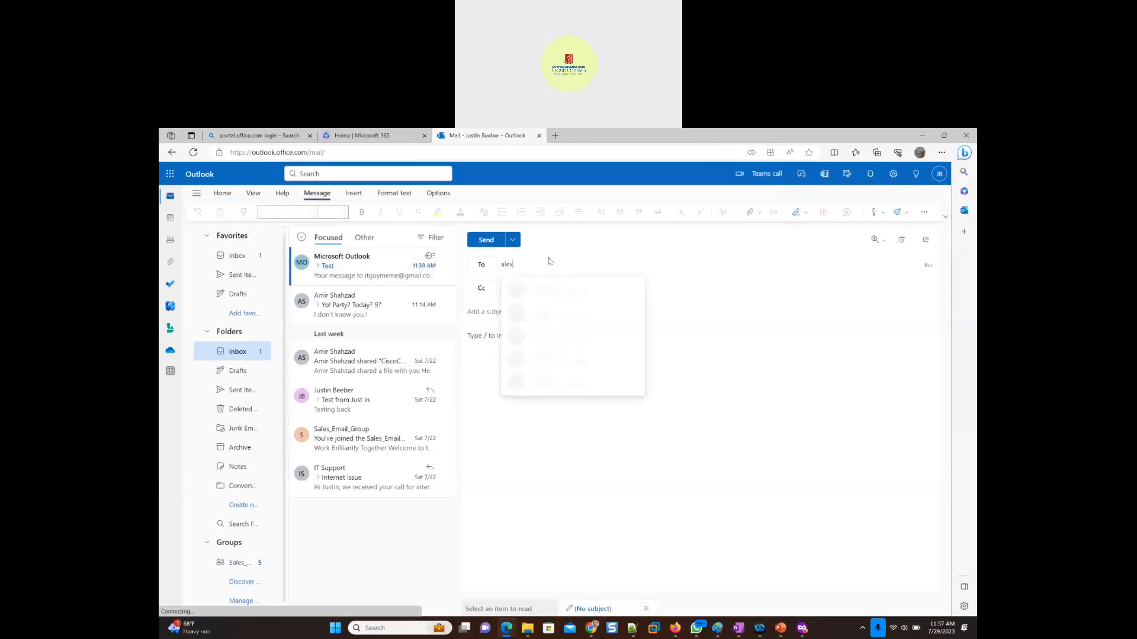
key("Tab")
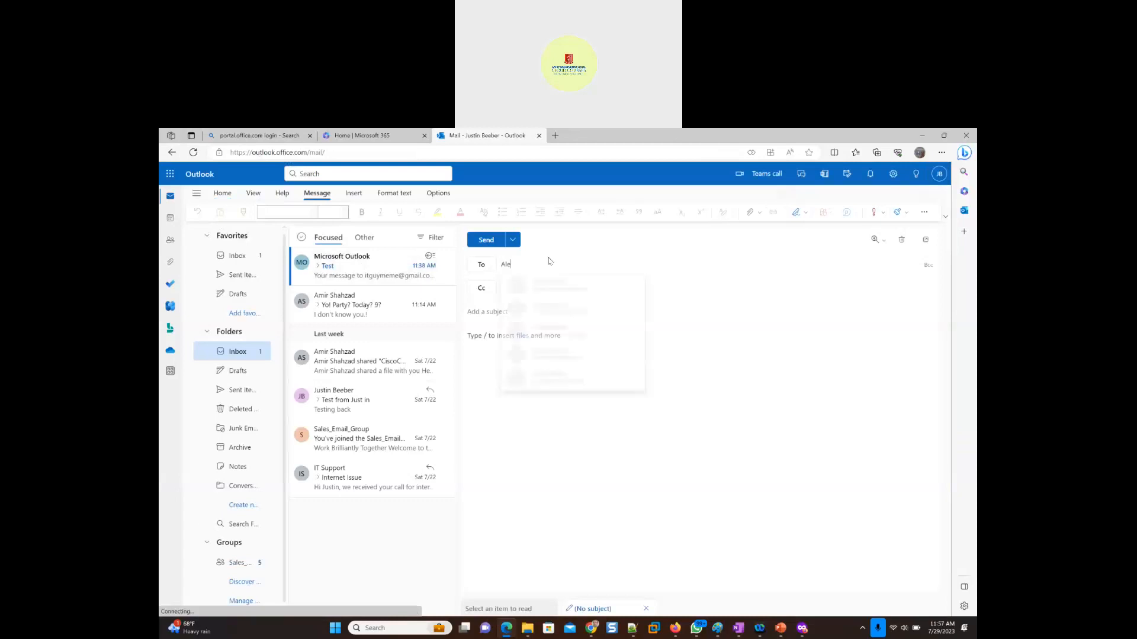
type("Alex")
key("Return")
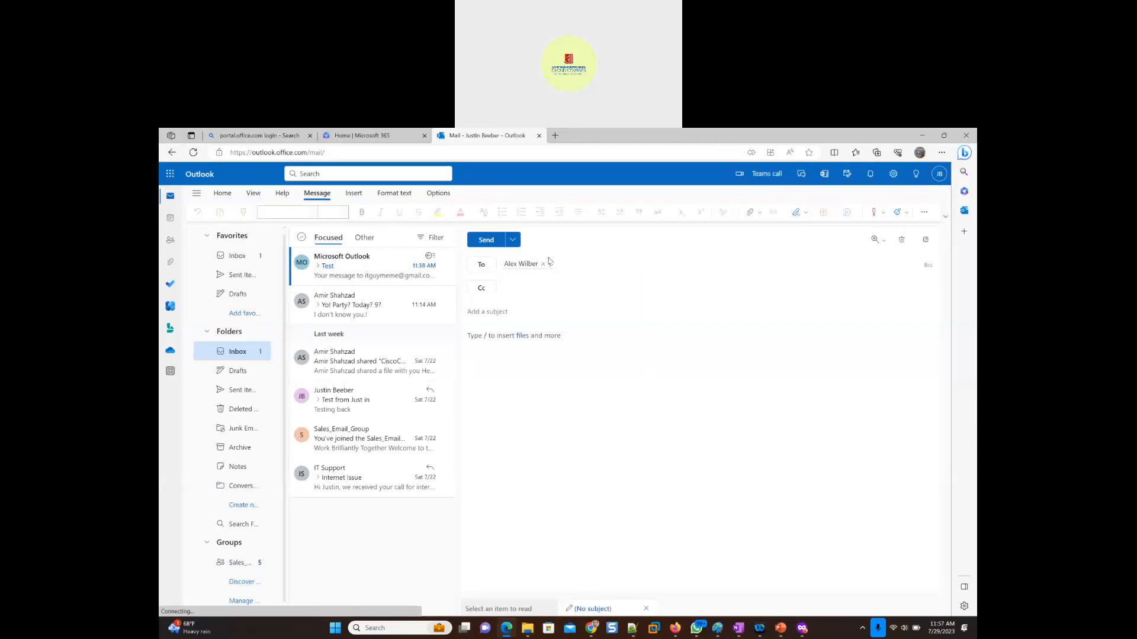
- Use the subject 'Test Transpot rule Message Redirect', copy it into the body, and send
type("Test")
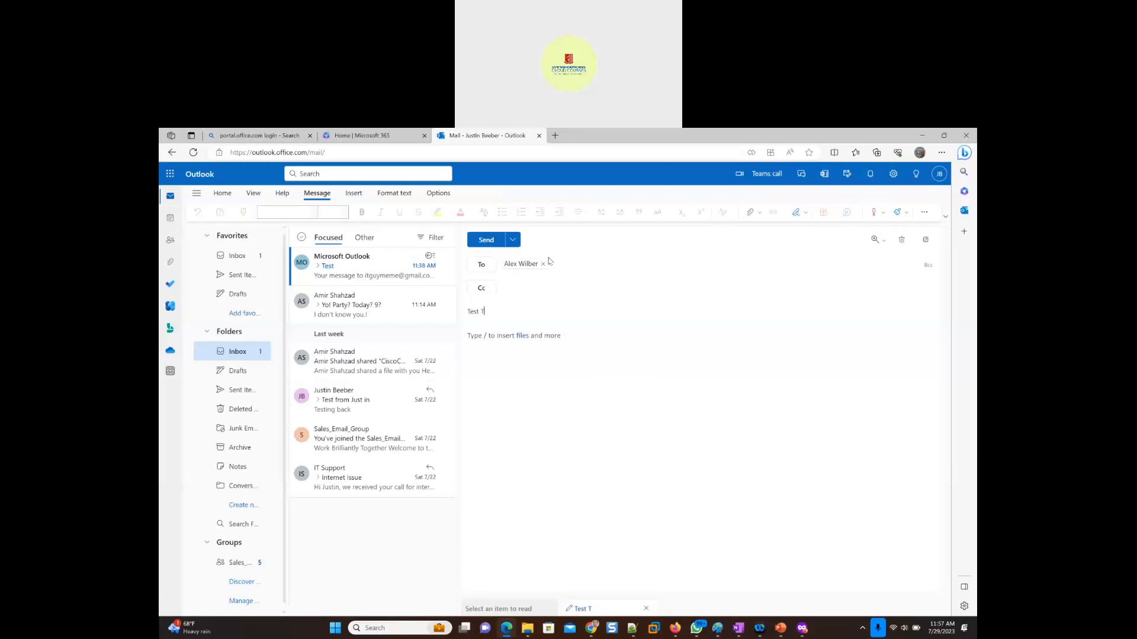
type(" Transpot rule")
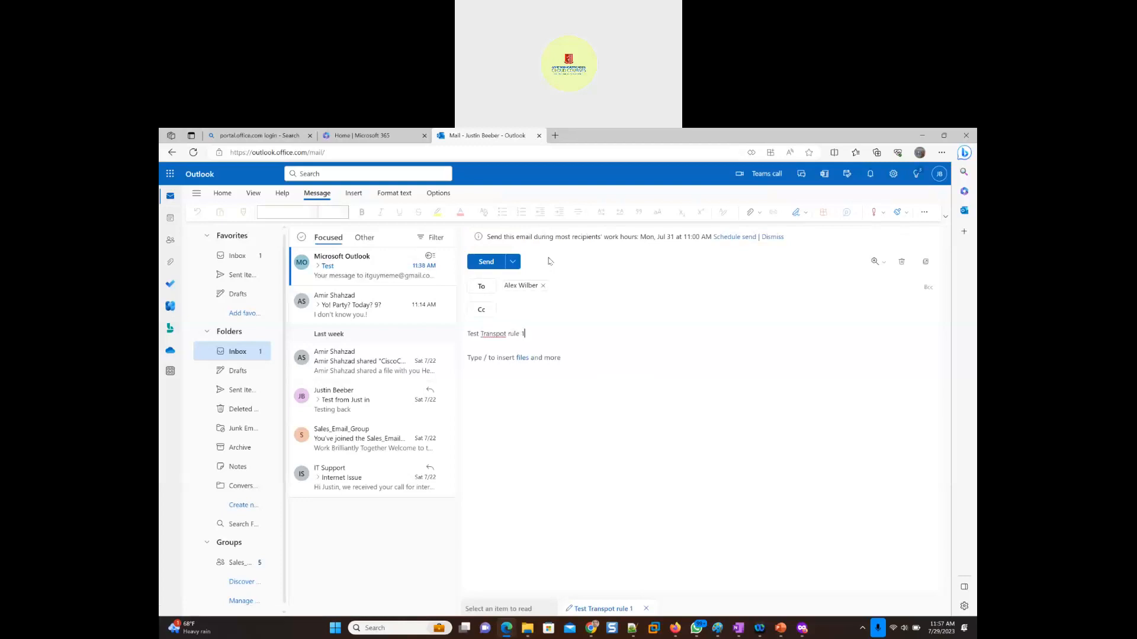
type(" 1")
key("ctrl+a")
left_click(536, 332)
type("Message Redirect")
key("ctrl+a")
key("ctrl+c")
left_click(530, 370)
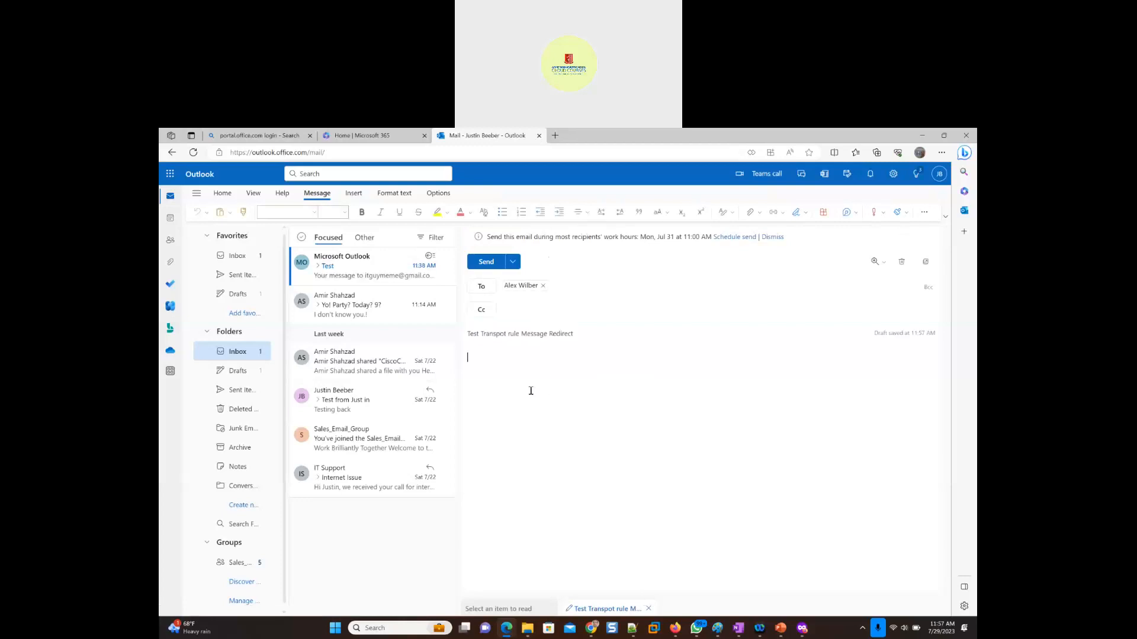
key("ctrl+v")
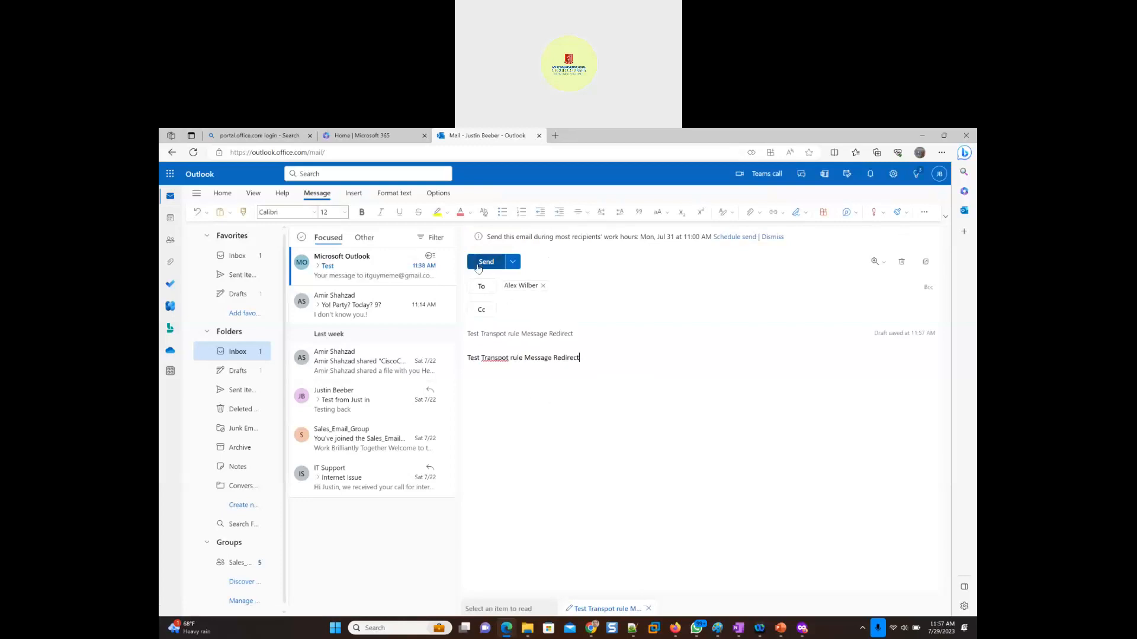
left_click(479, 265)
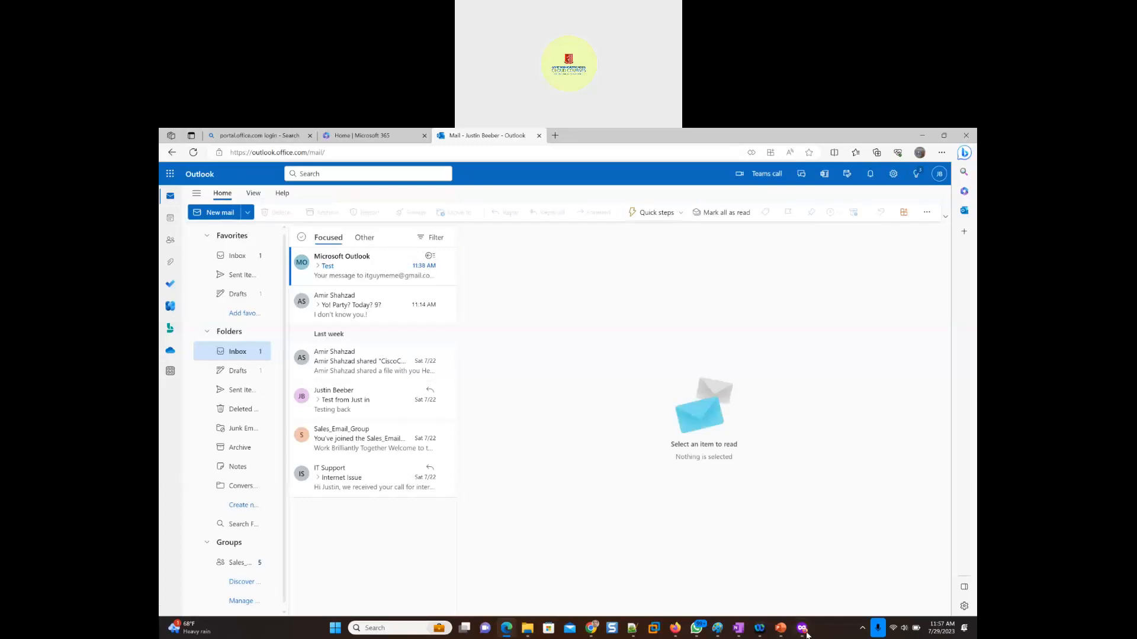
- Open the newly arrived test message in the recipient's mailbox
mouse_move(674, 637)
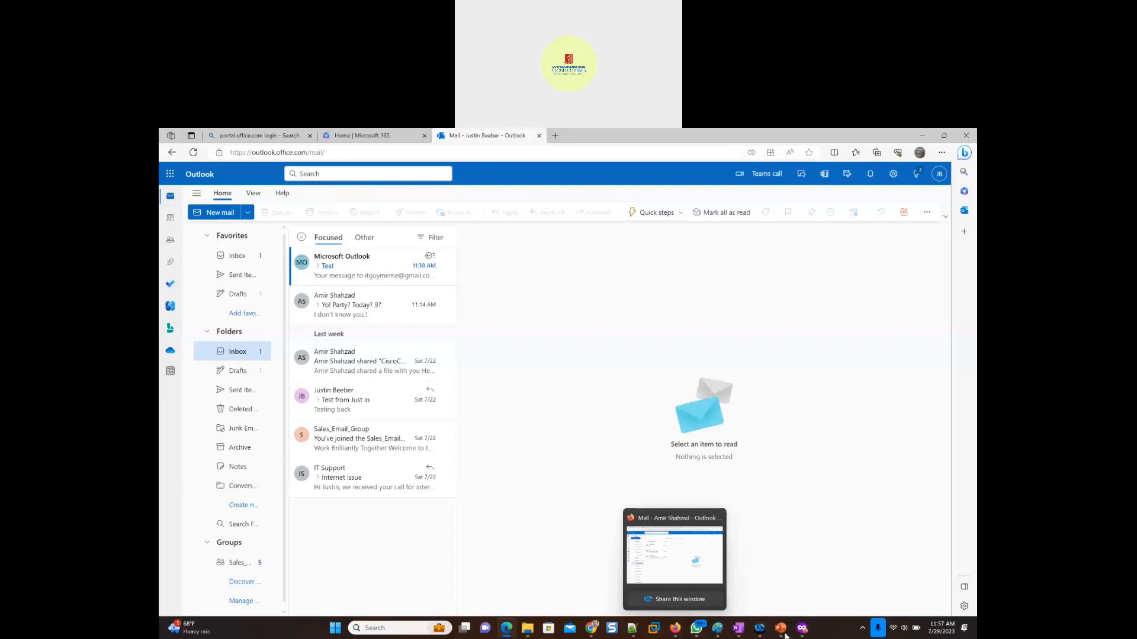
left_click(801, 628)
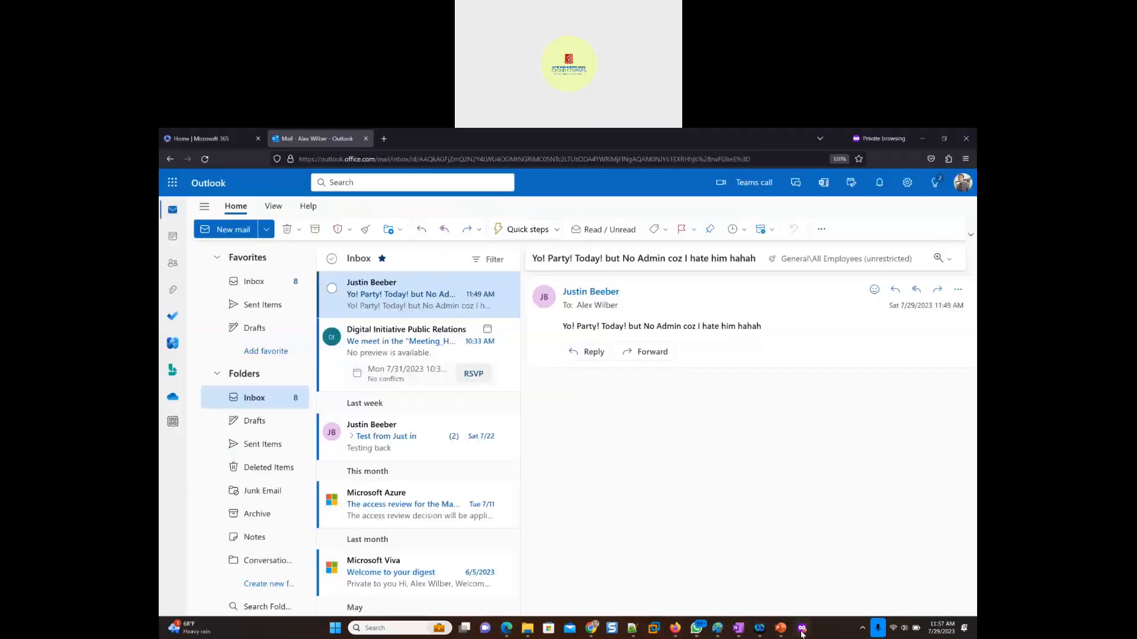
left_click(247, 283)
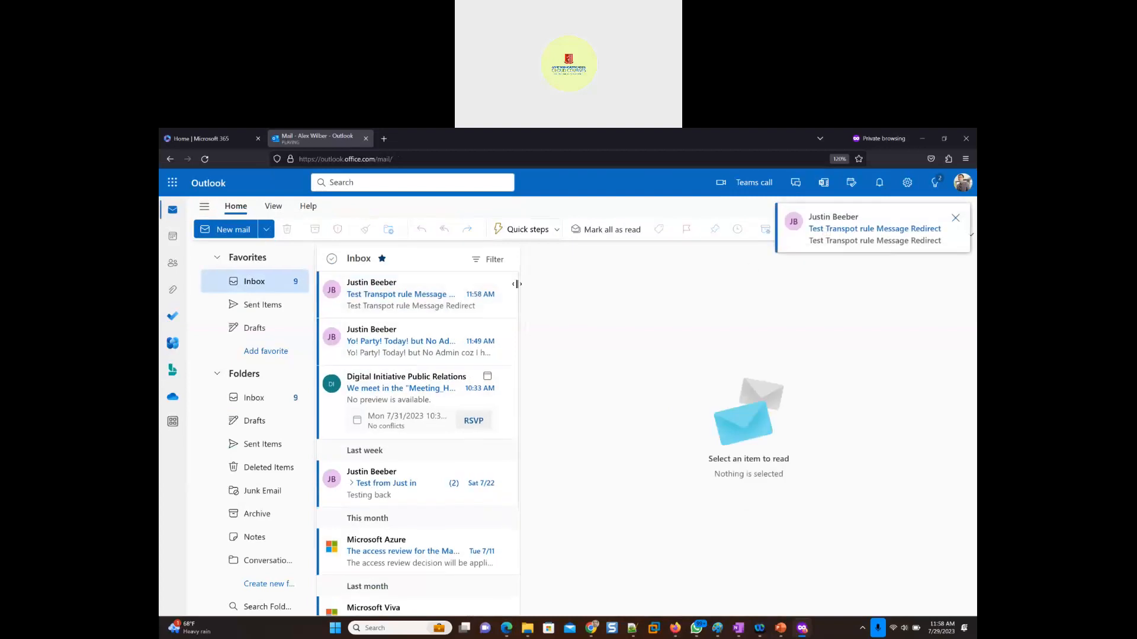
left_click(405, 292)
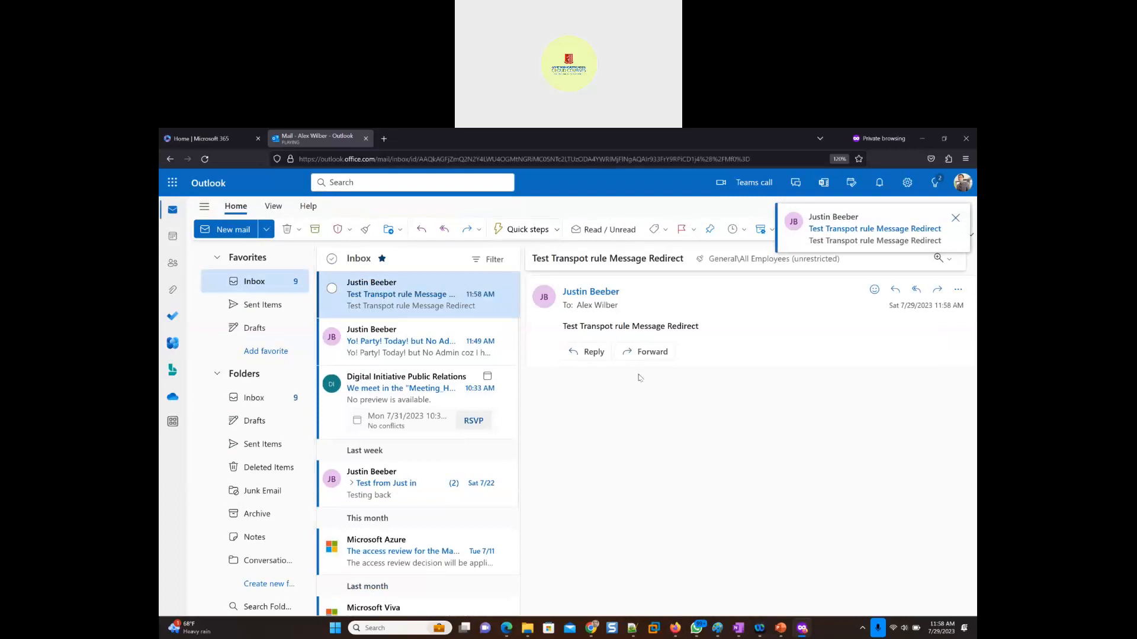
- In the admin's mailbox, compare the Sales-Dept folder with the Inbox, then return to the Exchange rules
left_click(677, 634)
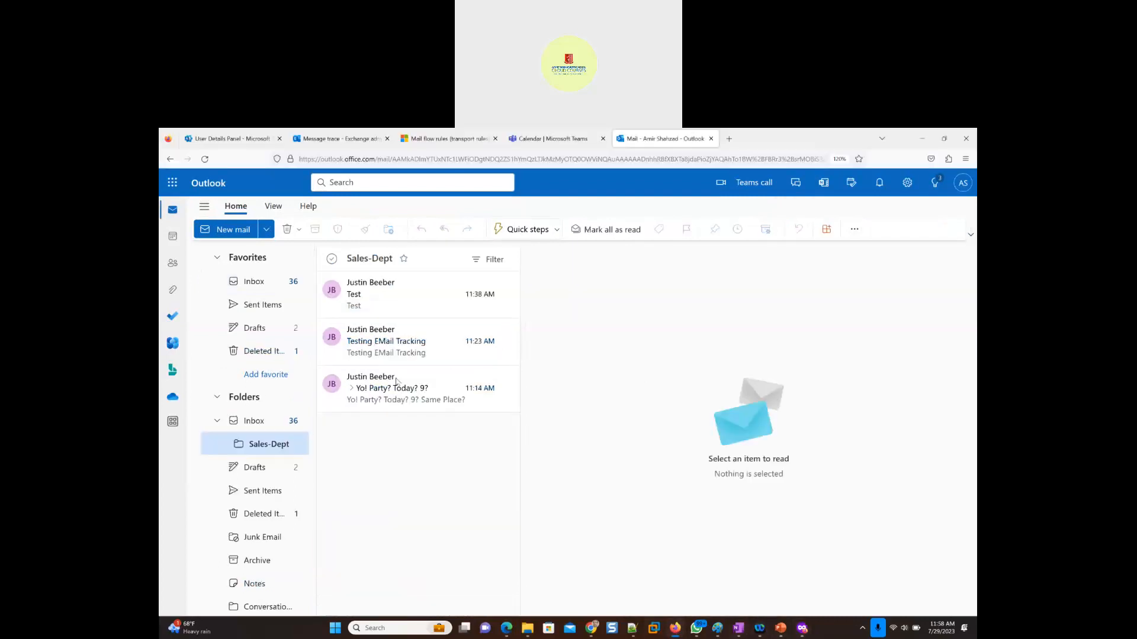
left_click(963, 183)
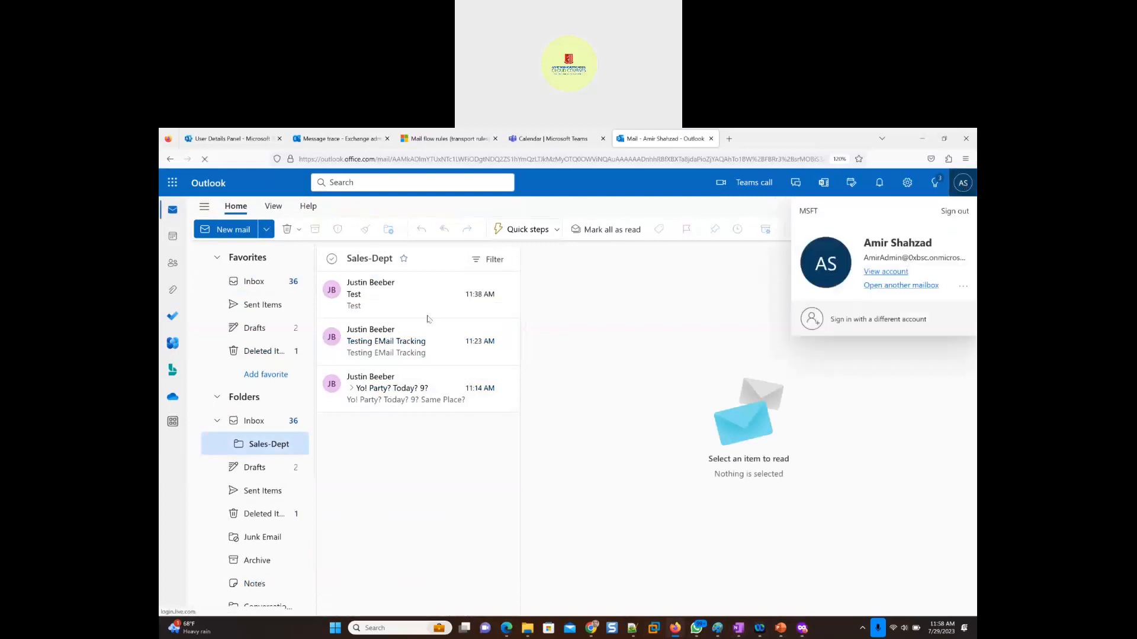
left_click(246, 282)
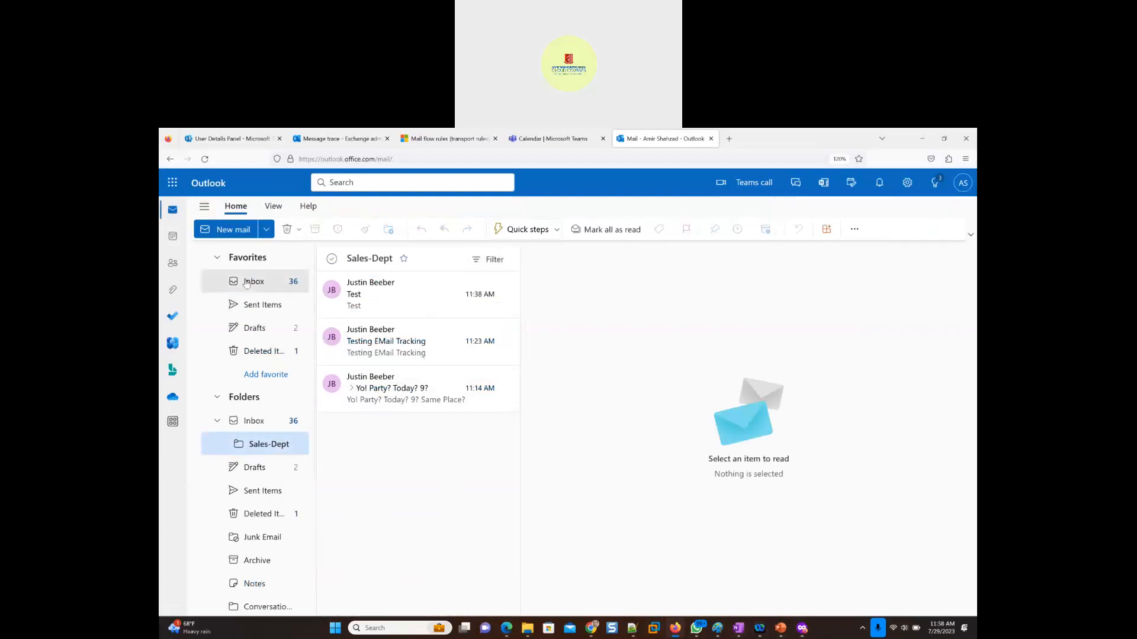
left_click(258, 444)
left_click(255, 283)
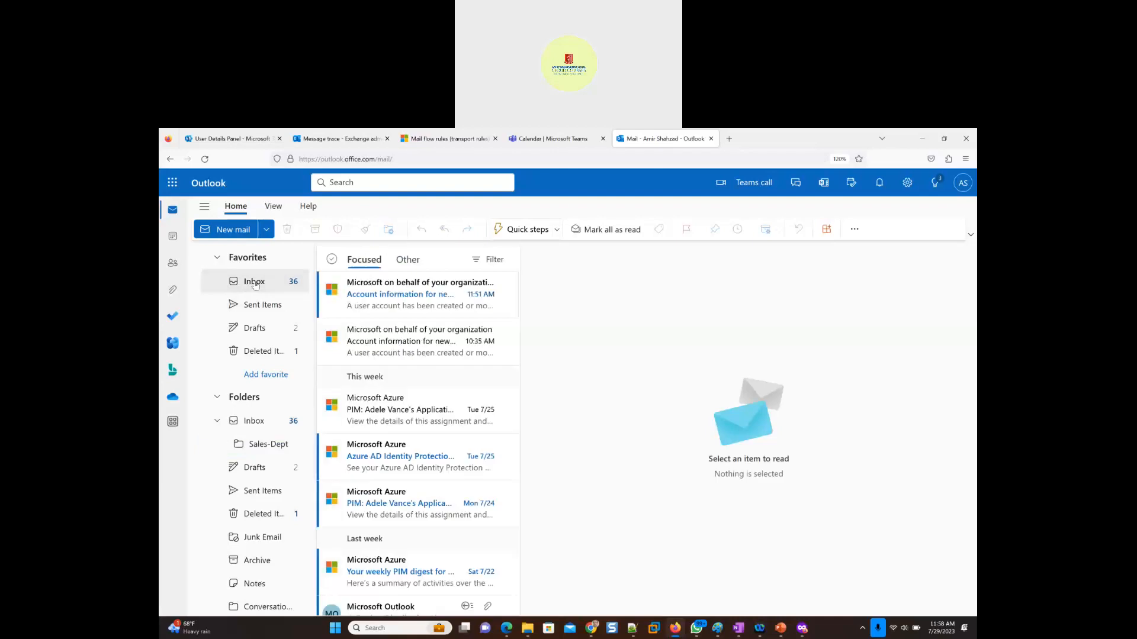
left_click(258, 445)
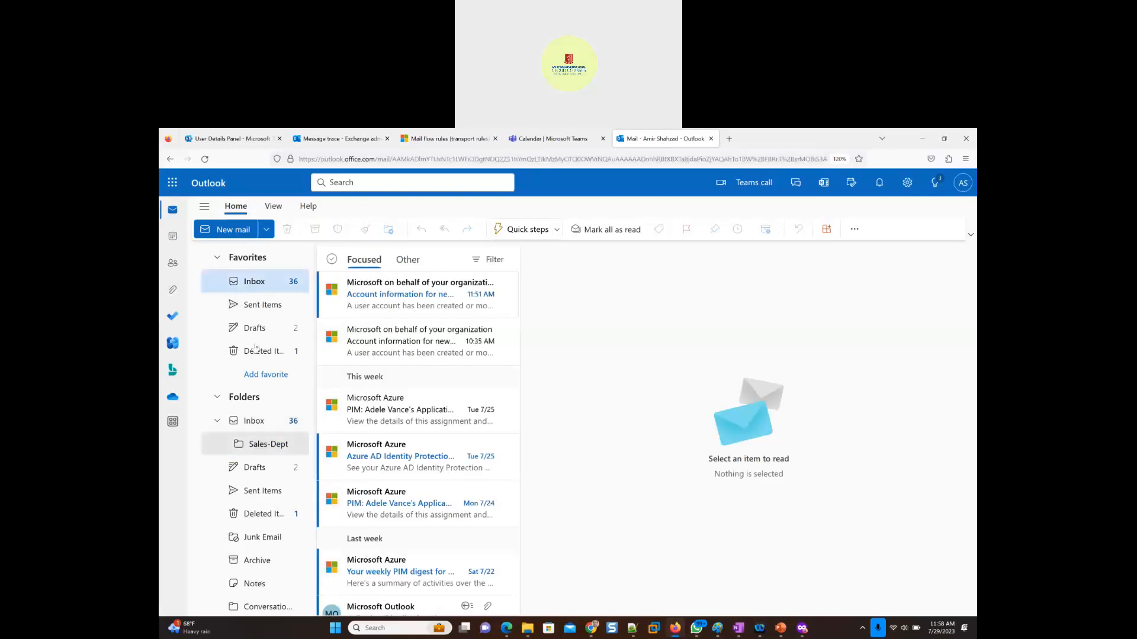
left_click(251, 281)
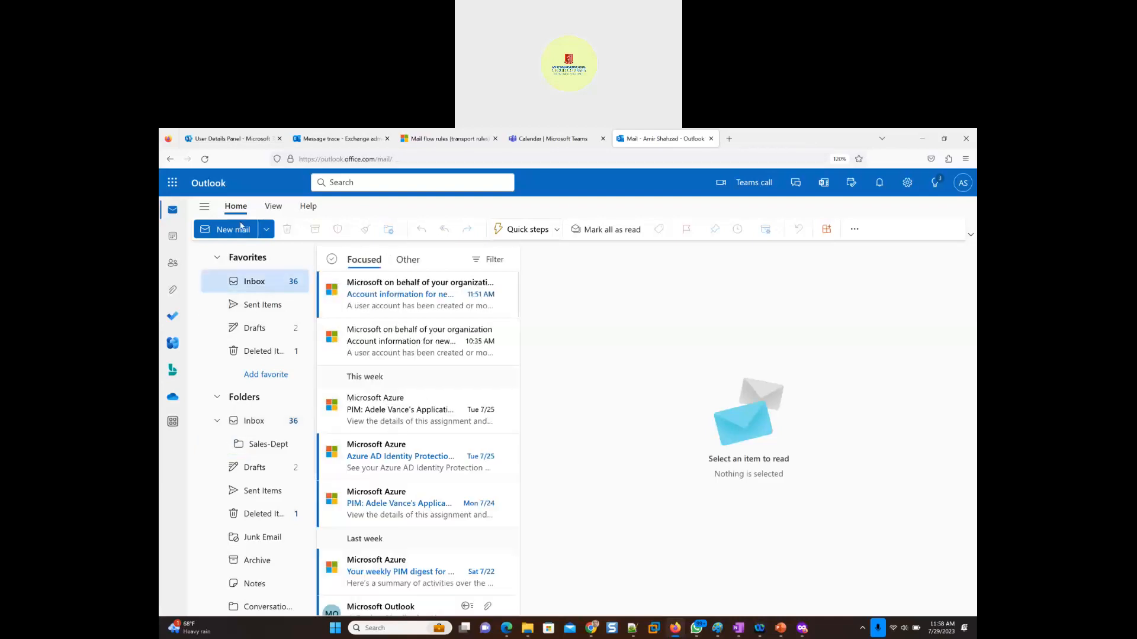
left_click(329, 140)
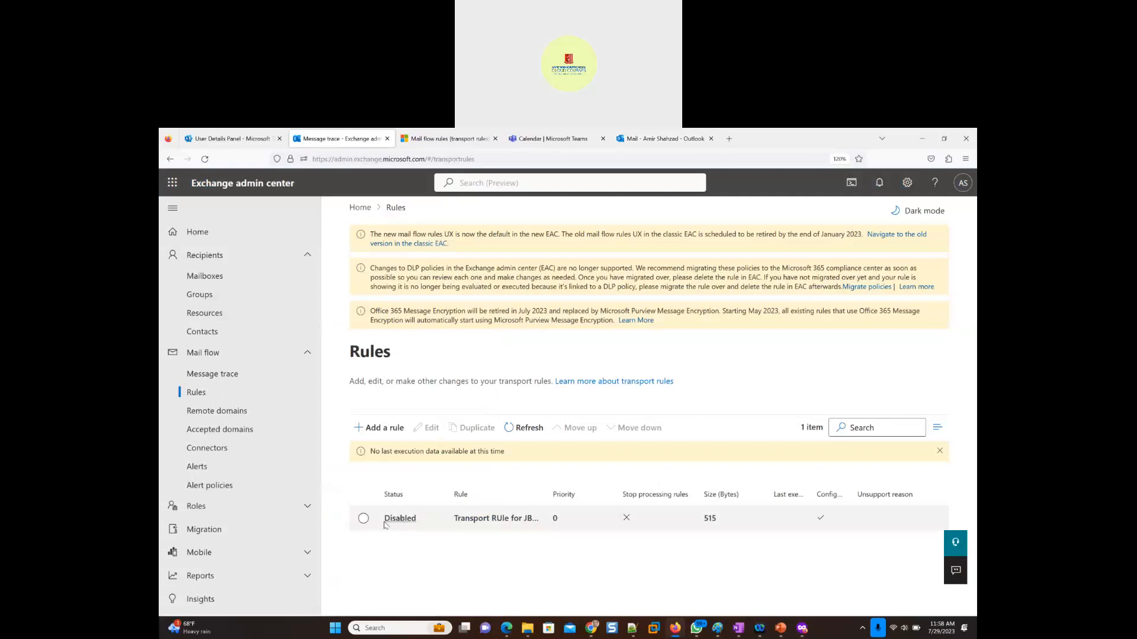
- Edit the transport rule, clear the 'Defer the message' setting, and save the rule
left_click(363, 519)
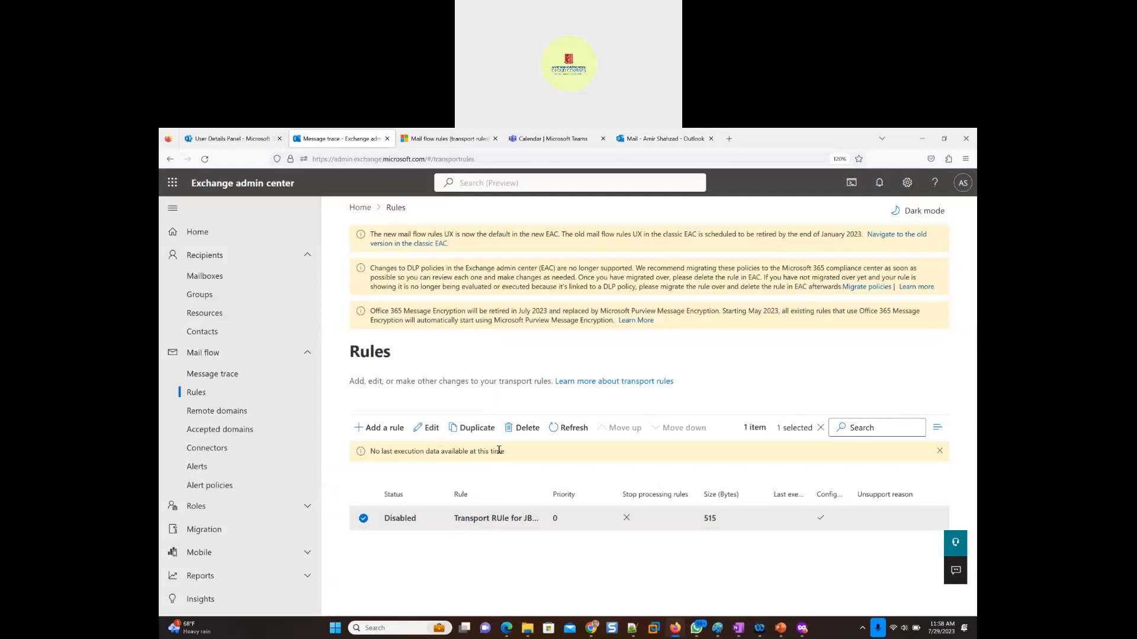
left_click(426, 428)
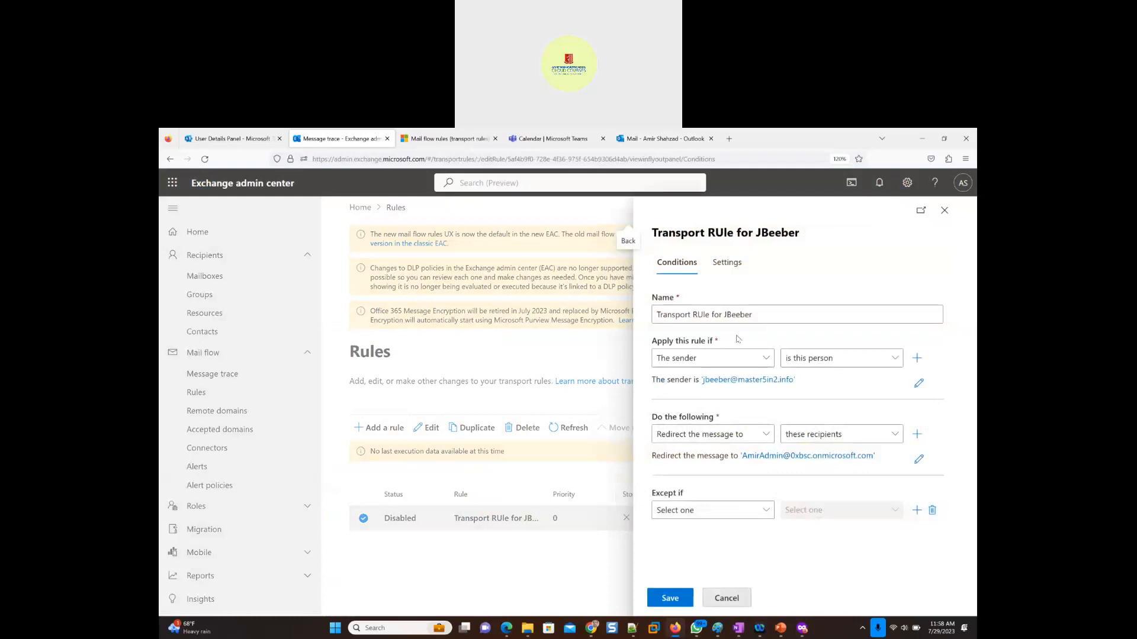
left_click(727, 266)
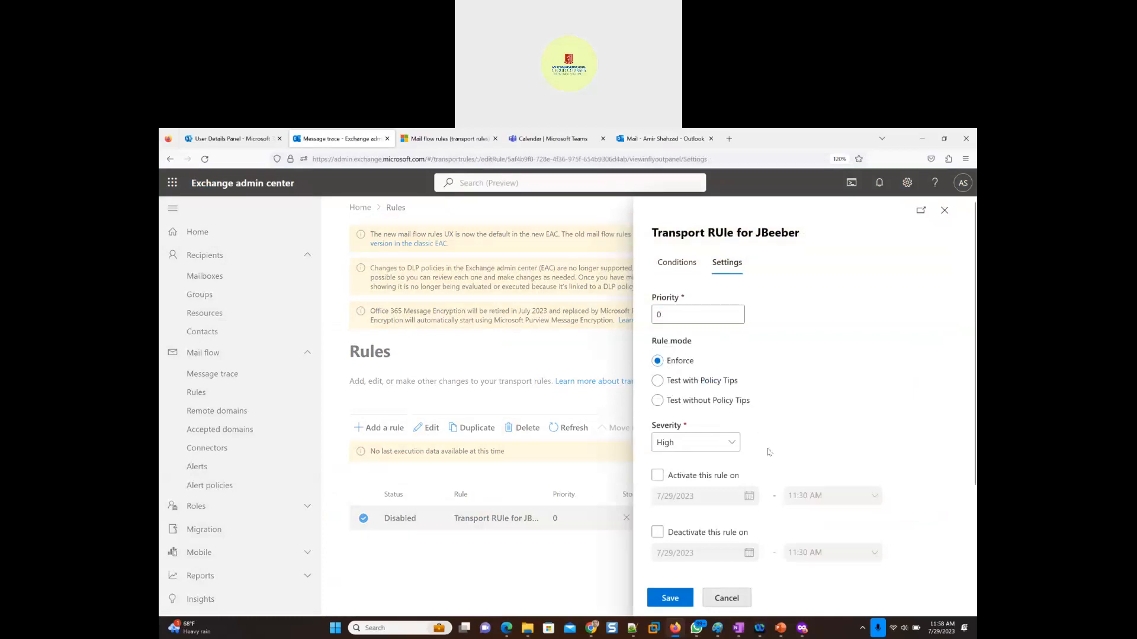
scroll(769, 451, "down", 1)
scroll(768, 451, "down", 2)
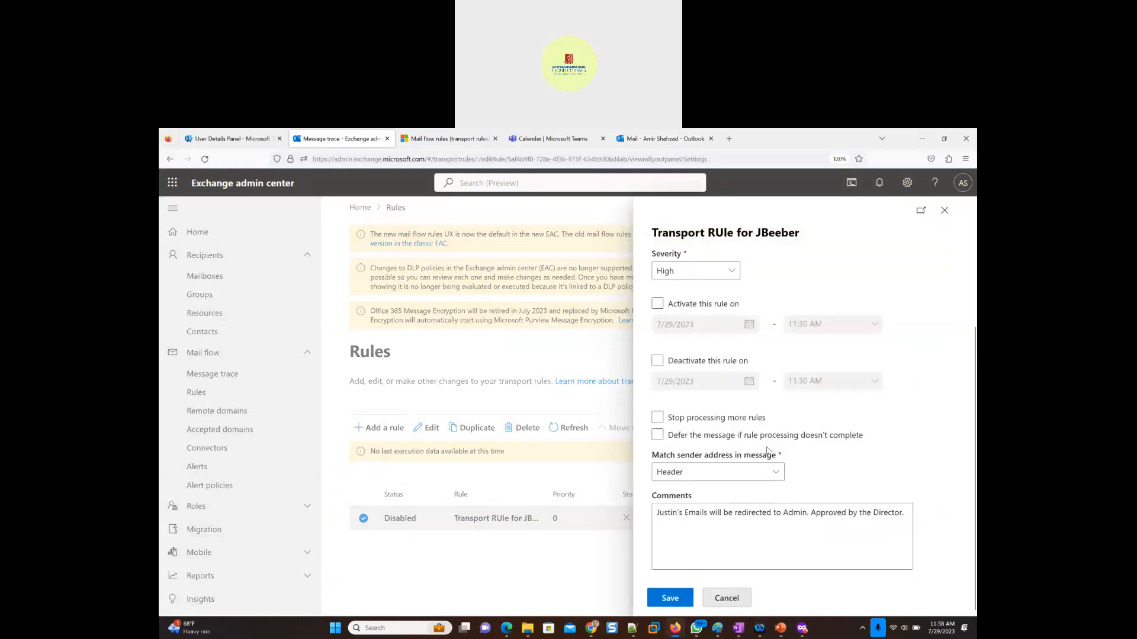
left_click(765, 441)
scroll(809, 525, "up", 3)
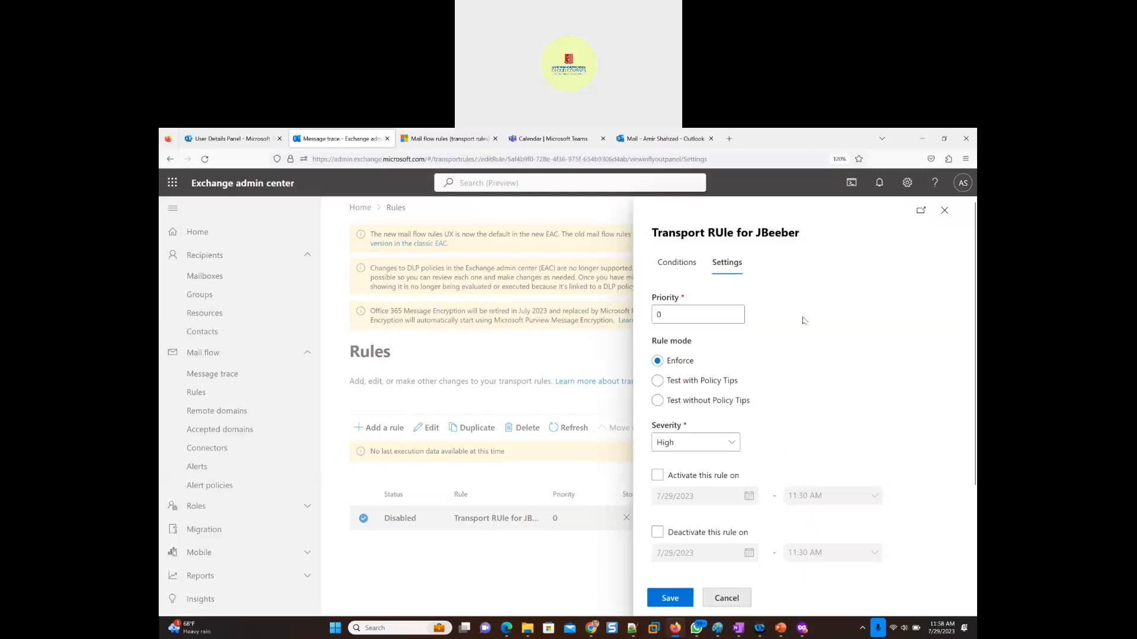
left_click(670, 271)
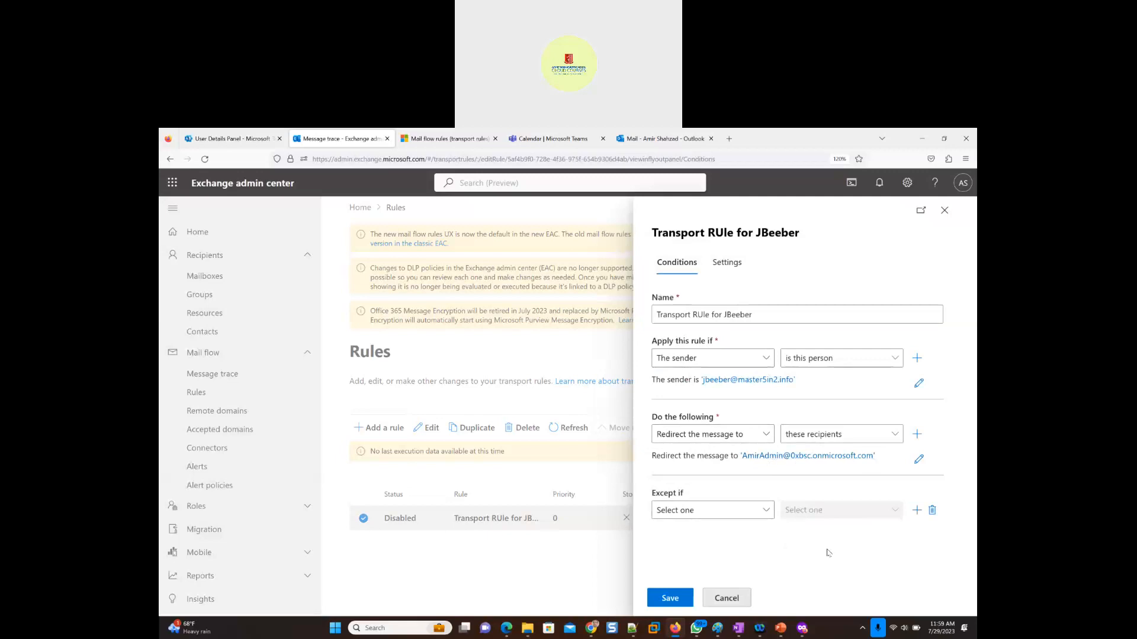
left_click(668, 599)
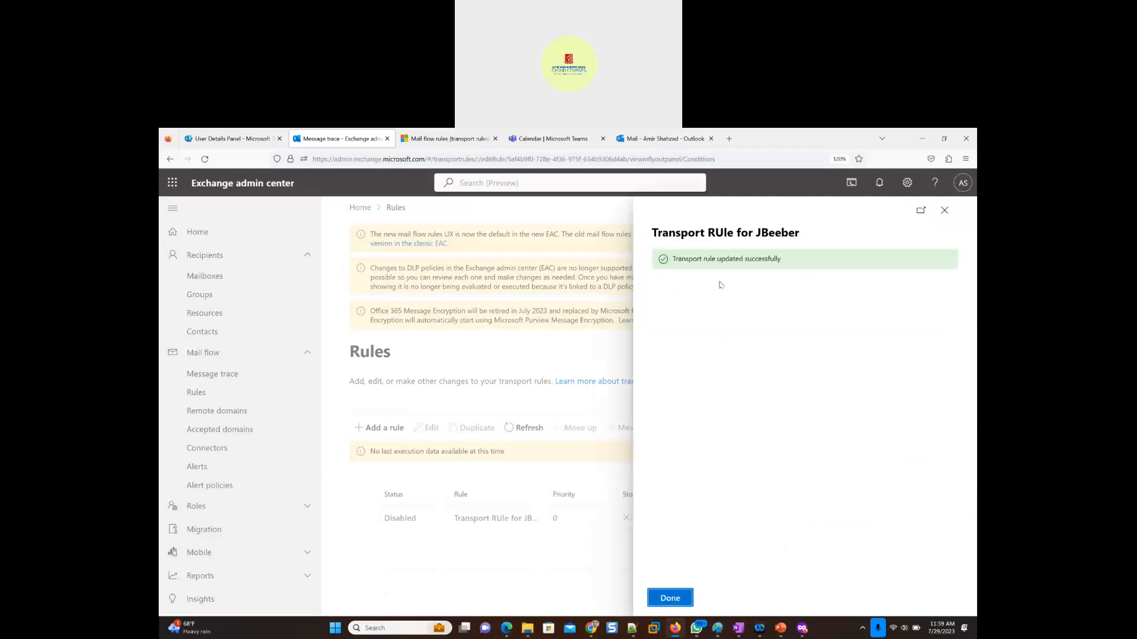
left_click(671, 599)
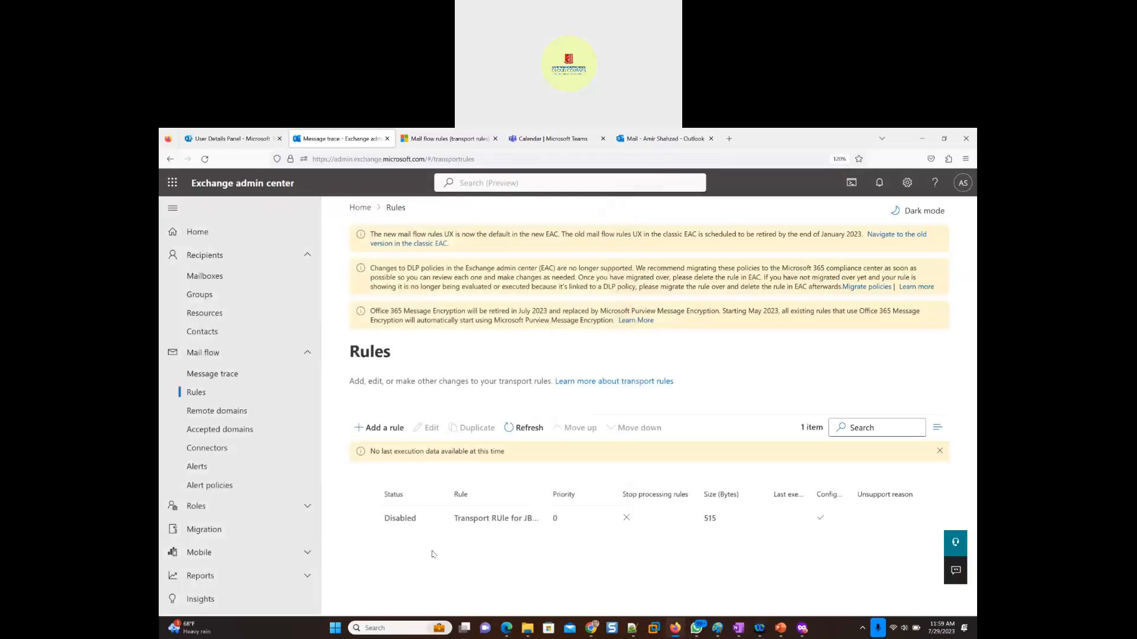
- Toggle the redirect rule to Enabled and close its details pane
left_click(422, 516)
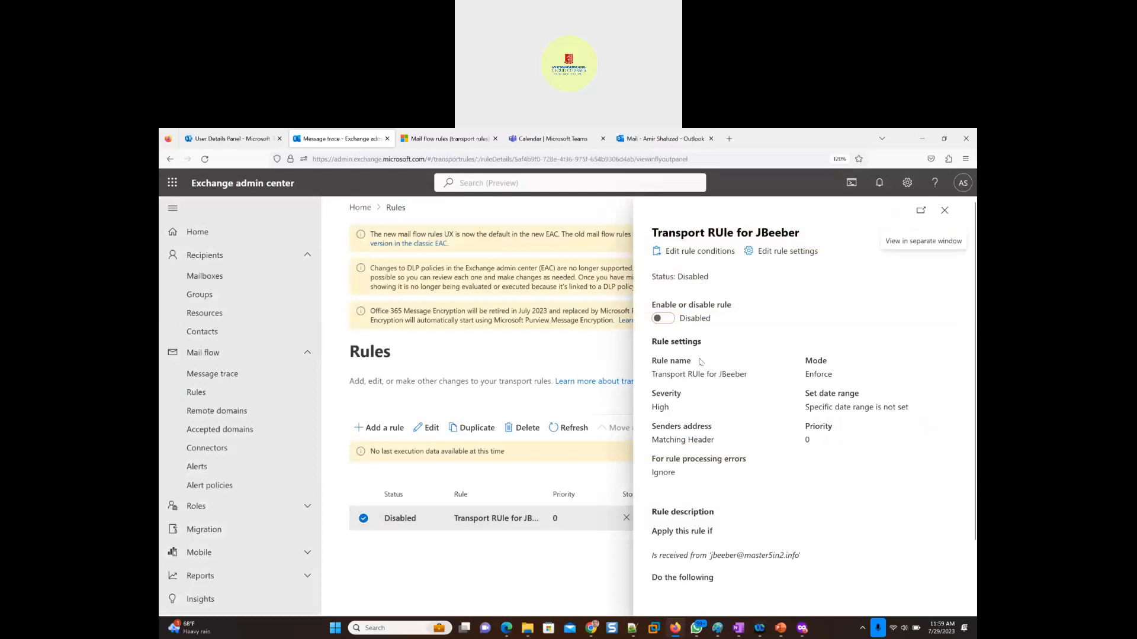
left_click(663, 319)
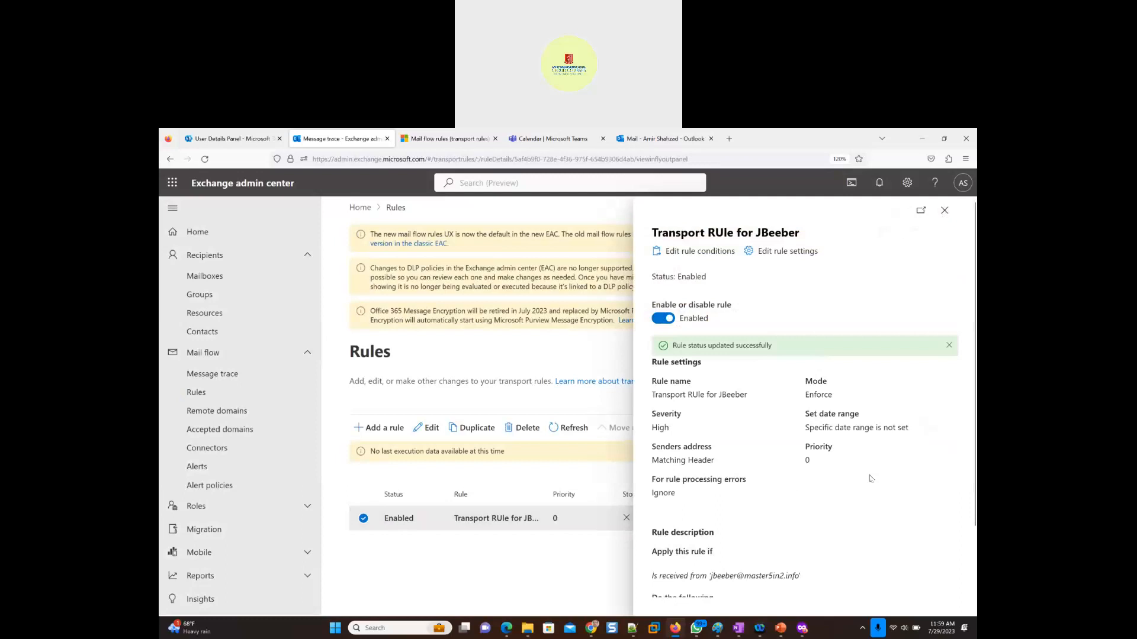
scroll(903, 298, "down", 2)
scroll(903, 298, "up", 2)
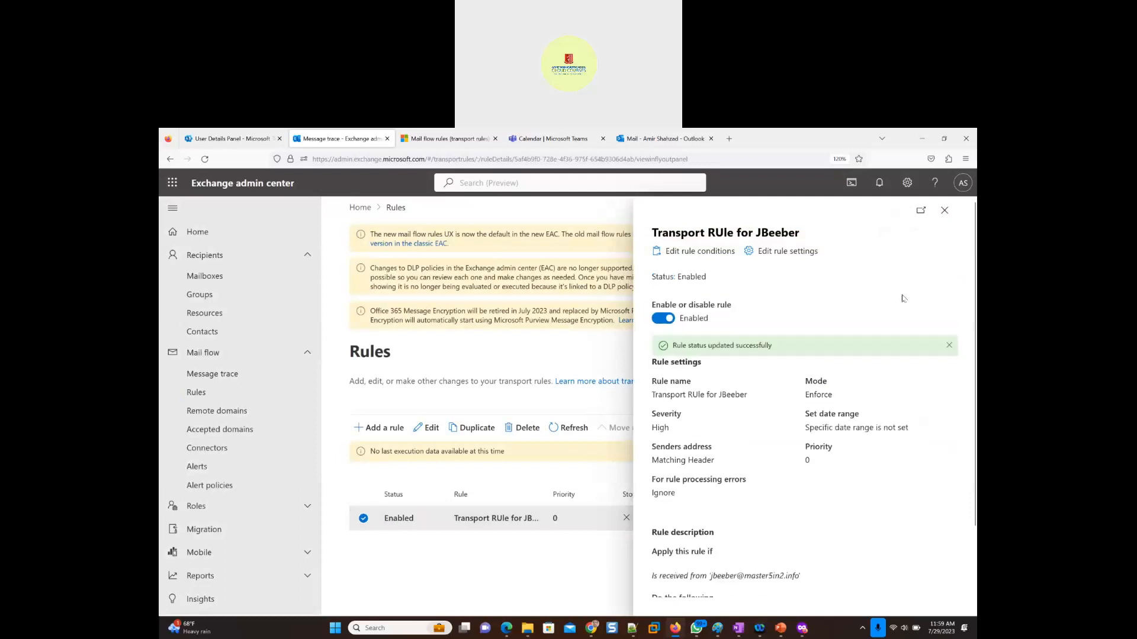
left_click(944, 210)
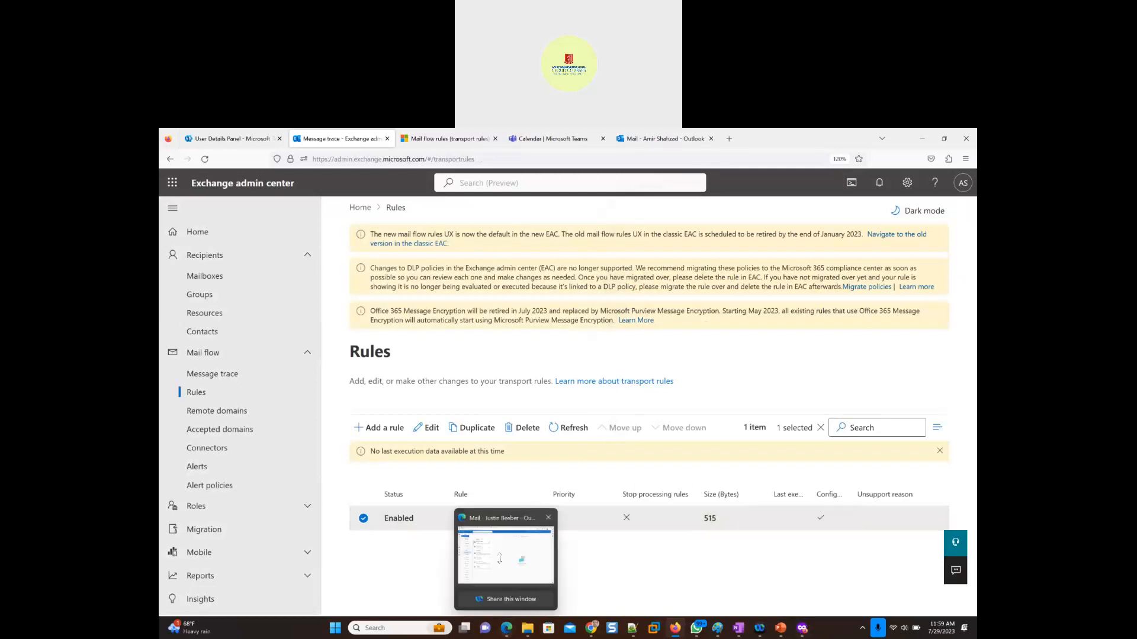
left_click(502, 559)
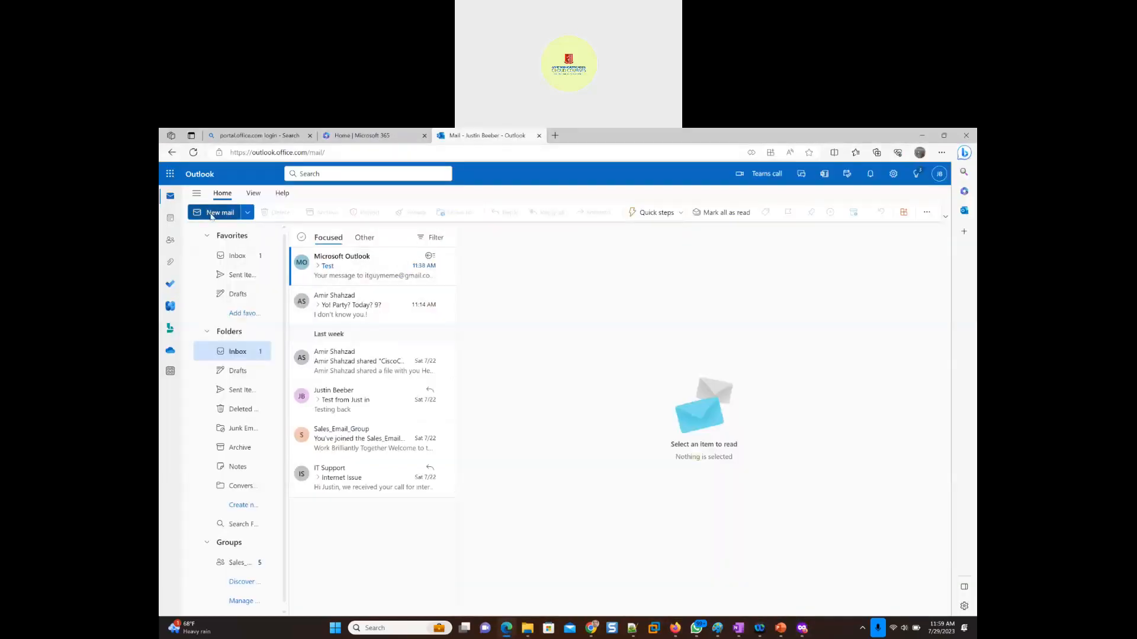
- Email the colleague 'Test Transpot rule Message Redirect - 2', with the subject copied into the body
key("n")
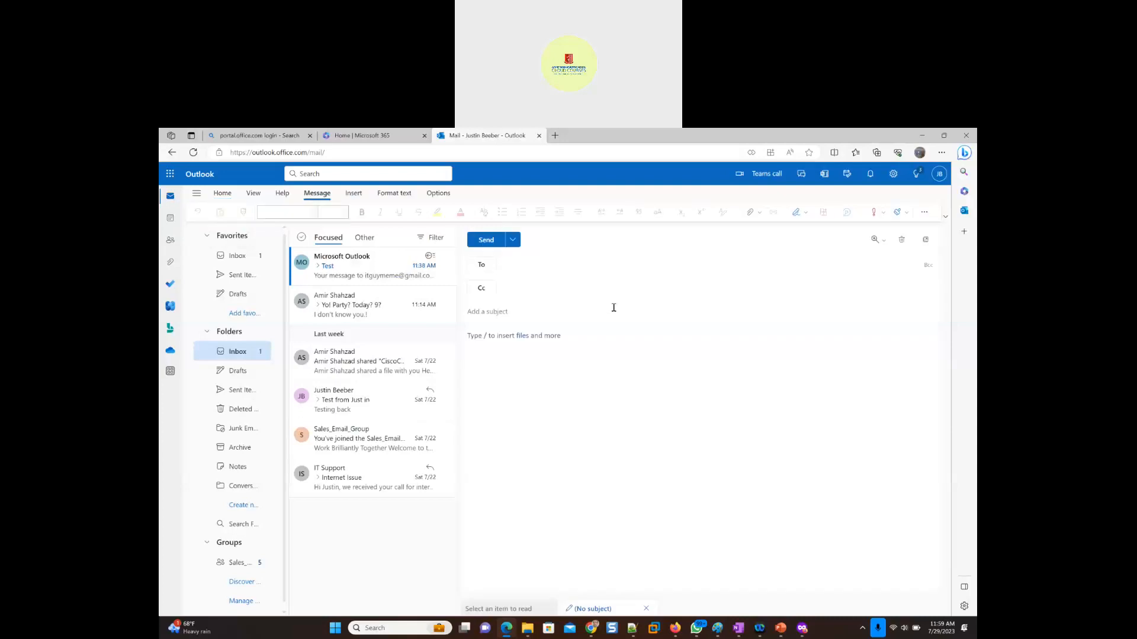
type("alex")
key("Return")
left_click(613, 307)
type("Test Transpot rule Message Redirect")
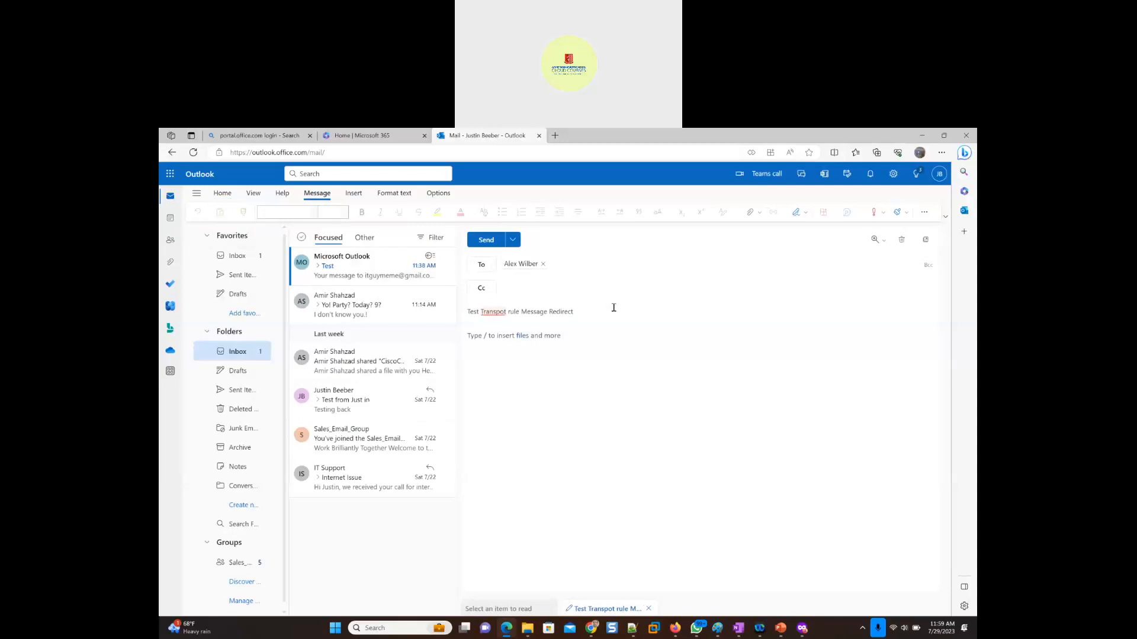
key("ctrl+a")
key("ctrl+c")
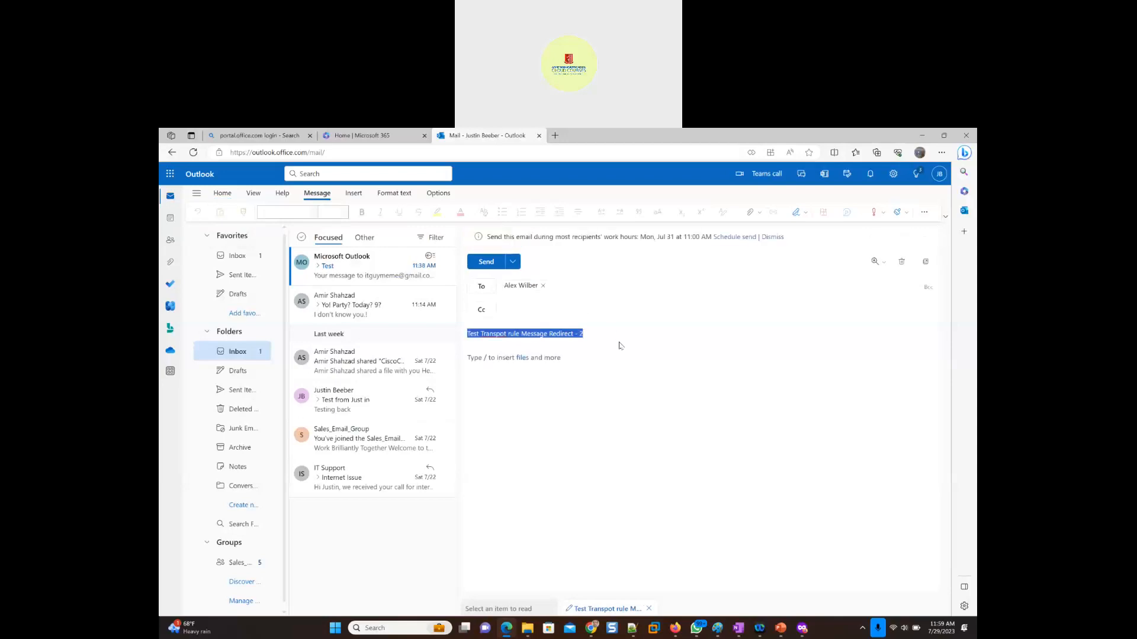
left_click(567, 376)
key("ctrl+v")
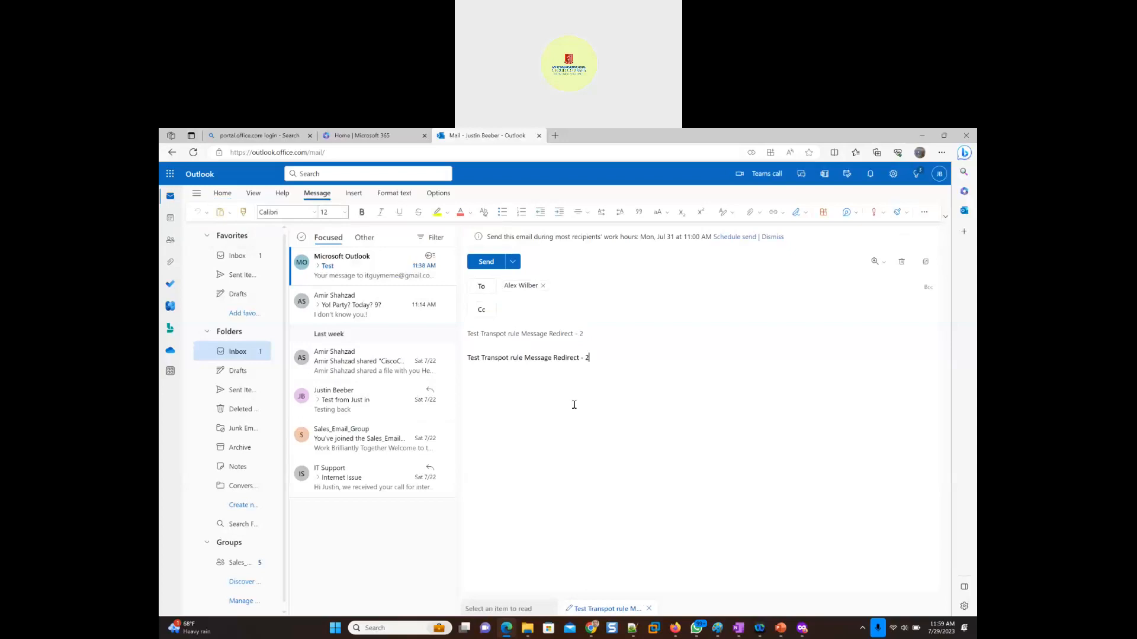
left_click(482, 263)
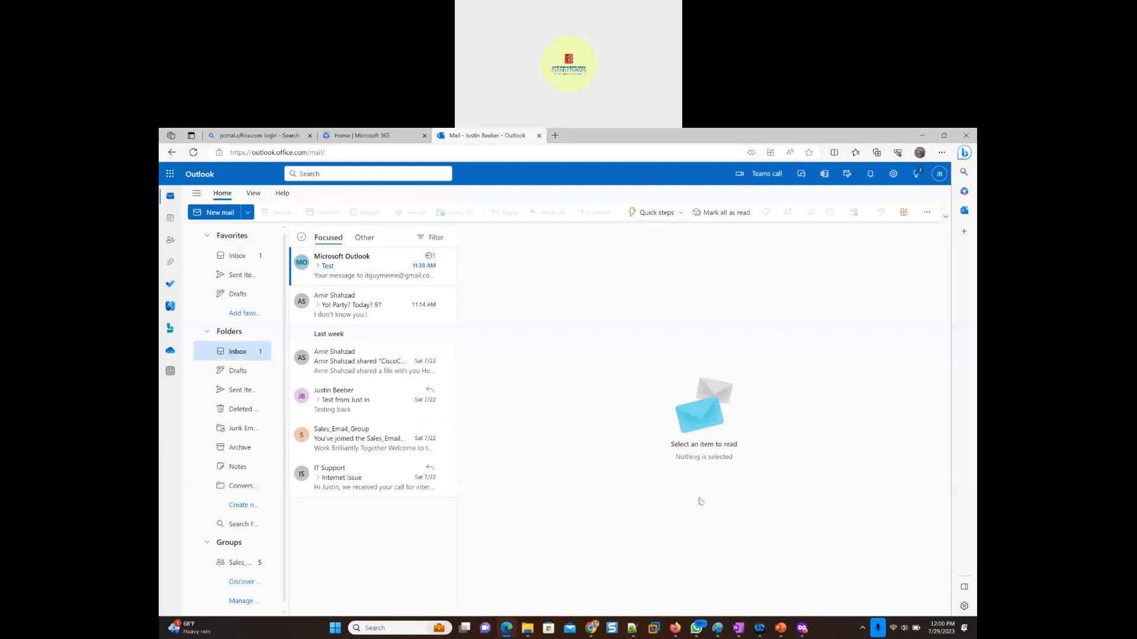
mouse_move(803, 628)
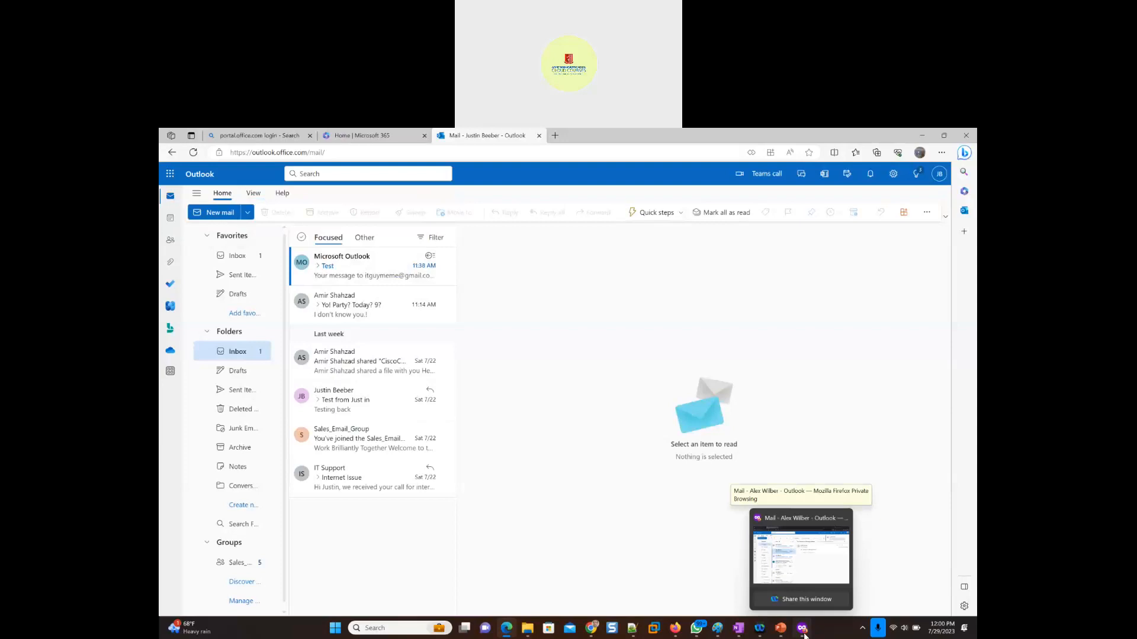
- Open the newest redirect test message in the recipient's mailbox
left_click(803, 632)
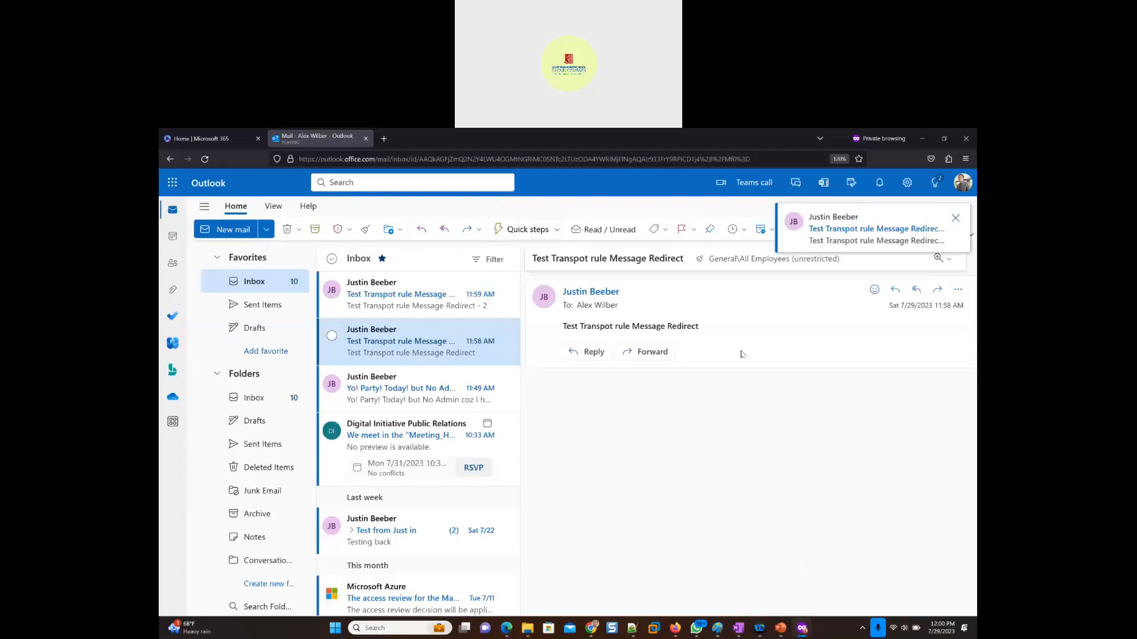
left_click(422, 301)
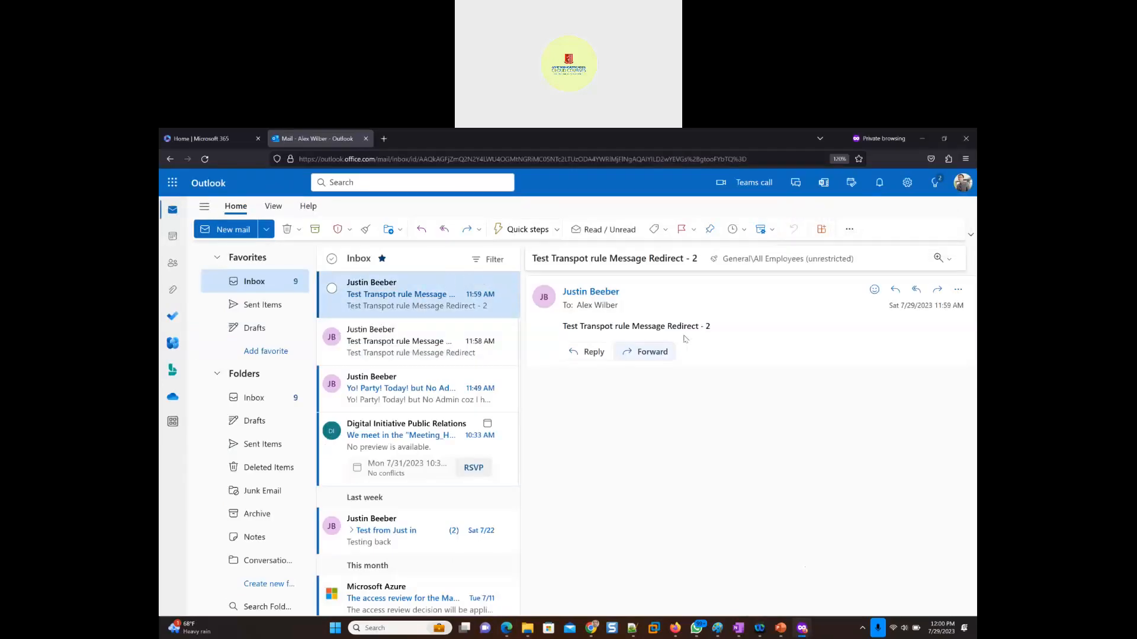
left_click(676, 634)
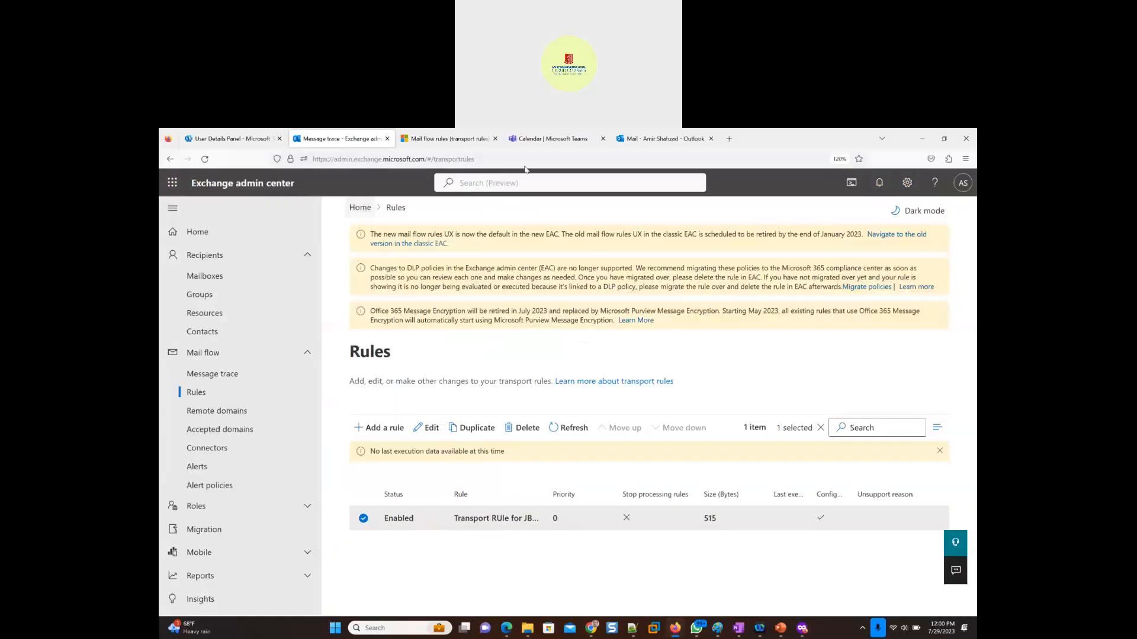
- In the admin's mailbox, alternate between the Sales-Dept folder and the Inbox to check the test emails
left_click(675, 150)
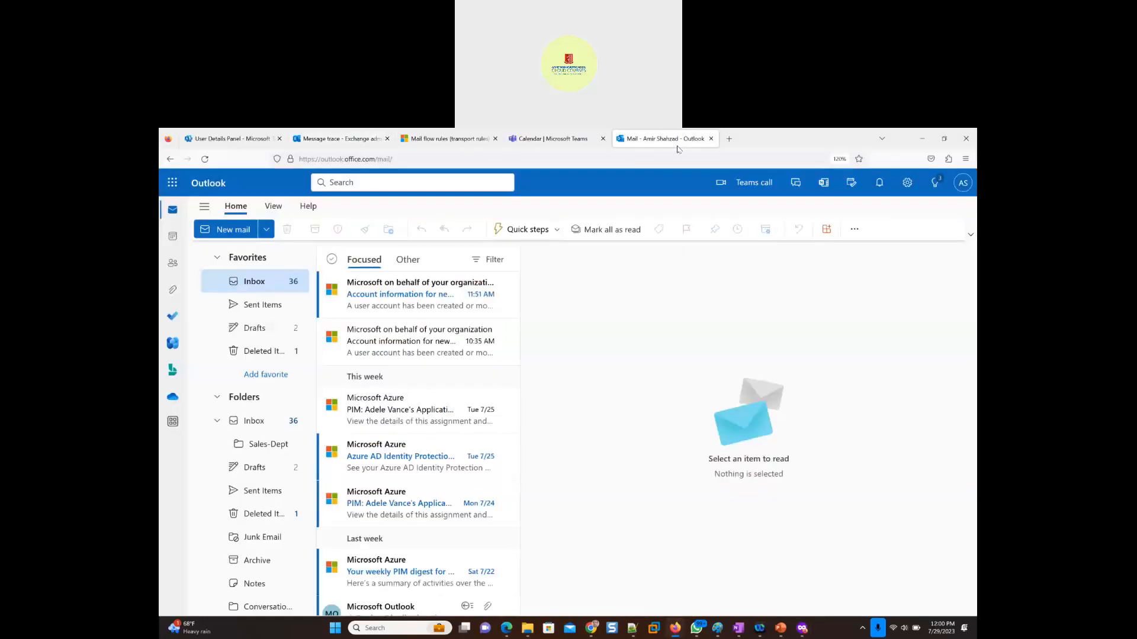
left_click(272, 449)
left_click(267, 284)
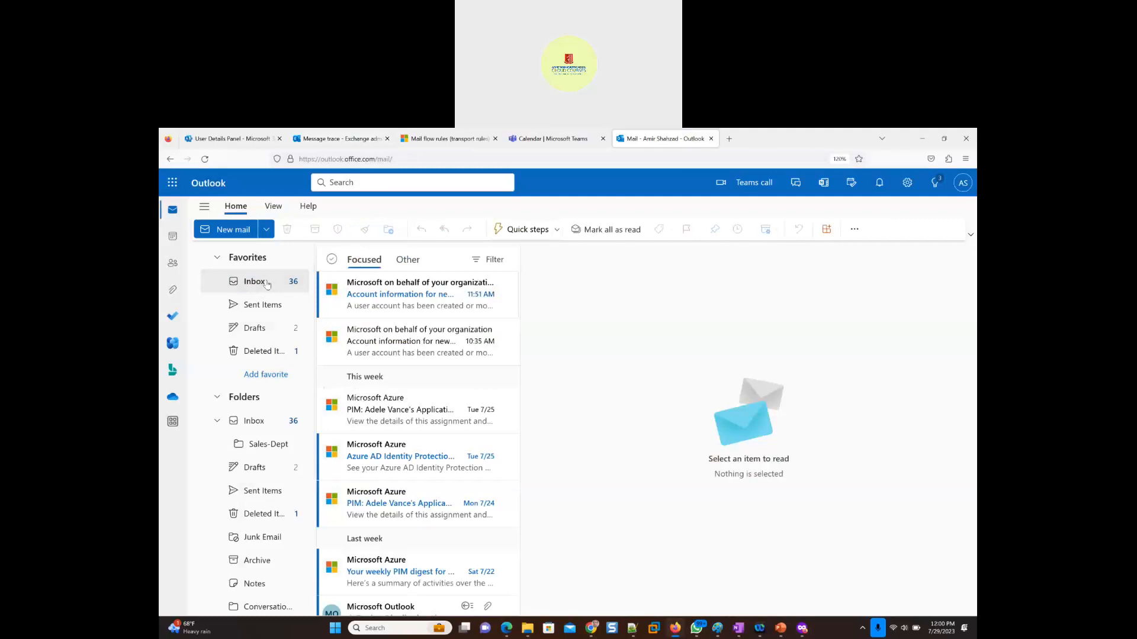
left_click(263, 450)
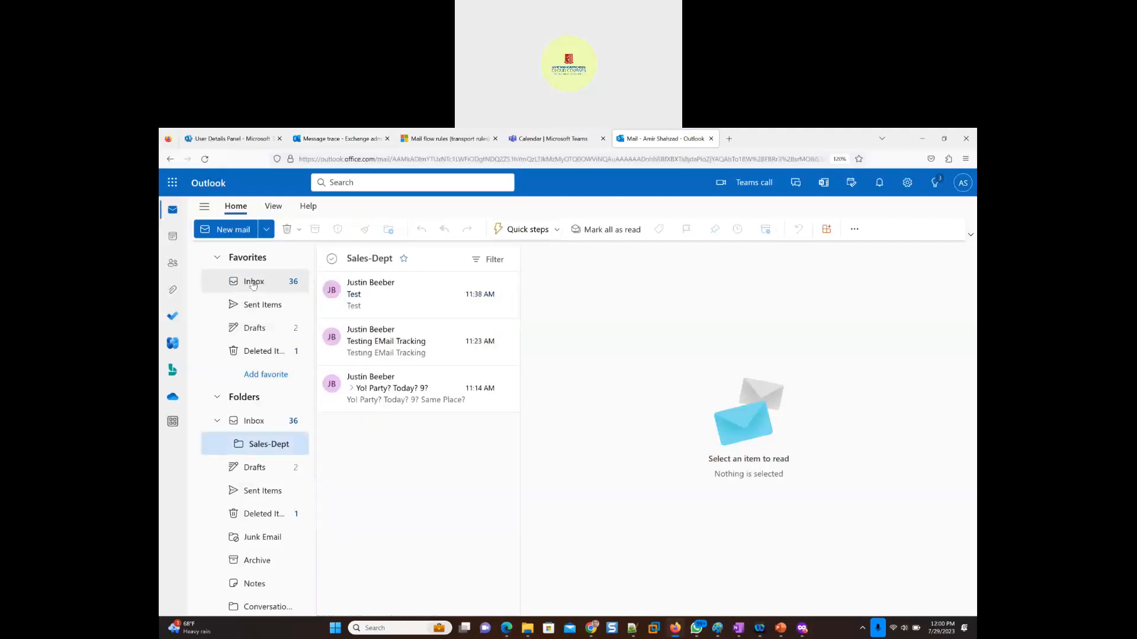
left_click(253, 284)
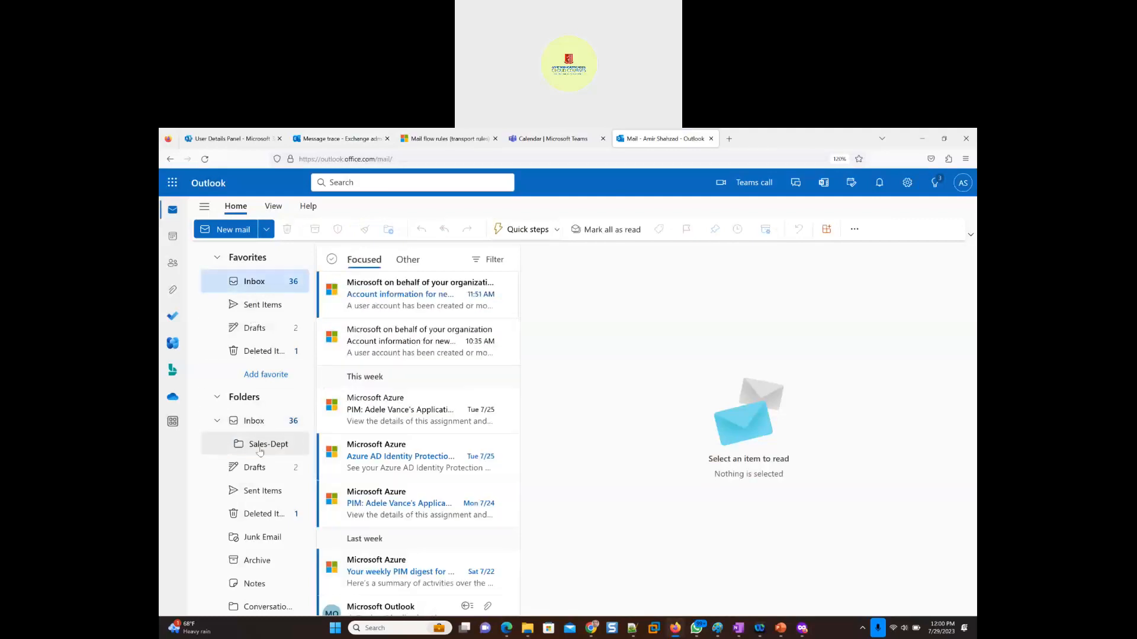
left_click(261, 284)
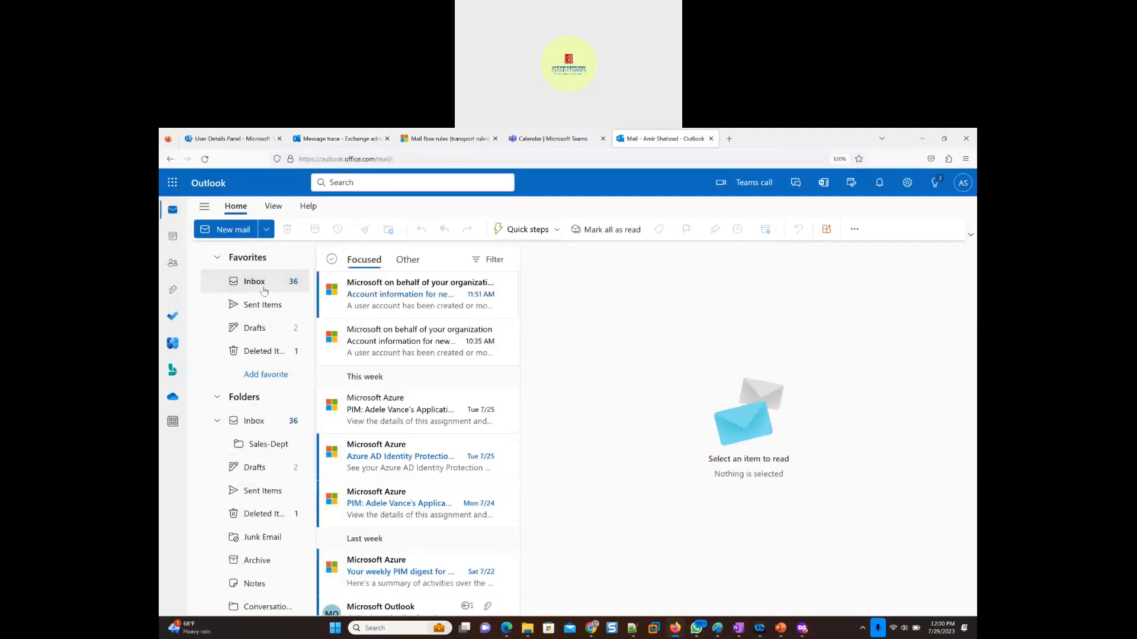
left_click(256, 444)
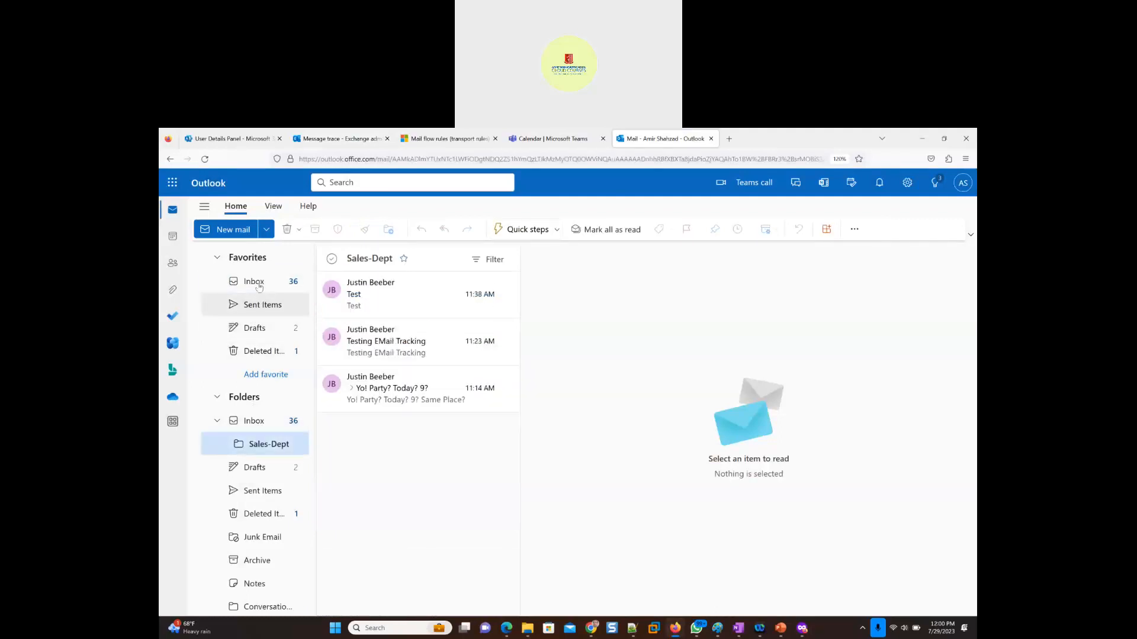
left_click(259, 284)
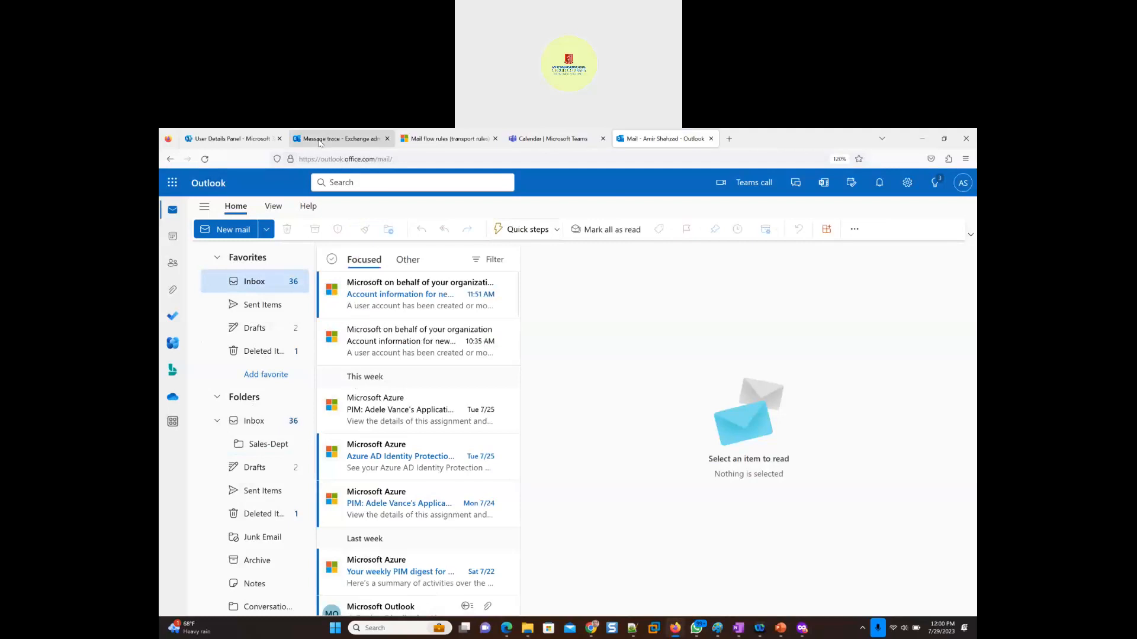
left_click(320, 141)
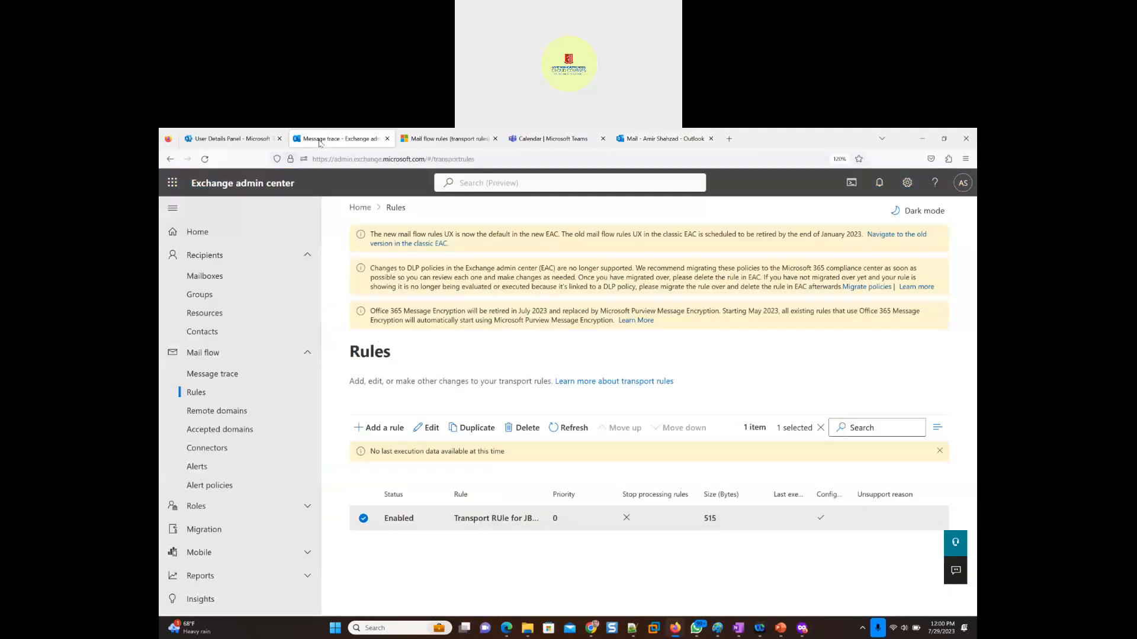
- Refresh the transport rules list, then bring up the sending user's Outlook mailbox
left_click(568, 427)
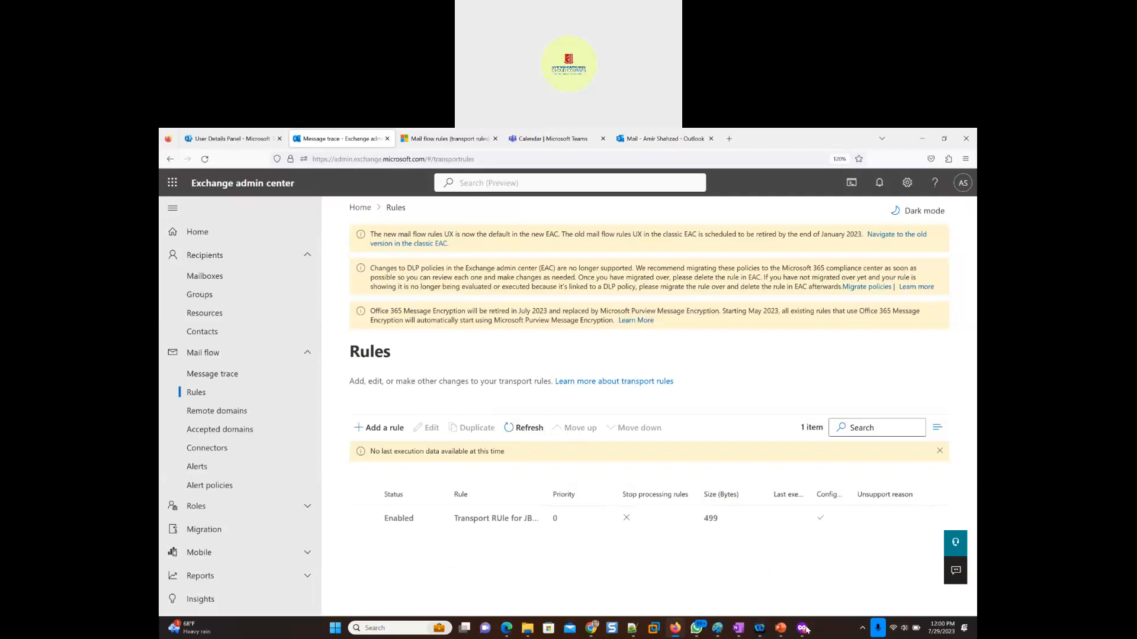
left_click(506, 629)
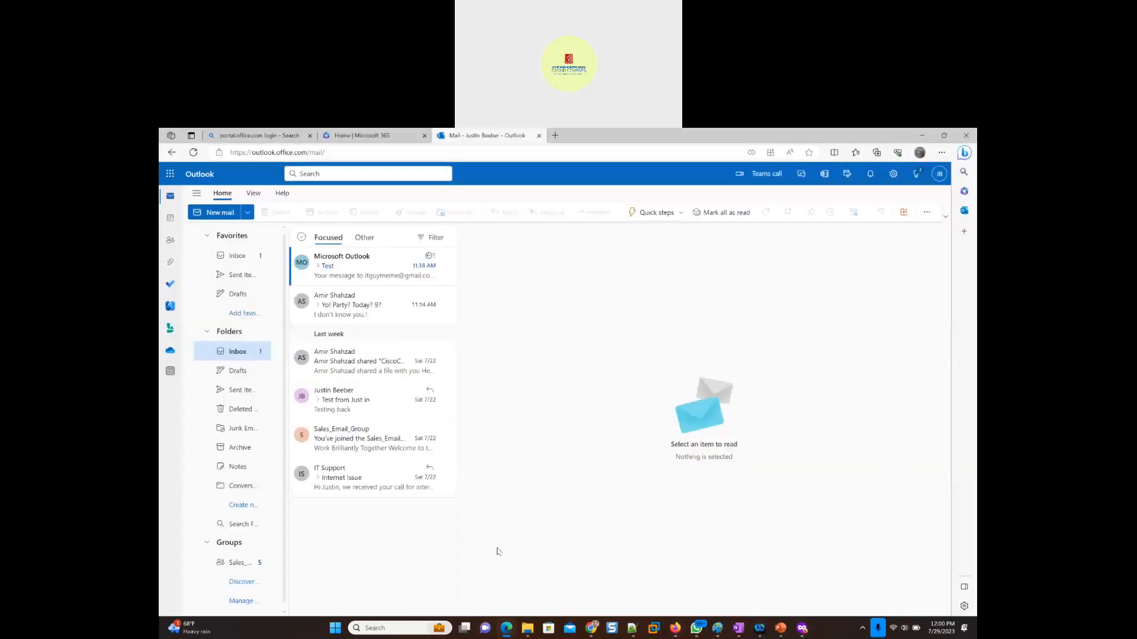
- Send the colleague a third test email, pasting the subject and body text
left_click(208, 217)
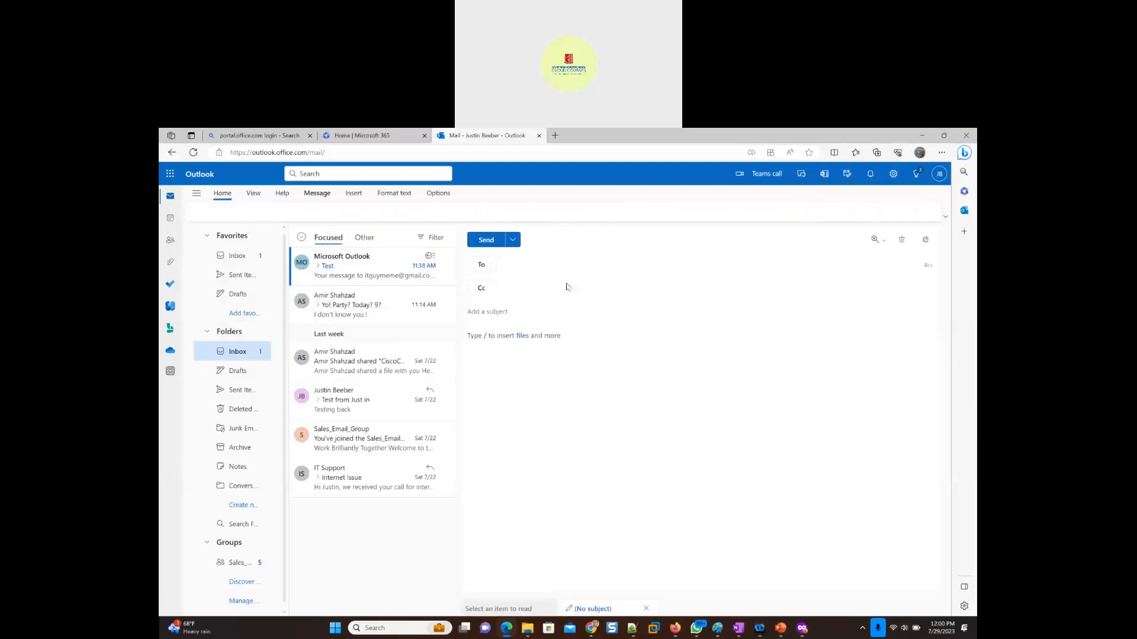
type("alex")
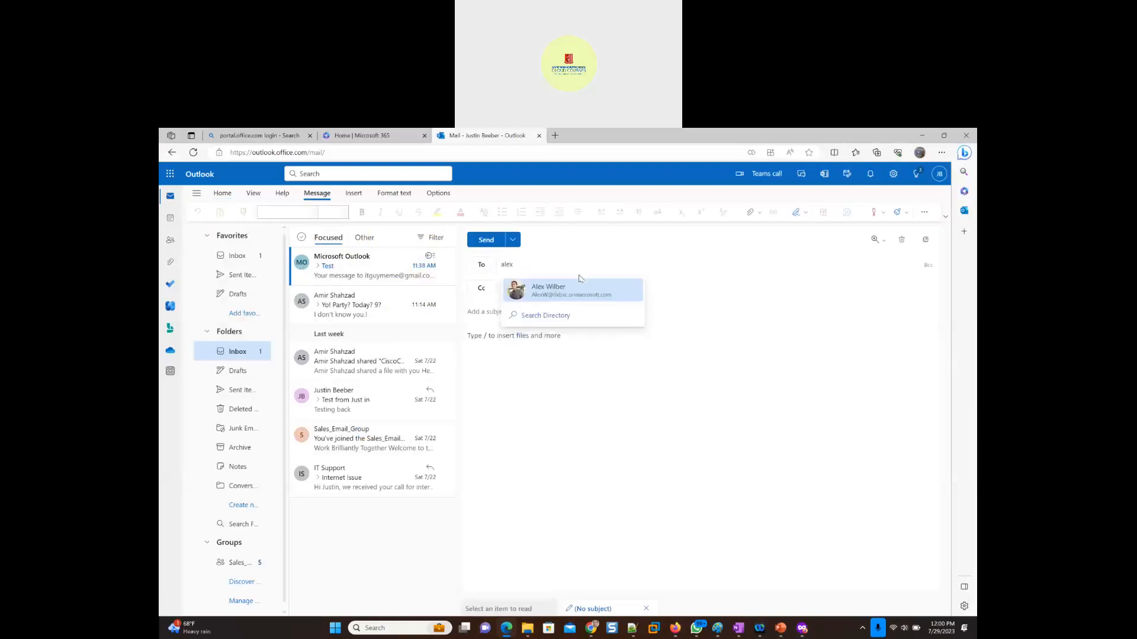
left_click(579, 279)
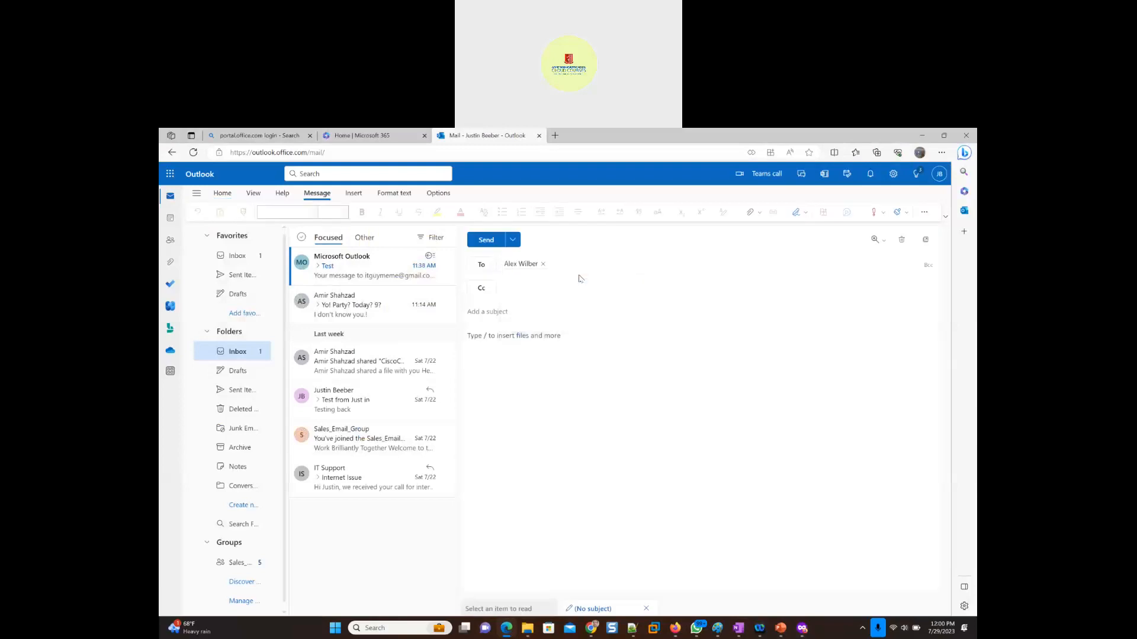
key("ctrl+v")
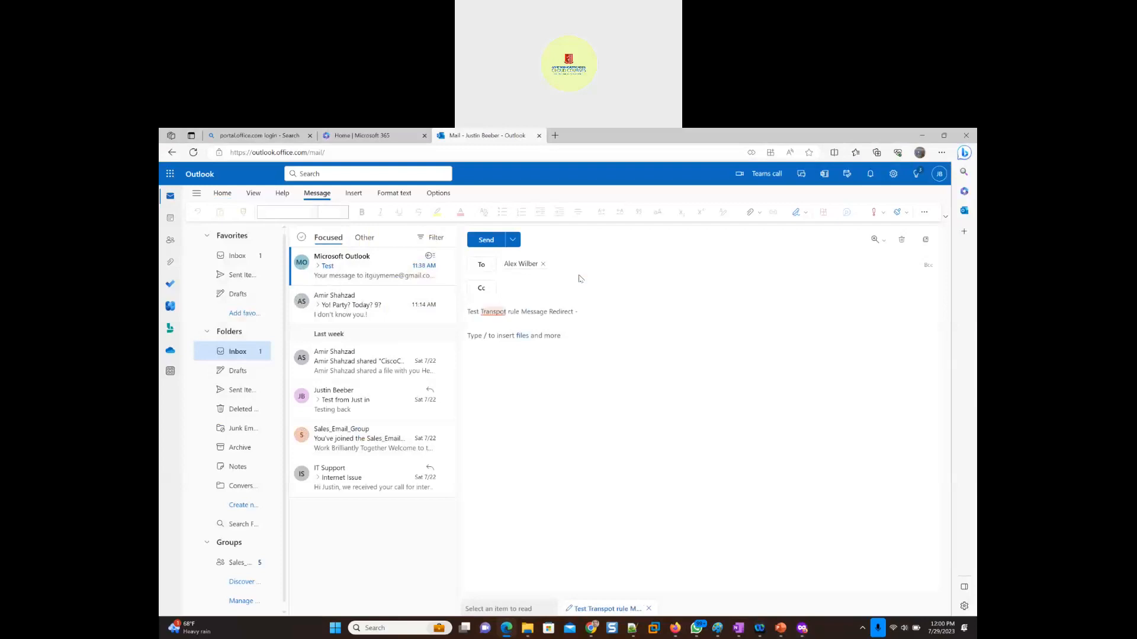
key("Tab")
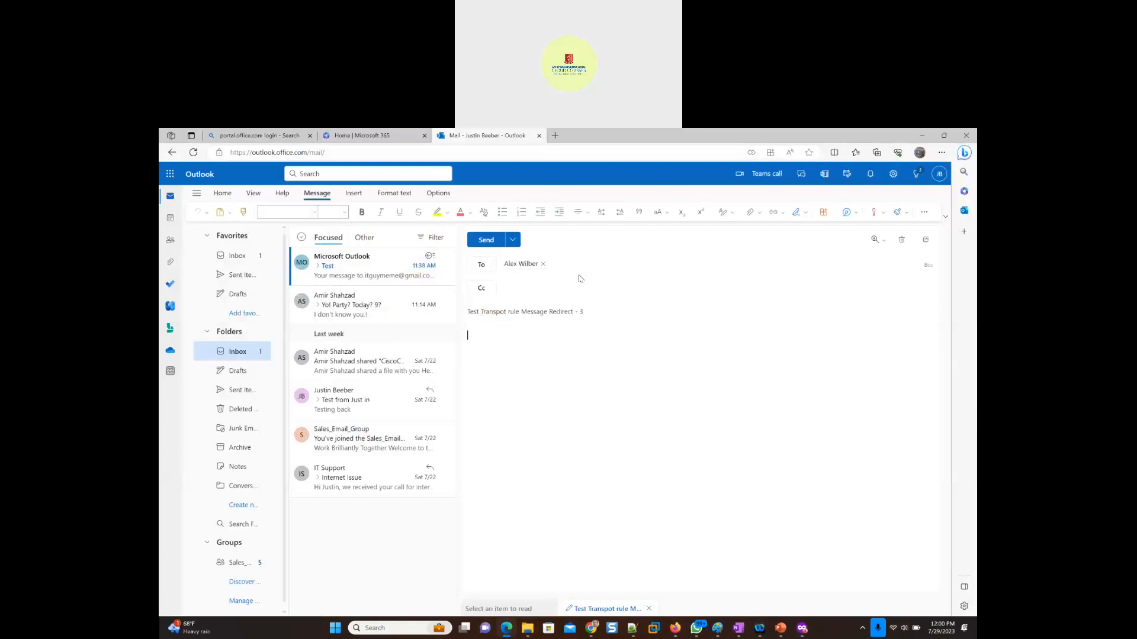
key("ctrl+v")
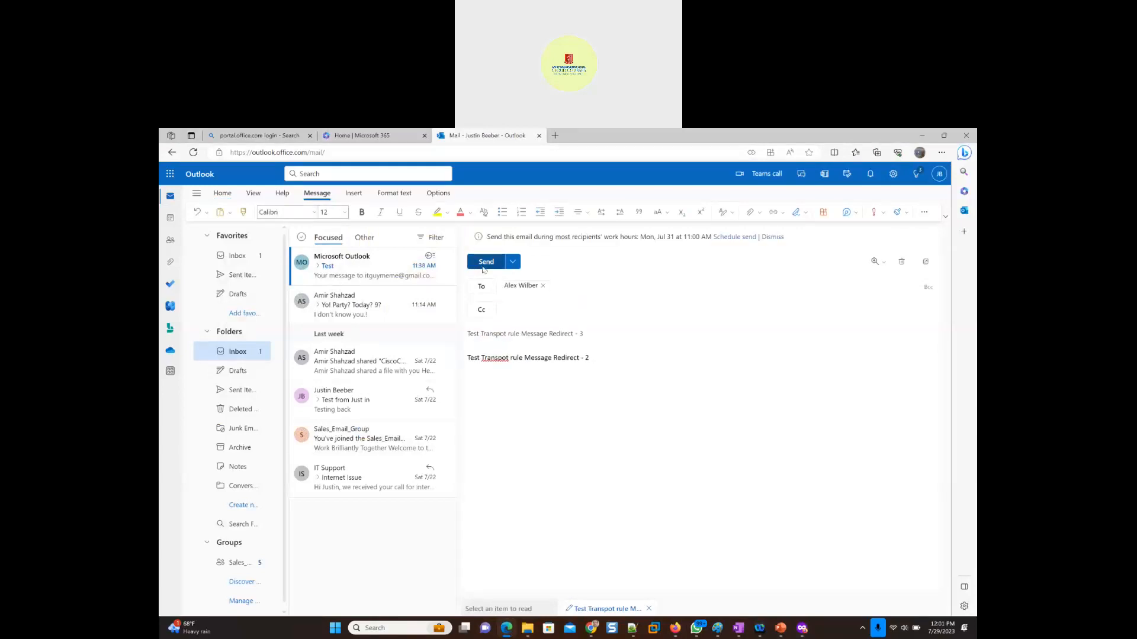
left_click(486, 261)
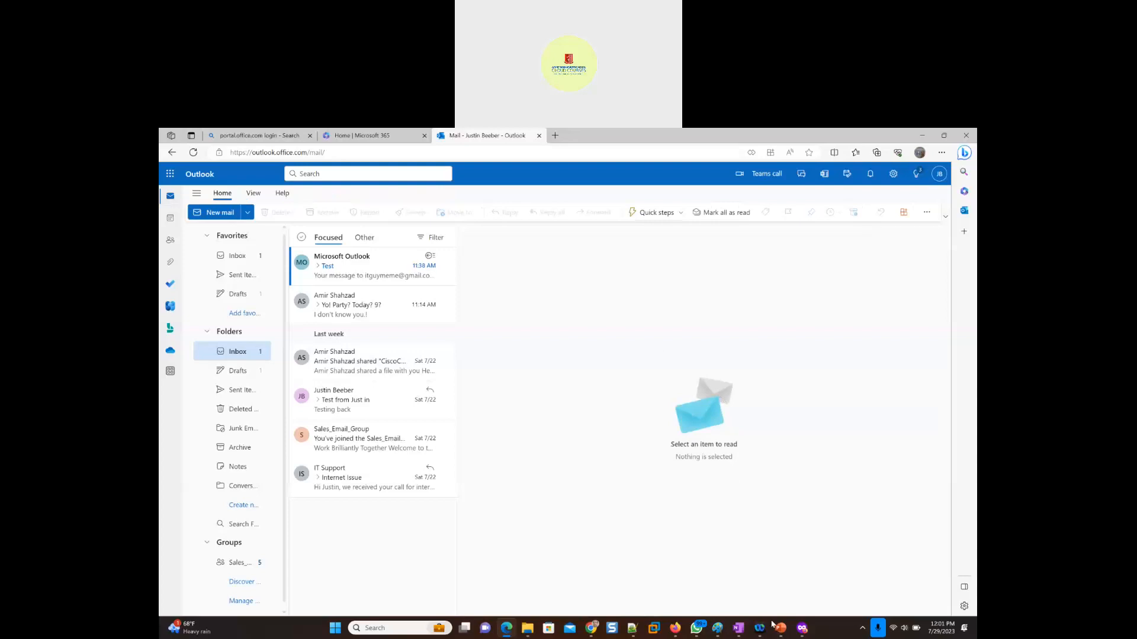
mouse_move(804, 631)
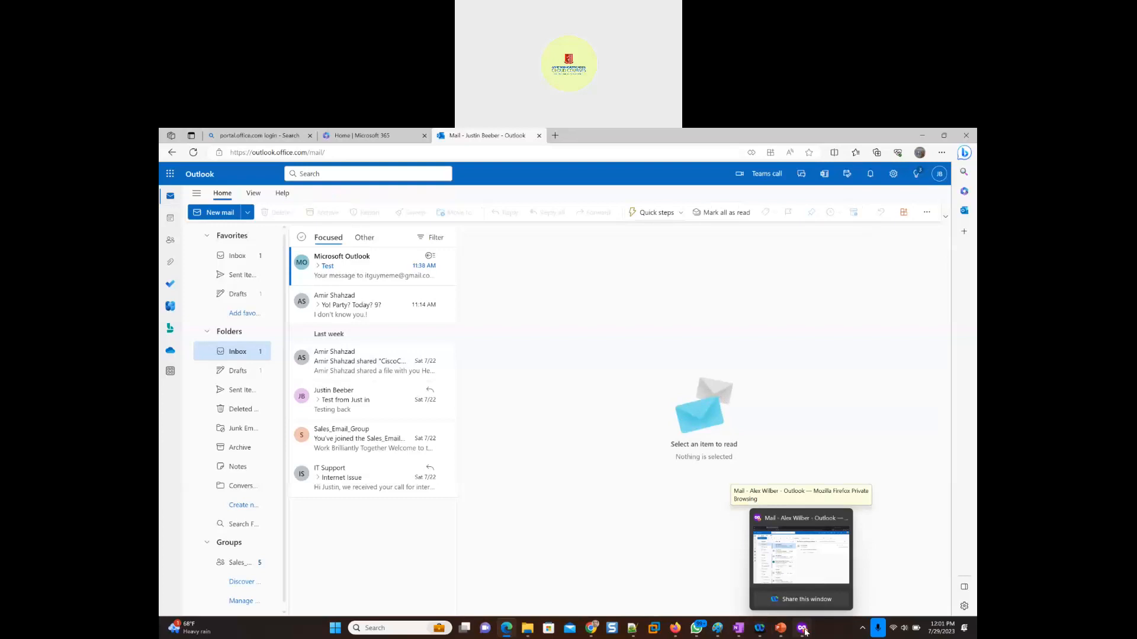
- Open the Redirect - 3 test email in the recipient's mailbox, then check the admin's Sales-Dept folder and Inbox
left_click(806, 632)
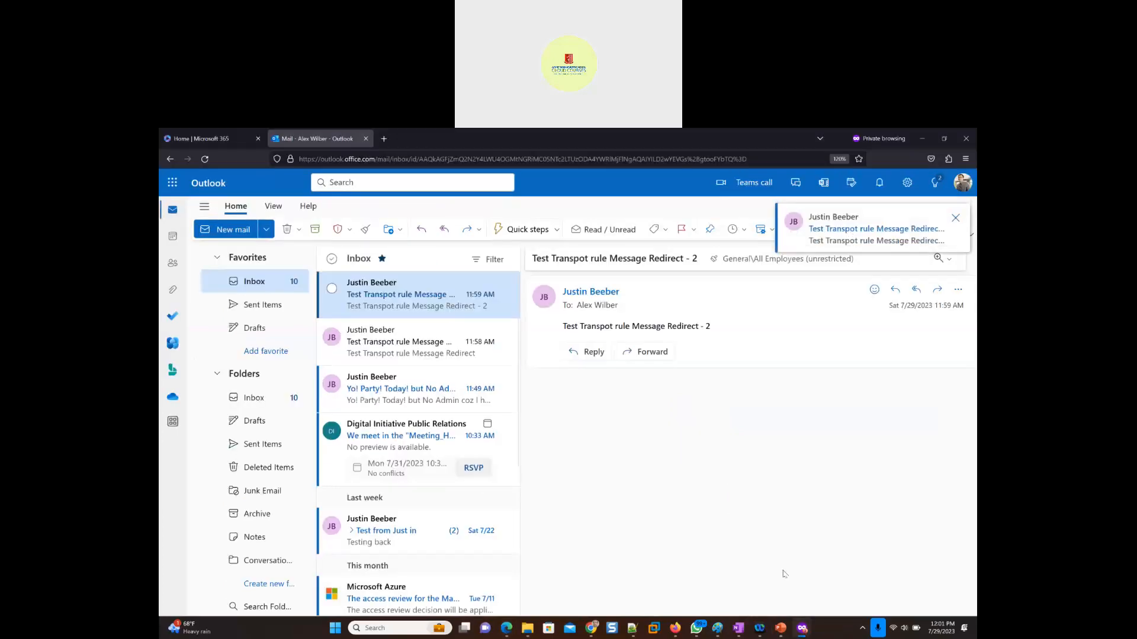
left_click(402, 299)
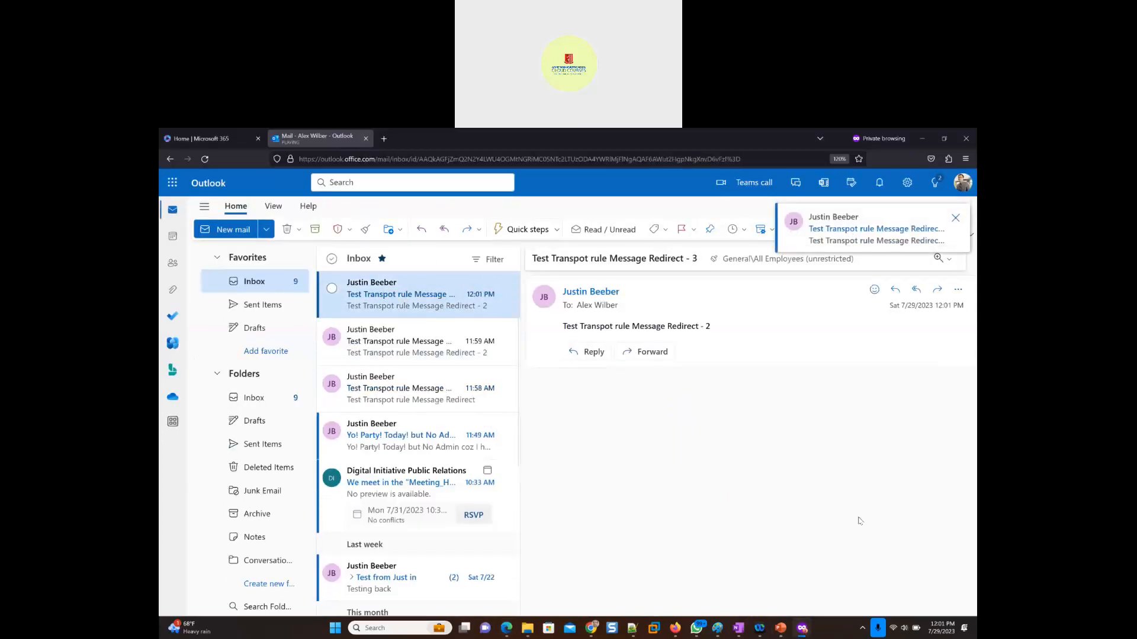
left_click(674, 629)
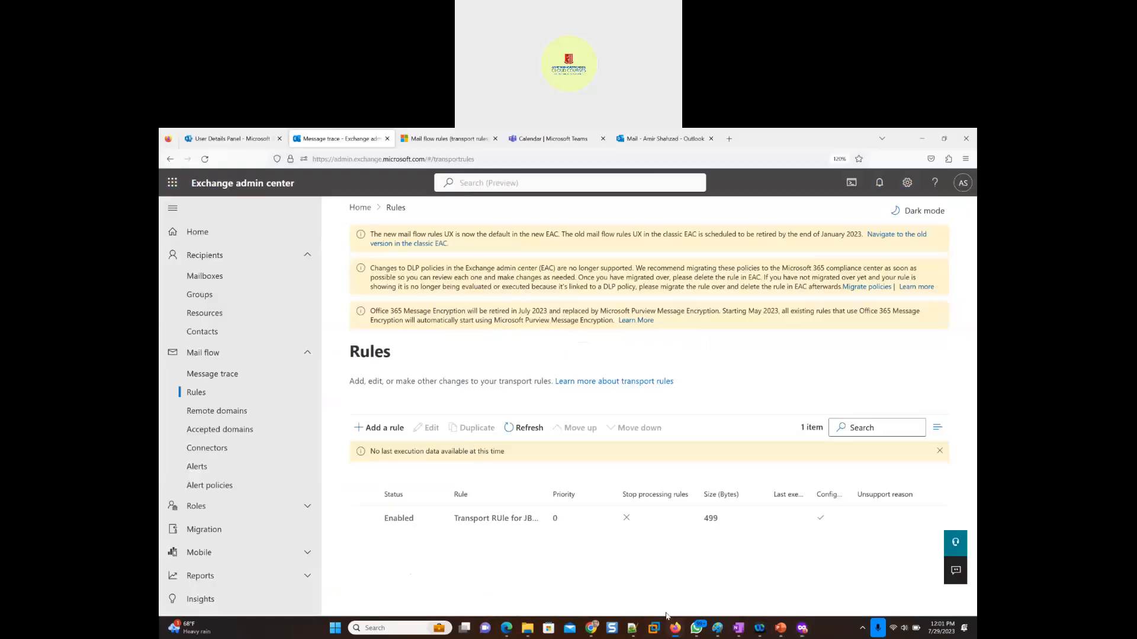
left_click(685, 146)
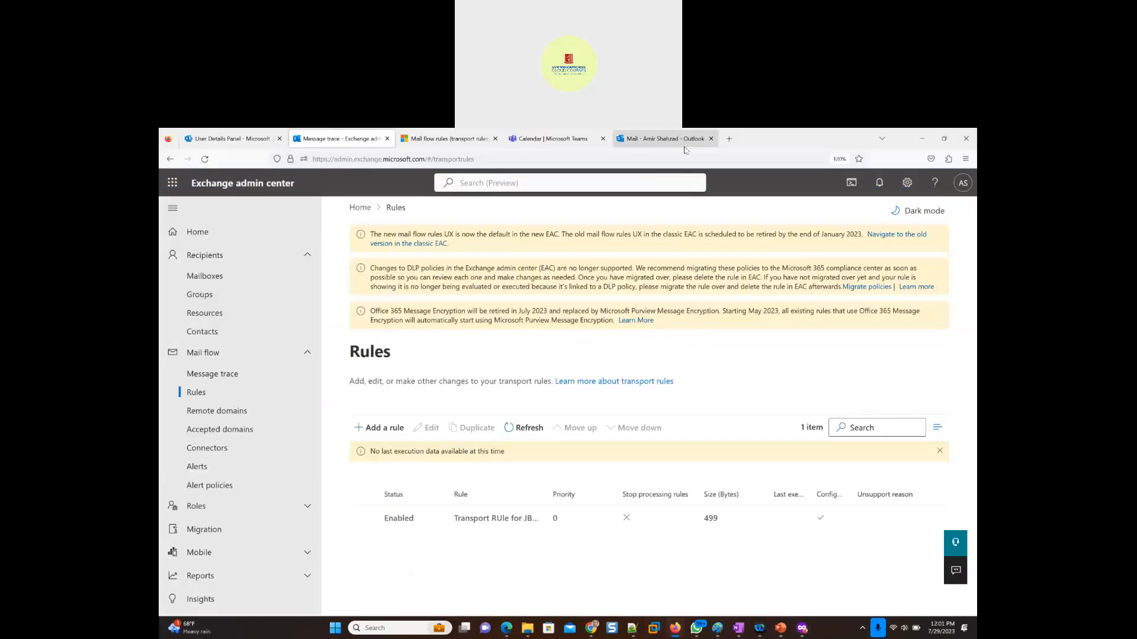
left_click(267, 450)
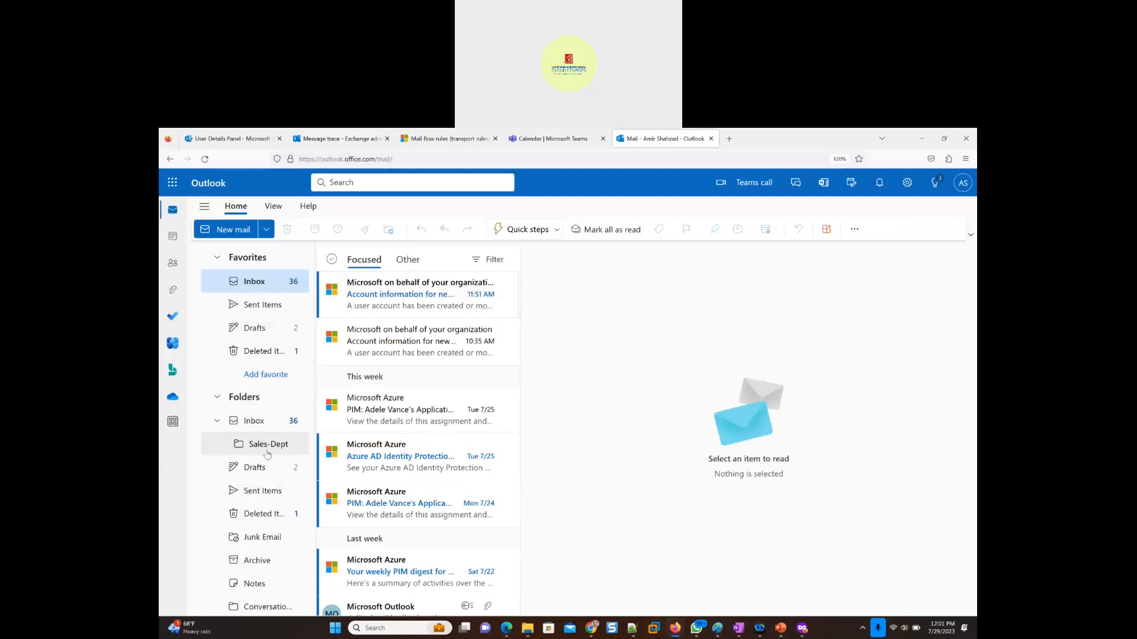
left_click(261, 290)
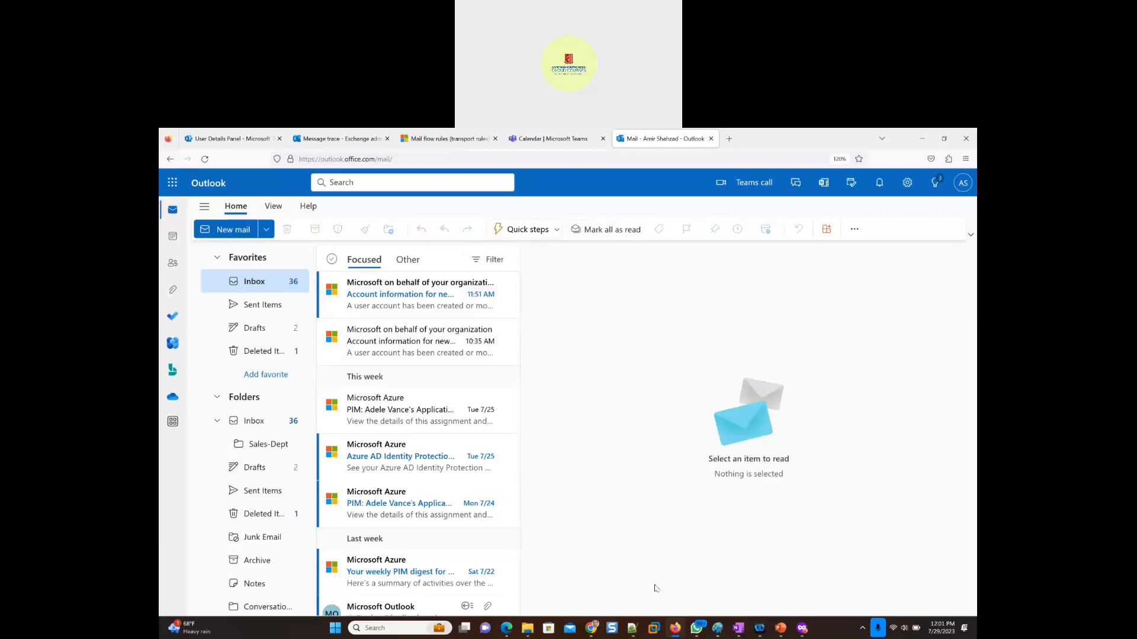
- Enter 'Break - Class Starts 12:21' as the title of the empty slide 10
left_click(782, 628)
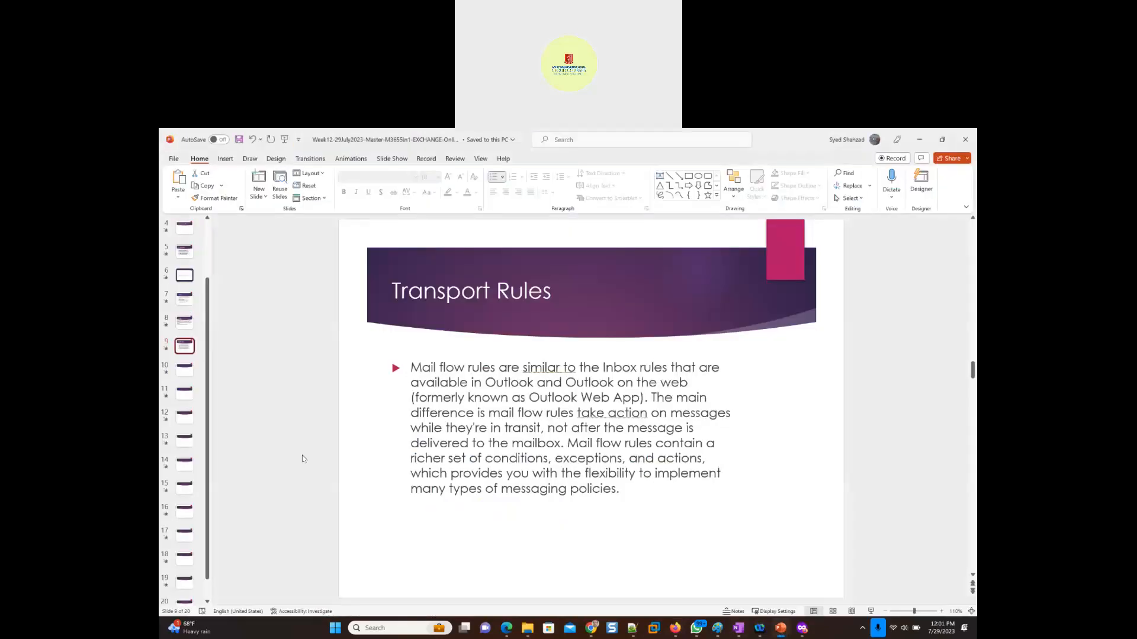
left_click(184, 369)
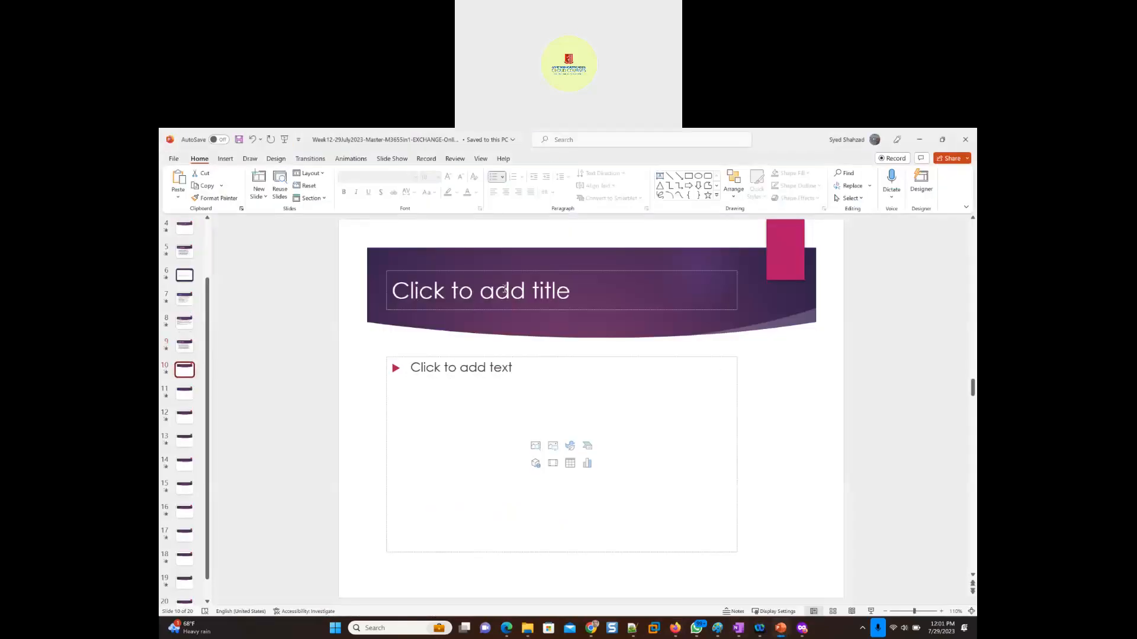
left_click(503, 291)
type("B")
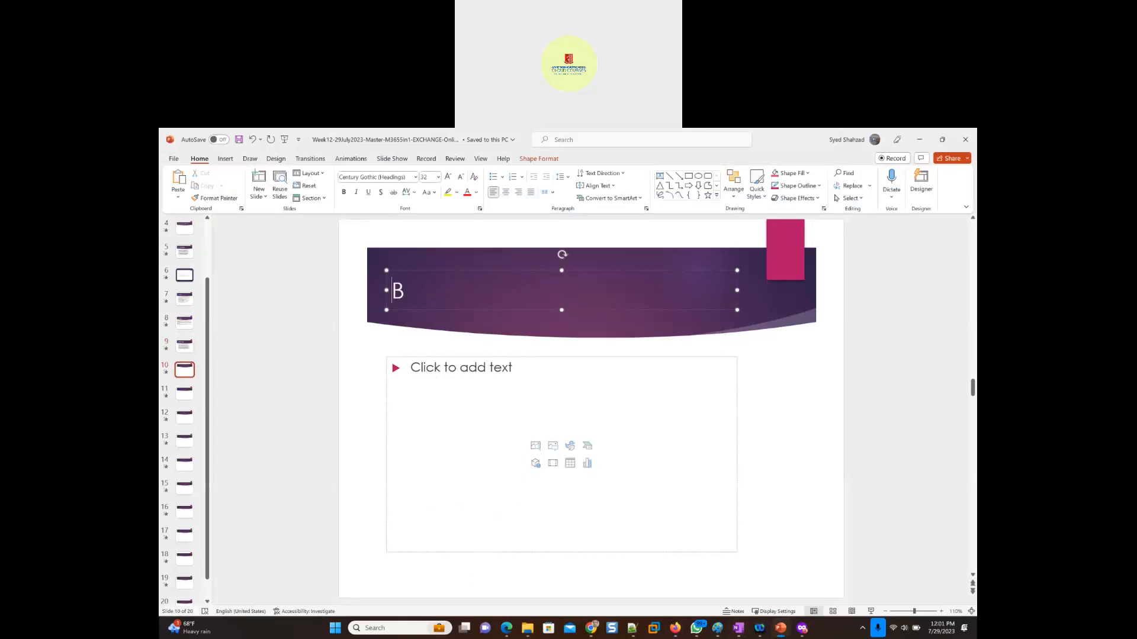
type("reak - Class Starts")
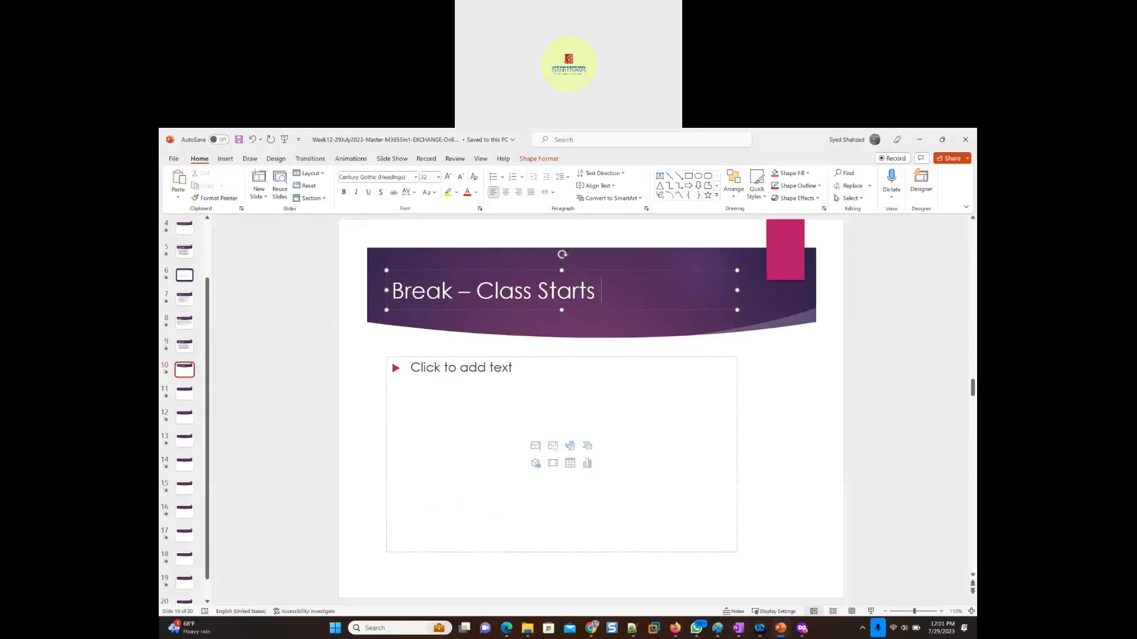
type(" 12:21")
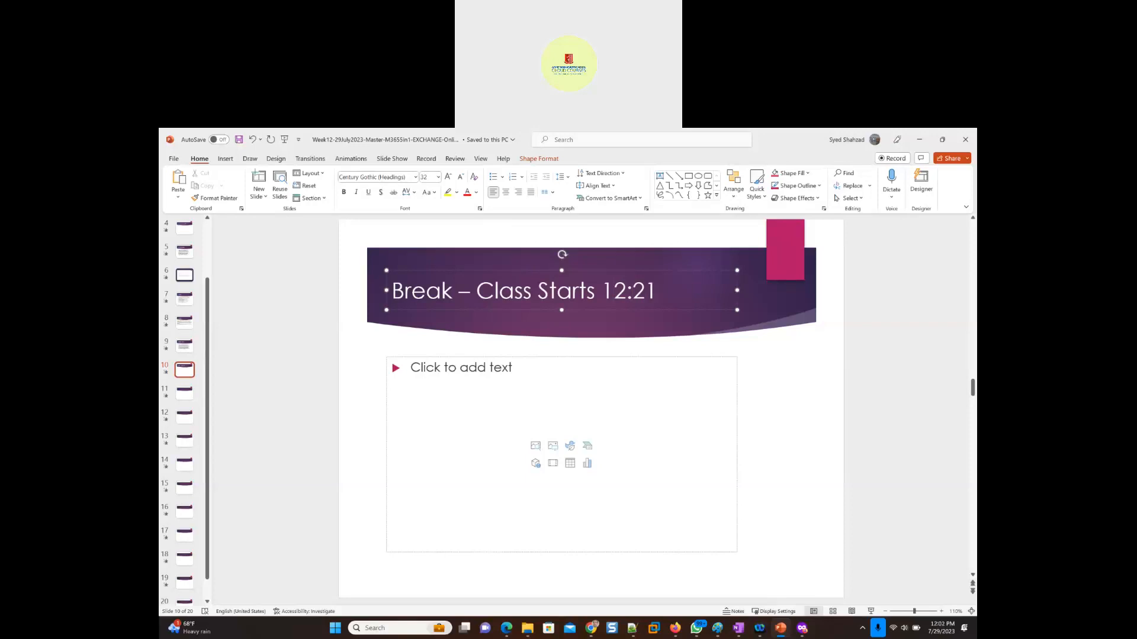
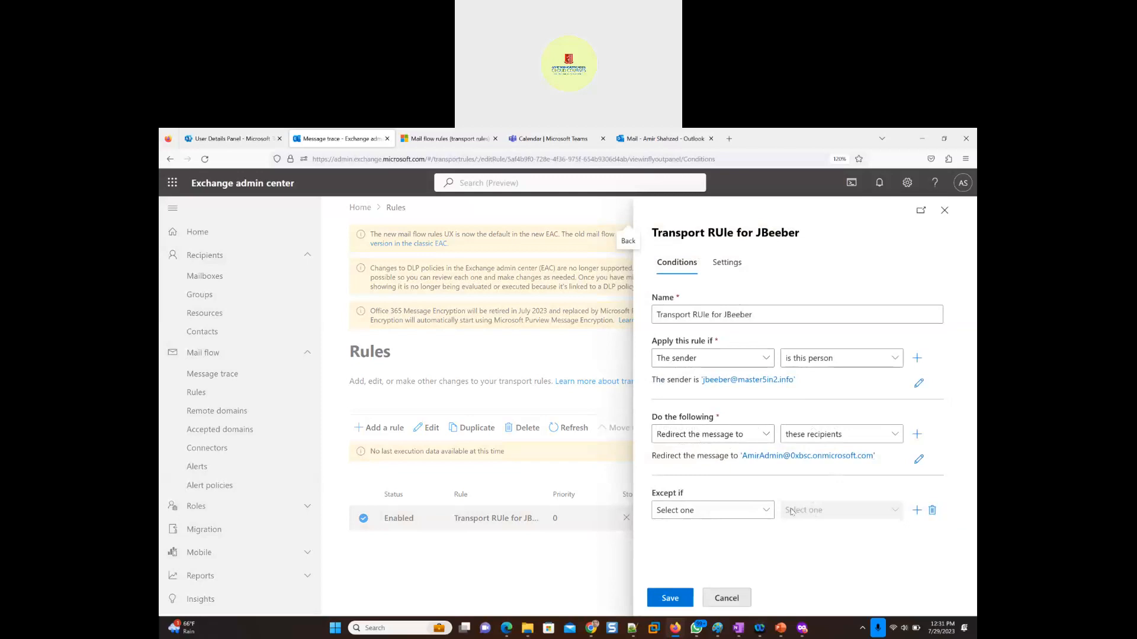
- Save the updated transport rule for the user and close the confirmation to return to Rules
left_click(669, 599)
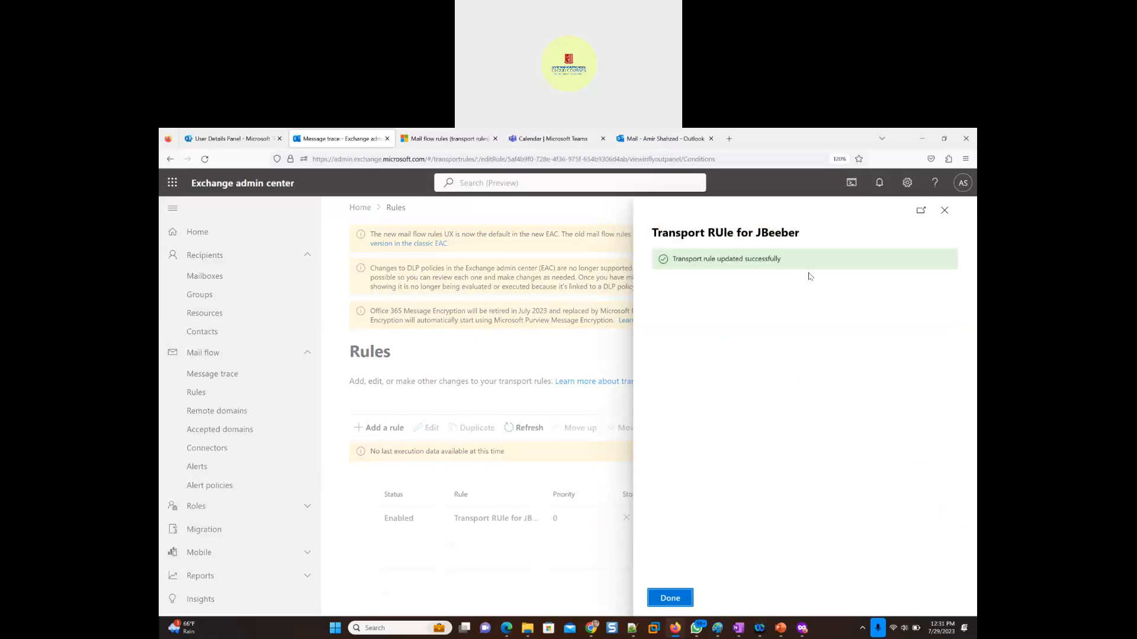
left_click(668, 598)
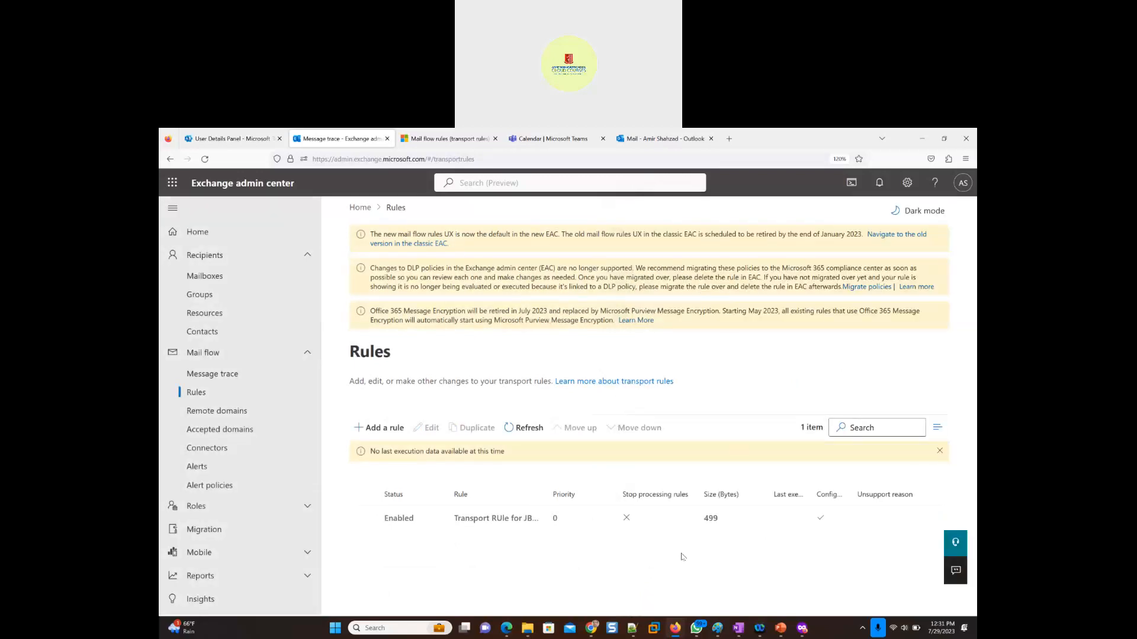
- Copy the test message's text line from the other user's Outlook mailbox
left_click(807, 630)
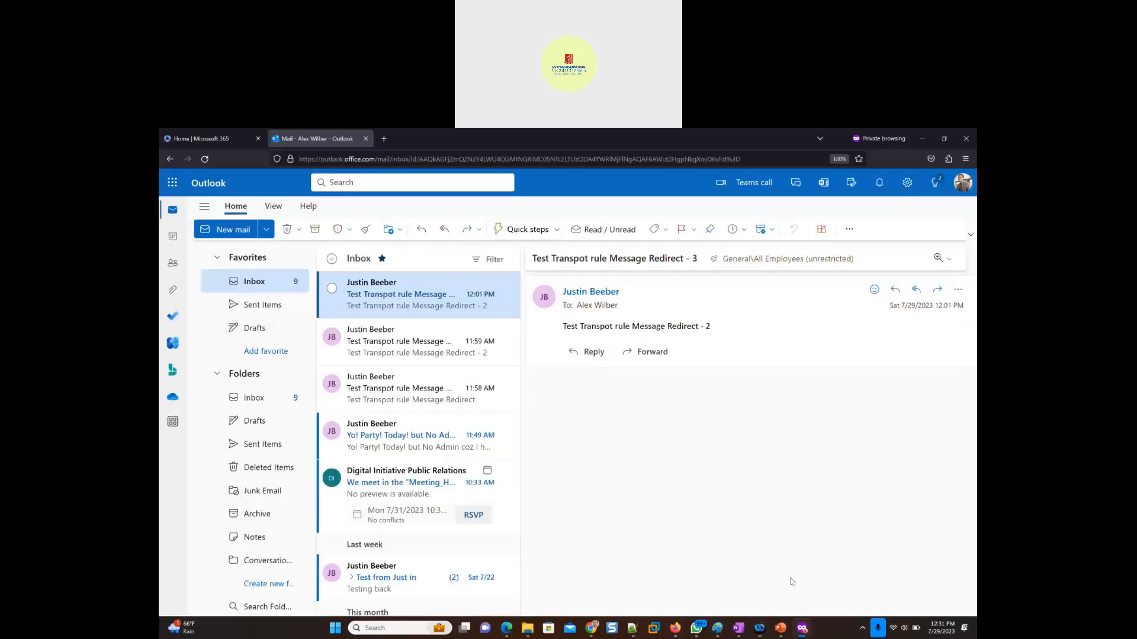
triple_click(609, 325)
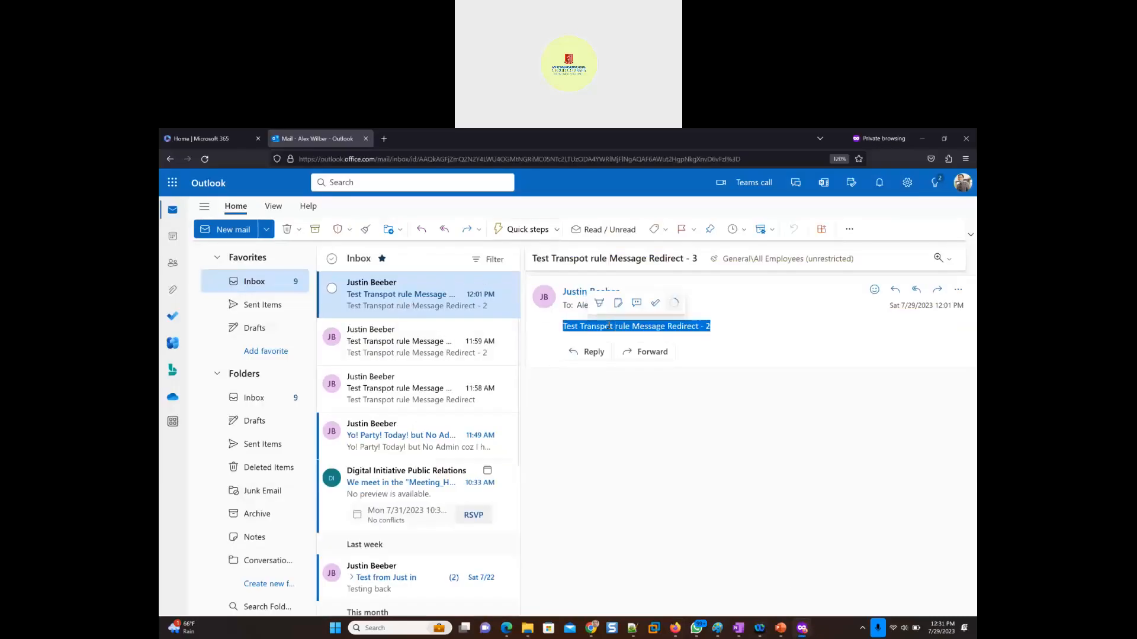
triple_click(608, 325)
key("ctrl+c")
- Email the mailbox owner 'Test Transpot rule Message Redirect - 3' as subject and body, and confirm the sending account
left_click(231, 231)
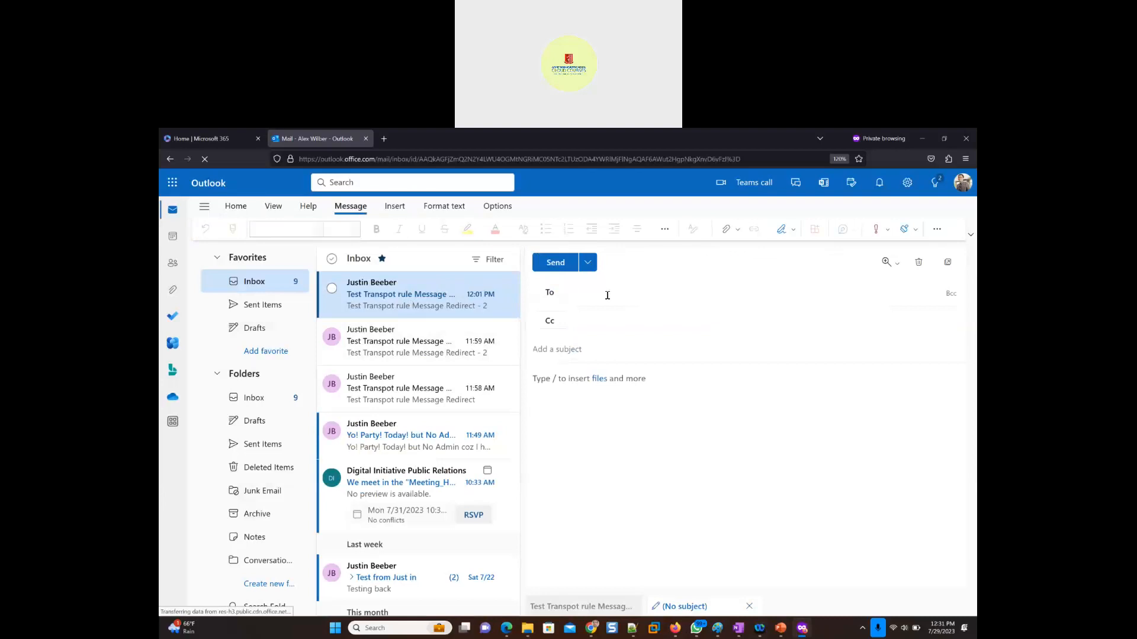
type("alex")
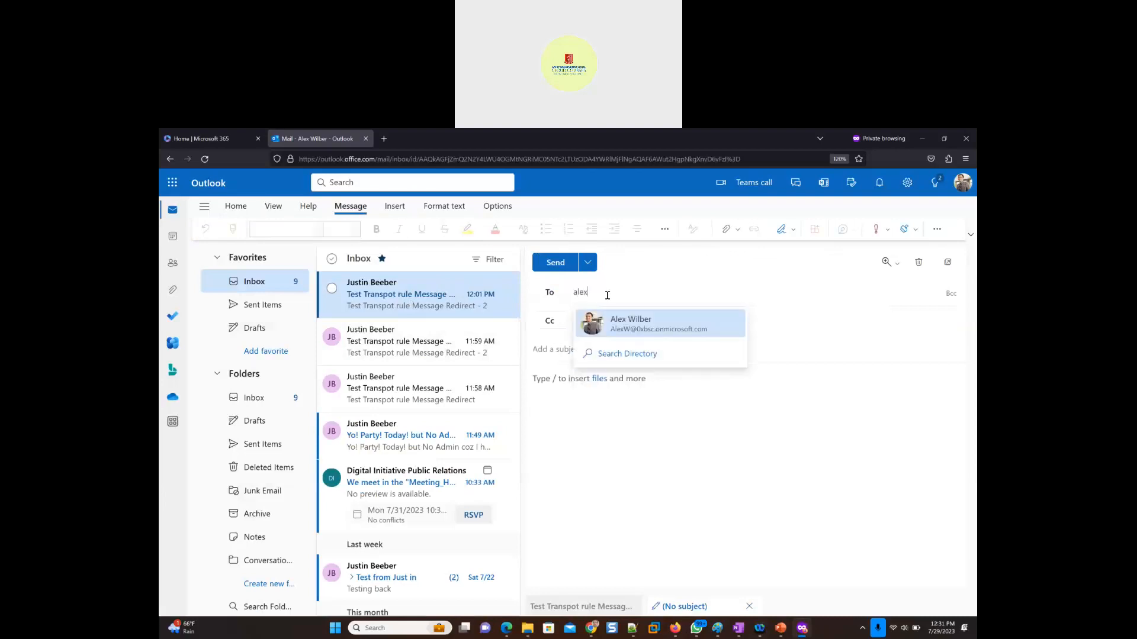
left_click(647, 327)
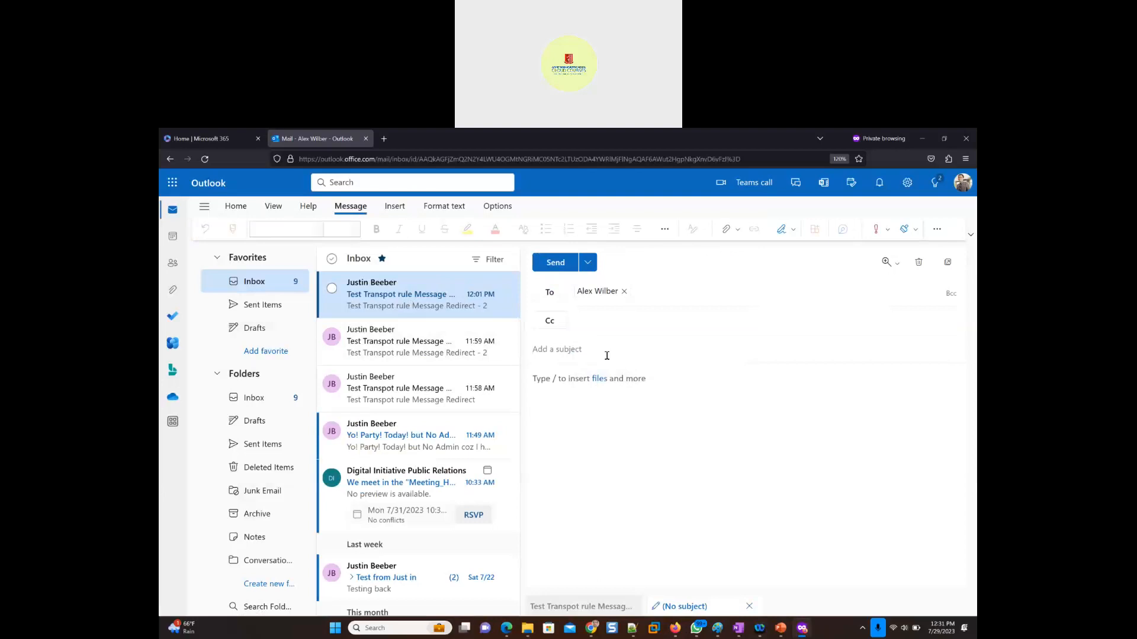
left_click(607, 355)
key("ctrl+v")
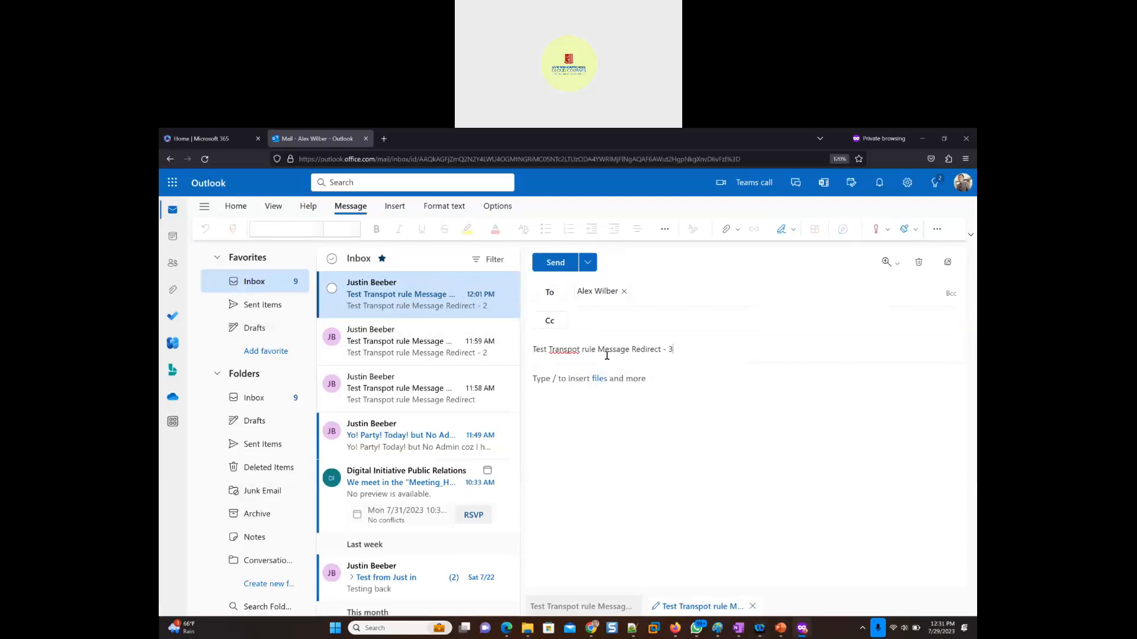
key("ctrl+a")
key("ctrl+c")
left_click(674, 403)
key("ctrl+v")
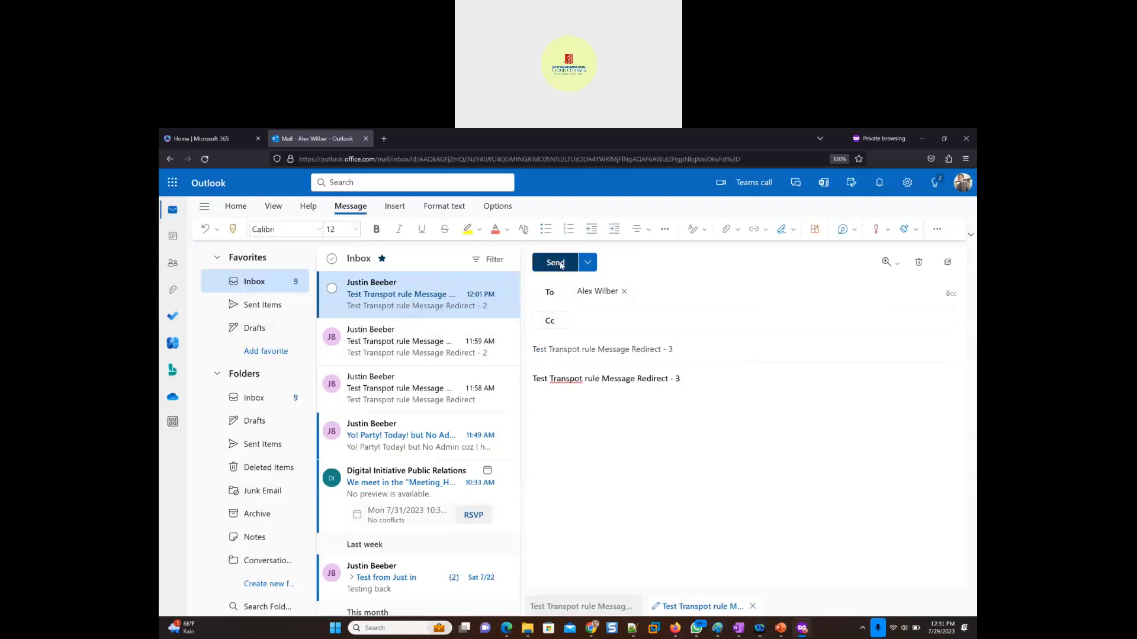
left_click(557, 263)
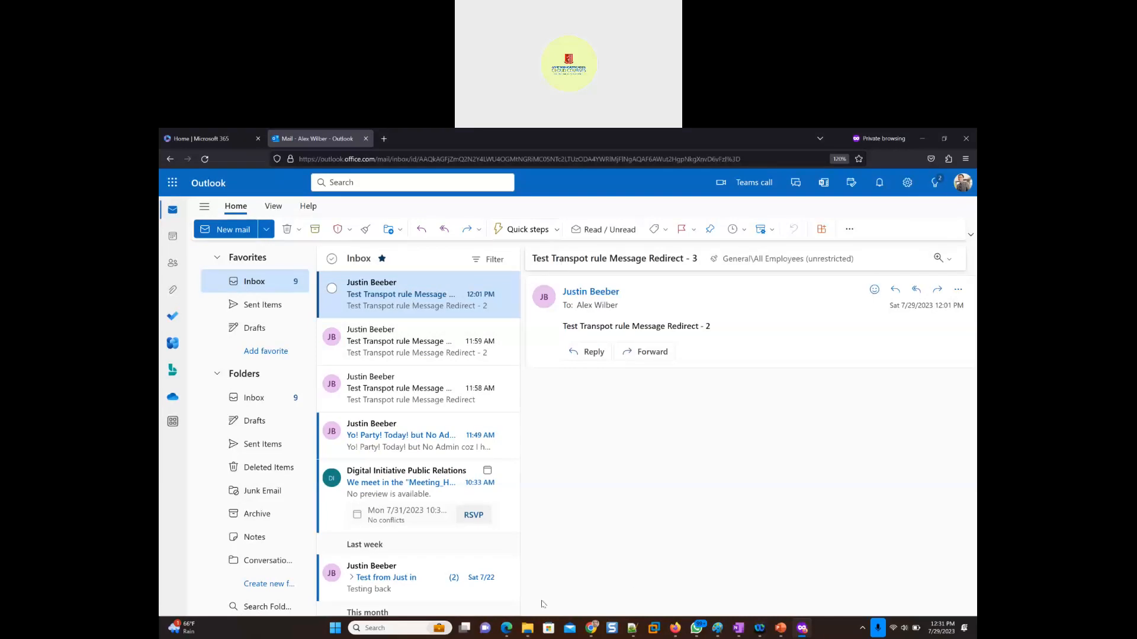
left_click(961, 188)
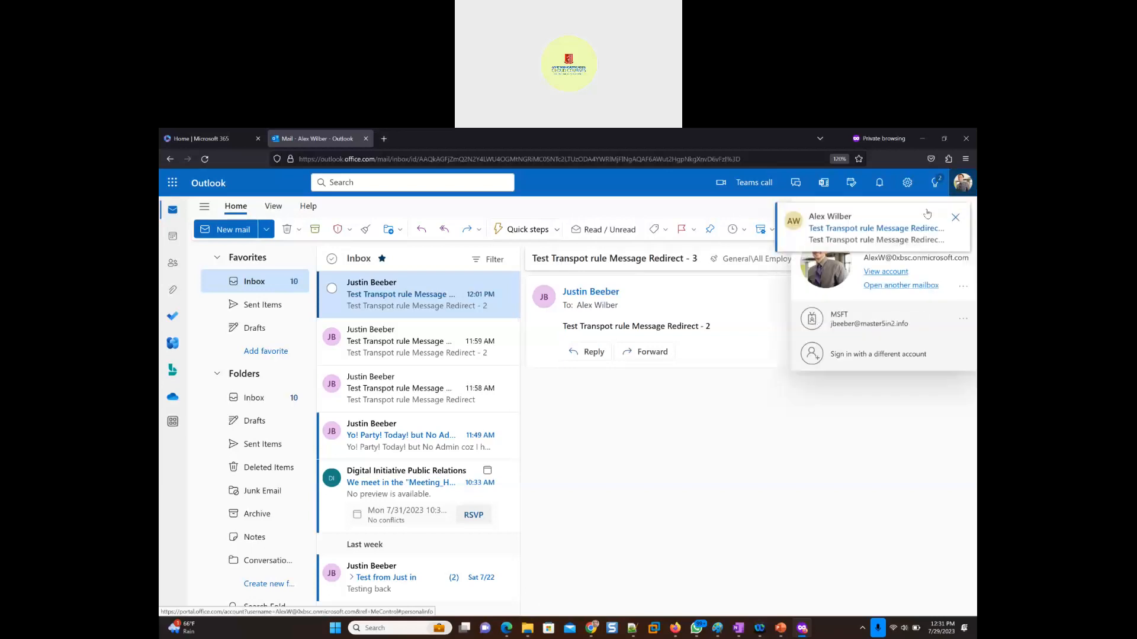
left_click(552, 405)
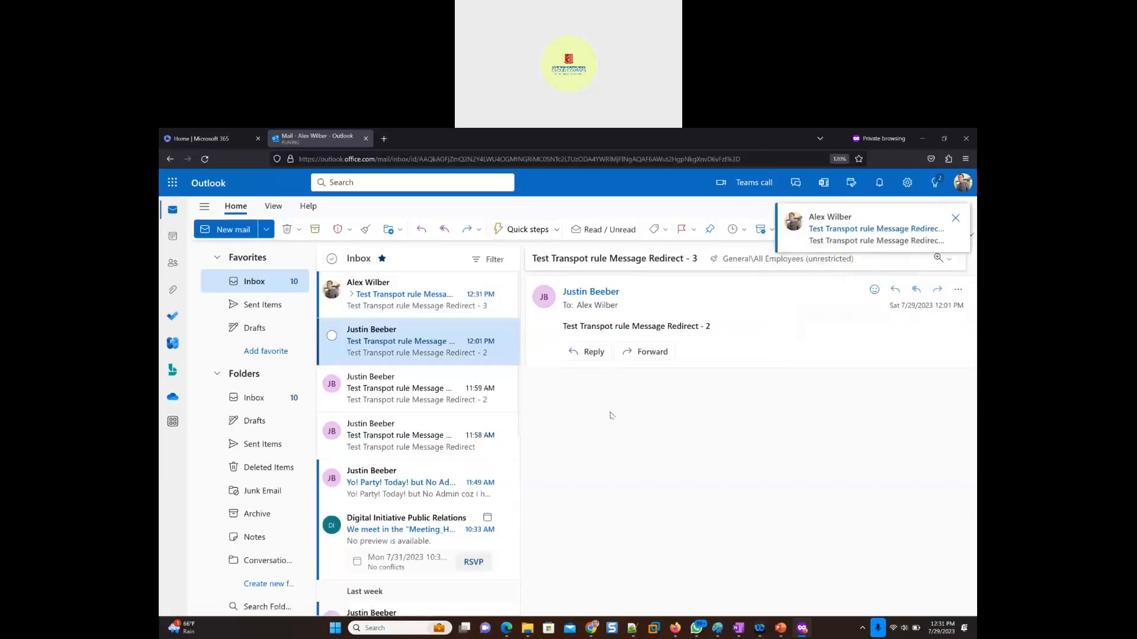
- From the rule-covered mailbox, send the user 'Test Transpot rule Message Redirect - 4' as subject and body
mouse_move(505, 632)
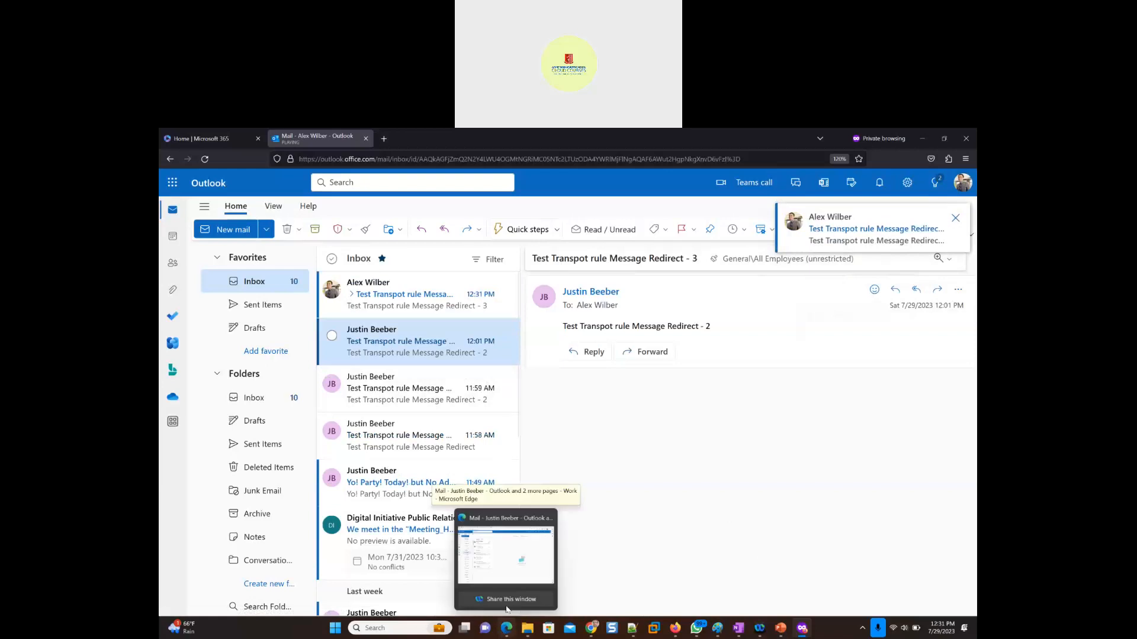
left_click(498, 557)
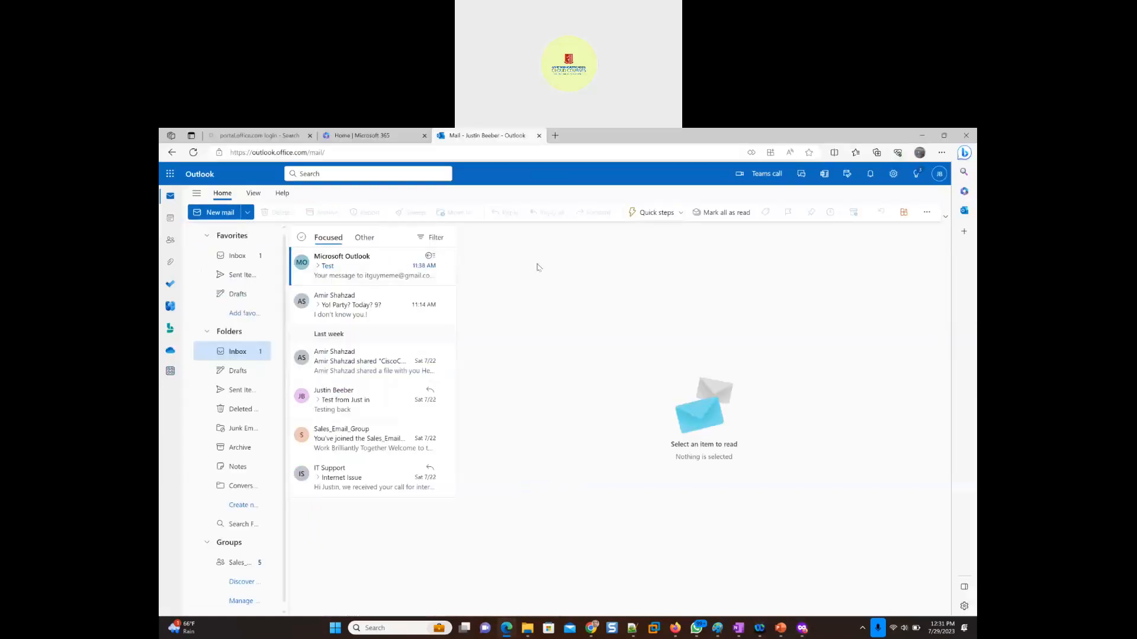
left_click(213, 215)
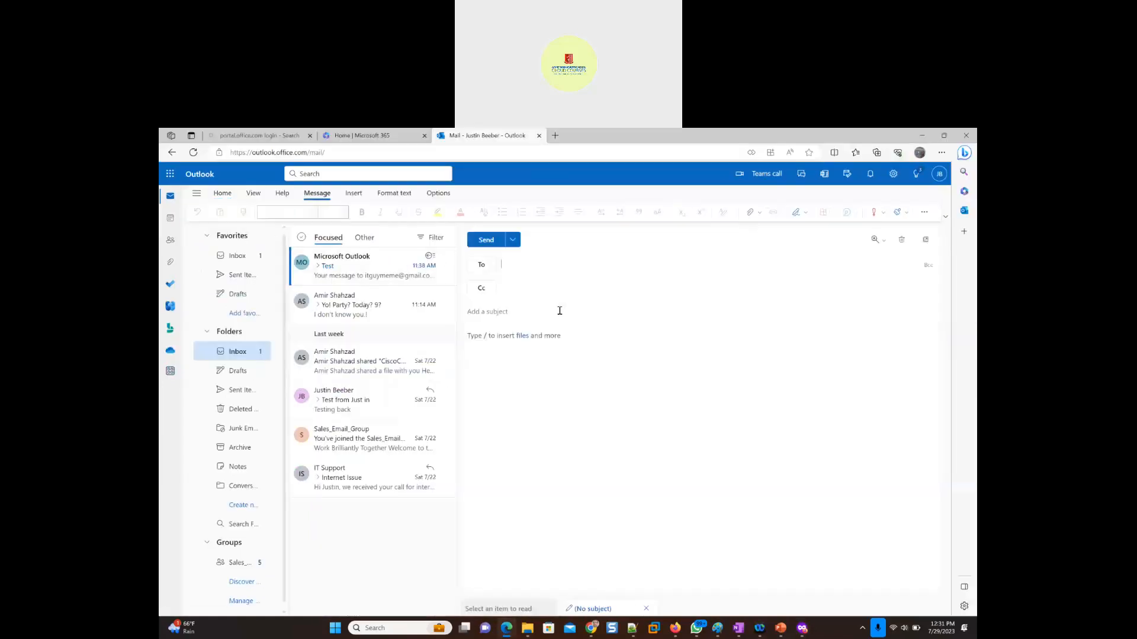
type("alex")
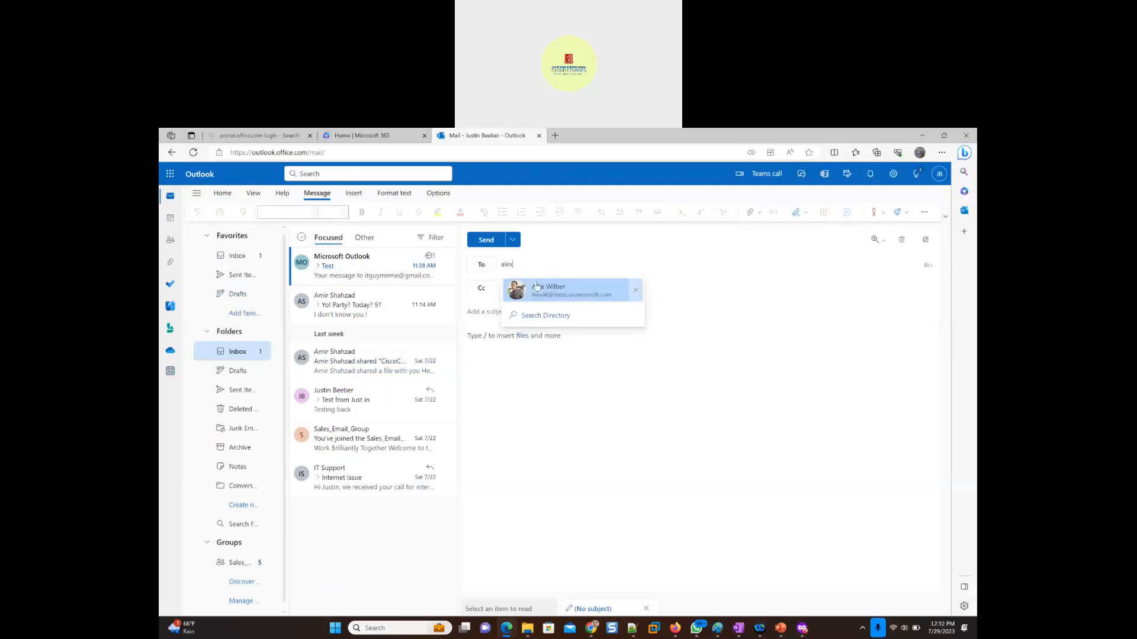
left_click(536, 286)
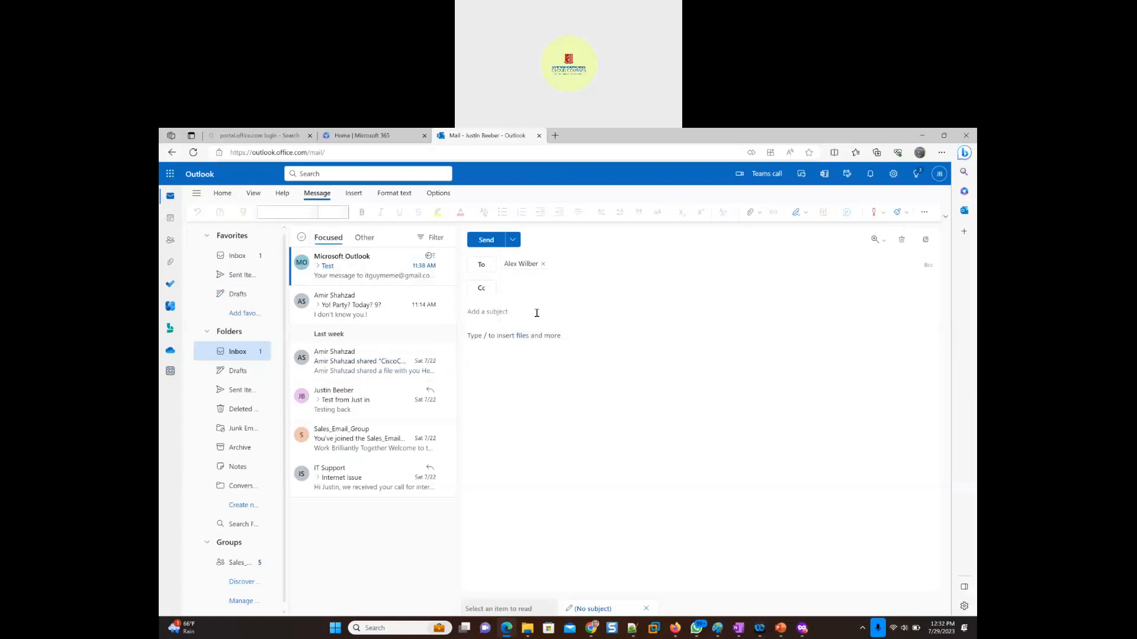
left_click(536, 313)
key("ctrl+v")
left_click(604, 374)
key("ctrl+v")
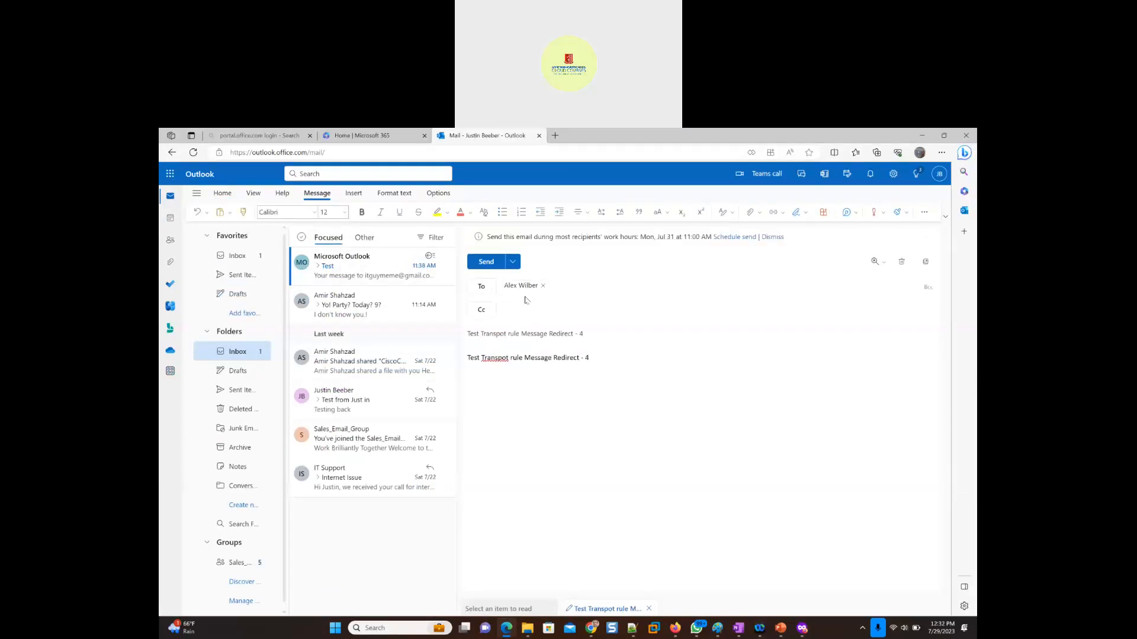
left_click(939, 173)
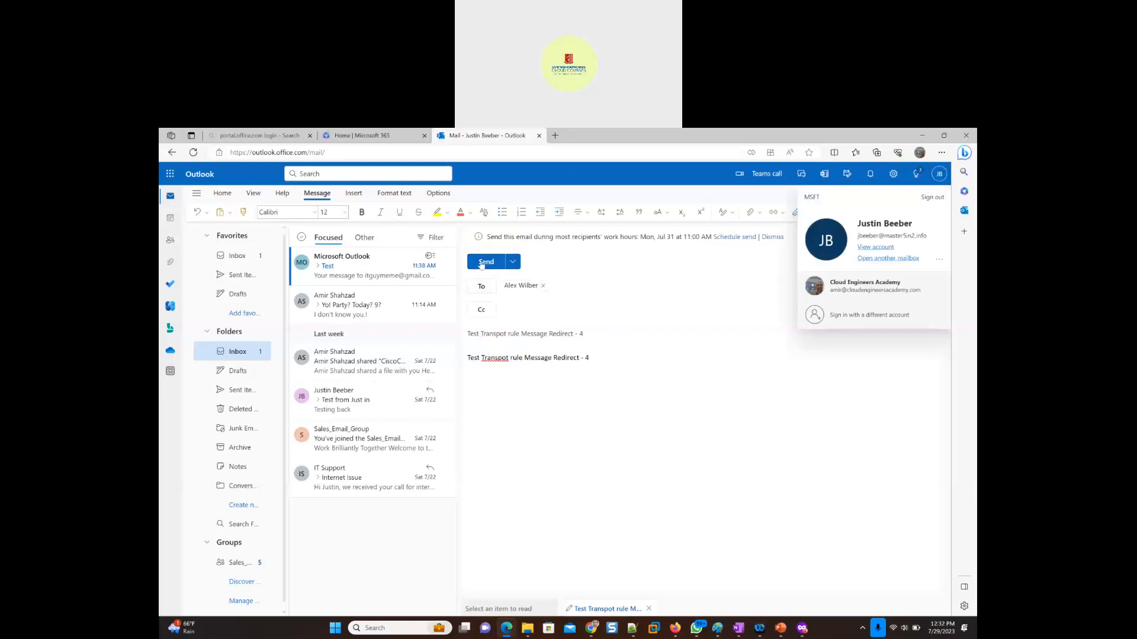
left_click(481, 262)
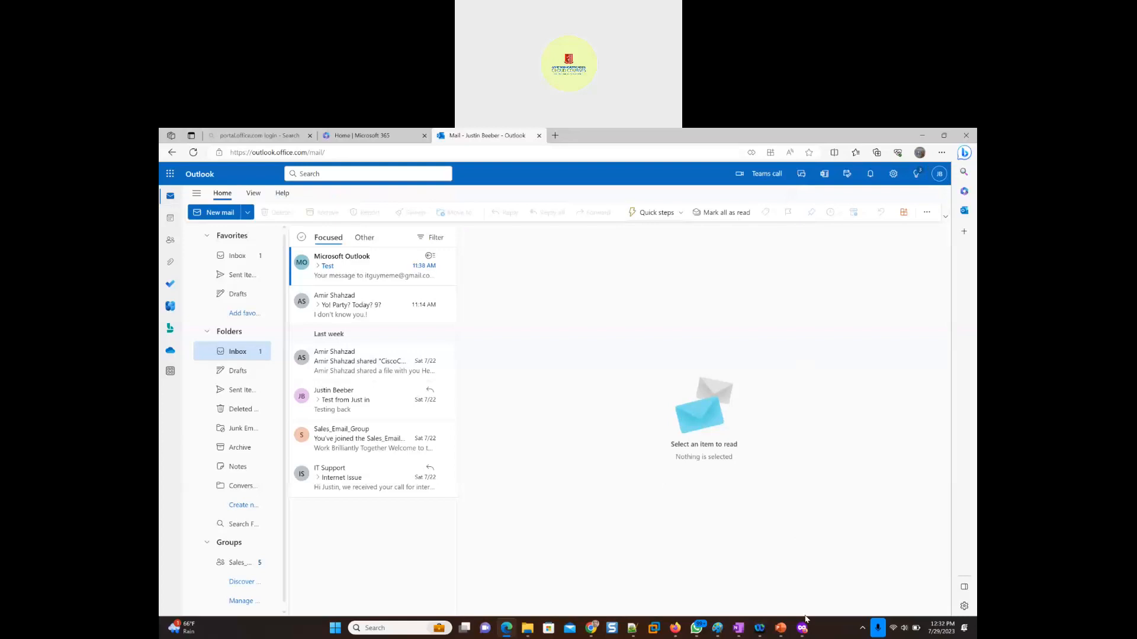
- Open the newly arrived test message in the recipient's Outlook mailbox
mouse_move(806, 635)
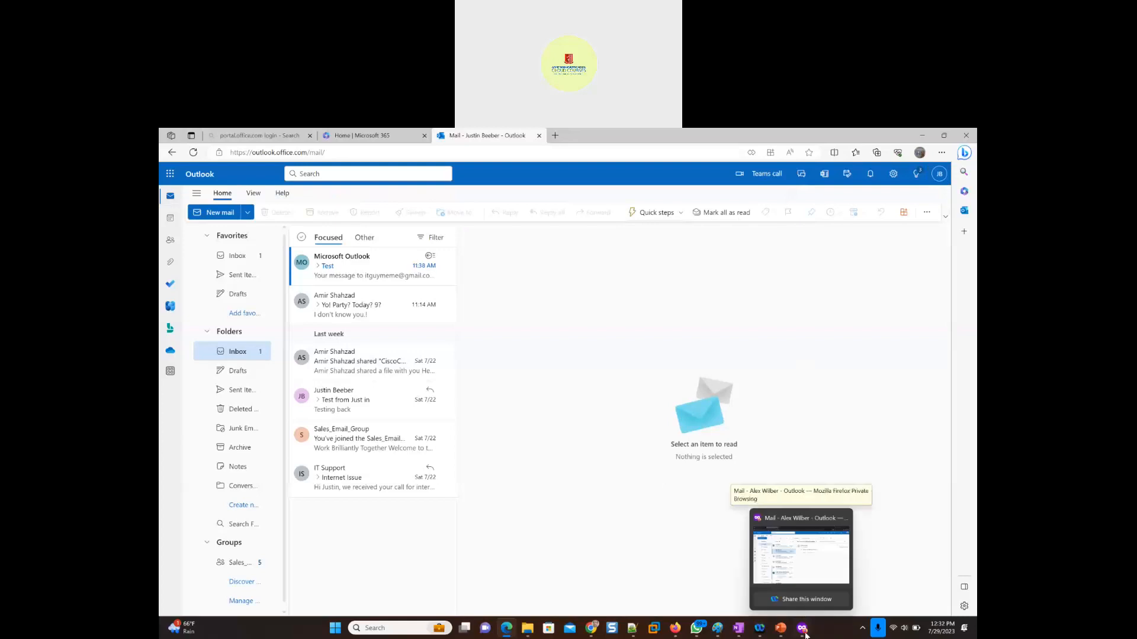
left_click(805, 635)
left_click(418, 308)
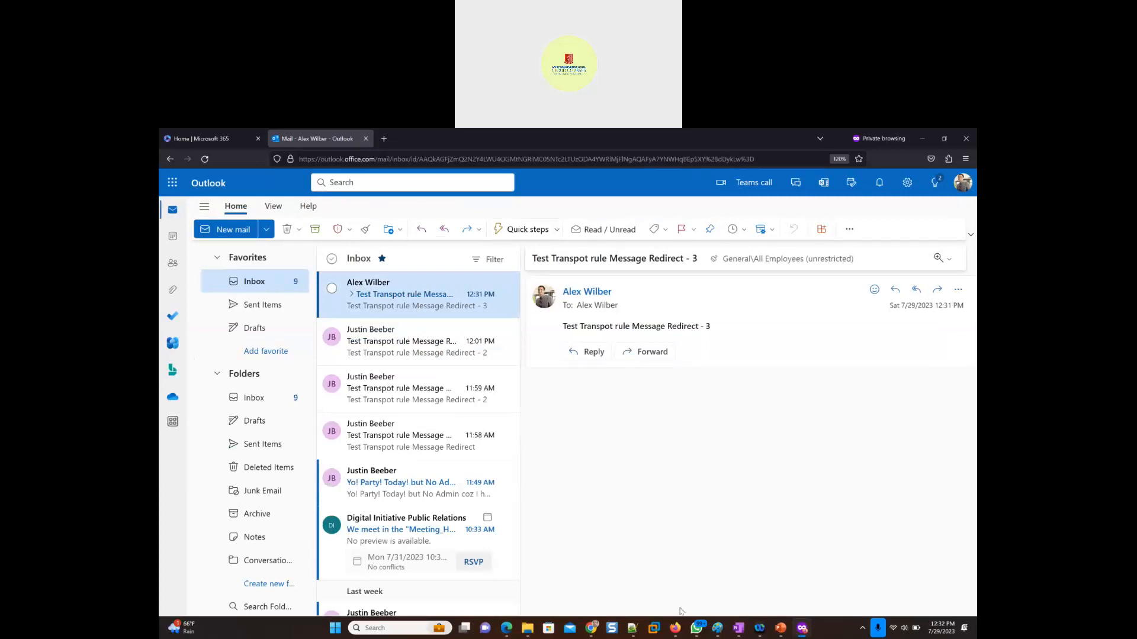
- In the admin's mailbox, open the redirected test email in Sales-Dept and verify the account
left_click(676, 628)
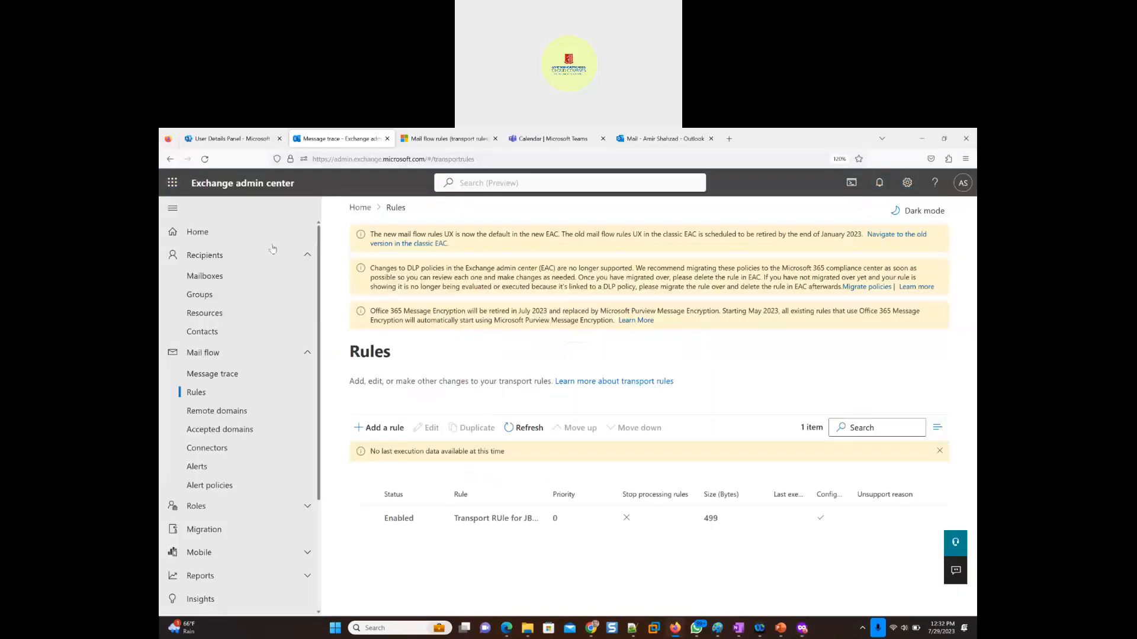
left_click(676, 141)
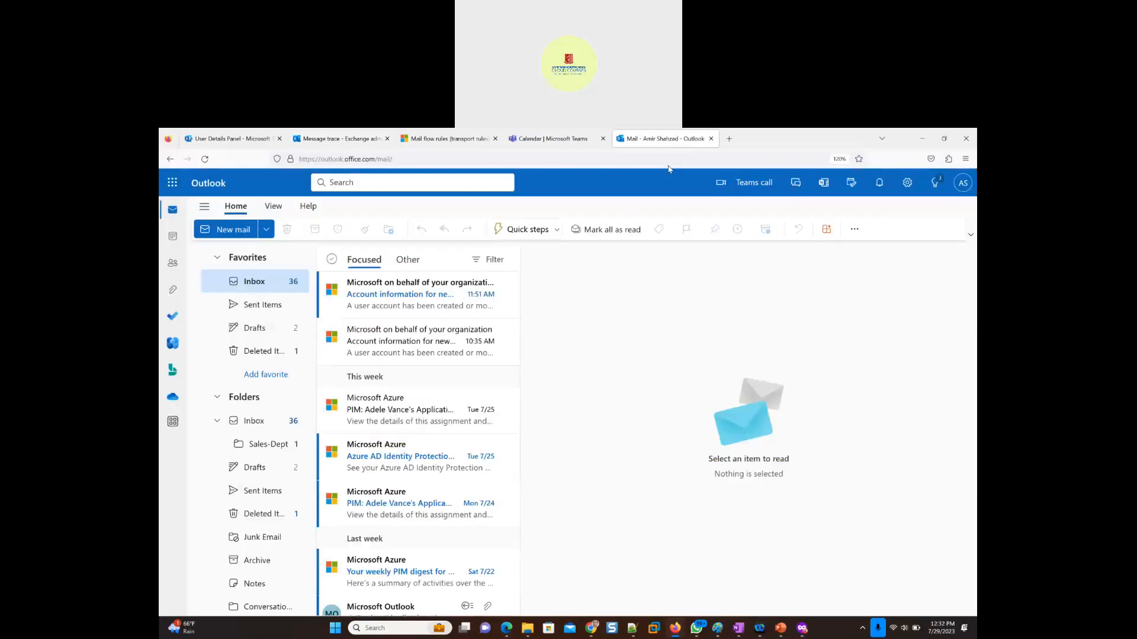
left_click(261, 446)
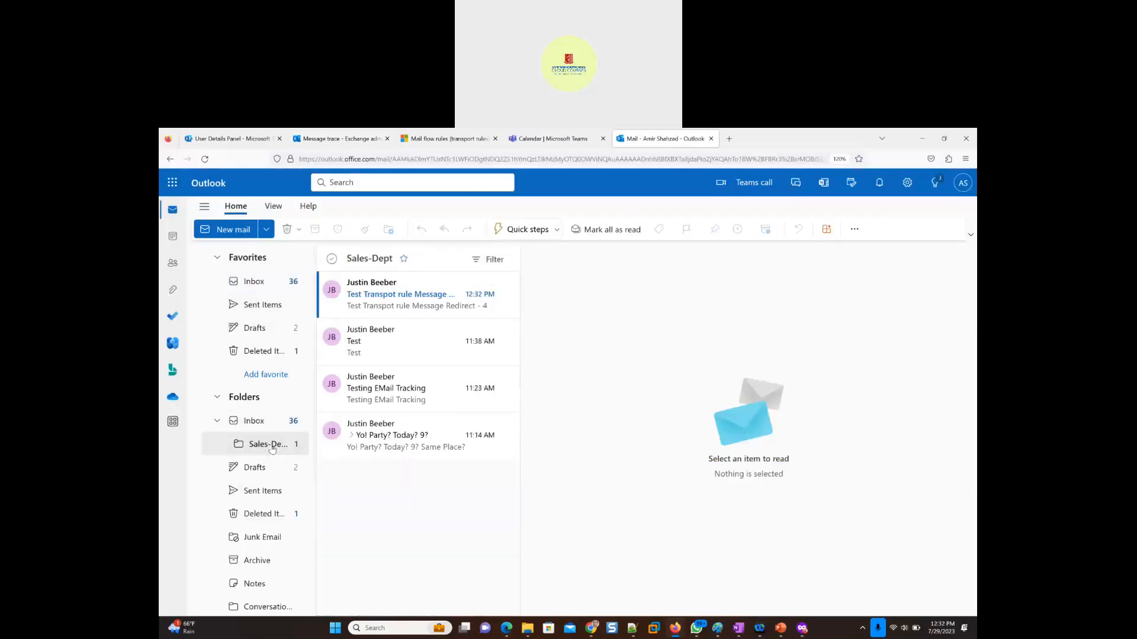
left_click(372, 299)
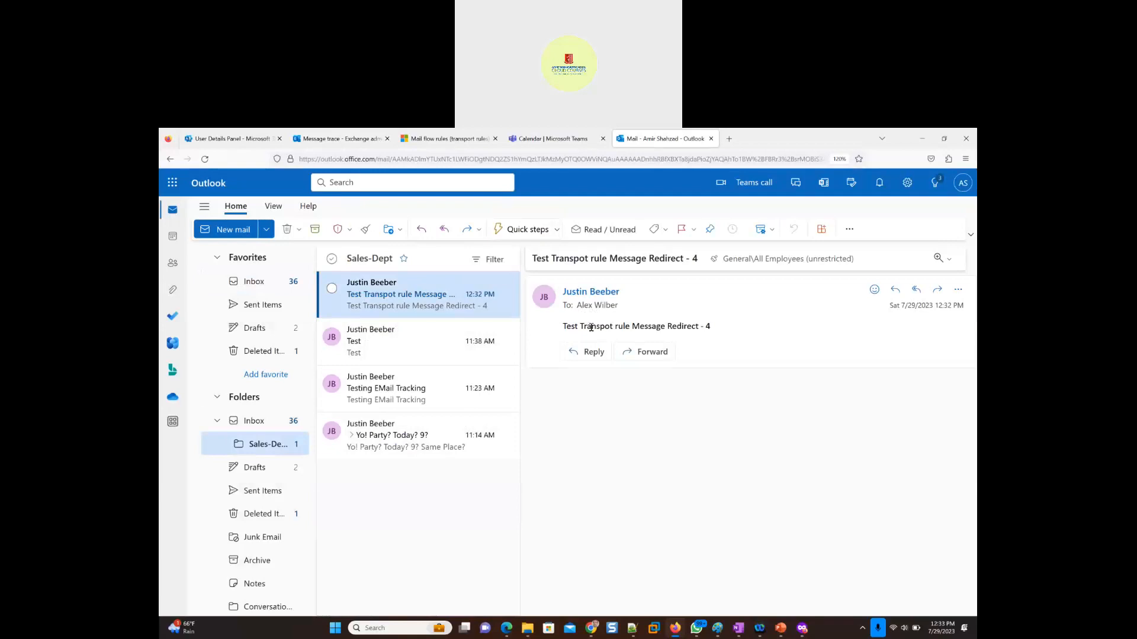
left_click(963, 183)
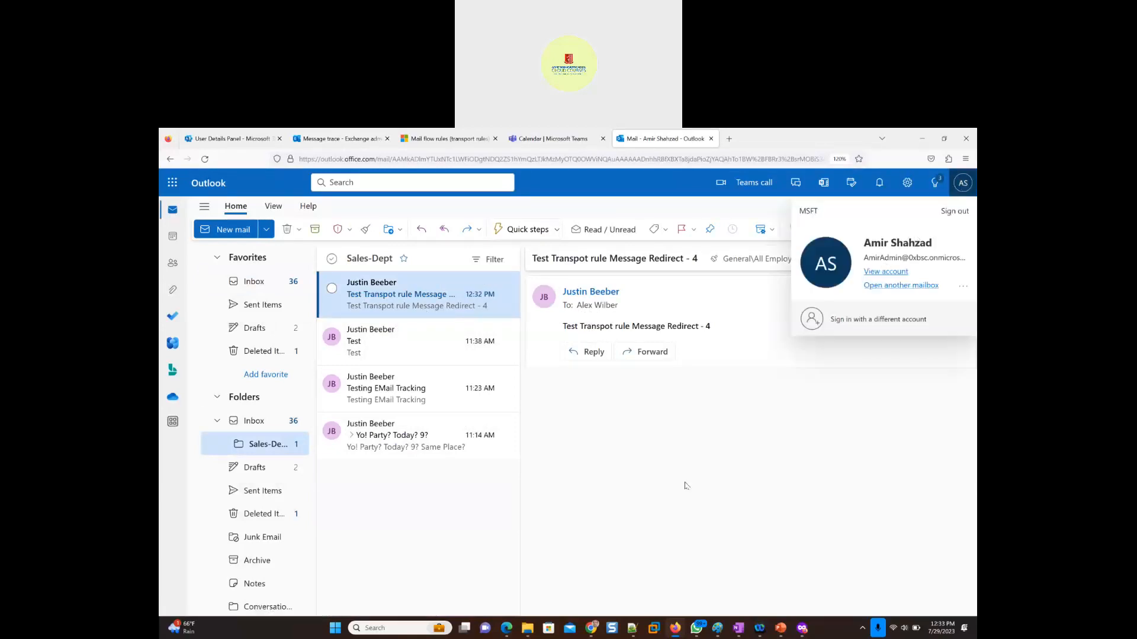
left_click(642, 474)
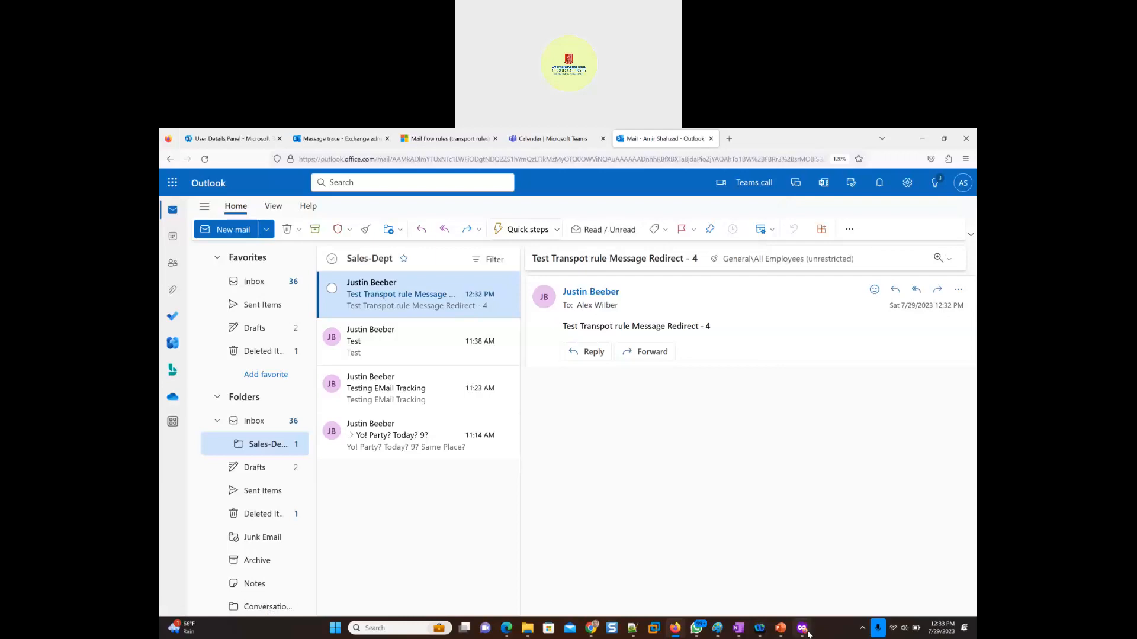
left_click_drag(710, 326, 639, 327)
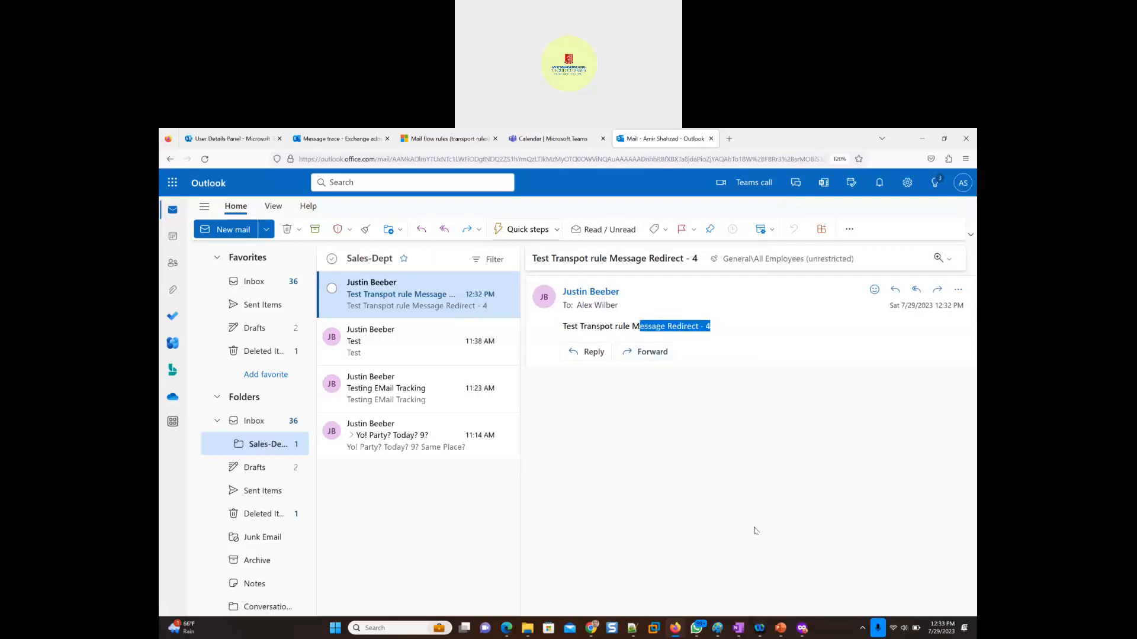
mouse_move(802, 628)
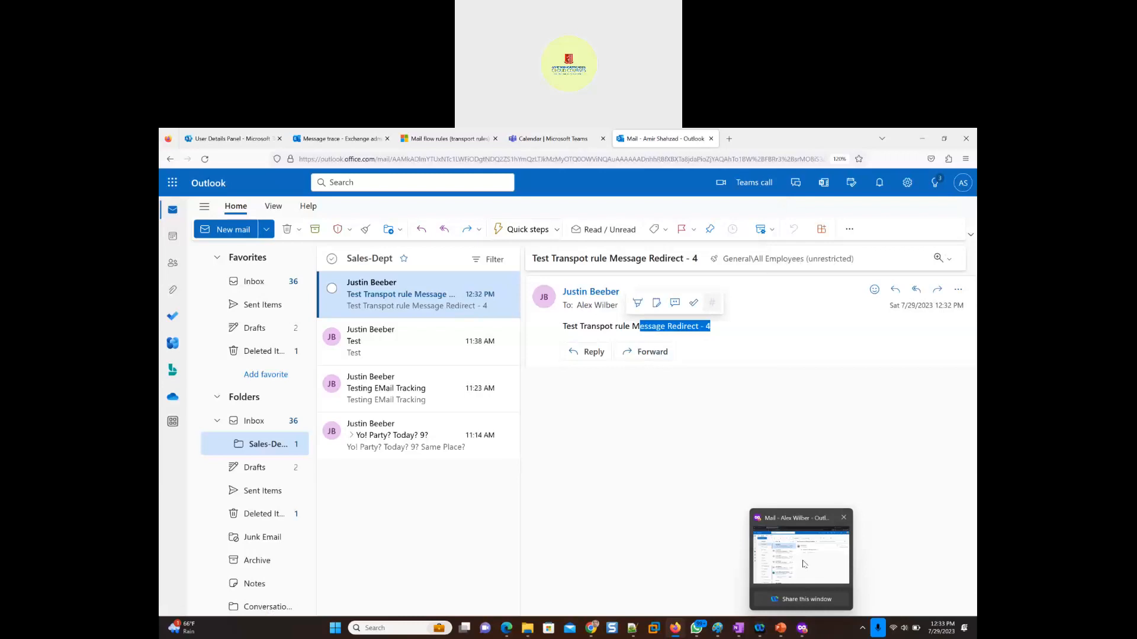
left_click(804, 563)
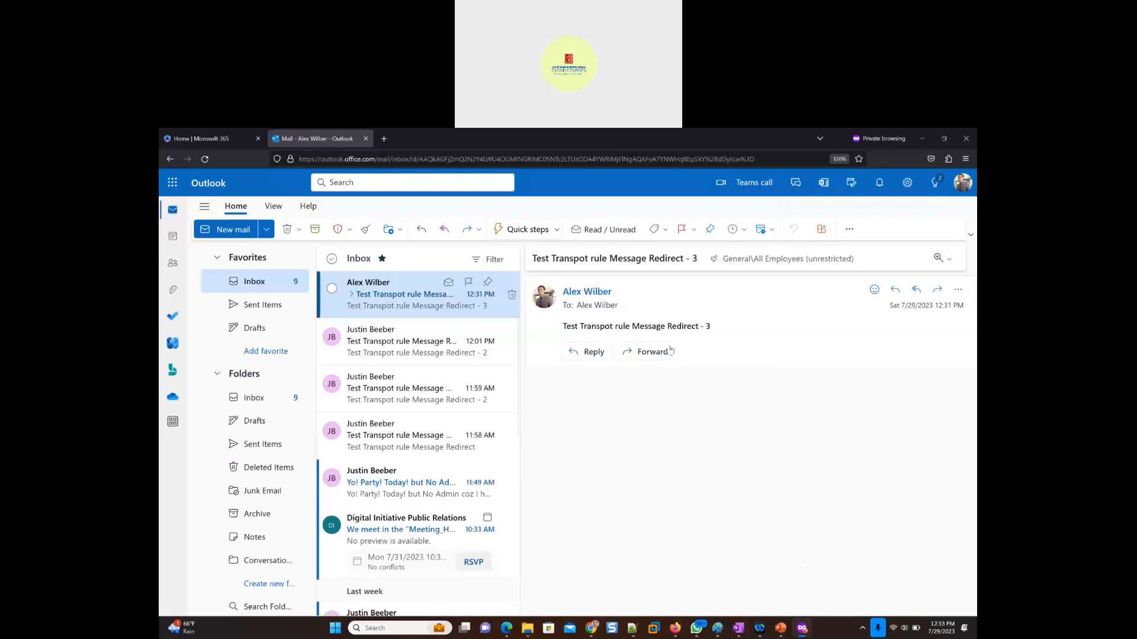
- Check the message's sequence number, then return to the admin's mailbox and the Exchange rules tab
left_click_drag(718, 329, 705, 327)
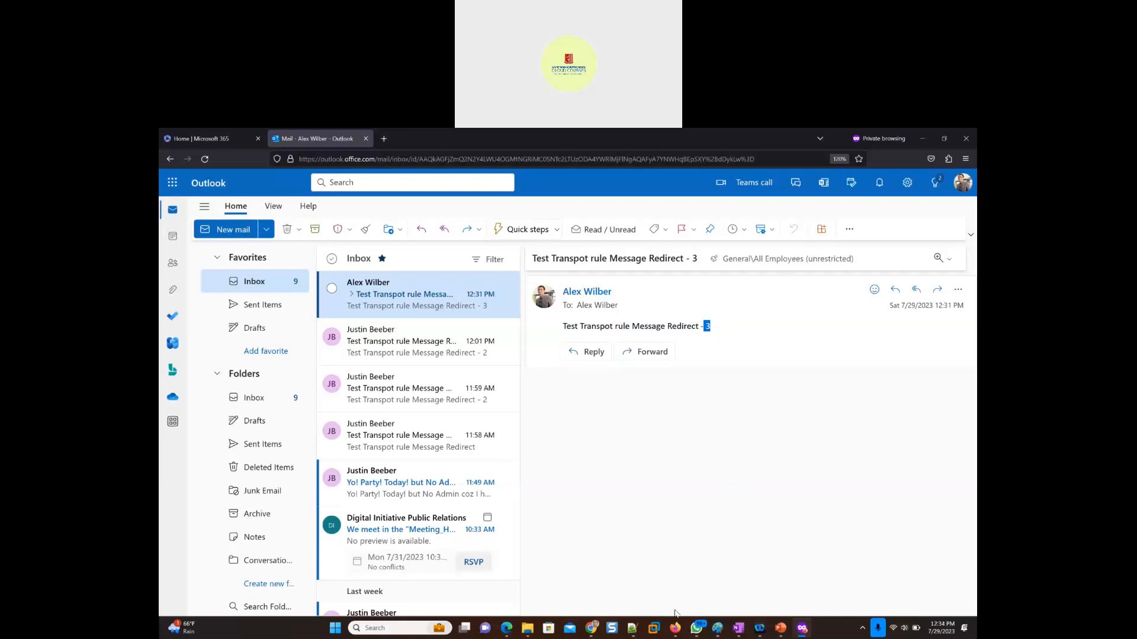
mouse_move(675, 633)
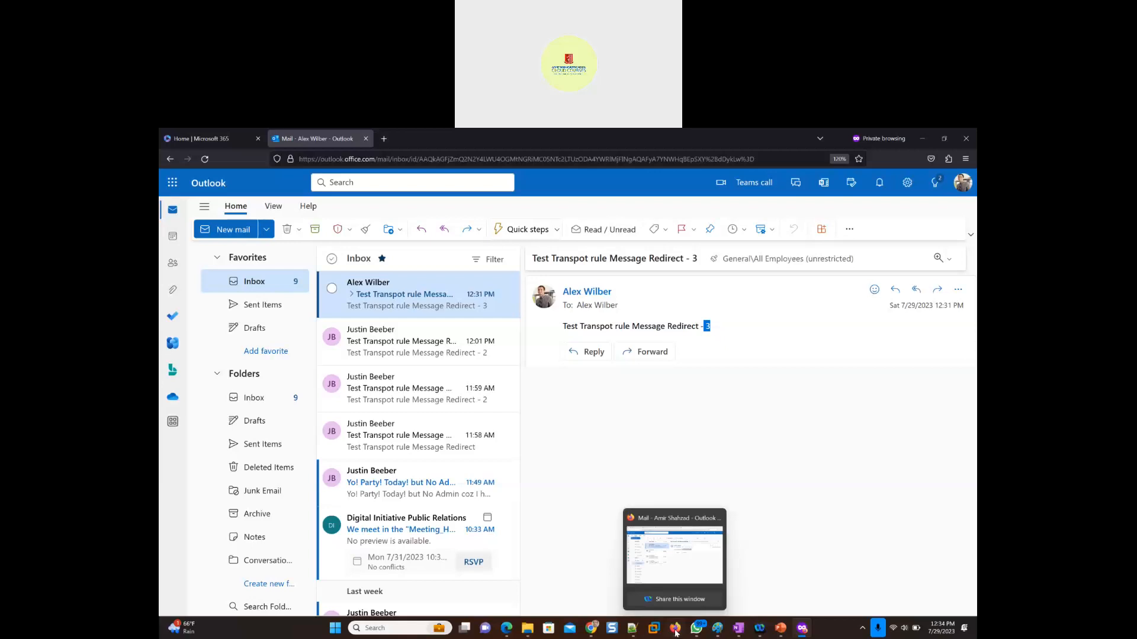
left_click(689, 567)
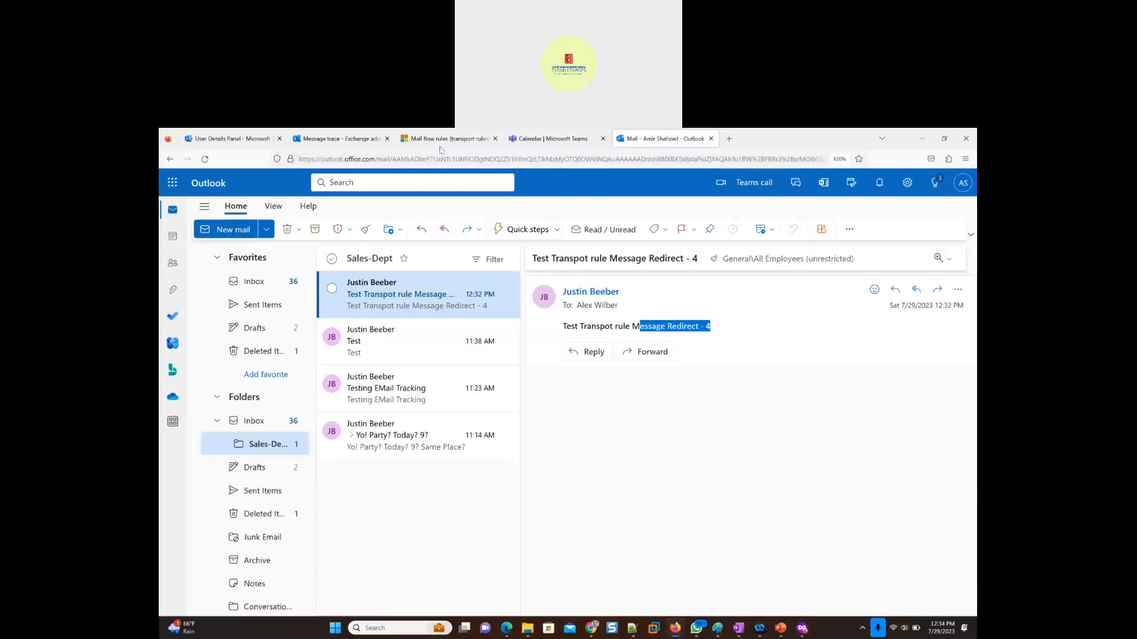
left_click(326, 140)
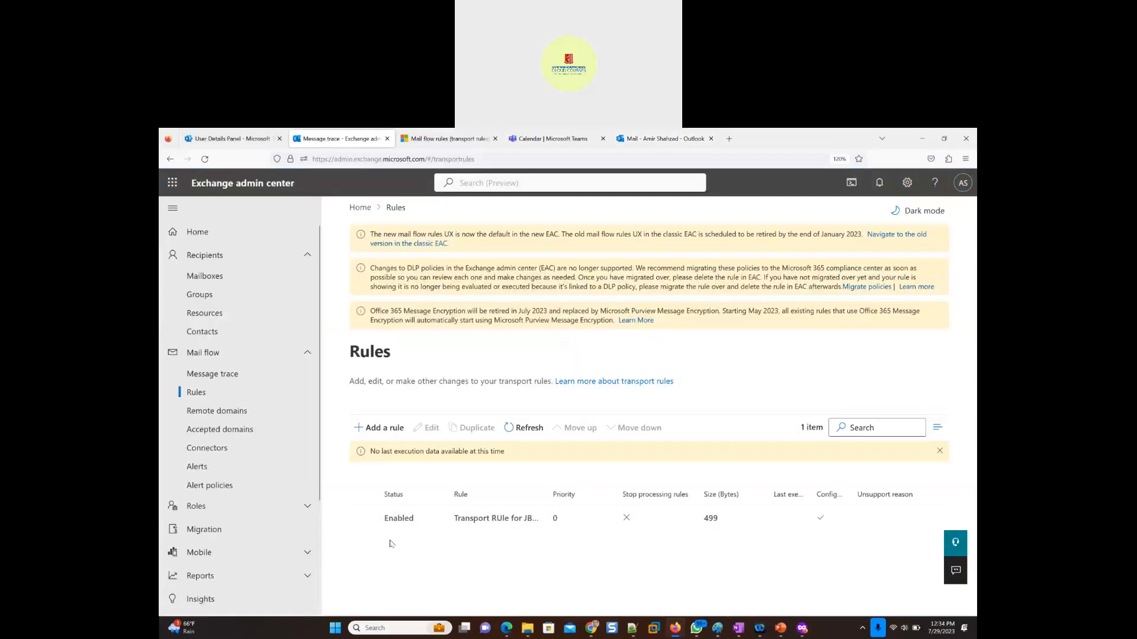
- Create a new rule with the 'Forward the message for approval' action, named Message Approval Rule for the sender
left_click(380, 427)
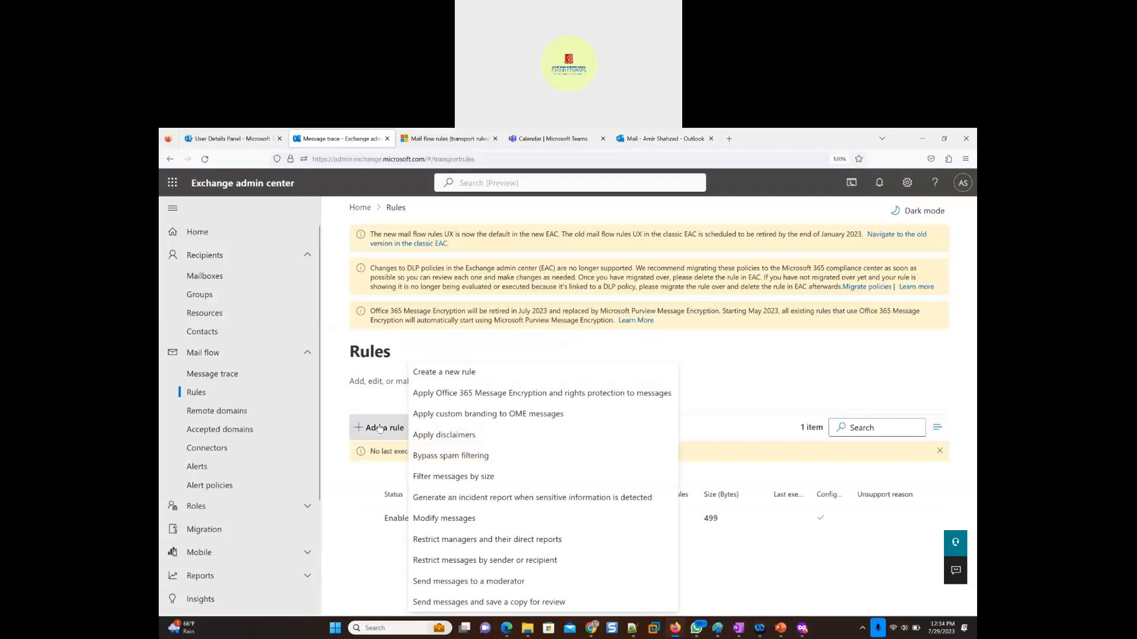
left_click(450, 374)
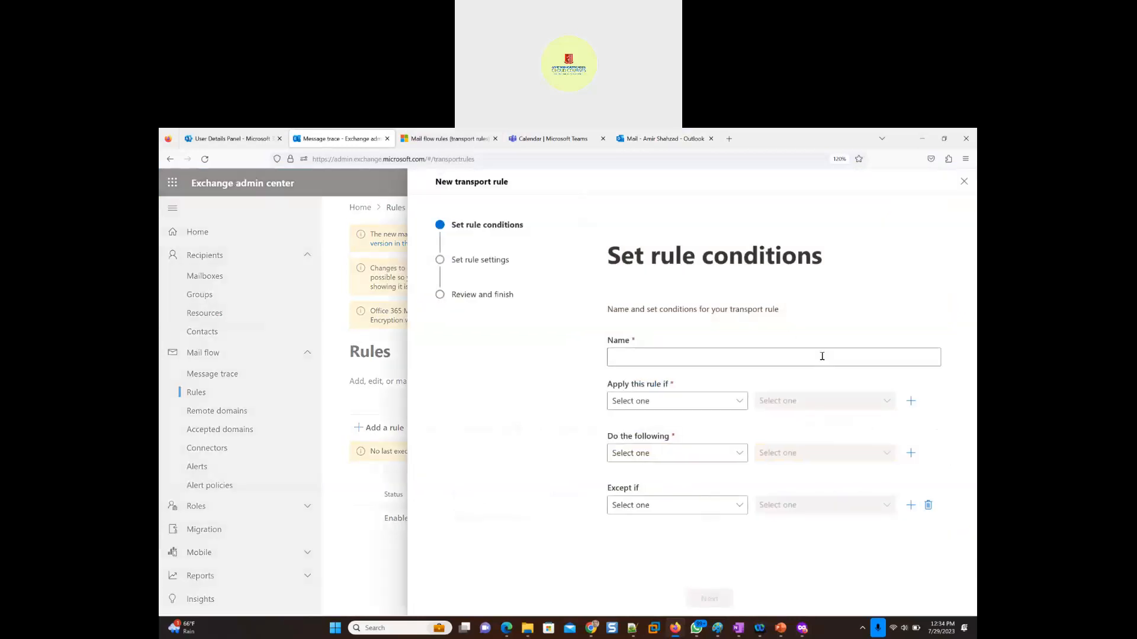
left_click(741, 454)
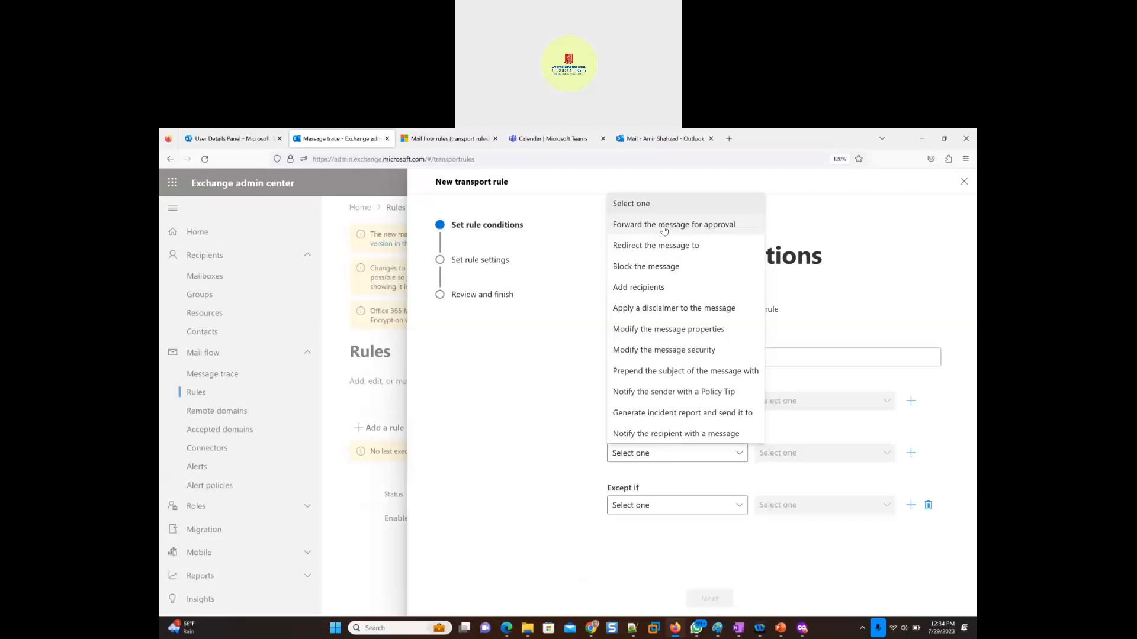
left_click(673, 231)
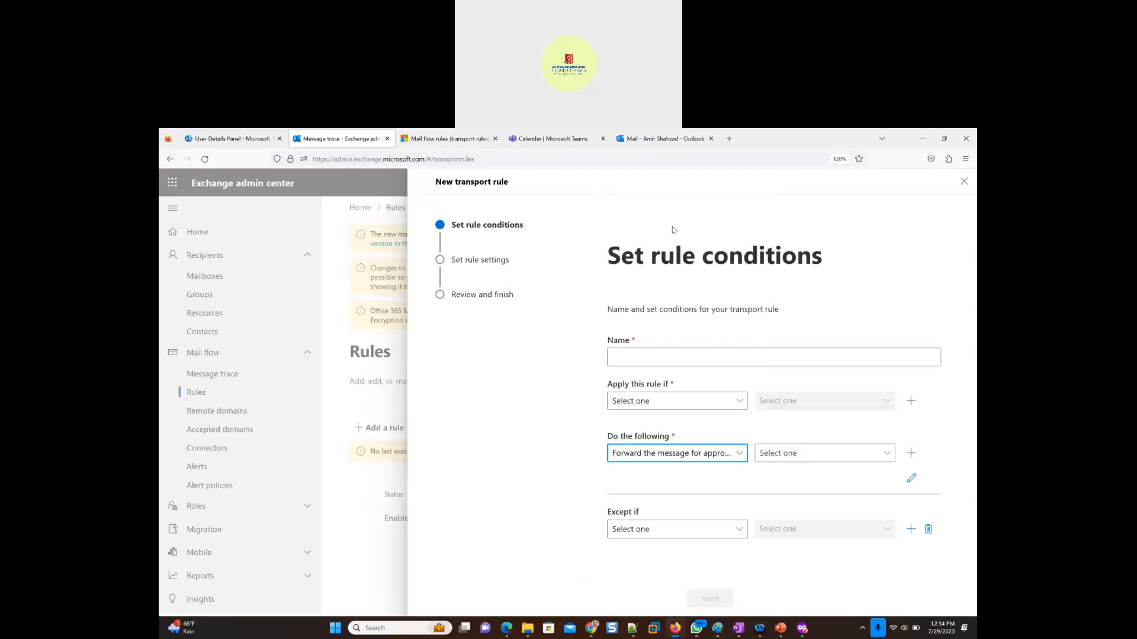
left_click(643, 354)
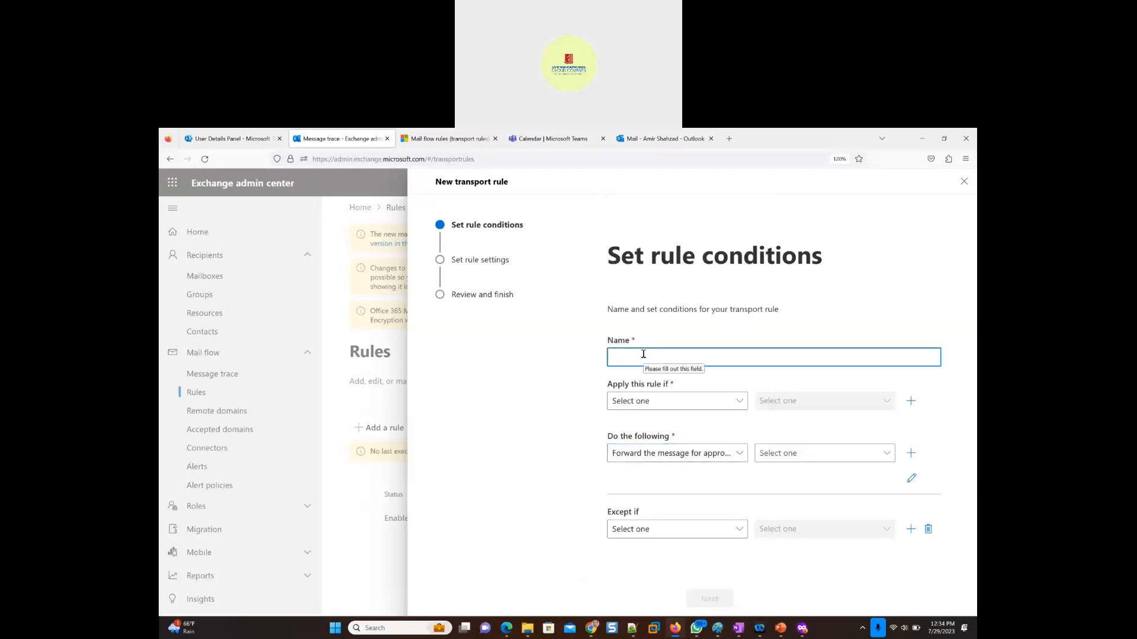
type("Message Approval Rule for Alex")
- Set the rule to apply when the sender is this person, choosing the intended user
left_click(740, 403)
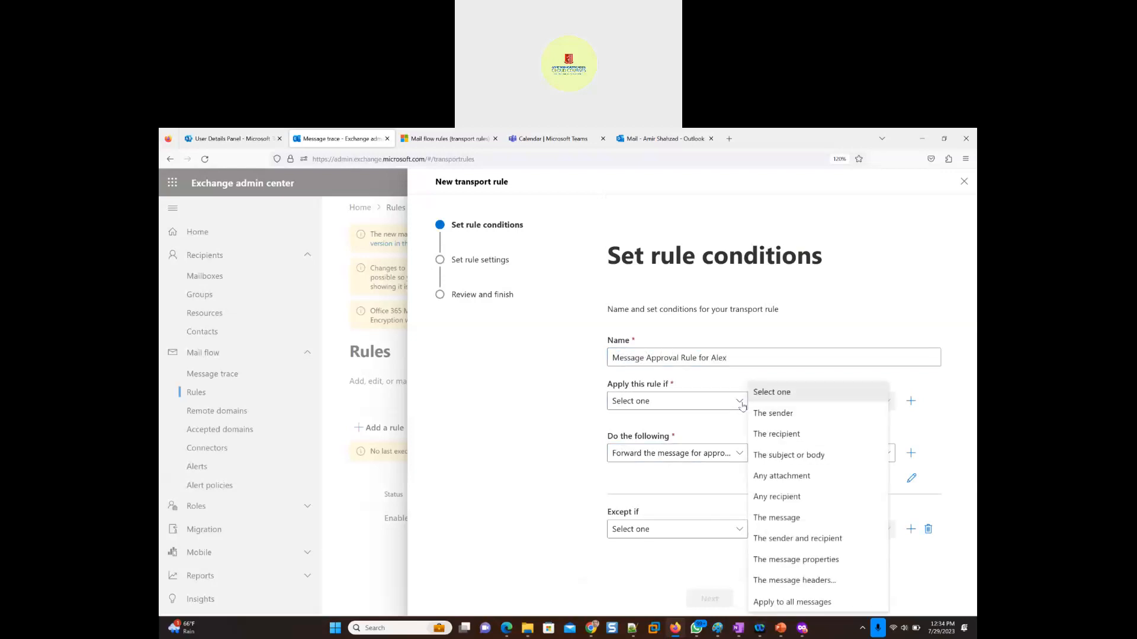
left_click(771, 413)
left_click(869, 405)
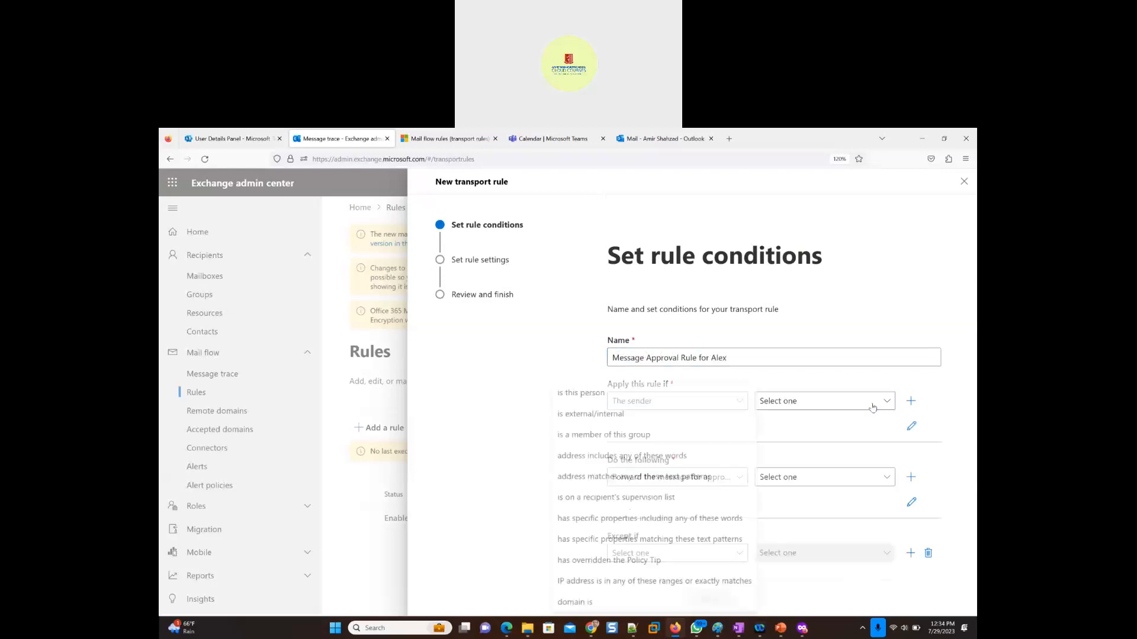
left_click(599, 394)
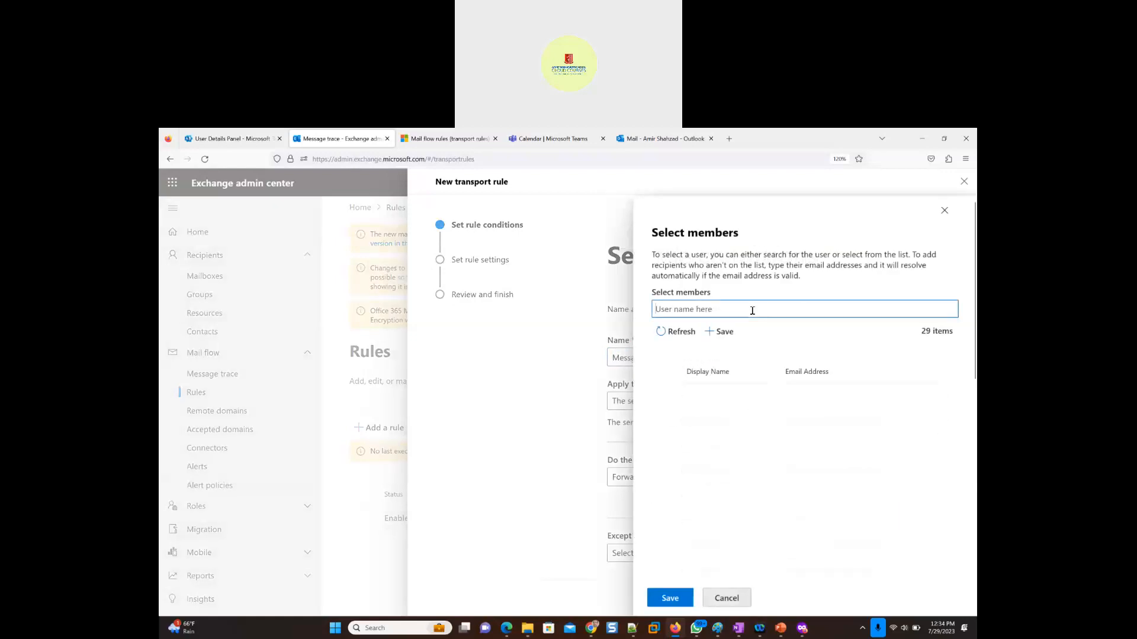
type("Alex")
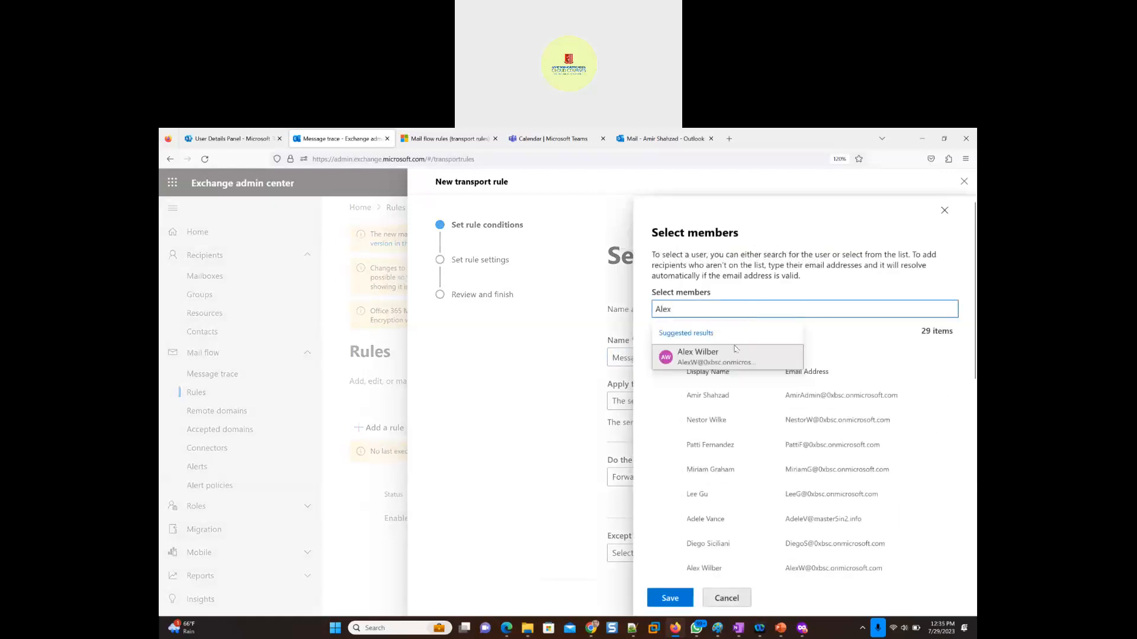
left_click(734, 362)
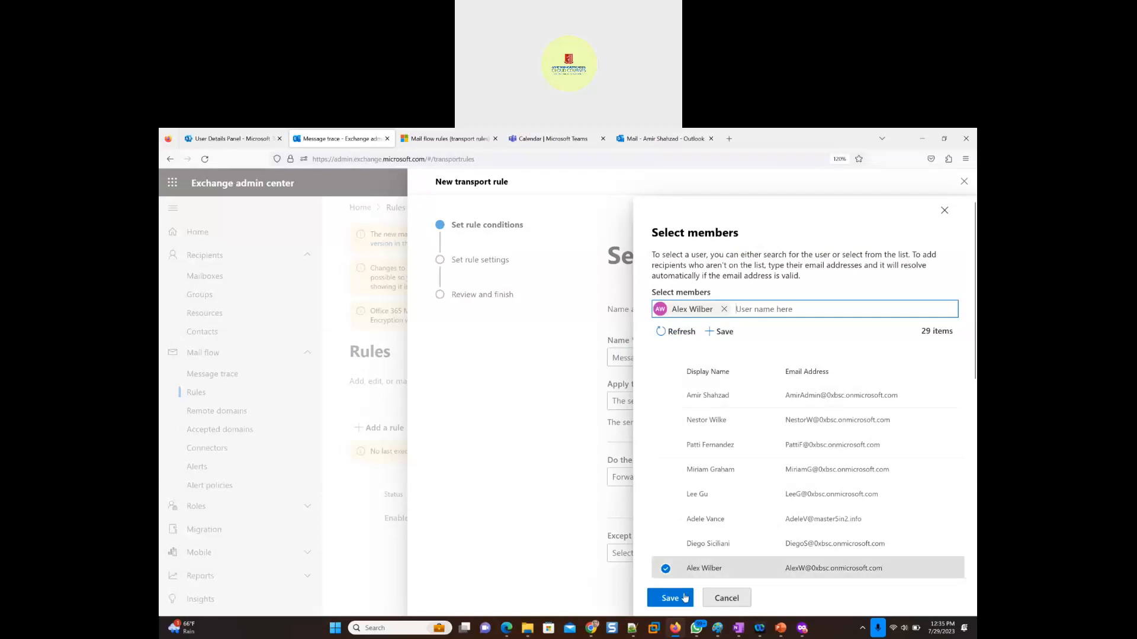
left_click(679, 597)
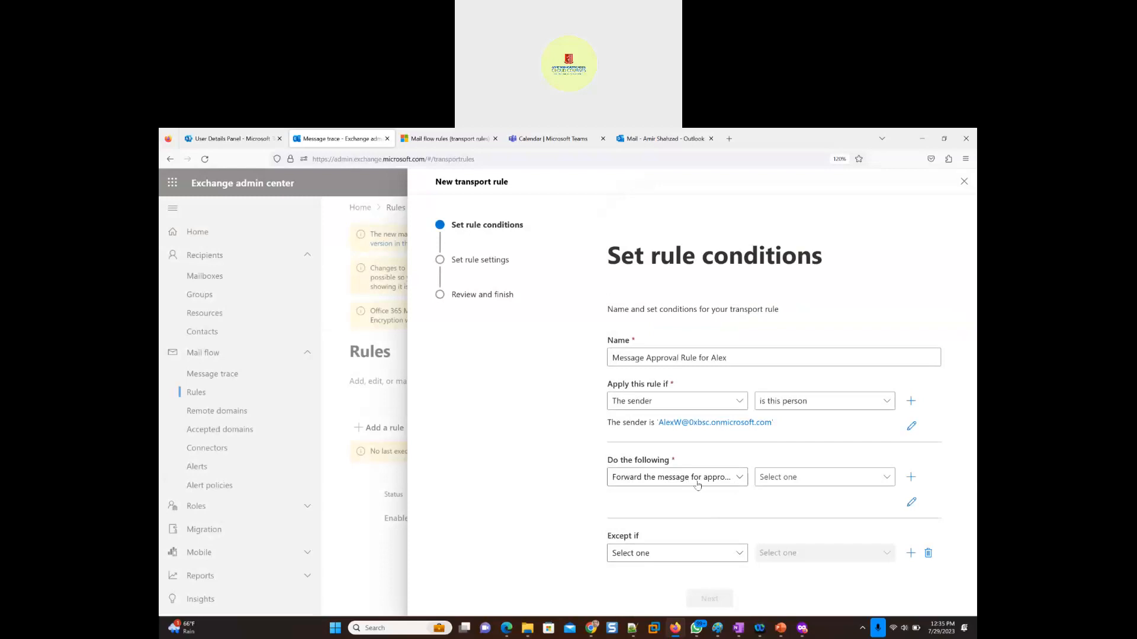
left_click(865, 483)
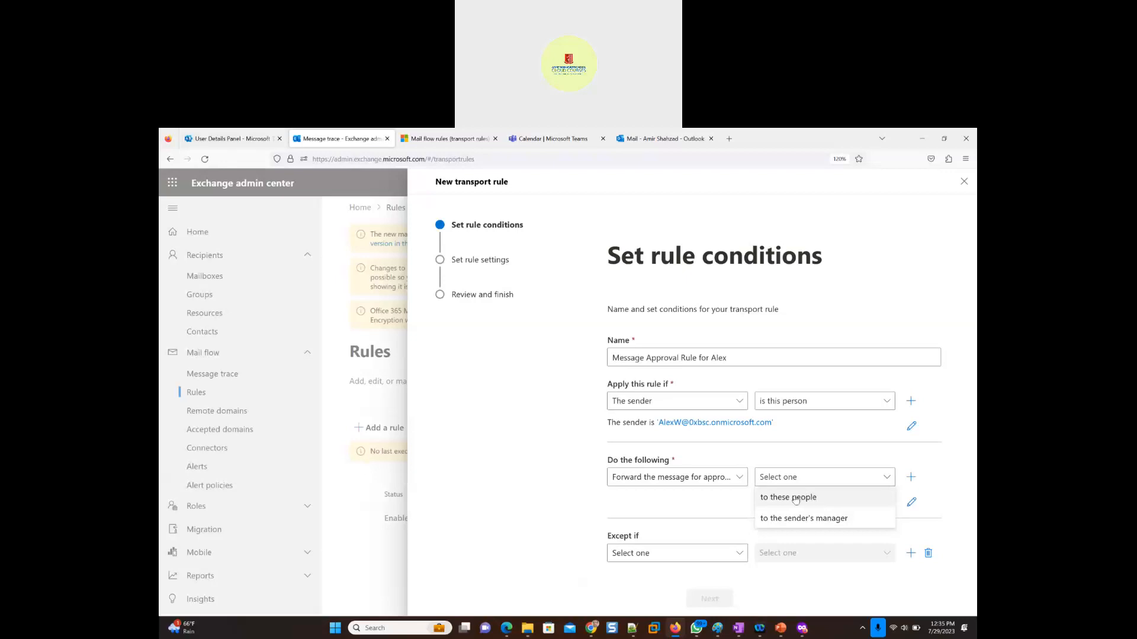
- Choose the approver under 'to these people', replacing the mistakenly added admin, and save
left_click(797, 498)
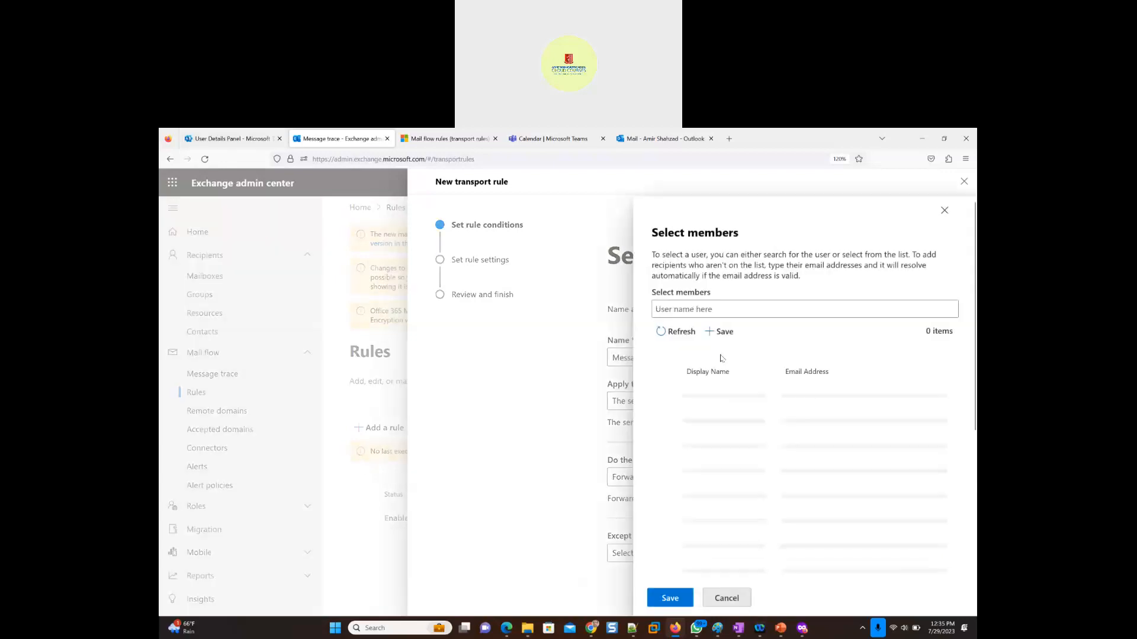
left_click(695, 309)
type("amir")
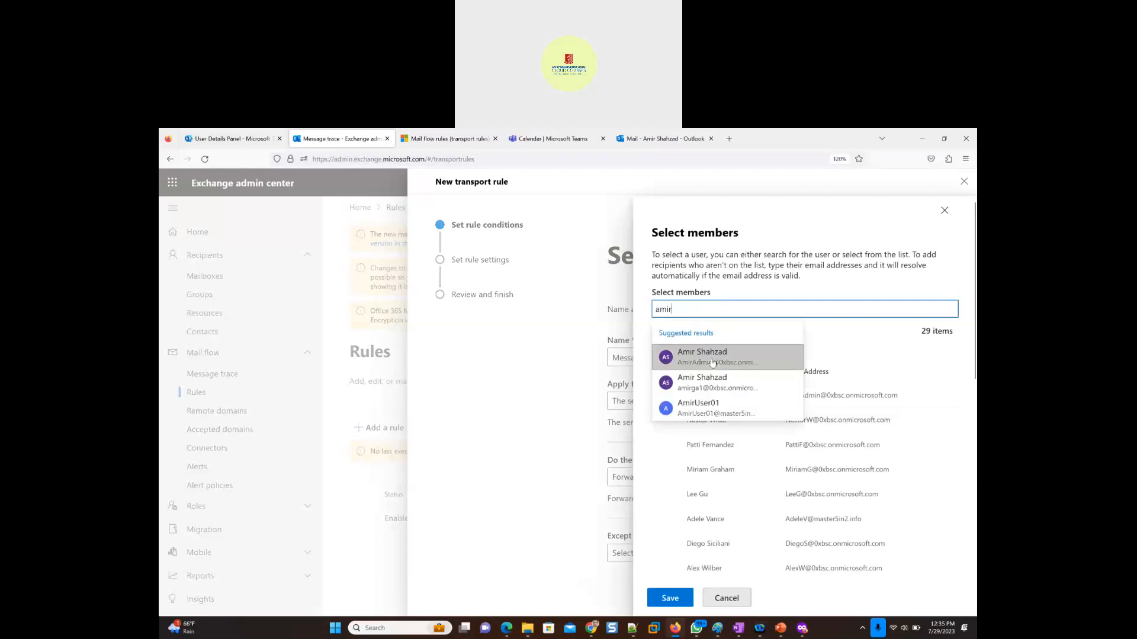
left_click(712, 363)
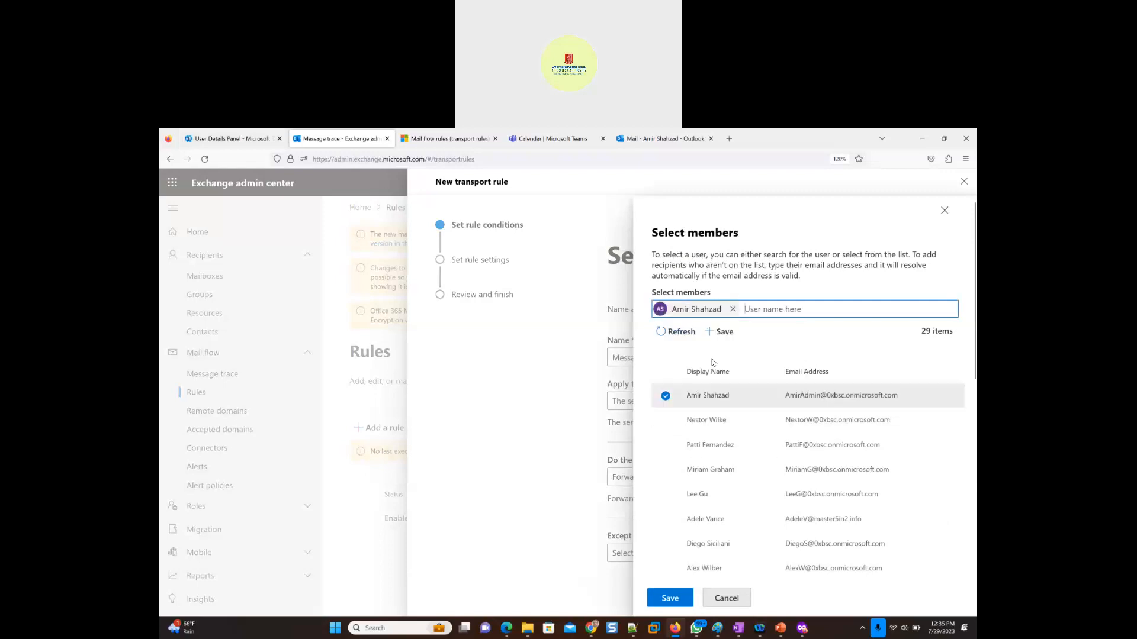
left_click(733, 309)
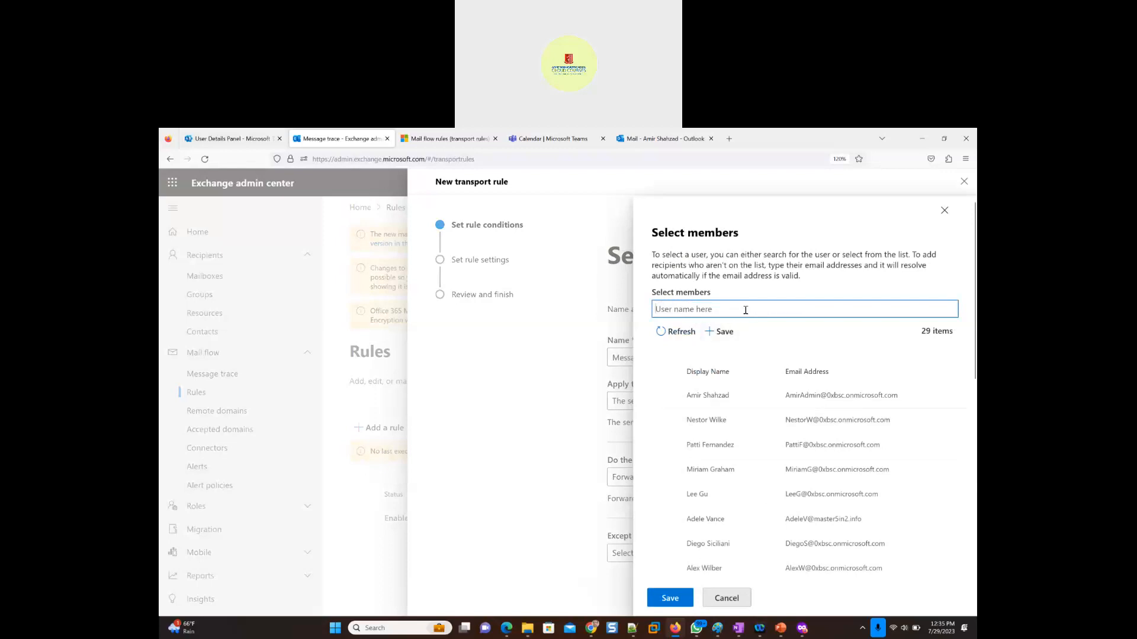
type("jus")
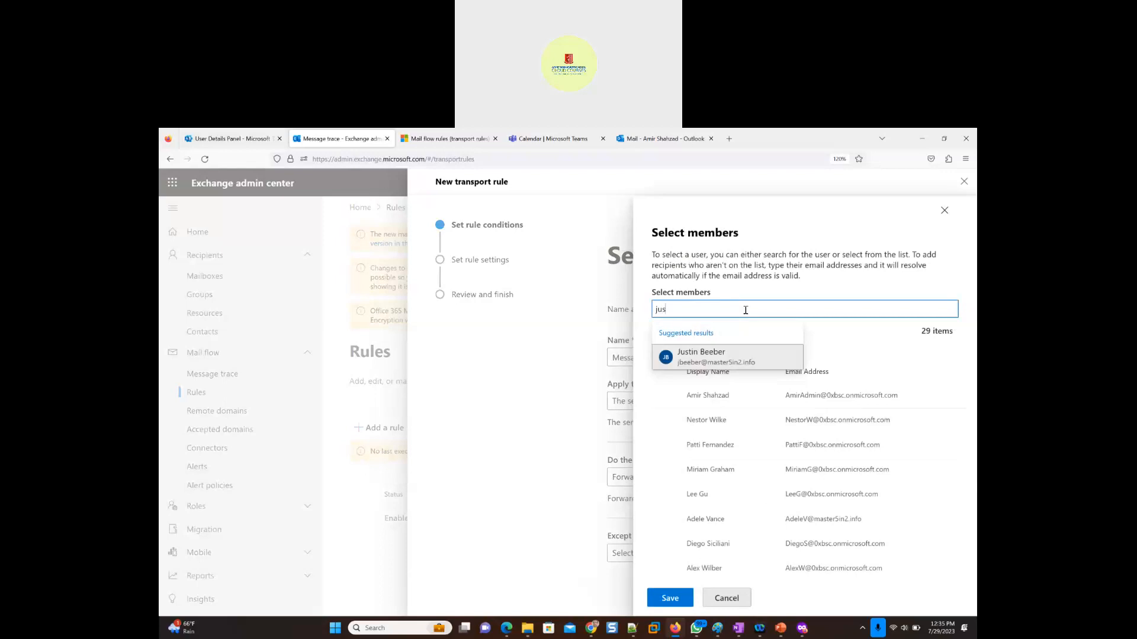
key("Return")
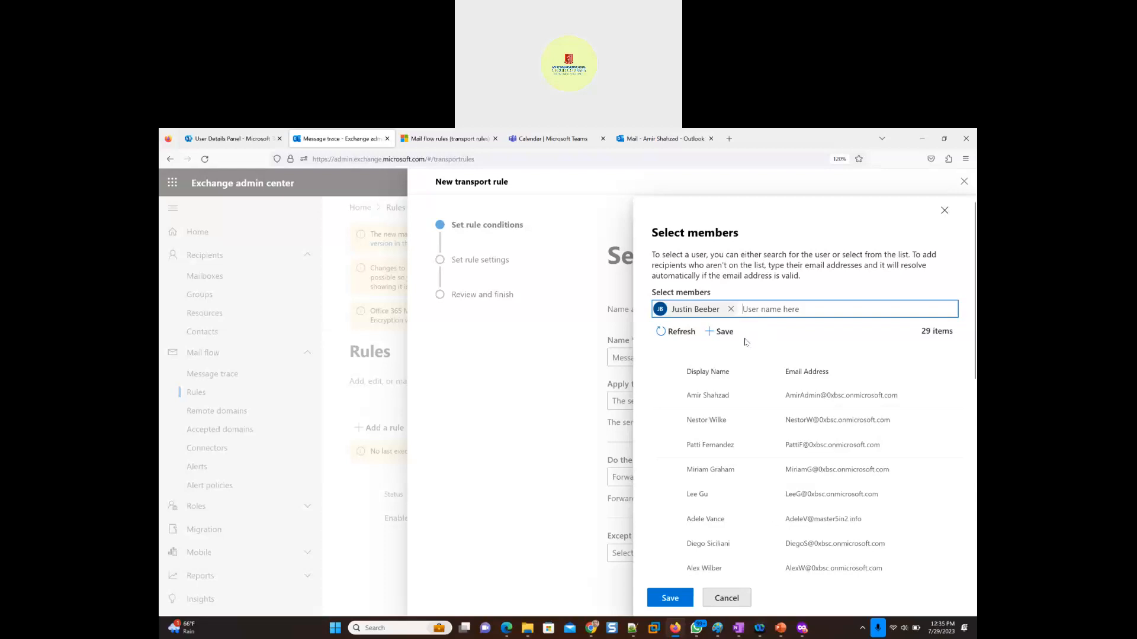
left_click(669, 599)
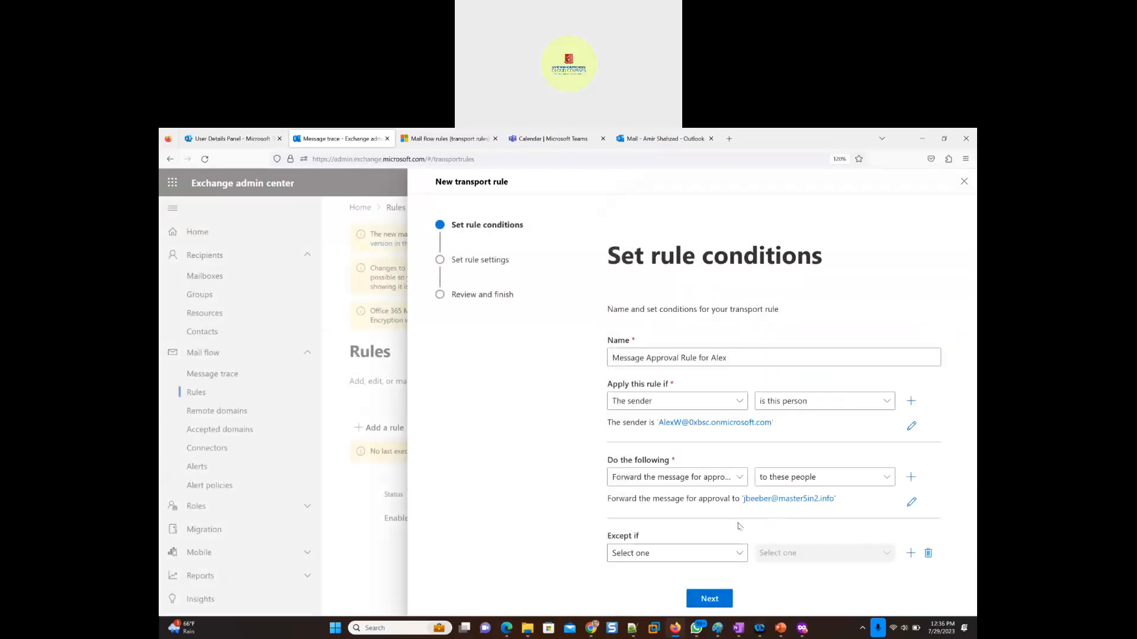
- Set the rule's severity to Low in settings, then go back to the conditions step
left_click(718, 599)
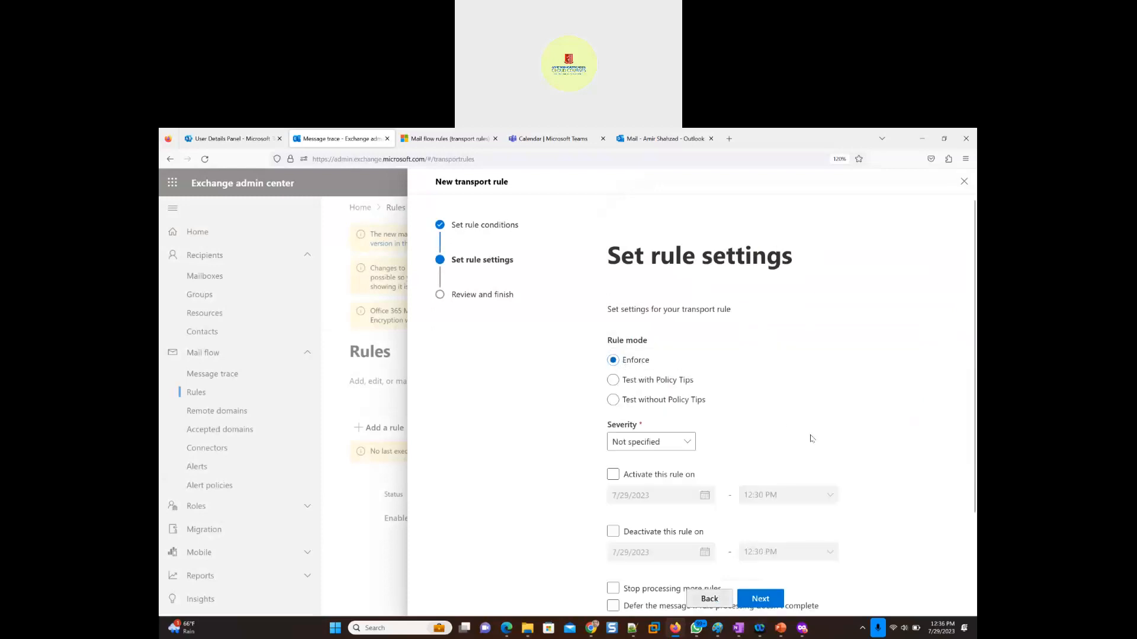
scroll(811, 438, "down", 2)
left_click(684, 380)
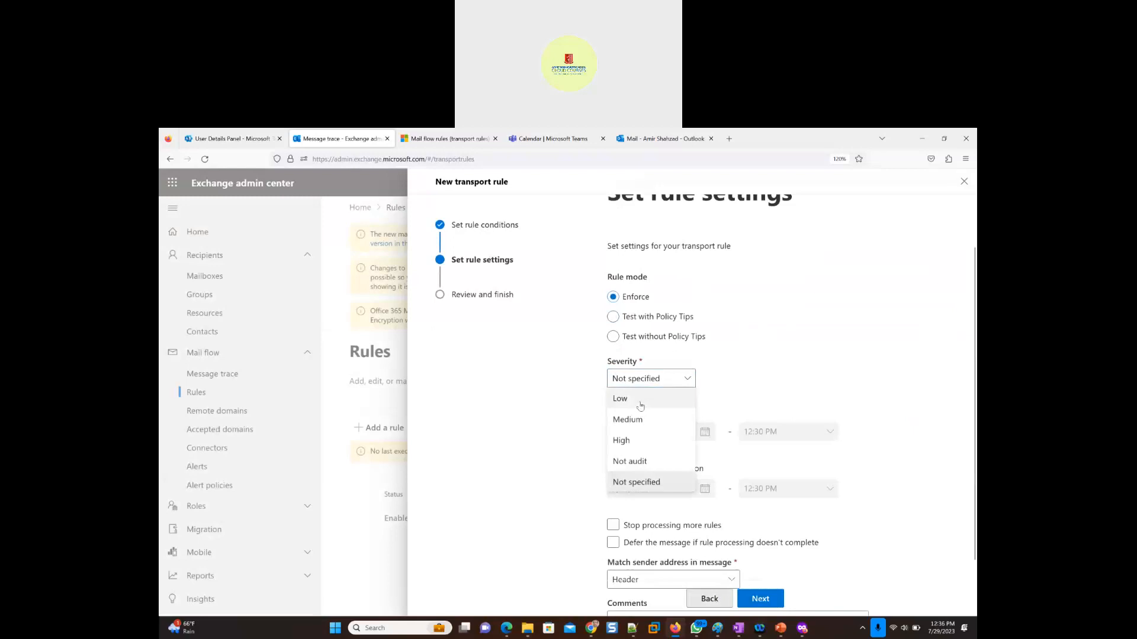
left_click(640, 405)
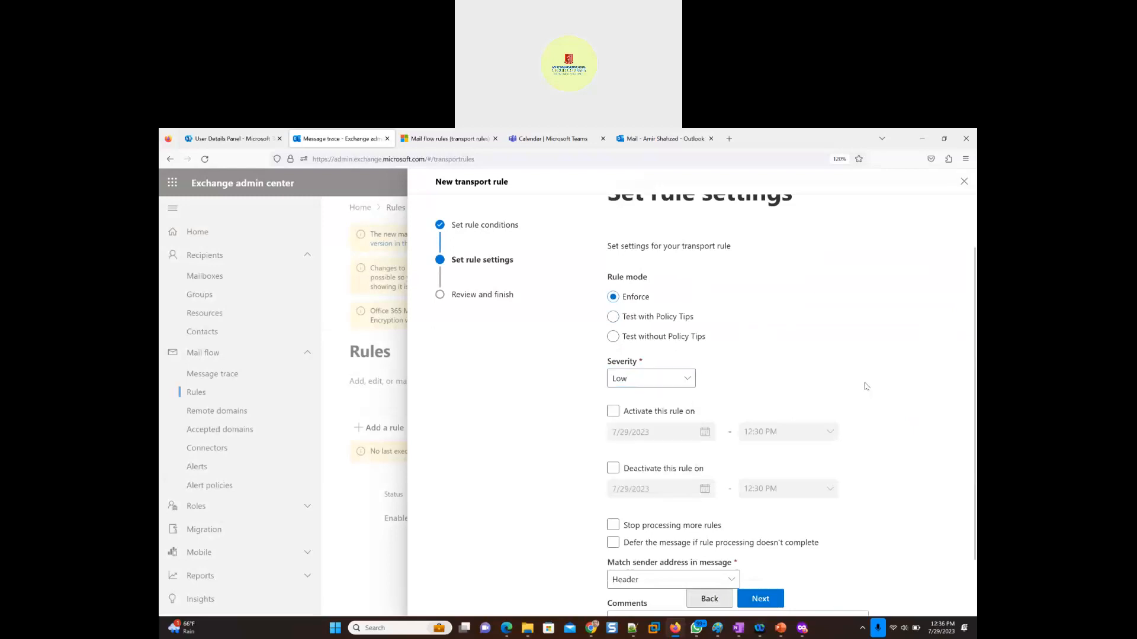
scroll(864, 386, "down", 3)
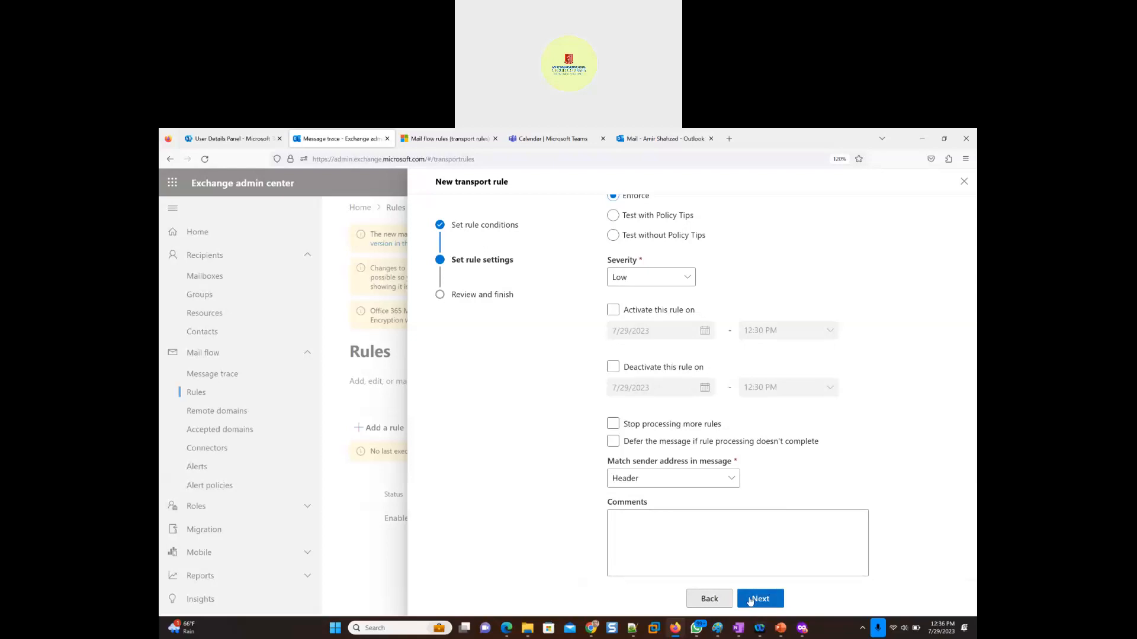
left_click(708, 598)
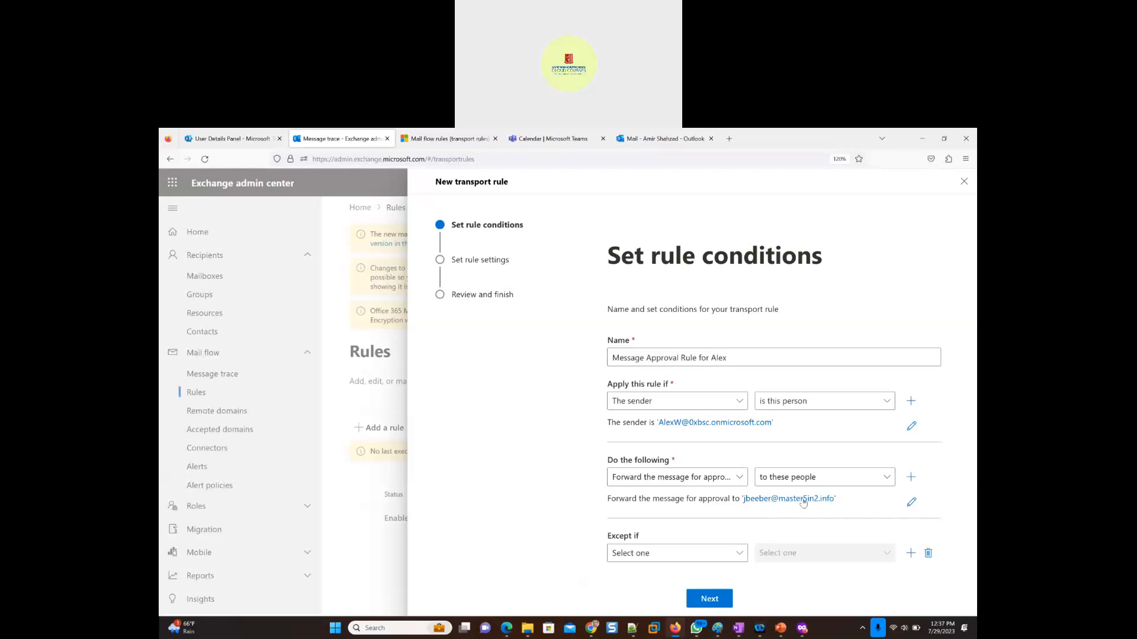
- Add Sales_Email_Group to the approvers list alongside the existing approver
left_click(885, 479)
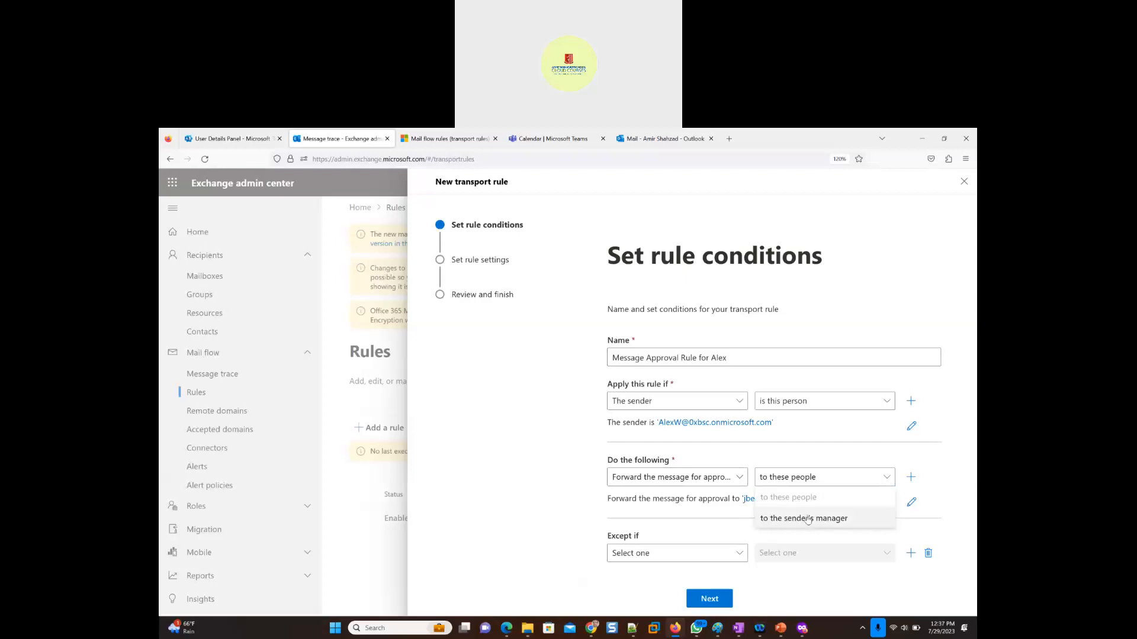
left_click(718, 513)
left_click(912, 503)
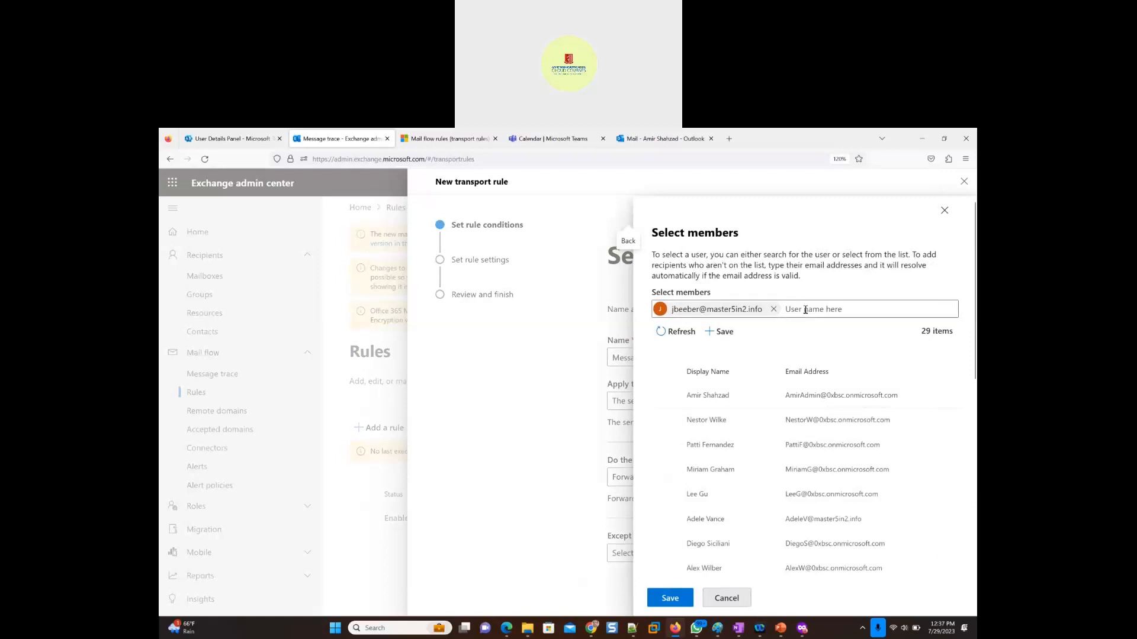
left_click(818, 307)
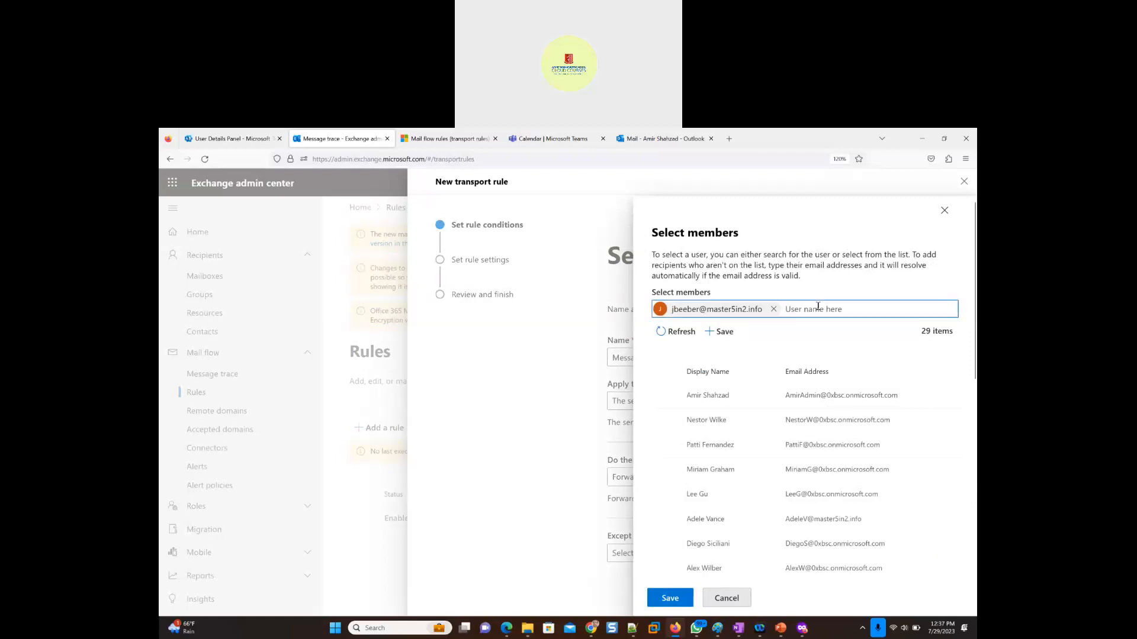
type("sale")
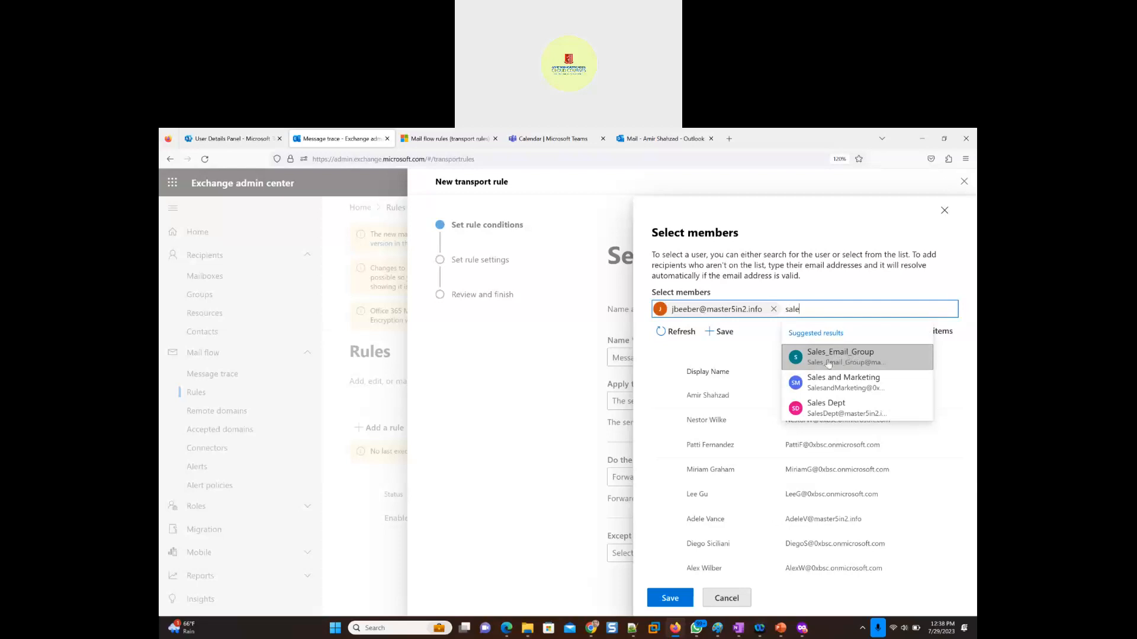
left_click(844, 363)
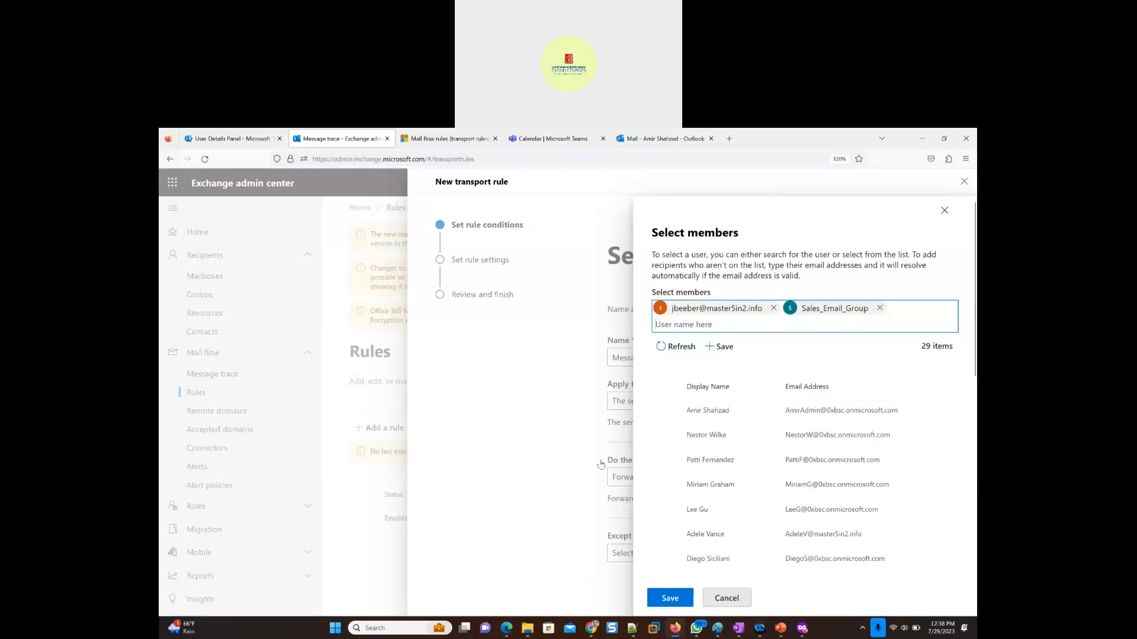
mouse_move(591, 629)
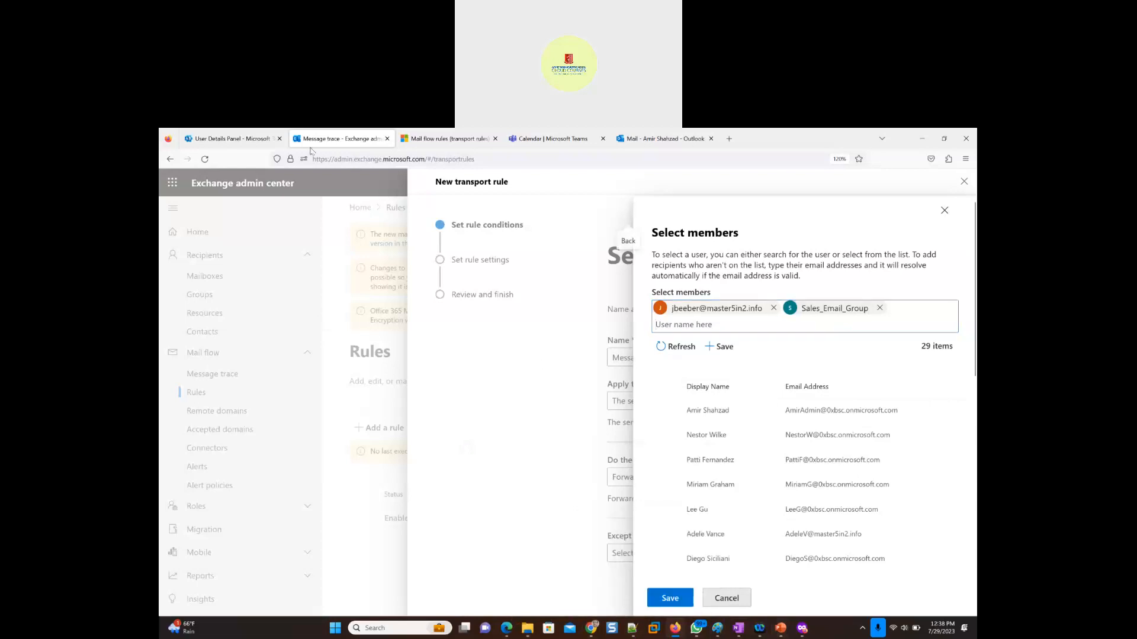
- In a duplicated admin tab, open Sales_Email_Group's full members list under Groups
right_click(332, 144)
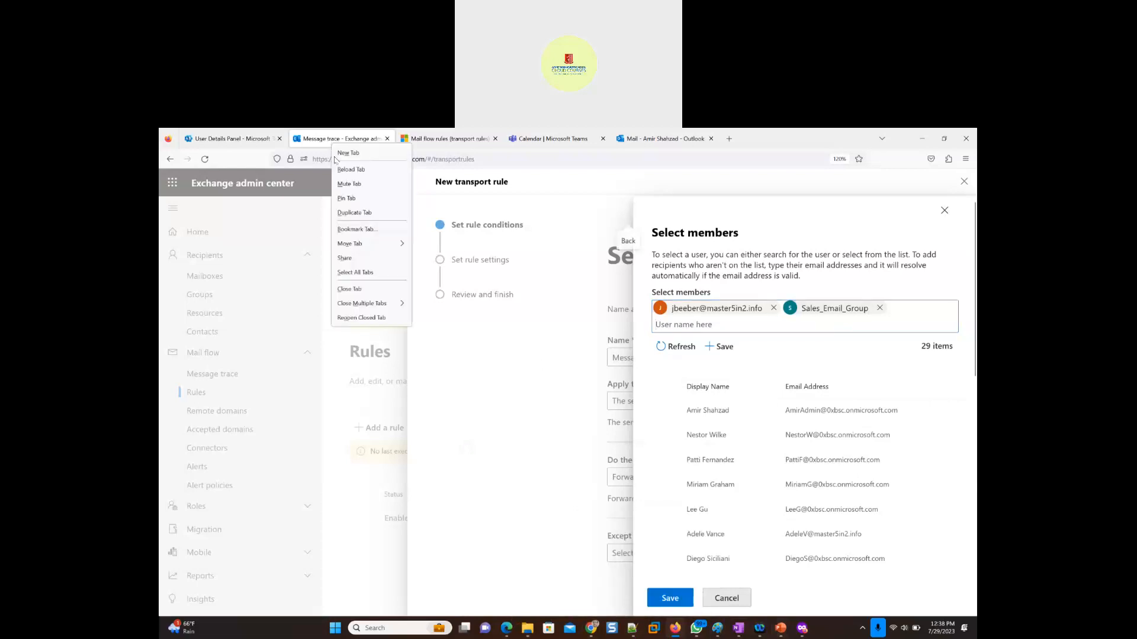
left_click(355, 213)
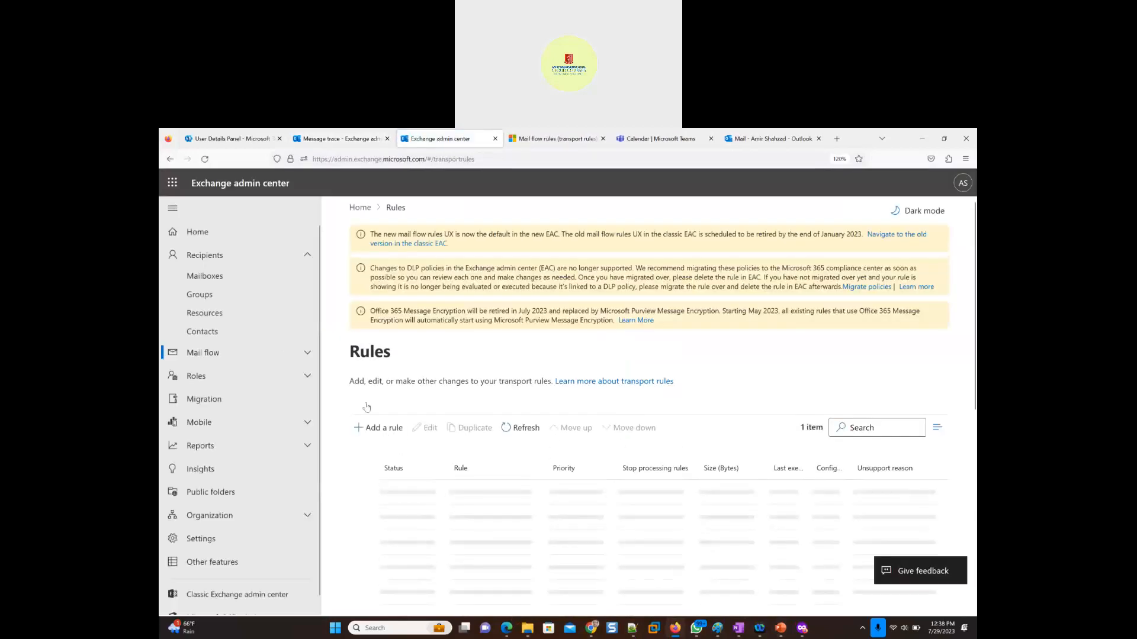
left_click(200, 295)
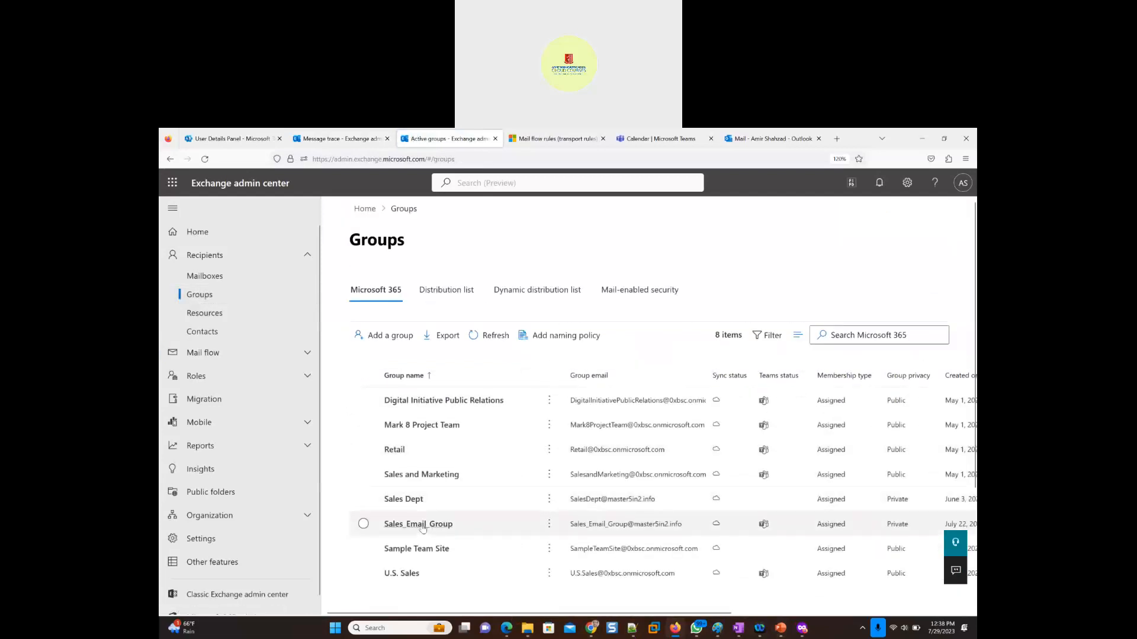
left_click(423, 525)
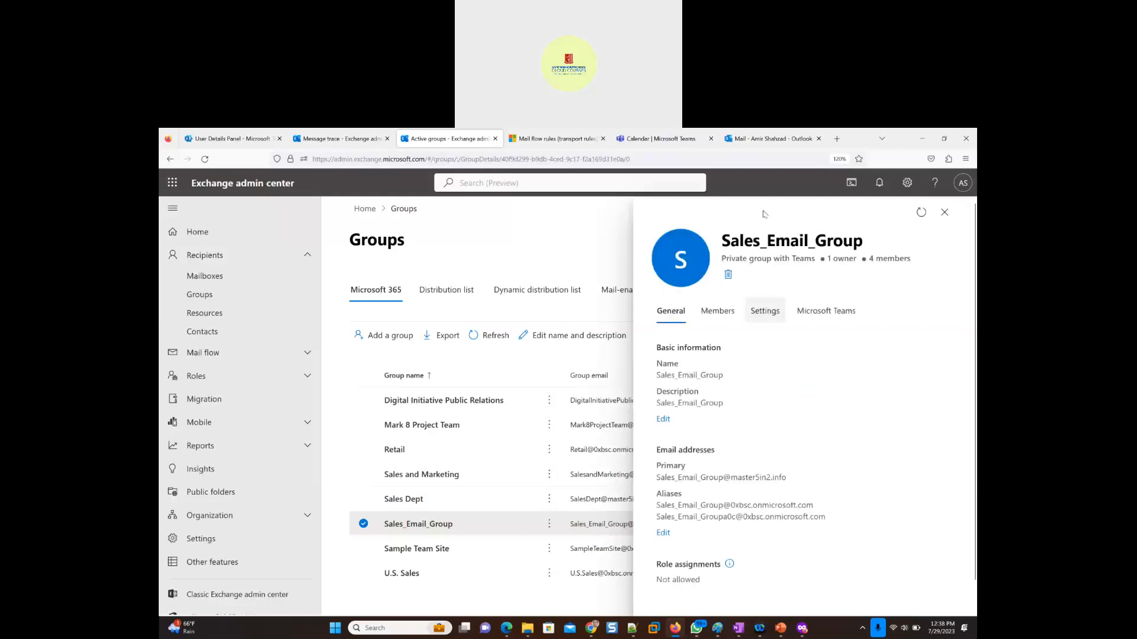
left_click(721, 311)
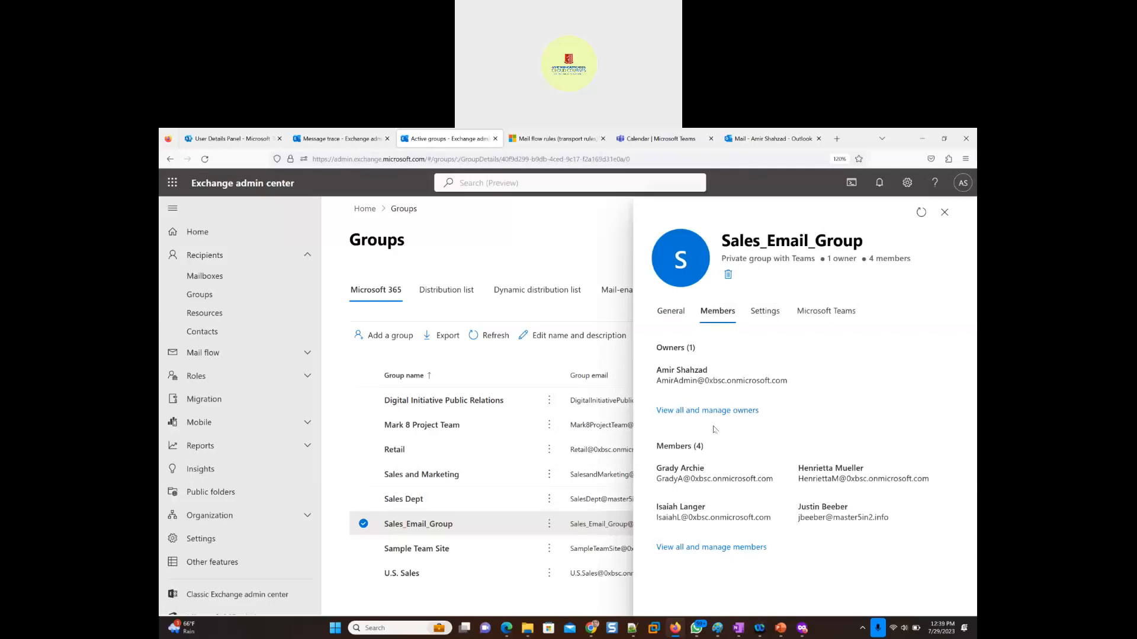
left_click(699, 548)
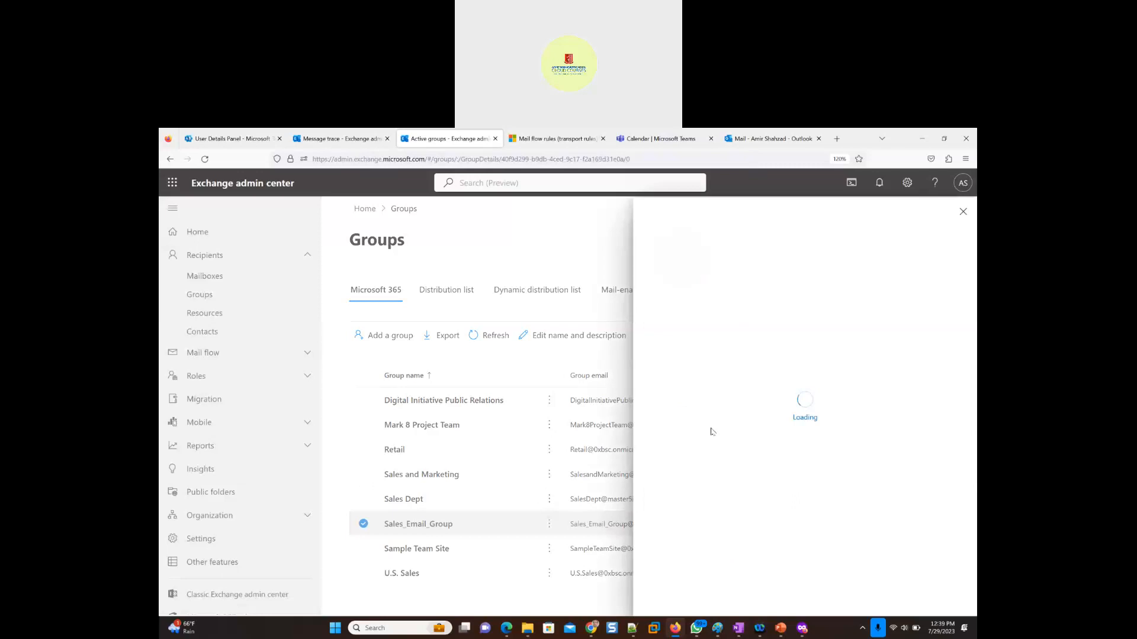
- Add the administrator account to Sales_Email_Group, then return to and refresh the Groups list
left_click(692, 282)
left_click(798, 265)
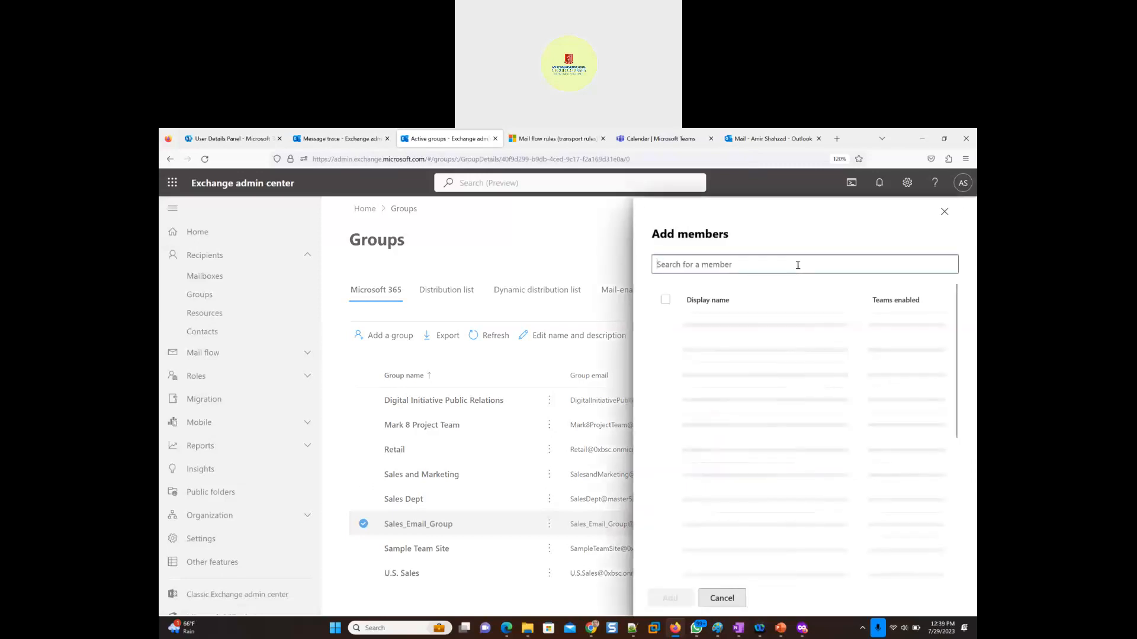
type("amir")
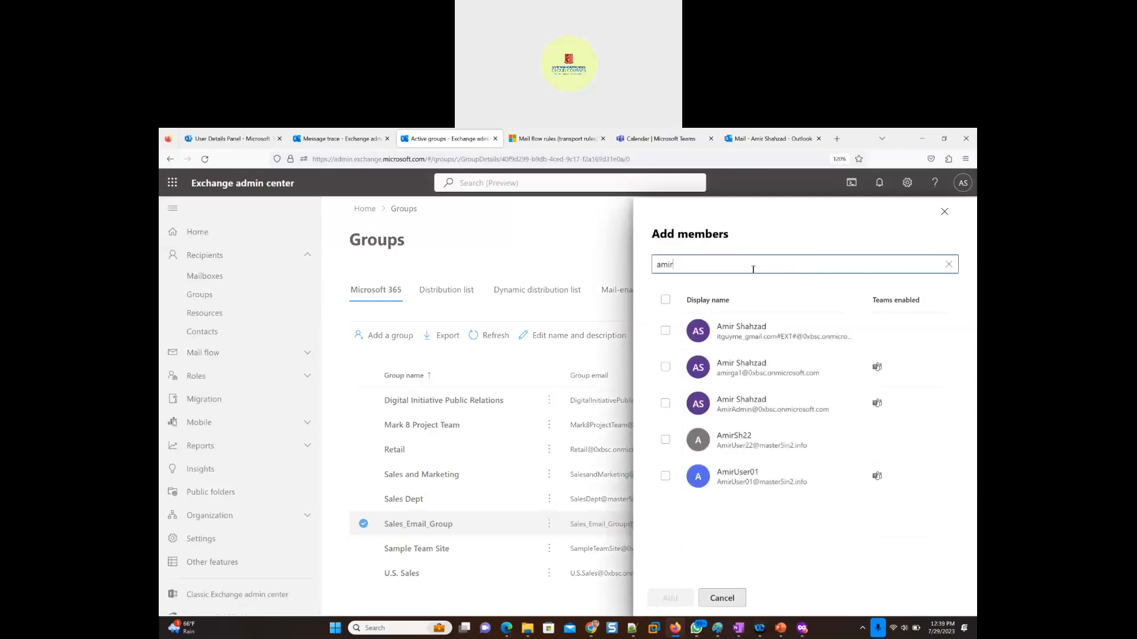
left_click(665, 403)
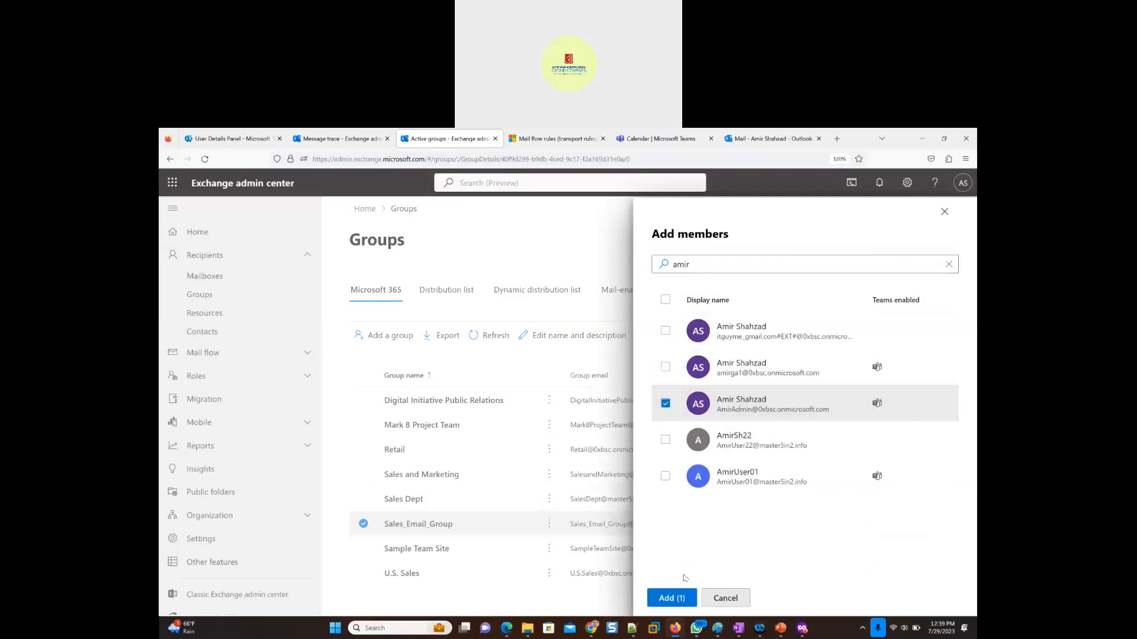
left_click(672, 599)
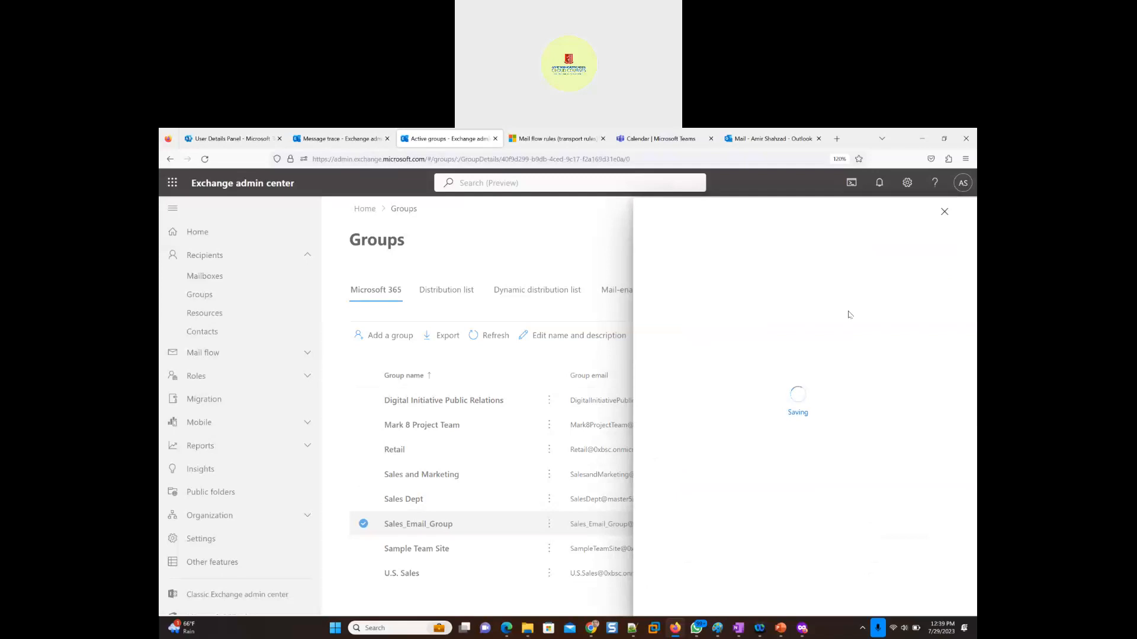
left_click(945, 214)
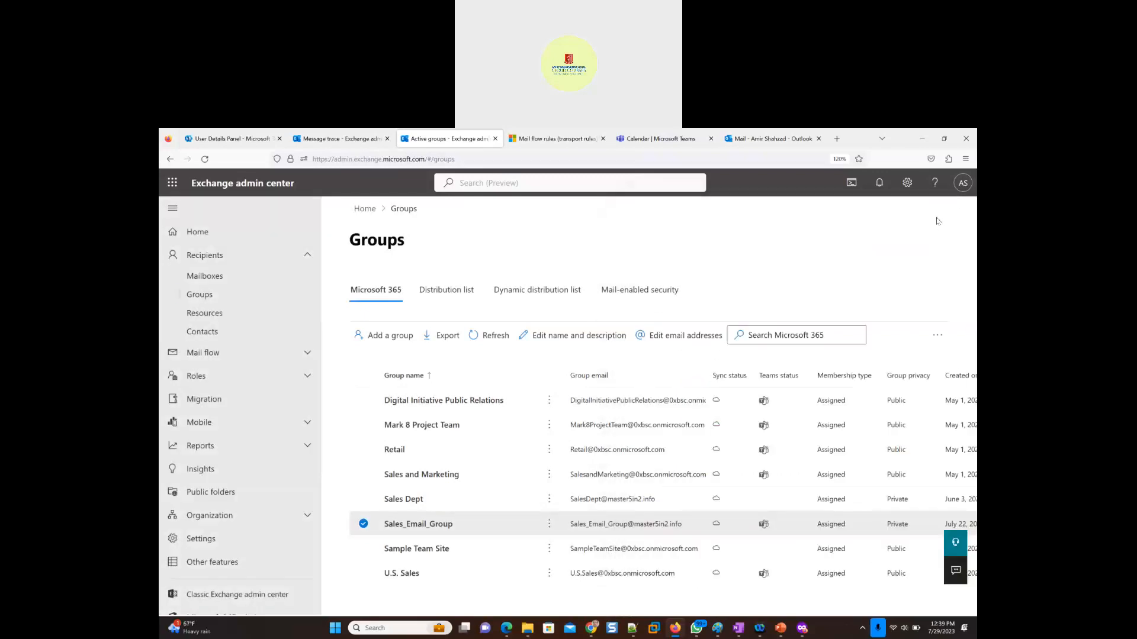
left_click(477, 336)
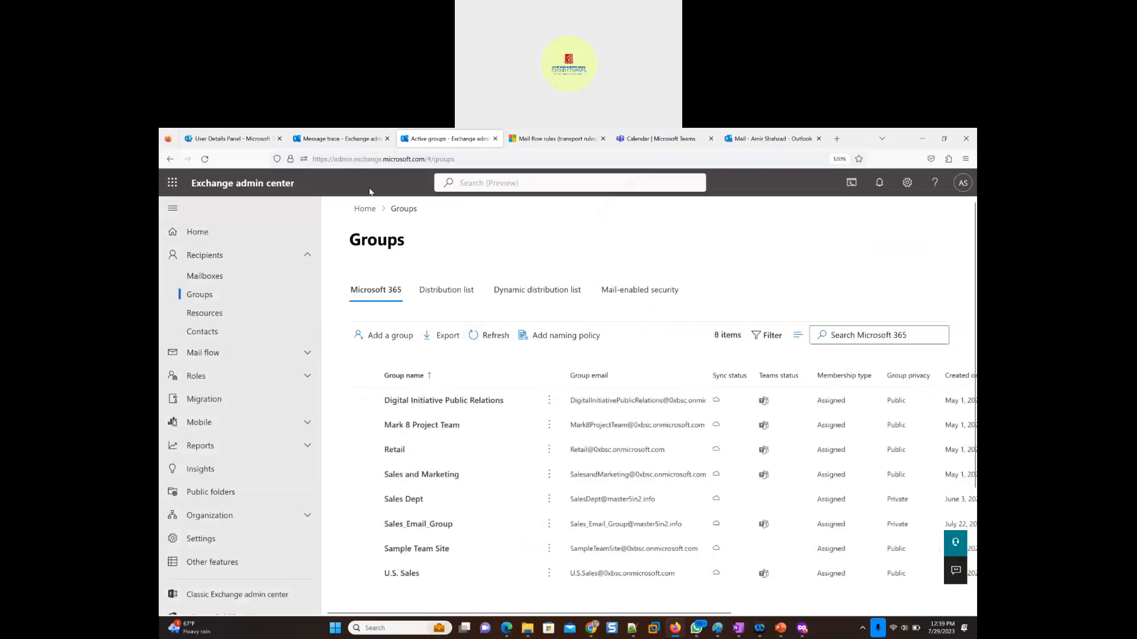
- Go from the transport rule back to groups and open Sales_Email_Group's full member list
left_click(319, 141)
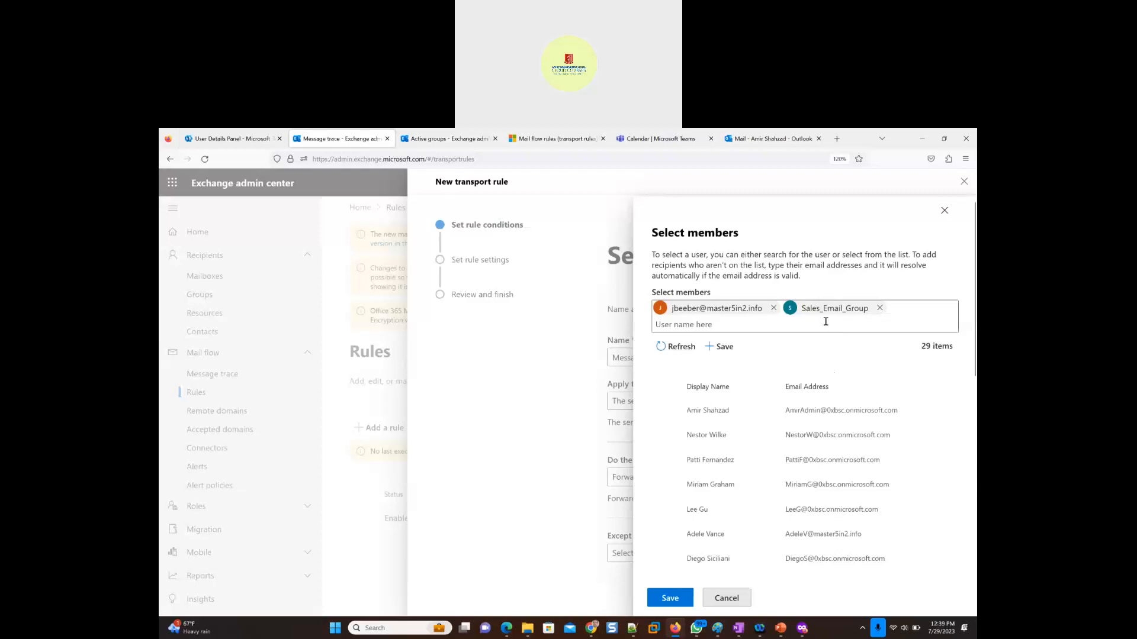
left_click(422, 141)
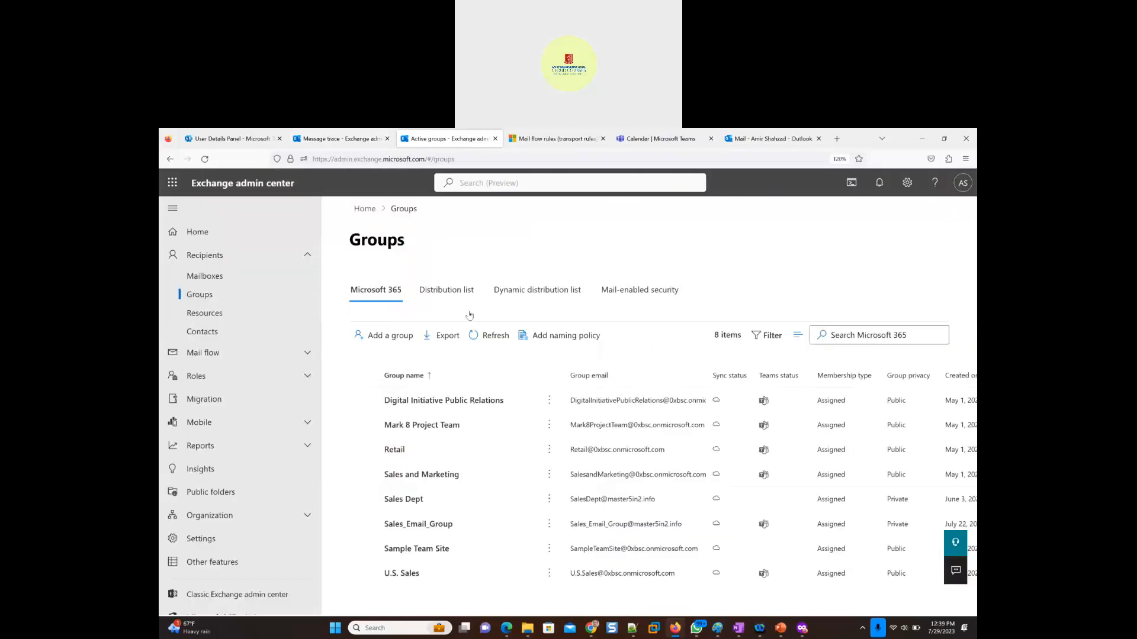
left_click(418, 524)
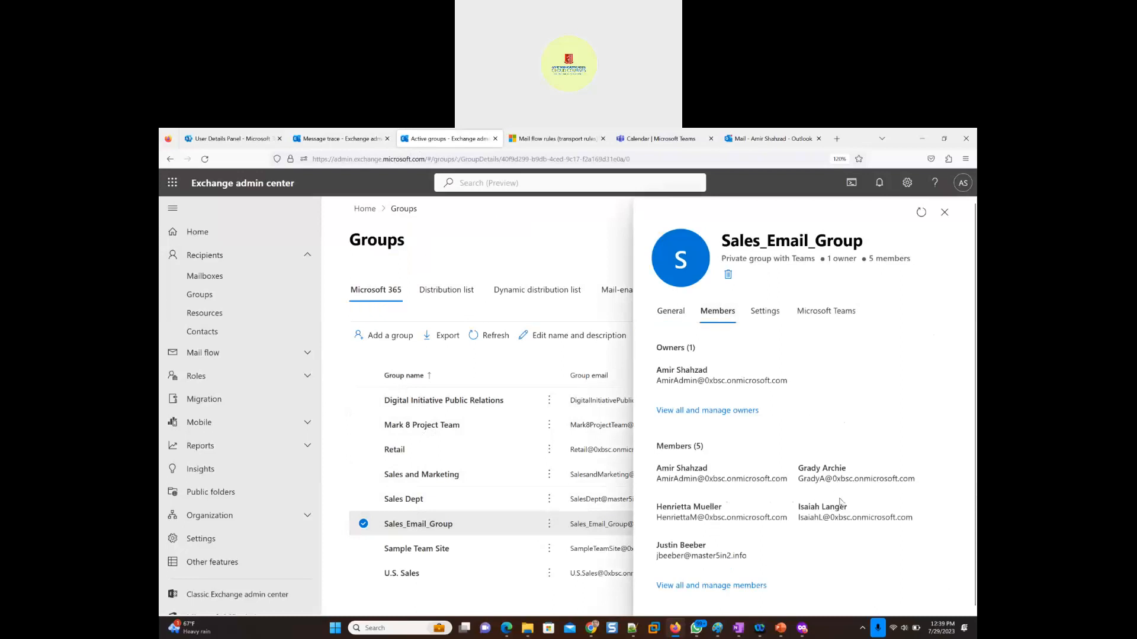
left_click(680, 587)
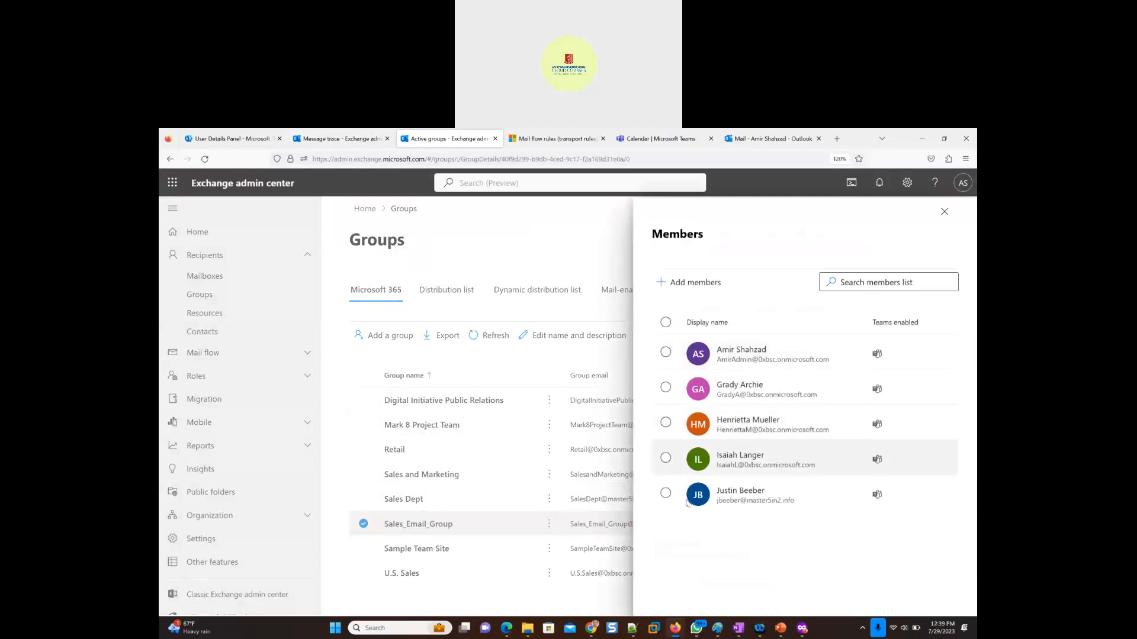
- Remove the last-listed member so four remain, then bring up the PowerPoint Transport Rules slide
left_click(665, 493)
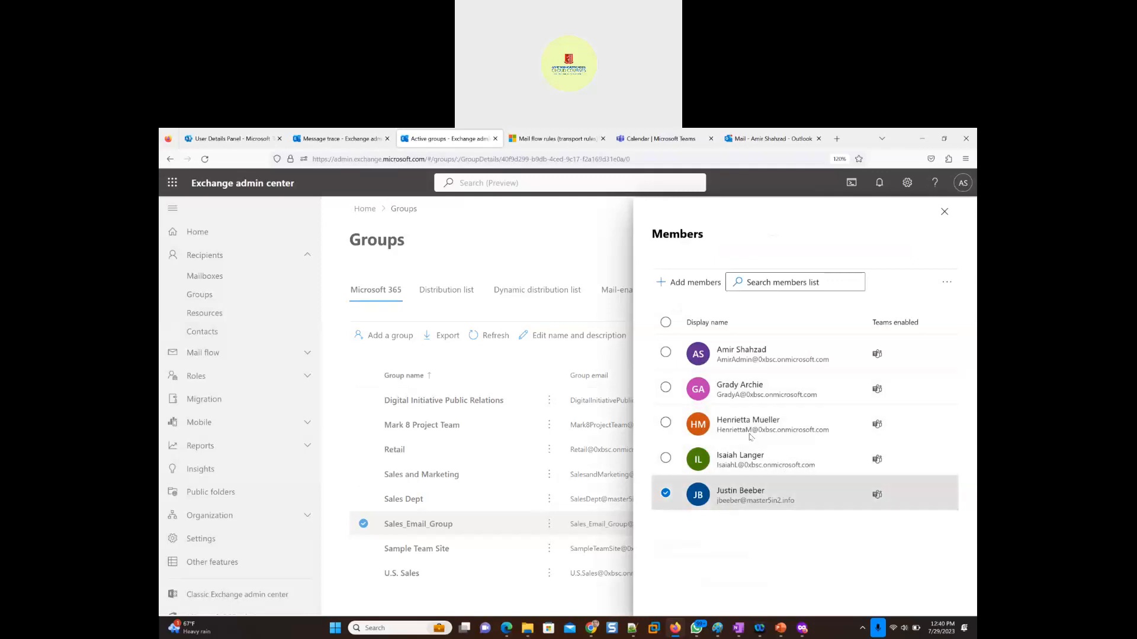
left_click(946, 282)
left_click(909, 307)
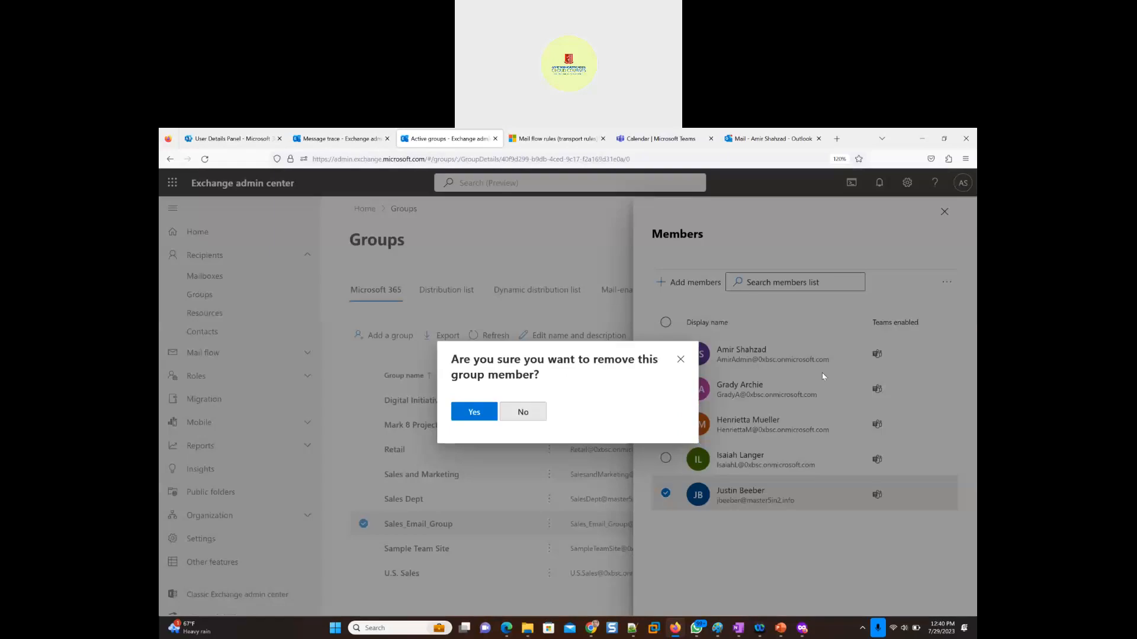
left_click(467, 418)
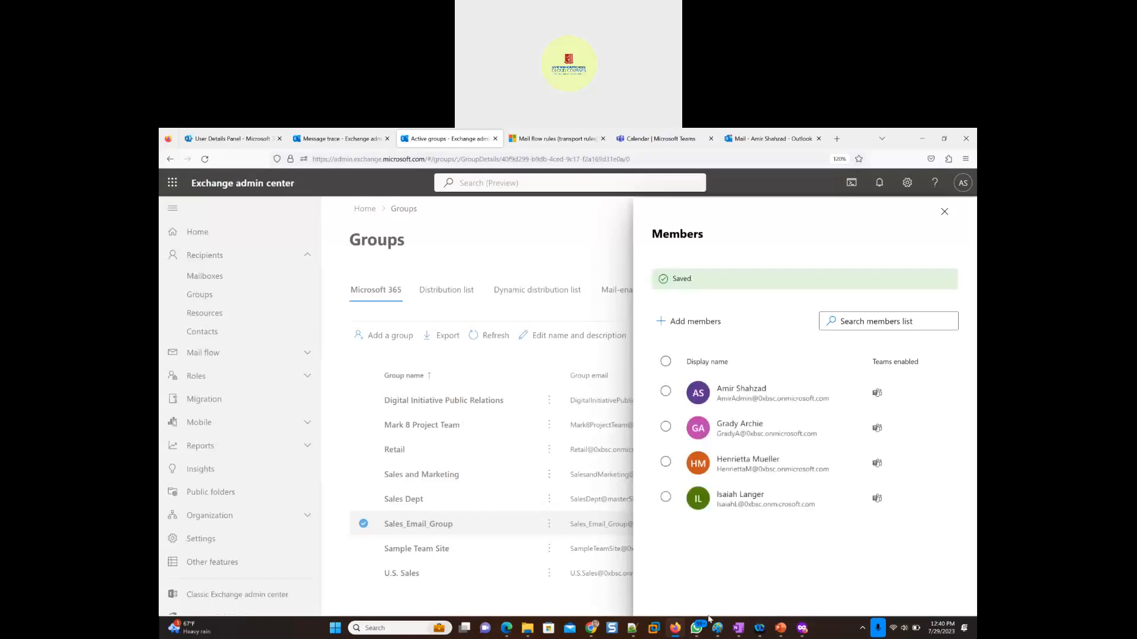
mouse_move(801, 634)
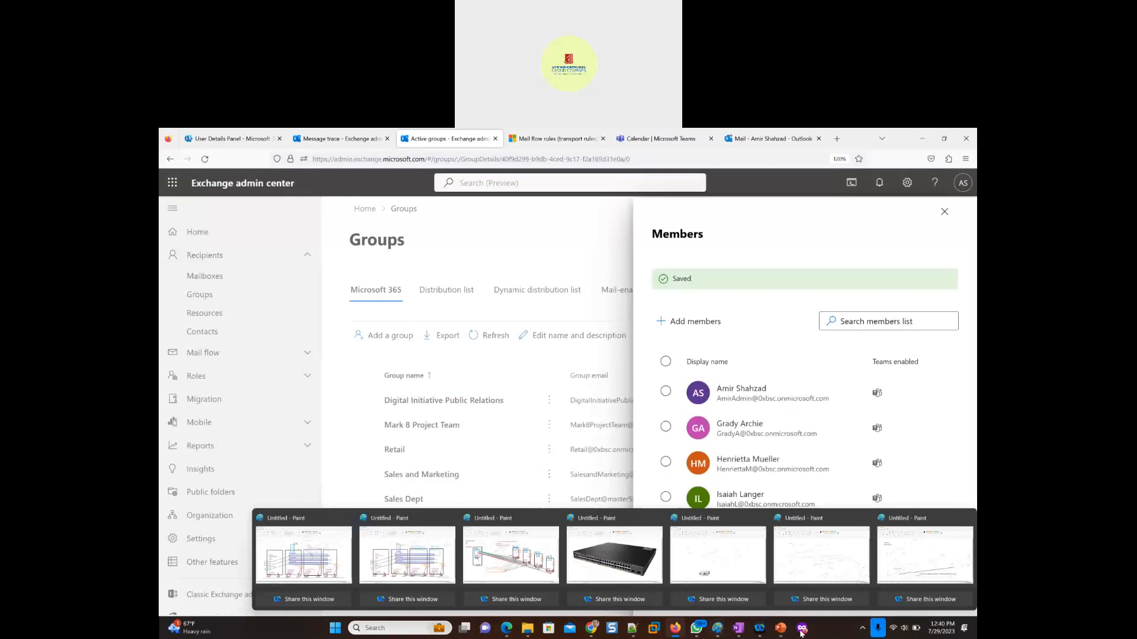
left_click(780, 628)
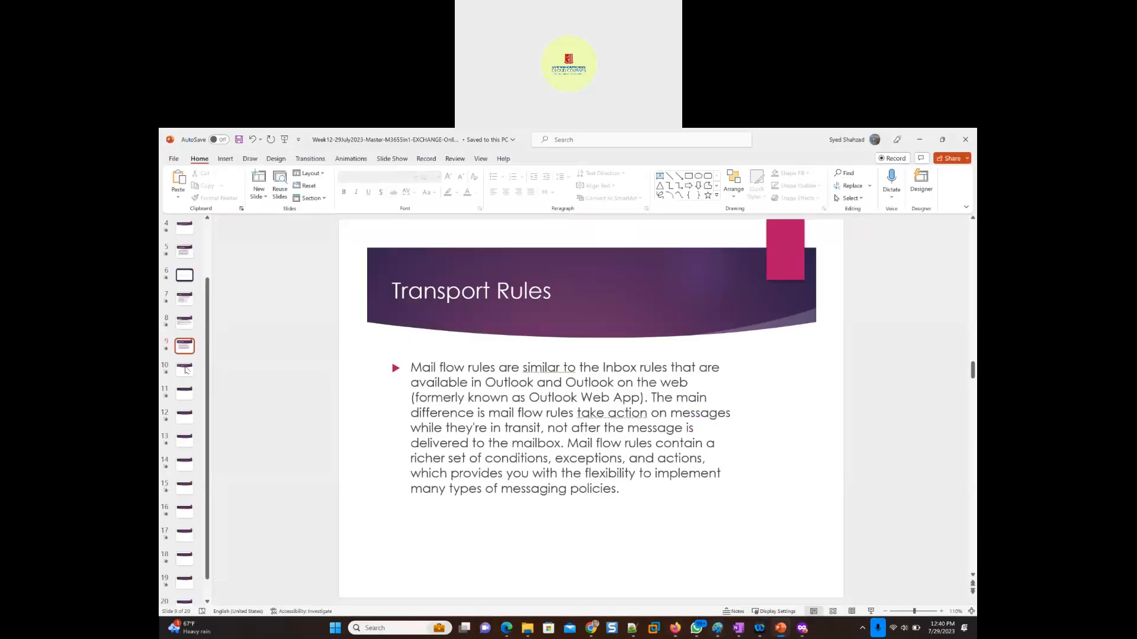
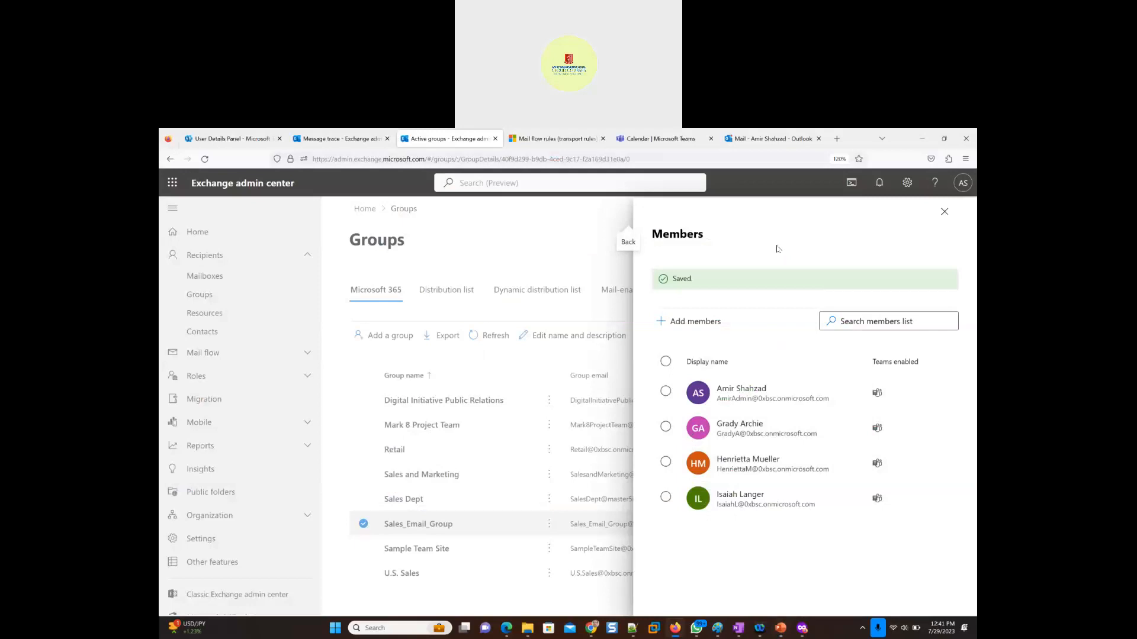
- Return to the browser tab with the new transport rule's Select members panel
left_click(337, 145)
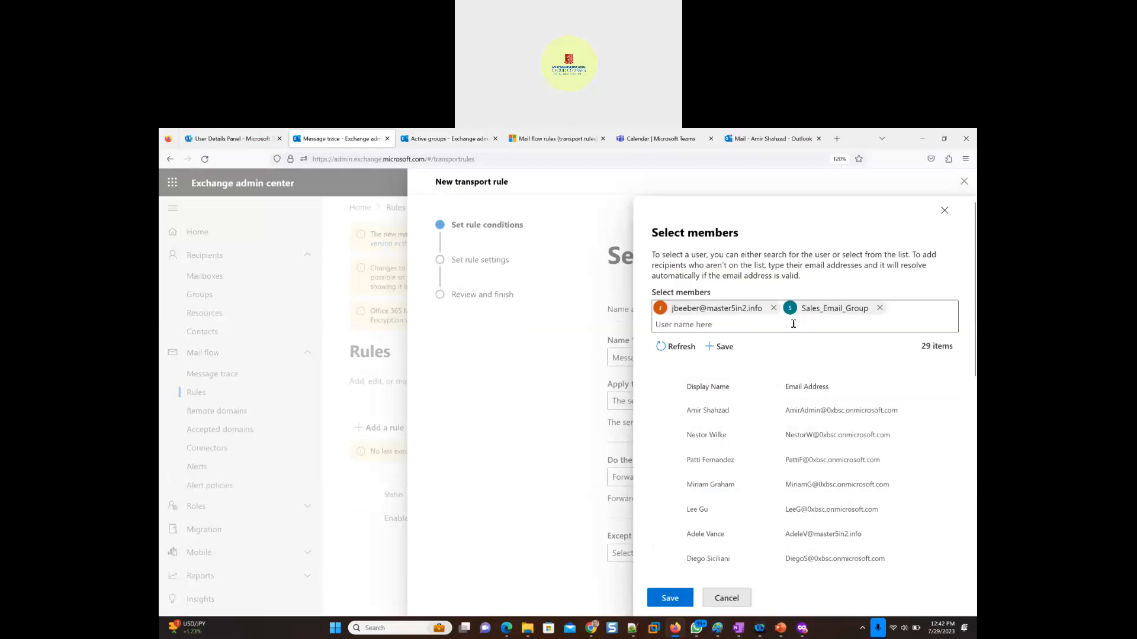
- Save the approvers, finish the wizard, and highlight the error that distribution groups can't approve
left_click(668, 602)
left_click(711, 599)
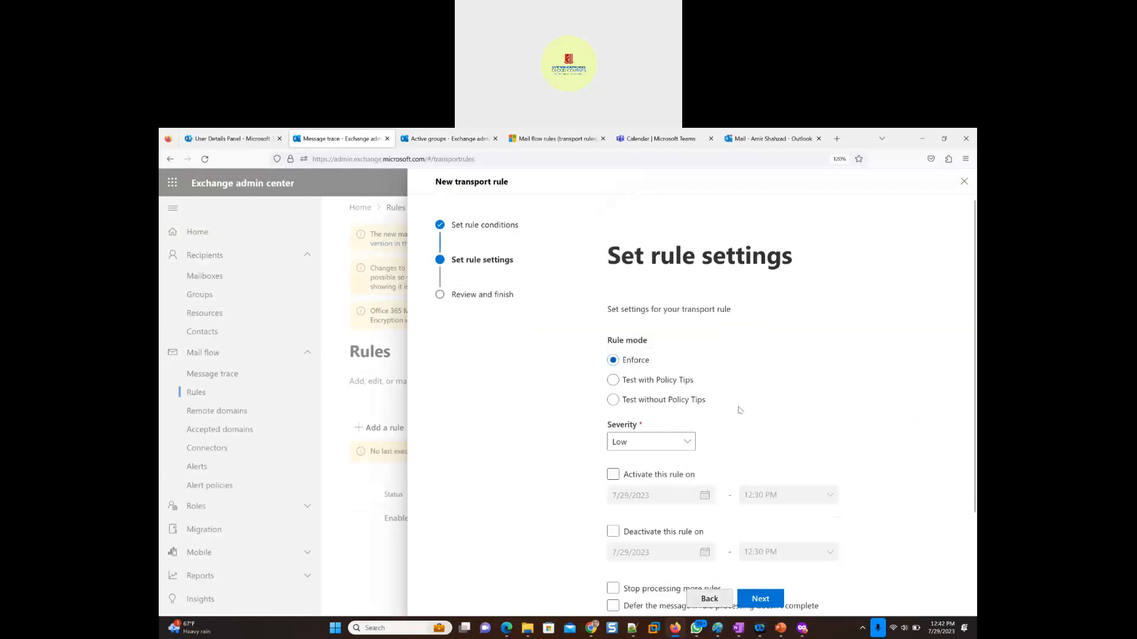
scroll(770, 447, "down", 3)
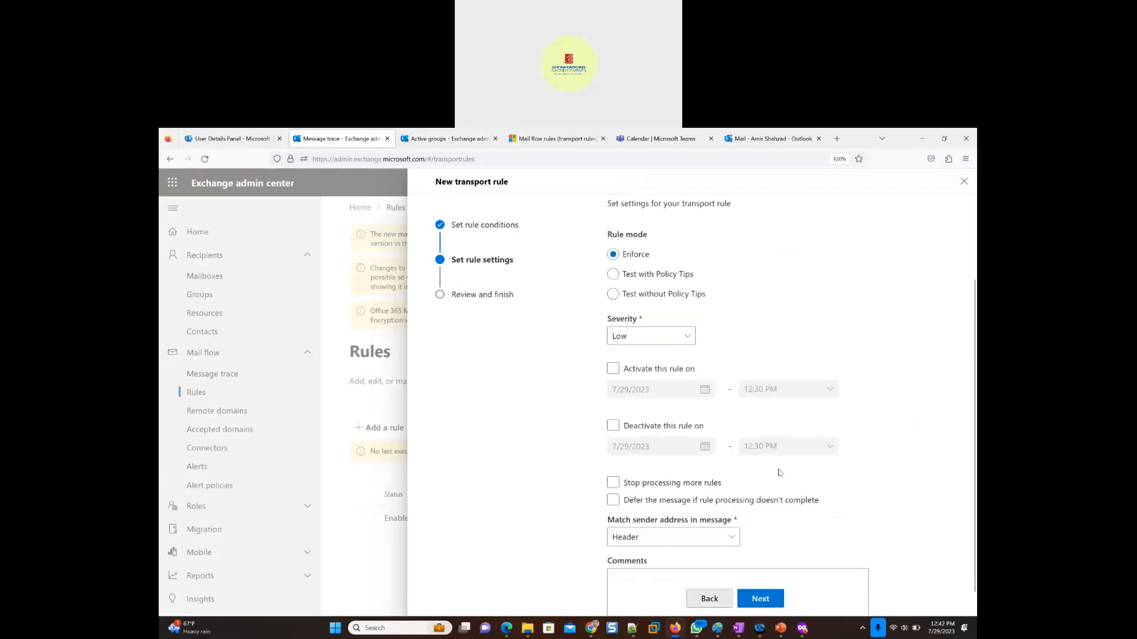
left_click(774, 600)
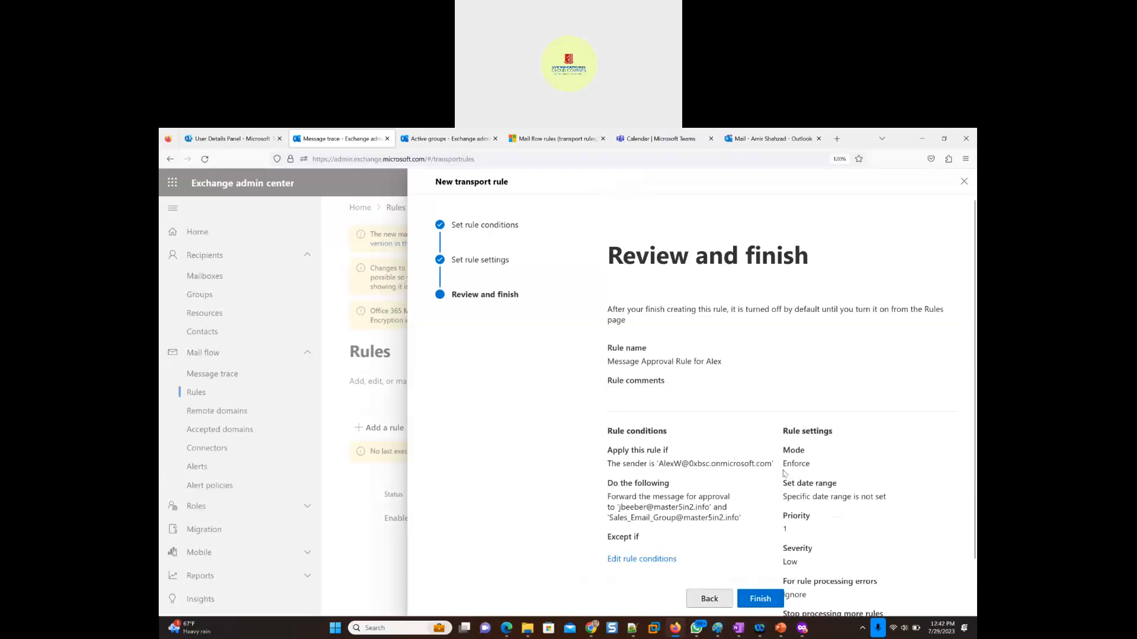
scroll(783, 474, "down", 2)
scroll(783, 468, "up", 2)
scroll(783, 467, "down", 2)
left_click(762, 600)
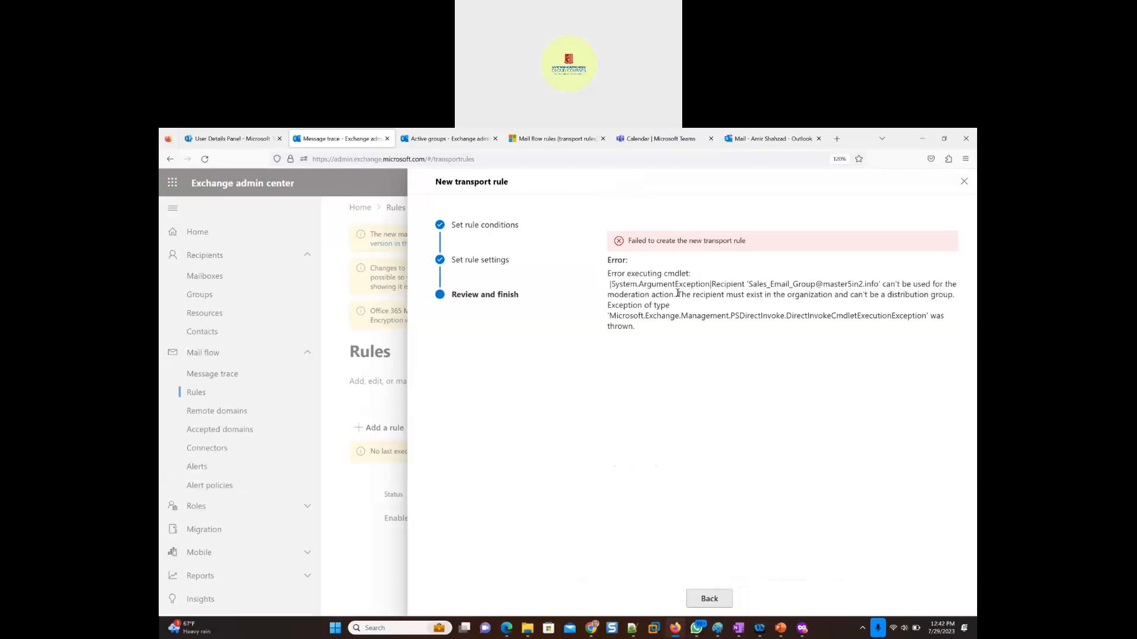
left_click_drag(680, 294, 679, 307)
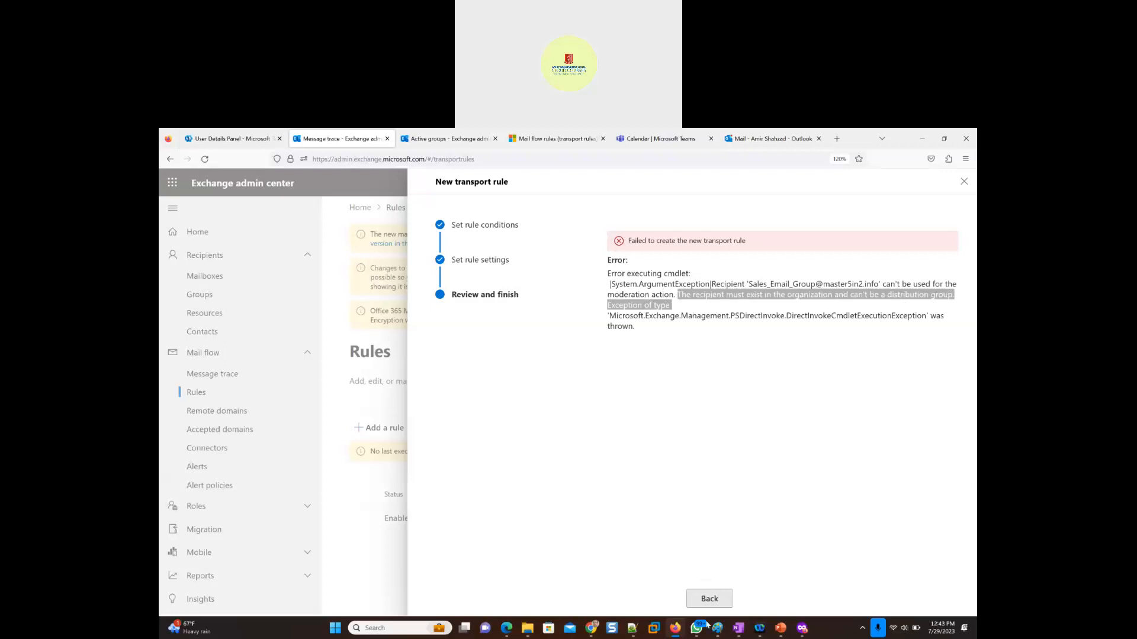
- Go back to the rule conditions and remove Sales_Email_Group, leaving one external approver
left_click(708, 599)
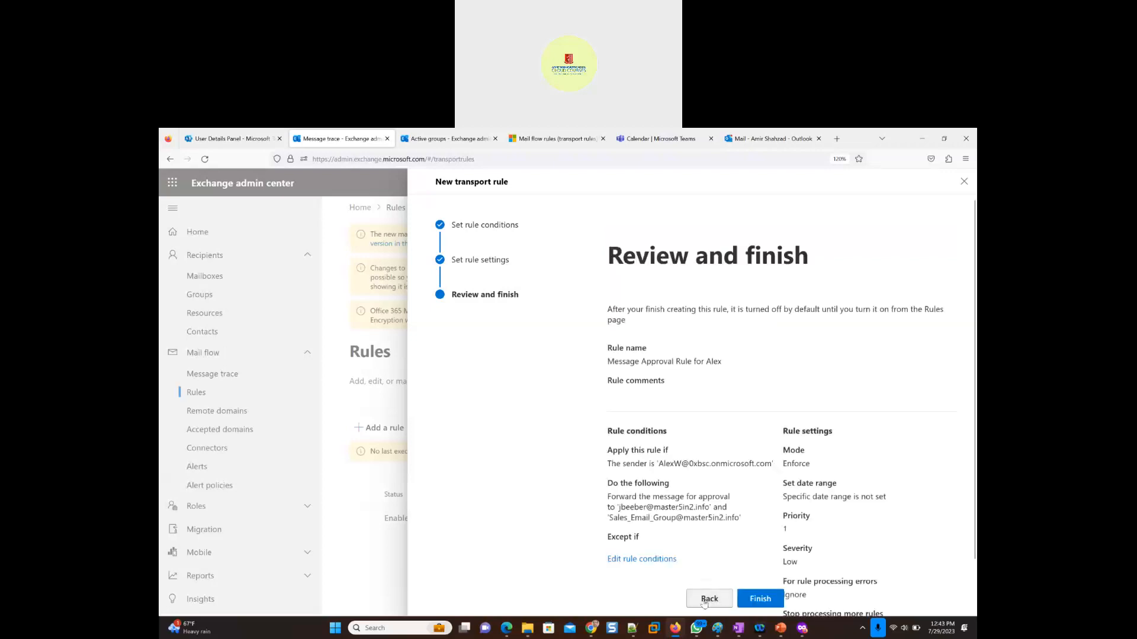
left_click(708, 600)
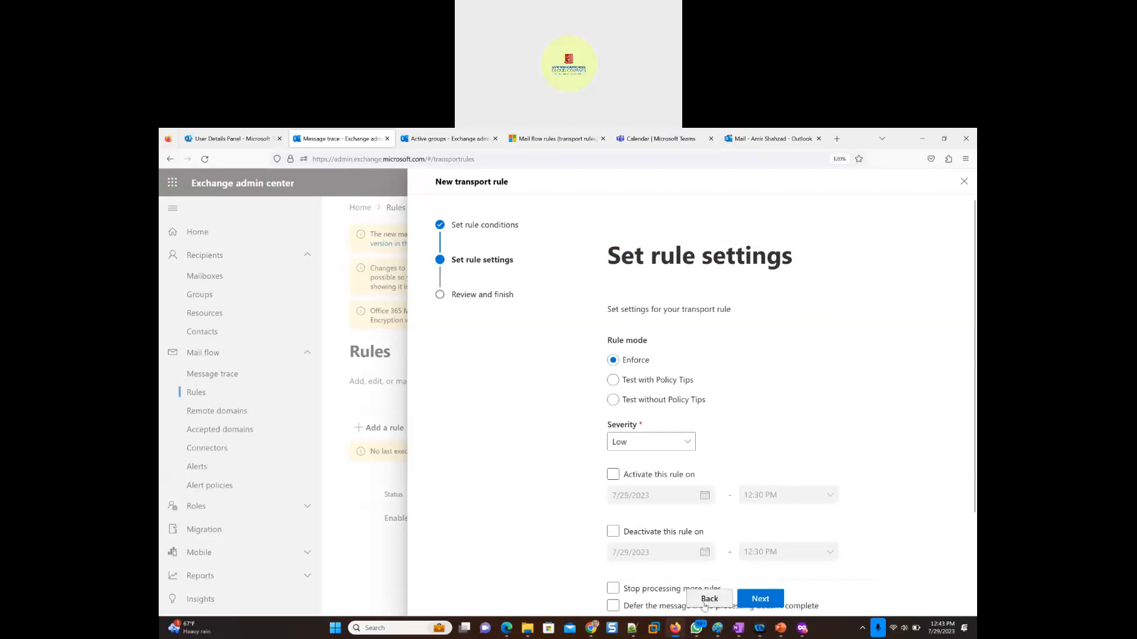
left_click(707, 600)
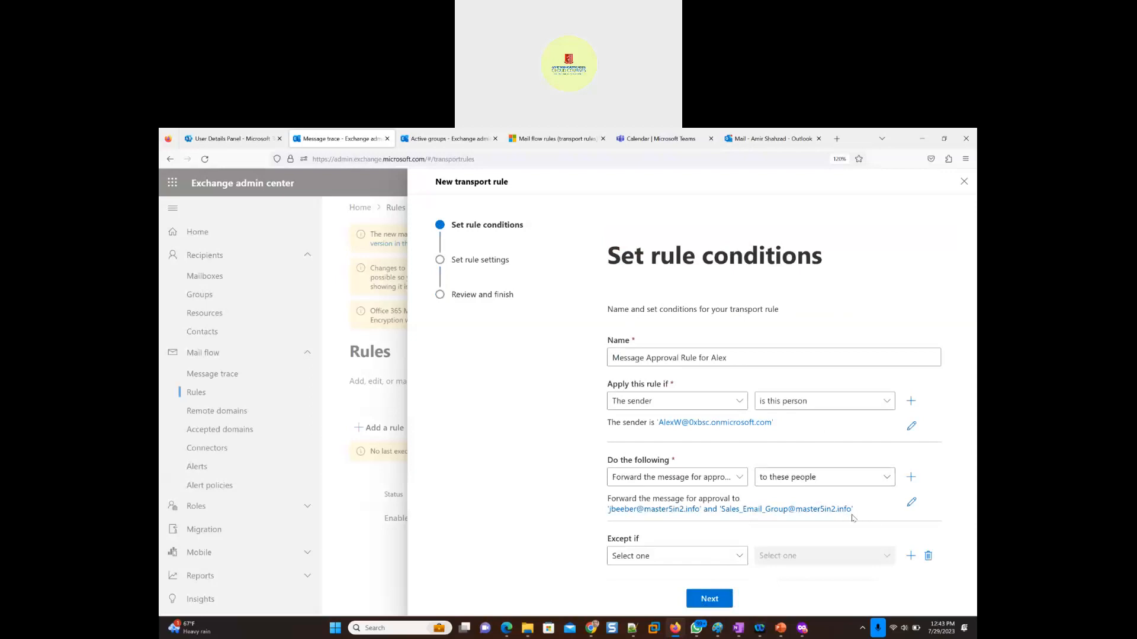
left_click(911, 504)
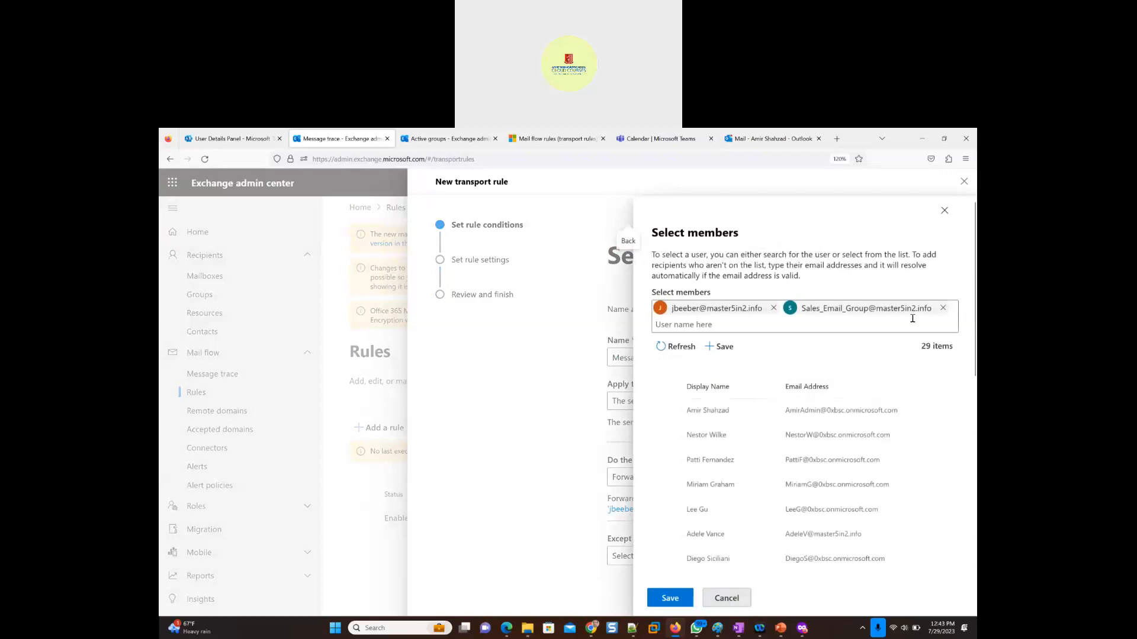
left_click(943, 308)
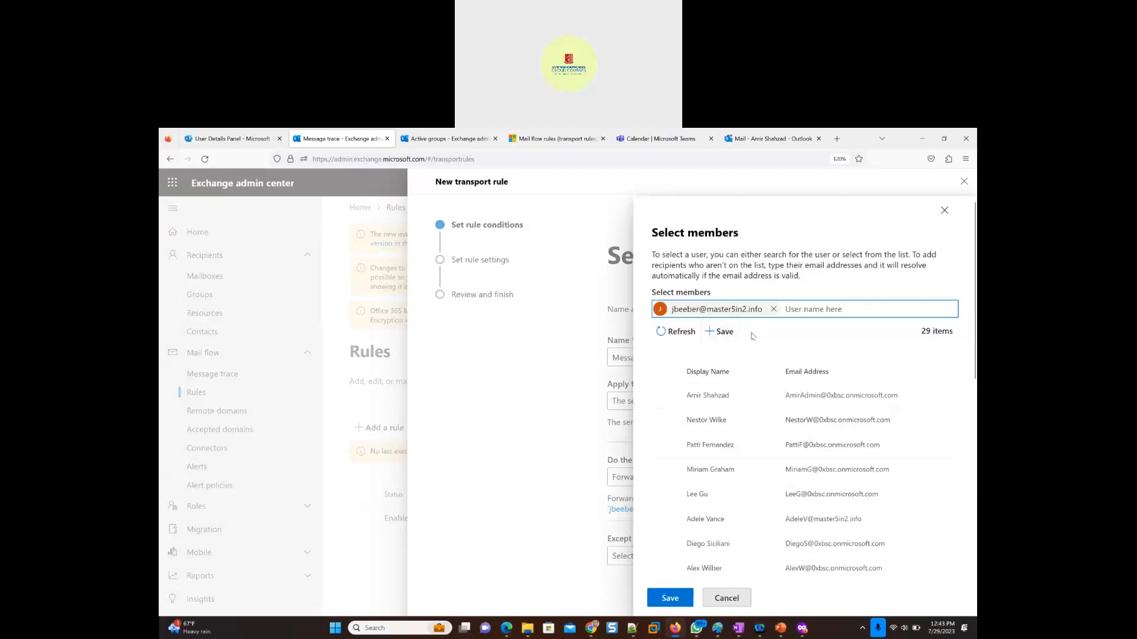
left_click(670, 598)
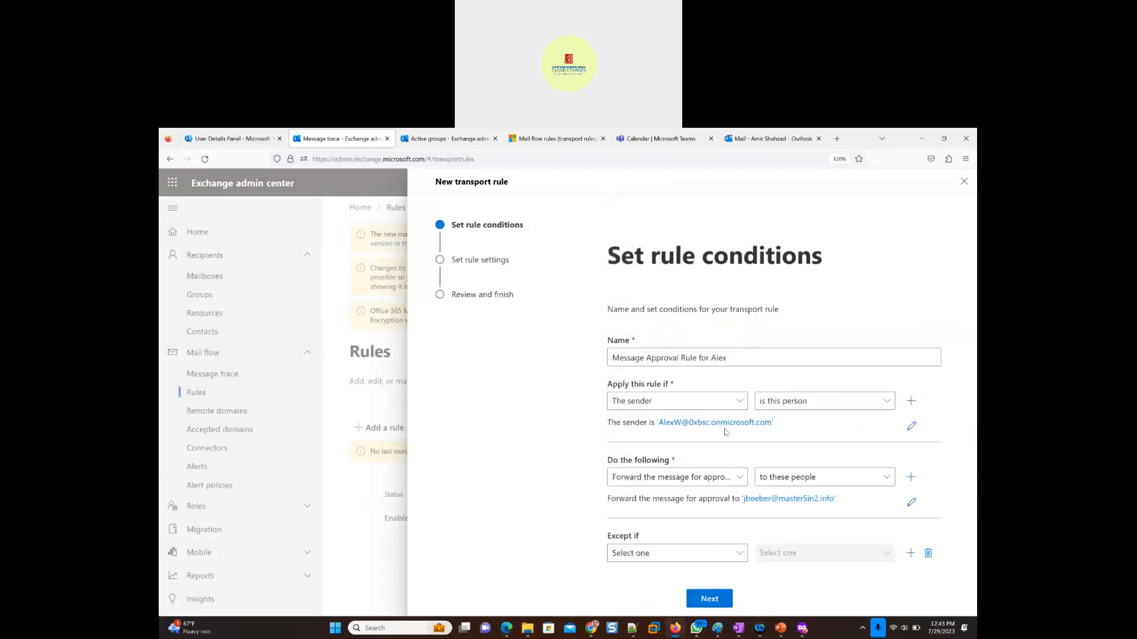
- Step through the wizard again and submit the revised approval rule
left_click(716, 604)
left_click(769, 602)
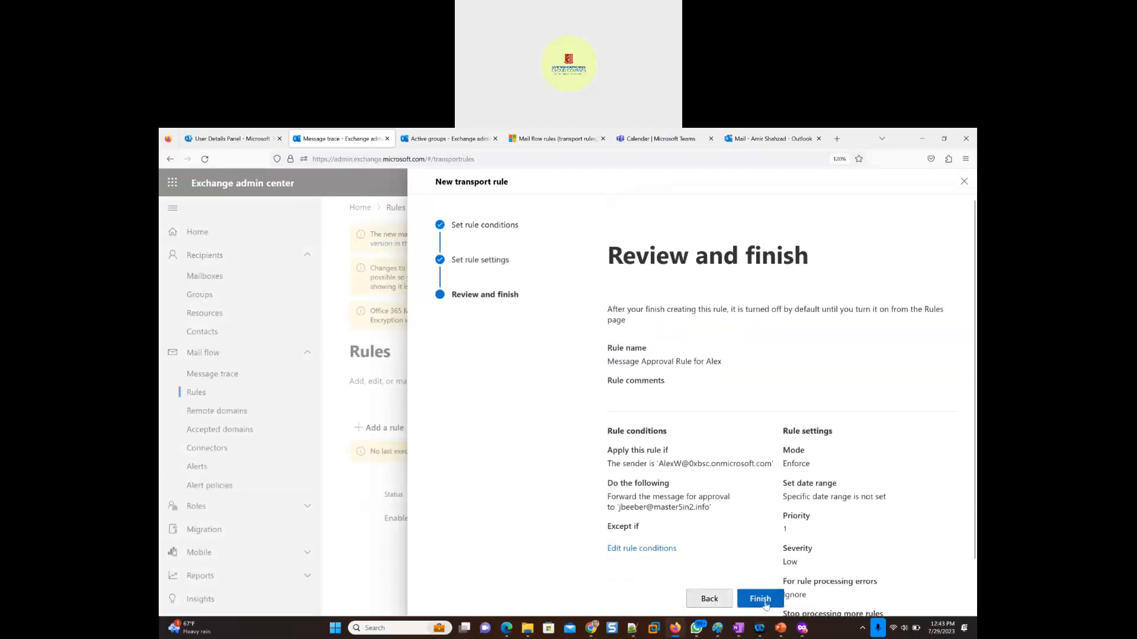
left_click(765, 603)
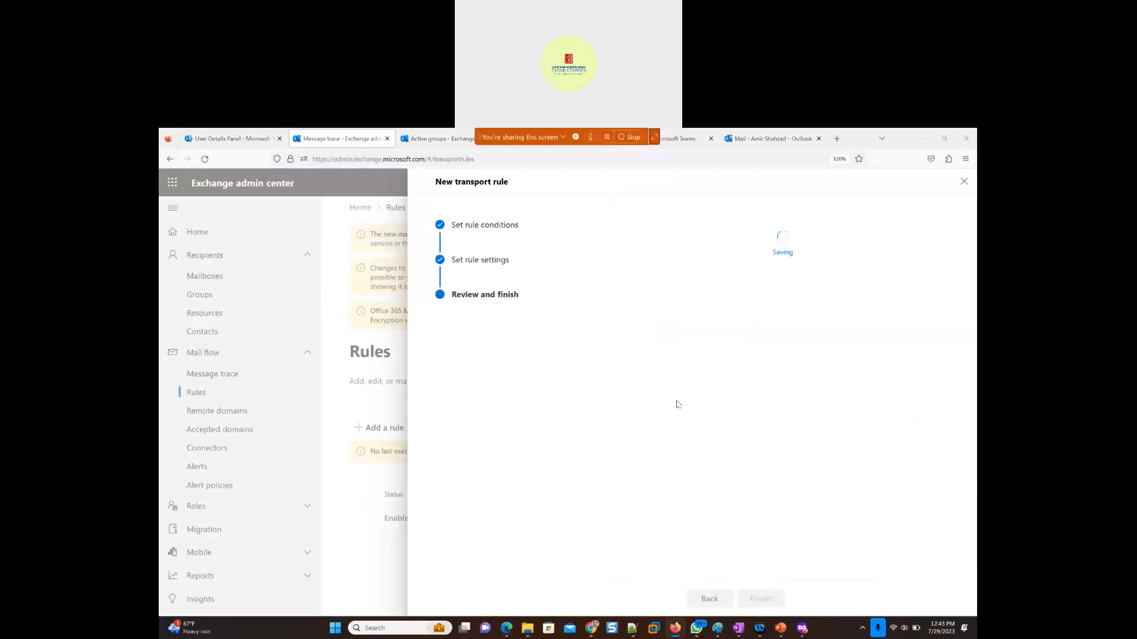
- In PowerPoint, replace the DL membership bullet with 'DL is not supported for Approval Rule'
key("alt+Tab")
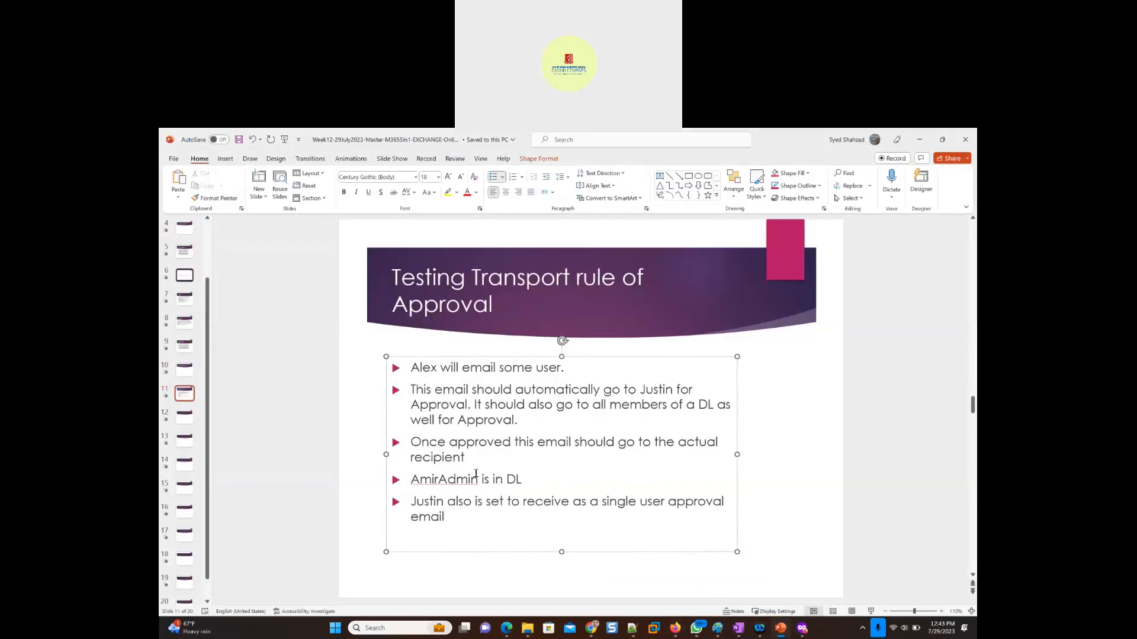
left_click_drag(523, 480, 425, 483)
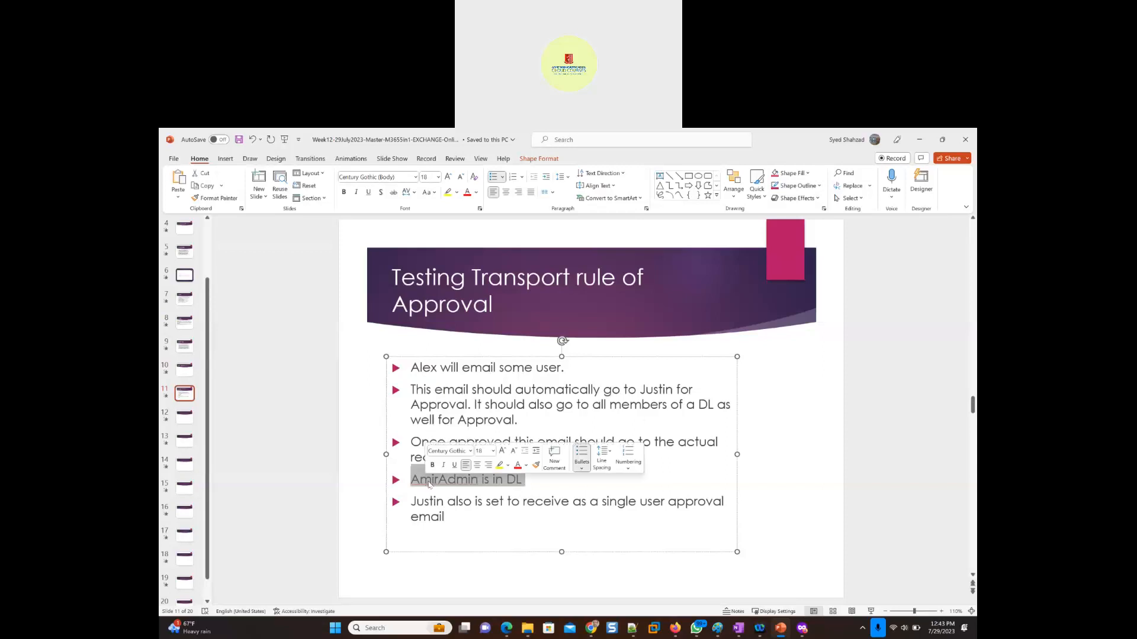
type("DL is")
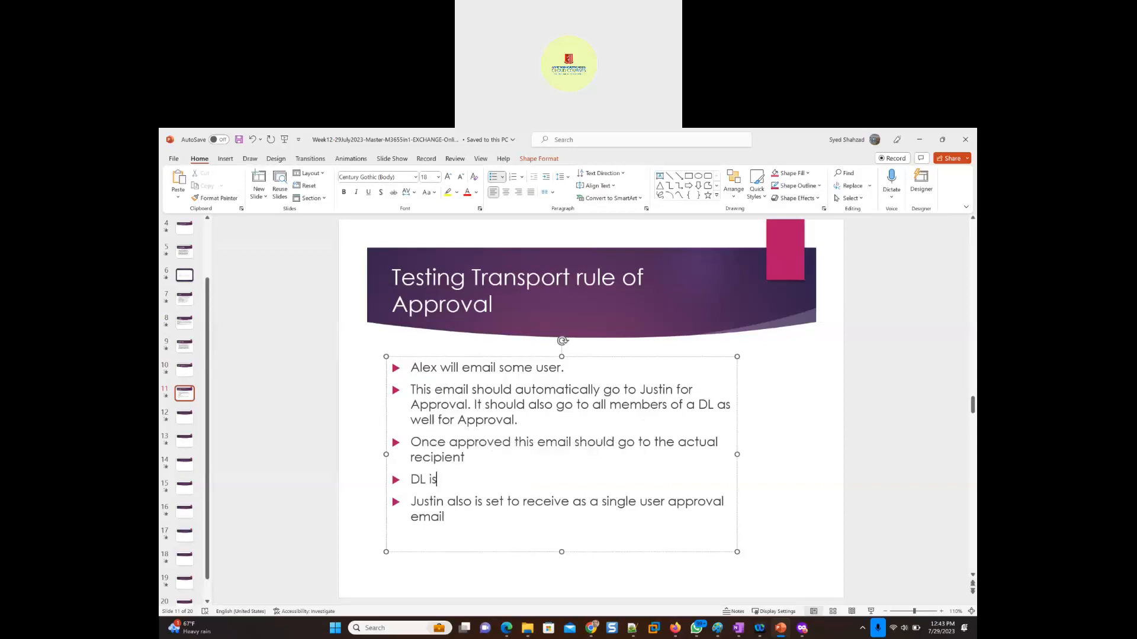
type(" not supported for")
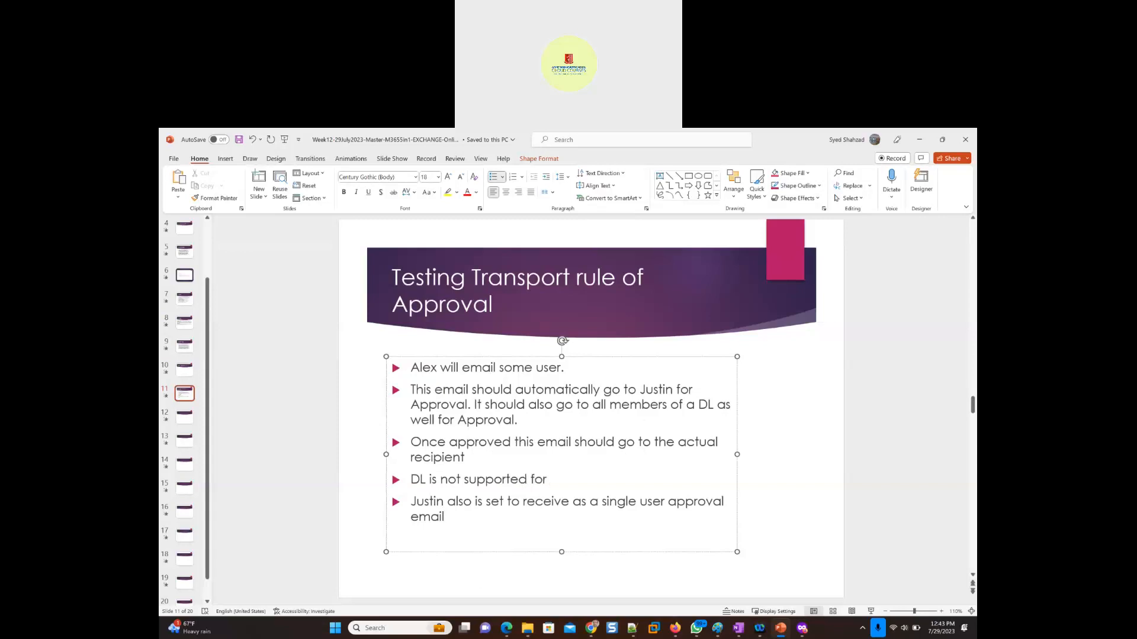
type(" Approval Rule")
- Delete 'also' from the last bullet and replace 'the actual recipient' with the admin account name
left_click_drag(471, 503, 447, 505)
key("Delete")
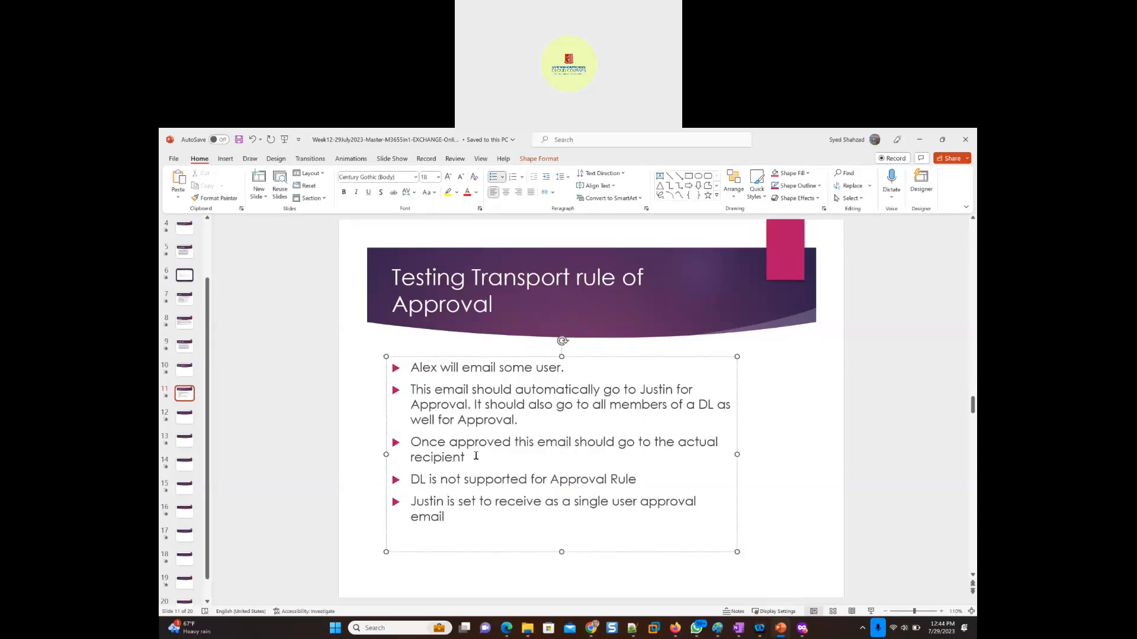
left_click_drag(655, 443, 643, 454)
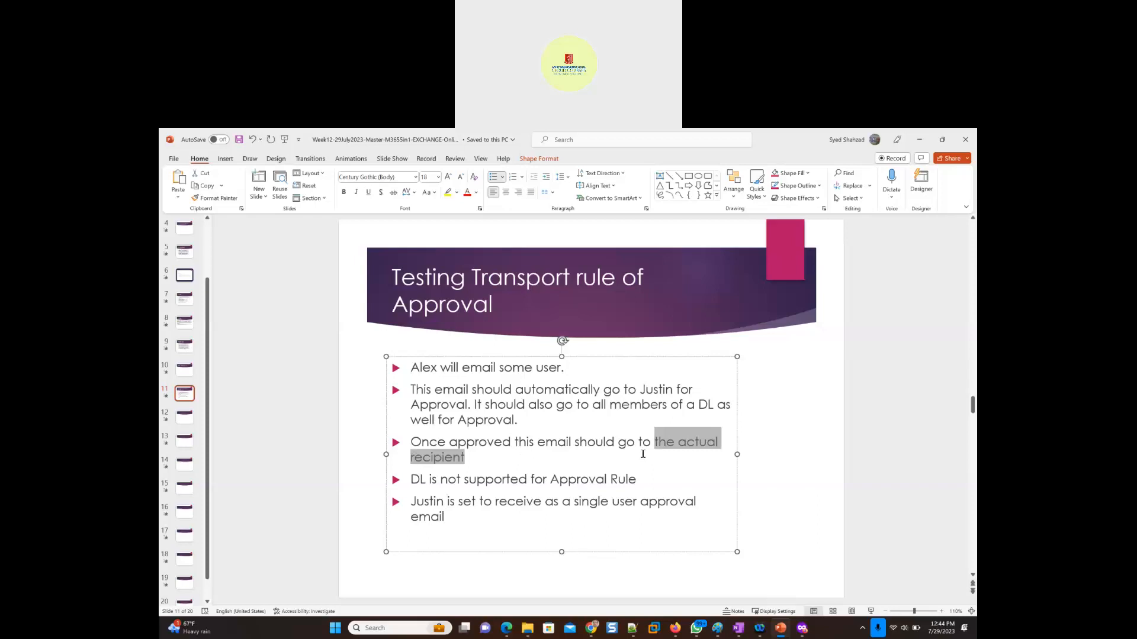
type("AmirAdmin")
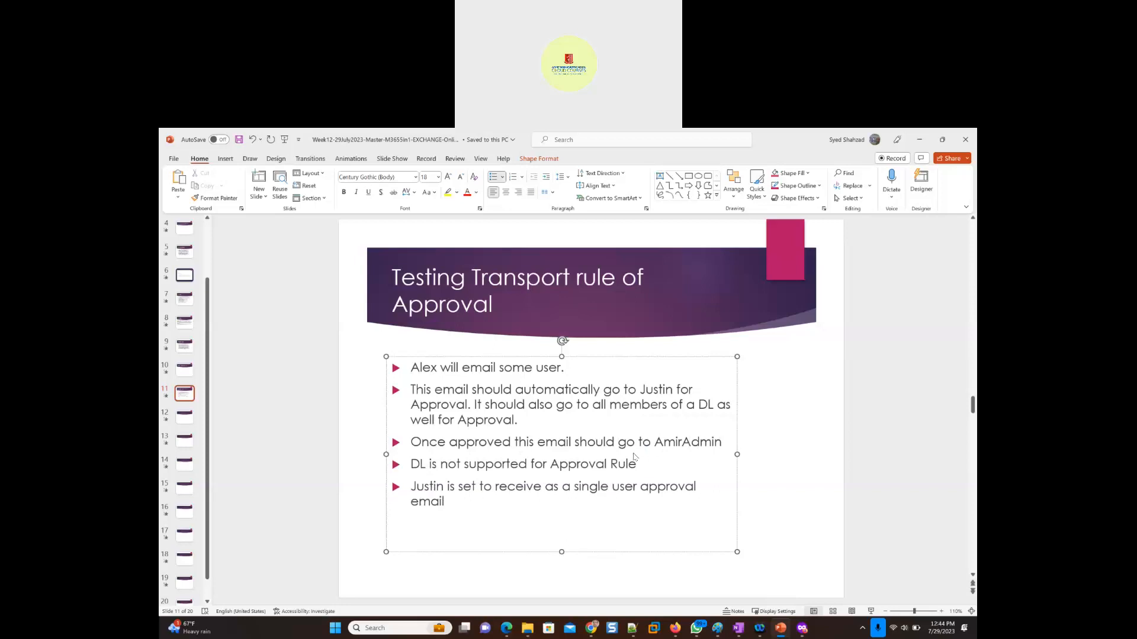
key("alt+Tab")
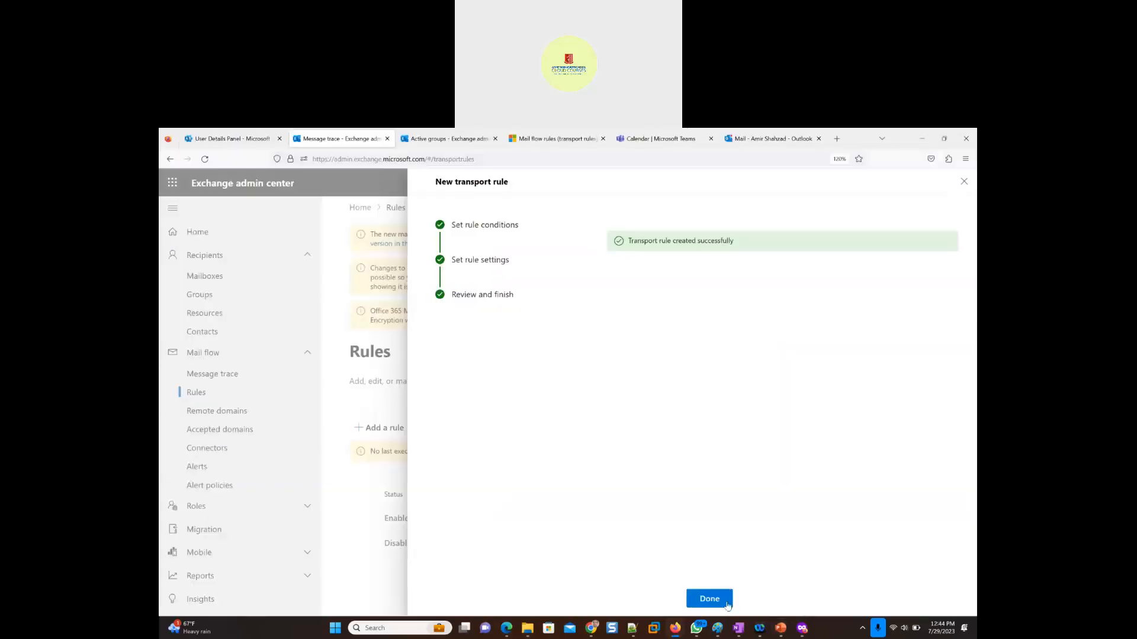
- Close the finished wizard and switch the new approval rule to enabled in its details panel
left_click(719, 599)
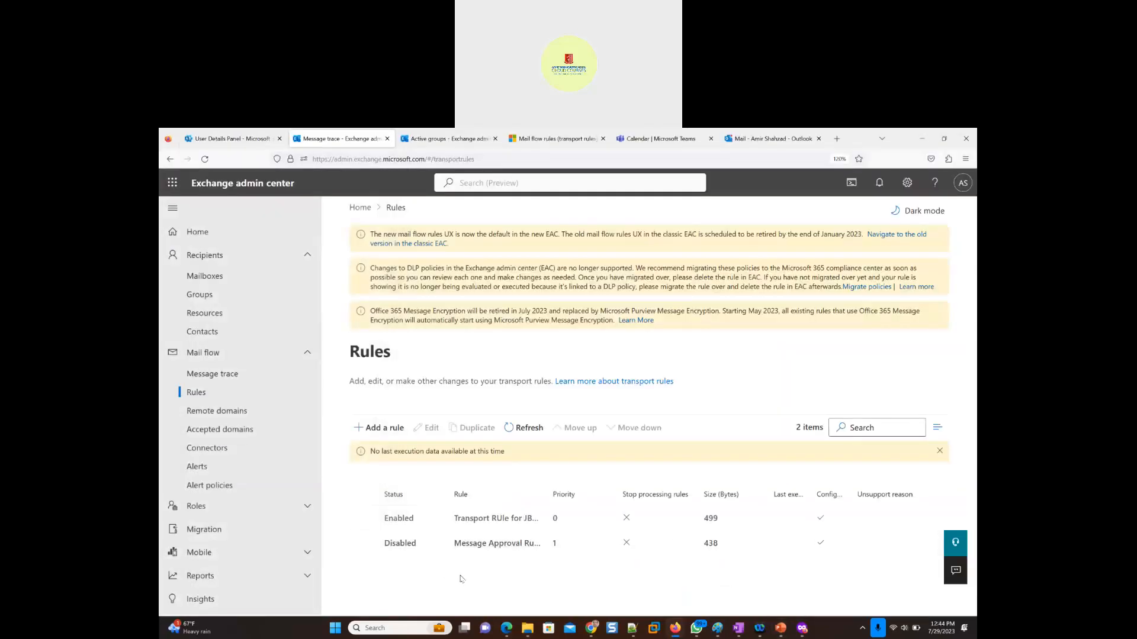
left_click(404, 543)
left_click(677, 320)
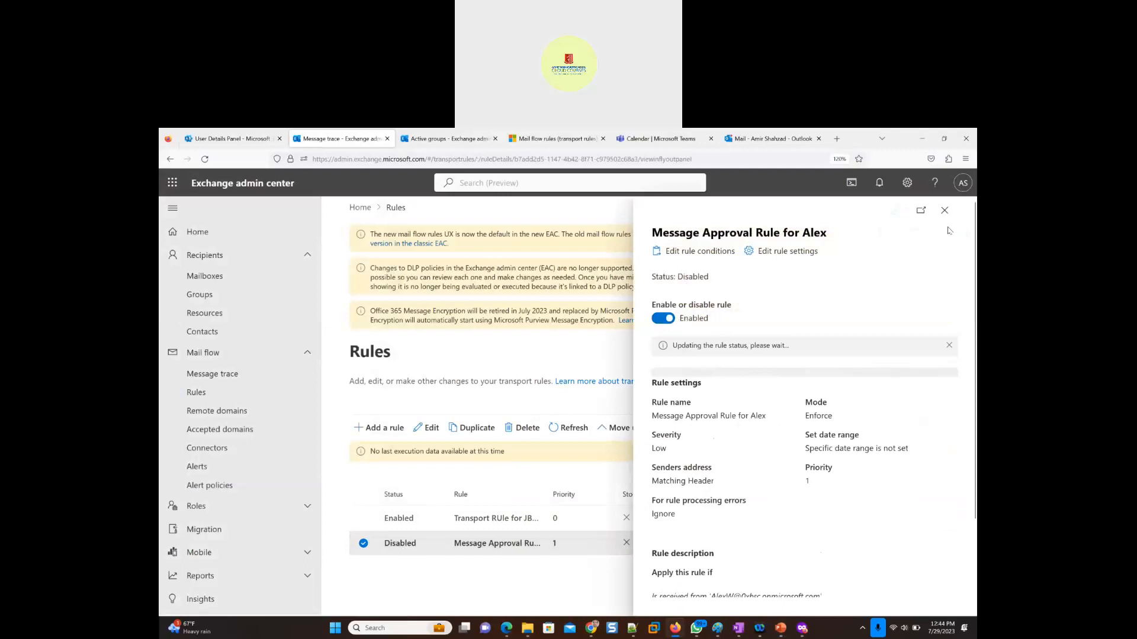
scroll(767, 483, "down", 2)
scroll(767, 483, "up", 2)
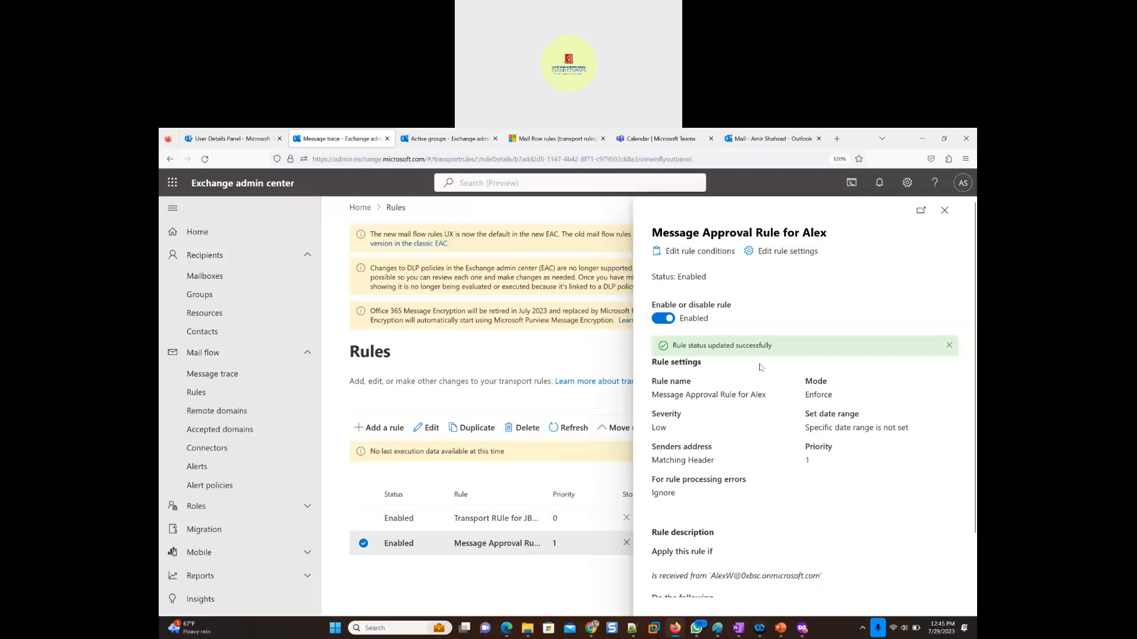
- In Outlook, start a new message addressed to the admin account contact
left_click(801, 630)
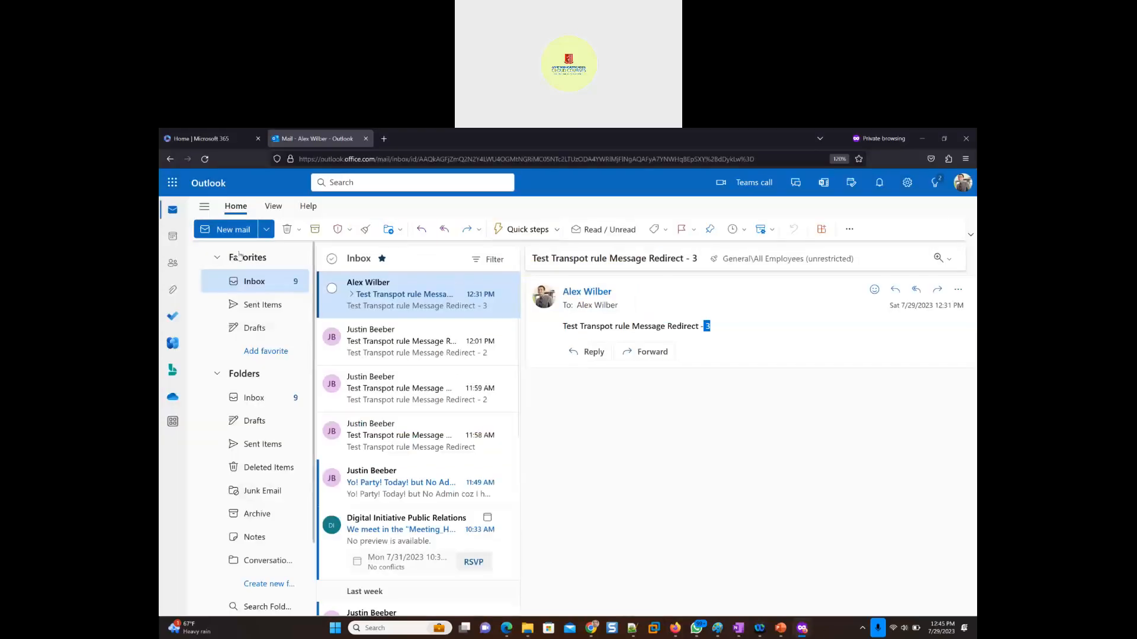
key("n")
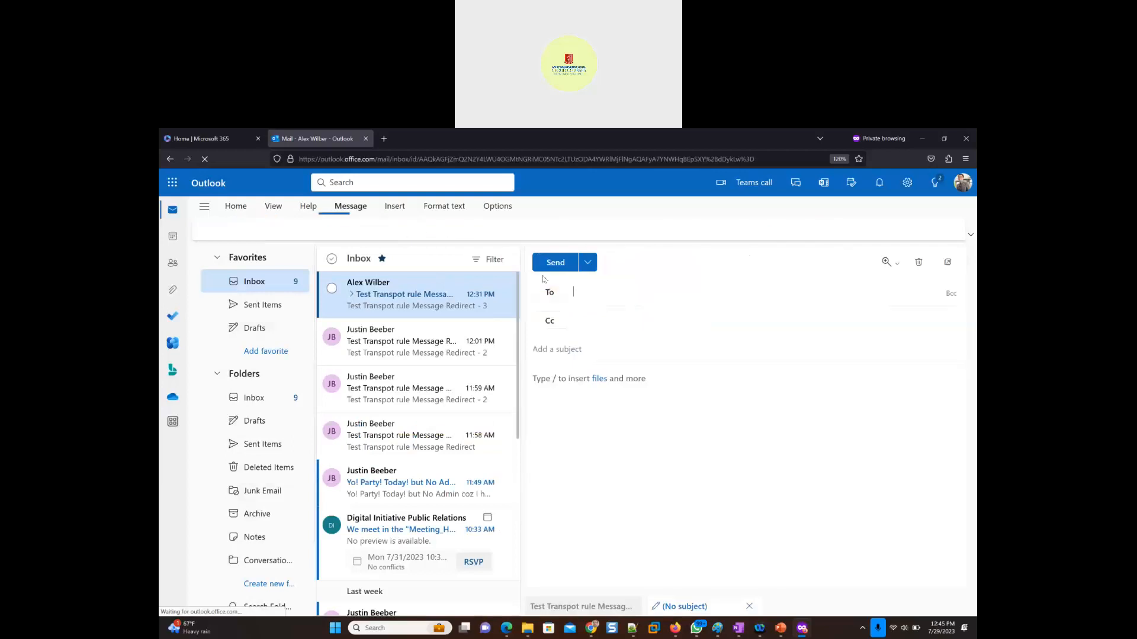
left_click(547, 264)
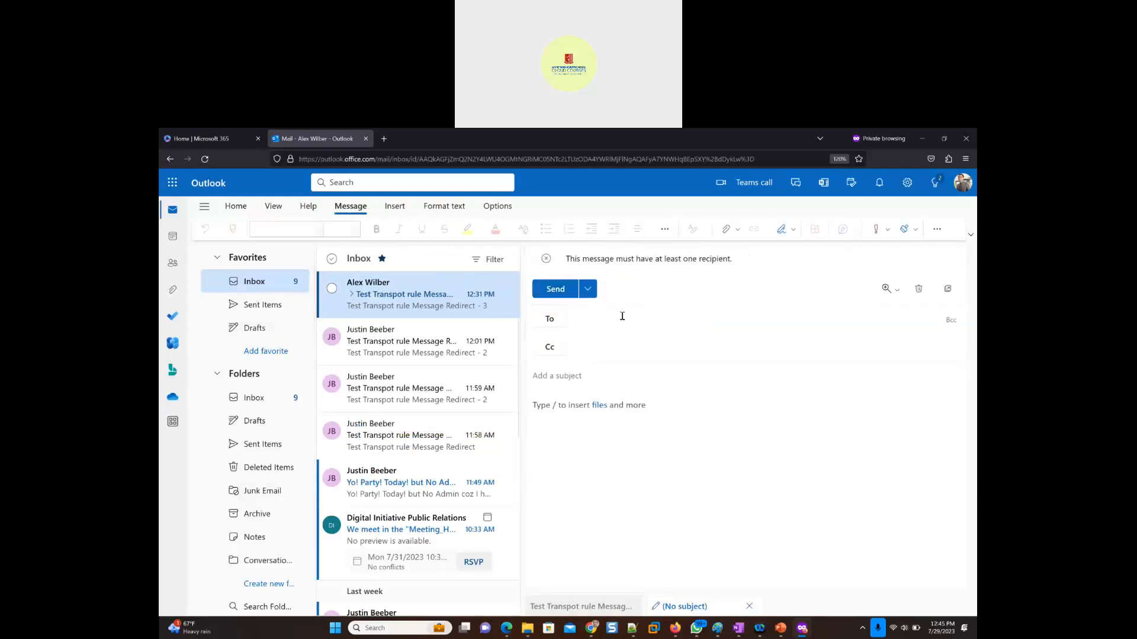
left_click(619, 320)
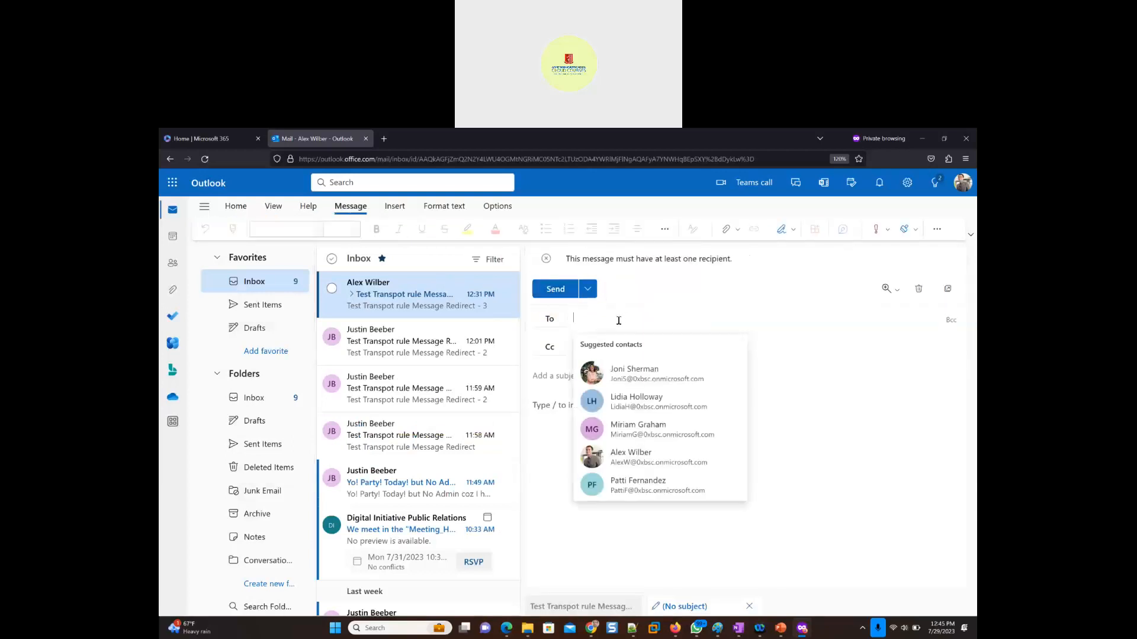
type("amiradm")
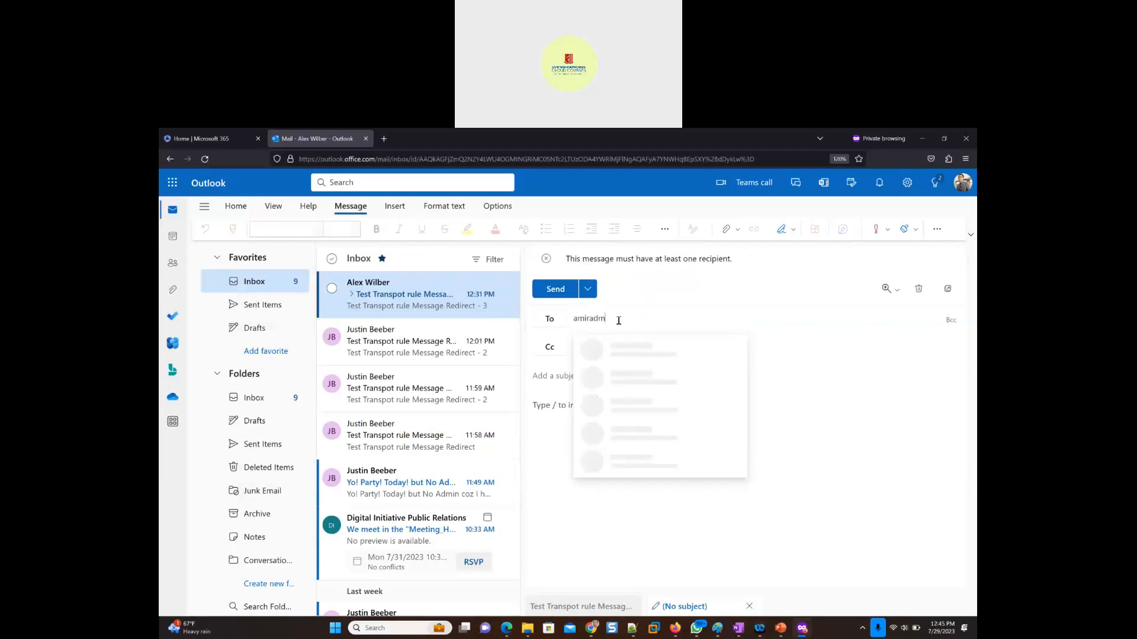
left_click(629, 353)
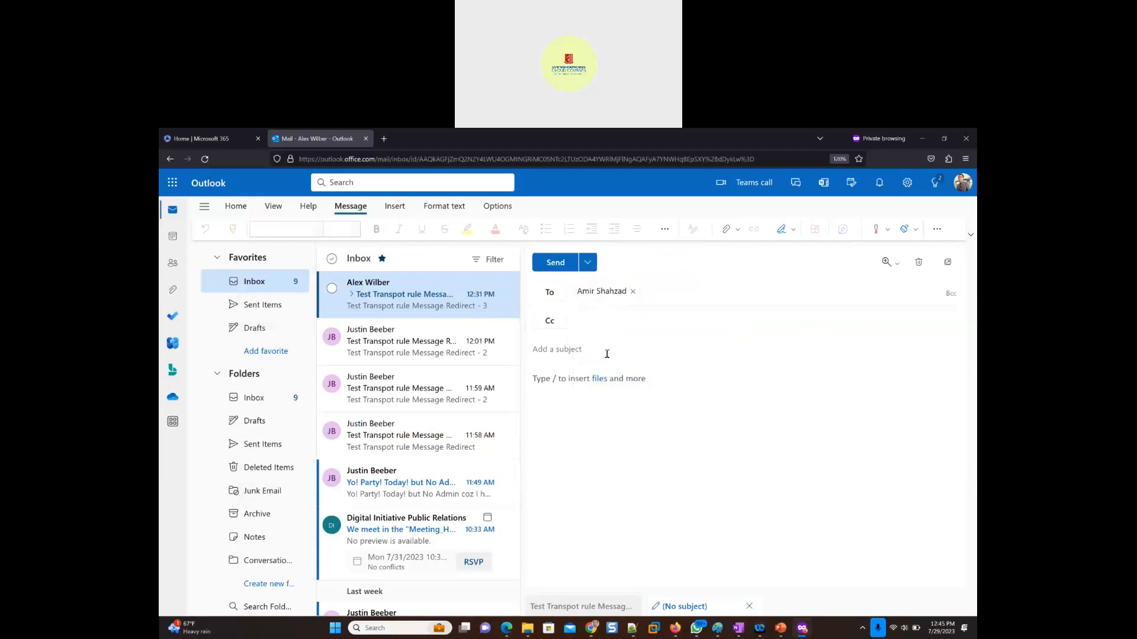
- Subject it 'Testing Approval Rule - Attempt - 1', paste the same text into the body, and send
left_click(607, 353)
type("Testing App")
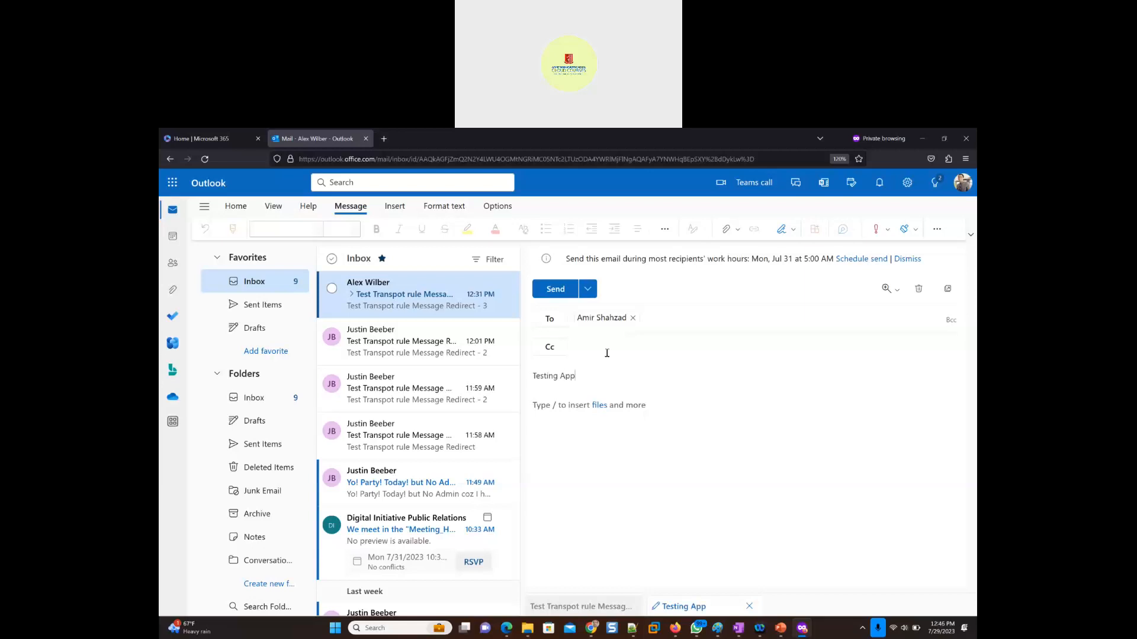
type("roval Rule - Attempt - 1")
key("ctrl+a")
key("ctrl+c")
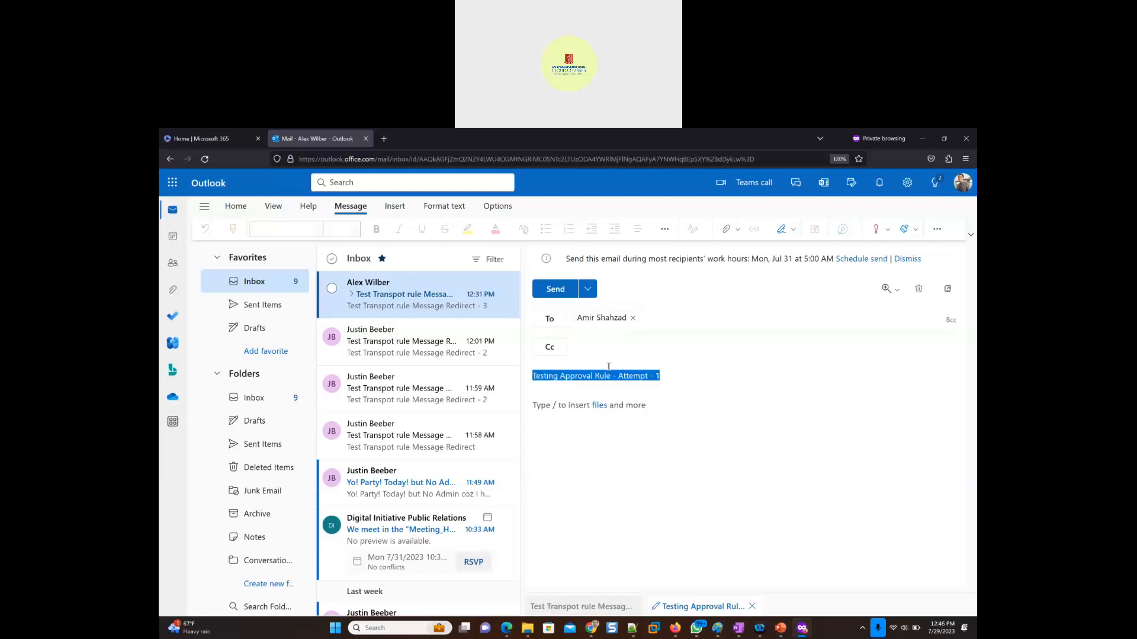
left_click(637, 461)
key("ctrl+v")
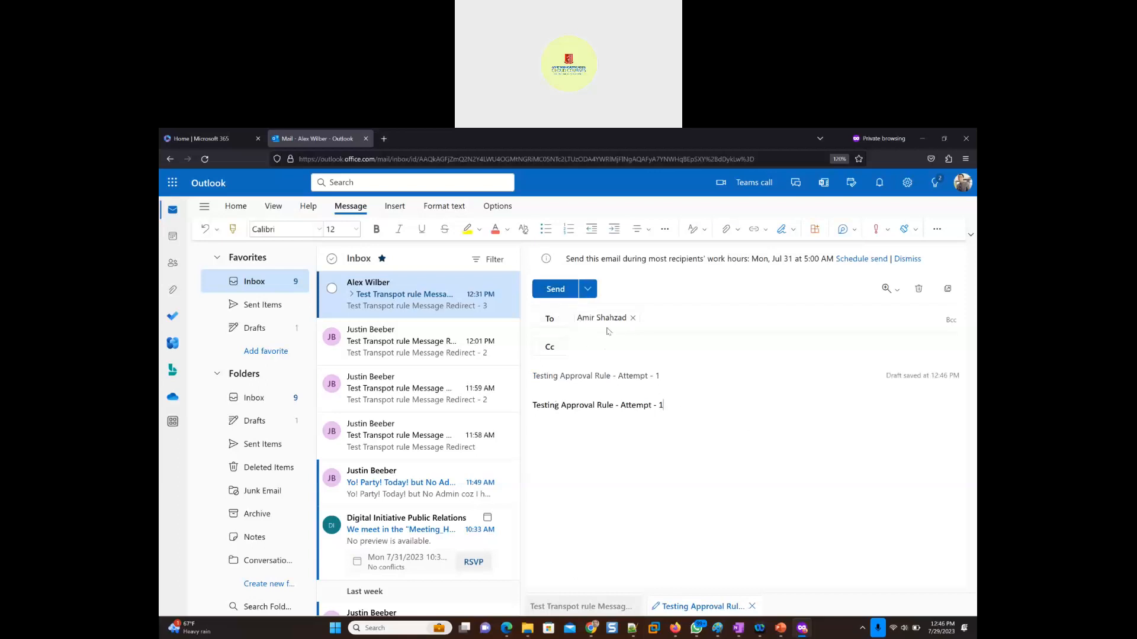
left_click(551, 291)
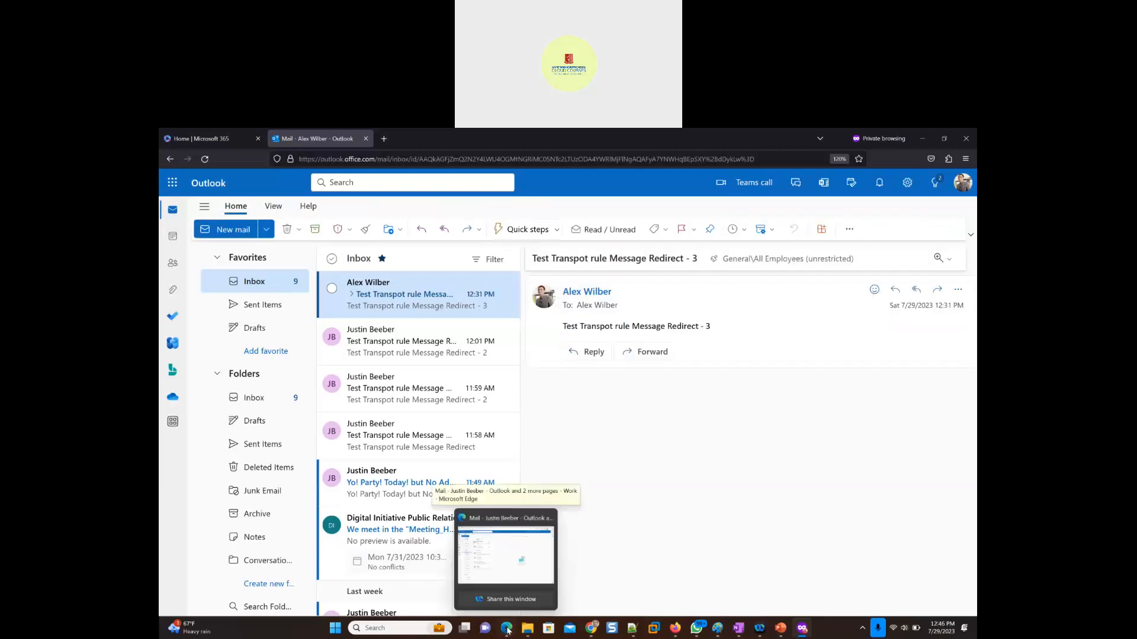
- Open the approval request in the approver's mailbox, then check the sender's Sent Items
left_click(507, 631)
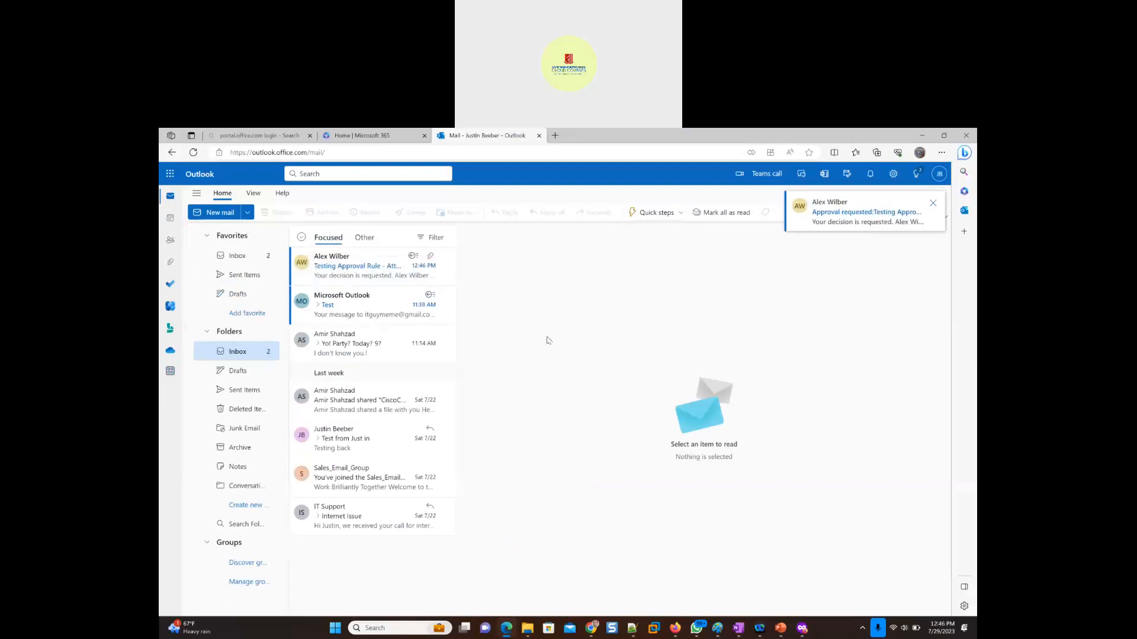
left_click(341, 268)
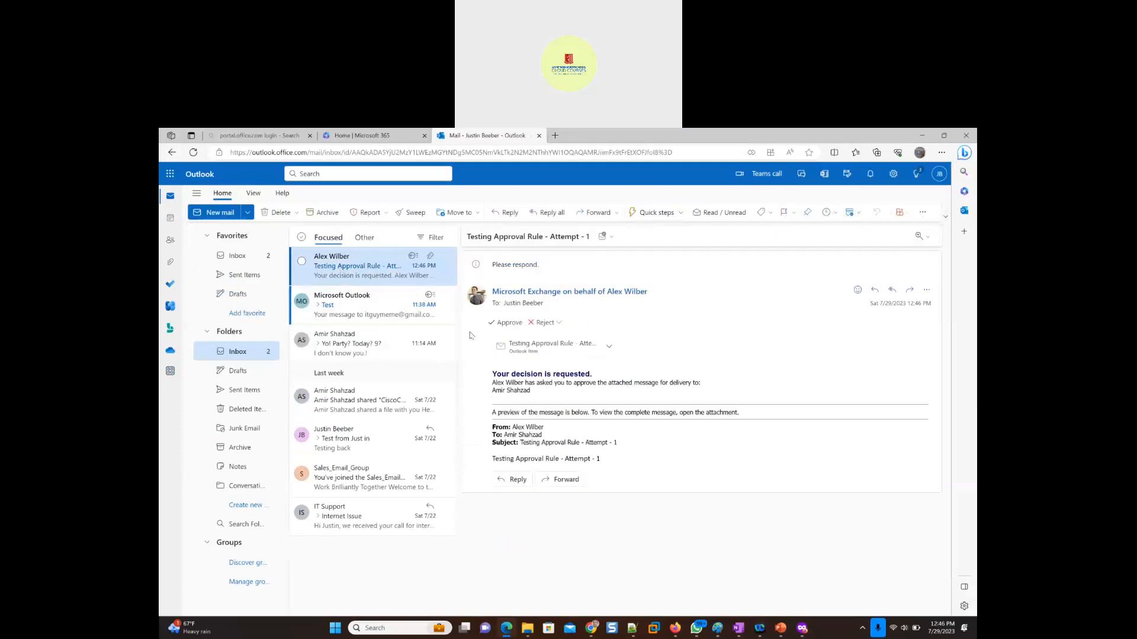
left_click(800, 629)
left_click(254, 305)
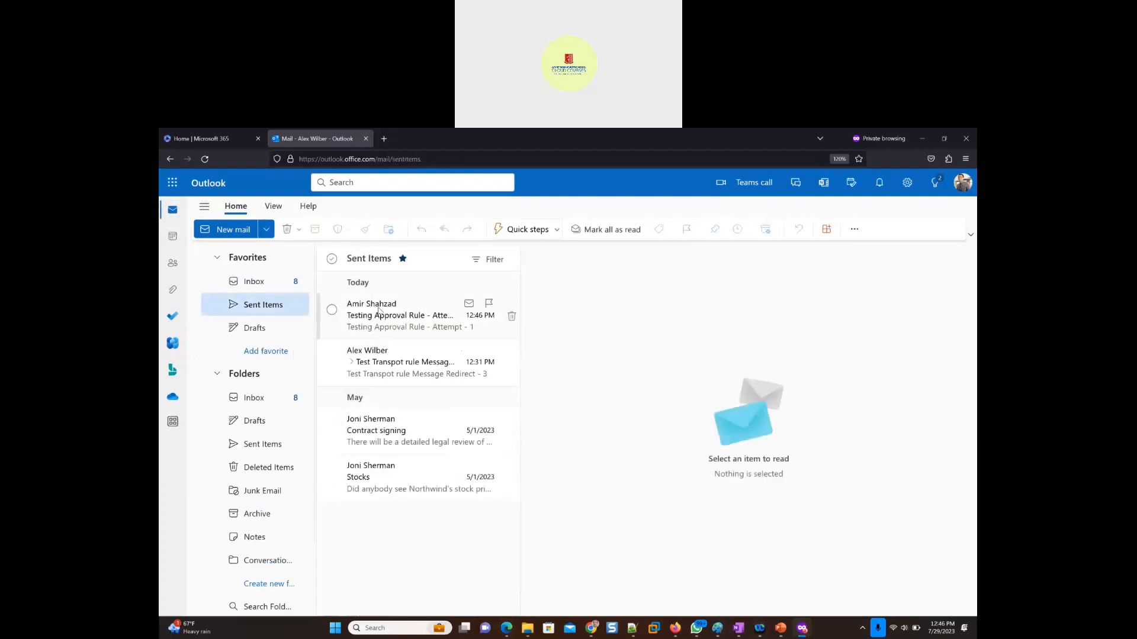
- Check the recipient's Inbox for the test message, then return to the approver's mailbox
mouse_move(674, 635)
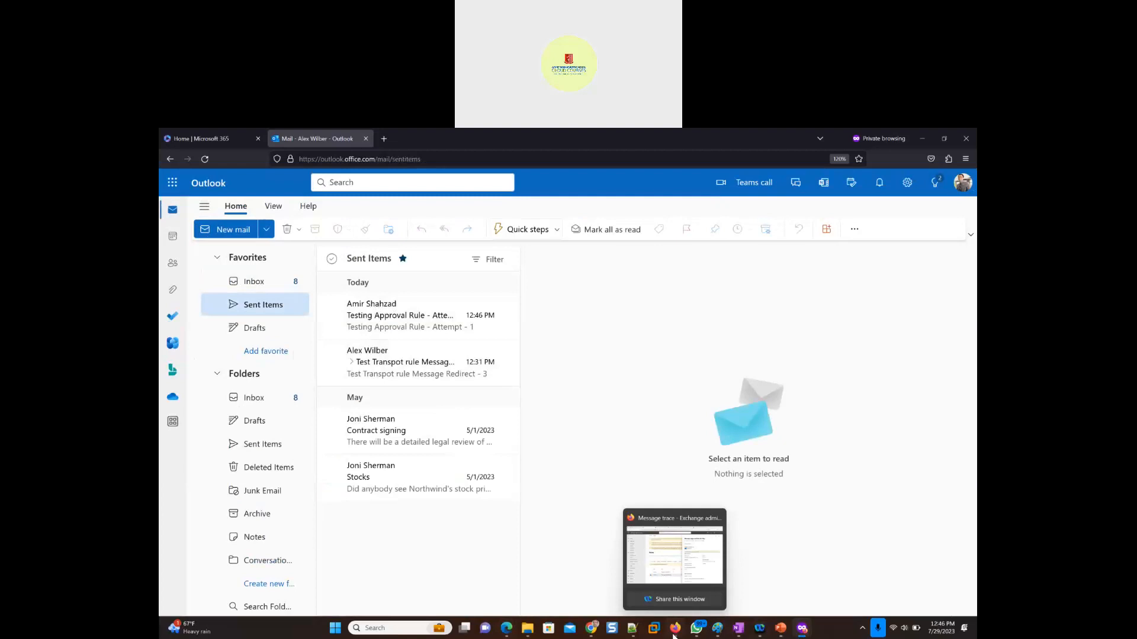
left_click(673, 635)
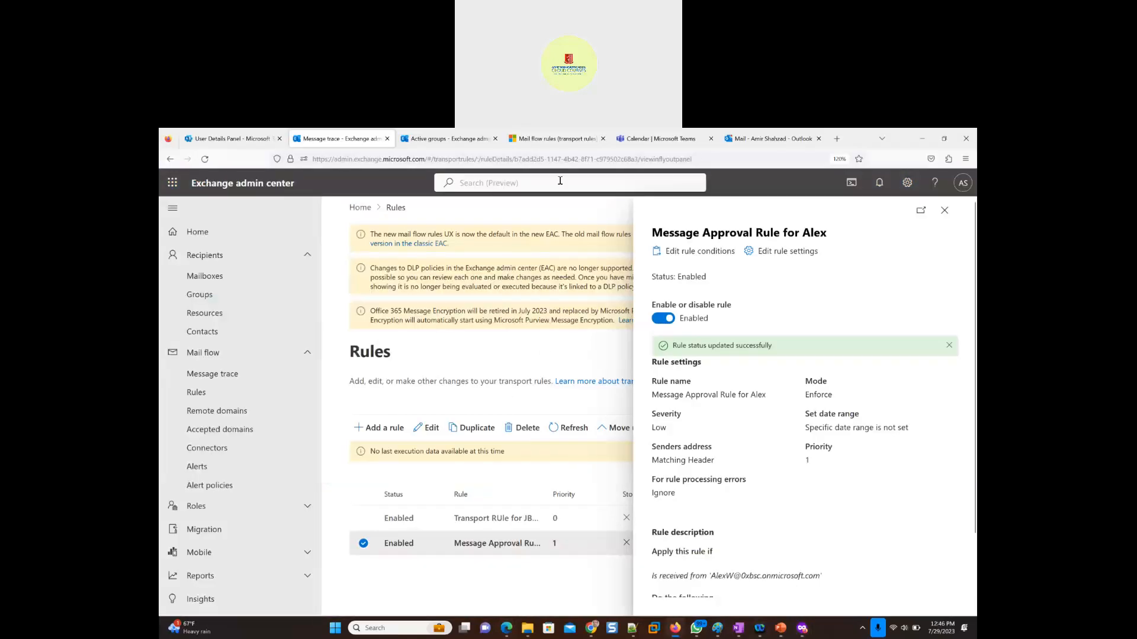
left_click(770, 138)
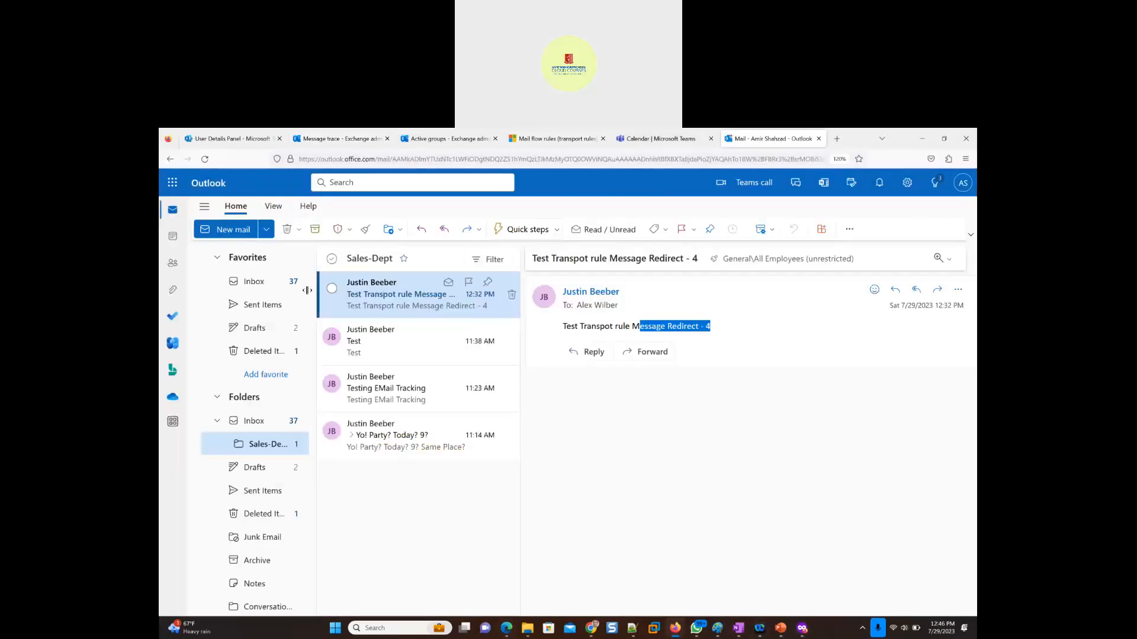
left_click(254, 284)
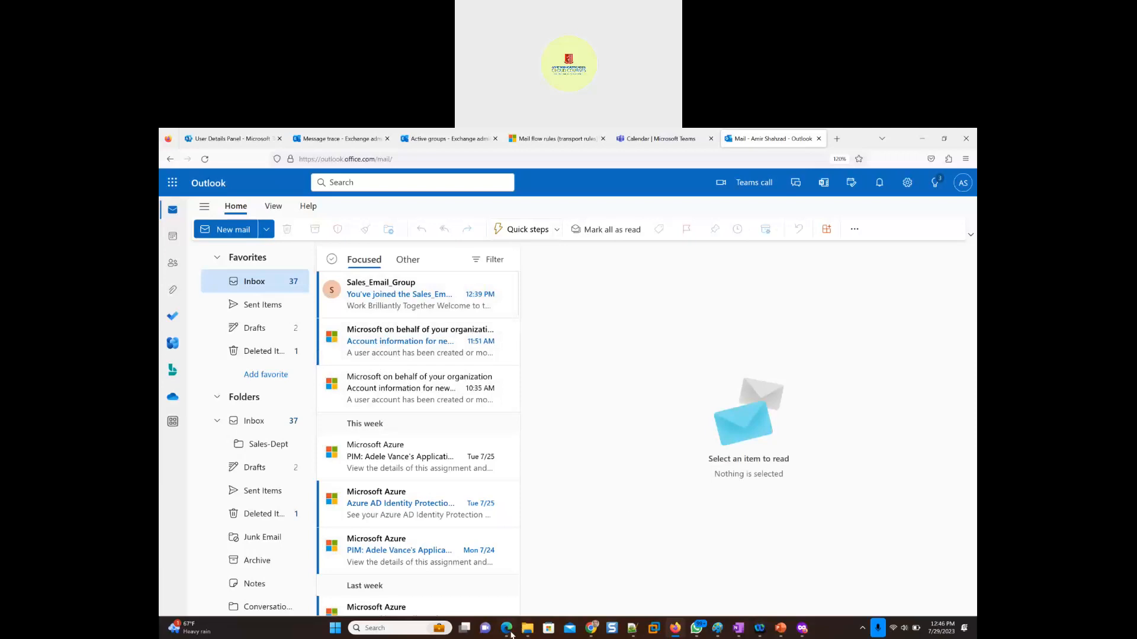
mouse_move(508, 628)
left_click(504, 551)
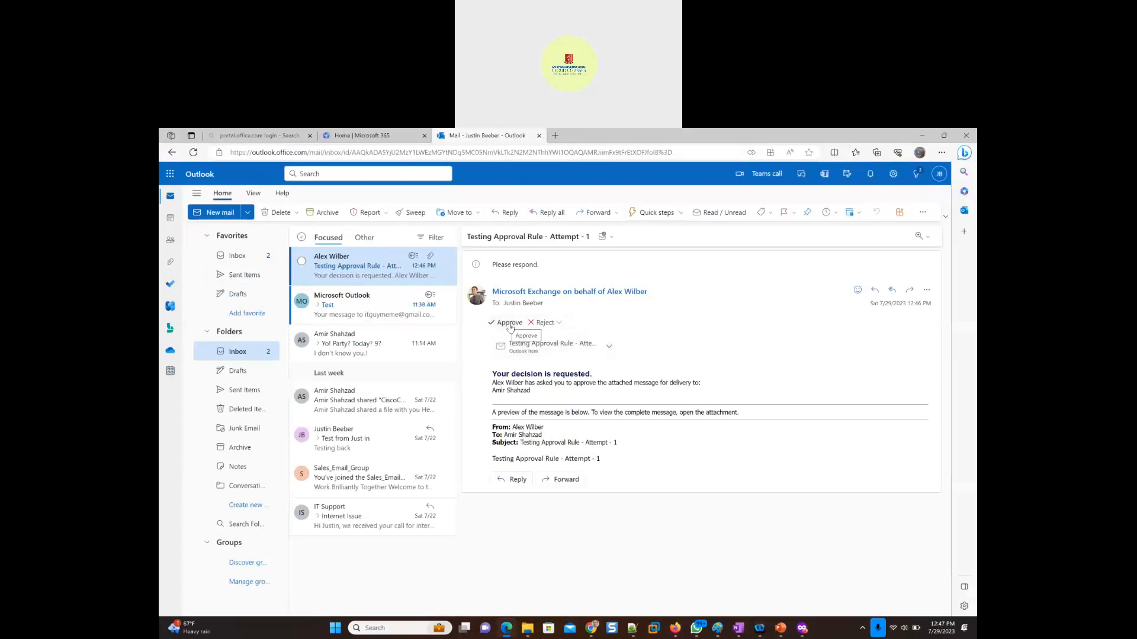
- Approve the held 'Testing Approval Rule - Attempt - 1' message and open it in the recipient's Inbox
left_click(557, 325)
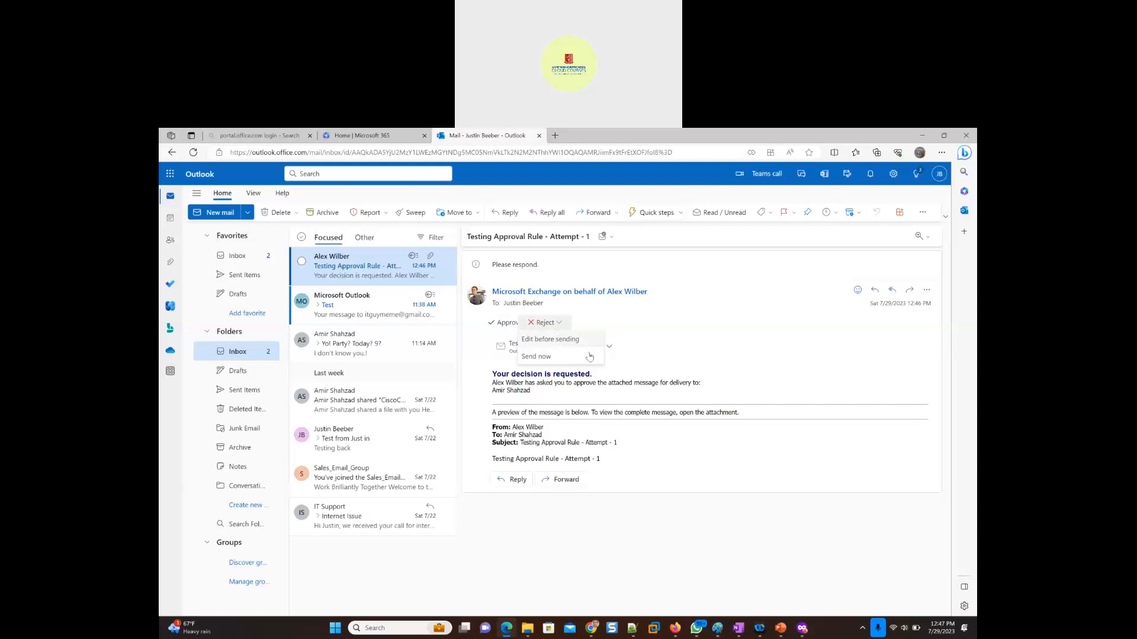
left_click(720, 480)
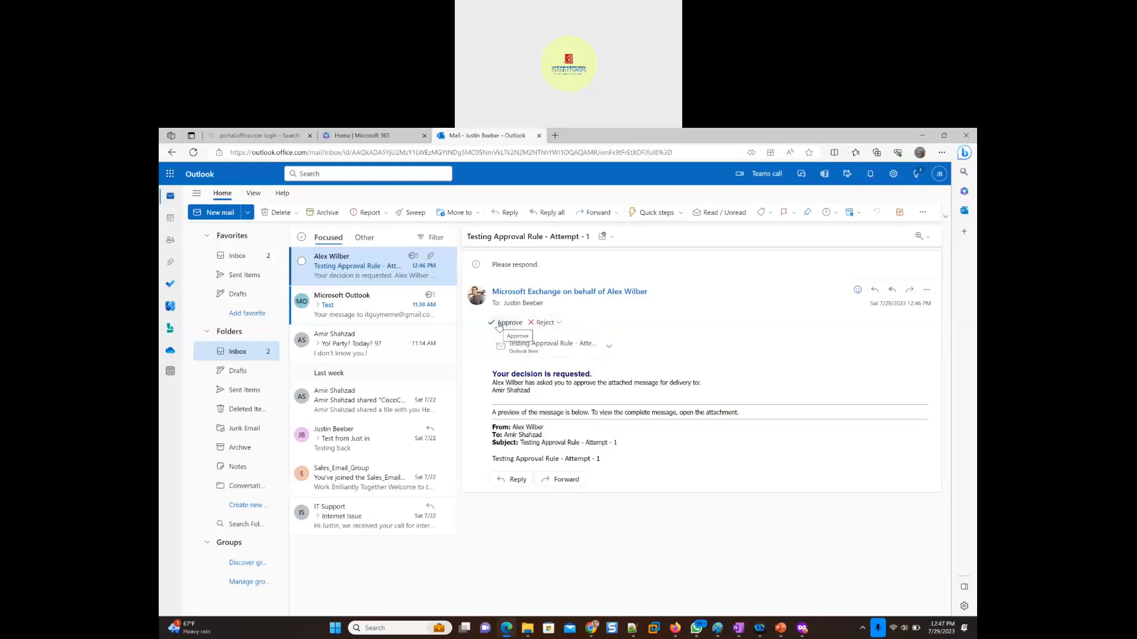
left_click(506, 323)
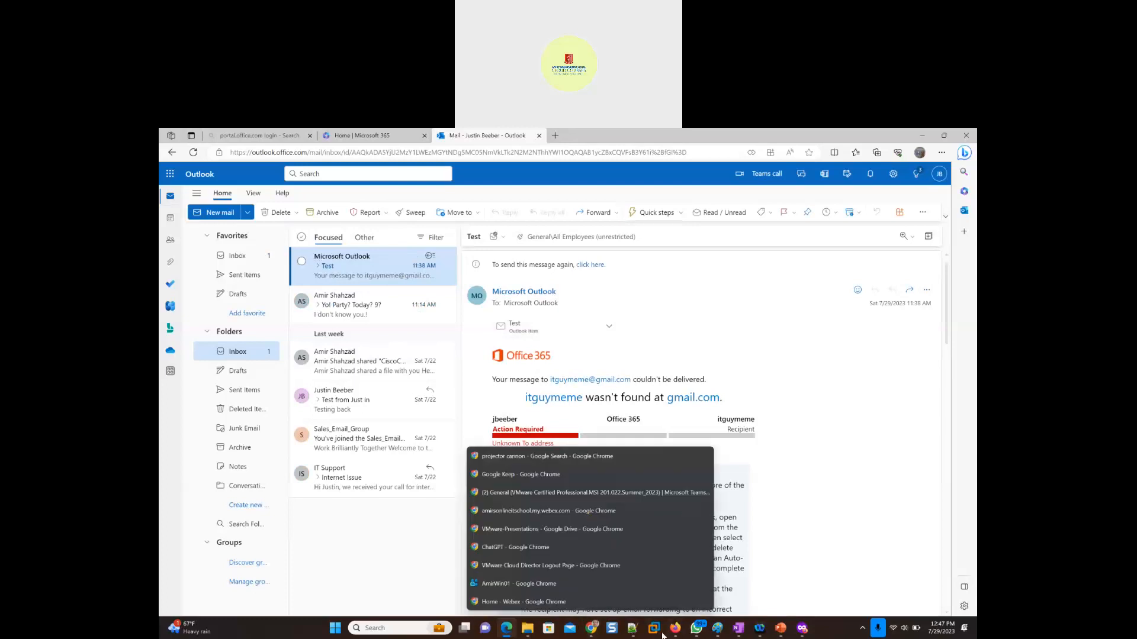
mouse_move(675, 632)
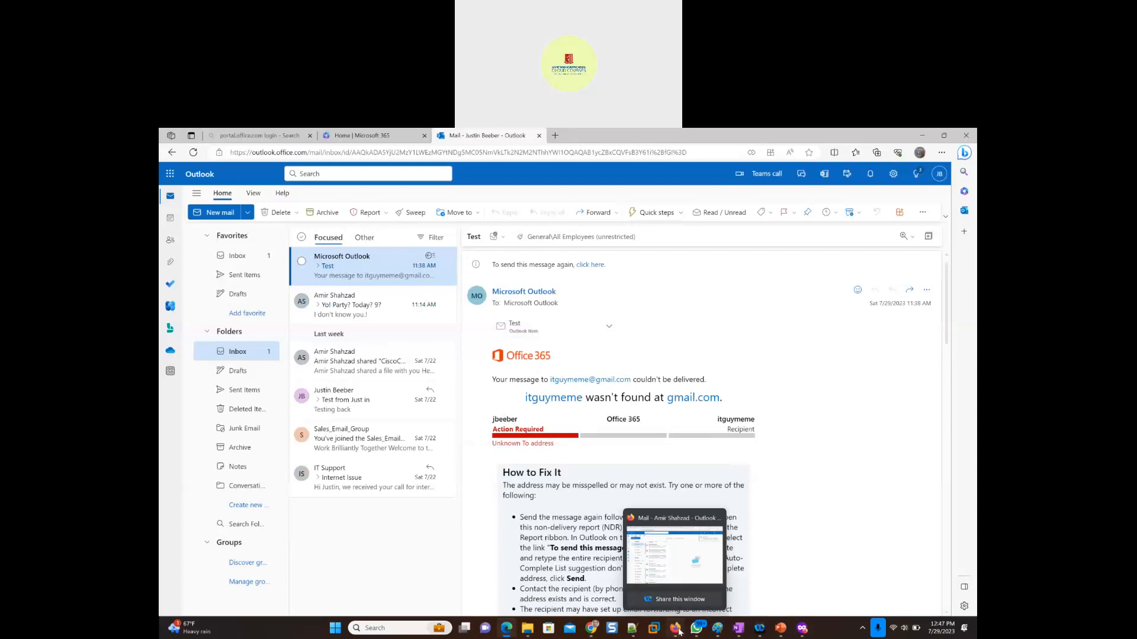
left_click(678, 631)
left_click(392, 301)
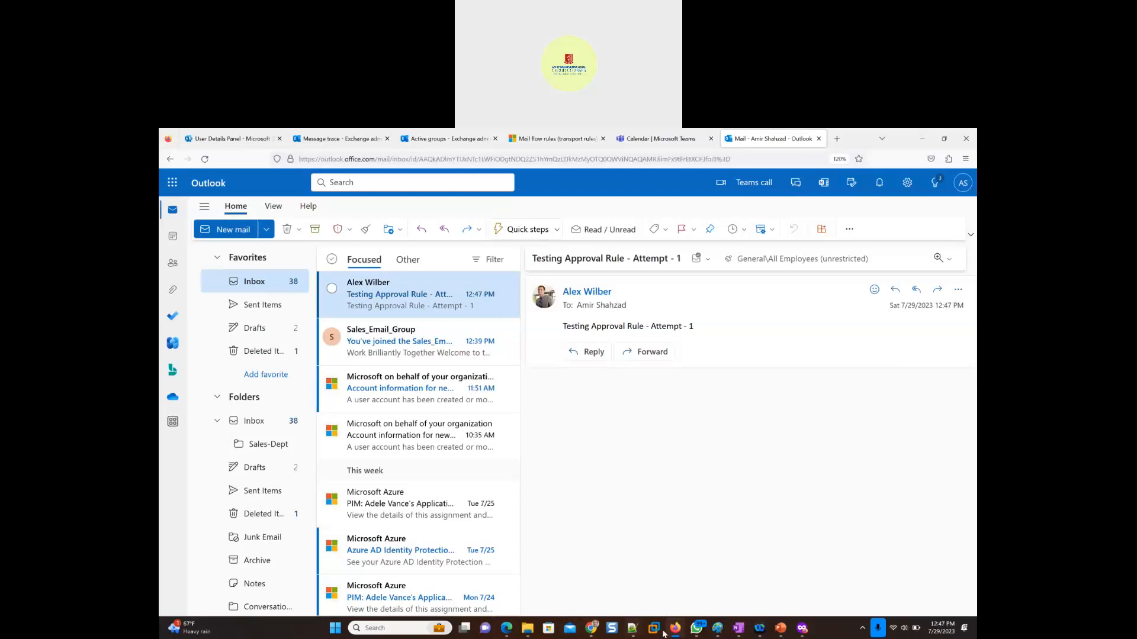
- Return to the Rules page, close the existing rule's details, and list the new-rule templates
left_click(338, 140)
left_click(944, 210)
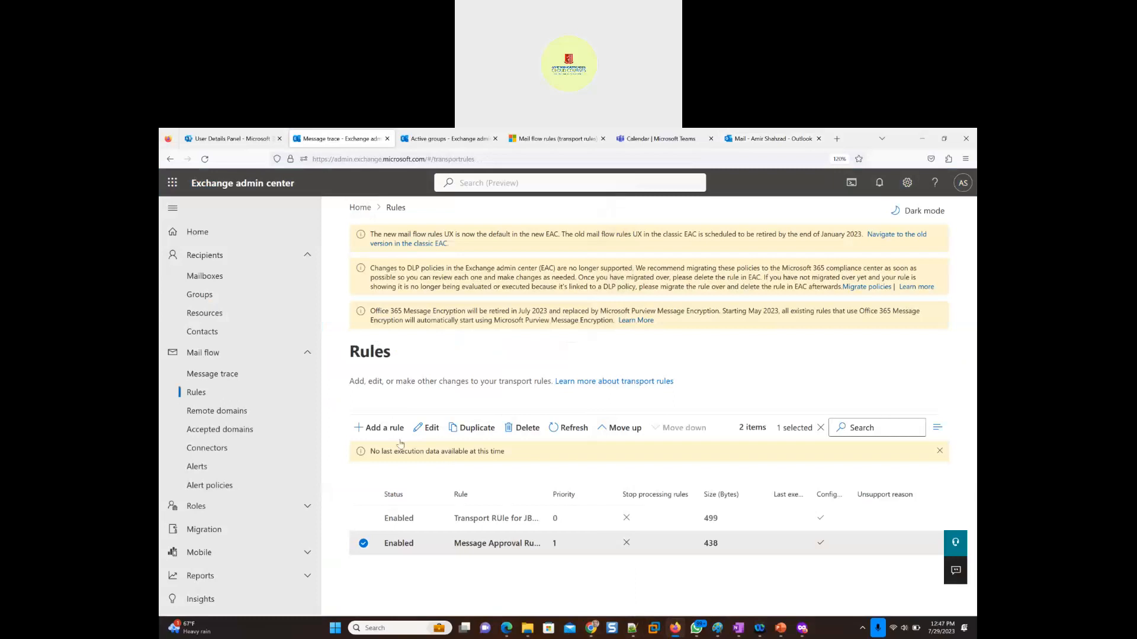
left_click(381, 429)
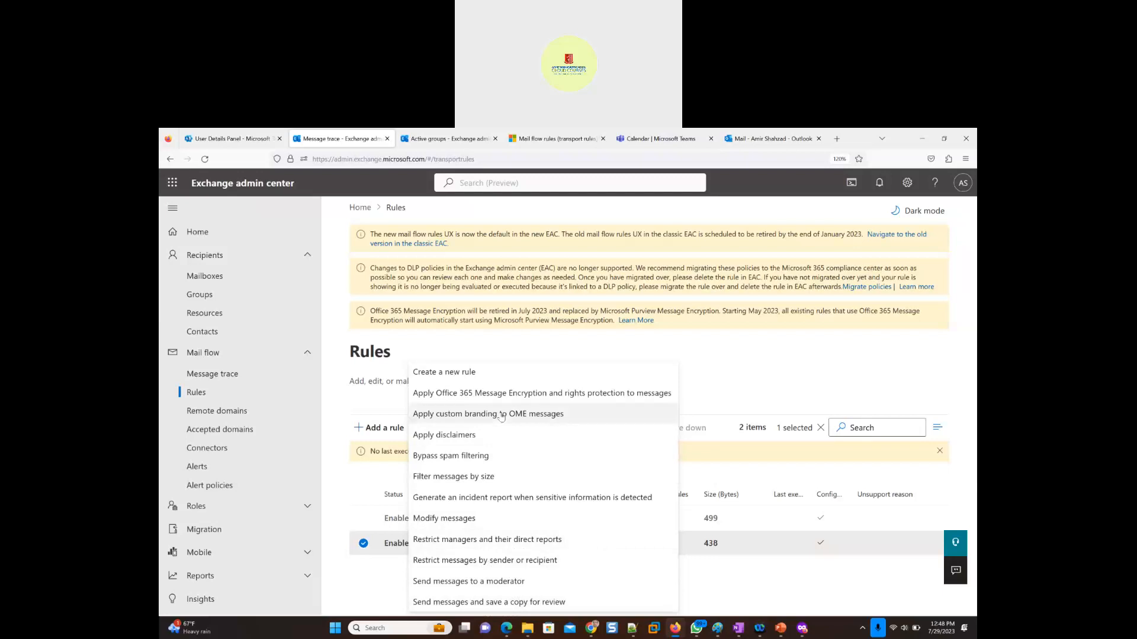
- Create a new rule named 'Policy Tip Transport Rule' that notifies the sender with a Policy Tip
left_click(454, 377)
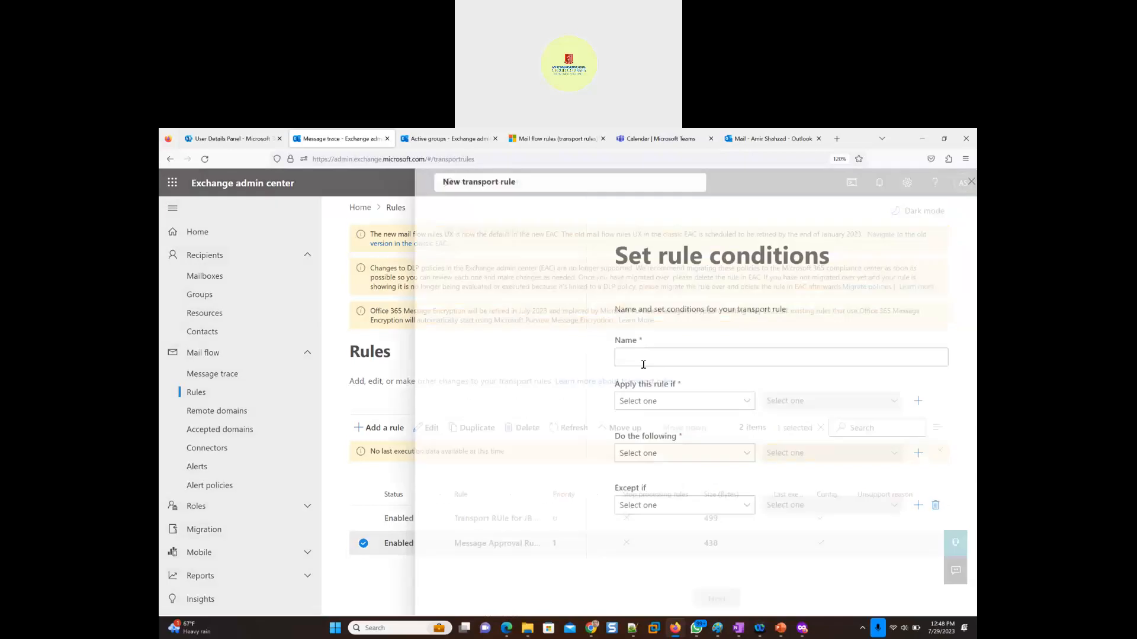
left_click(741, 454)
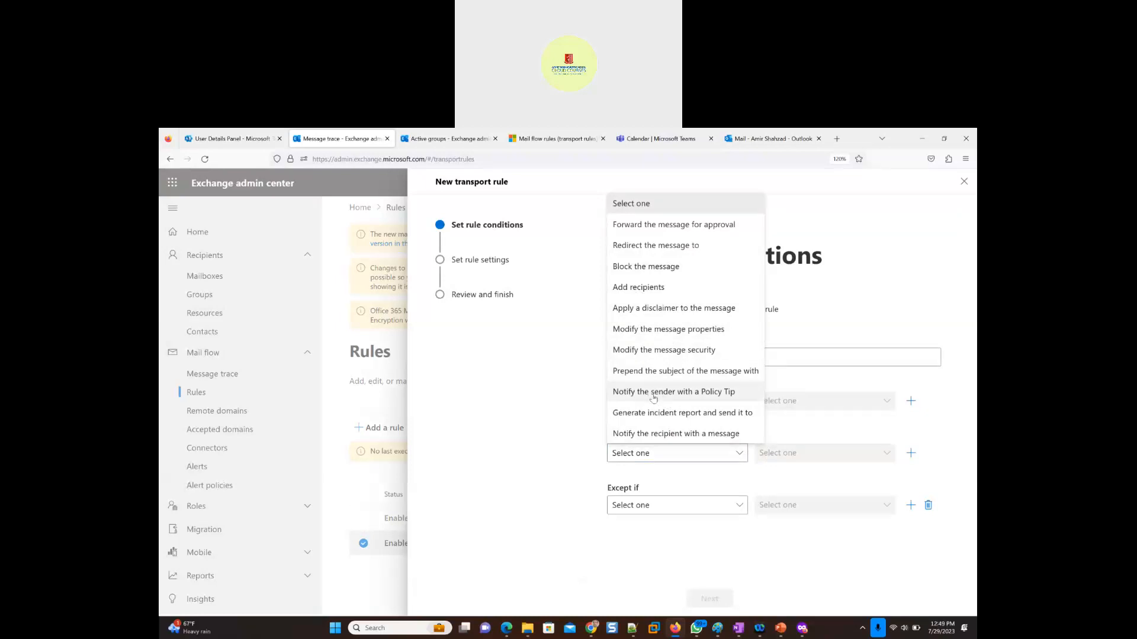
left_click(653, 398)
left_click(637, 359)
type("Policy Tip Transport")
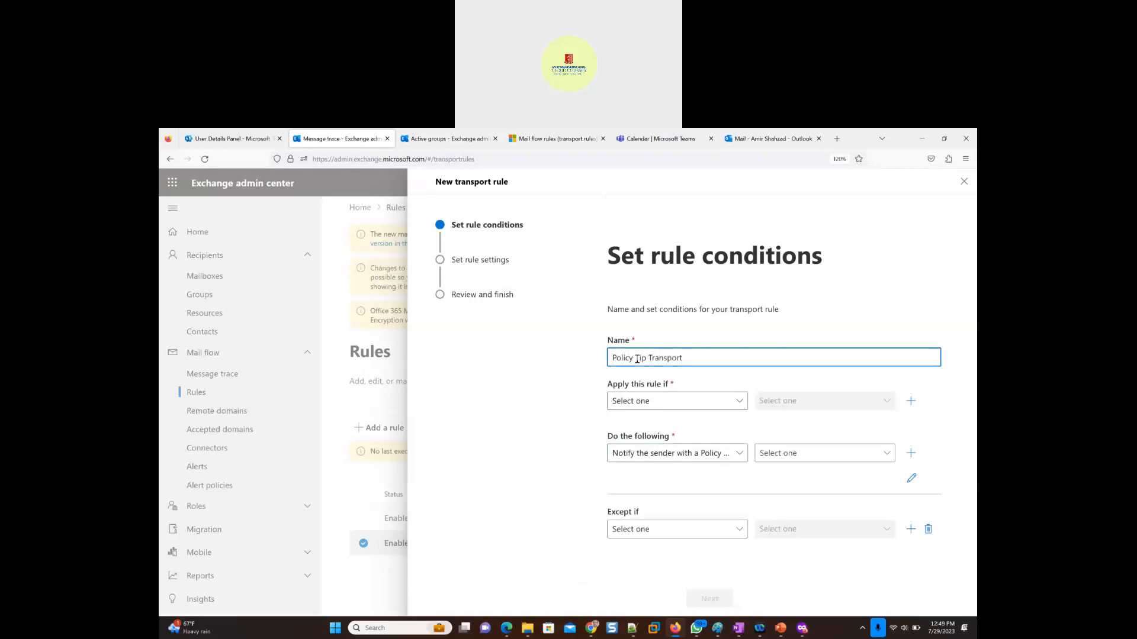
type(" Rule")
- Set the condition to Apply to all messages and bring up the Policy Tip action settings
left_click(740, 404)
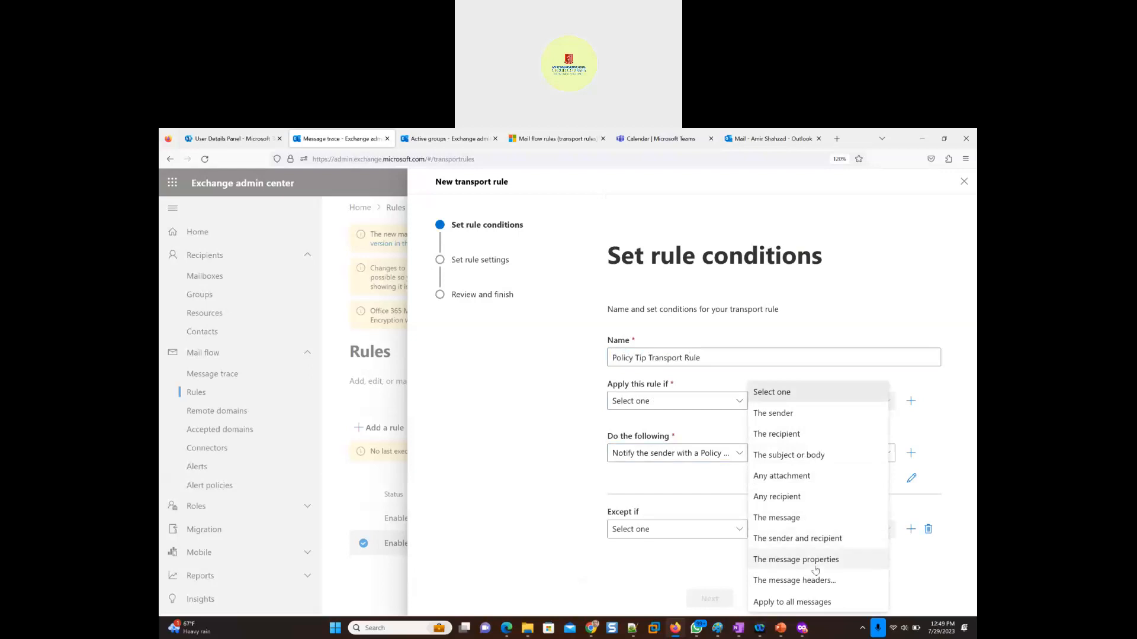
left_click(800, 602)
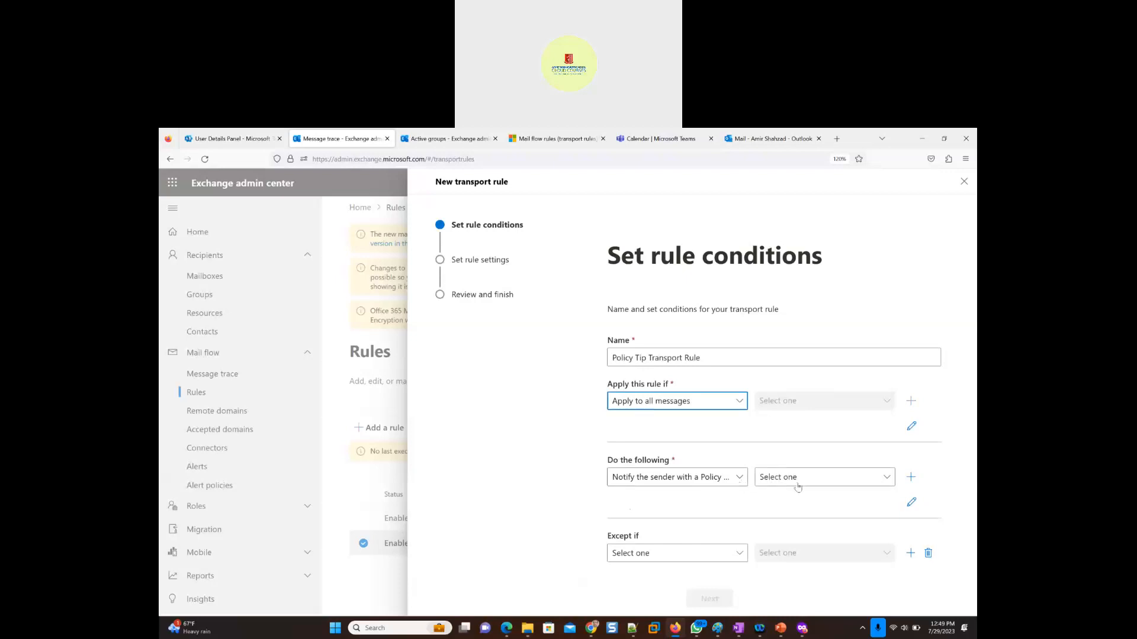
left_click(882, 481)
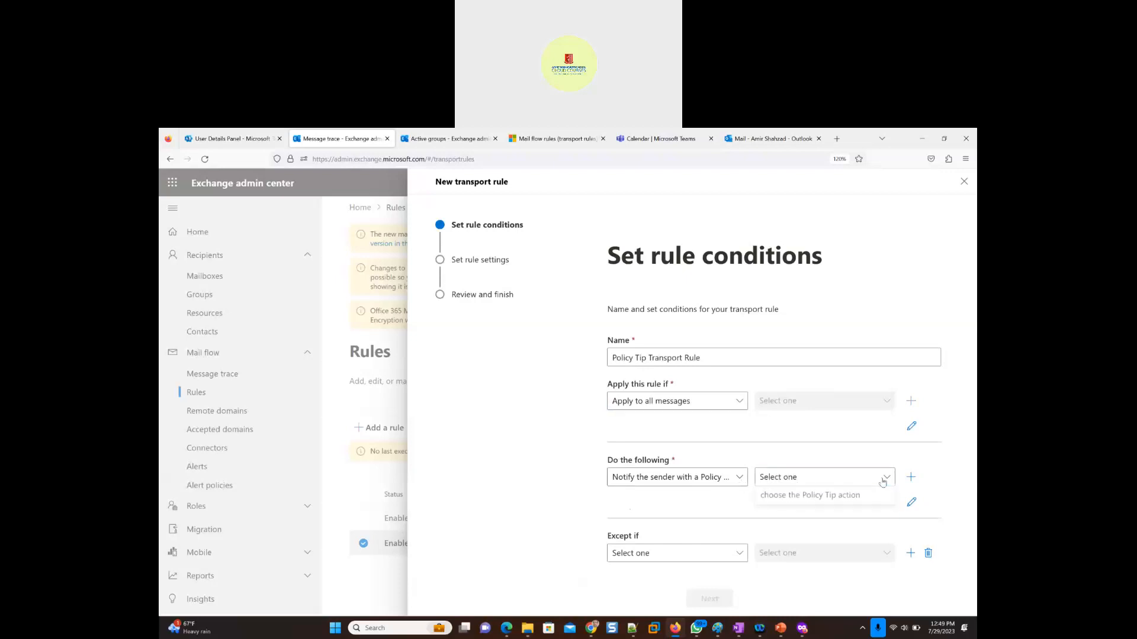
left_click(822, 499)
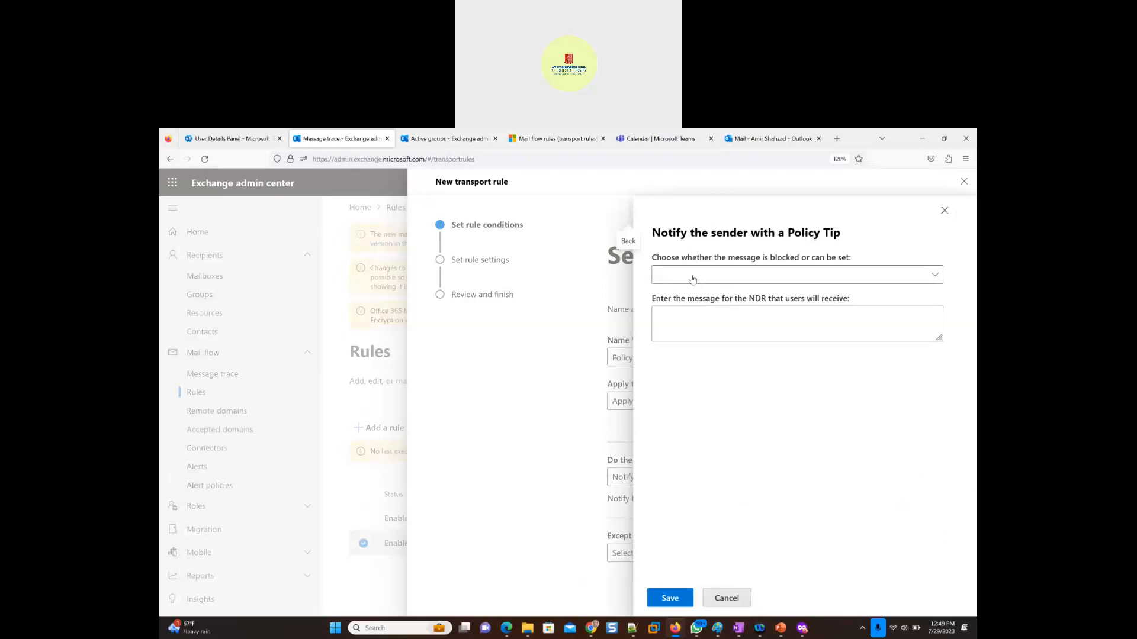
- Try the Policy Tip notify and block options and test-type in the NDR message box
left_click(937, 280)
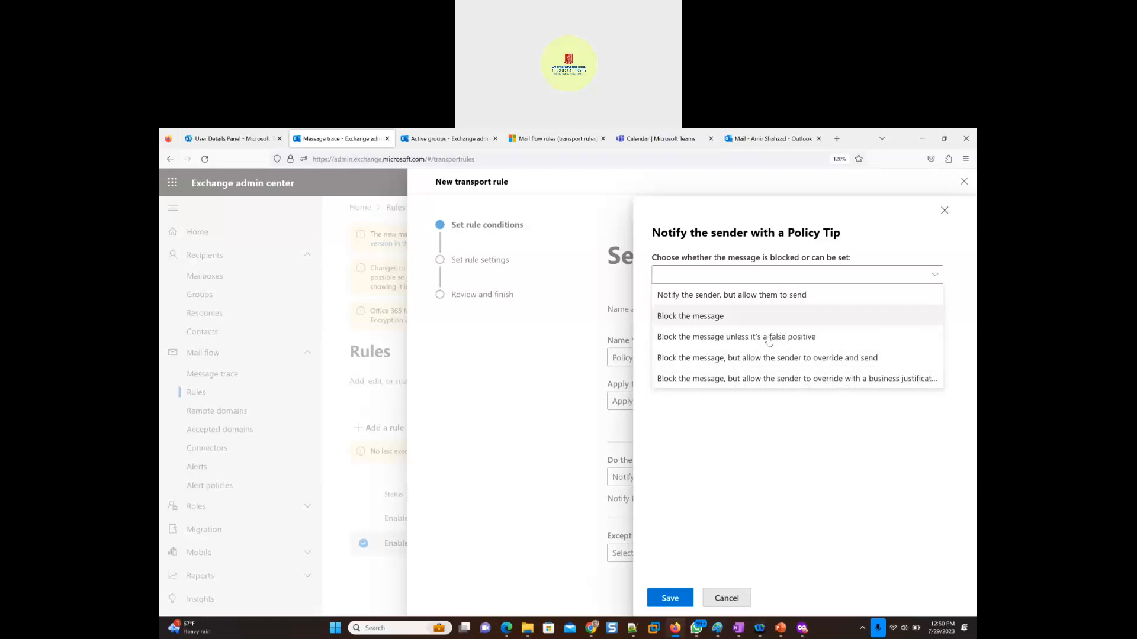
left_click(713, 297)
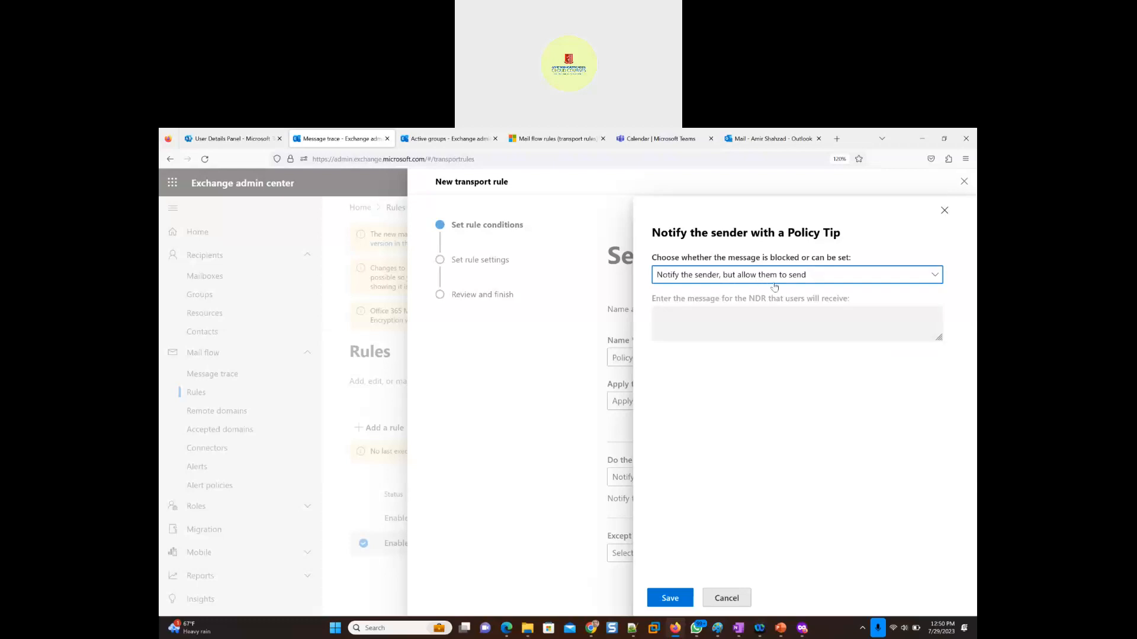
left_click(755, 322)
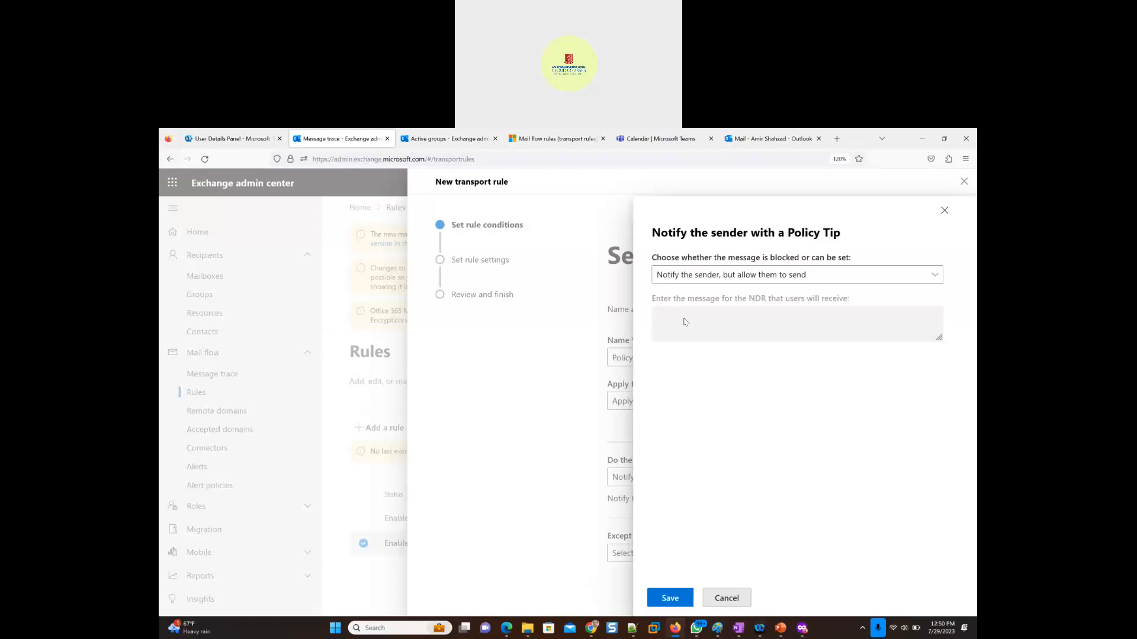
left_click(829, 276)
left_click(748, 314)
left_click(748, 314)
type("sdsd")
key("BackSpace")
key("BackSpace")
key("BackSpace")
key("BackSpace")
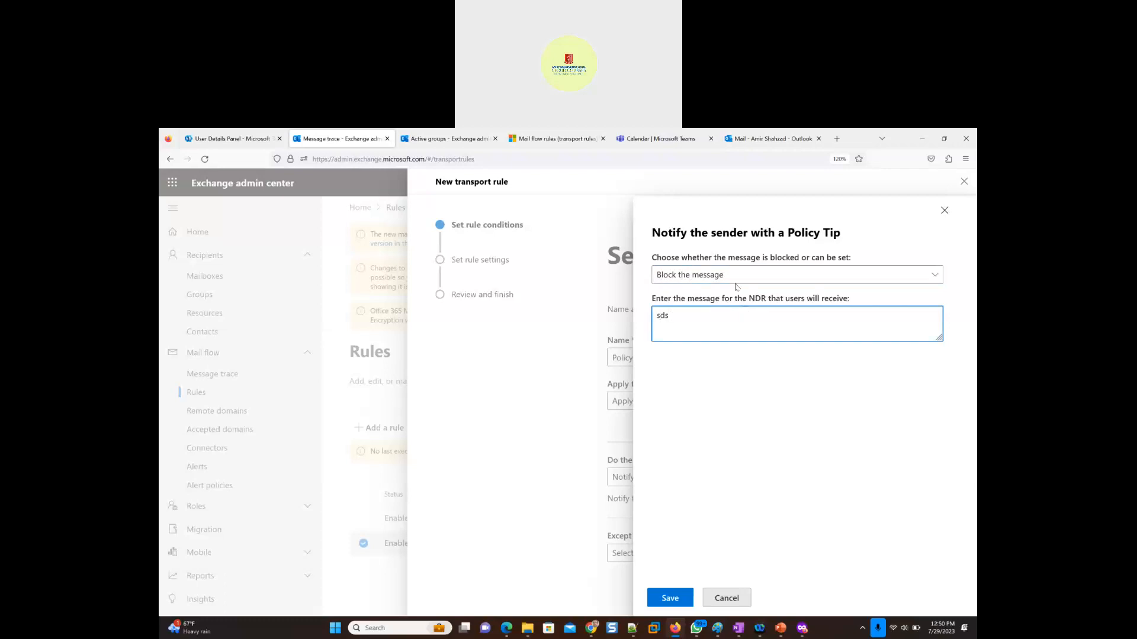
left_click(734, 278)
left_click(728, 296)
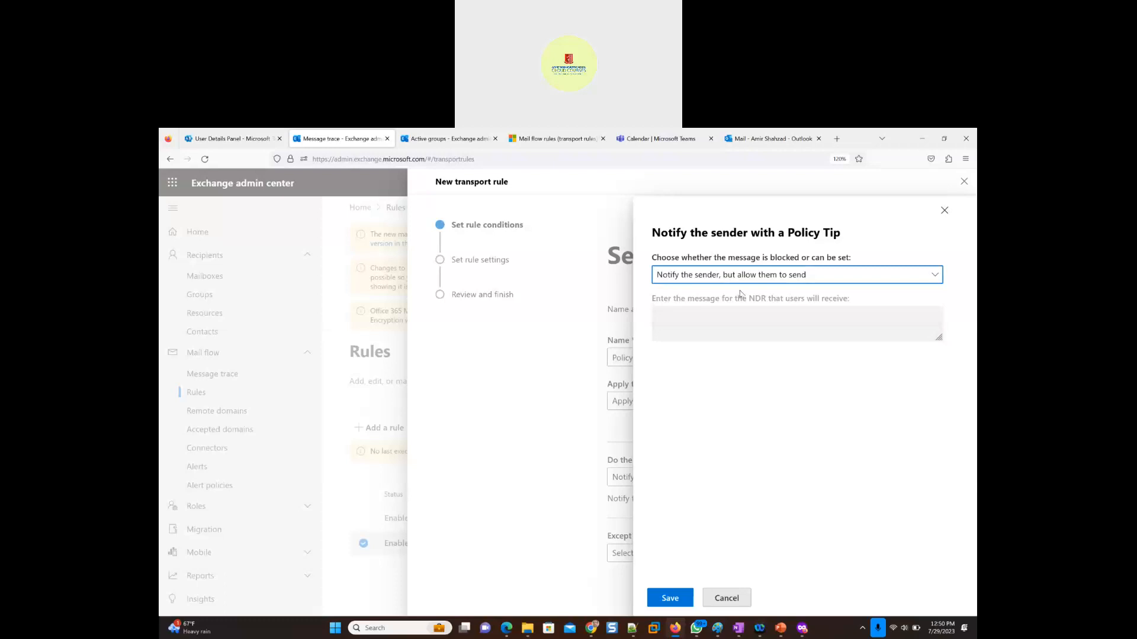
- Choose block with business-justification override, NDR 'Please justify why you are sending this message to Admin?', and save
left_click(805, 276)
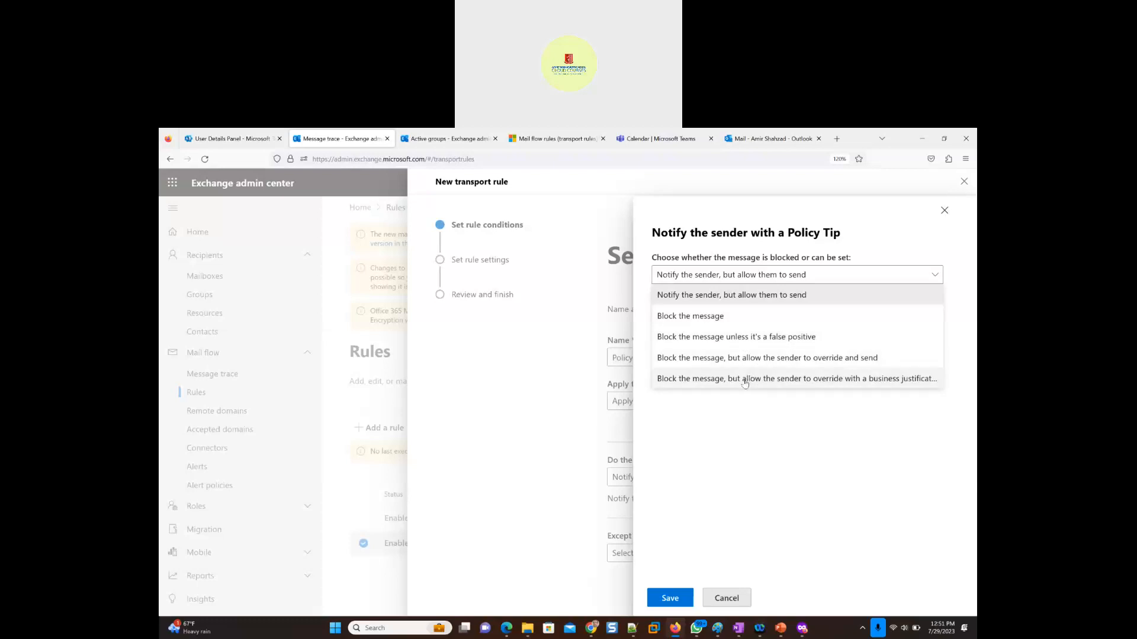
left_click(804, 382)
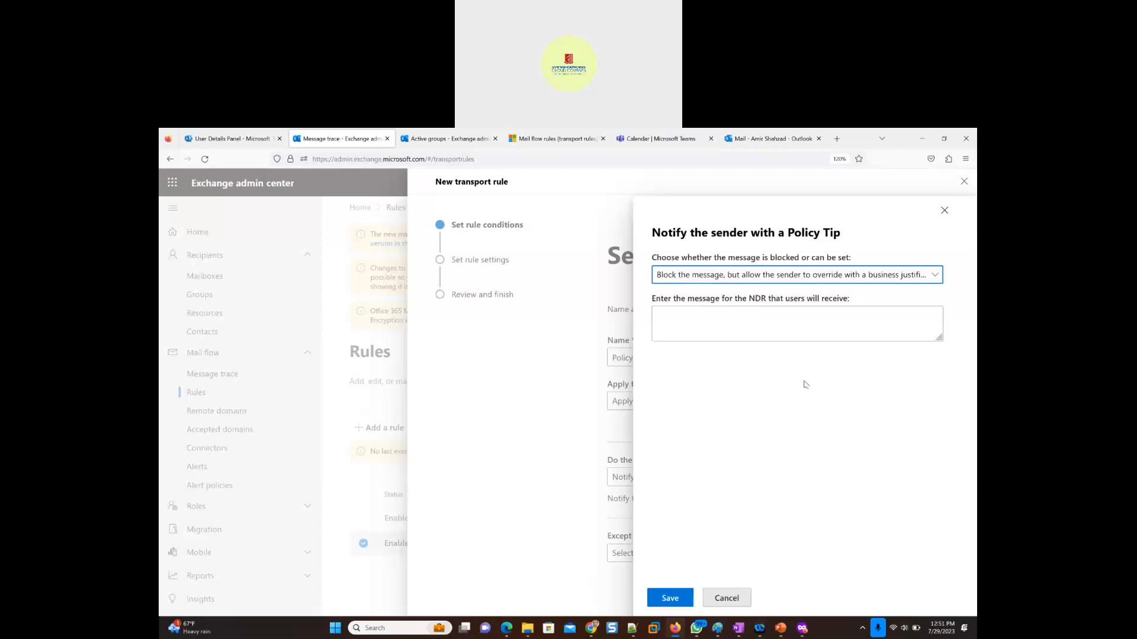
left_click(710, 319)
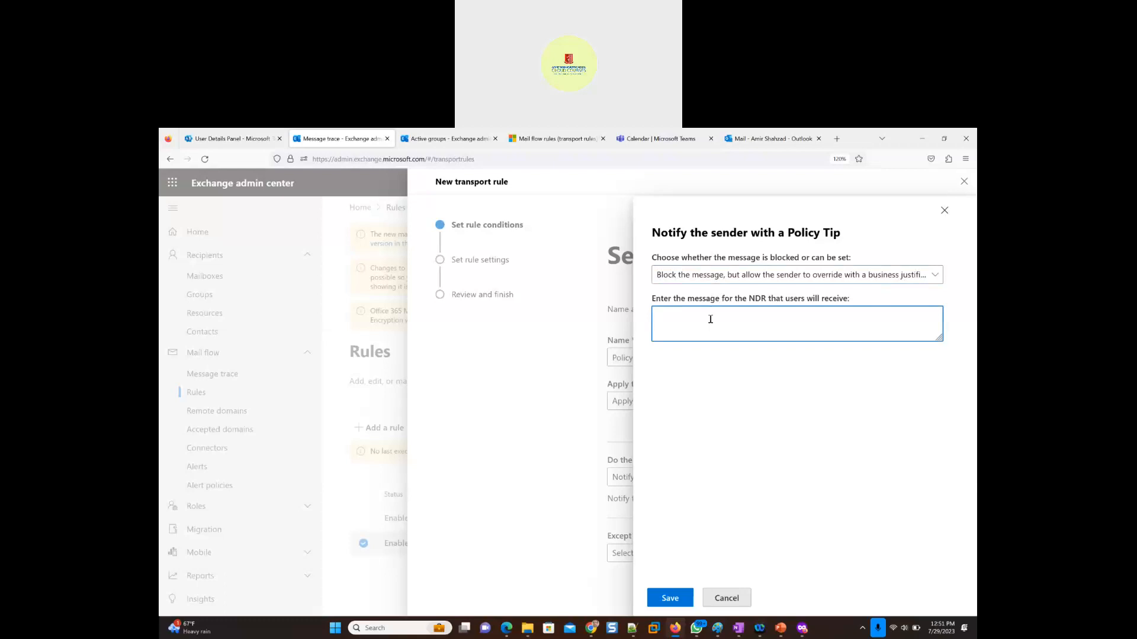
type("Please justiy")
key("BackSpace")
type("fy why you are sending this message to")
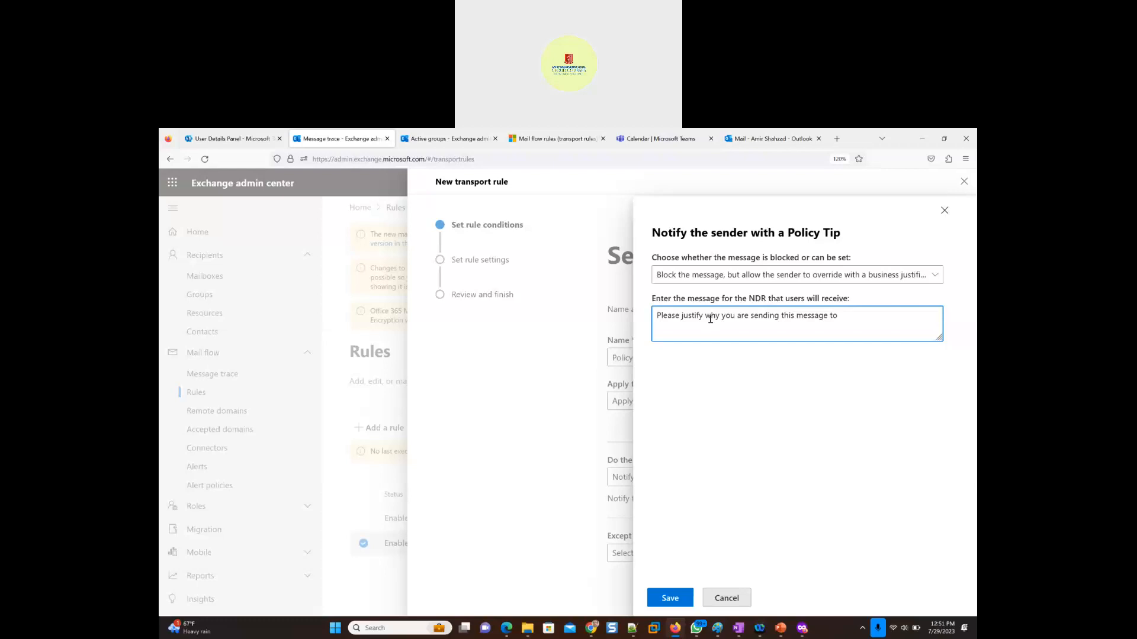
type(" Am")
key("BackSpace")
type("dmin?")
left_click(669, 598)
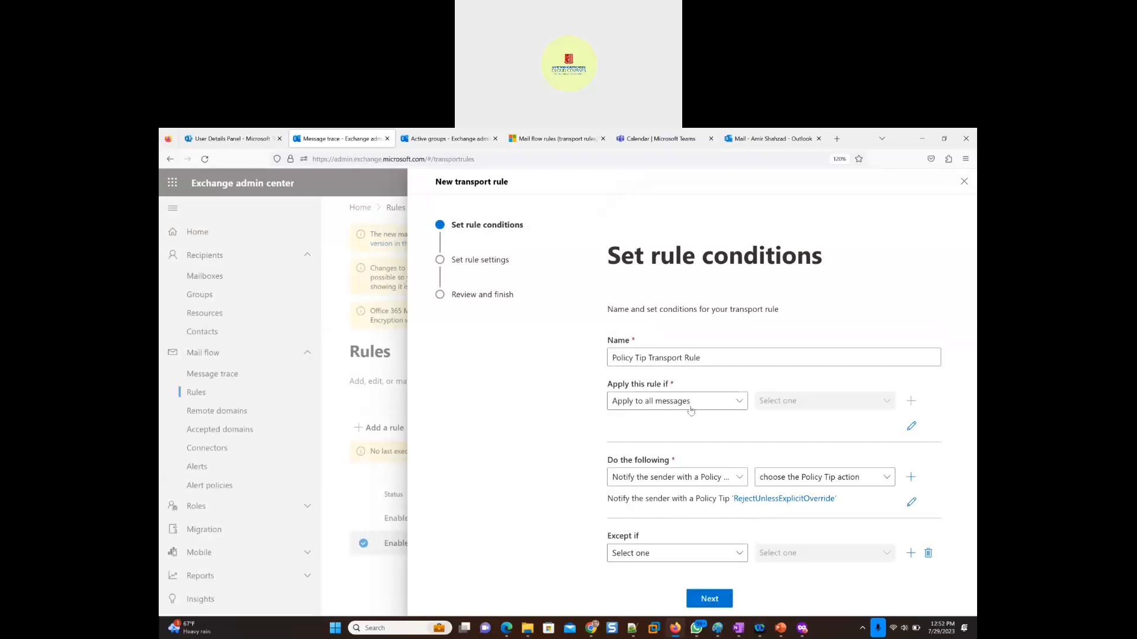
- Set 'Apply this rule if' to The sender is this person
left_click(740, 403)
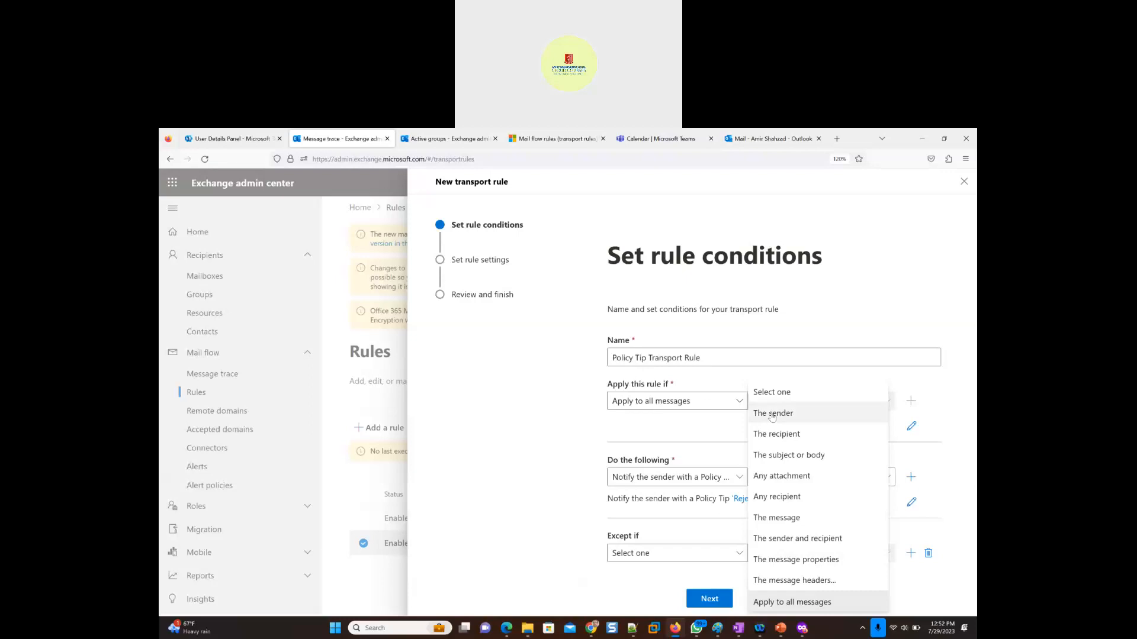
left_click(772, 416)
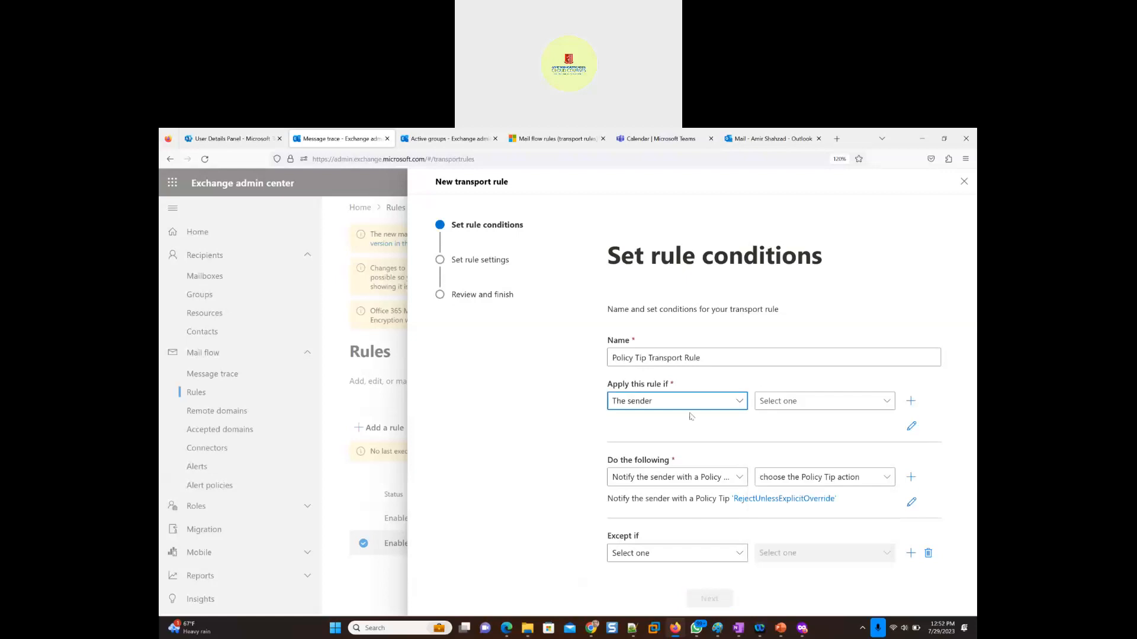
left_click(822, 405)
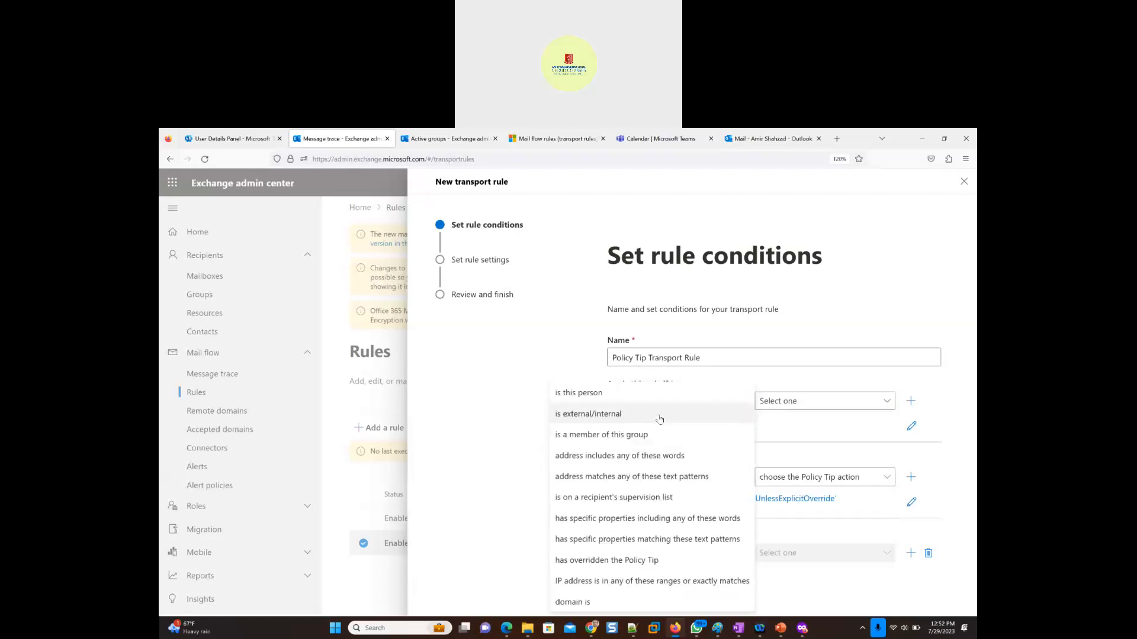
left_click(606, 395)
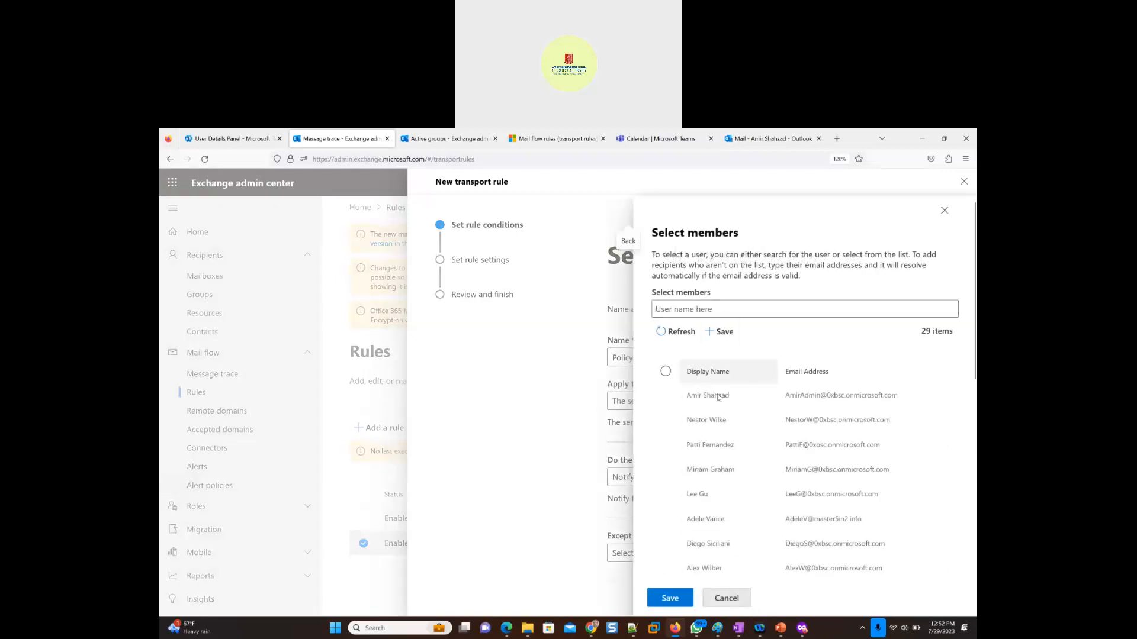
- Search for and select one specific user as the sender, save, and continue to rule settings
left_click(717, 311)
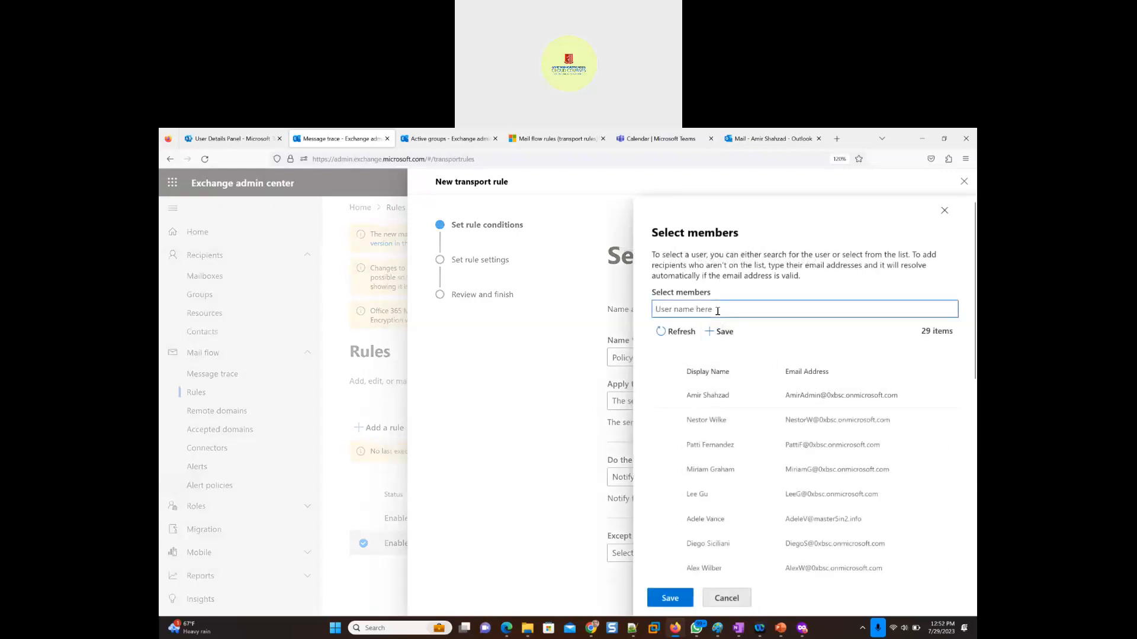
type("alex")
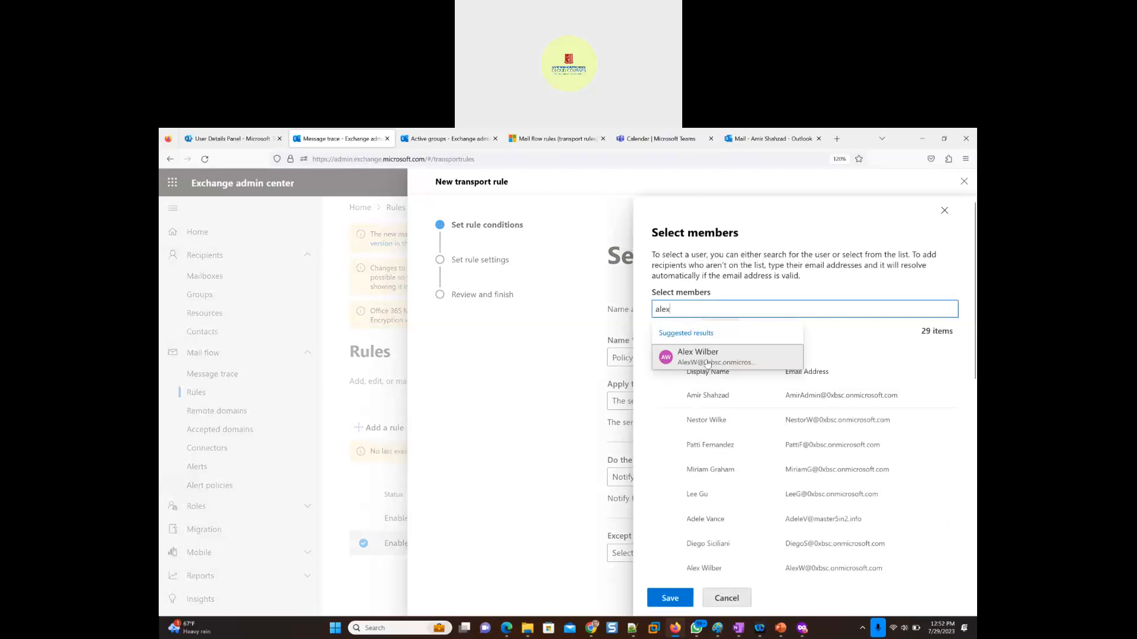
left_click(707, 363)
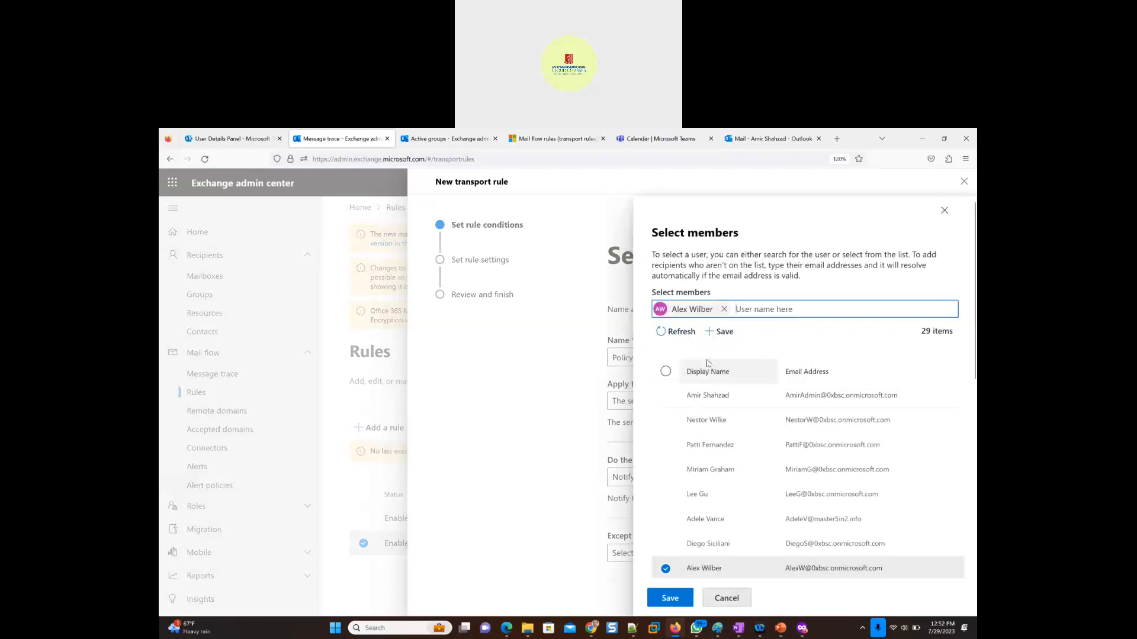
left_click(723, 310)
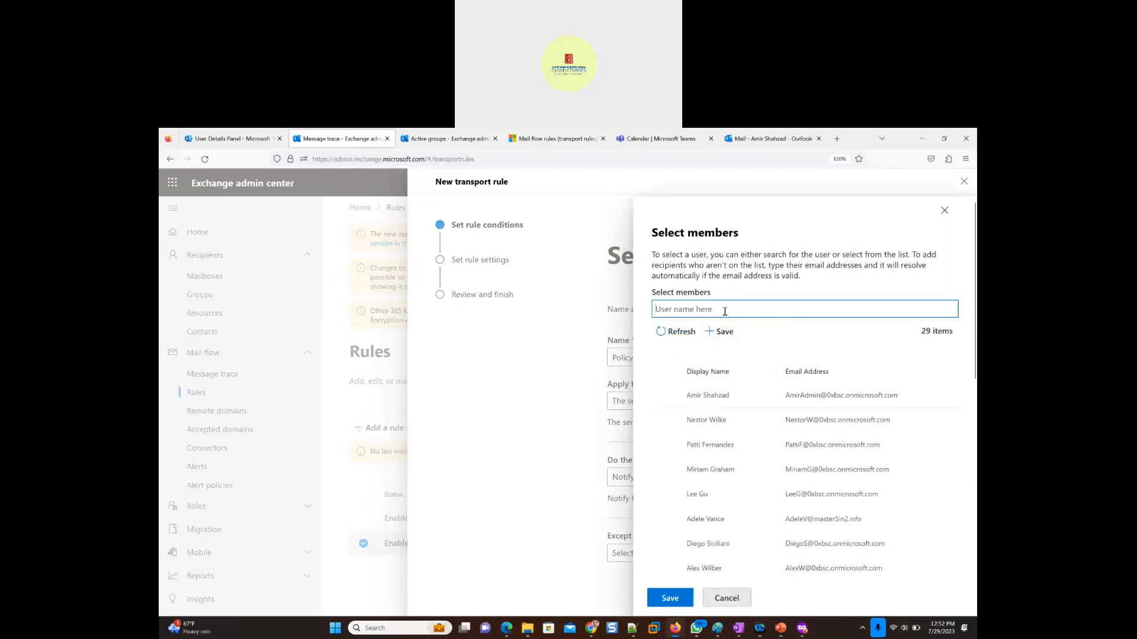
type("just")
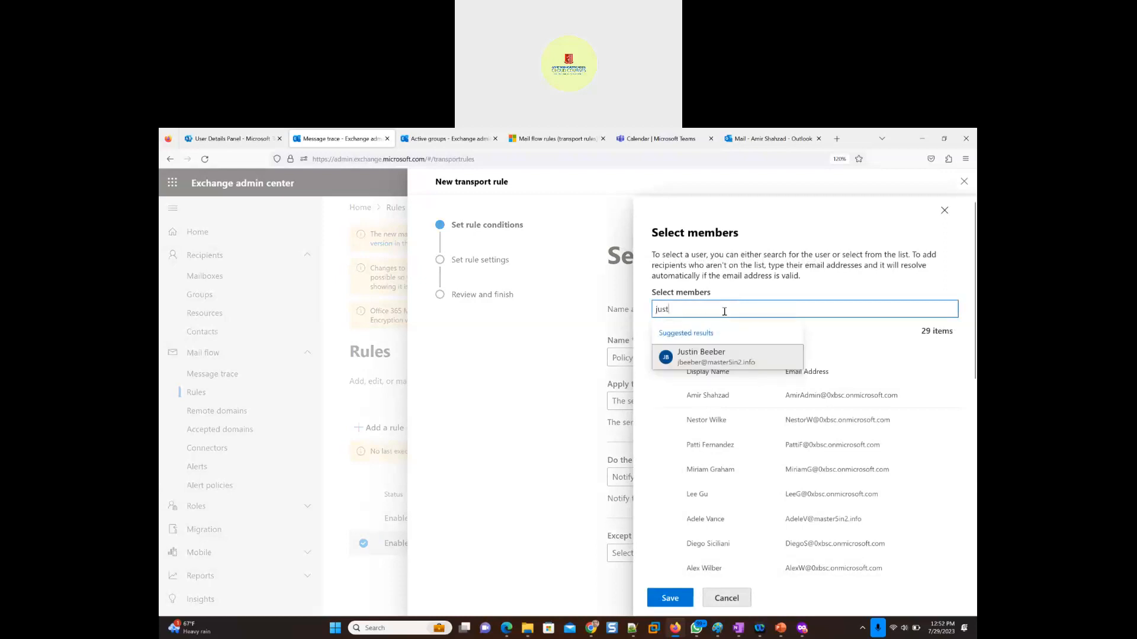
left_click(717, 362)
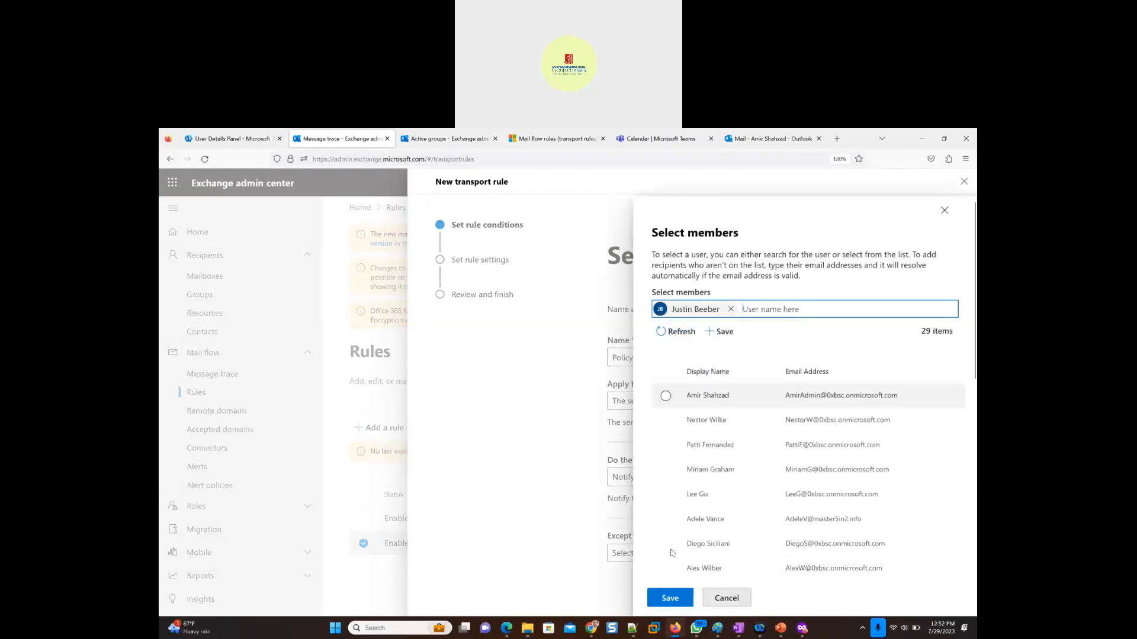
left_click(670, 598)
left_click(716, 599)
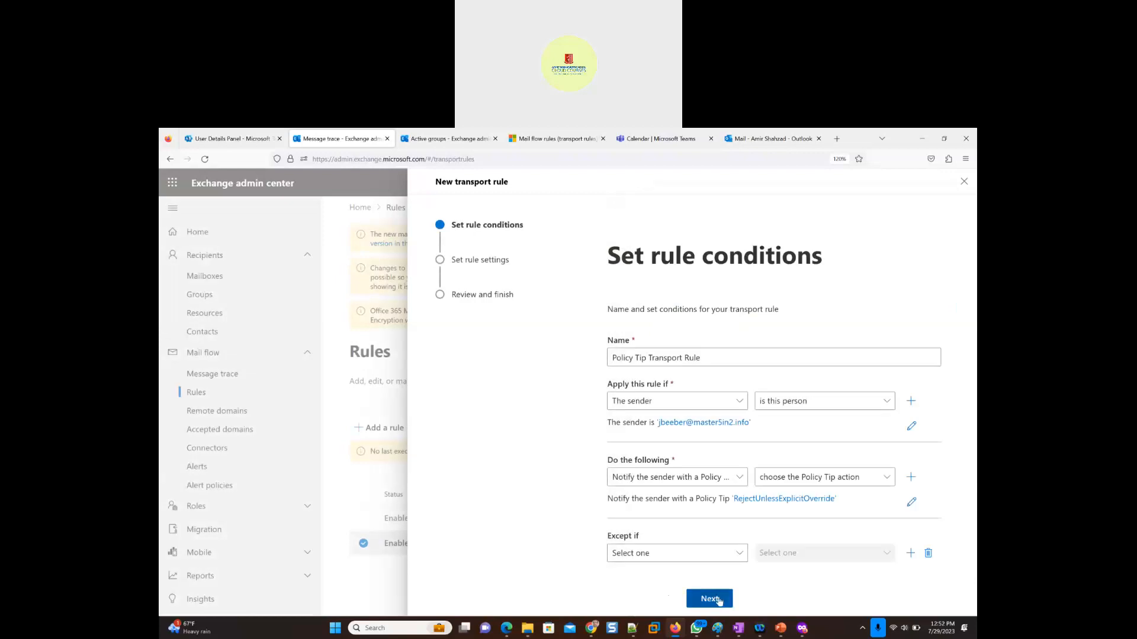
- Keep severity at Medium and submit the rule, which fails needing a sensitive-content condition
left_click(686, 443)
left_click(655, 482)
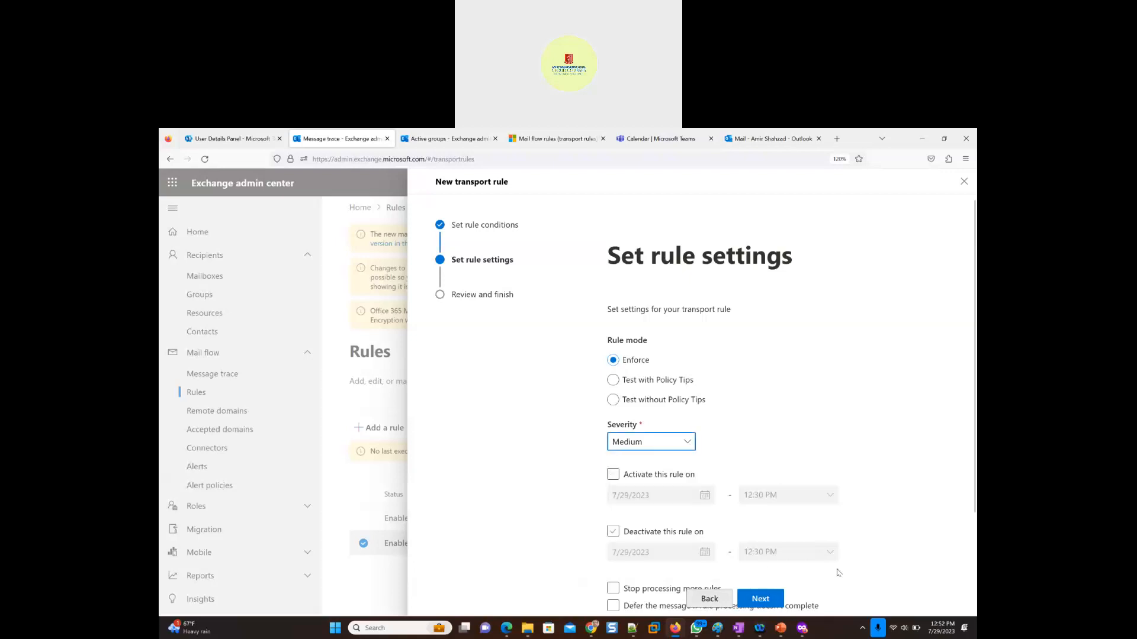
left_click(760, 599)
left_click(761, 599)
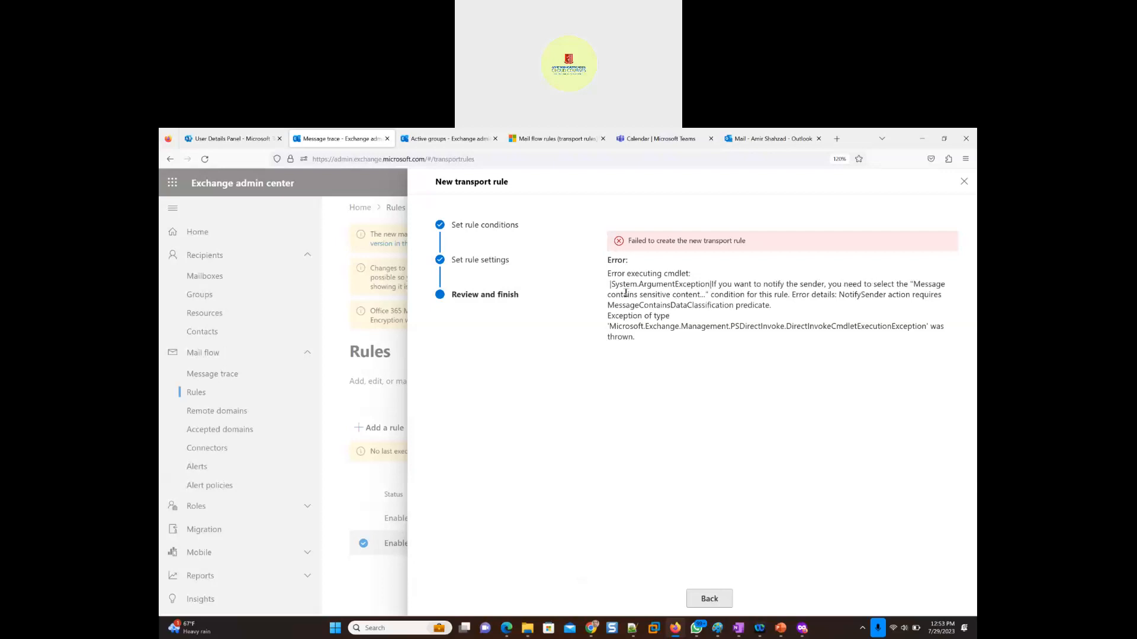
- Back out of the creation error to the Set rule conditions step
left_click(713, 602)
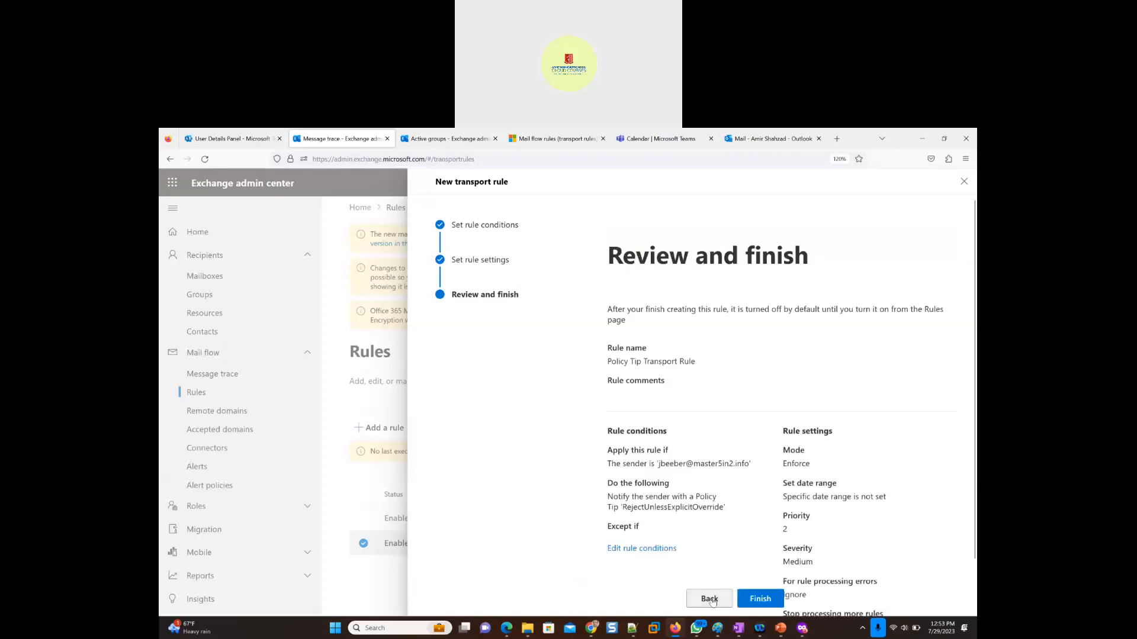
left_click(710, 600)
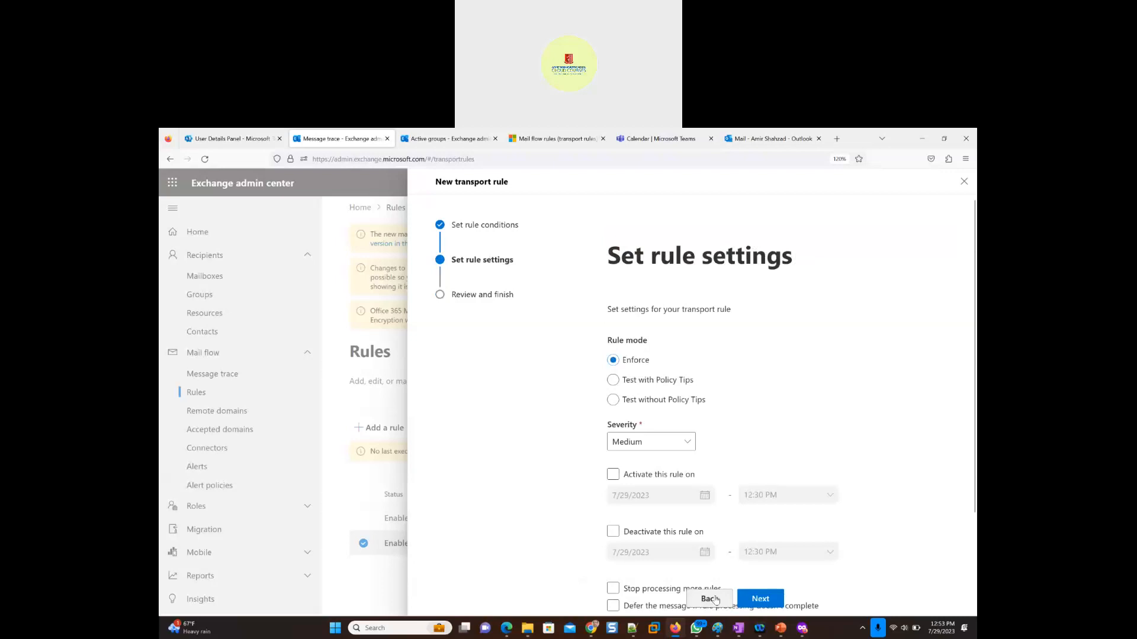
left_click(715, 599)
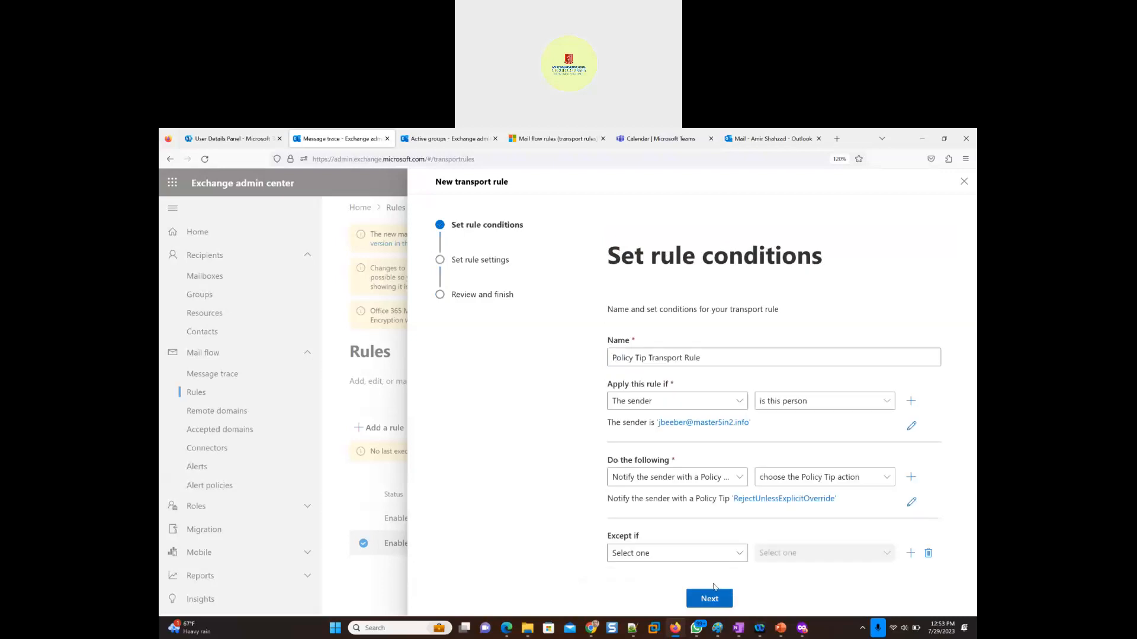
left_click(790, 480)
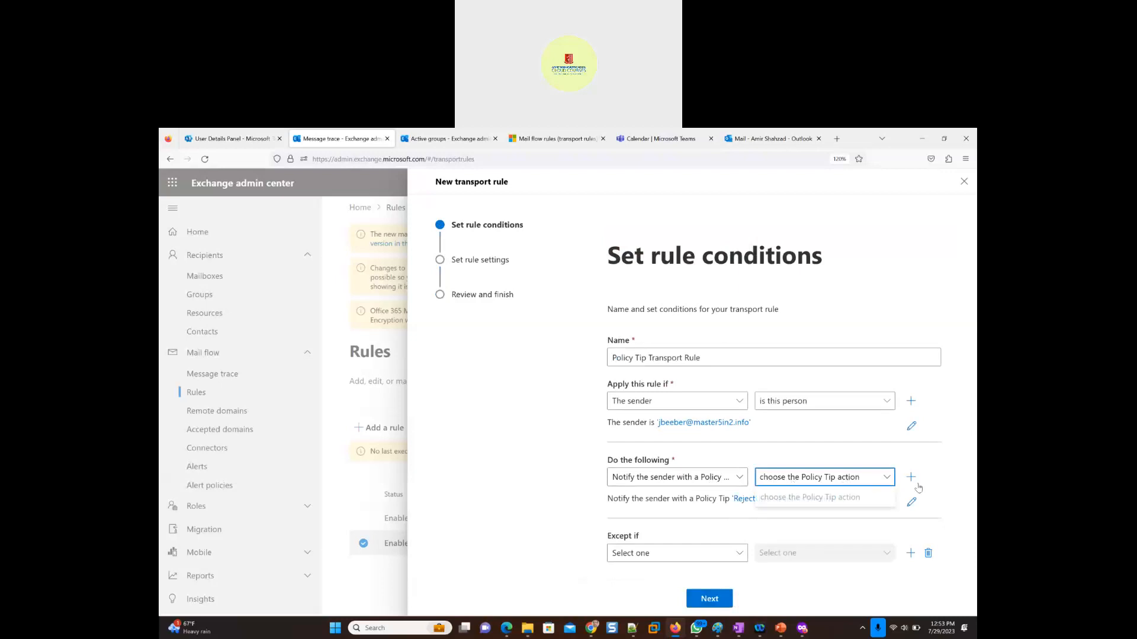
- Set the Policy Tip to block but allow override and send, and keep Notify the sender with a Policy Tip
left_click(912, 503)
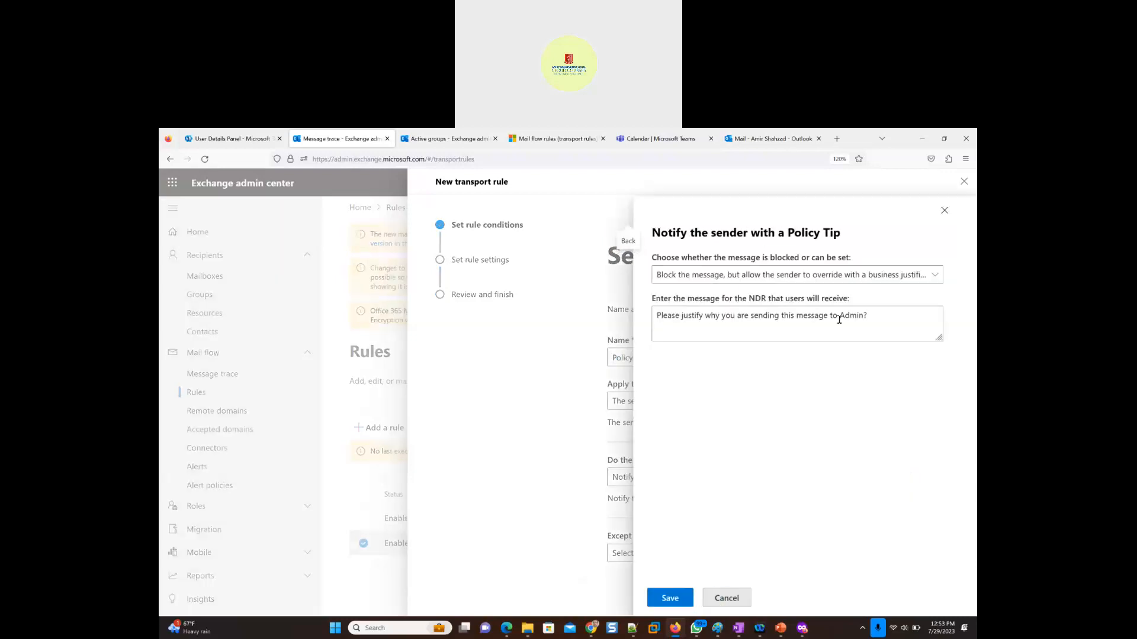
left_click(826, 279)
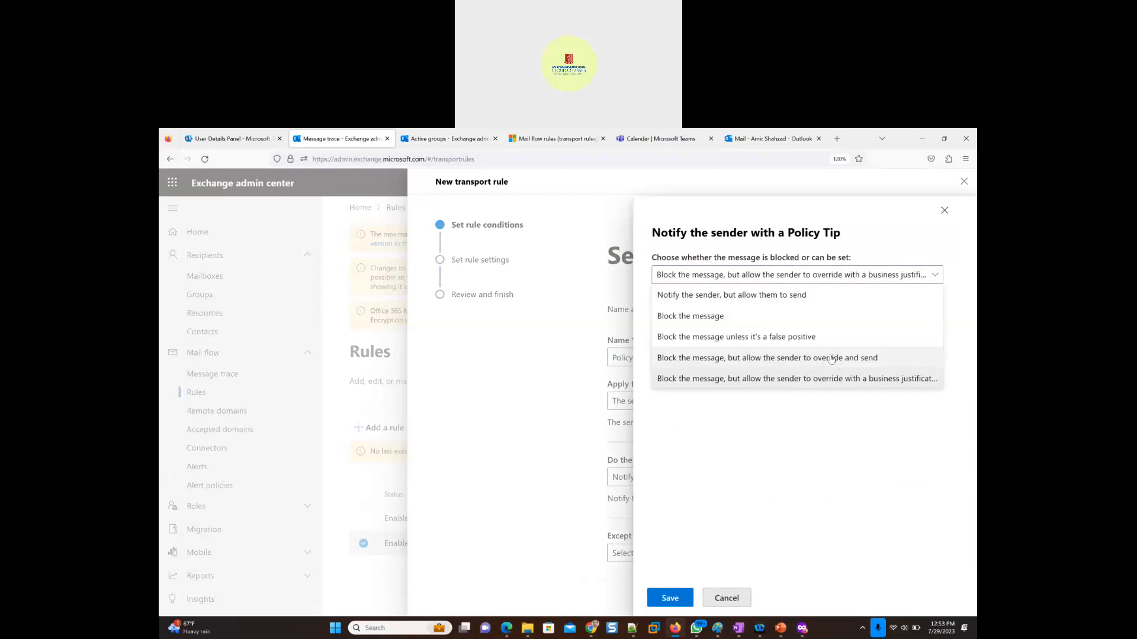
left_click(831, 359)
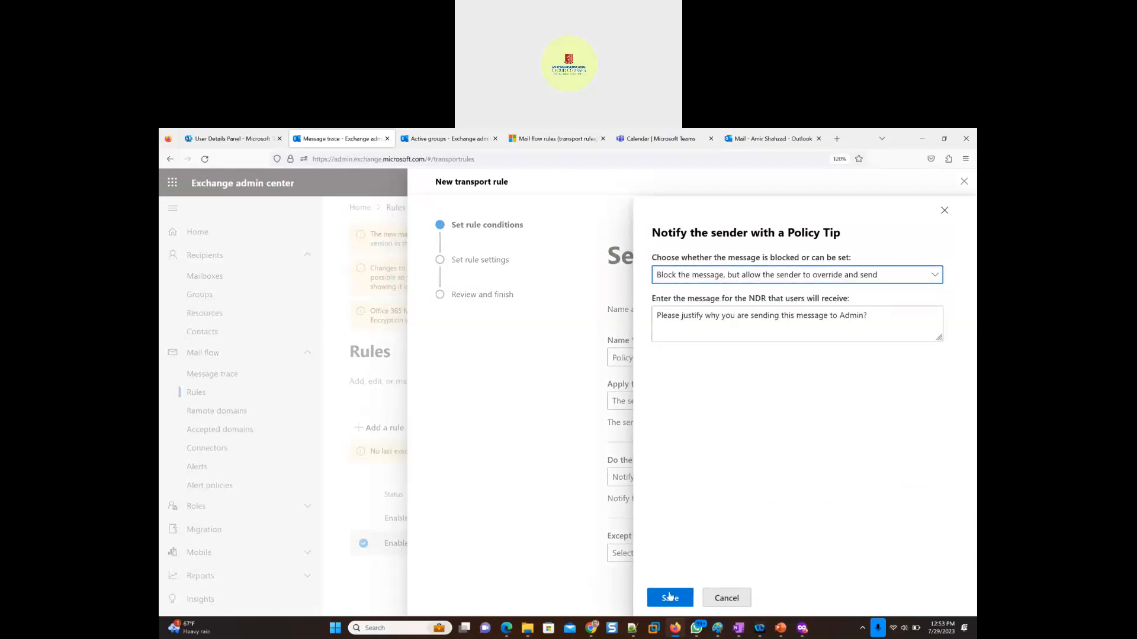
left_click(669, 598)
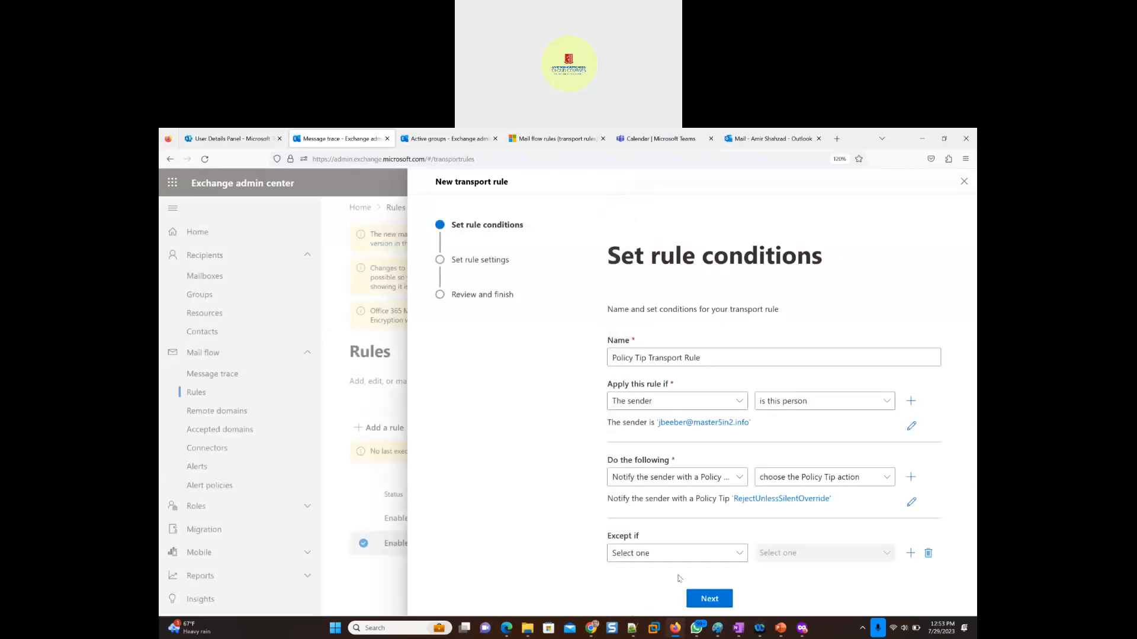
left_click(741, 483)
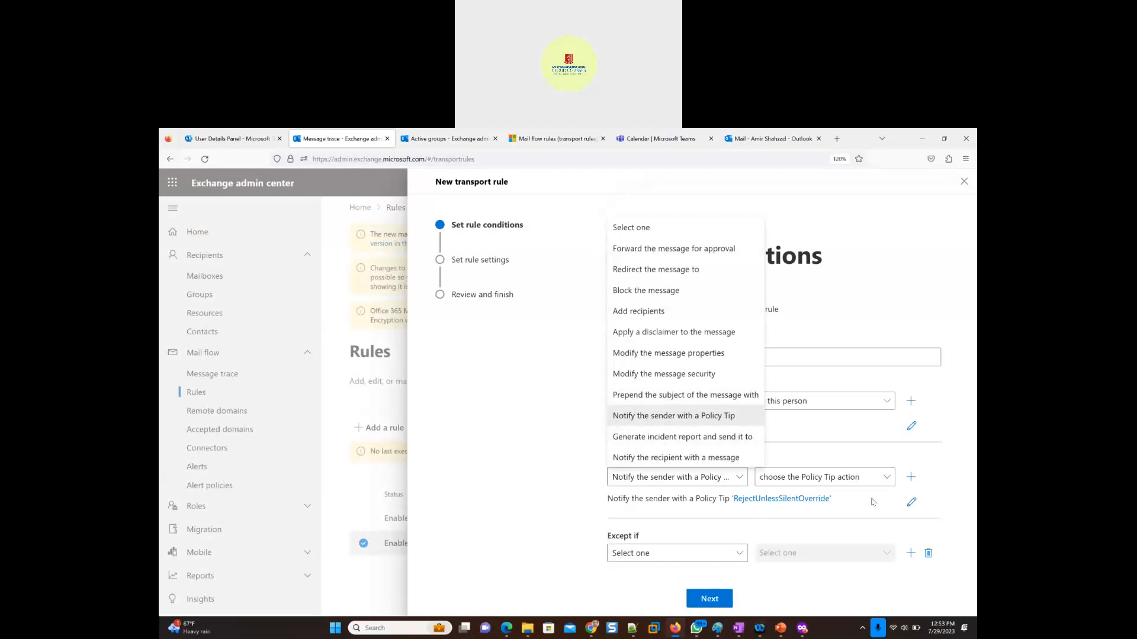
left_click(863, 521)
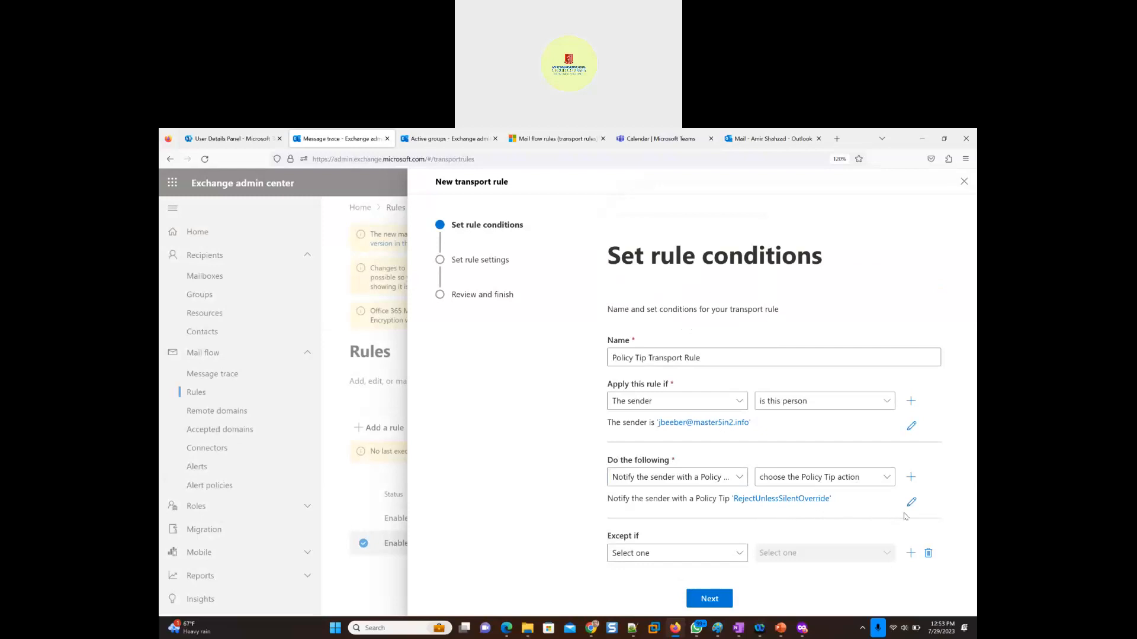
- Resubmit the rule, read the sensitive-content condition error, and return to the rule settings step
left_click(727, 603)
left_click(769, 604)
left_click(760, 599)
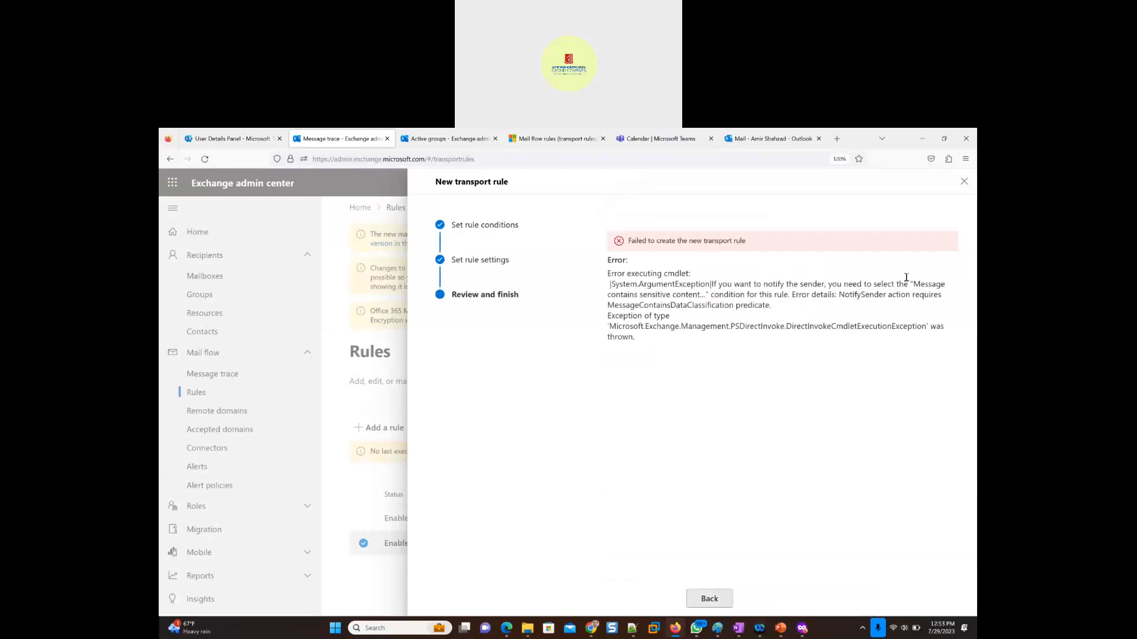
left_click_drag(727, 284, 947, 285)
left_click_drag(763, 285, 704, 296)
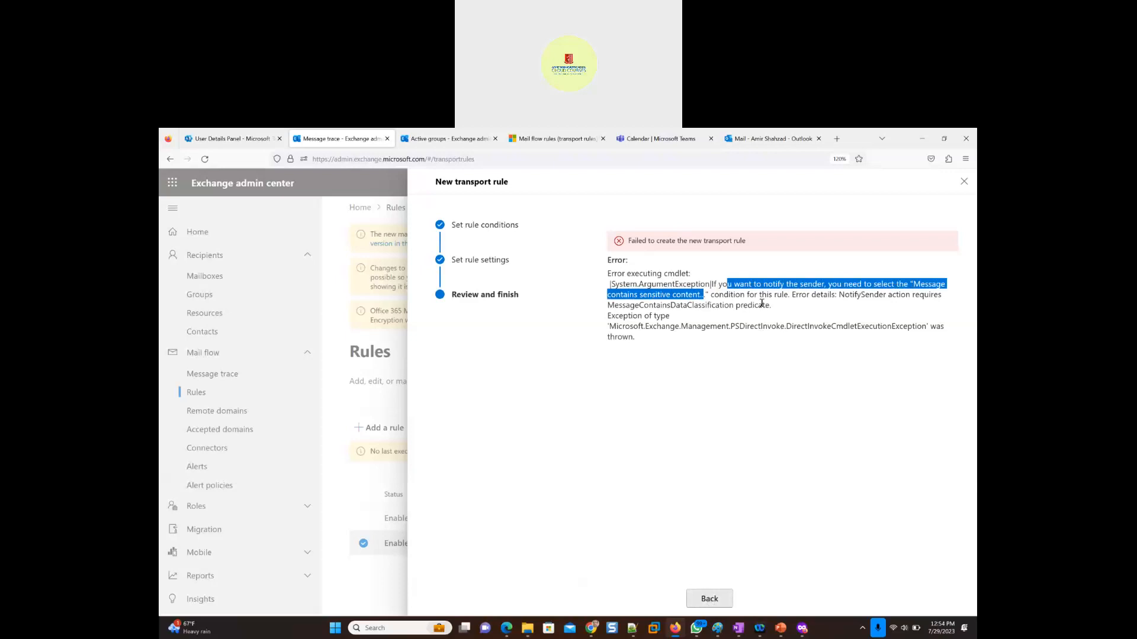
left_click(705, 599)
left_click(705, 600)
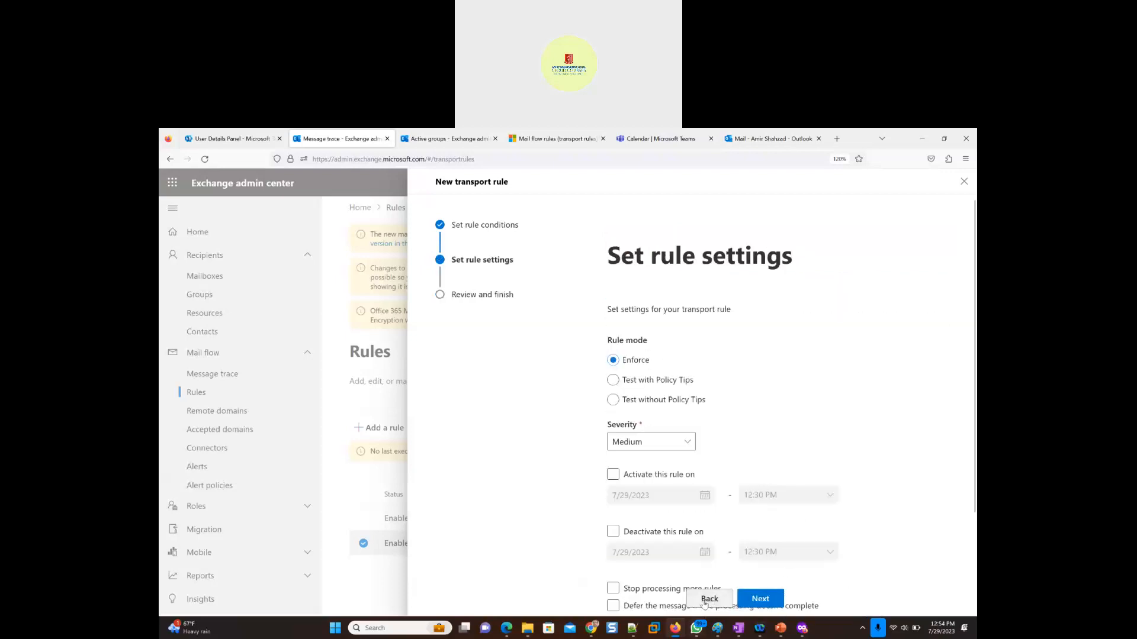
- Replace the Policy Tip NDR text with 'Message Contains sensitive content', keeping override-and-send blocking
left_click(709, 600)
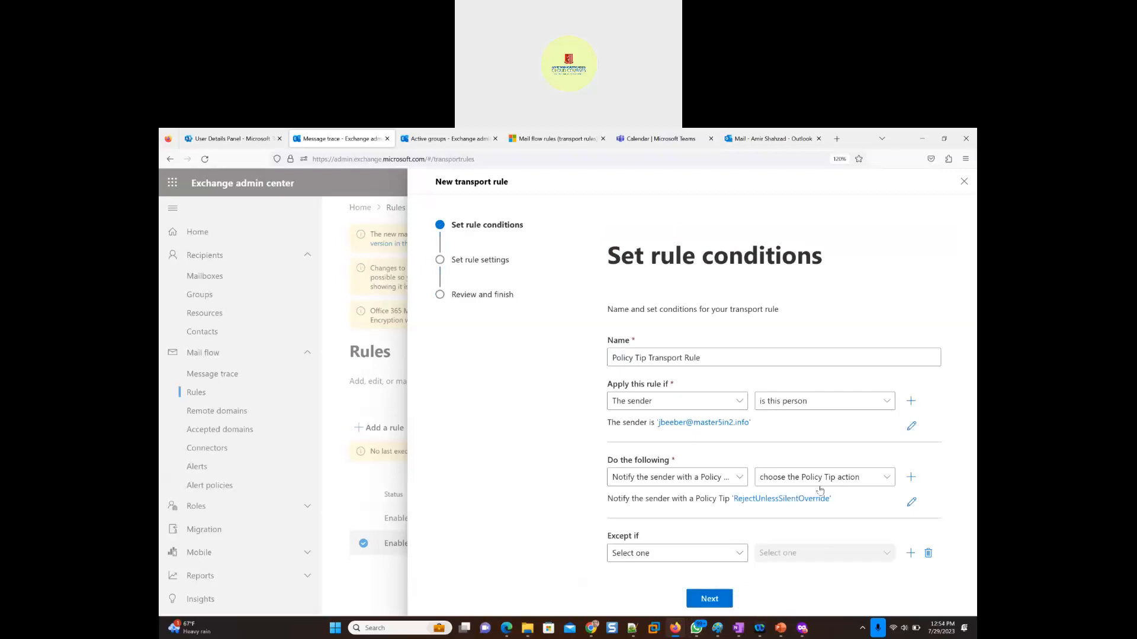
left_click(740, 478)
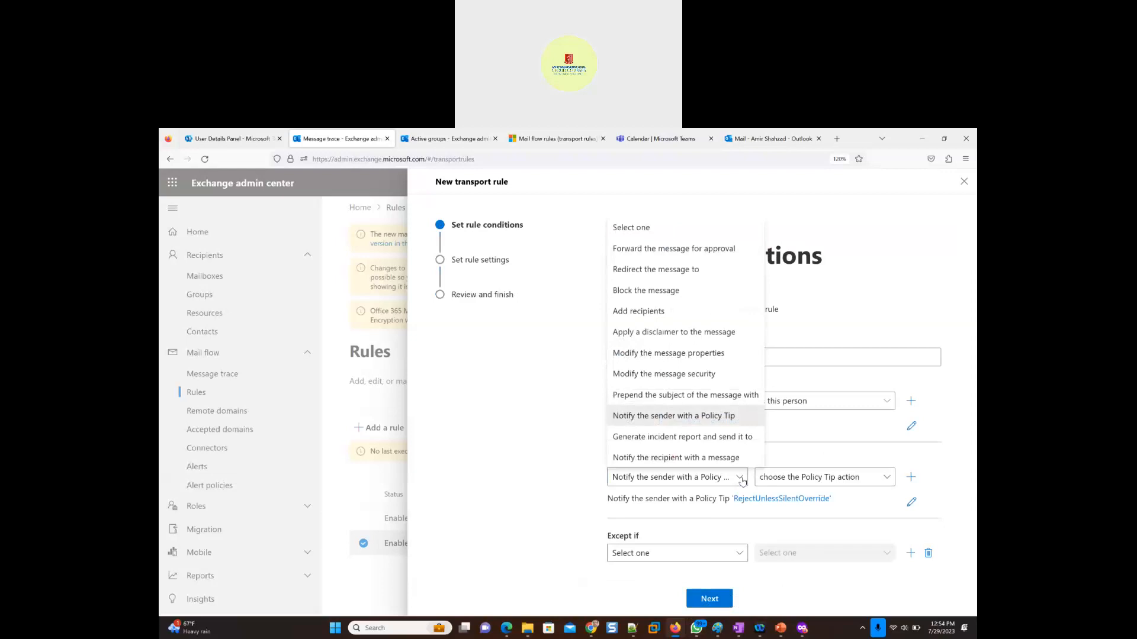
left_click(740, 480)
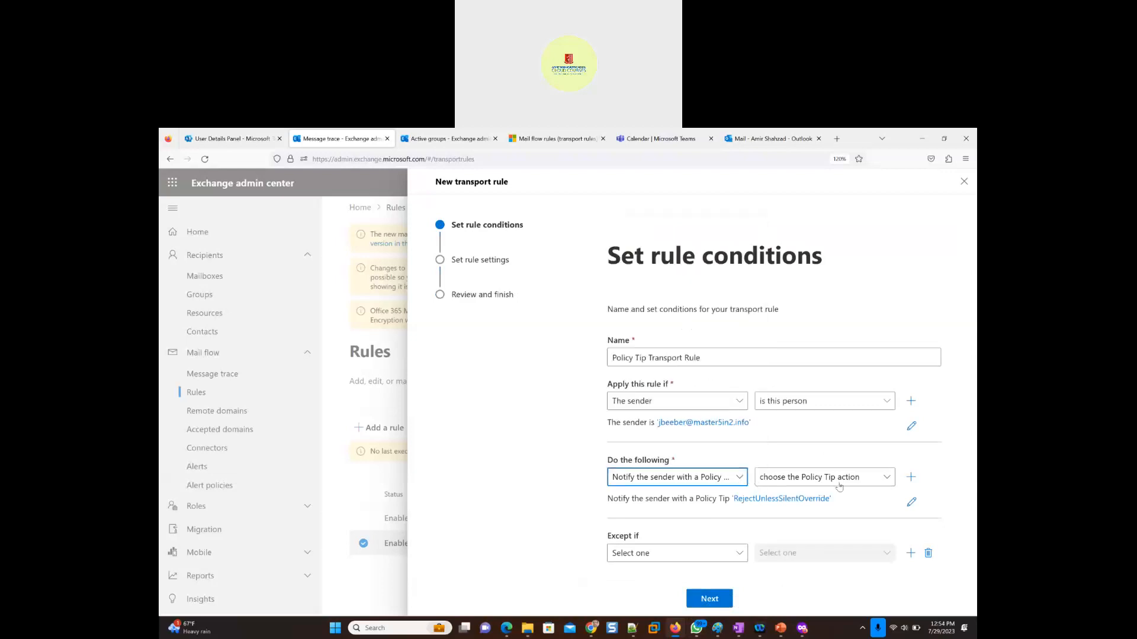
left_click(887, 480)
left_click(911, 502)
left_click(935, 277)
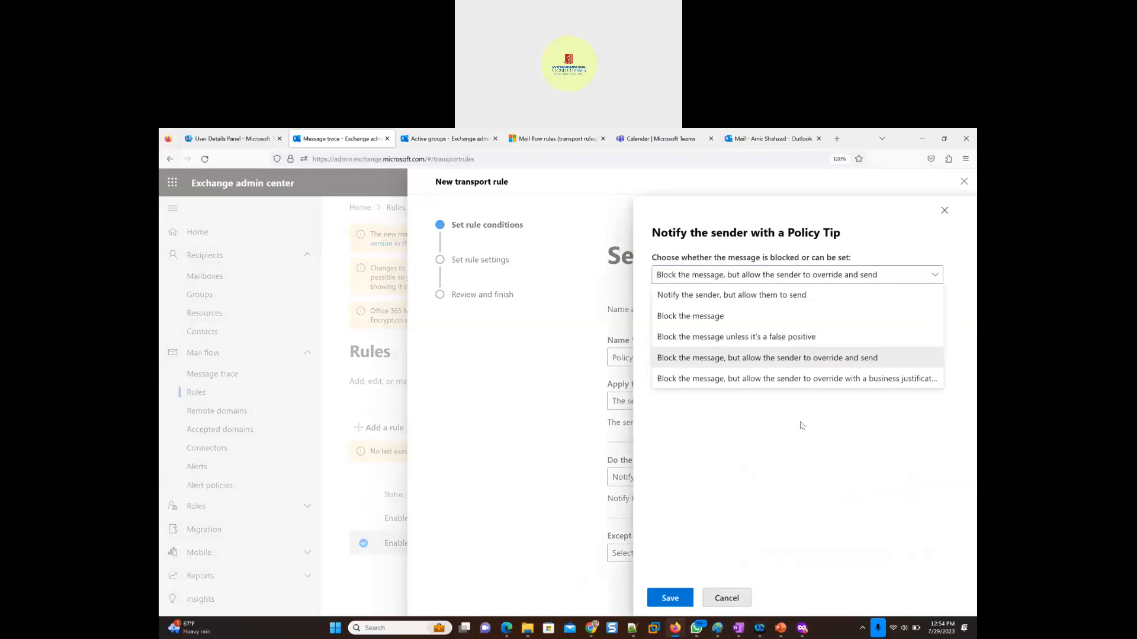
left_click(791, 360)
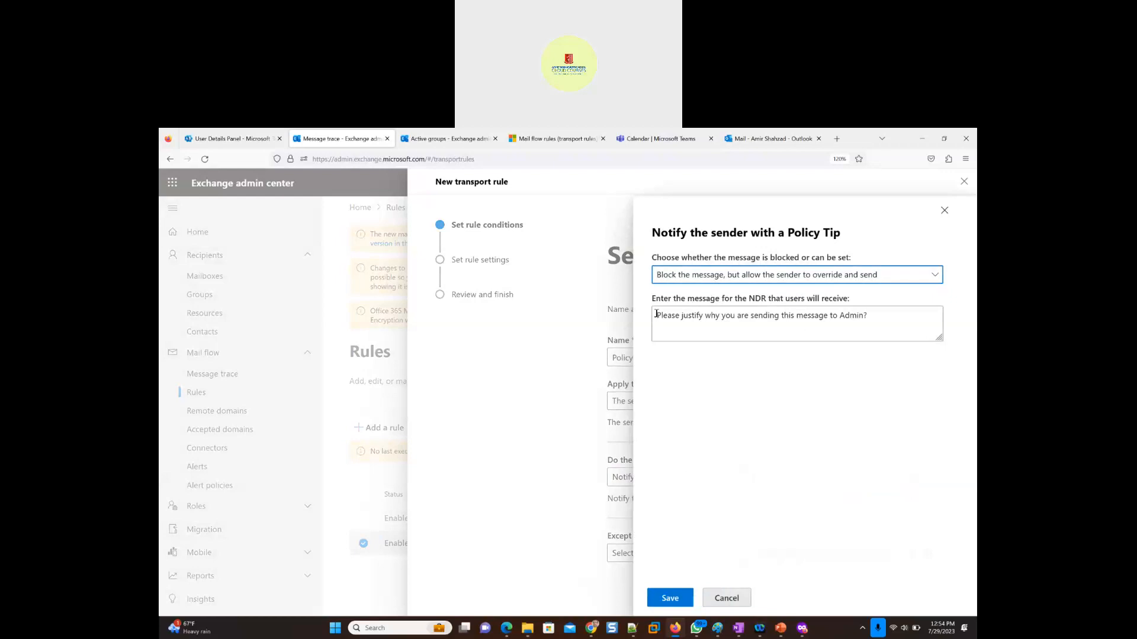
left_click(656, 314)
left_click_drag(869, 315, 601, 318)
type("Message Contains sensitive")
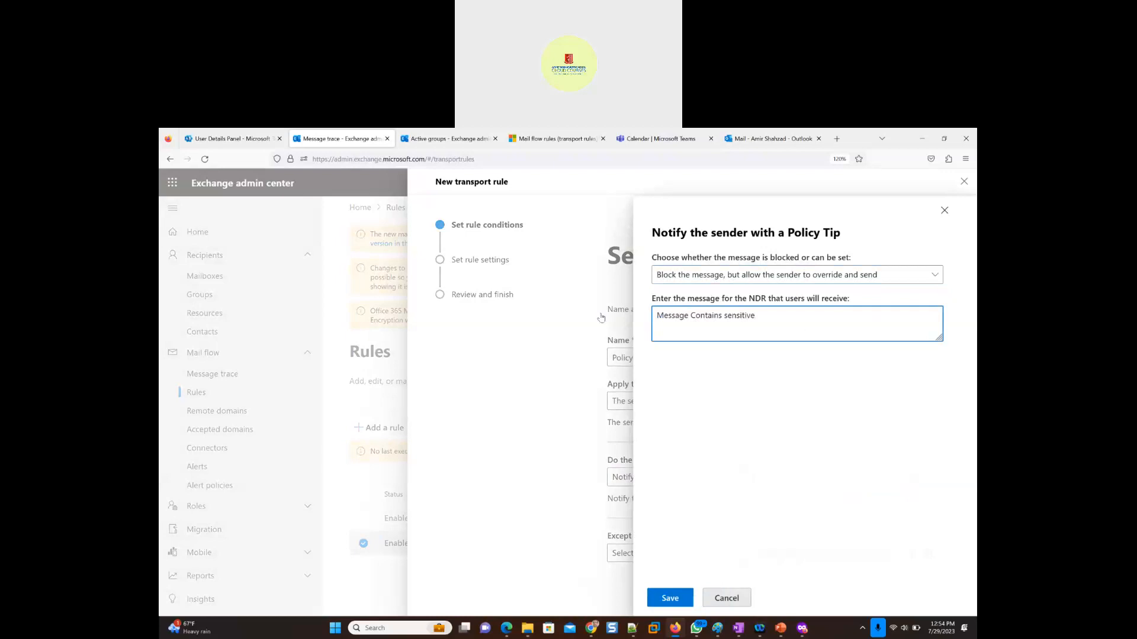
type(" content")
left_click(670, 598)
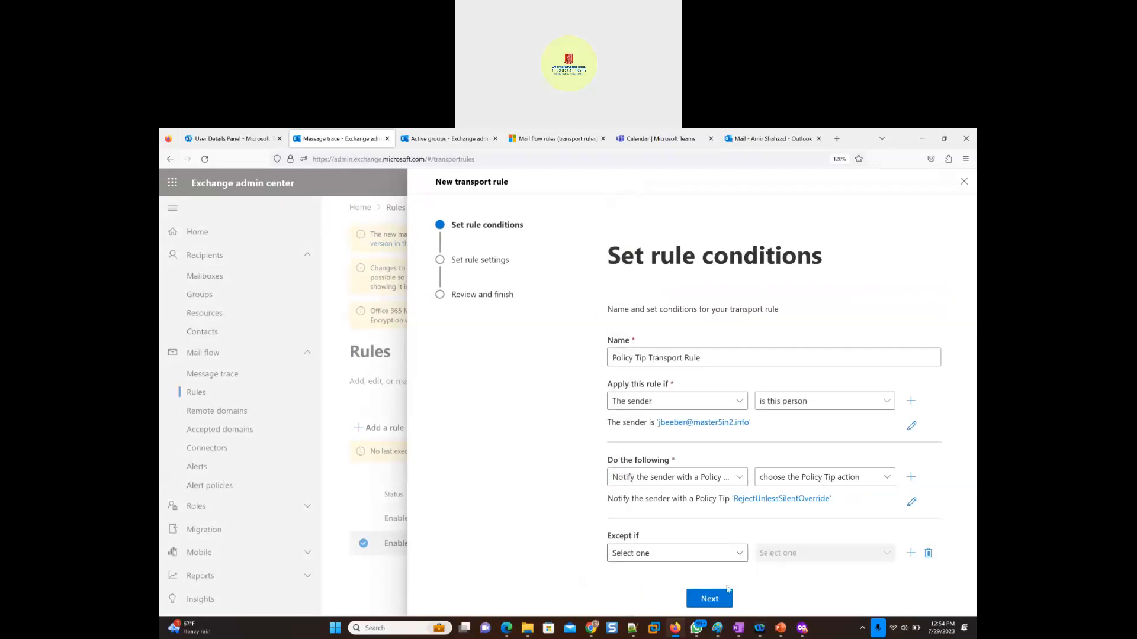
left_click(714, 602)
left_click(760, 599)
left_click(765, 601)
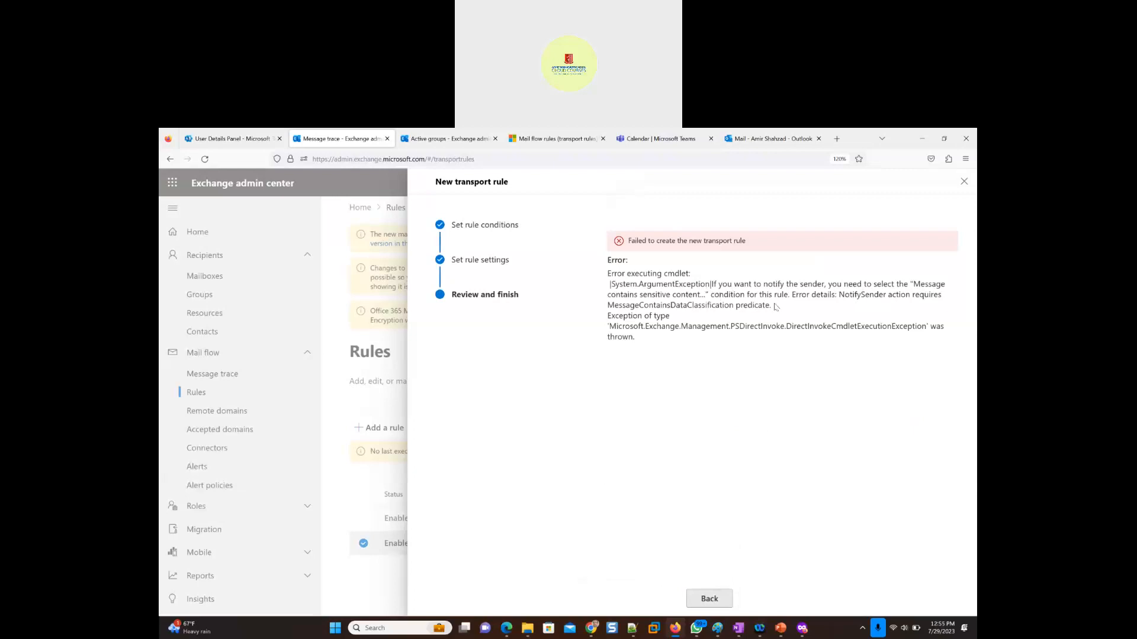
left_click(706, 600)
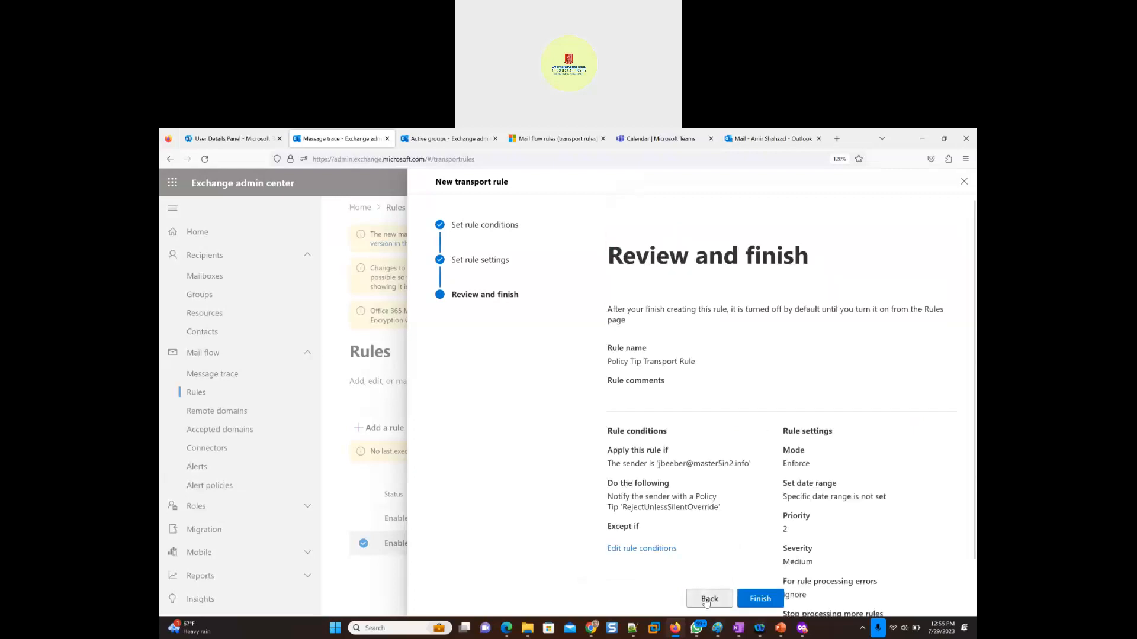
left_click(706, 599)
left_click(706, 599)
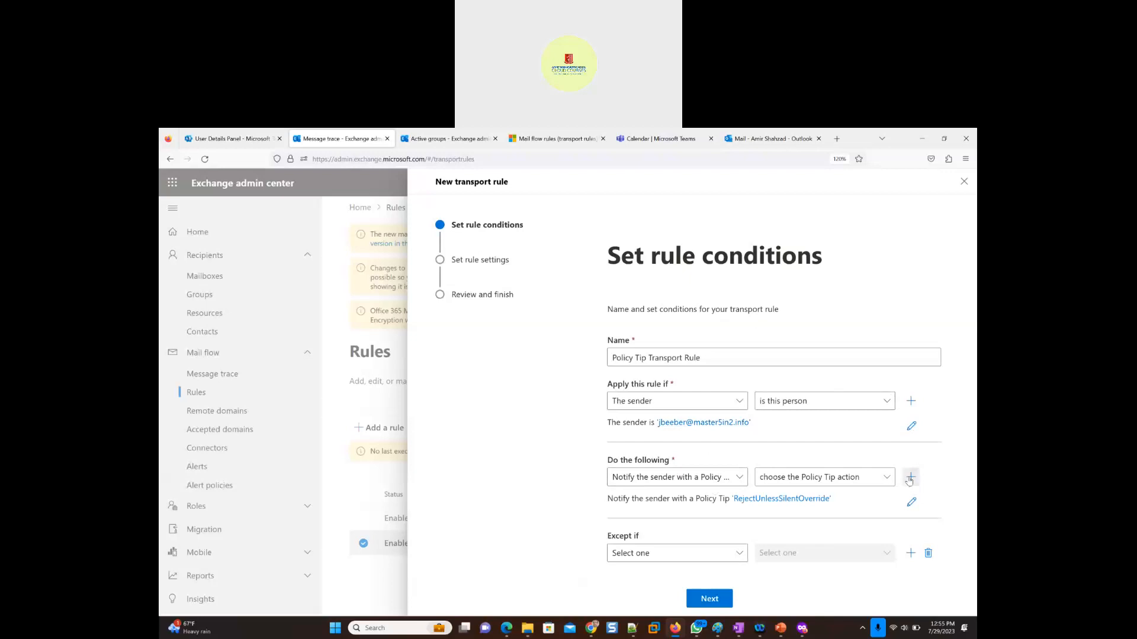
- Add a second action row and try Notify the recipient with a message, leaving its text empty
left_click(910, 478)
scroll(932, 511, "down", 1)
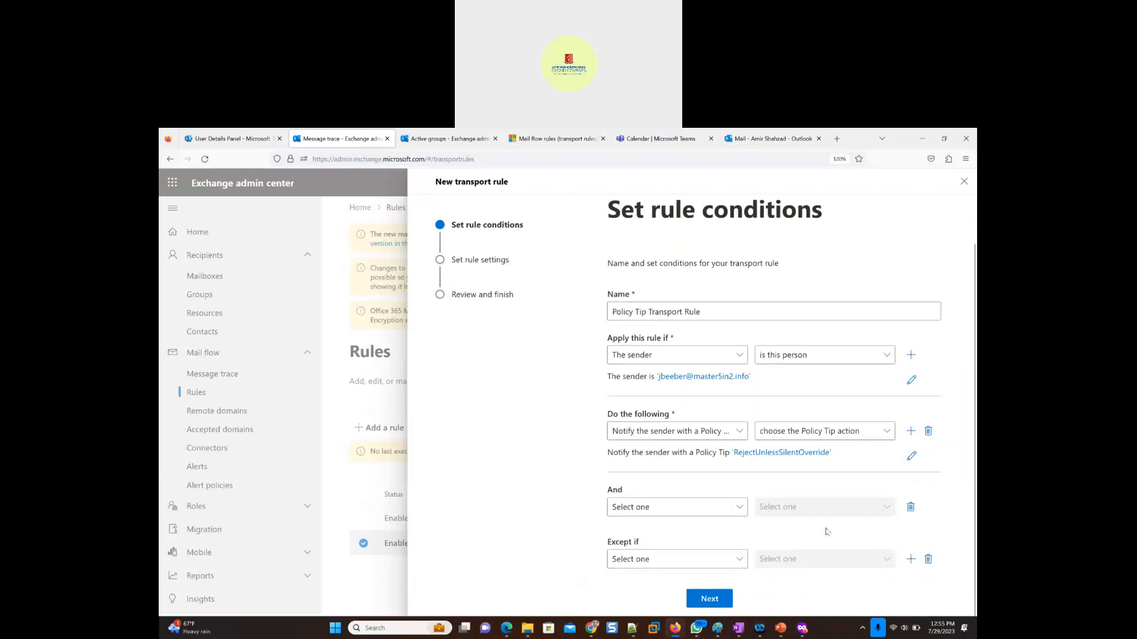
left_click(744, 513)
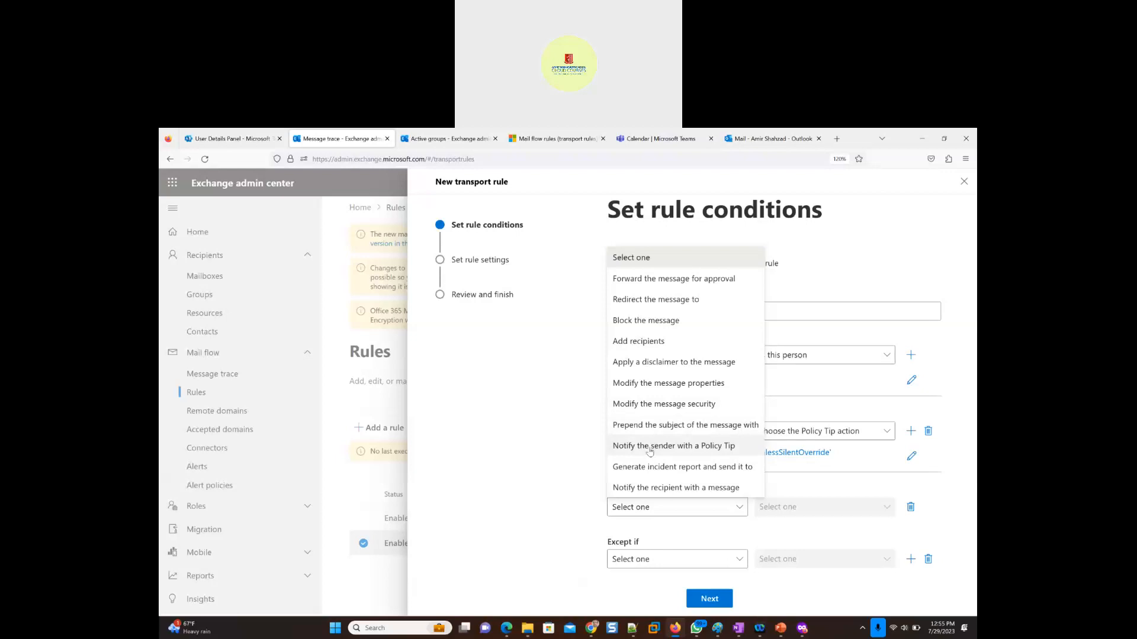
left_click(653, 489)
left_click(888, 509)
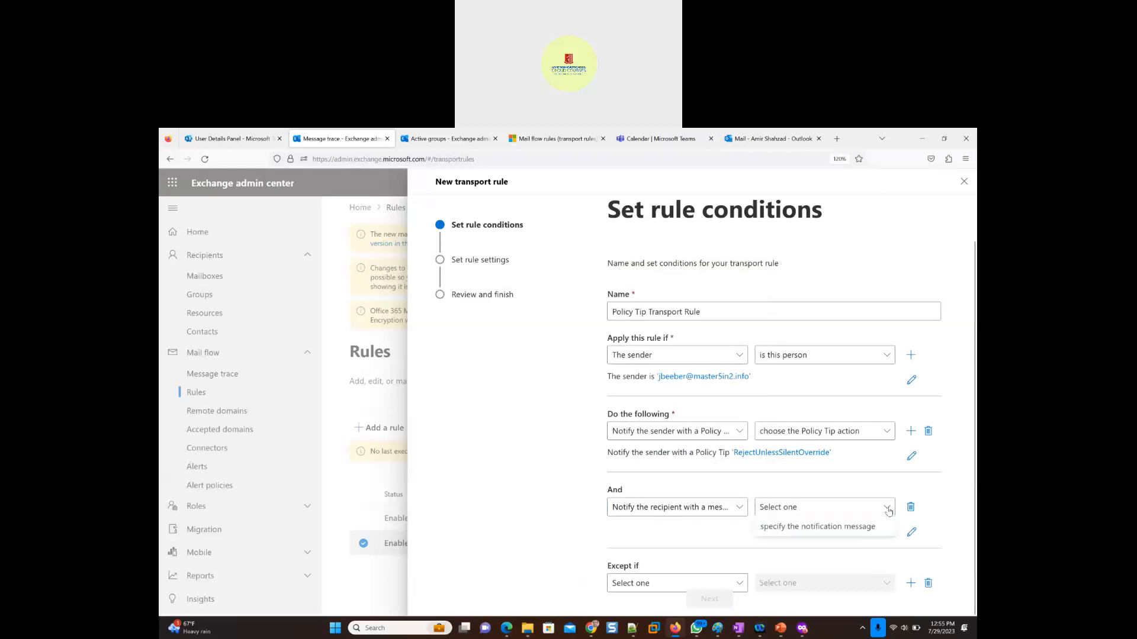
left_click(864, 528)
left_click(814, 265)
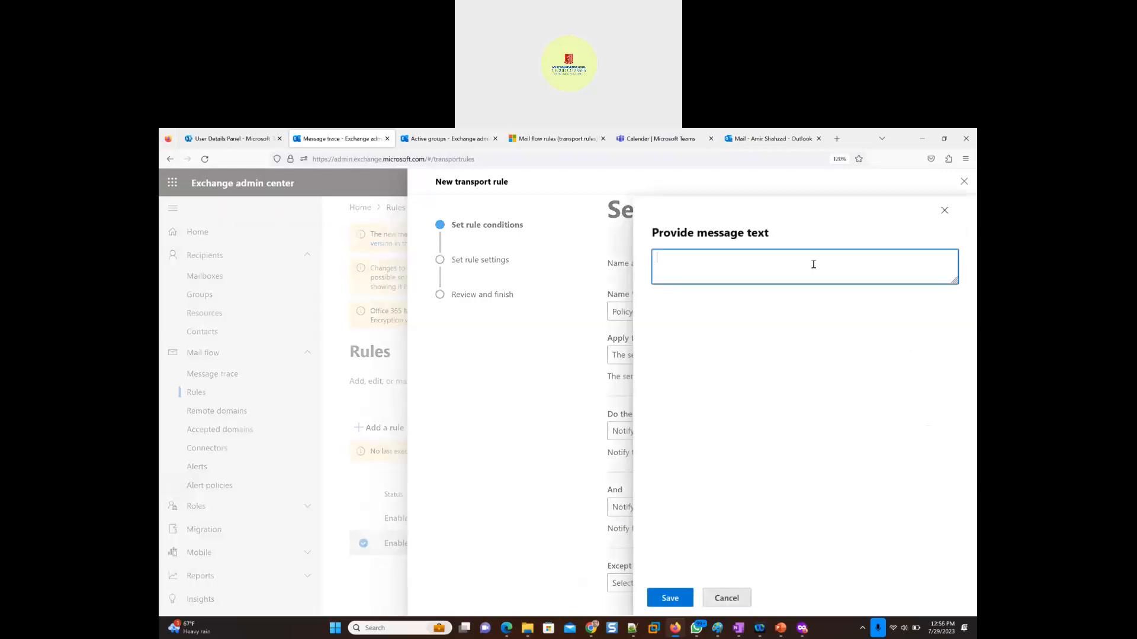
left_click(735, 599)
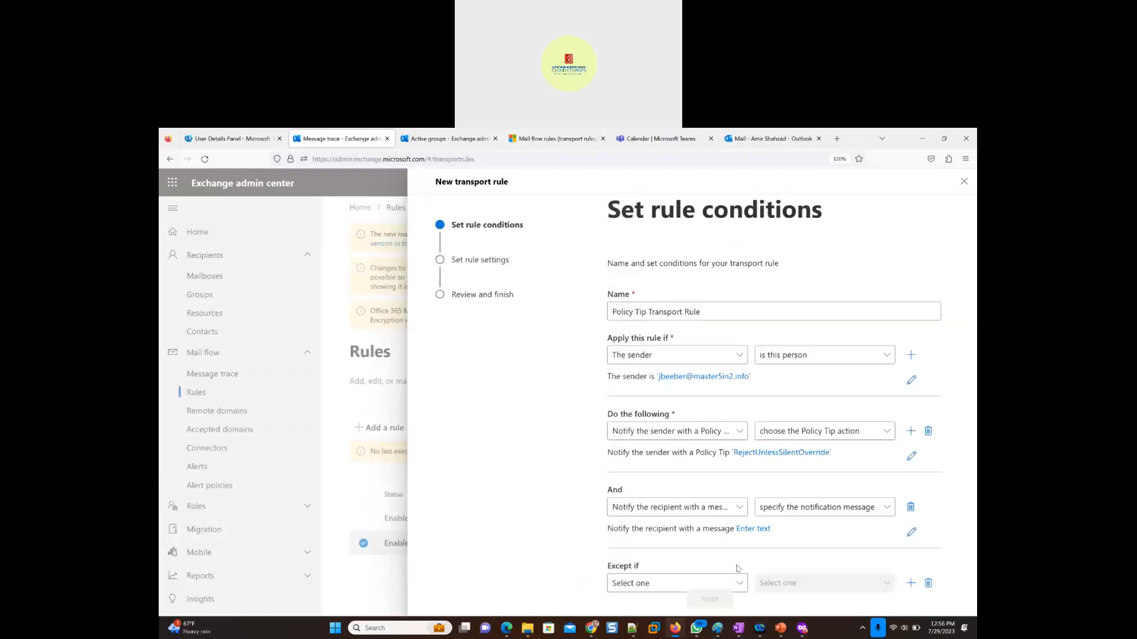
- Try an appended disclaimer with Wrap fallback, then remove the extra action row
left_click(737, 509)
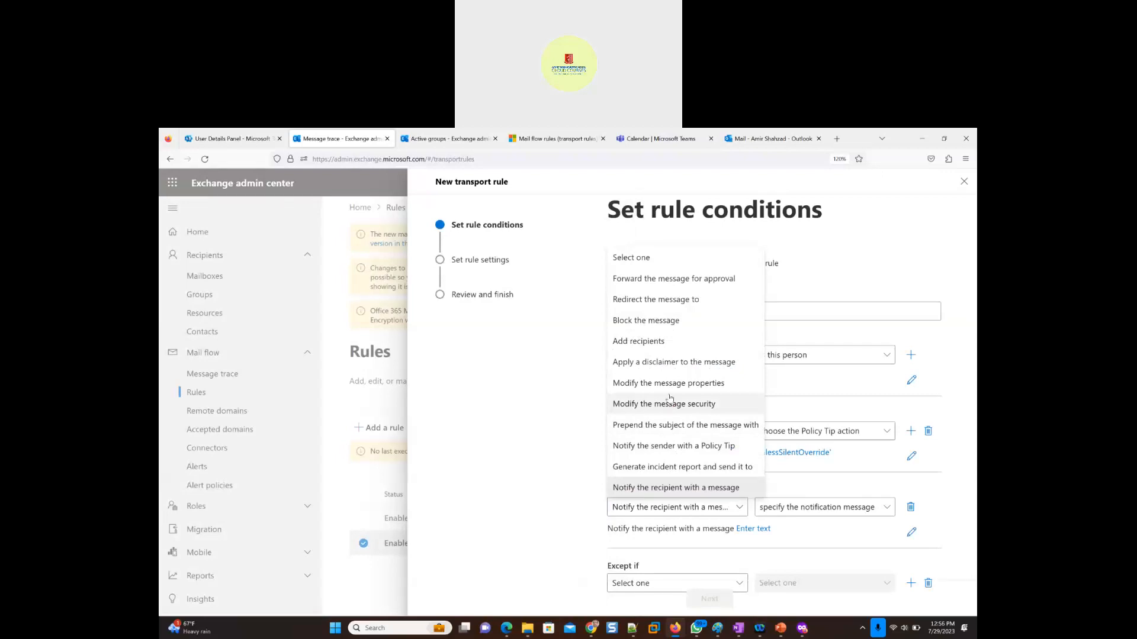
left_click(672, 363)
left_click(889, 507)
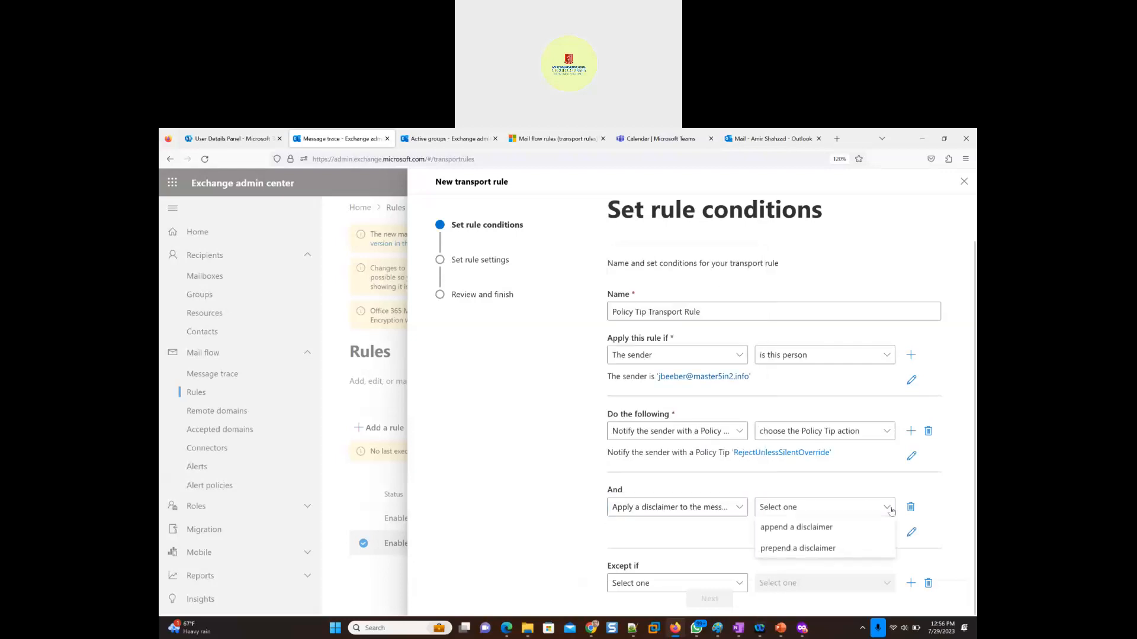
left_click(823, 530)
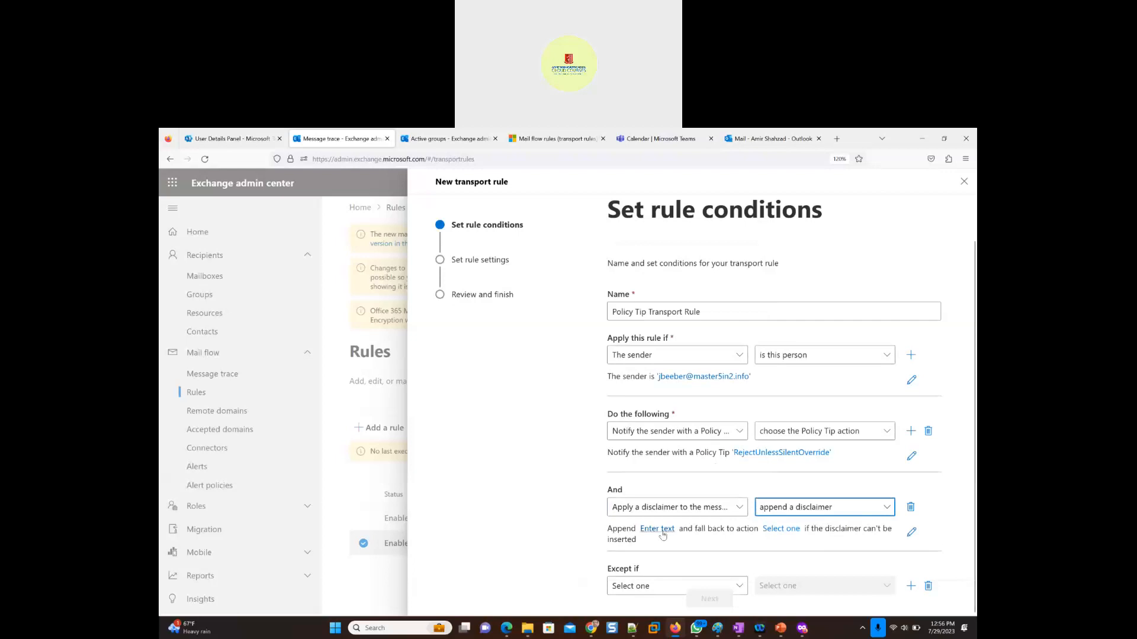
left_click(783, 530)
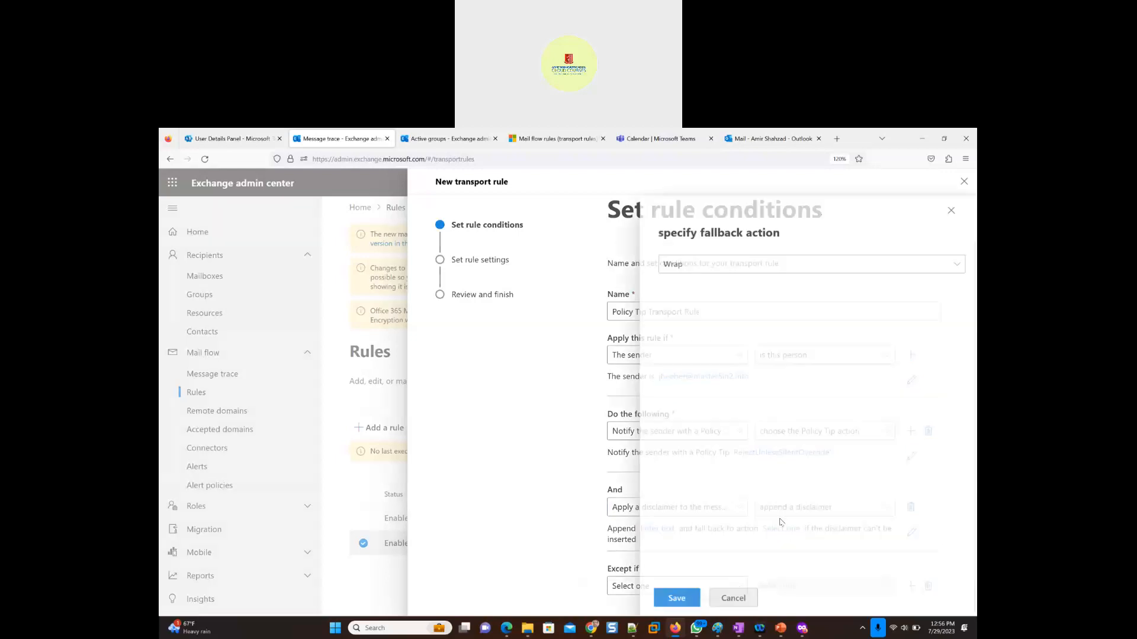
left_click(715, 269)
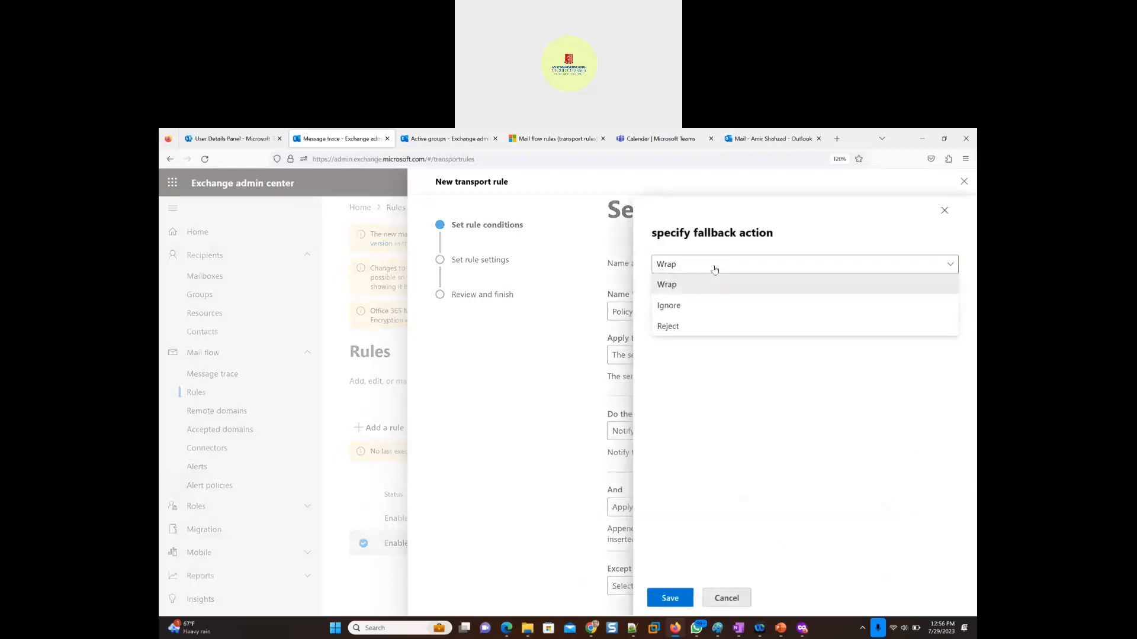
left_click(742, 228)
left_click(944, 210)
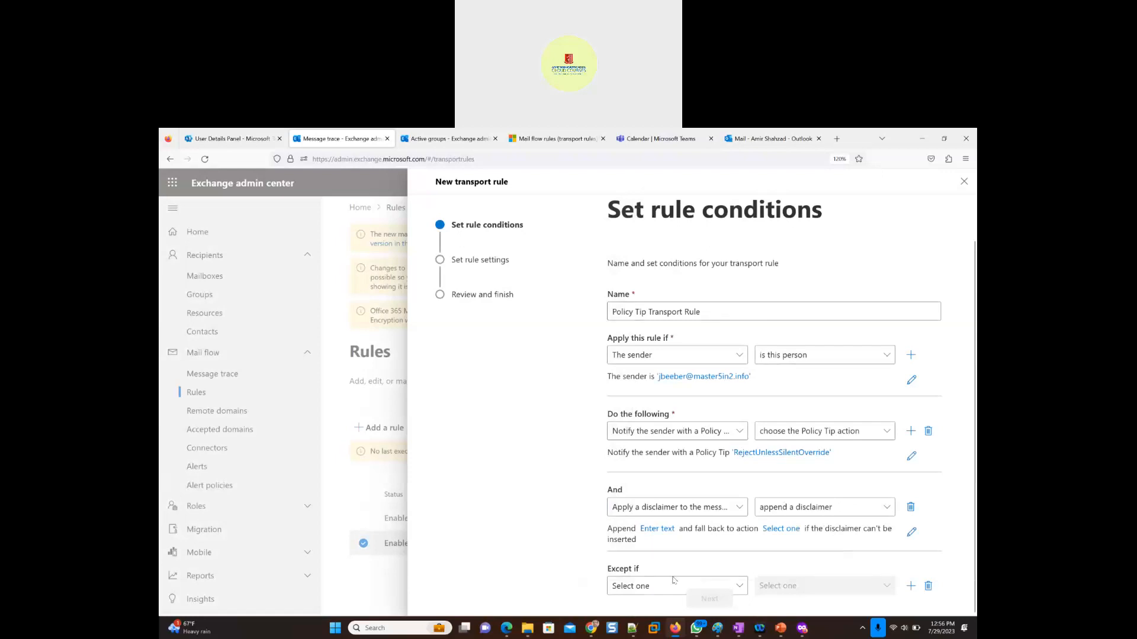
scroll(949, 555, "down", 1)
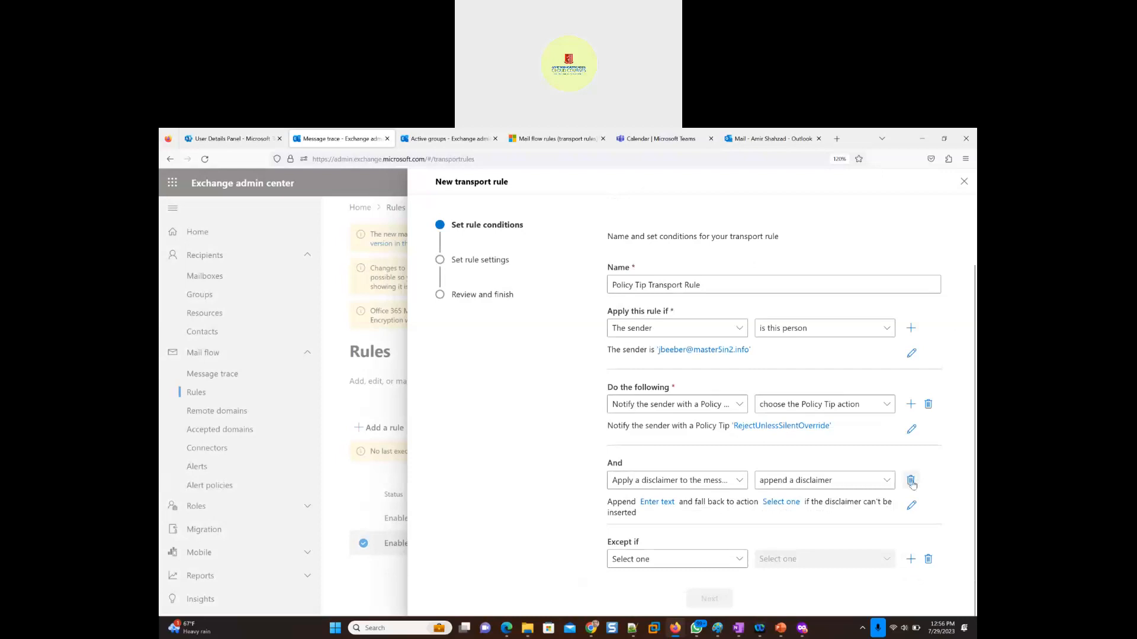
left_click(911, 481)
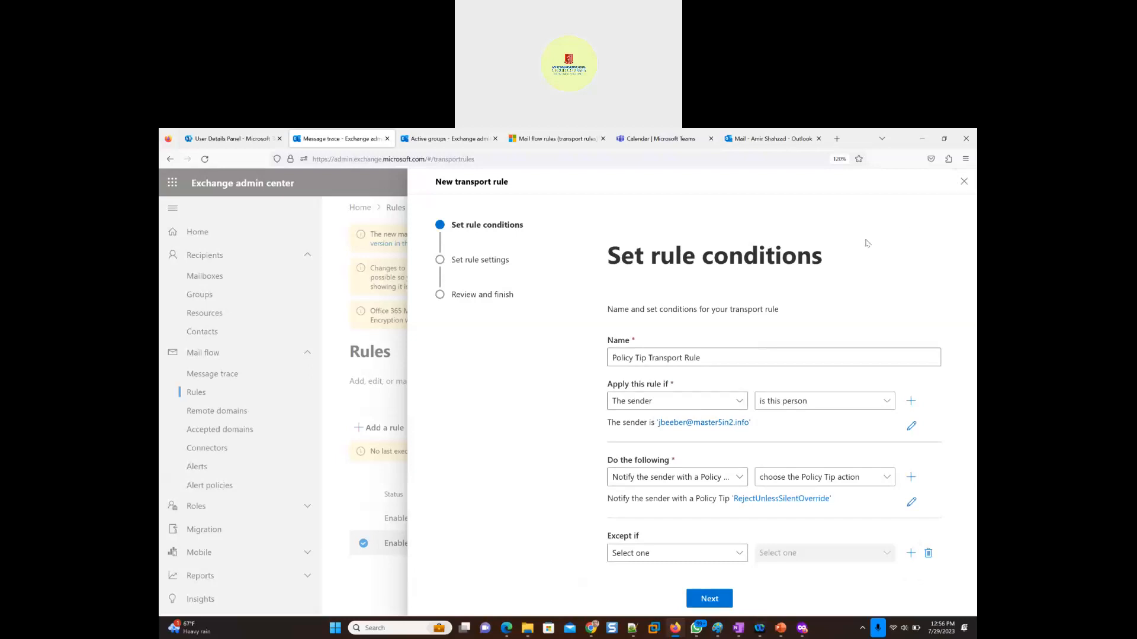
- Discard the transport rule draft and go to Mail flow > Remote domains
left_click(964, 181)
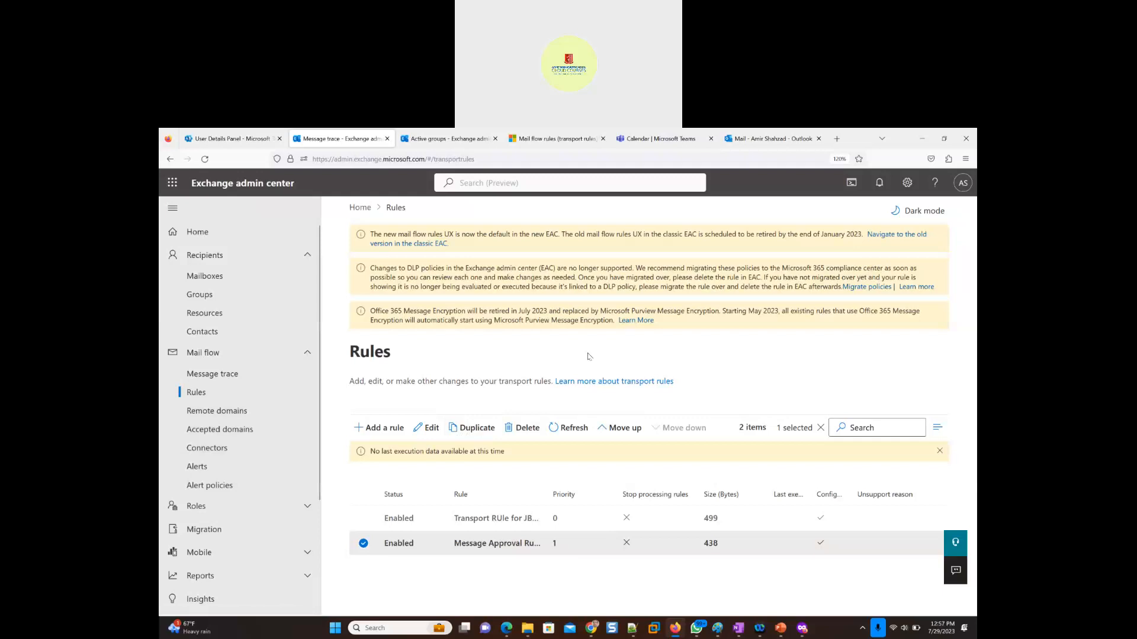
left_click(382, 428)
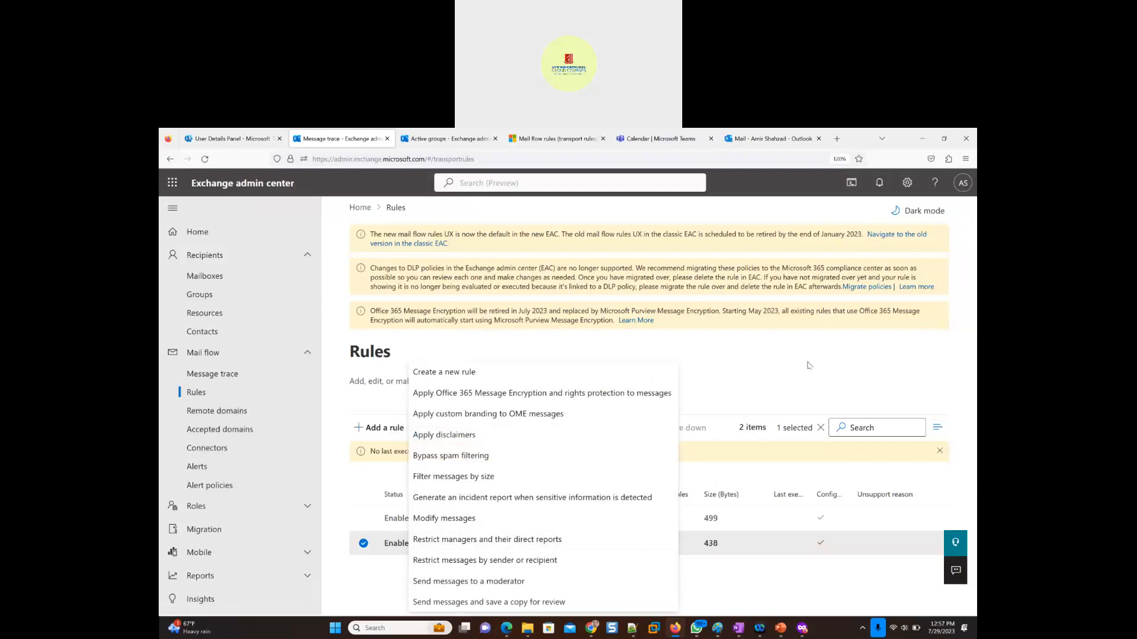
left_click(450, 369)
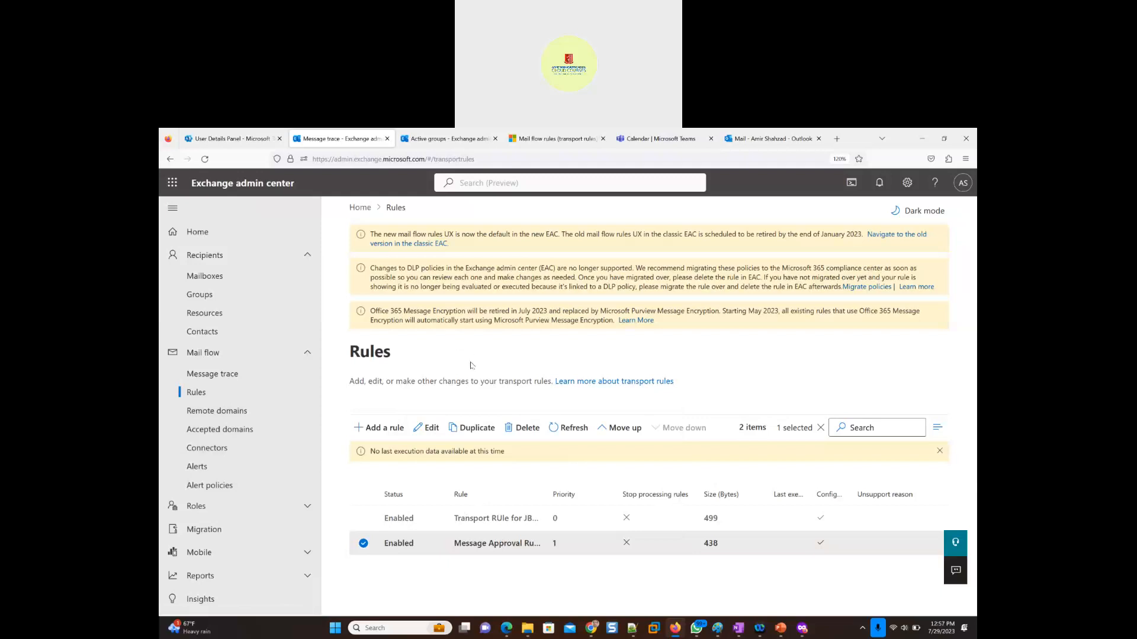
left_click(213, 416)
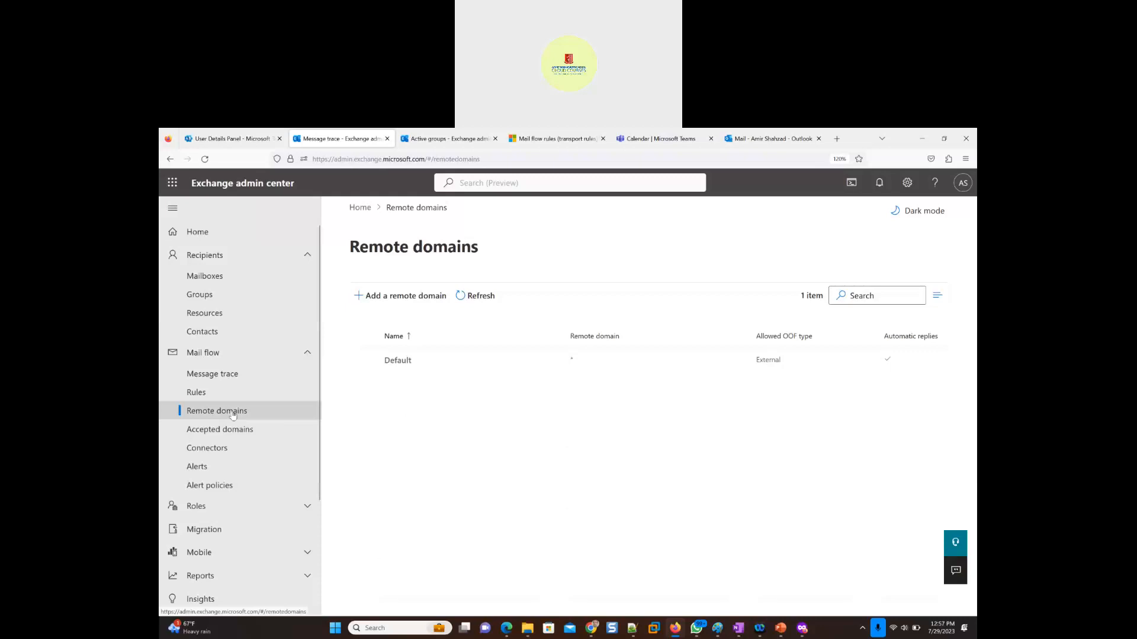
- Start the Add a remote domain wizard, then open a new empty Firefox tab
left_click(393, 301)
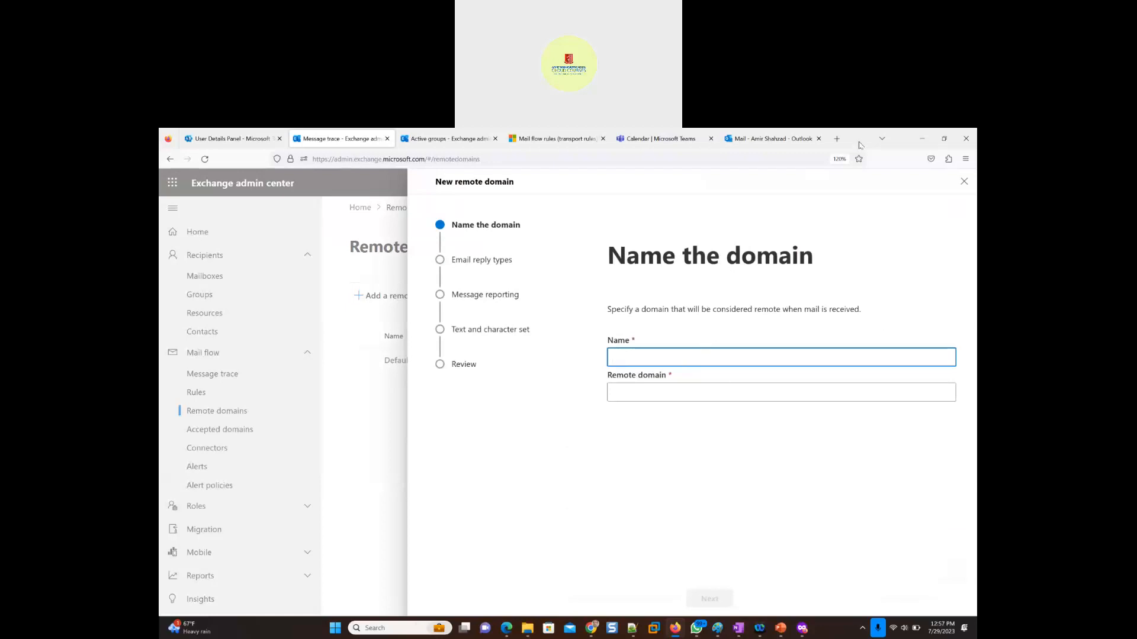
left_click(835, 140)
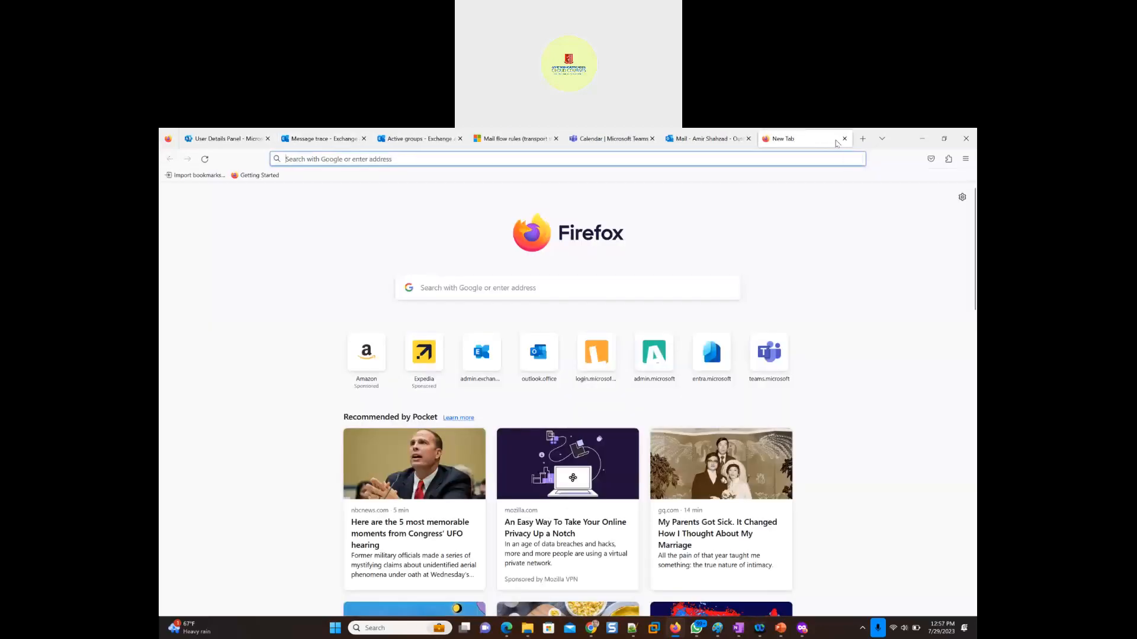
- Search Google for 'exchange online remote domain' and open Microsoft Learn's 'Remote domains in Exchange Online' article
type("exchange online remote domai")
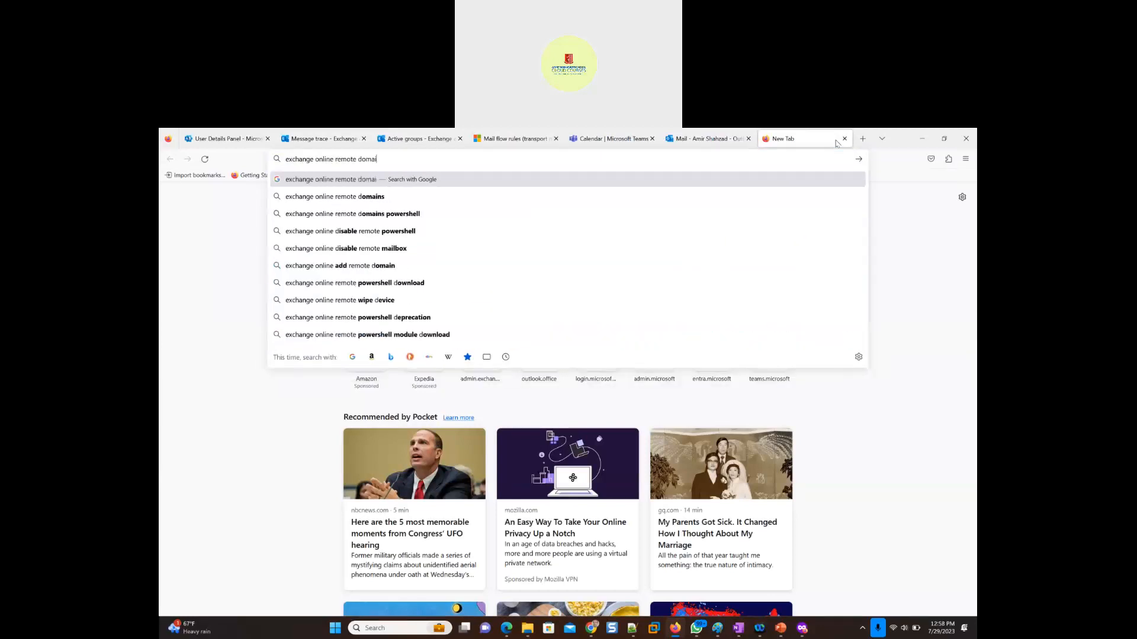
type("n")
key("Return")
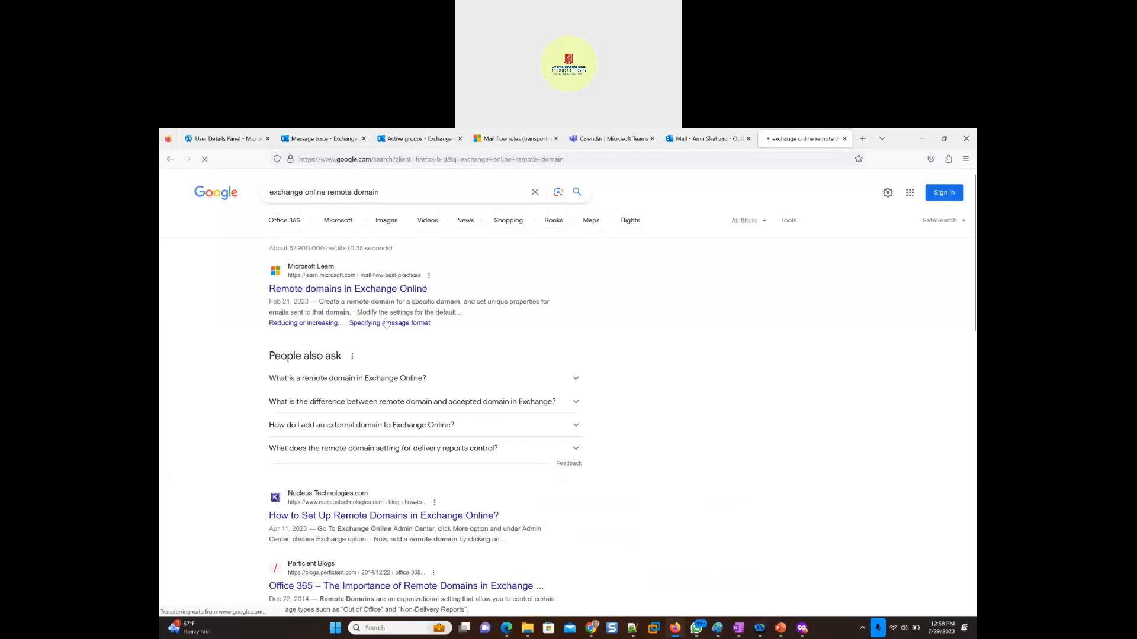
left_click(370, 294)
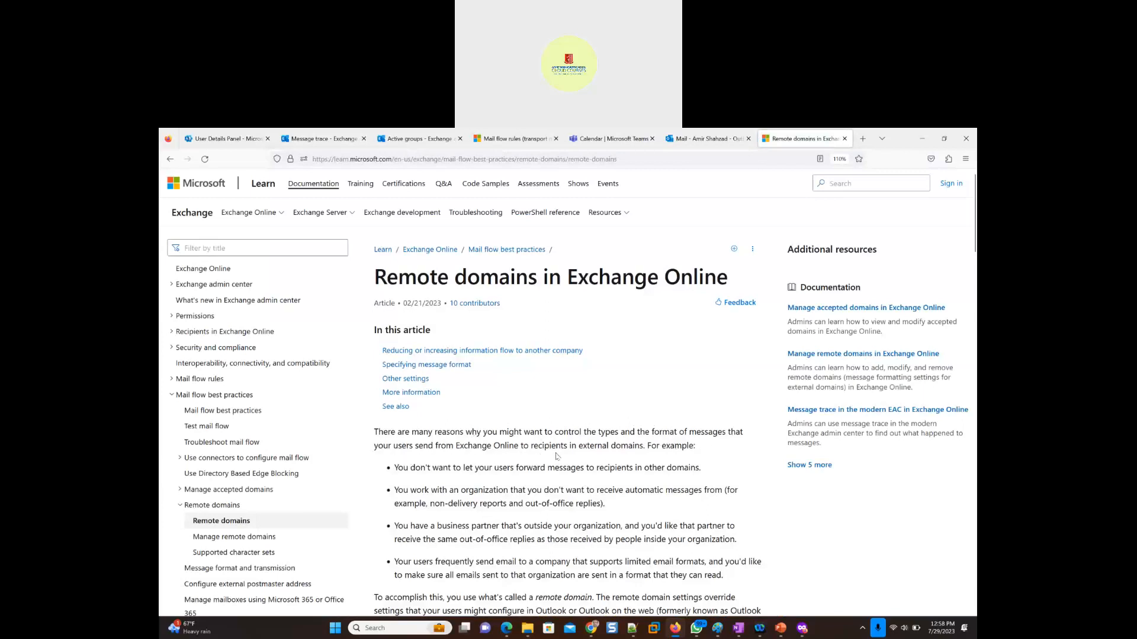
- Highlight 'external domains' in the intro and each of the four example bullets in turn
left_click_drag(580, 448, 646, 448)
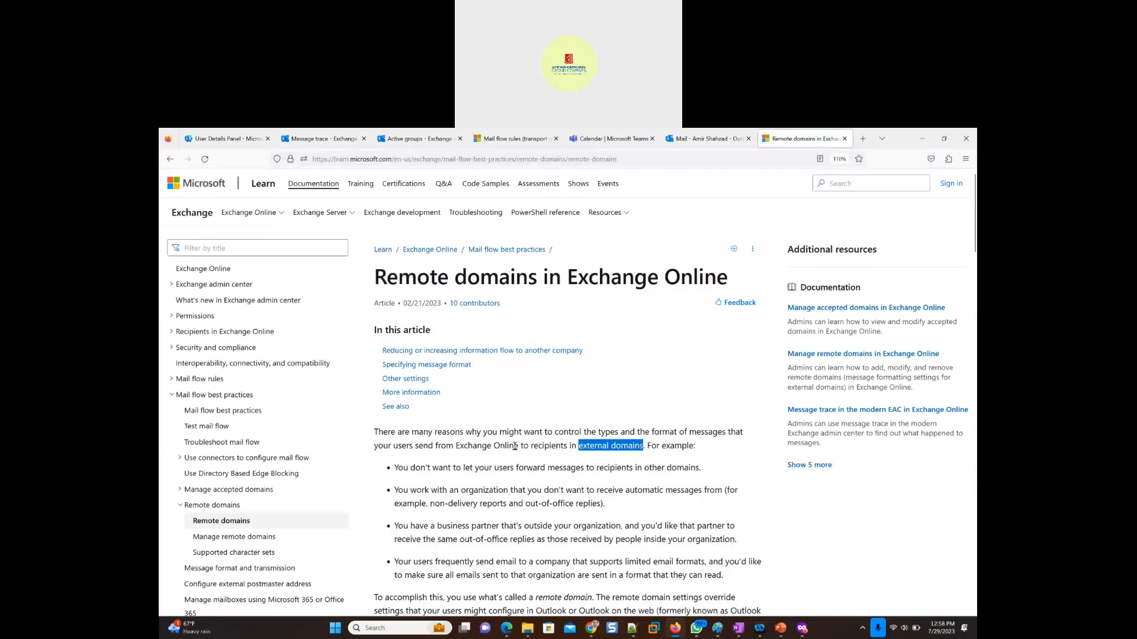
scroll(515, 447, "down", 2)
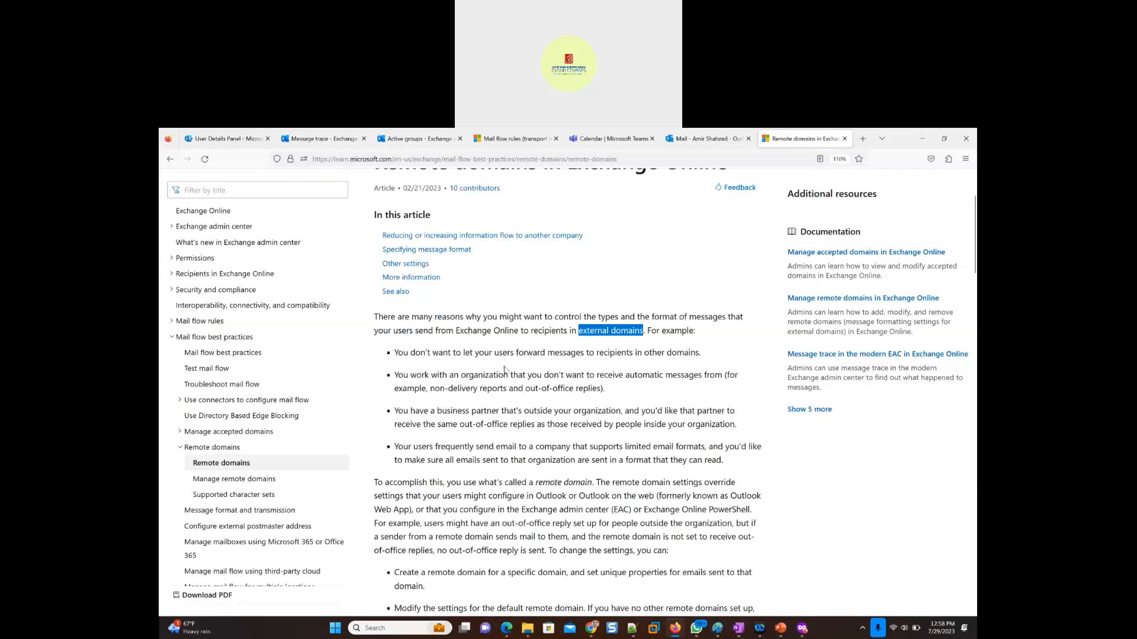
left_click_drag(411, 355, 453, 356)
left_click_drag(529, 357, 700, 352)
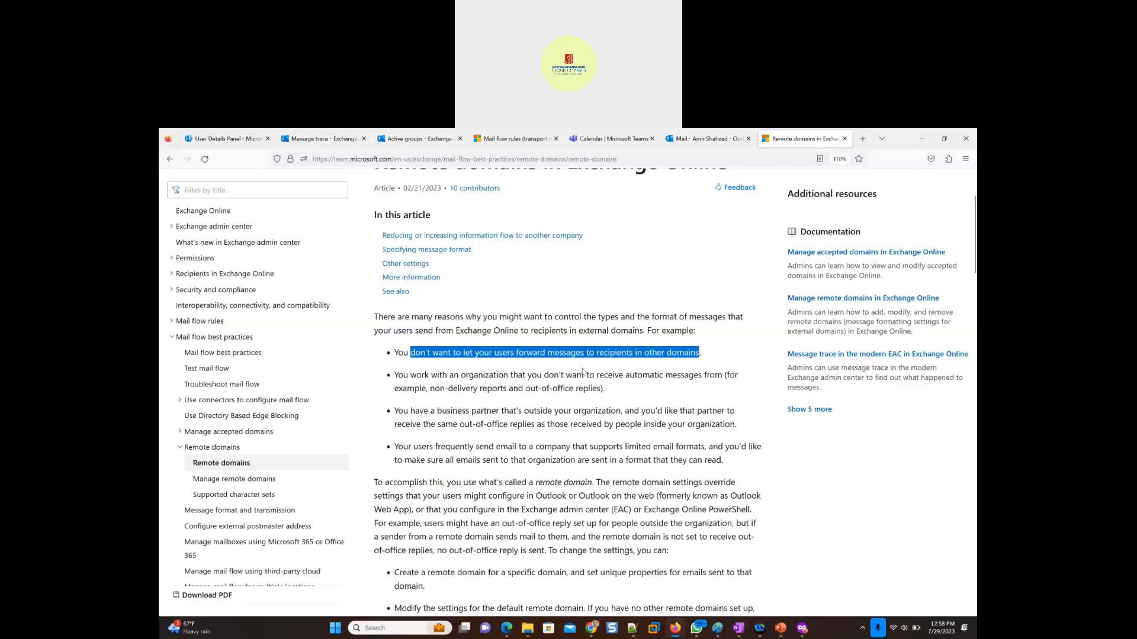
left_click_drag(397, 375, 723, 375)
mouse_move(604, 388)
left_mouse_down()
mouse_move(460, 389)
mouse_move(604, 390)
left_mouse_up()
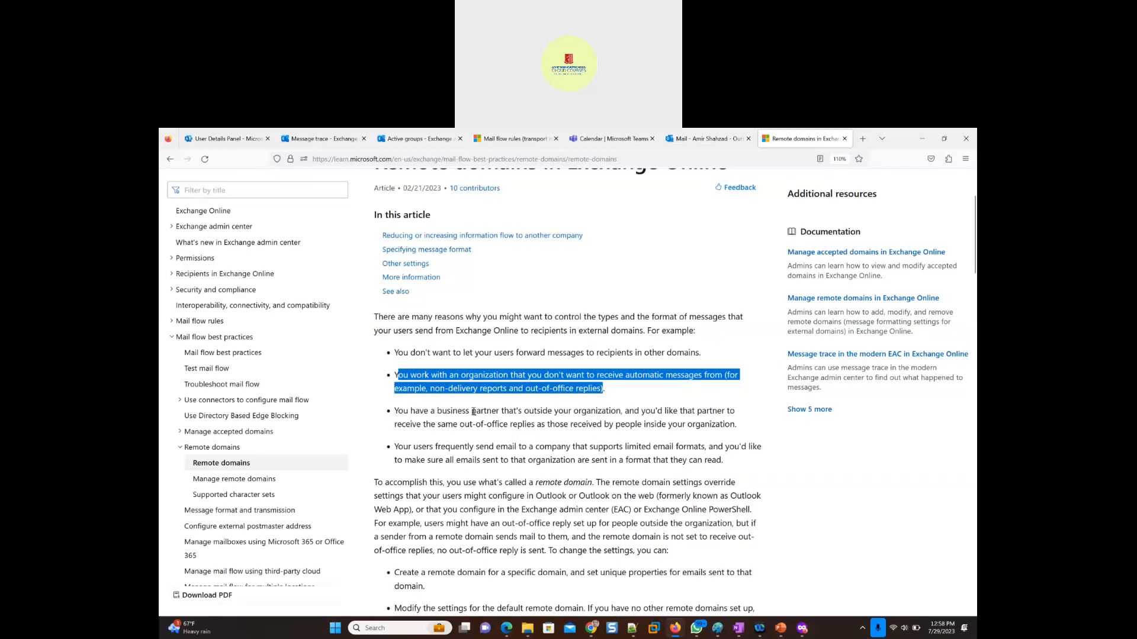
left_click_drag(424, 414, 728, 412)
left_click_drag(519, 425, 736, 424)
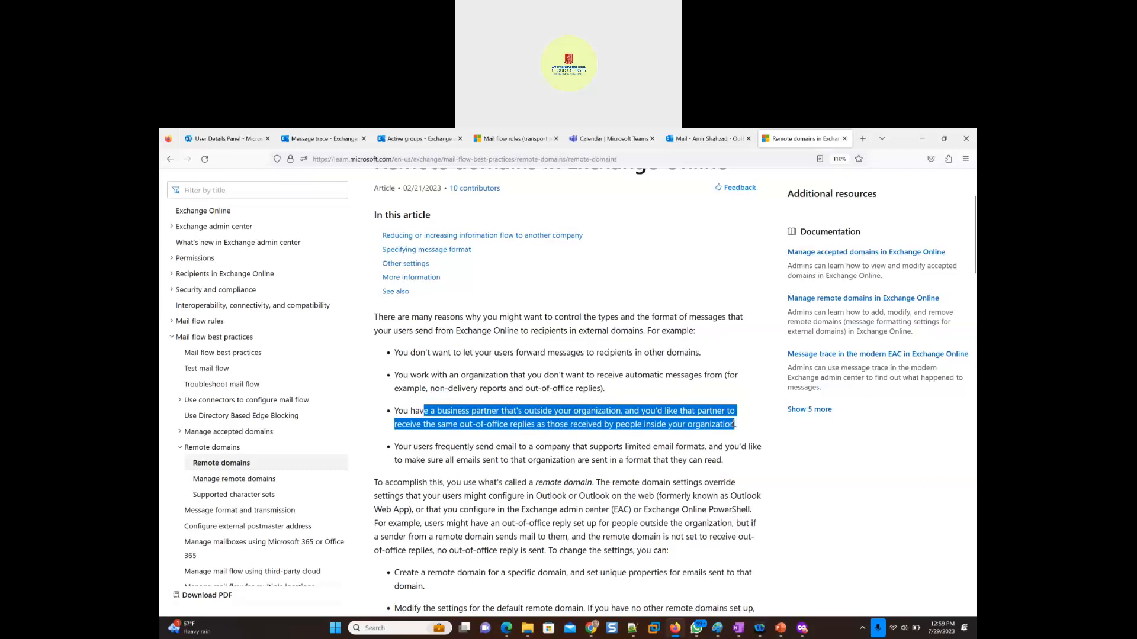
left_click_drag(395, 447, 725, 465)
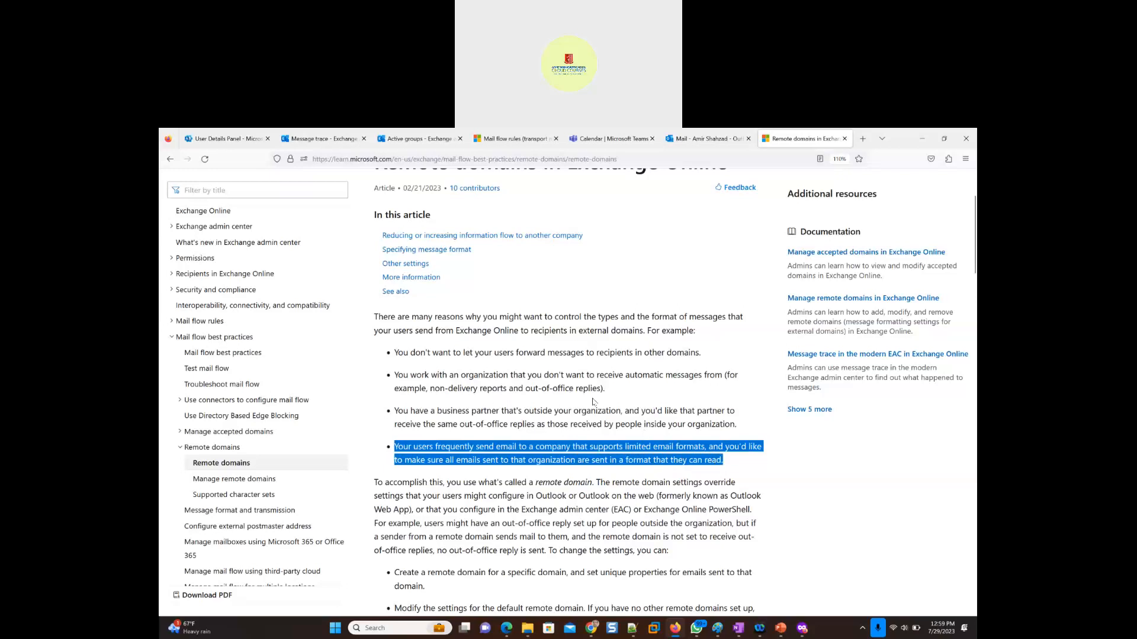
- Scroll through the article, then leave the browser with Alt+Tab
scroll(592, 402, "down", 10)
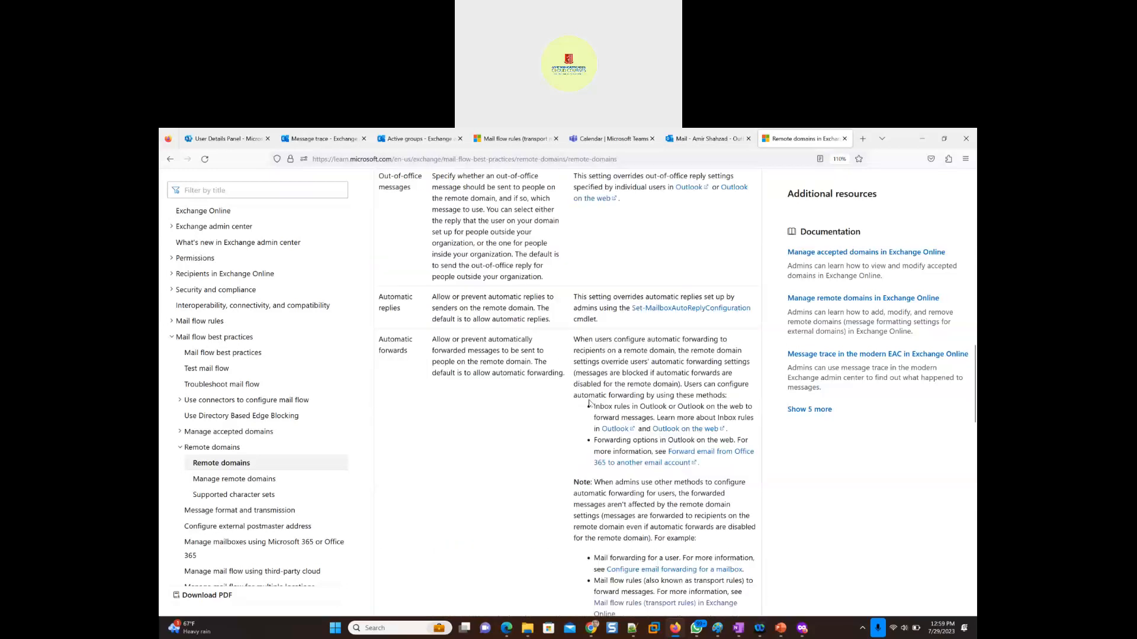
scroll(590, 403, "up", 5)
scroll(589, 401, "up", 4)
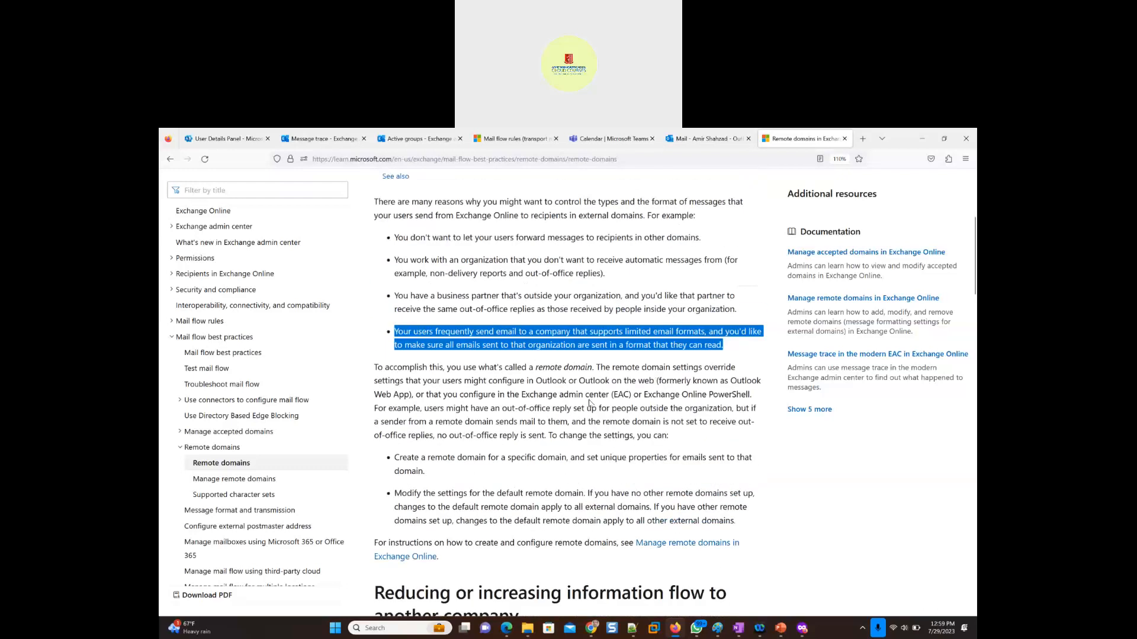
scroll(589, 403, "up", 3)
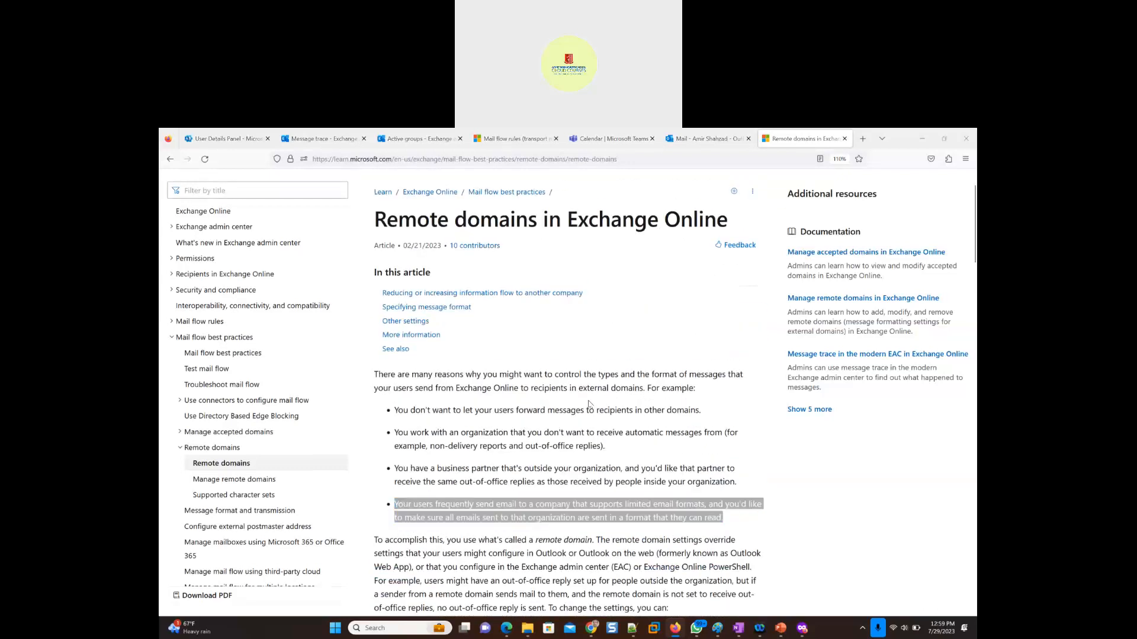
key("alt+Tab")
key("alt+Tab")
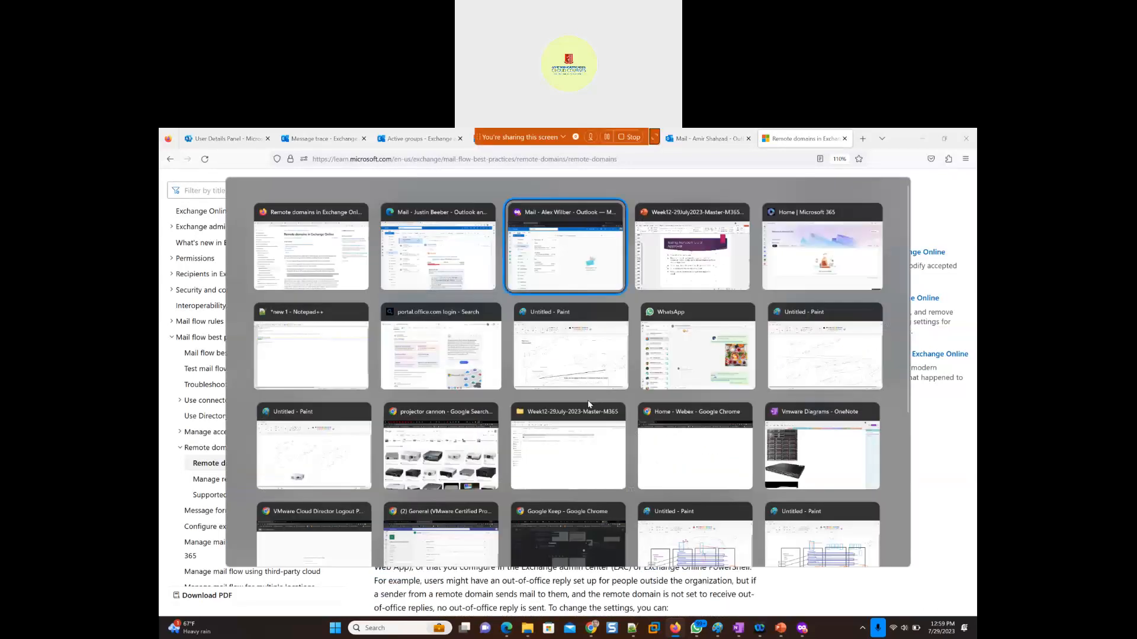
key("alt+Tab")
key("alt+Tab")
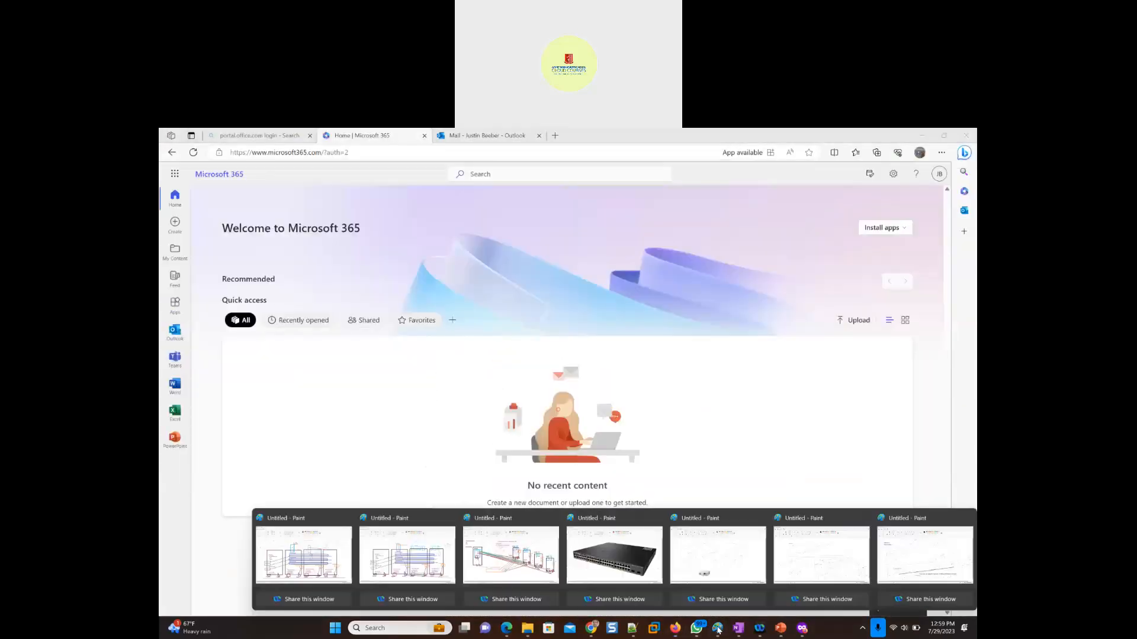
- Start a new blank Paint canvas with the heading 'Remote Domain' at the top left
right_click(718, 629)
left_click(686, 573)
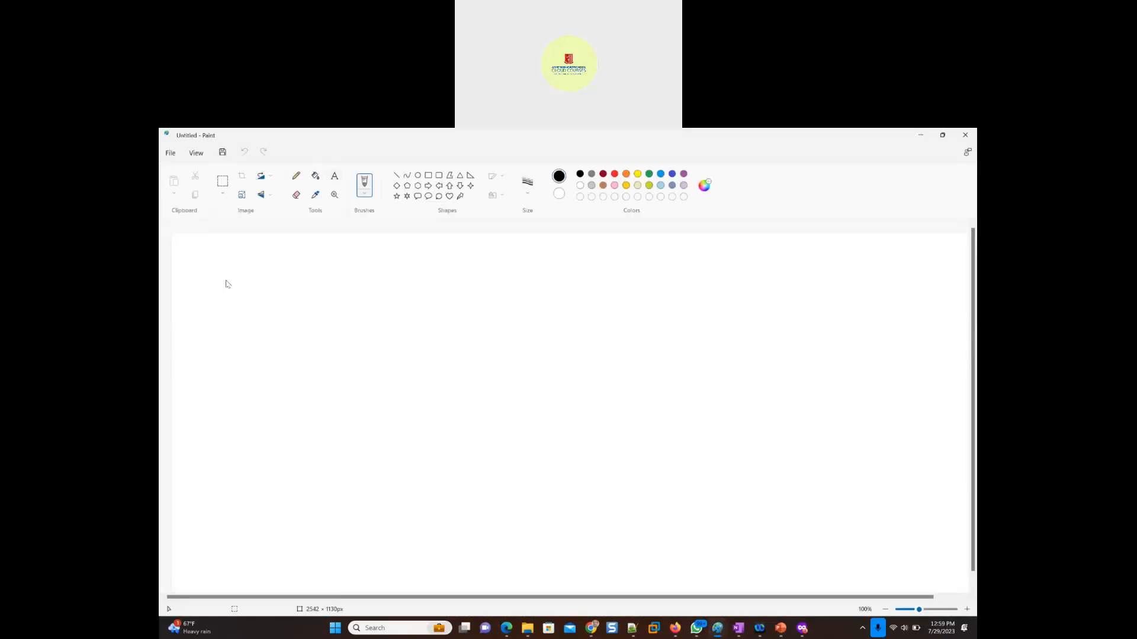
left_click(335, 175)
left_click(211, 266)
type("Remot")
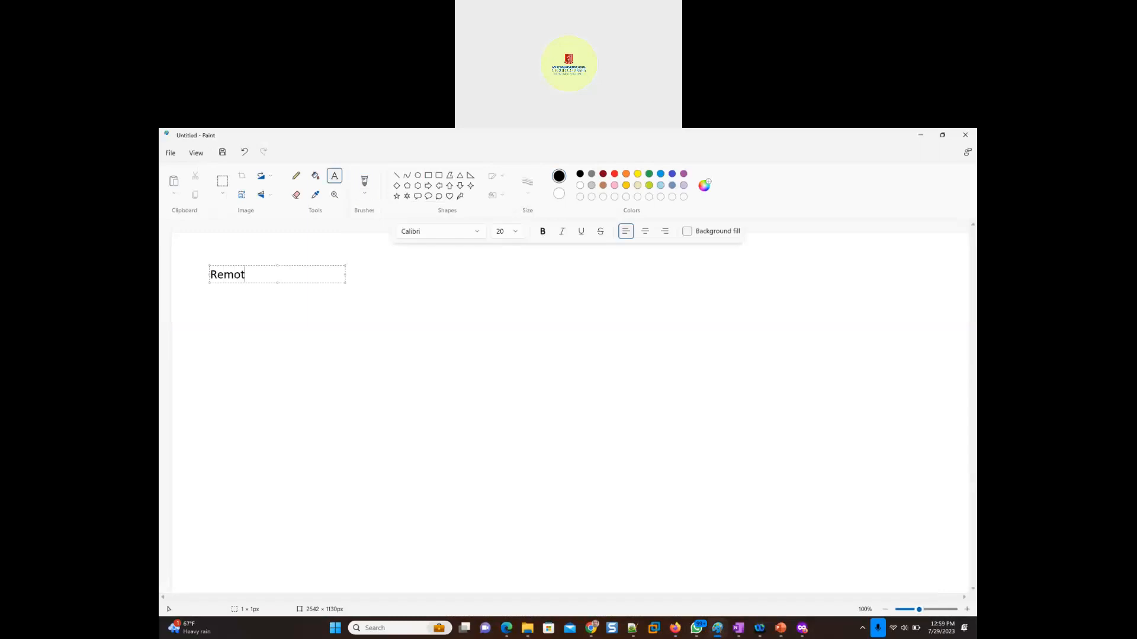
type("e Domain")
left_click(468, 280)
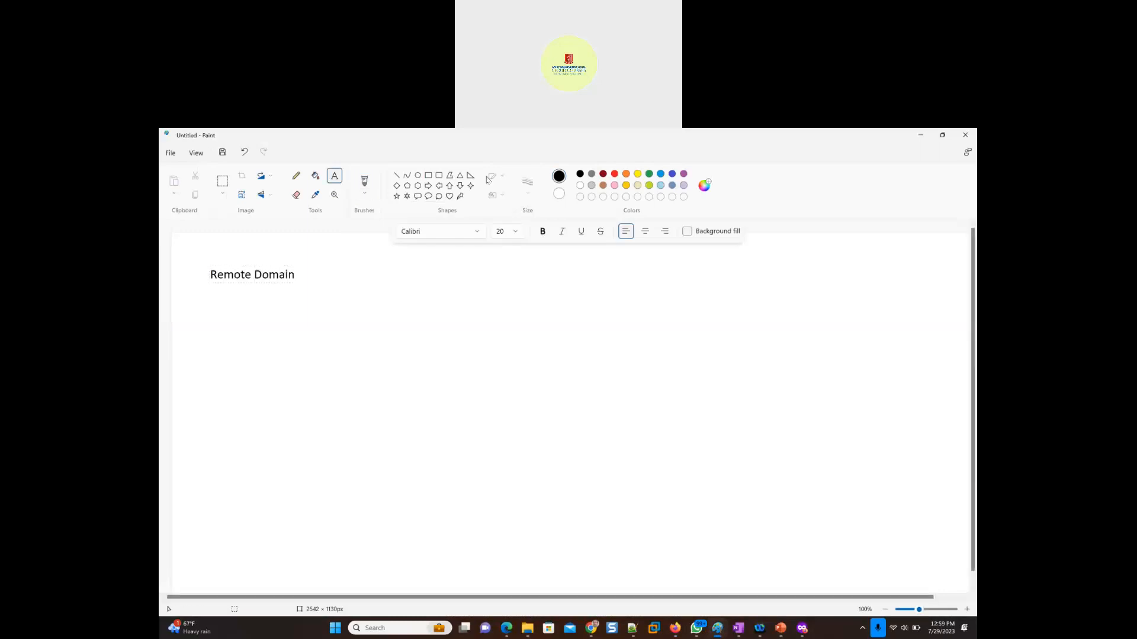
- Draw a cloud callout below the heading and label it 'Exchange Online'
left_click(437, 197)
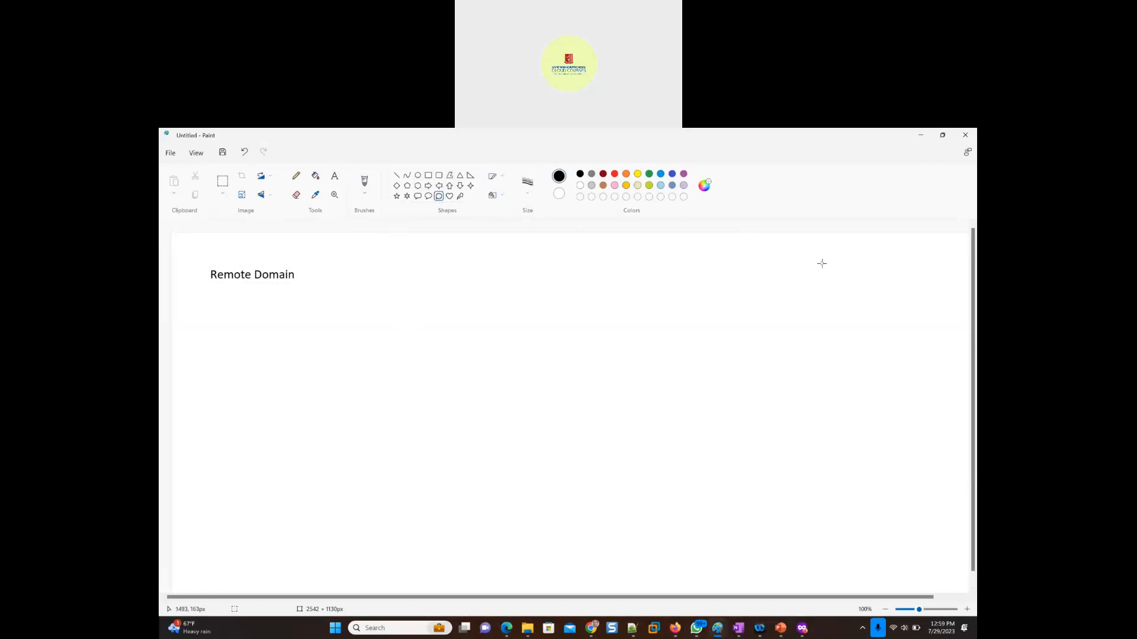
left_click_drag(276, 319, 495, 450)
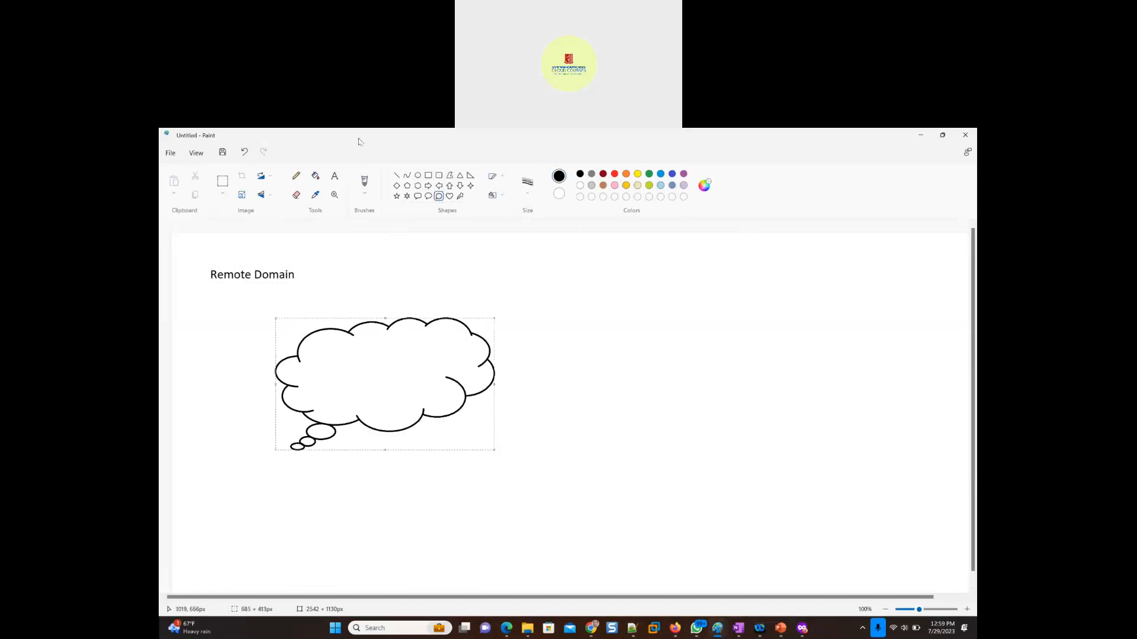
left_click(335, 176)
left_click(331, 348)
type("Exchange Online")
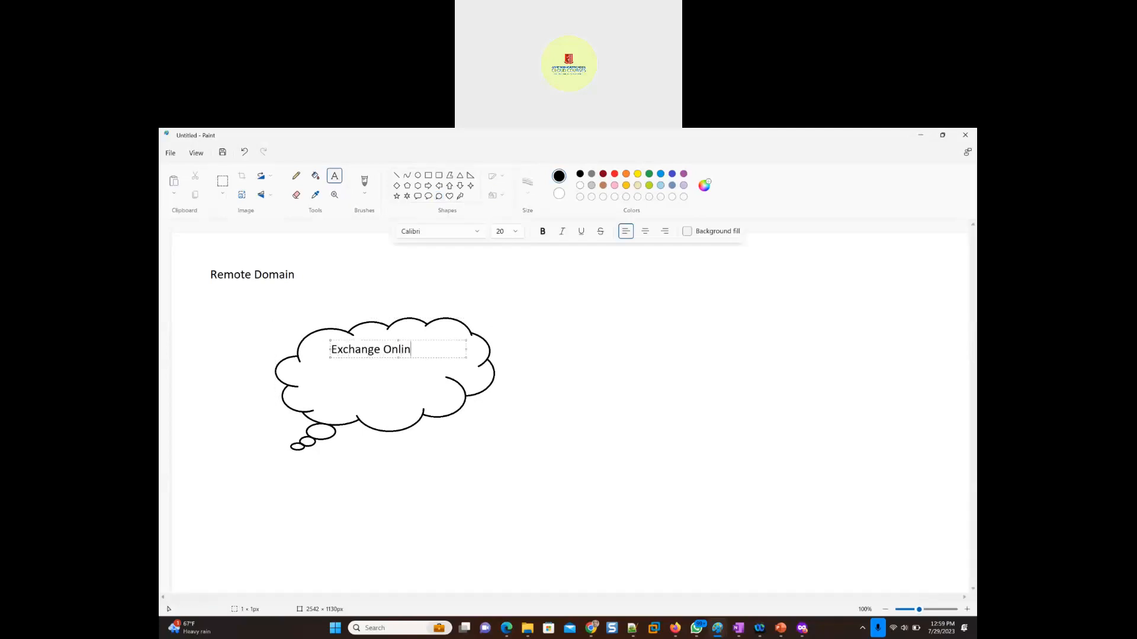
left_click(391, 398)
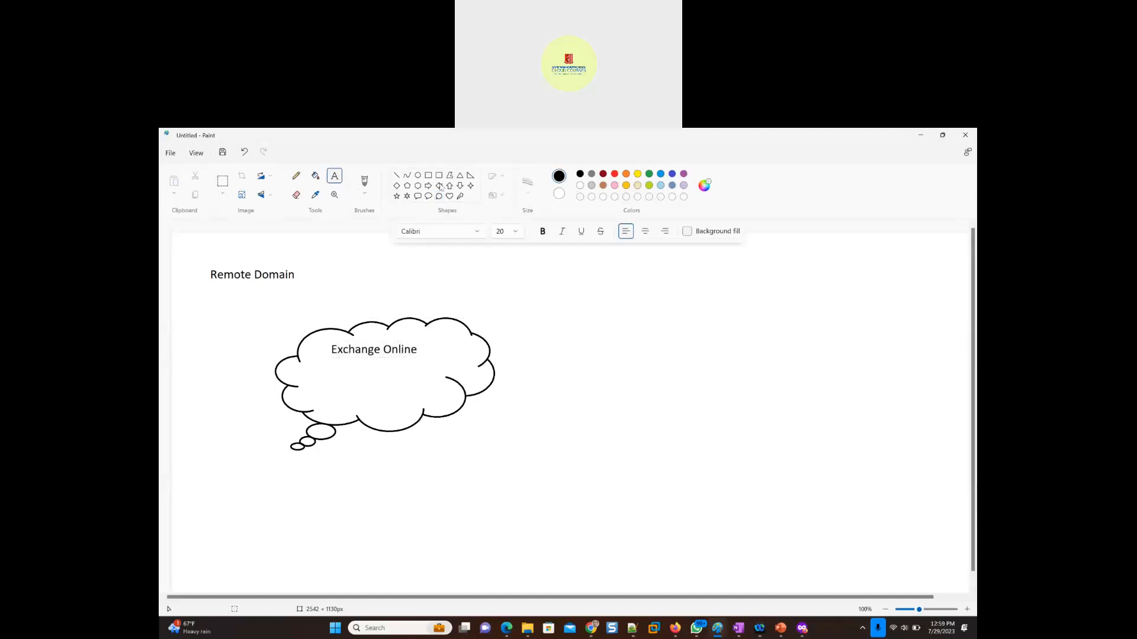
- Add a triangle at the lower right and a second cloud at the upper right
left_click(460, 175)
left_click_drag(827, 495, 941, 580)
left_click(438, 196)
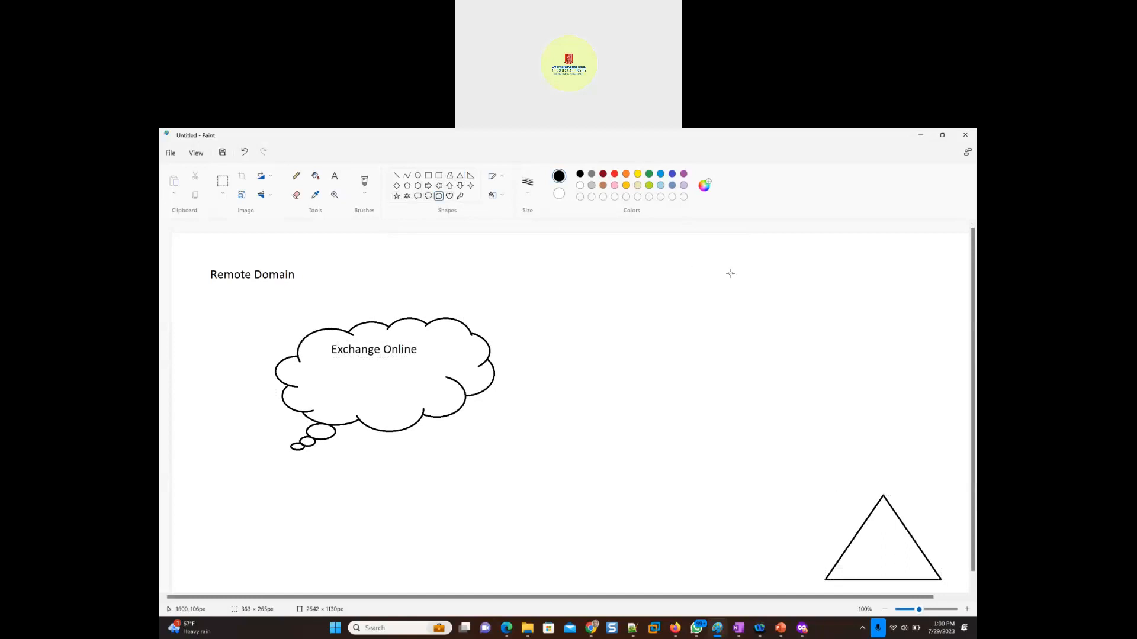
left_click_drag(768, 260, 936, 391)
left_click(571, 265)
- Label the right cloud 'Partner Org', 'M365 Services', '- Exchange Online' on three lines
left_click(335, 176)
left_click(810, 294)
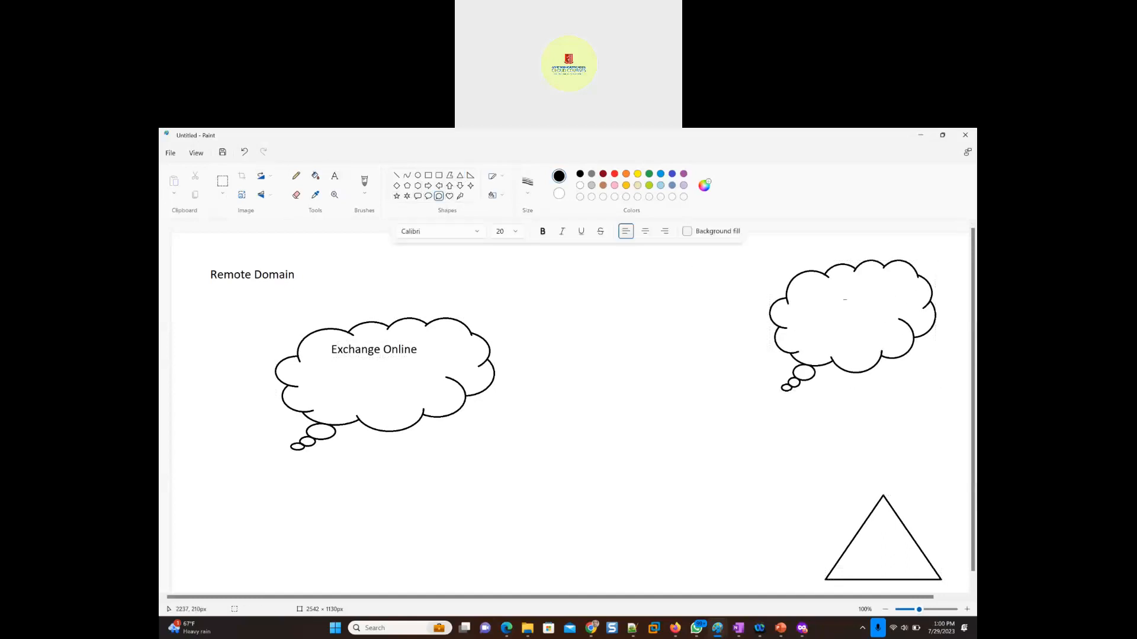
type("Part")
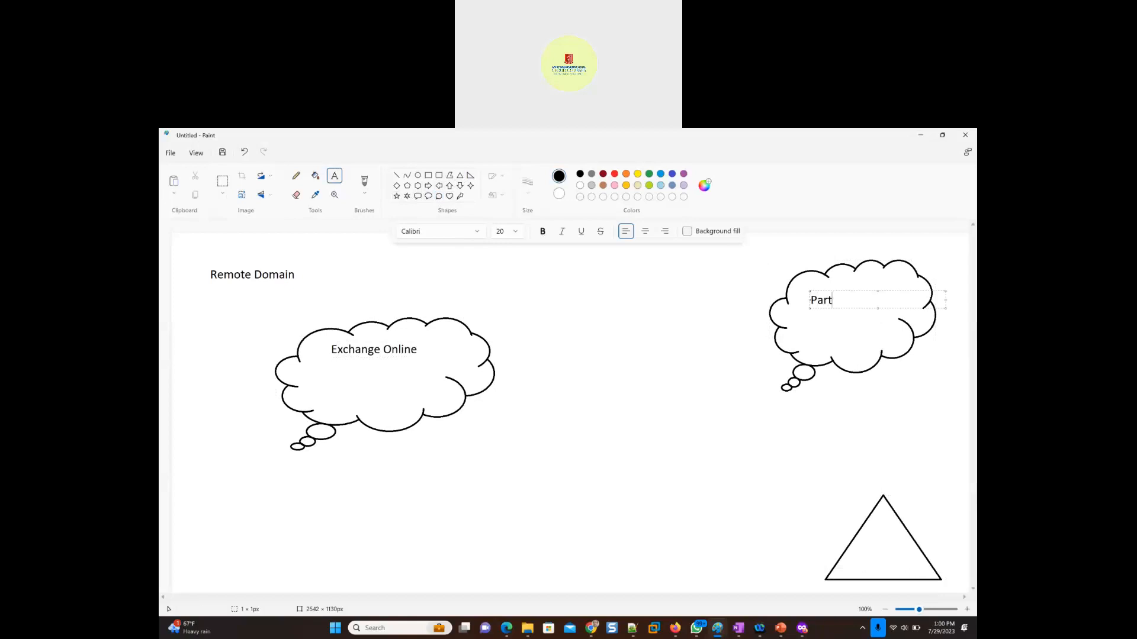
type("ner Org")
key("Return")
key("Return")
type("M365 Services")
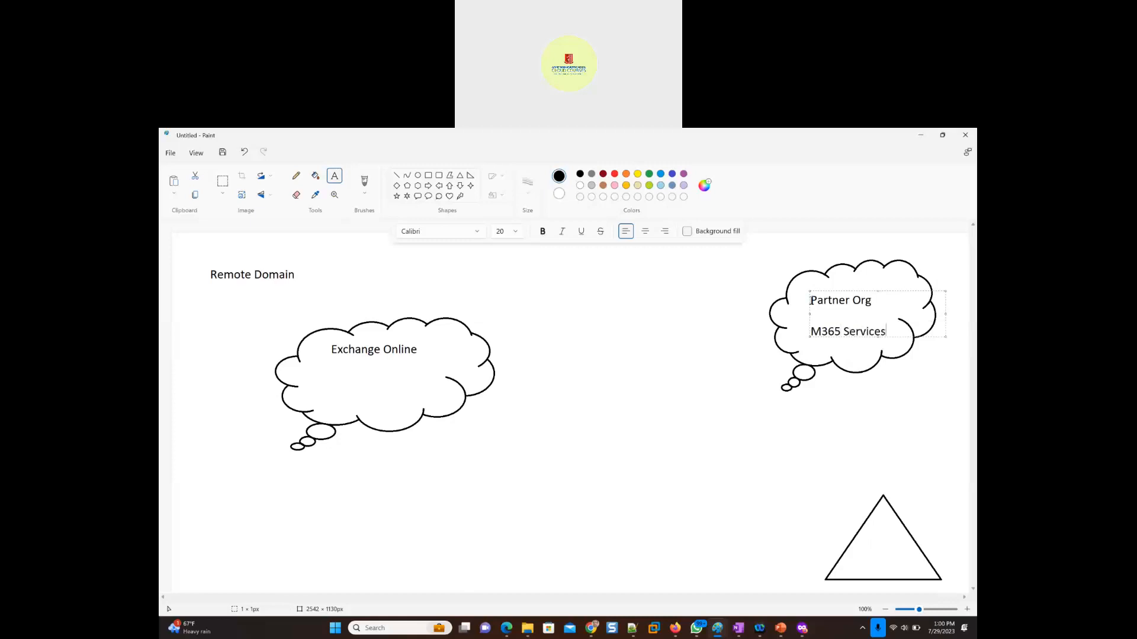
key("Return")
type("- Exchange Online")
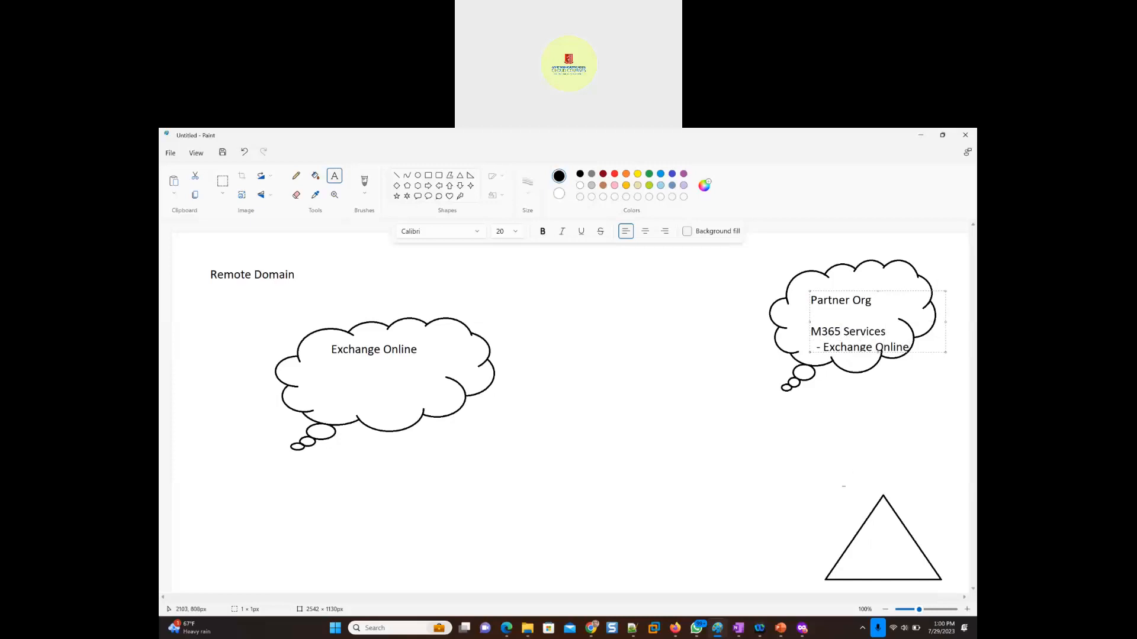
- Label the triangle 'On-Premises Exchange Server' on two lines
left_click(844, 491)
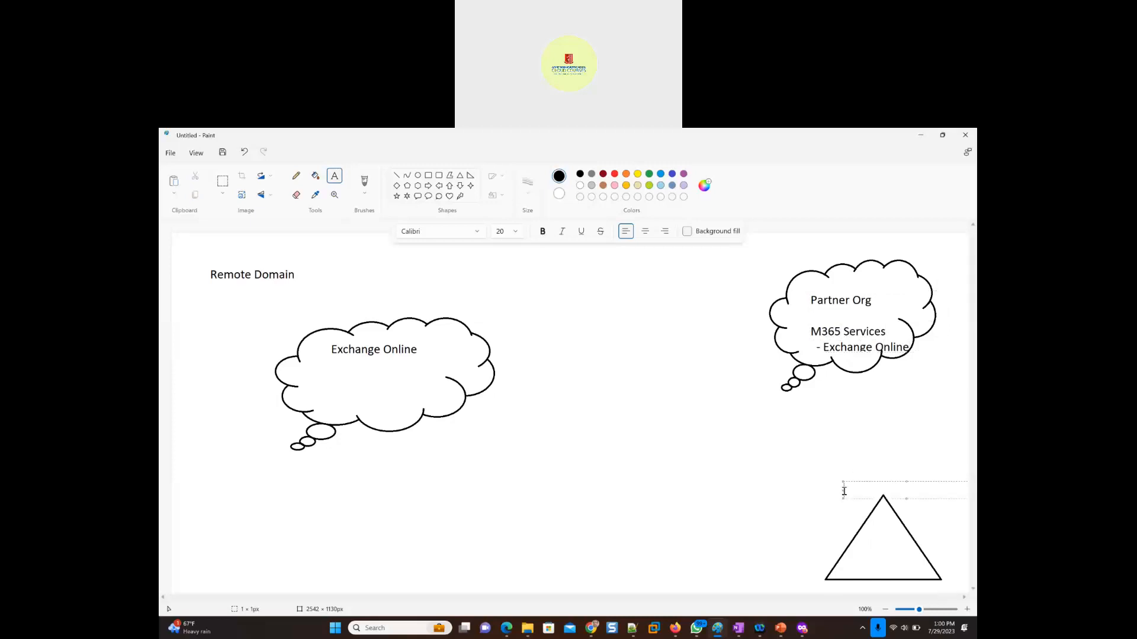
type("On-Premises")
key("Return")
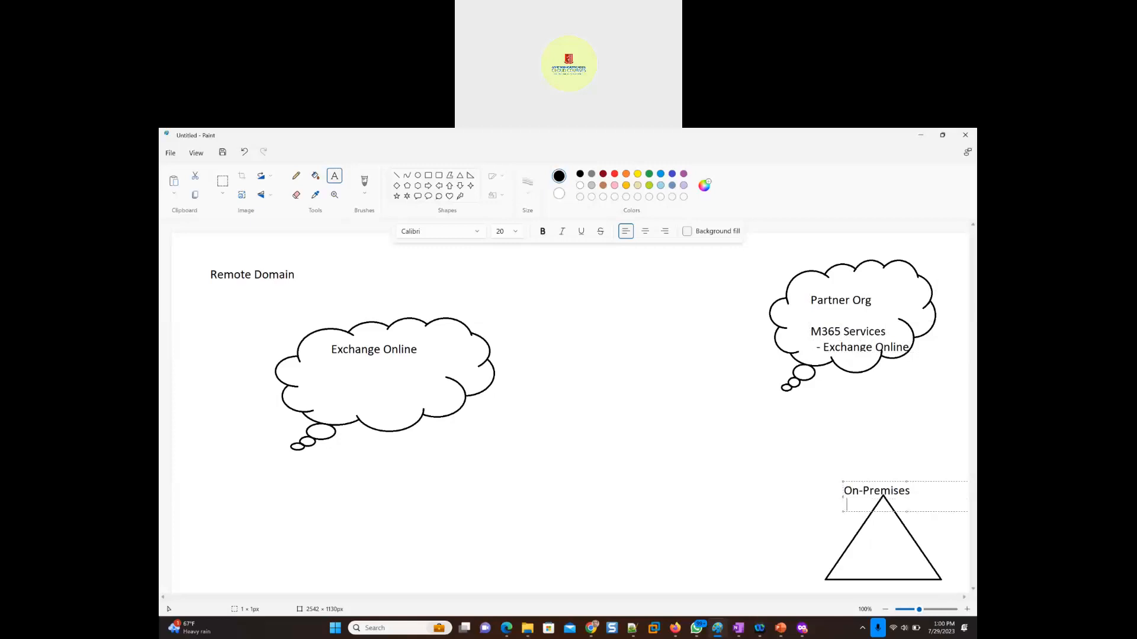
type("Exchange Server")
- Pencil-sketch an arrow into the Exchange Online cloud, small marks inside, and a line to Partner Org
left_click(759, 455)
left_click(296, 175)
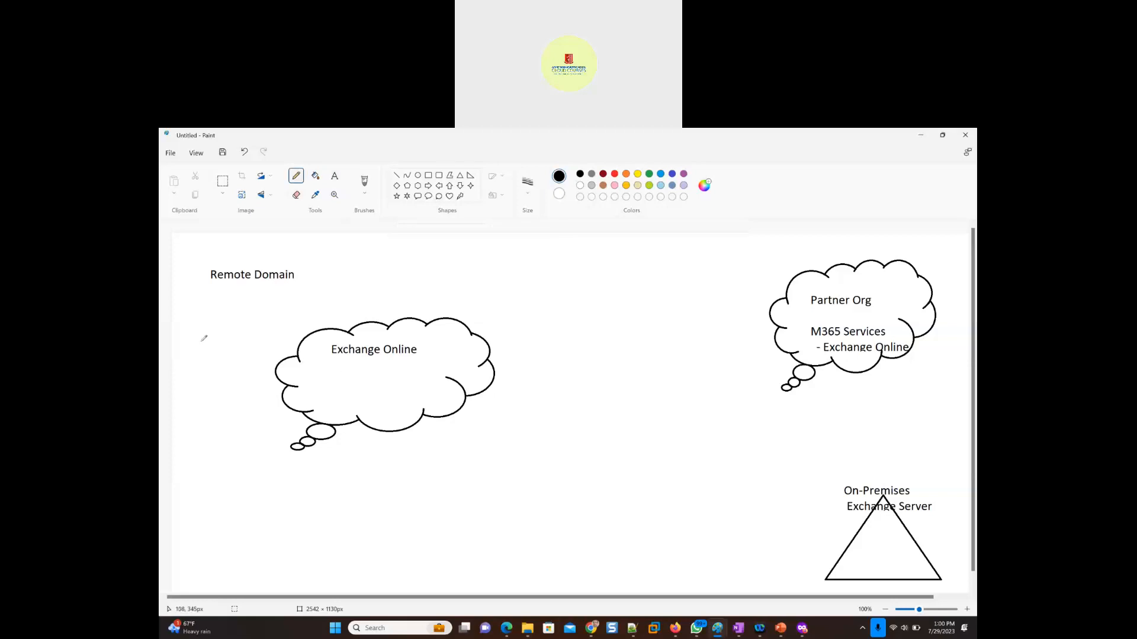
mouse_move(203, 342)
left_mouse_down()
mouse_move(286, 353)
mouse_move(354, 383)
mouse_move(340, 388)
mouse_move(350, 403)
left_mouse_up()
mouse_move(407, 386)
left_mouse_down()
mouse_move(412, 401)
mouse_move(473, 354)
left_mouse_up()
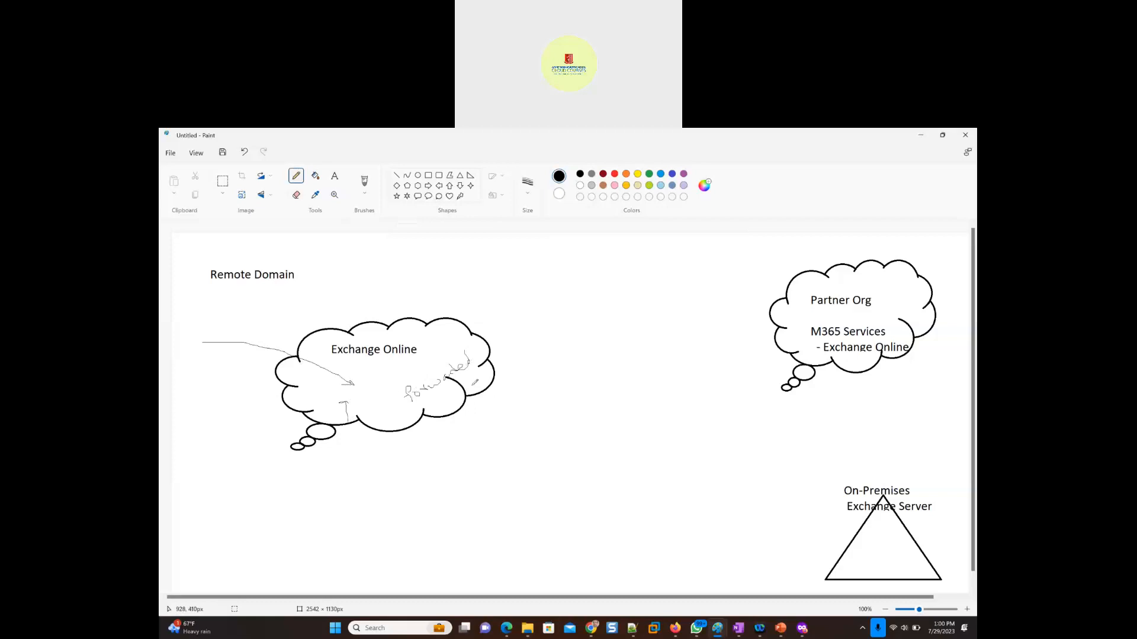
mouse_move(359, 399)
left_mouse_down()
mouse_move(387, 378)
mouse_move(375, 399)
left_mouse_up()
left_click_drag(389, 380, 412, 382)
left_click_drag(477, 359, 740, 338)
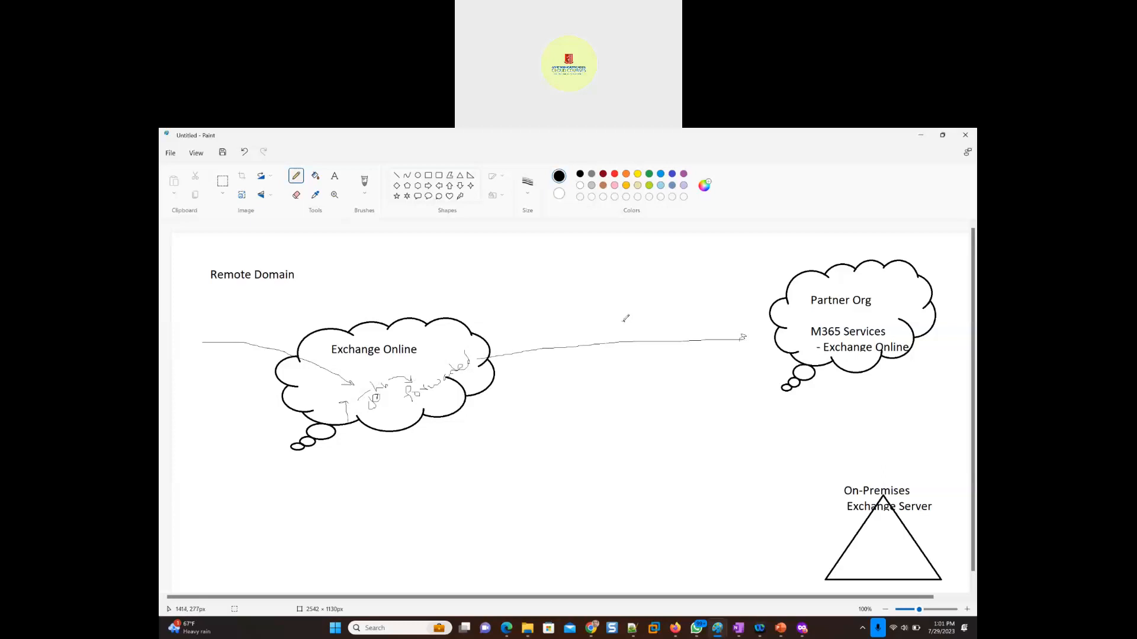
- Label the connecting line '.BitcoinUSandCanada.com', widening the text box so it fits on one line
left_click(334, 177)
left_click(627, 320)
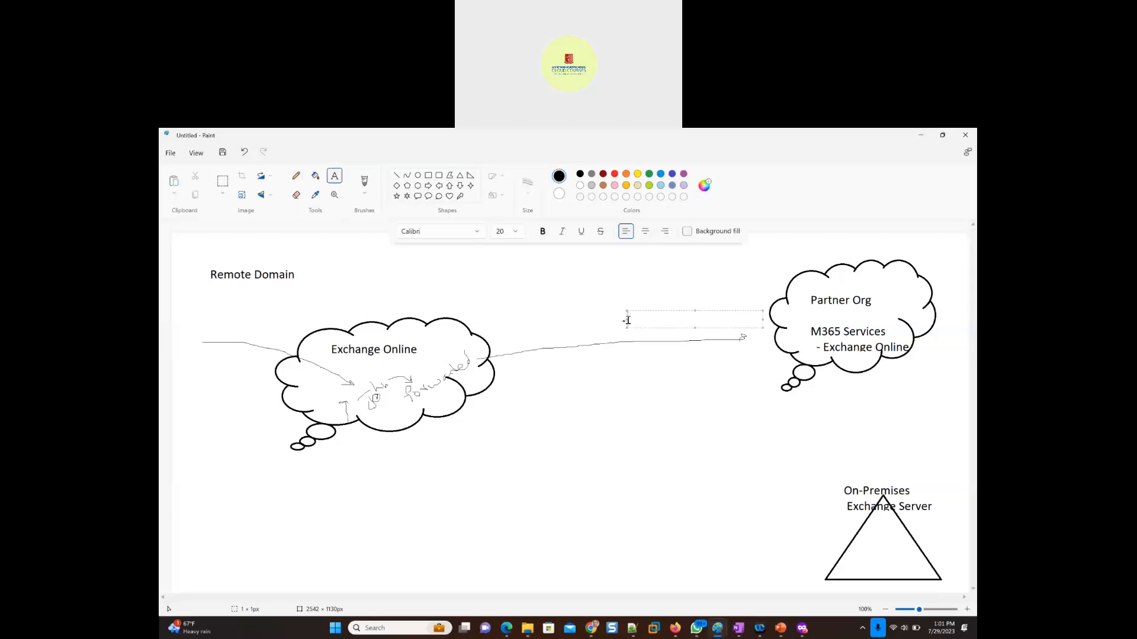
type("BitcoinUSandCanada.com")
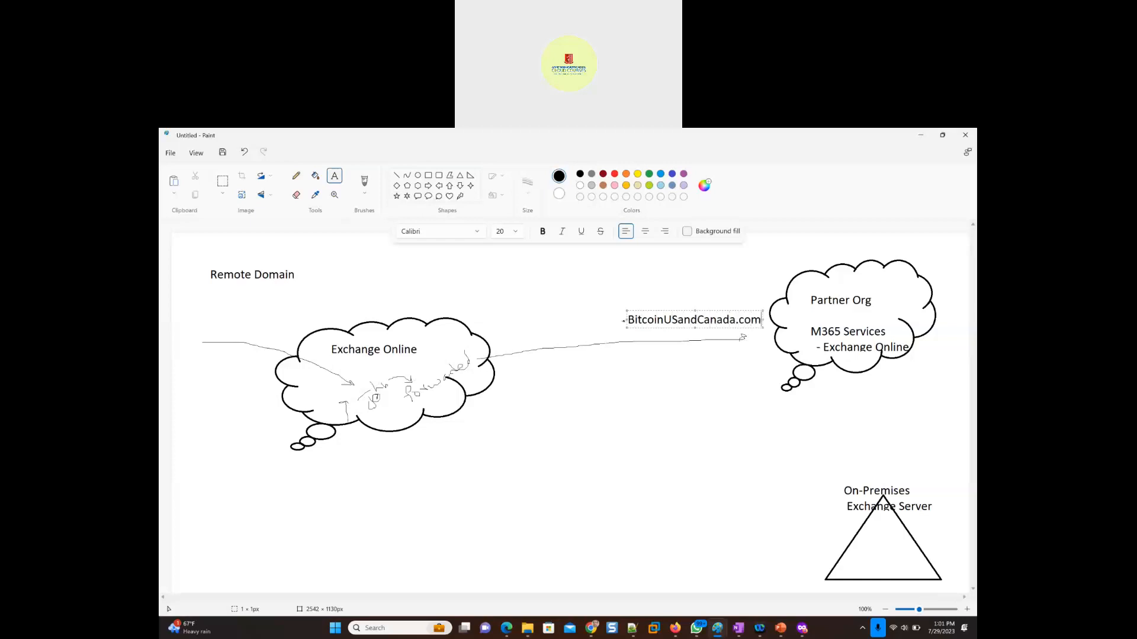
left_click(629, 324)
type(".")
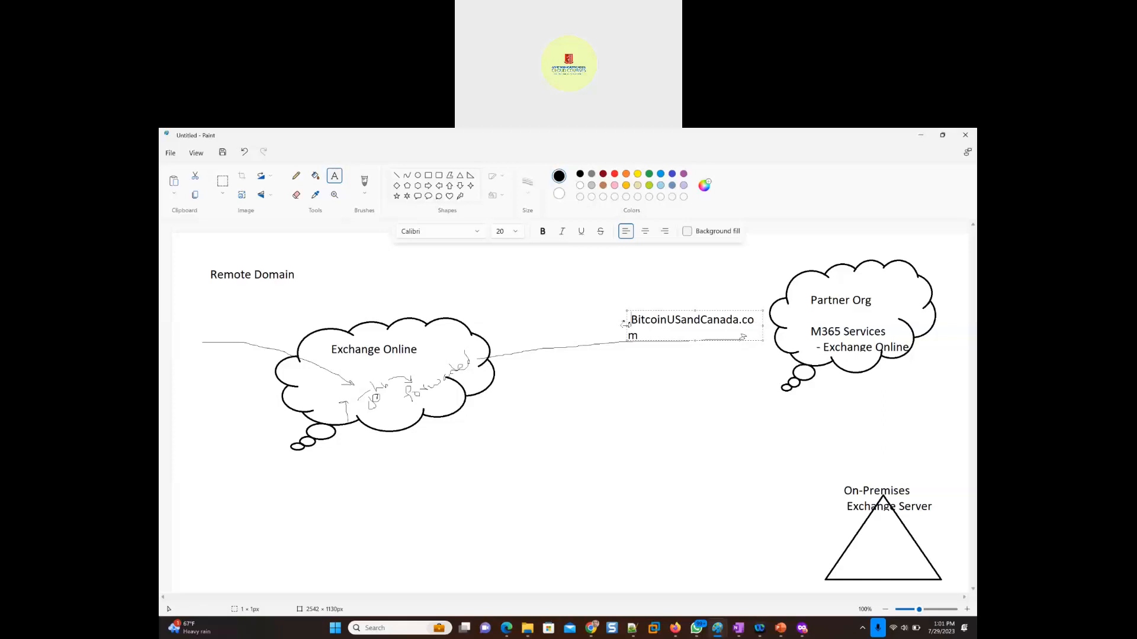
left_click_drag(626, 324, 619, 324)
left_click(543, 339)
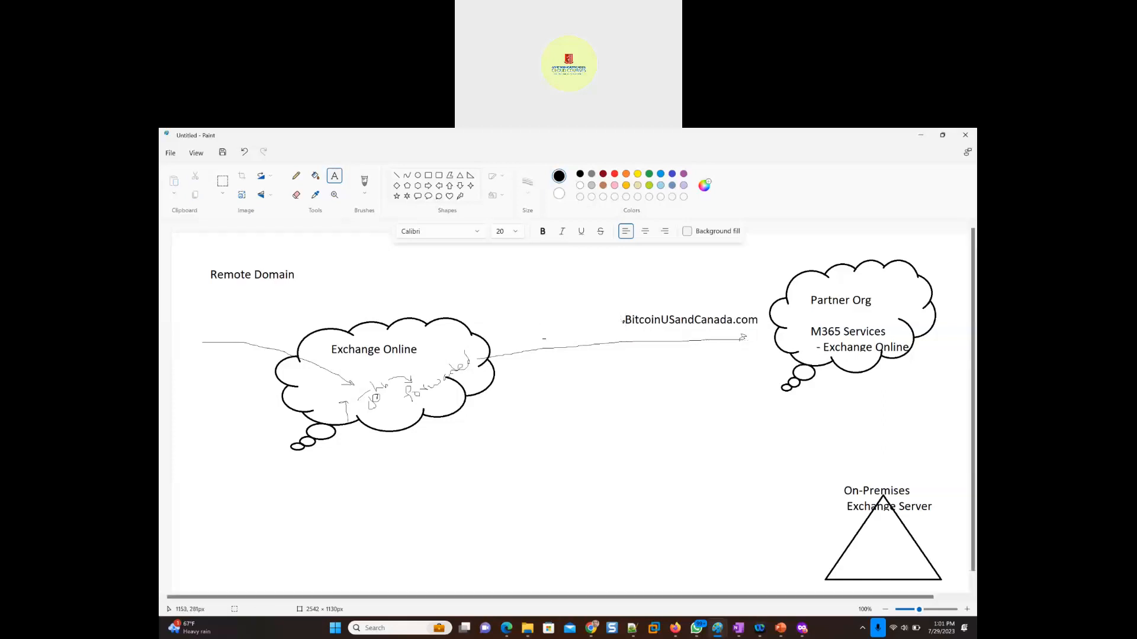
left_click(296, 176)
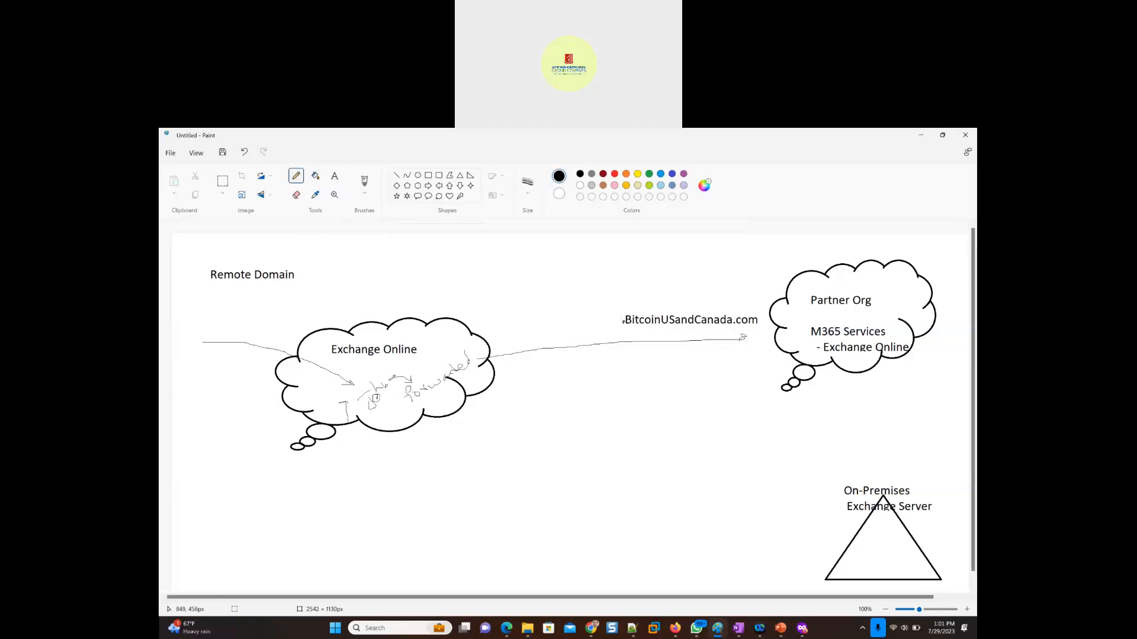
- Add short dashed pencil strokes around the Exchange Online cloud, then return to the Remote domains article
left_click_drag(480, 355, 467, 360)
left_click_drag(427, 350, 431, 355)
left_click_drag(385, 454, 391, 475)
key("alt+Tab")
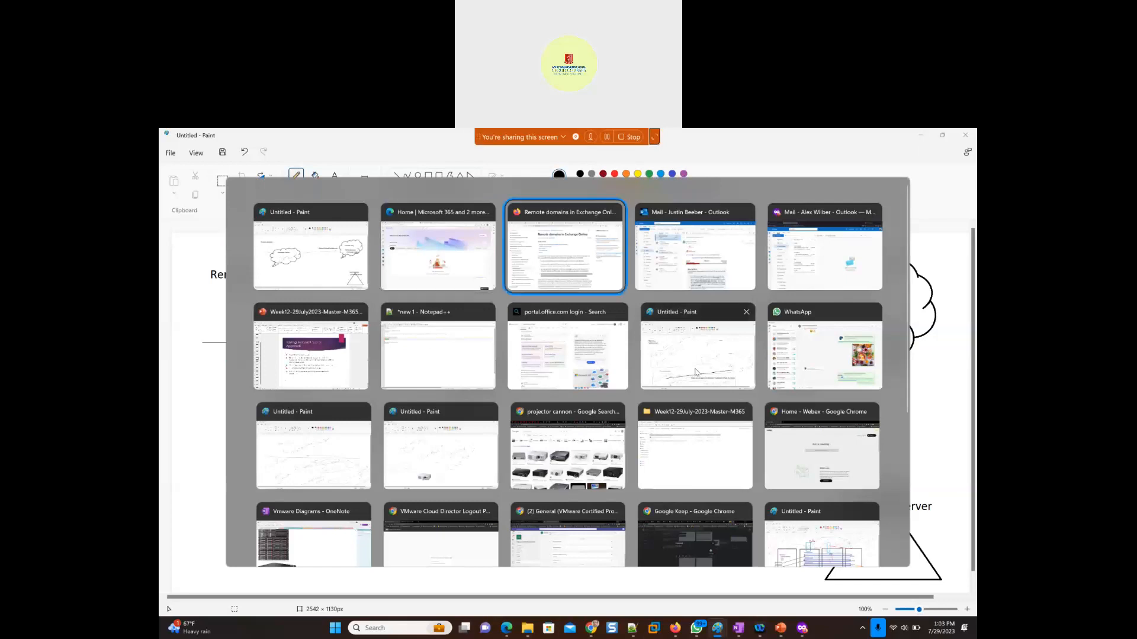
left_click(551, 286)
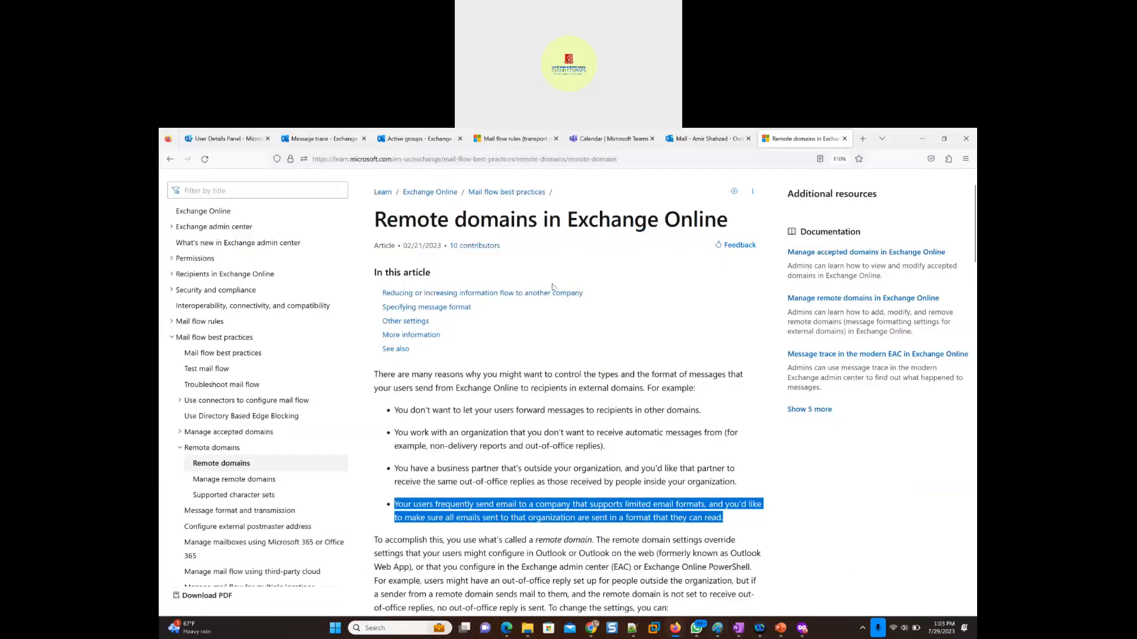
- Title slide 12 'Remote Domains' and paste the article's web address into its body
left_click(395, 411)
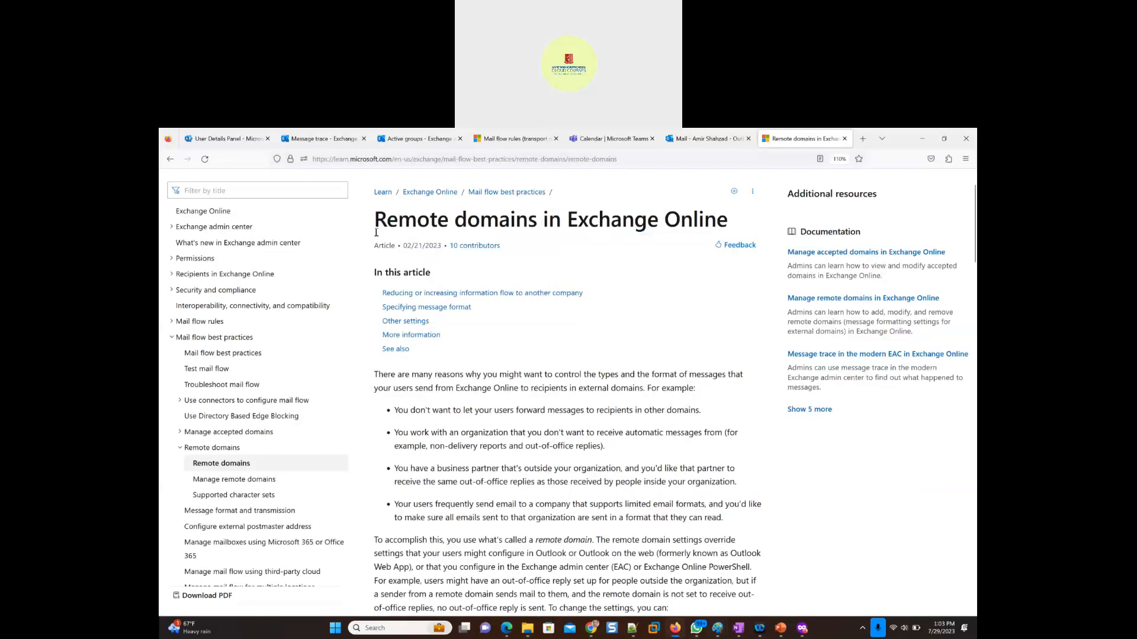
left_click(630, 164)
key("ctrl+c")
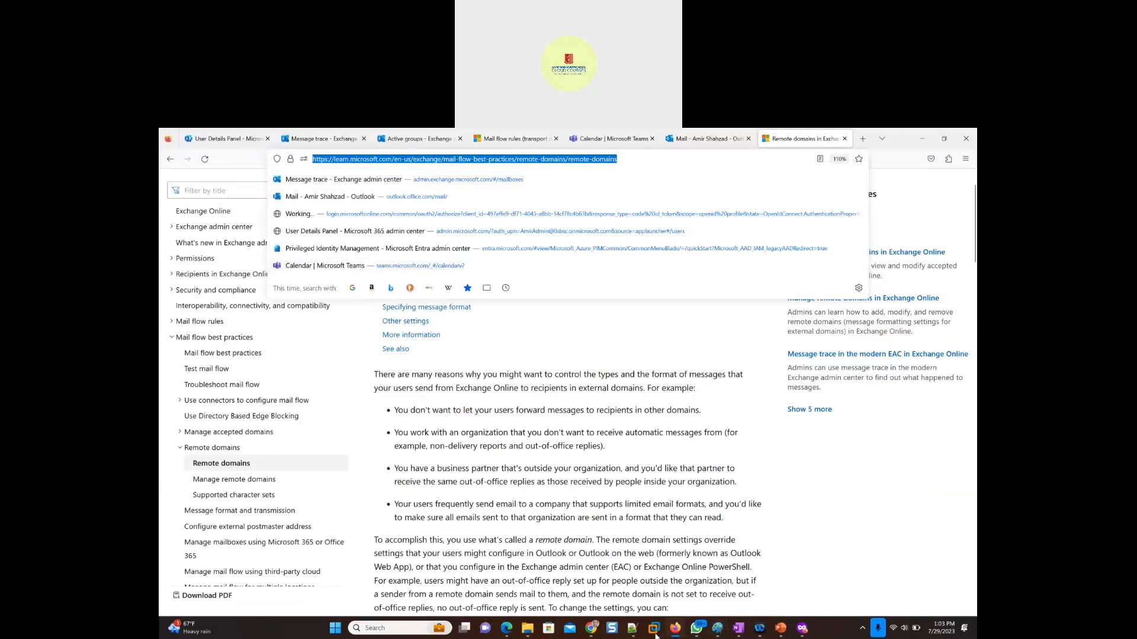
left_click(779, 630)
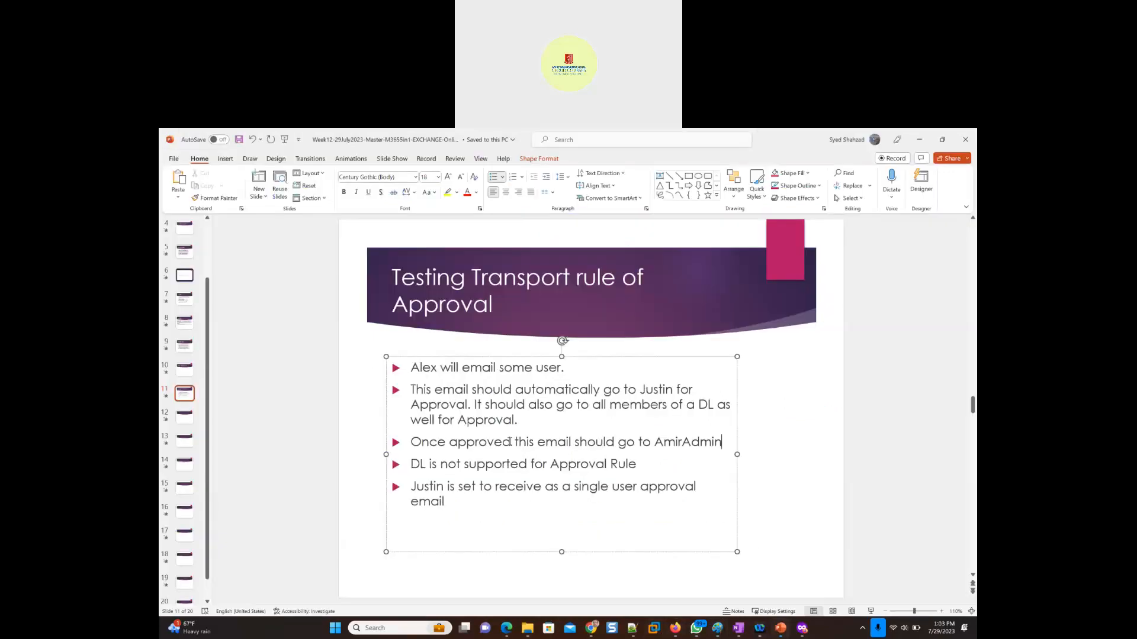
left_click(186, 418)
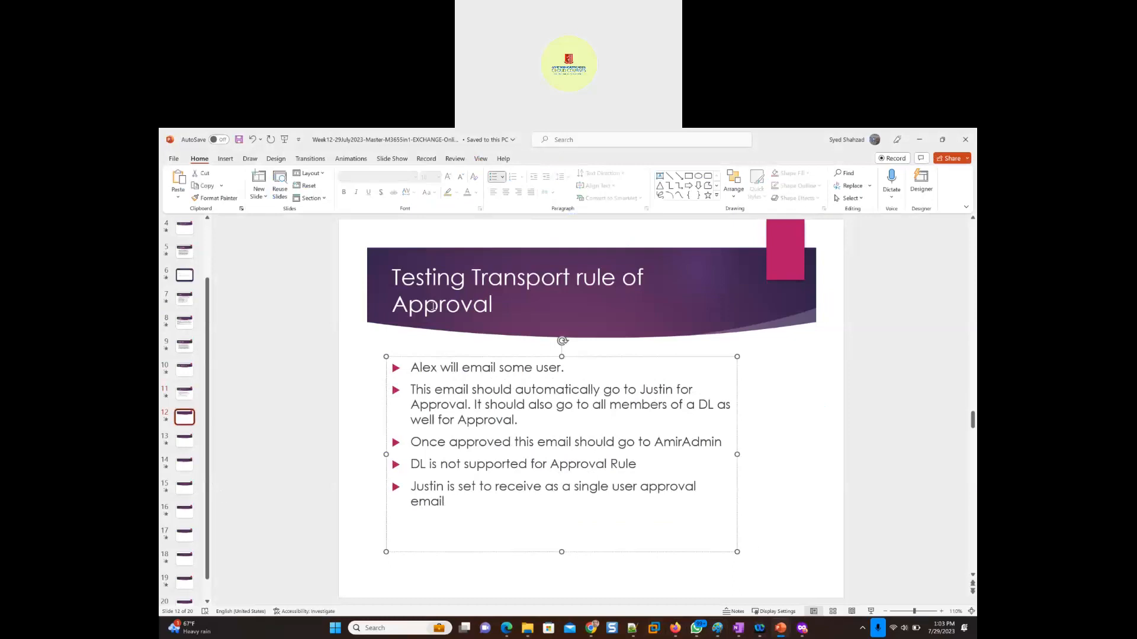
left_click(450, 292)
type("Remote Domains")
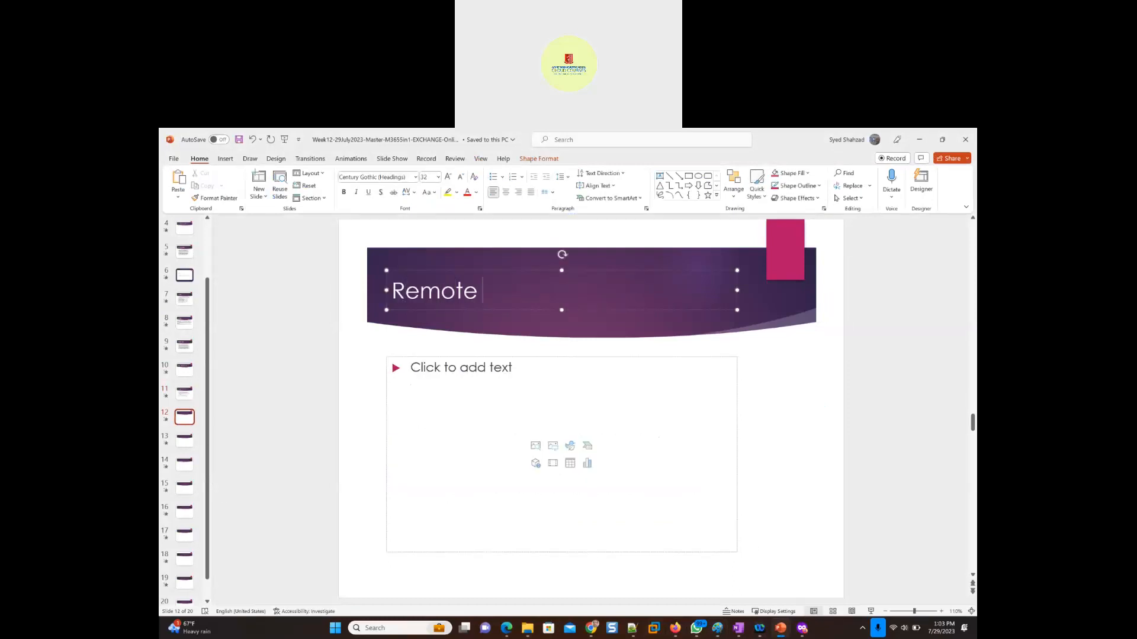
left_click(469, 377)
key("ctrl+v")
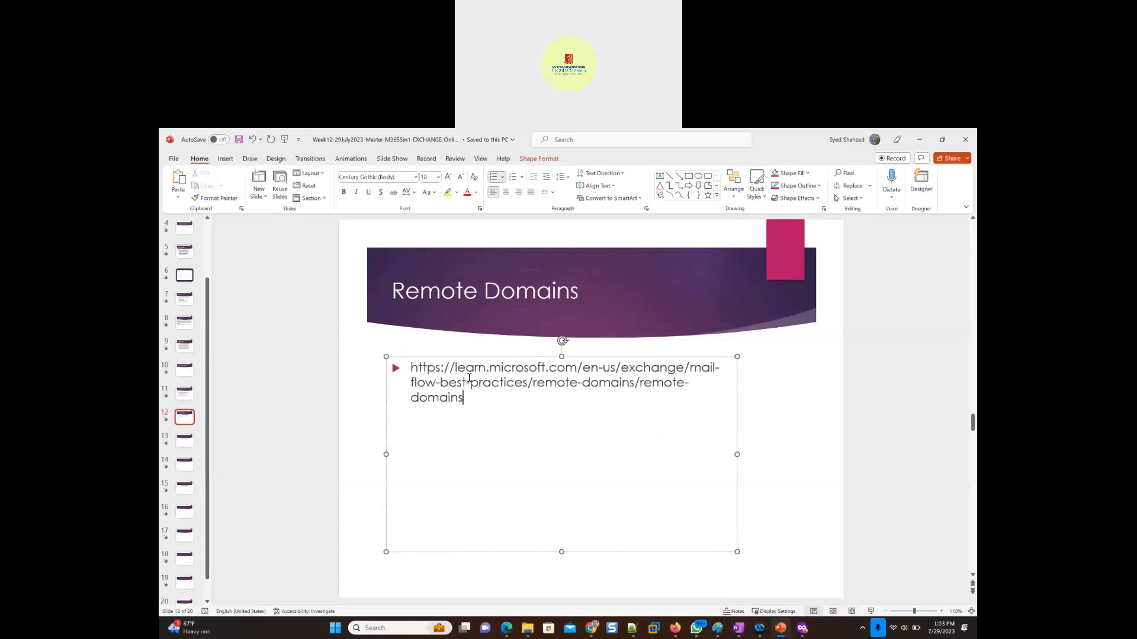
- Copy the article's intro paragraph and four example bullets onto the slide below the link
key("Return")
key("alt+Tab")
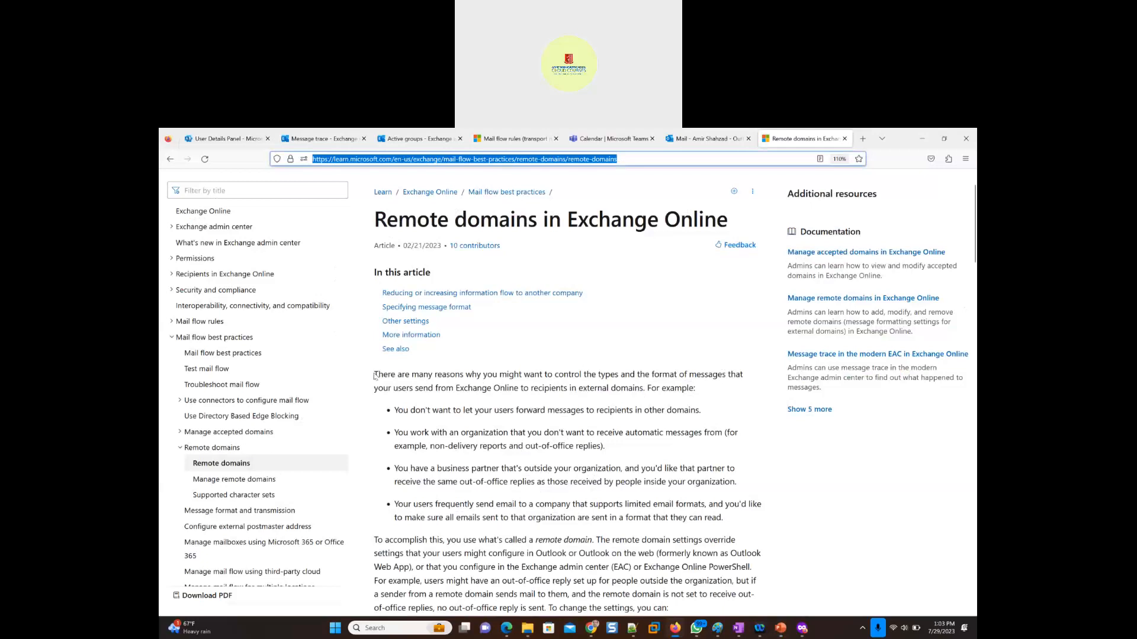
left_click_drag(375, 373, 727, 524)
key("ctrl+c")
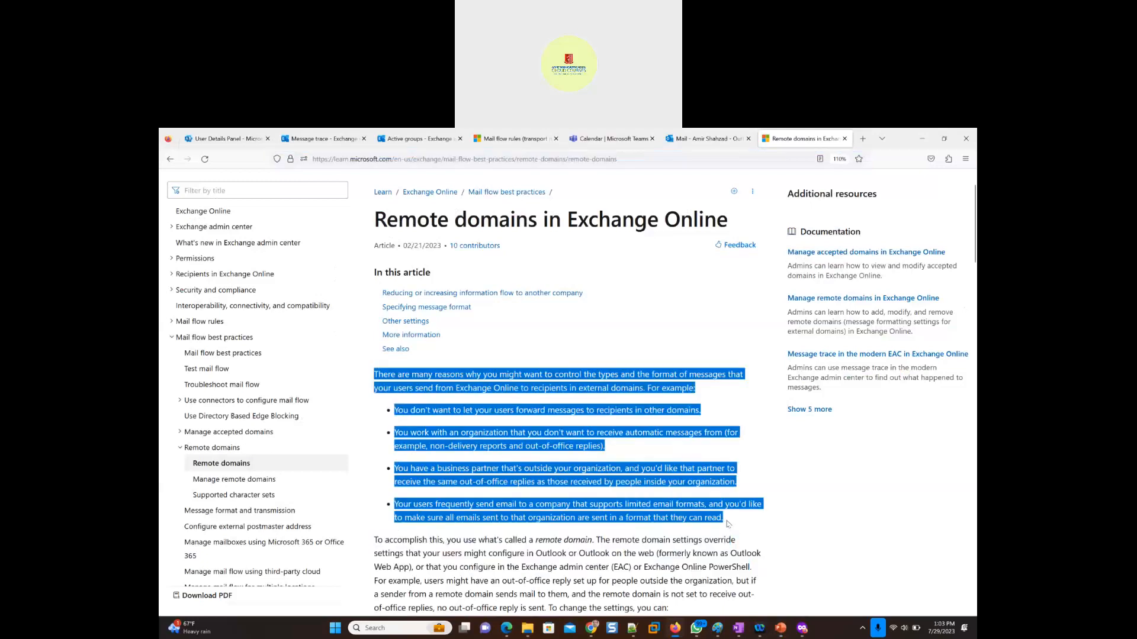
key("alt+Tab")
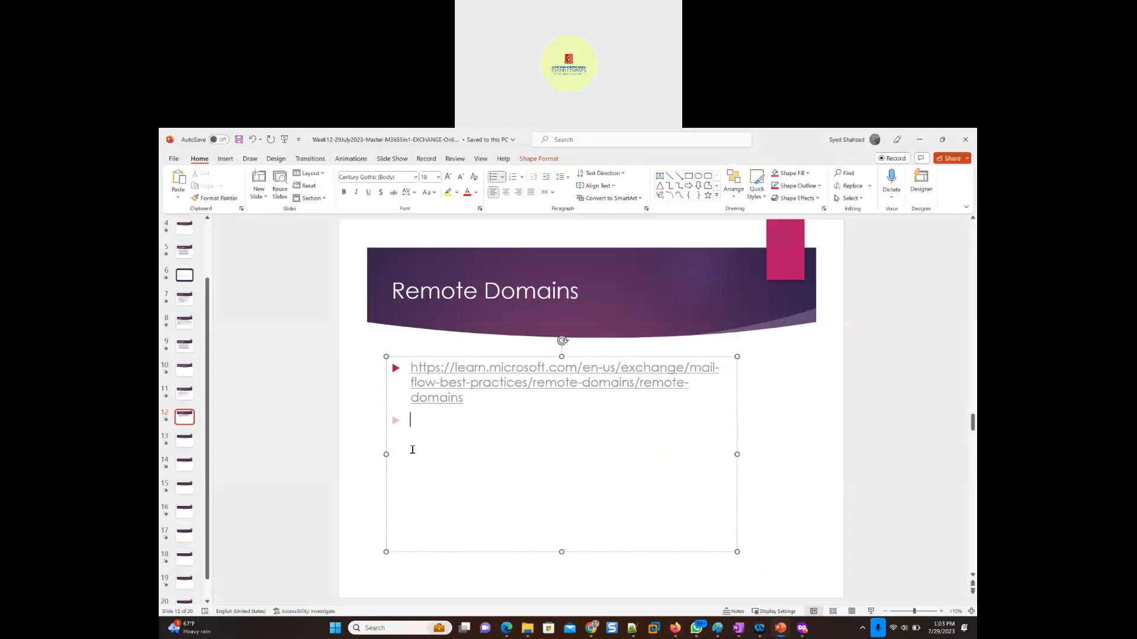
key("ctrl+v")
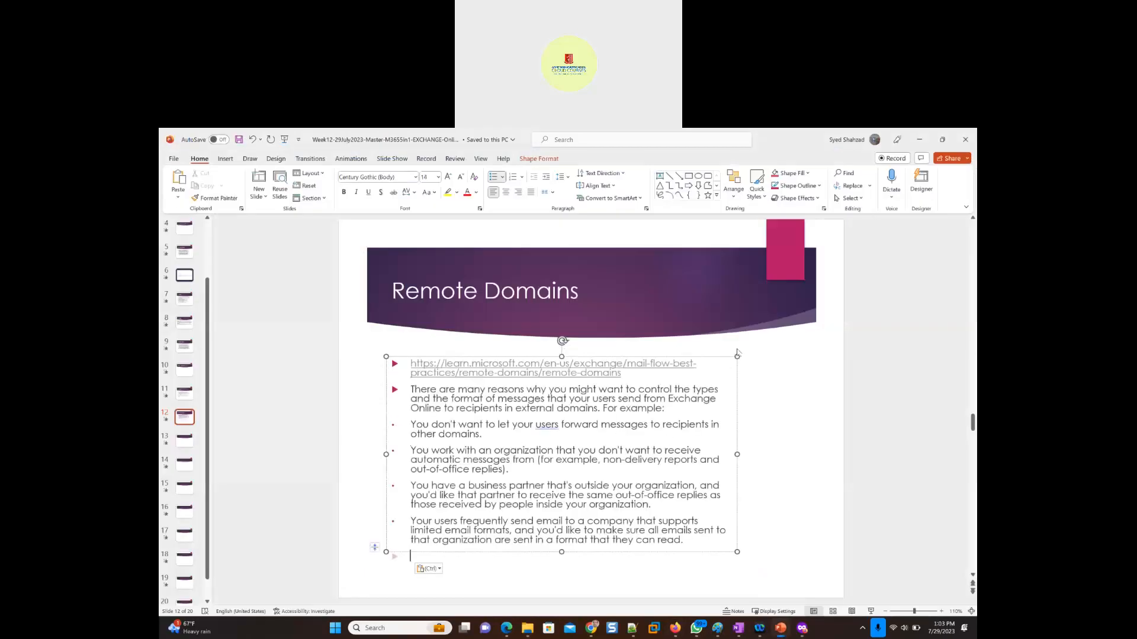
- Enlarge the slide's body text box to fit the pasted content
left_click(737, 357)
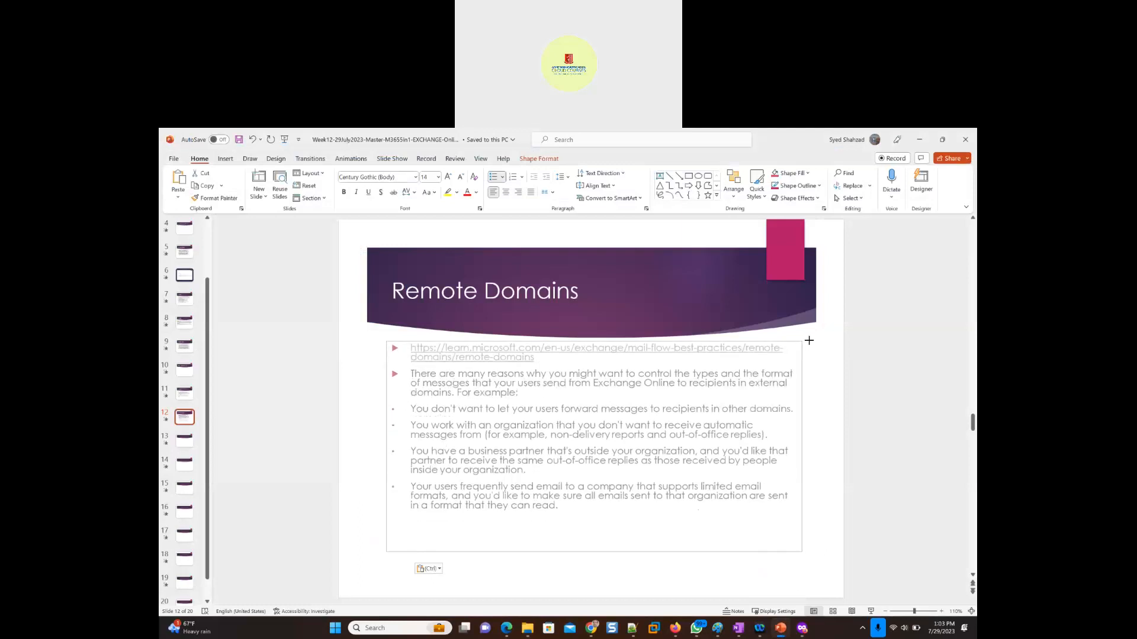
left_click_drag(824, 340, 826, 339)
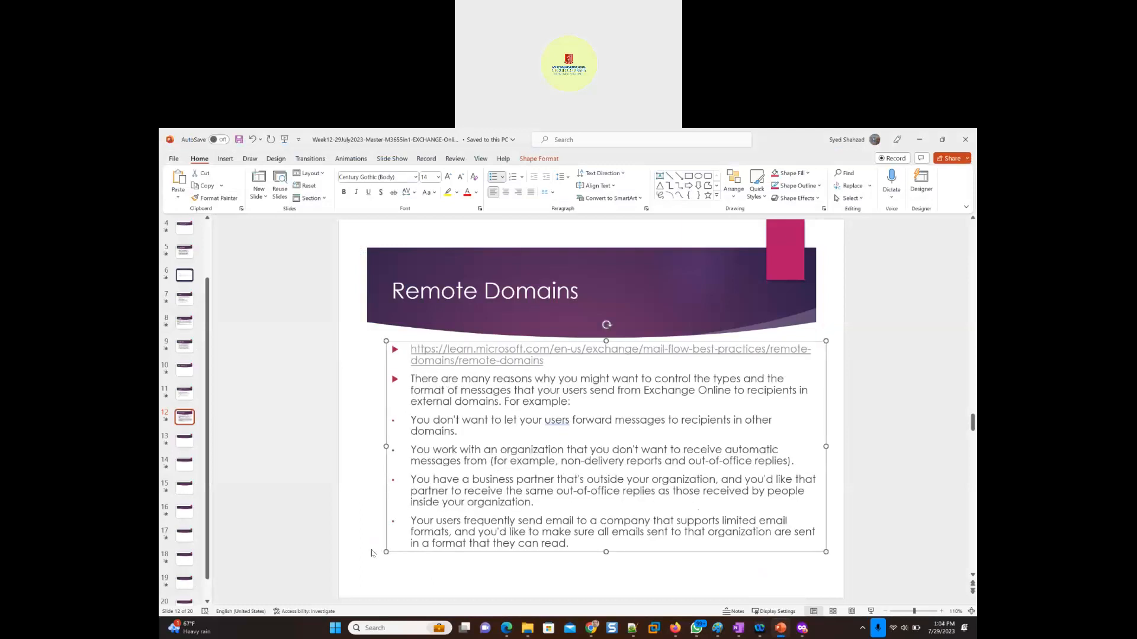
left_click_drag(386, 556, 356, 584)
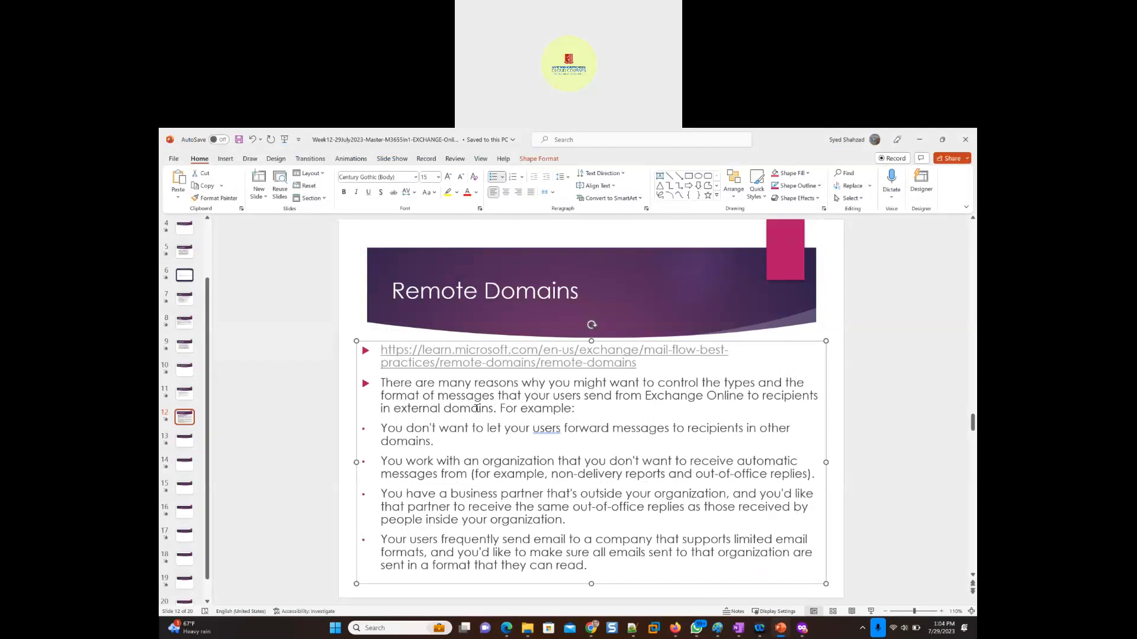
left_click(434, 426)
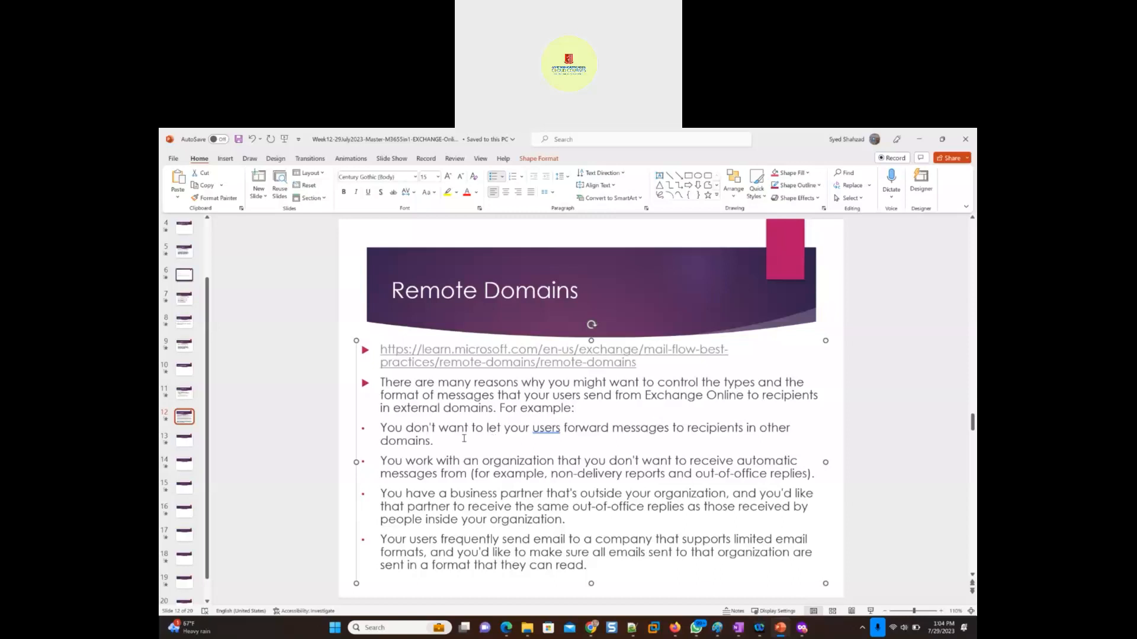
- Compare the slide with the article, then return to the New remote domain wizard
key("alt+Tab")
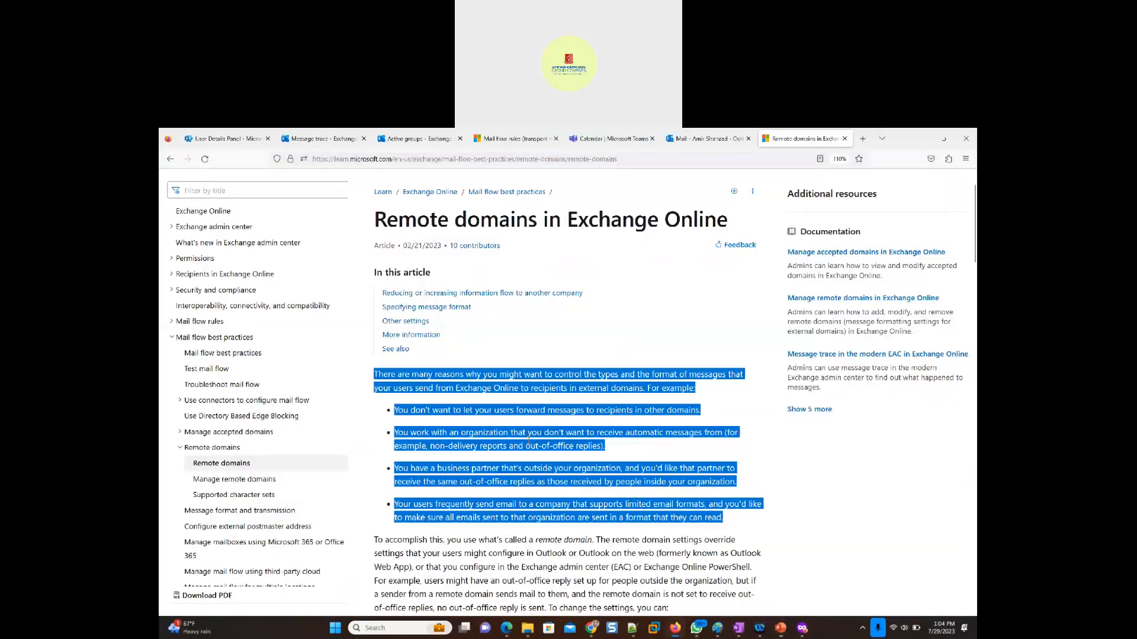
key("alt+Tab")
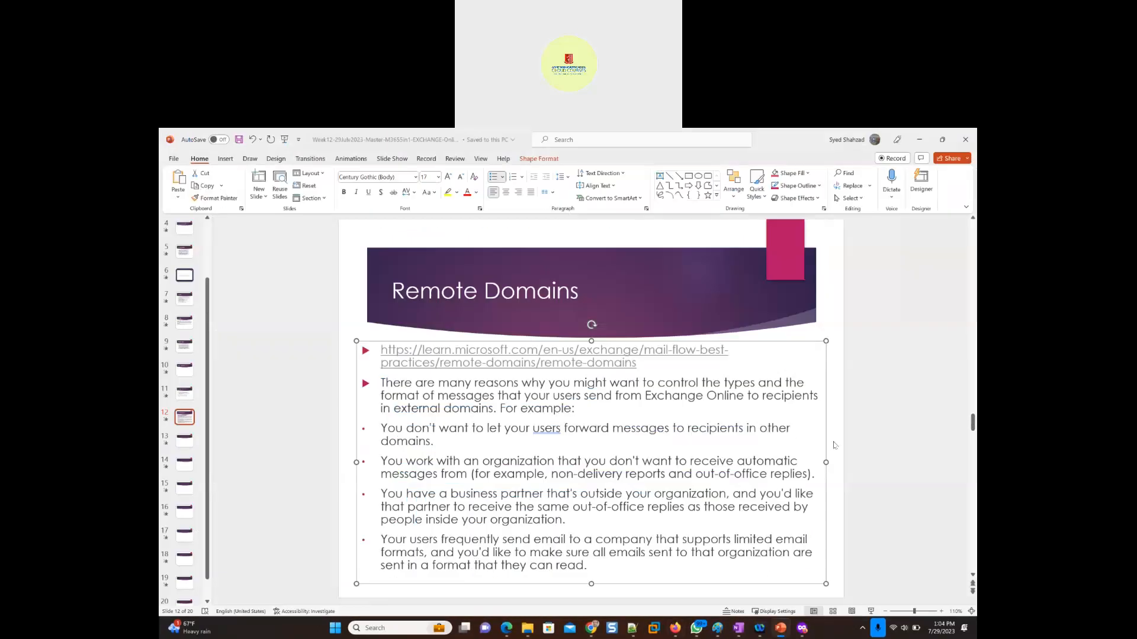
key("alt+Tab")
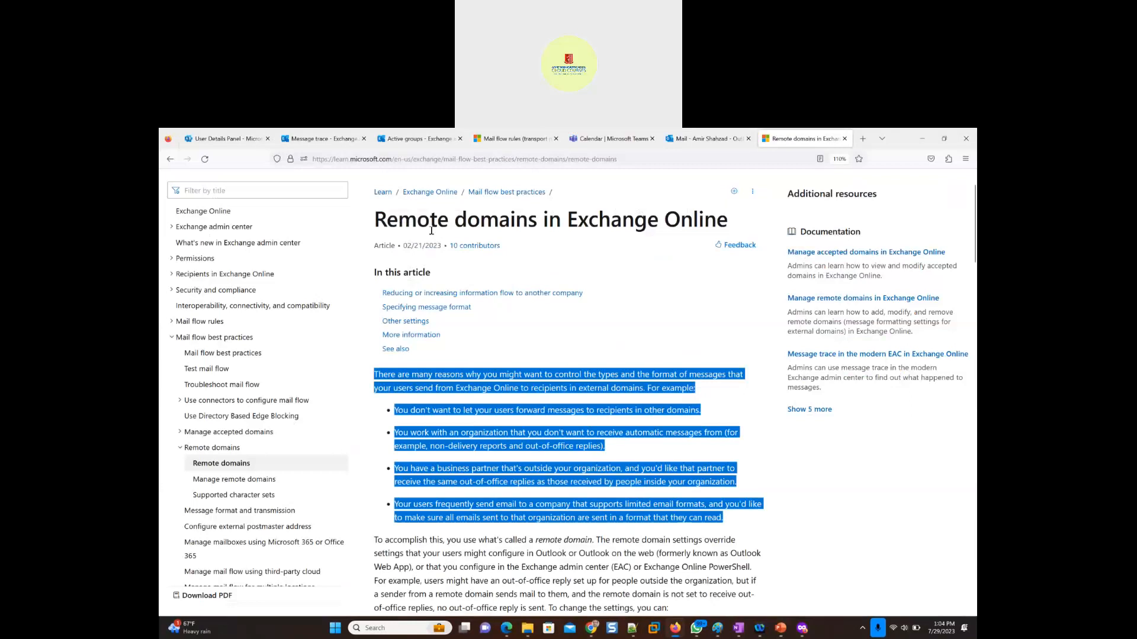
left_click(305, 138)
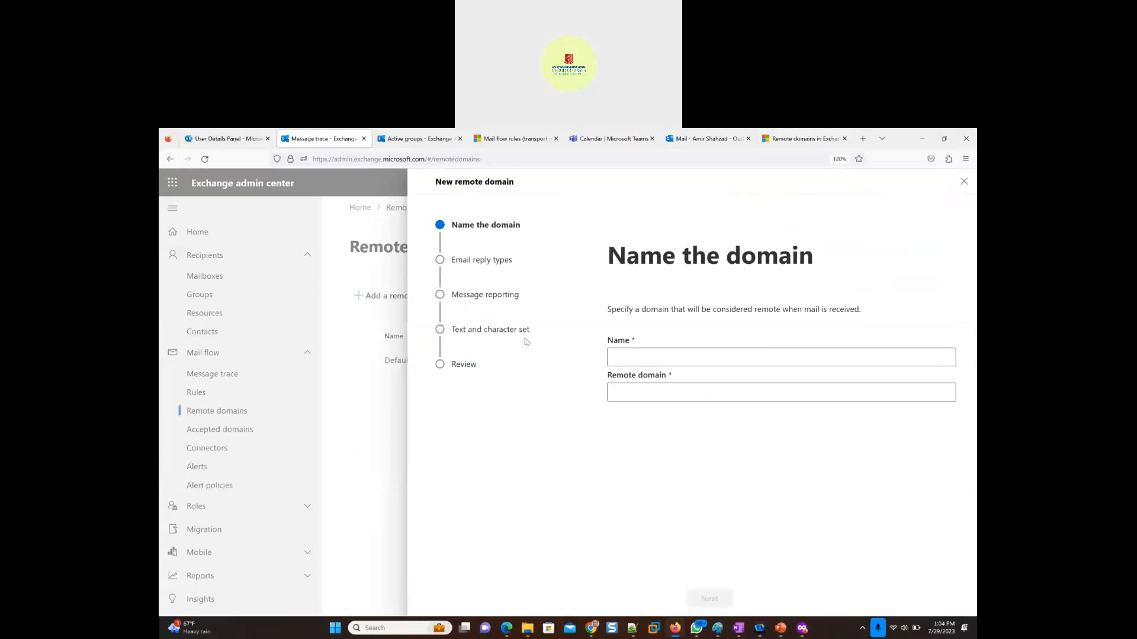
- Enter name 'Configuring Remote Domain' and remote domain CloudEngineersAcademy.com, then continue to Email reply types
left_click(637, 362)
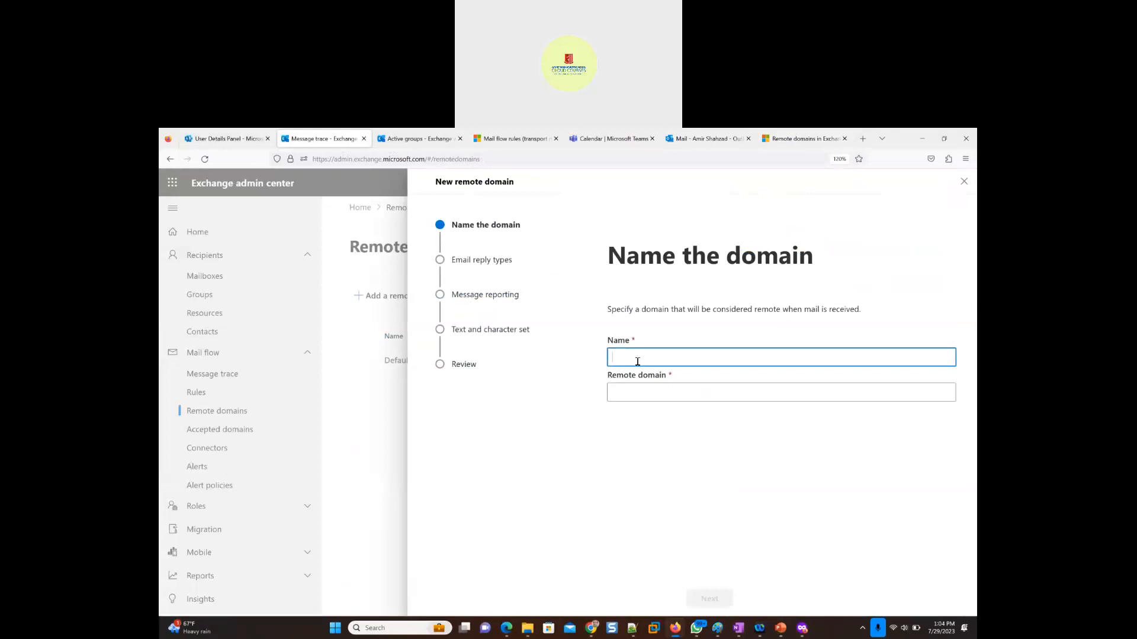
type("Configuring Remote Domain")
left_click(624, 392)
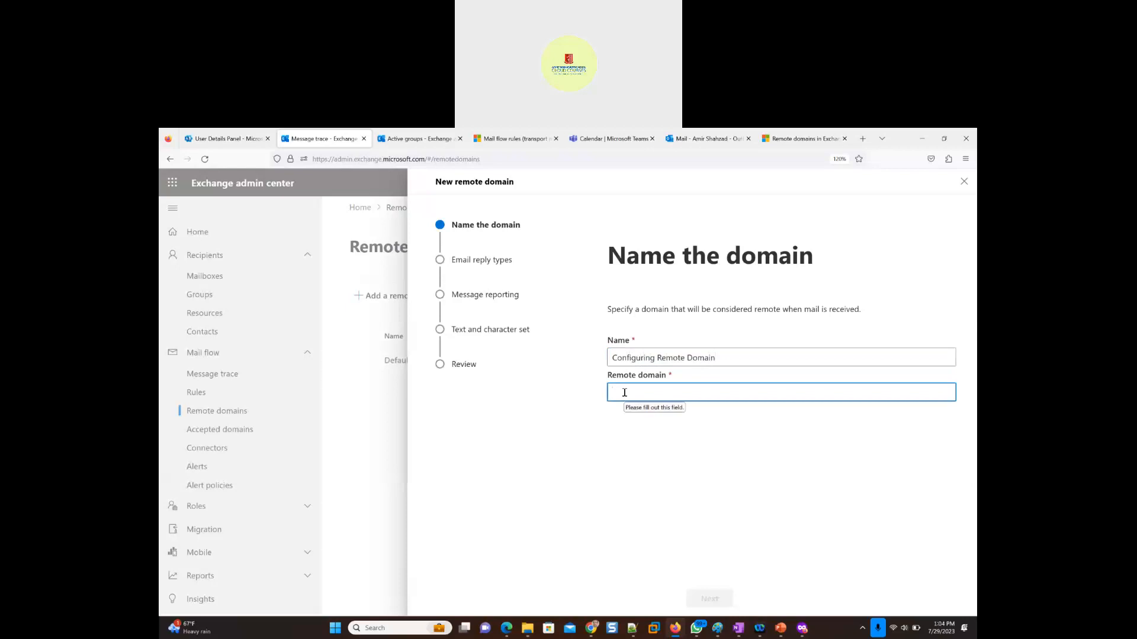
type("Cloud")
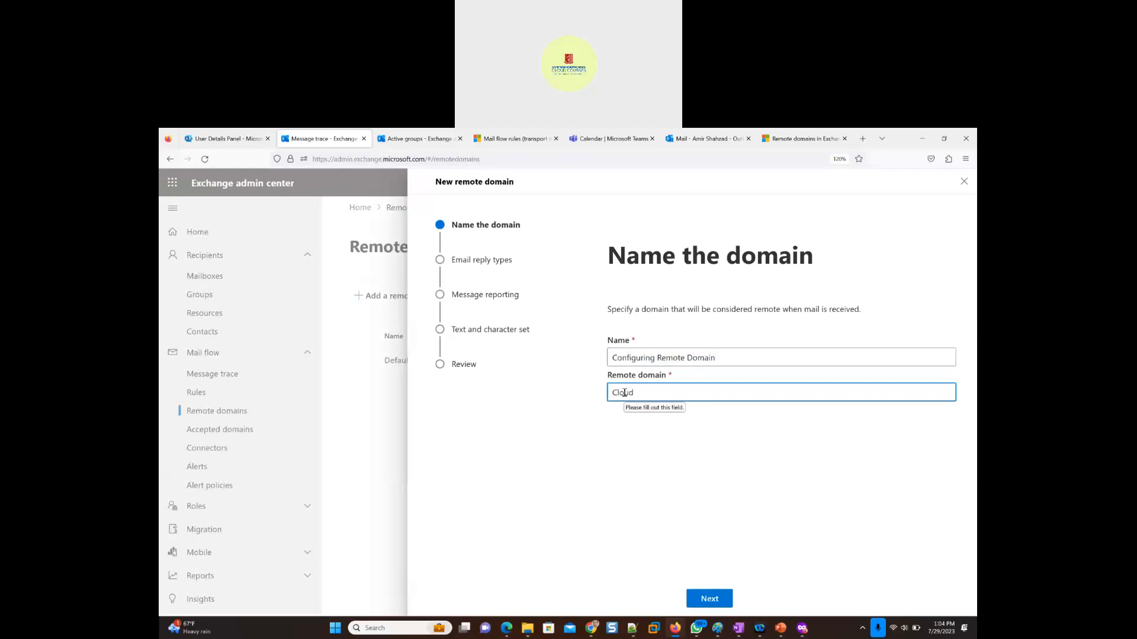
type("EngineersAcademy.com")
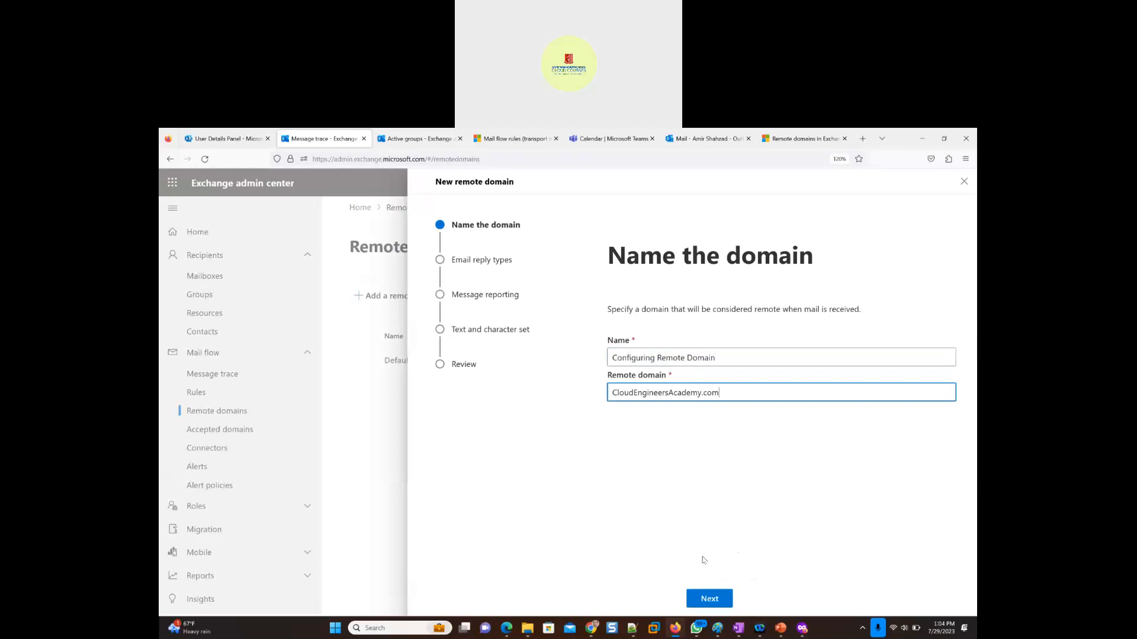
left_click(711, 601)
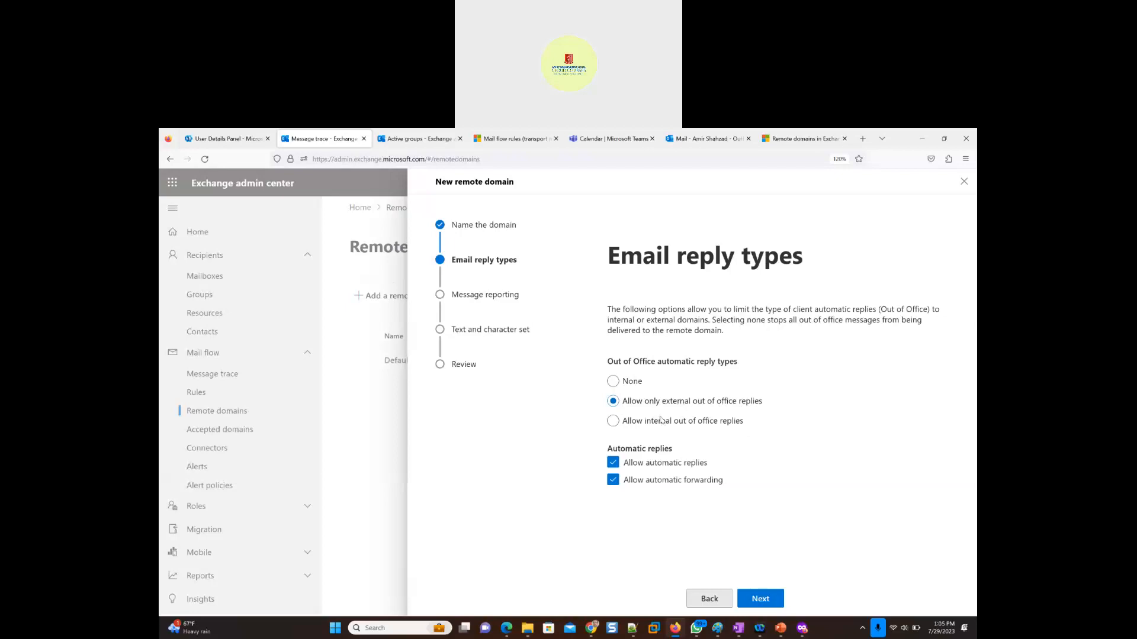
- Open a user mailbox's automatic reply settings from the Mailboxes list
left_click(413, 140)
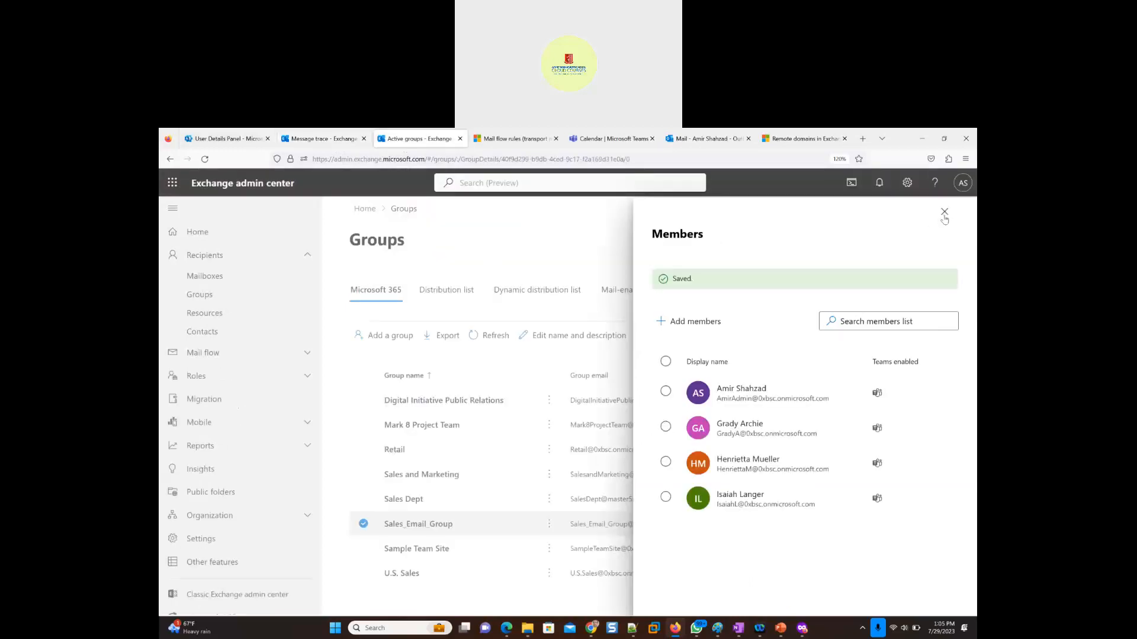
left_click(403, 246)
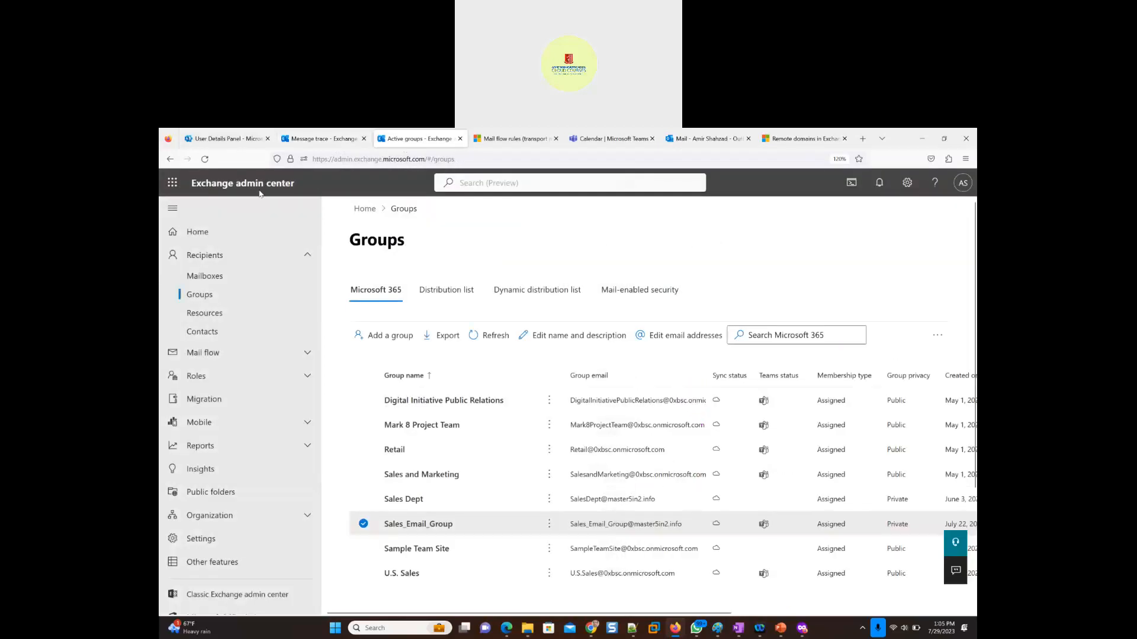
left_click(208, 277)
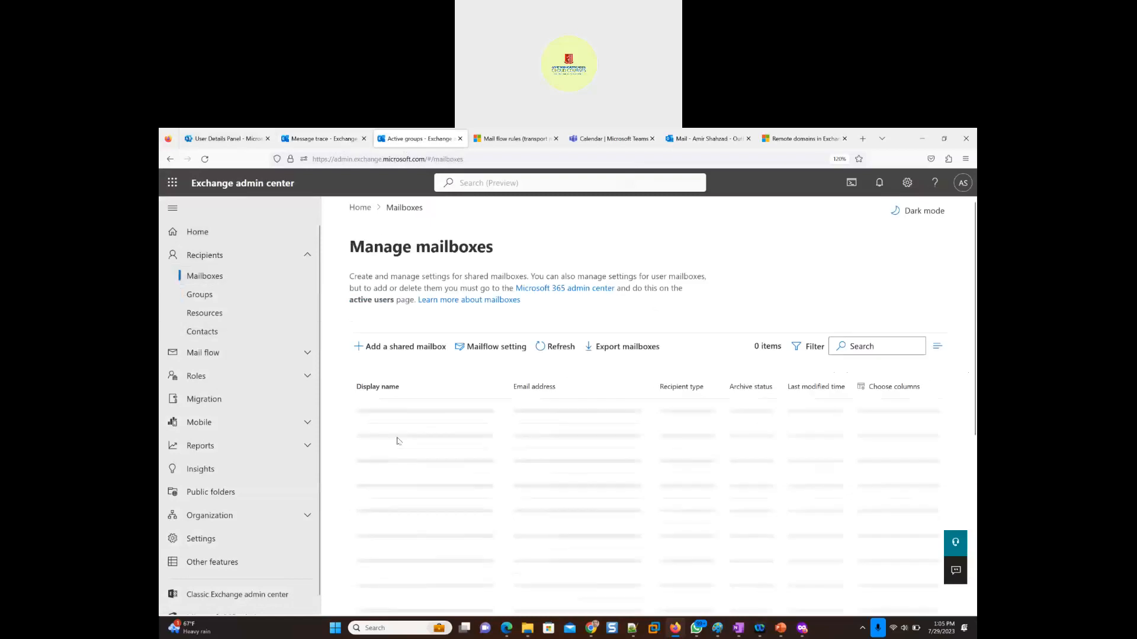
left_click(405, 435)
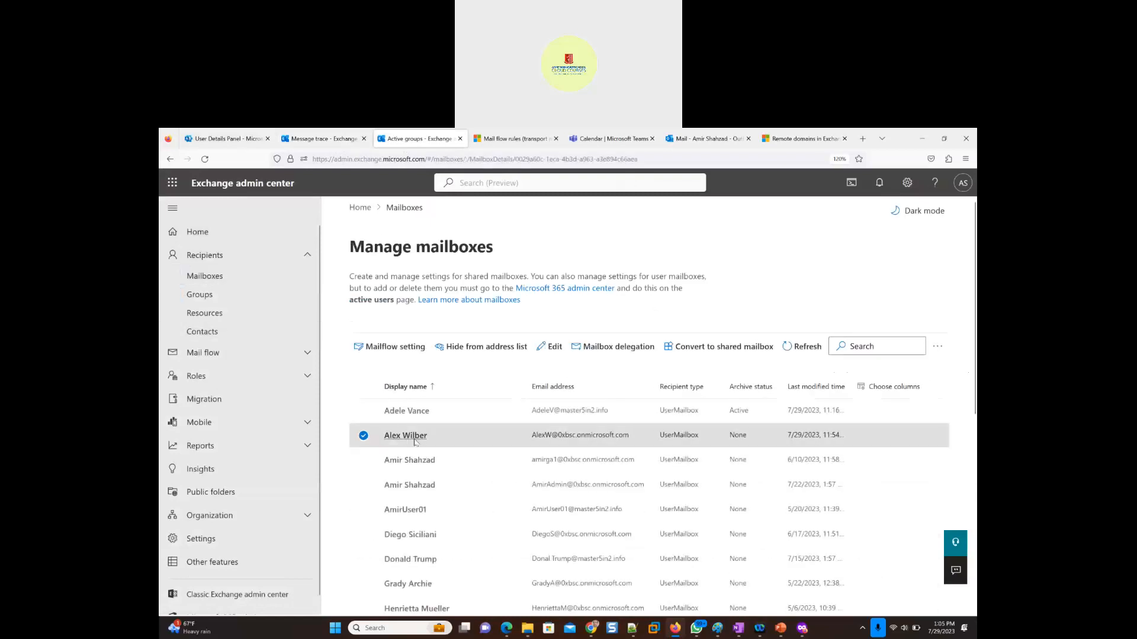
left_click(876, 307)
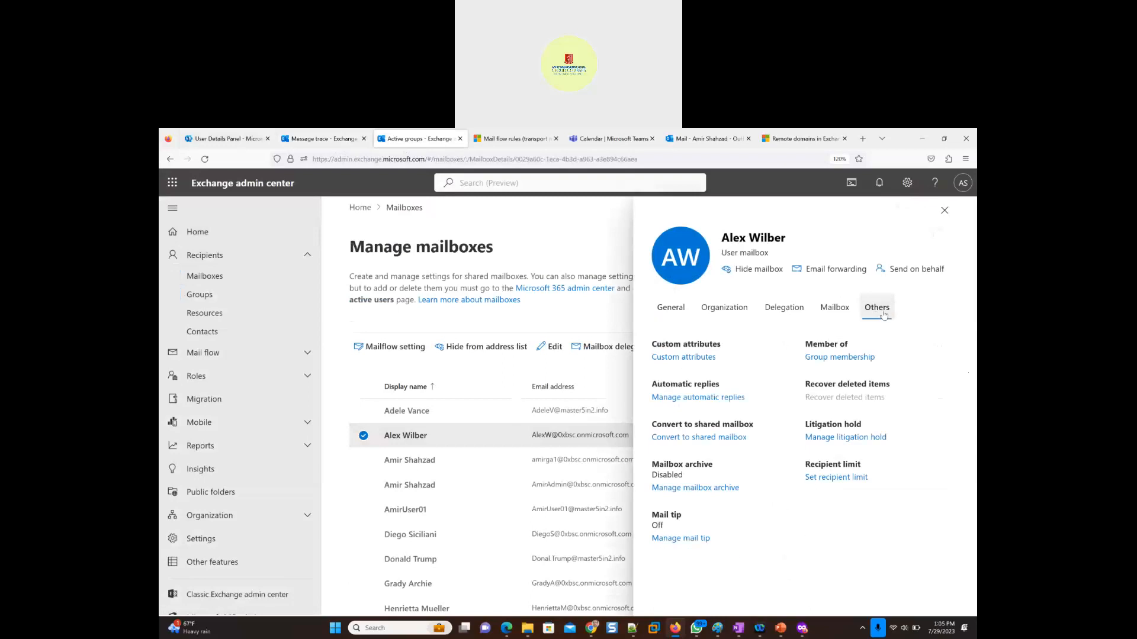
left_click(684, 398)
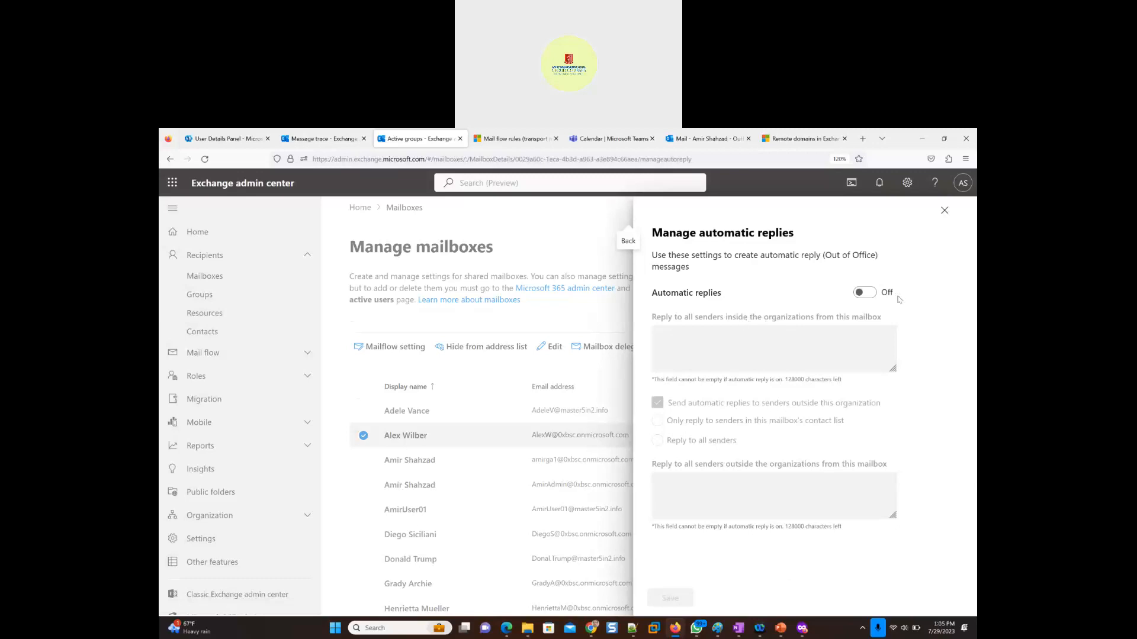
- Turn on automatic replies with 'I am out of office from this time till this time' for internal and external senders
left_click(864, 293)
left_click(705, 342)
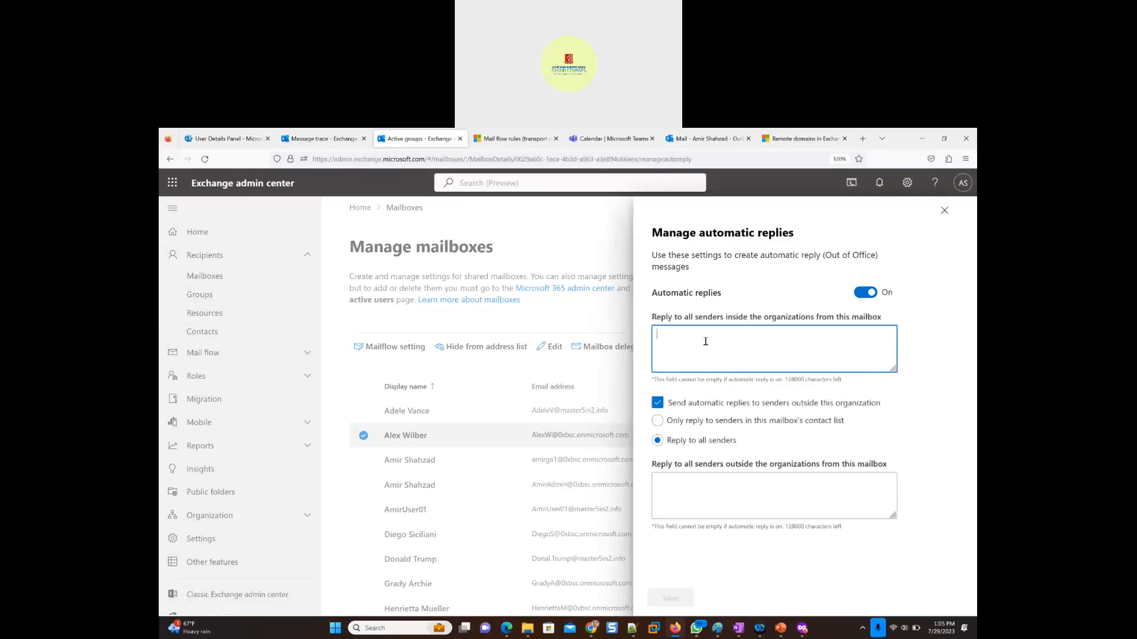
type("I am out of office from this time till this time")
key("ctrl+a")
key("ctrl+c")
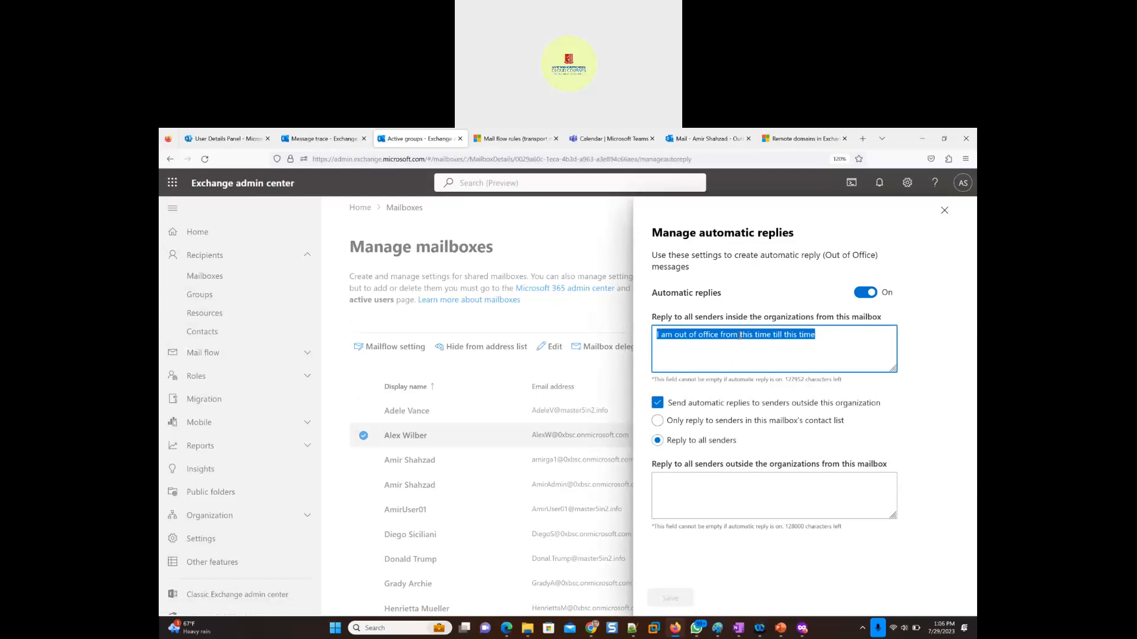
left_click(710, 487)
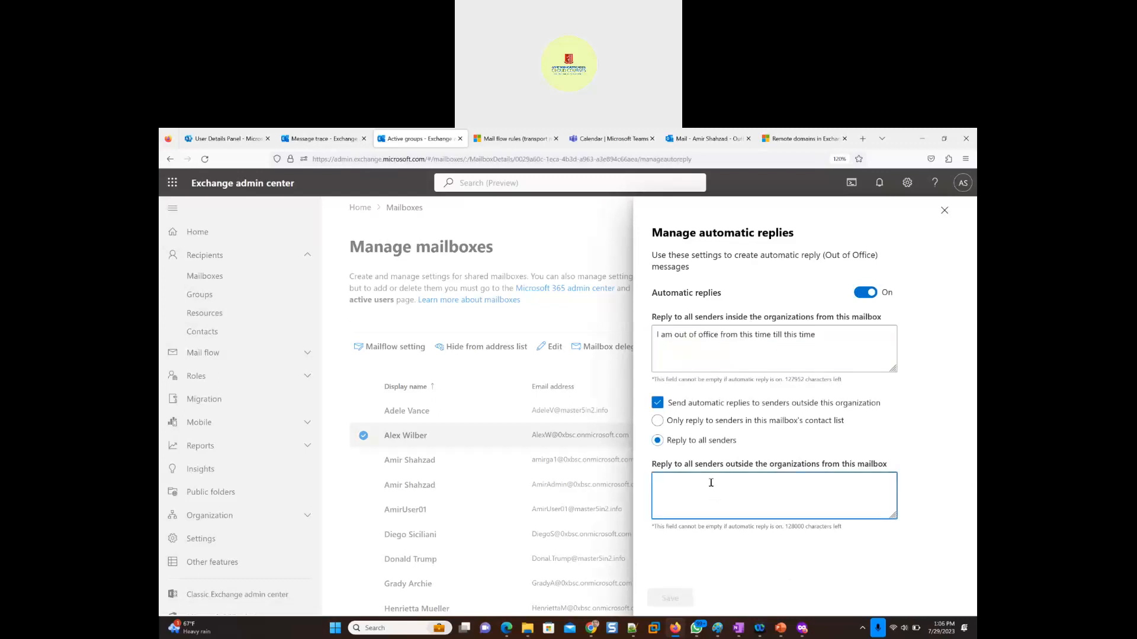
key("ctrl+v")
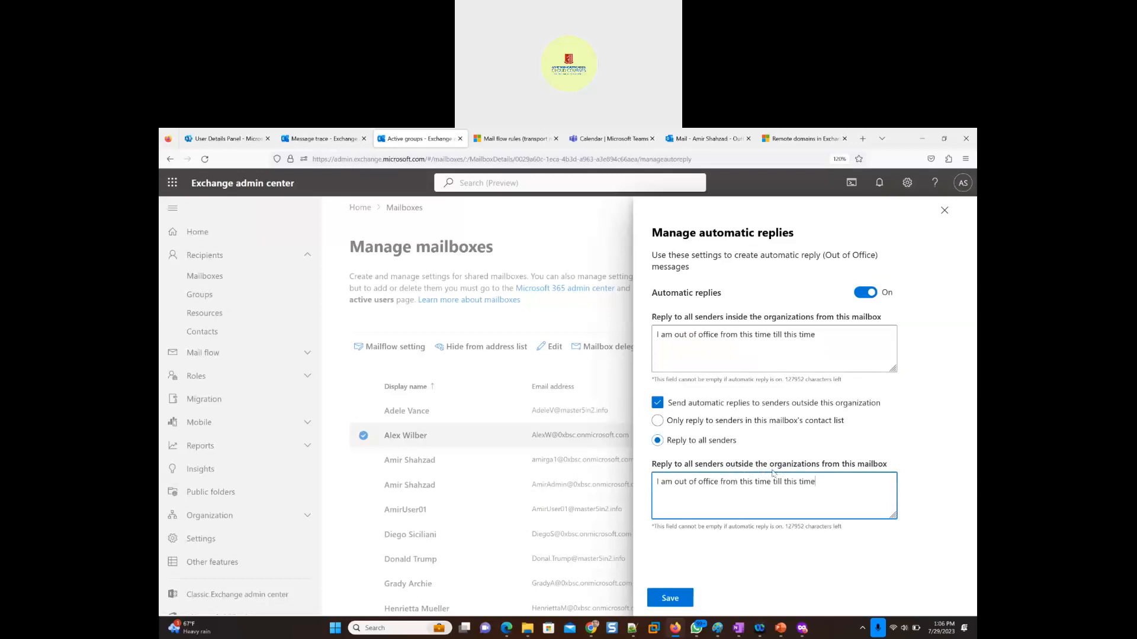
key("alt+Tab")
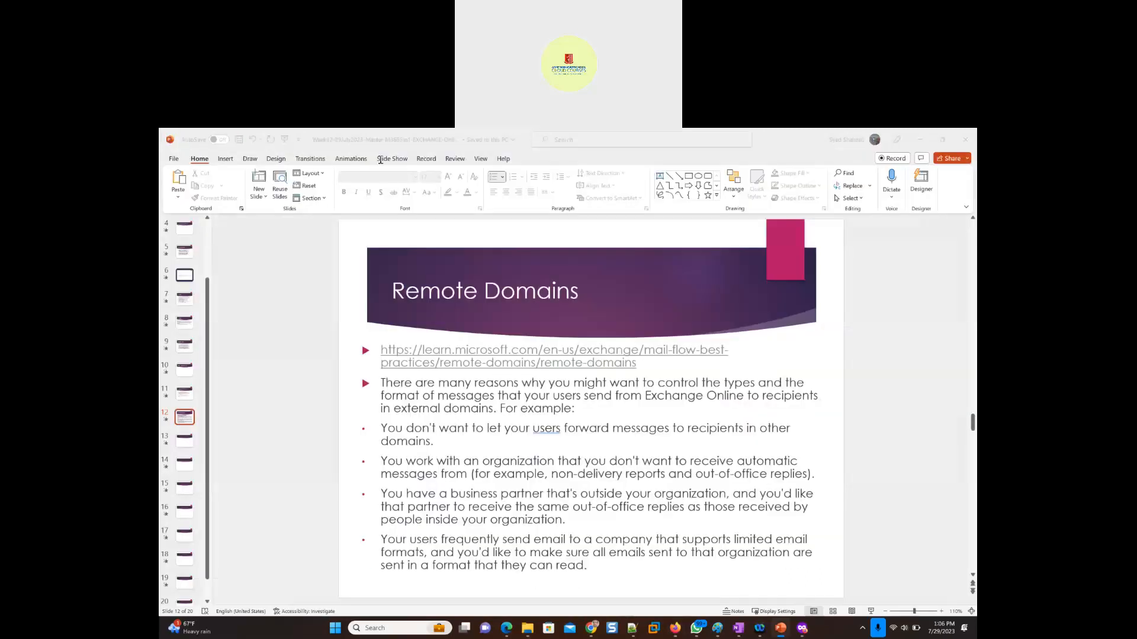
- Switch to PowerPoint to review the Remote Domains slide
key("alt+Tab")
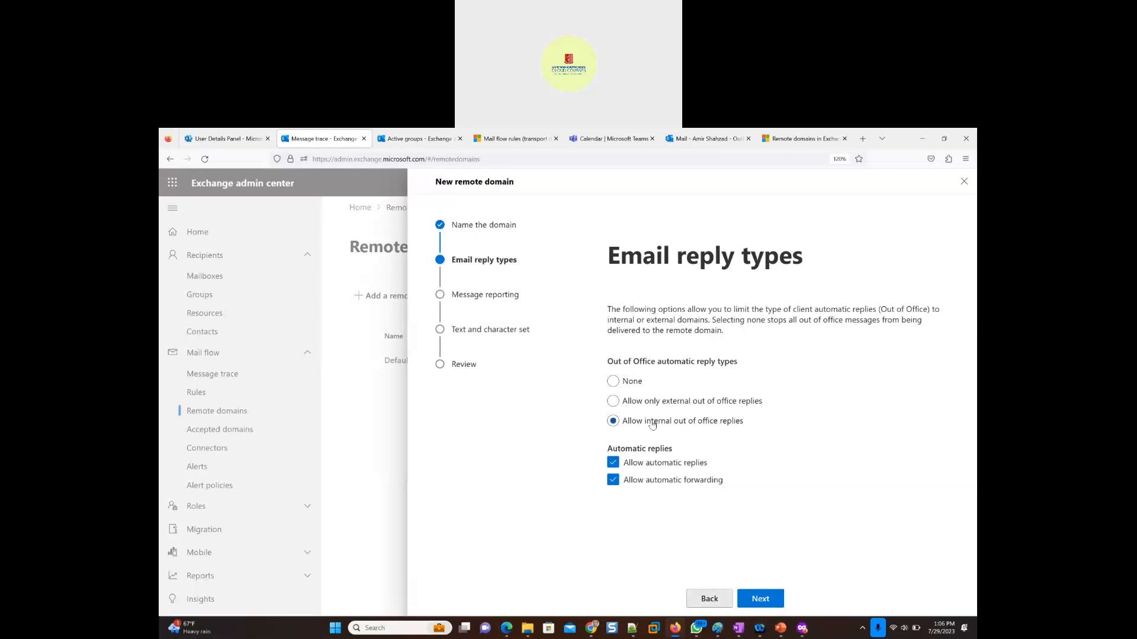
left_click(707, 599)
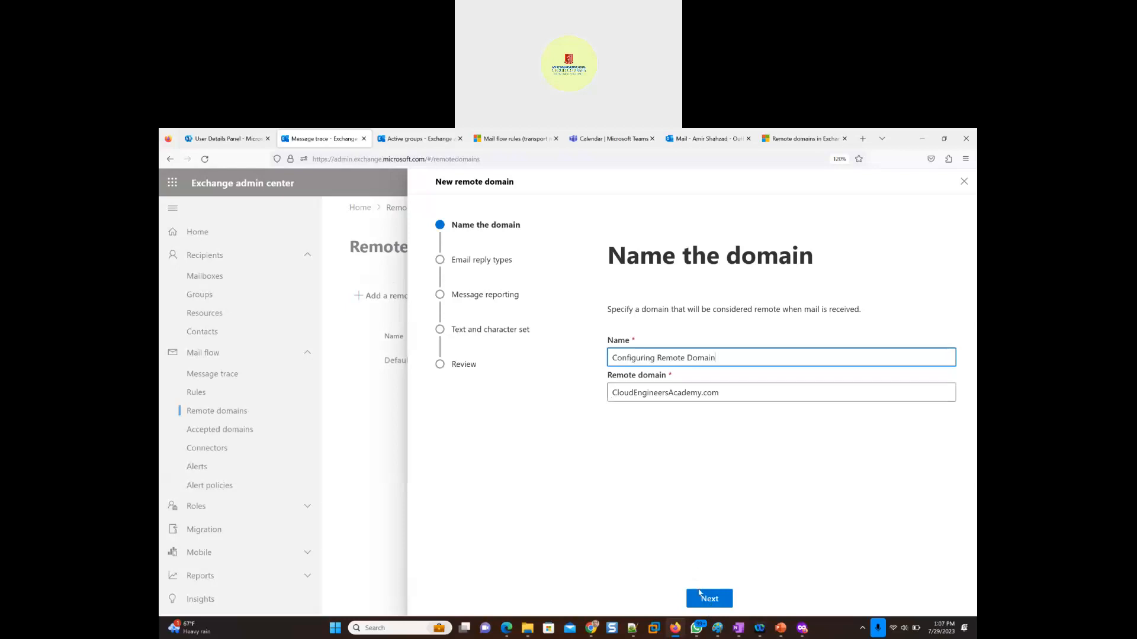
left_click(703, 600)
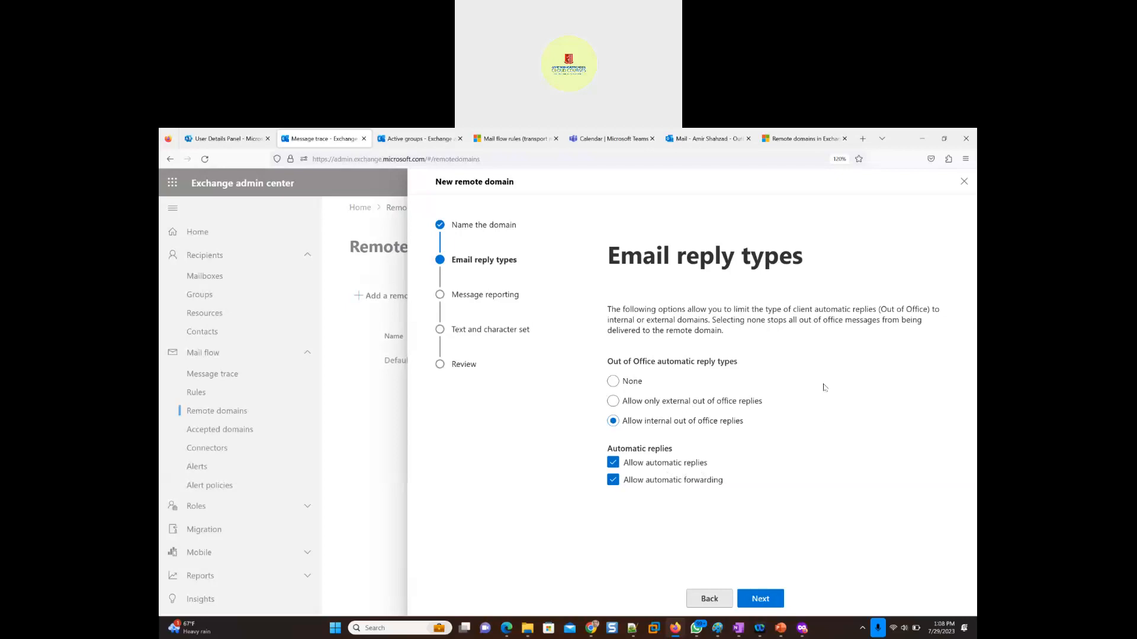
- Keep automatic replies and automatic forwarding allowed for the remote domain, then continue to Message reporting
left_click(702, 599)
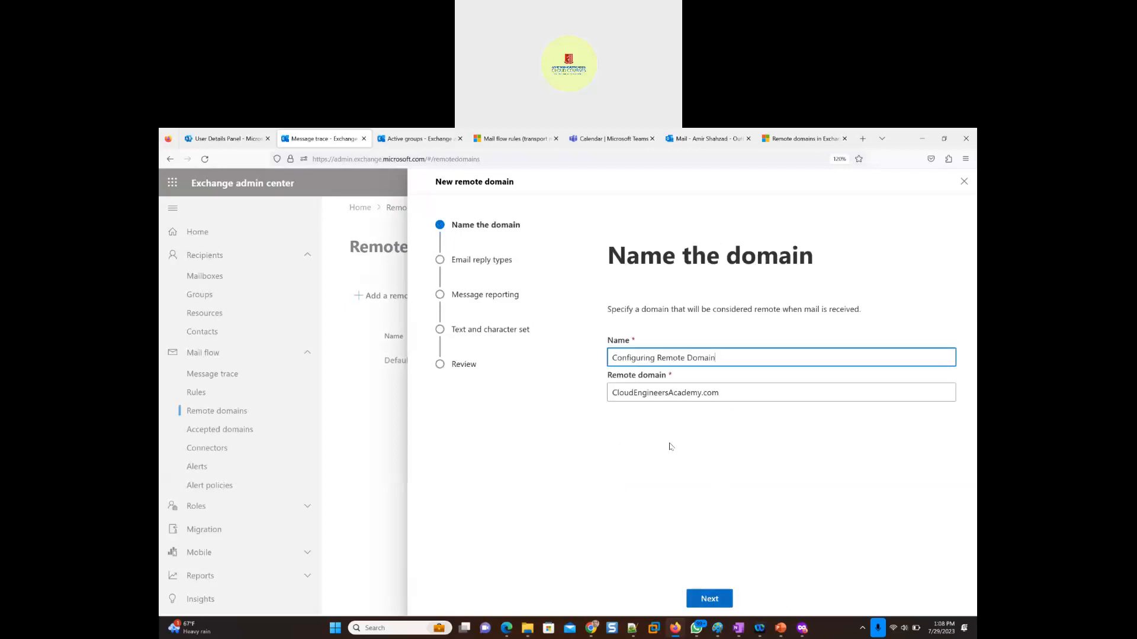
left_click(706, 599)
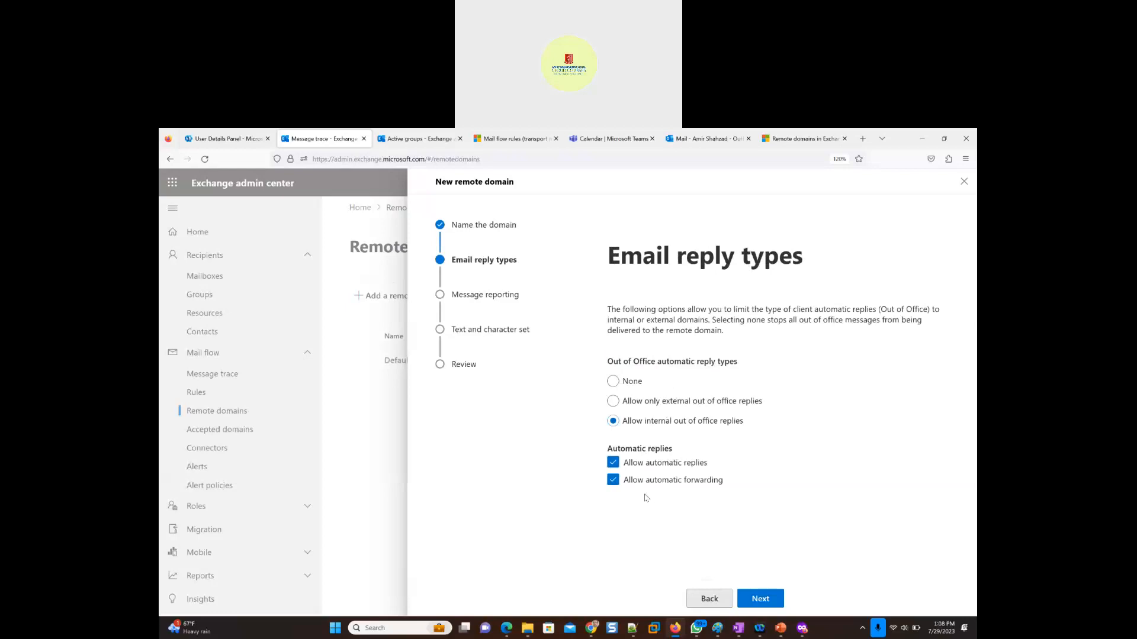
left_click(614, 467)
left_click(613, 482)
left_click(613, 480)
left_click(613, 463)
left_click(762, 599)
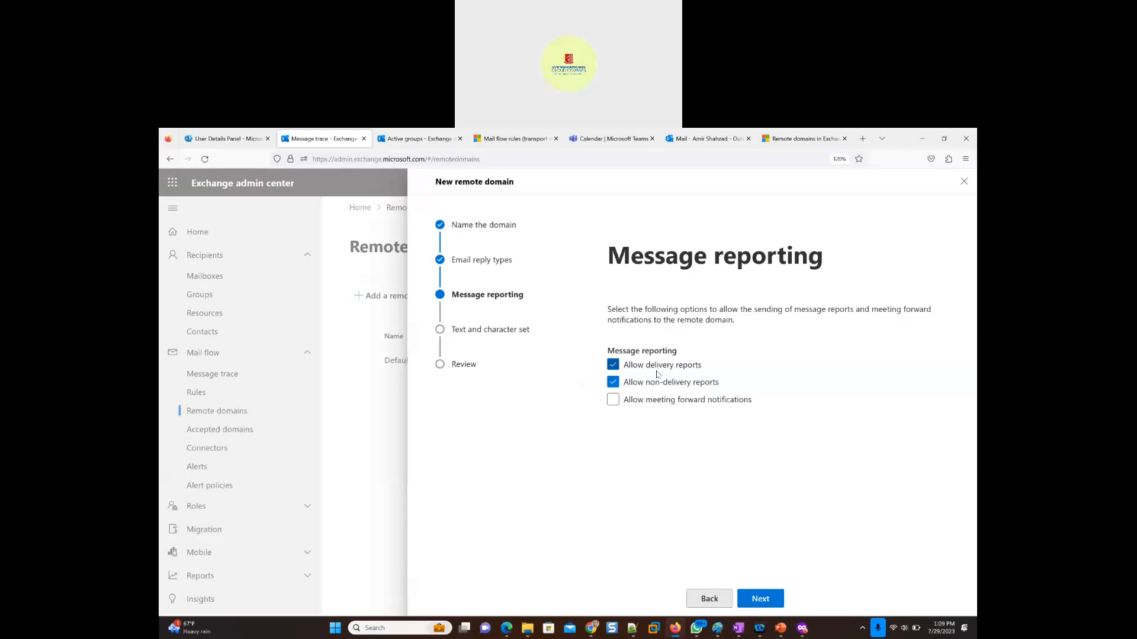
- Keep delivery reports on, enable meeting forward notifications, and continue to Text and character set
left_click(616, 365)
left_click(614, 367)
left_click(615, 405)
left_click(773, 600)
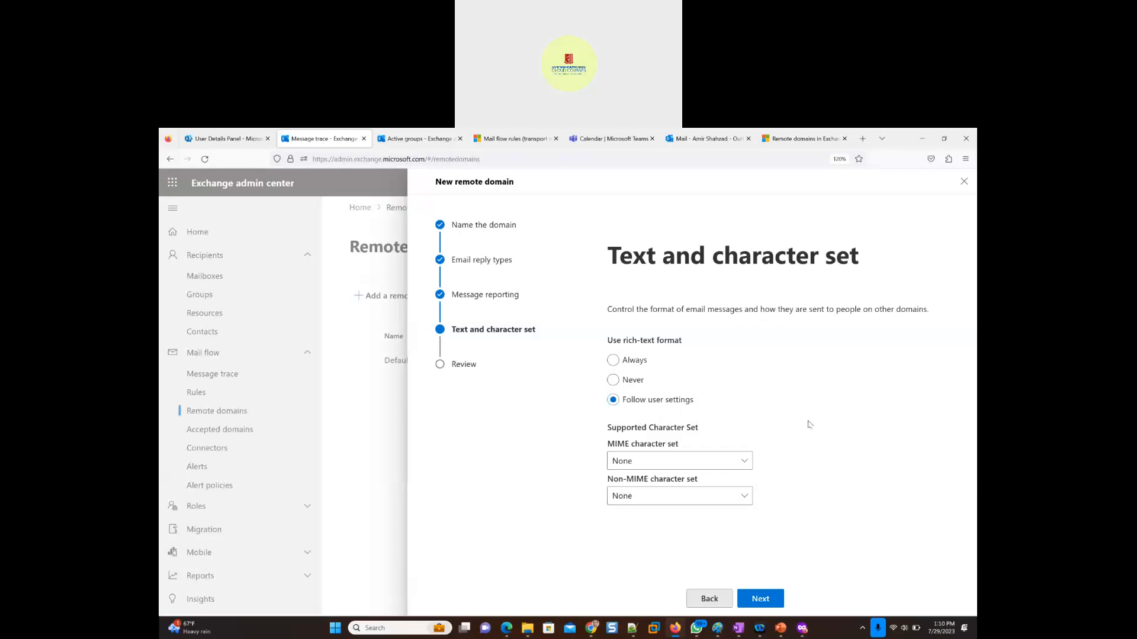
- Review the CloudEngineersAcademy.com remote domain summary, save it, and return to the Remote domains list
left_click(763, 599)
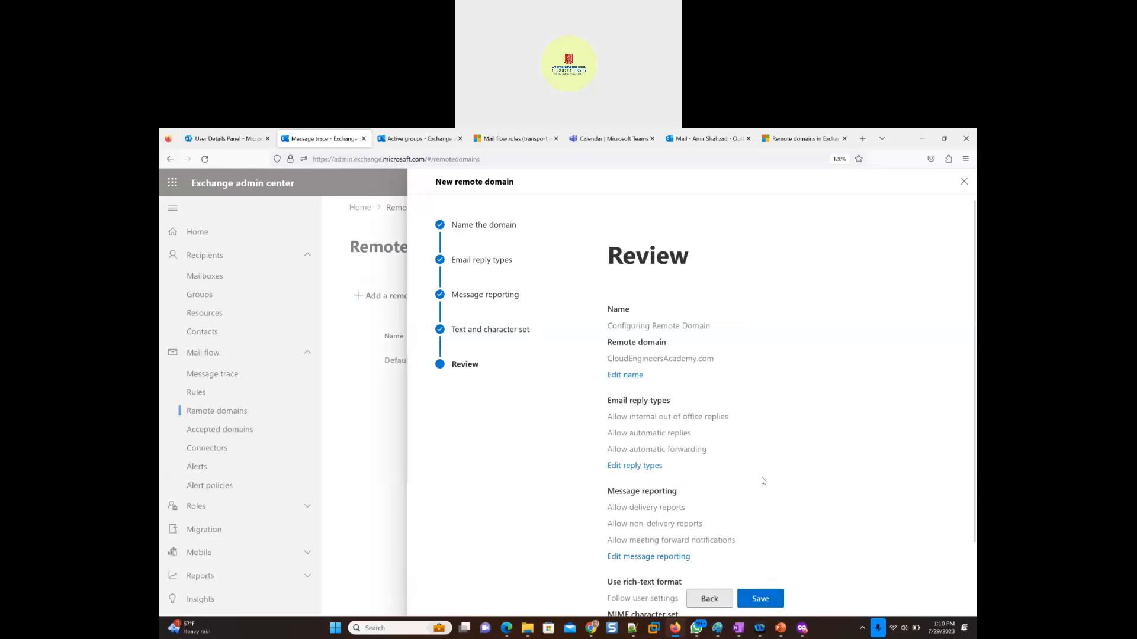
scroll(777, 427, "down", 2)
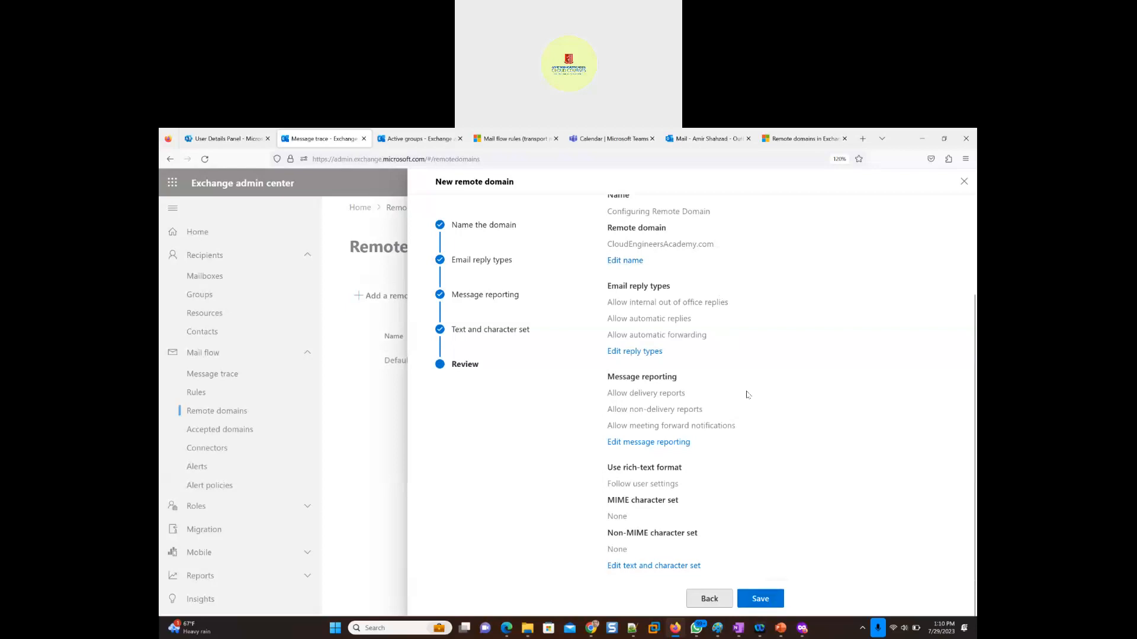
left_click(759, 605)
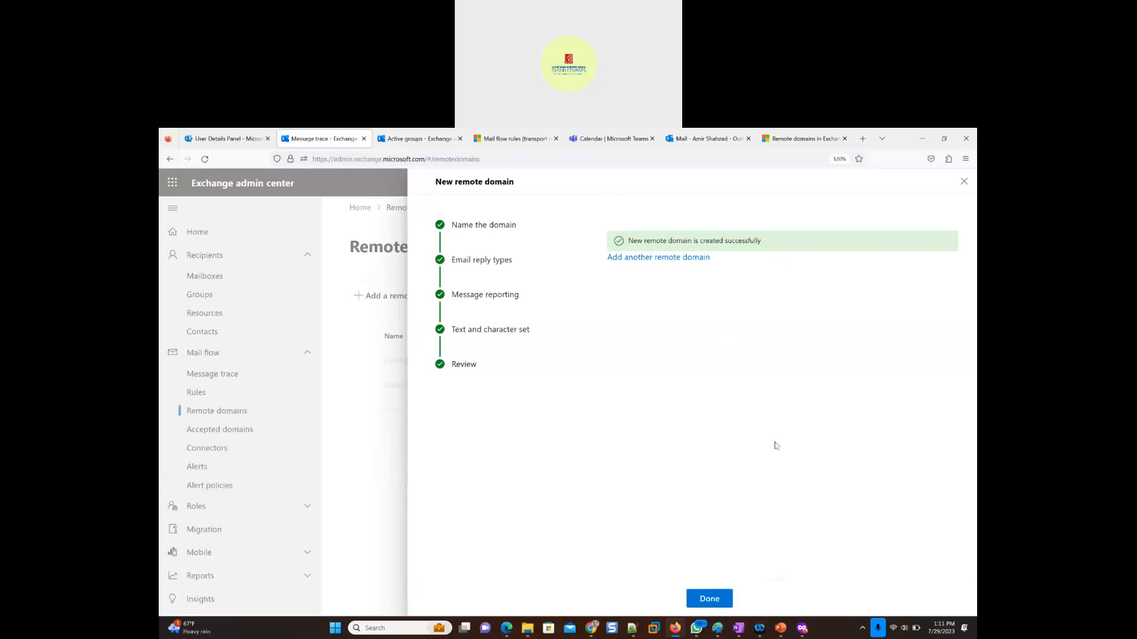
left_click(710, 601)
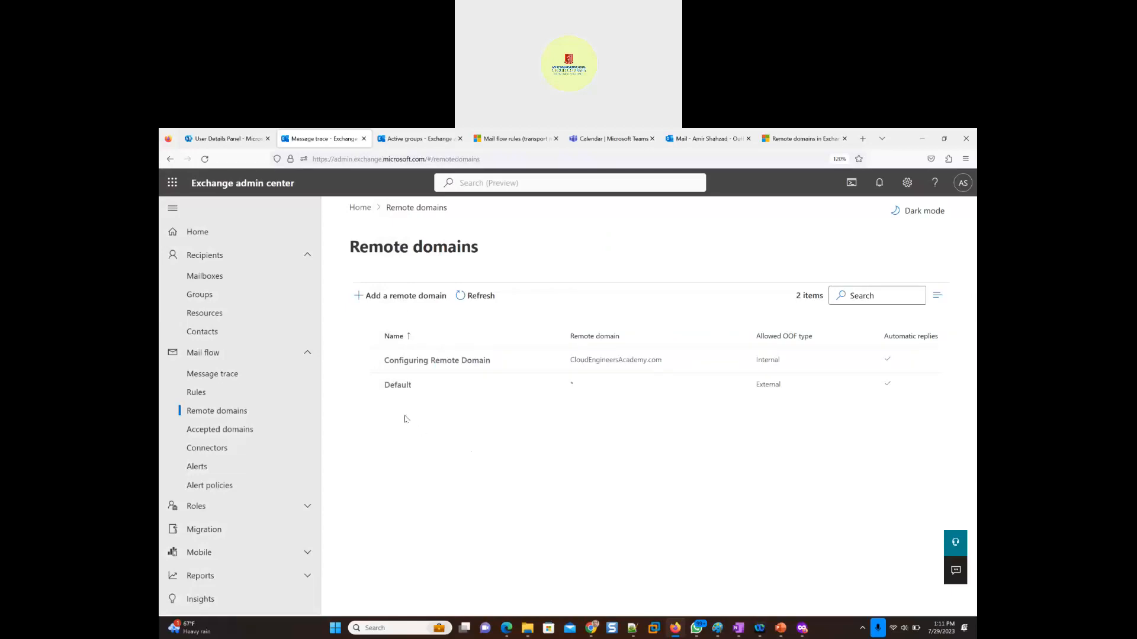
left_click(426, 390)
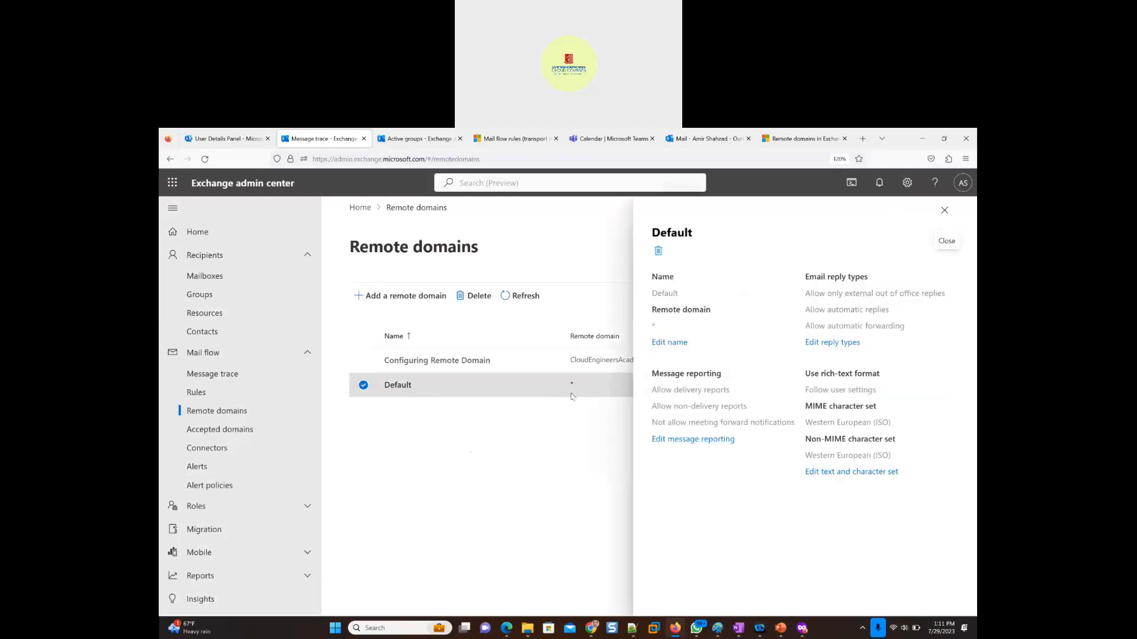
double_click(572, 385)
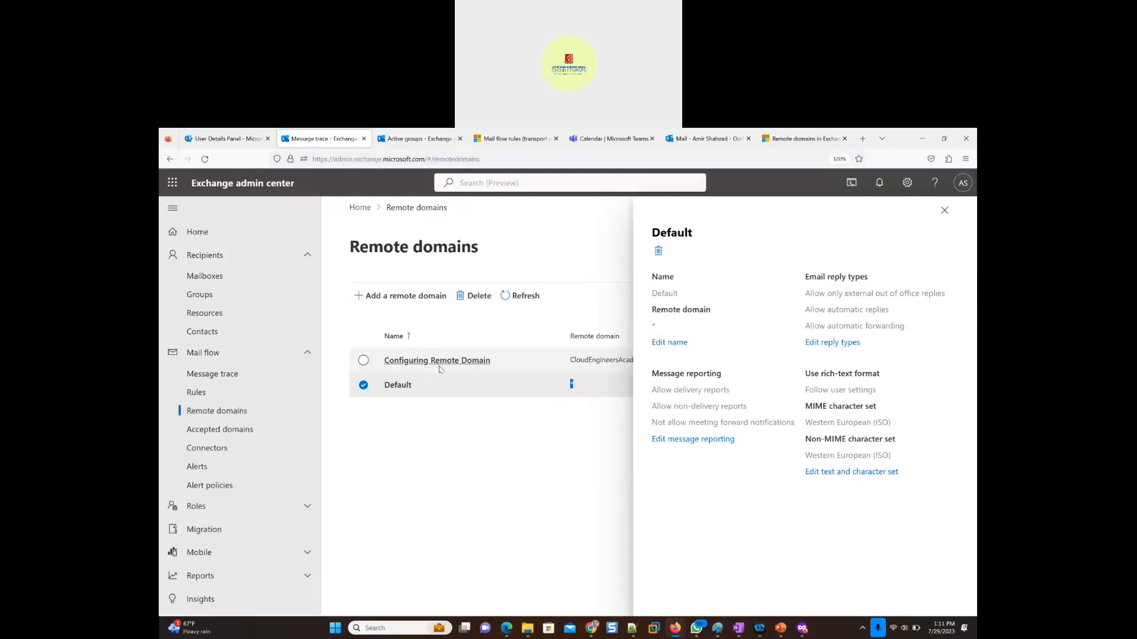
left_click(945, 210)
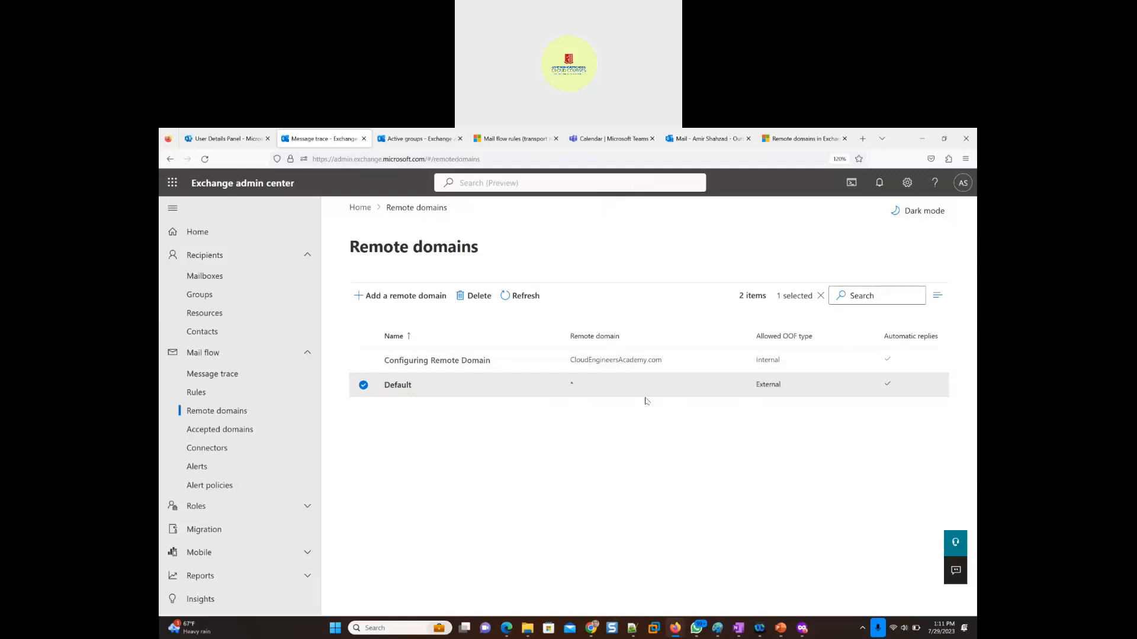
left_click_drag(581, 361, 622, 362)
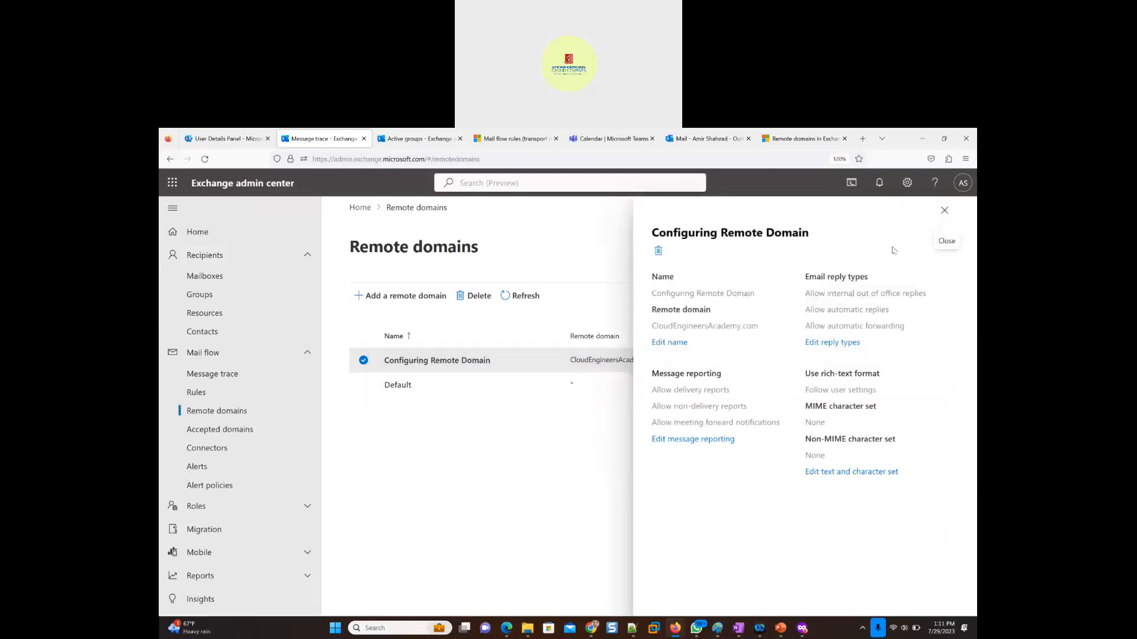
left_click(944, 210)
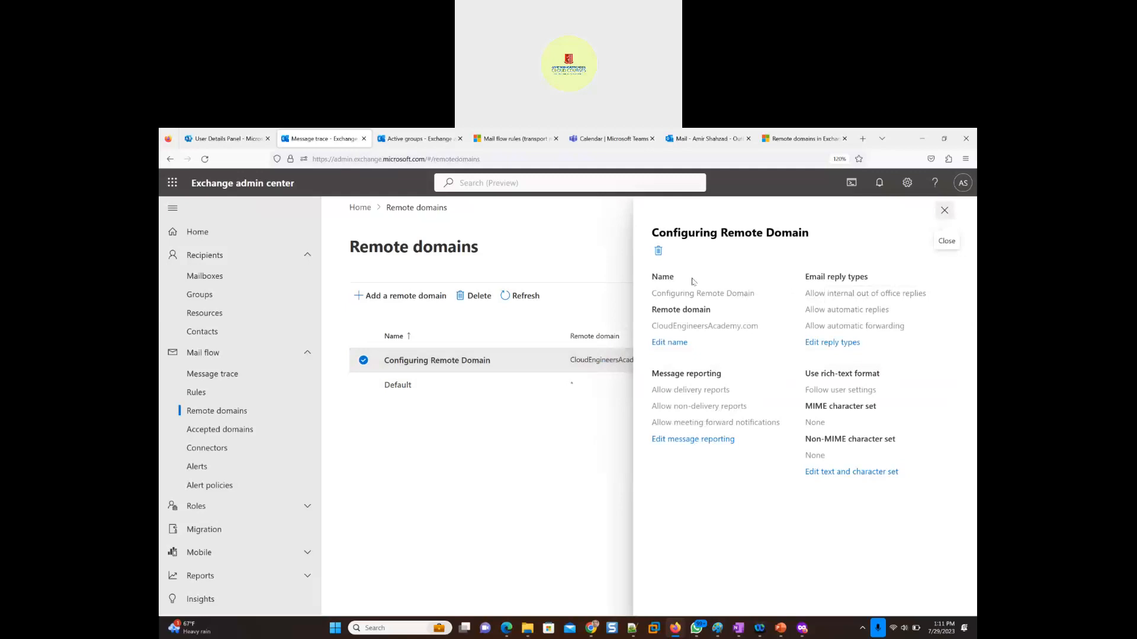
- Open the default accepted domain master5in2.info from the Accepted domains page
left_click(224, 431)
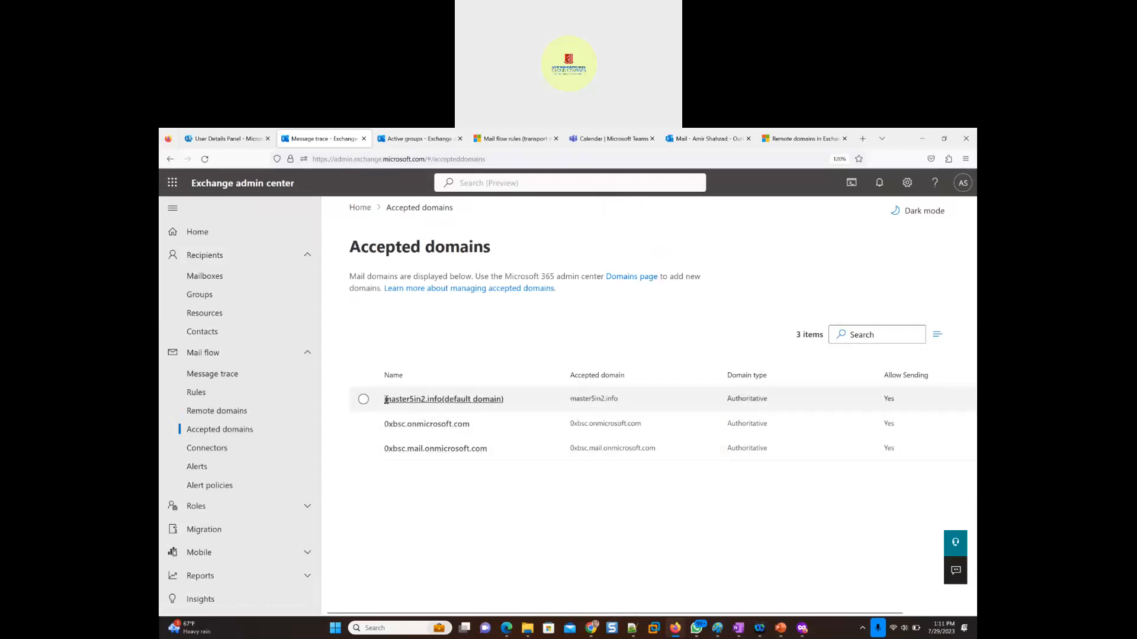
left_click_drag(385, 401, 444, 398)
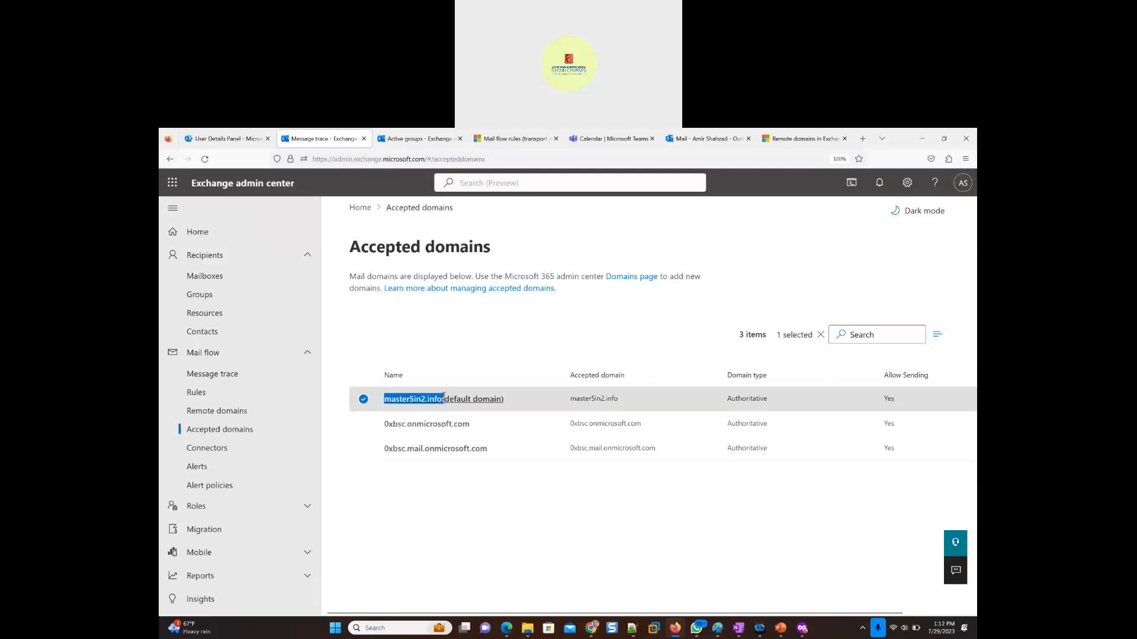
left_click(444, 399)
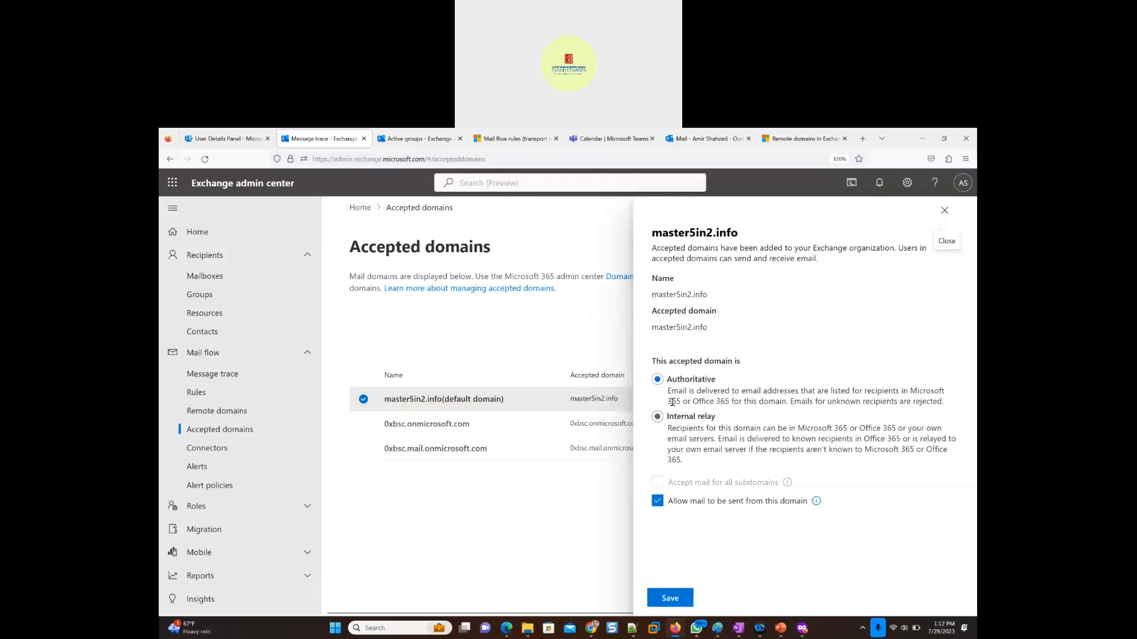
- Set master5in2.info's accepted domain type to Internal relay, highlighting the domain name and labels
left_click_drag(653, 228, 751, 240)
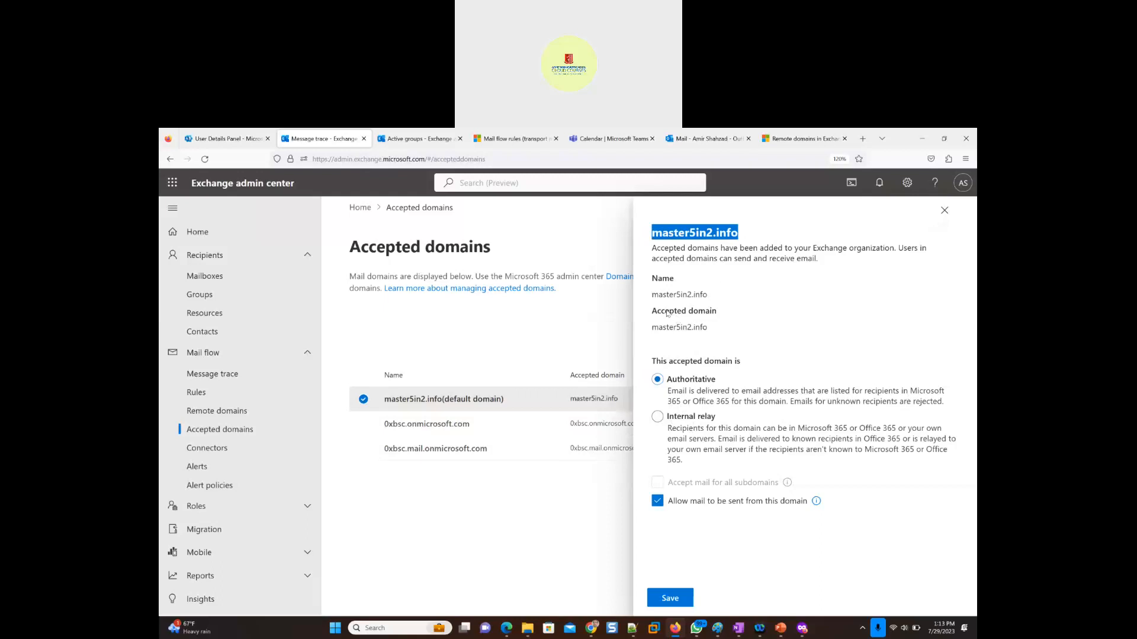
left_click_drag(652, 310, 722, 314)
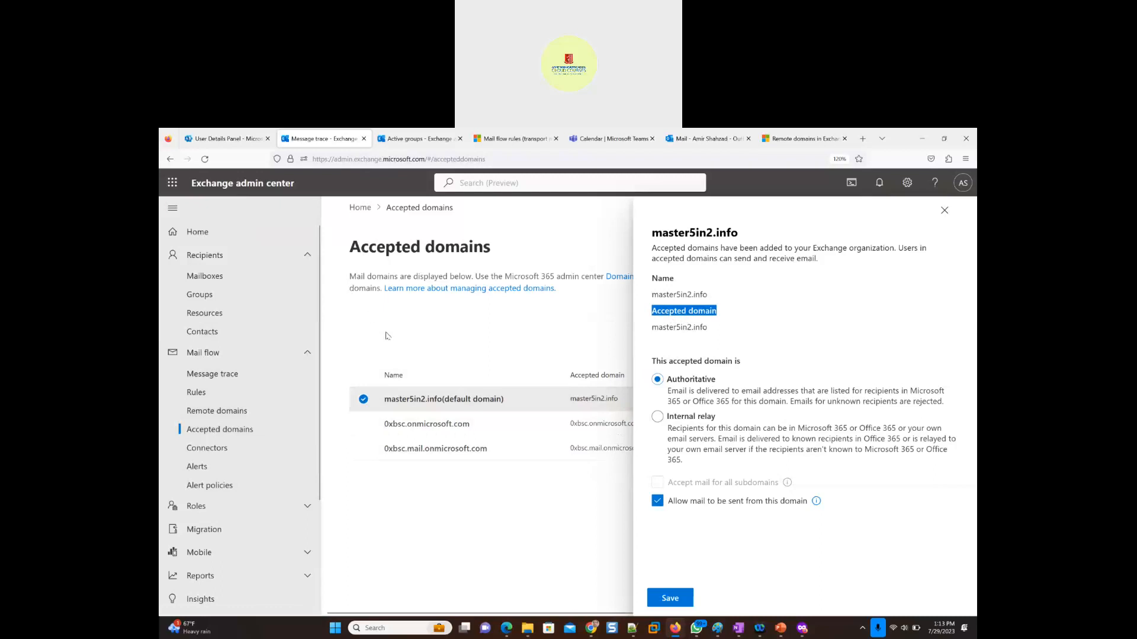
left_click_drag(349, 248, 513, 251)
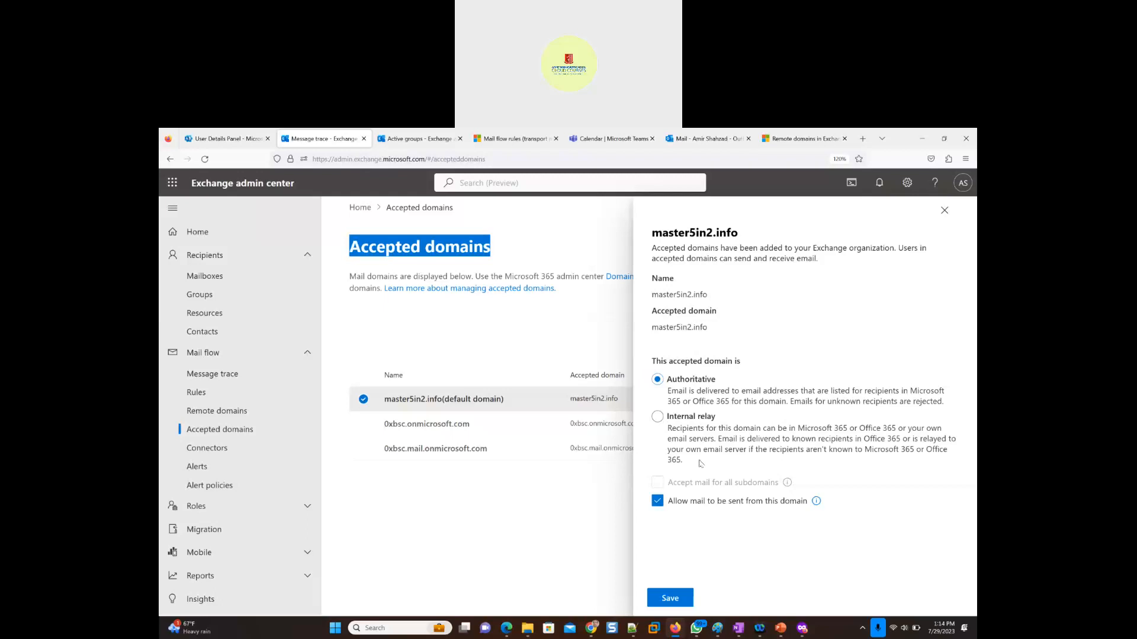
left_click(657, 418)
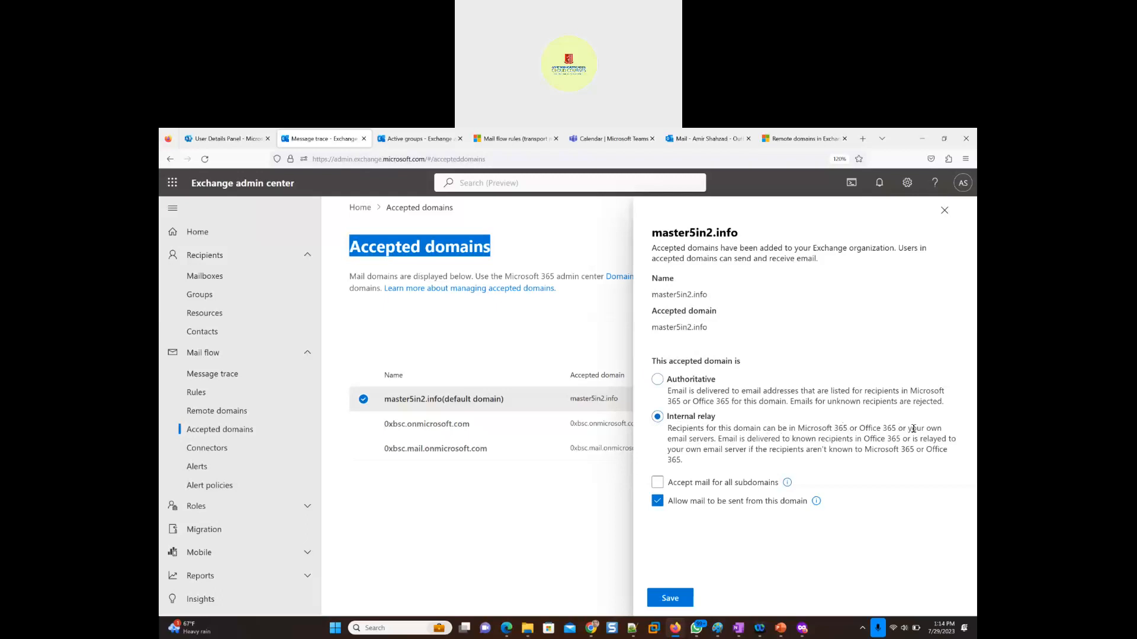
left_click_drag(713, 439, 907, 428)
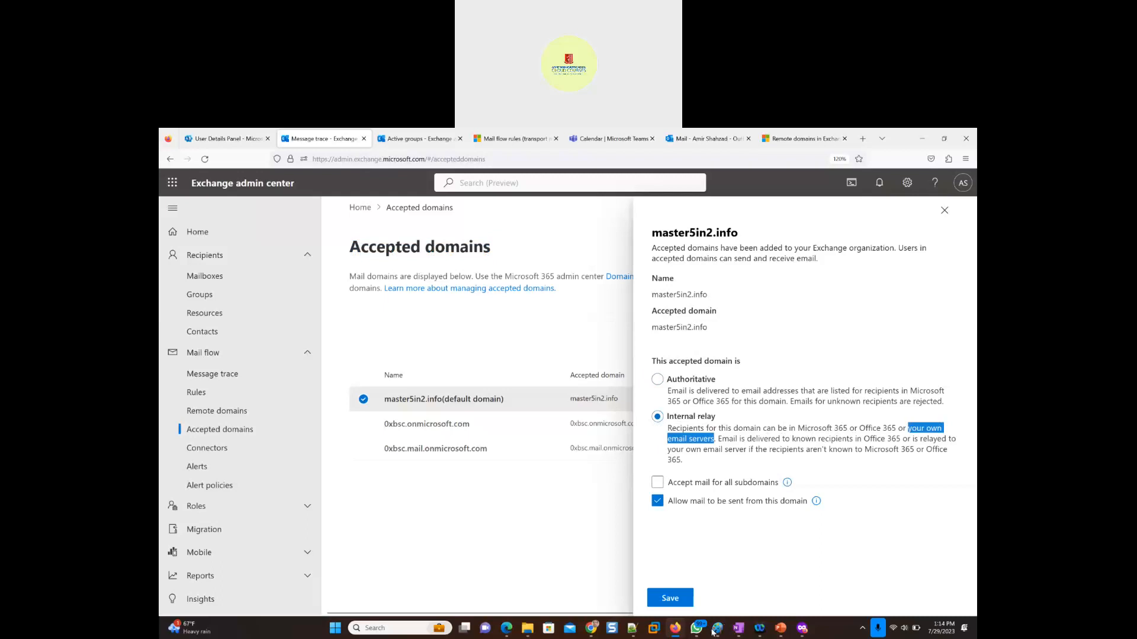
- In Paint, draw arrows linking Remote Domain, Accepted domain and the on-premises server, and underline Exchange Online
mouse_move(718, 632)
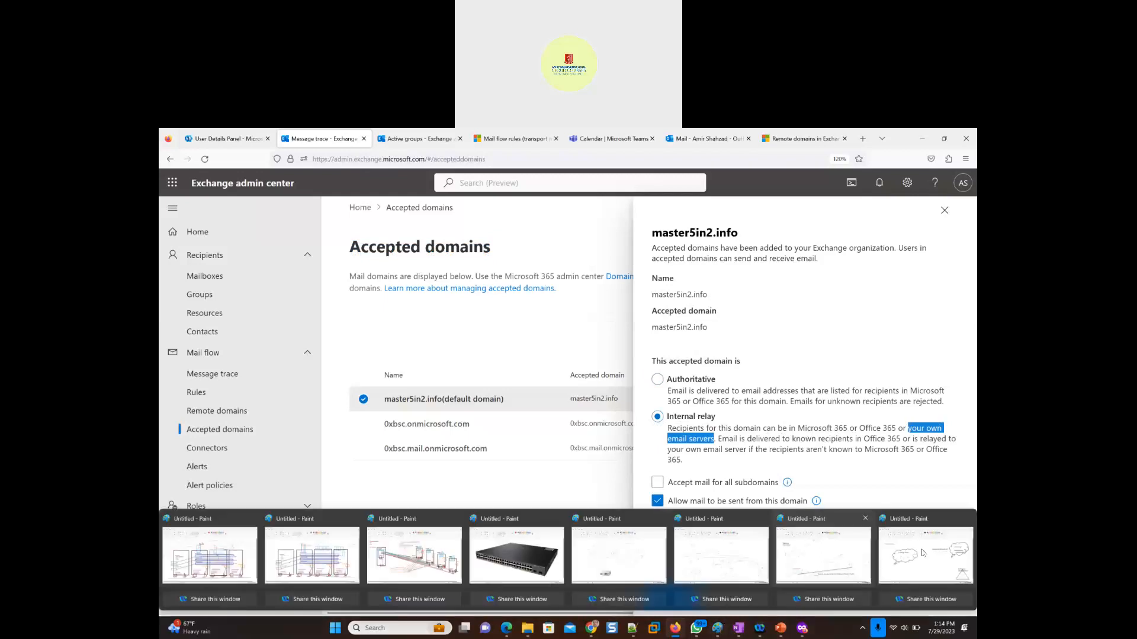
left_click(726, 556)
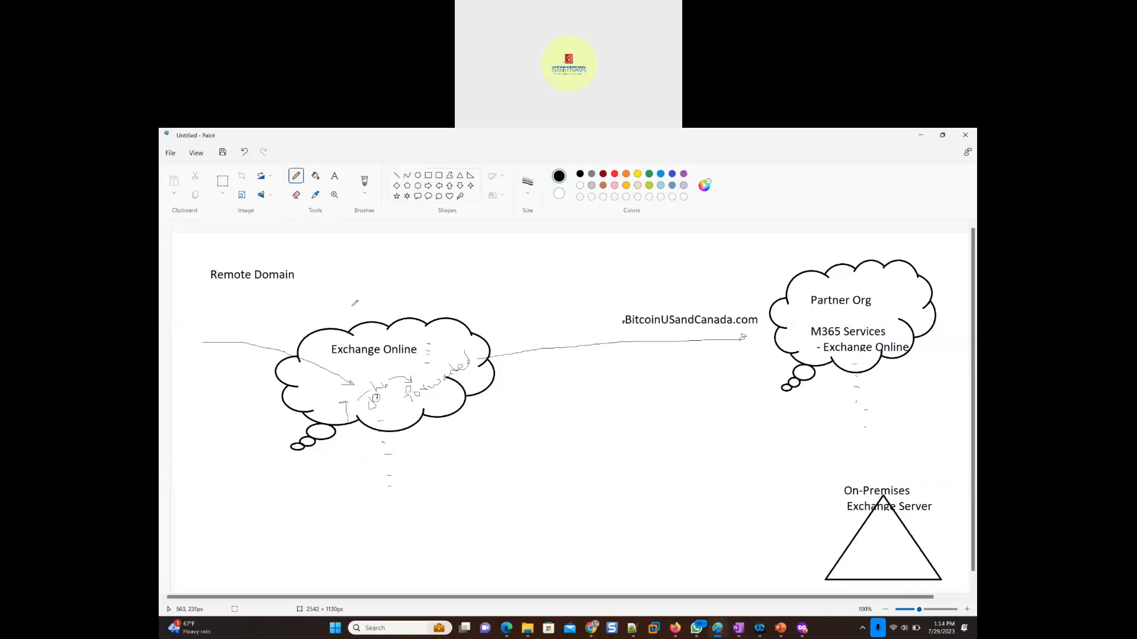
mouse_move(349, 305)
left_mouse_down()
mouse_move(351, 292)
mouse_move(381, 308)
mouse_move(431, 289)
mouse_move(421, 308)
mouse_move(461, 288)
left_mouse_up()
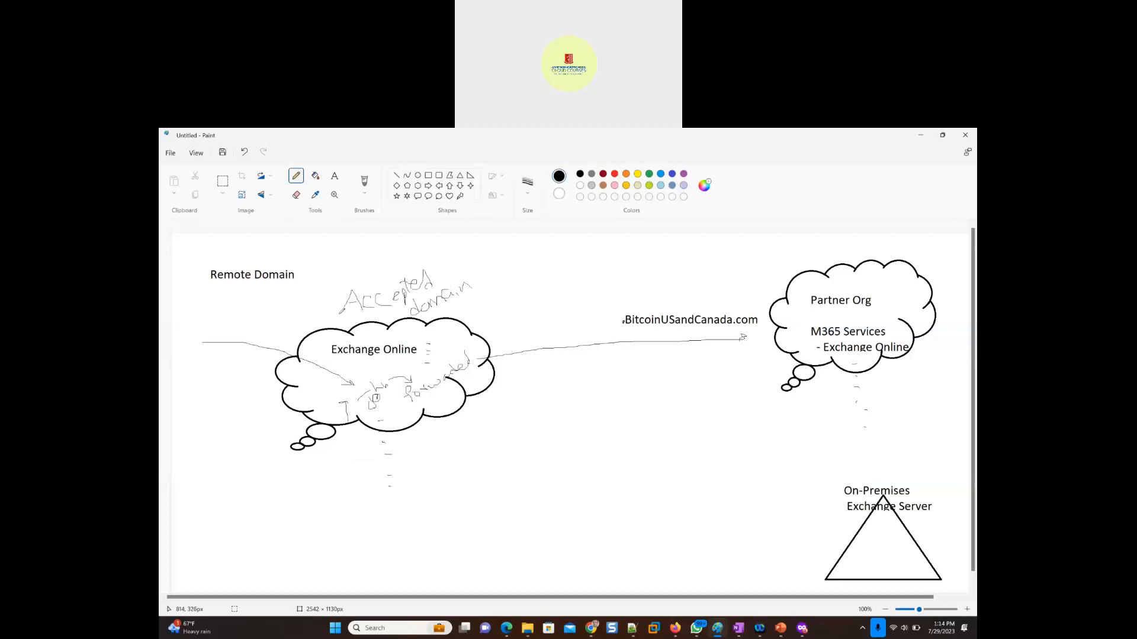
left_click_drag(205, 311, 320, 314)
mouse_move(461, 307)
left_mouse_down()
mouse_move(526, 338)
mouse_move(647, 437)
mouse_move(840, 510)
mouse_move(830, 517)
left_mouse_up()
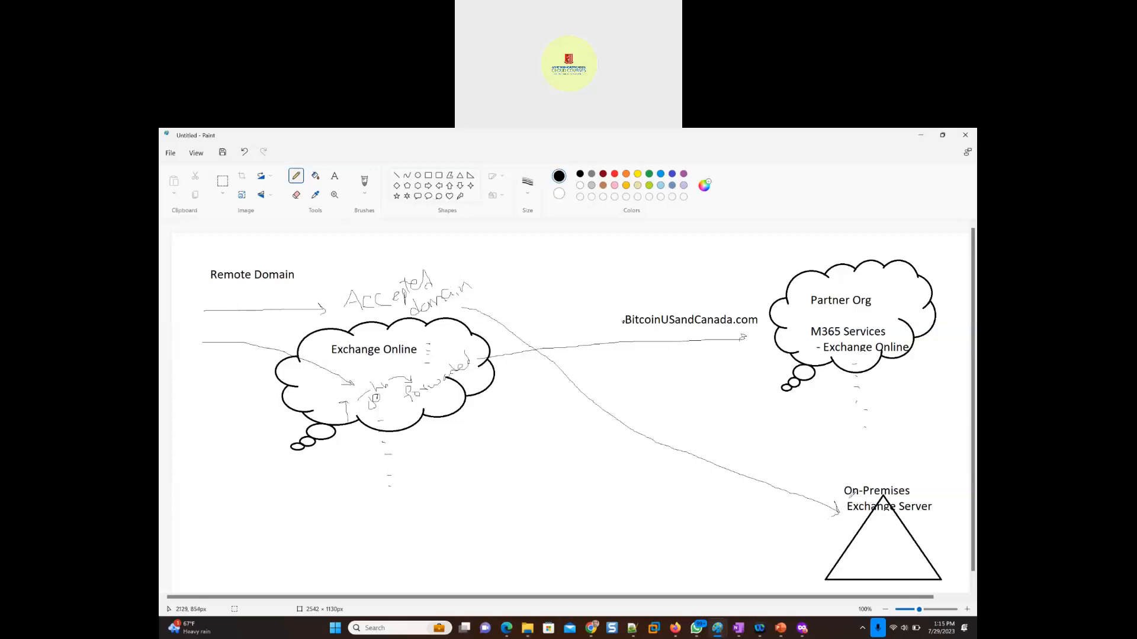
left_click_drag(468, 287, 464, 297)
left_click_drag(336, 362, 421, 360)
left_click_drag(414, 316, 422, 330)
- Scribble marks inside the on-premises triangle, near the domain note, and dashes under Exchange Online
left_click_drag(886, 534, 888, 546)
mouse_move(886, 517)
left_mouse_down()
mouse_move(873, 518)
mouse_move(875, 541)
left_mouse_up()
mouse_move(894, 597)
left_mouse_down()
mouse_move(881, 589)
mouse_move(882, 561)
mouse_move(866, 538)
left_mouse_up()
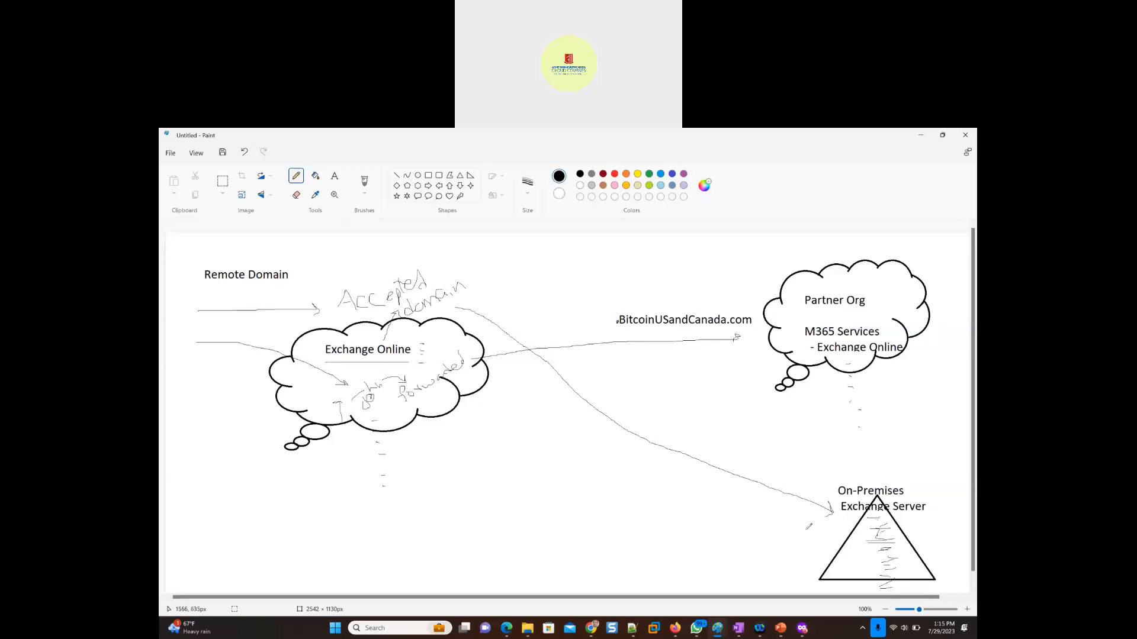
left_click_drag(884, 539, 894, 550)
left_click_drag(437, 314, 448, 302)
left_click_drag(351, 370, 359, 370)
mouse_move(355, 373)
left_mouse_down()
mouse_move(364, 374)
mouse_move(357, 389)
left_mouse_up()
key("alt+Tab")
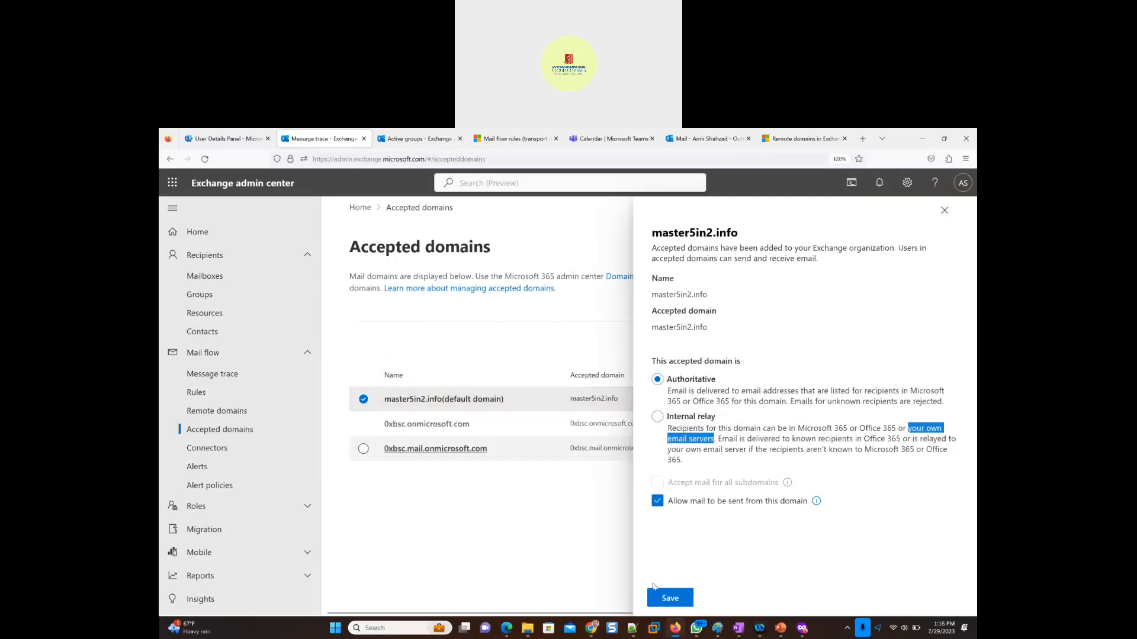
- Close the master5in2.info details and go to the Mail flow Connectors page
left_click(944, 210)
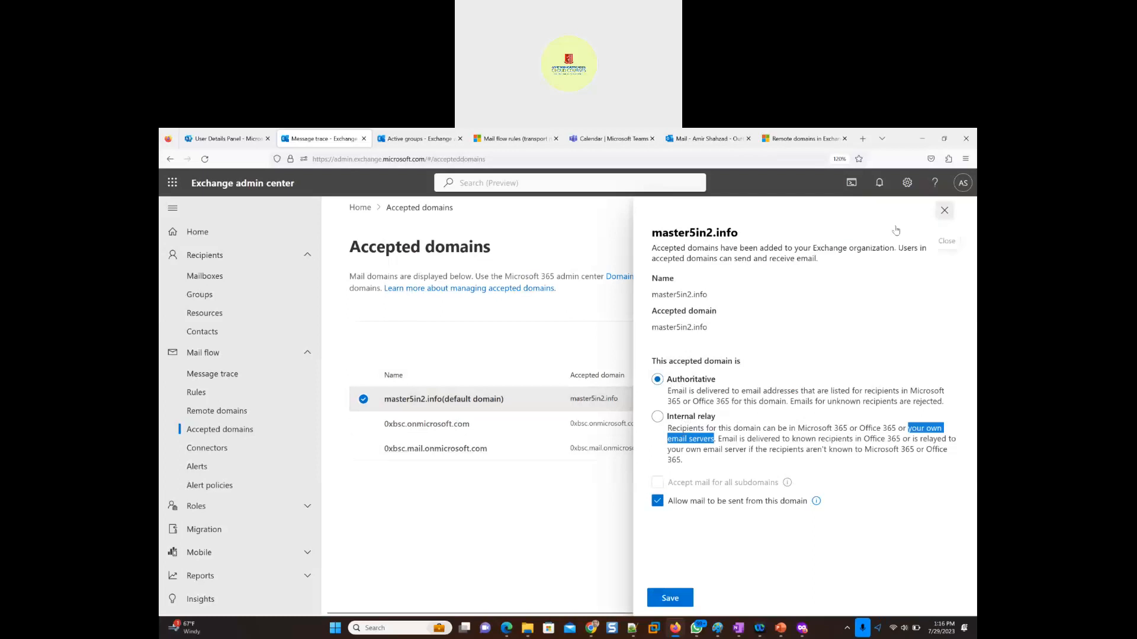
left_click(214, 448)
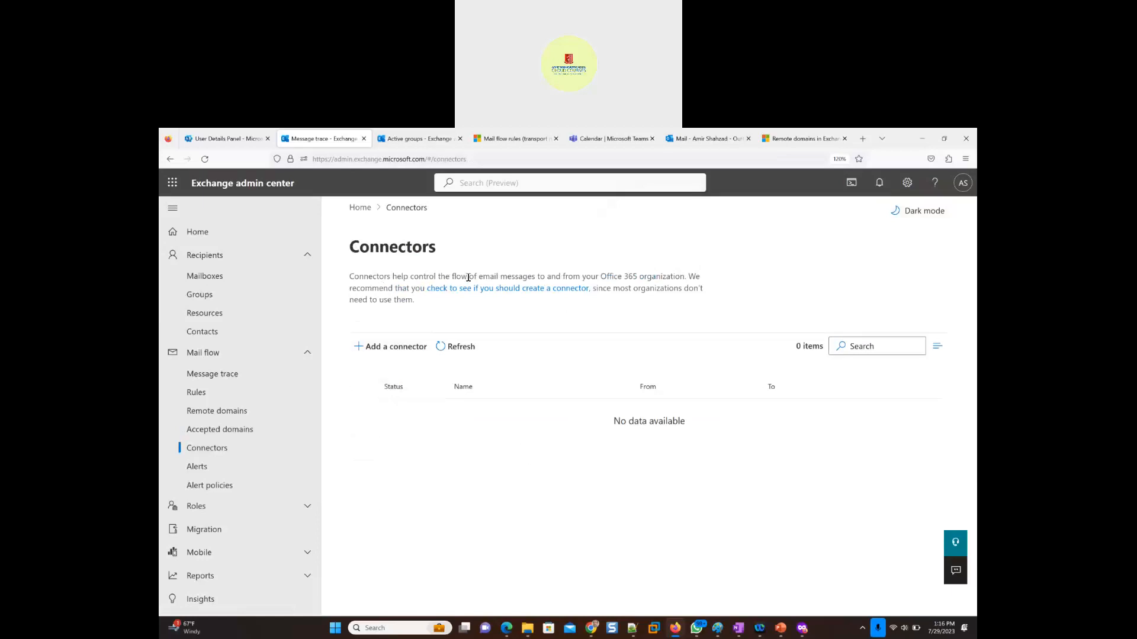
- Highlight the Connectors page description text, then clear the highlight
left_click_drag(453, 277, 683, 277)
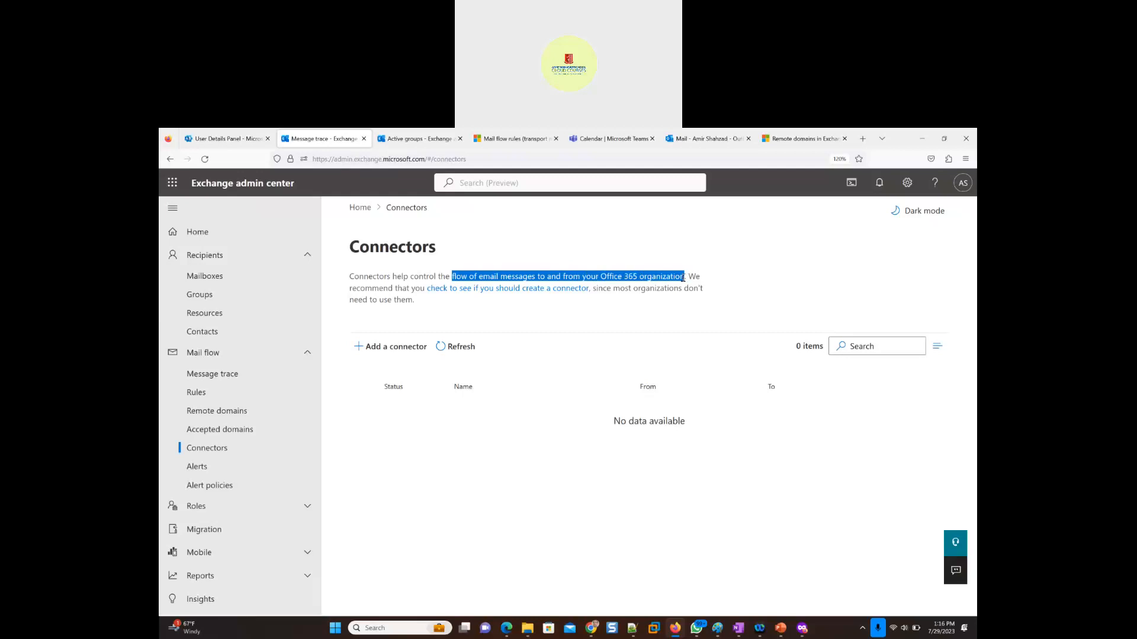
left_click_drag(683, 278, 418, 306)
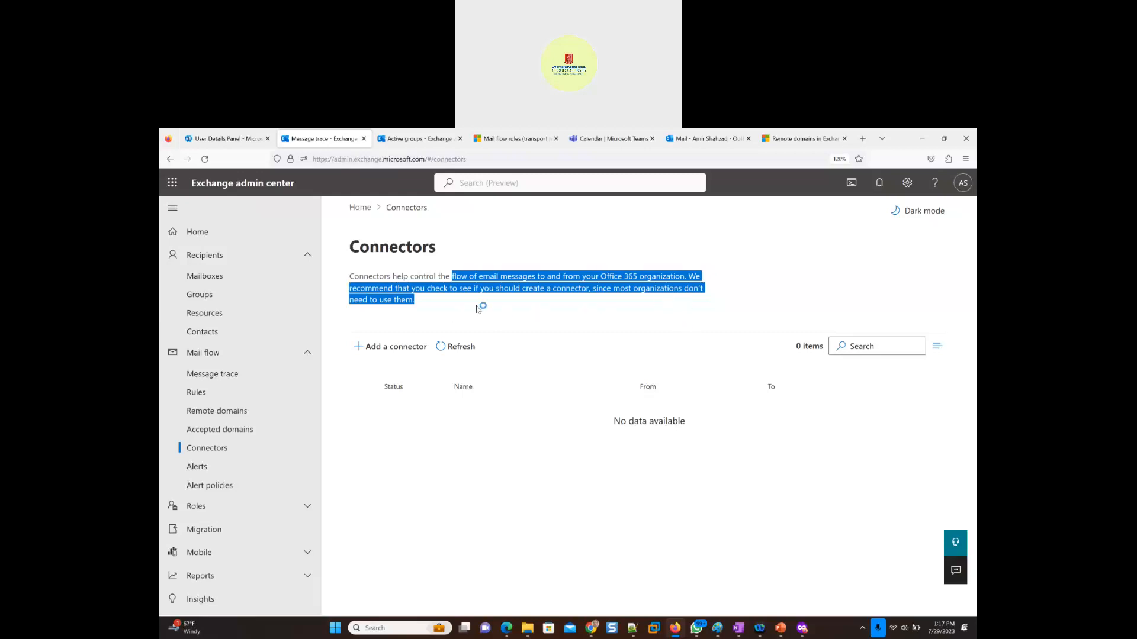
left_click(463, 315)
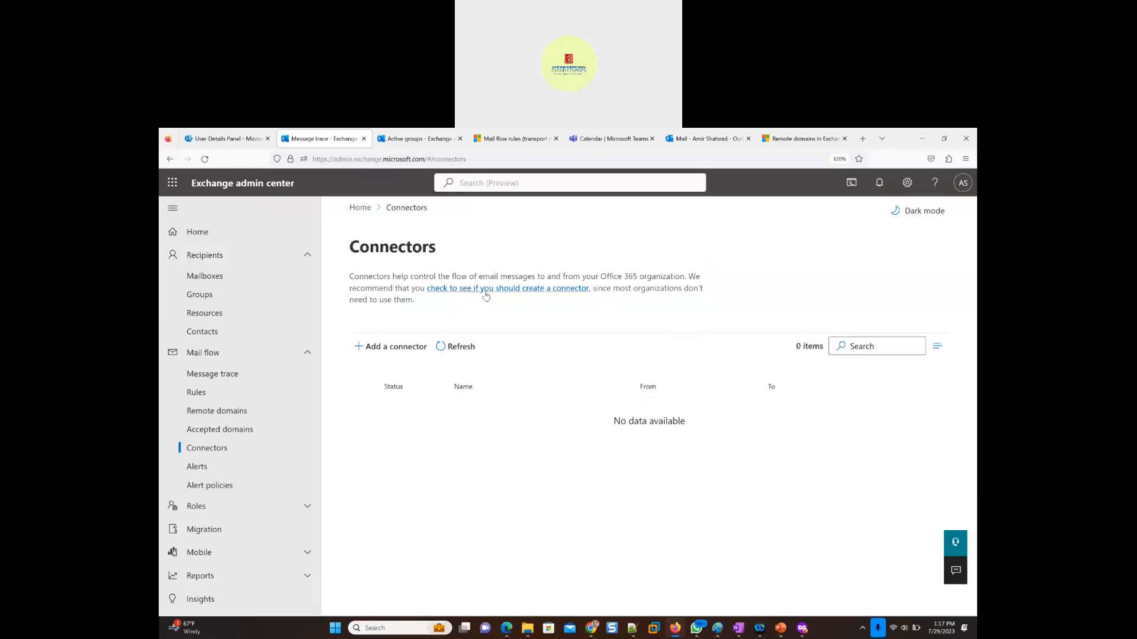
- Open the 'check to see if you should create a connector' guidance, then return to a Paint window
left_click(489, 293)
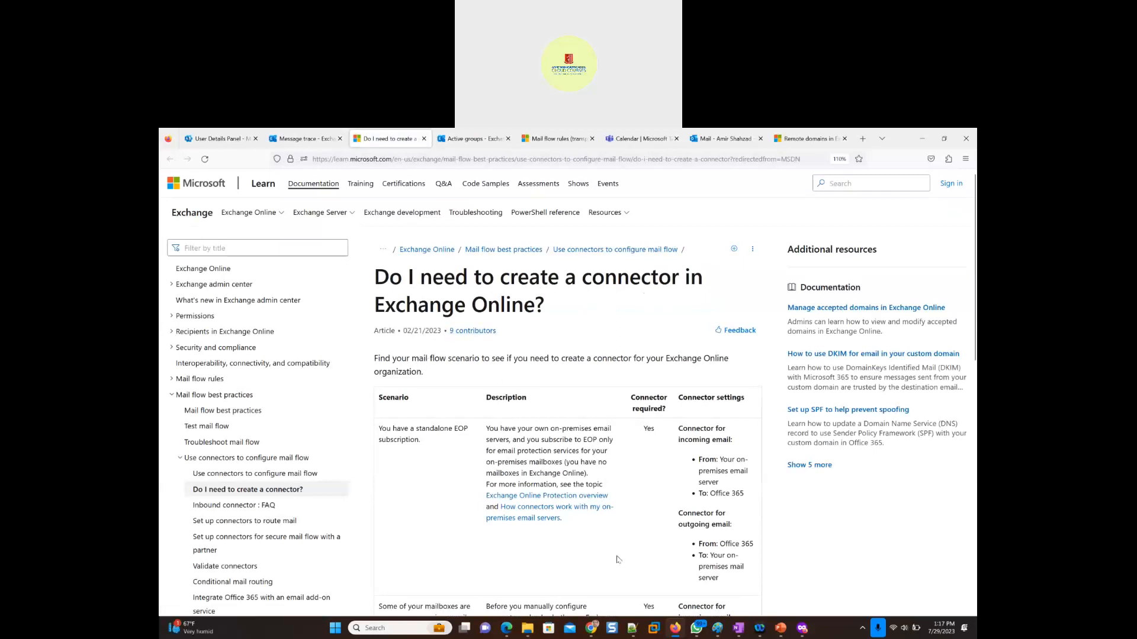
right_click(717, 634)
left_click(681, 571)
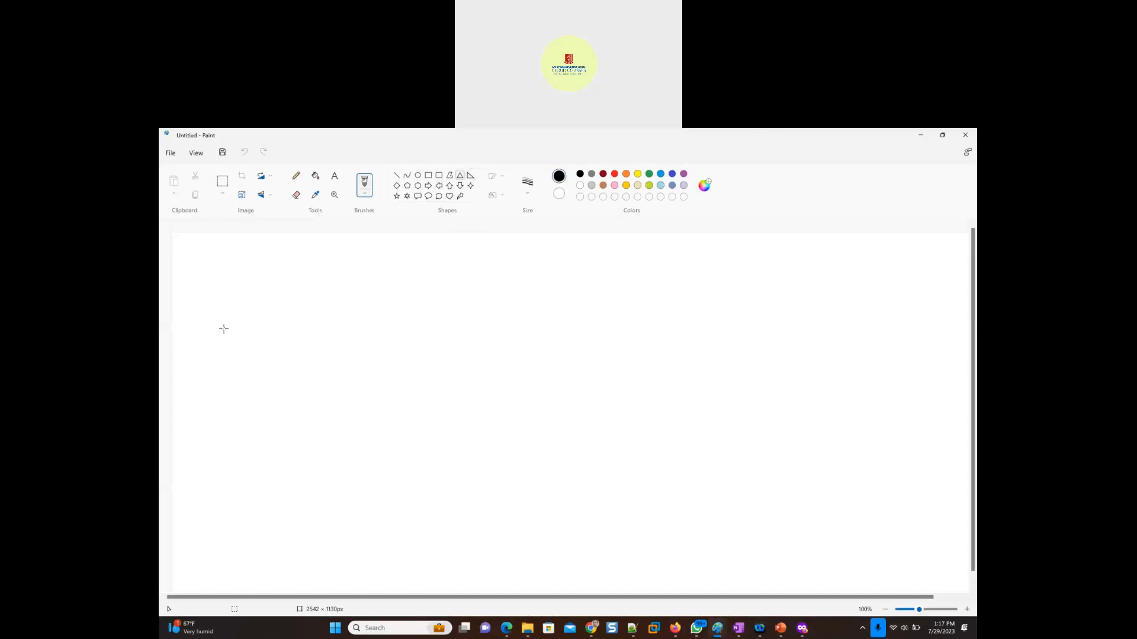
- Draw a triangle labelled 'Toronto Branch' with 'On-Prem Exchange Server' inside it
left_click_drag(192, 468, 357, 572)
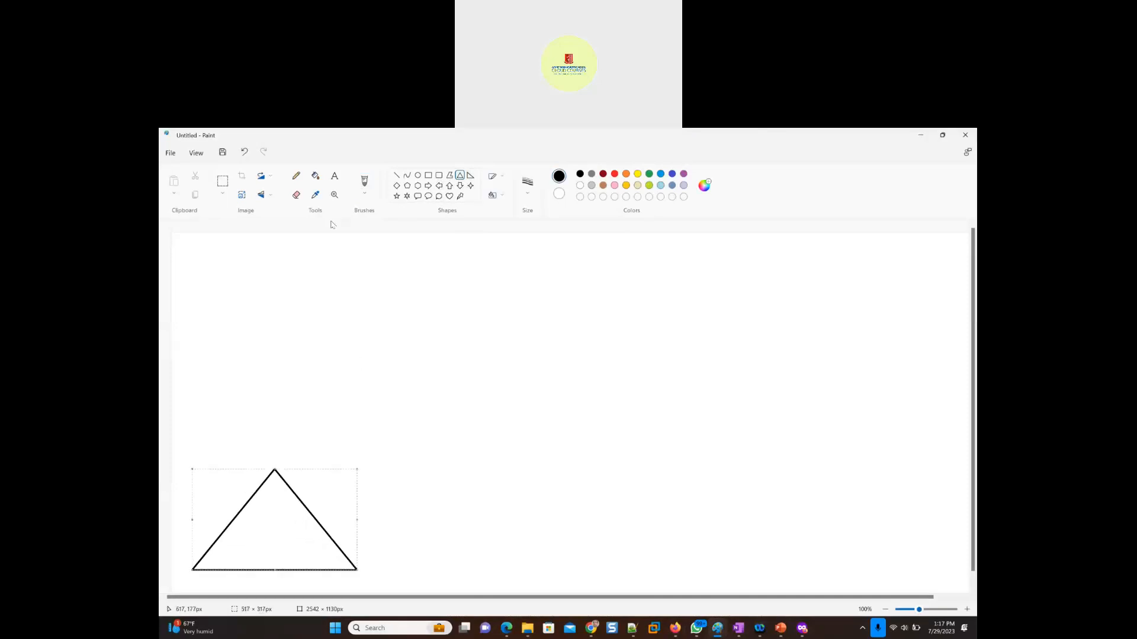
left_click(243, 453)
type("Toront")
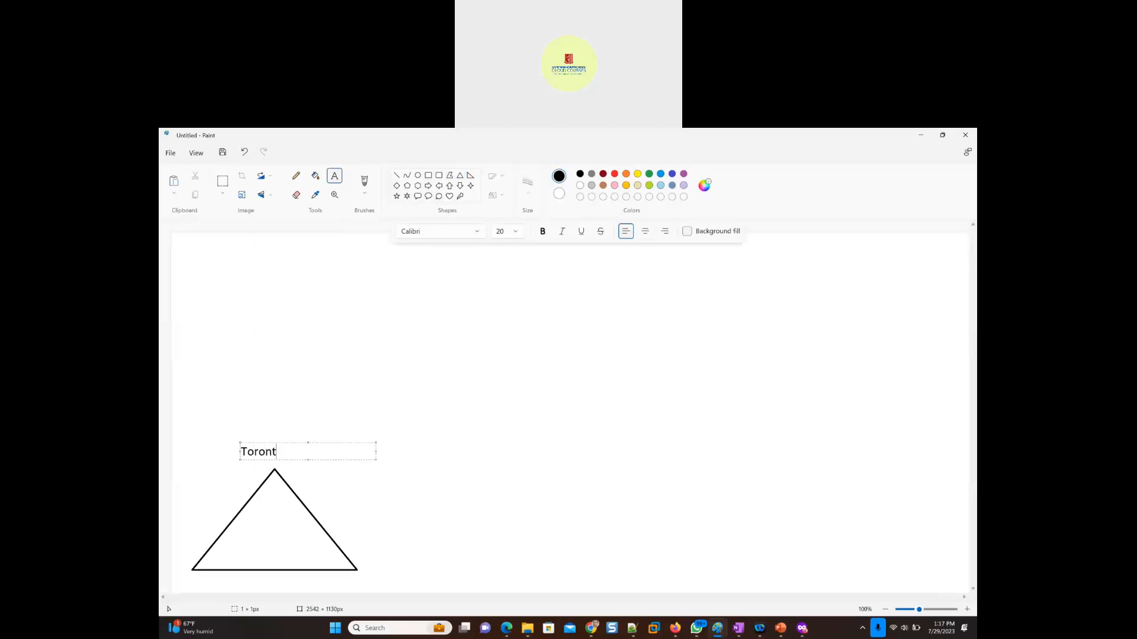
type("o Branch")
left_click(273, 504)
type("On-Prem Exchange")
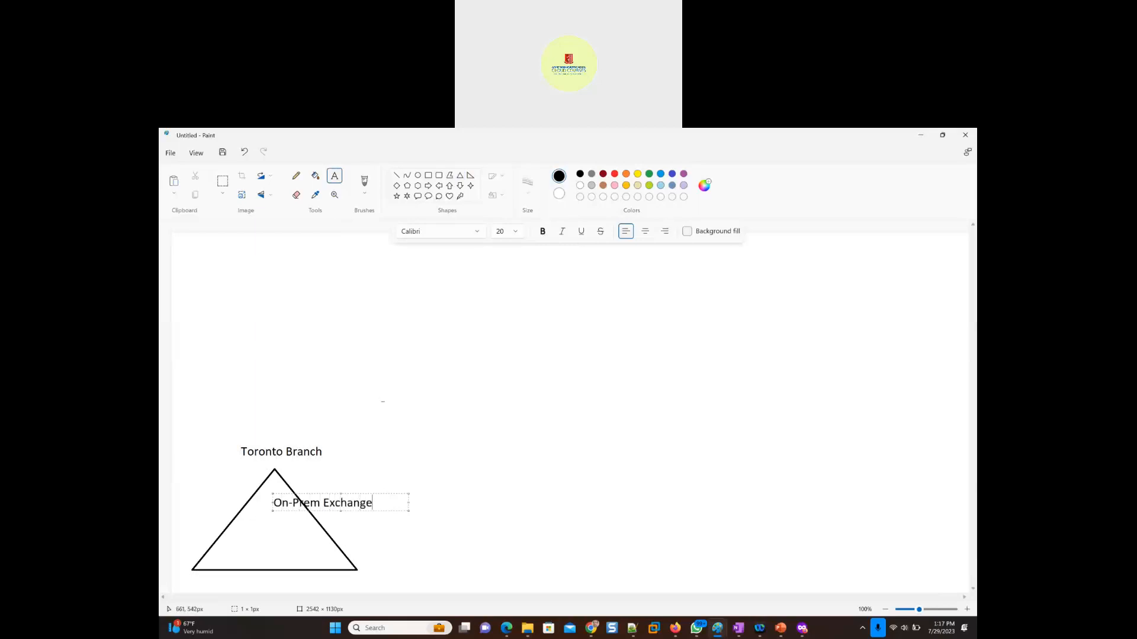
type(" Server")
- Draw two rectangles beside the triangle and paste the copied server photo
left_click(428, 175)
left_click_drag(374, 515, 411, 571)
left_click_drag(418, 514, 456, 570)
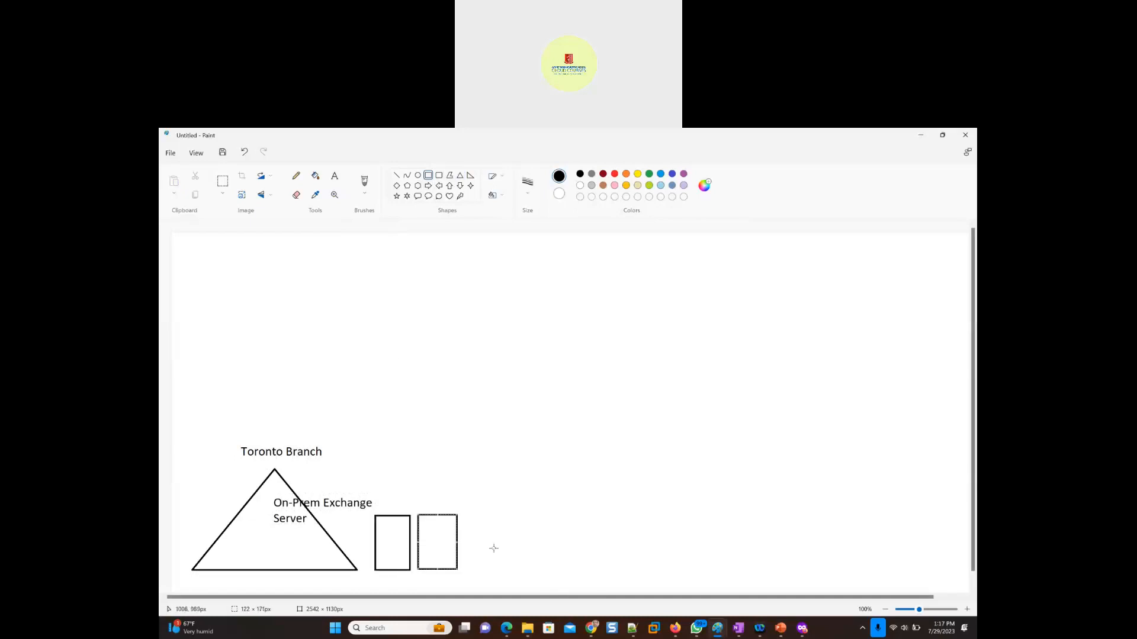
left_click(739, 631)
left_click(169, 462)
left_click(502, 537)
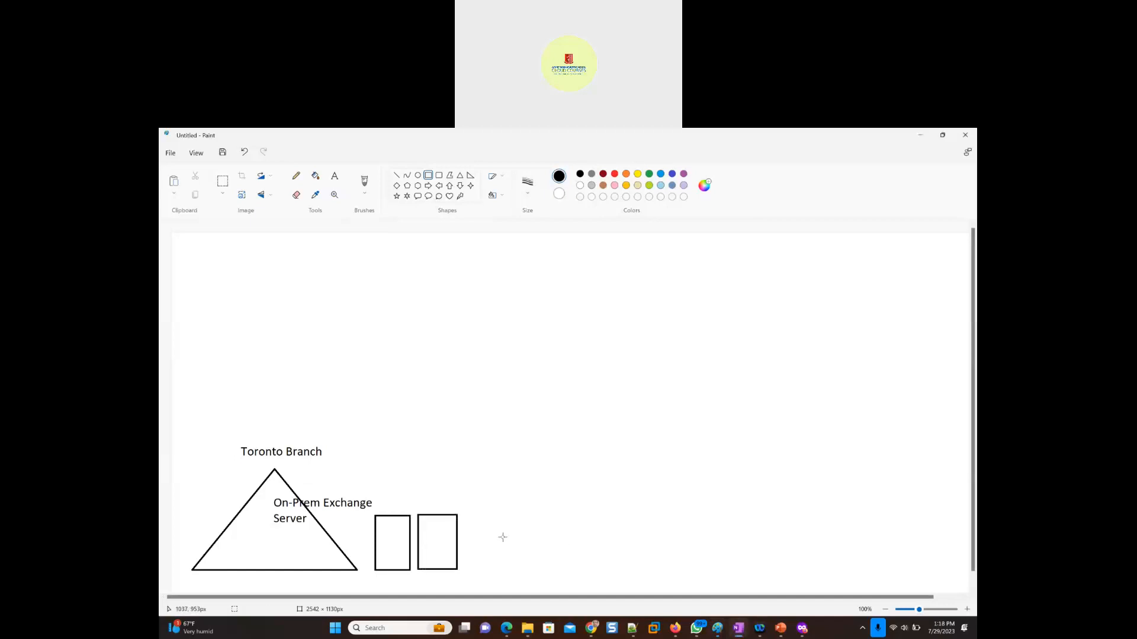
key("ctrl+v")
- Move and shrink the pasted server photo, then undo the paste
left_click_drag(433, 338, 803, 542)
left_click_drag(845, 447, 481, 520)
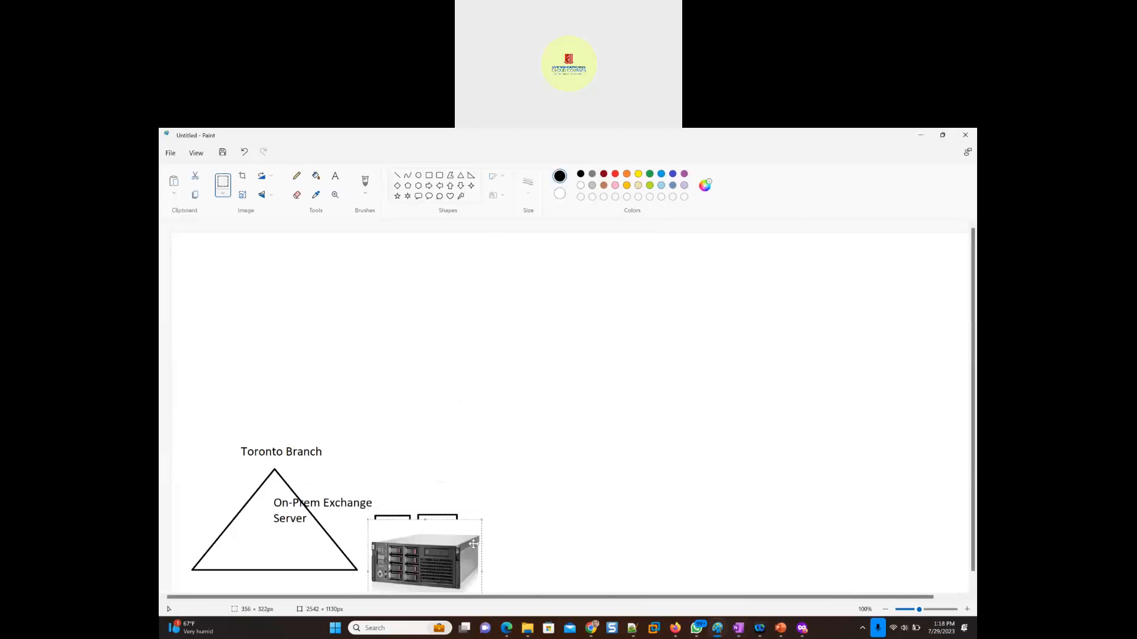
key("ctrl+z")
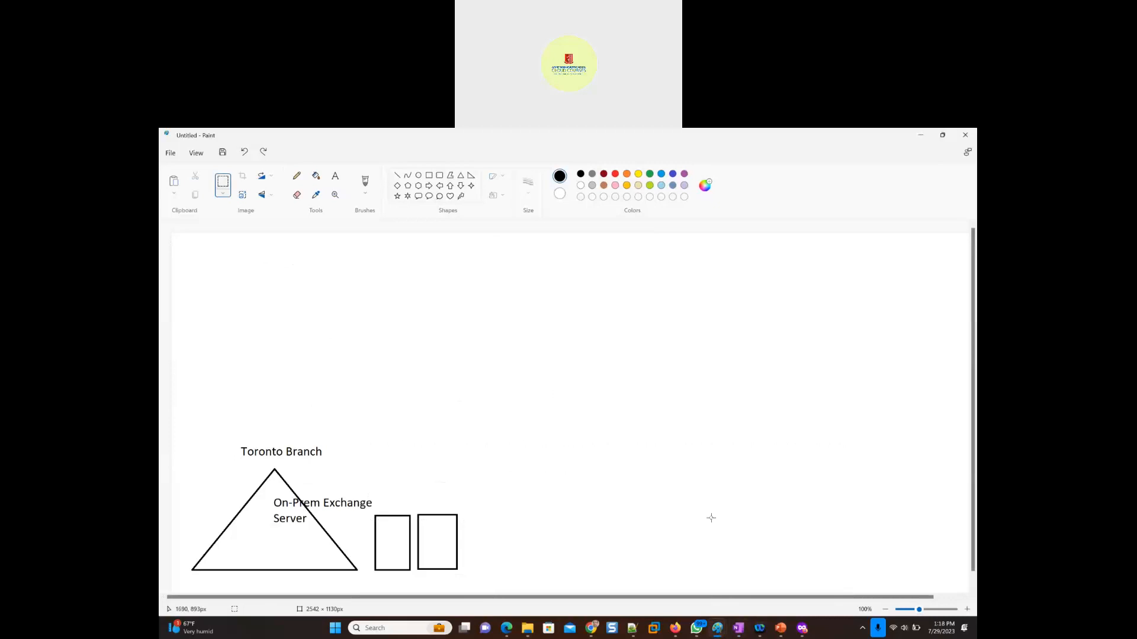
- Re-paste the server photo, size it right of the two rectangles, and start a label above it
key("ctrl+v")
left_click_drag(381, 323, 572, 507)
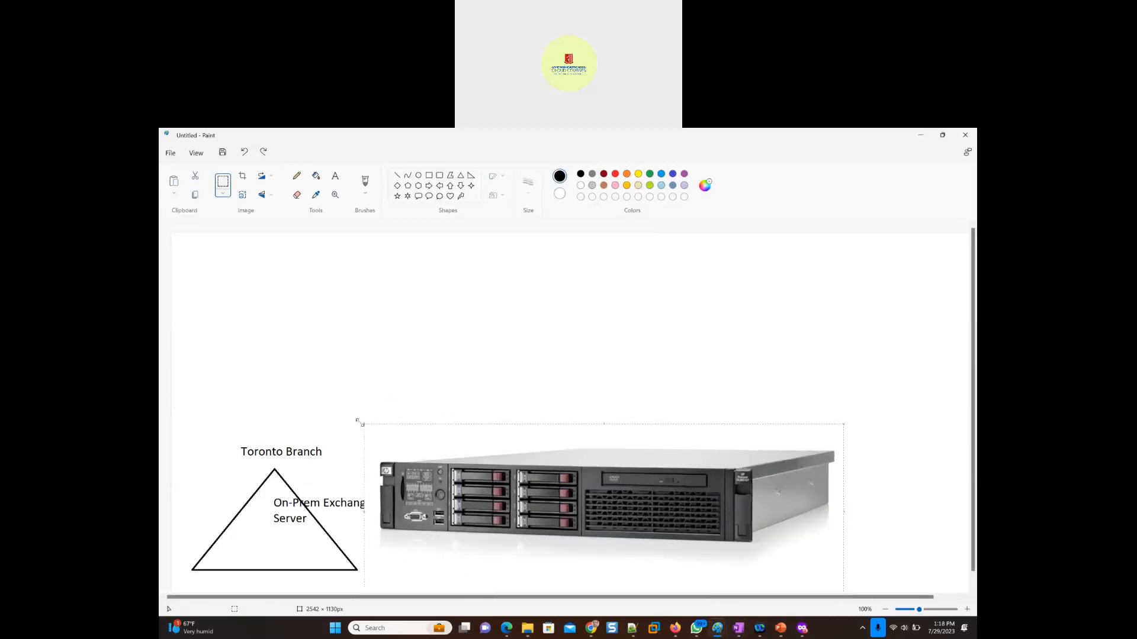
left_click_drag(363, 424, 549, 478)
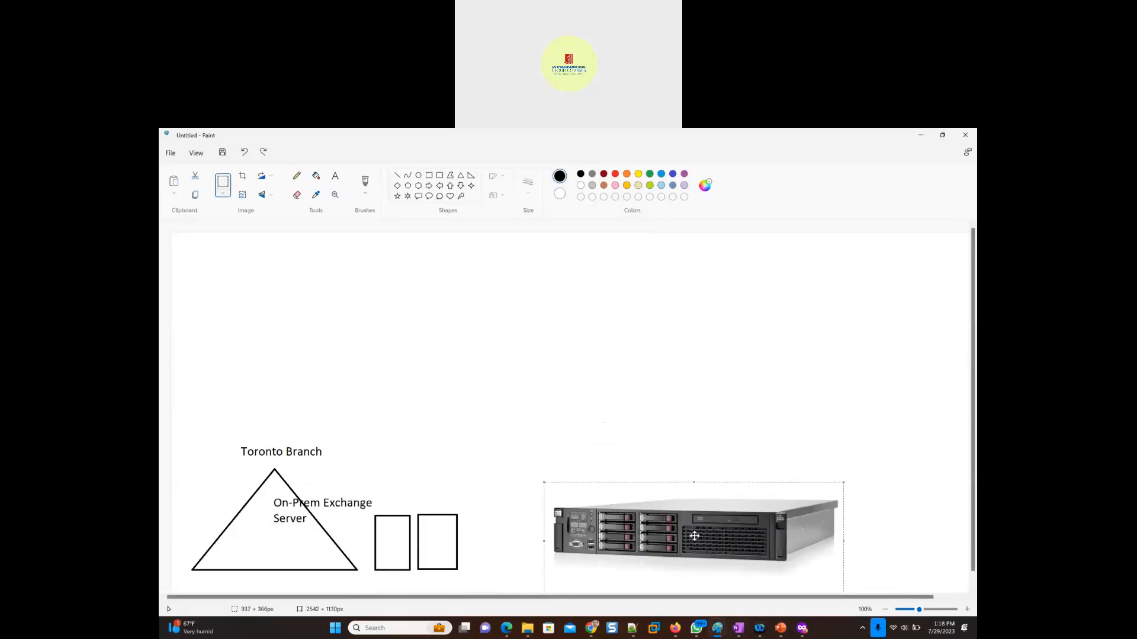
left_click_drag(695, 530, 636, 543)
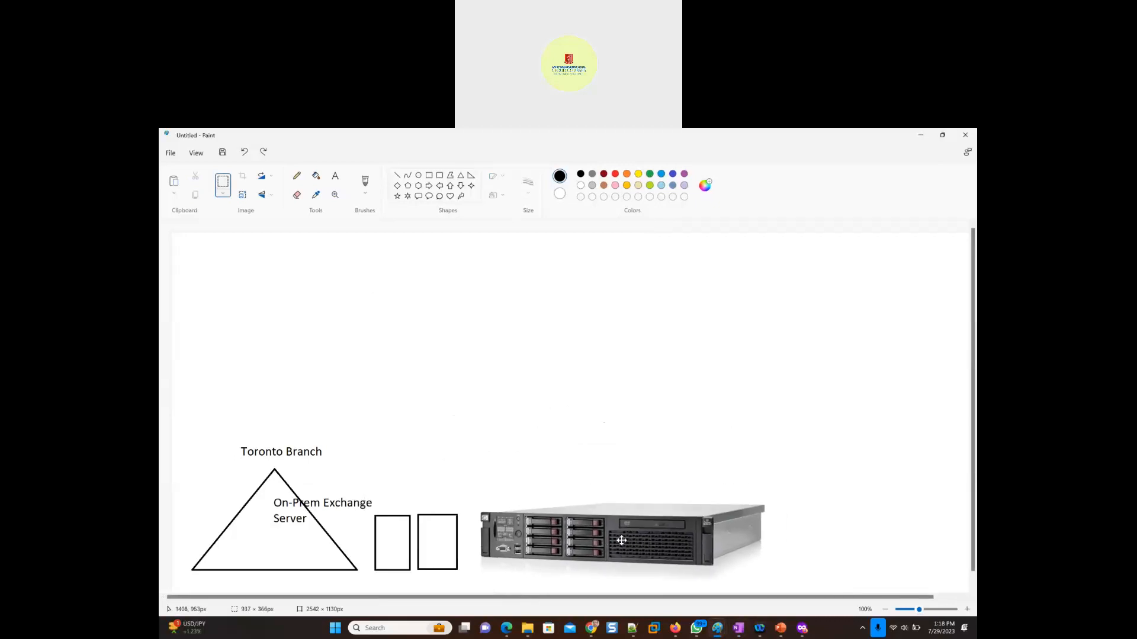
left_click(536, 444)
left_click(335, 176)
left_click(572, 484)
- Label the server photo 'OS' and 'Exchange Server 2013'
type("OS")
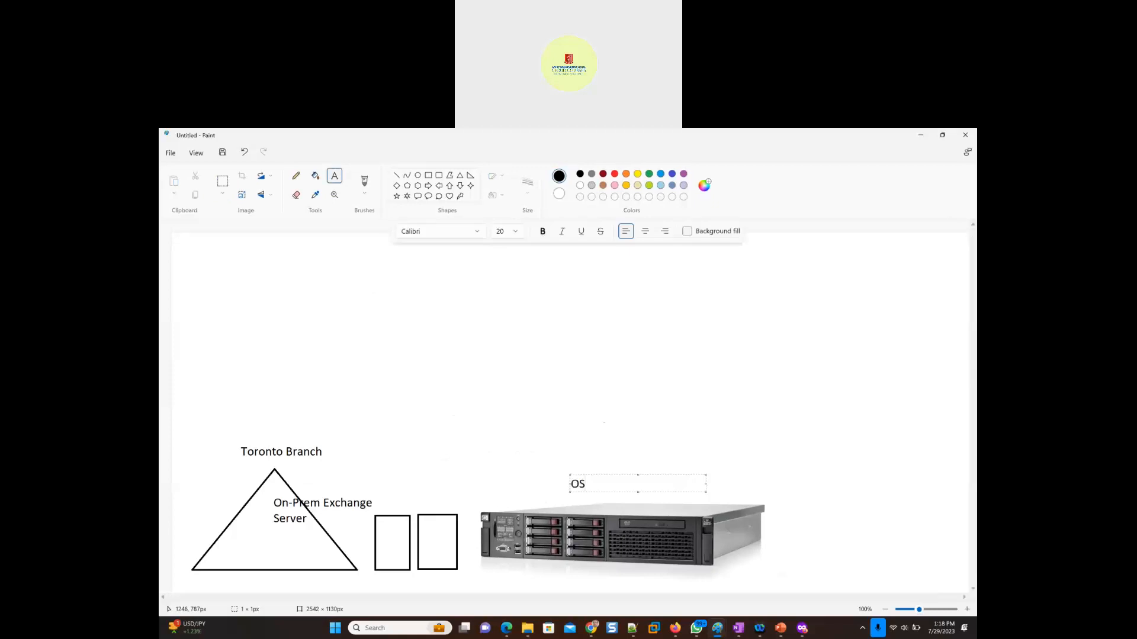
left_click(568, 459)
type("Exchange Ser")
type("ver")
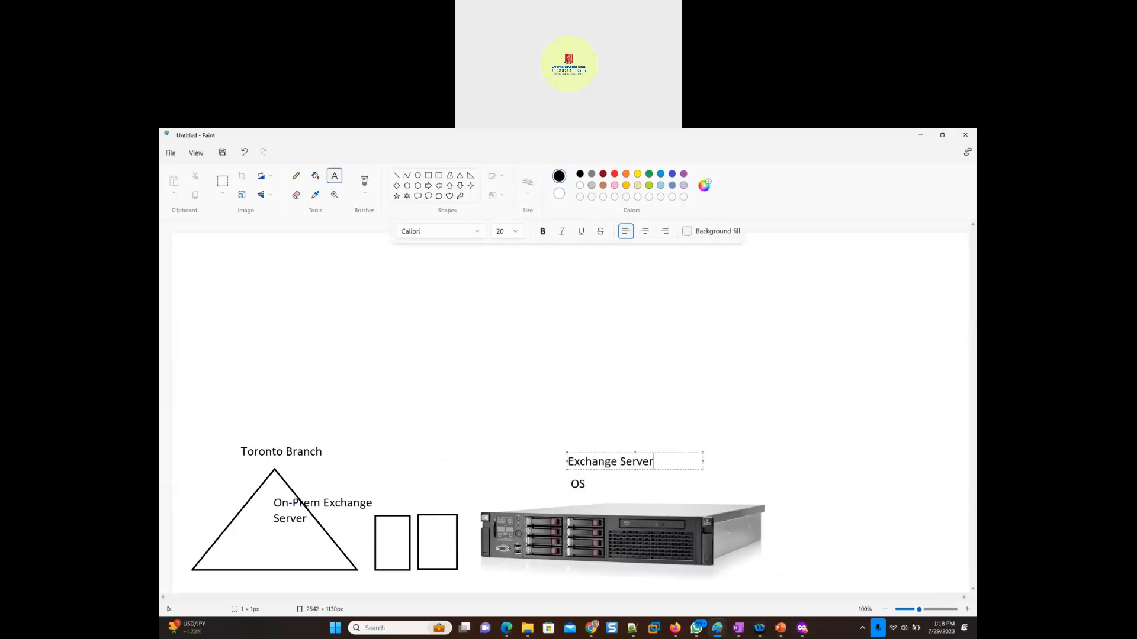
type(" 2013")
left_click(296, 176)
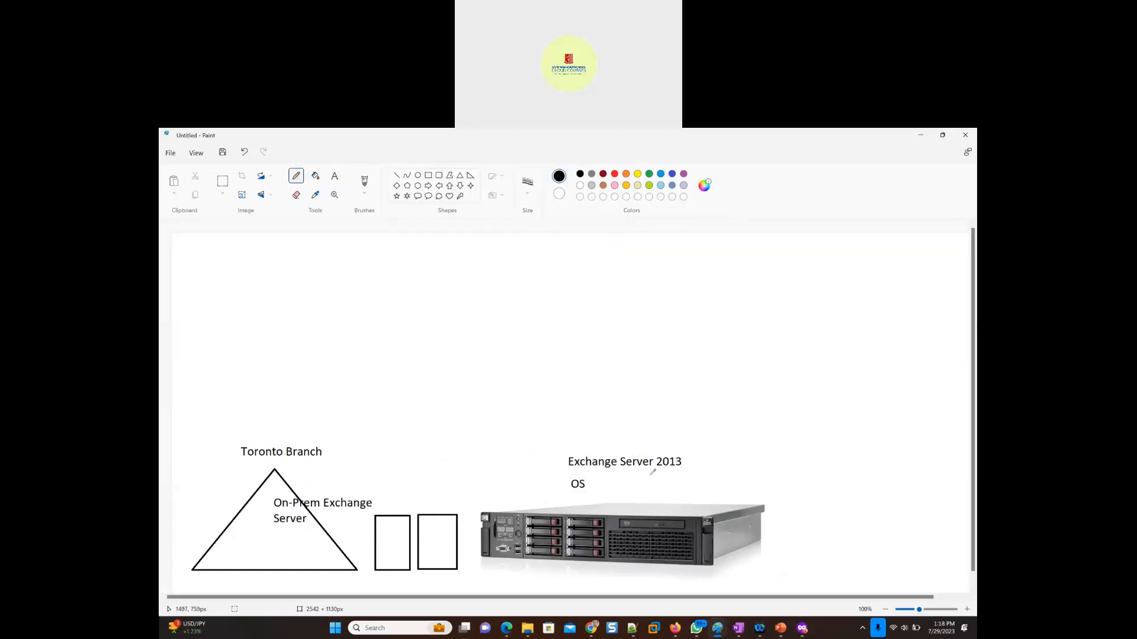
- Draw short dashes under 2013 and a curved line up-right from the server label
mouse_move(643, 475)
left_mouse_down()
mouse_move(650, 495)
mouse_move(664, 482)
left_mouse_up()
left_click_drag(661, 486, 667, 494)
left_click_drag(664, 502, 666, 502)
left_click_drag(671, 443, 767, 396)
- Add purple 'Inbound Connector' and 'Outbound Connector' labels beside the curve
left_click(335, 175)
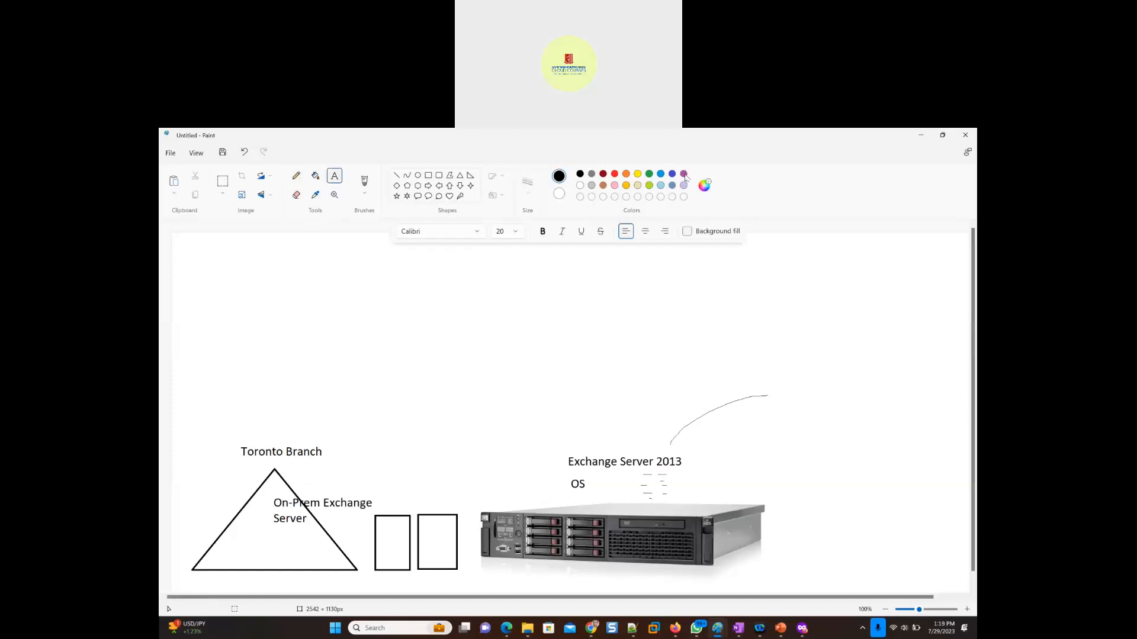
left_click(683, 174)
left_click(723, 380)
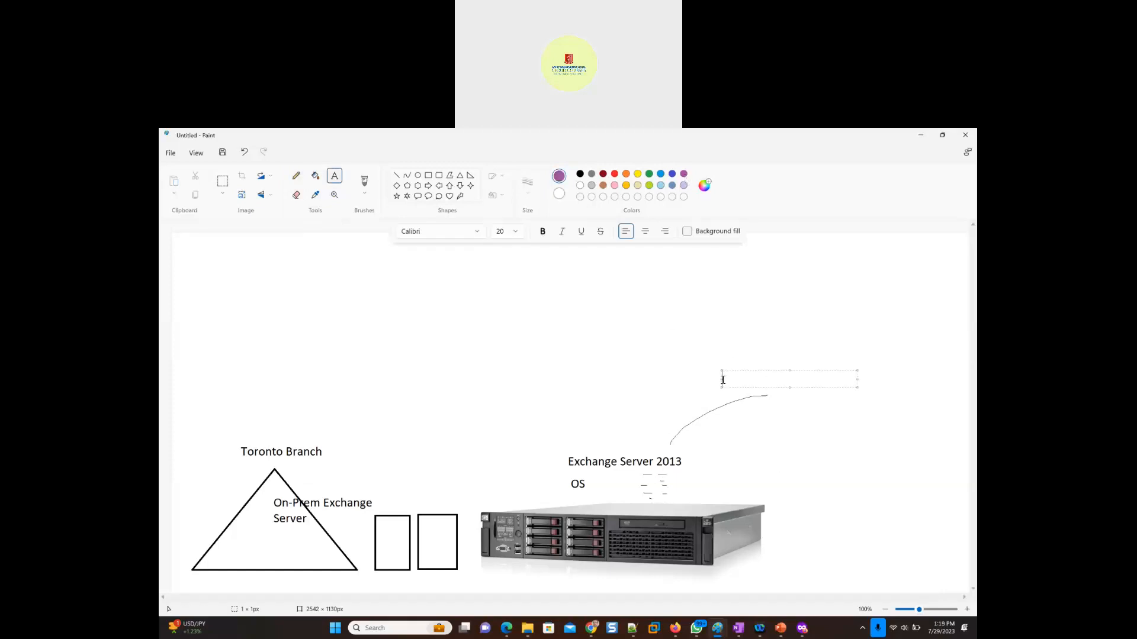
type("Inbound Connector")
key("Return")
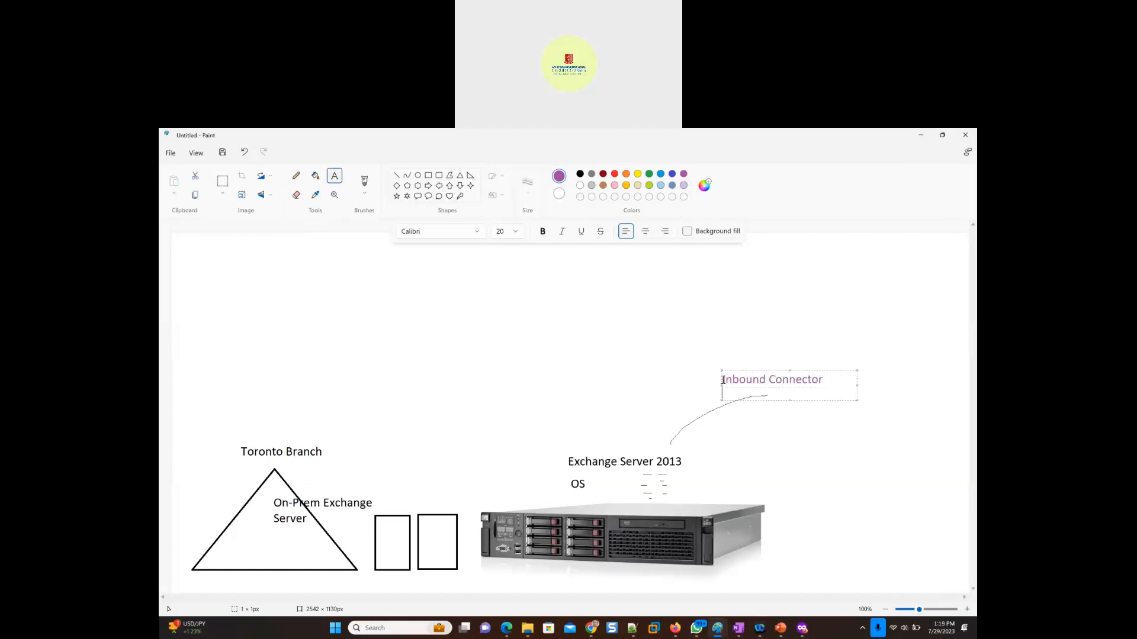
type("Outbound Connector")
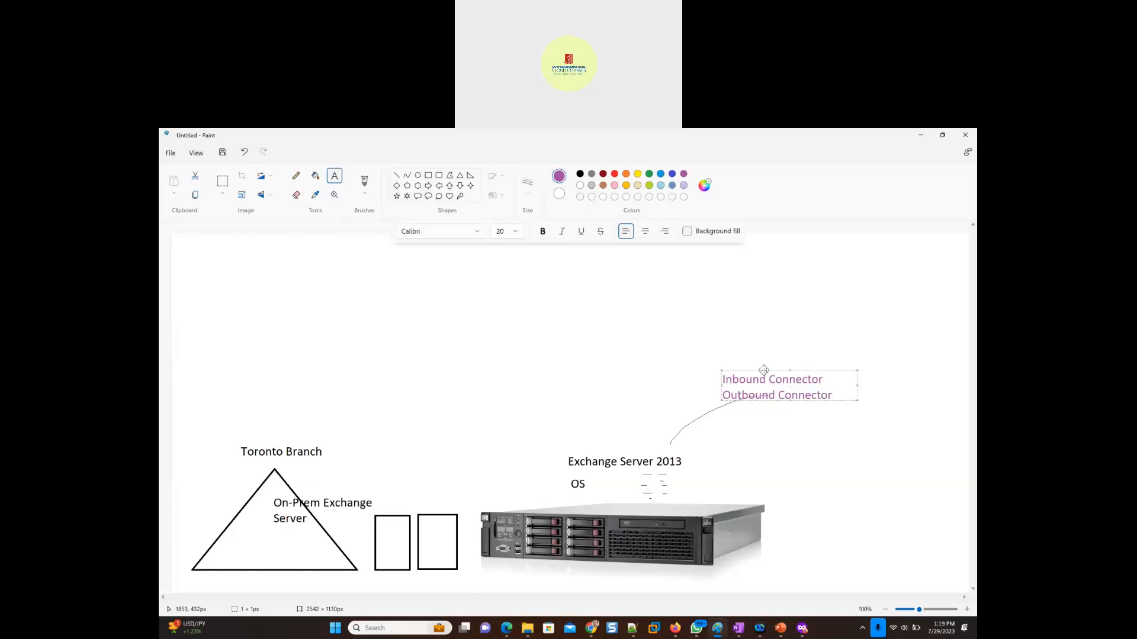
left_click_drag(763, 370, 724, 422)
left_click(296, 176)
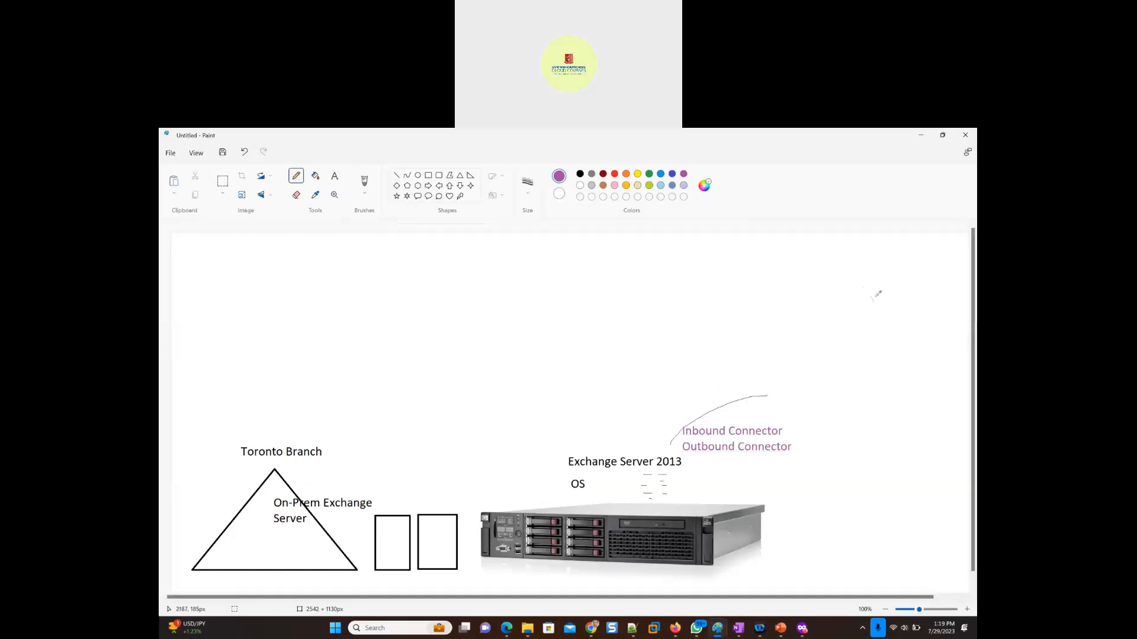
- Hand-write 'internet' at upper right with curved arrows linking it, the connectors and Exchange Server 2013
left_click_drag(890, 289, 869, 270)
mouse_move(878, 274)
left_mouse_down()
mouse_move(869, 279)
mouse_move(903, 286)
left_mouse_up()
mouse_move(901, 265)
left_mouse_down()
mouse_move(899, 279)
mouse_move(927, 264)
left_mouse_up()
left_click_drag(918, 254, 911, 260)
mouse_move(909, 299)
left_mouse_down()
mouse_move(912, 313)
mouse_move(800, 415)
left_mouse_up()
mouse_move(679, 428)
left_mouse_down()
mouse_move(648, 428)
mouse_move(638, 452)
mouse_move(656, 438)
mouse_move(678, 445)
left_mouse_up()
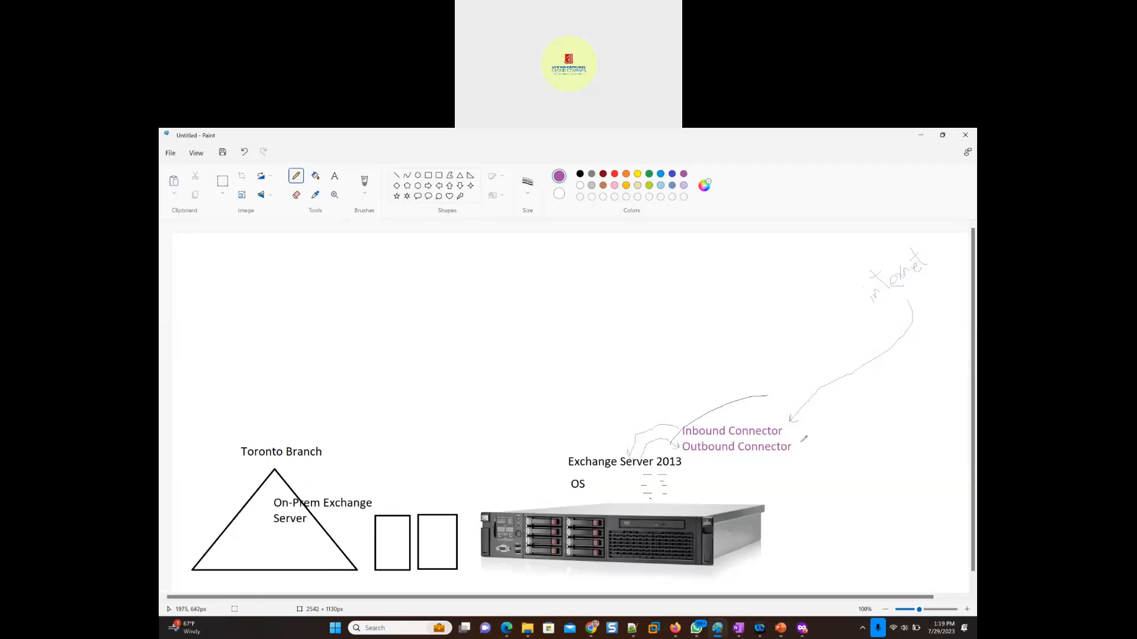
mouse_move(803, 439)
left_mouse_down()
mouse_move(920, 347)
mouse_move(937, 305)
mouse_move(922, 297)
mouse_move(933, 293)
left_mouse_up()
- Hand-write 'SMTP 25, 110' above the connector labels
mouse_move(690, 350)
left_mouse_down()
mouse_move(671, 349)
mouse_move(705, 367)
mouse_move(751, 337)
mouse_move(749, 353)
mouse_move(770, 327)
mouse_move(774, 335)
left_mouse_up()
left_click_drag(747, 373, 773, 385)
left_click_drag(811, 352, 822, 362)
left_click_drag(826, 345, 839, 349)
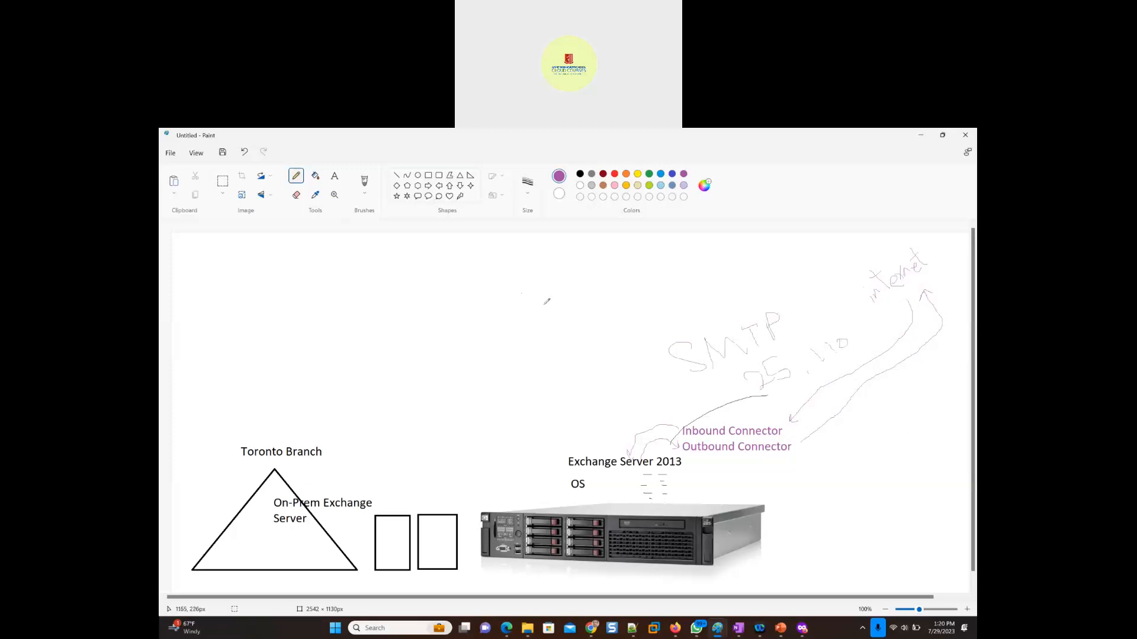
key("alt+Tab")
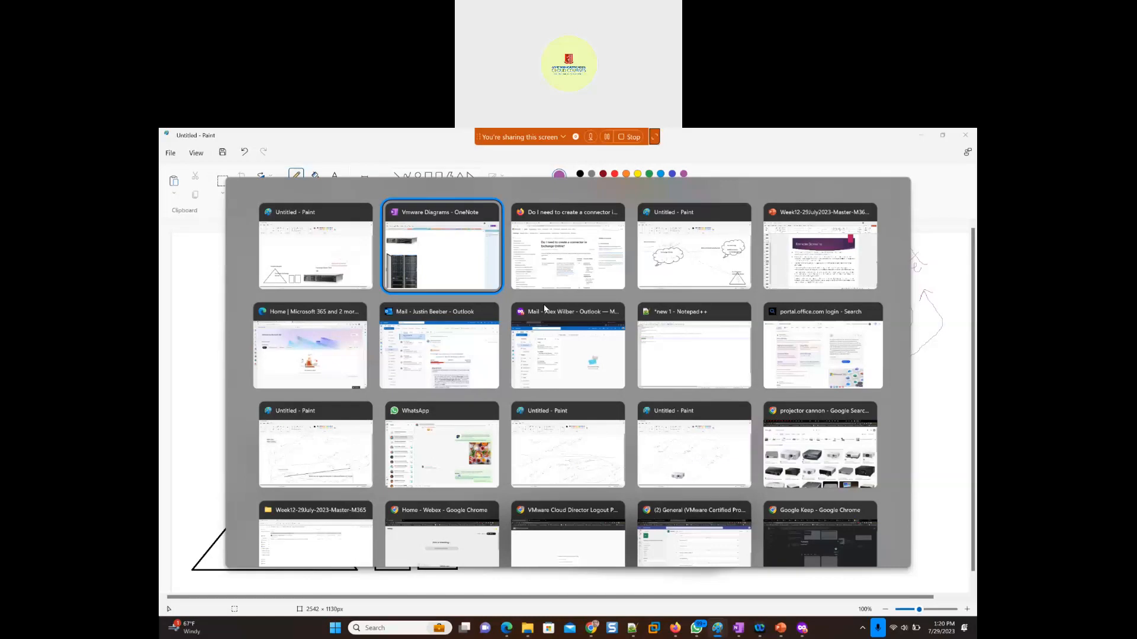
- Draw a black-outlined thought-cloud callout at the top left of the diagram
key("Escape")
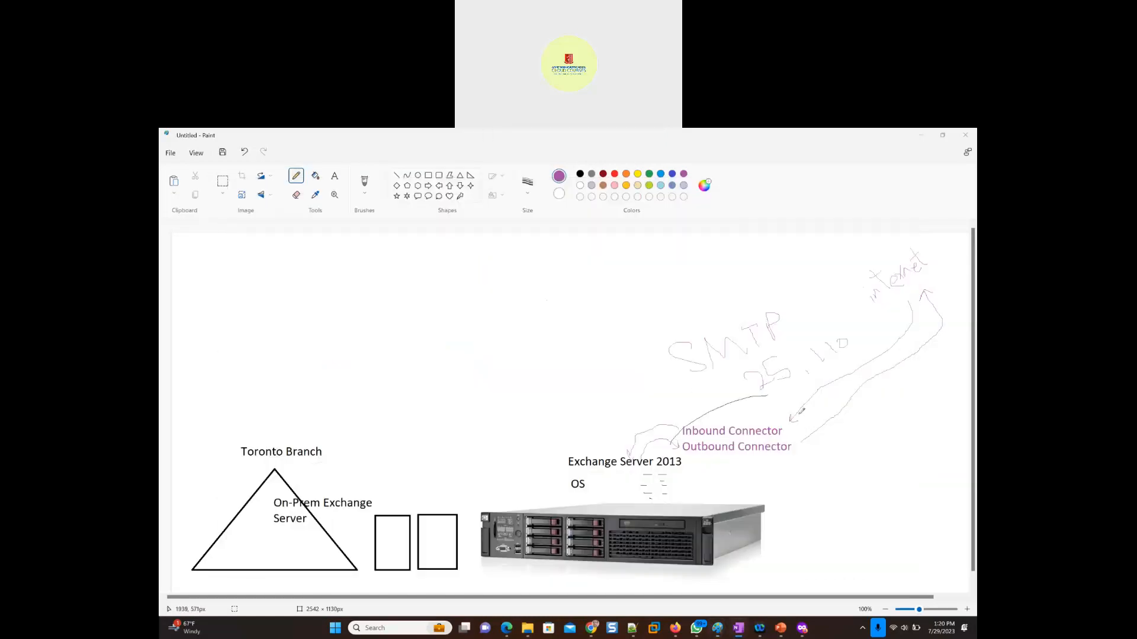
key("alt+Tab")
left_click(439, 196)
mouse_move(230, 247)
left_mouse_down()
mouse_move(471, 383)
mouse_move(497, 385)
left_mouse_up()
left_click(580, 173)
- Write 'Exchange online already has a inbound / outbound email flow' inside the cloud
left_click(540, 270)
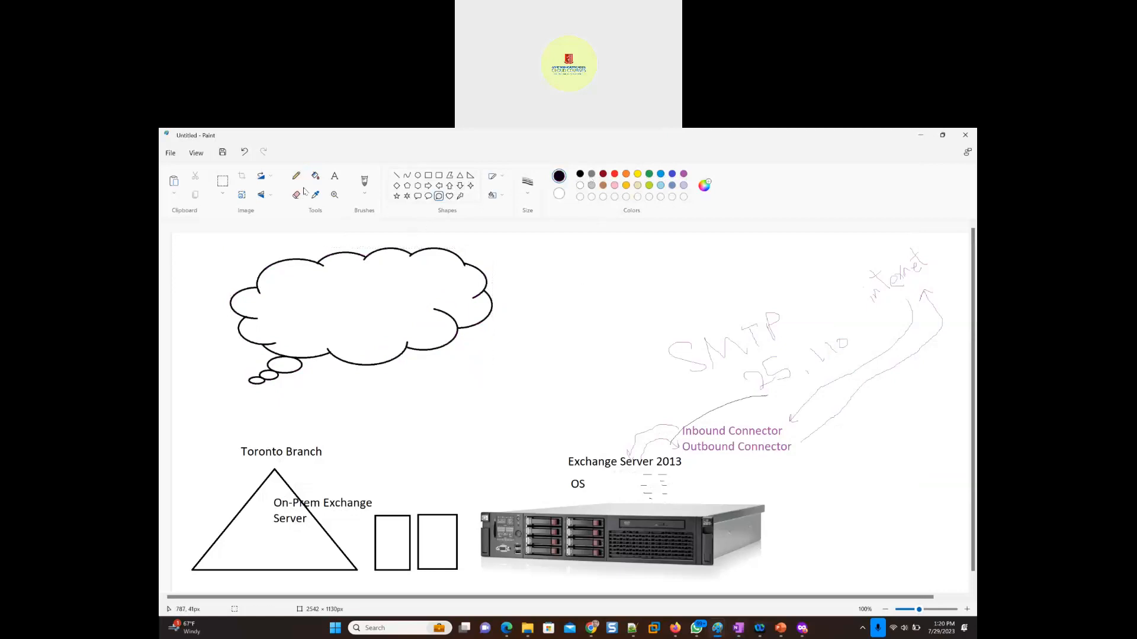
left_click(334, 176)
left_click(316, 290)
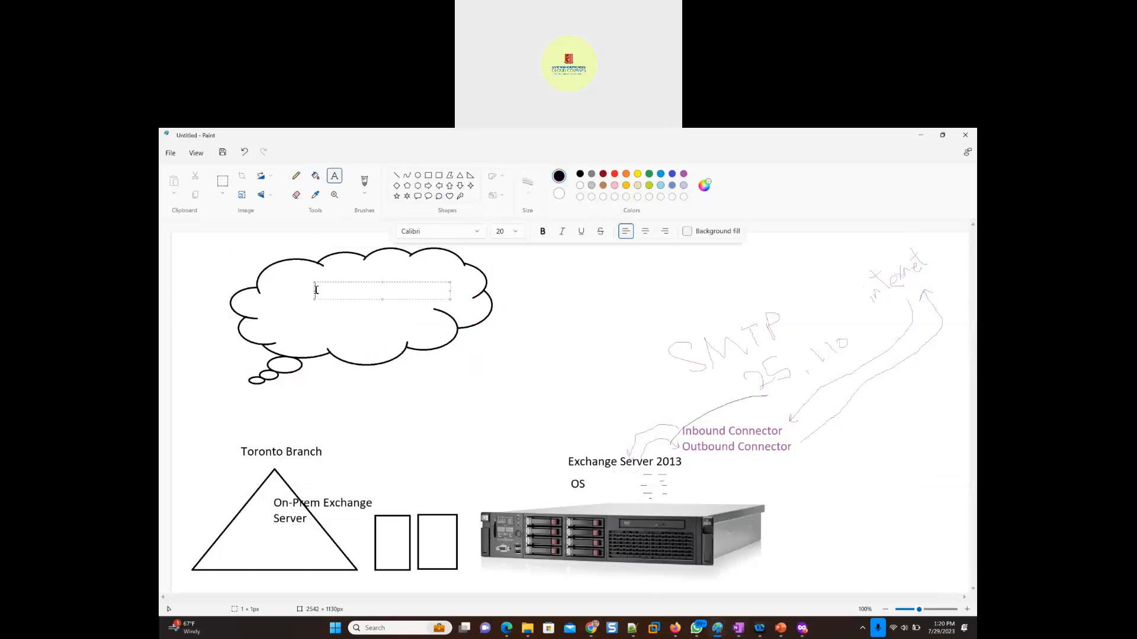
type("Exchange online alrea")
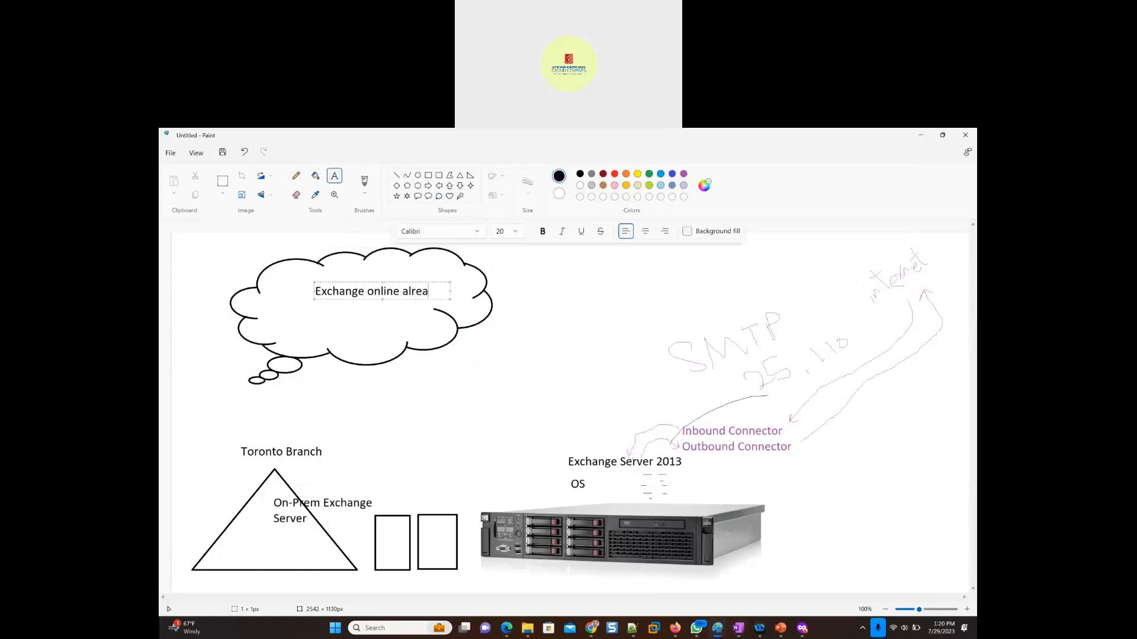
type("dy has a inbound")
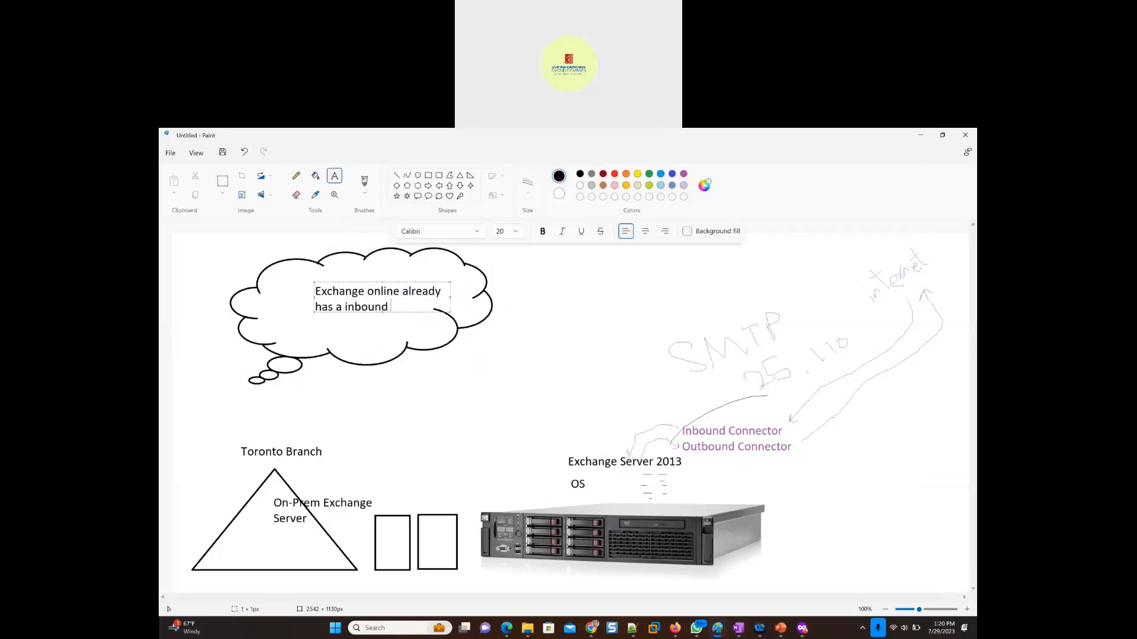
type(" / outbou")
type("nd email fl")
type("ow")
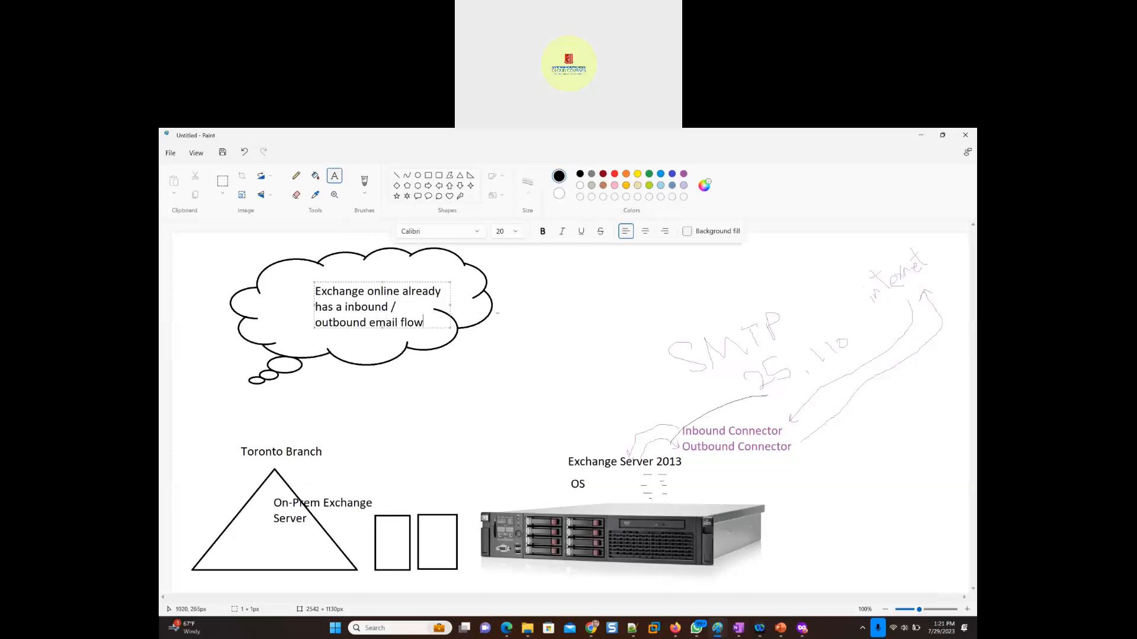
left_click(532, 328)
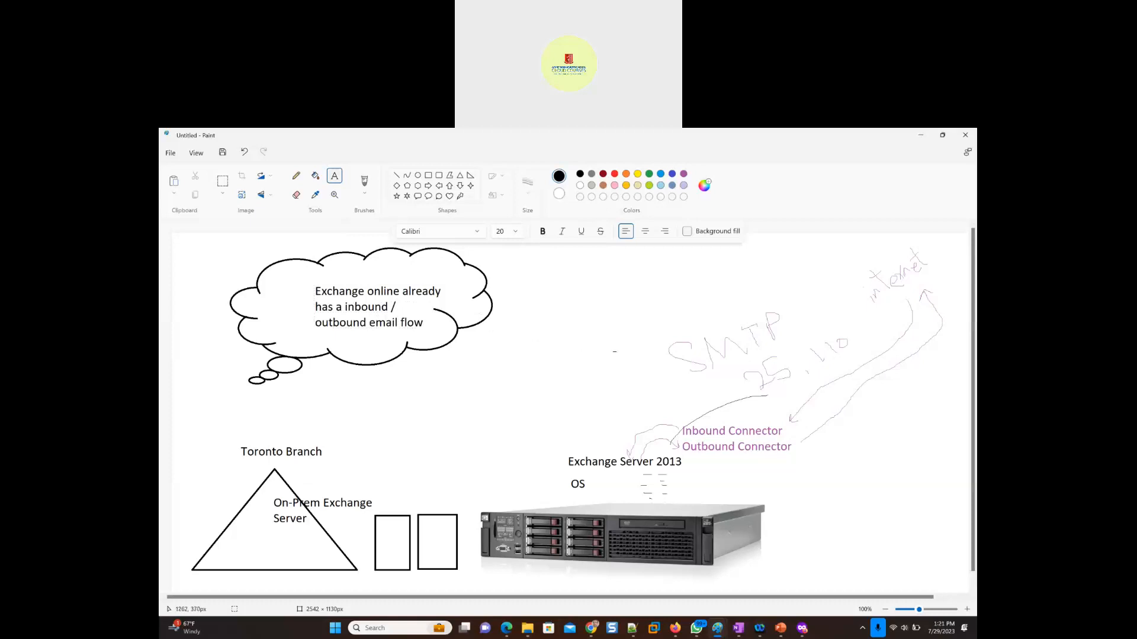
key("alt+Tab")
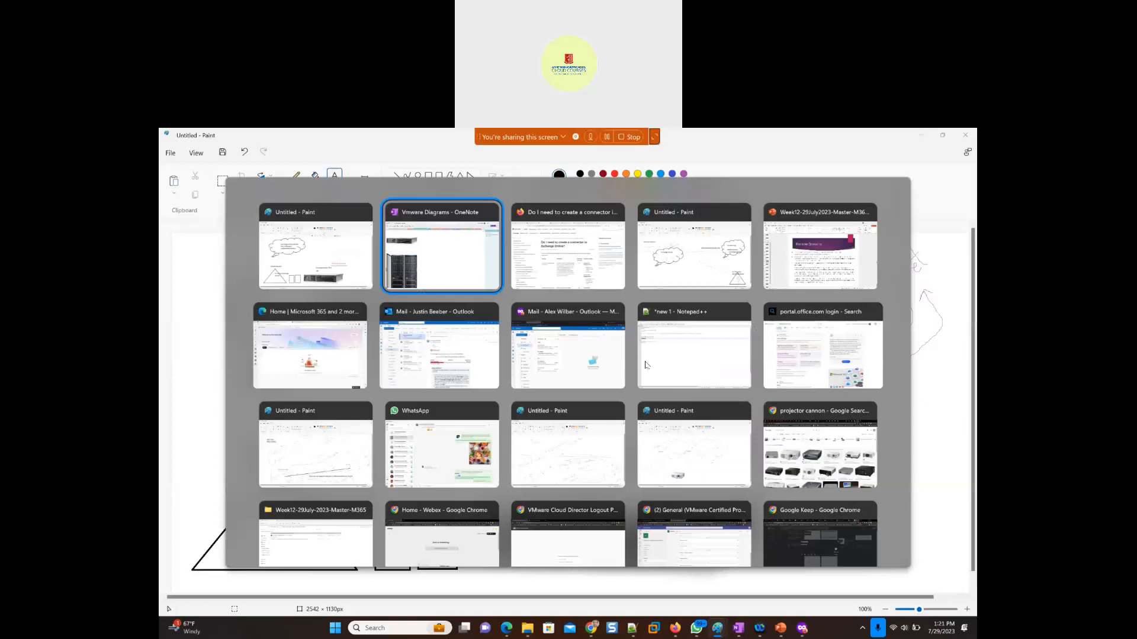
- Bring up the connector article and highlight the standalone EOP scenario and 'Exchange Online Protection'
key("alt+Tab")
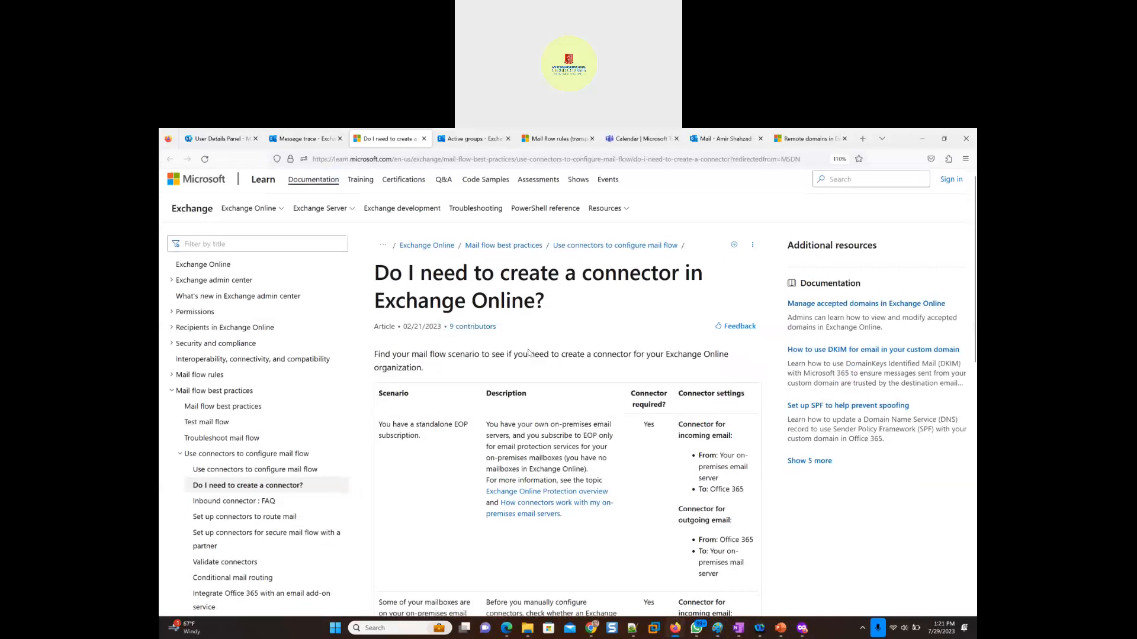
scroll(529, 349, "down", 2)
scroll(529, 350, "up", 1)
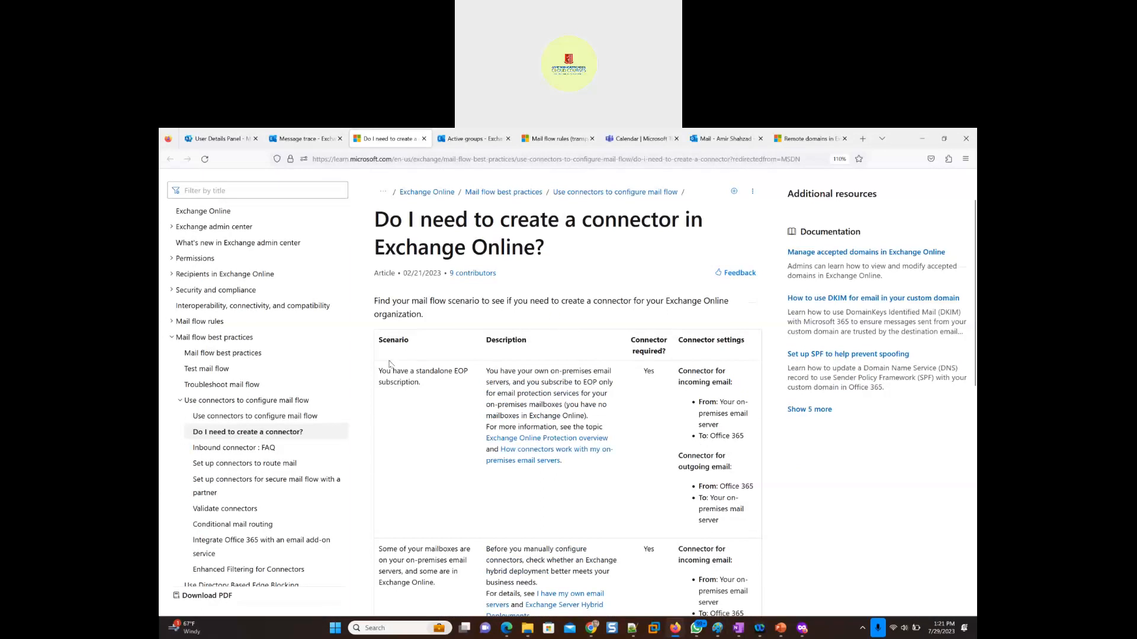
left_click_drag(383, 368, 438, 388)
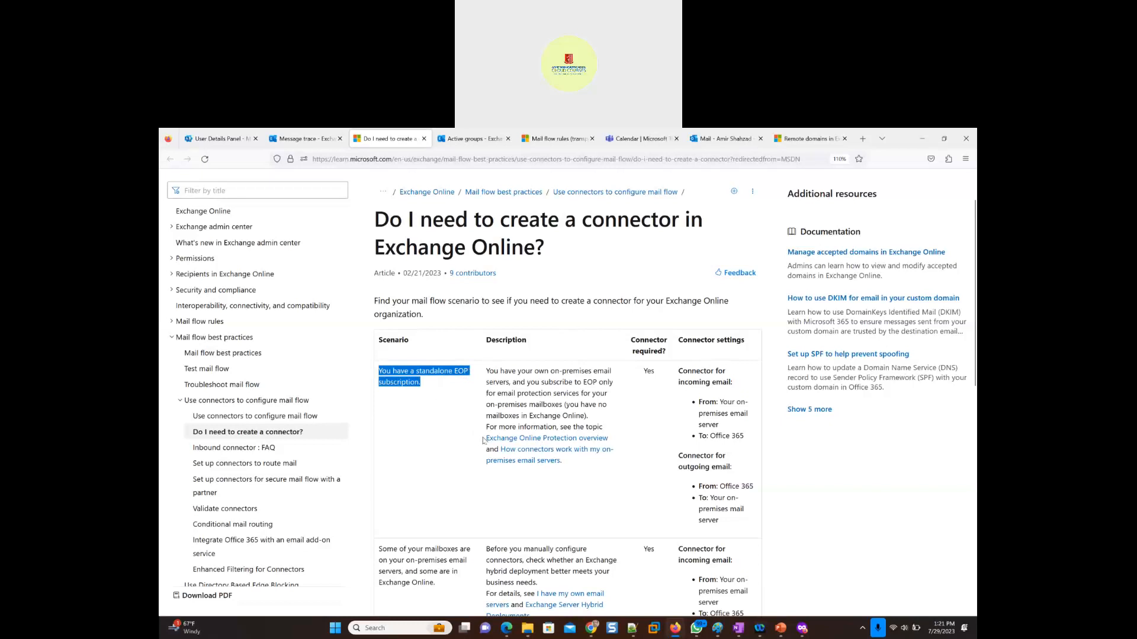
left_click(515, 444)
left_click_drag(515, 445, 577, 439)
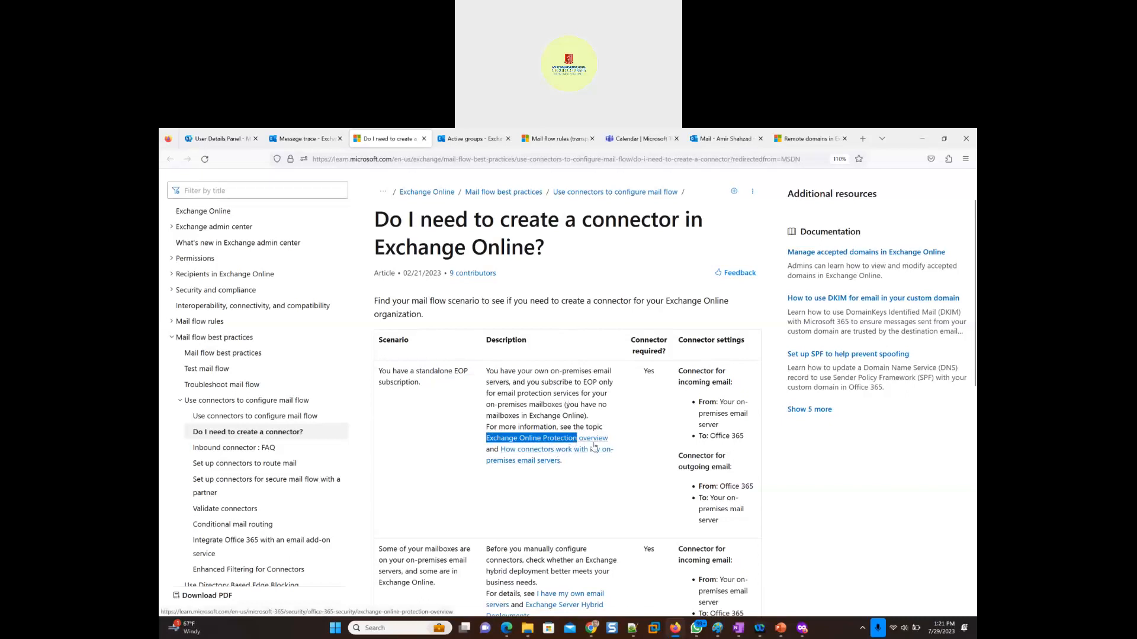
- Open the 'How connectors work with my on-premises email servers' link in a new tab
left_click(583, 444)
left_click(583, 441)
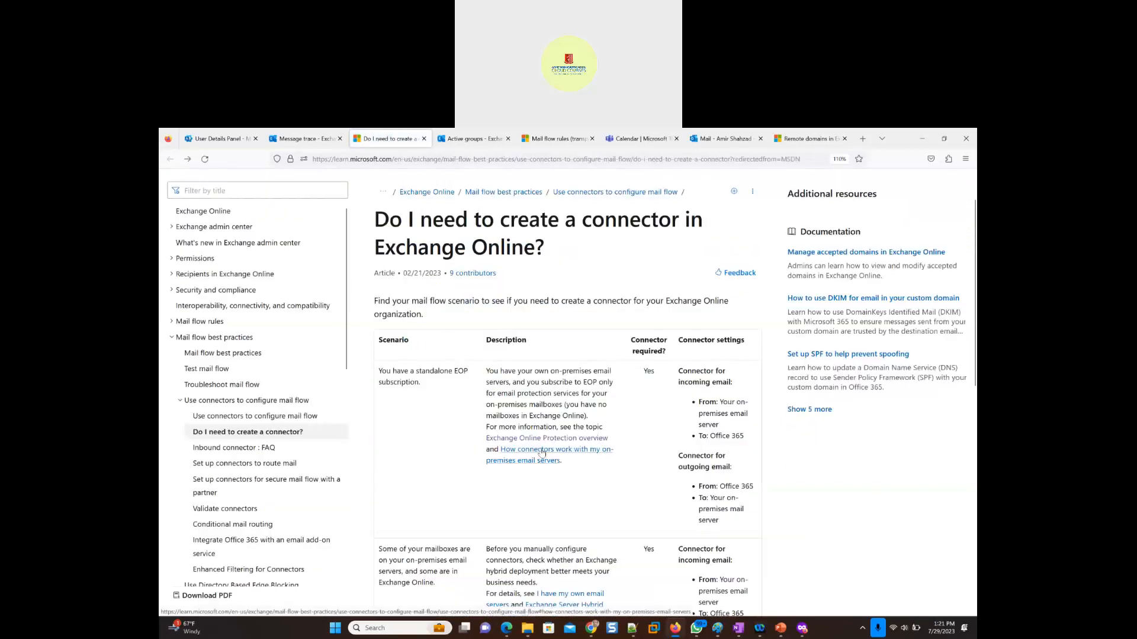
right_click(541, 453)
left_click(575, 460)
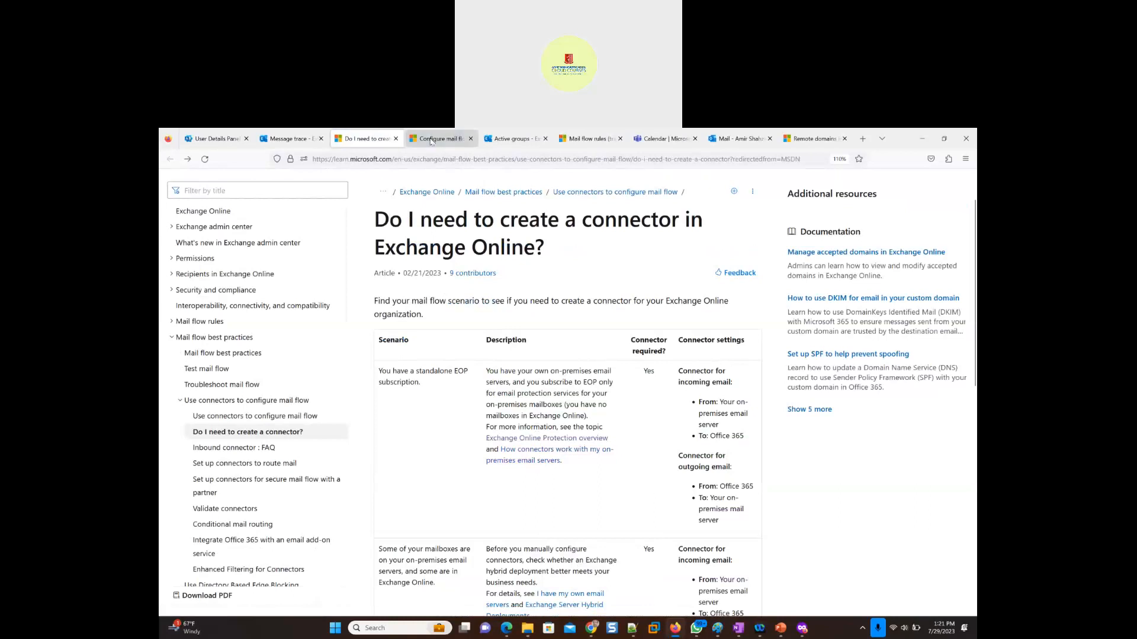
- View the connectors mail flow diagram on the Configure mail flow tab, then return to Paint
left_click(441, 138)
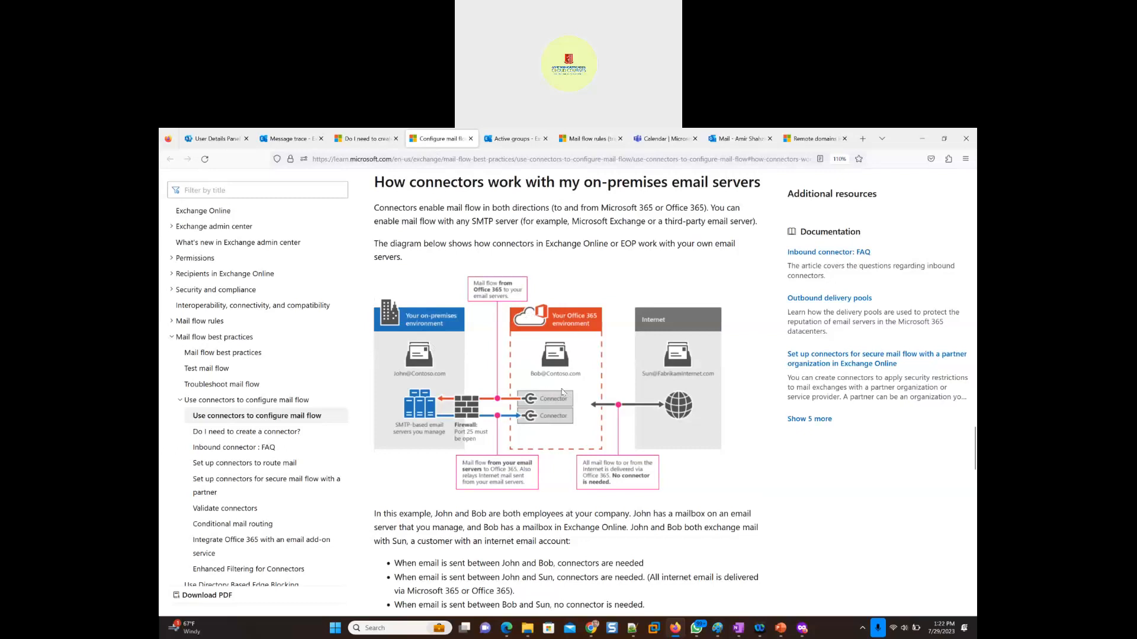
key("alt+Tab")
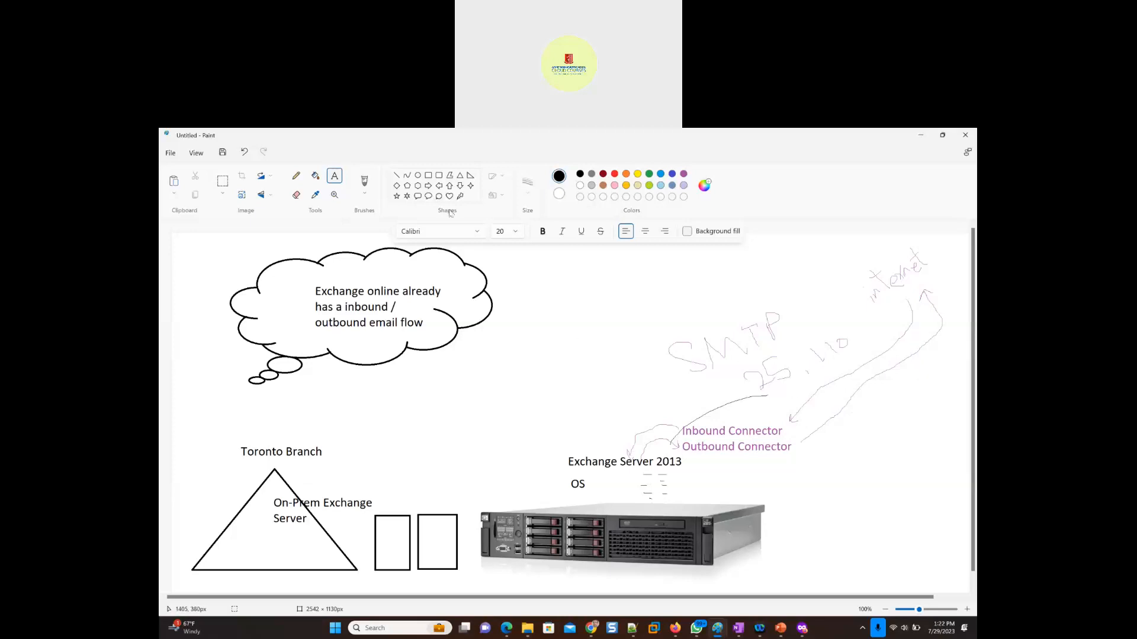
- Type a blue note right of the cloud: 'EOP - Exchange Online Protection (Anti-Spam, Anti-Virus, Anti'
left_click(296, 176)
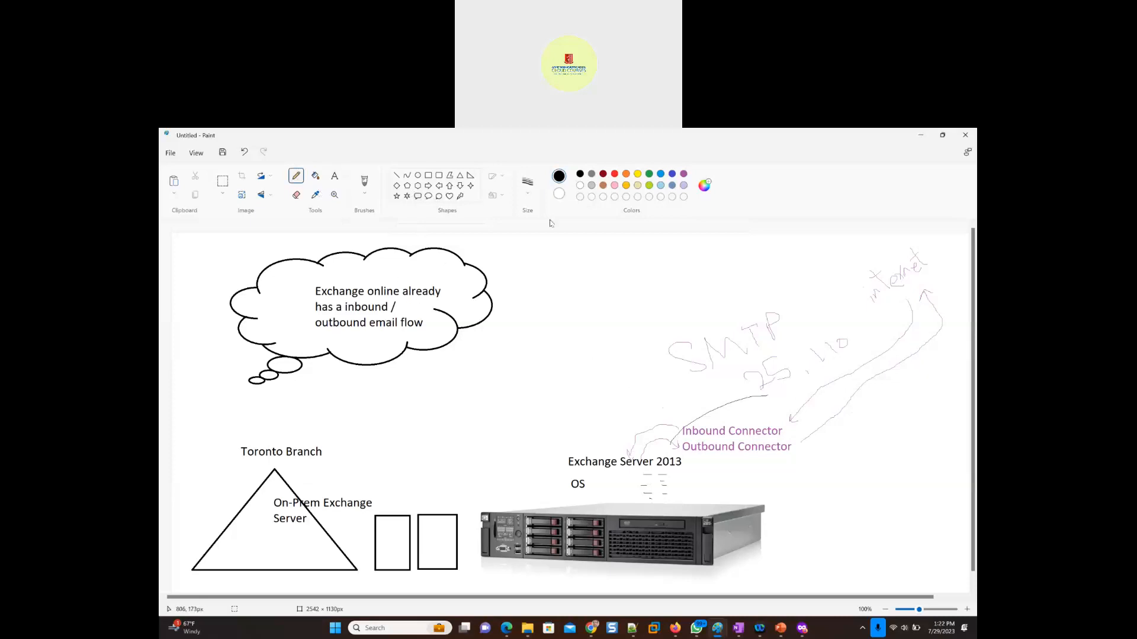
left_click(672, 174)
left_click(447, 276)
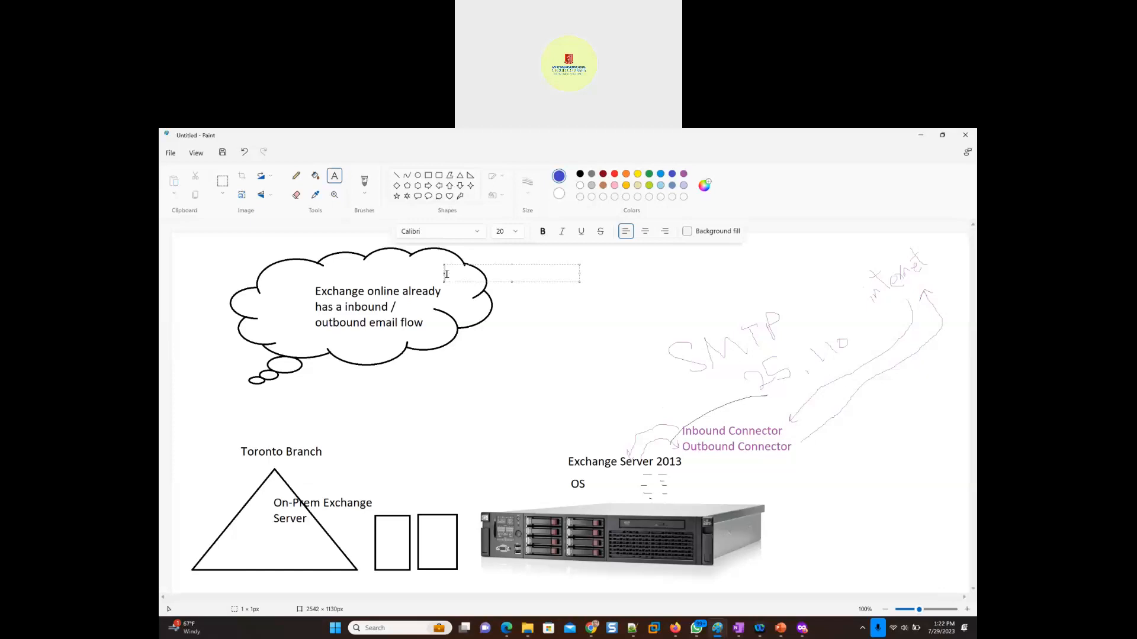
type("EOP")
key("Return")
type("-")
type("Exchange Online Protec")
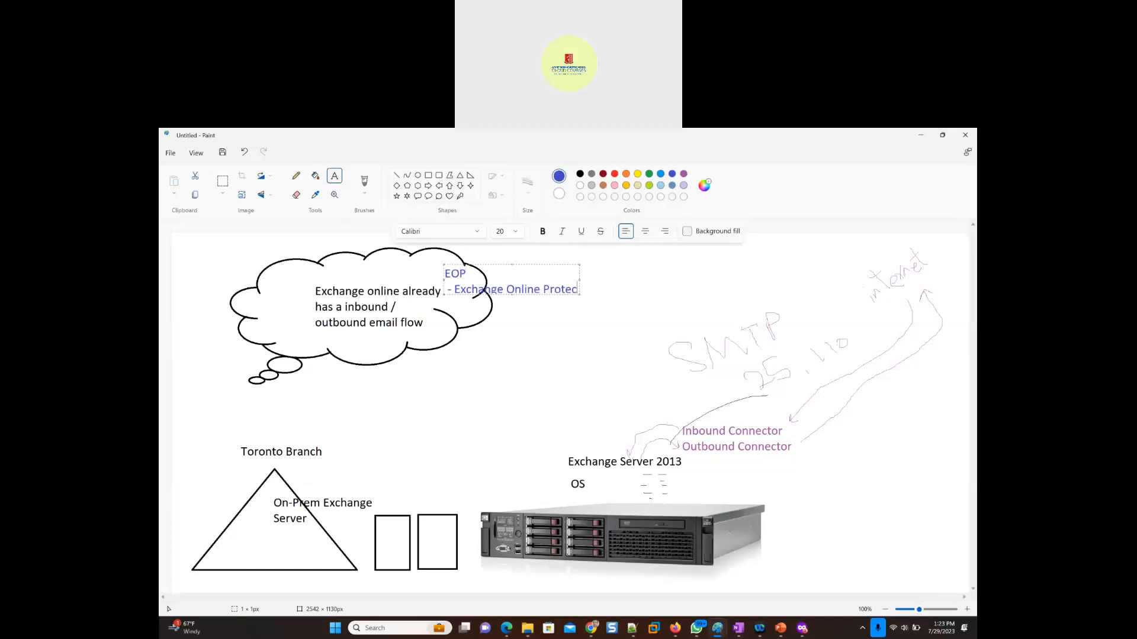
type("tion")
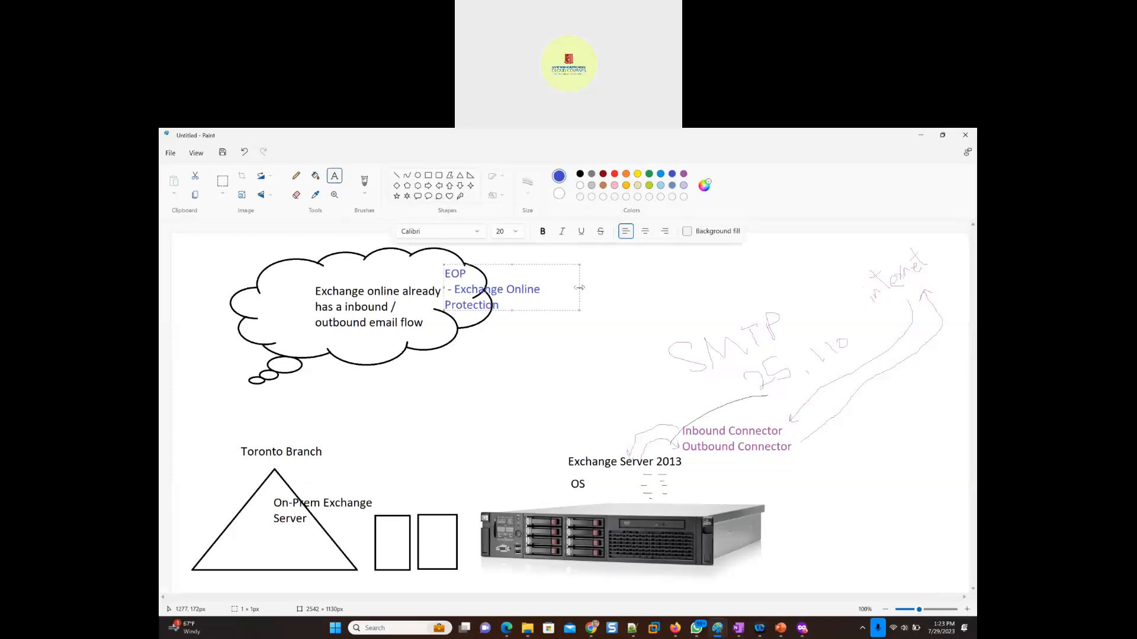
left_click_drag(579, 287, 773, 288)
type("(Anti-Spam, Anti-Virus, A")
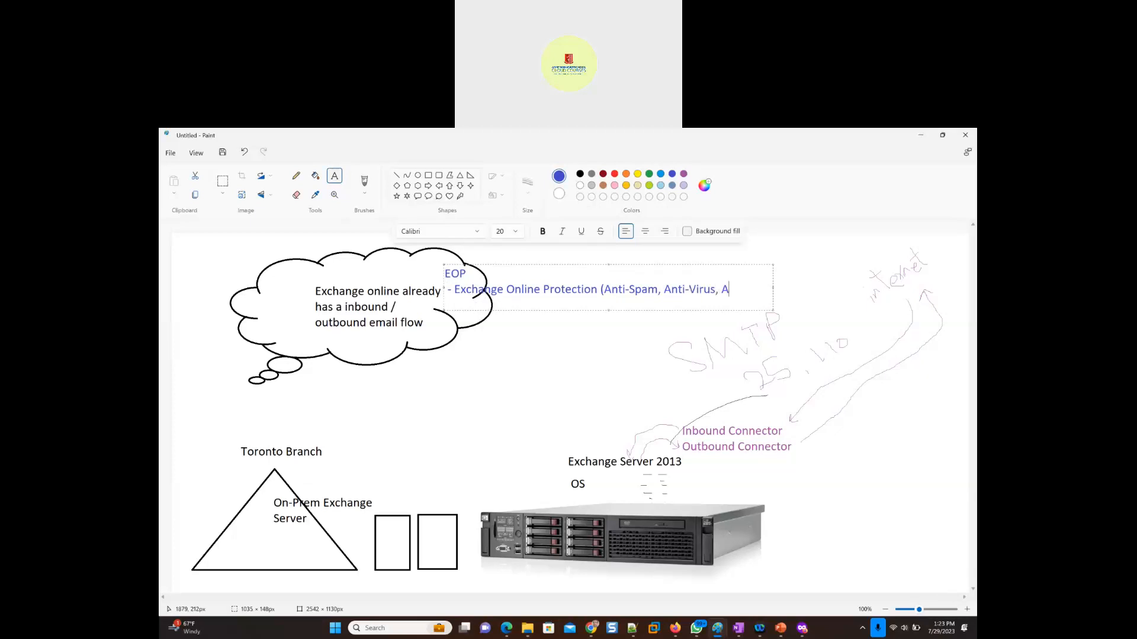
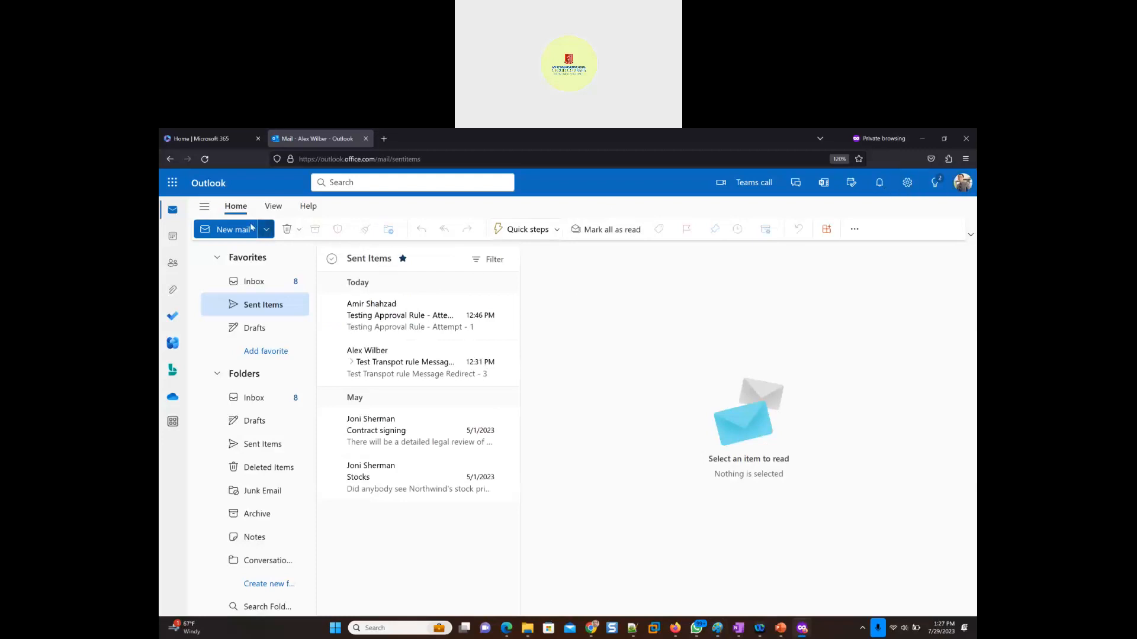
- Start a new email and add the matching directory contact as the To recipient
left_click(224, 233)
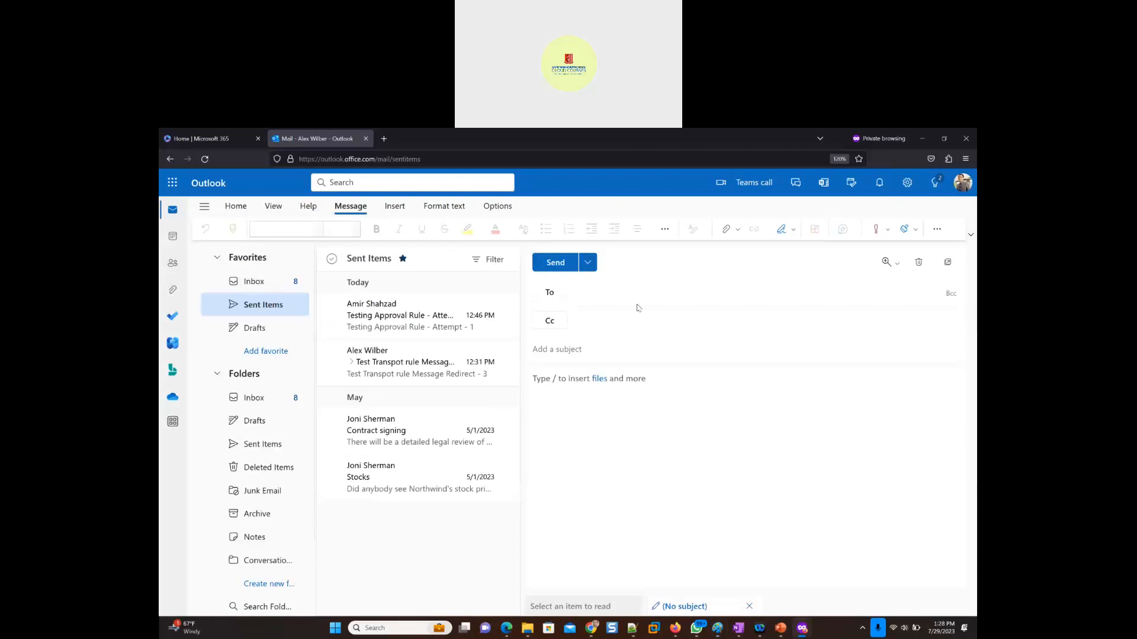
type("amir")
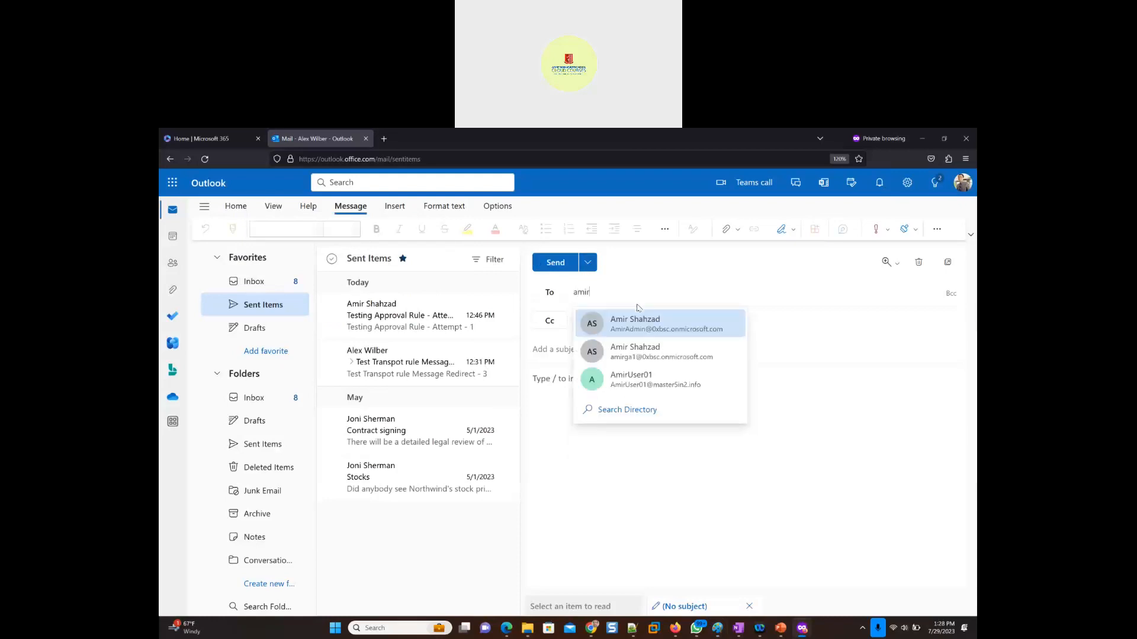
type("admin")
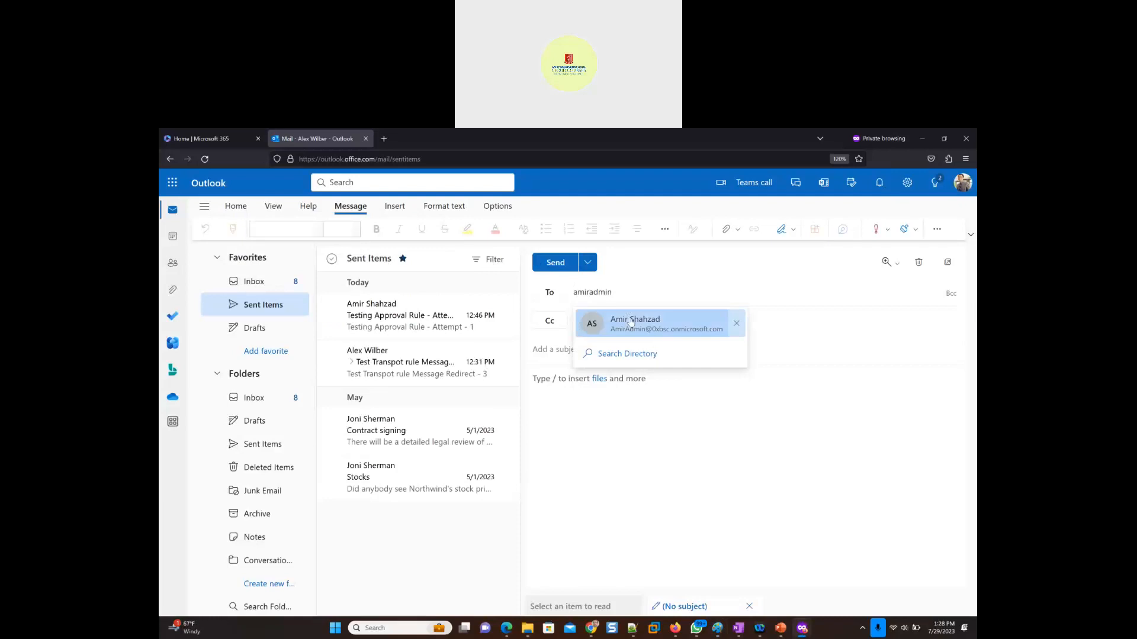
left_click(627, 323)
left_click(603, 348)
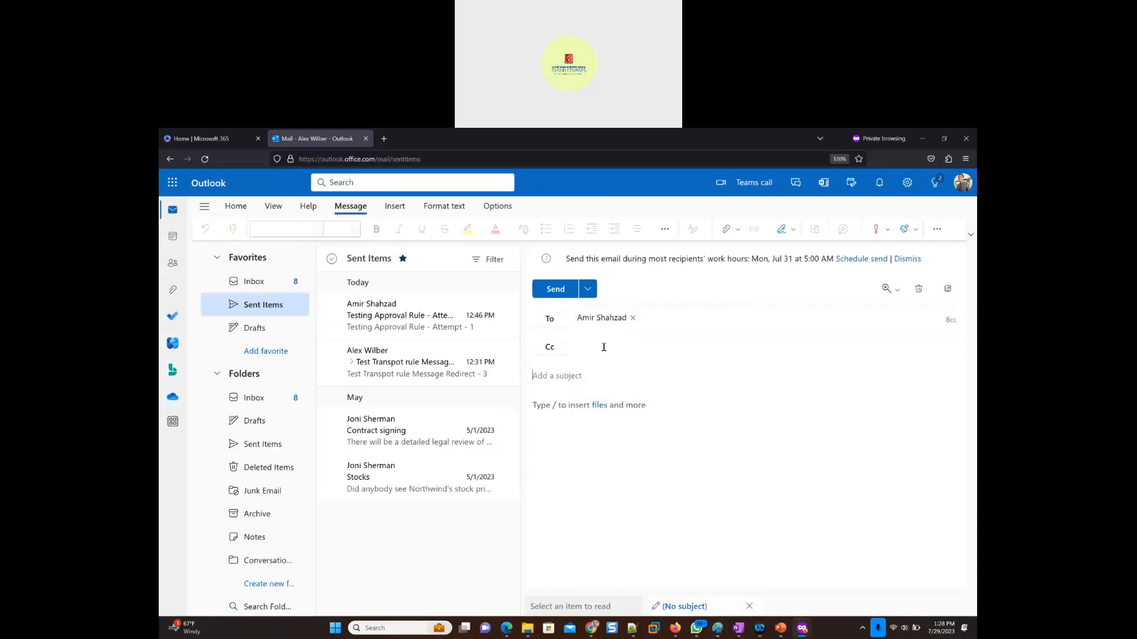
- Replace the mistyped subject with 'You Won a prize, Hurry and claim it' and begin the body with 'Please'
type("Testing ema")
key("BackSpace")
key("BackSpace")
key("BackSpace")
key("BackSpace")
key("BackSpace")
key("BackSpace")
key("BackSpace")
key("BackSpace")
key("BackSpace")
key("BackSpace")
type("You Won a p")
type("rize, Hurry and claim it")
key("Tab")
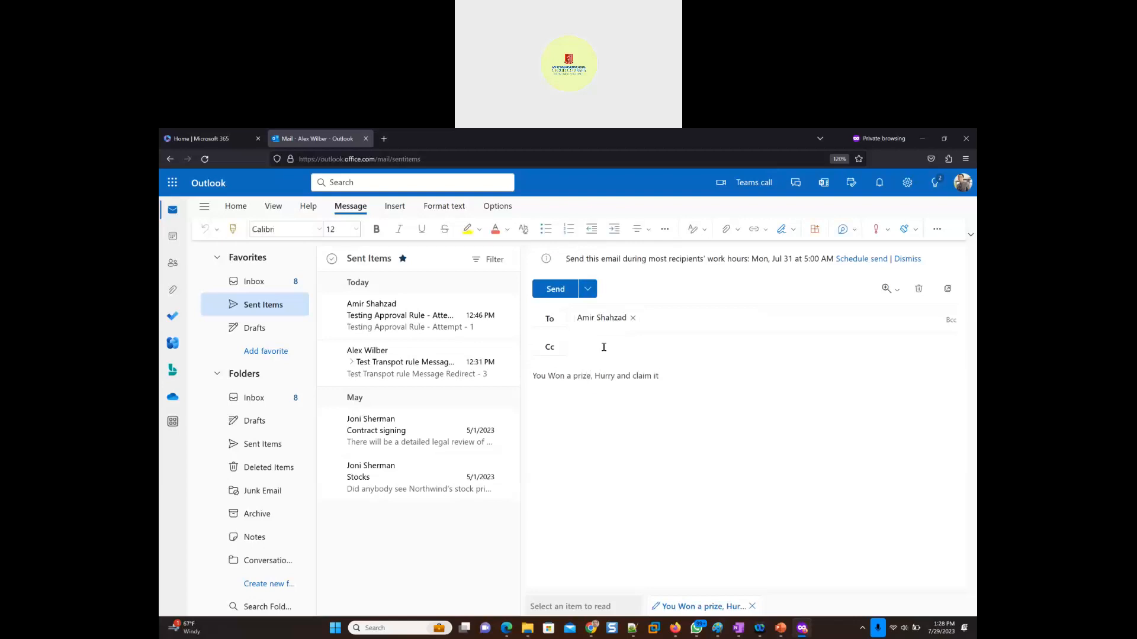
type("Please click")
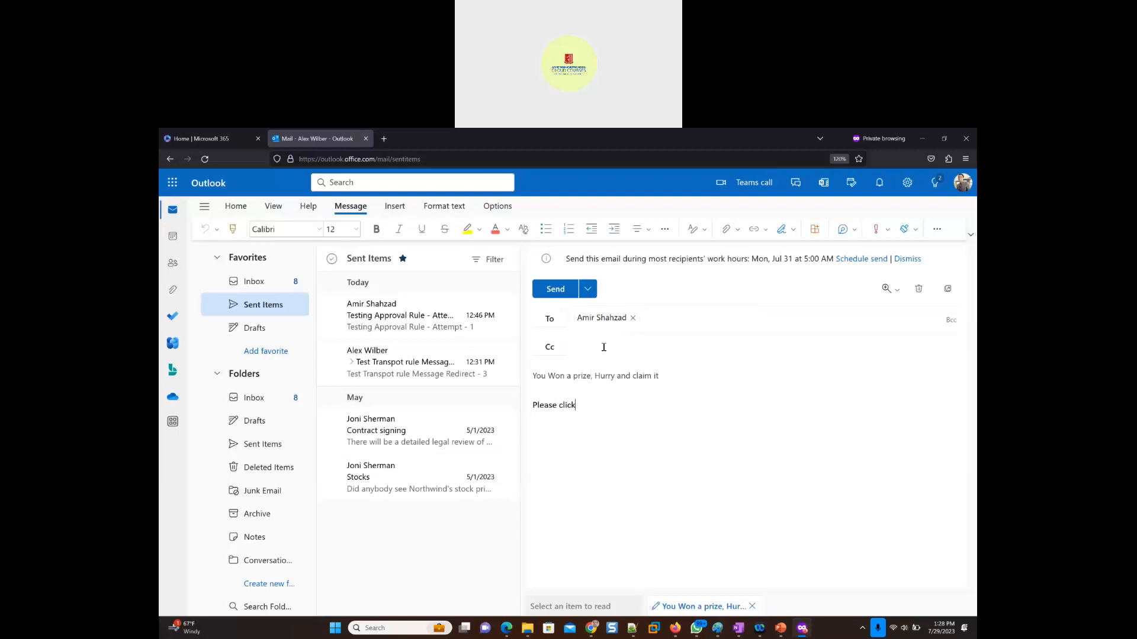
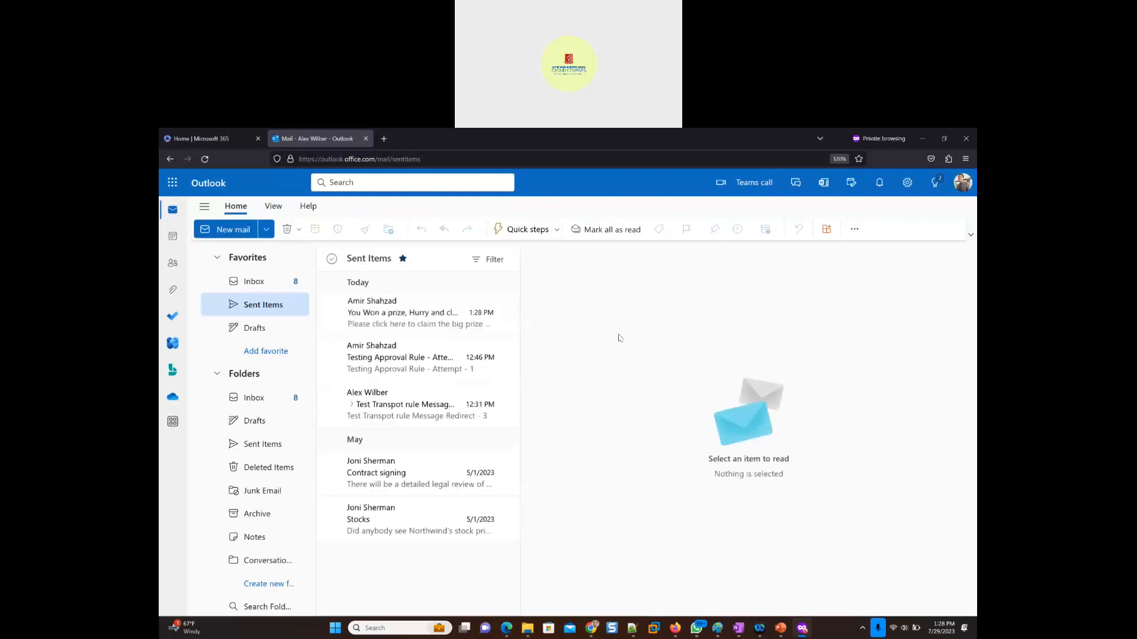
- Show the admin's Outlook inbox in Firefox, with the 'Testing Approval Rule - Attempt - 1' message open
left_click(254, 285)
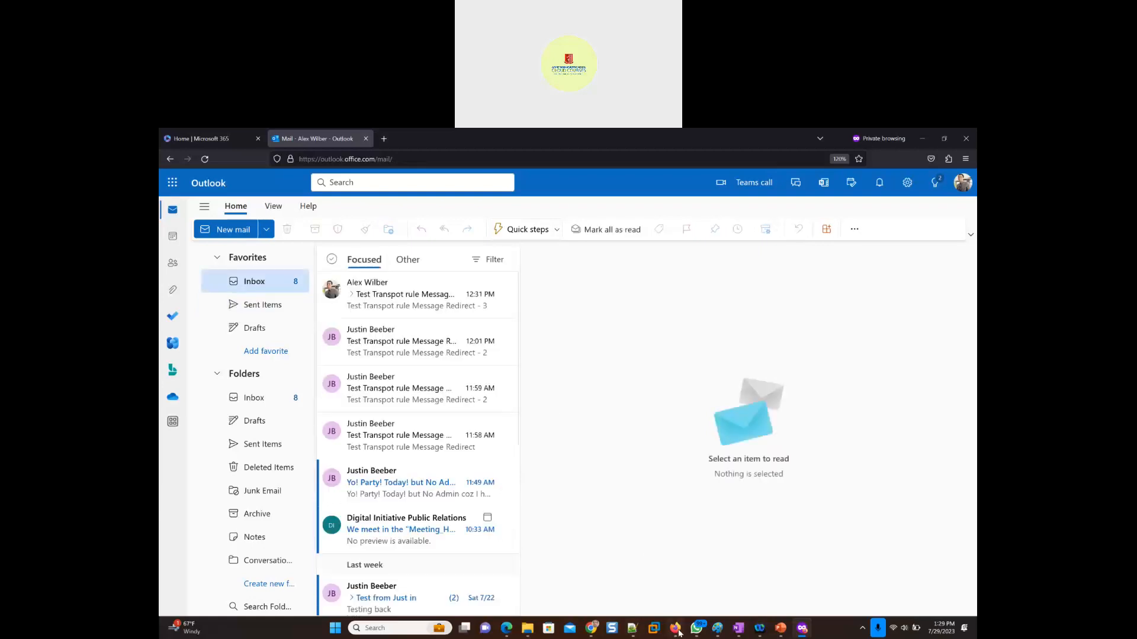
mouse_move(679, 633)
left_click(675, 548)
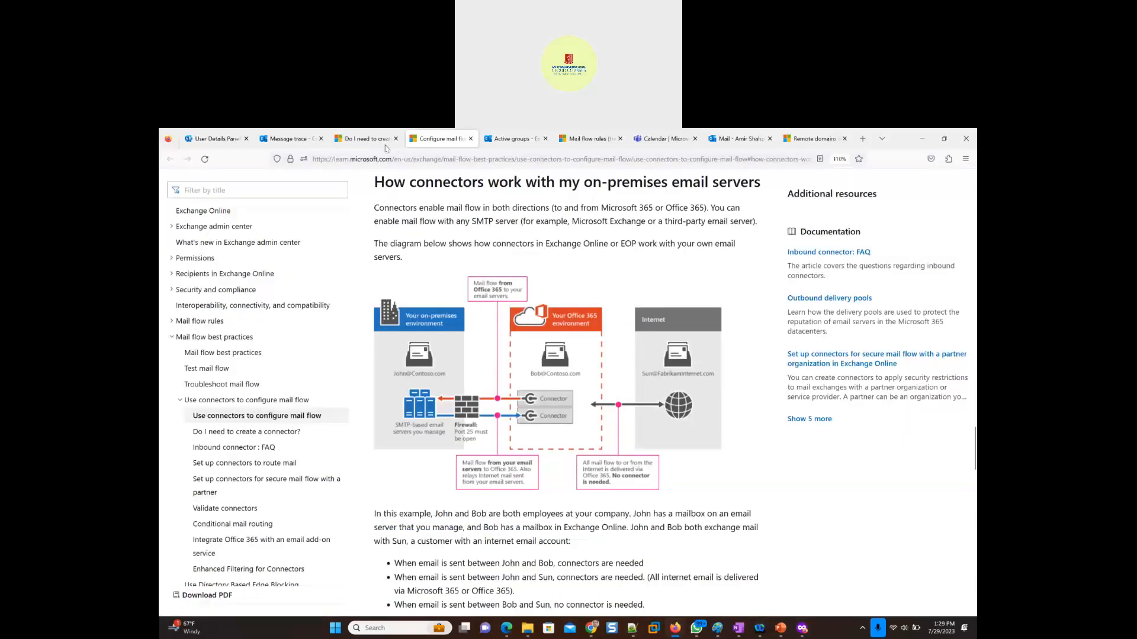
left_click(284, 142)
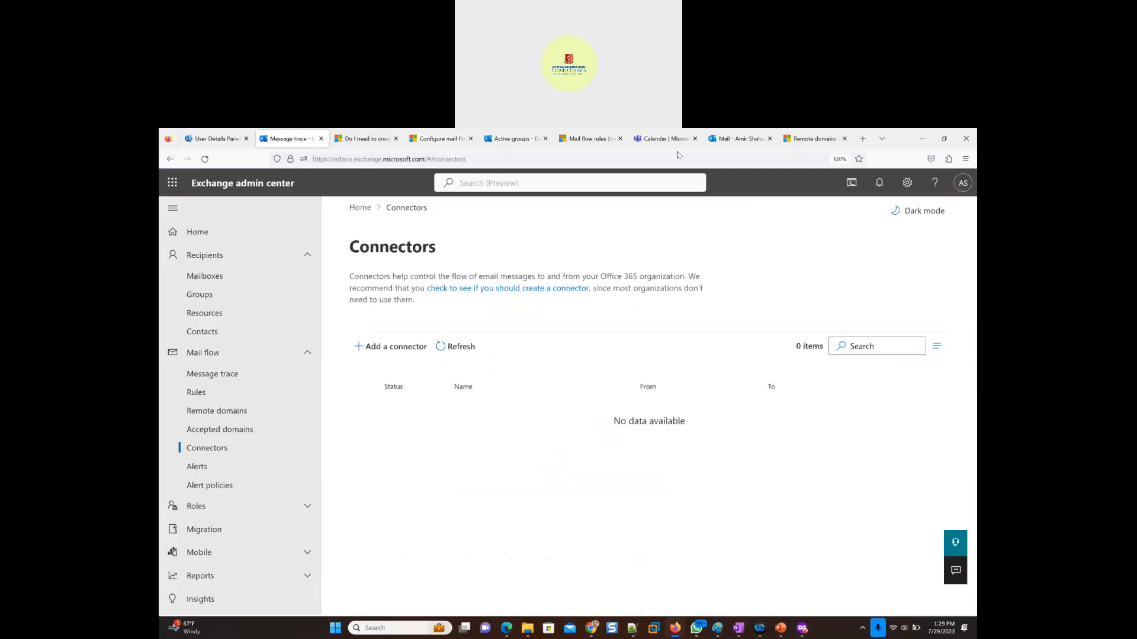
left_click(737, 139)
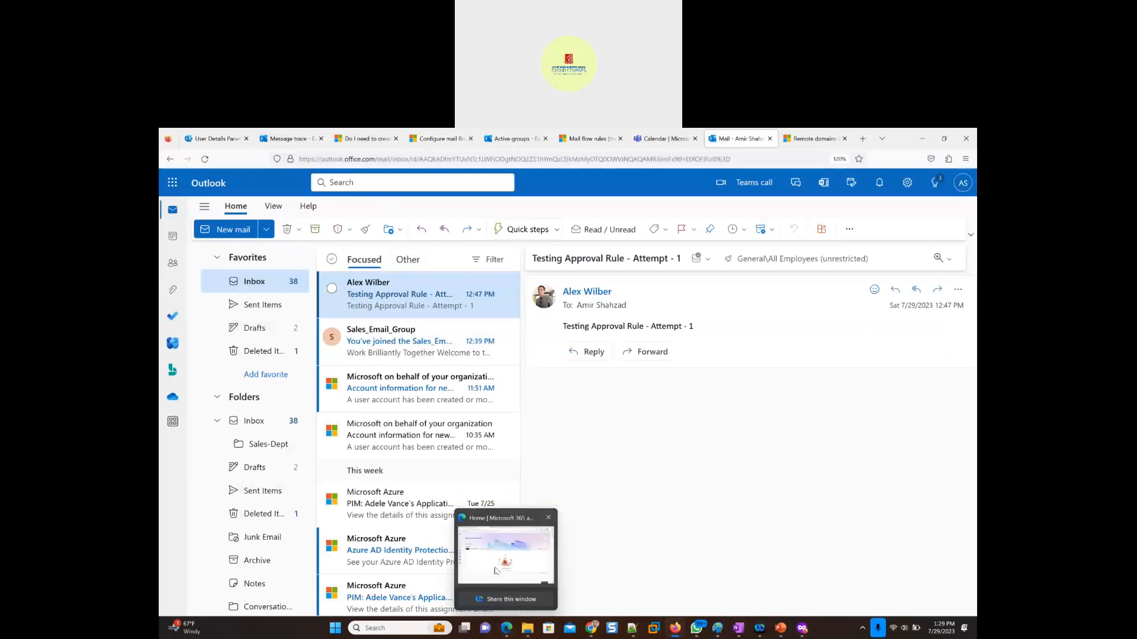
- In the moderator's Outlook, approve the 'You Won a prize, Hurry and claim it' request, then return to the recipient's window
left_click(500, 572)
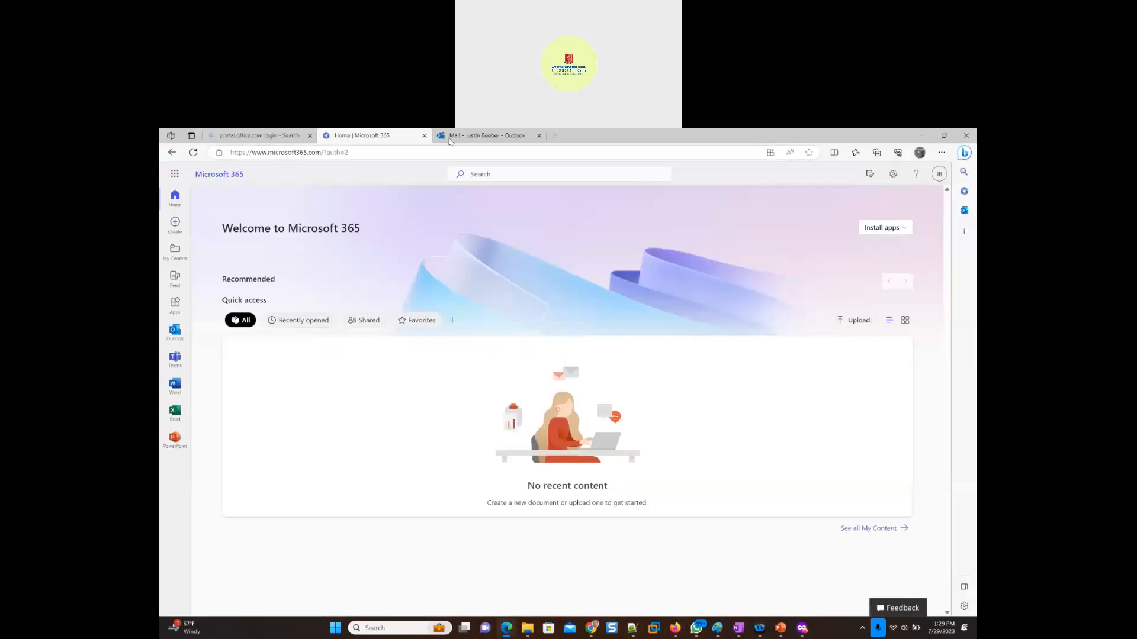
left_click(455, 137)
left_click(365, 270)
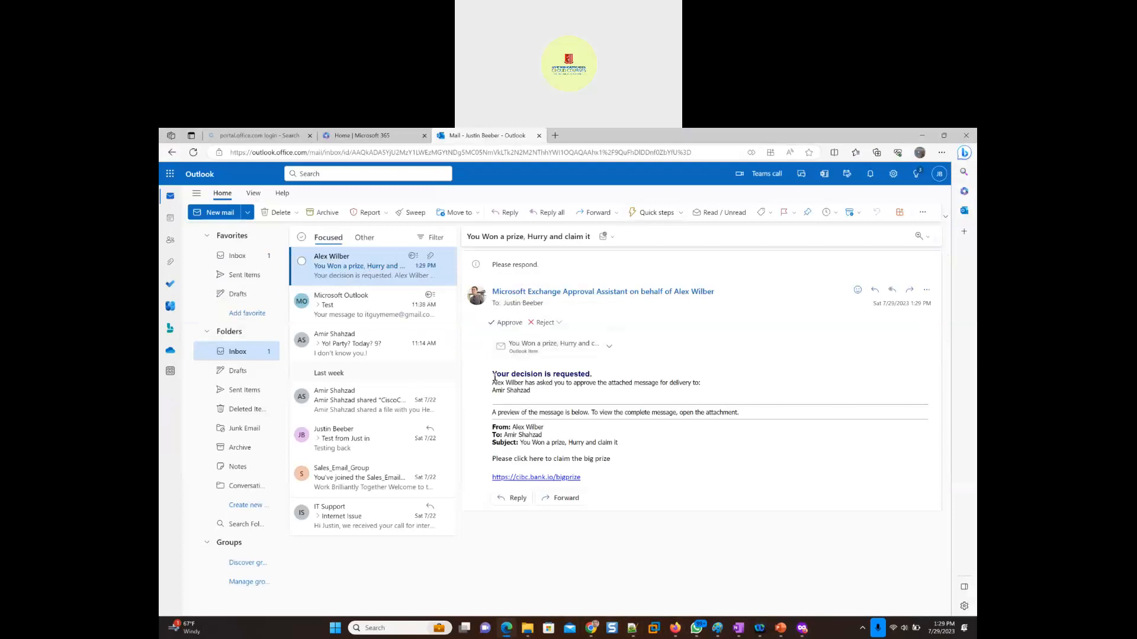
left_click(508, 325)
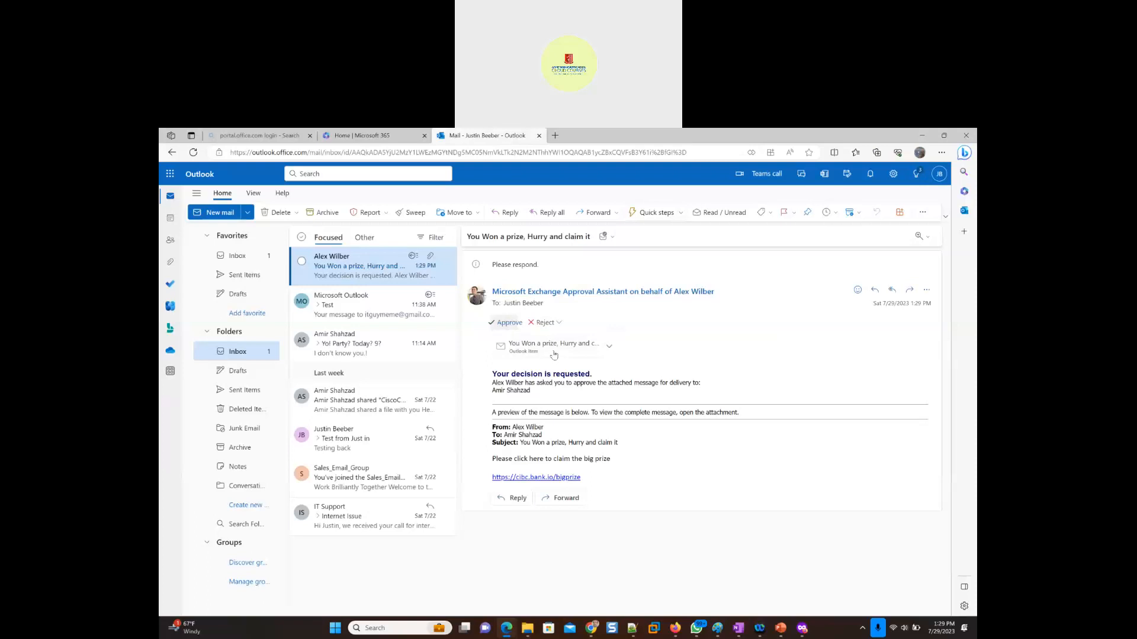
mouse_move(674, 635)
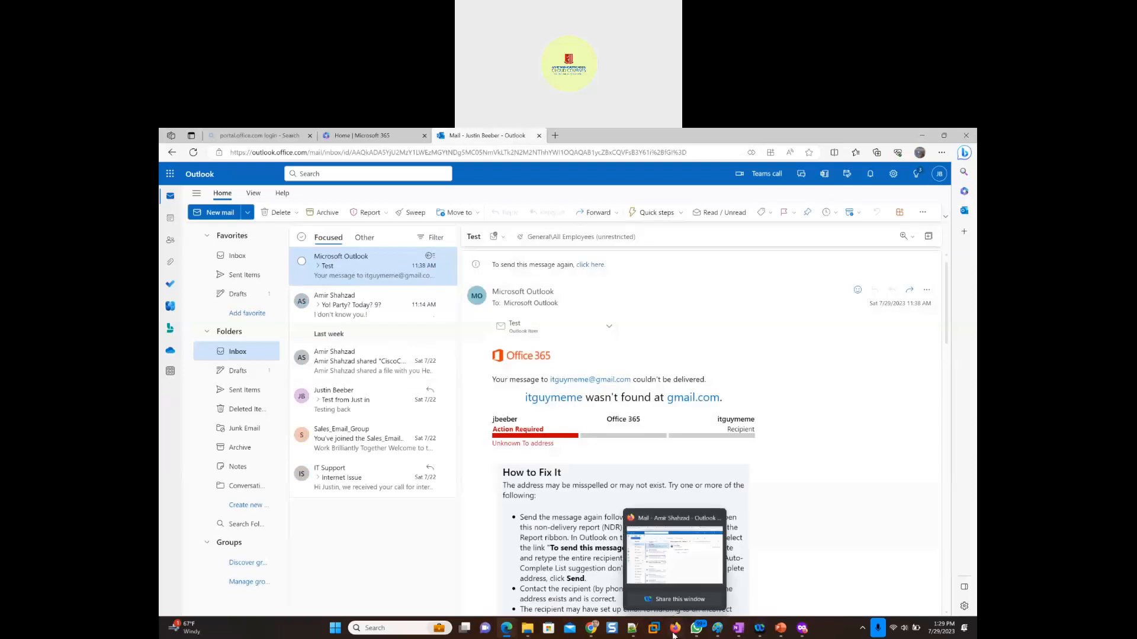
left_click(663, 566)
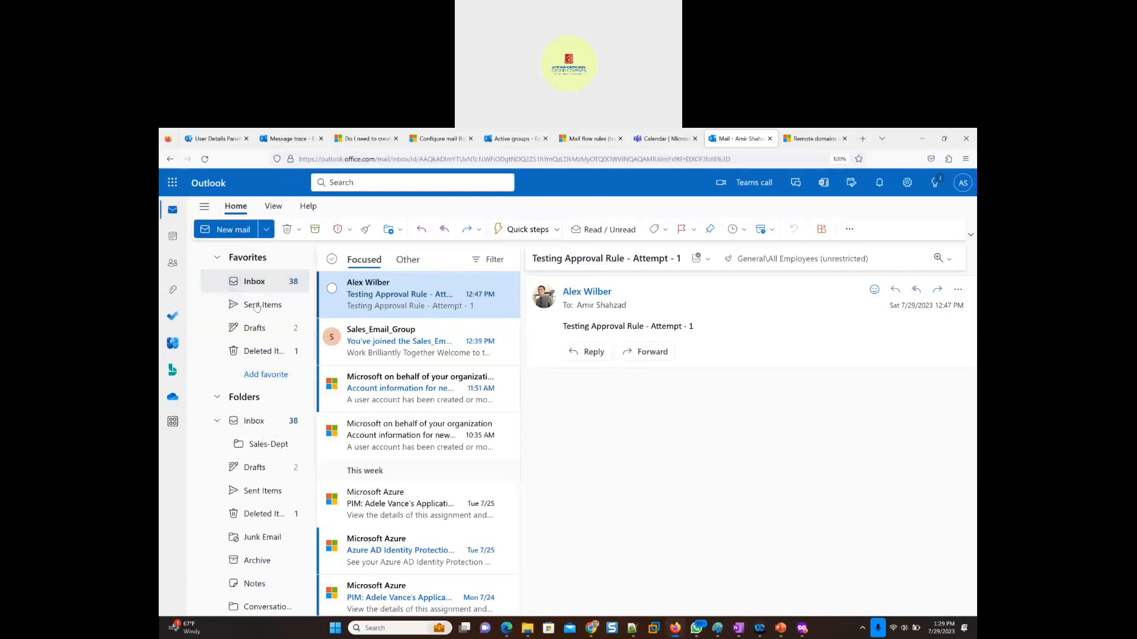
- Open the delivered 'You Won a prize' email in the recipient's Inbox to view its claim link
left_click(259, 445)
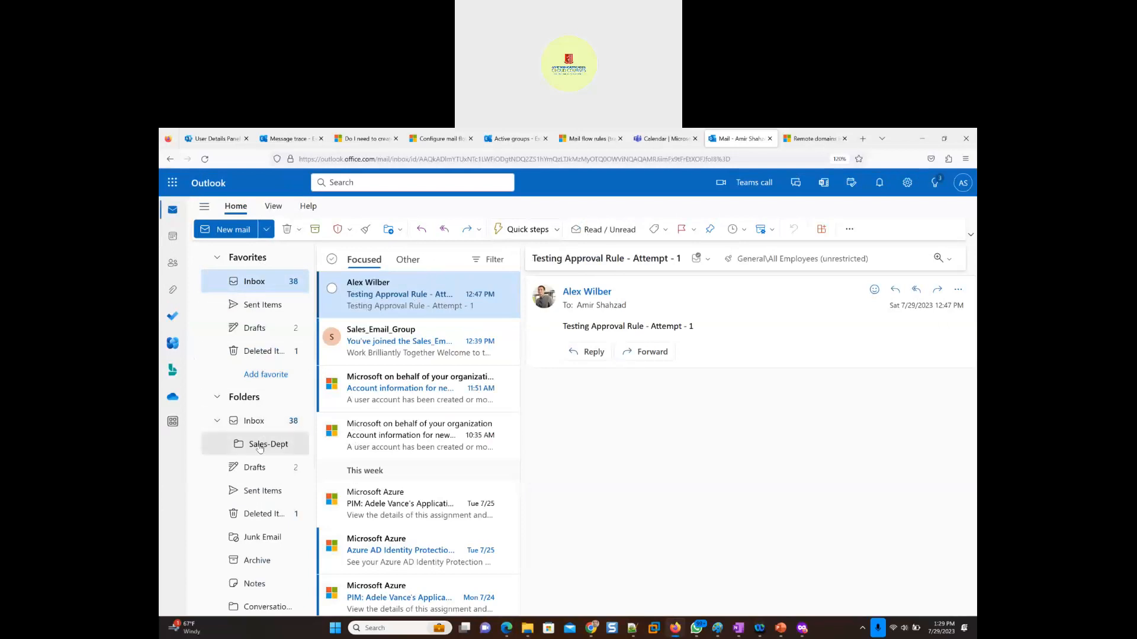
left_click(244, 284)
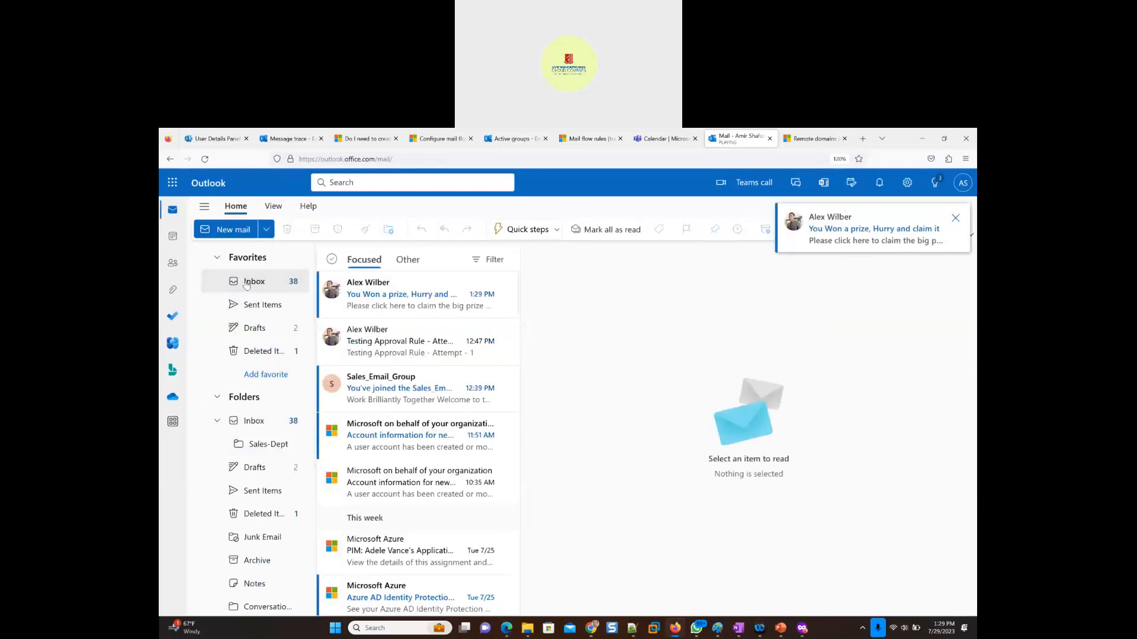
left_click(366, 297)
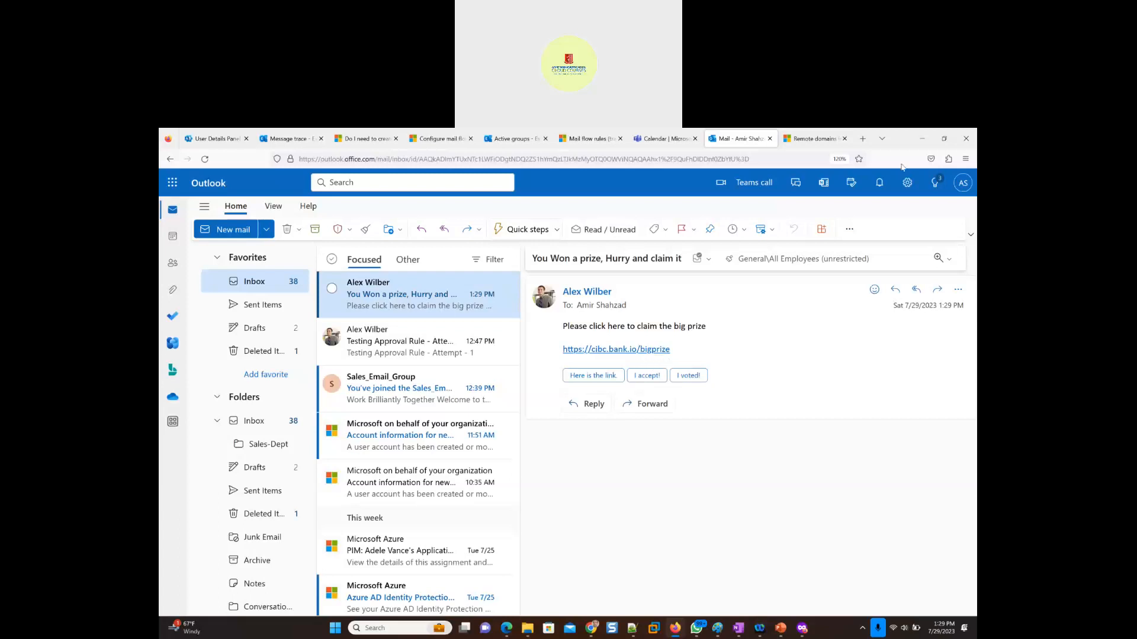
- In a new tab, search Google for cibc and open the official CIBC personal banking site
left_click(861, 140)
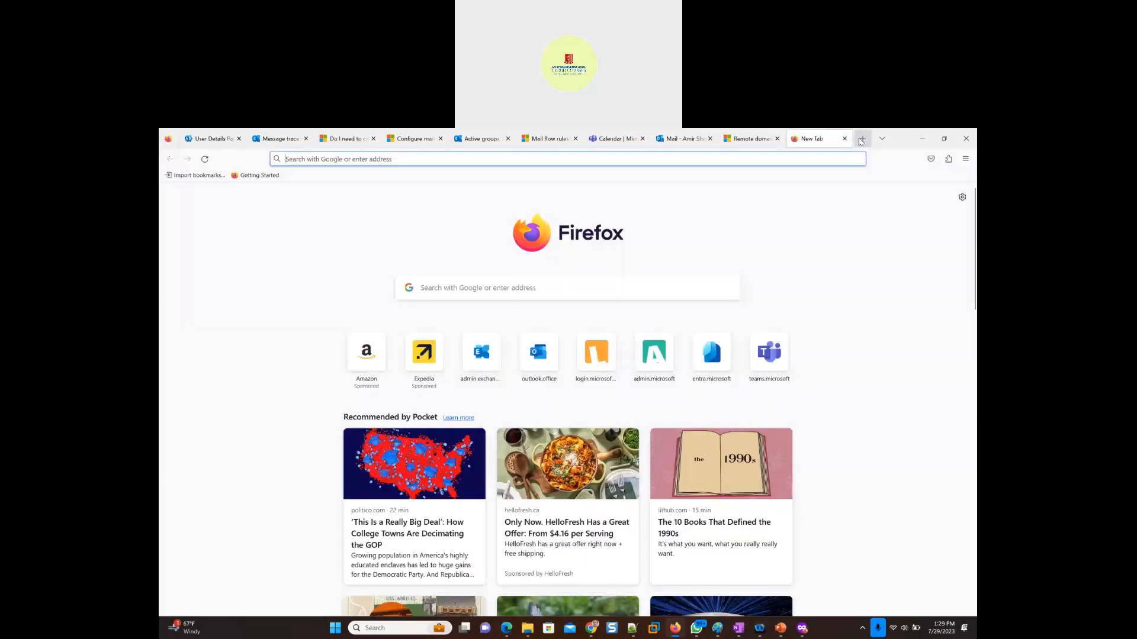
type("cibc")
key("Return")
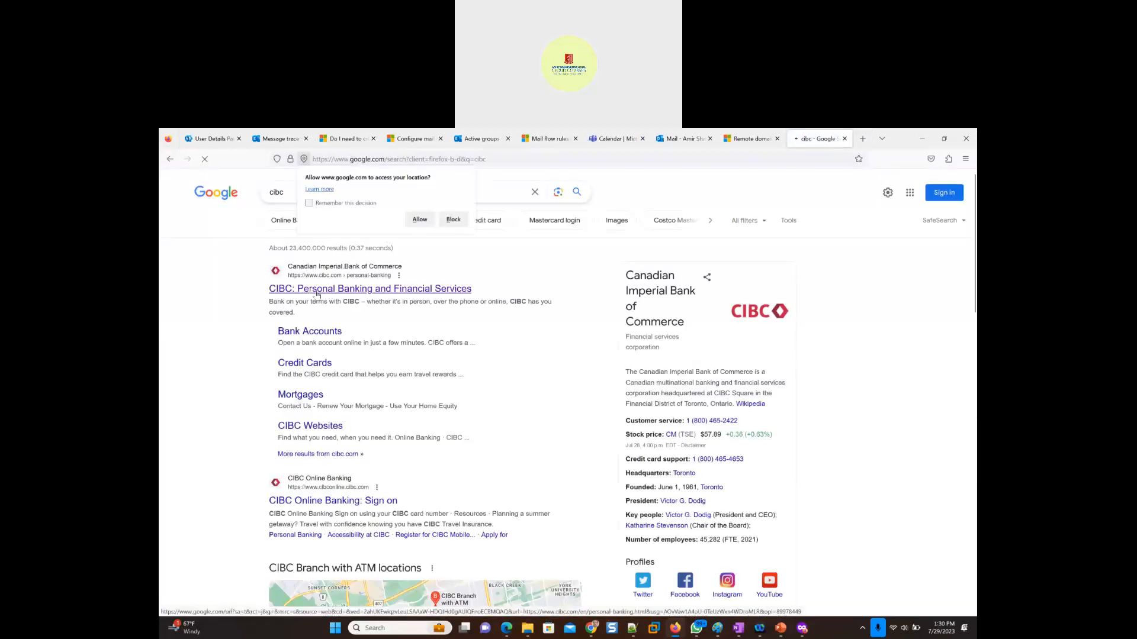
left_click(335, 290)
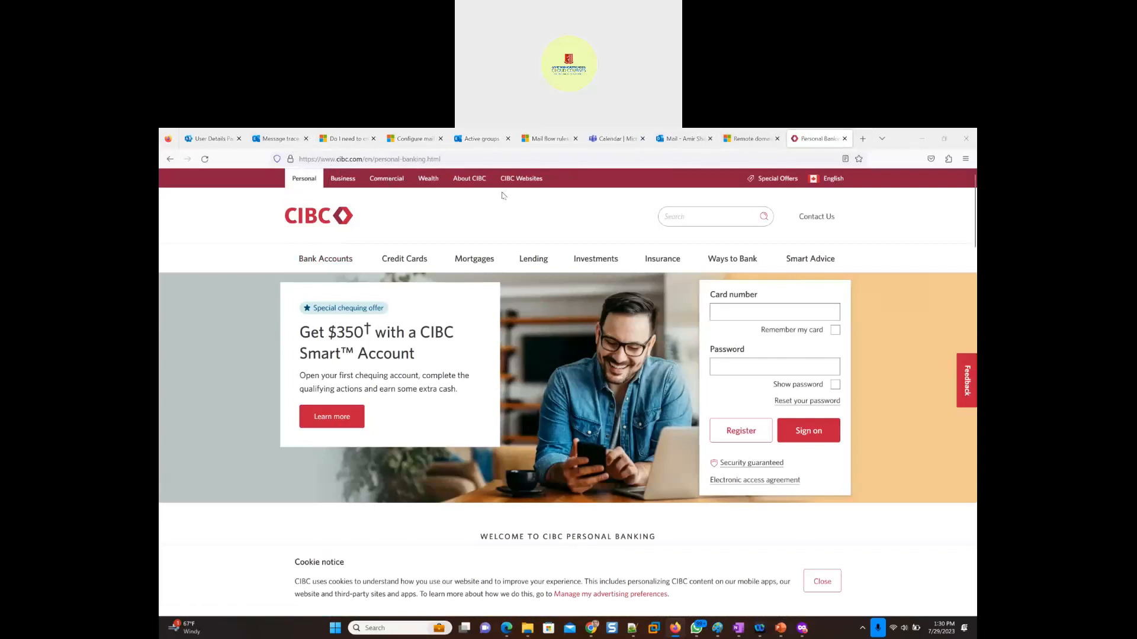
- Return to the recipient's Outlook tab showing the prize email
key("alt+Tab")
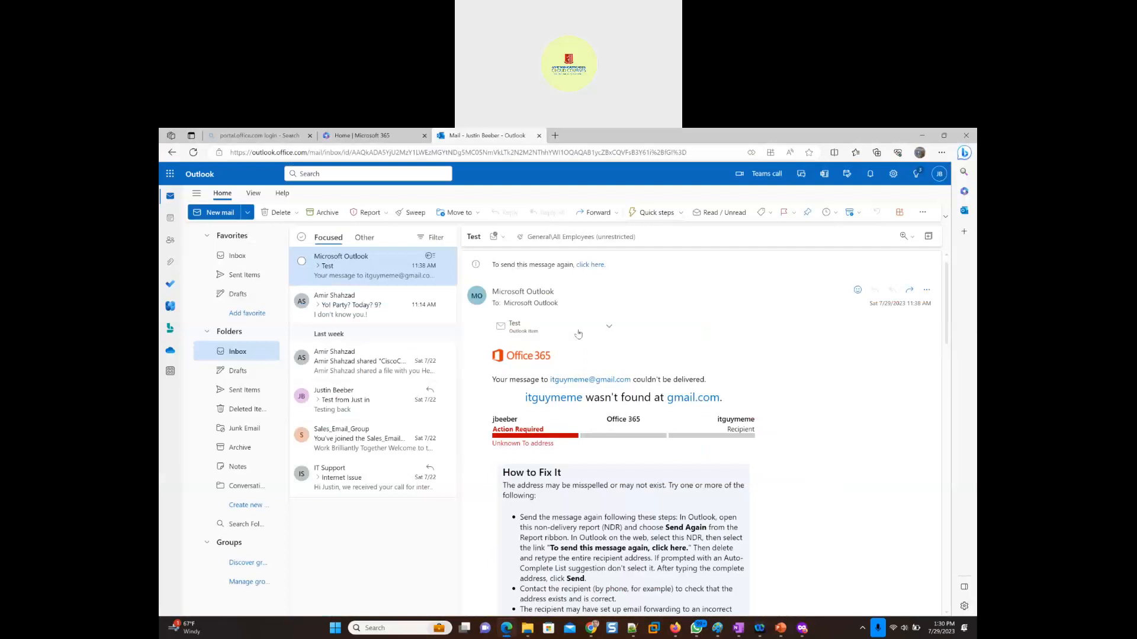
key("alt+Tab")
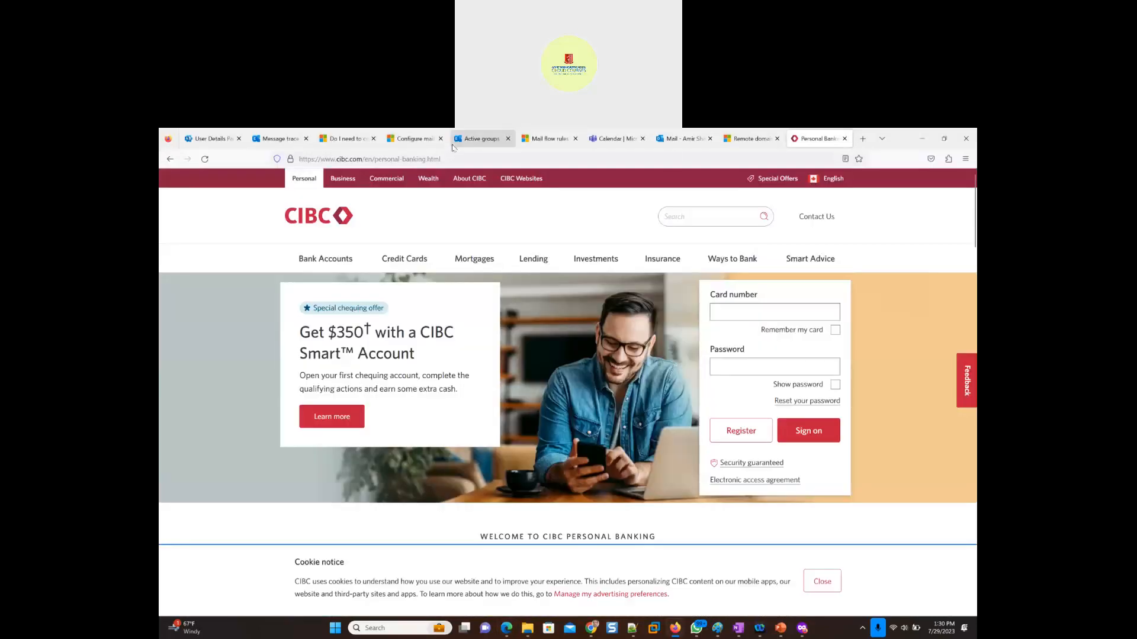
left_click(663, 143)
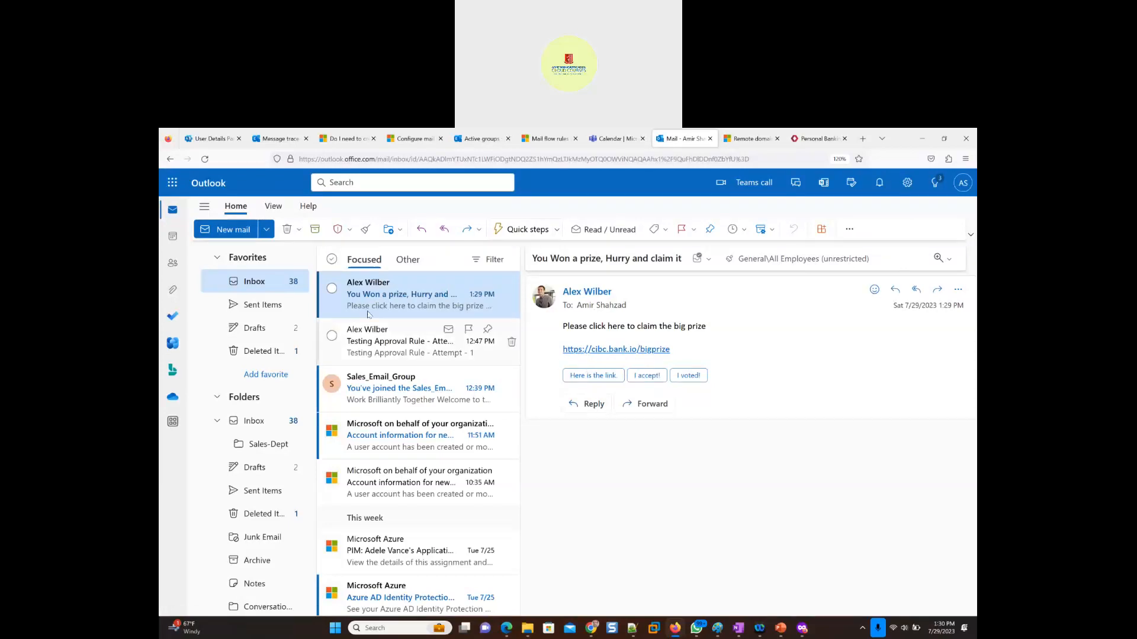
- Start a new email and browse the Default Global Address List without adding anyone, then reopen the prize email
left_click(229, 237)
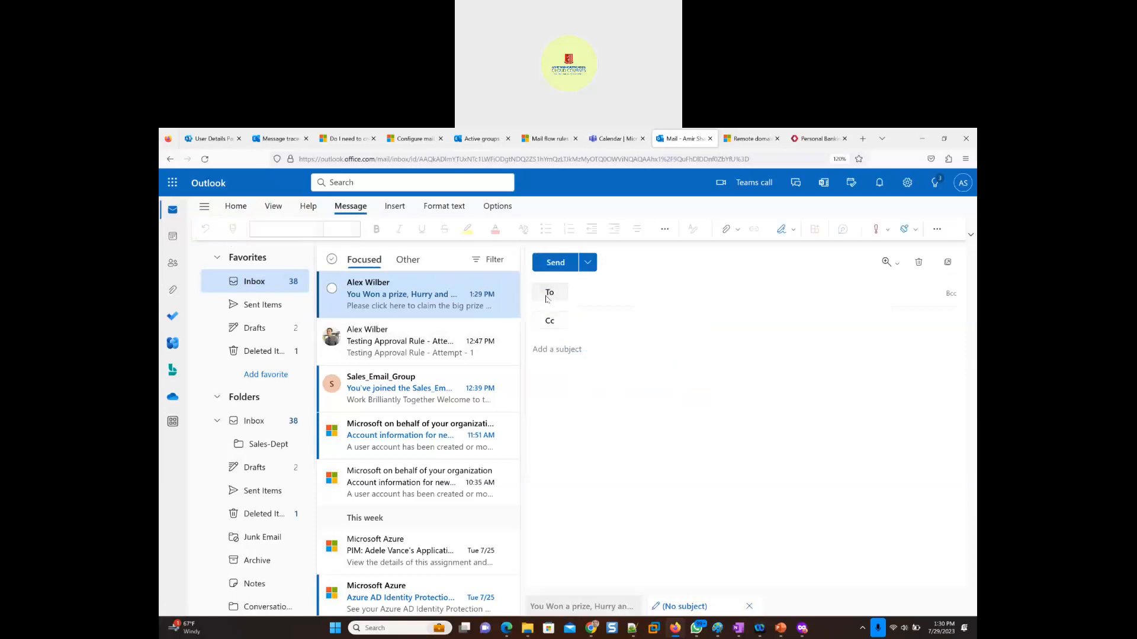
left_click(547, 292)
left_click(278, 295)
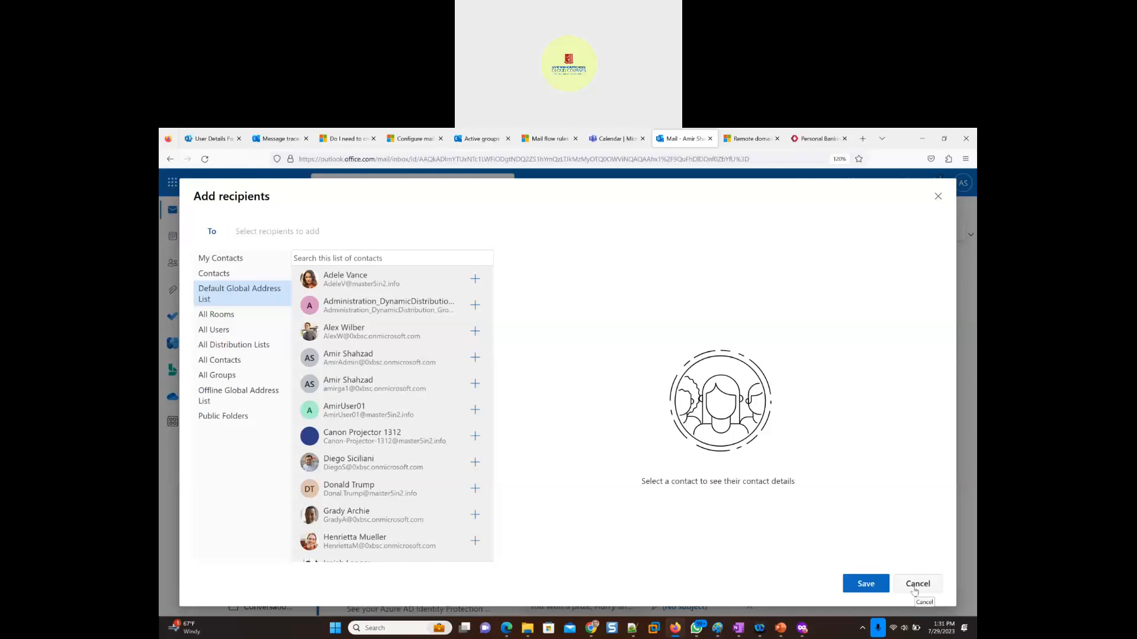
left_click(915, 587)
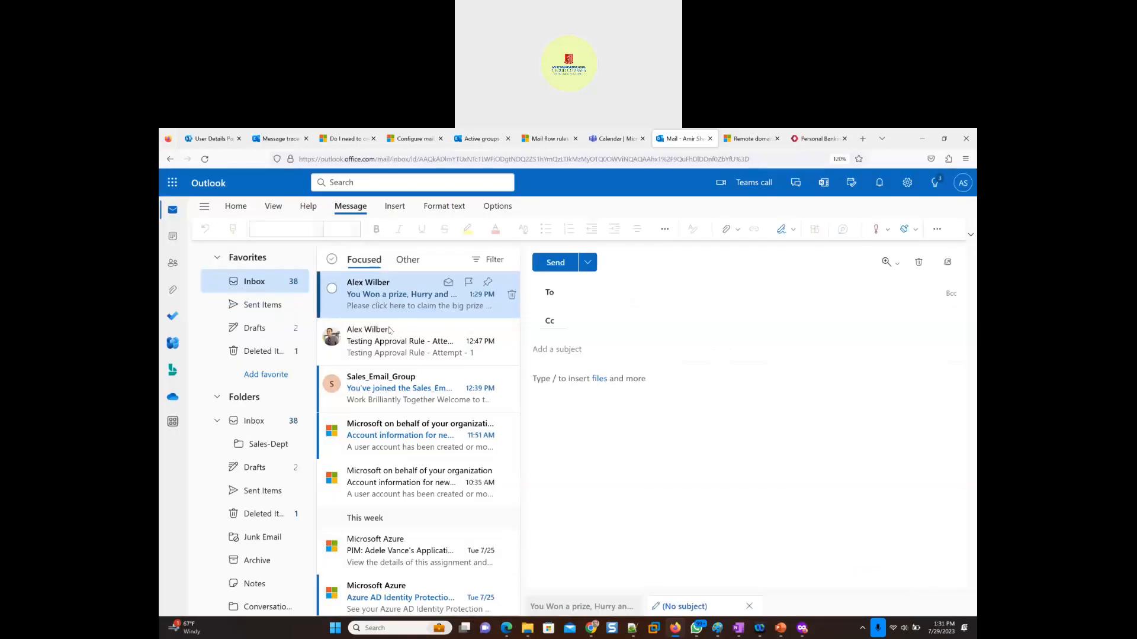
left_click(386, 346)
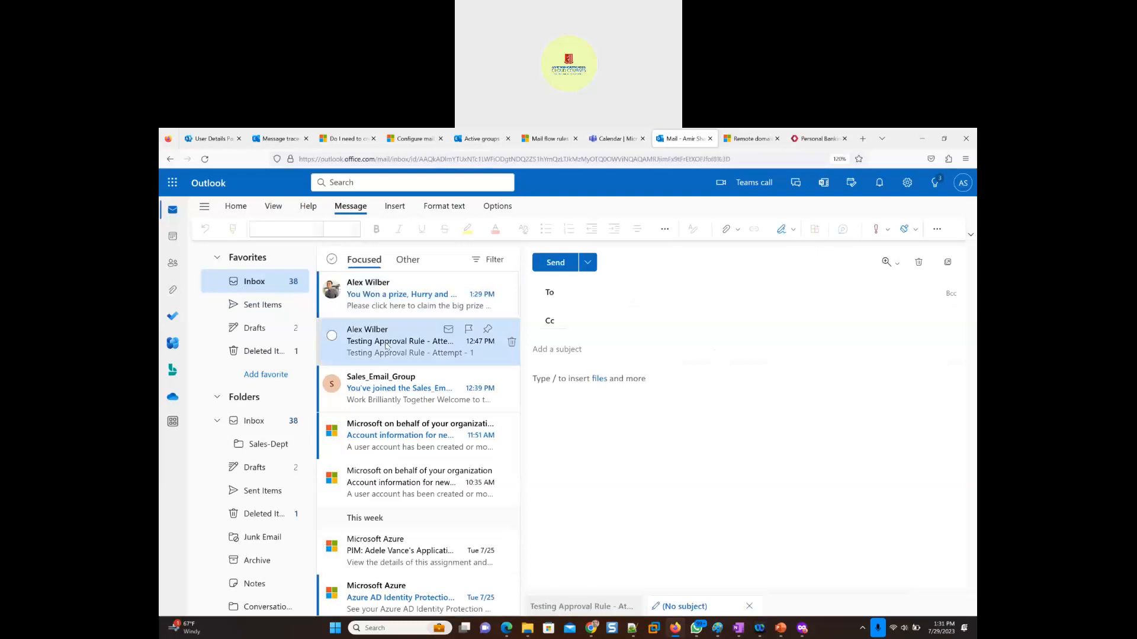
left_click(400, 296)
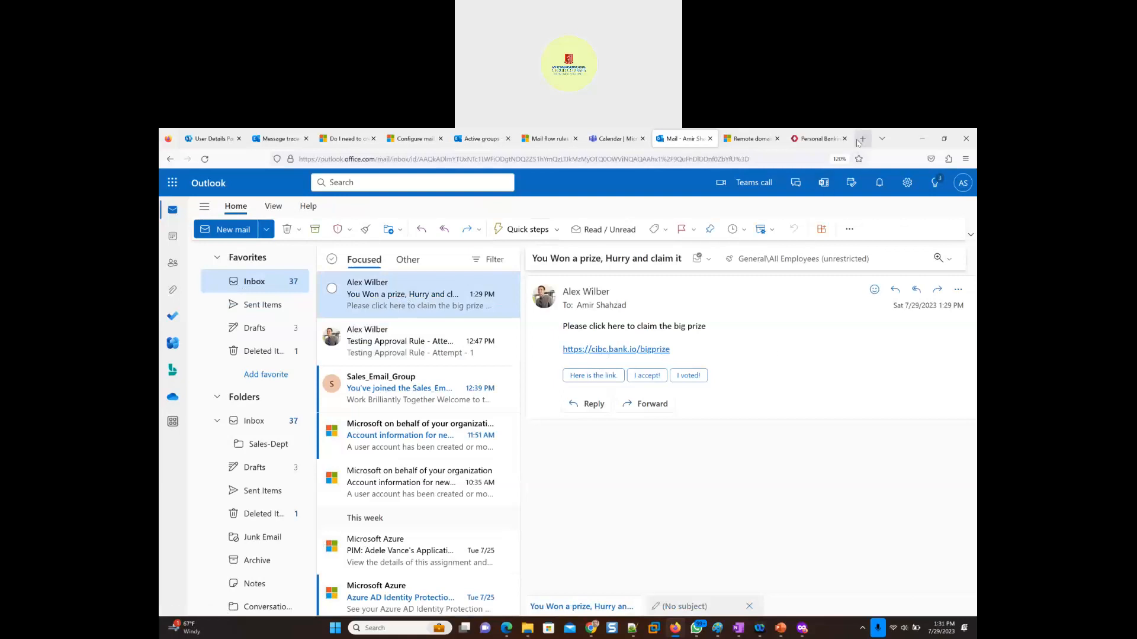
- In the banking tab, search Google for 'infosec global' and scan the results, then return to Outlook
left_click(827, 140)
left_click(675, 159)
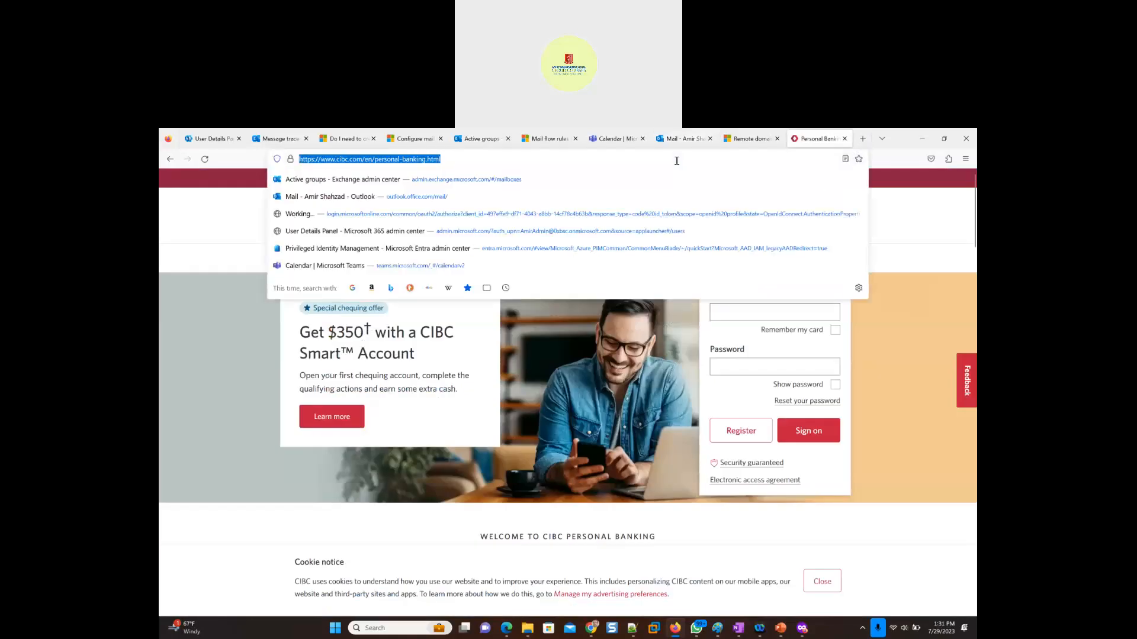
type("infosec")
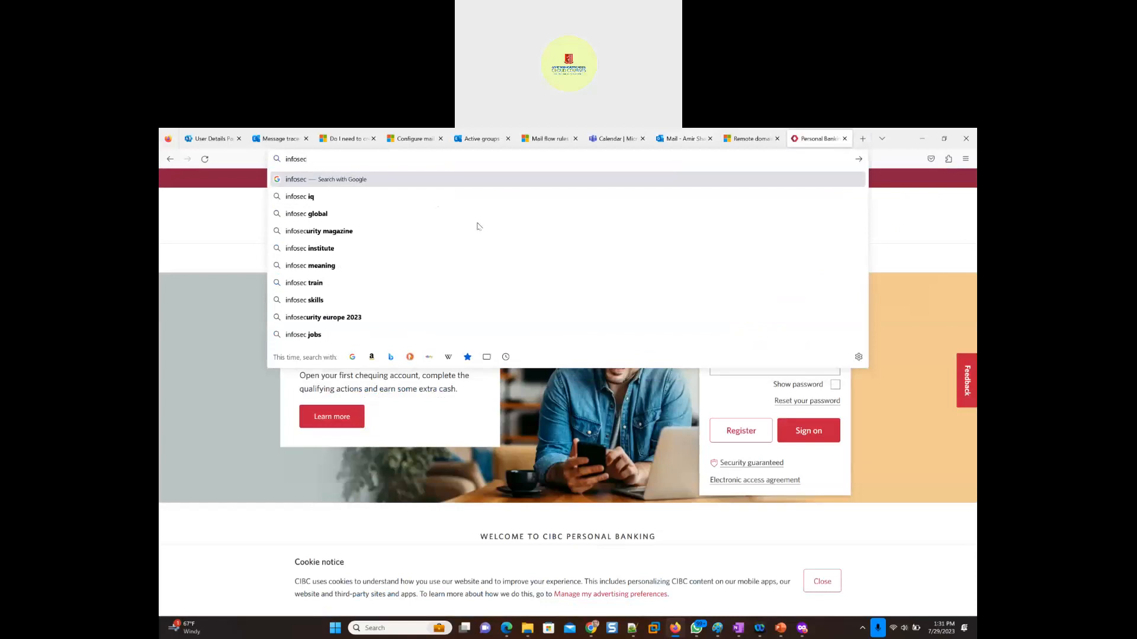
left_click(322, 213)
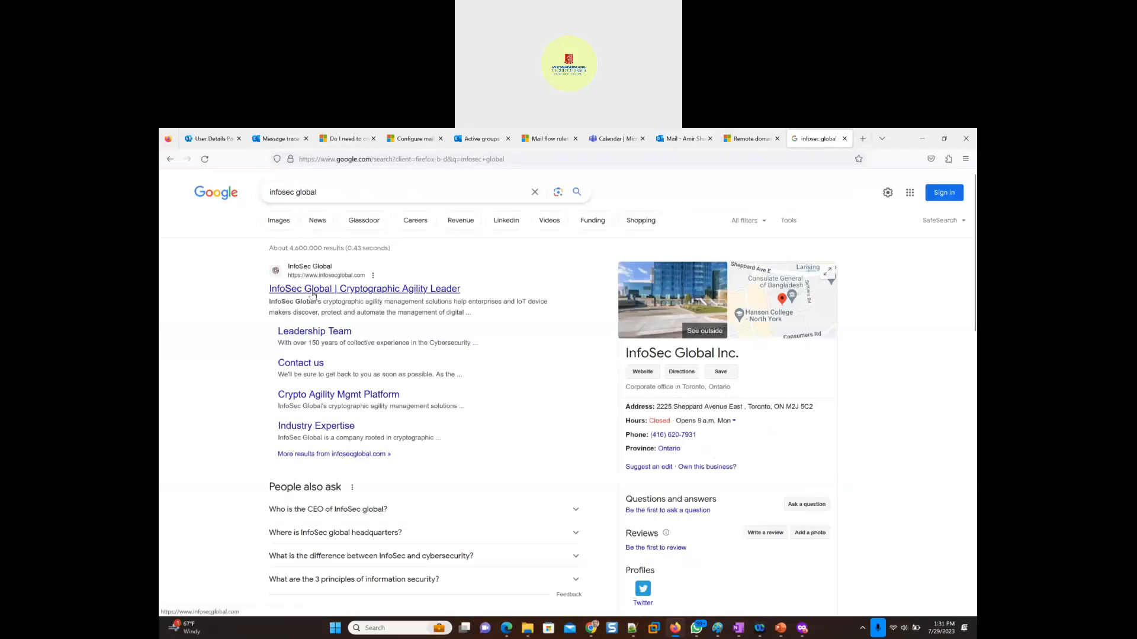
scroll(227, 450, "down", 3)
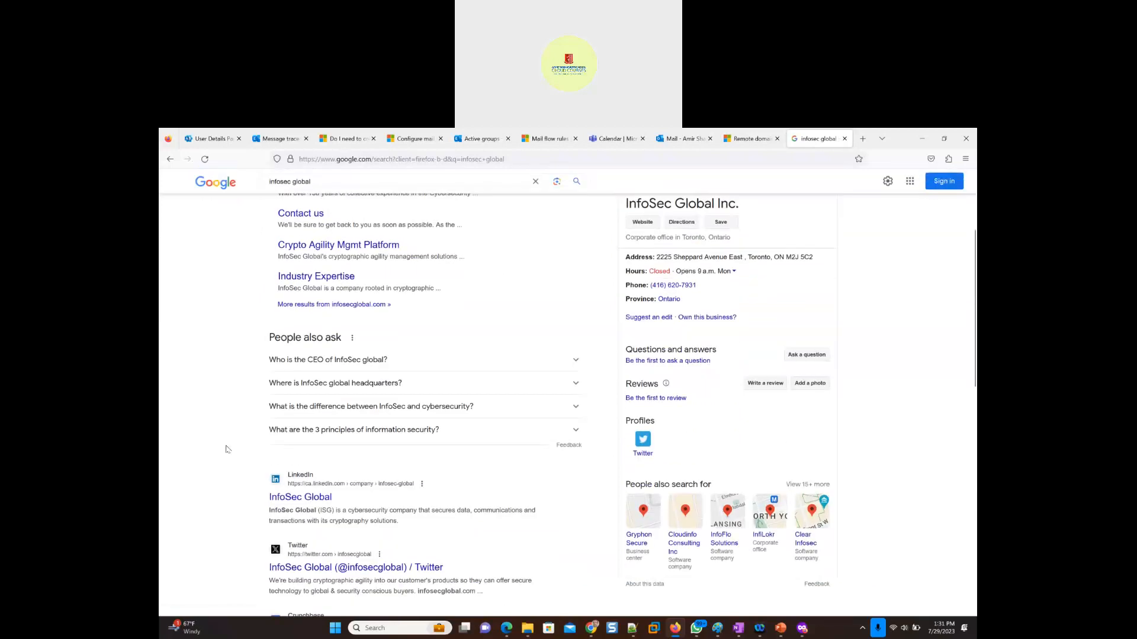
scroll(226, 450, "down", 2)
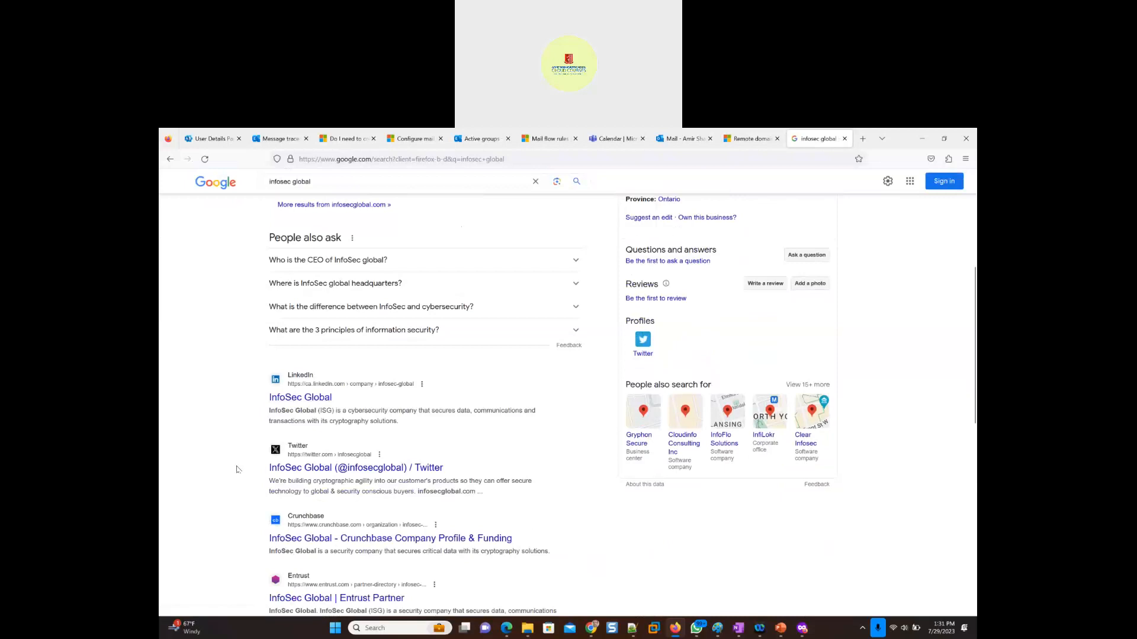
scroll(237, 470, "down", 3)
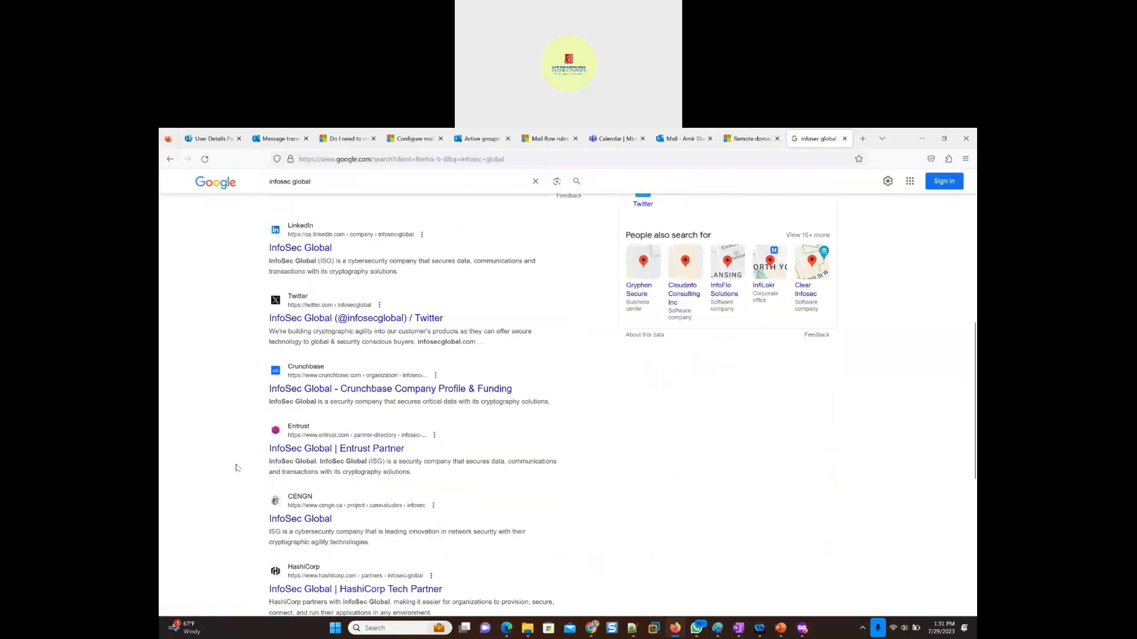
scroll(235, 468, "up", 4)
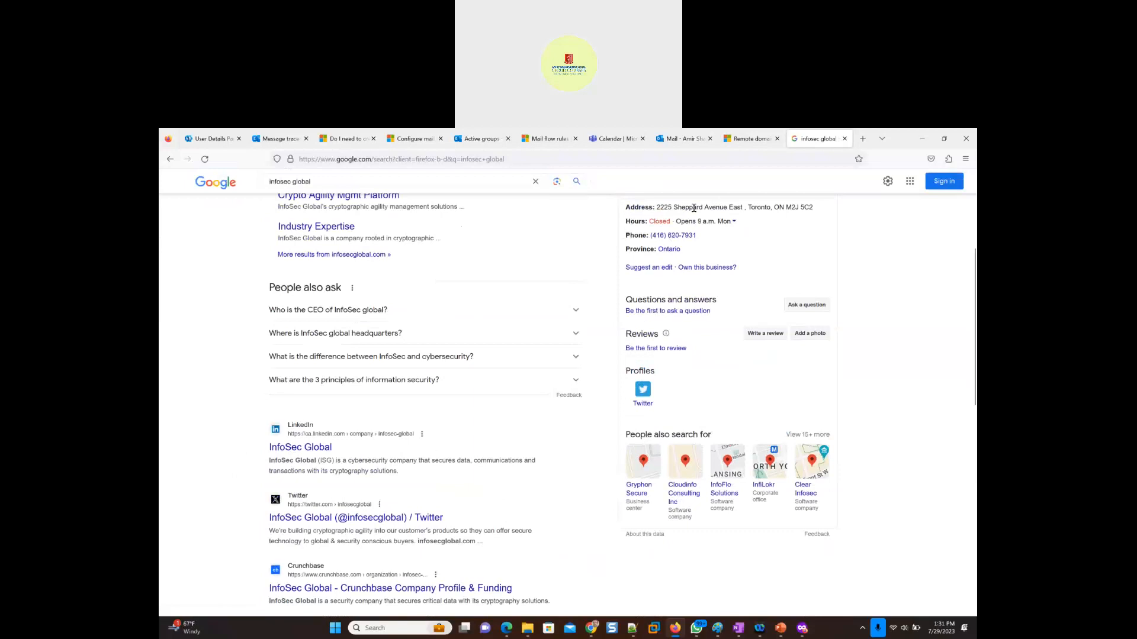
left_click(685, 144)
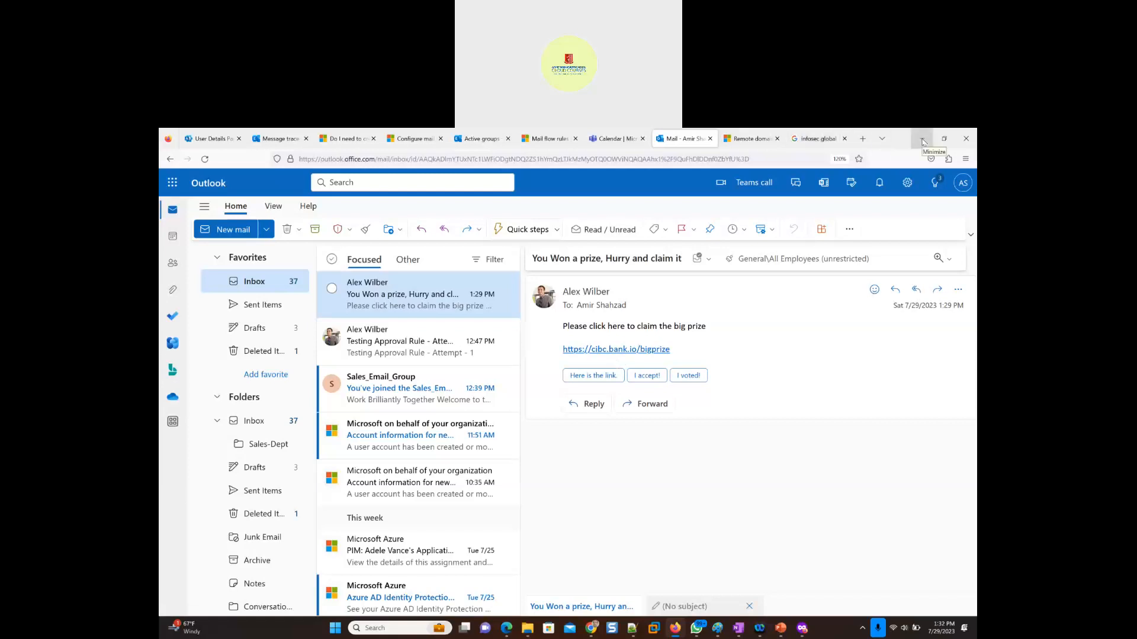
- Bring the Untitled - Paint window with the Exchange Online Protection diagram to the front
left_click(922, 140)
mouse_move(679, 634)
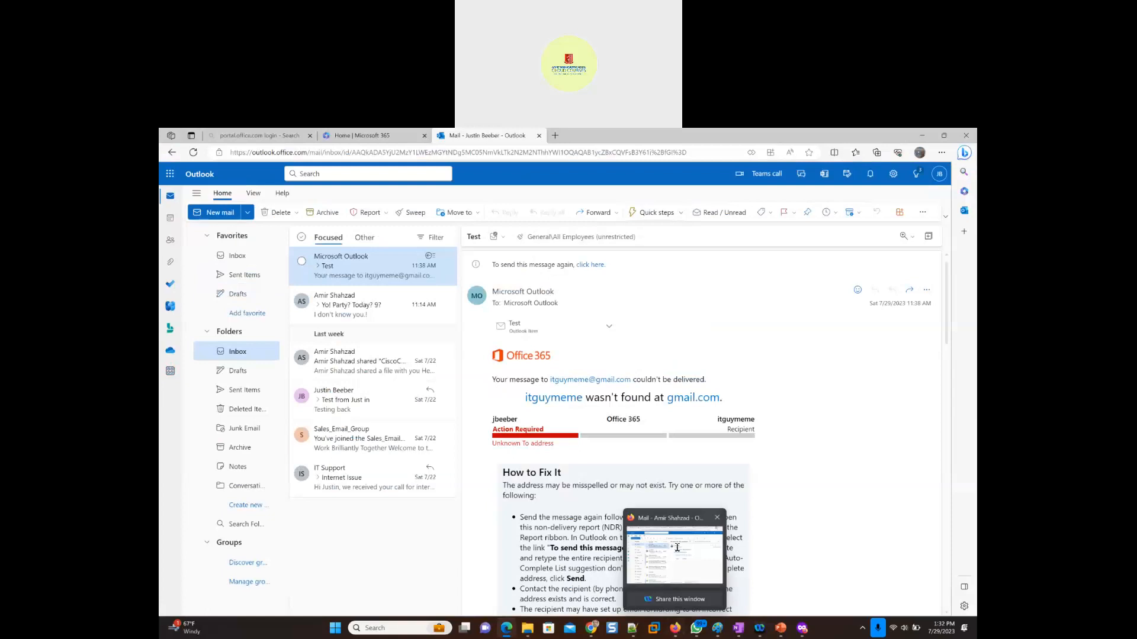
left_click(677, 548)
mouse_move(718, 632)
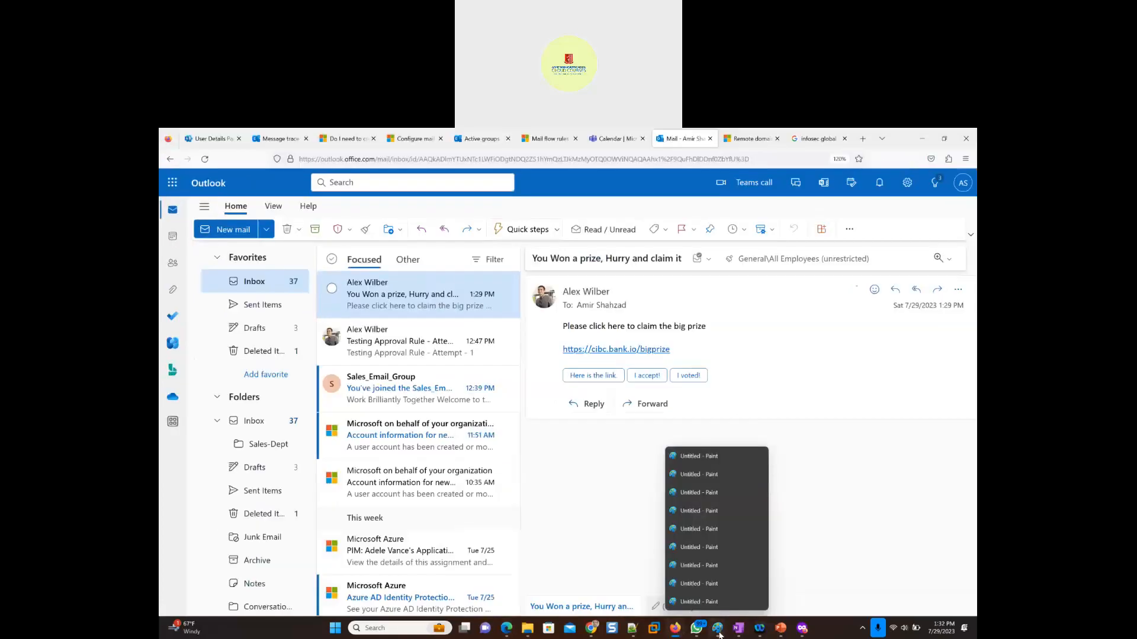
left_click(705, 457)
mouse_move(716, 629)
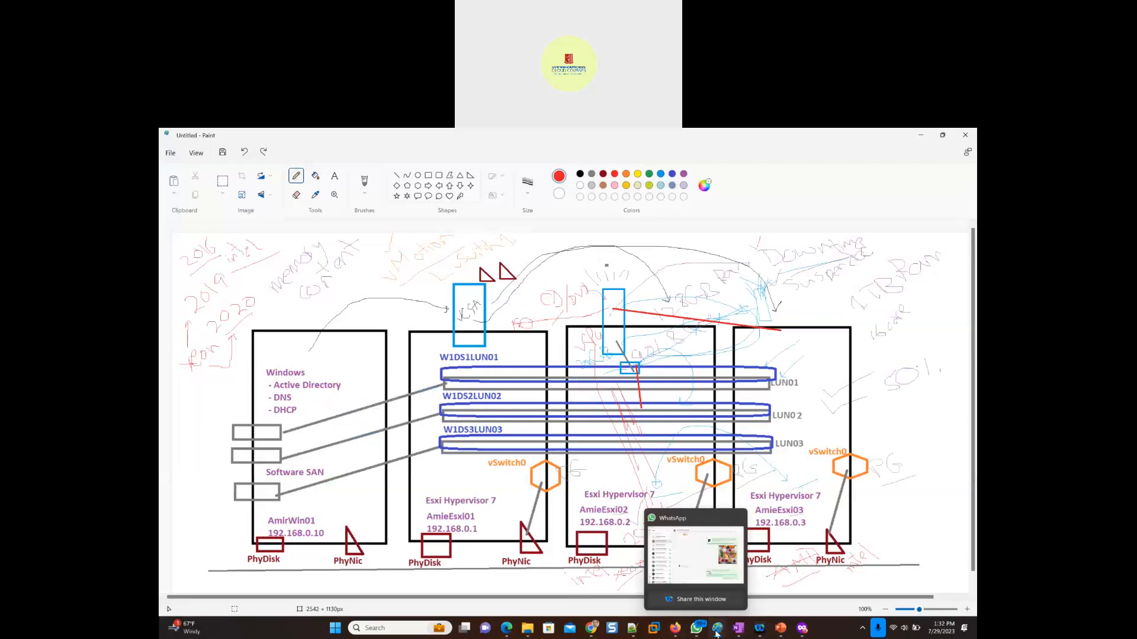
left_click(713, 602)
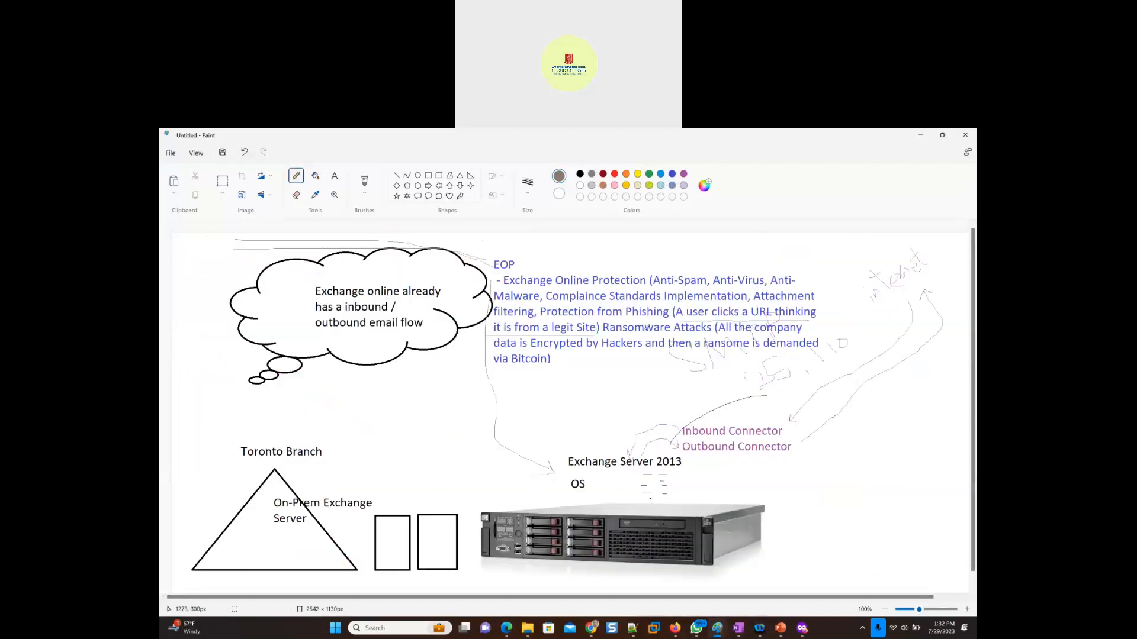
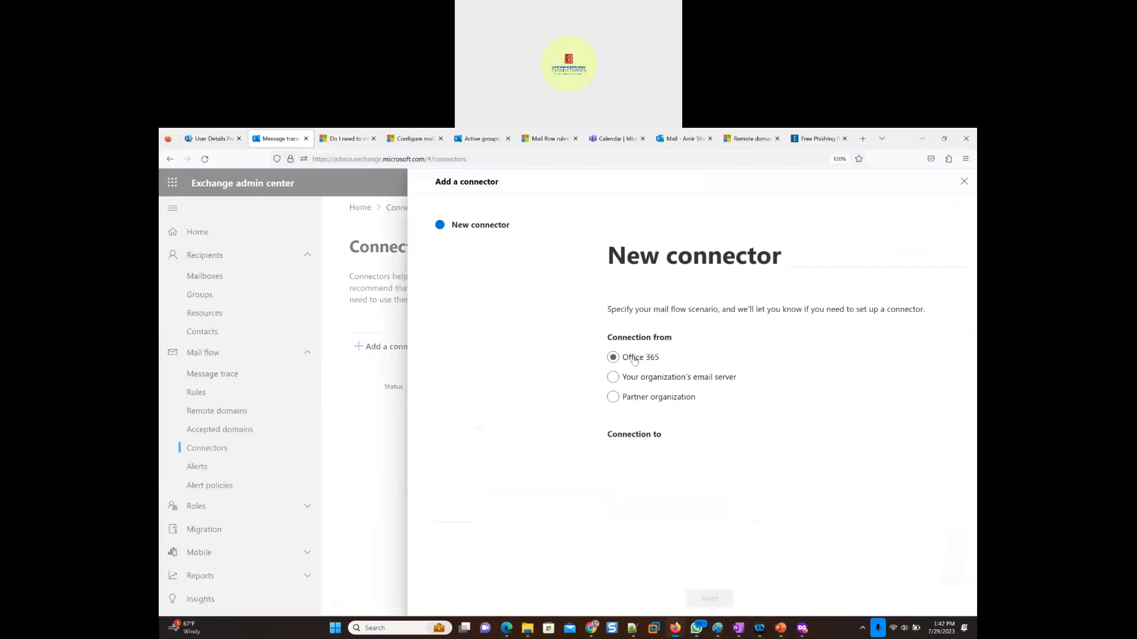
- Set the connector to carry mail from Office 365 to a partner organization
left_click(655, 379)
left_click(634, 401)
left_click(627, 360)
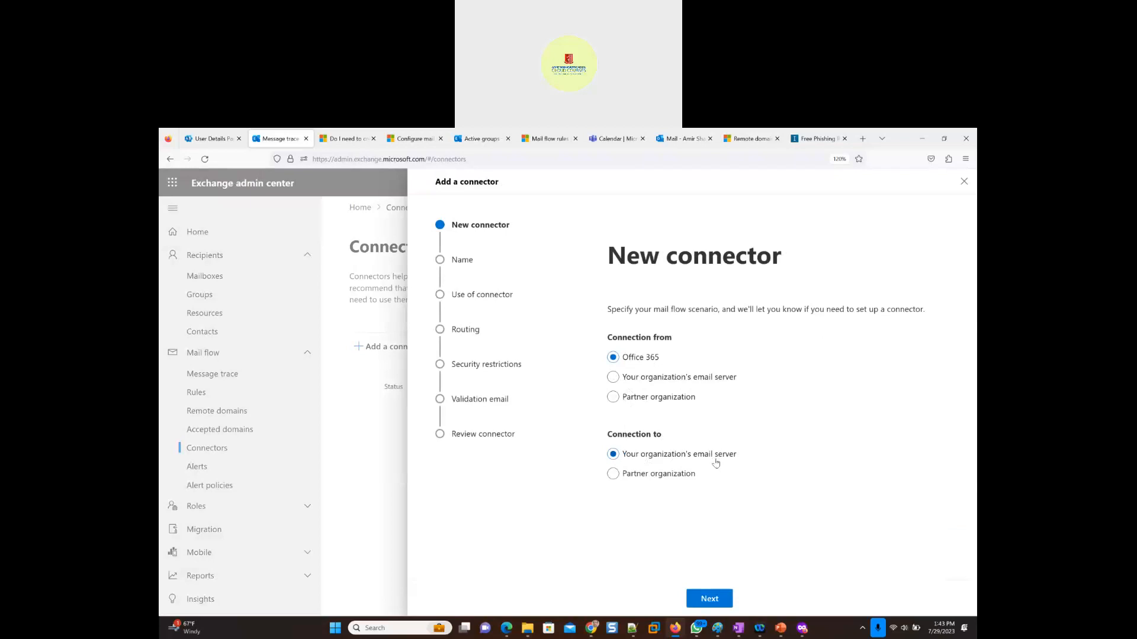
left_click(644, 480)
left_click(714, 601)
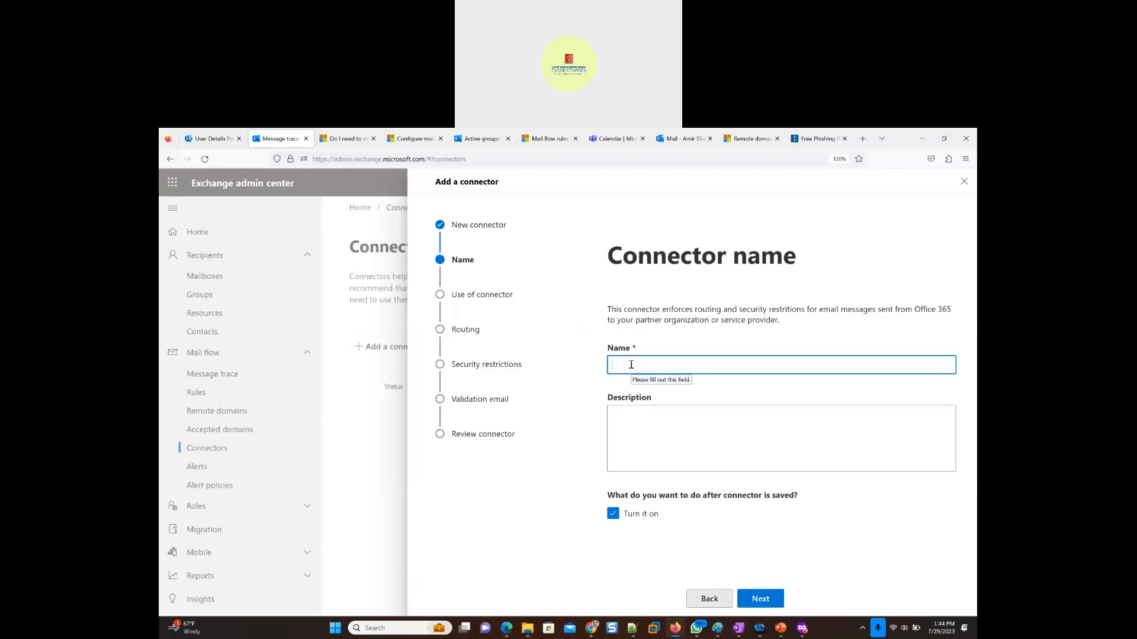
- Give the connector the name 'Test' and the description 'Test', leaving it turned on
type("Test")
key("Tab")
type("Test")
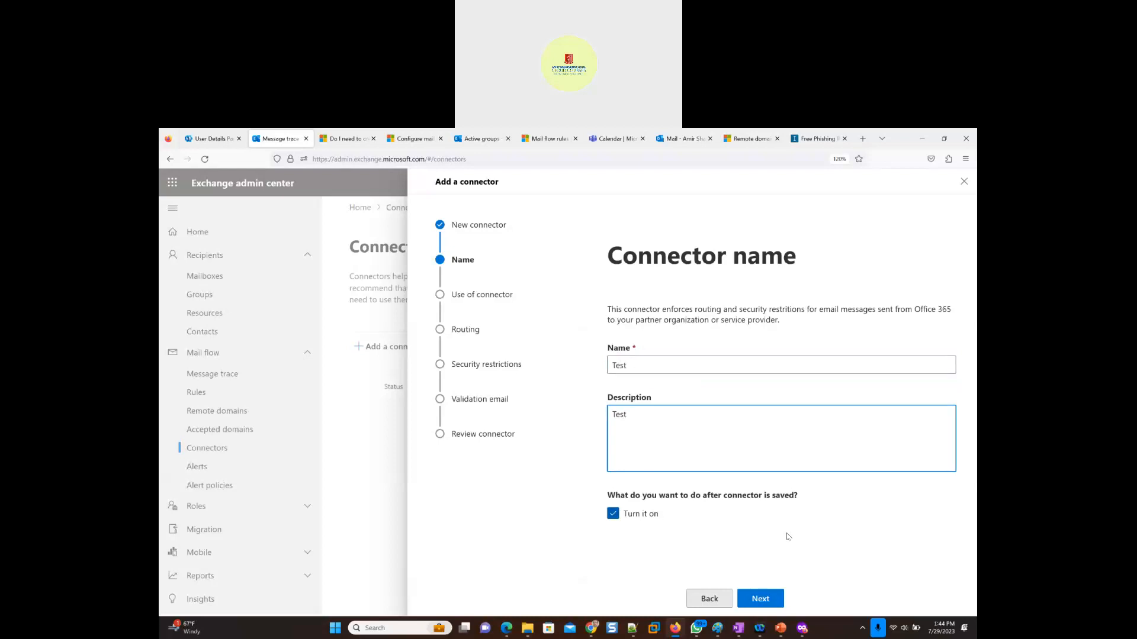
left_click(765, 605)
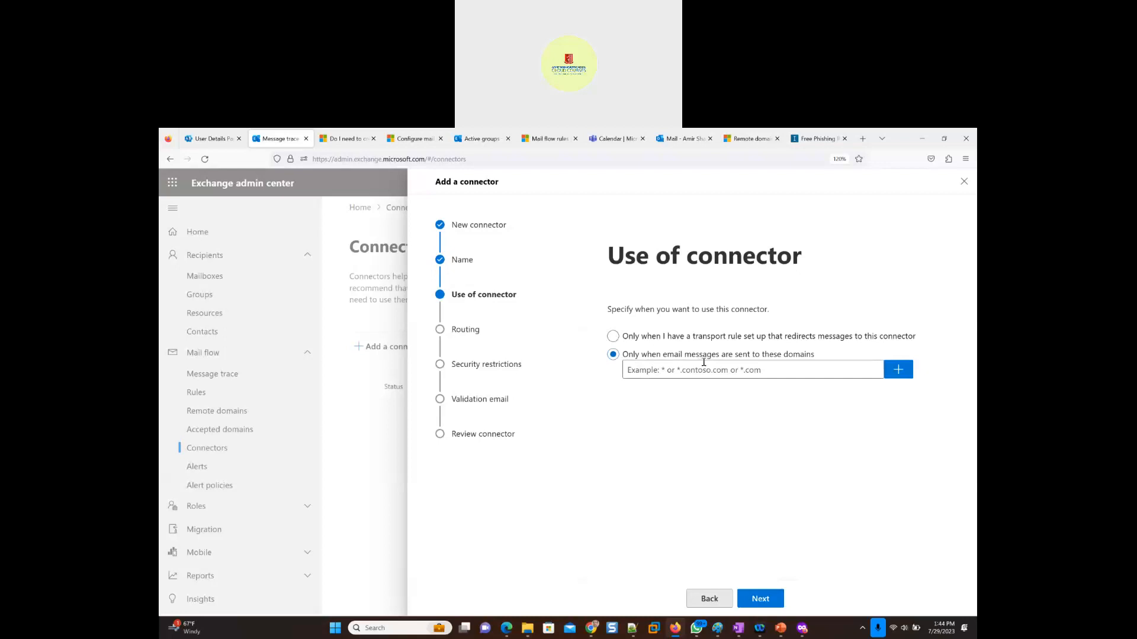
- Restrict the connector to mail sent to the CloudEngineersAcademy.com domain
left_click(765, 371)
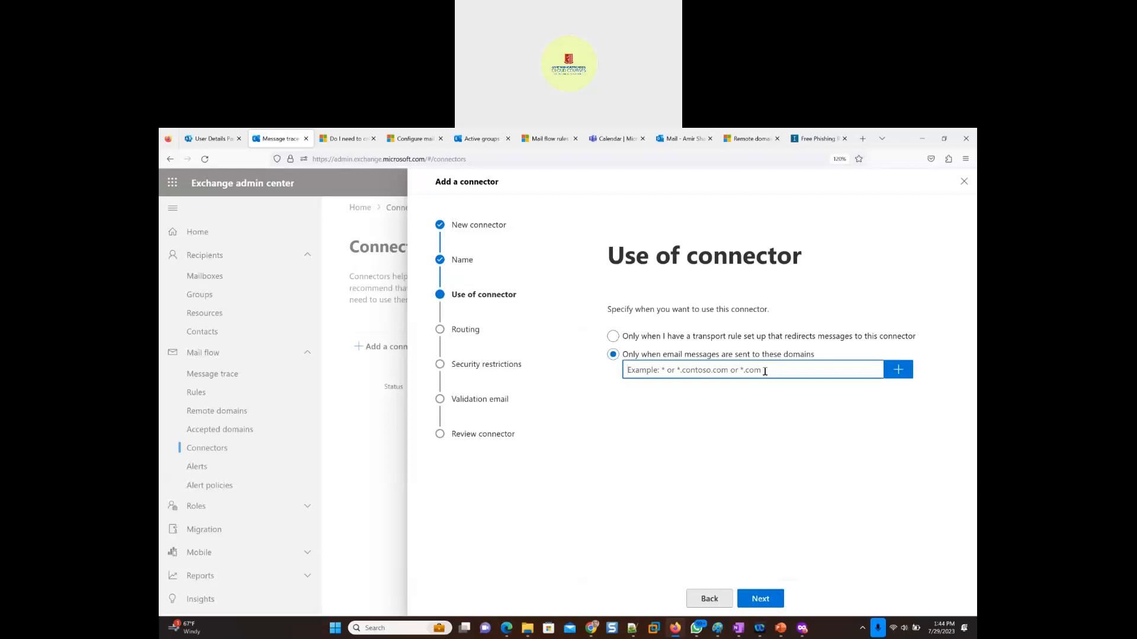
type("CloudEngineersAcademy.com")
left_click(891, 377)
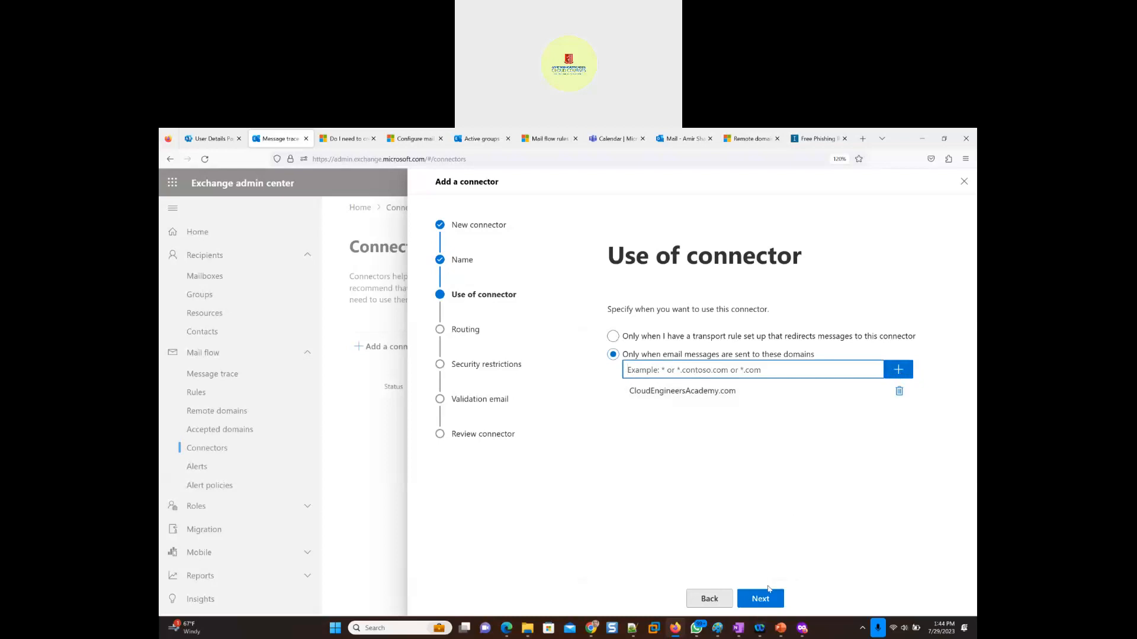
left_click(764, 602)
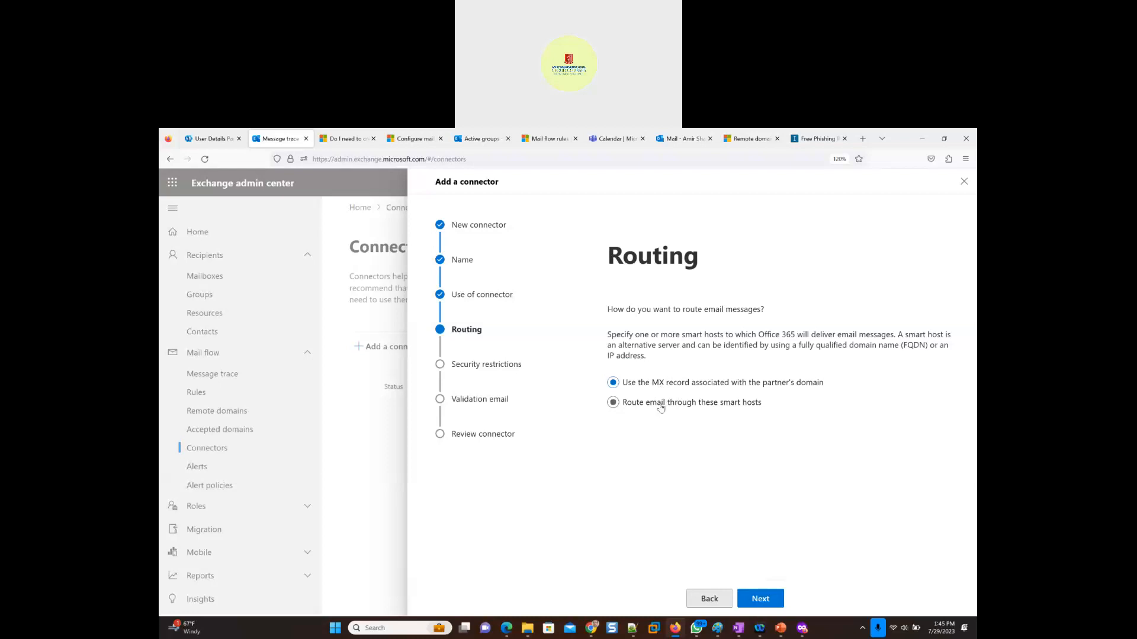
- Choose routing through smart hosts, then bring the Paint mail-flow diagram to the front
left_click(661, 408)
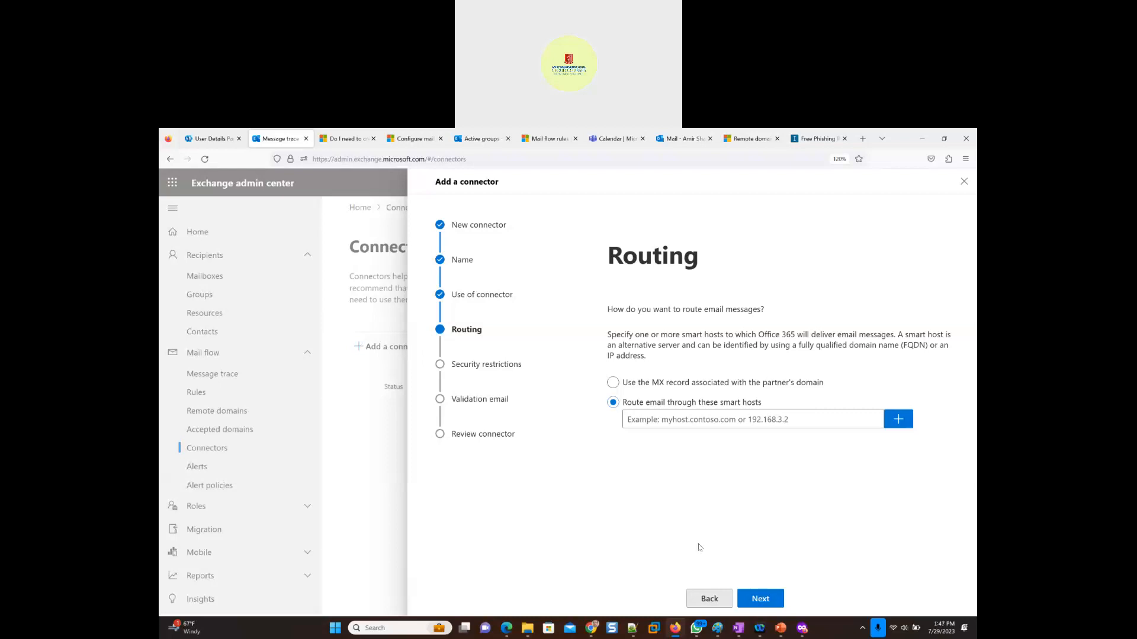
mouse_move(715, 633)
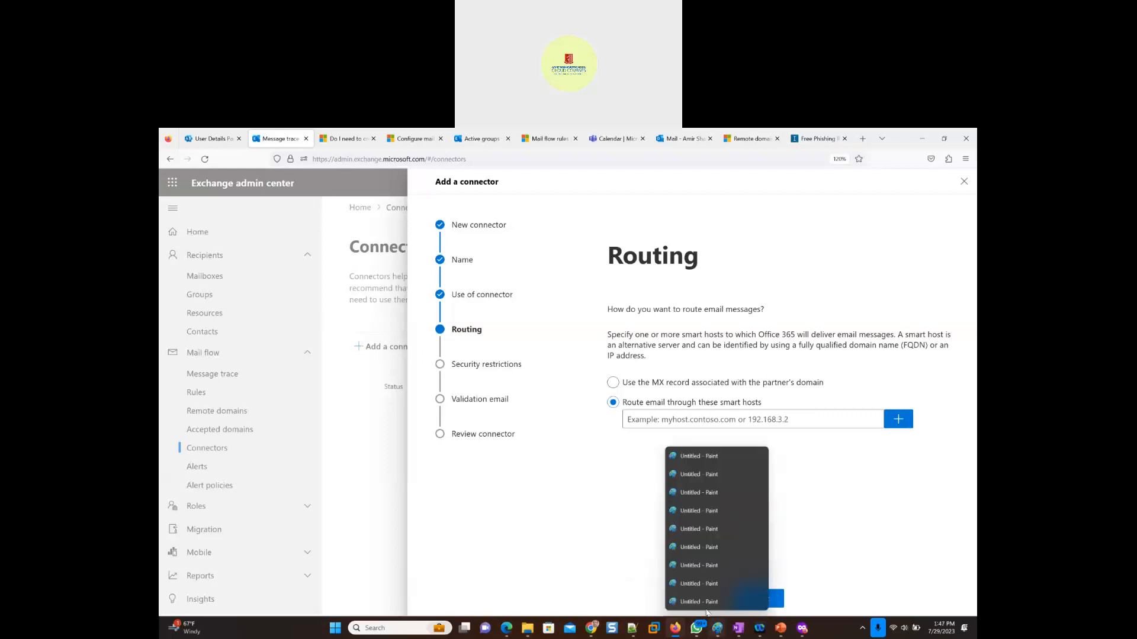
left_click(728, 600)
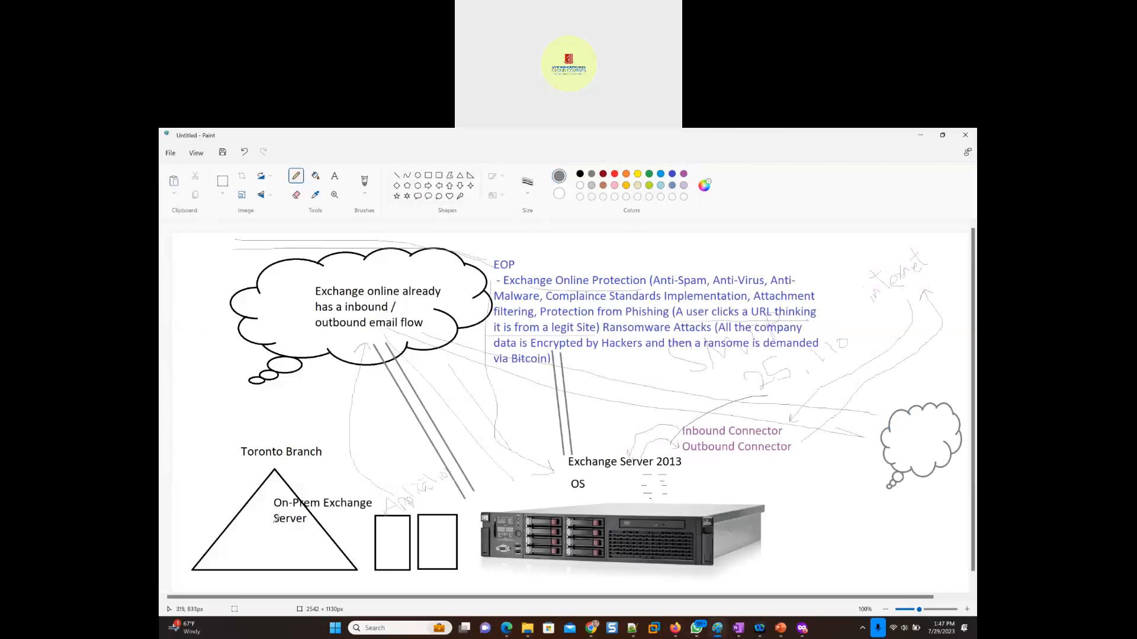
- Add three pencil strokes to the EOP diagram, then return to the connector wizard
mouse_move(236, 514)
left_mouse_down()
mouse_move(221, 330)
mouse_move(252, 308)
mouse_move(291, 310)
left_mouse_up()
left_click_drag(186, 350, 199, 362)
left_click_drag(422, 371, 442, 354)
key("alt+Tab")
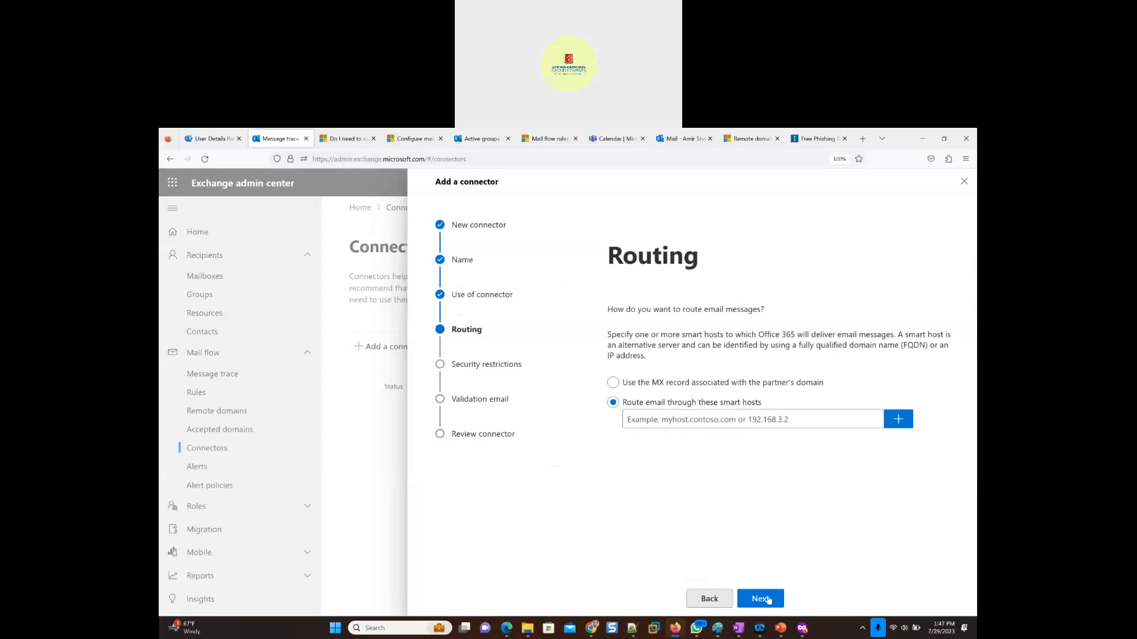
- Route via the MX record, accept any digital certificate for TLS, then close the wizard at validation
left_click(667, 385)
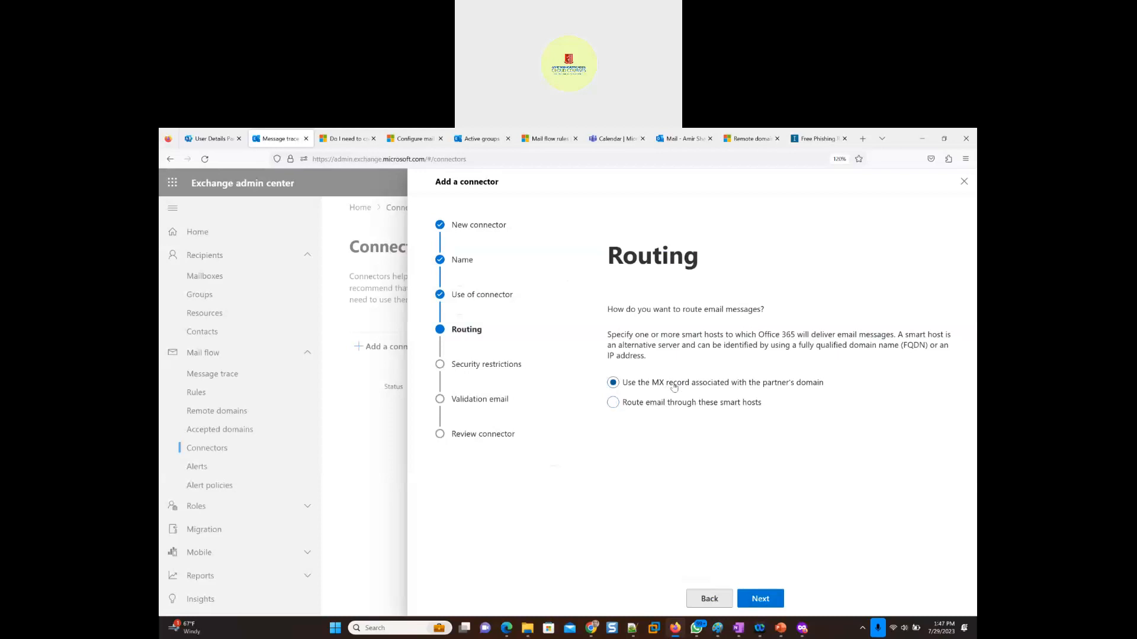
left_click(771, 597)
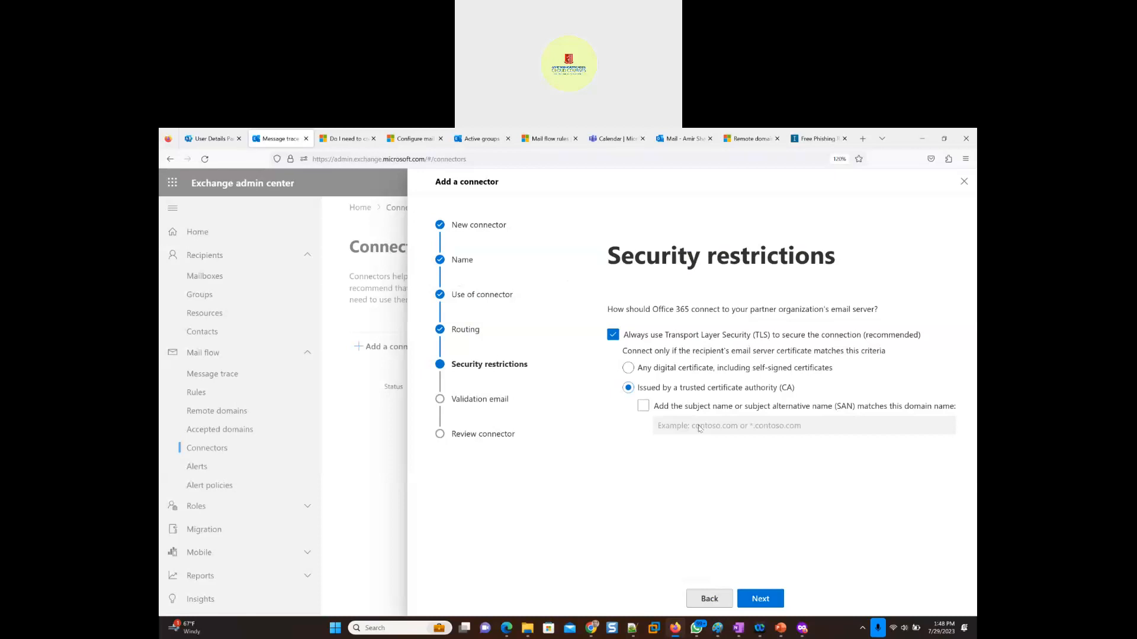
left_click(654, 372)
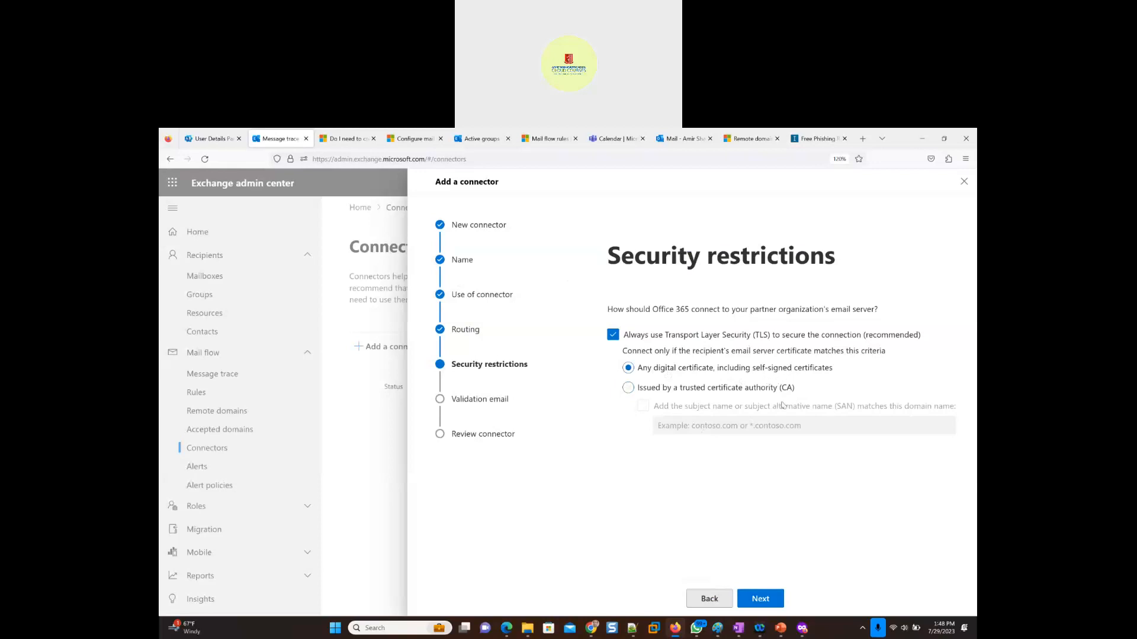
left_click(763, 599)
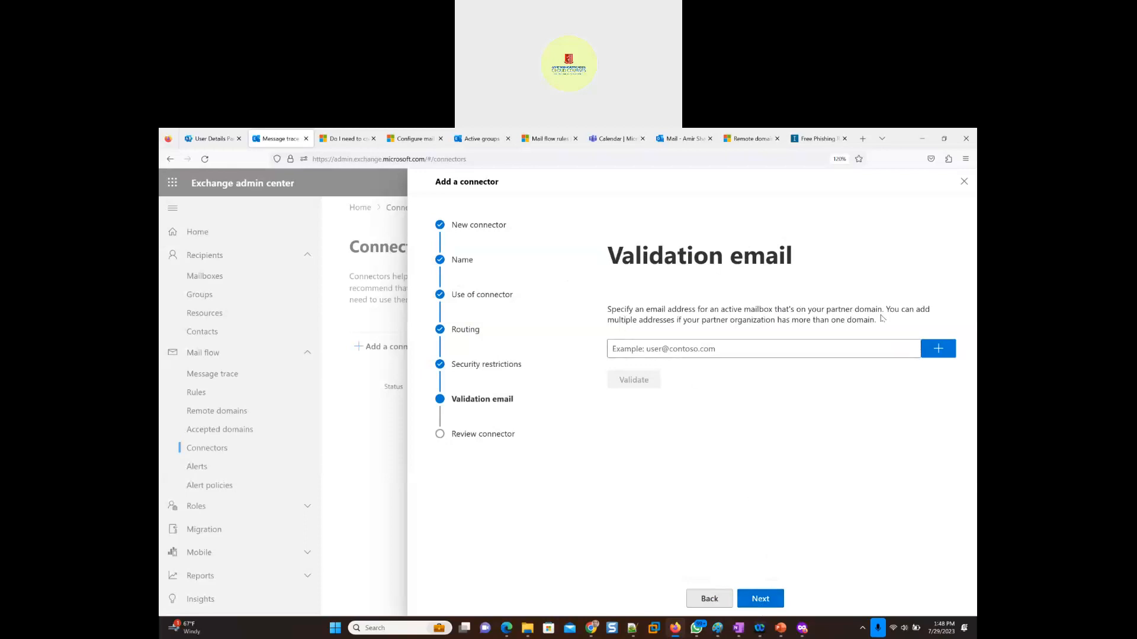
left_click_drag(881, 311, 815, 314)
left_click(964, 181)
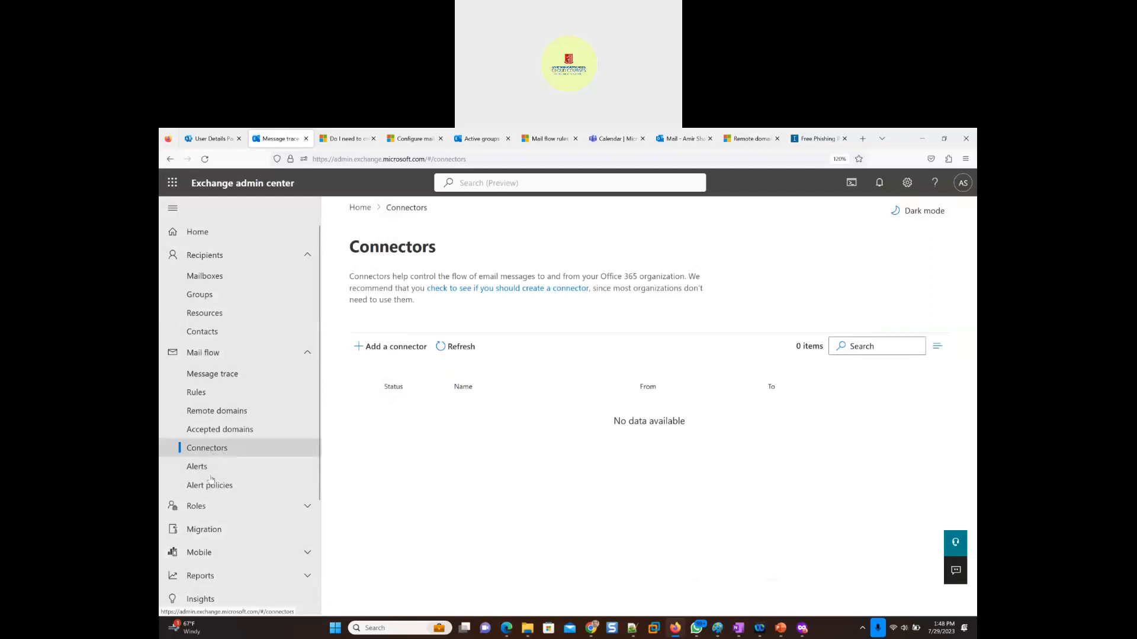
scroll(225, 524, "down", 4)
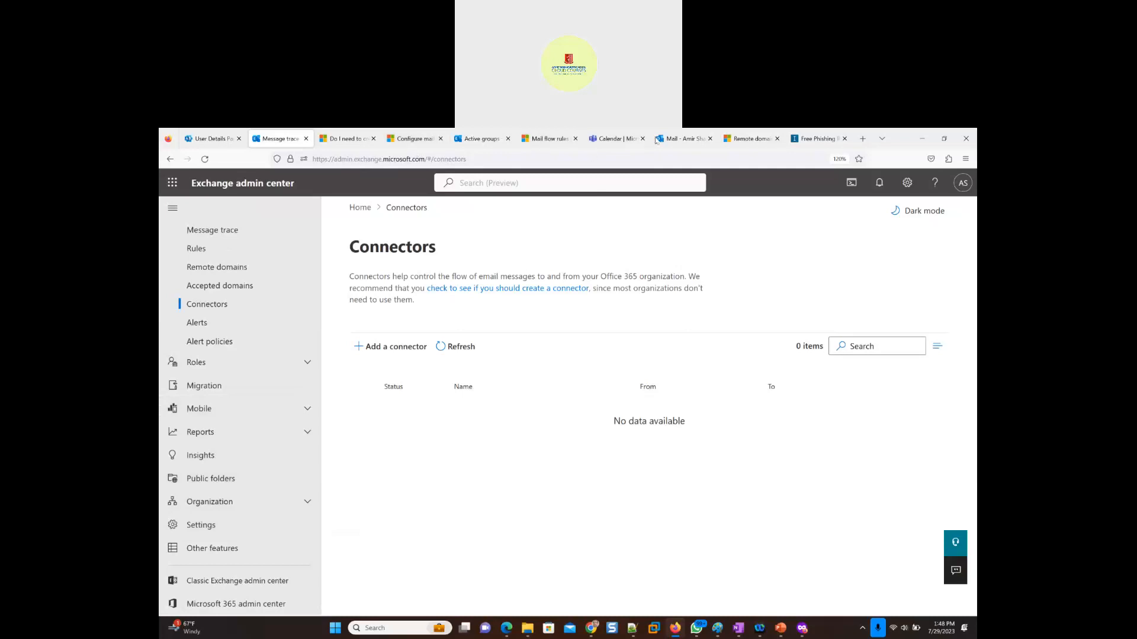
left_click(456, 137)
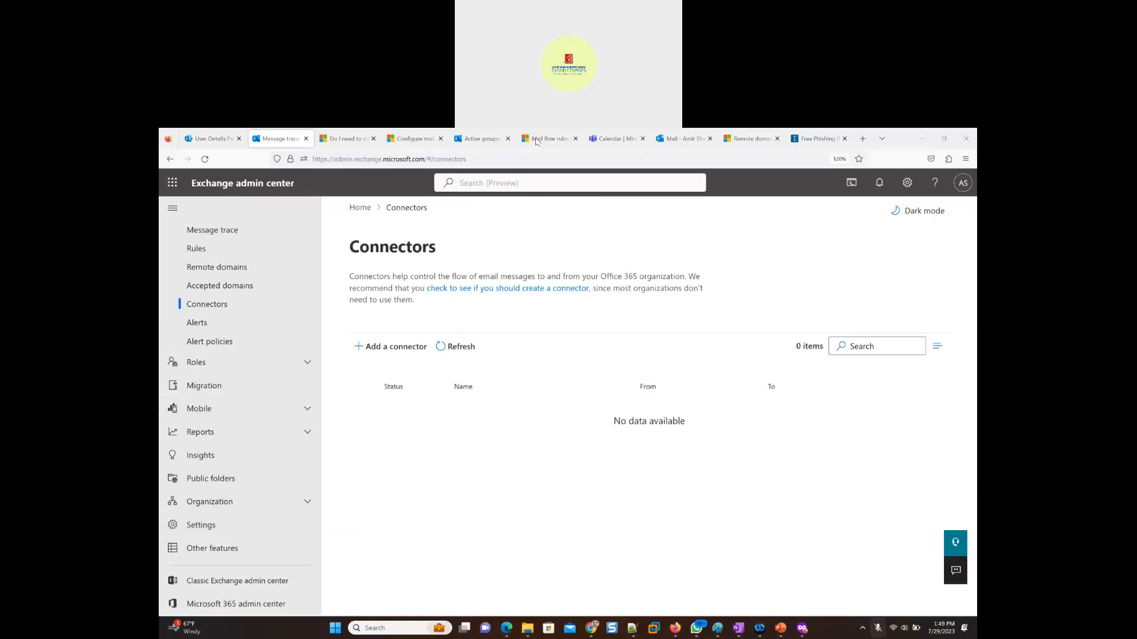